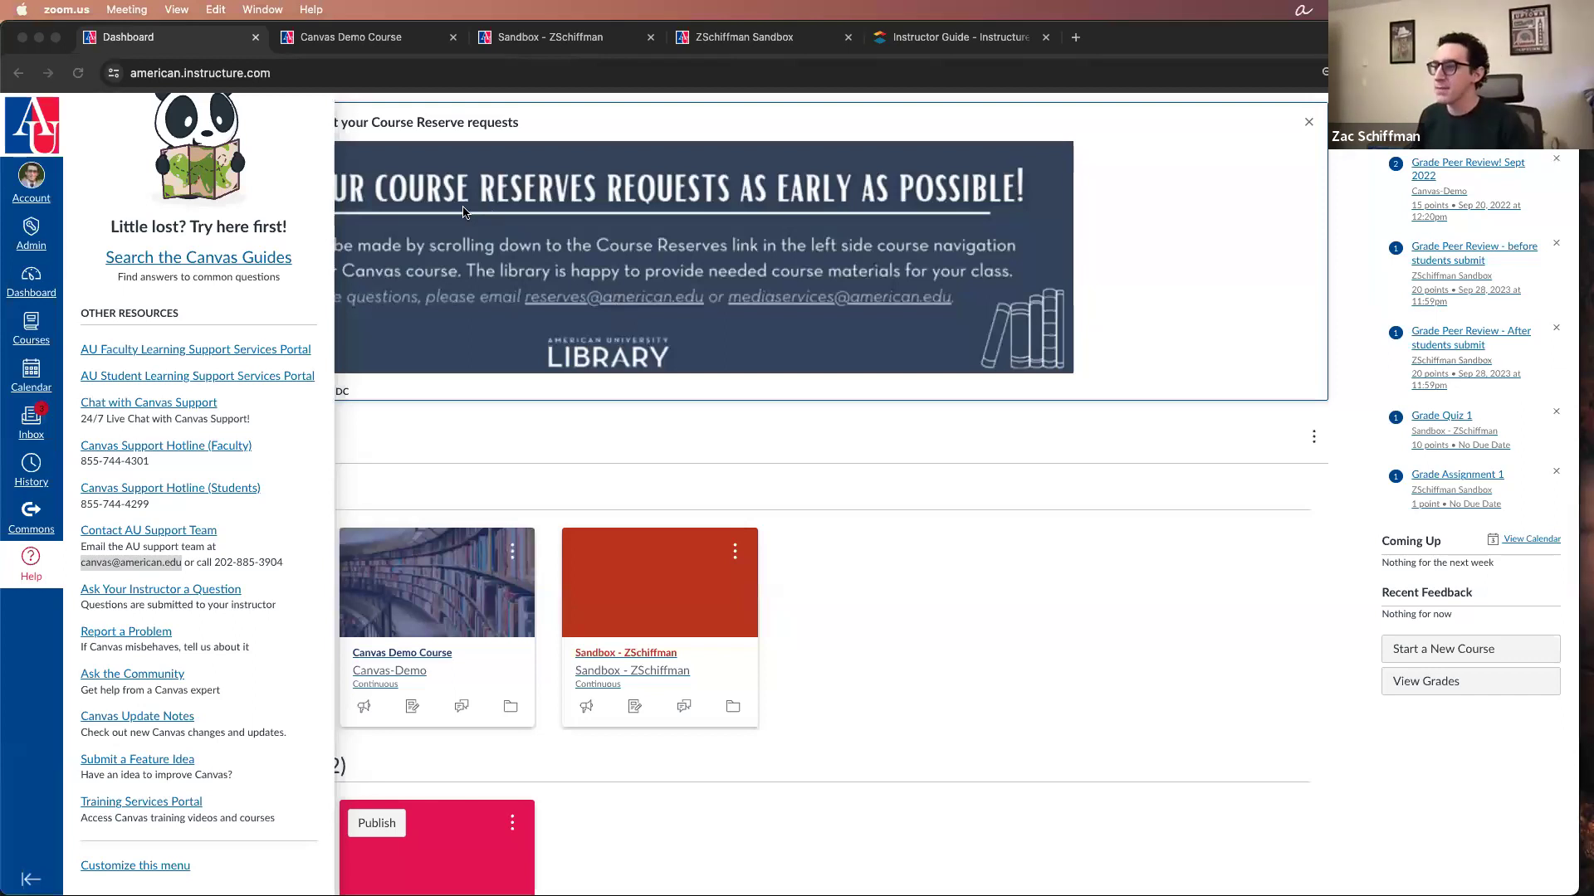
# Step: Close the Help tray so the full Dashboard is in view
pyautogui.click(842, 440)
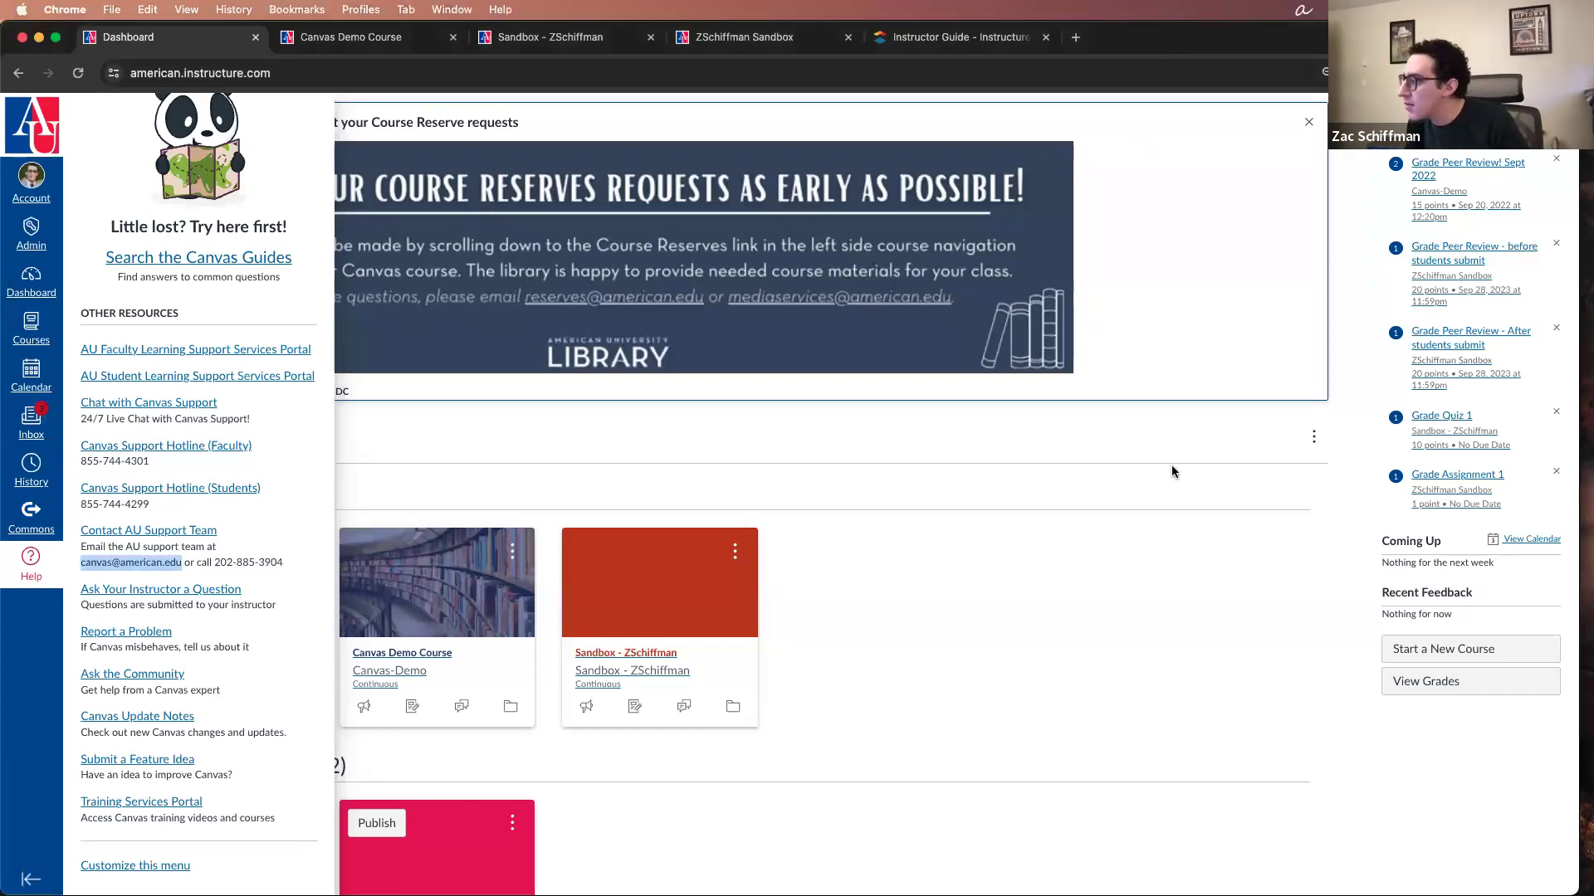
pyautogui.click(452, 498)
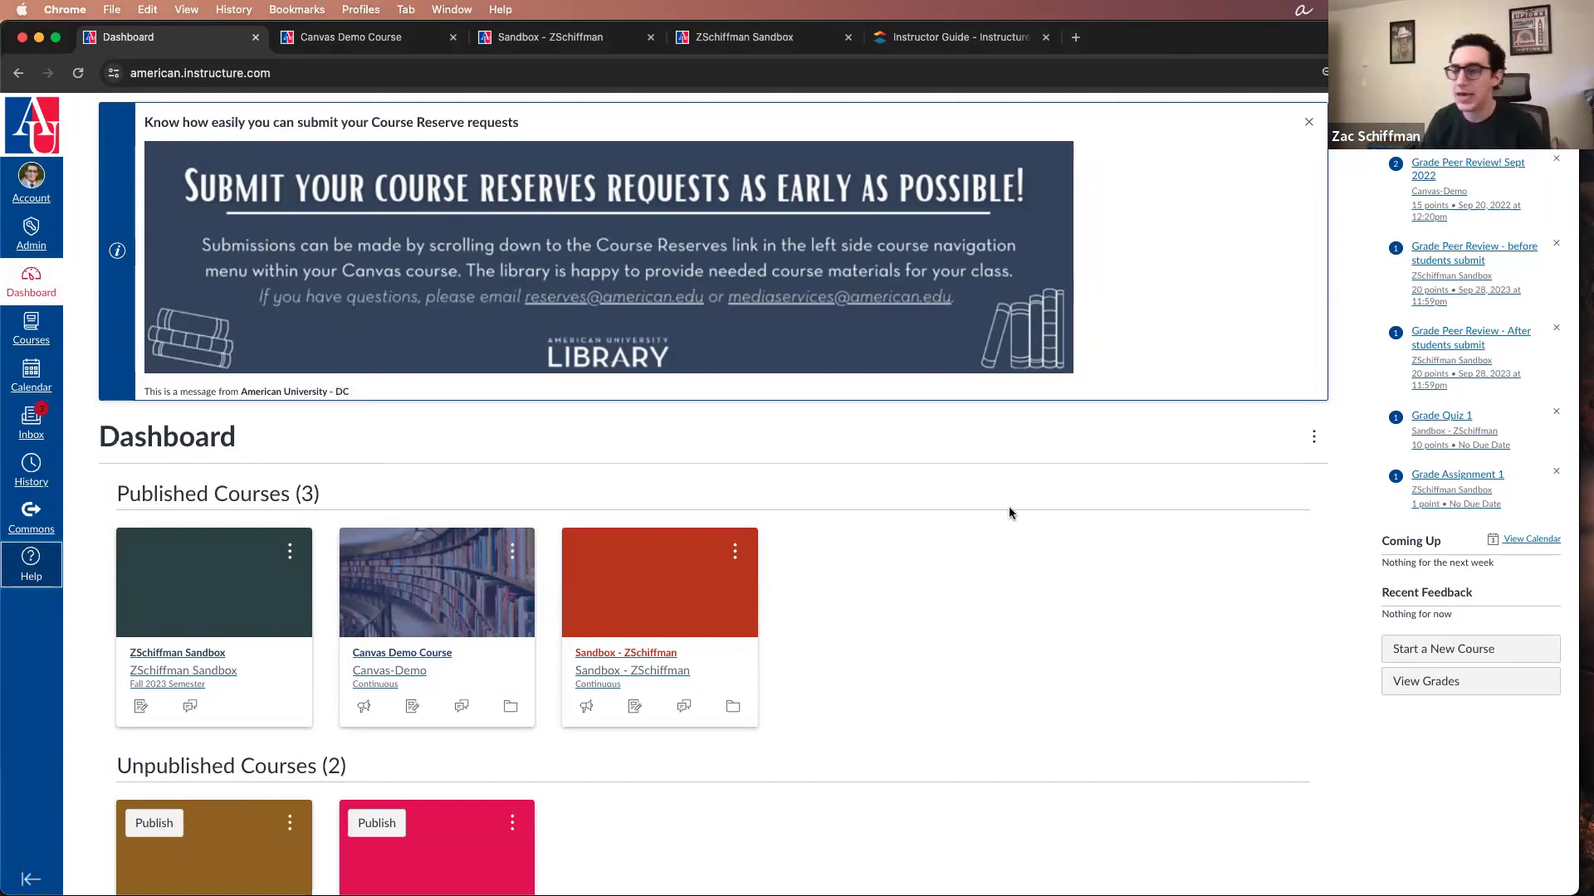
pyautogui.click(1009, 530)
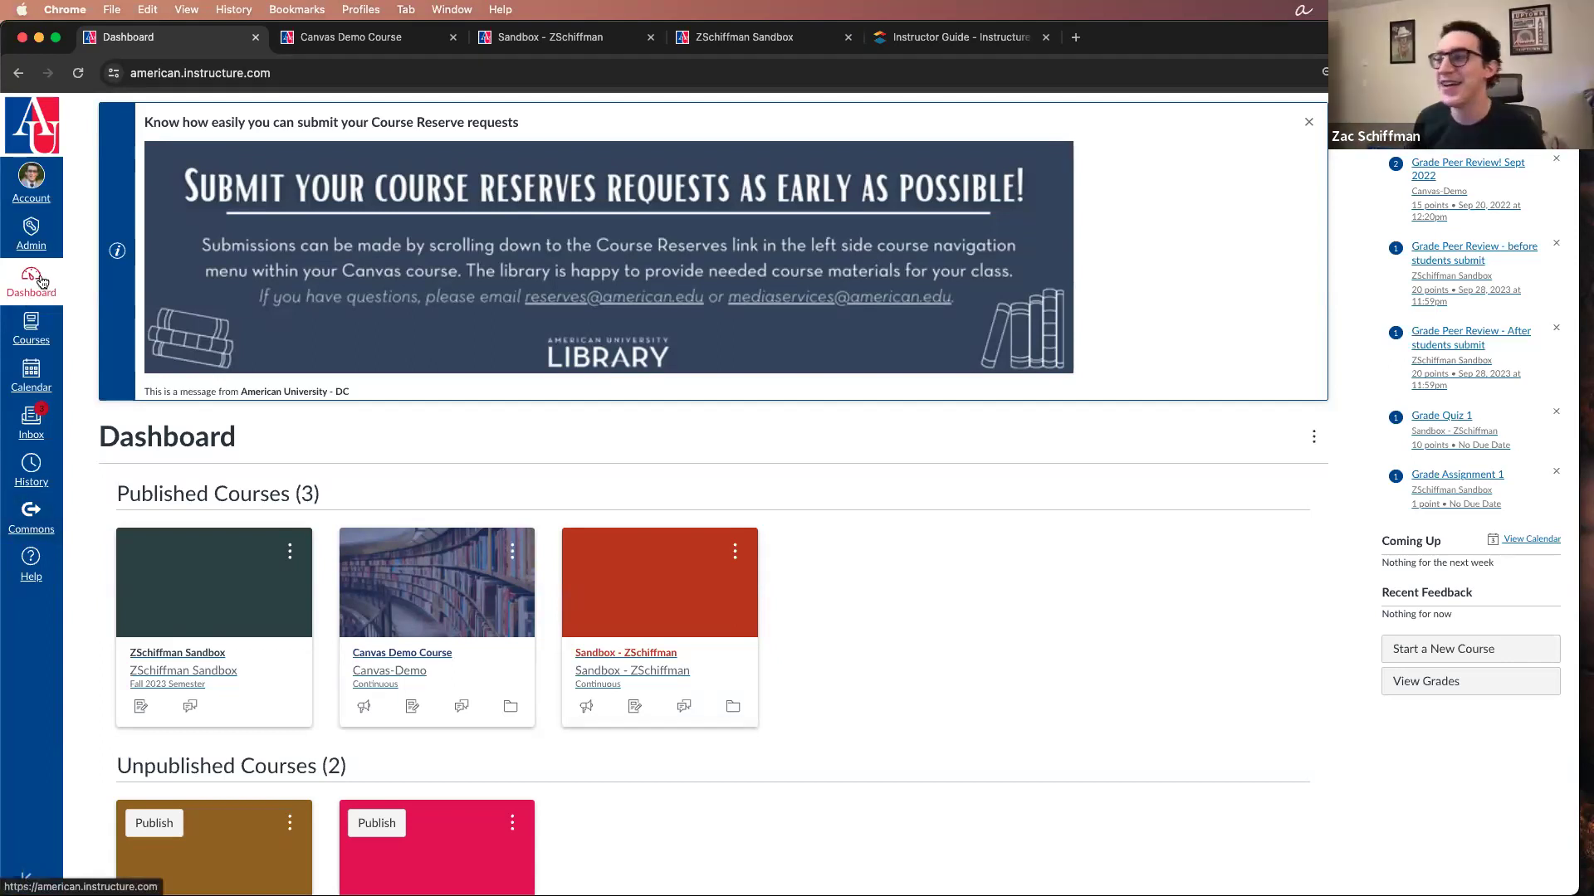
# Step: Open the account's notification settings and set the All Submissions email frequency to Notifications off
pyautogui.click(29, 197)
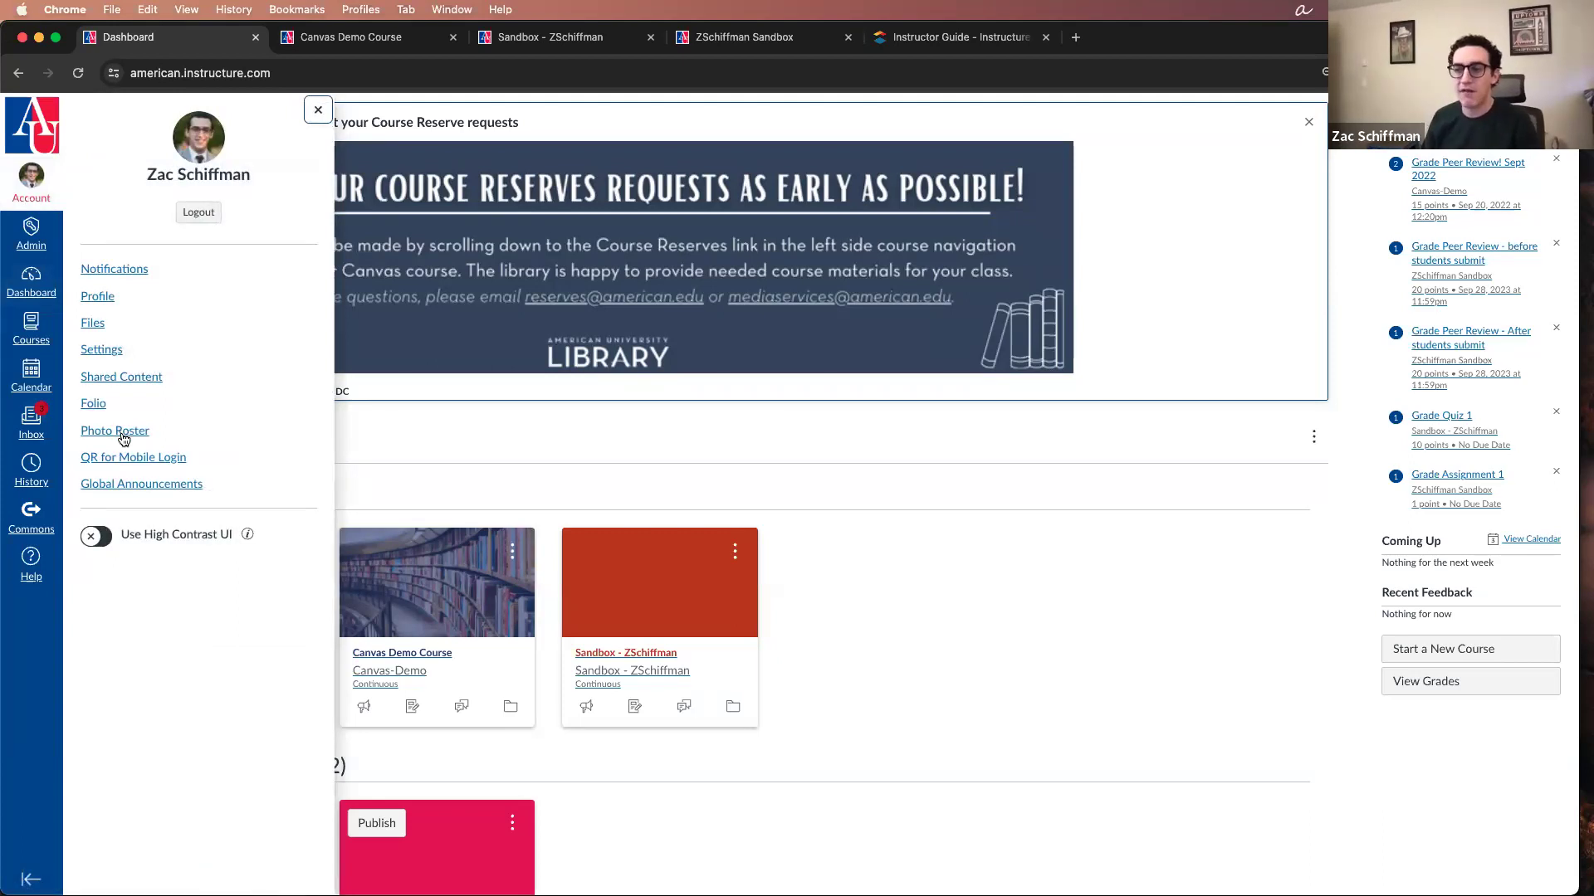
pyautogui.click(133, 274)
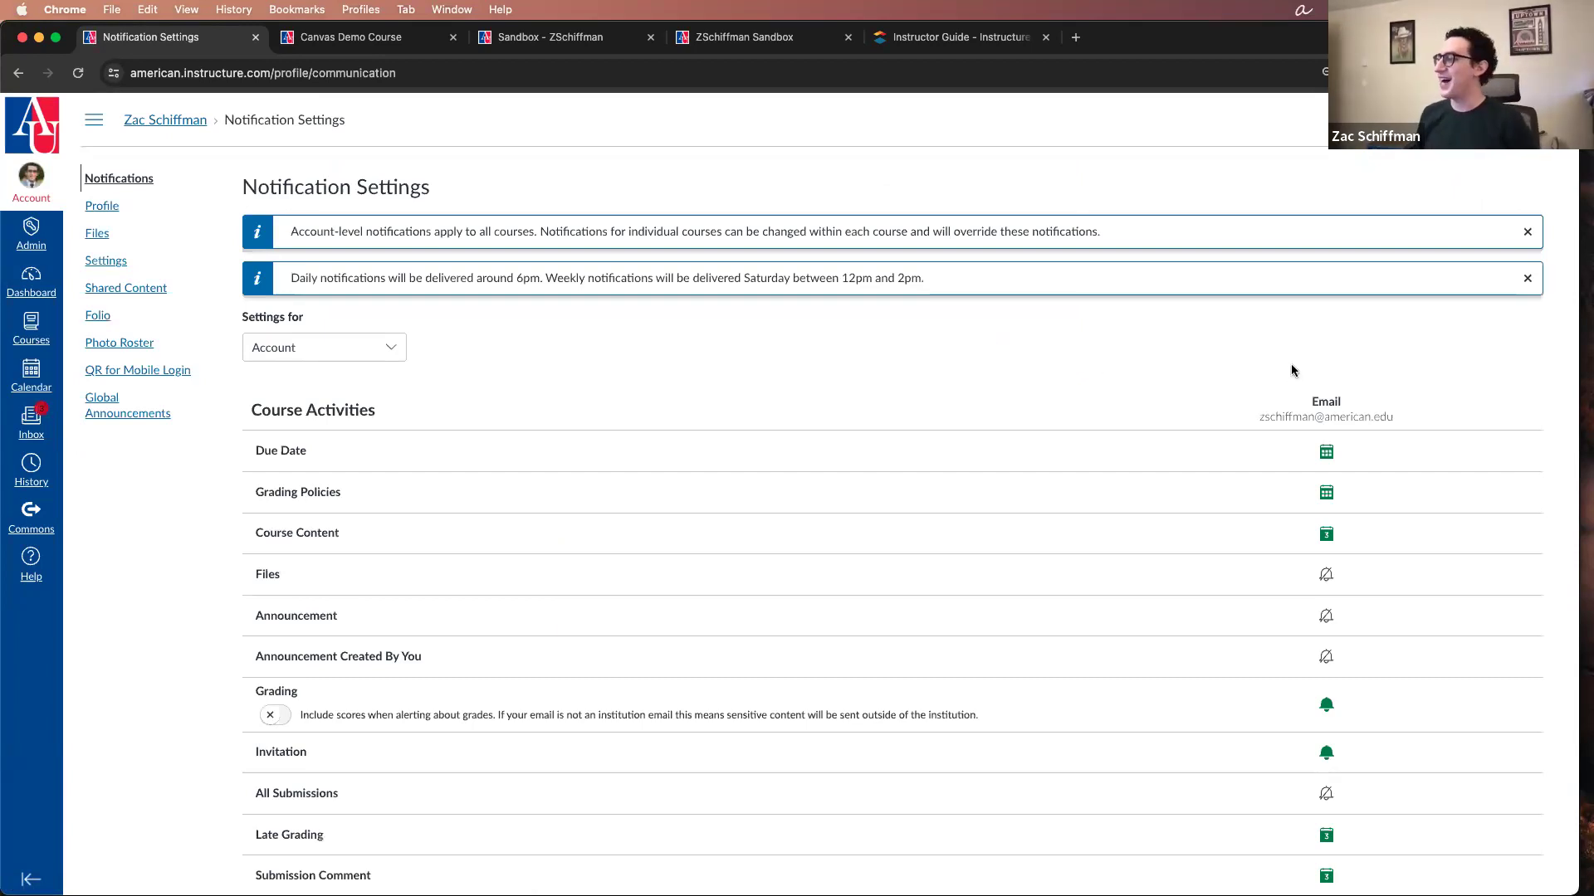
pyautogui.scroll(-2, 465, 423)
pyautogui.scroll(-5, 329, 387)
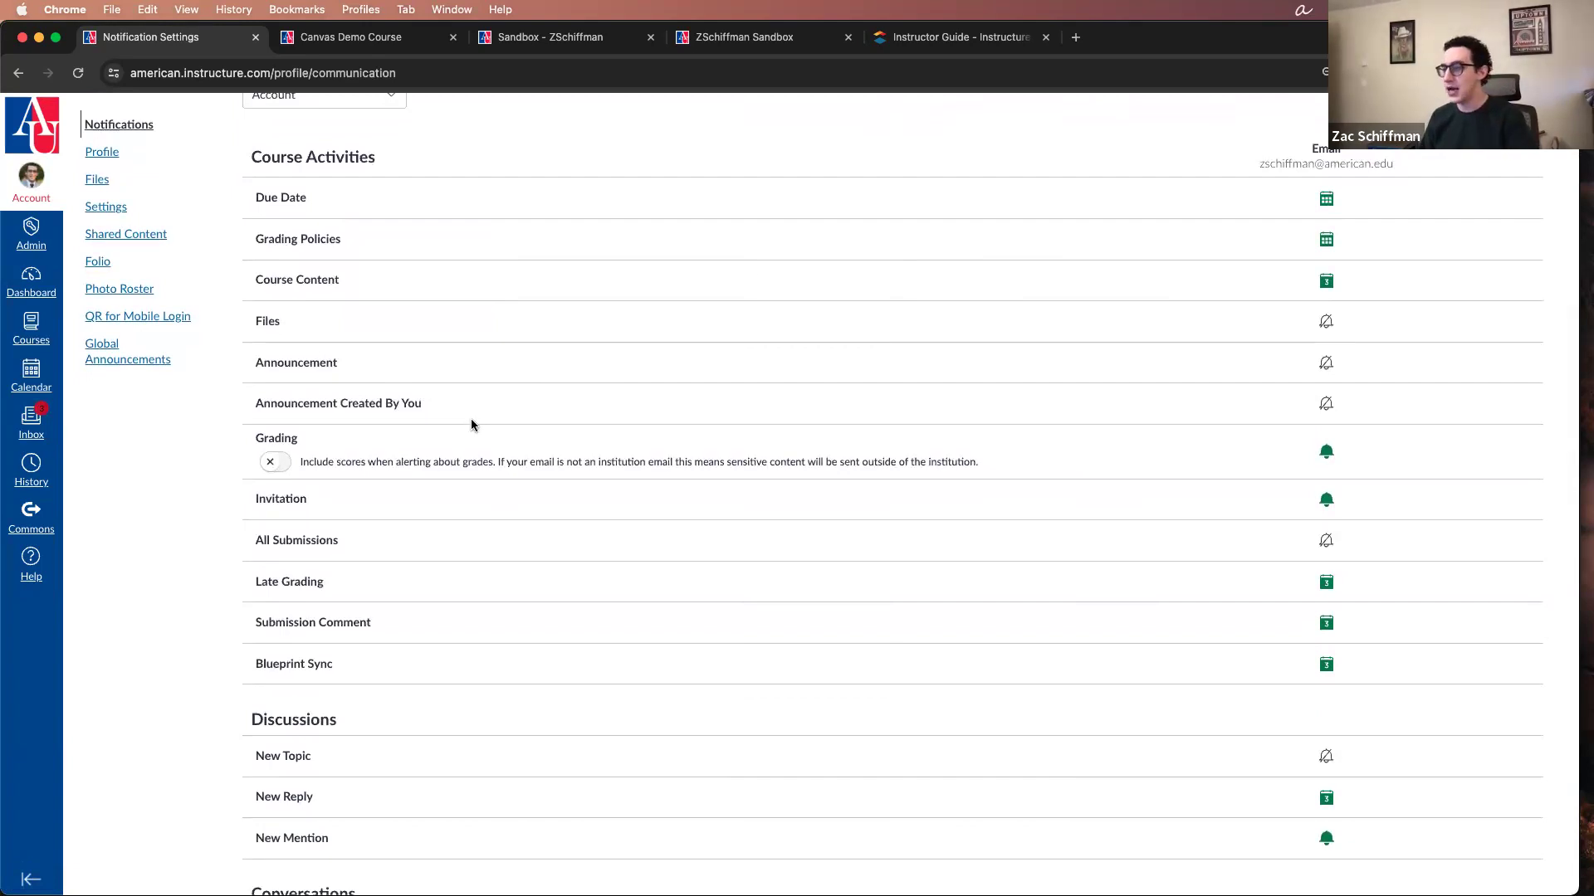
pyautogui.click(1326, 544)
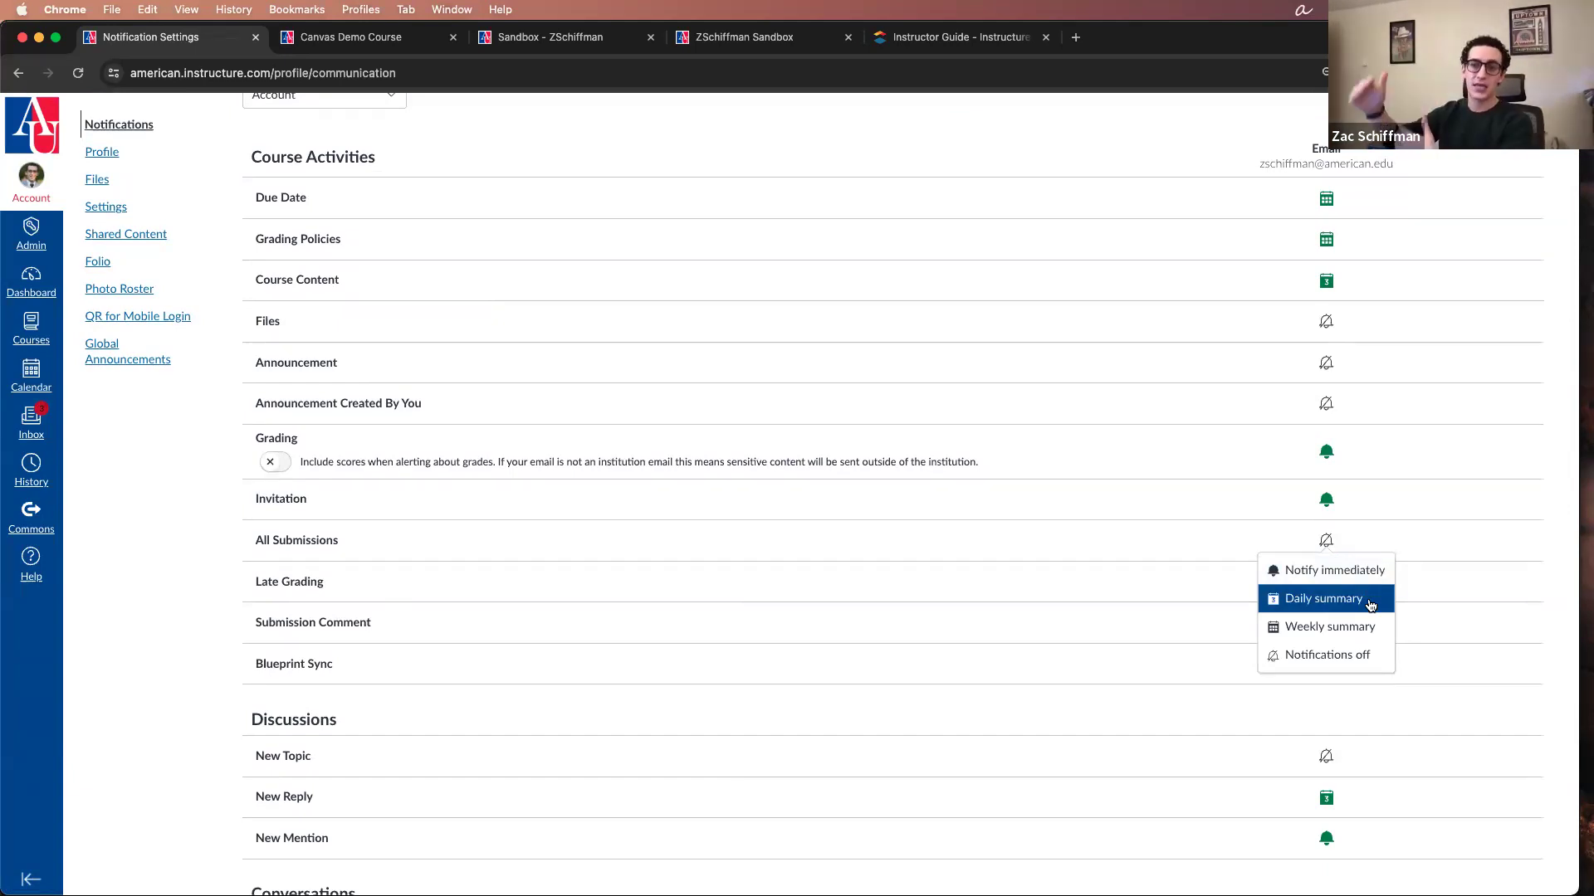
pyautogui.click(1368, 659)
# Step: Look over the remaining account-level notifications and show the notification settings for Canvas Demo Course instead
pyautogui.scroll(-4, 897, 616)
pyautogui.scroll(-5, 896, 615)
pyautogui.scroll(7, 886, 618)
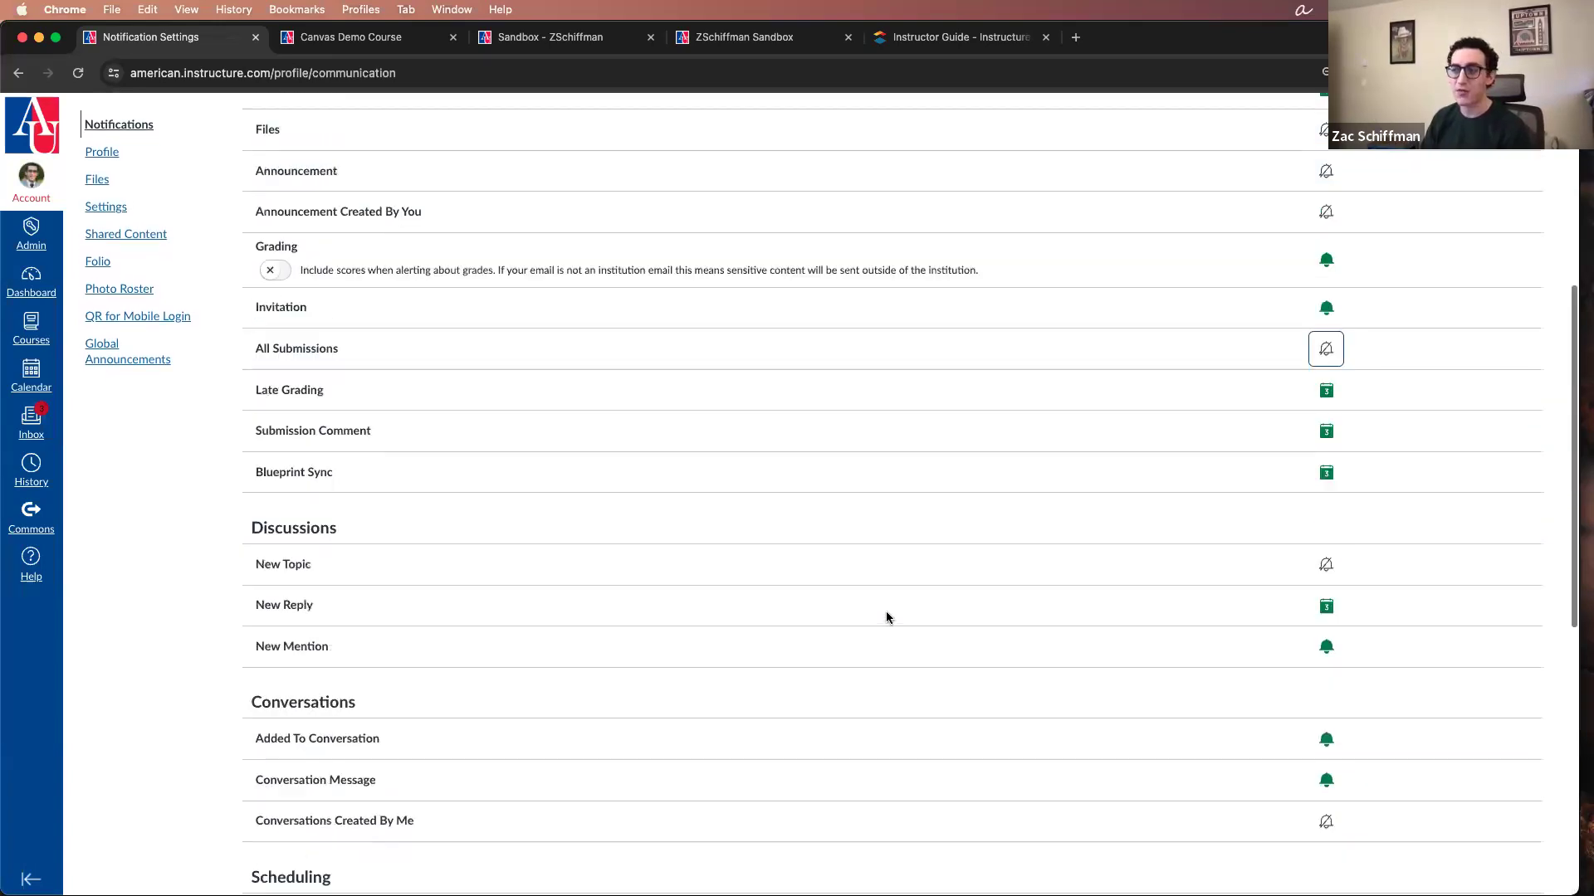
pyautogui.scroll(5, 886, 617)
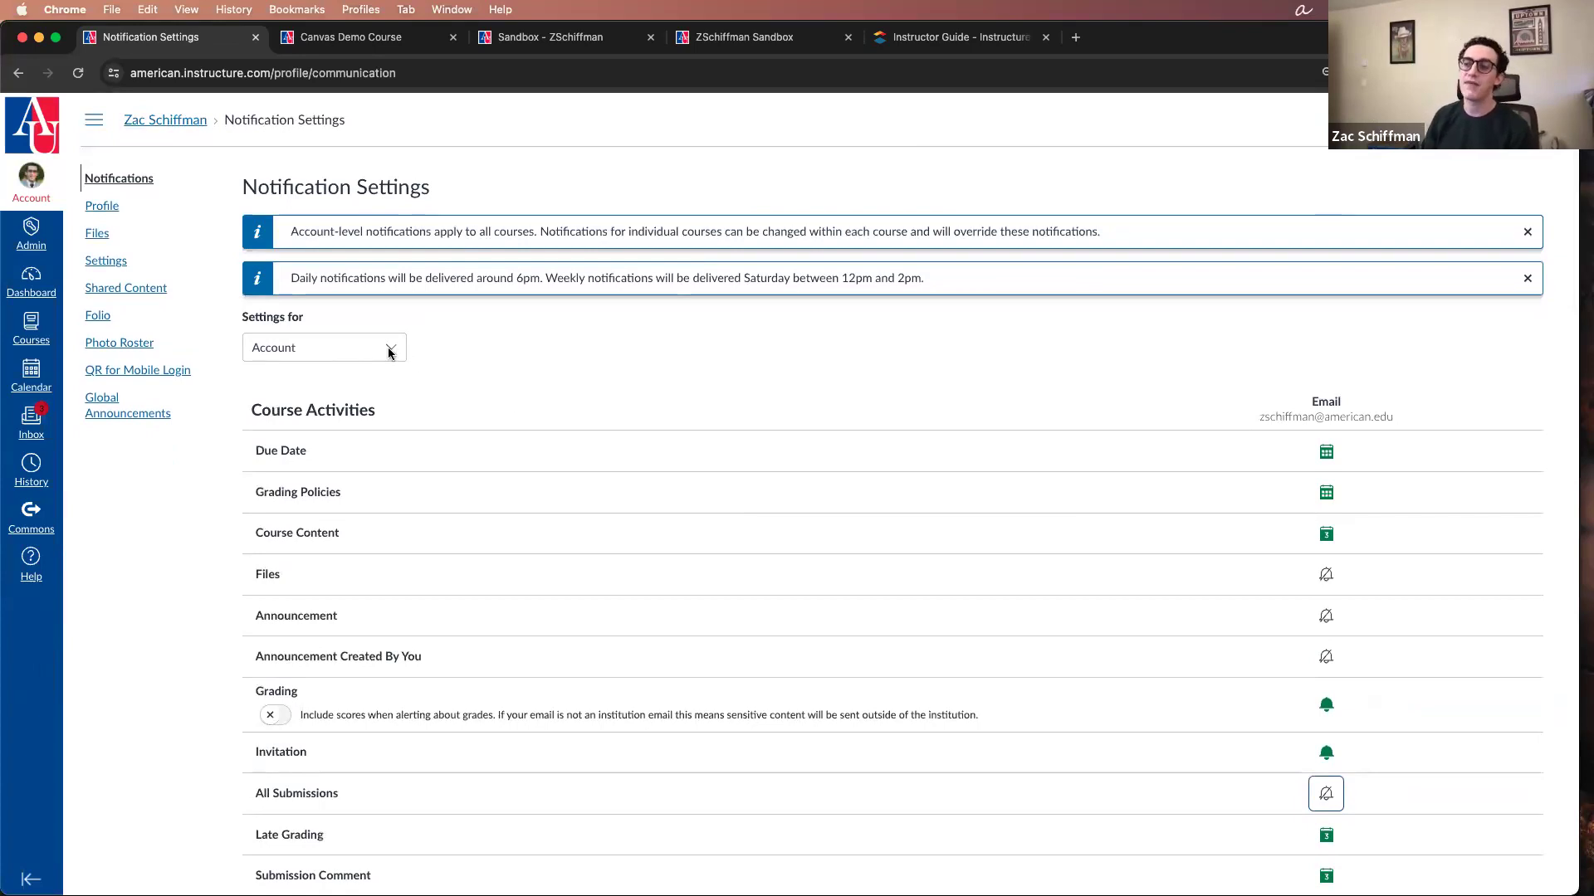
pyautogui.click(389, 351)
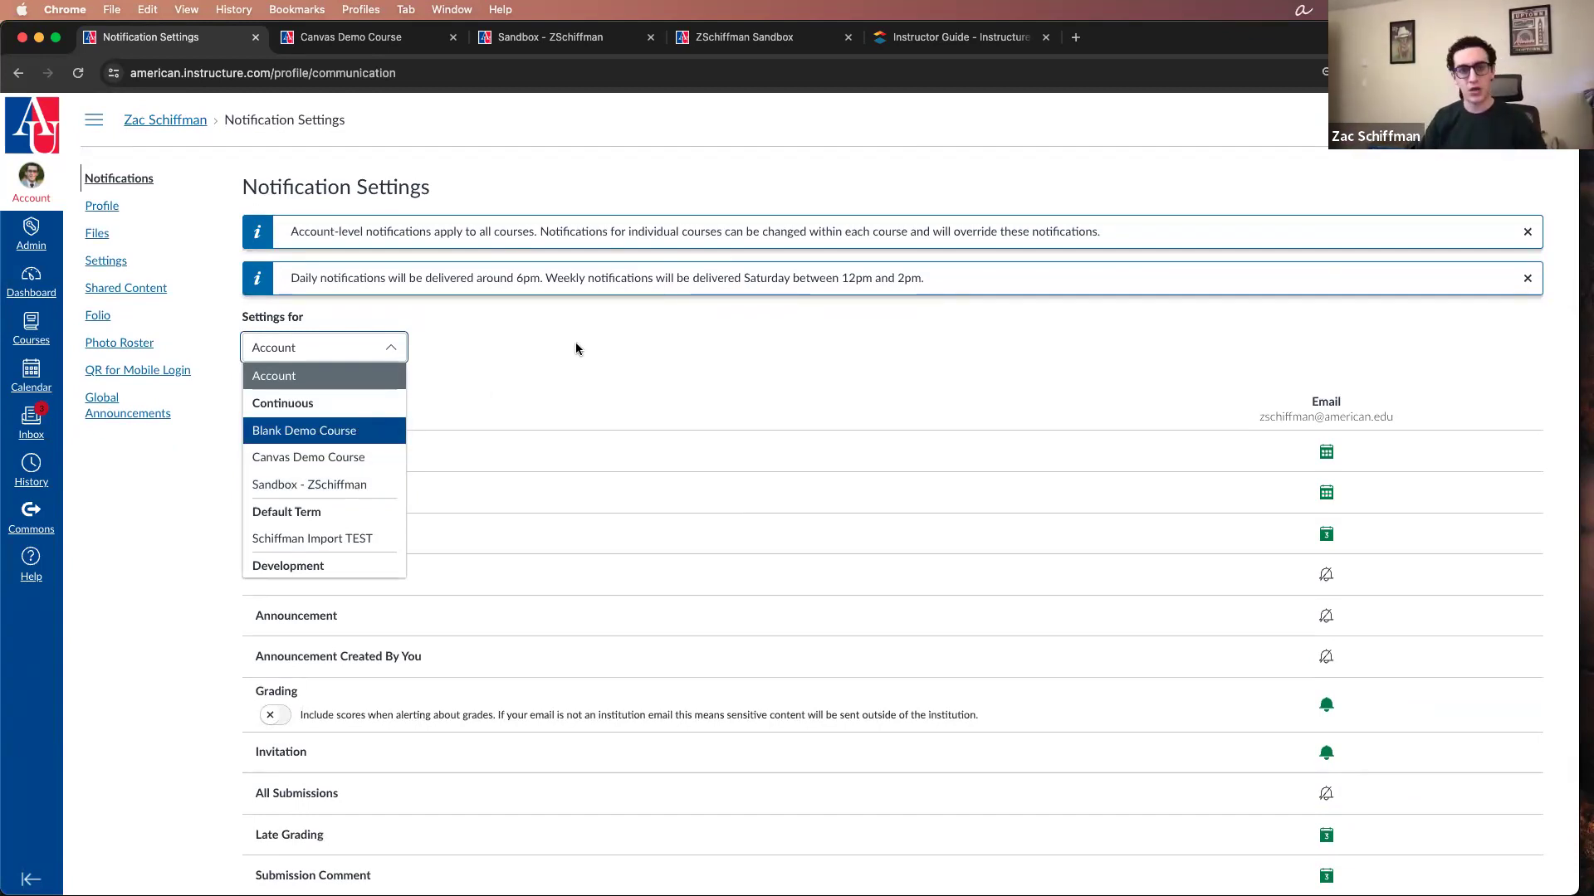
pyautogui.click(353, 463)
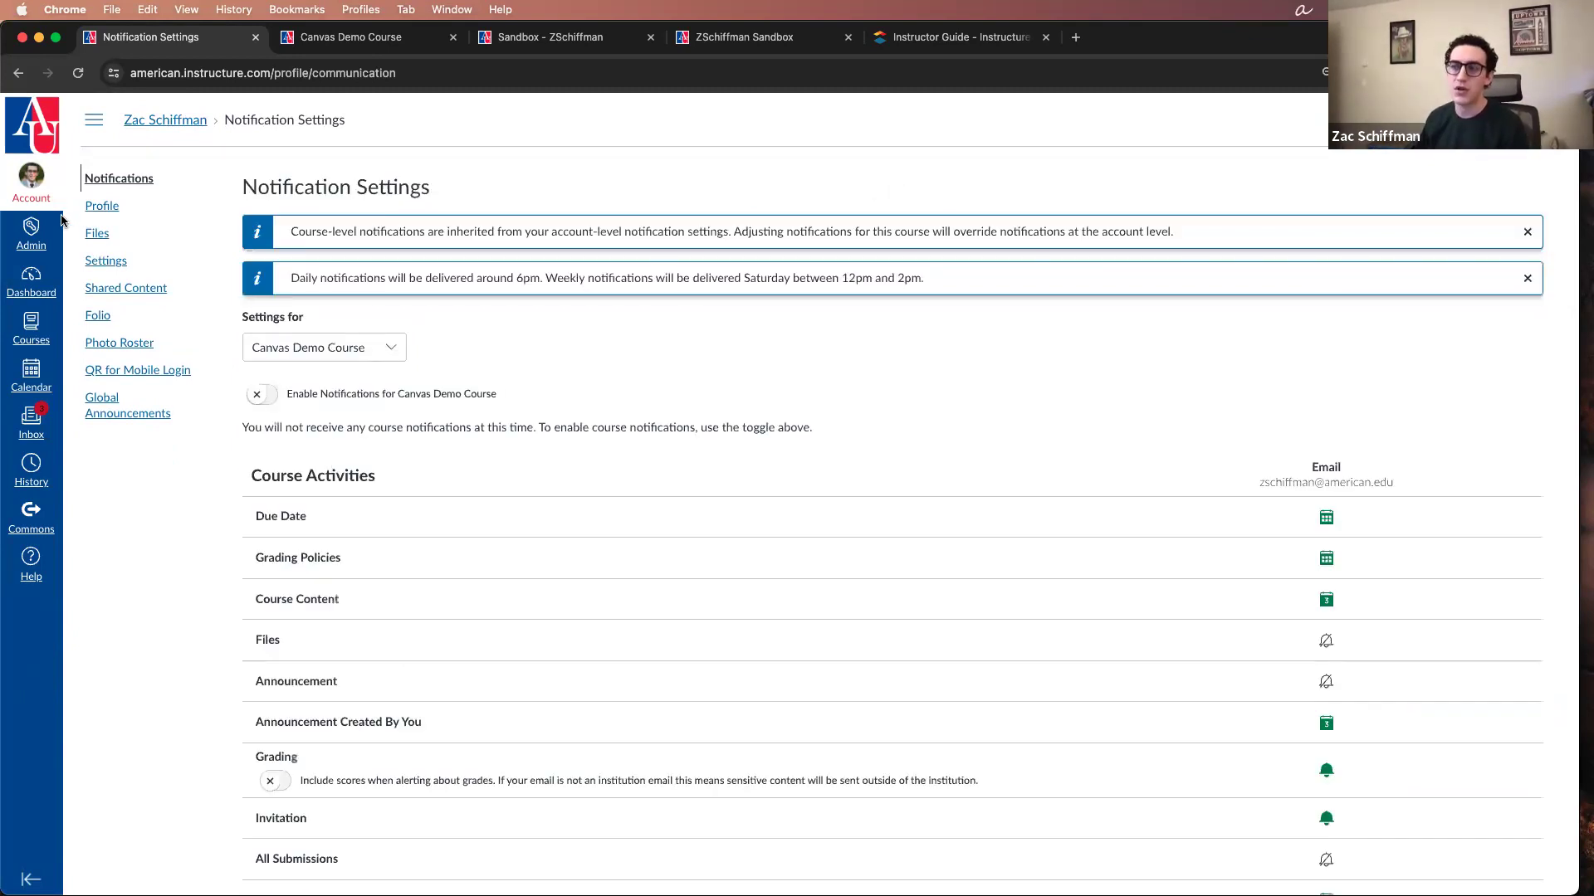
# Step: Return to the Dashboard and open the Canvas Guides site from the Help resources
pyautogui.click(48, 292)
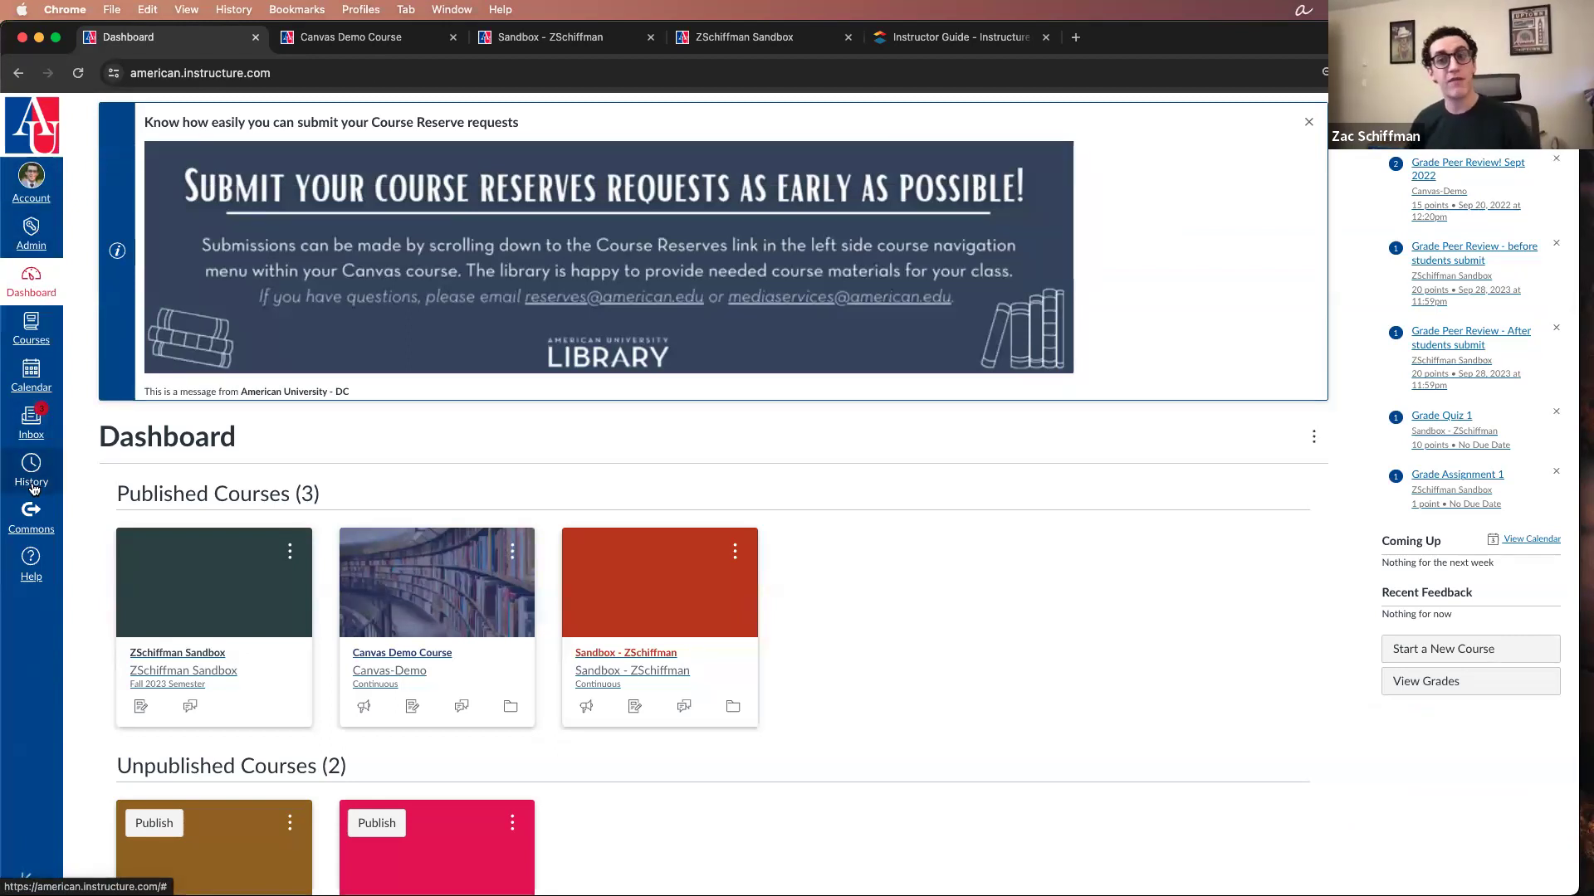
pyautogui.click(33, 575)
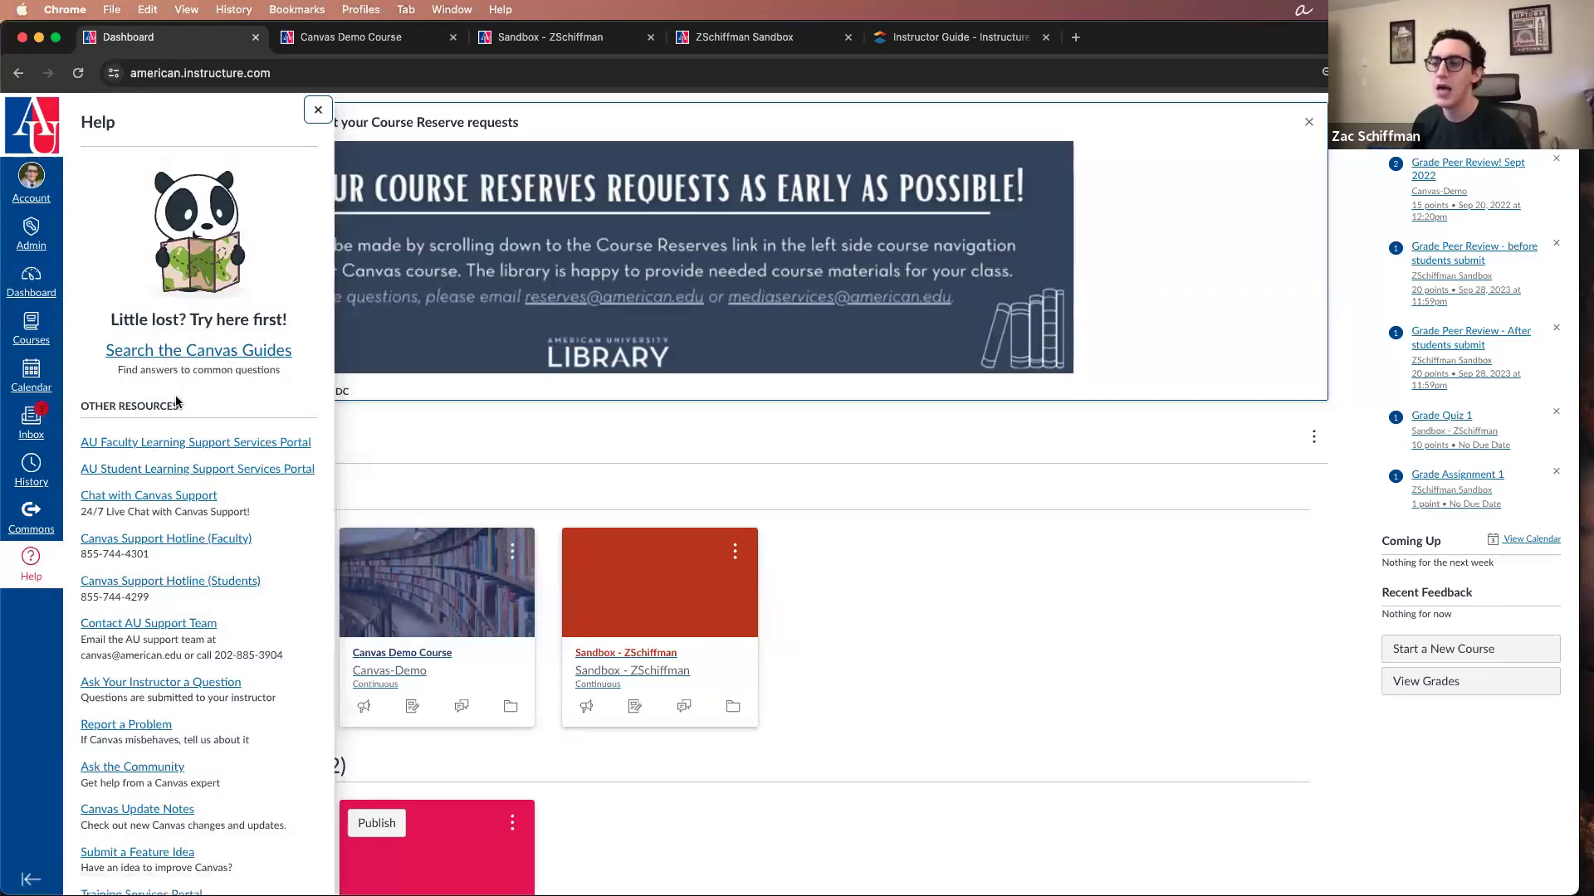
pyautogui.click(190, 355)
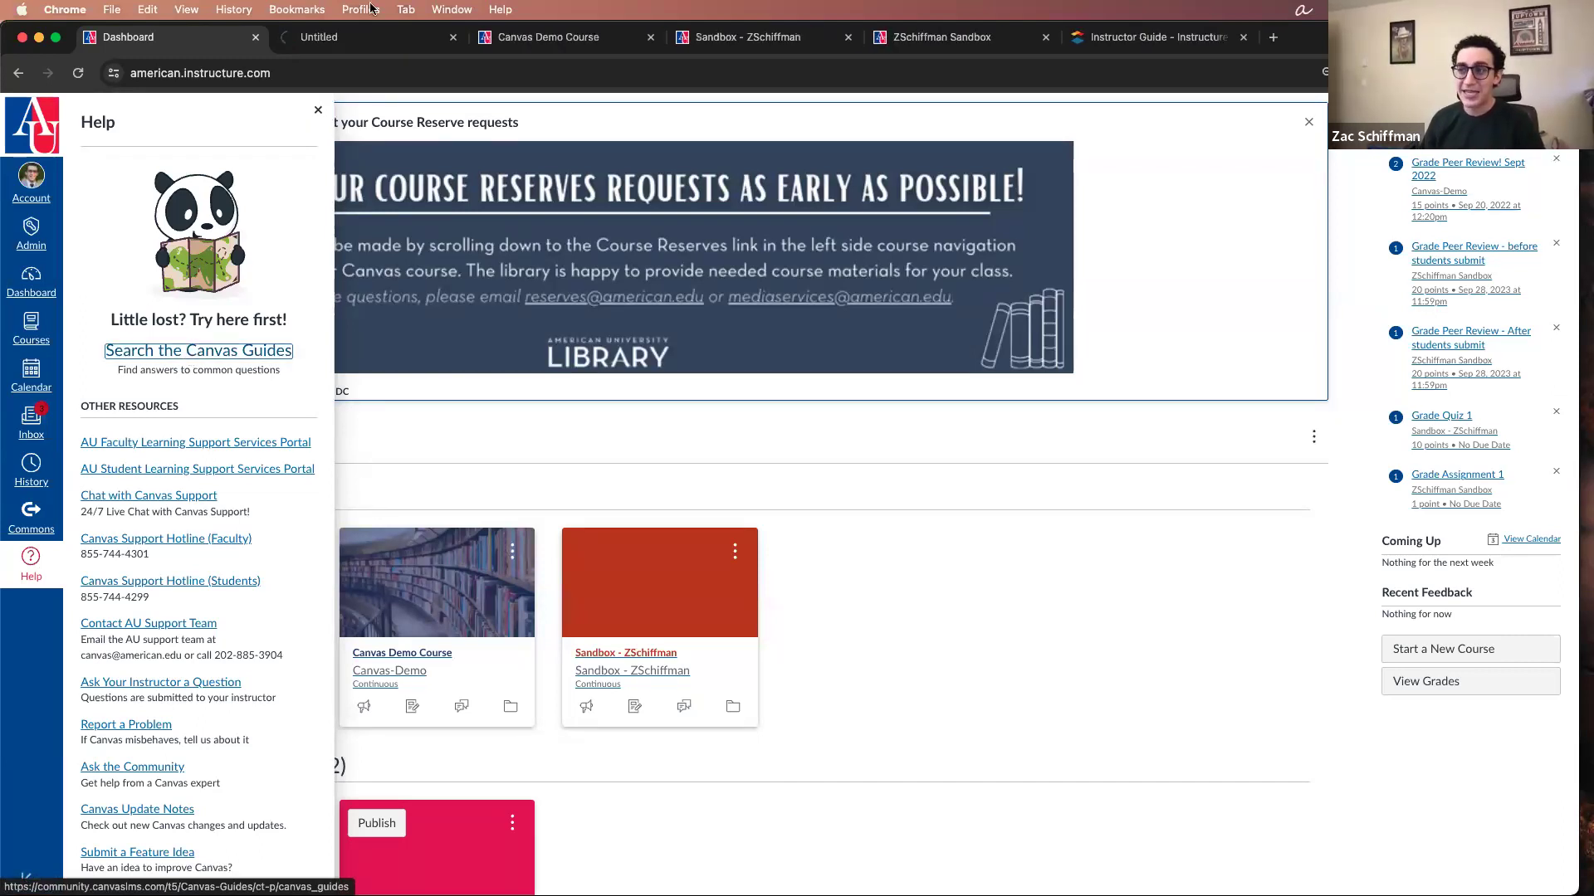
pyautogui.click(351, 38)
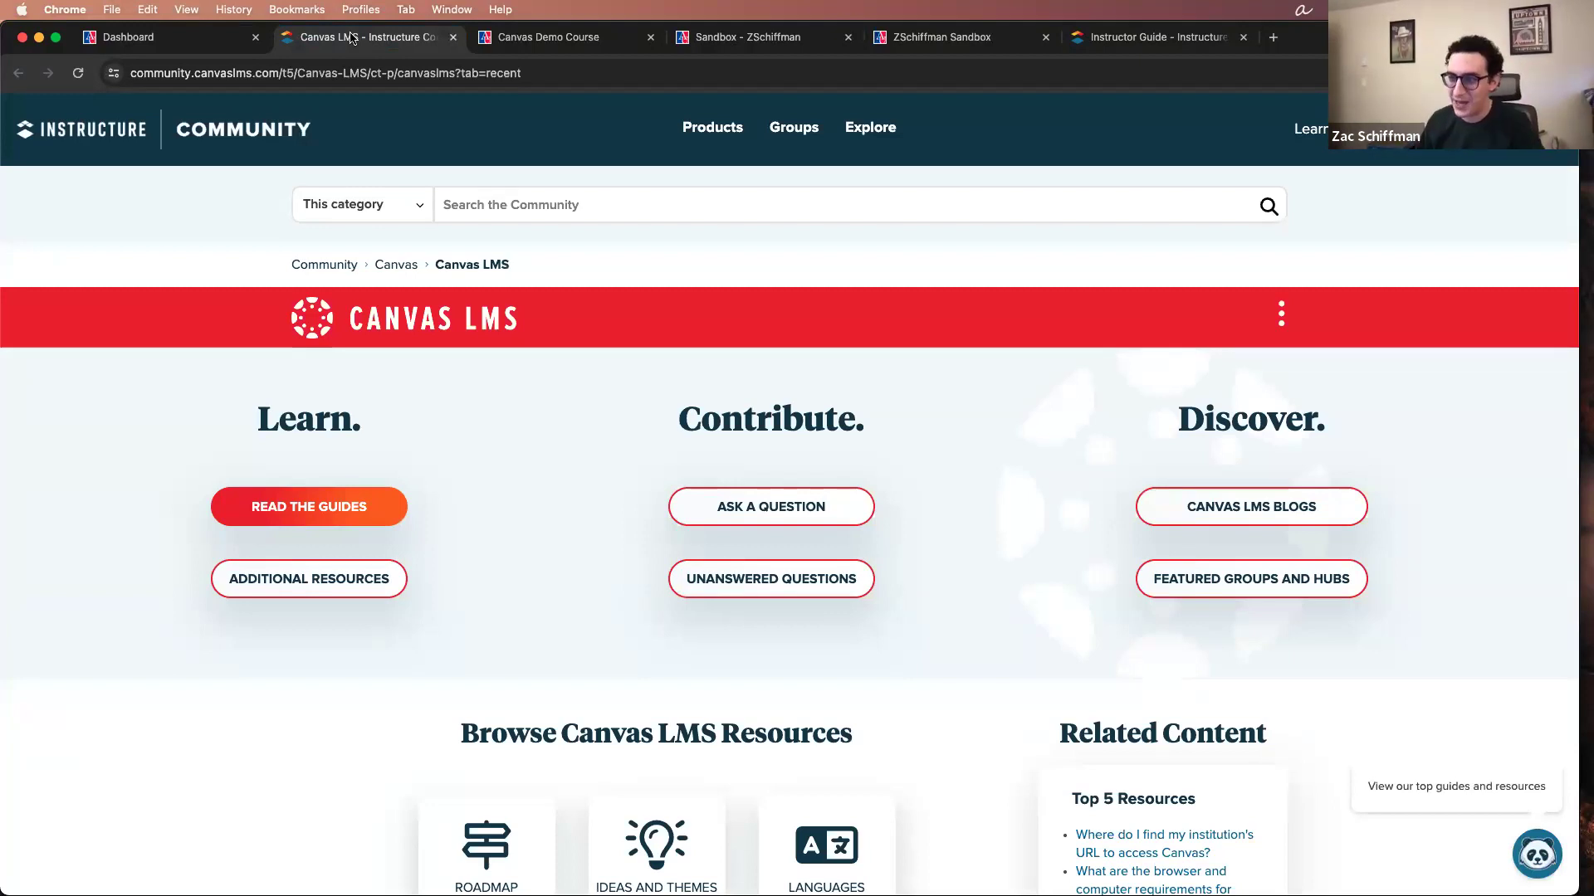
# Step: Open the Instructor Guide from the Canvas LMS guides for the Instructor role
pyautogui.click(336, 508)
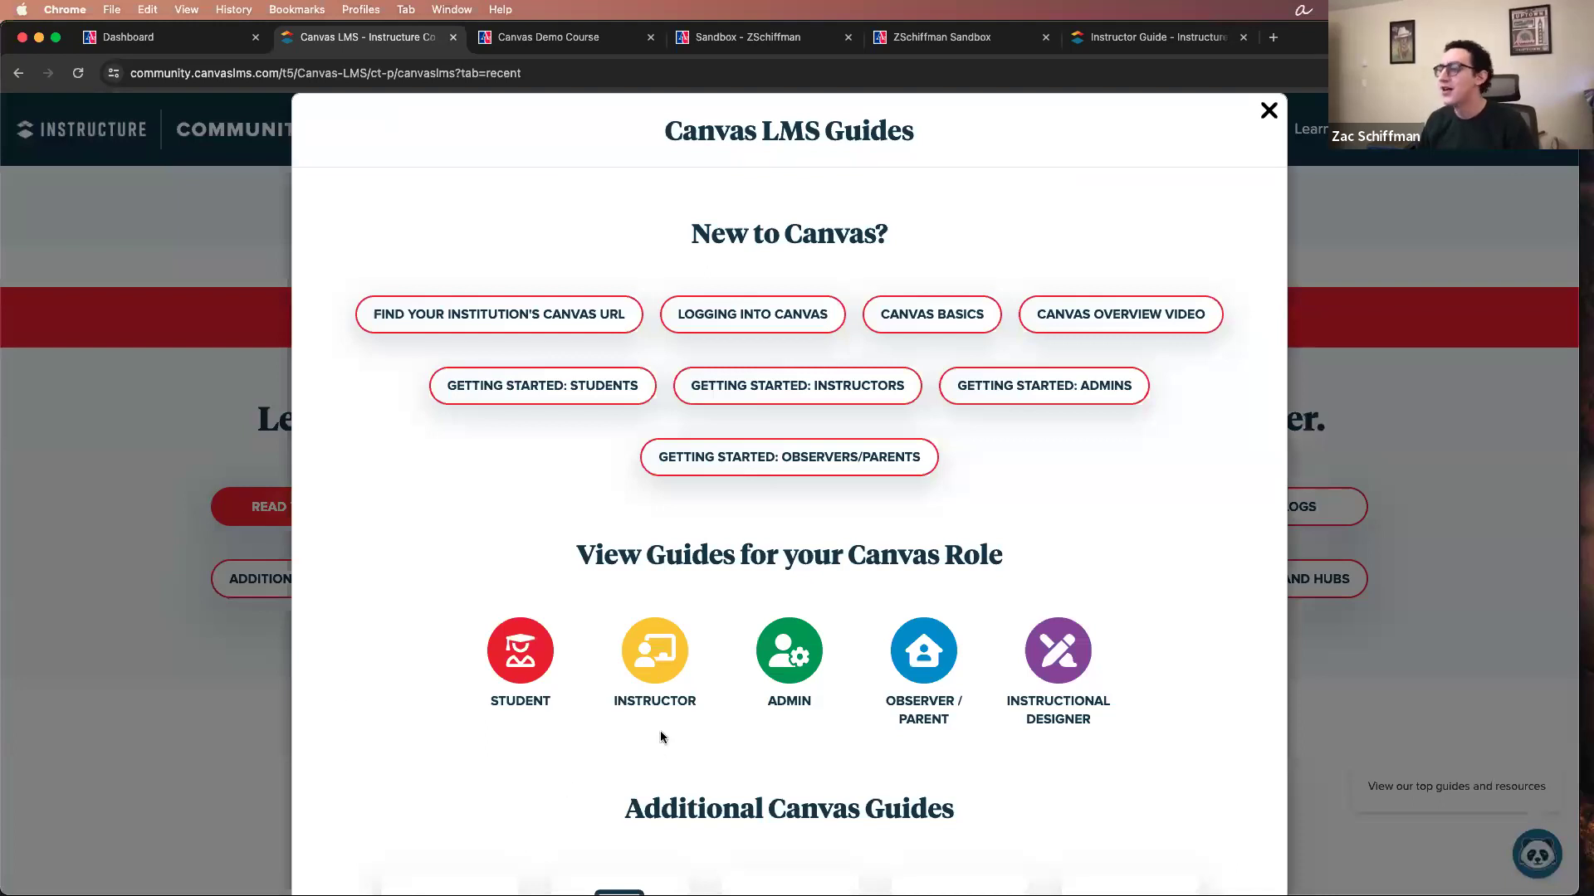
pyautogui.click(655, 664)
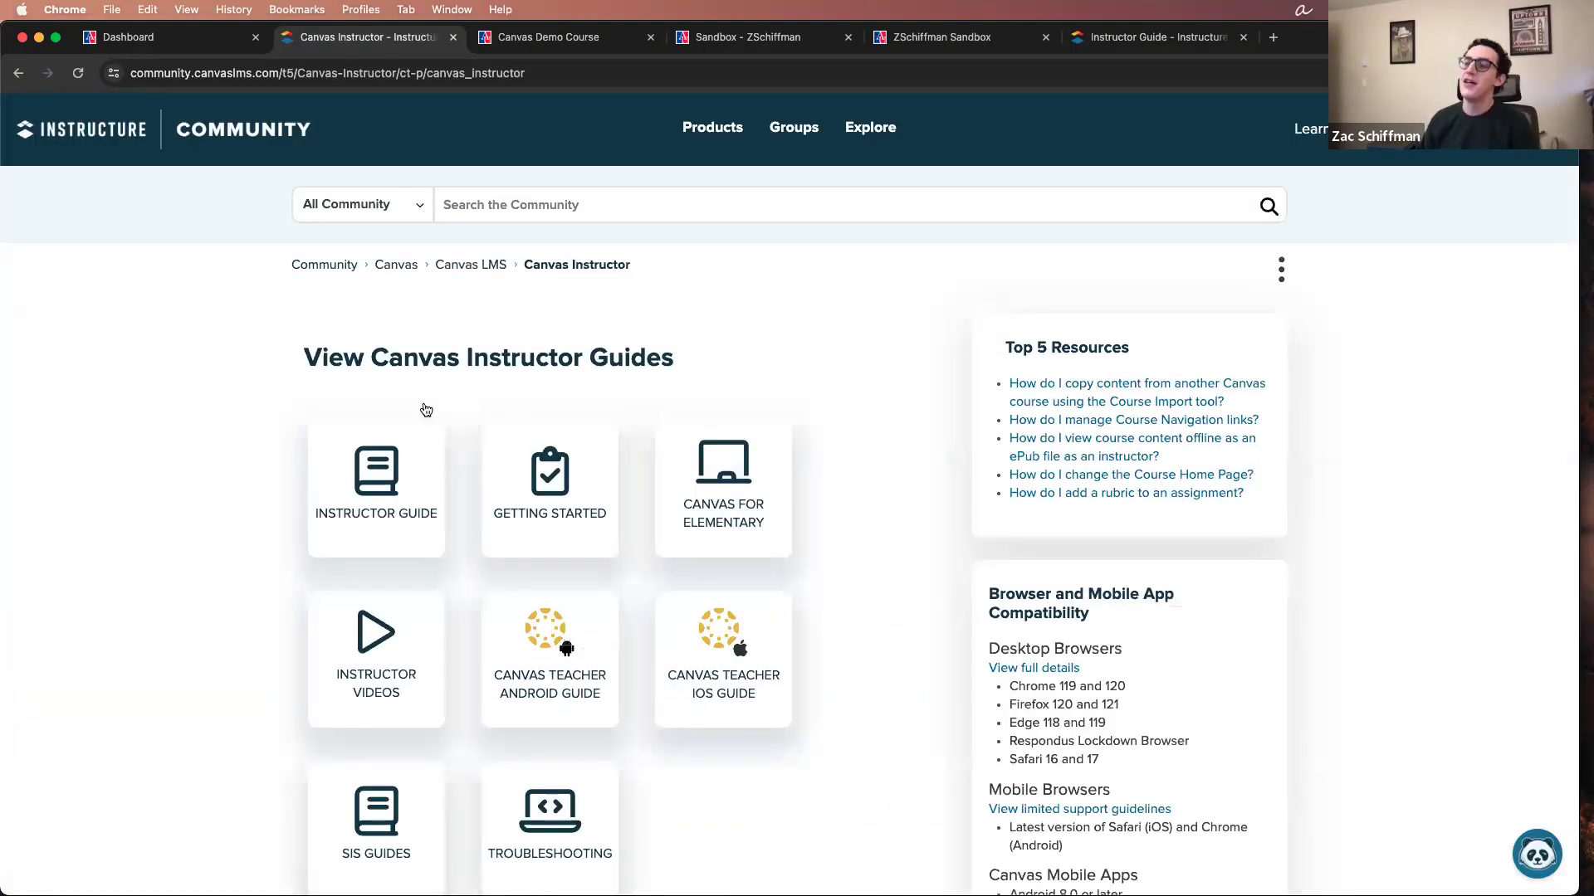
pyautogui.click(408, 463)
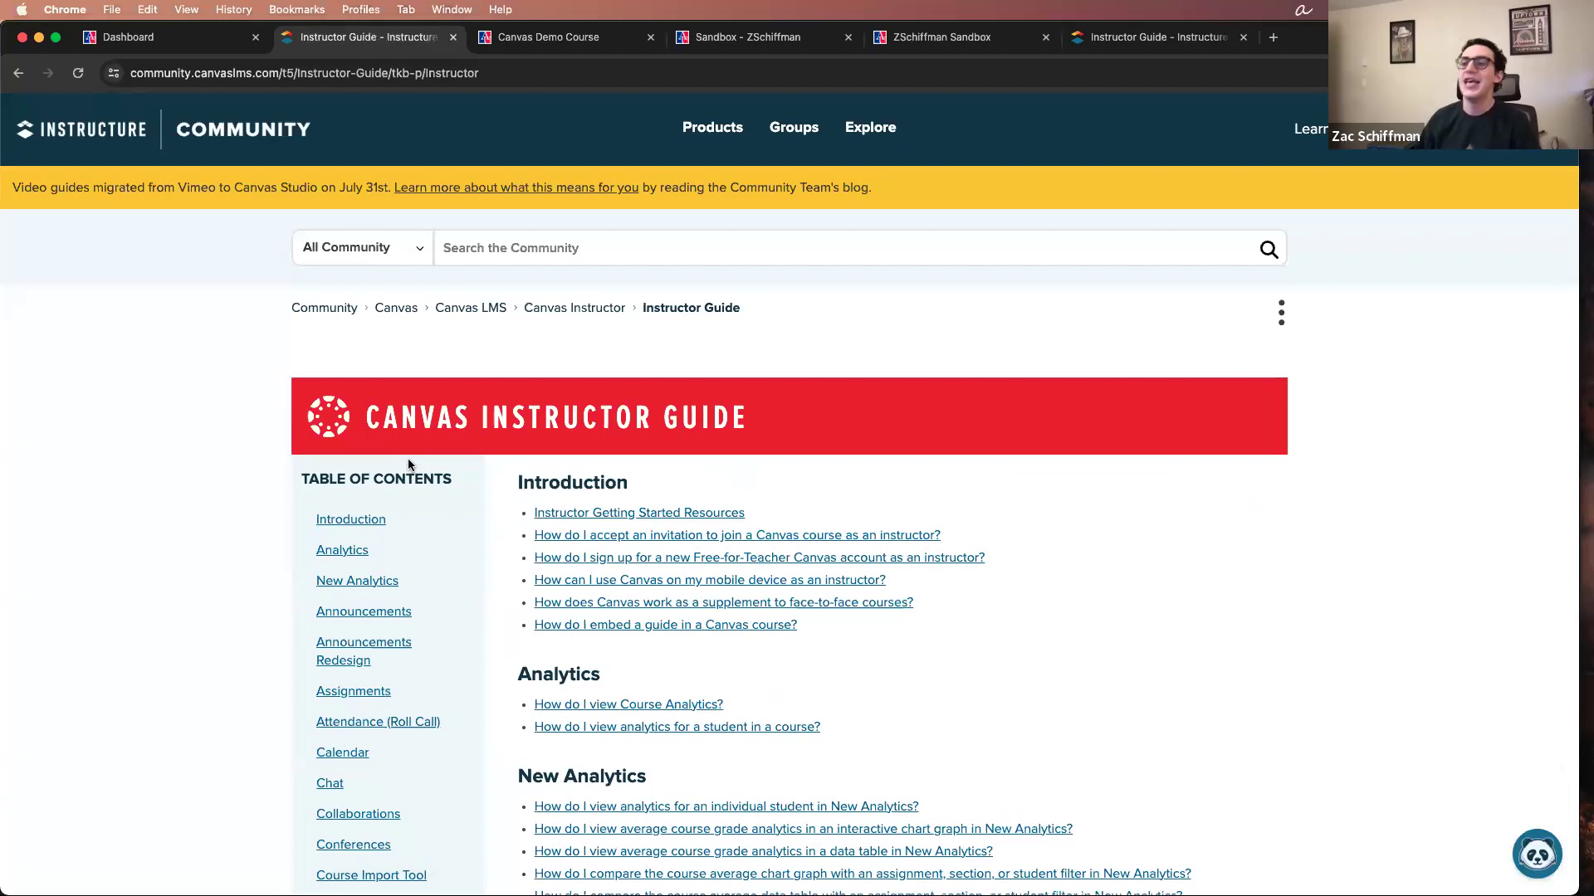
# Step: Find the Announcements section of the Instructor Guide and open the article "How do I delete an announcement in a course?"
pyautogui.scroll(-3, 246, 486)
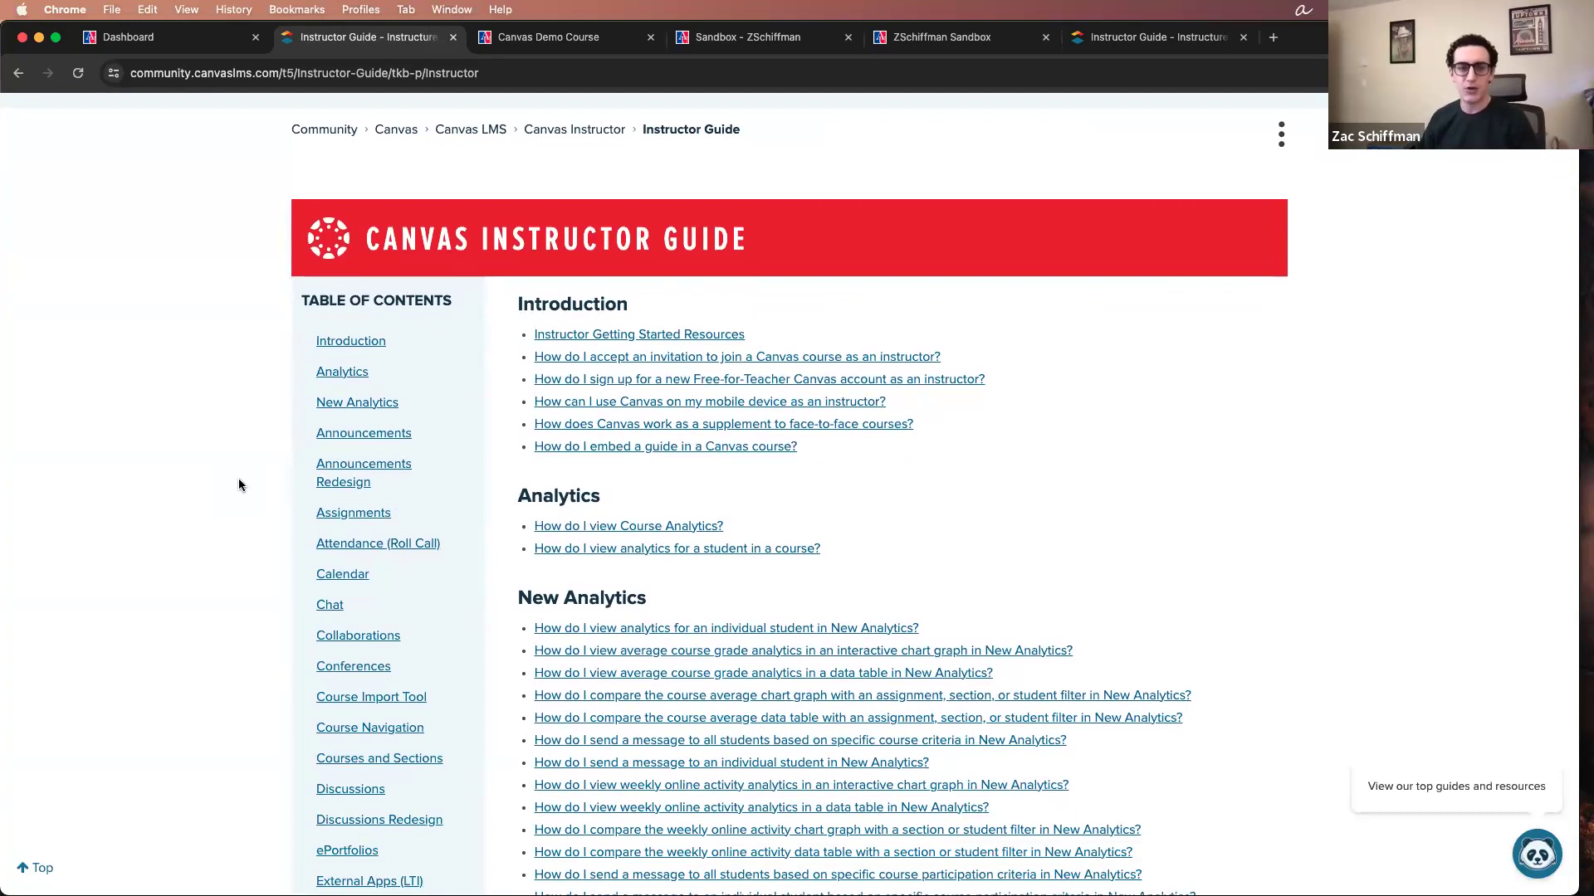
pyautogui.scroll(-2, 833, 501)
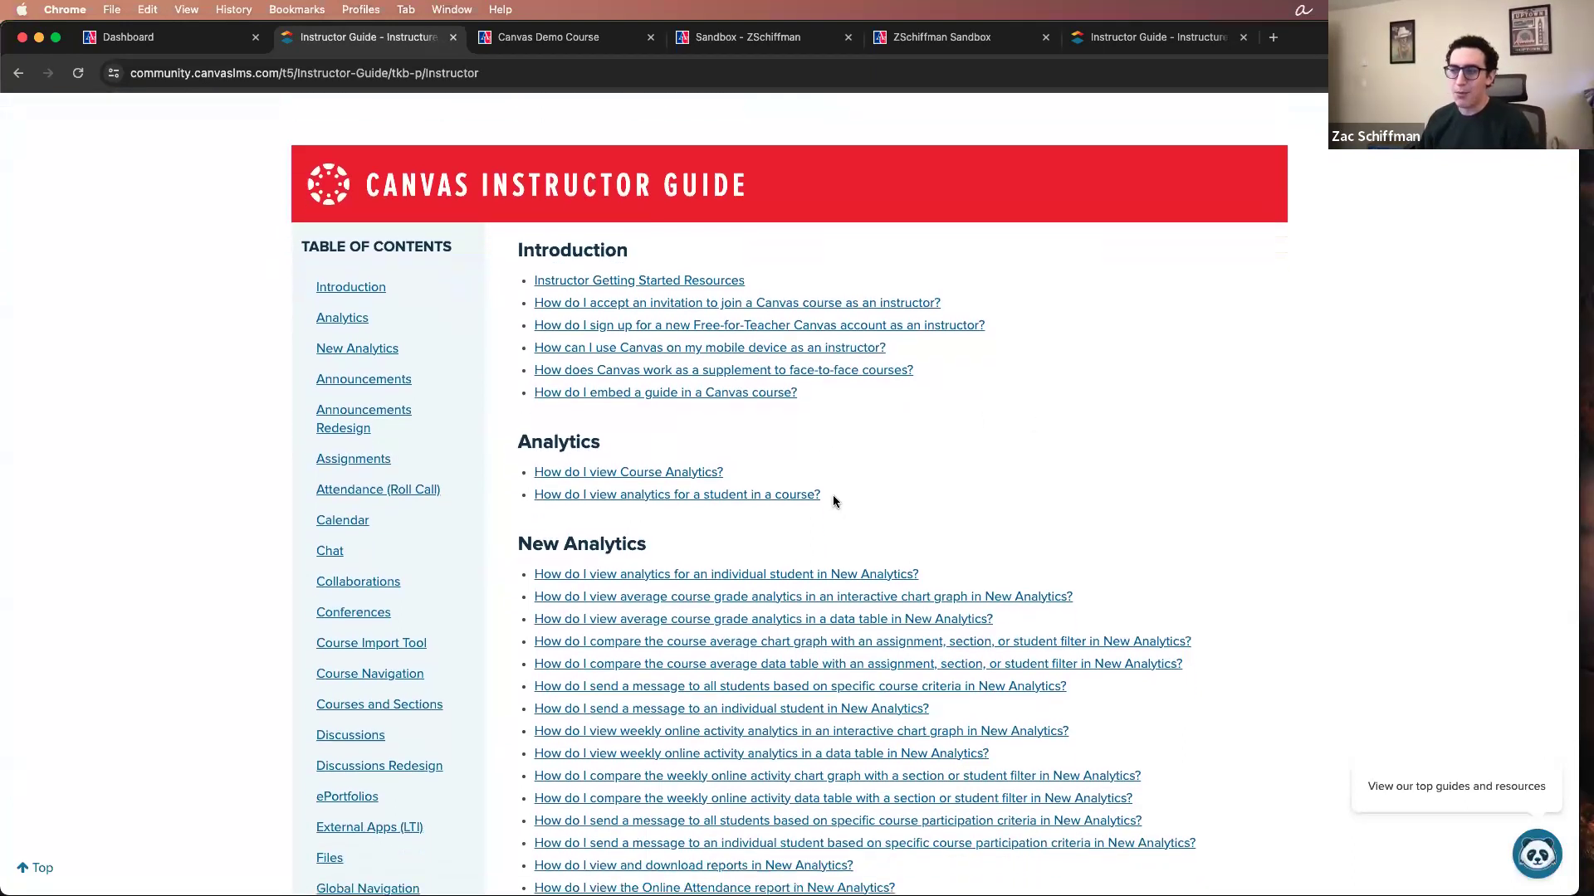
pyautogui.scroll(-1, 834, 498)
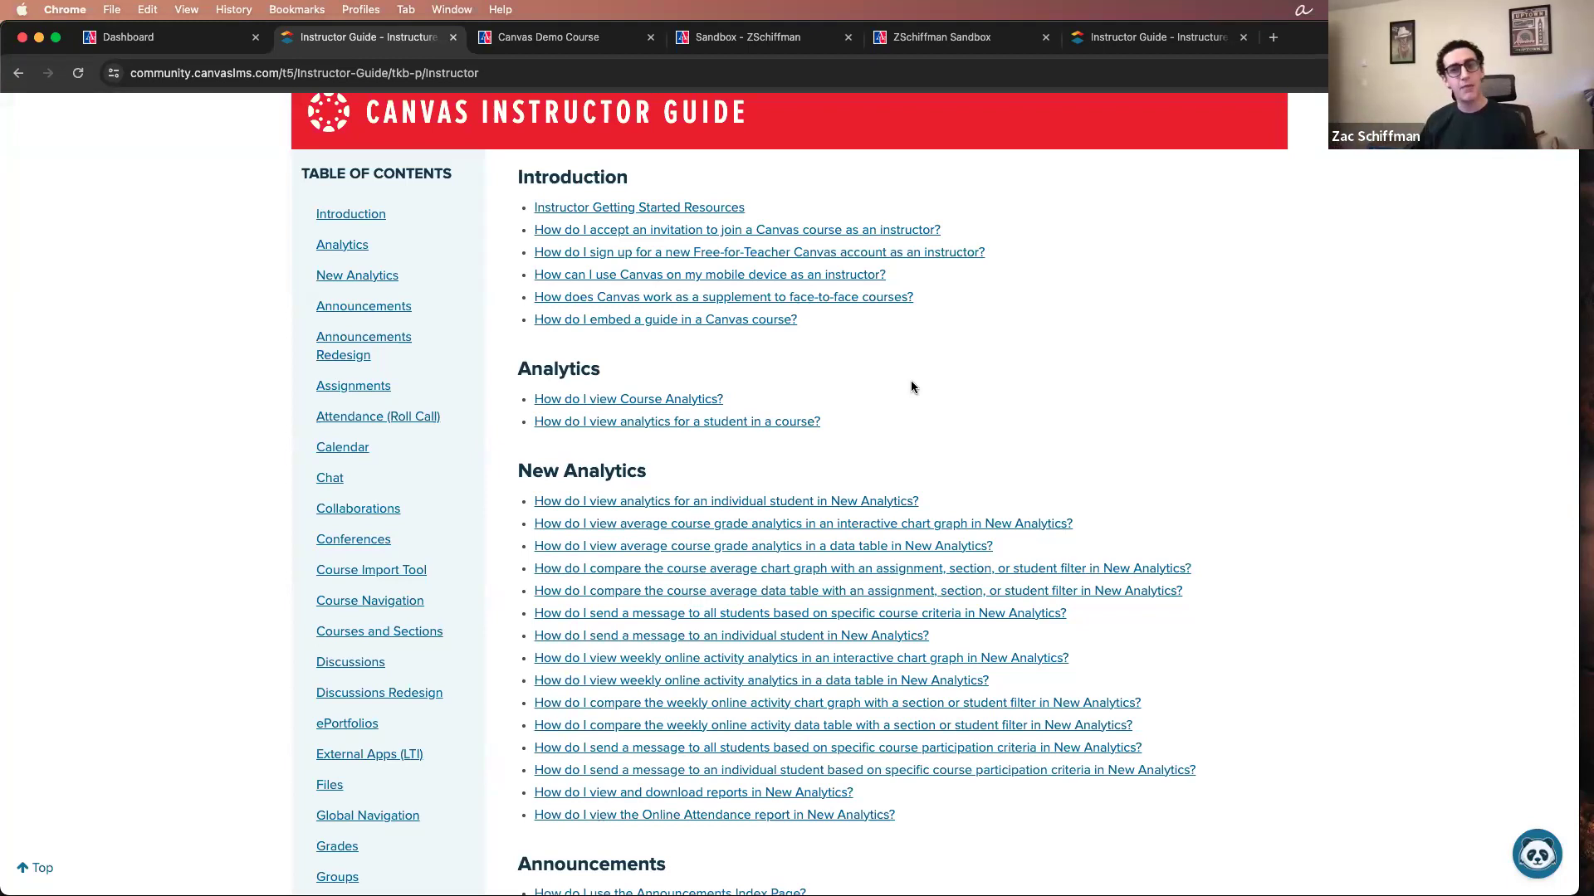
pyautogui.scroll(1, 912, 382)
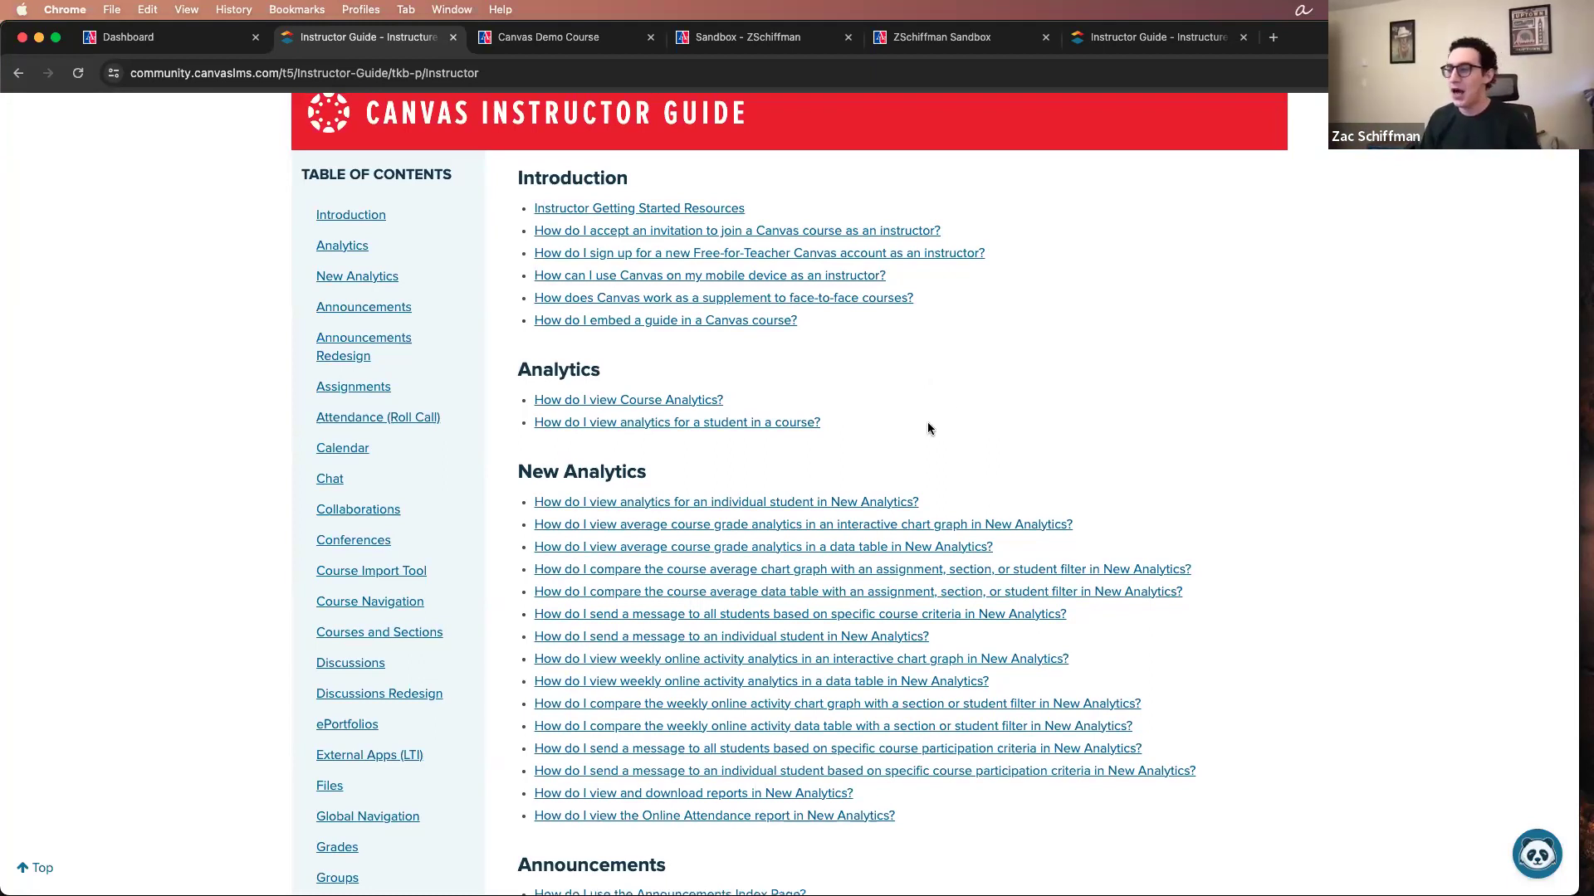
pyautogui.scroll(-7, 928, 426)
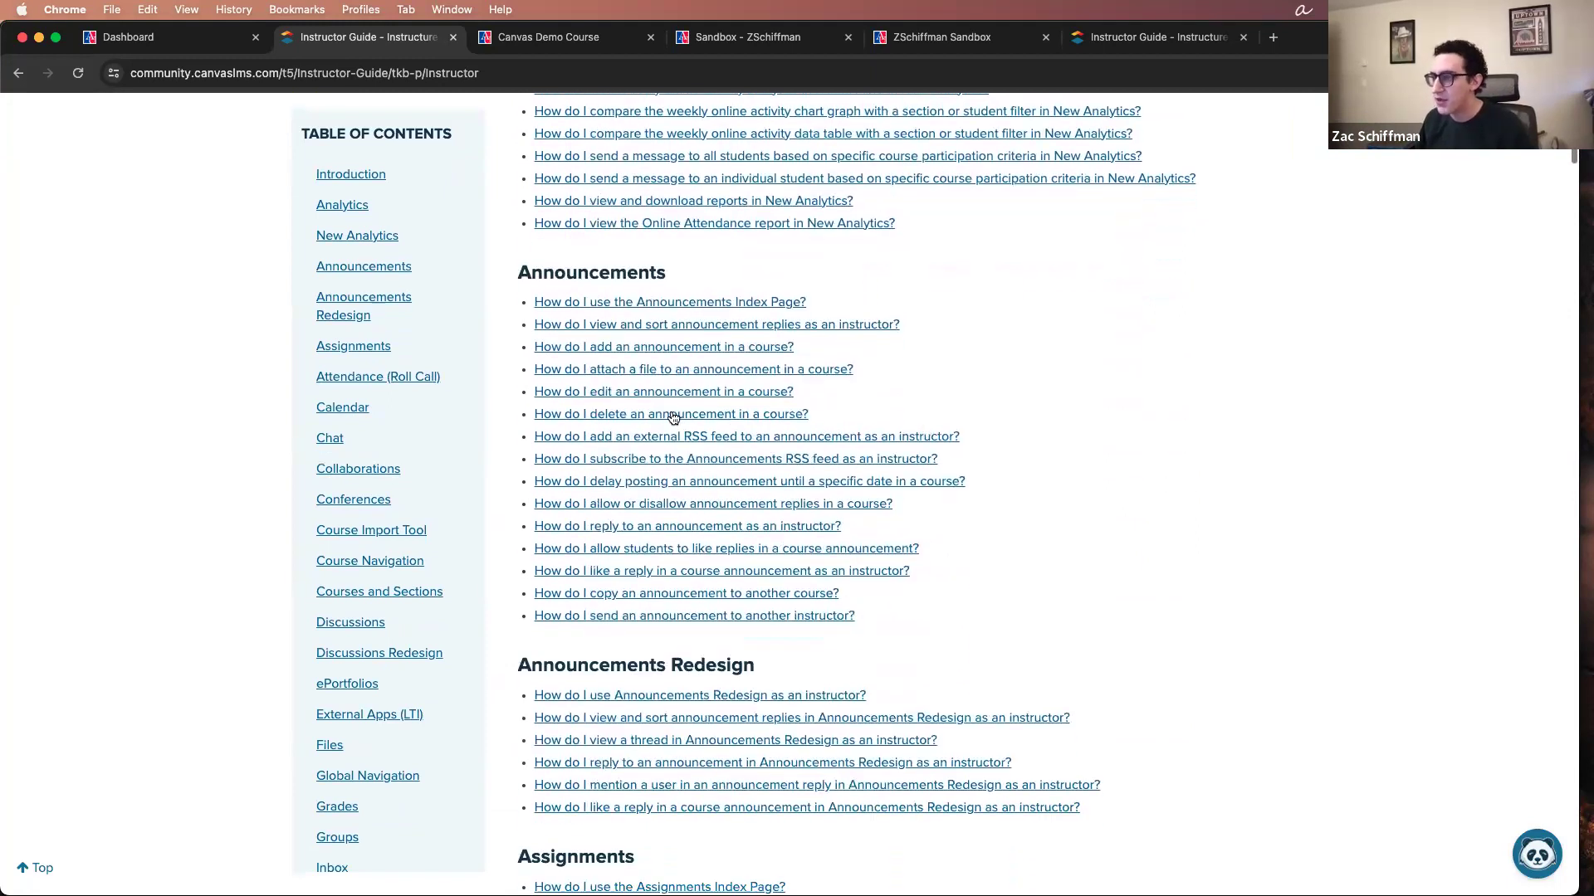
pyautogui.click(673, 415)
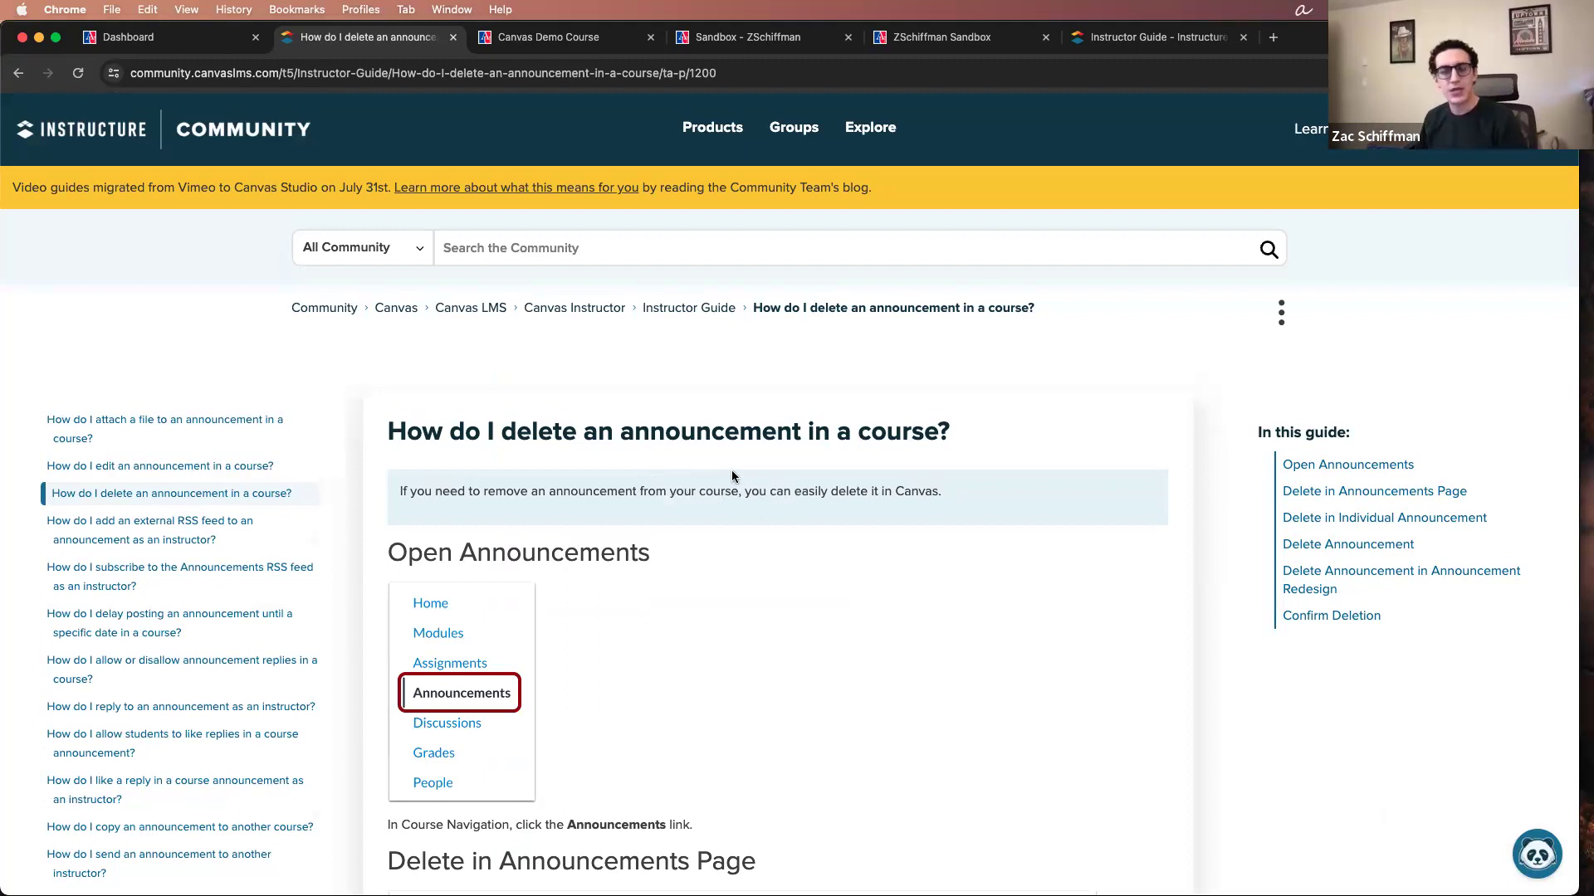
# Step: Examine the article on deleting an announcement, from its title through the annotated screenshots and the instructions for each deletion method
pyautogui.scroll(-2, 489, 425)
pyautogui.scroll(3, 490, 427)
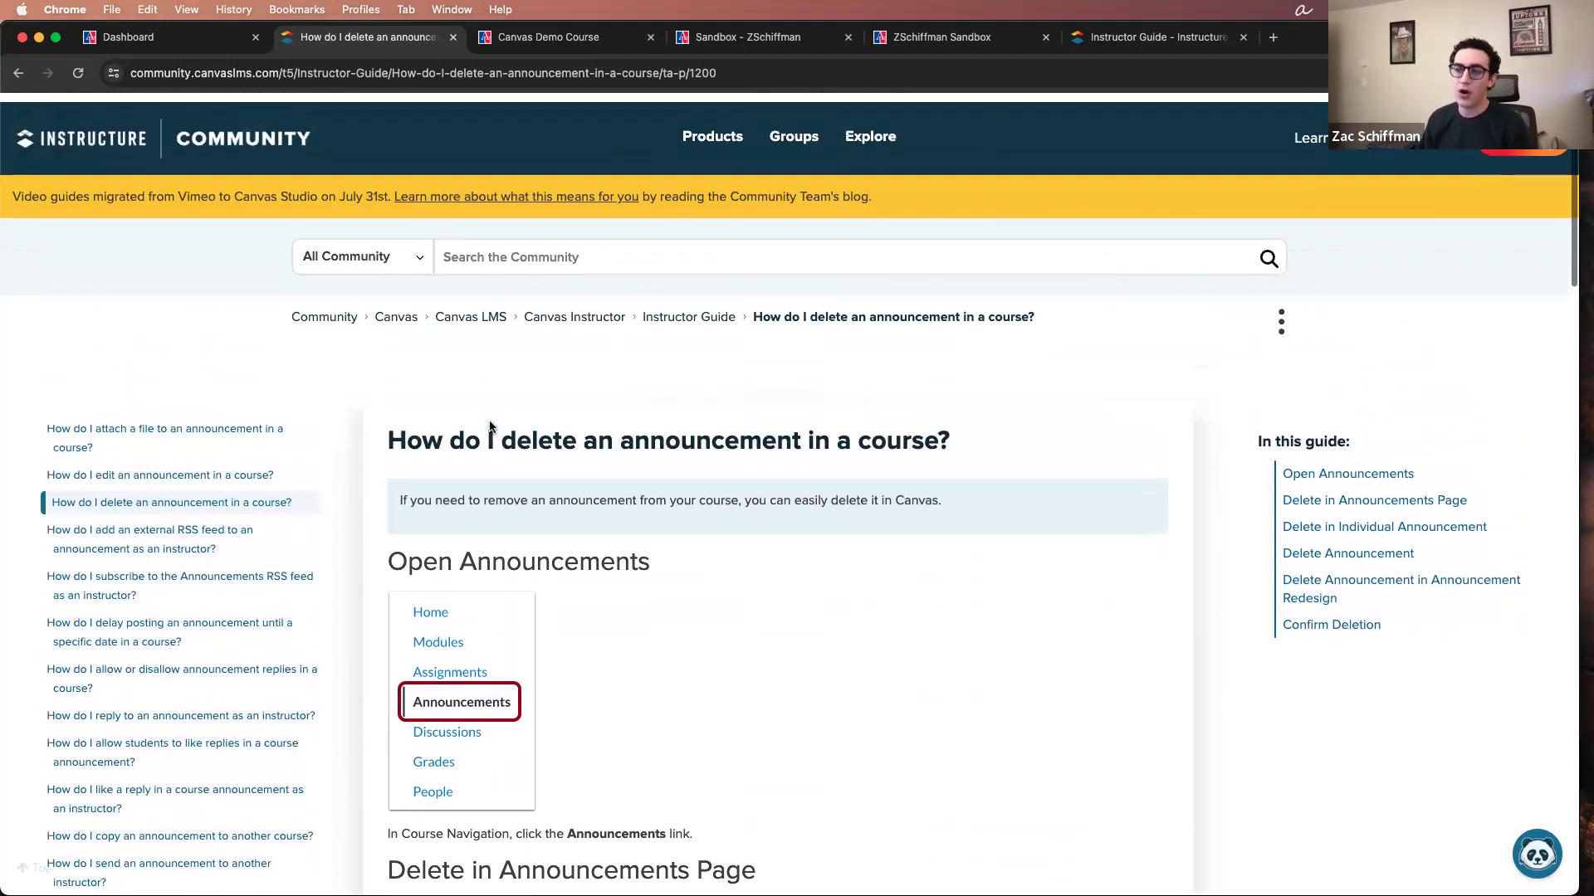
pyautogui.moveTo(388, 425); pyautogui.dragTo(852, 432)
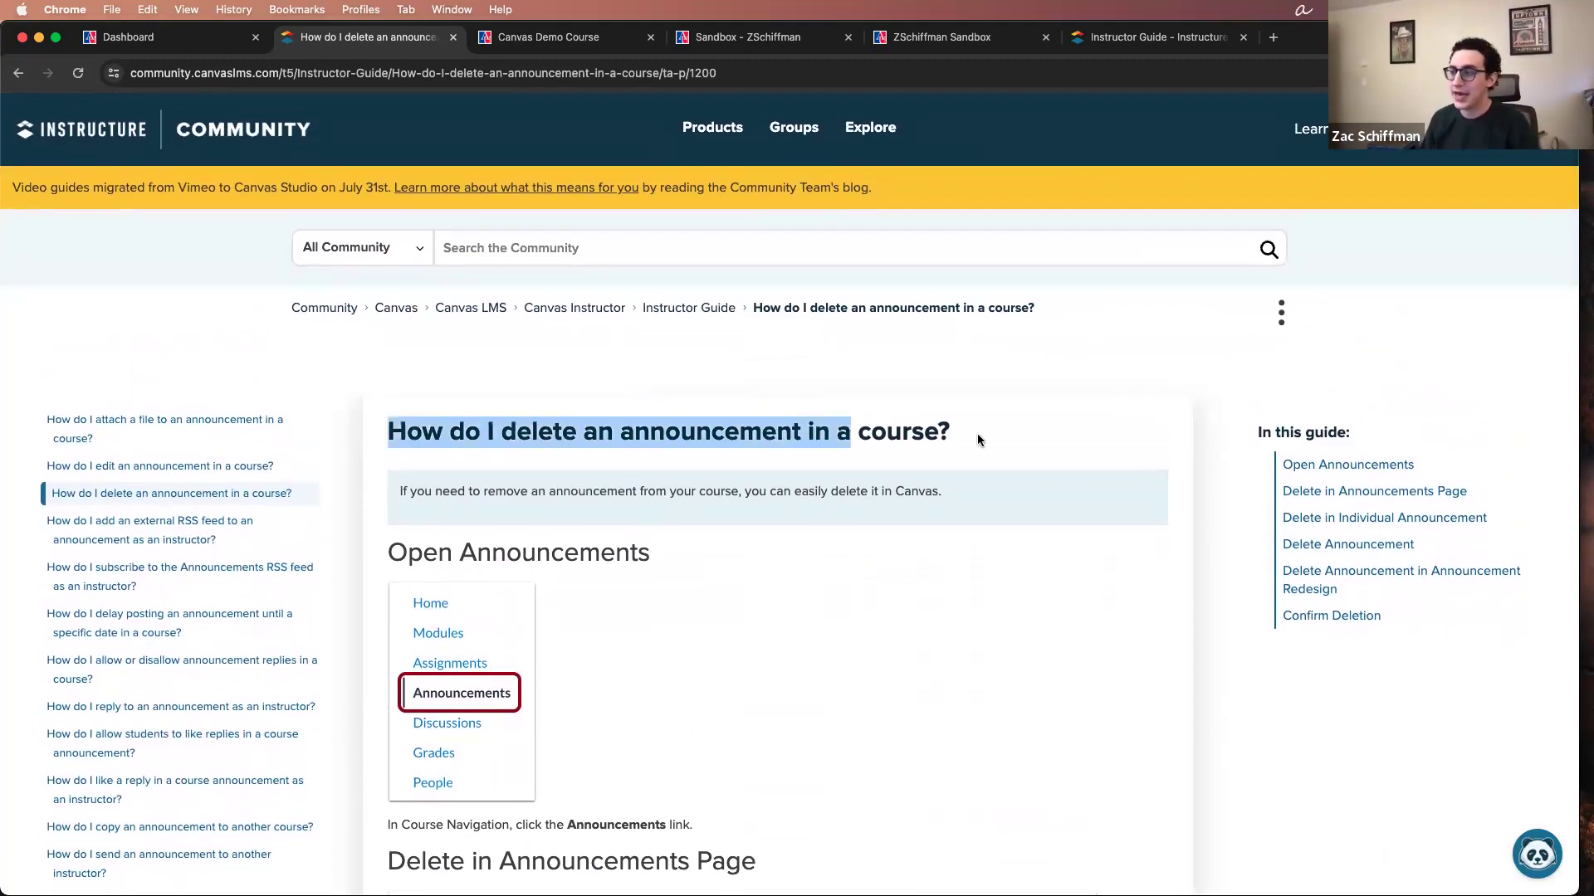
pyautogui.moveTo(978, 440); pyautogui.dragTo(1004, 438)
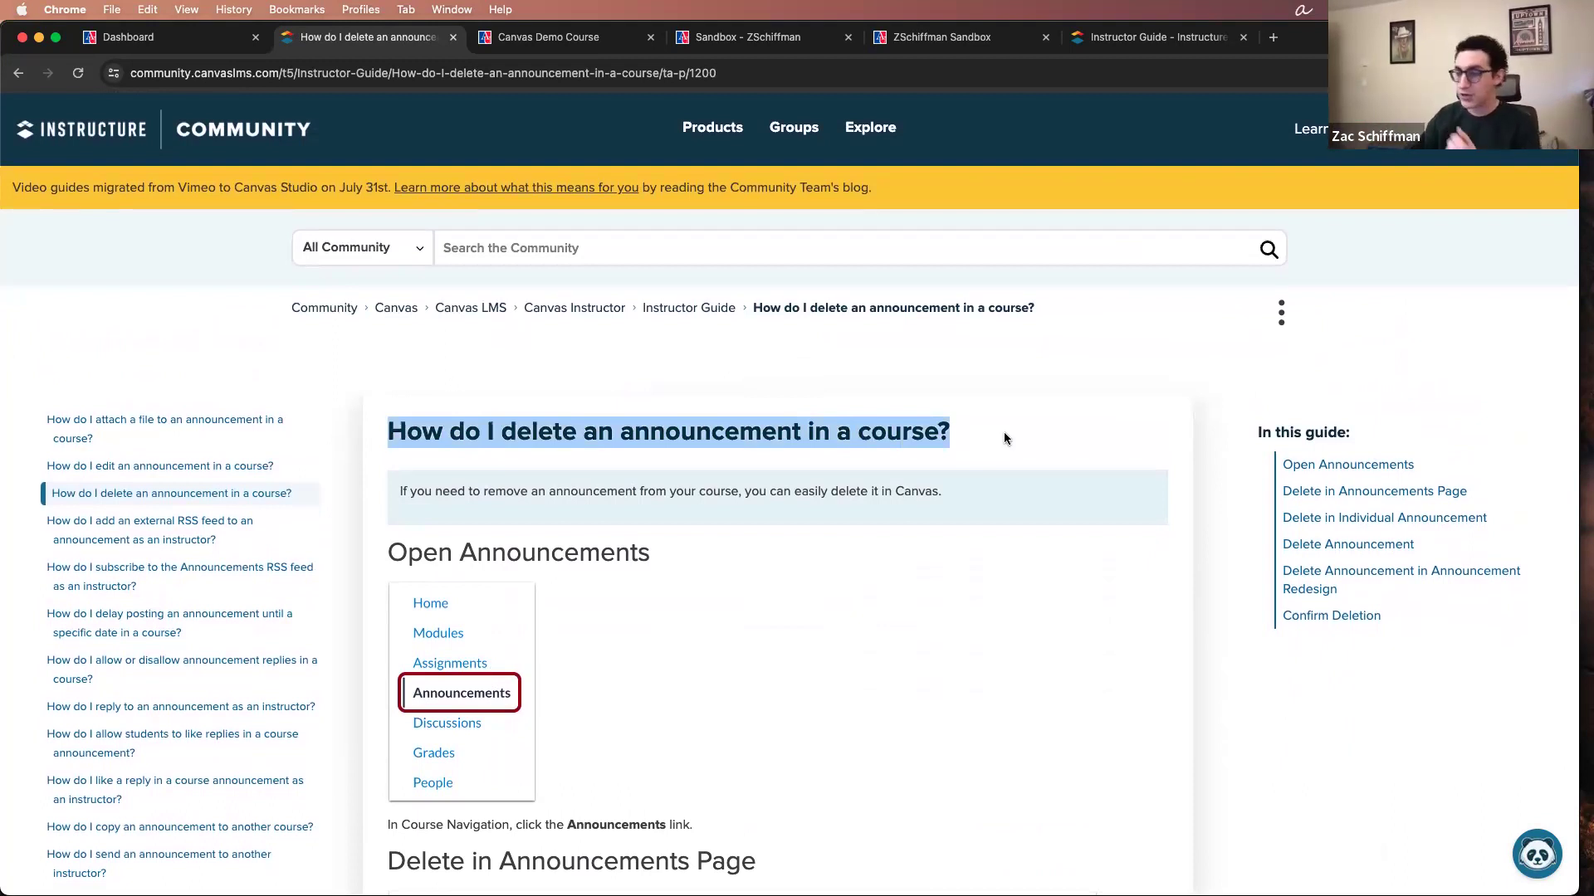
pyautogui.scroll(-3, 867, 450)
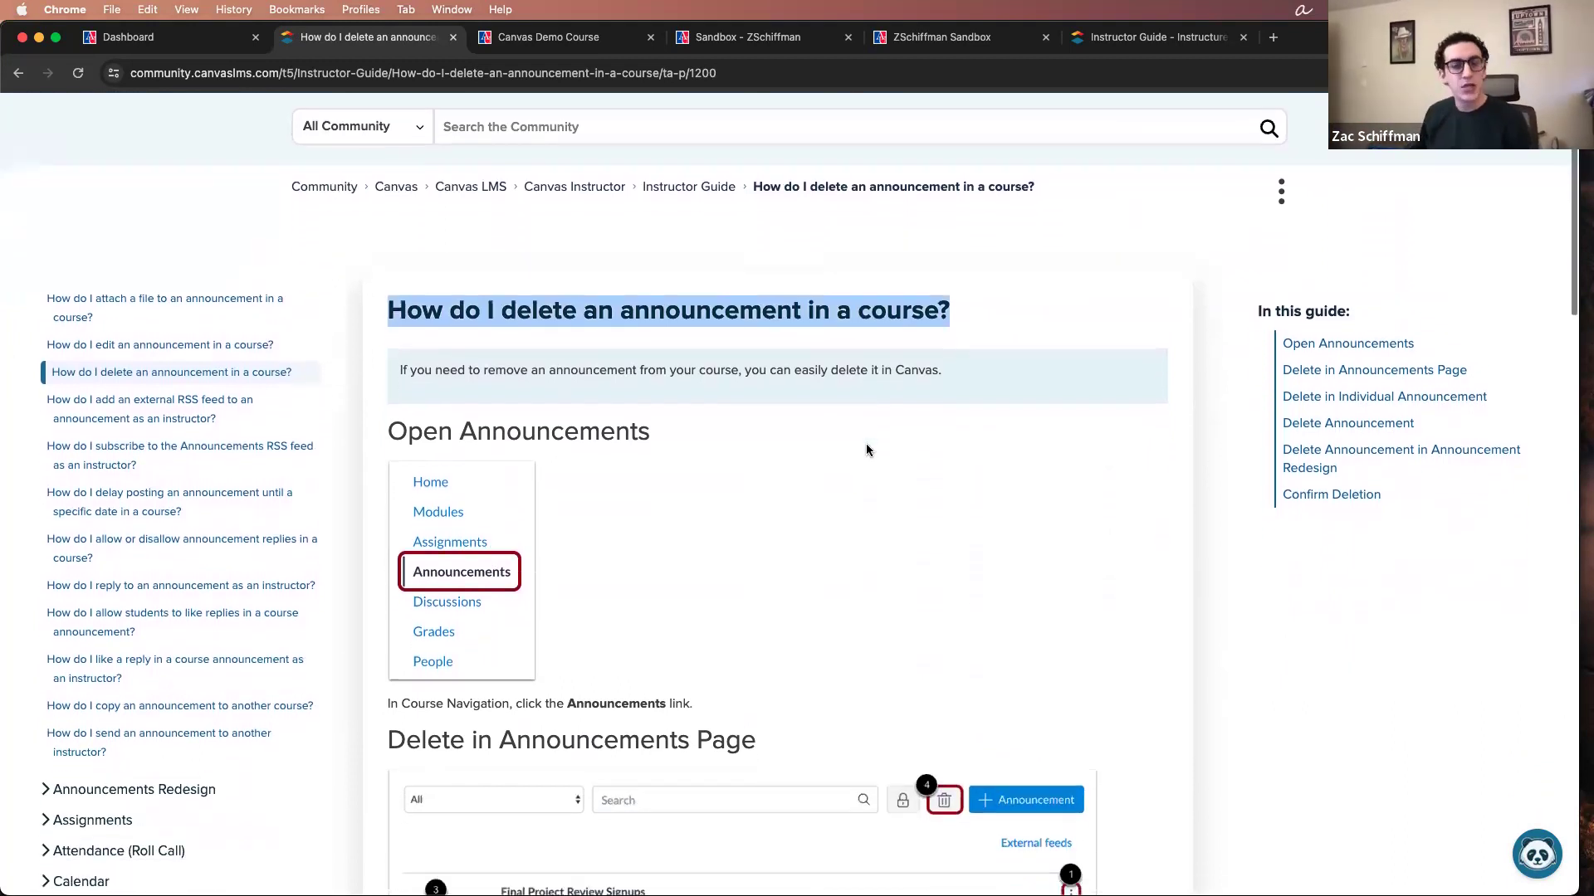
pyautogui.scroll(-9, 865, 447)
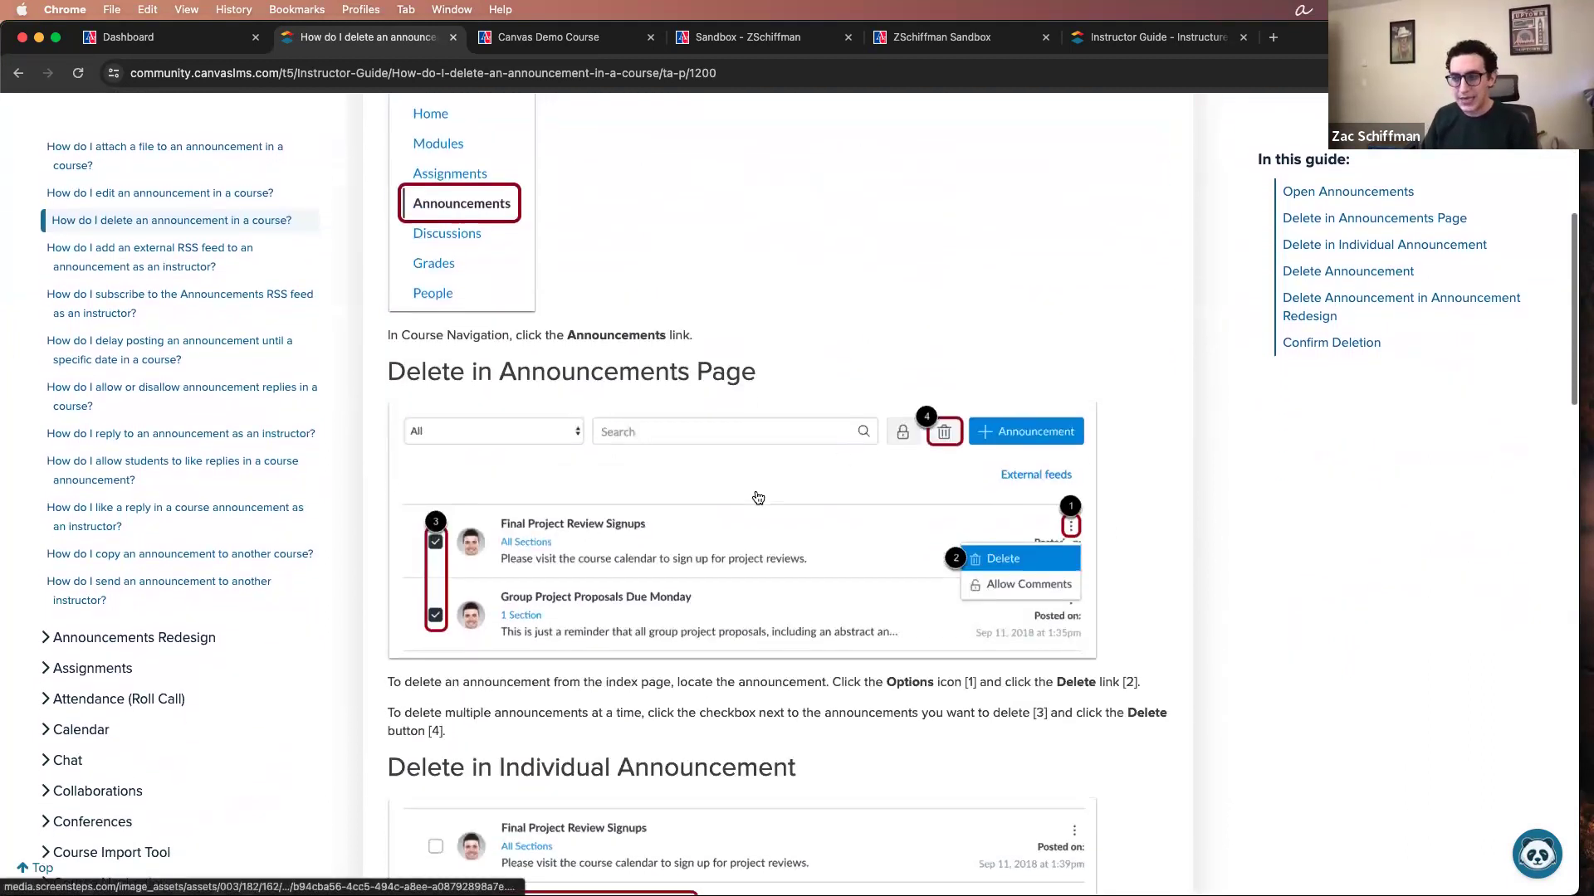
pyautogui.scroll(-3, 508, 523)
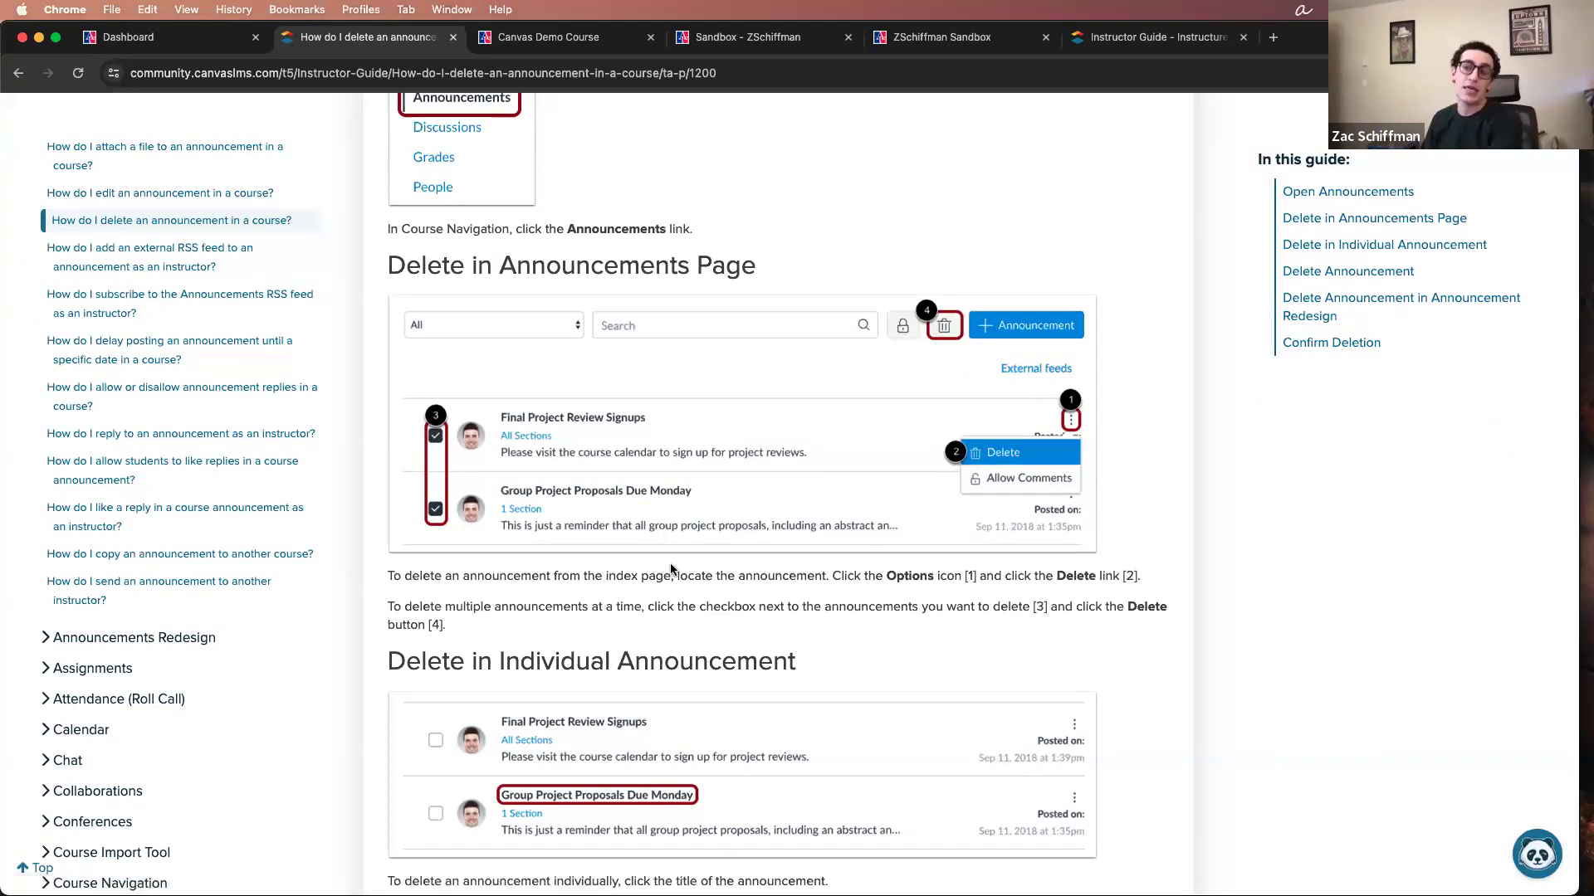
pyautogui.scroll(-1, 671, 569)
pyautogui.scroll(-1, 669, 566)
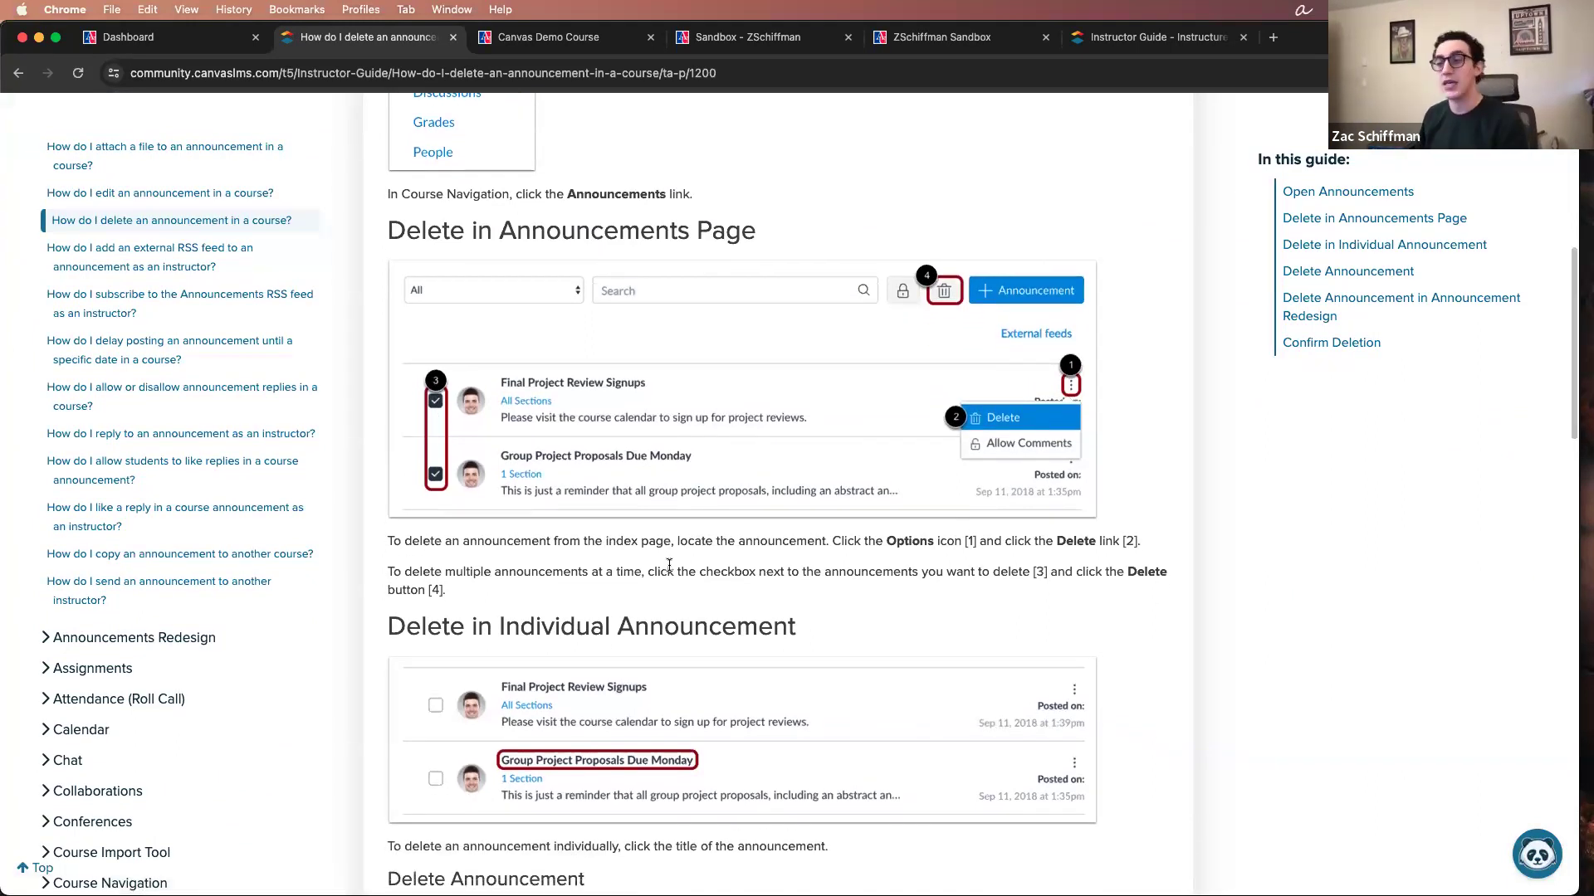
pyautogui.scroll(-3, 669, 566)
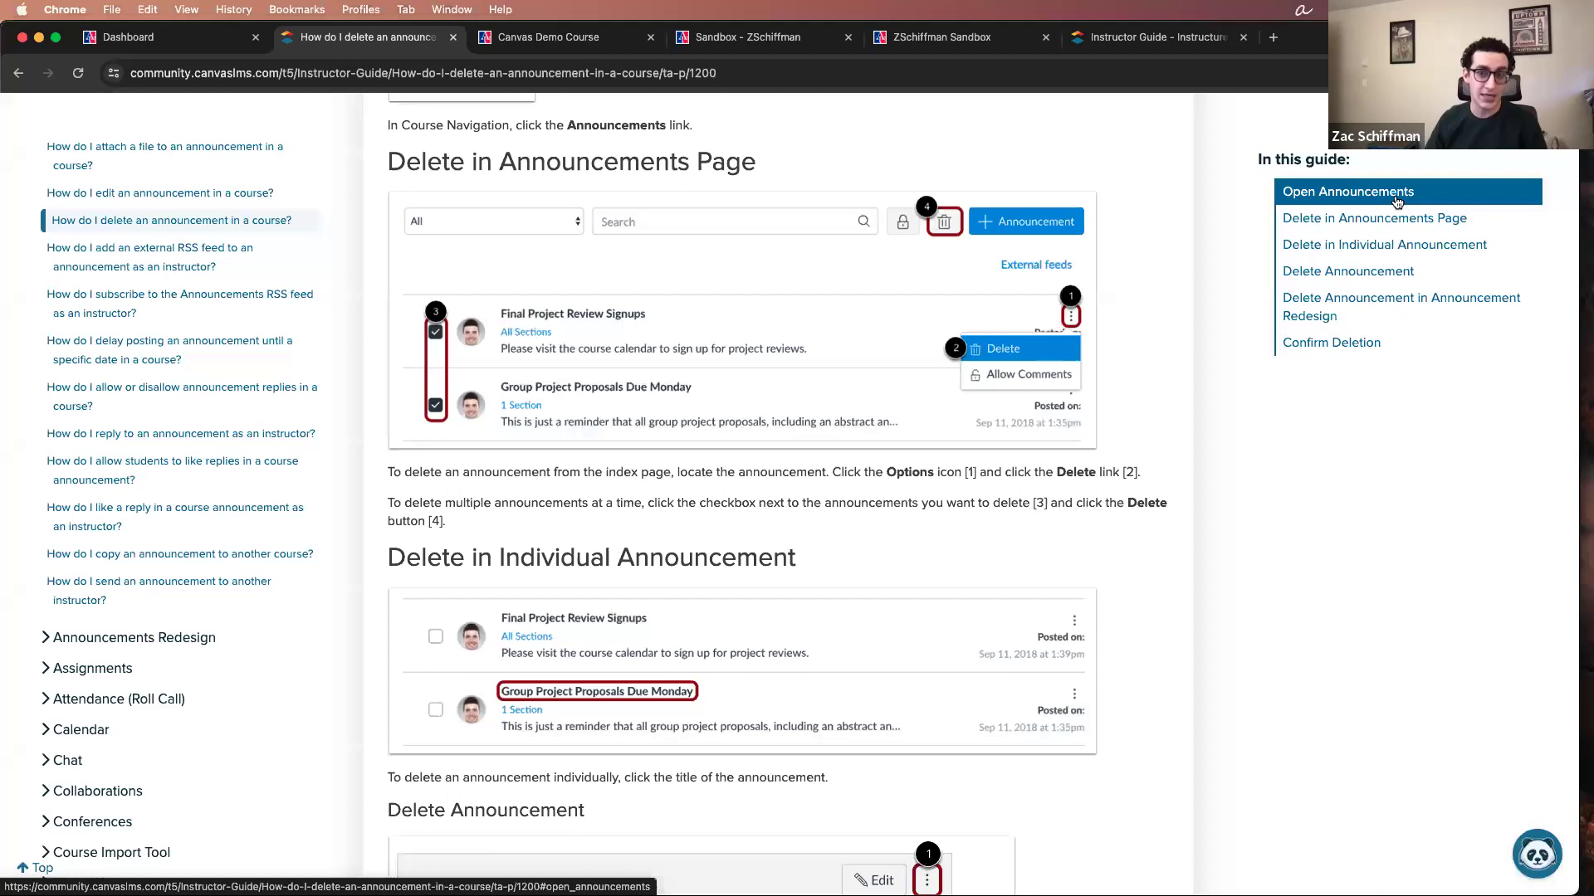
# Step: Return to the Instructor Guide's table of contents and jump to the Files section
pyautogui.click(21, 75)
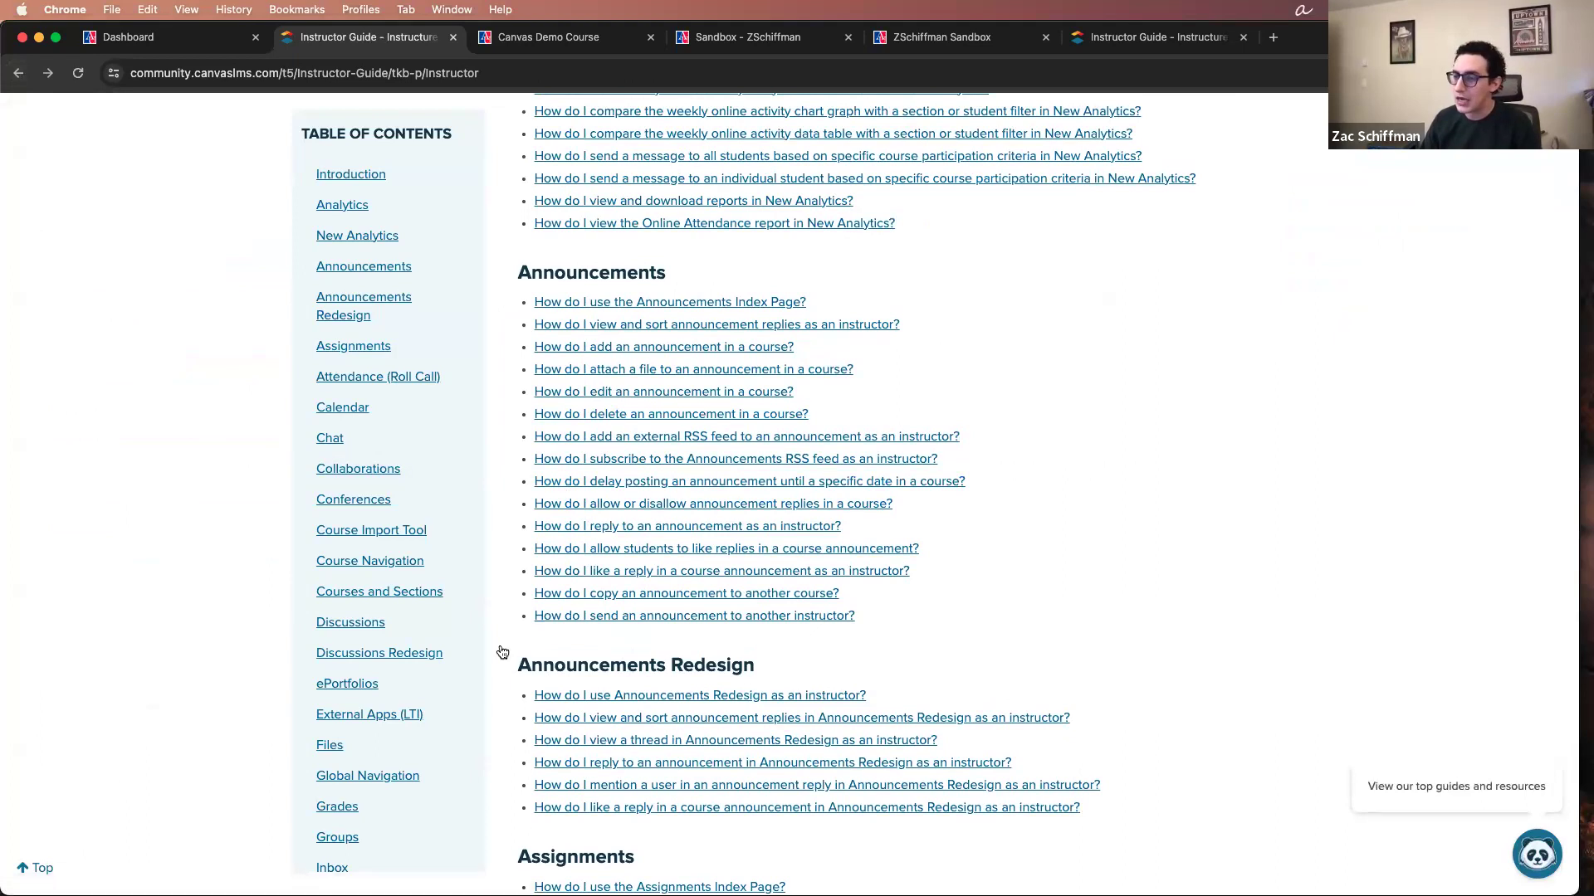
pyautogui.scroll(-4, 399, 610)
pyautogui.click(347, 606)
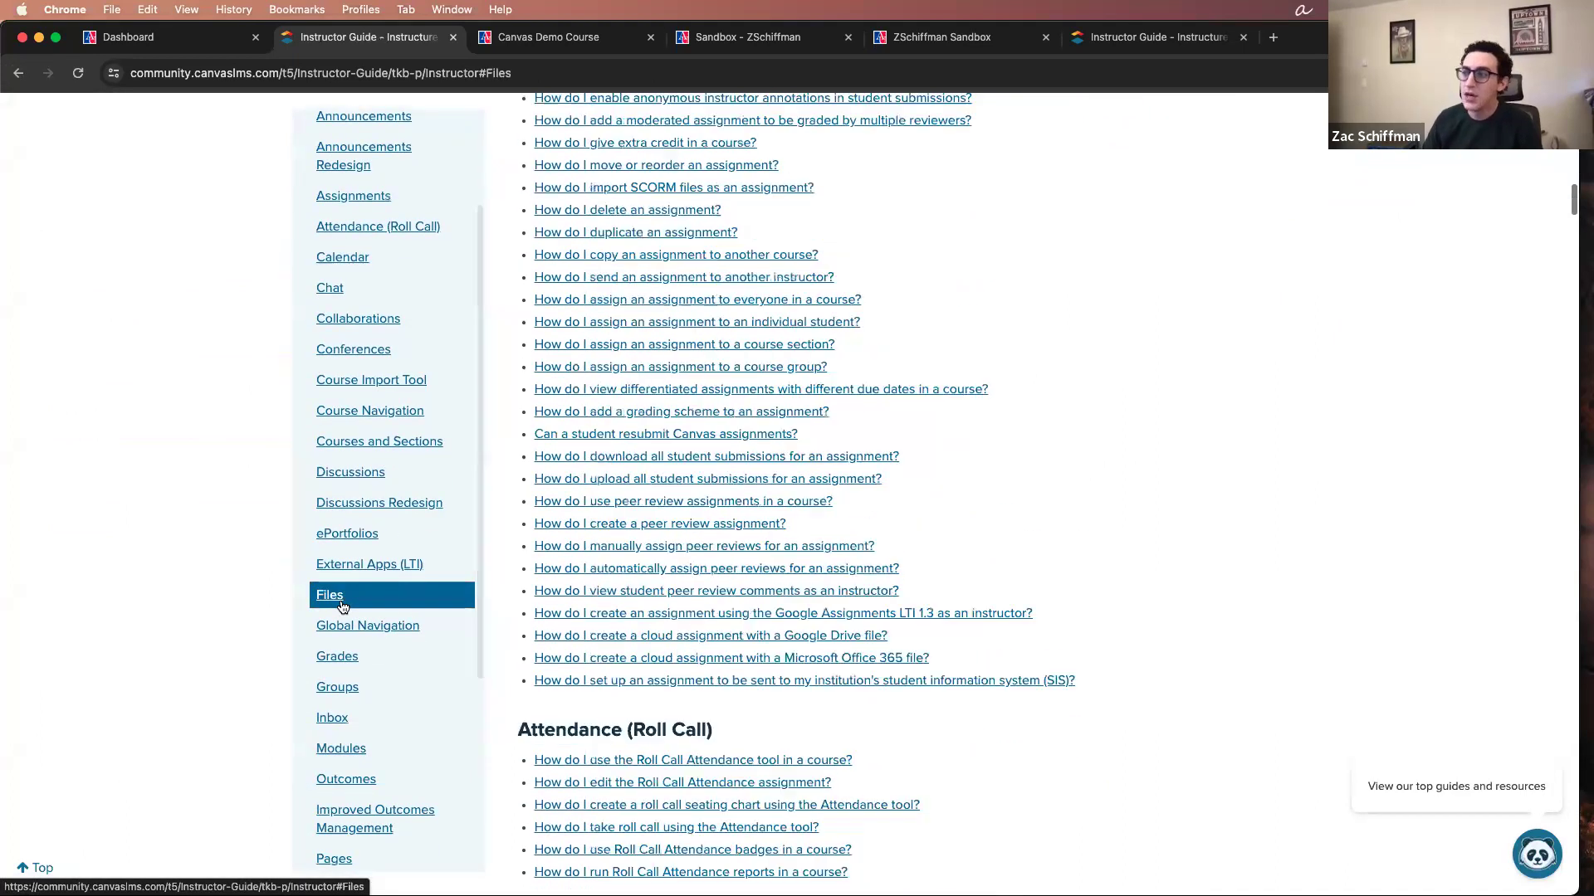
pyautogui.scroll(20, 861, 435)
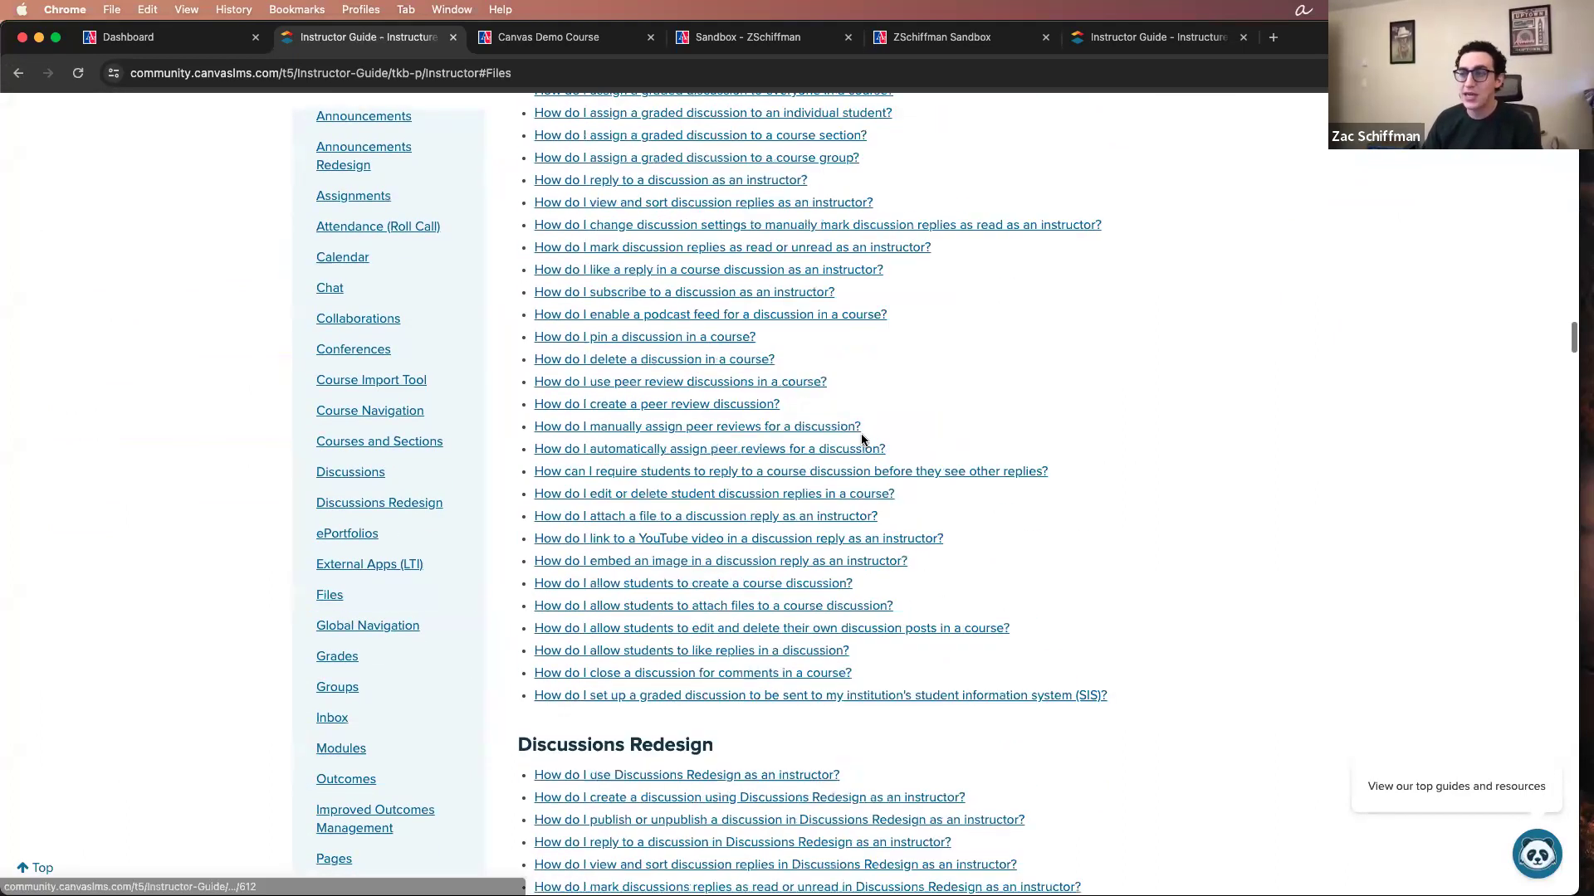
# Step: Open the article "How do I upload a file to a course?" from the Files section of the Instructor Guide
pyautogui.scroll(-14, 863, 438)
pyautogui.scroll(-15, 862, 440)
pyautogui.scroll(10, 862, 440)
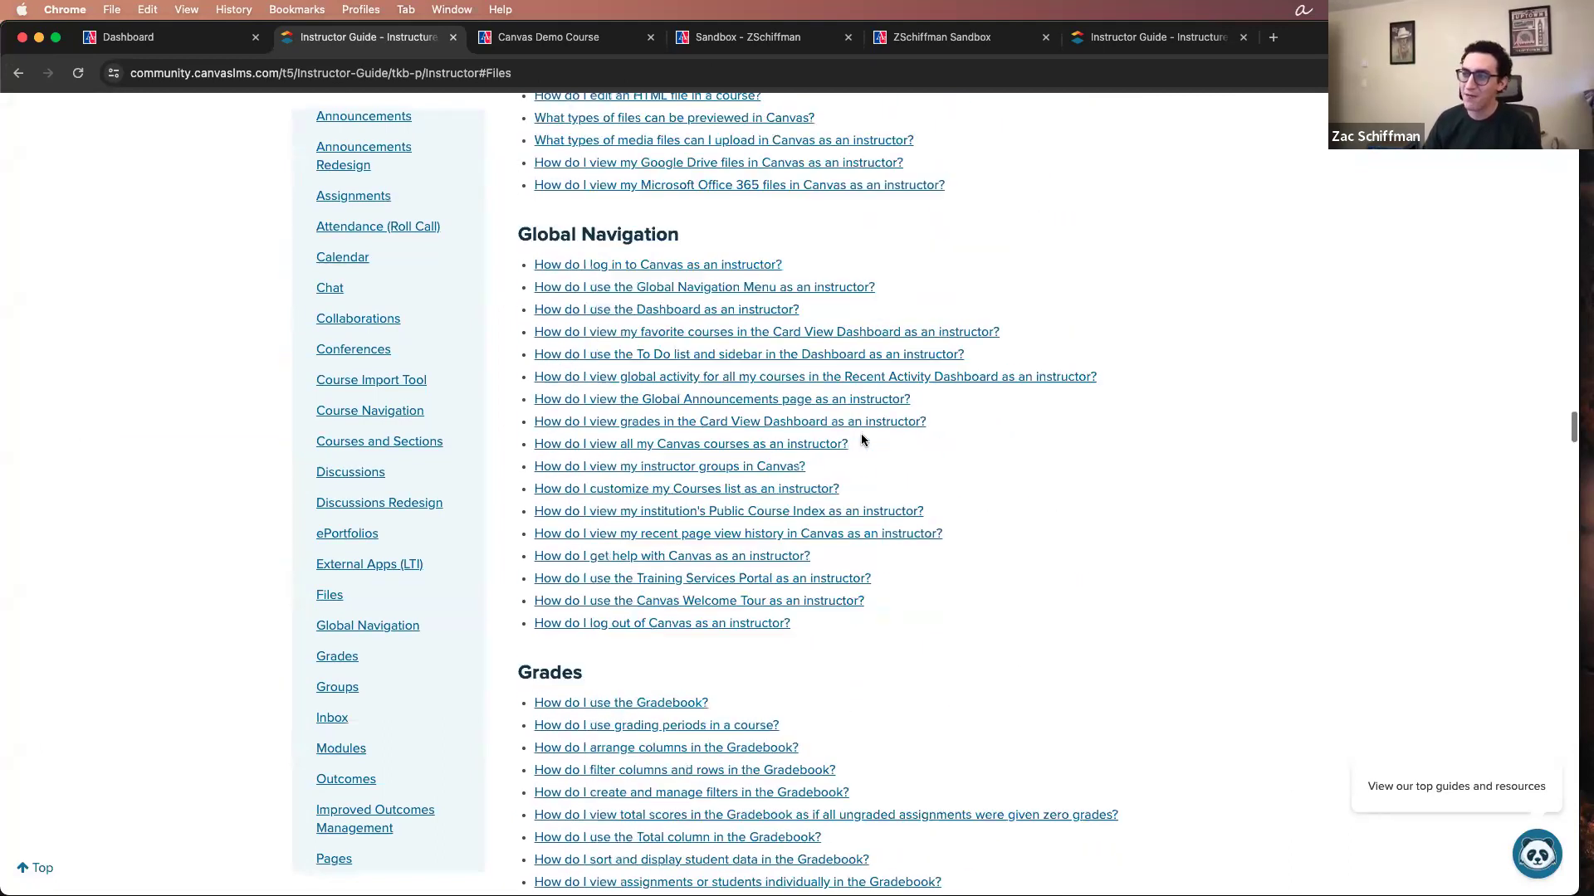
pyautogui.click(719, 379)
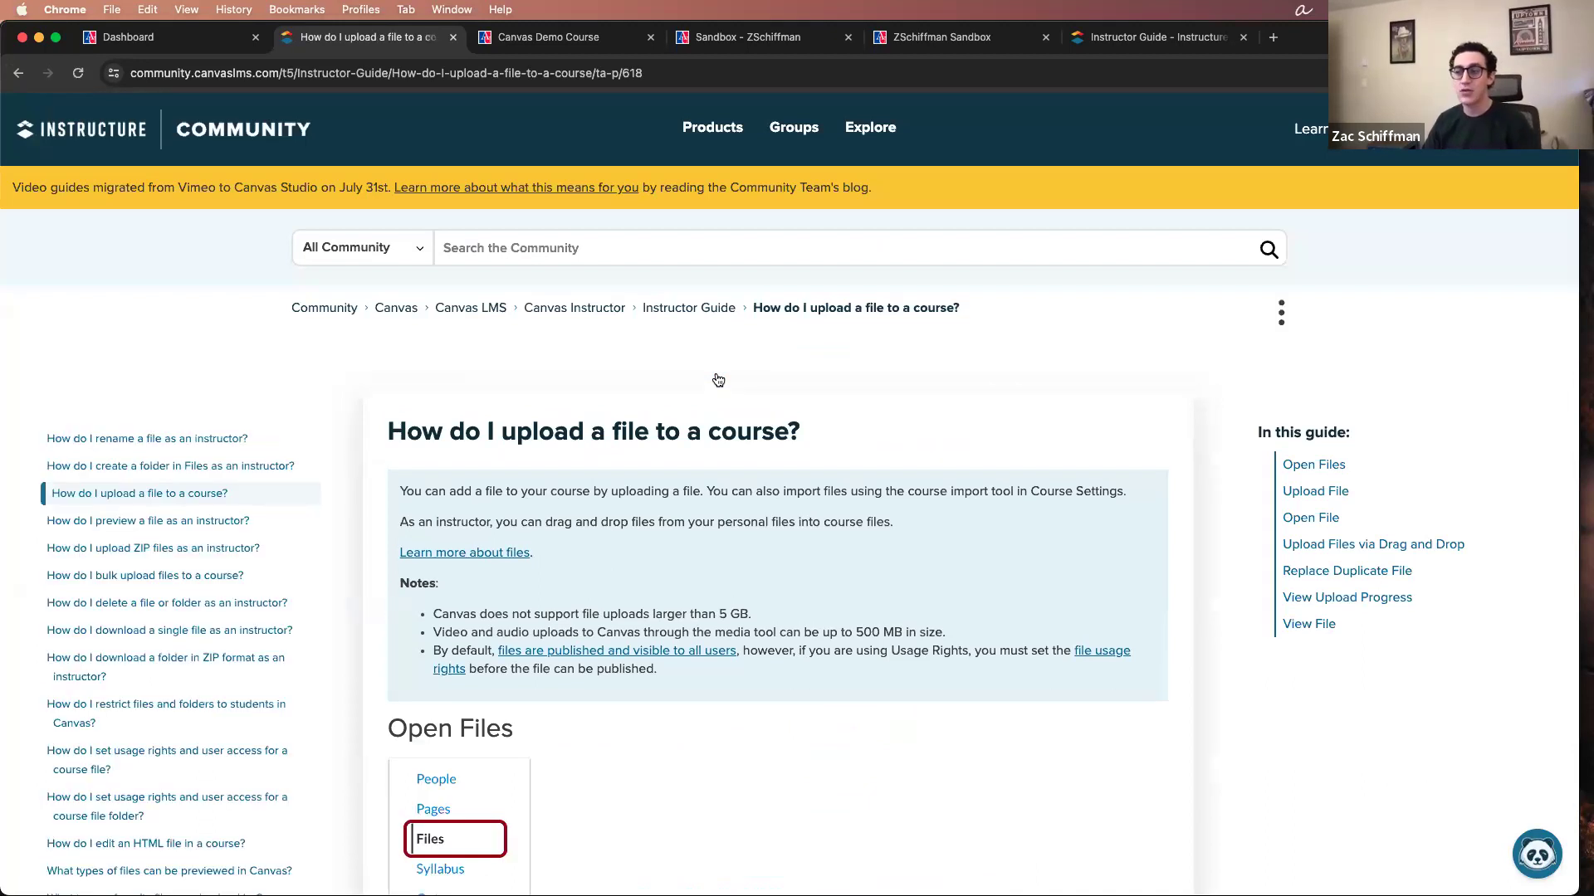
# Step: Examine the file upload article, highlighting the note on the maximum file upload size and viewing its annotated screenshots and upload methods
pyautogui.scroll(-1, 689, 415)
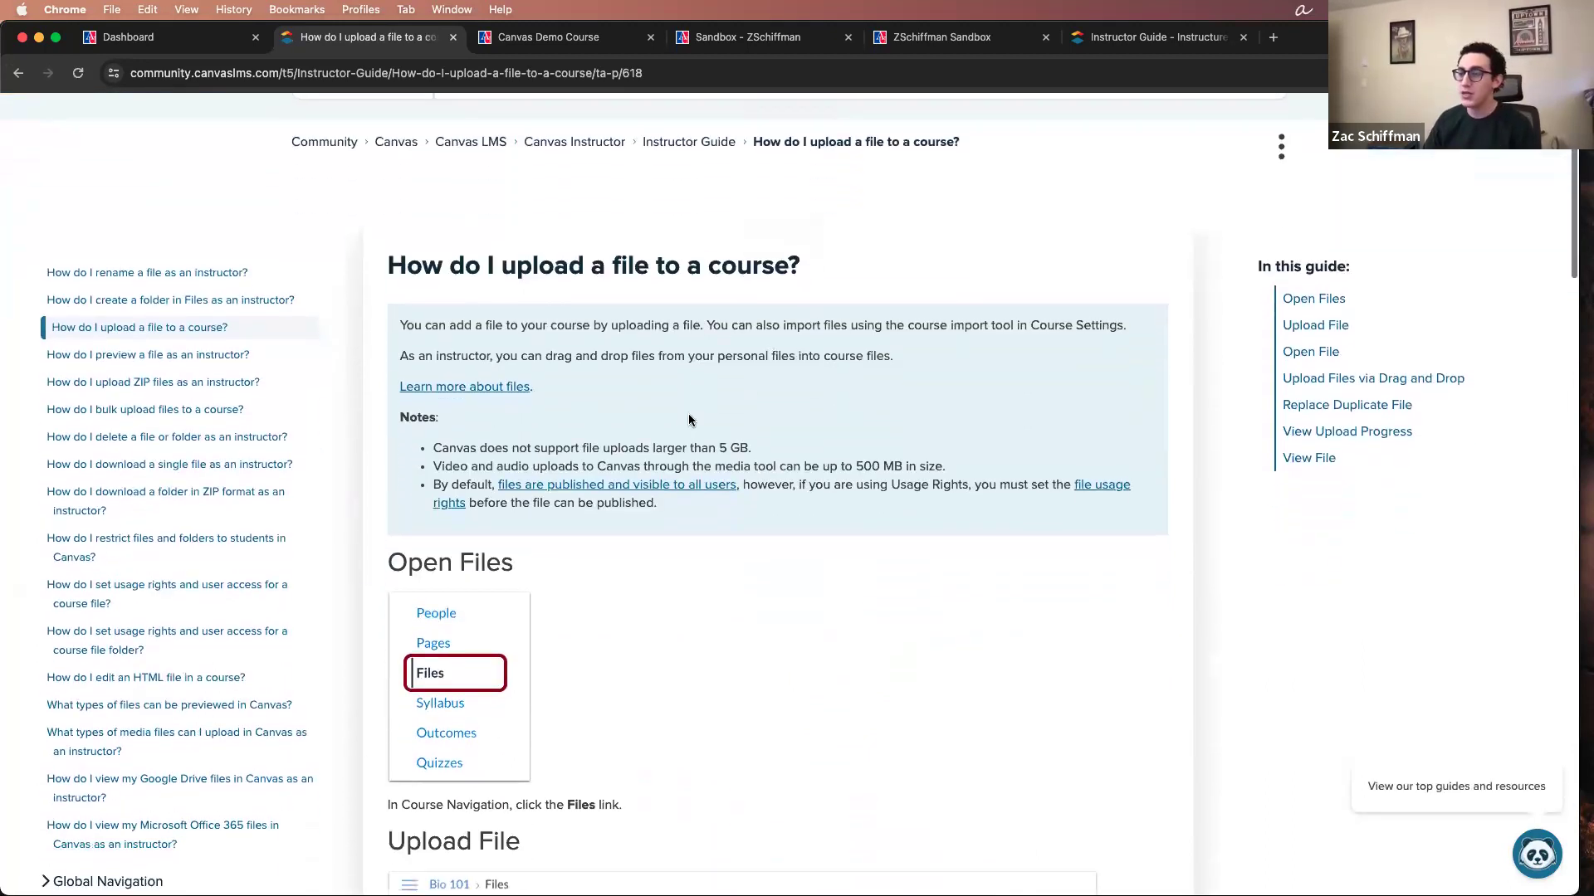
pyautogui.moveTo(432, 452); pyautogui.dragTo(759, 449)
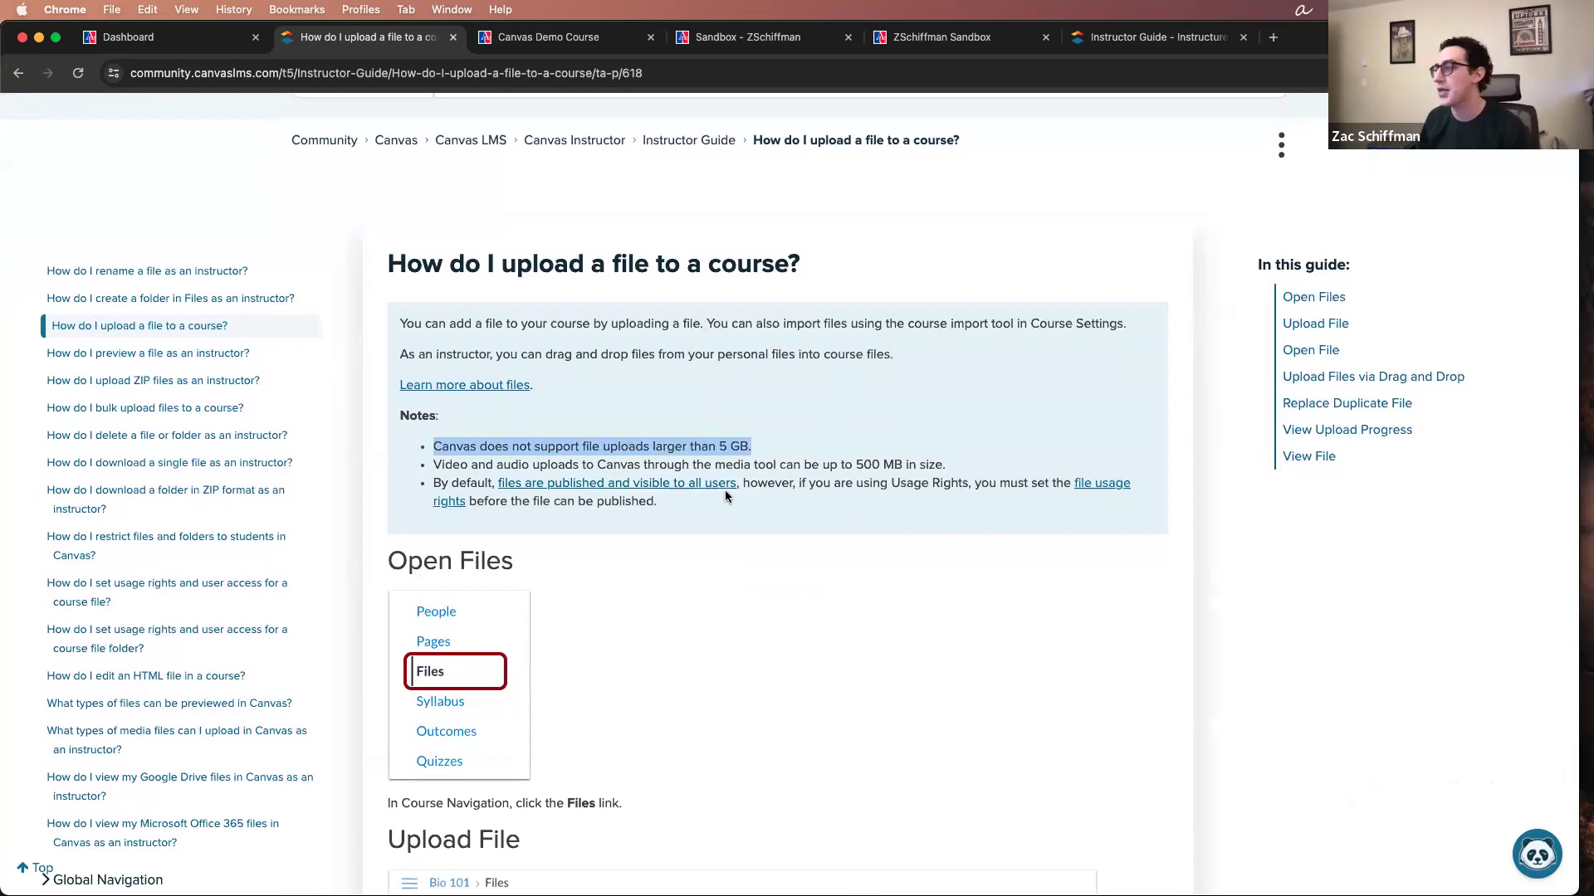
pyautogui.scroll(-3, 722, 490)
pyautogui.scroll(-8, 729, 493)
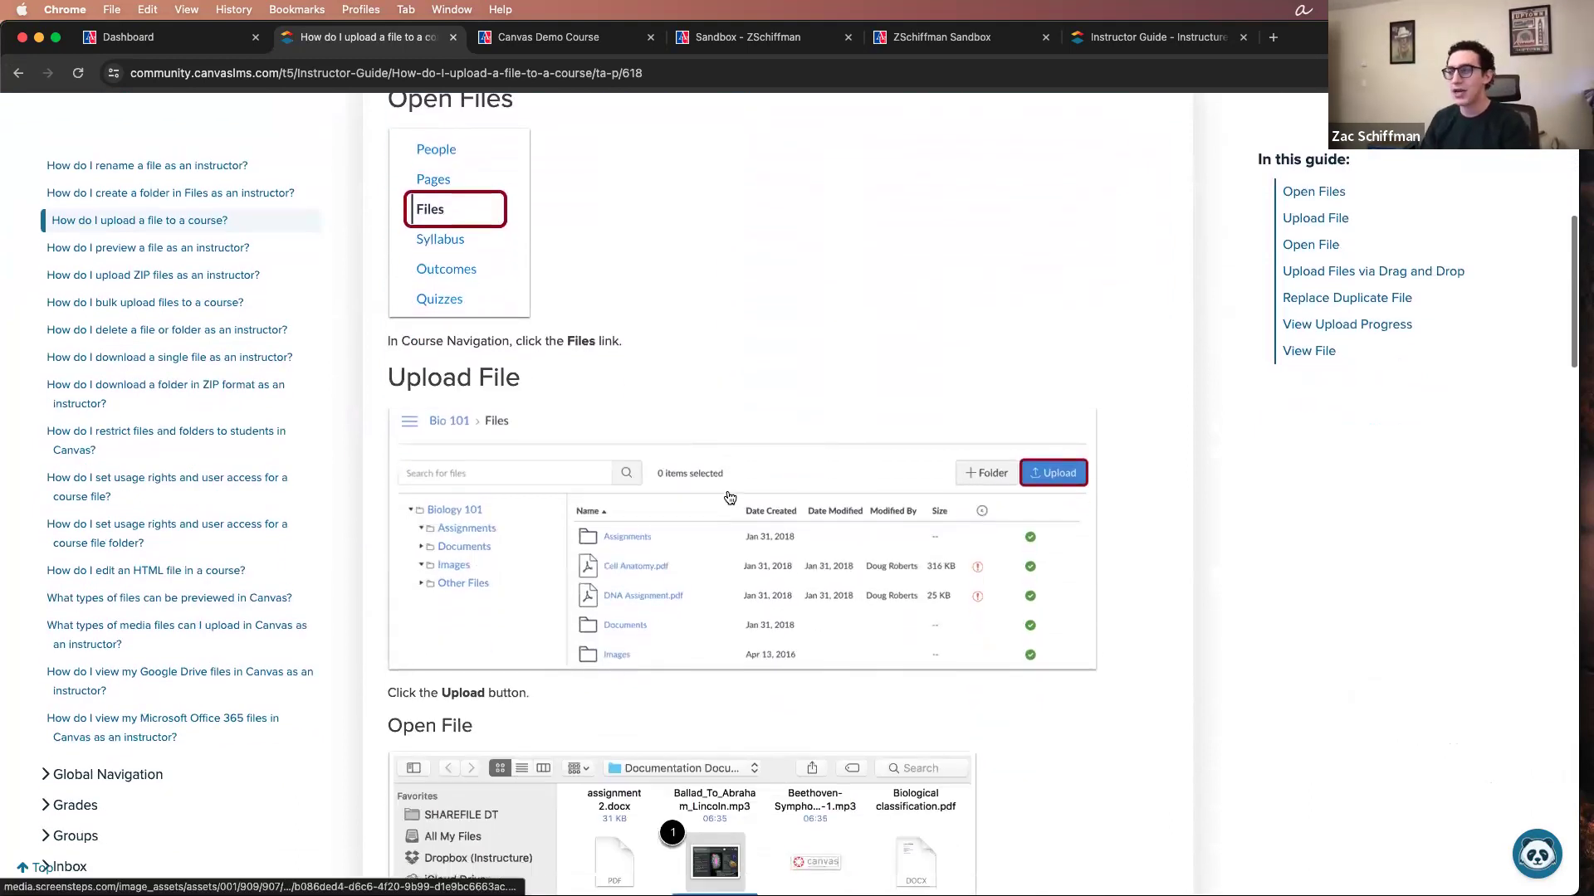
pyautogui.scroll(-2, 730, 497)
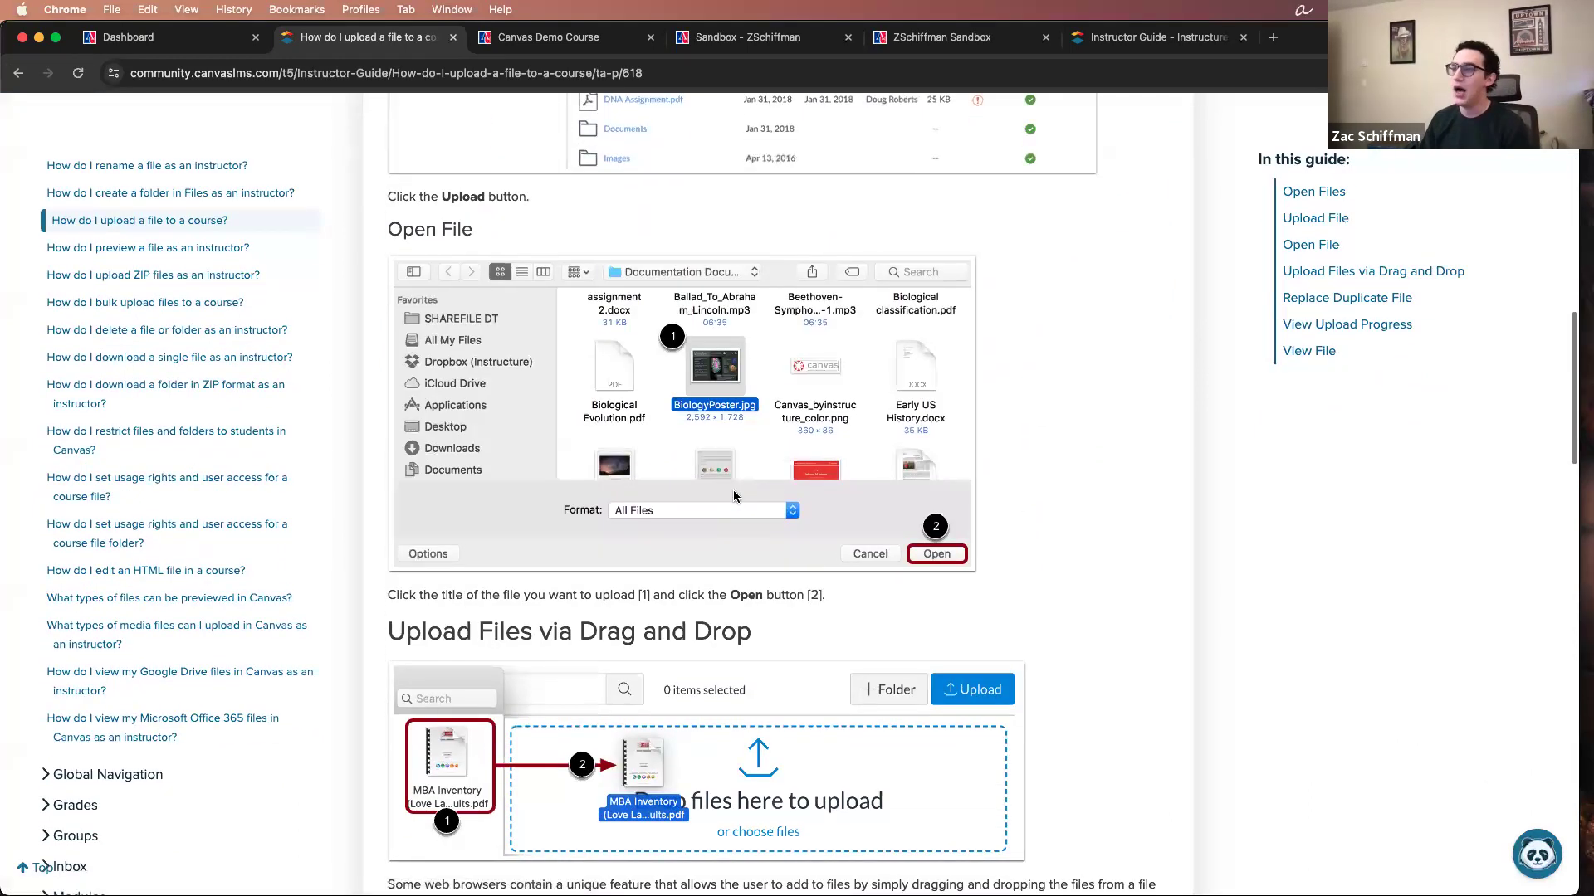
pyautogui.scroll(13, 734, 492)
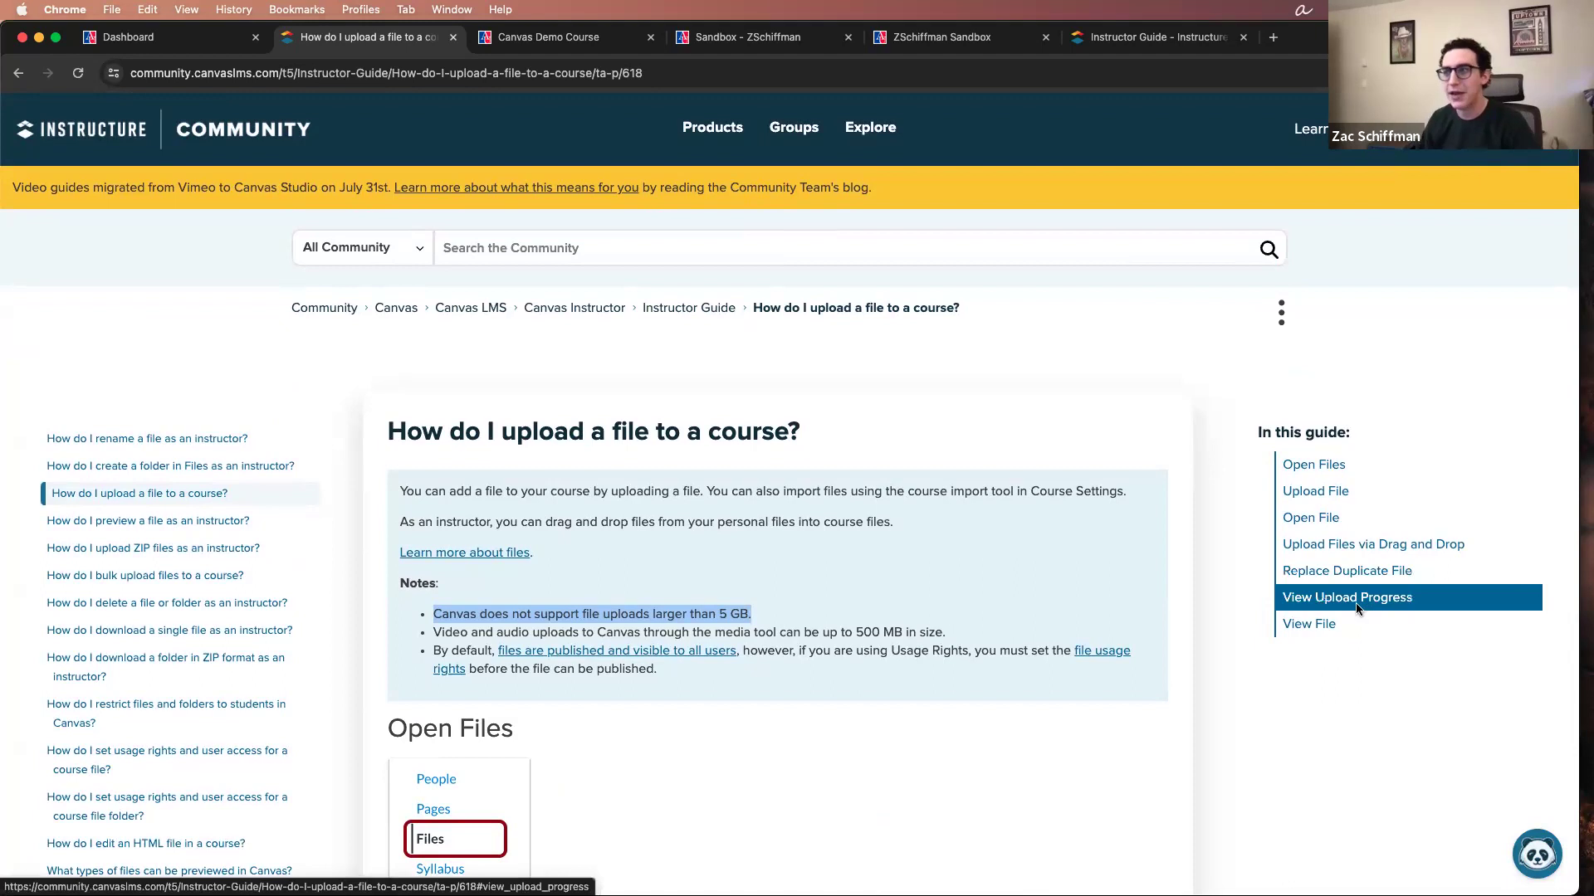
# Step: Close the article and open the AU Faculty Learning Support Services Portal from the Canvas help resources, getting past its access prompt
pyautogui.click(452, 37)
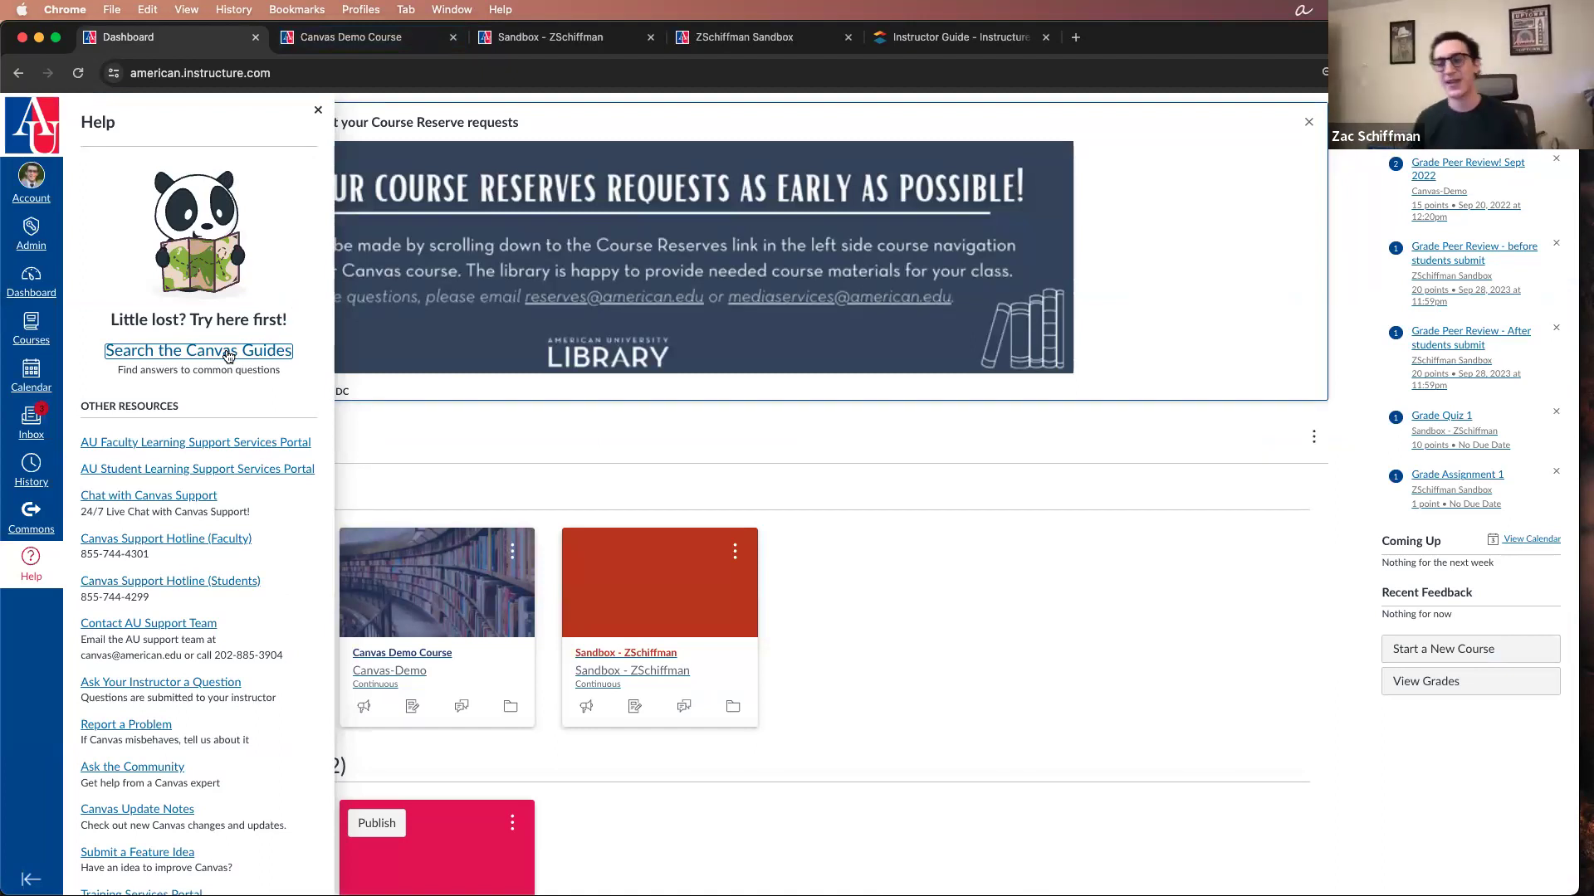
pyautogui.scroll(-1, 224, 365)
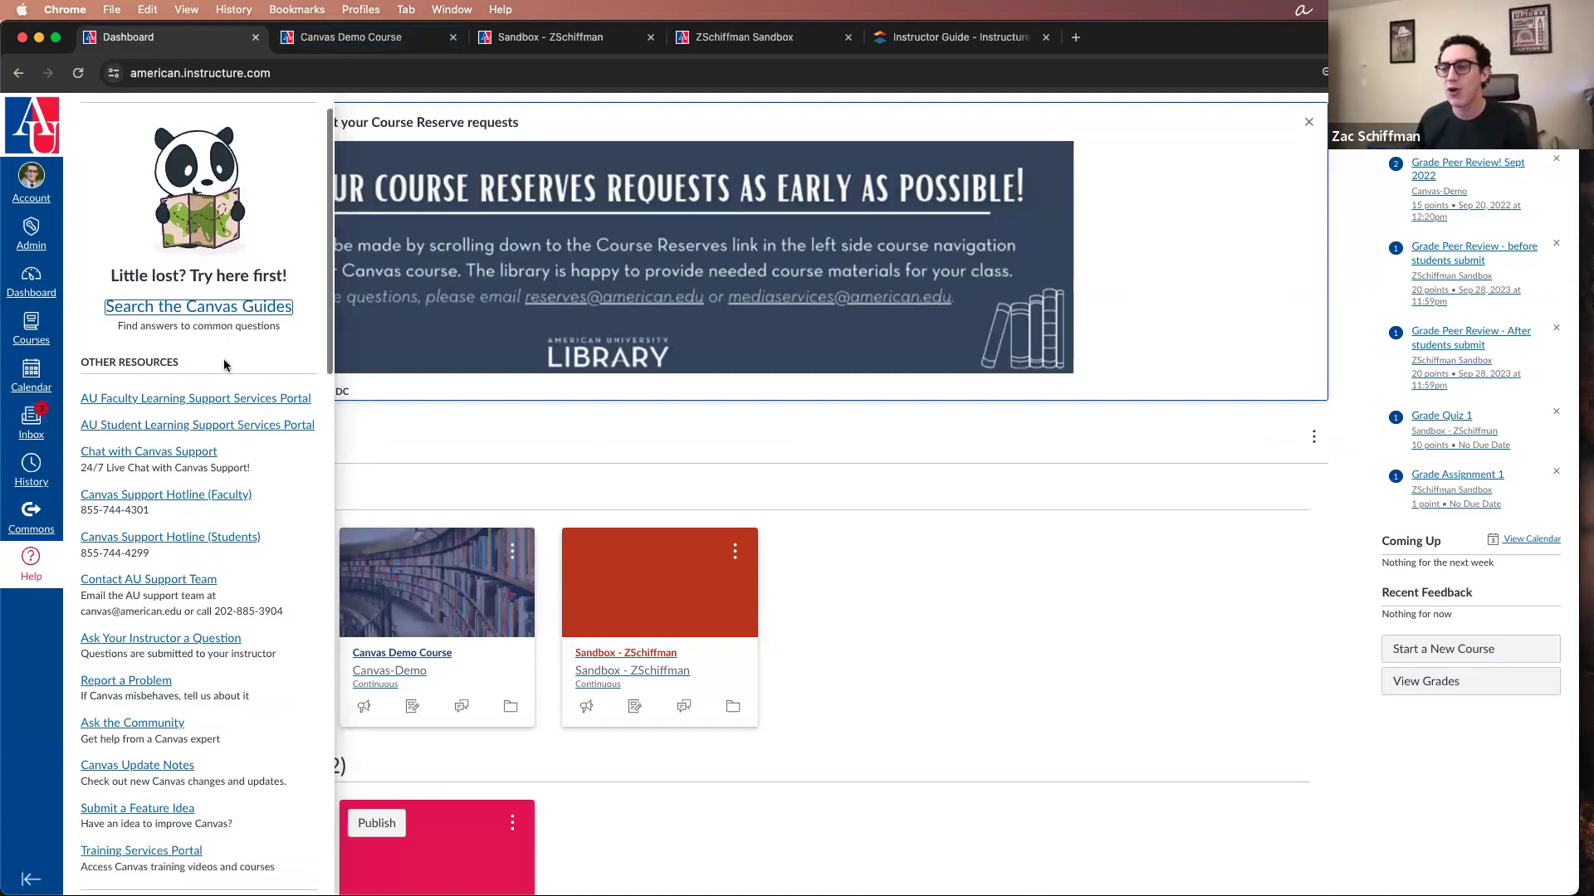
pyautogui.click(212, 401)
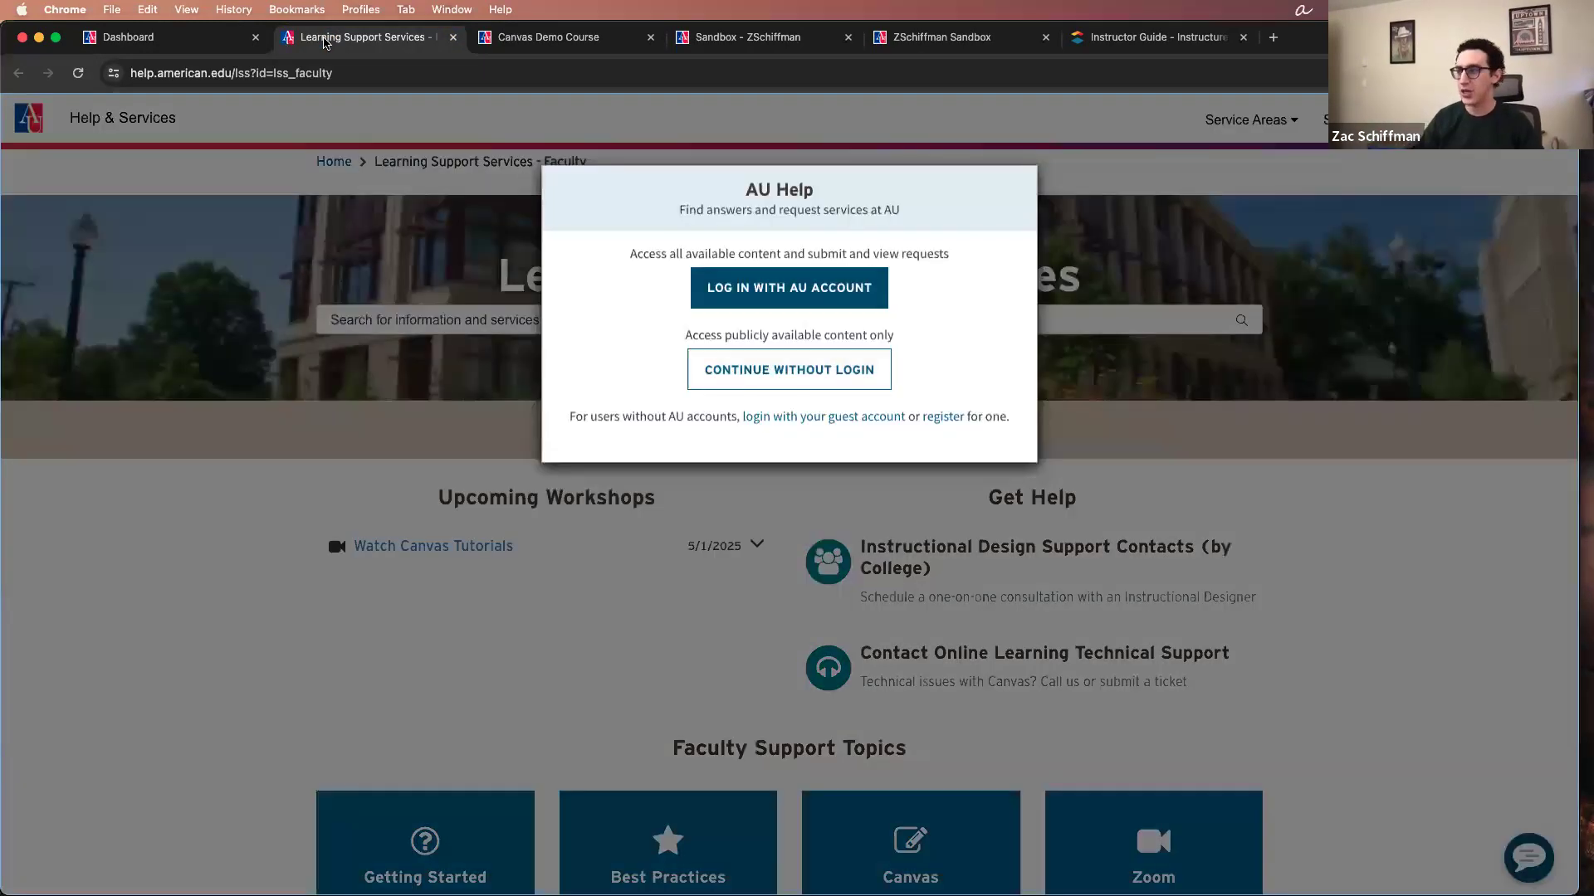
pyautogui.click(790, 300)
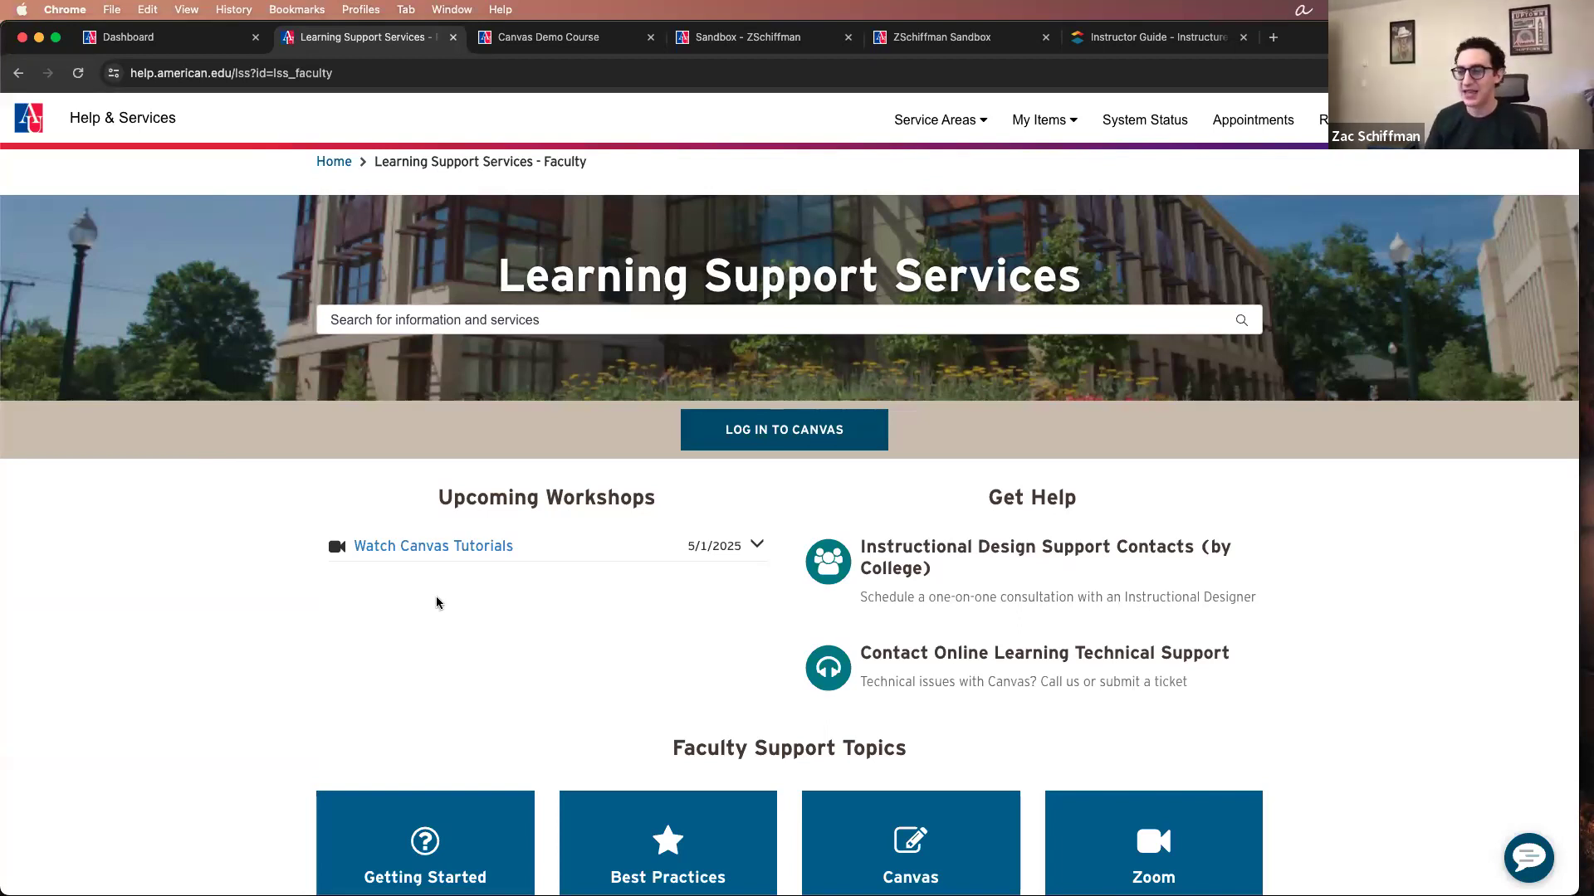
# Step: Look over the portal's workshops, help contacts and faculty support topics, and close it to return to the Canvas help resources
pyautogui.scroll(-5, 295, 580)
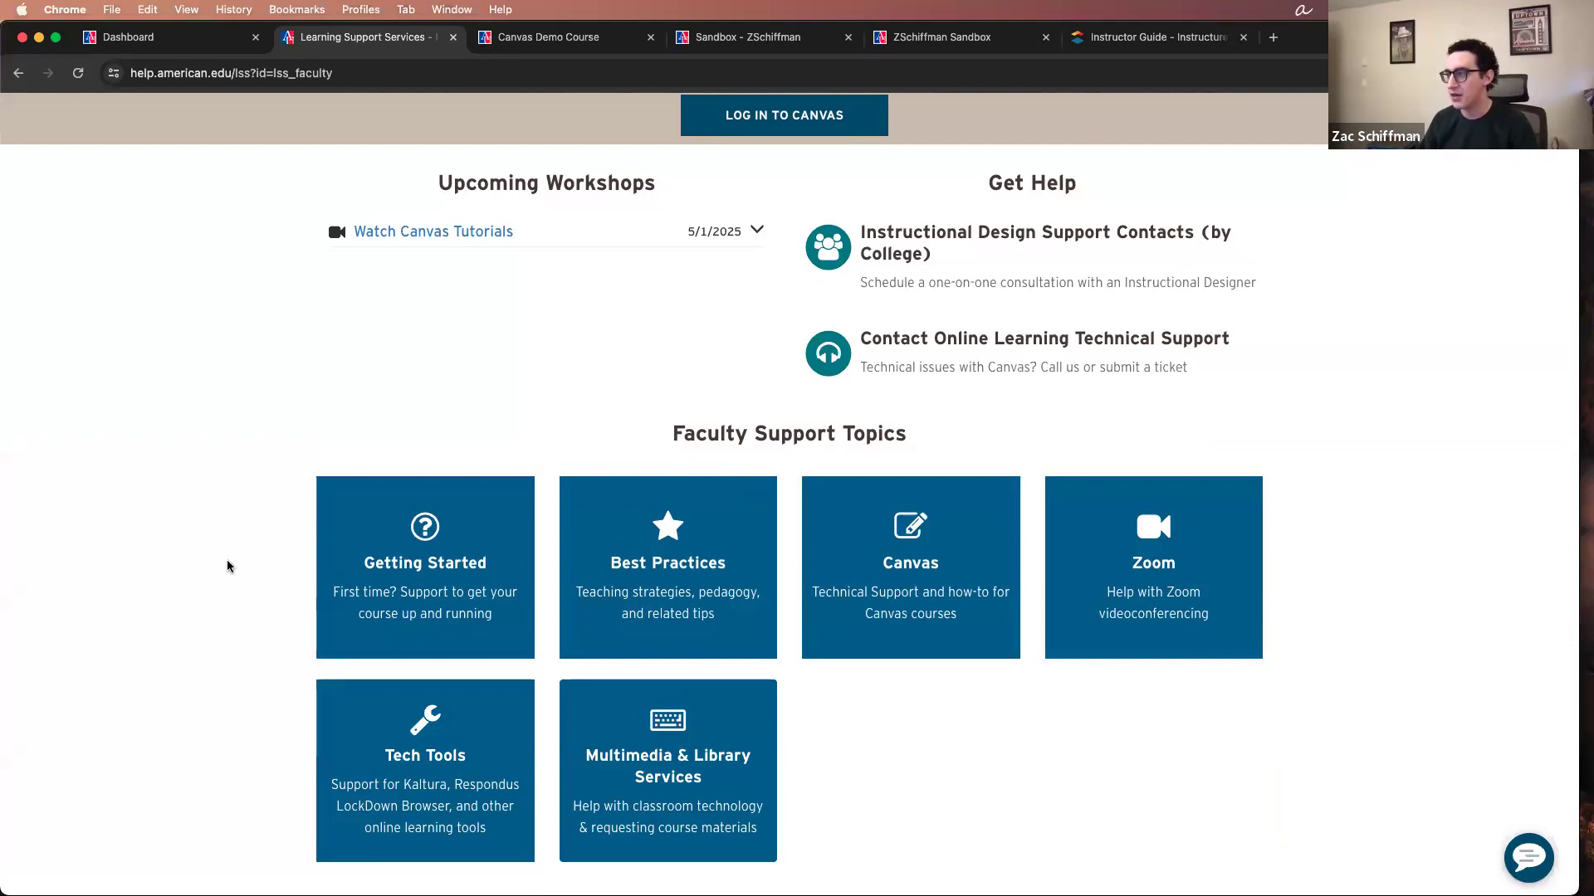
pyautogui.scroll(5, 228, 560)
pyautogui.click(211, 48)
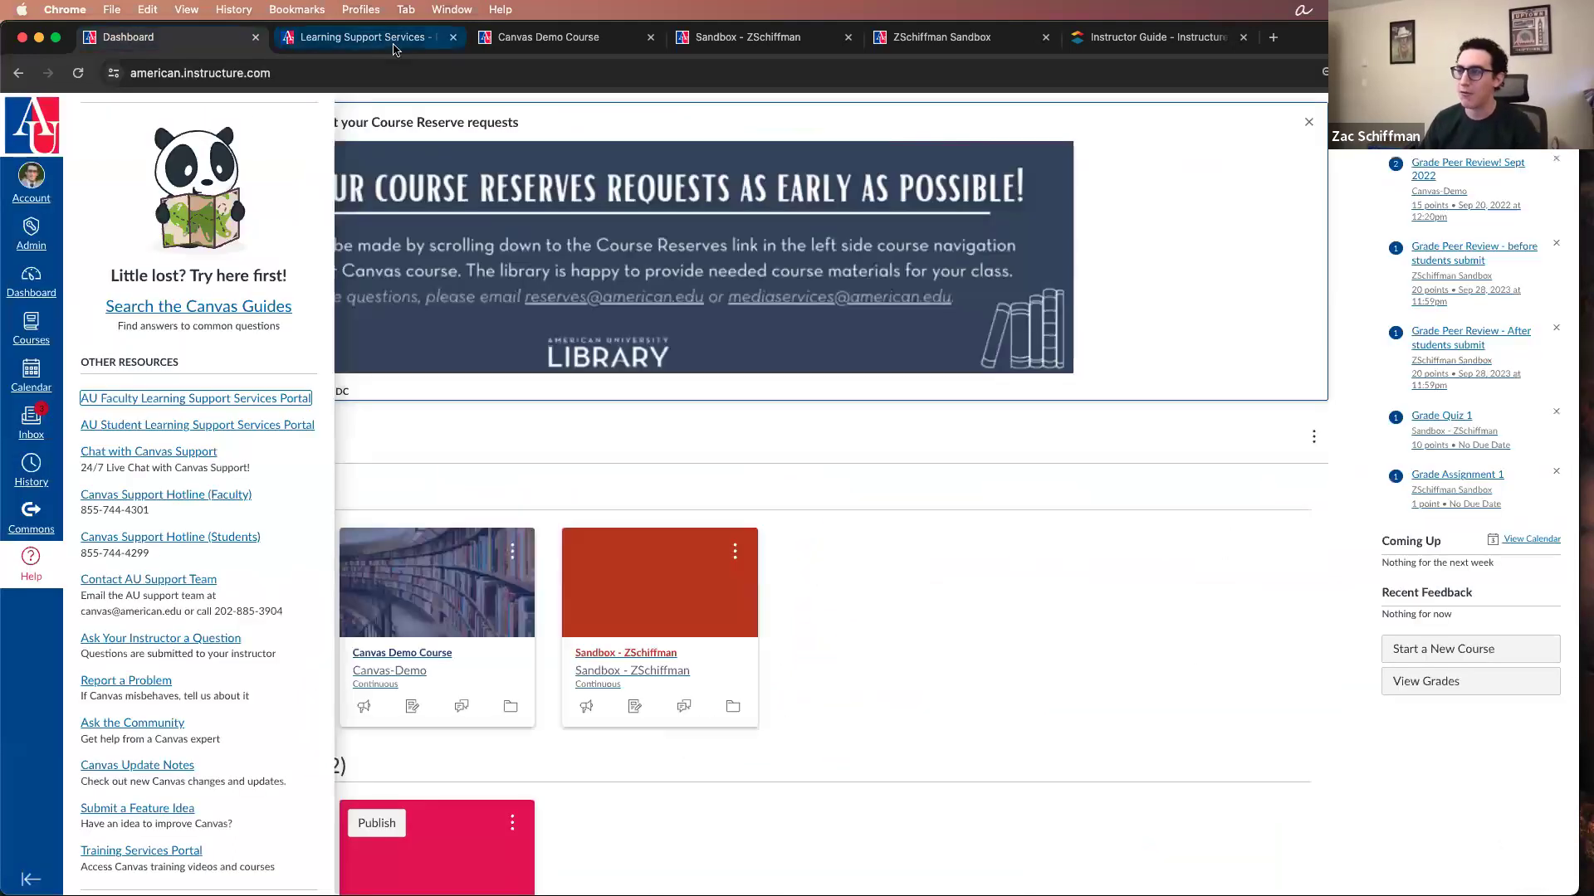
pyautogui.click(453, 36)
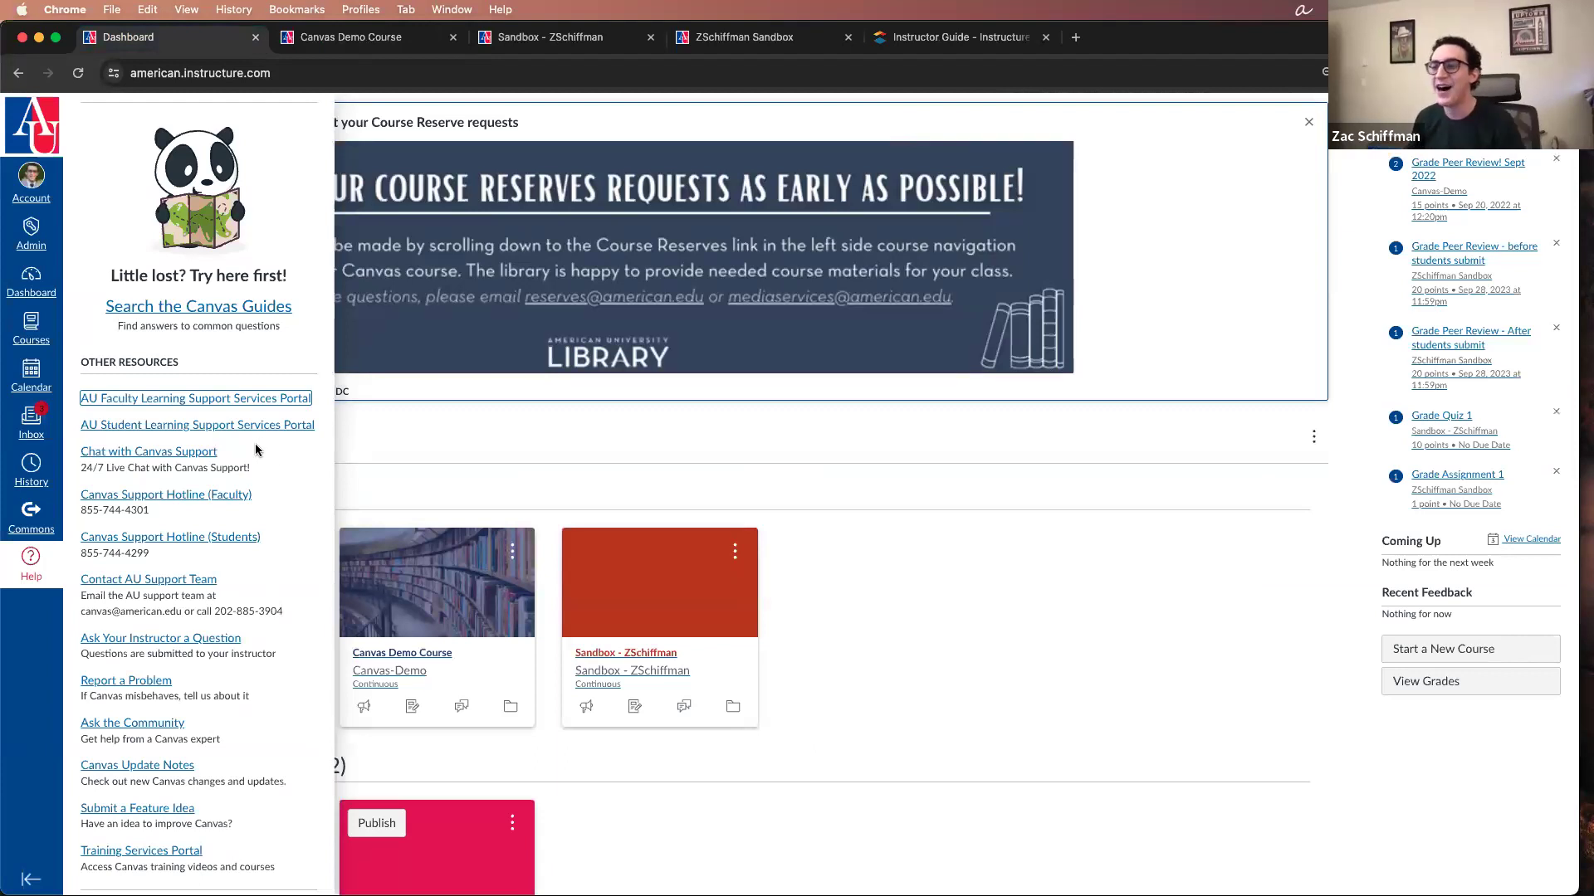
pyautogui.scroll(-1, 256, 444)
pyautogui.scroll(2, 226, 424)
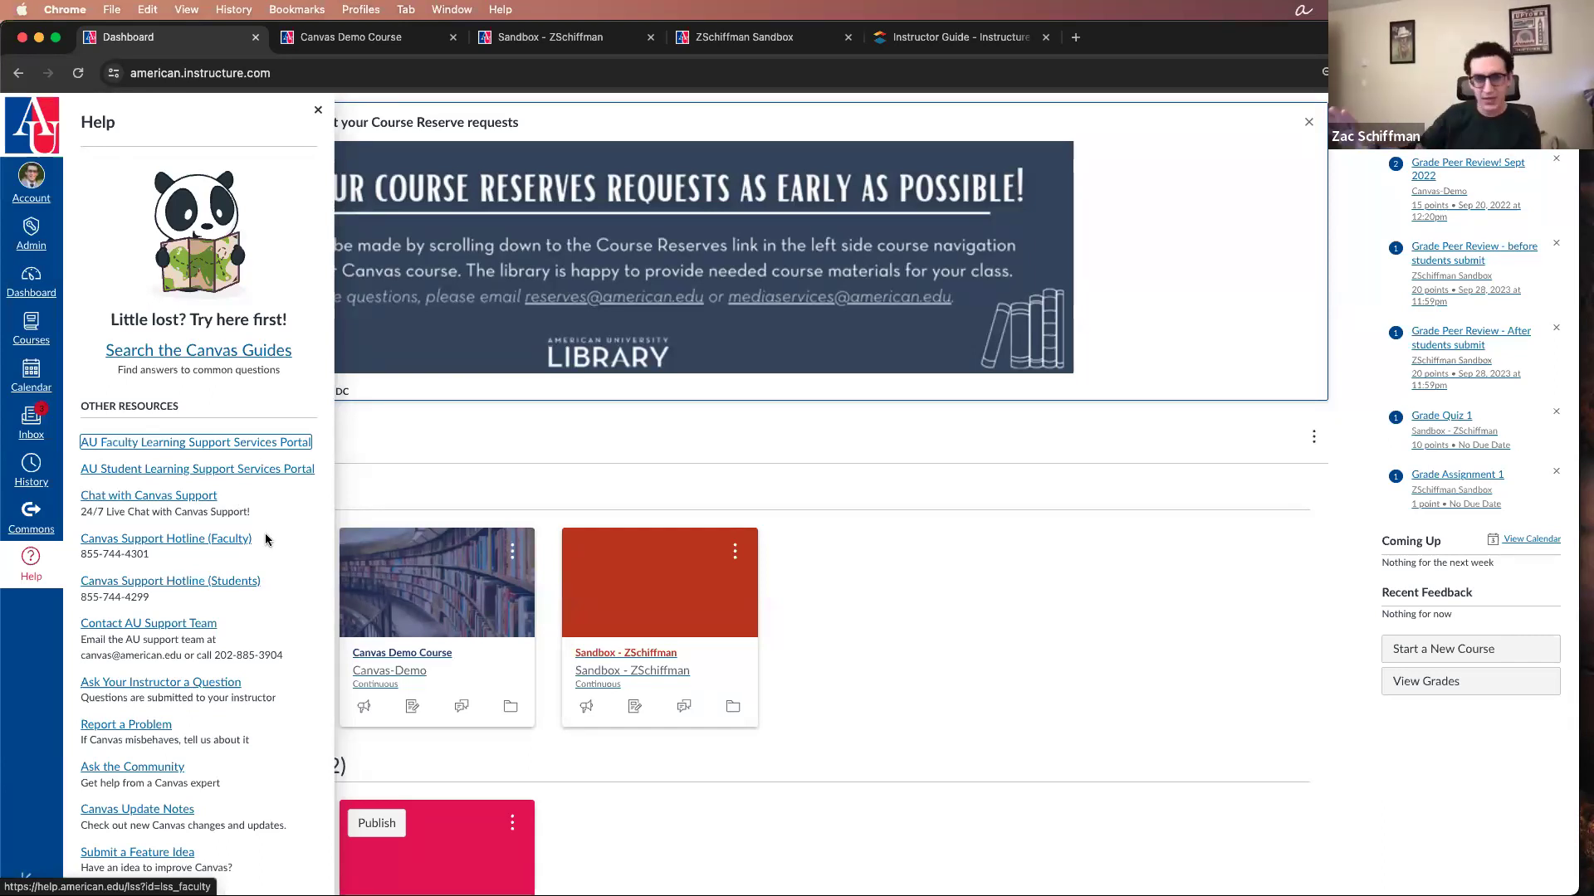
# Step: Open the Instructure status page at status.instructure.com in a new browser tab and highlight its web address
pyautogui.click(640, 434)
pyautogui.press('super+t')
pyautogui.write('can')
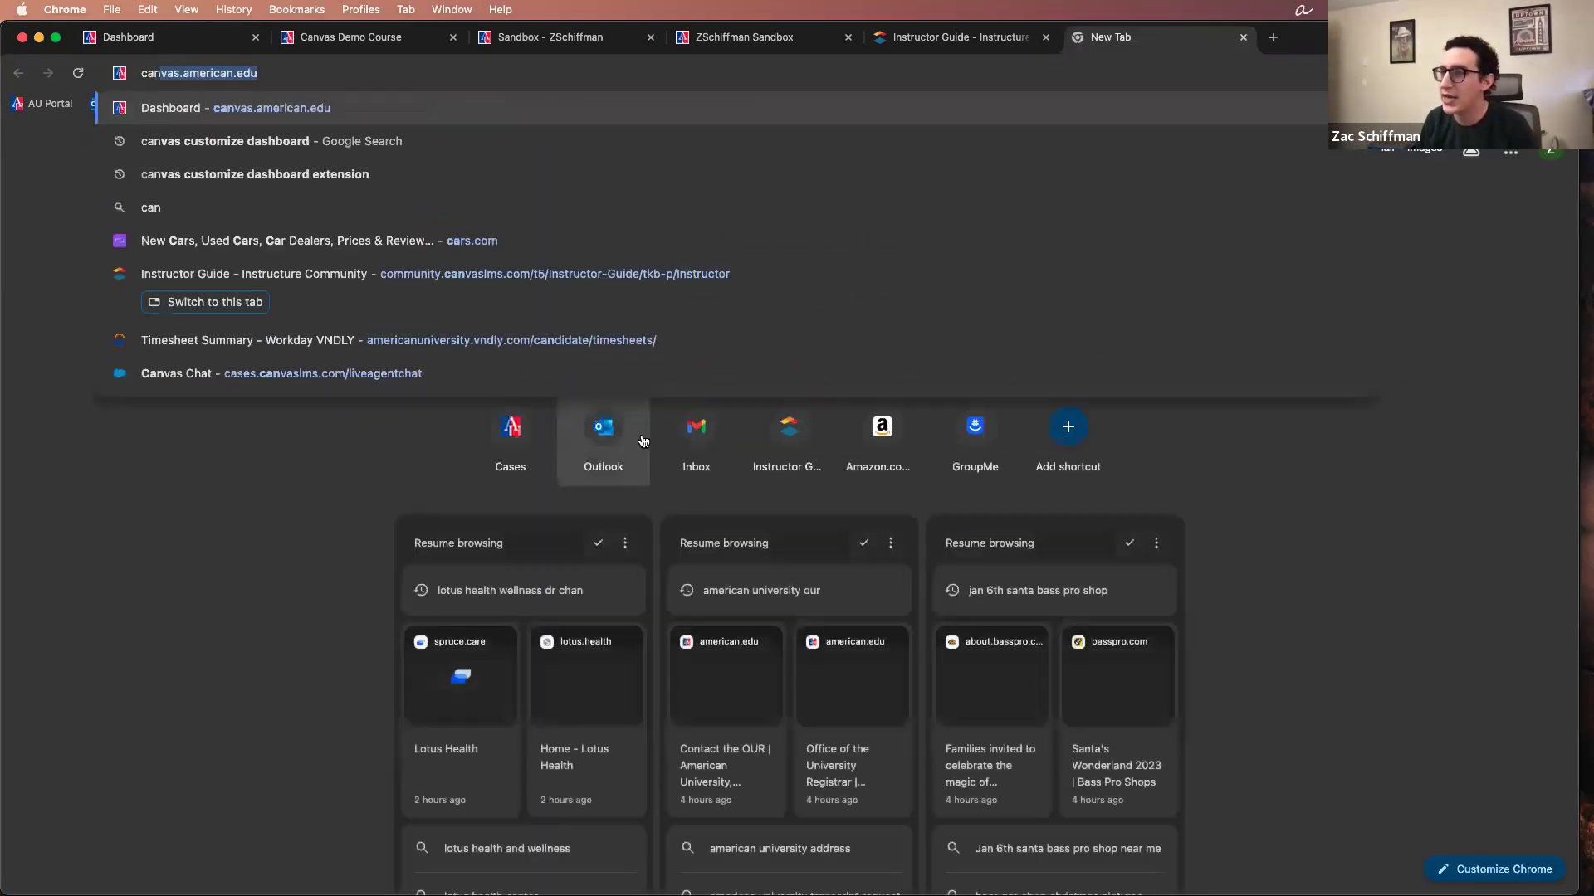
pyautogui.press('super+a')
pyautogui.write('stat')
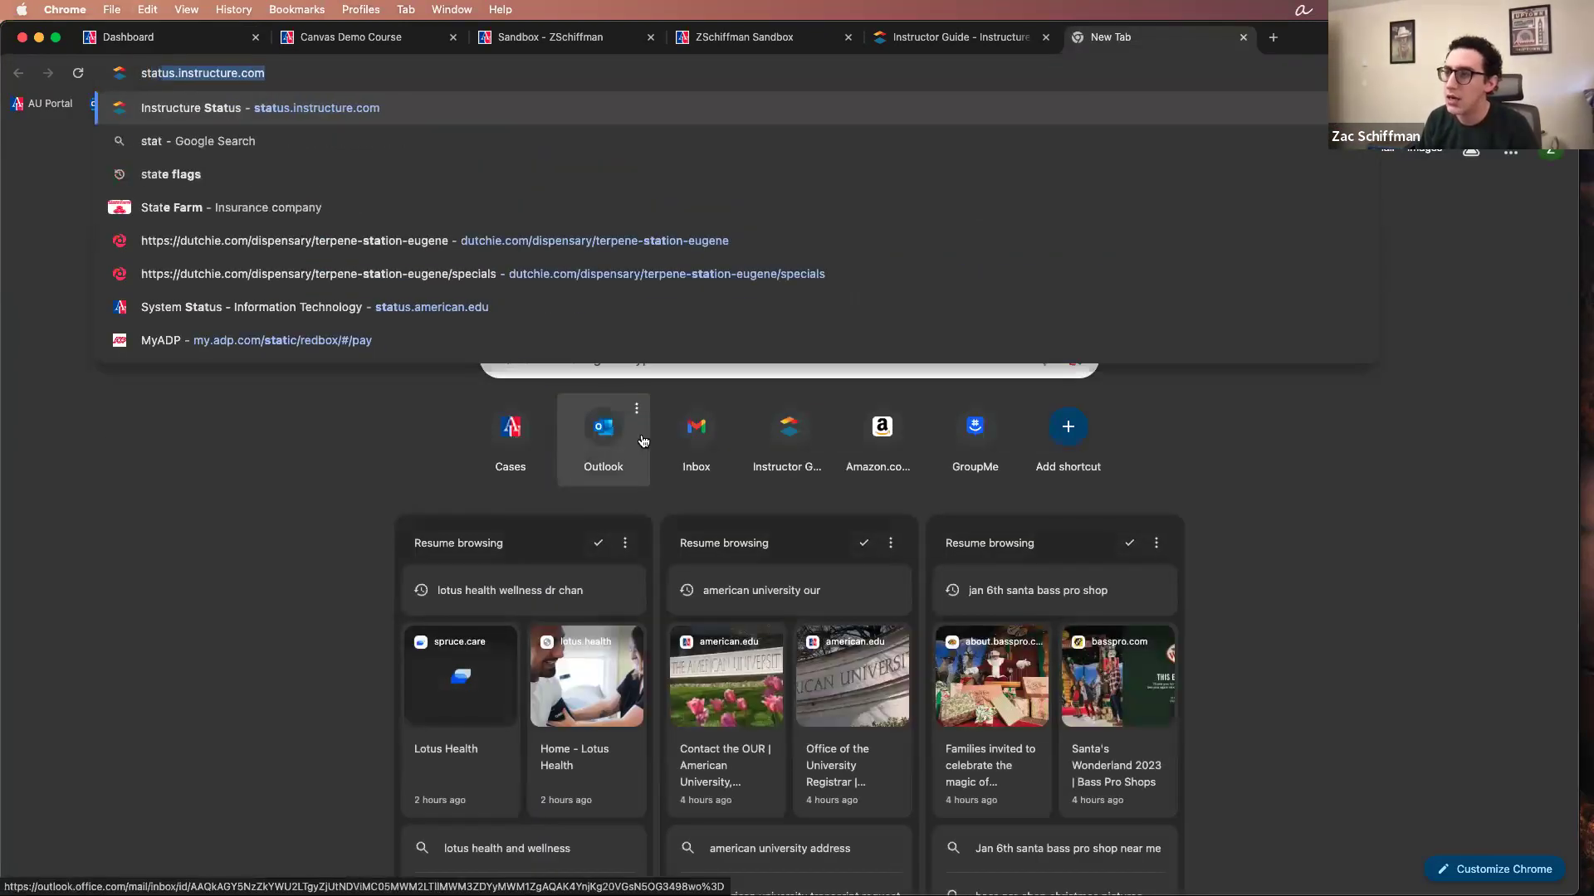
pyautogui.press('Return')
pyautogui.click(296, 82)
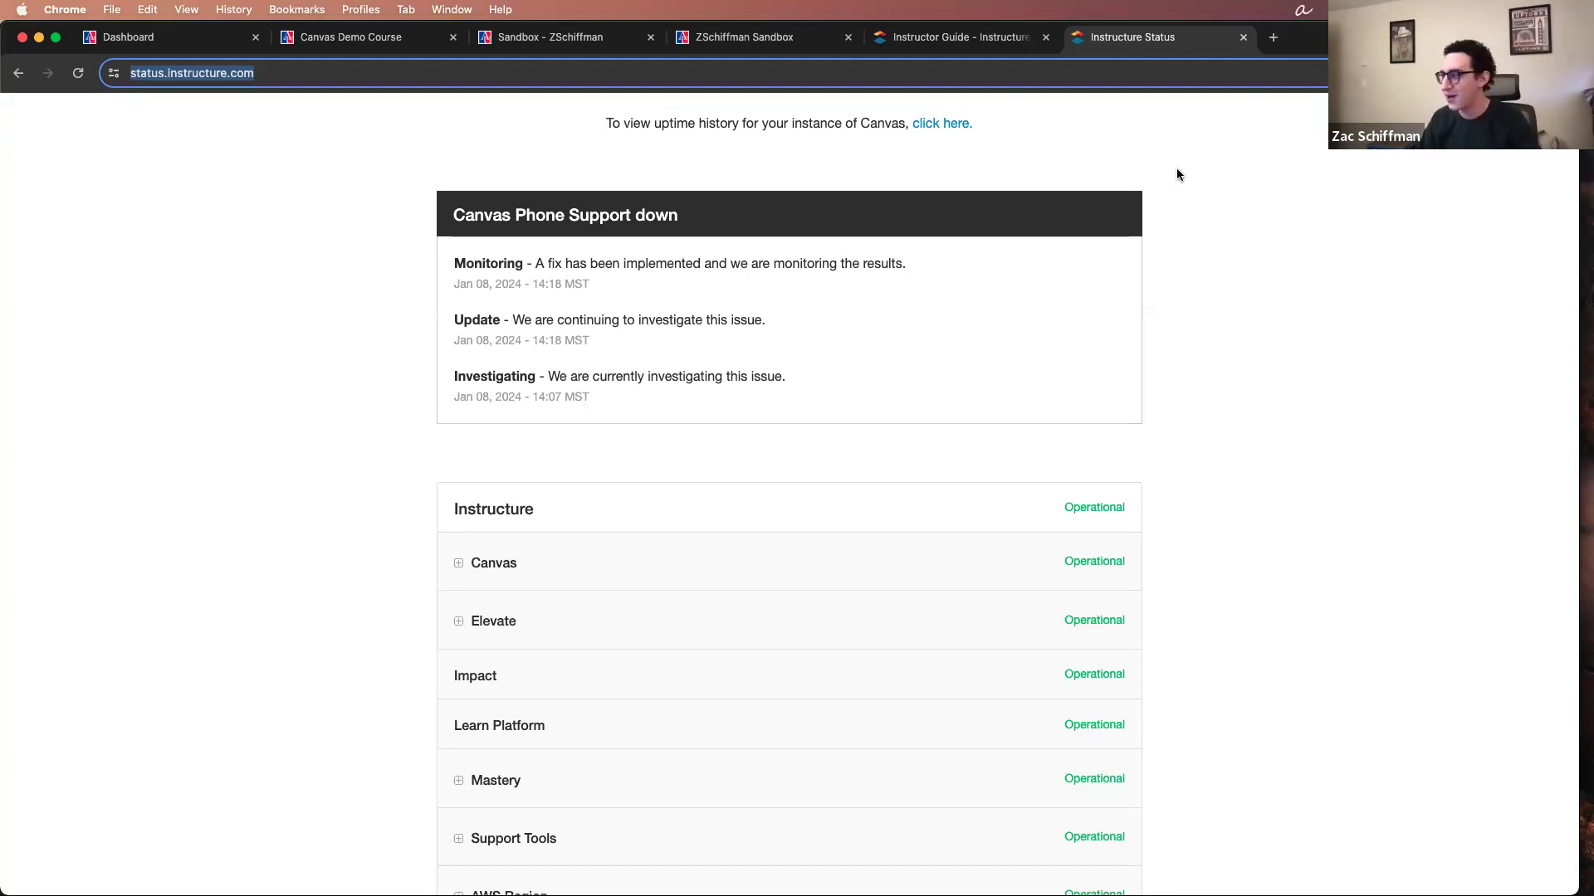
pyautogui.click(349, 426)
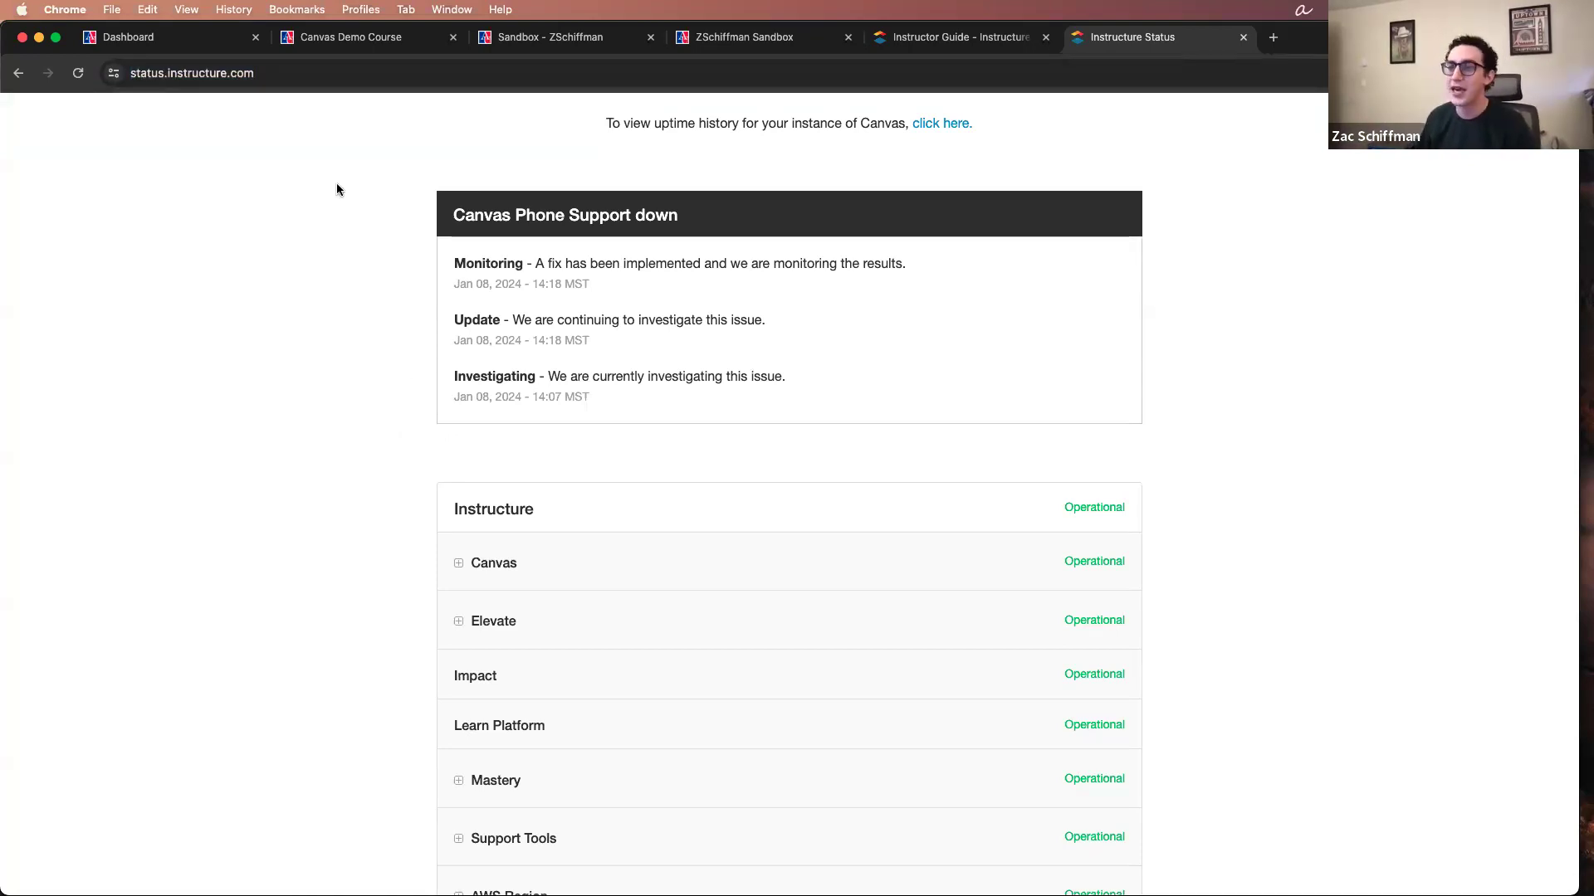
# Step: Close the status page, reopen the Canvas help resources on the Dashboard and review the support options before closing them
pyautogui.press('super+w')
pyautogui.click(30, 558)
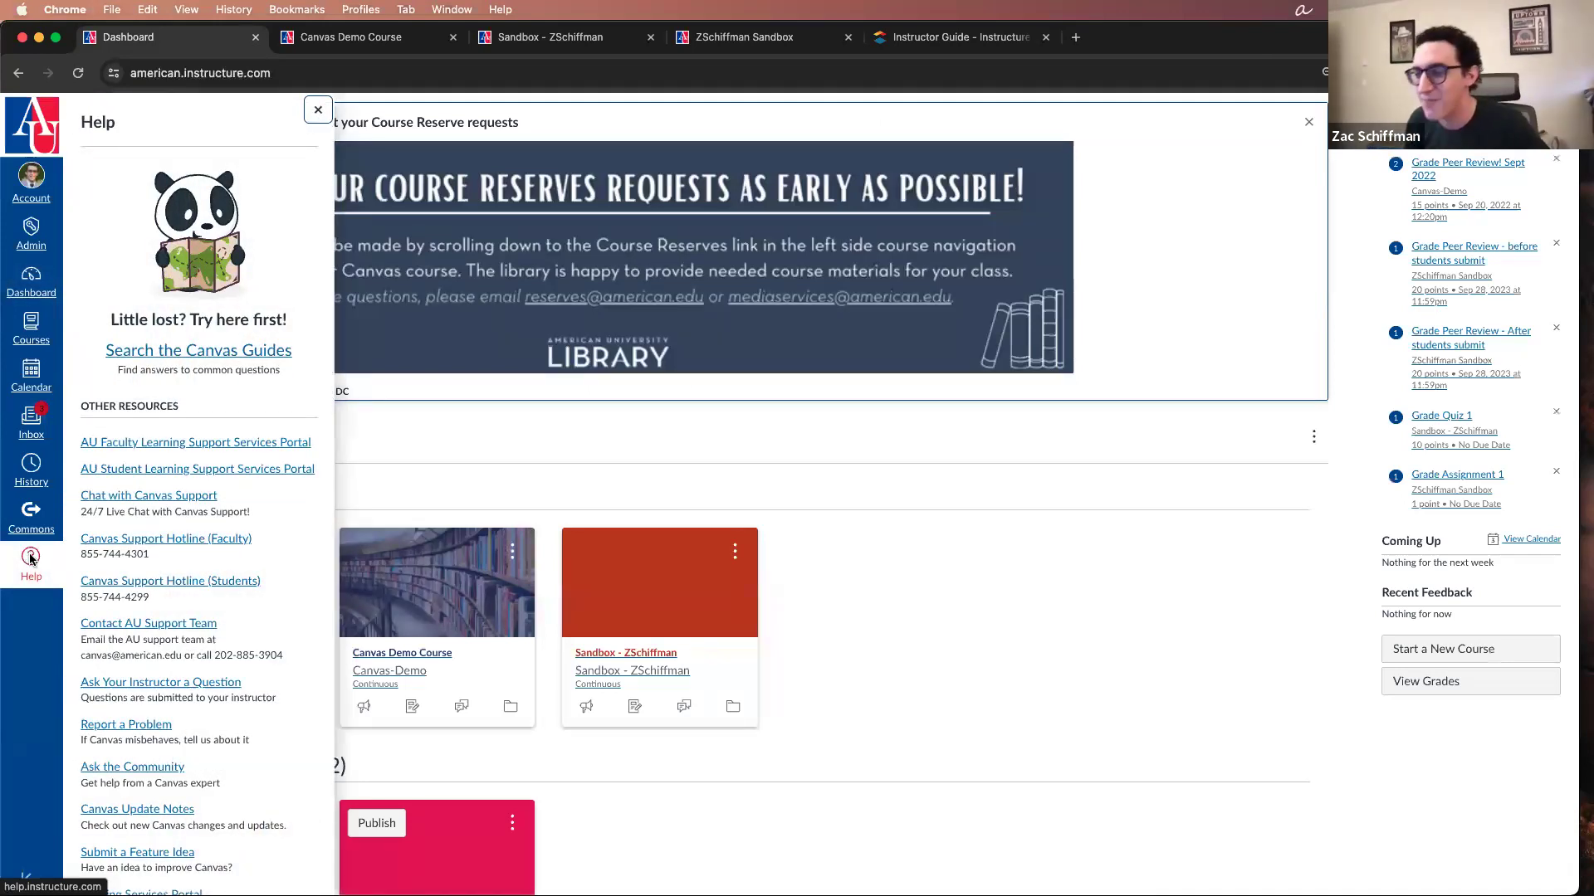
pyautogui.scroll(-2, 209, 527)
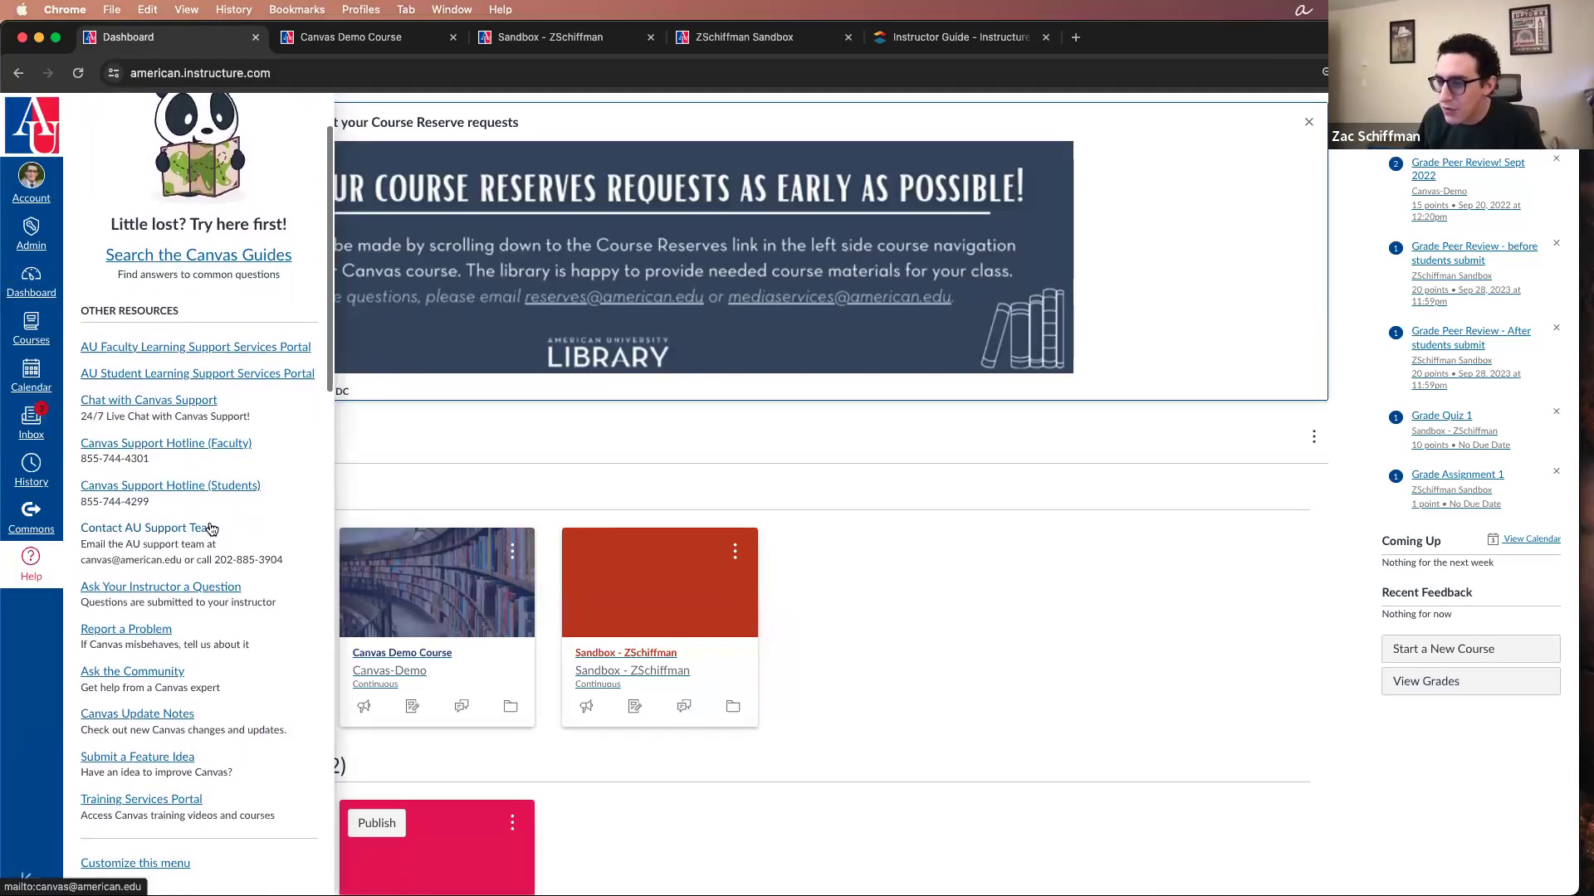
pyautogui.scroll(-1, 257, 530)
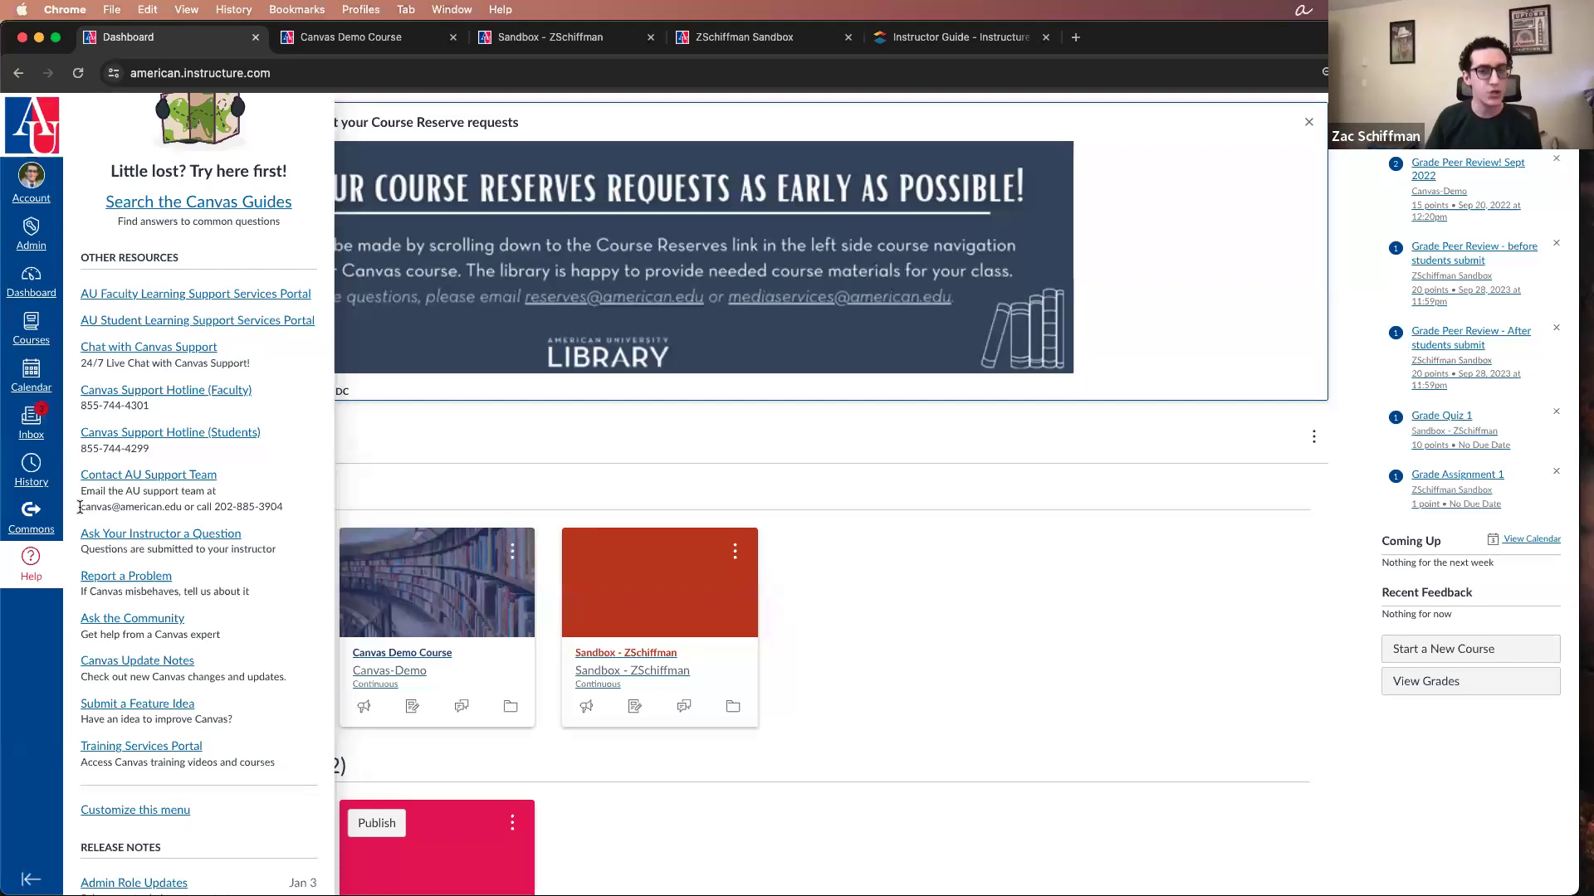
pyautogui.scroll(-1, 166, 498)
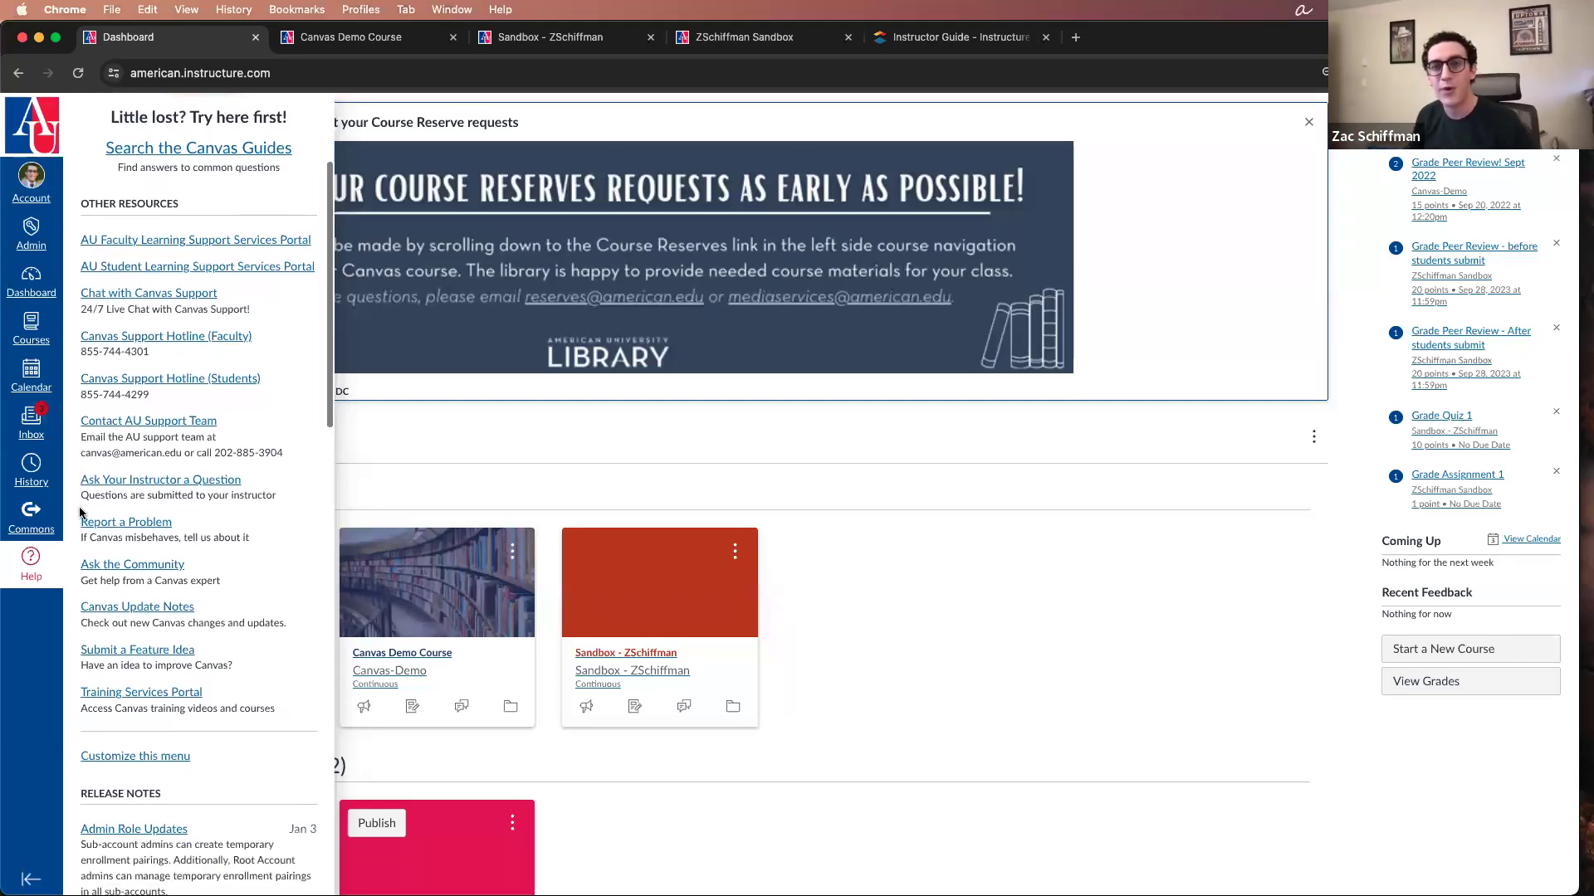
pyautogui.scroll(4, 301, 159)
pyautogui.click(317, 110)
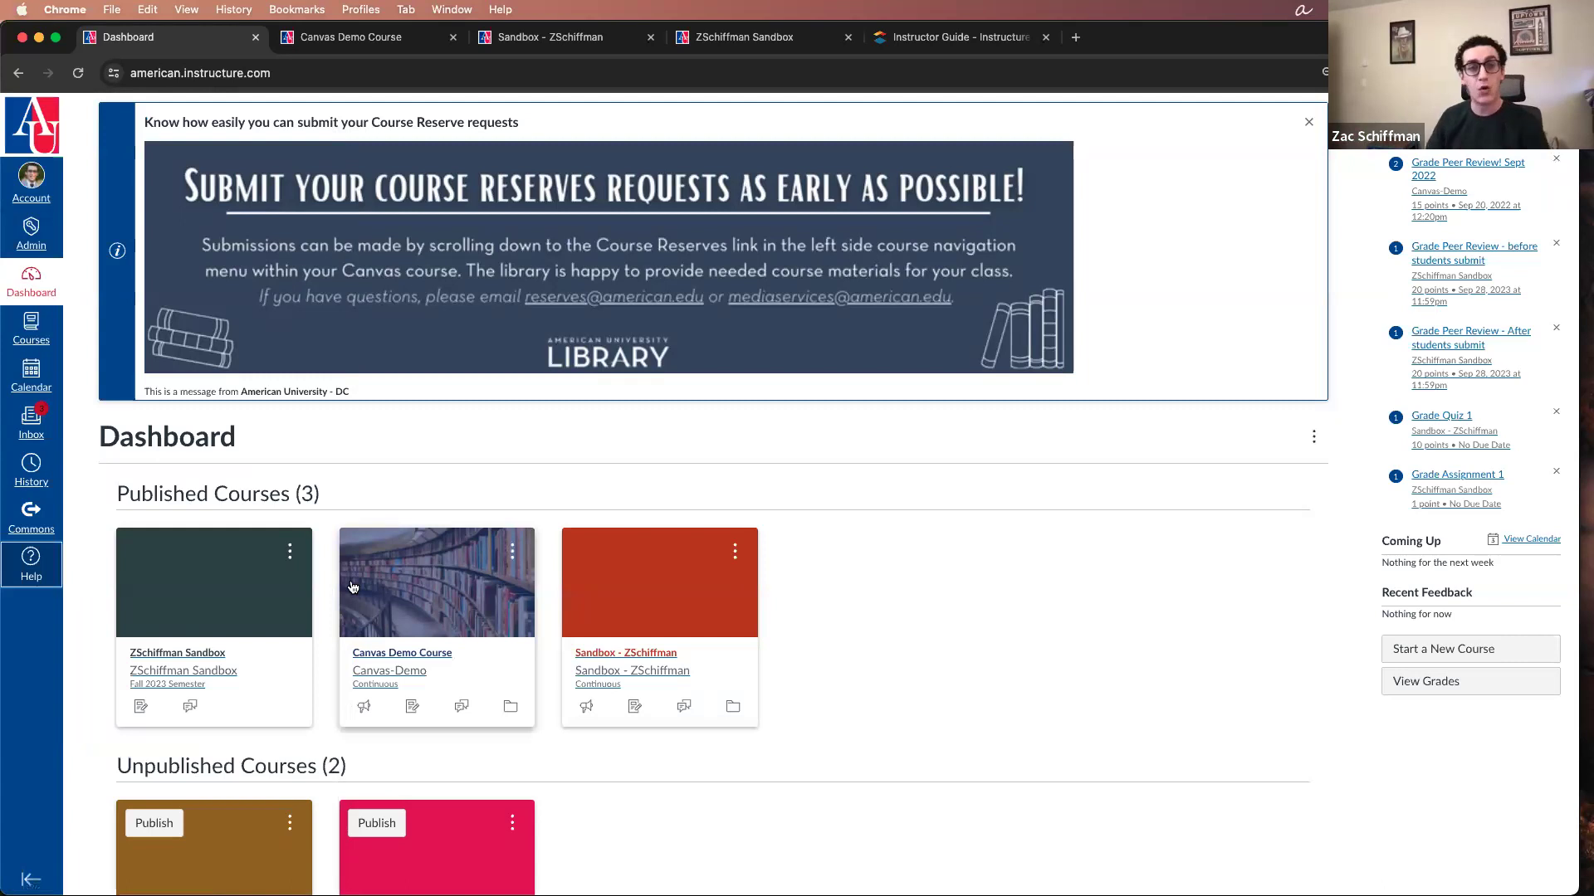
# Step: Open the full All Courses list from the Dashboard and look over the current courses and past enrollments
pyautogui.scroll(-3, 572, 420)
pyautogui.scroll(3, 452, 669)
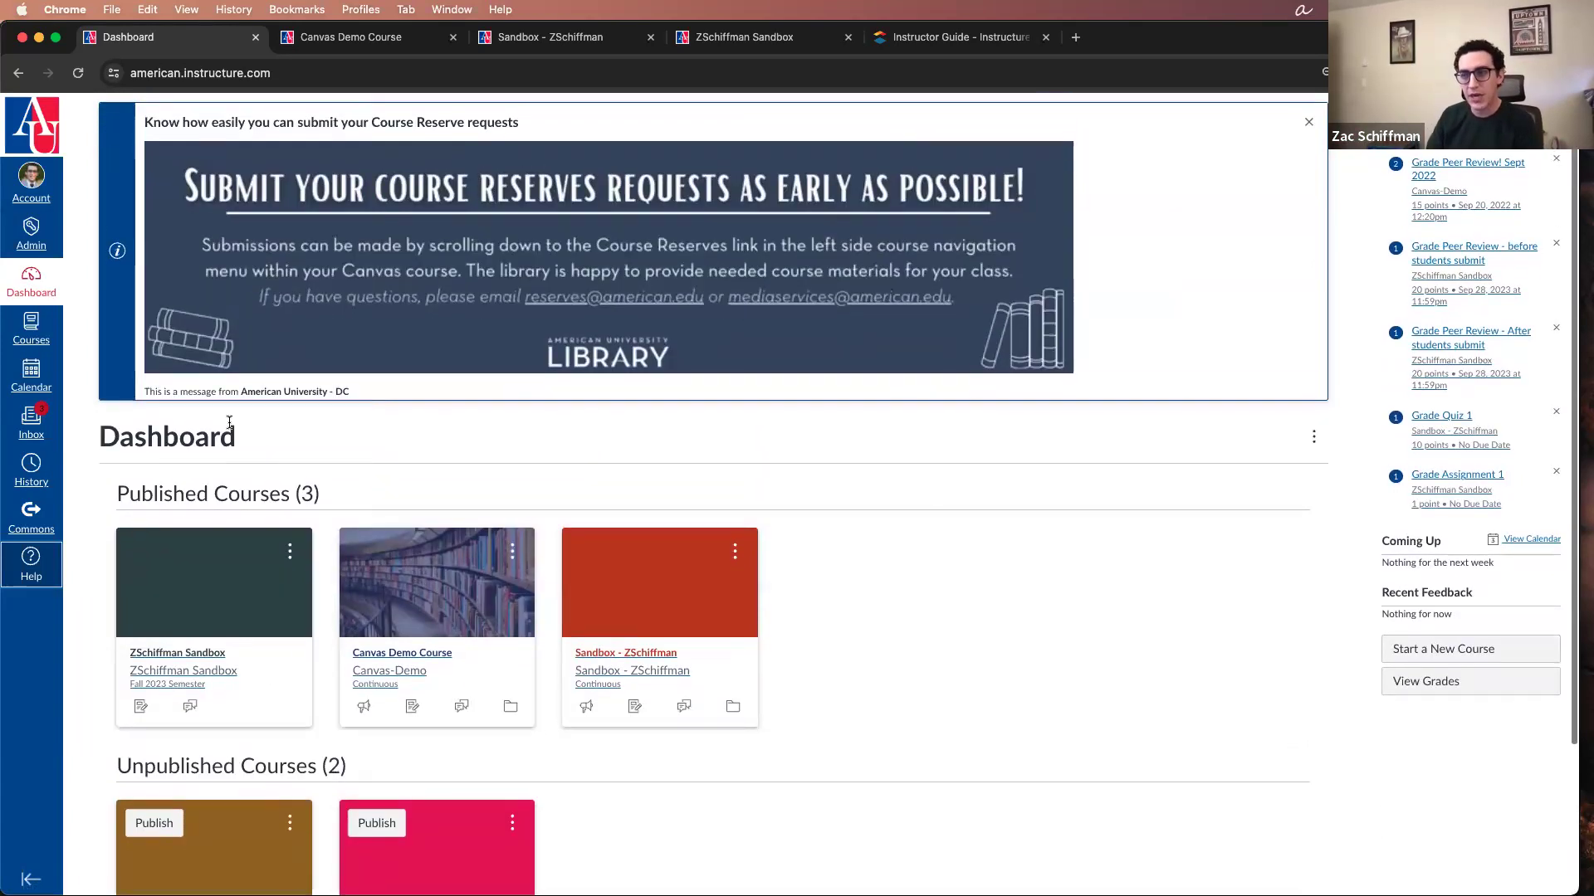
pyautogui.click(31, 331)
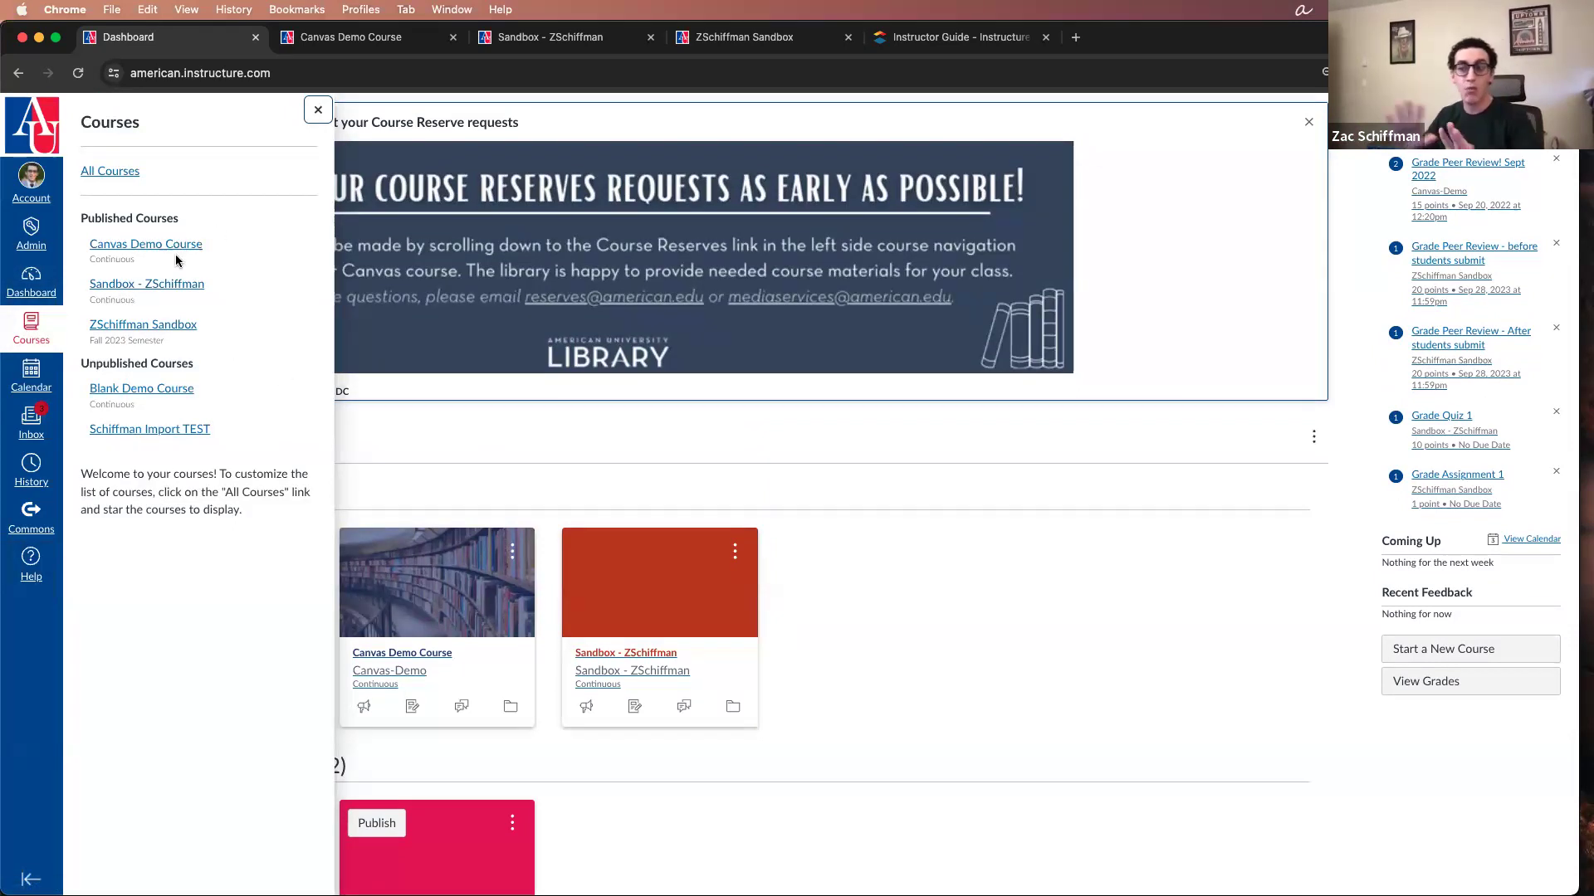
pyautogui.click(129, 171)
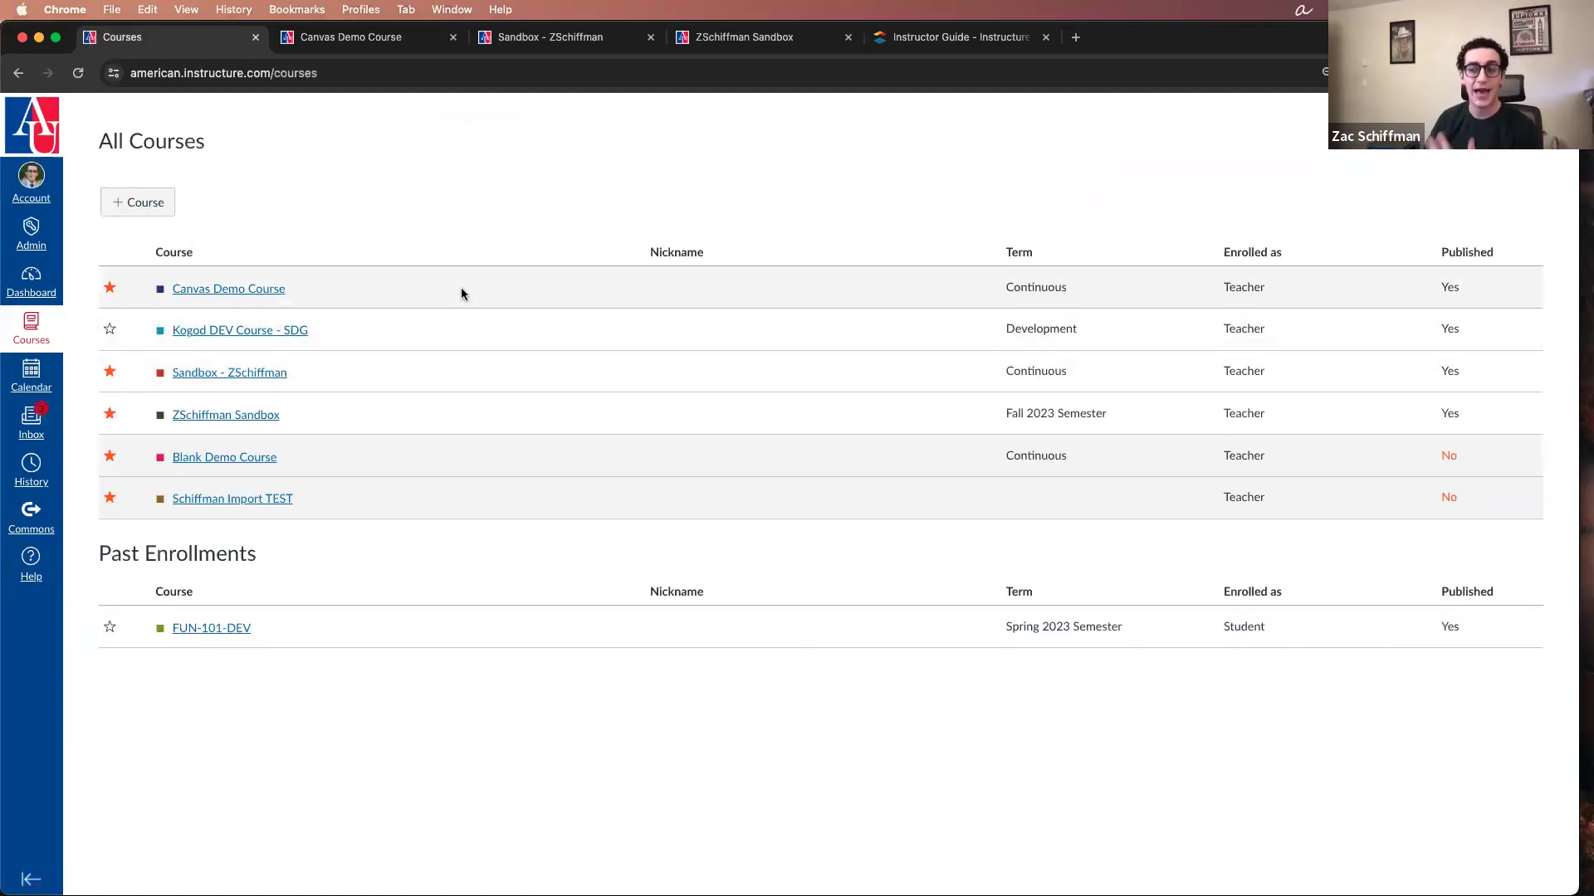
pyautogui.scroll(-1, 399, 415)
pyautogui.scroll(-1, 445, 499)
pyautogui.scroll(1, 445, 499)
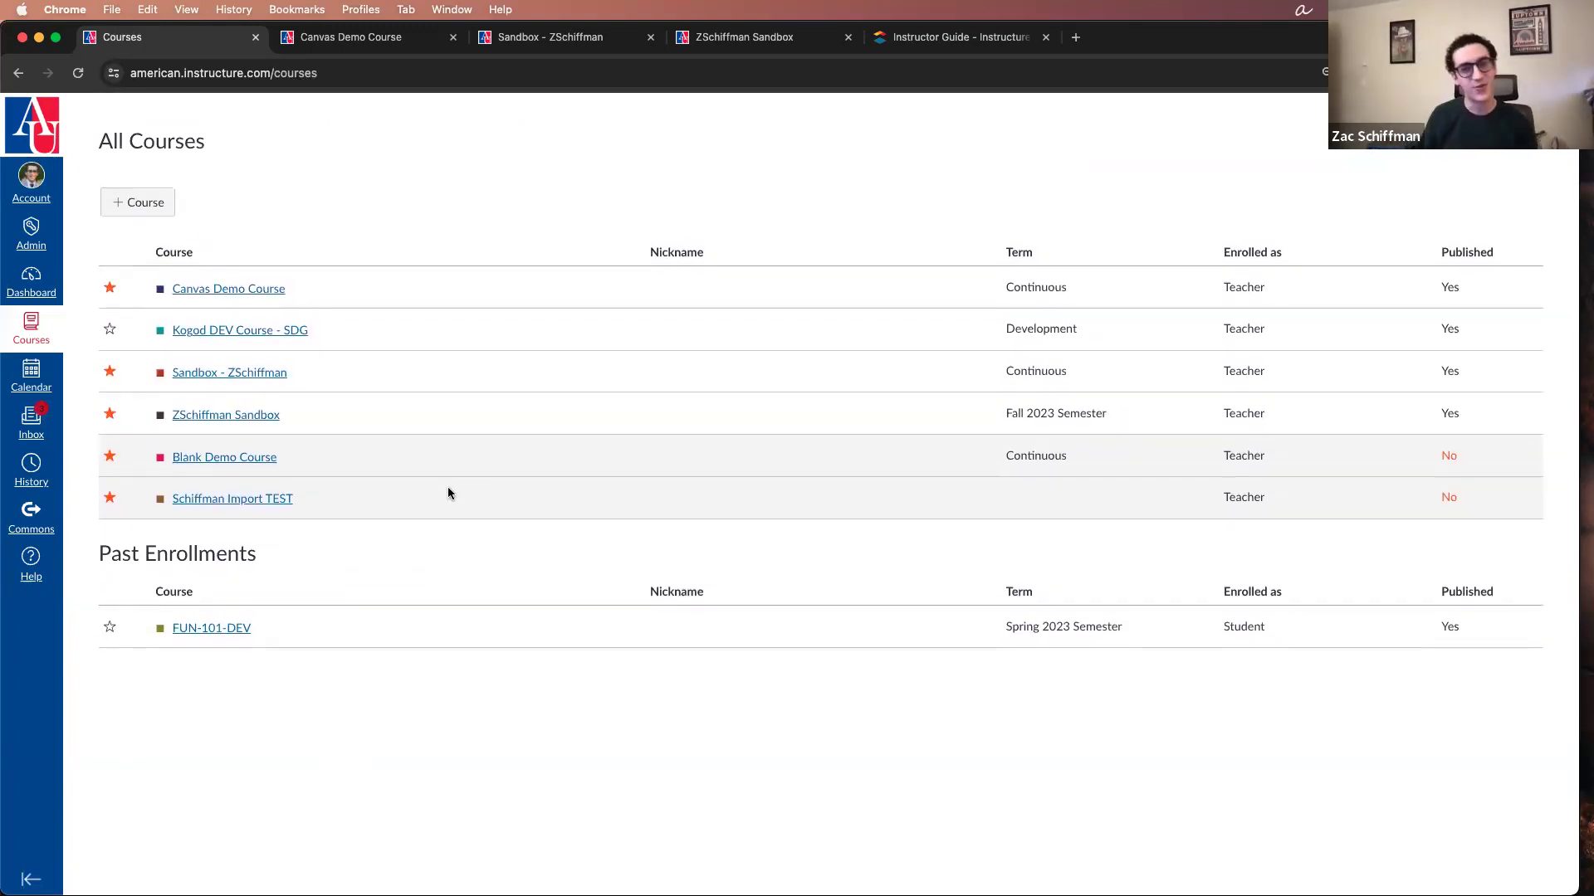
# Step: Return to the Dashboard and view the short list of published and unpublished courses, closing it again
pyautogui.click(26, 75)
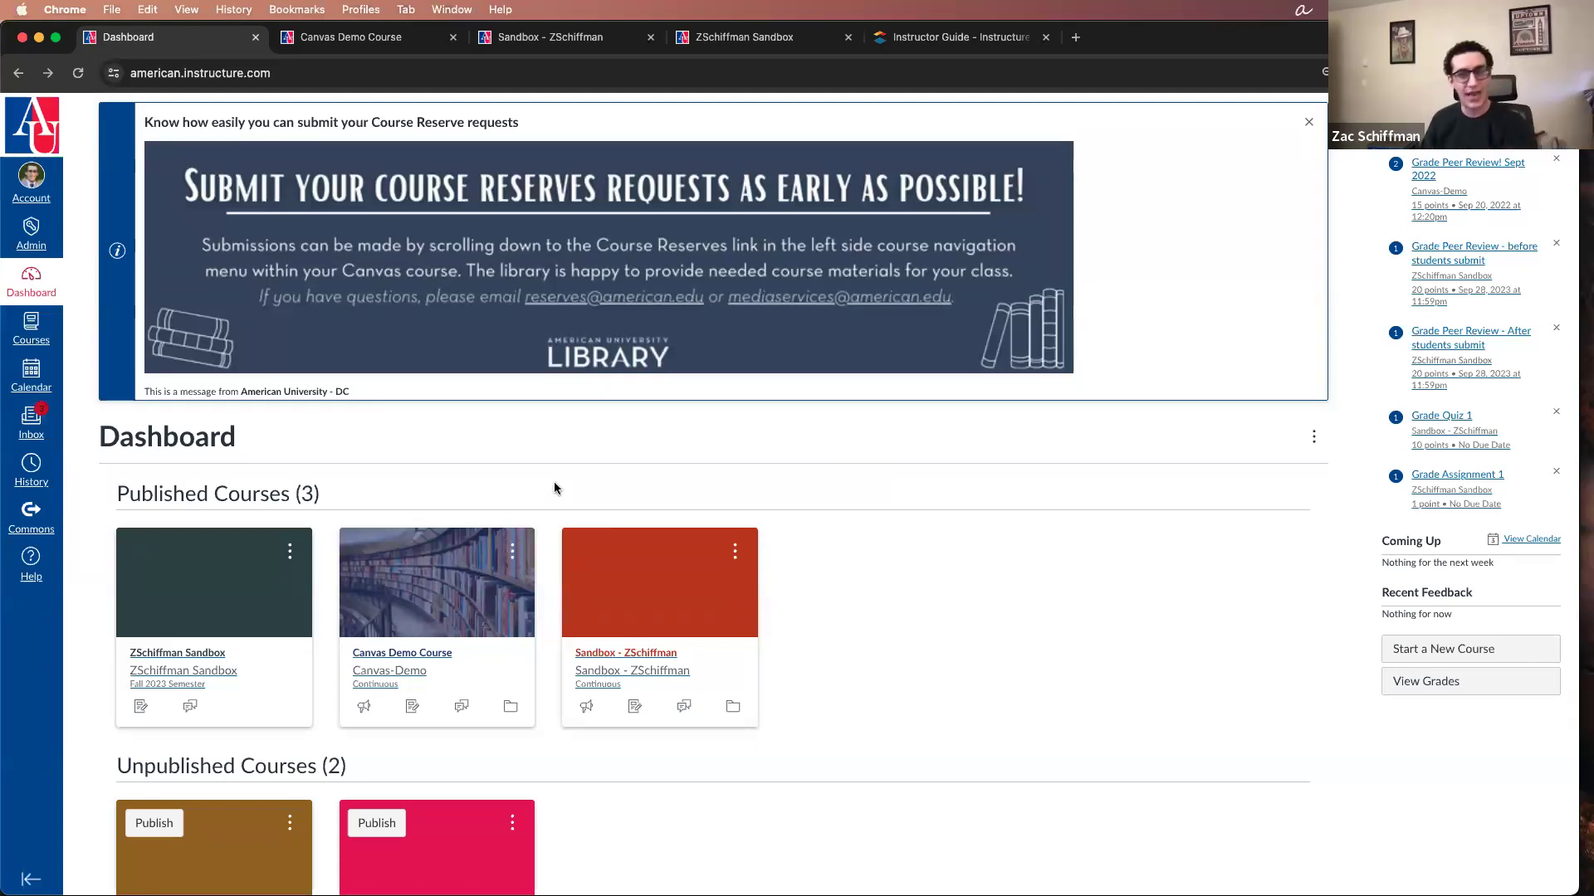
pyautogui.click(37, 331)
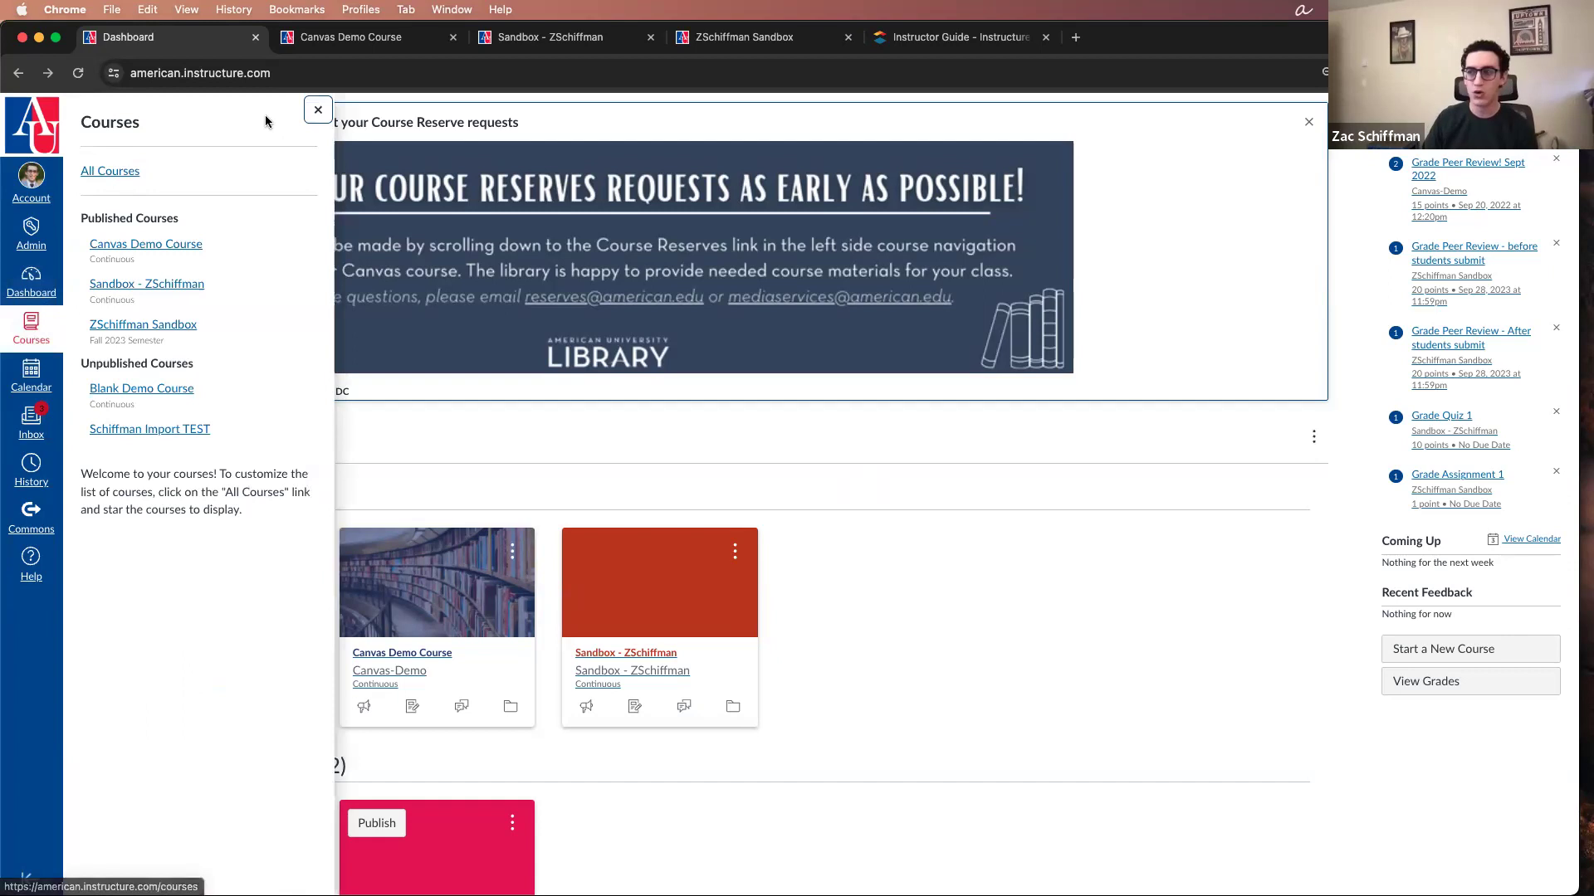
pyautogui.click(318, 110)
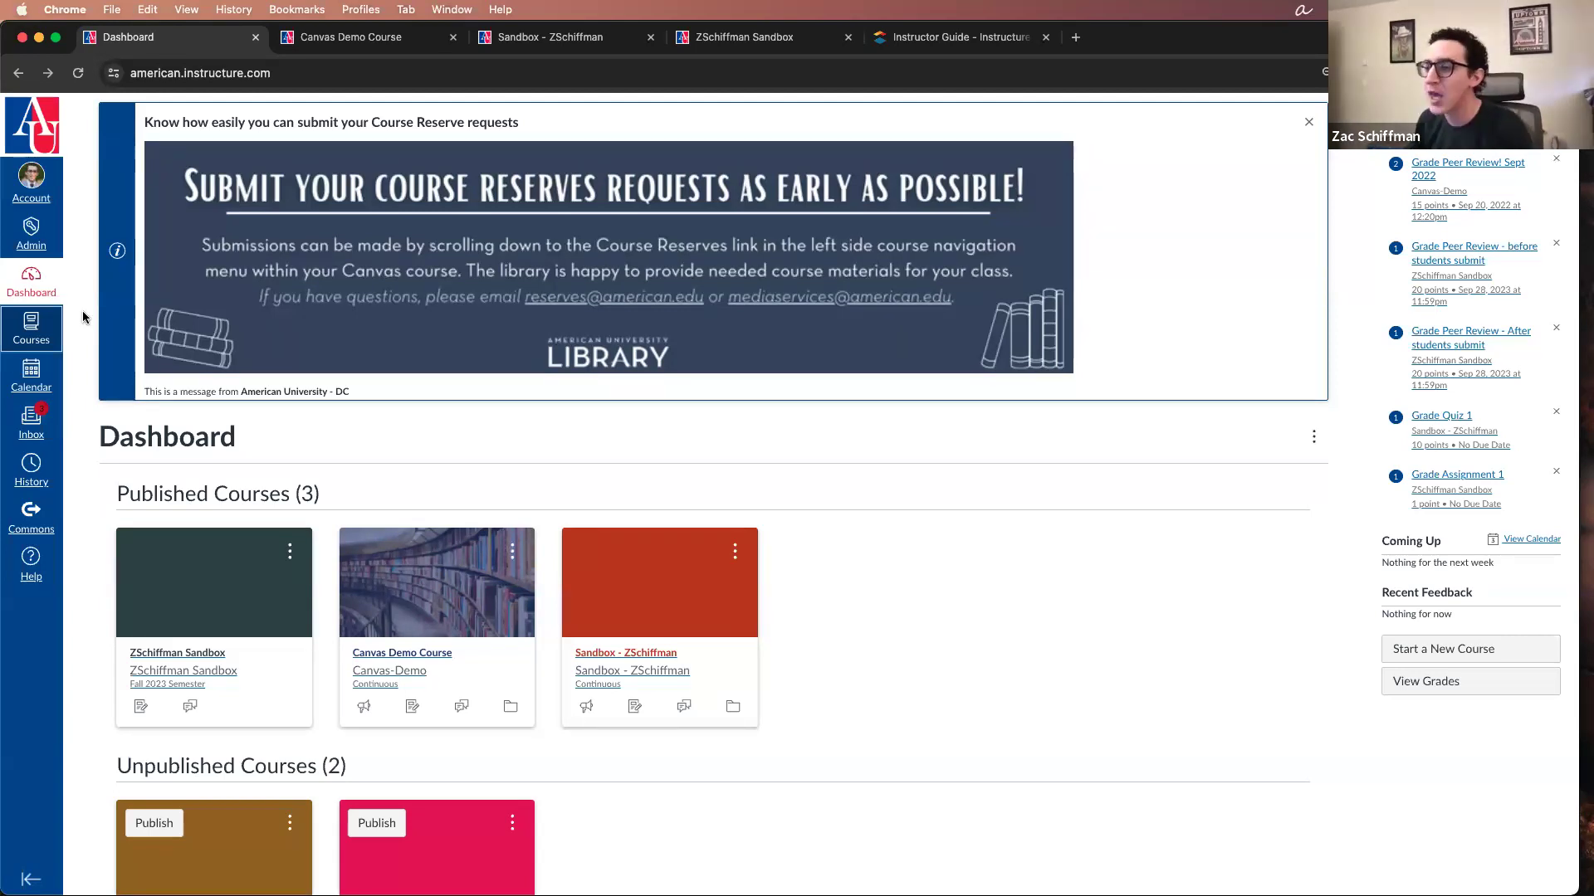
# Step: Open the Canvas Inbox and view the mailbox filter choices, leaving the filter on Inbox
pyautogui.scroll(-3, 88, 334)
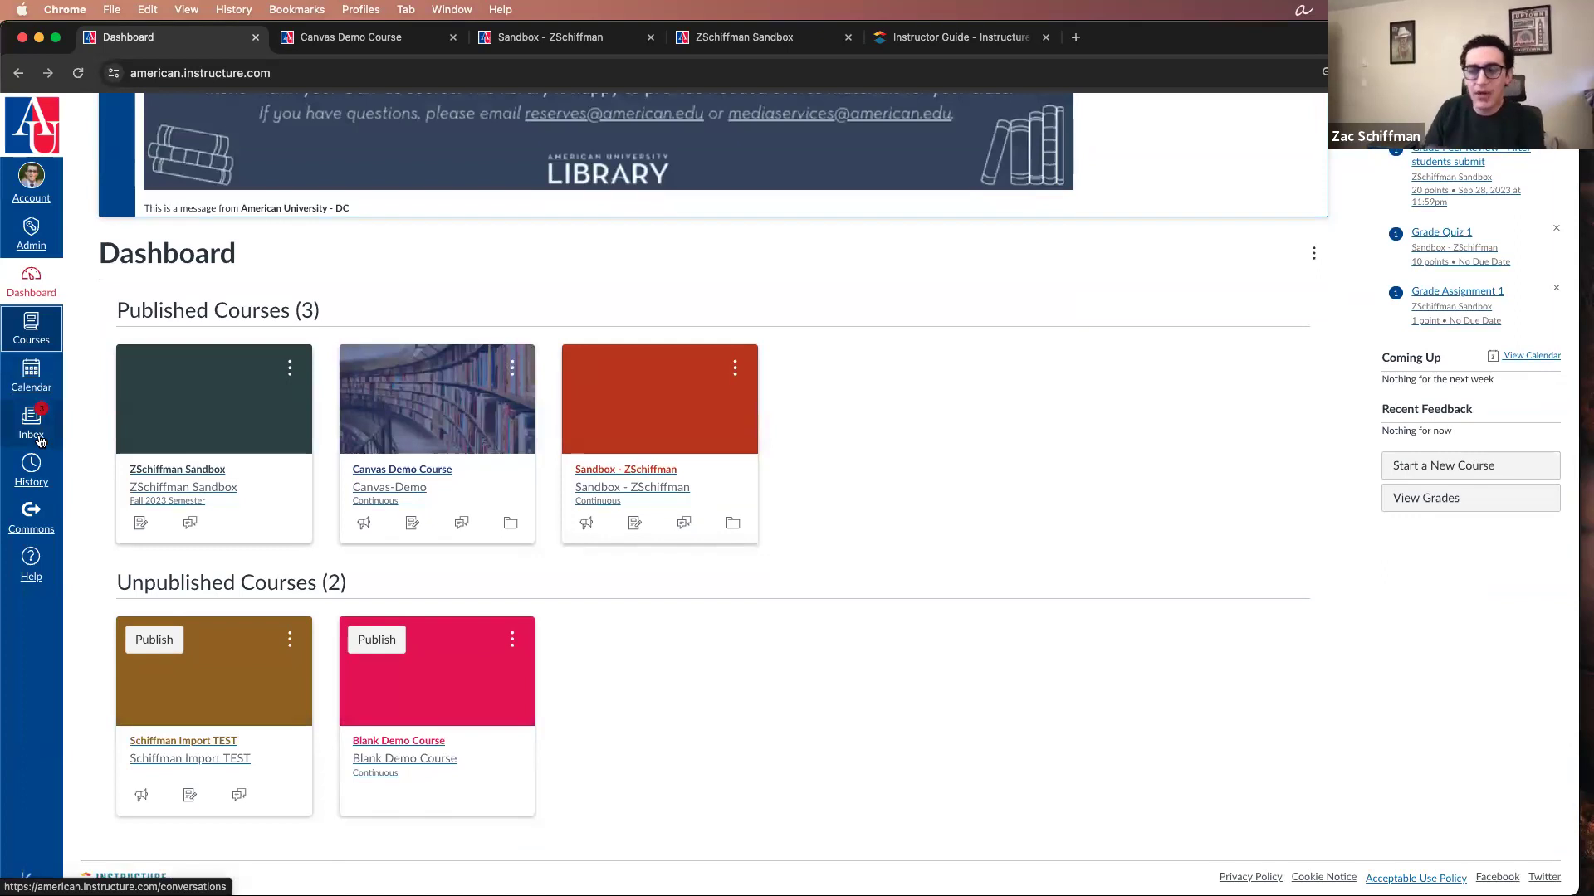
pyautogui.click(39, 440)
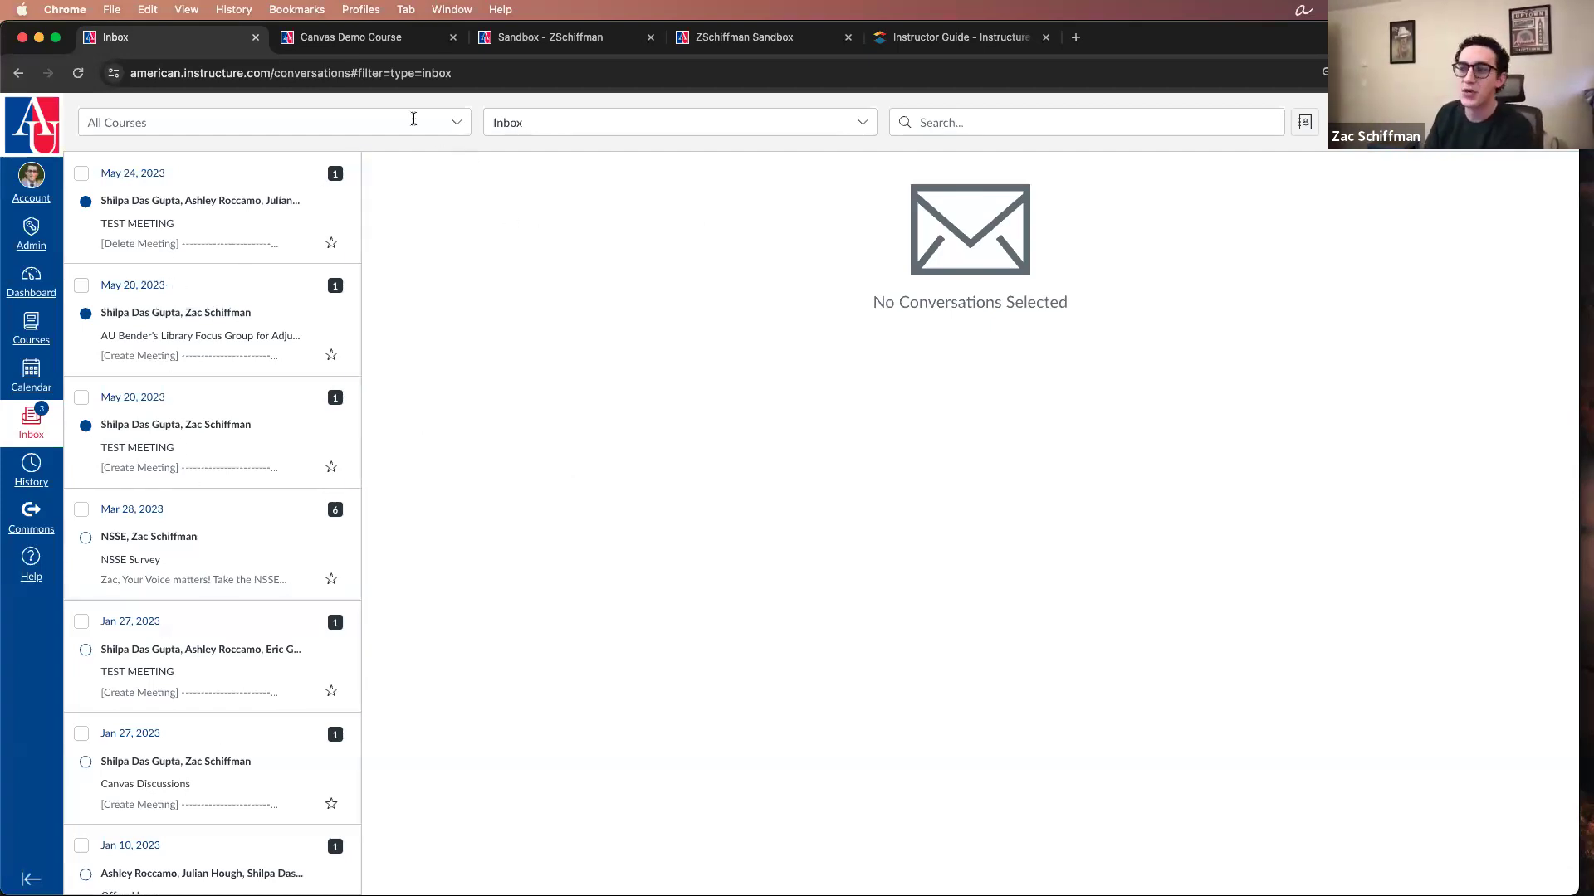
pyautogui.click(551, 125)
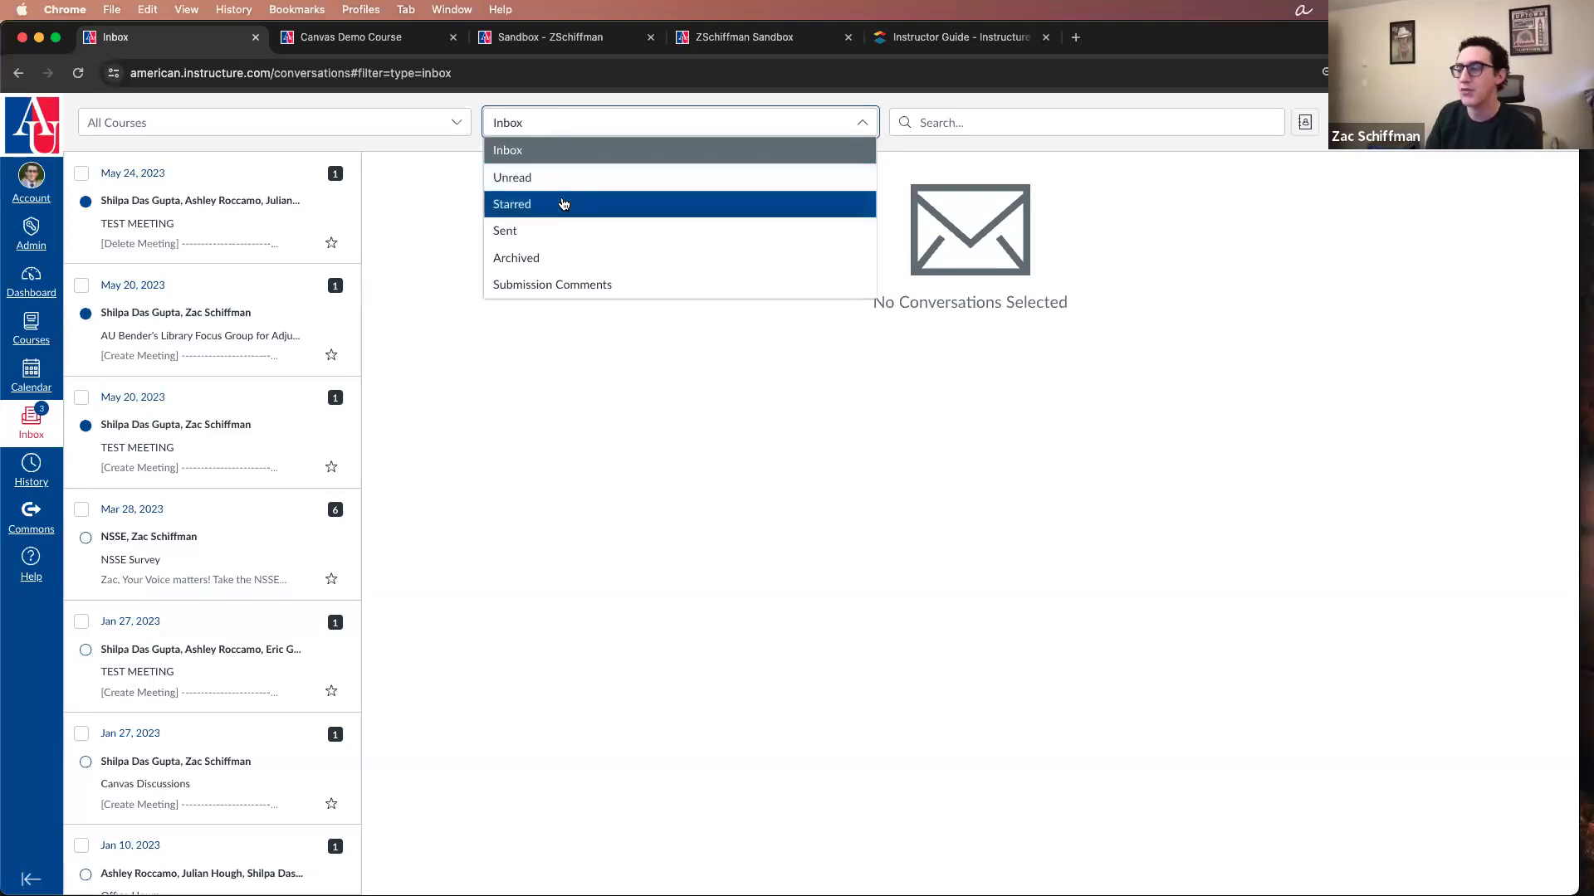
pyautogui.click(967, 170)
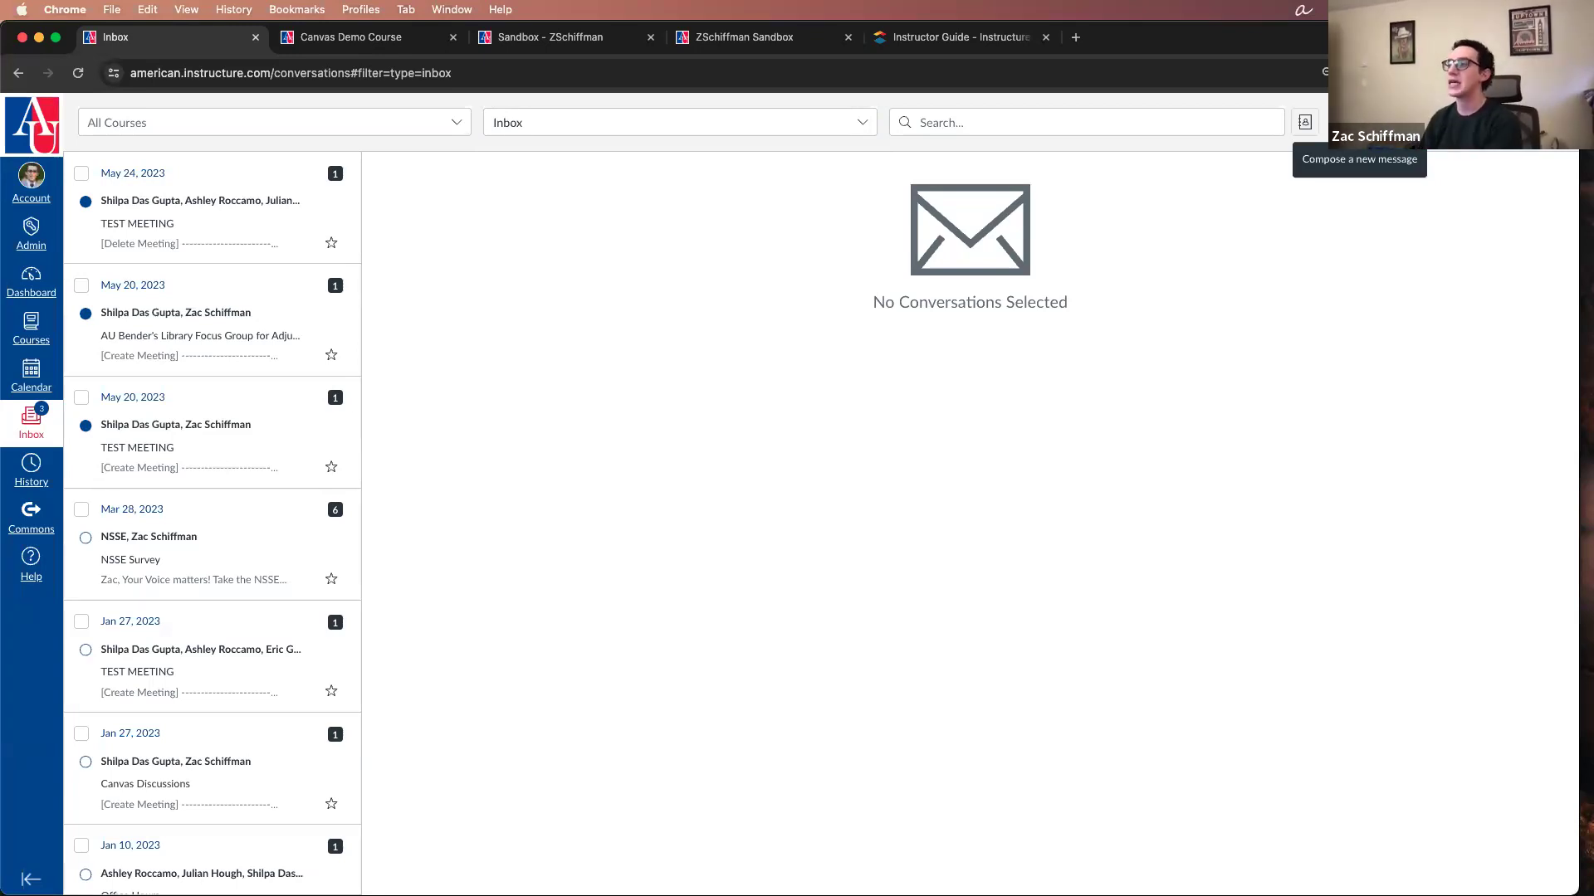
# Step: Start composing a new Inbox message and choose Canvas Demo Course as its course
pyautogui.click(1305, 122)
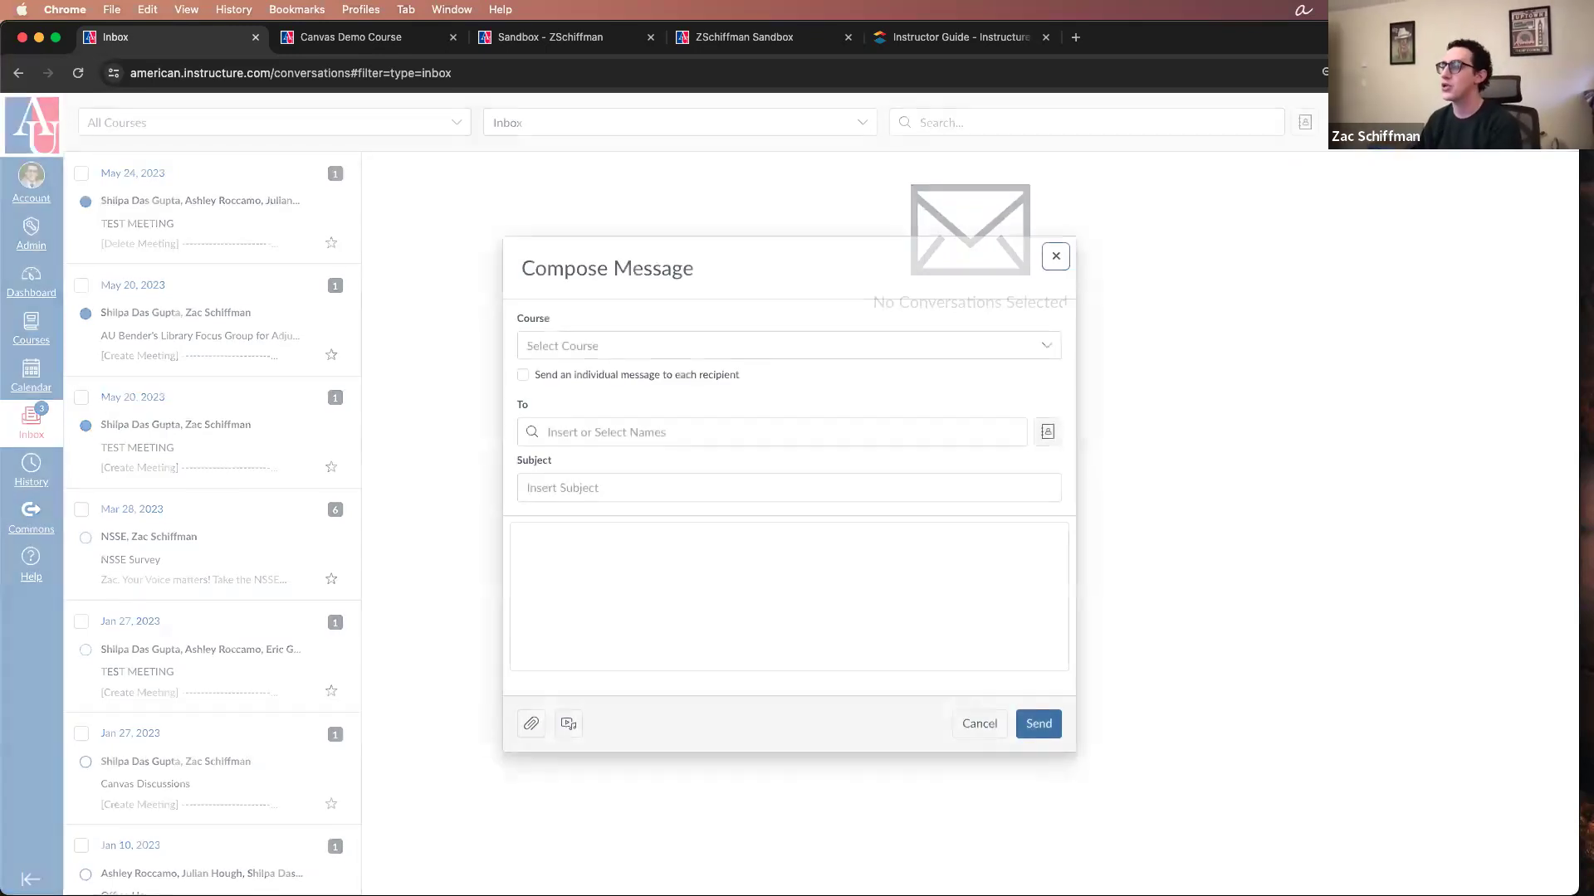
pyautogui.click(1043, 346)
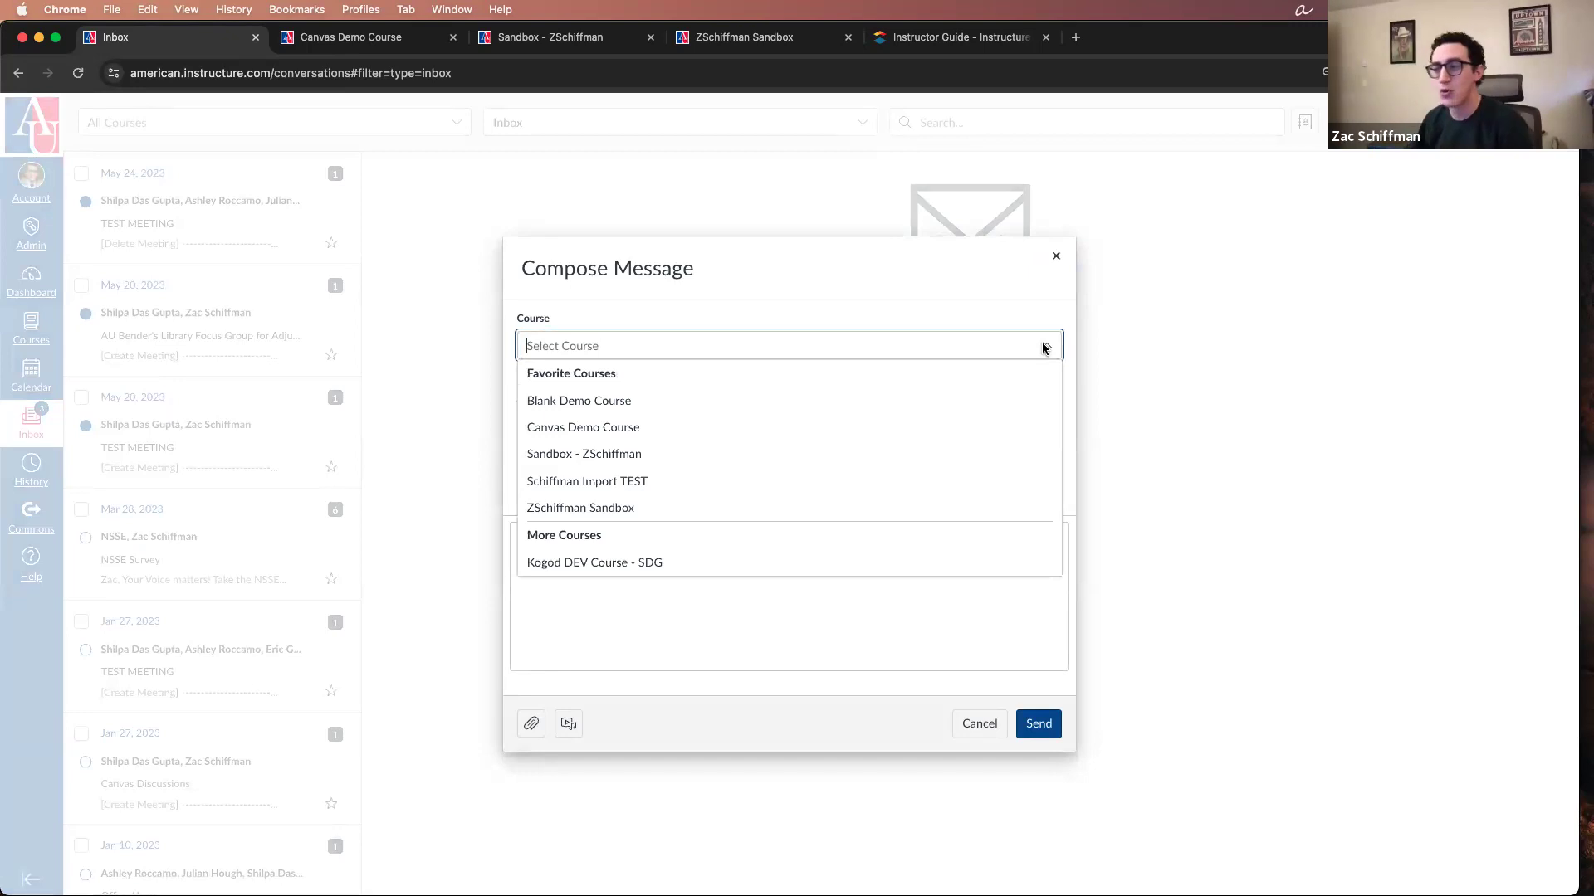
pyautogui.click(703, 441)
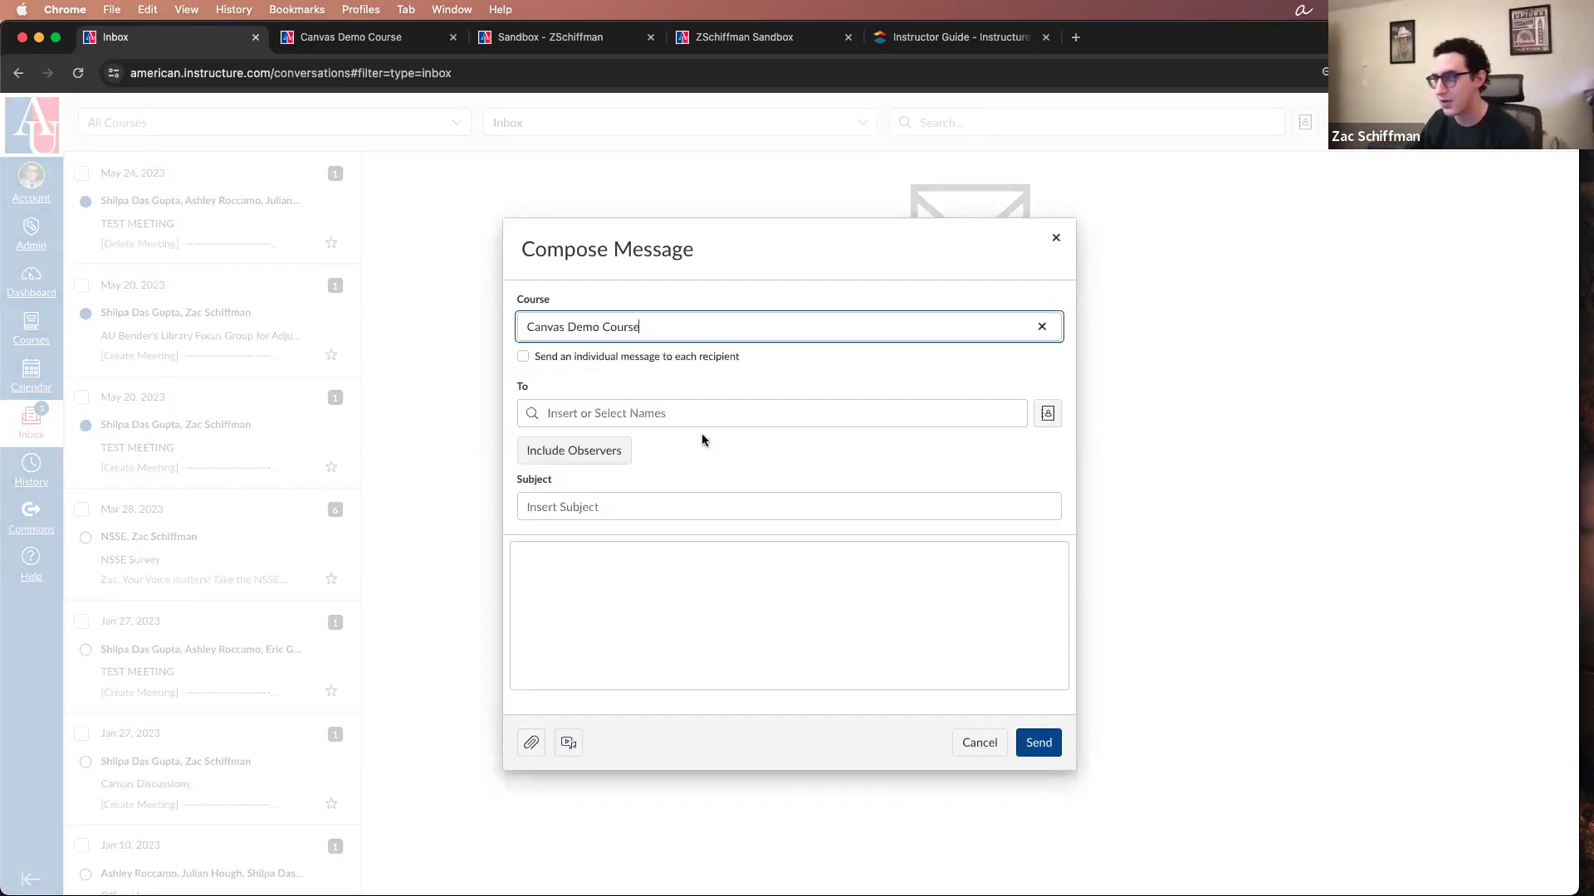
# Step: Search the message's recipients for a student by first name and add that student to the To field
pyautogui.click(816, 418)
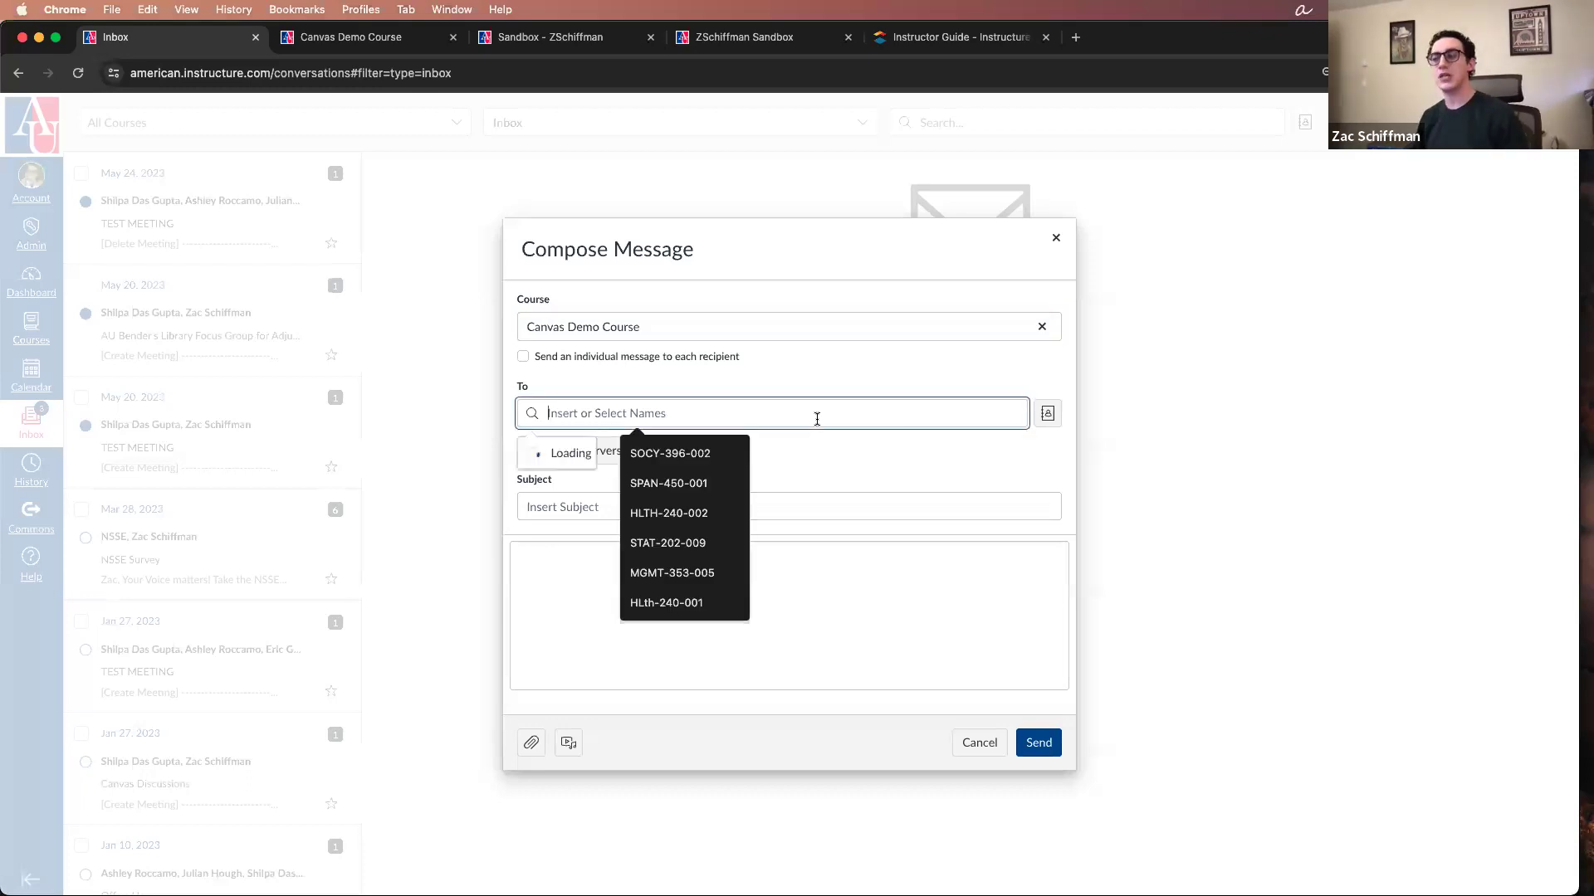
pyautogui.click(814, 376)
pyautogui.click(786, 407)
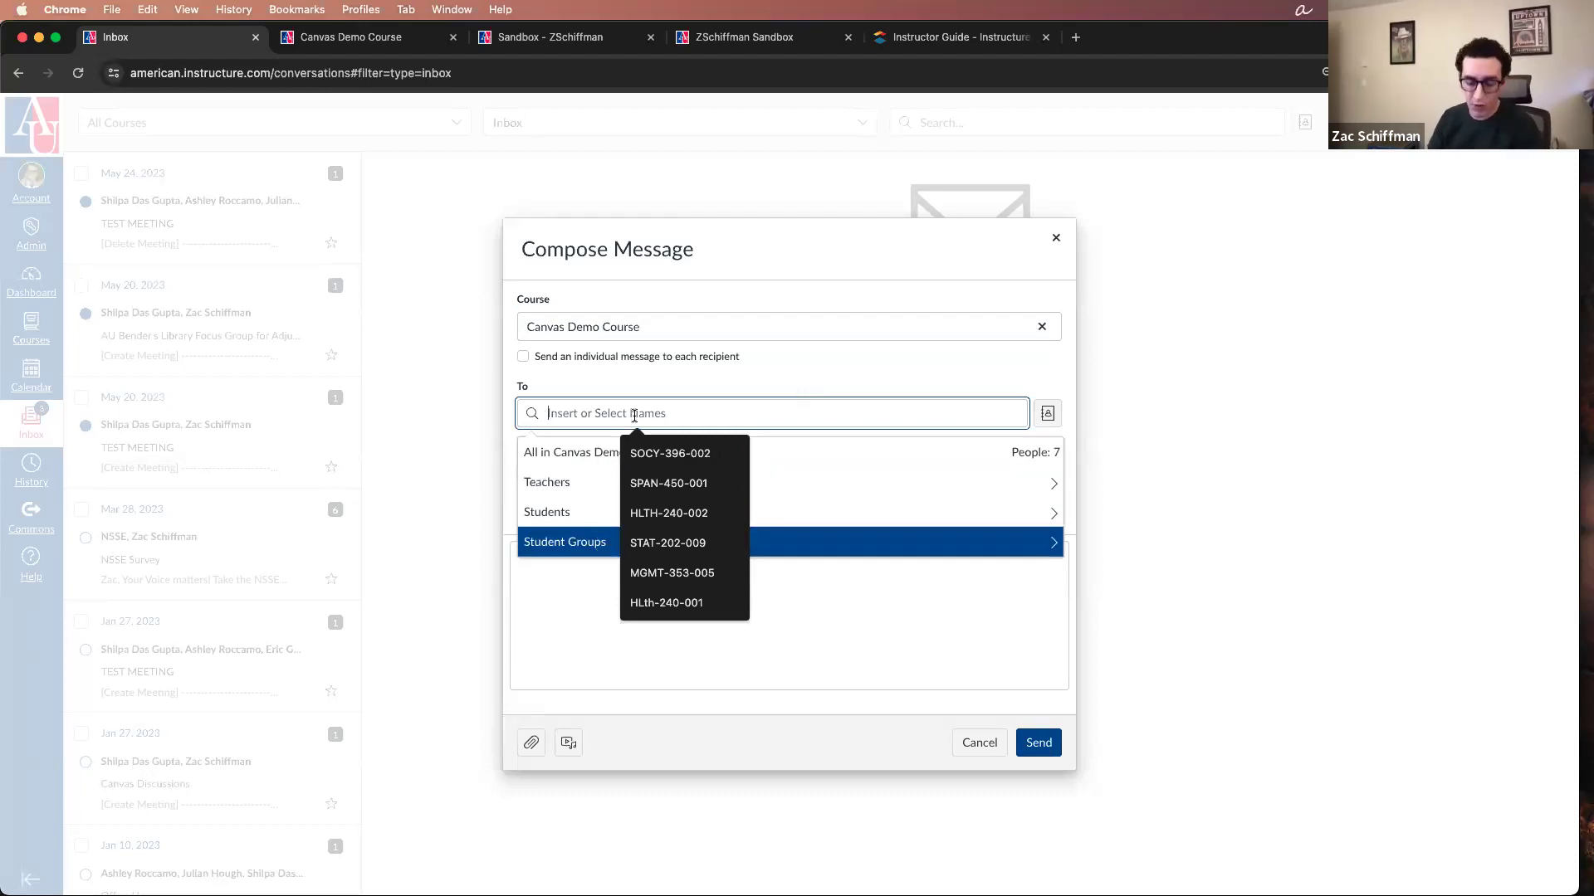
pyautogui.write('han')
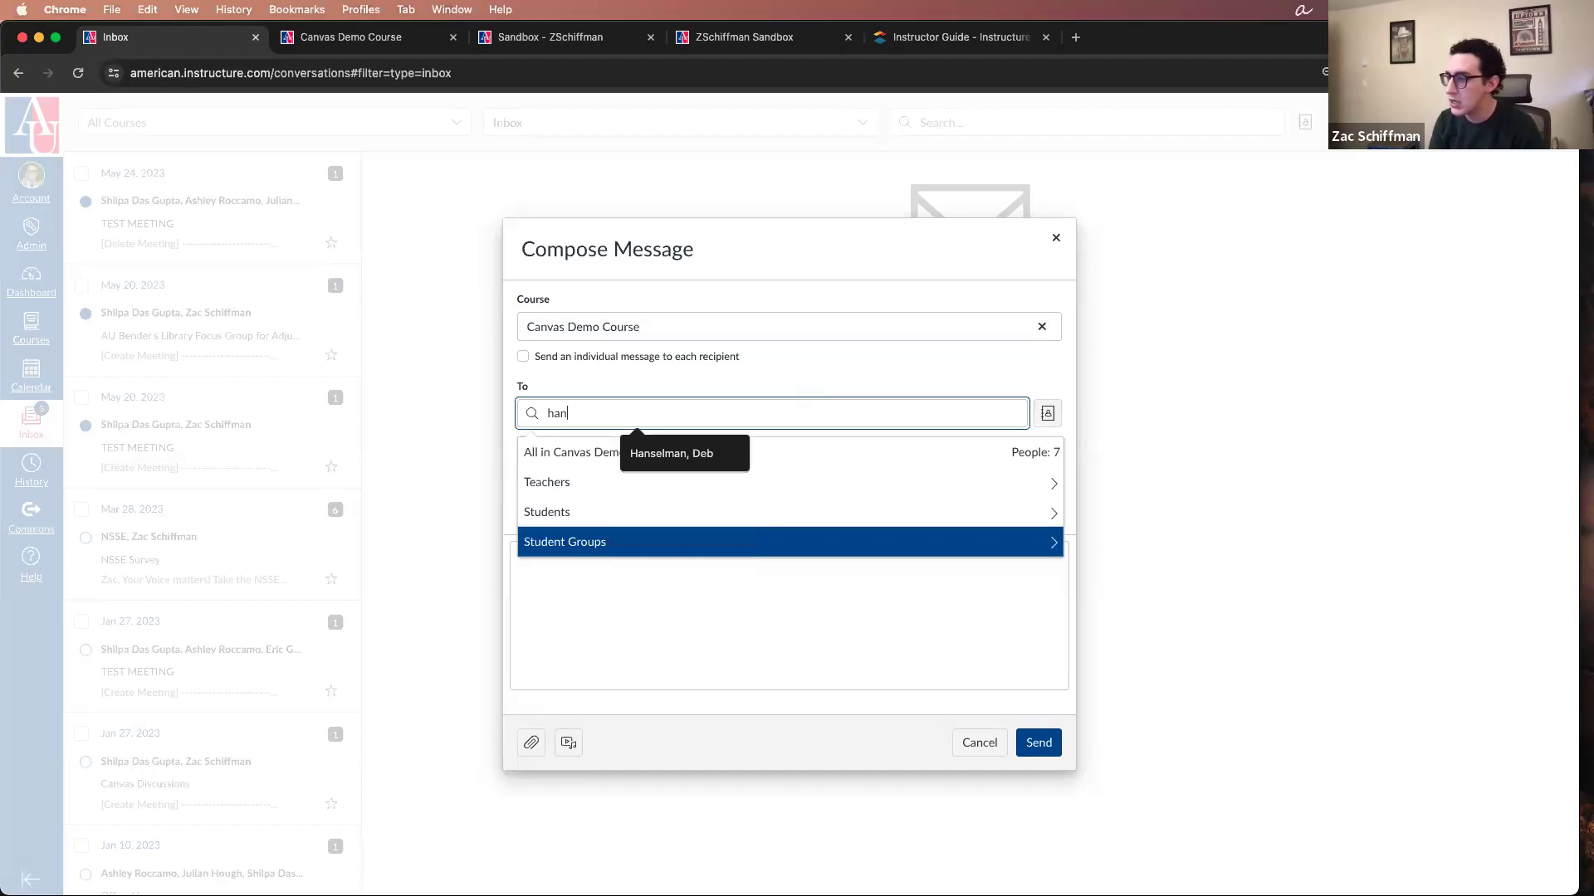
pyautogui.click(568, 452)
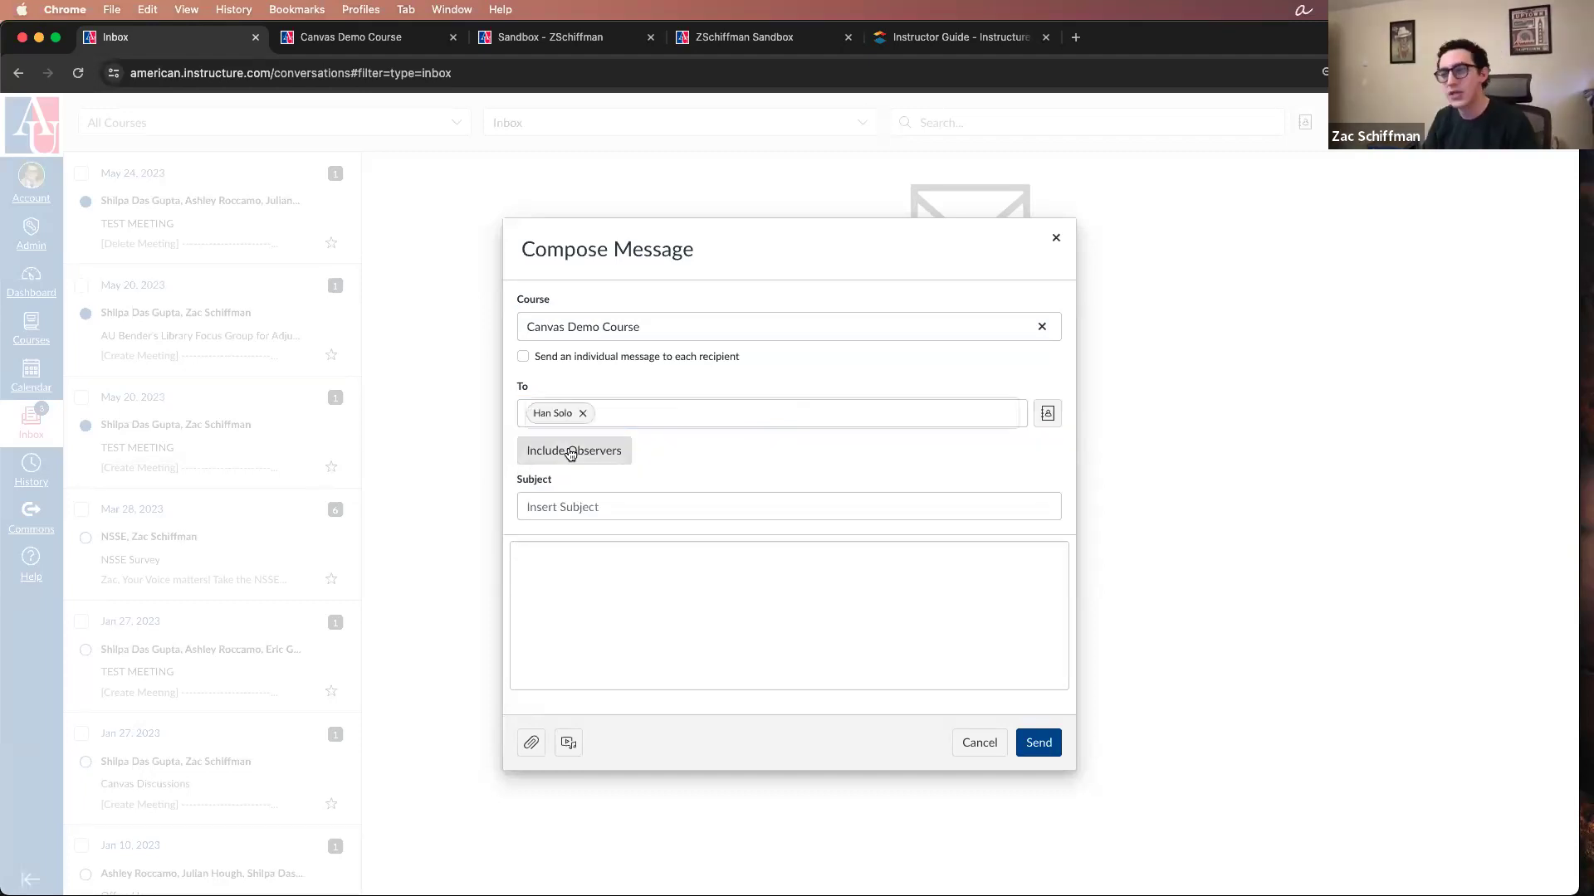
# Step: Add All in Teachers and the first individually listed teacher as further recipients of the message
pyautogui.click(676, 415)
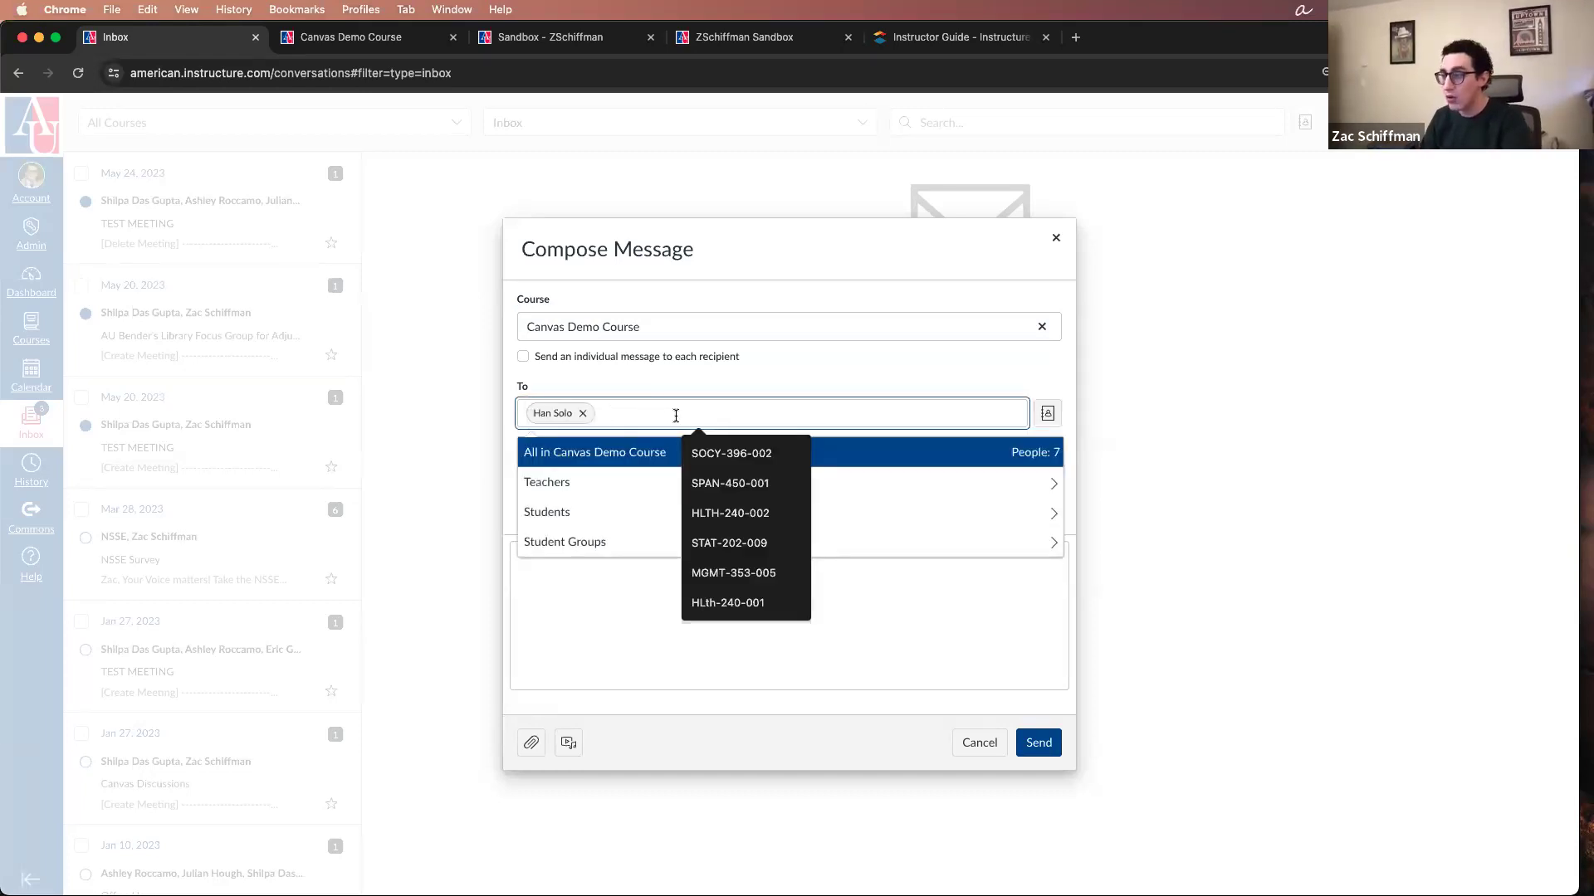
pyautogui.click(578, 486)
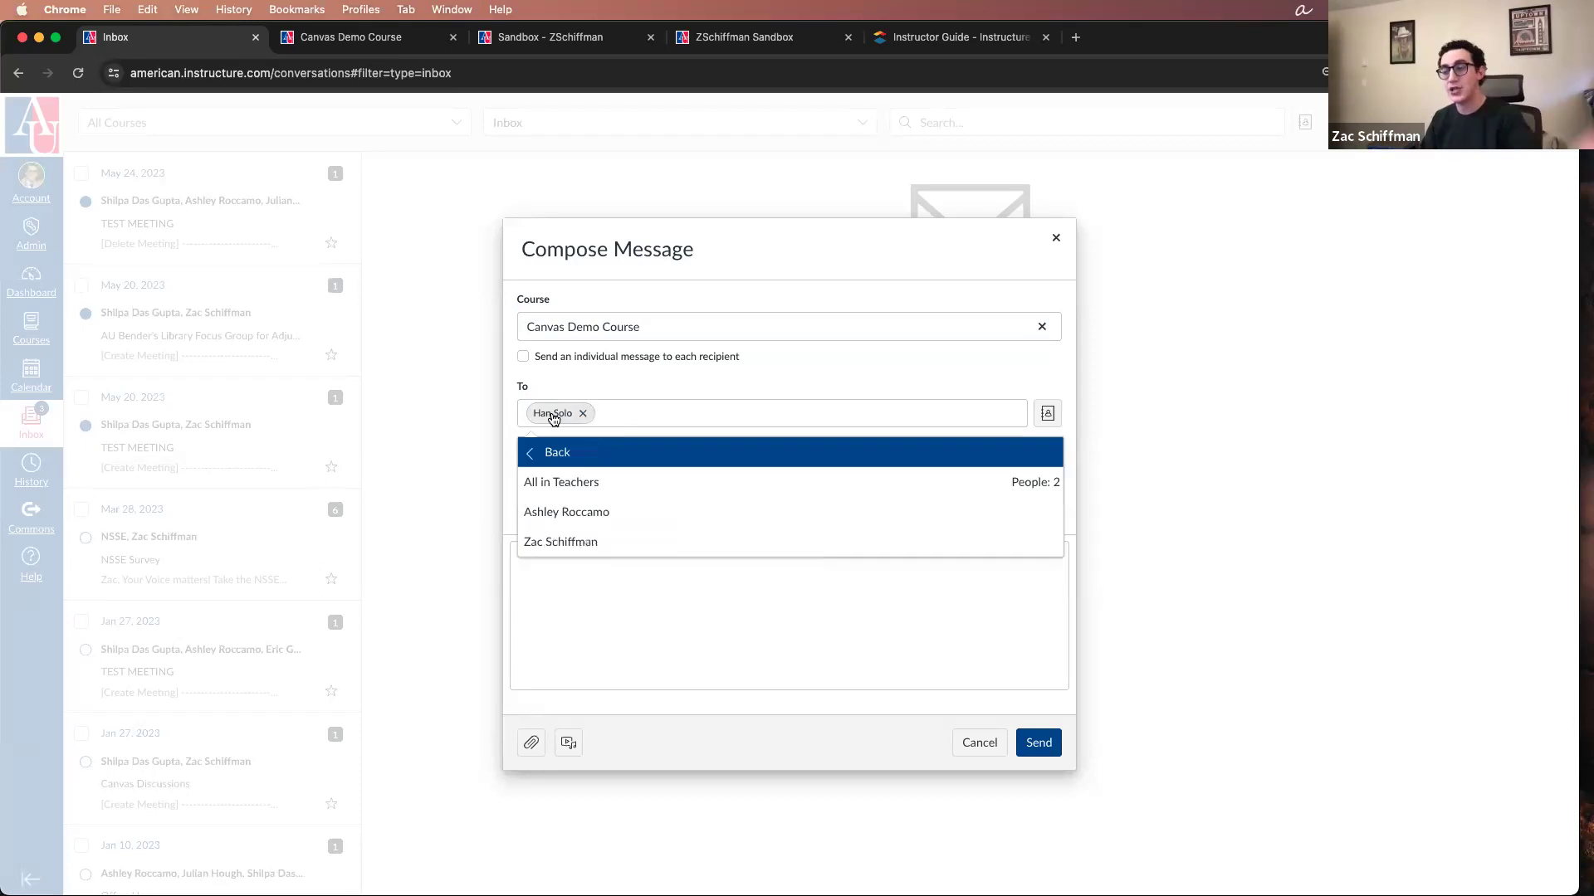
pyautogui.click(591, 485)
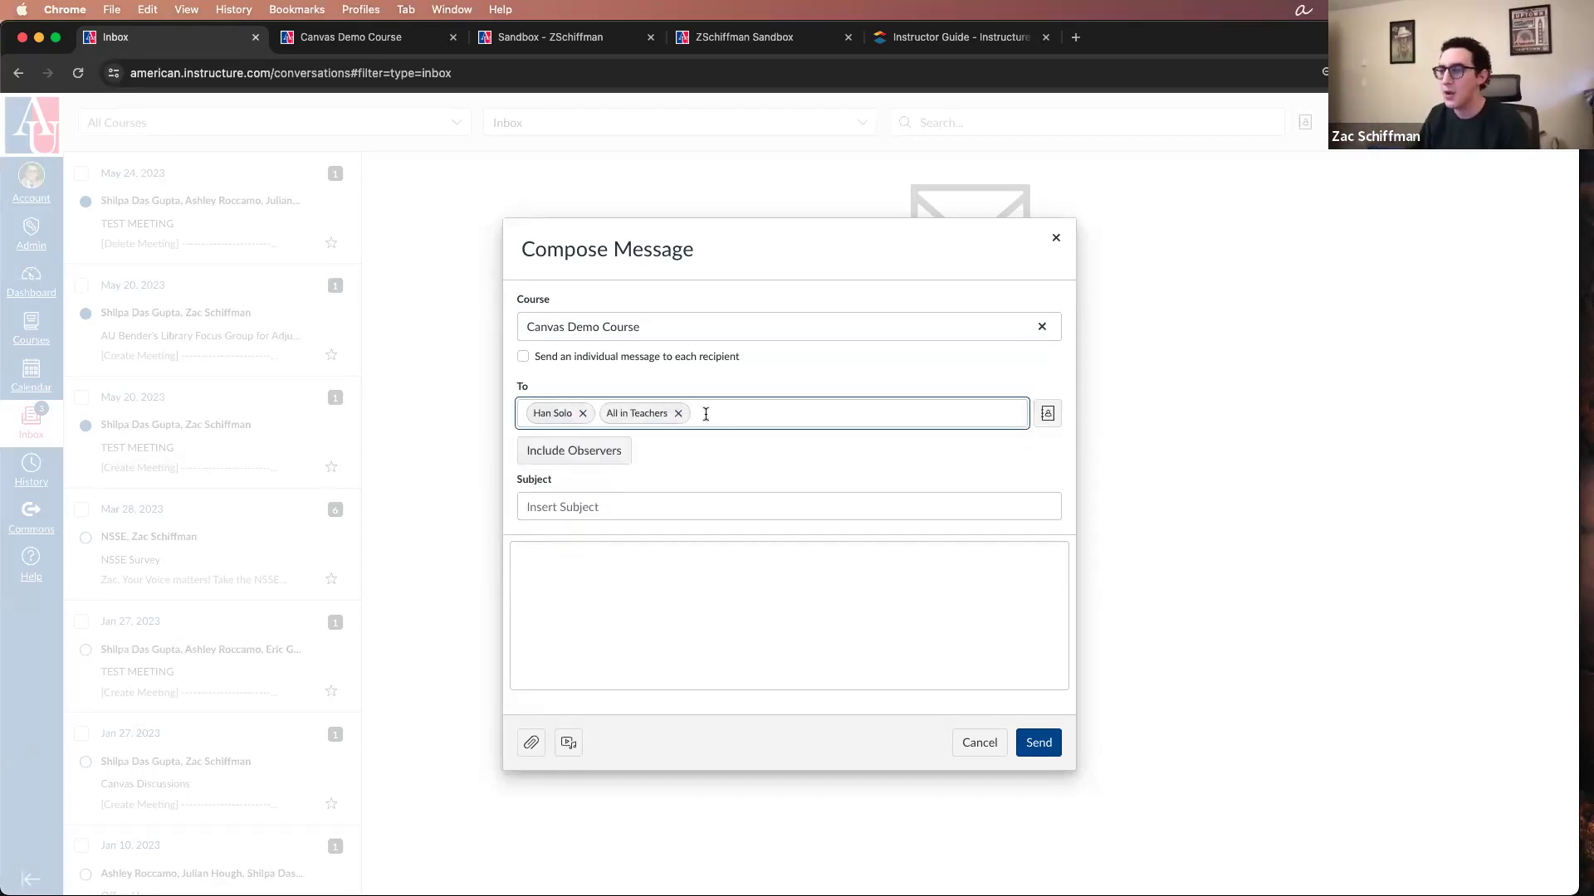
pyautogui.click(737, 413)
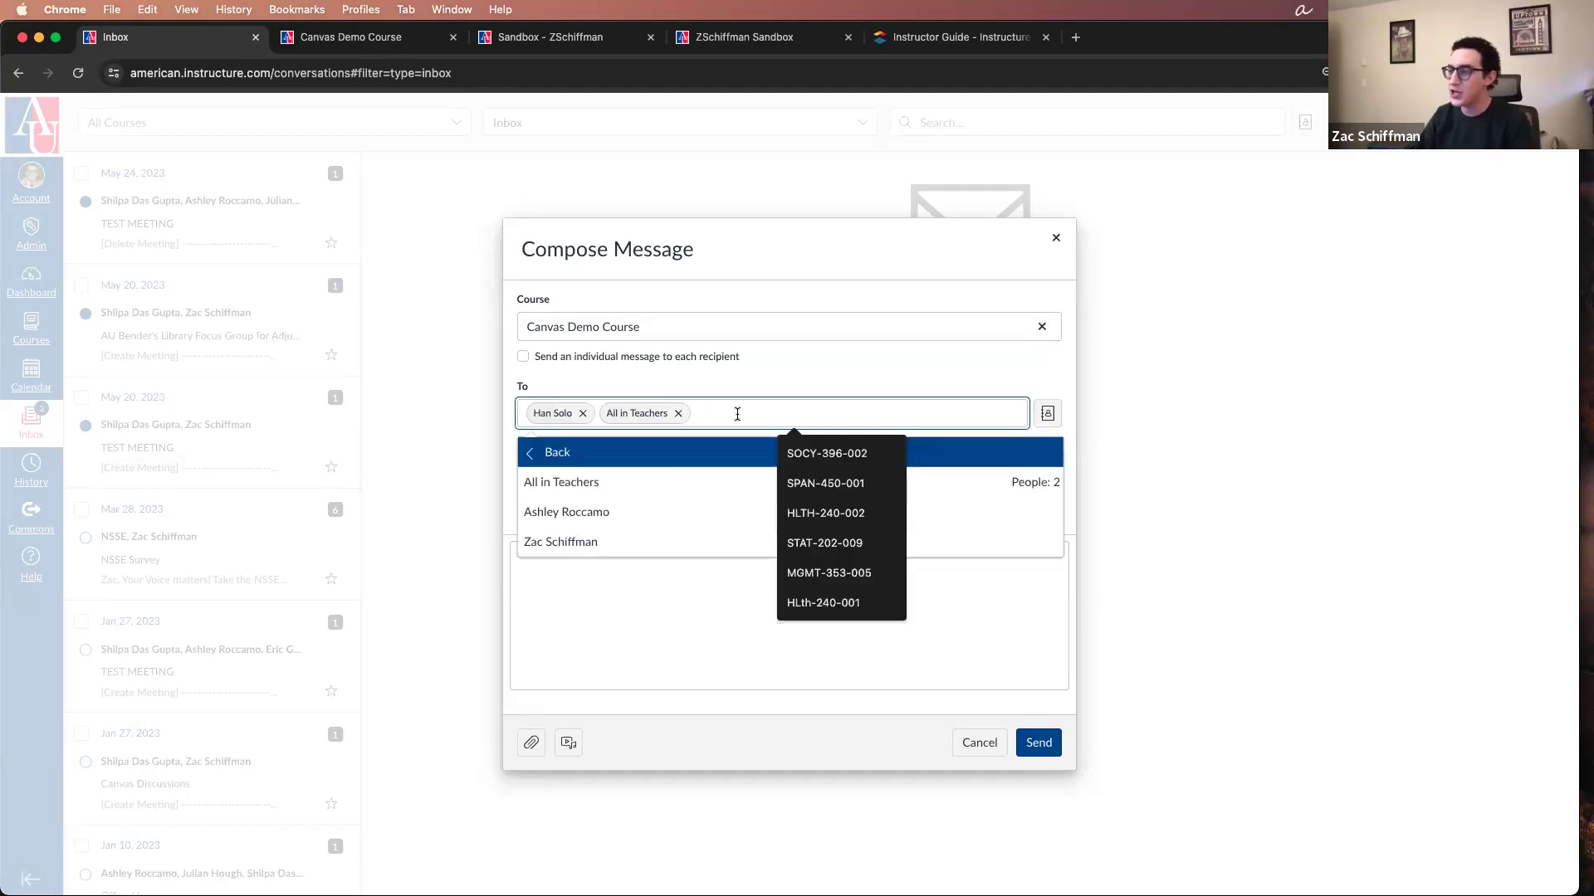
pyautogui.click(644, 511)
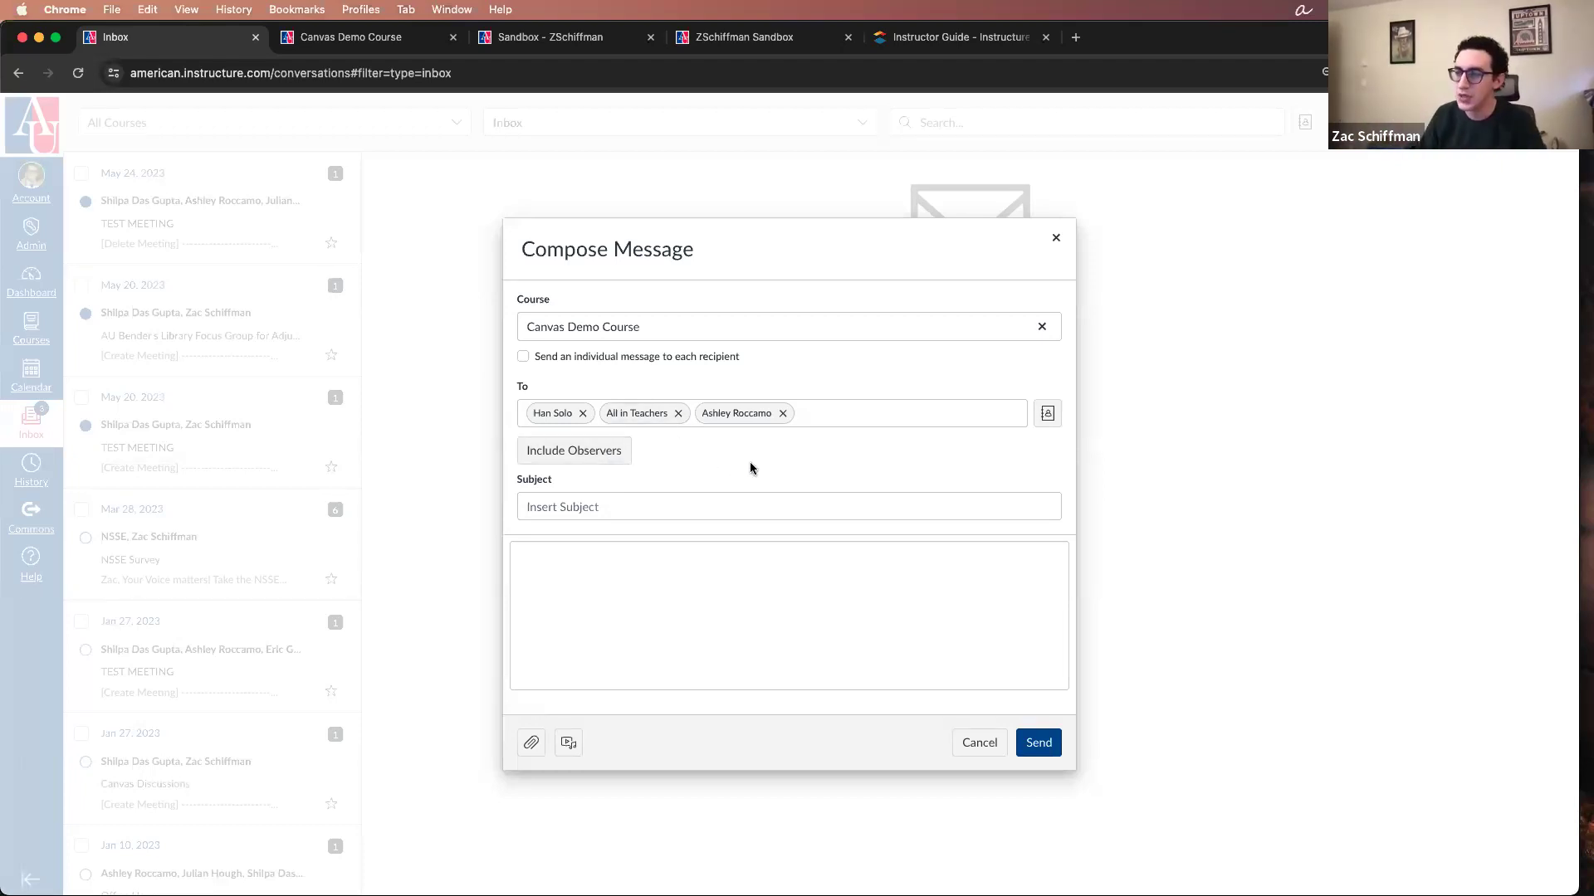
# Step: Look at the draft's subject and message body fields, and close the message without sending it
pyautogui.click(640, 506)
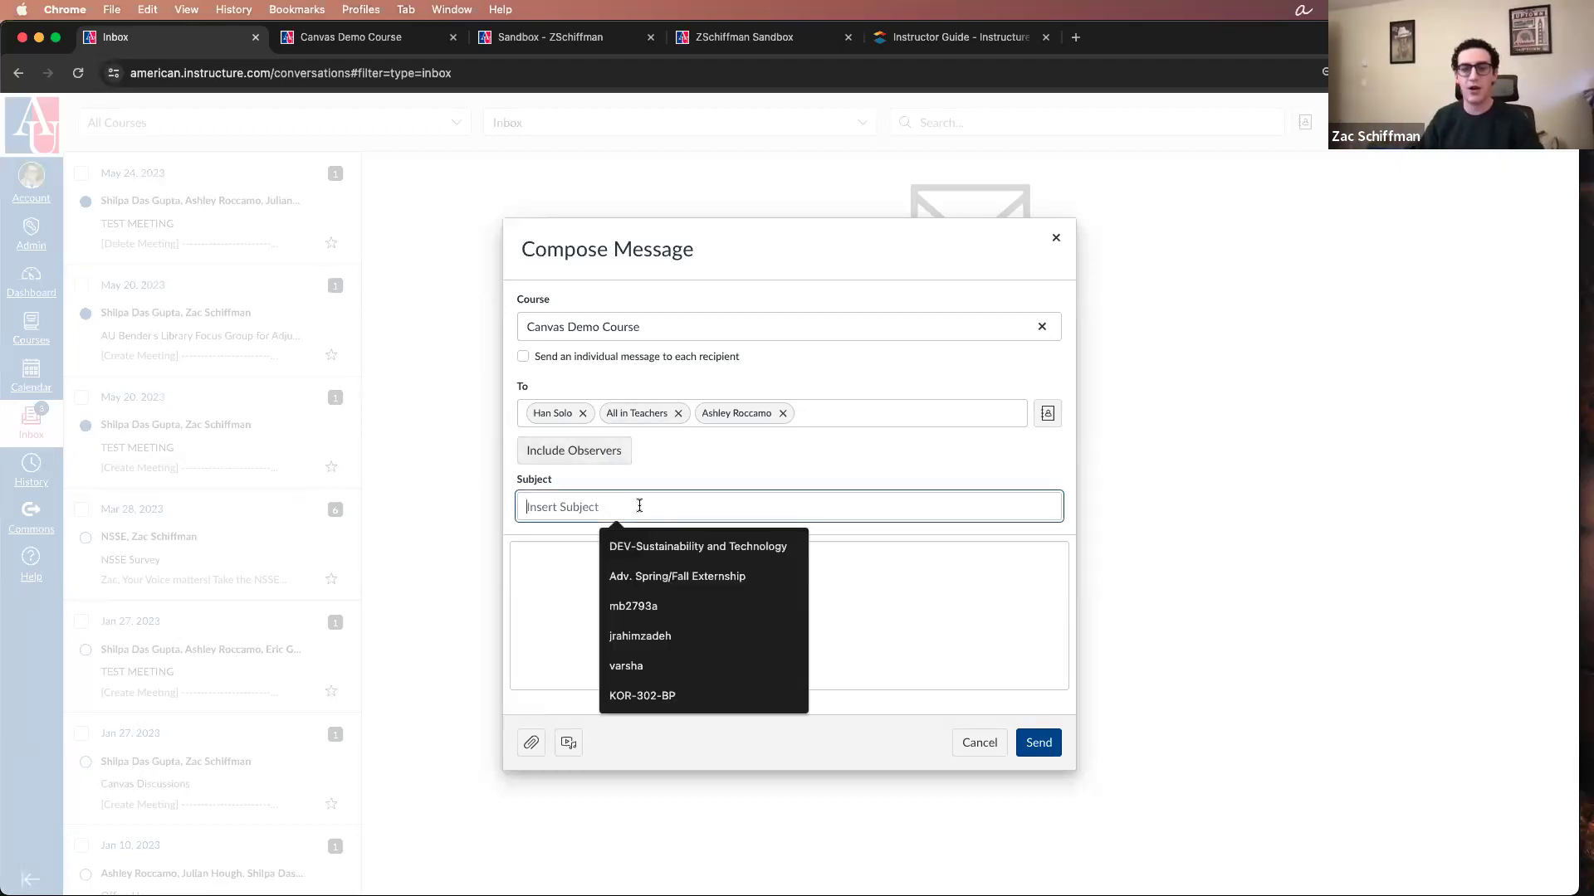
pyautogui.click(527, 595)
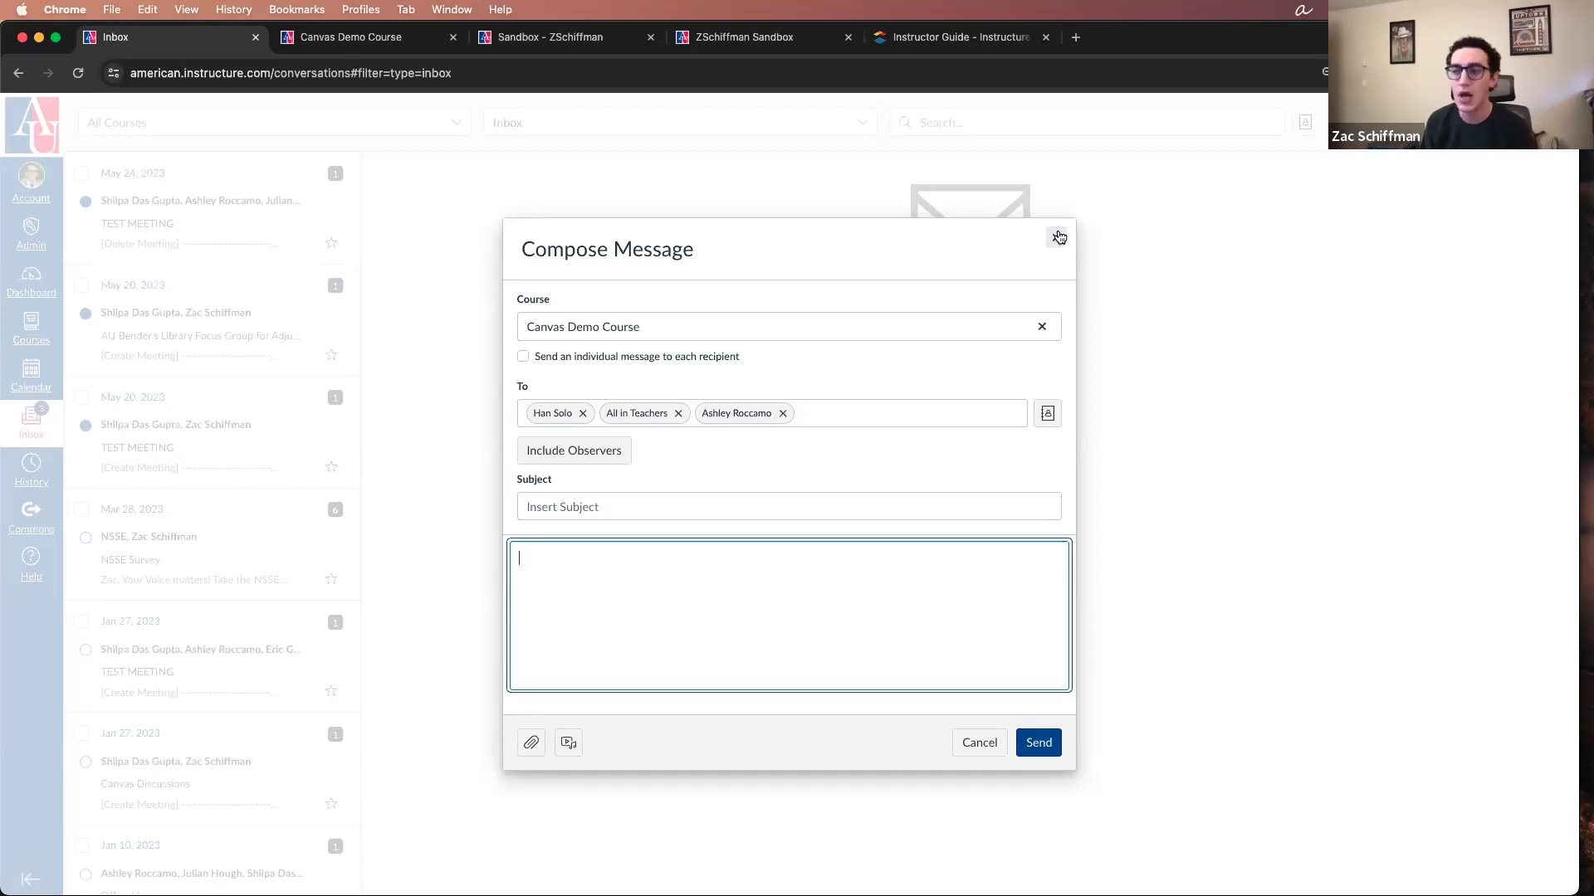
pyautogui.click(1059, 238)
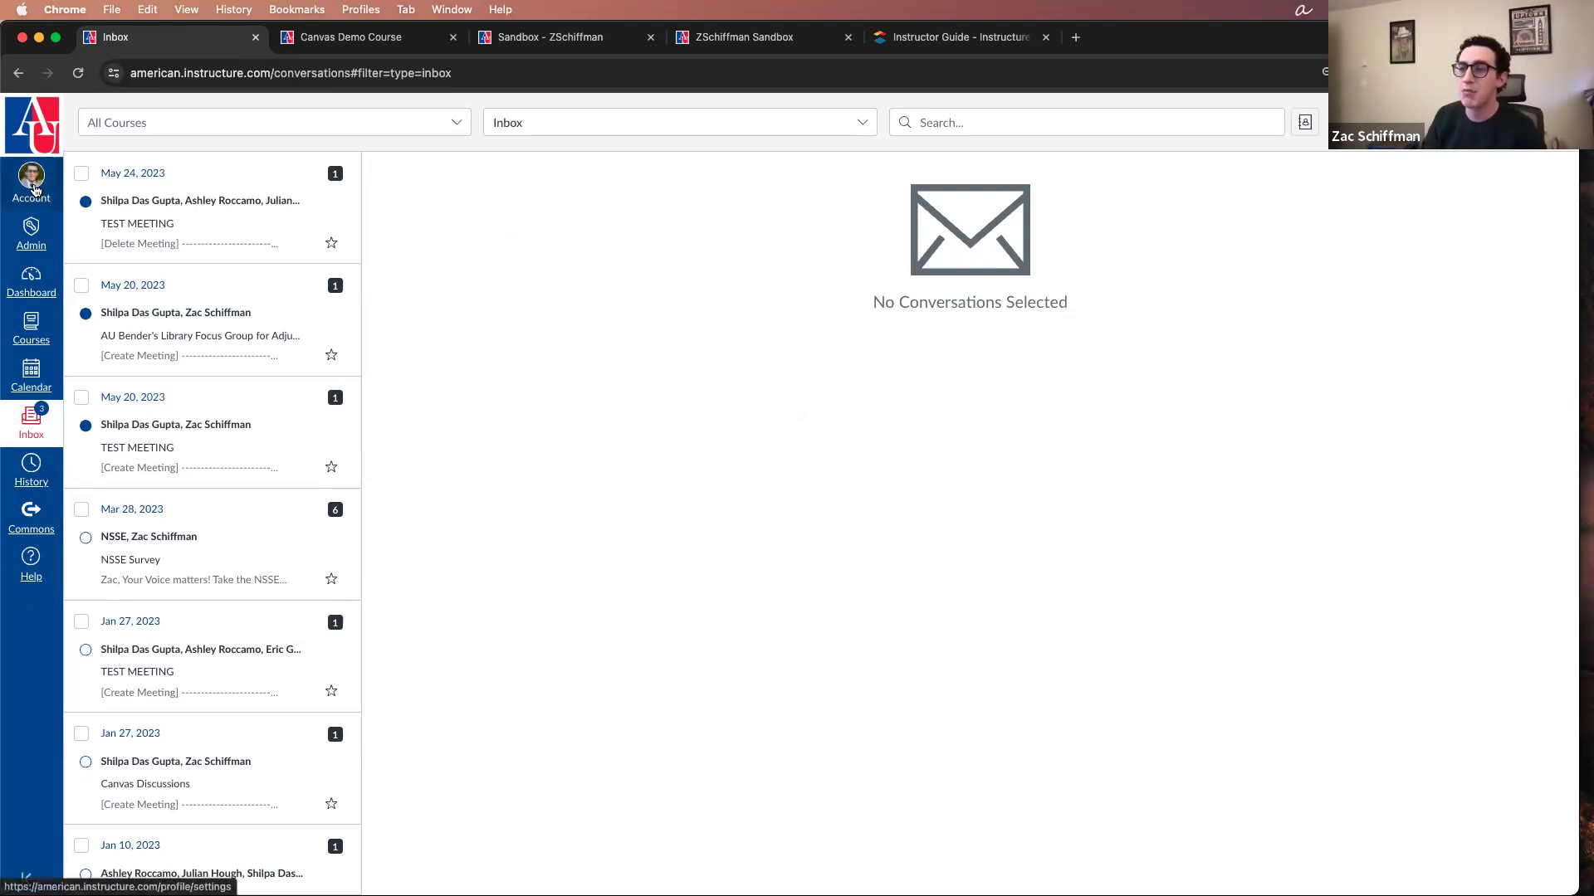
# Step: Open the account's Notification Settings and review the course activity, discussion, conversation and scheduling notifications
pyautogui.click(31, 289)
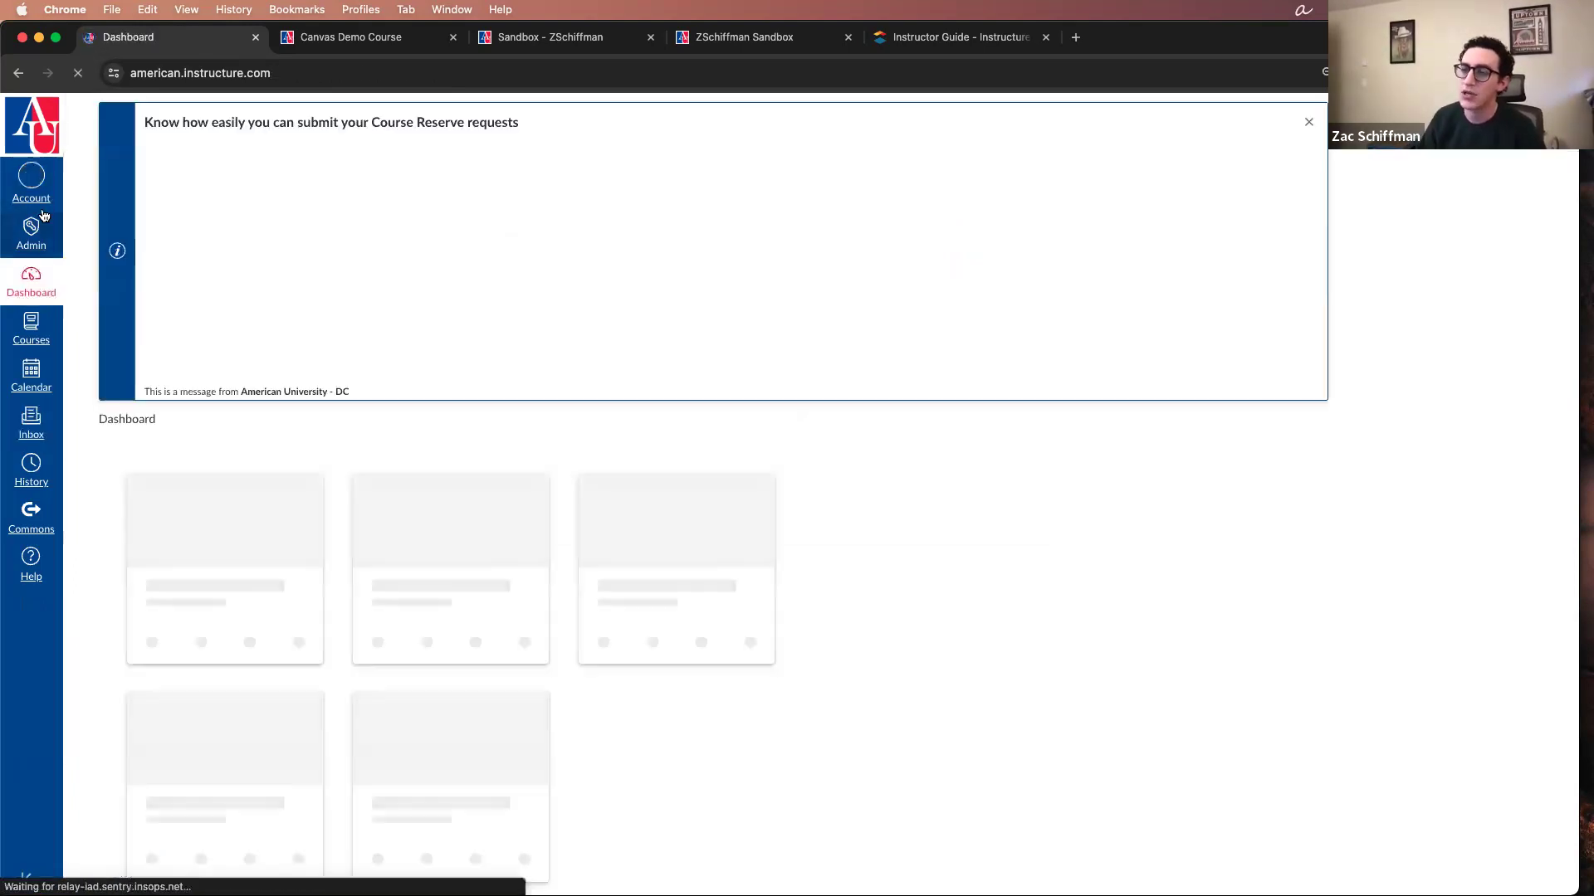
pyautogui.click(43, 200)
pyautogui.click(133, 269)
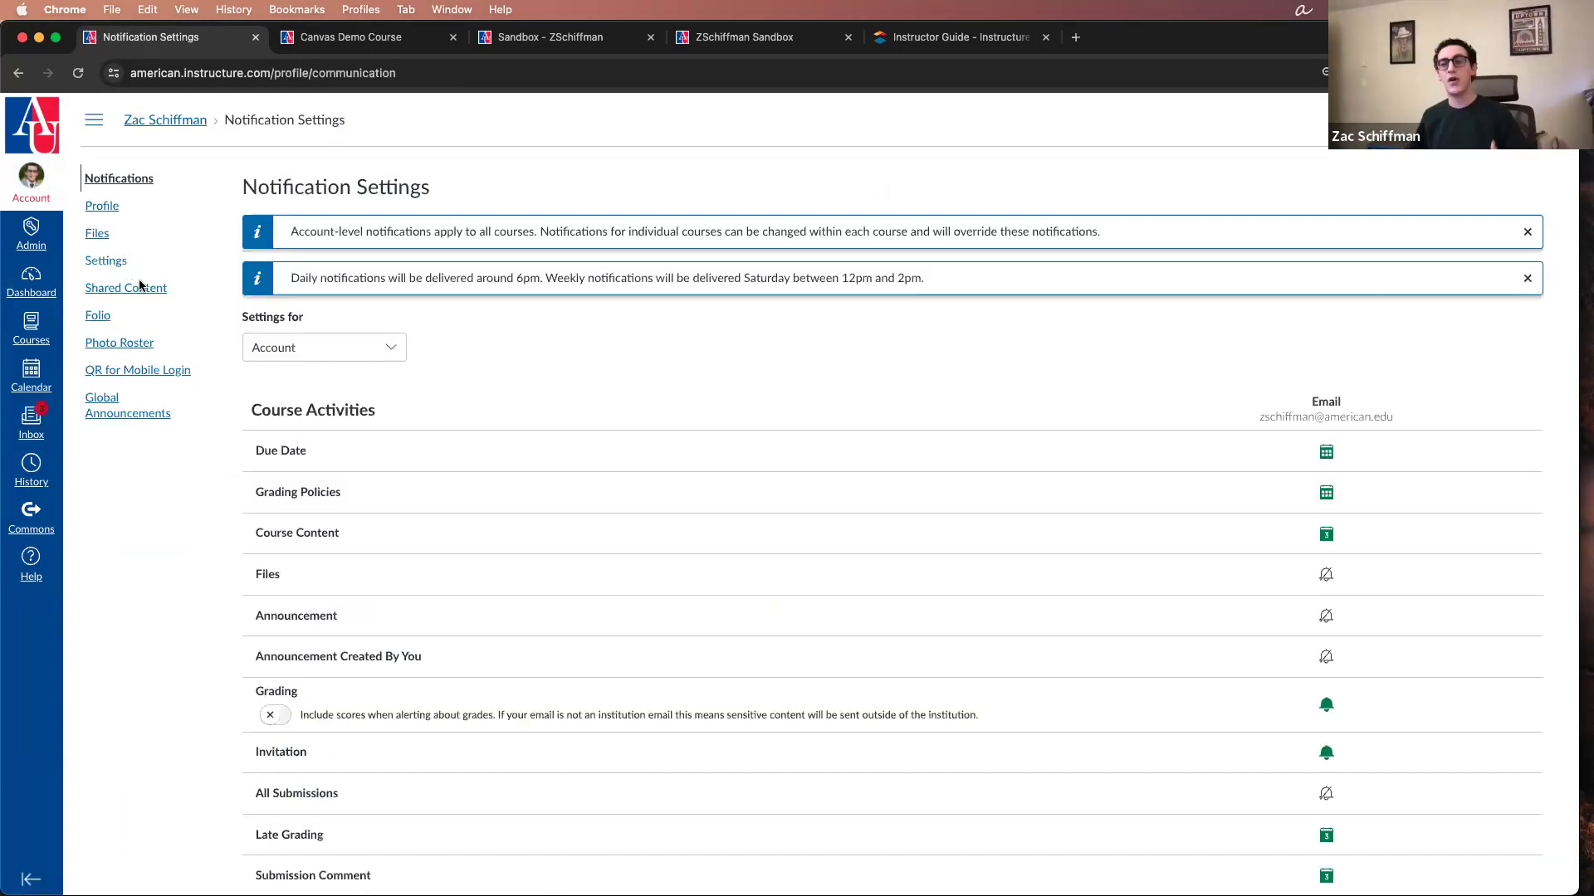
pyautogui.scroll(-13, 897, 451)
pyautogui.scroll(6, 771, 523)
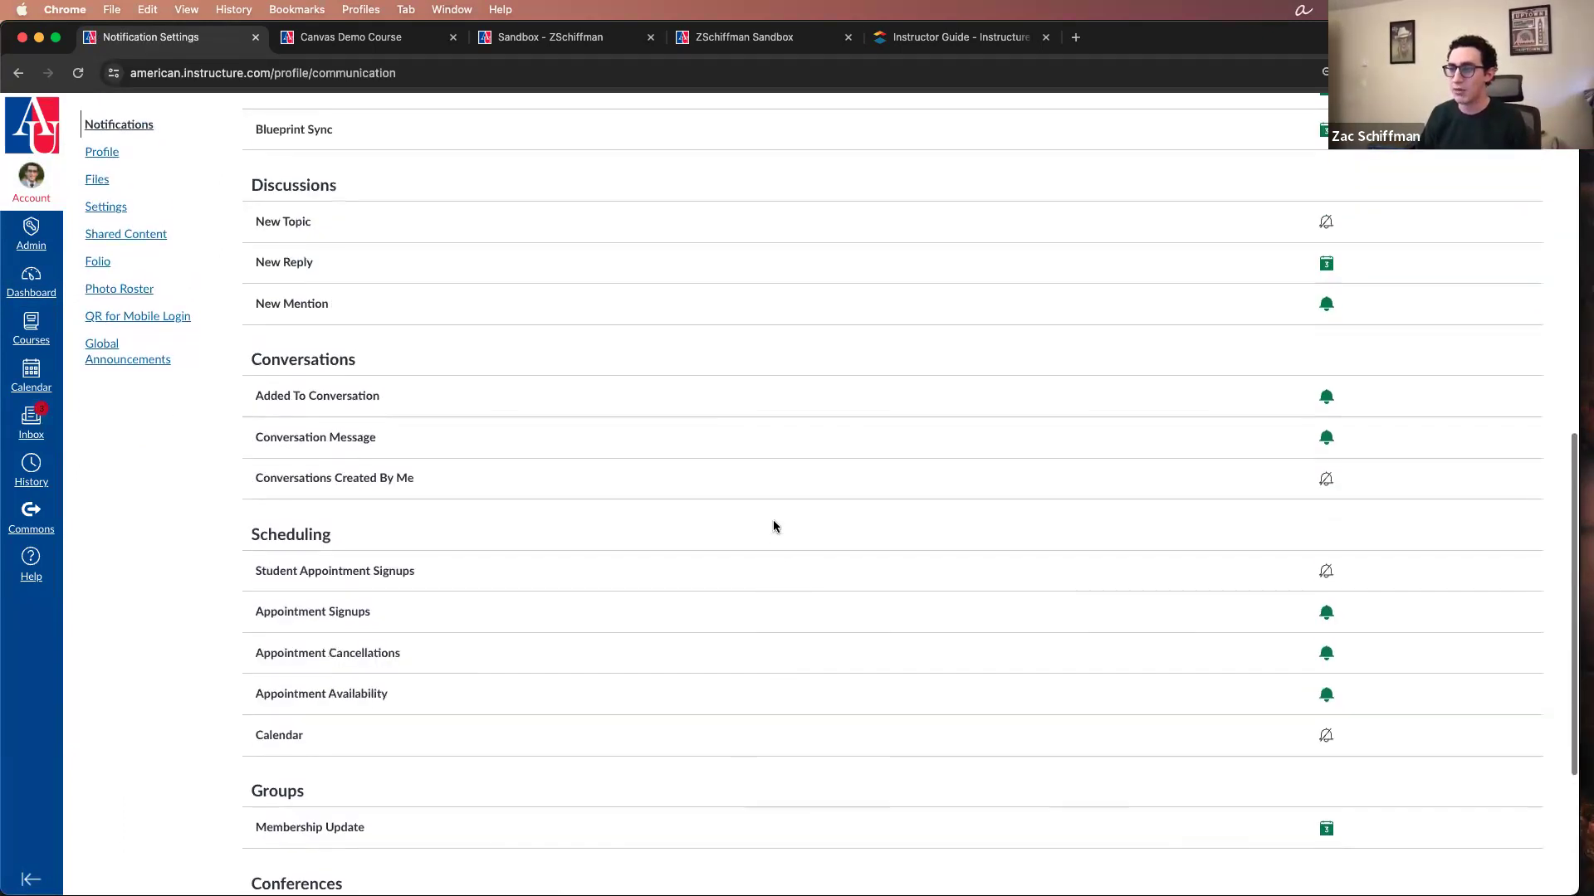
pyautogui.scroll(8, 773, 526)
pyautogui.scroll(-3, 772, 529)
pyautogui.scroll(-2, 772, 529)
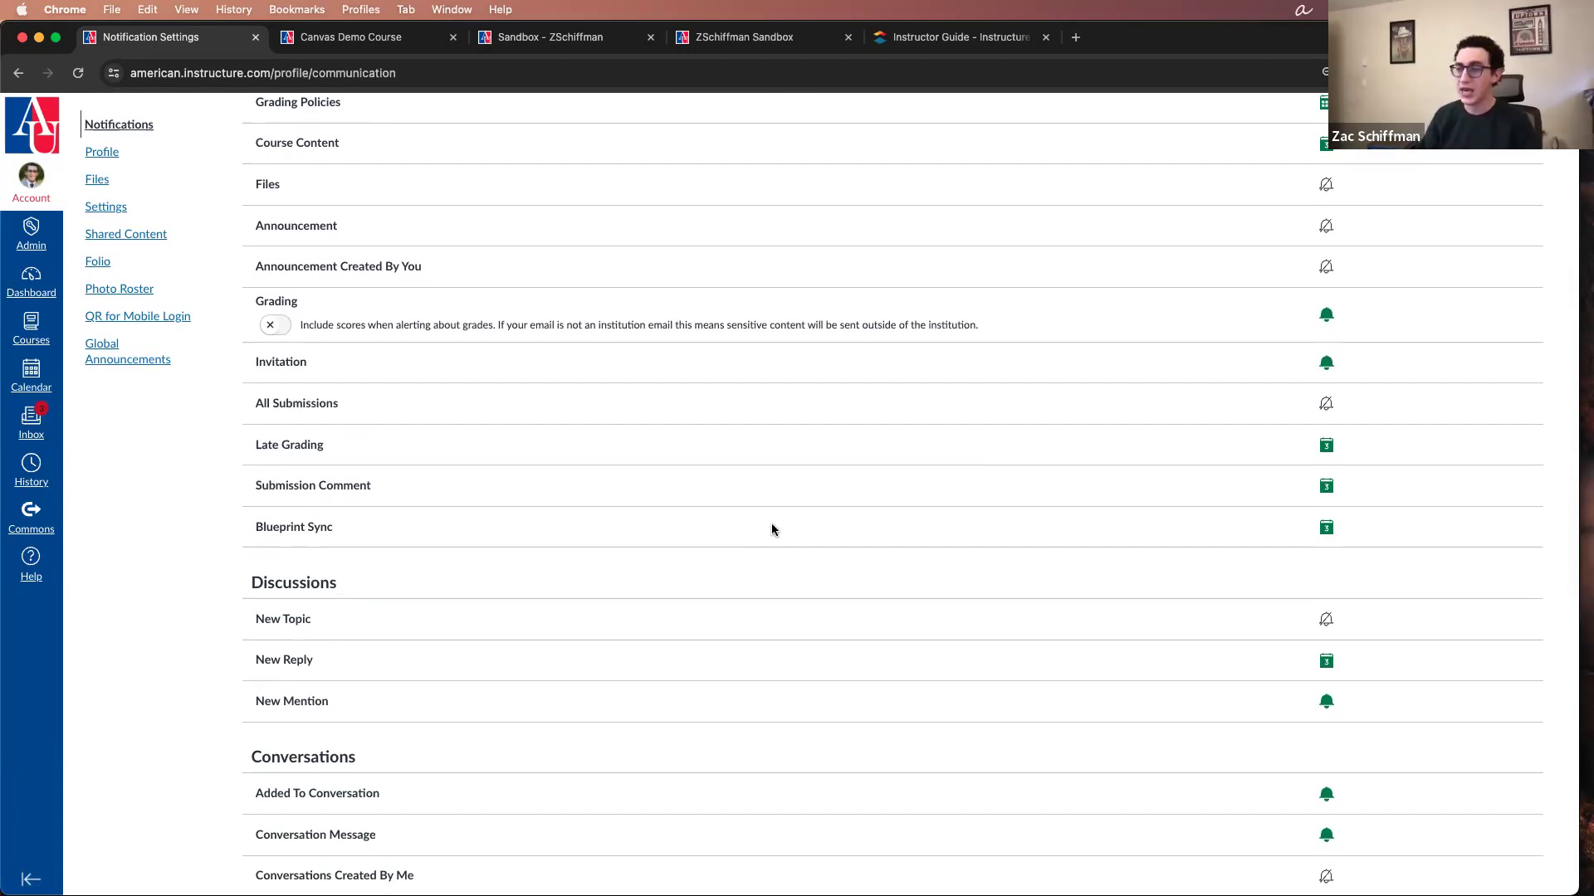
pyautogui.scroll(6, 745, 539)
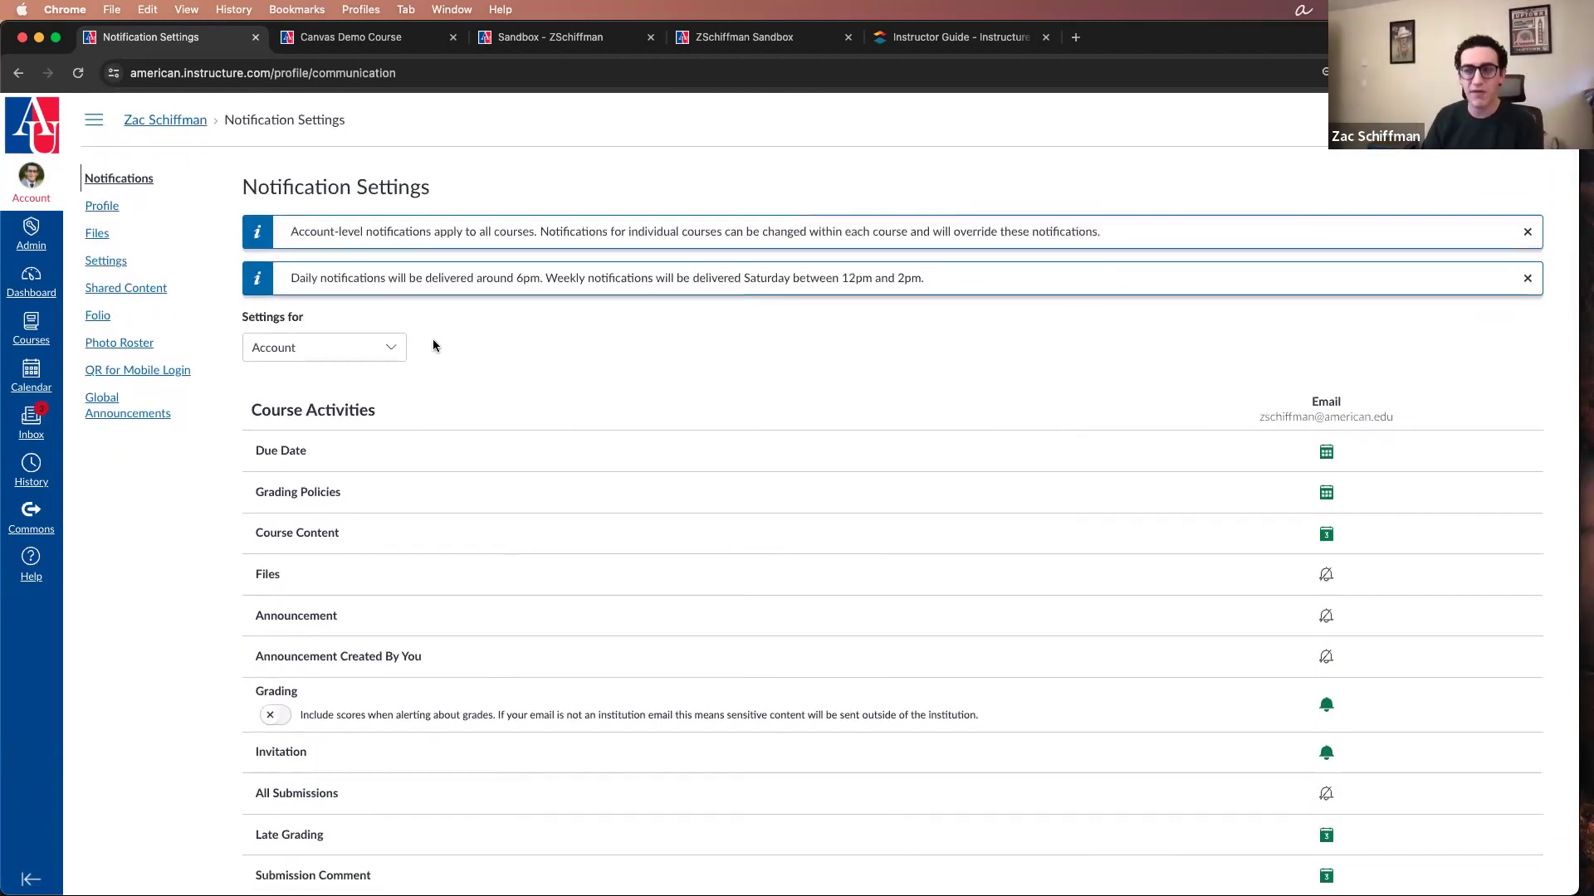
# Step: Open Canvas Demo Course from the Dashboard and review its home page and the full list of course navigation links
pyautogui.click(38, 280)
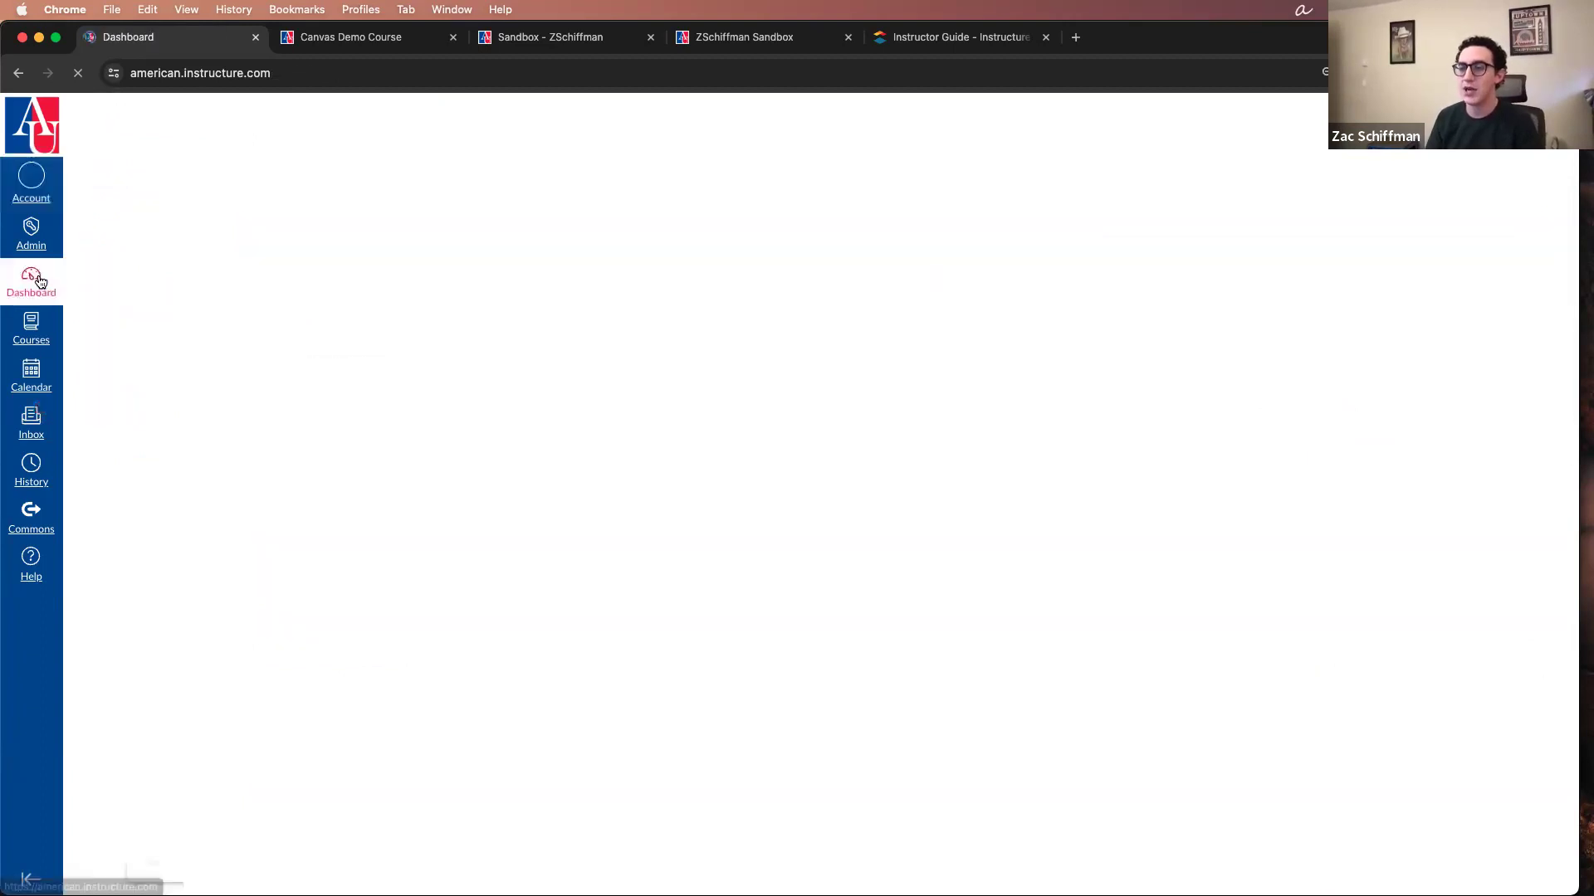
pyautogui.scroll(-1, 43, 365)
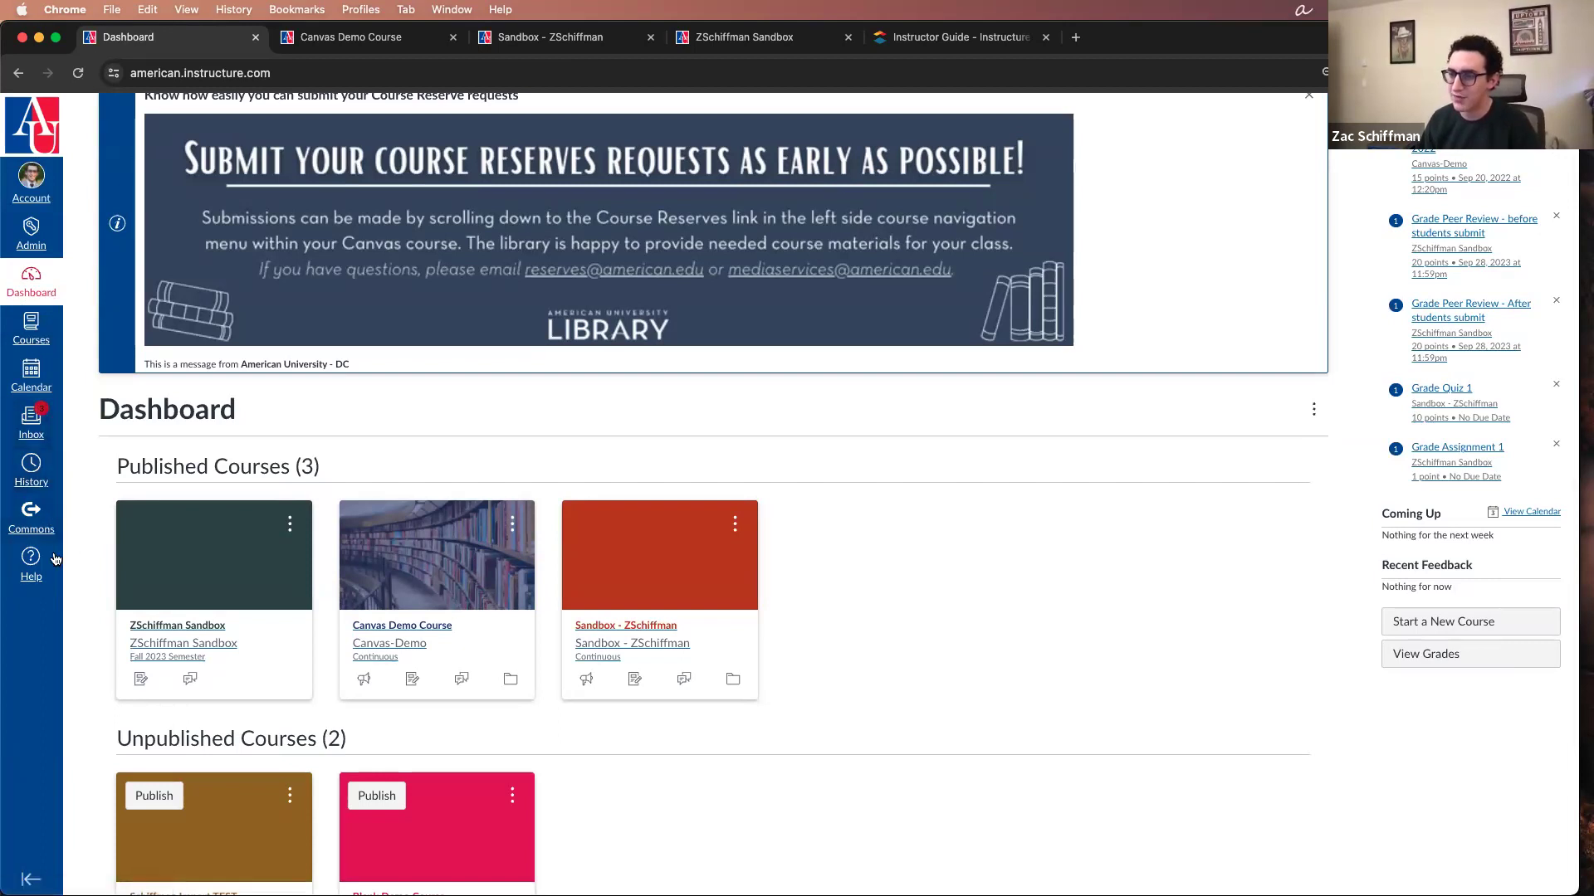
pyautogui.scroll(1, 336, 427)
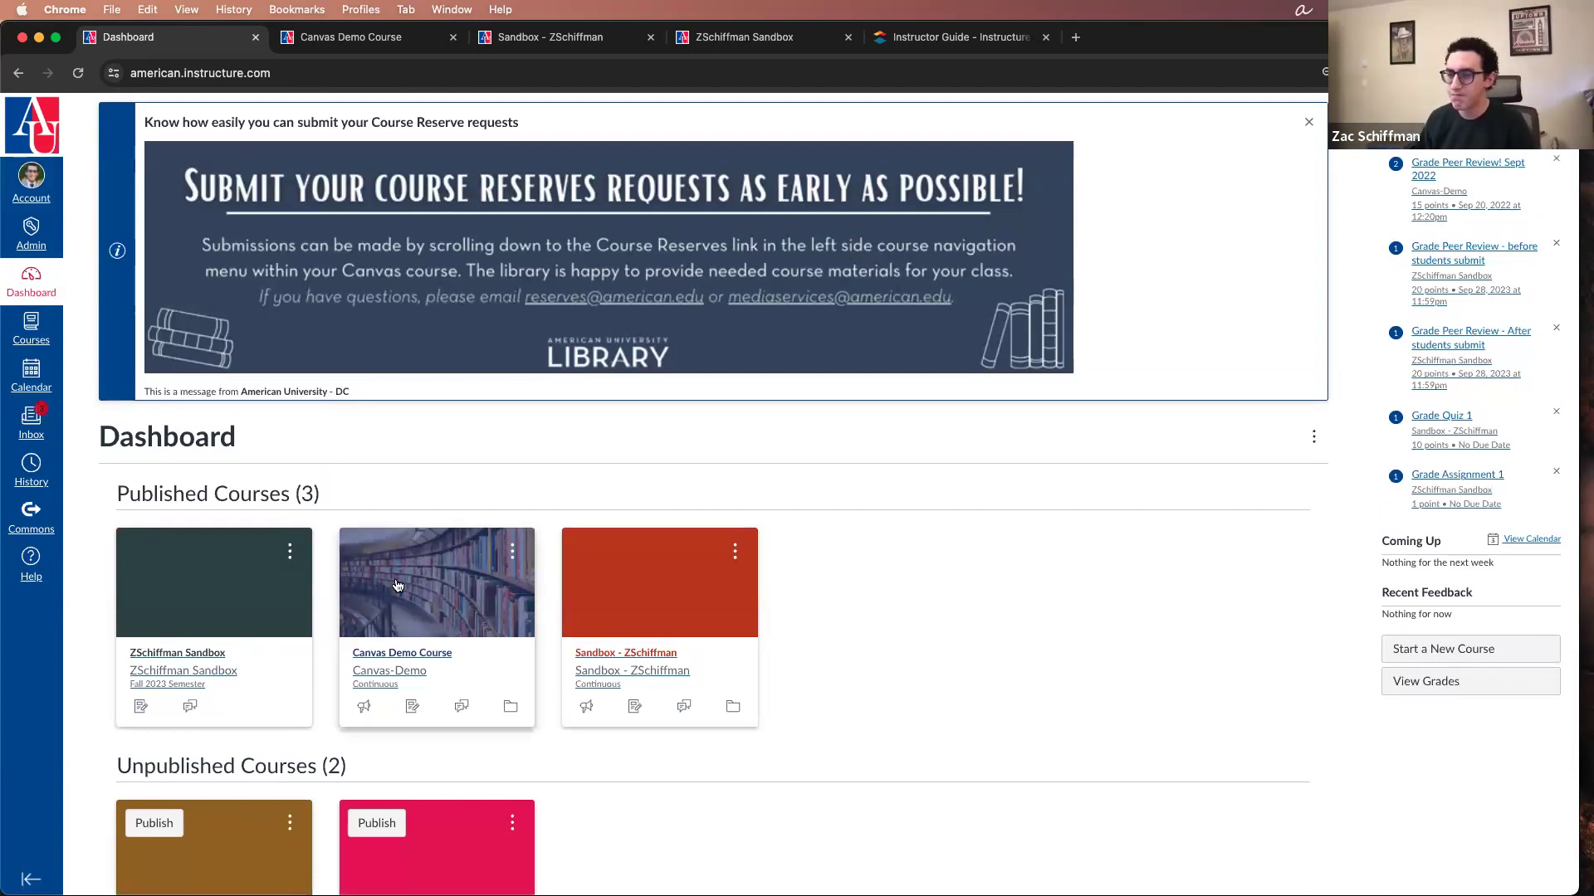
pyautogui.click(392, 636)
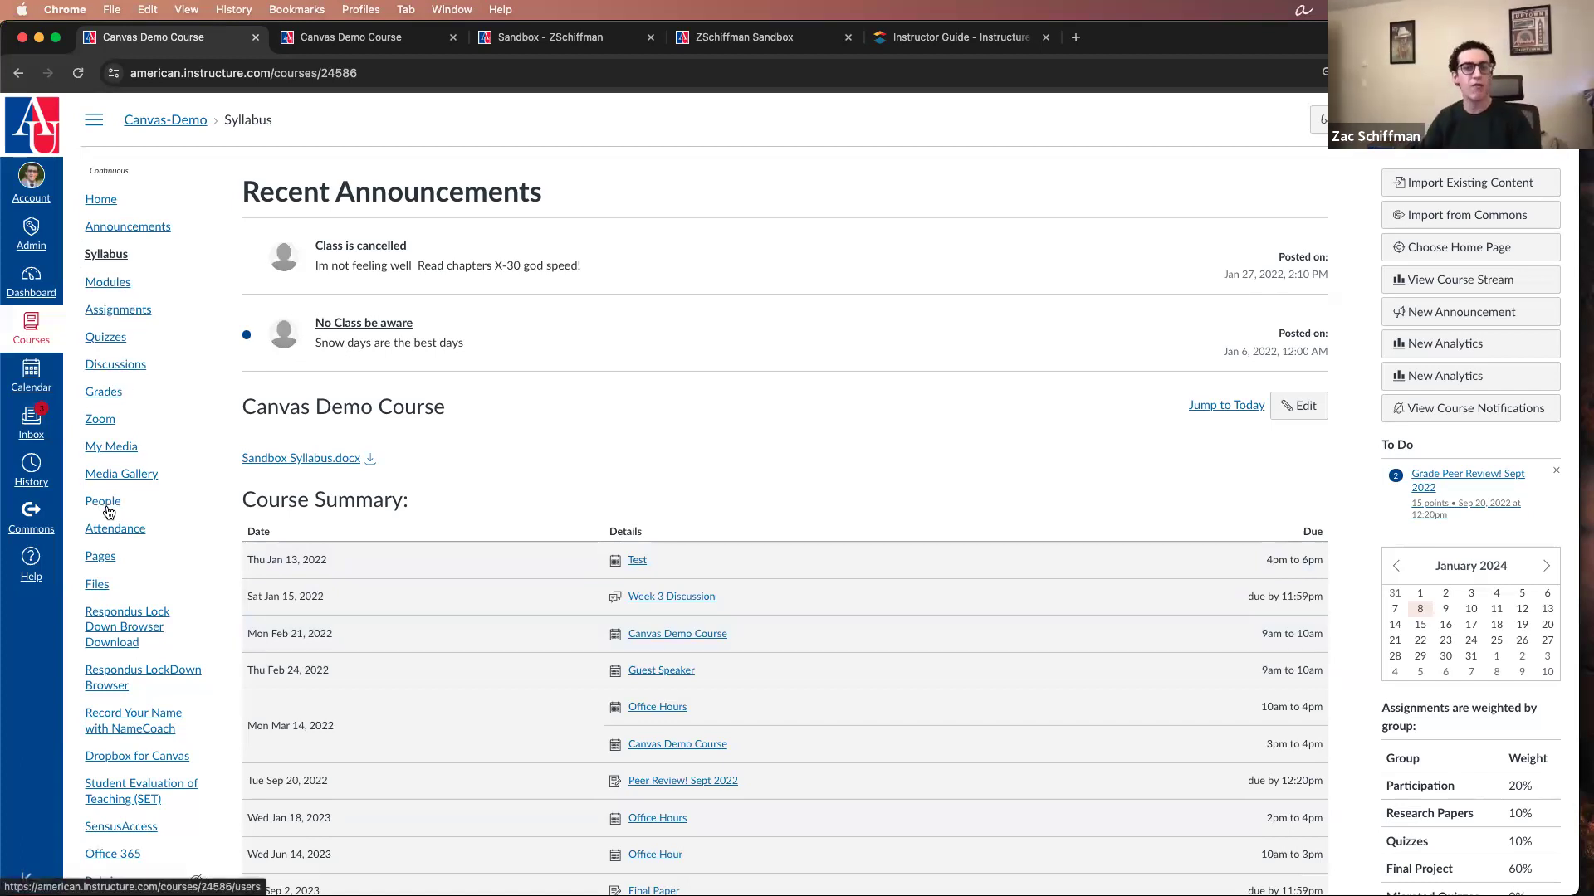
pyautogui.scroll(-1, 110, 513)
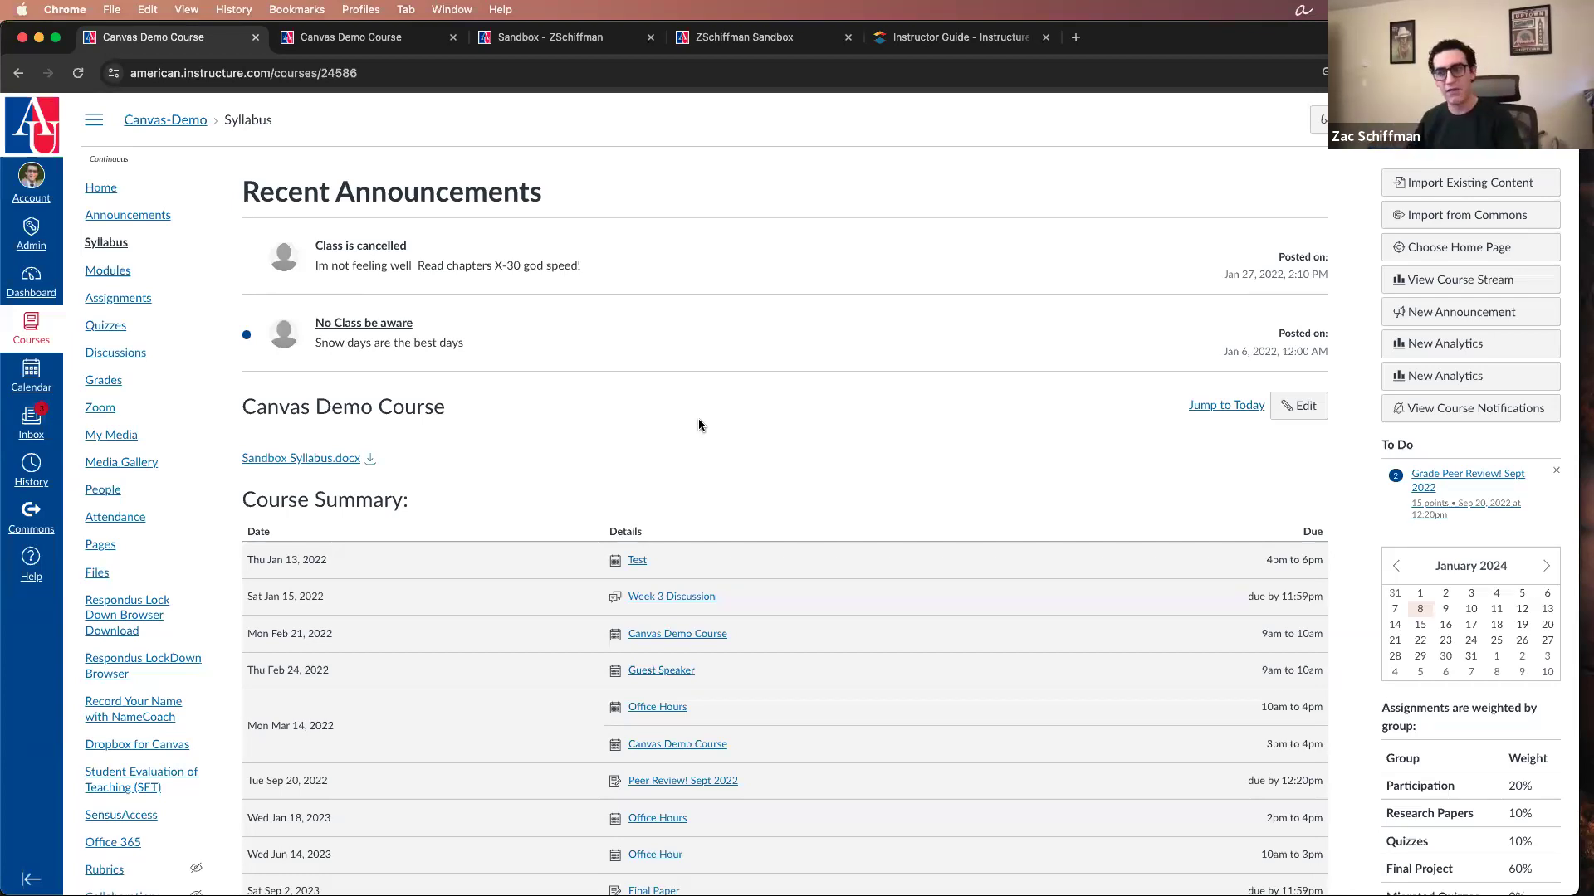
pyautogui.scroll(-3, 142, 632)
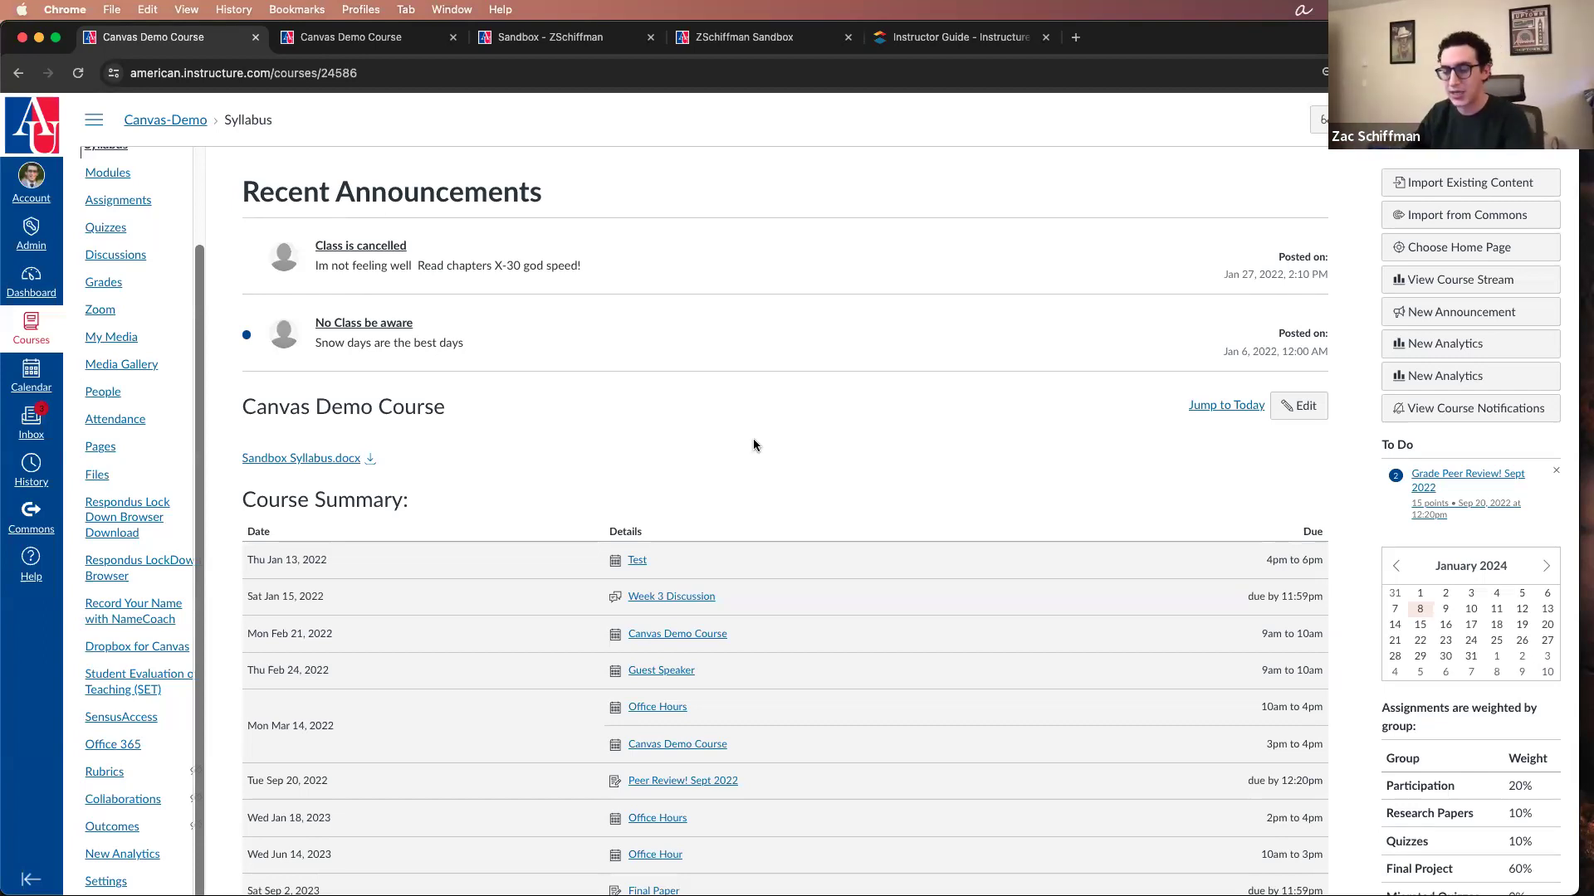
pyautogui.scroll(1, 581, 472)
pyautogui.scroll(5, 191, 508)
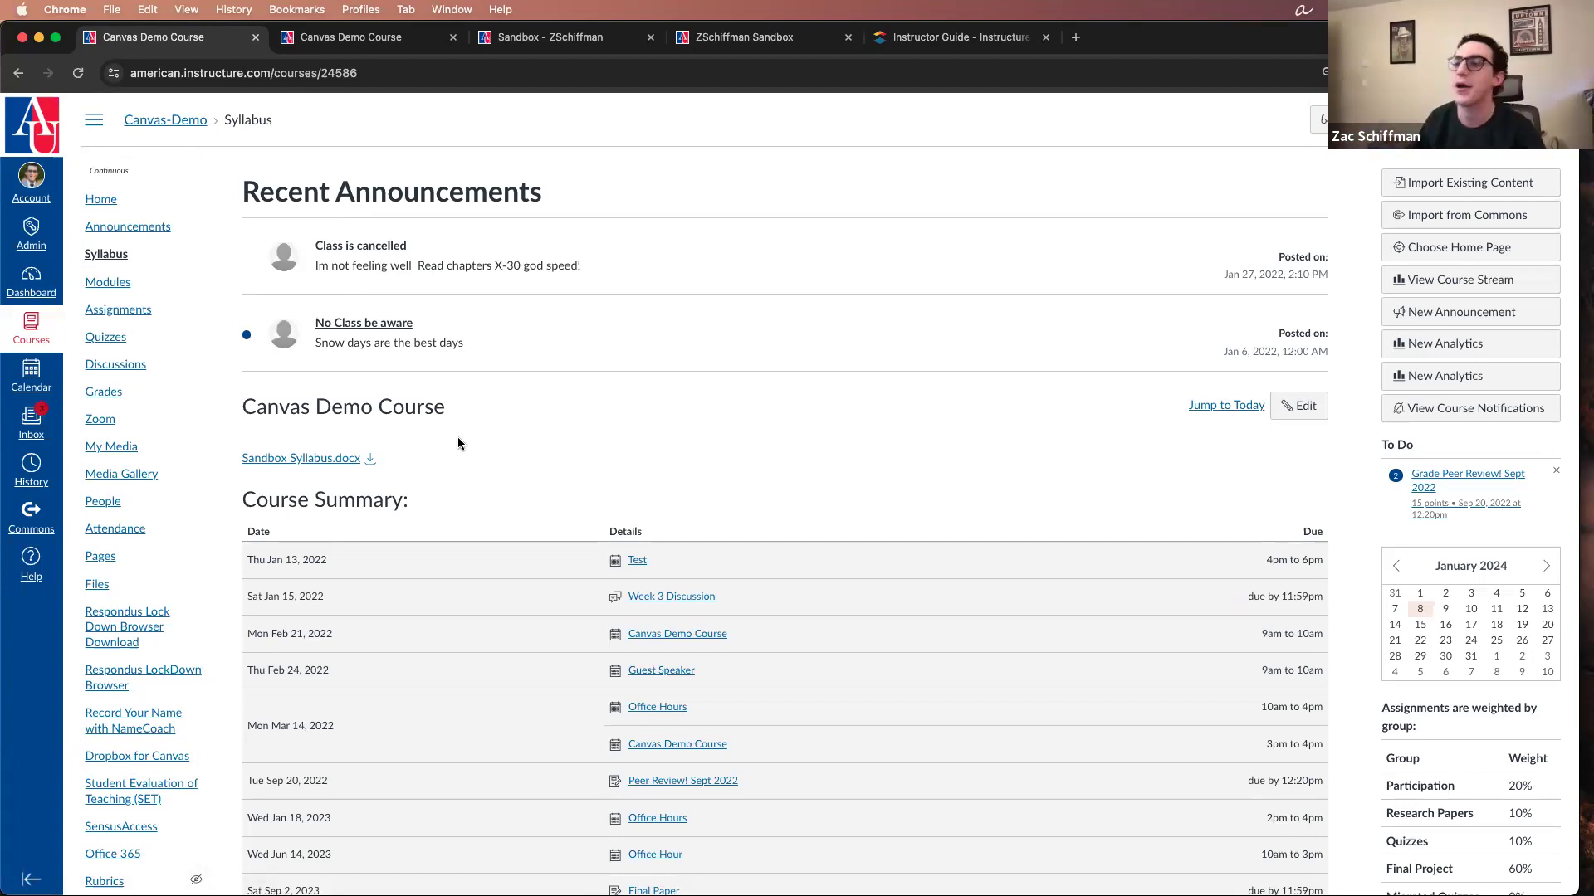
# Step: Open the course's Grades and toggle the course navigation menu on and off, leaving it hidden to widen the gradebook
pyautogui.click(132, 400)
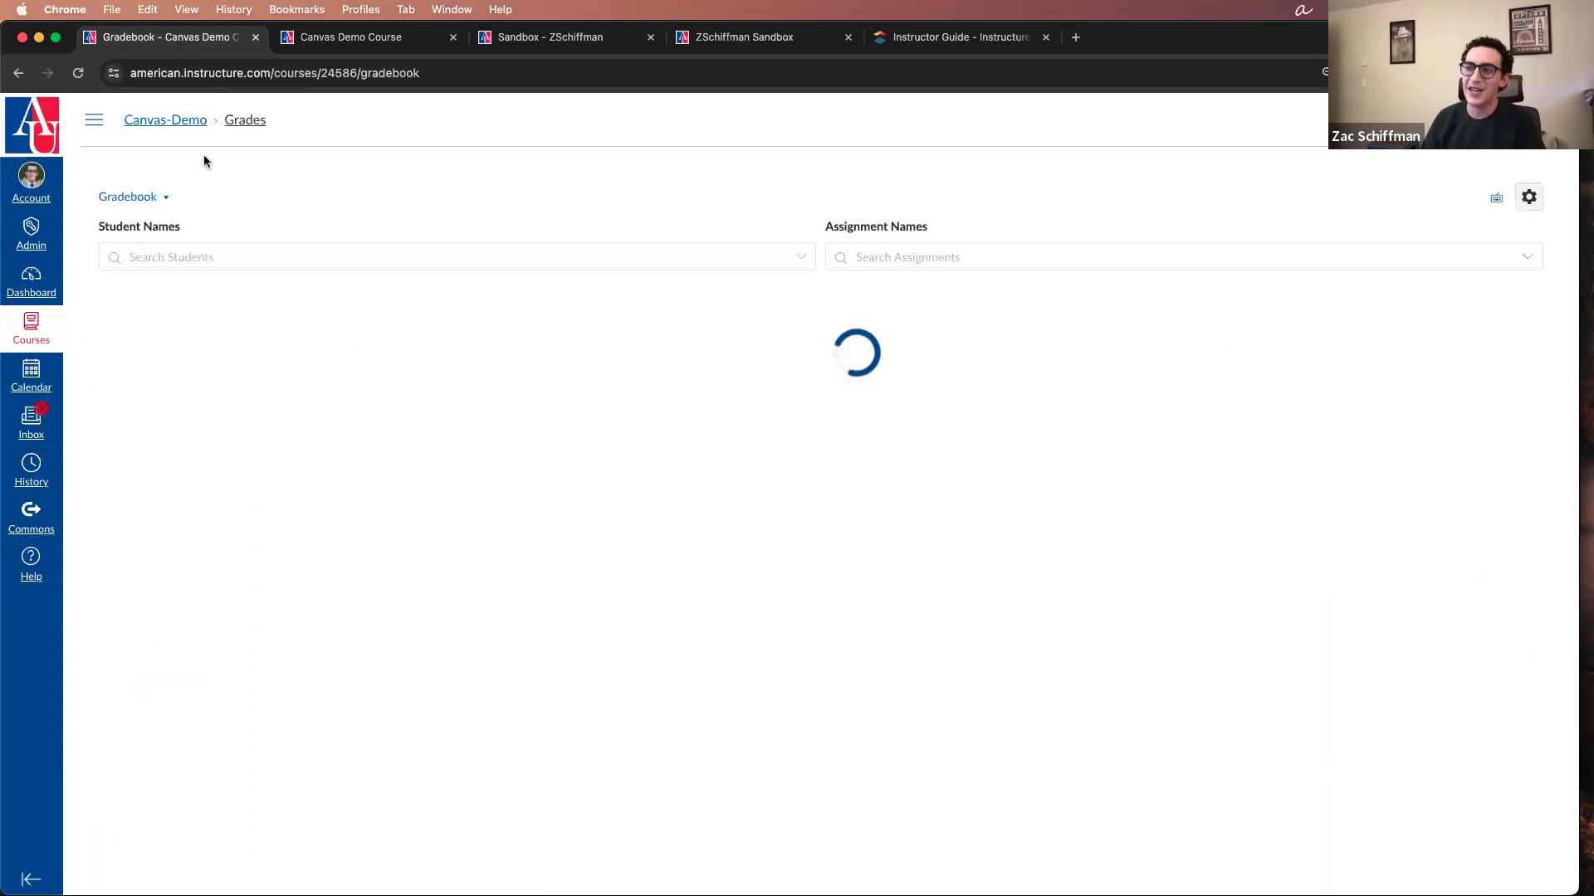
pyautogui.click(93, 122)
pyautogui.click(94, 123)
pyautogui.click(95, 123)
pyautogui.click(94, 123)
pyautogui.click(95, 123)
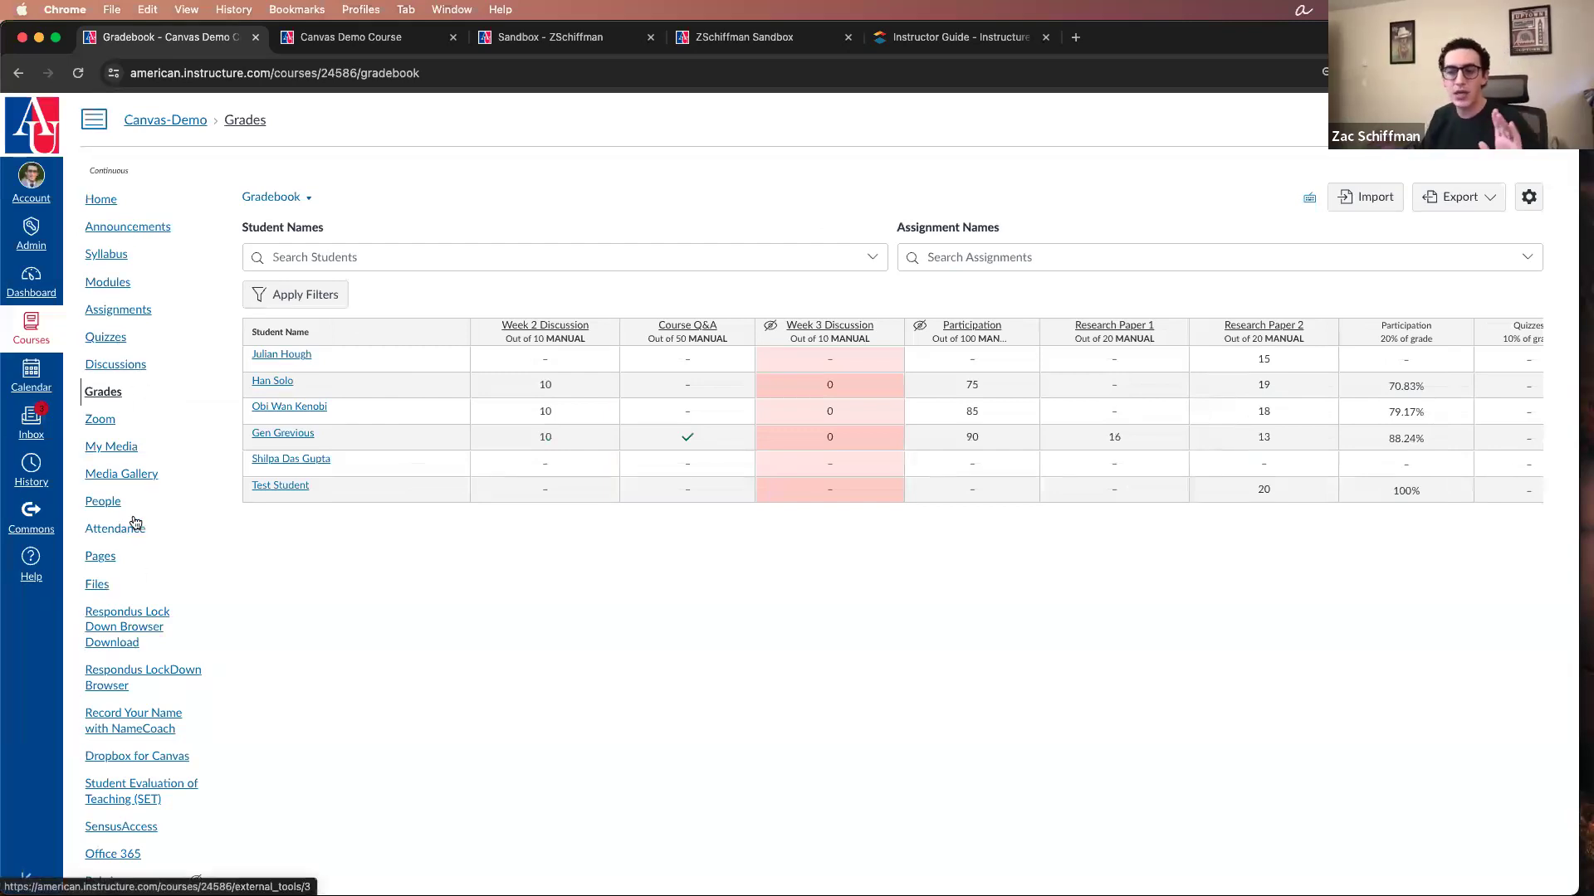
pyautogui.click(95, 122)
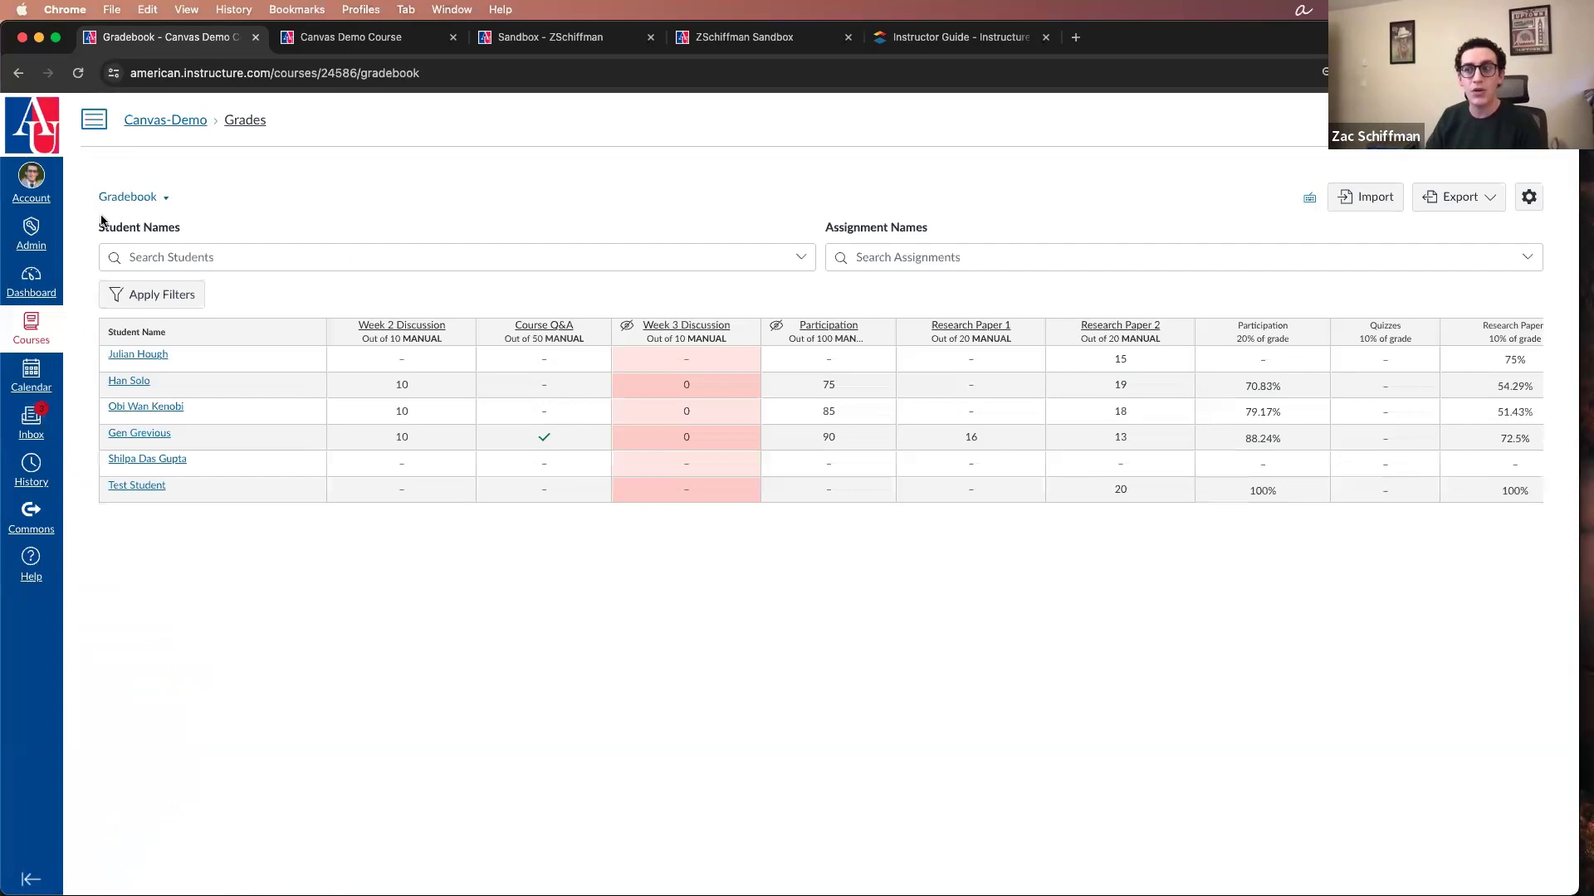
pyautogui.click(99, 127)
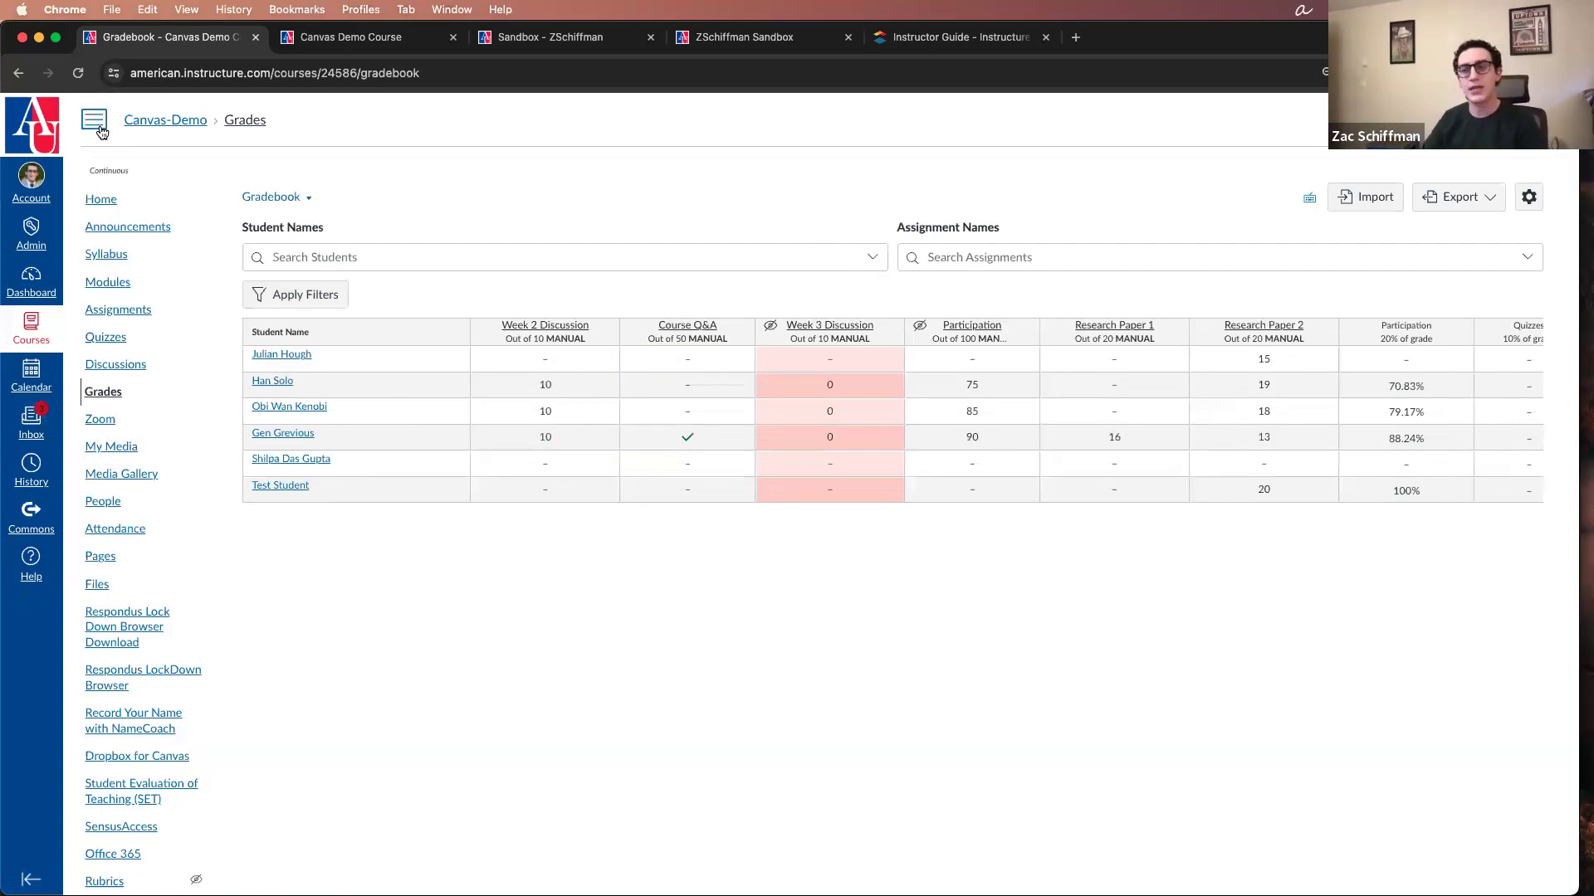
pyautogui.click(99, 127)
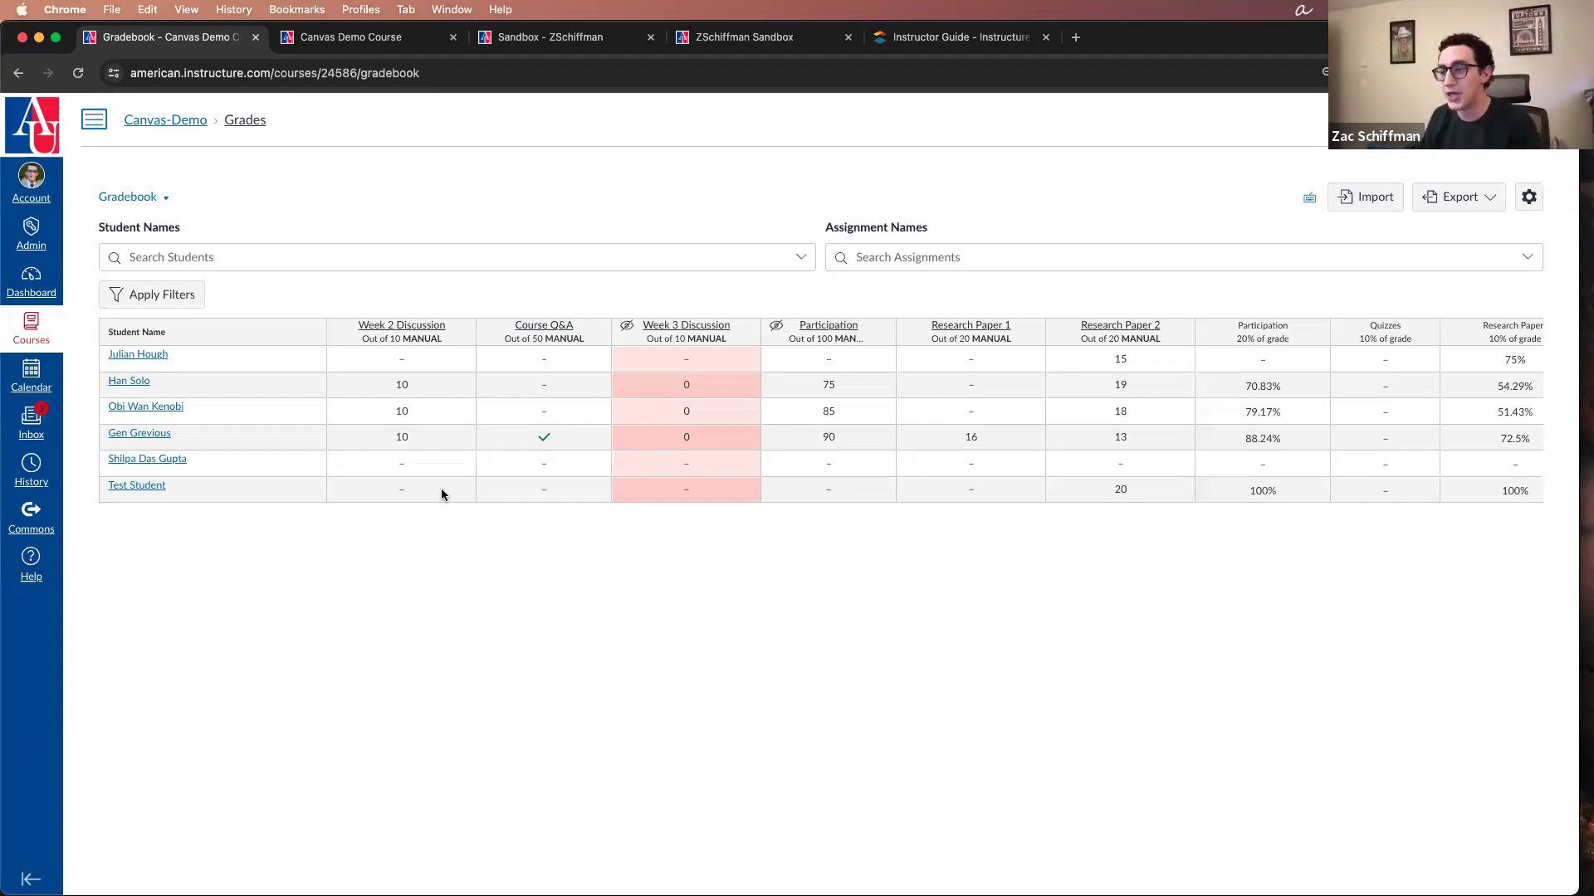
# Step: Enter a grade of 10 for Week 2 Discussion for the student listed just above Test Student
pyautogui.click(405, 462)
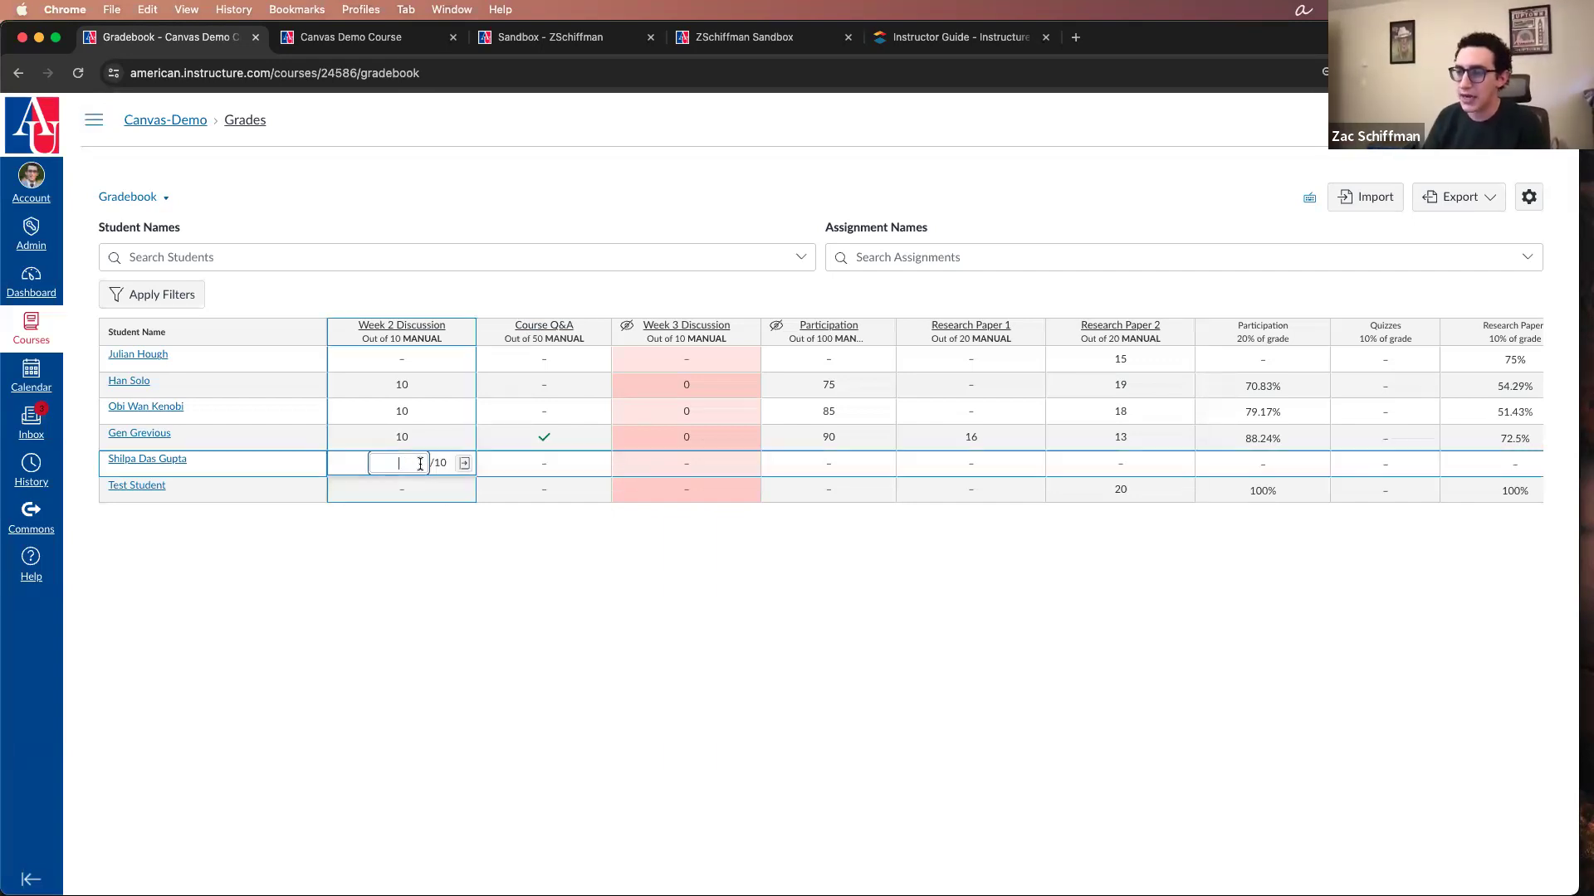
pyautogui.write('10')
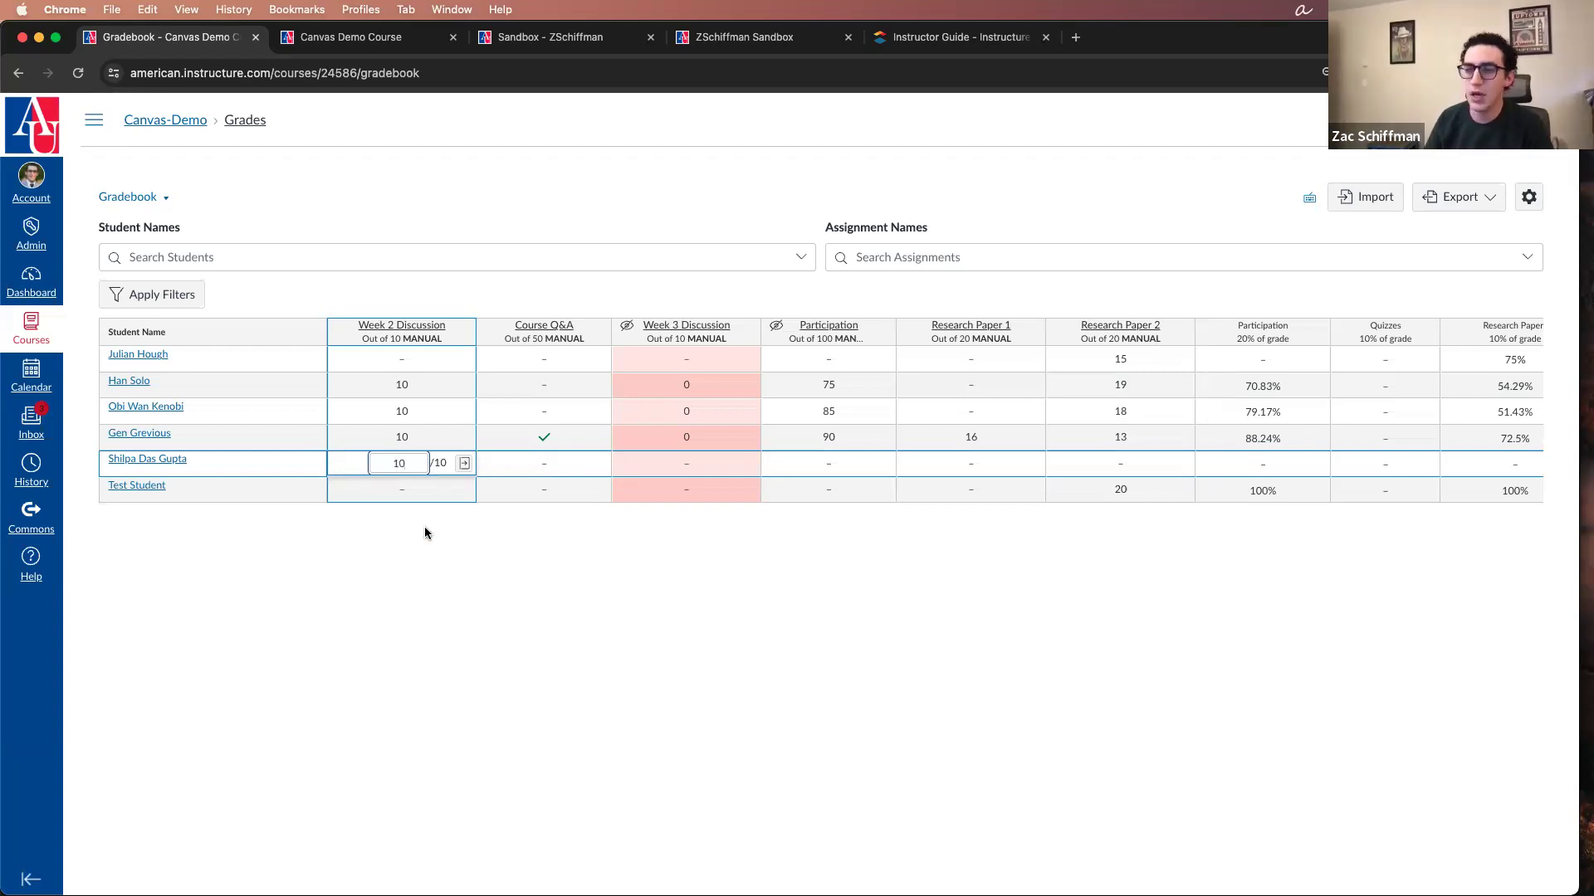
pyautogui.click(425, 528)
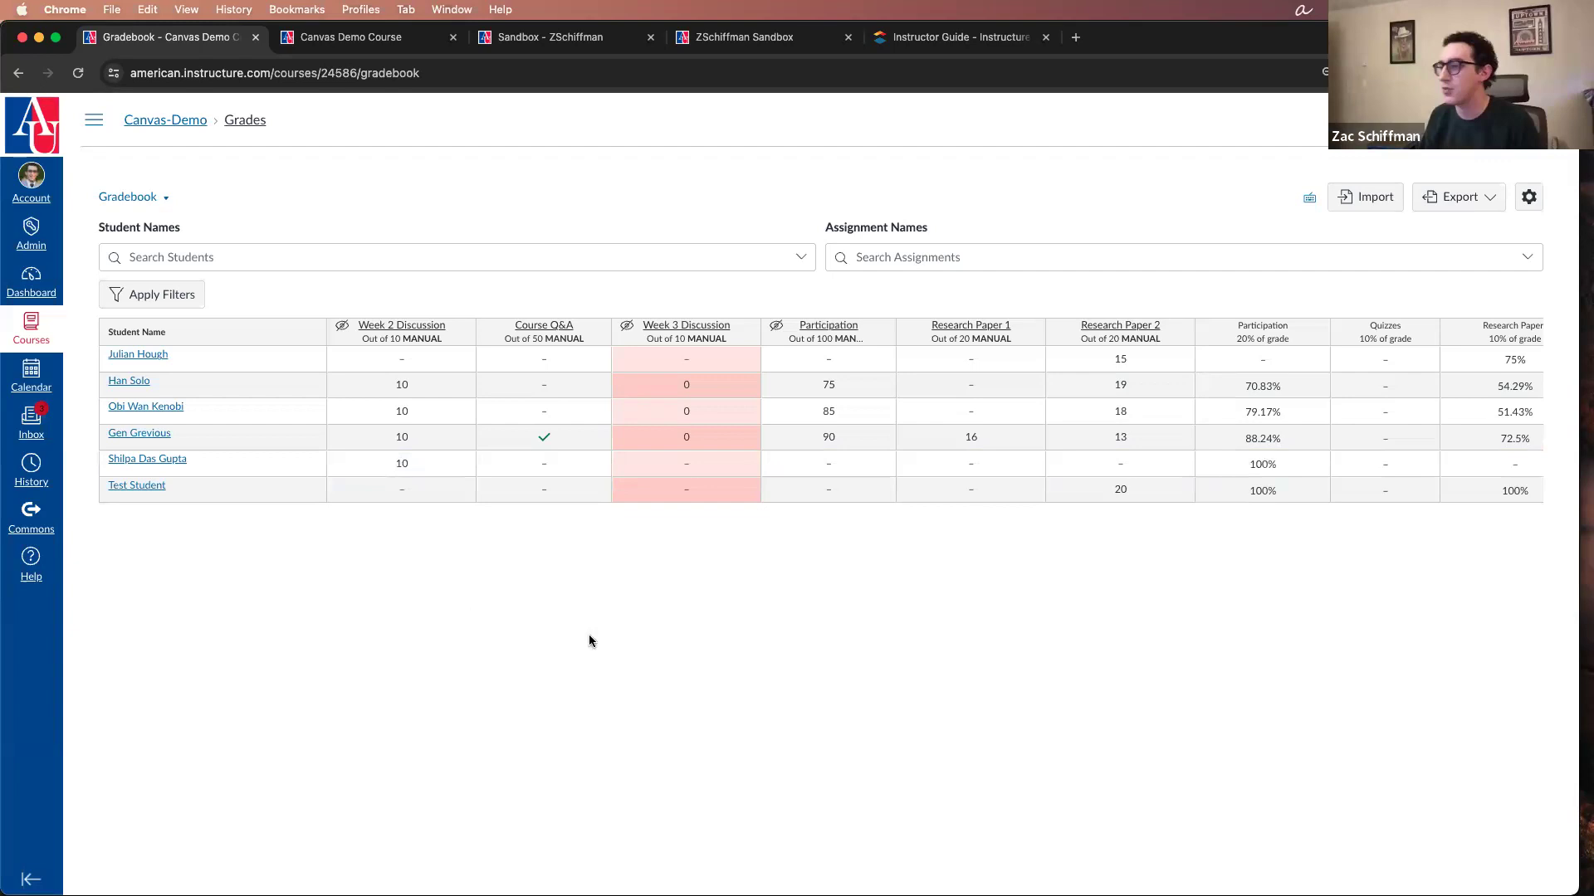
# Step: Mark Course Q&A for the student just above Test Student as complete, switch it to incomplete, and set it back to complete
pyautogui.click(546, 469)
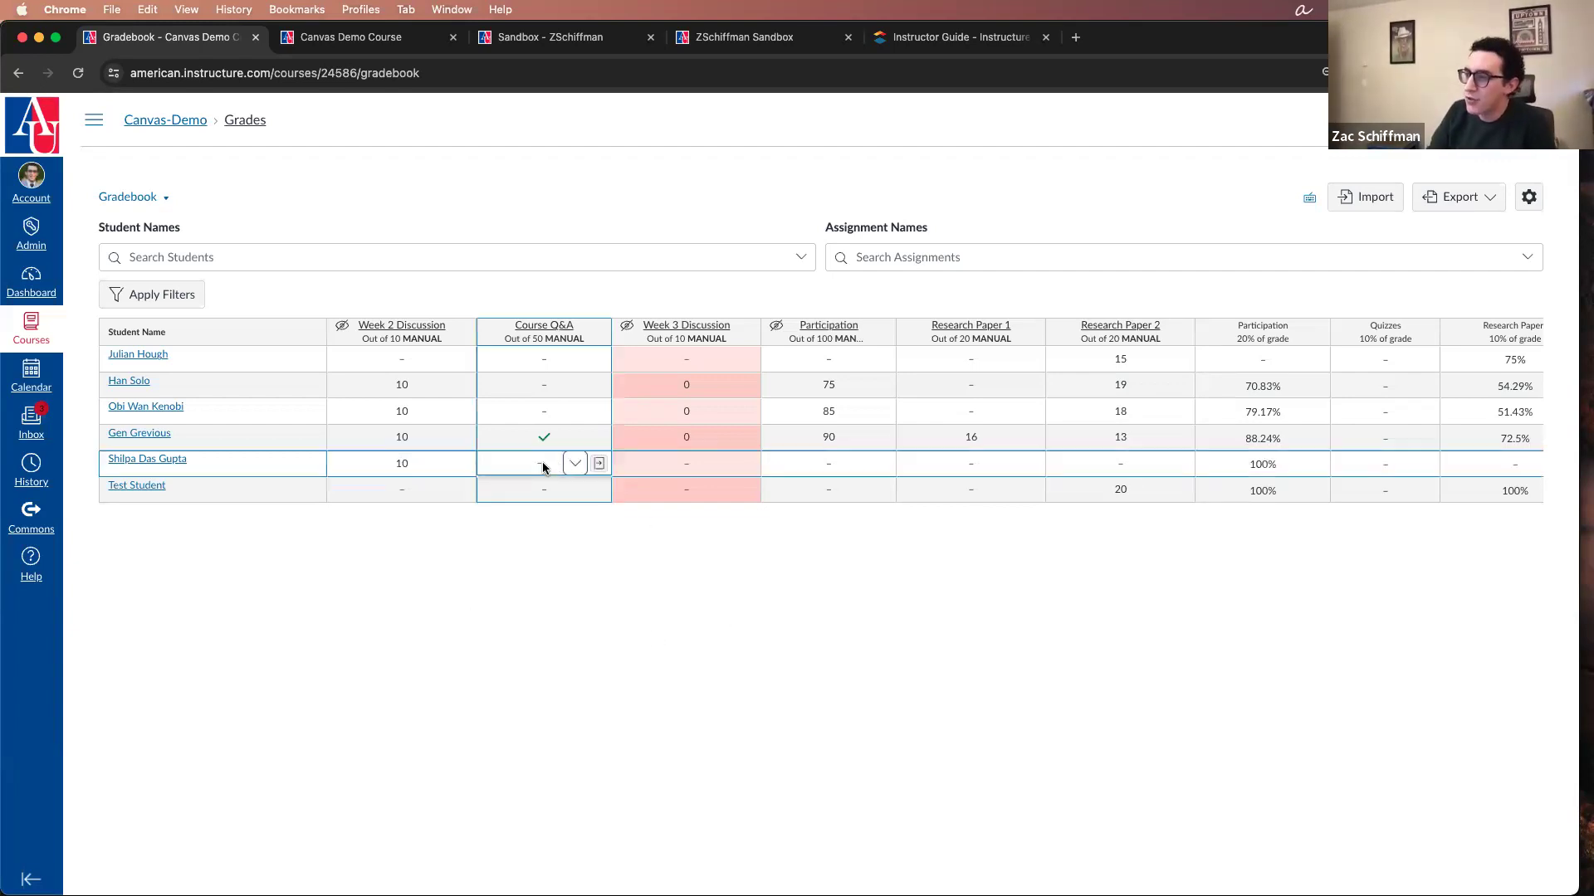
pyautogui.click(571, 464)
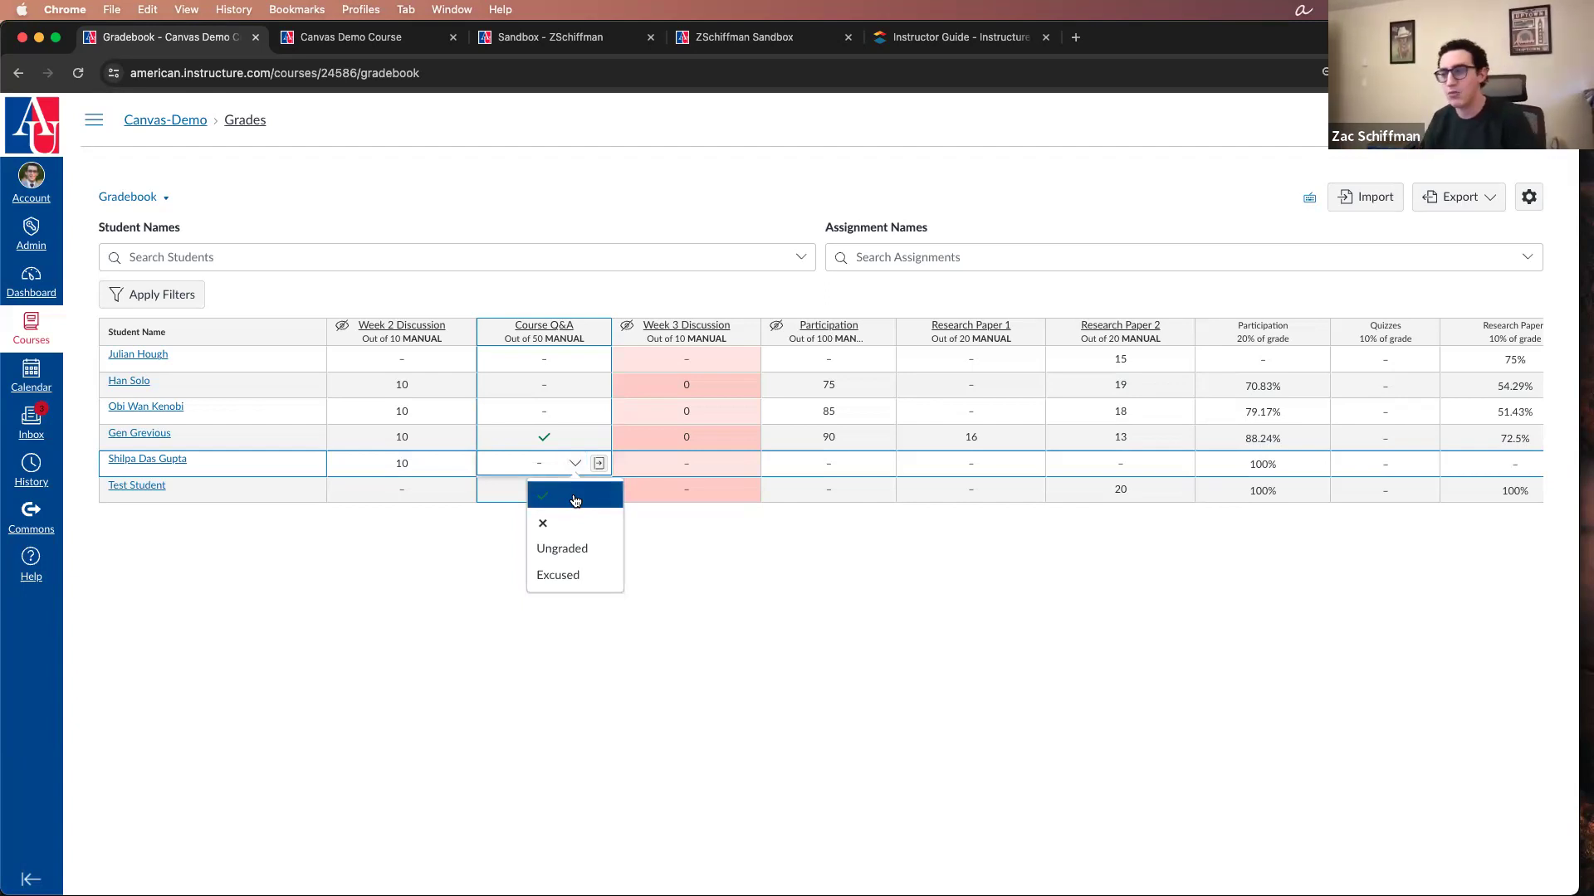
pyautogui.click(574, 498)
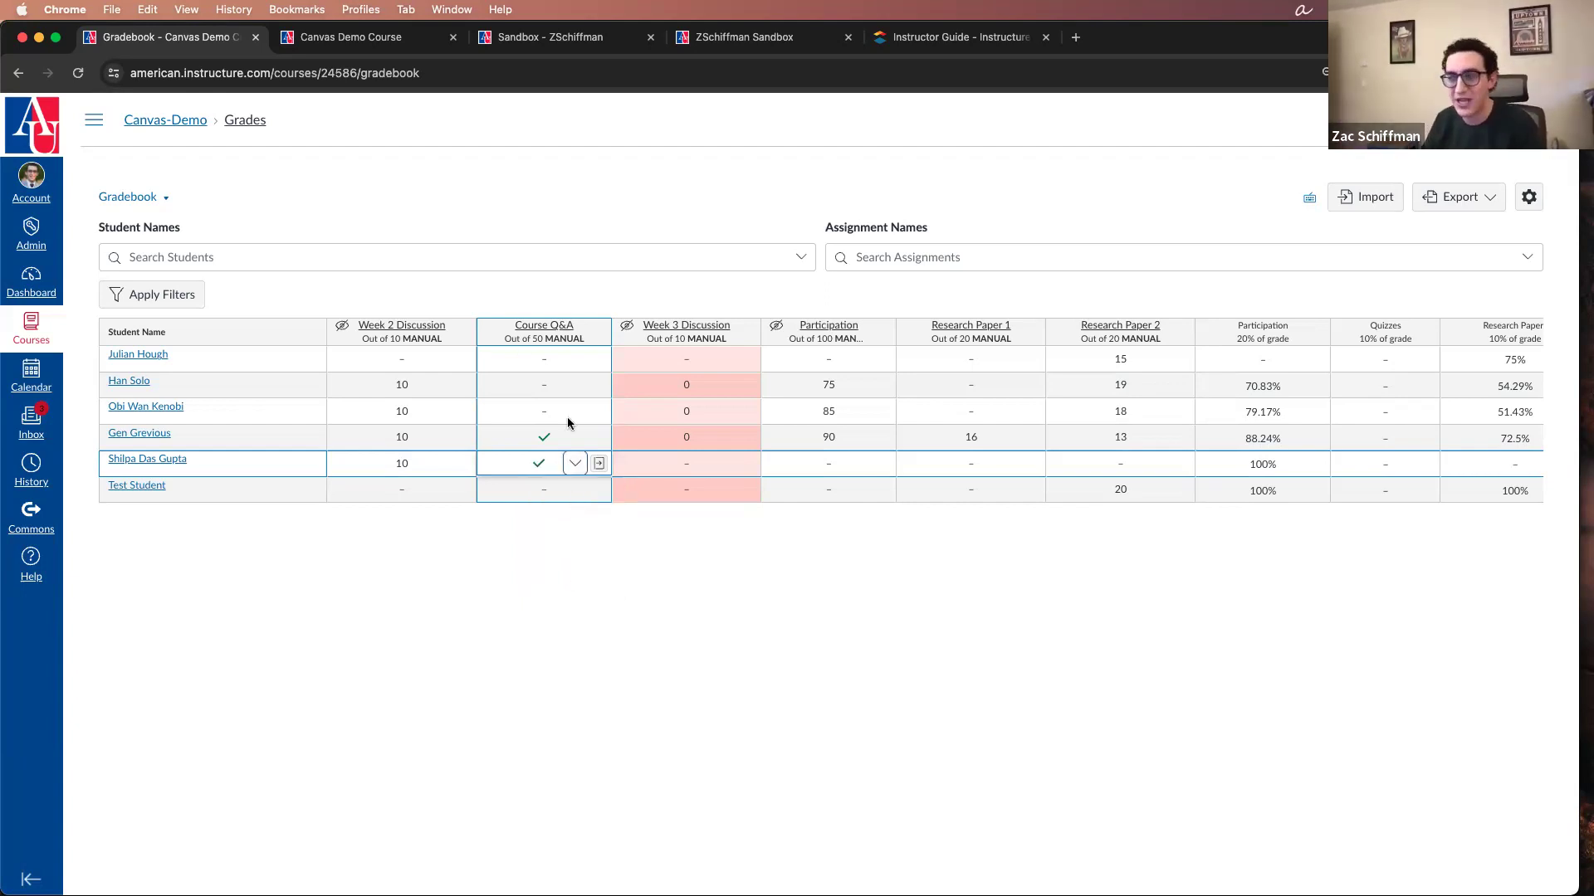
pyautogui.click(575, 463)
pyautogui.click(570, 520)
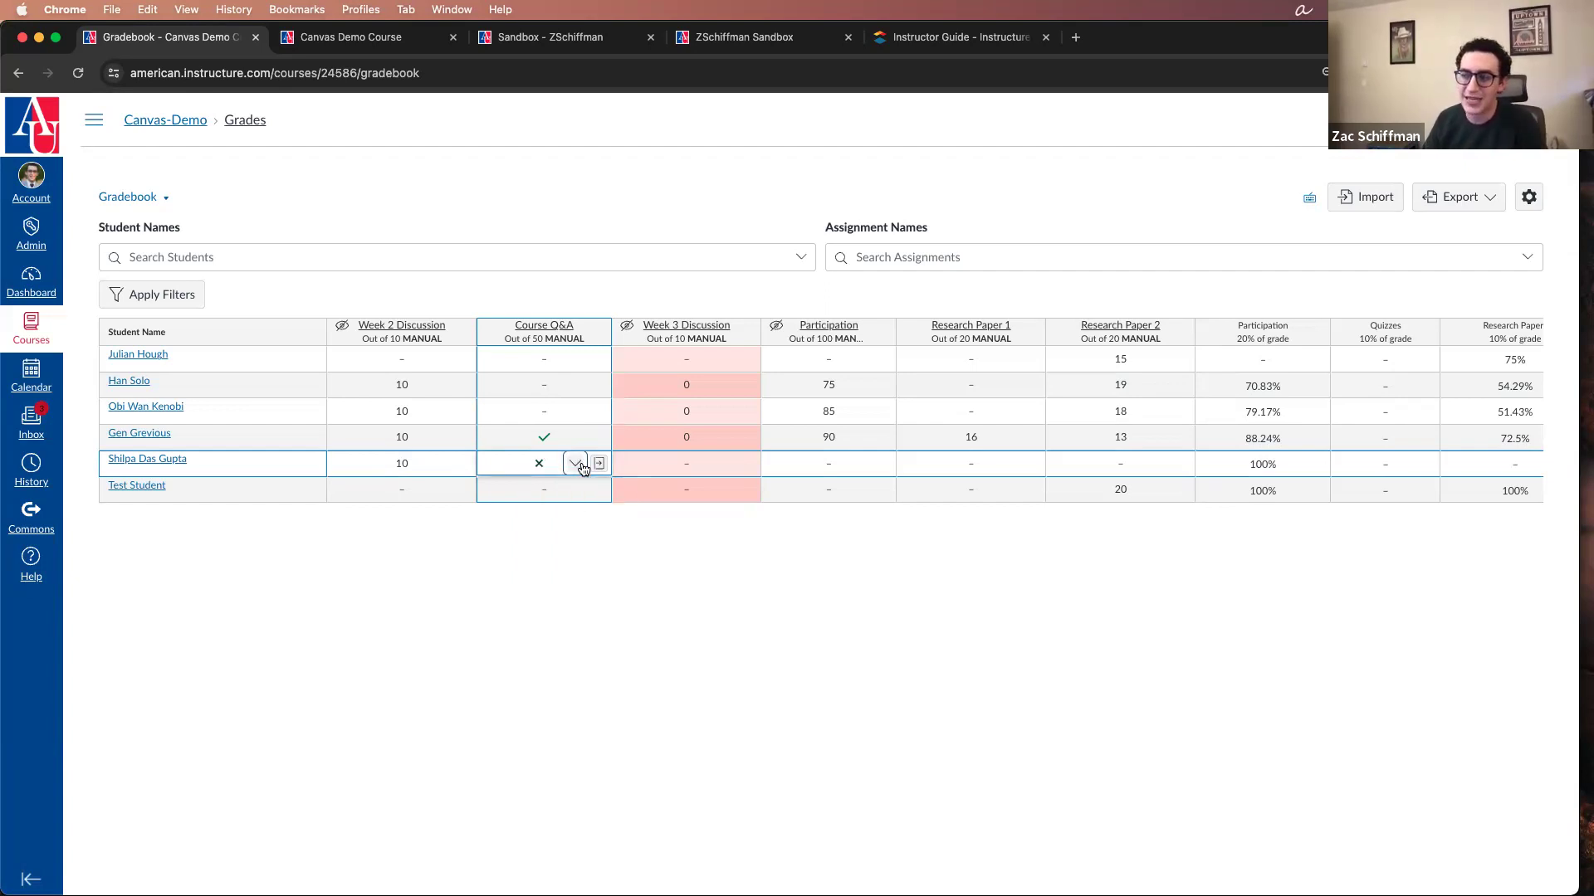
pyautogui.click(575, 464)
pyautogui.click(577, 496)
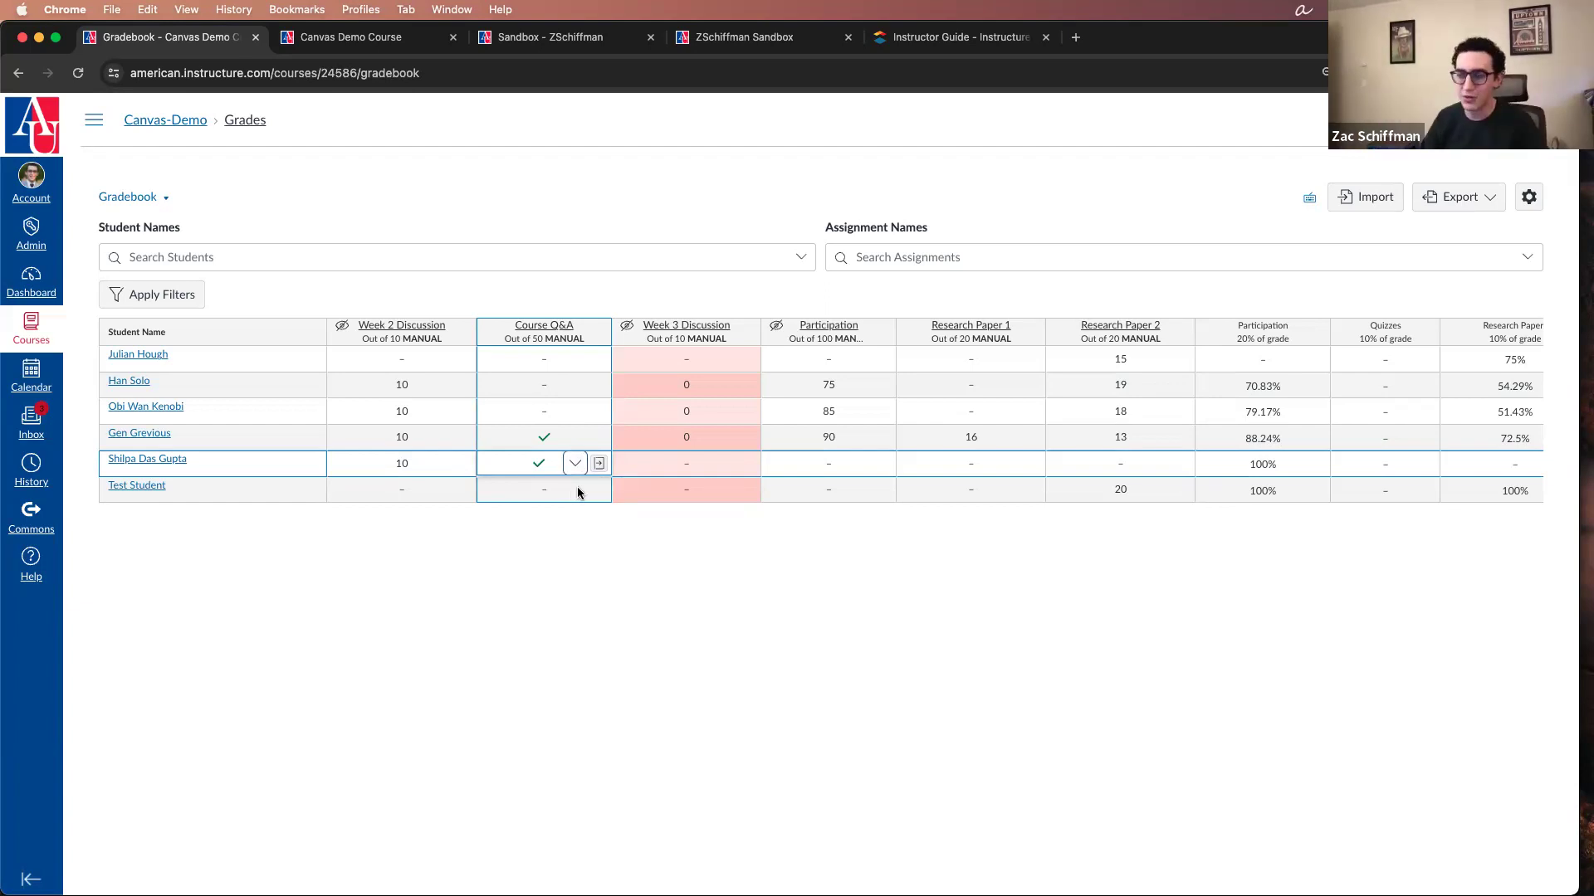
pyautogui.click(684, 596)
# Step: Move the Total column to the far end of the gradebook, after the Migrated Quizzes column
pyautogui.hscroll(5, 561, 408)
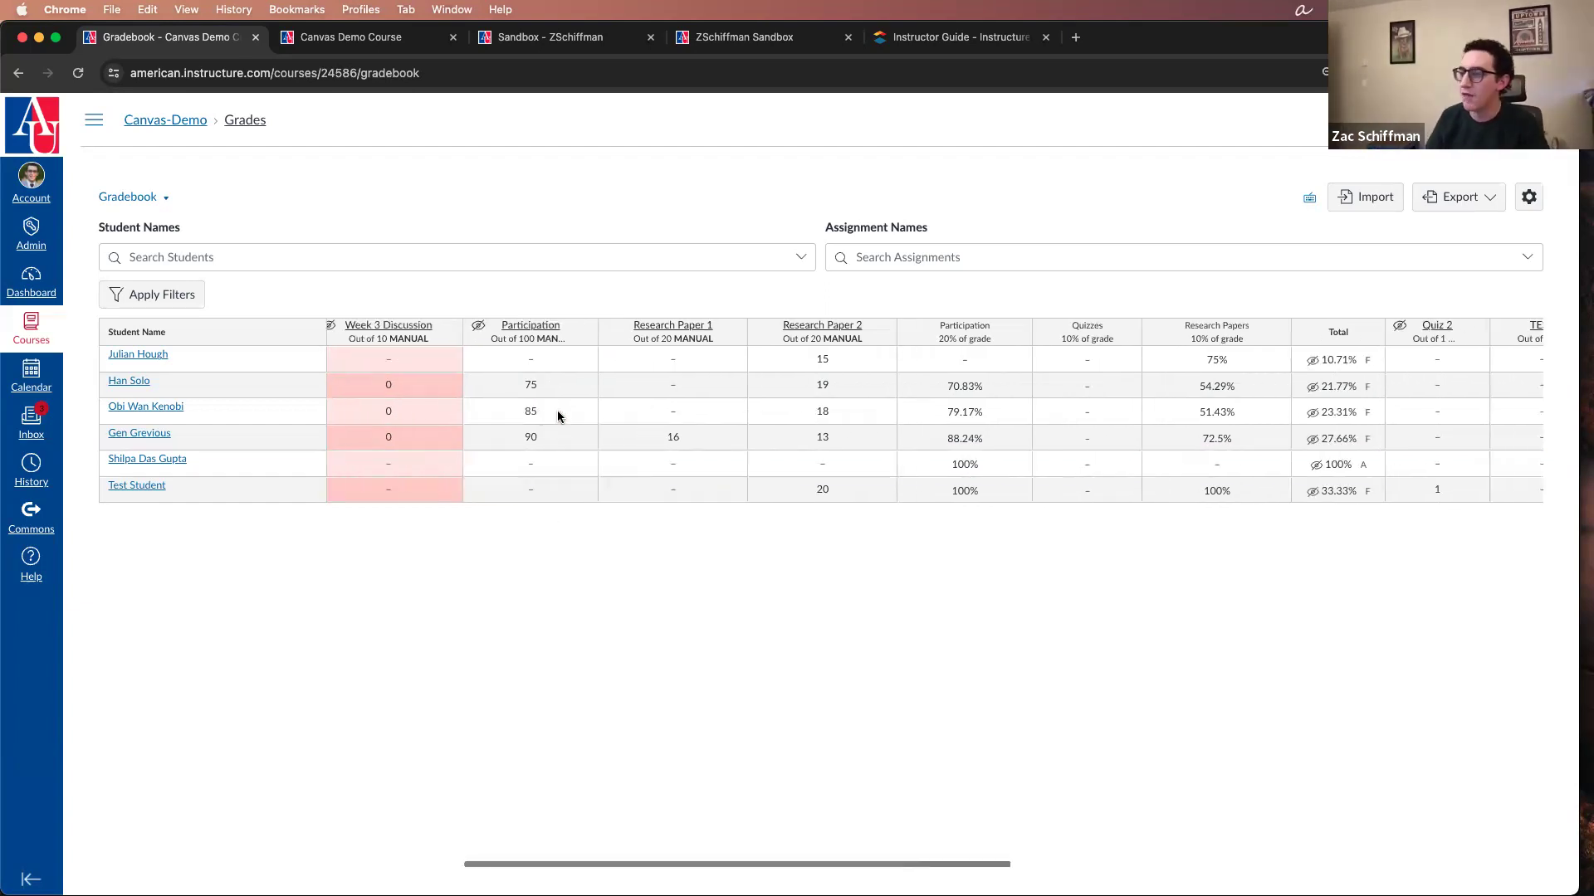
pyautogui.hscroll(10, 558, 415)
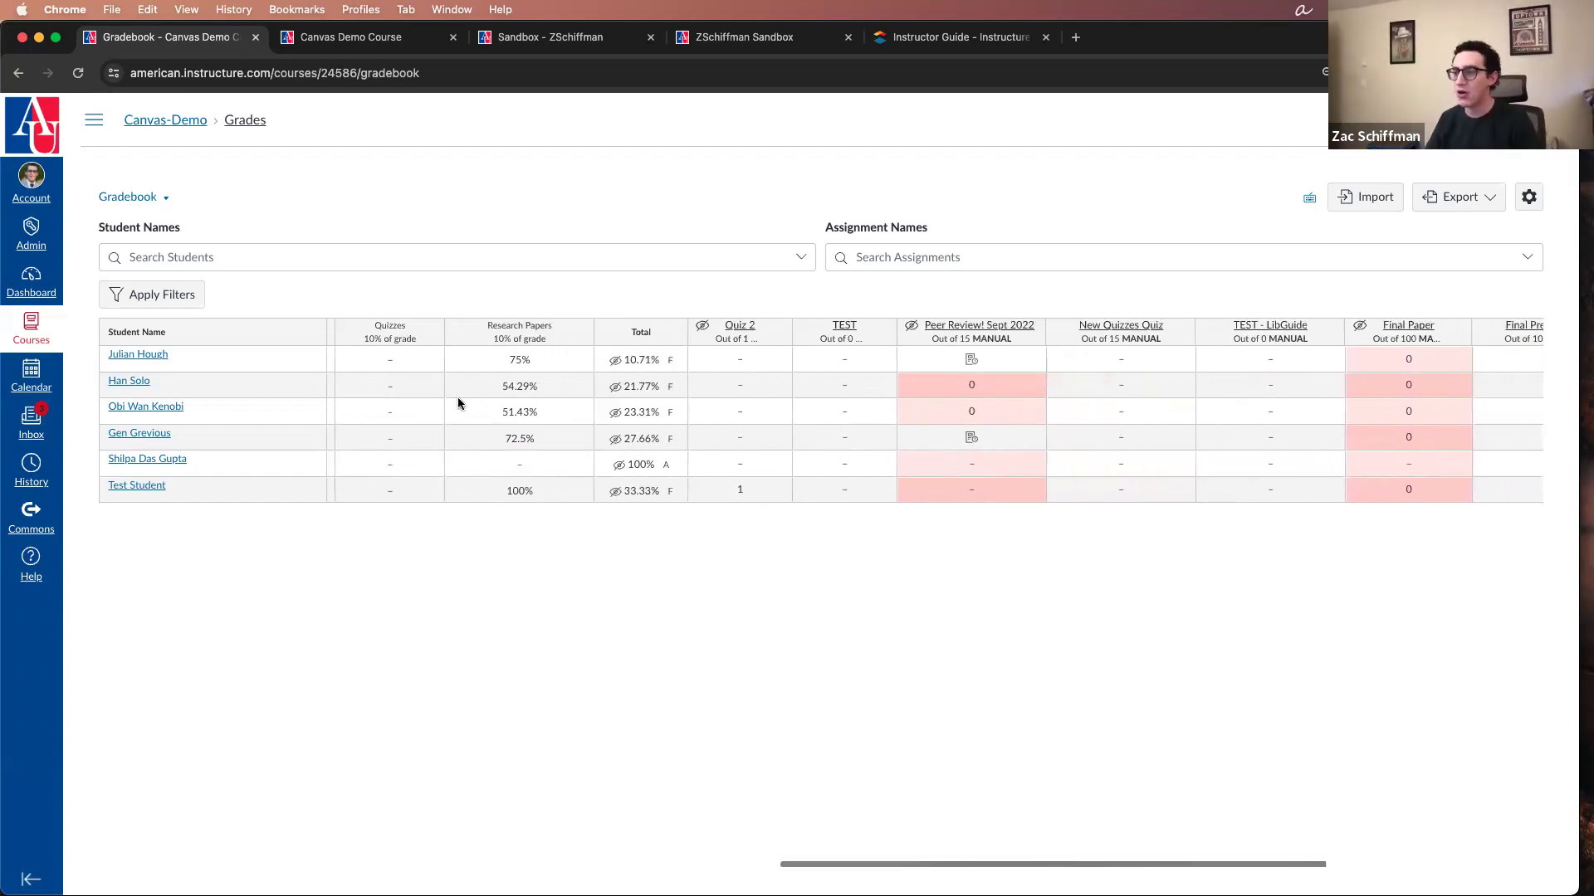
pyautogui.hscroll(-10, 337, 362)
pyautogui.hscroll(5, 344, 369)
pyautogui.moveTo(919, 332); pyautogui.dragTo(1511, 332)
pyautogui.hscroll(4, 1178, 394)
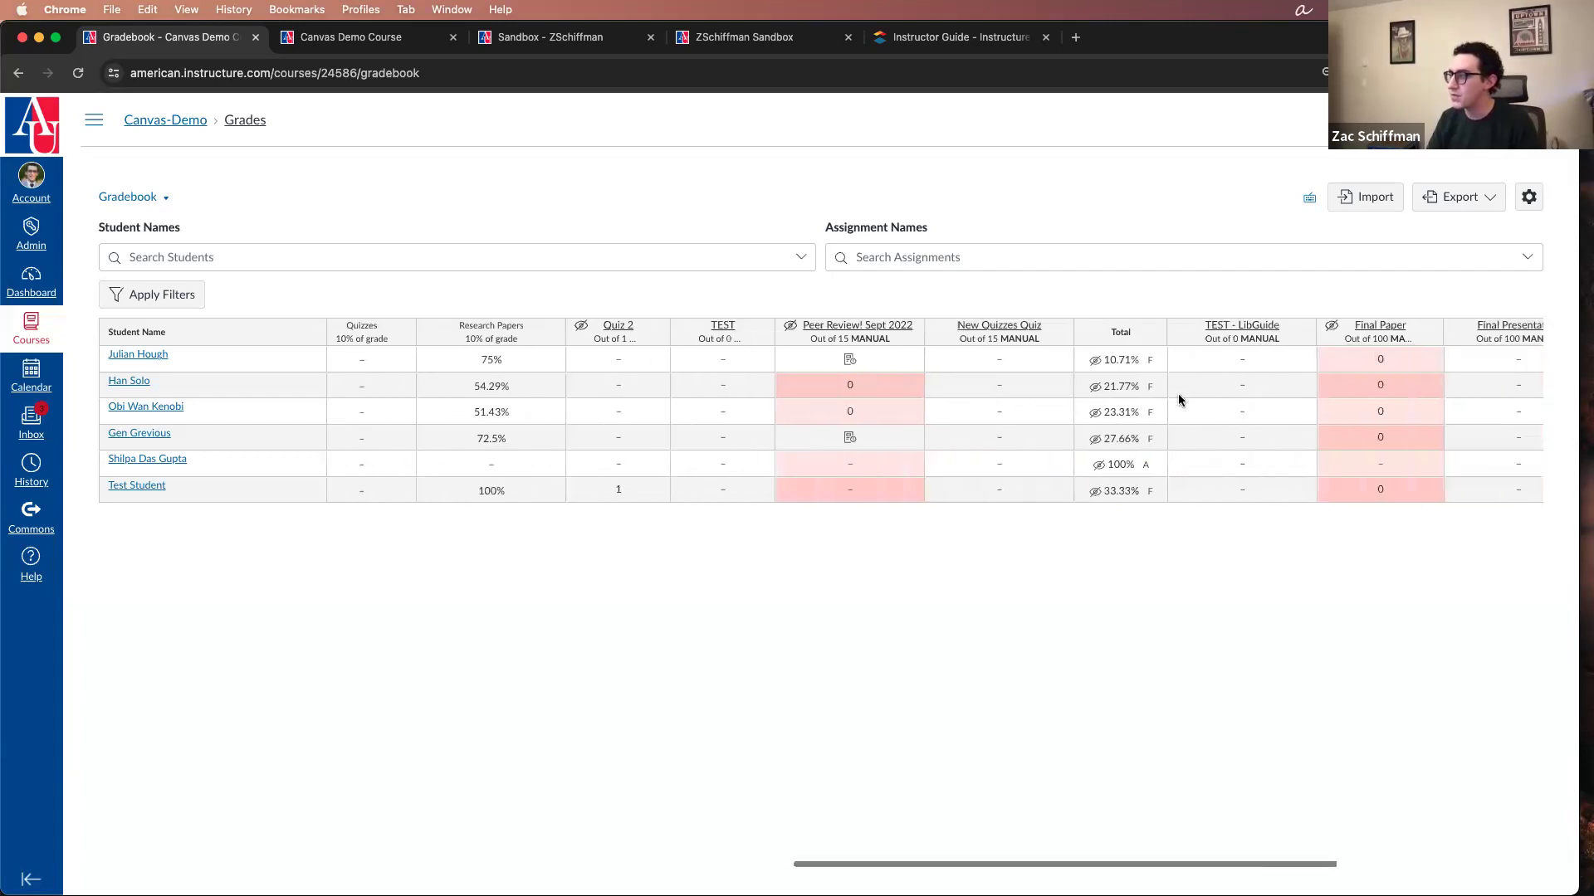
pyautogui.moveTo(996, 330); pyautogui.dragTo(1477, 312)
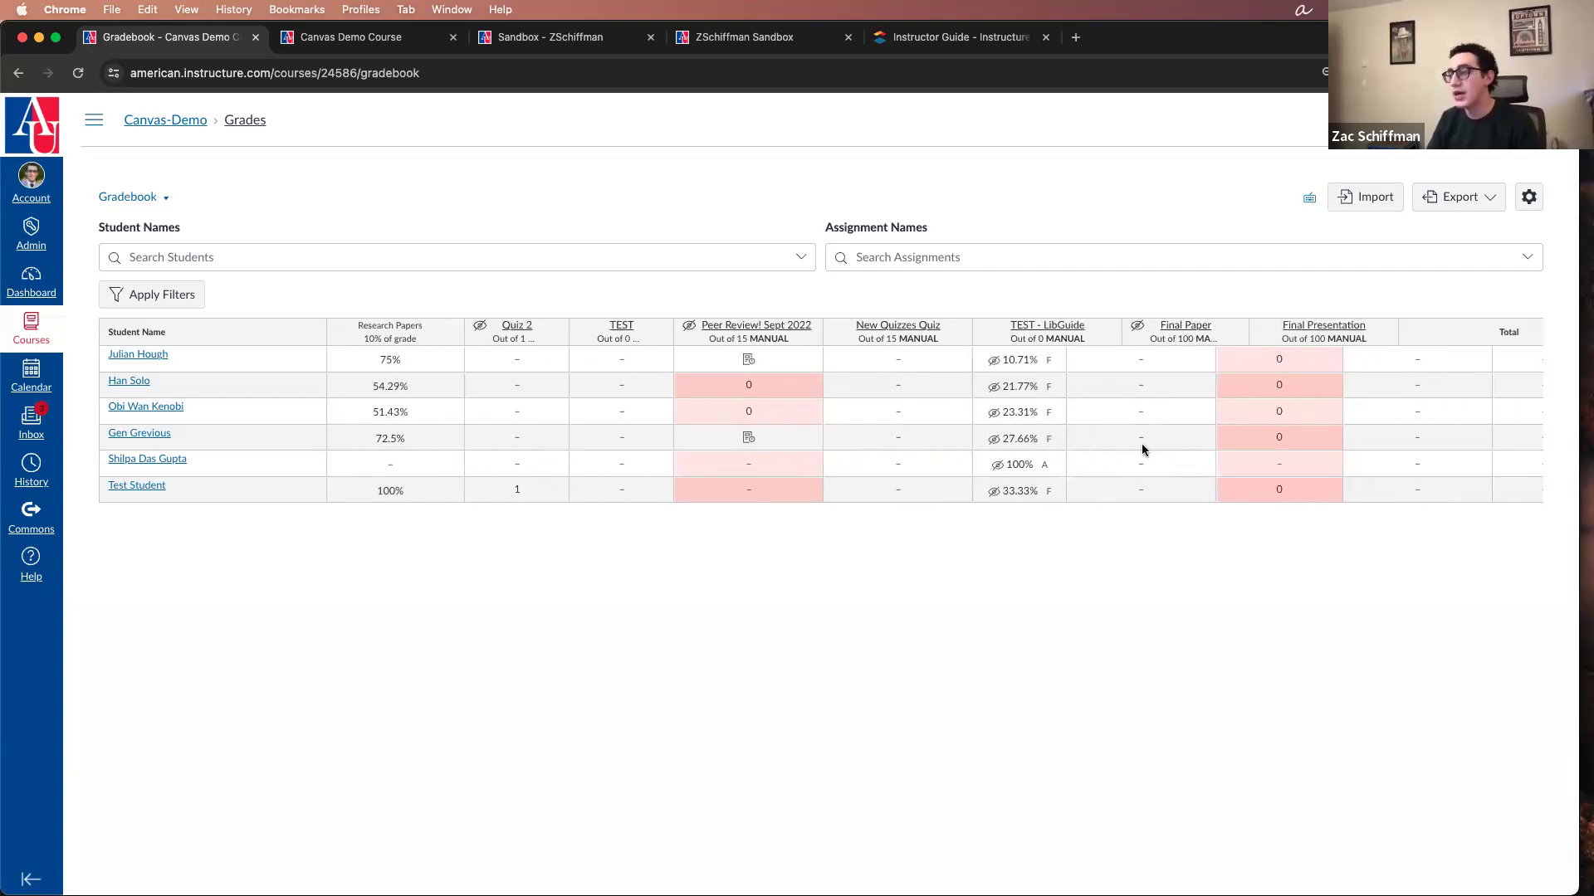
pyautogui.hscroll(5, 989, 455)
pyautogui.moveTo(1094, 332); pyautogui.dragTo(1486, 329)
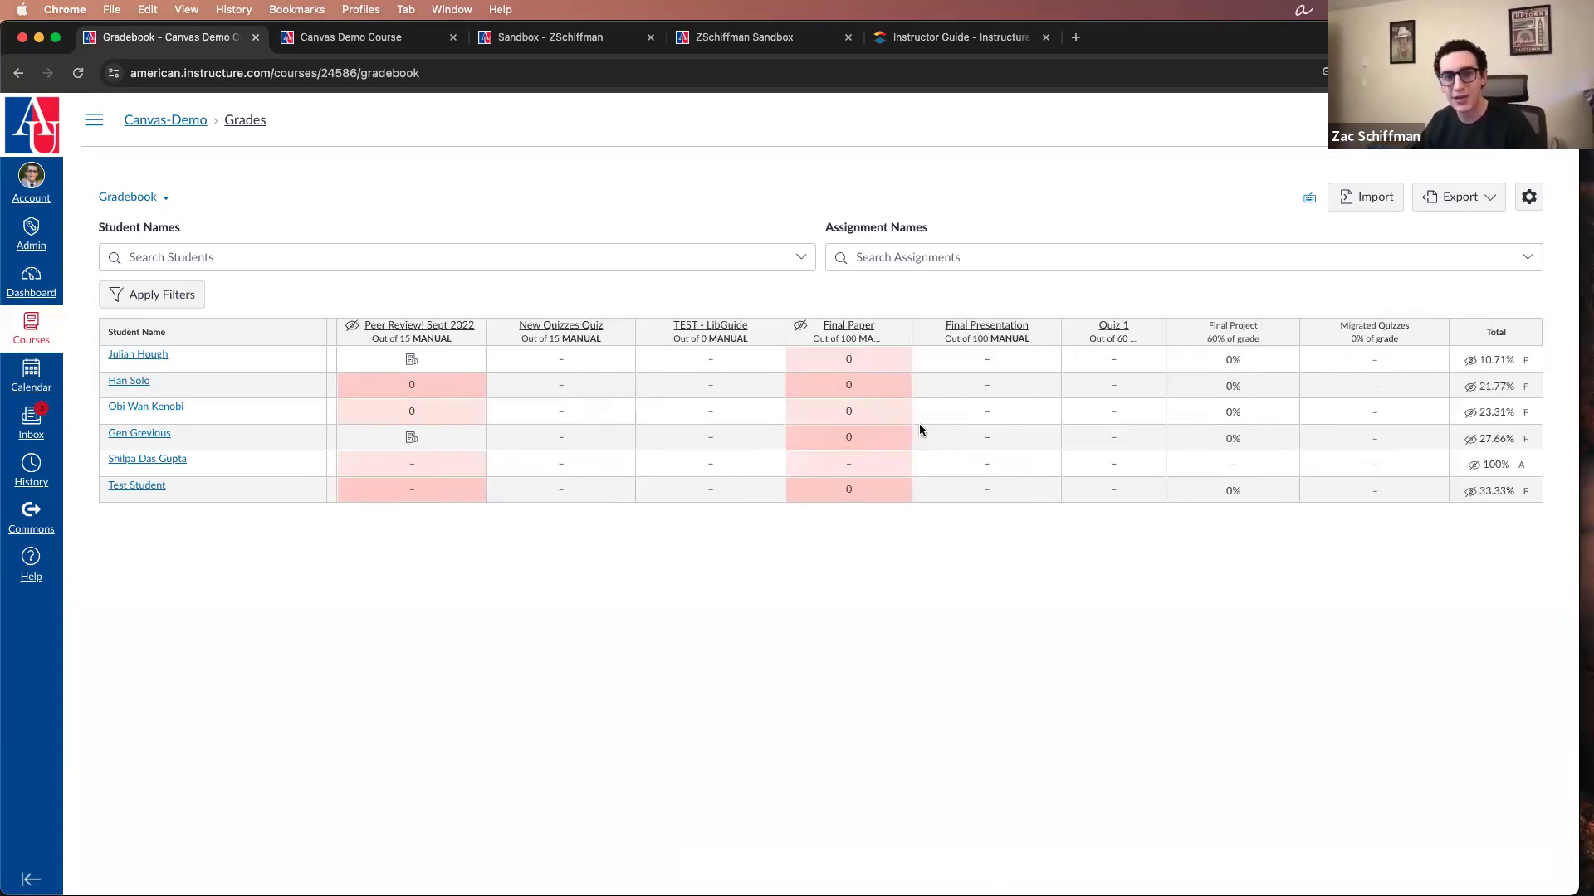
# Step: View the Individual Gradebook, return to the Traditional Gradebook and look through its columns up to Total
pyautogui.click(166, 199)
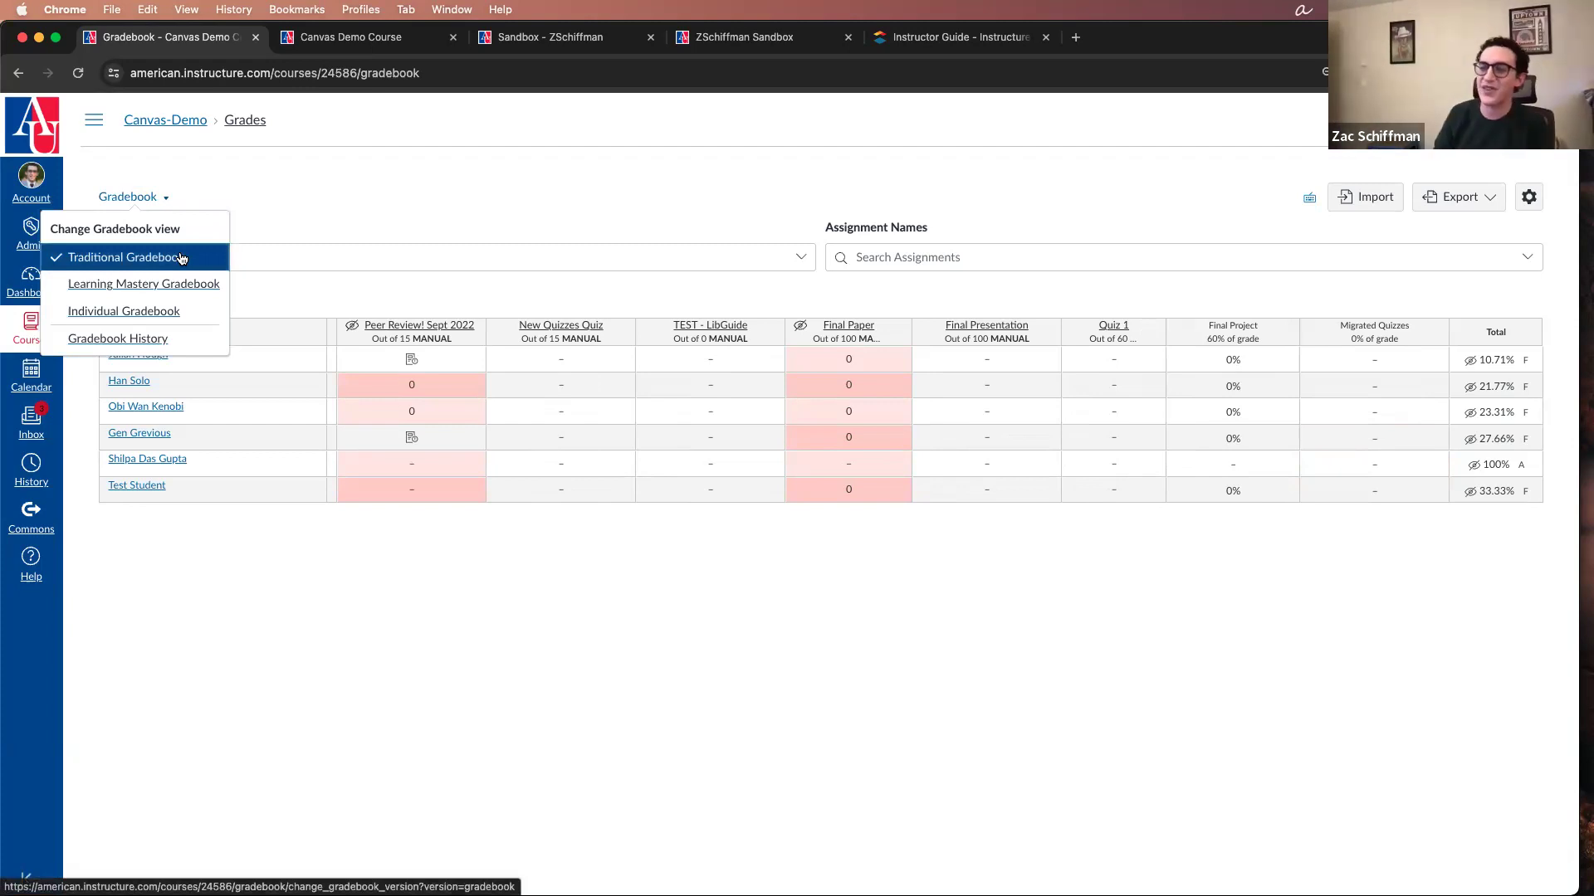
pyautogui.click(193, 311)
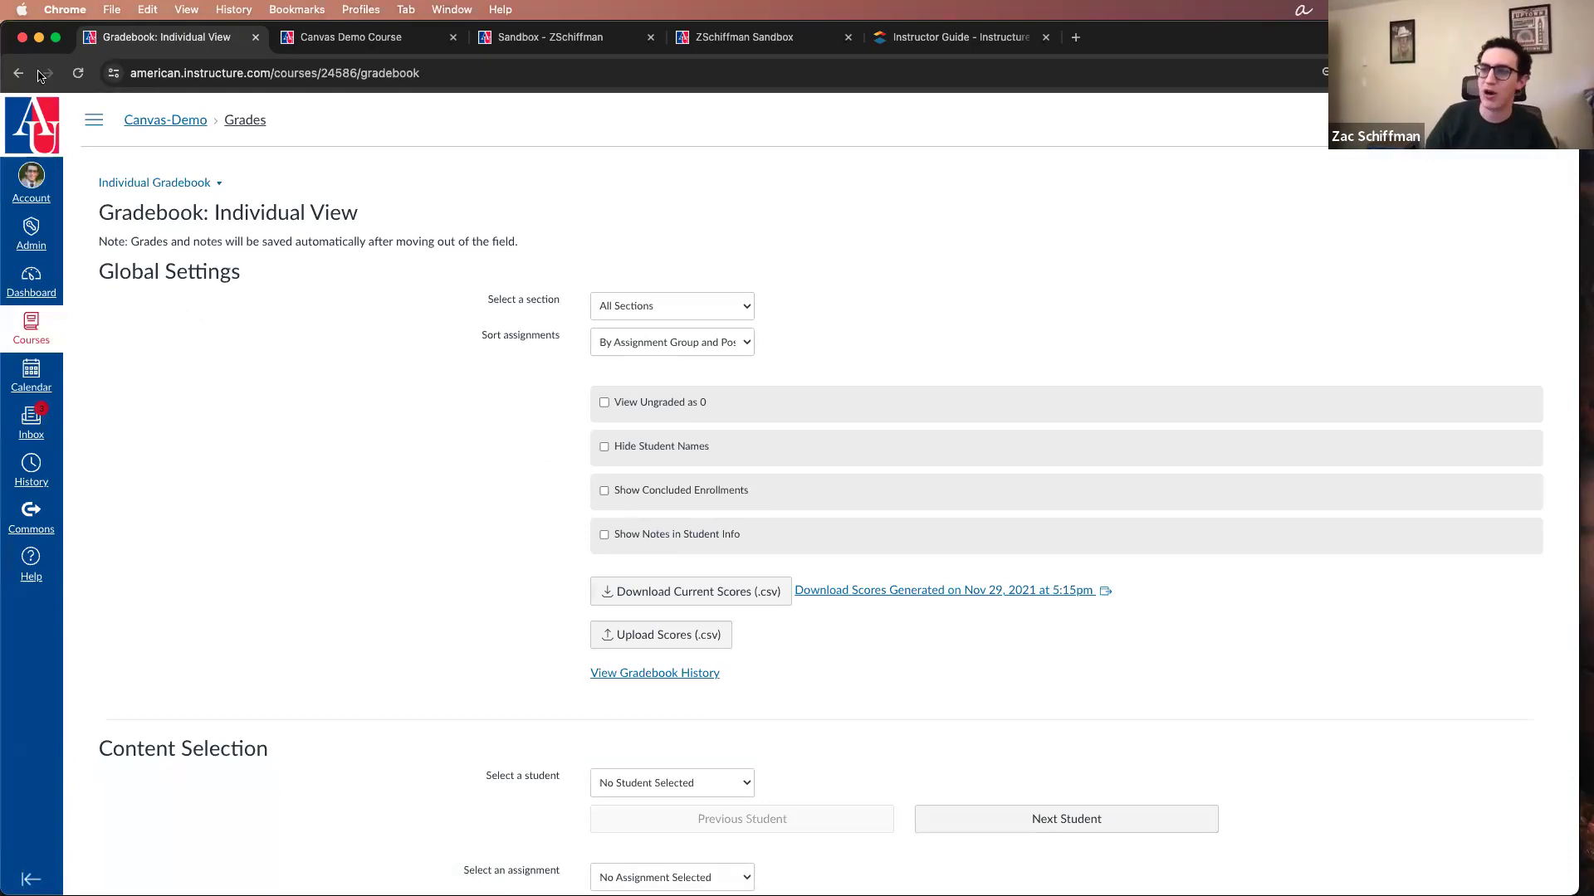
pyautogui.click(153, 184)
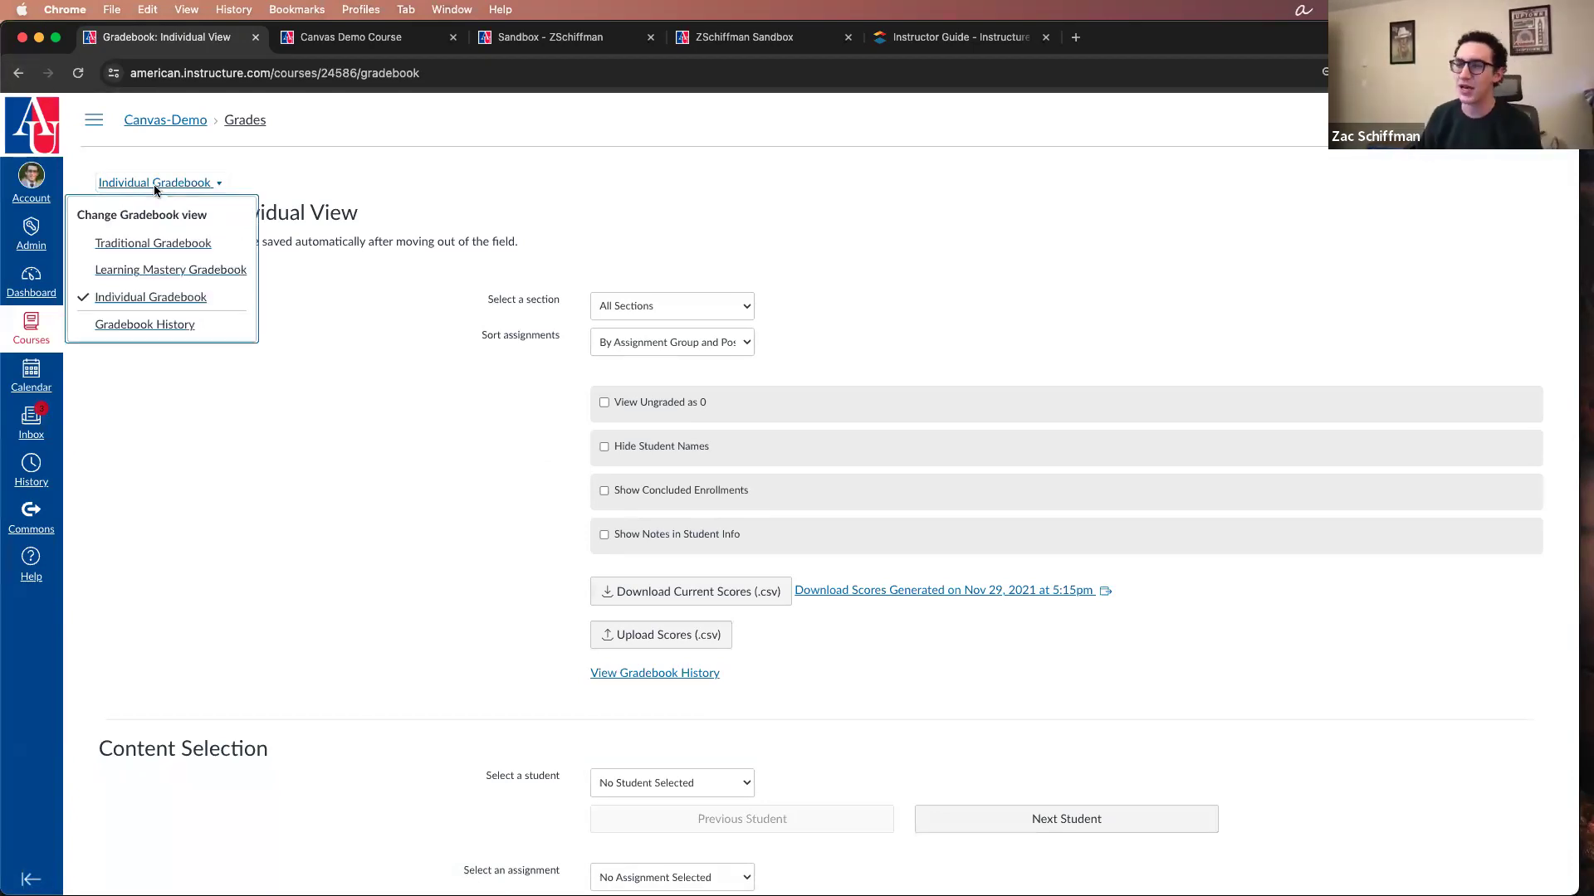
pyautogui.click(158, 242)
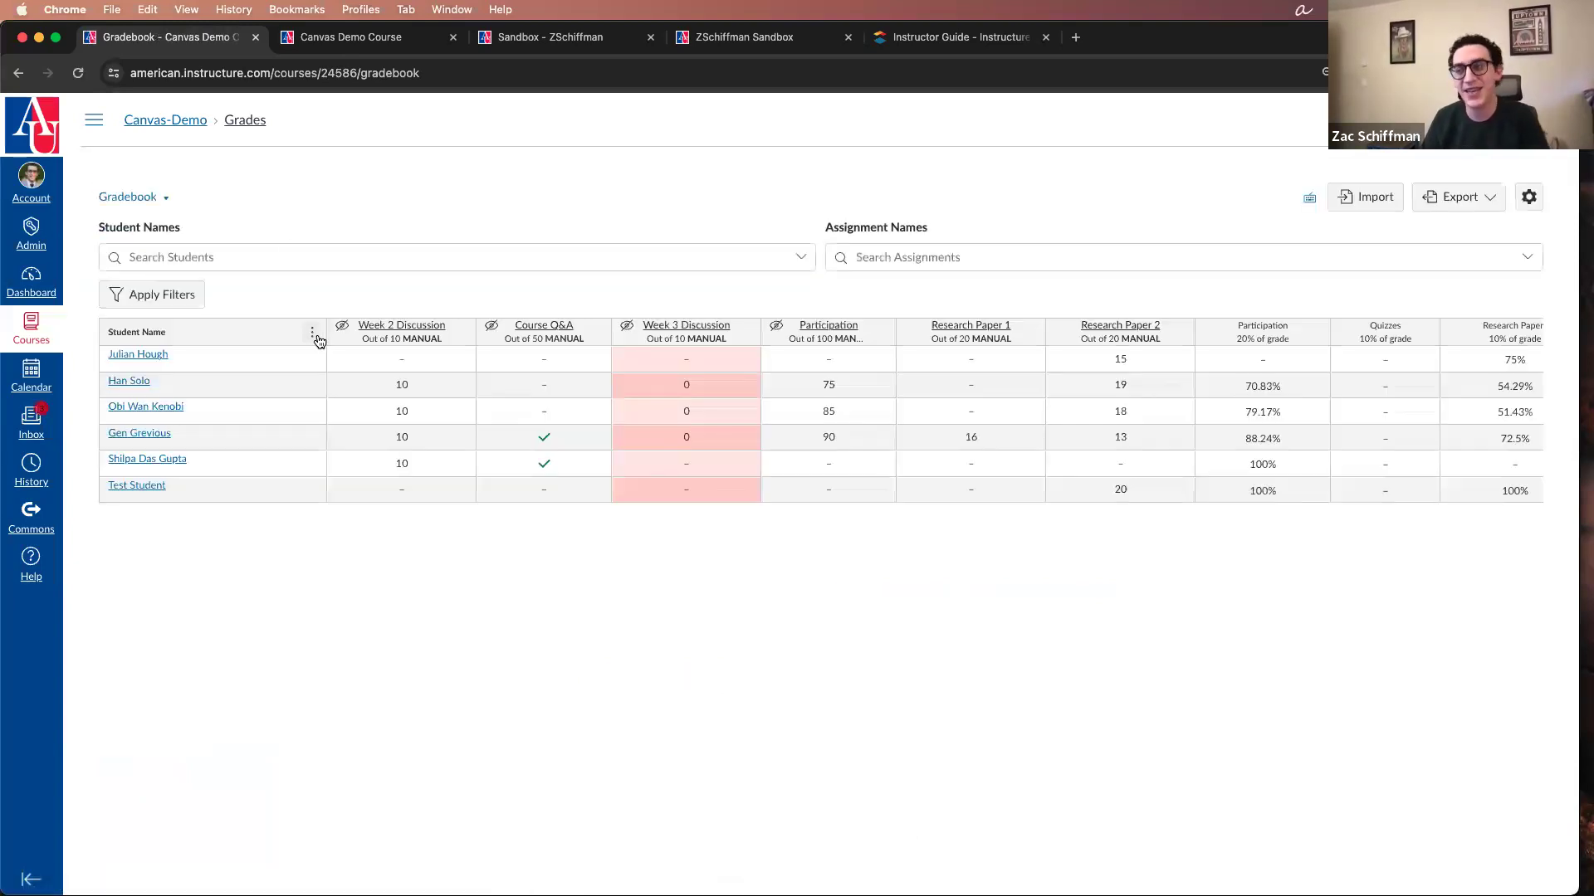
pyautogui.hscroll(10, 509, 431)
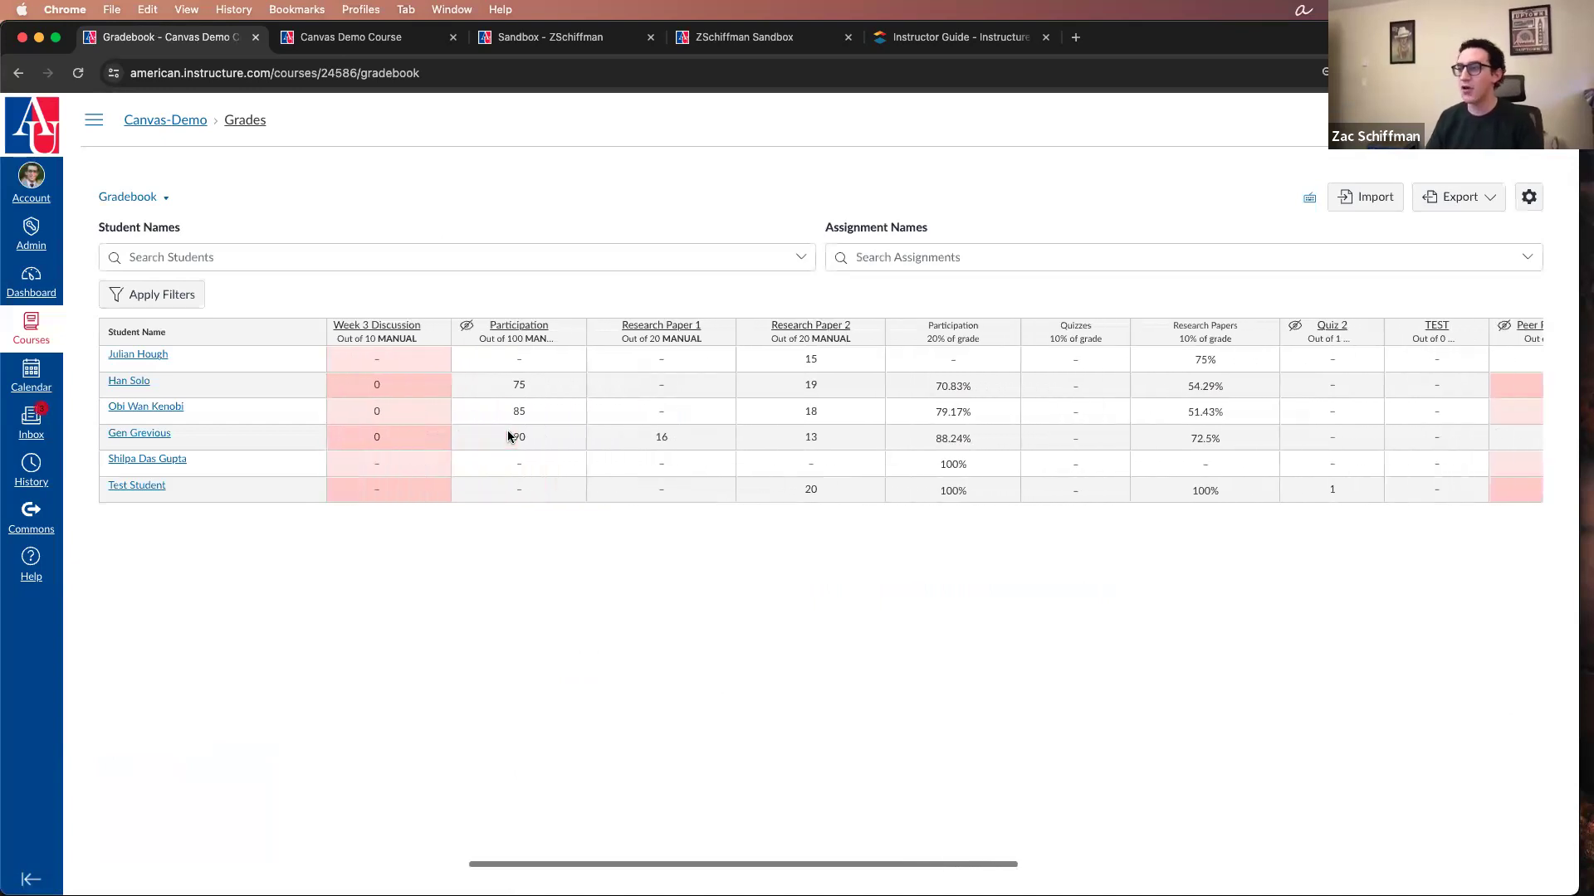
pyautogui.hscroll(5, 506, 437)
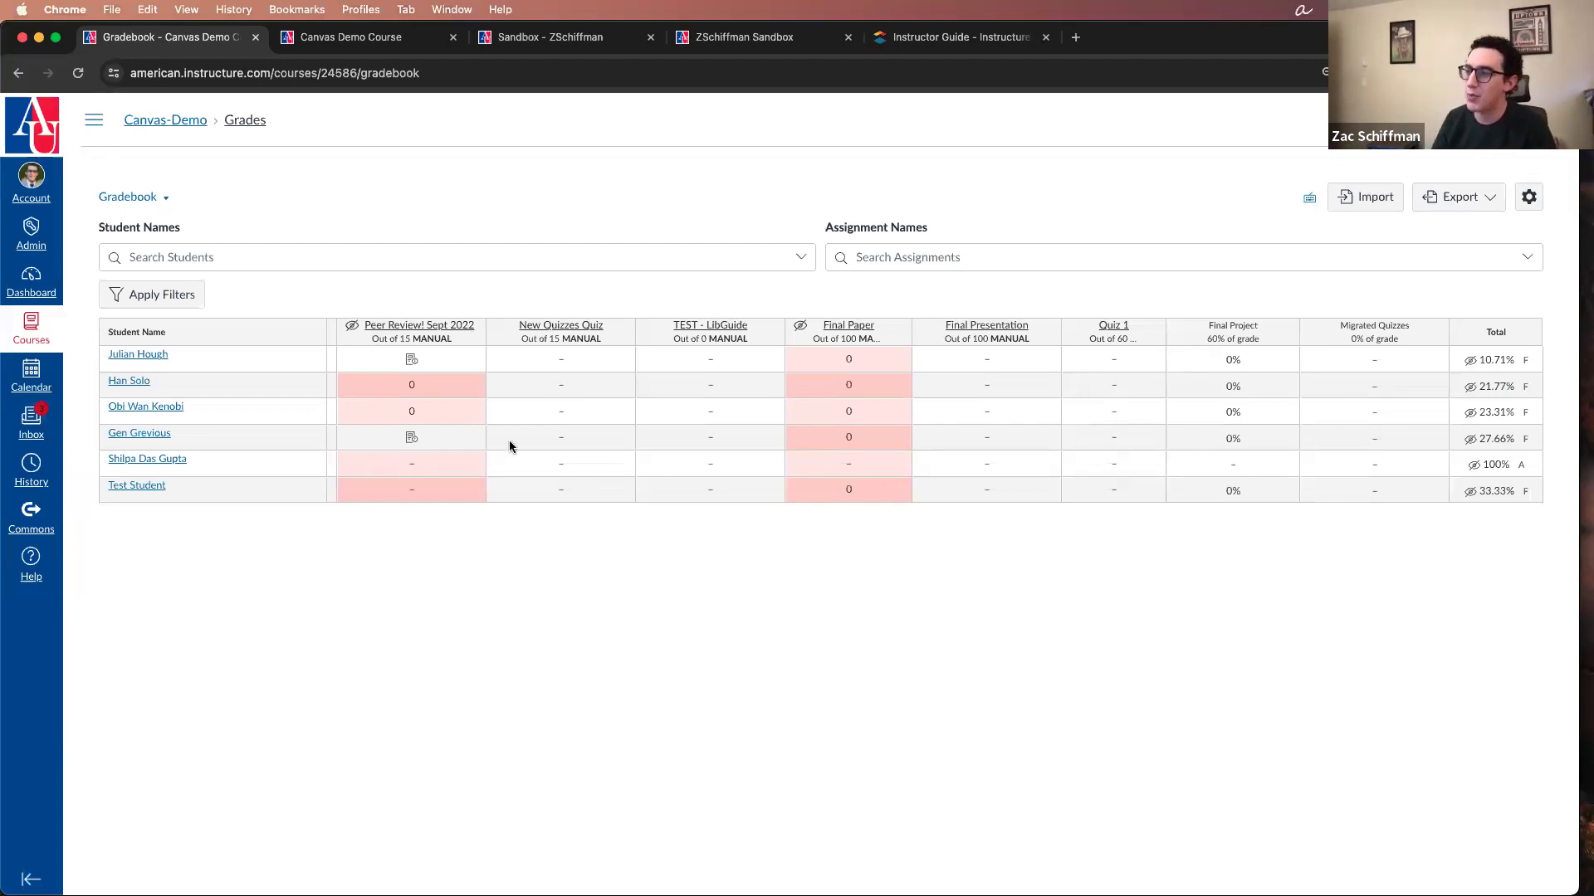
pyautogui.hscroll(10, 509, 445)
# Step: Show the course navigation menu again and open the Assignments page of the Canvas-Demo course
pyautogui.click(94, 119)
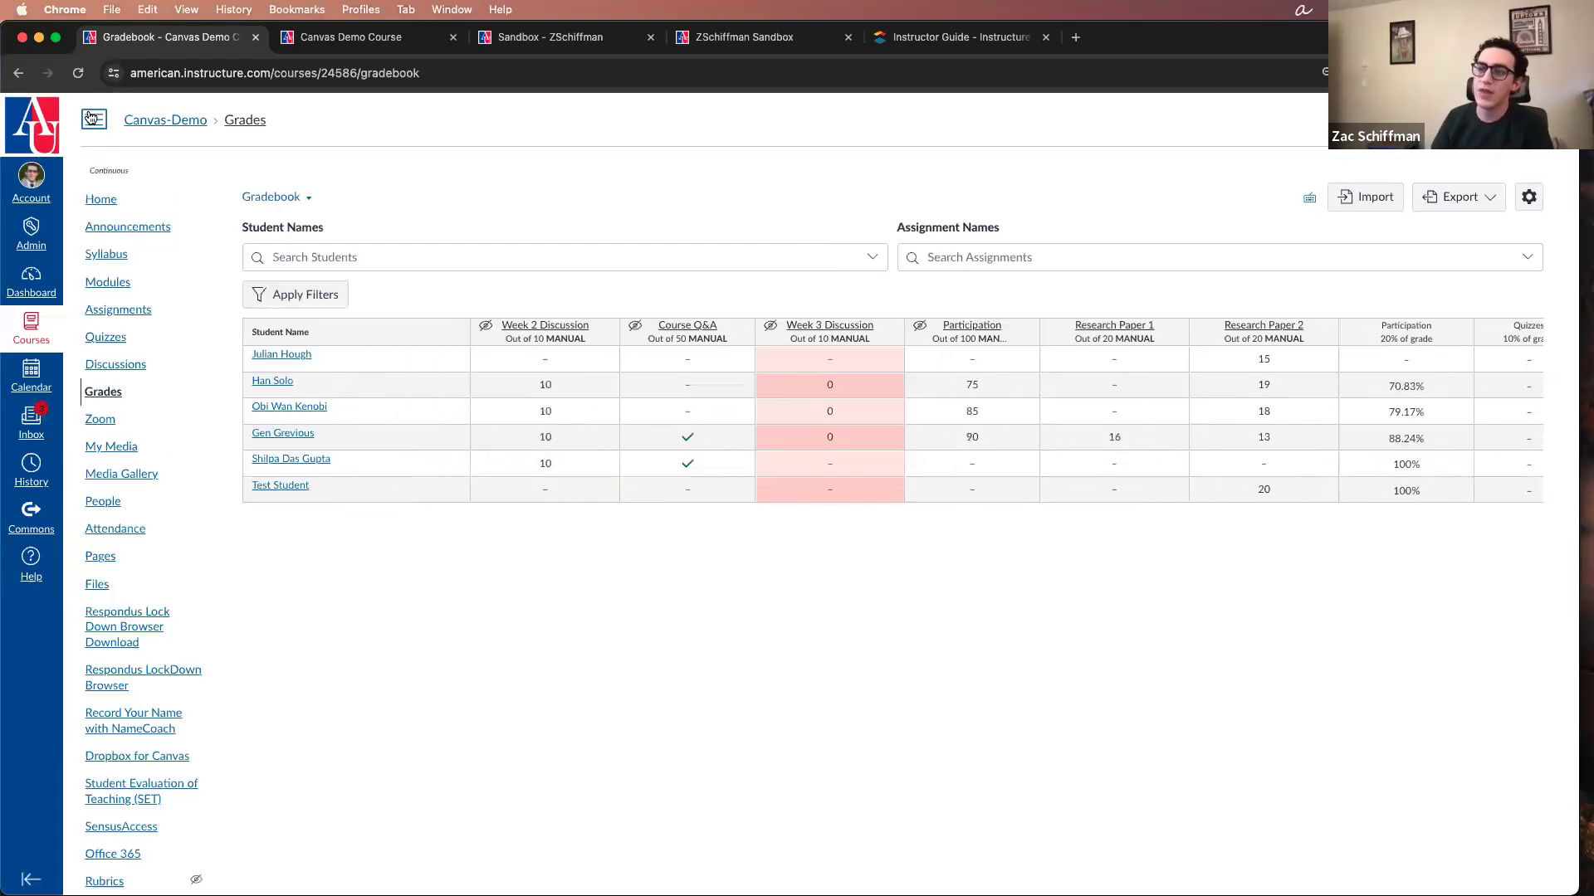
pyautogui.click(146, 310)
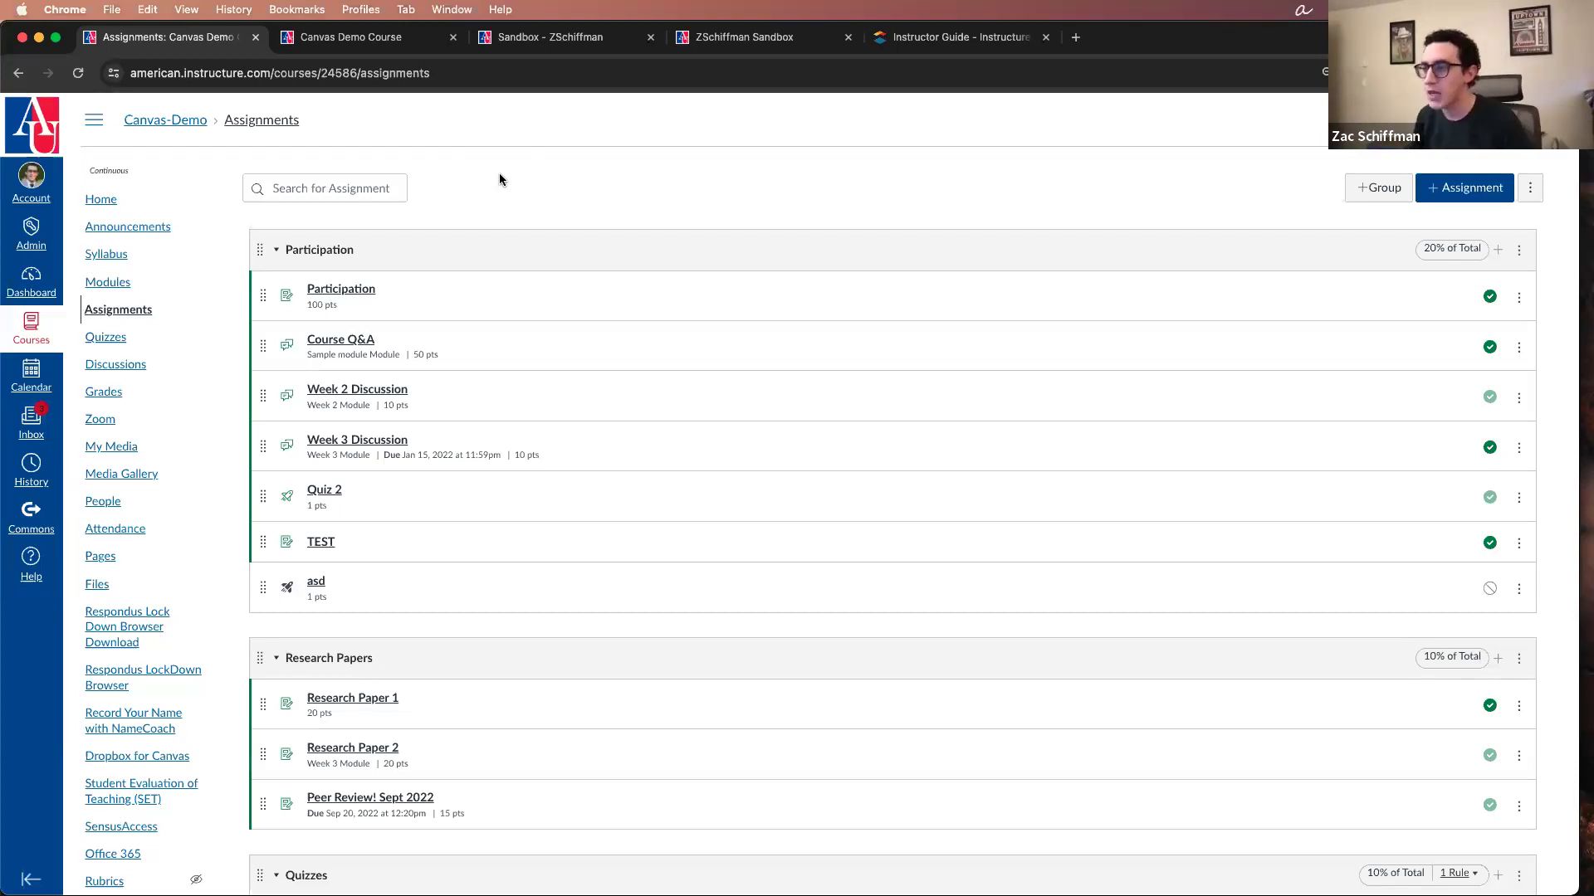
pyautogui.click(523, 37)
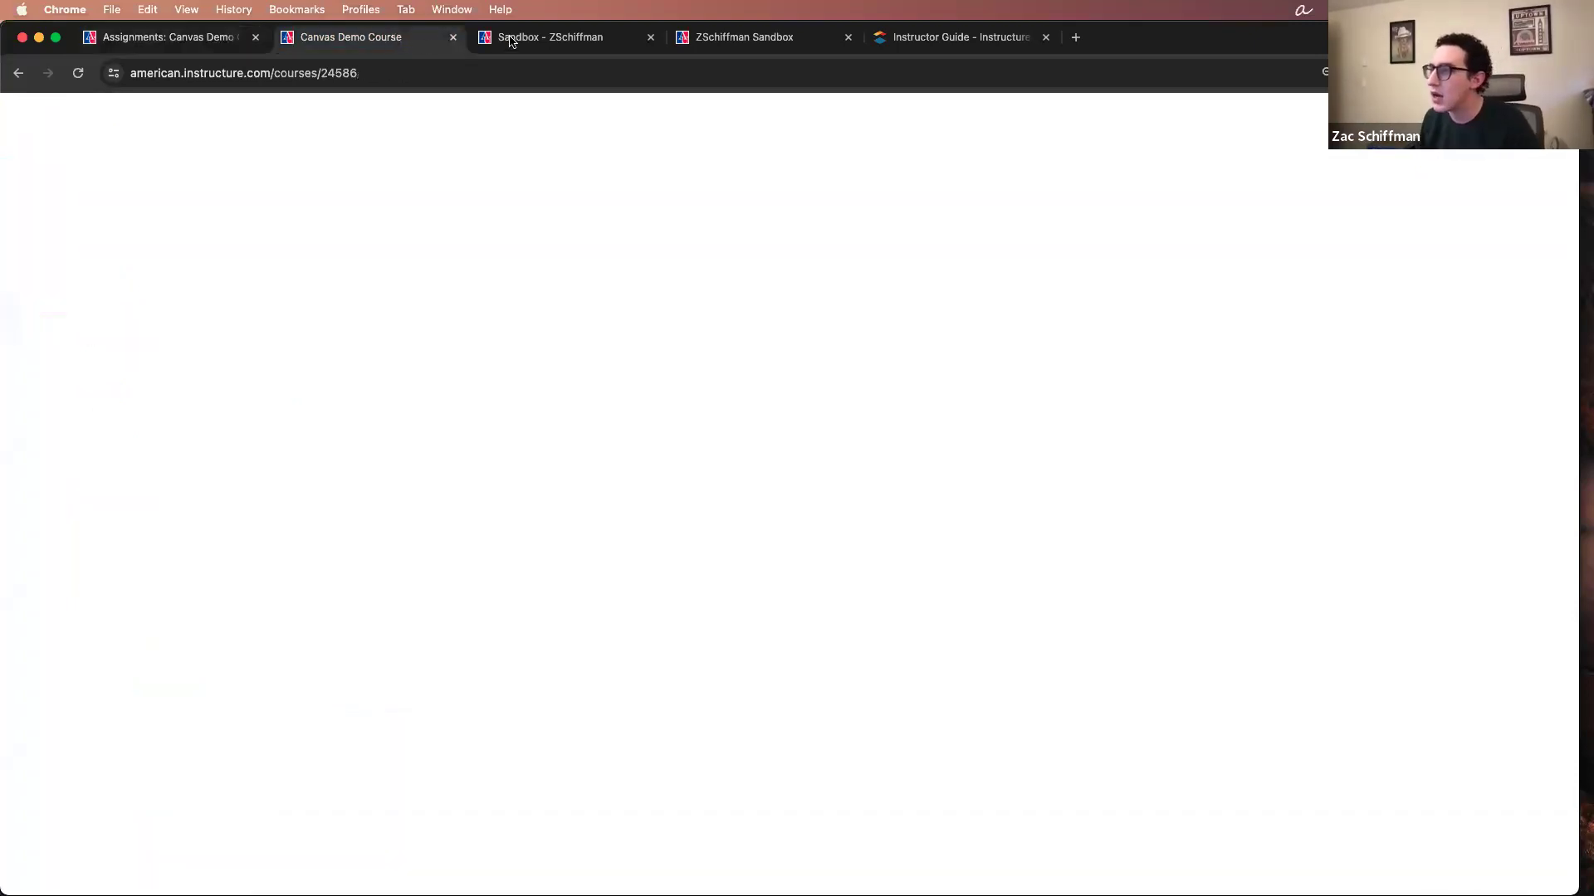
pyautogui.click(193, 45)
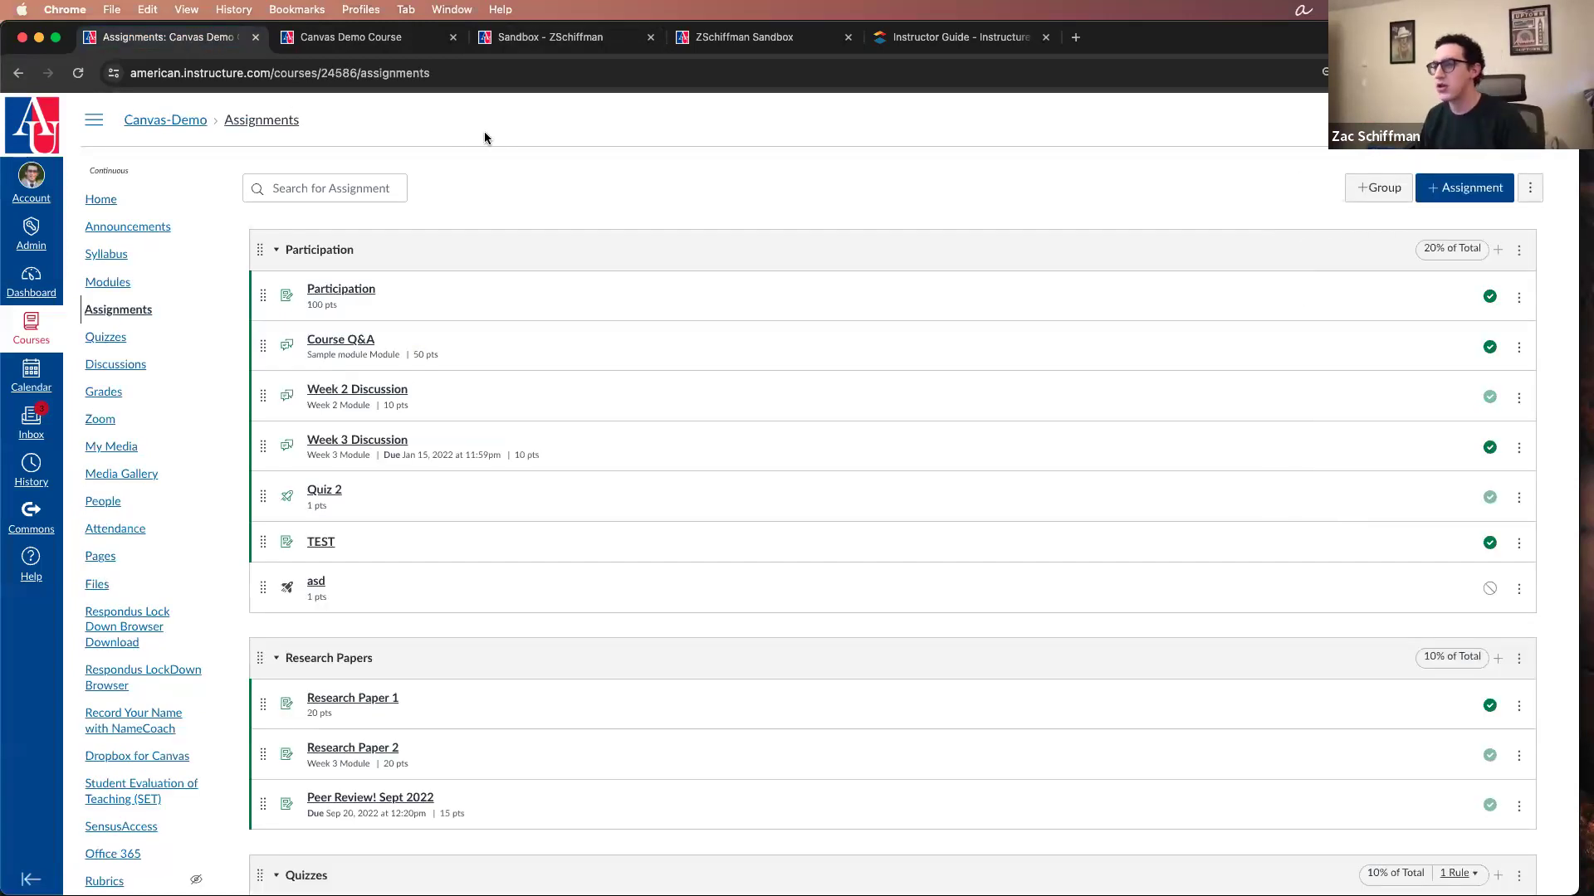
# Step: Collapse the Participation, Research Papers, Quizzes, Final Project and Migrated Quizzes assignment groups
pyautogui.click(279, 250)
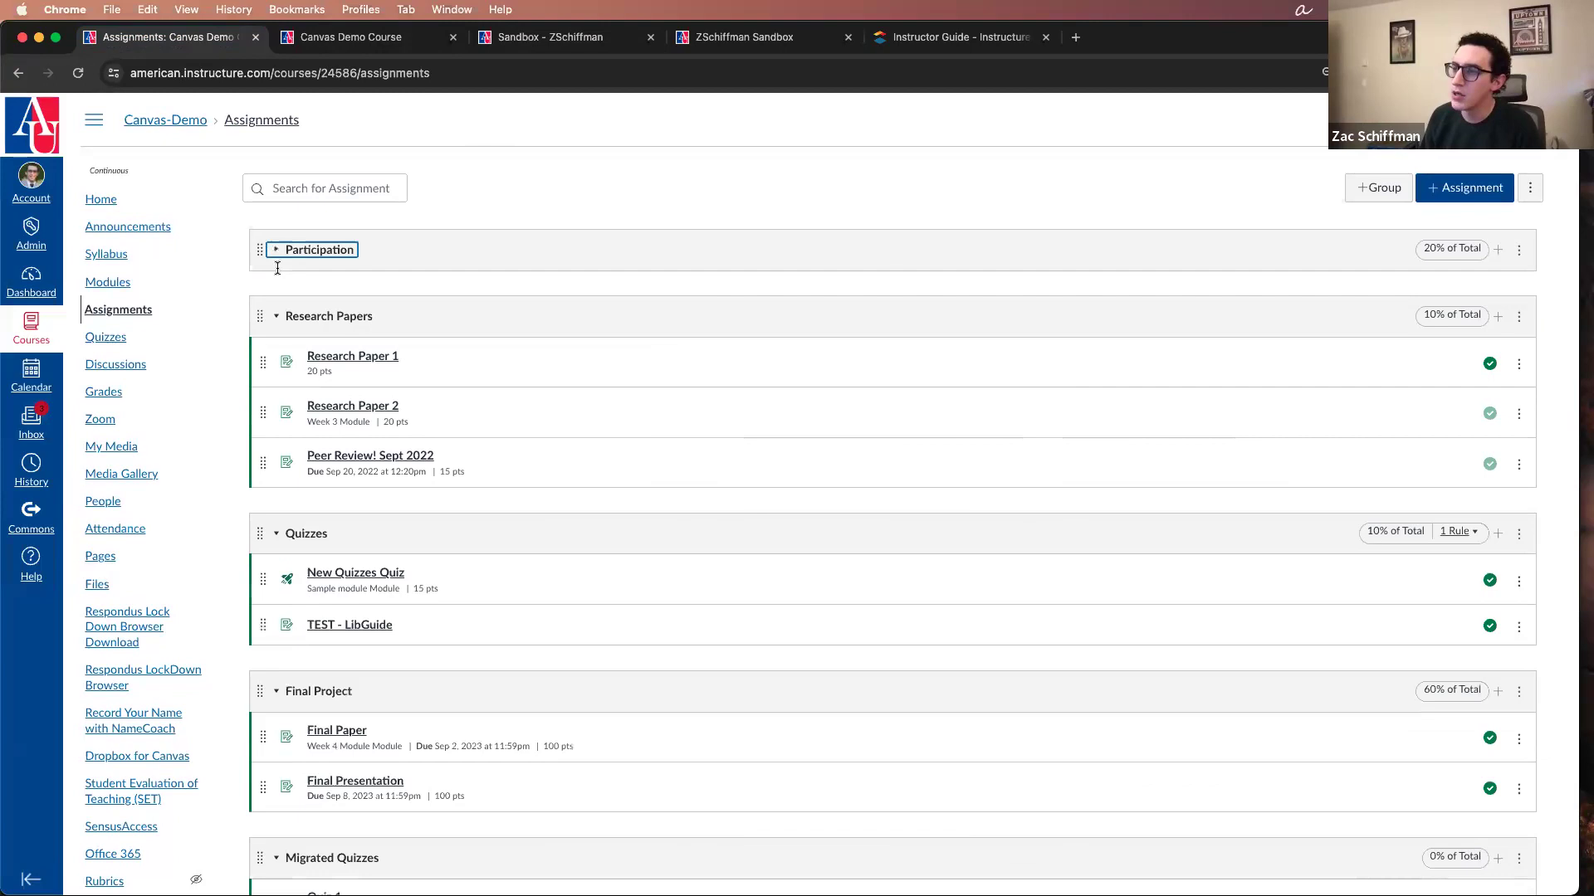
pyautogui.click(277, 316)
pyautogui.click(277, 385)
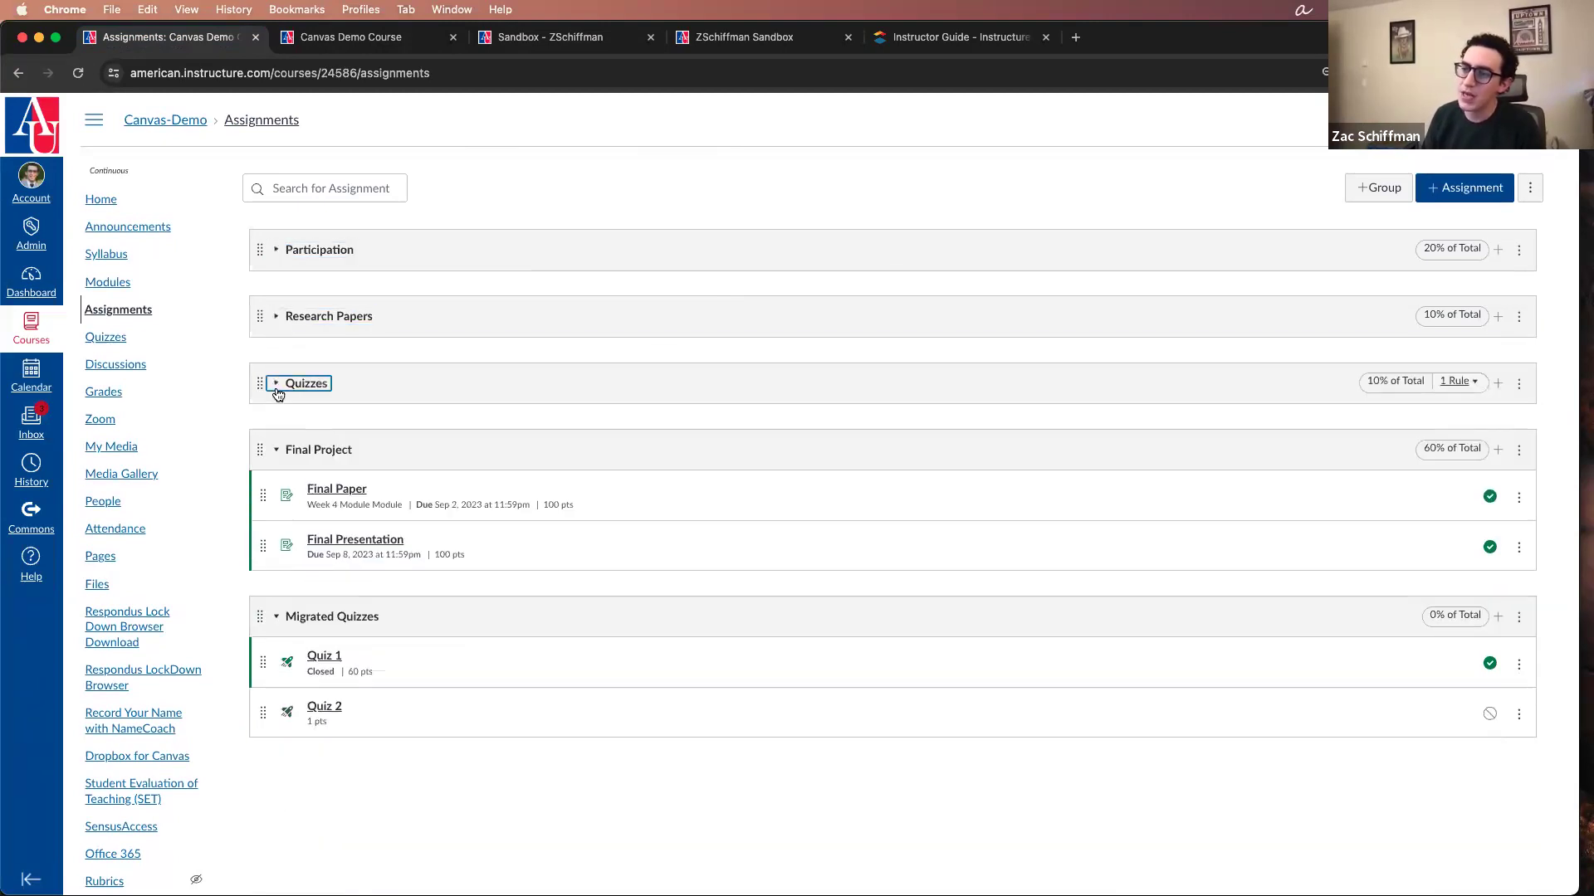
pyautogui.click(278, 449)
pyautogui.click(279, 517)
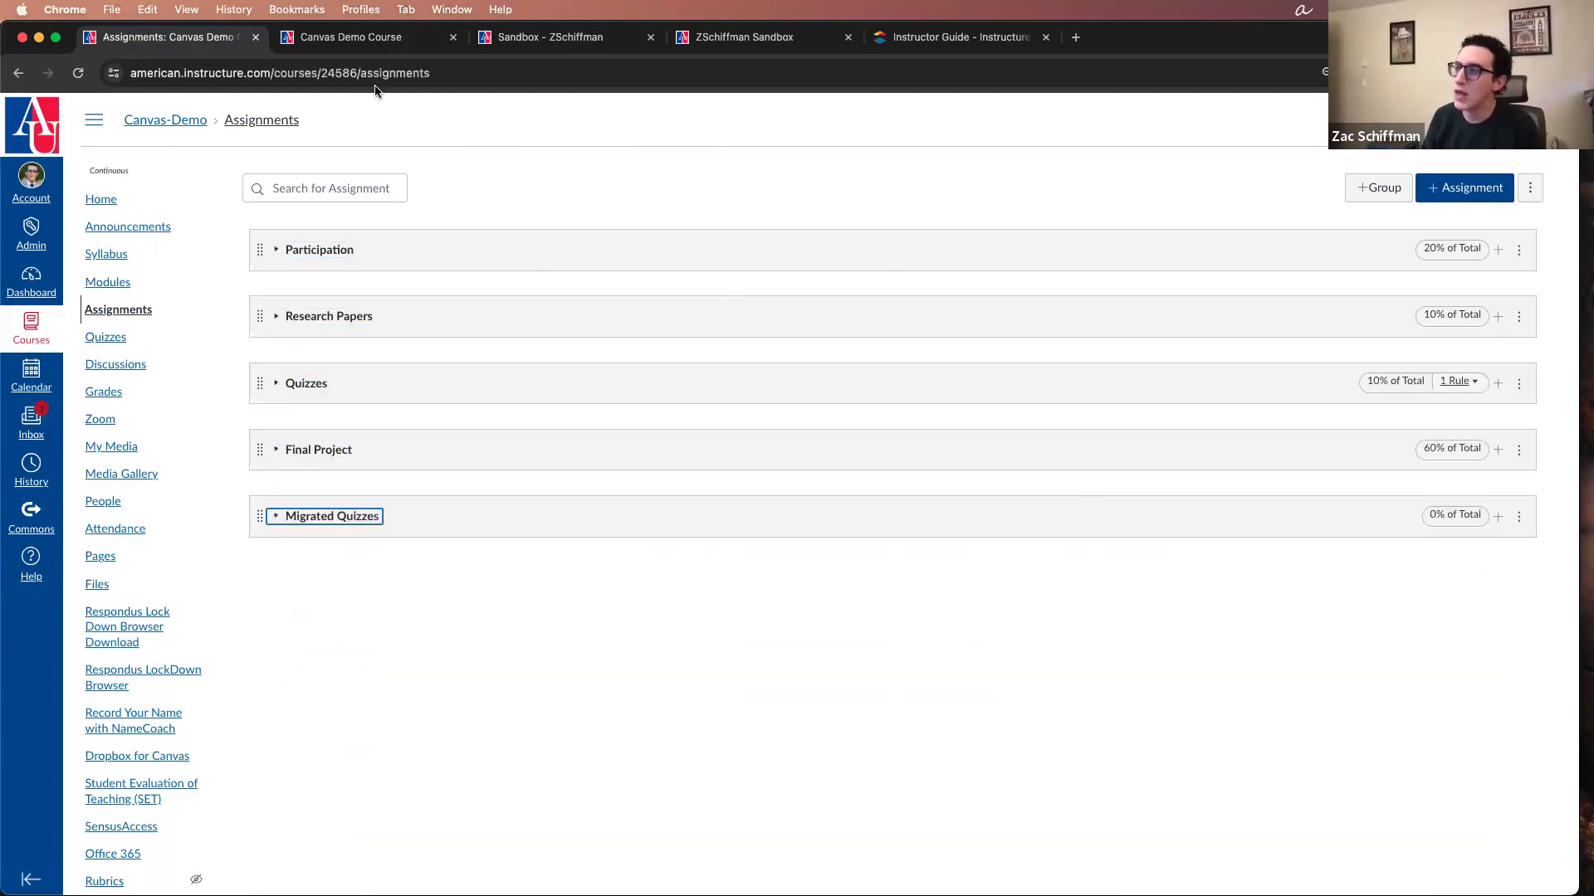
# Step: Switch to the already open Sandbox course, go to its Assignments page and collapse the Writing group
pyautogui.press('super+3')
pyautogui.click(280, 252)
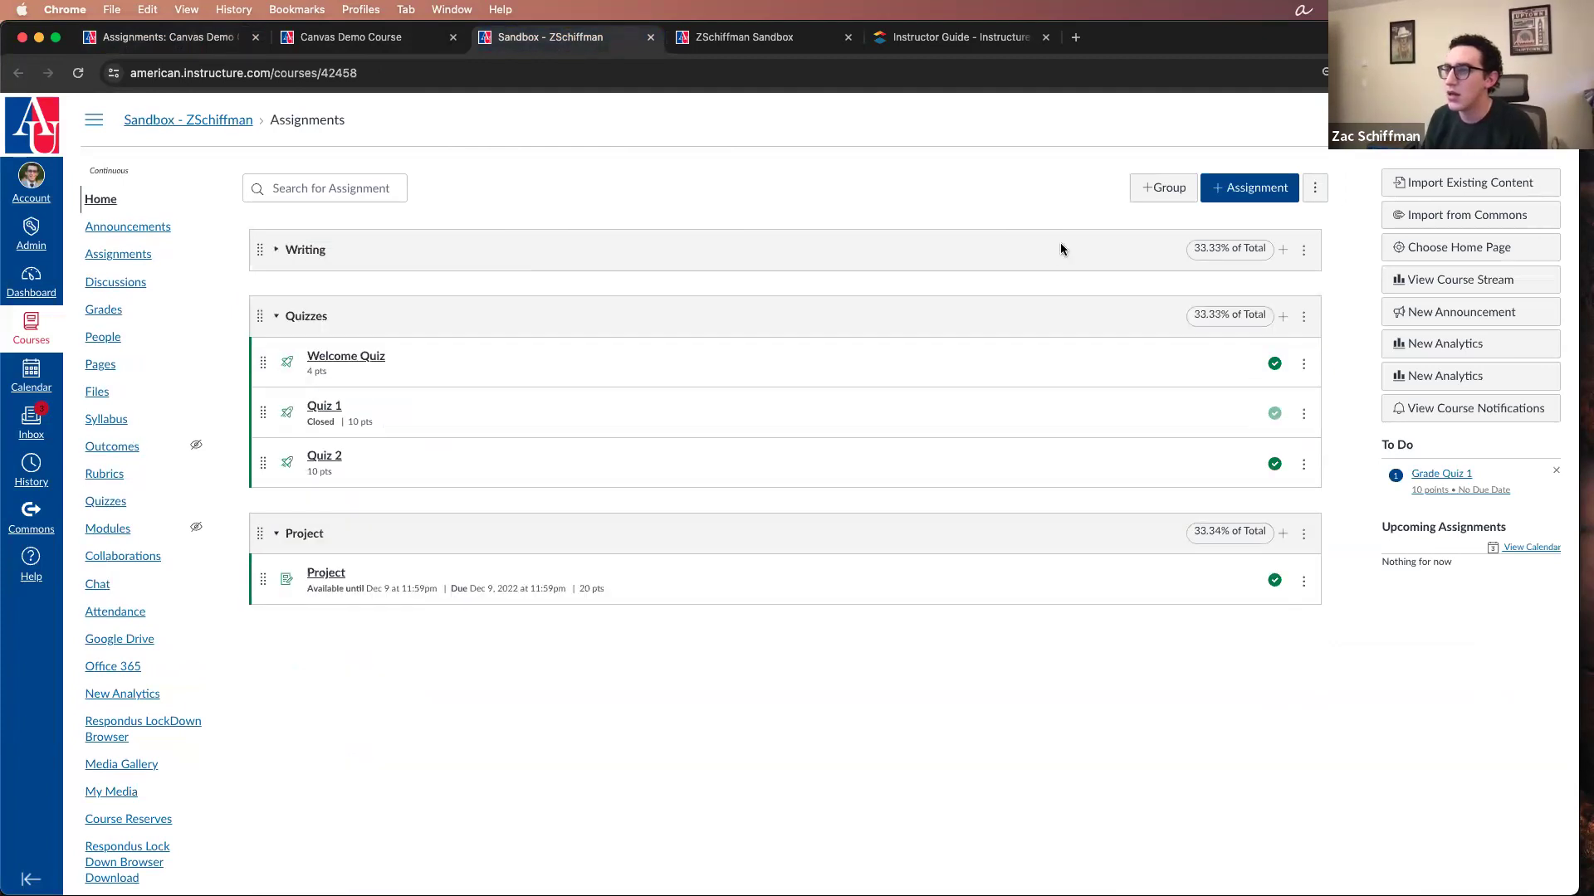
pyautogui.click(143, 255)
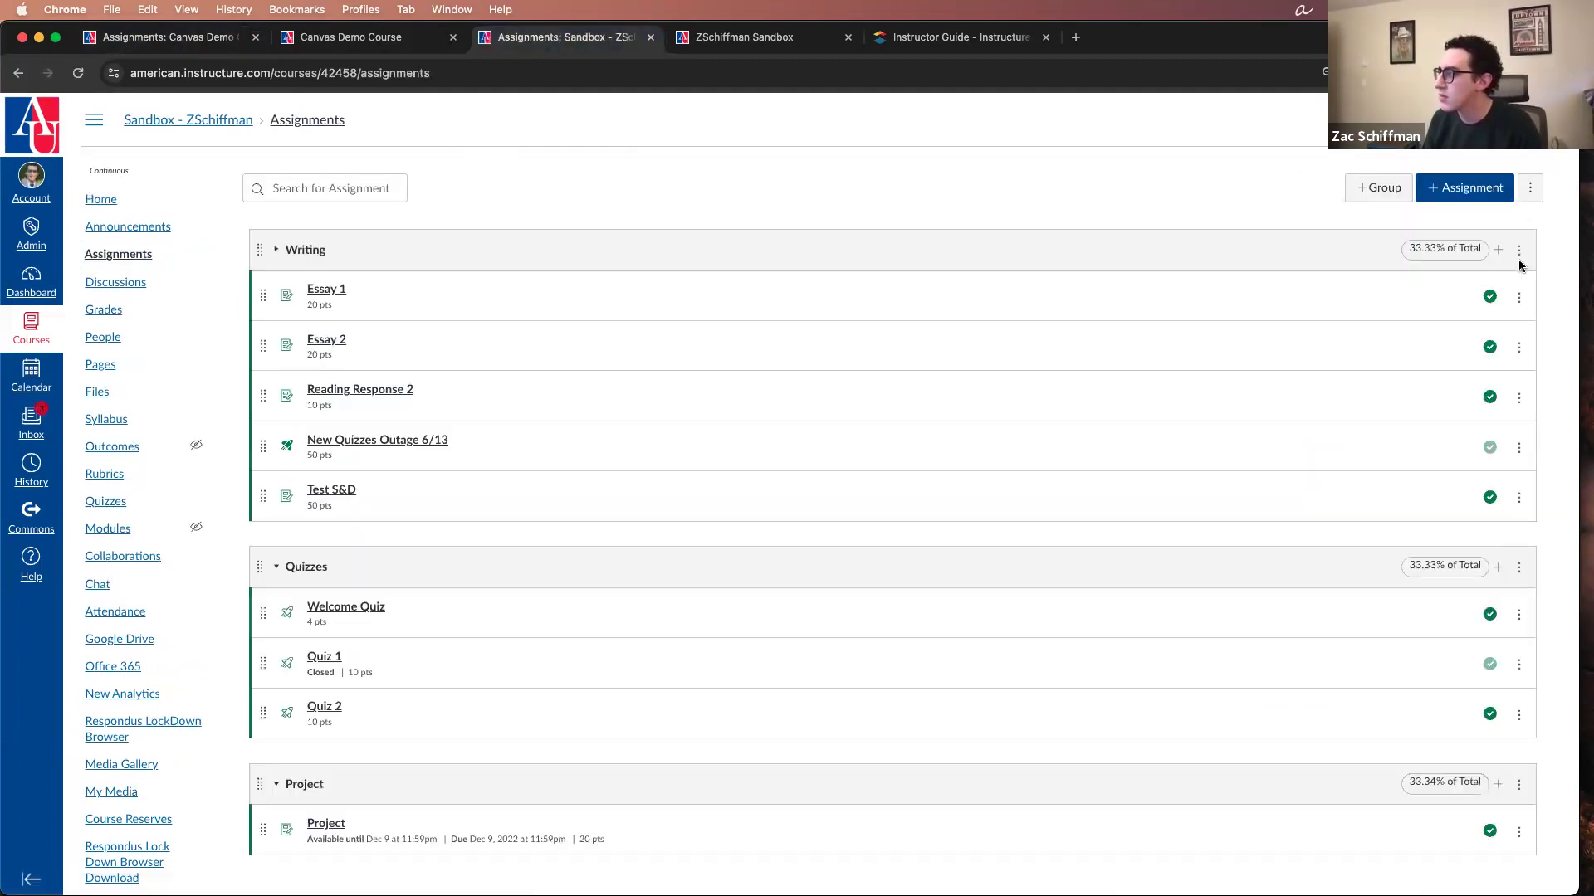
pyautogui.click(279, 250)
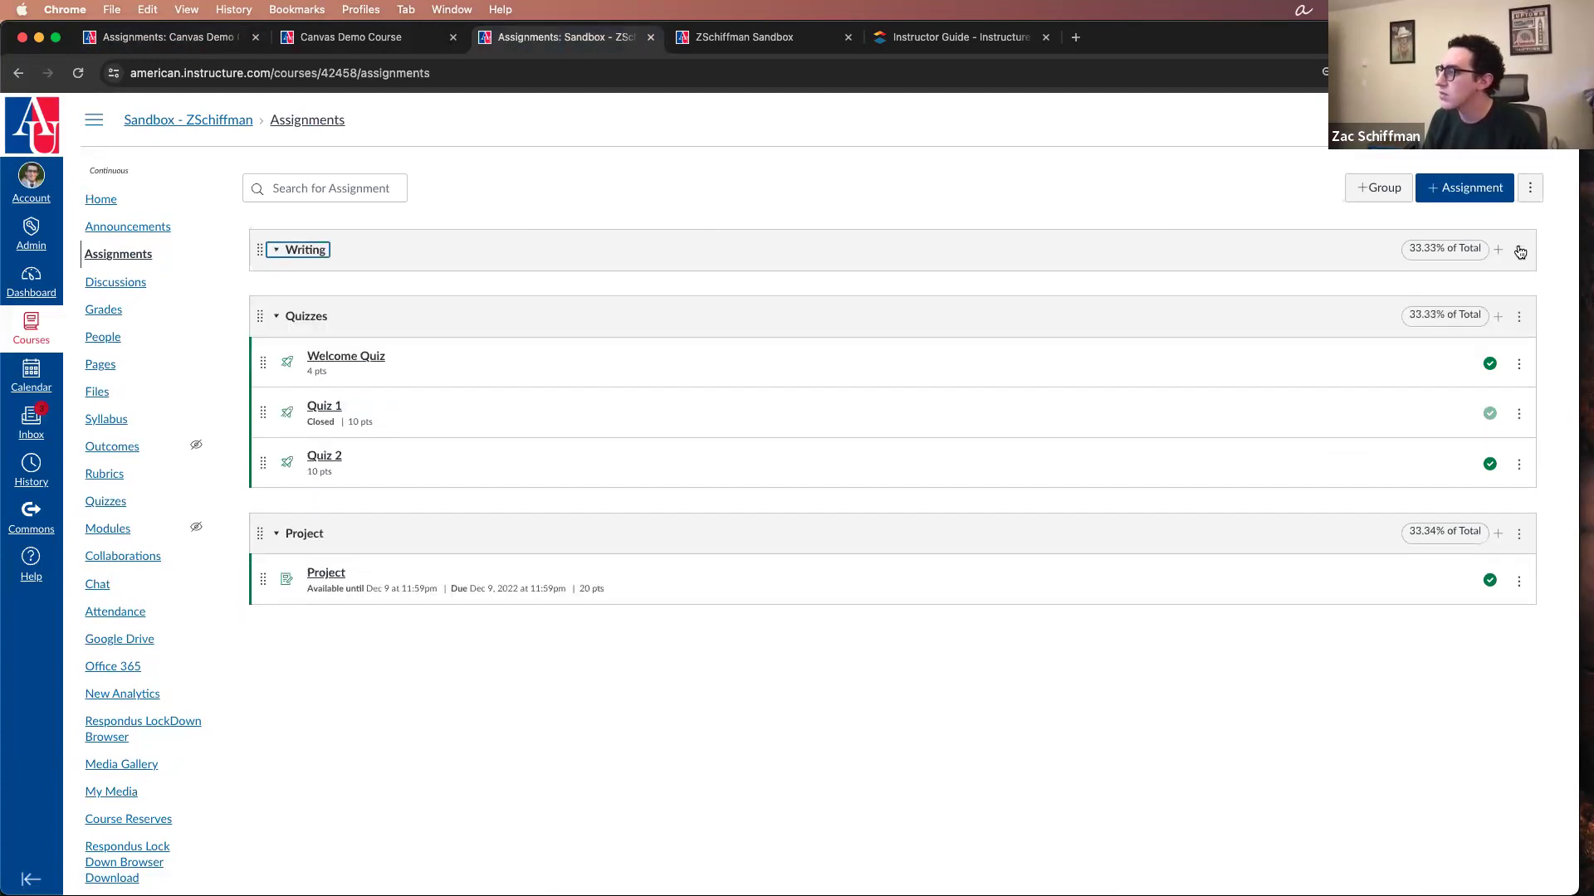
# Step: Delete the Writing and Quizzes assignment groups in the Sandbox course together with their assignments
pyautogui.click(1518, 249)
pyautogui.click(1490, 309)
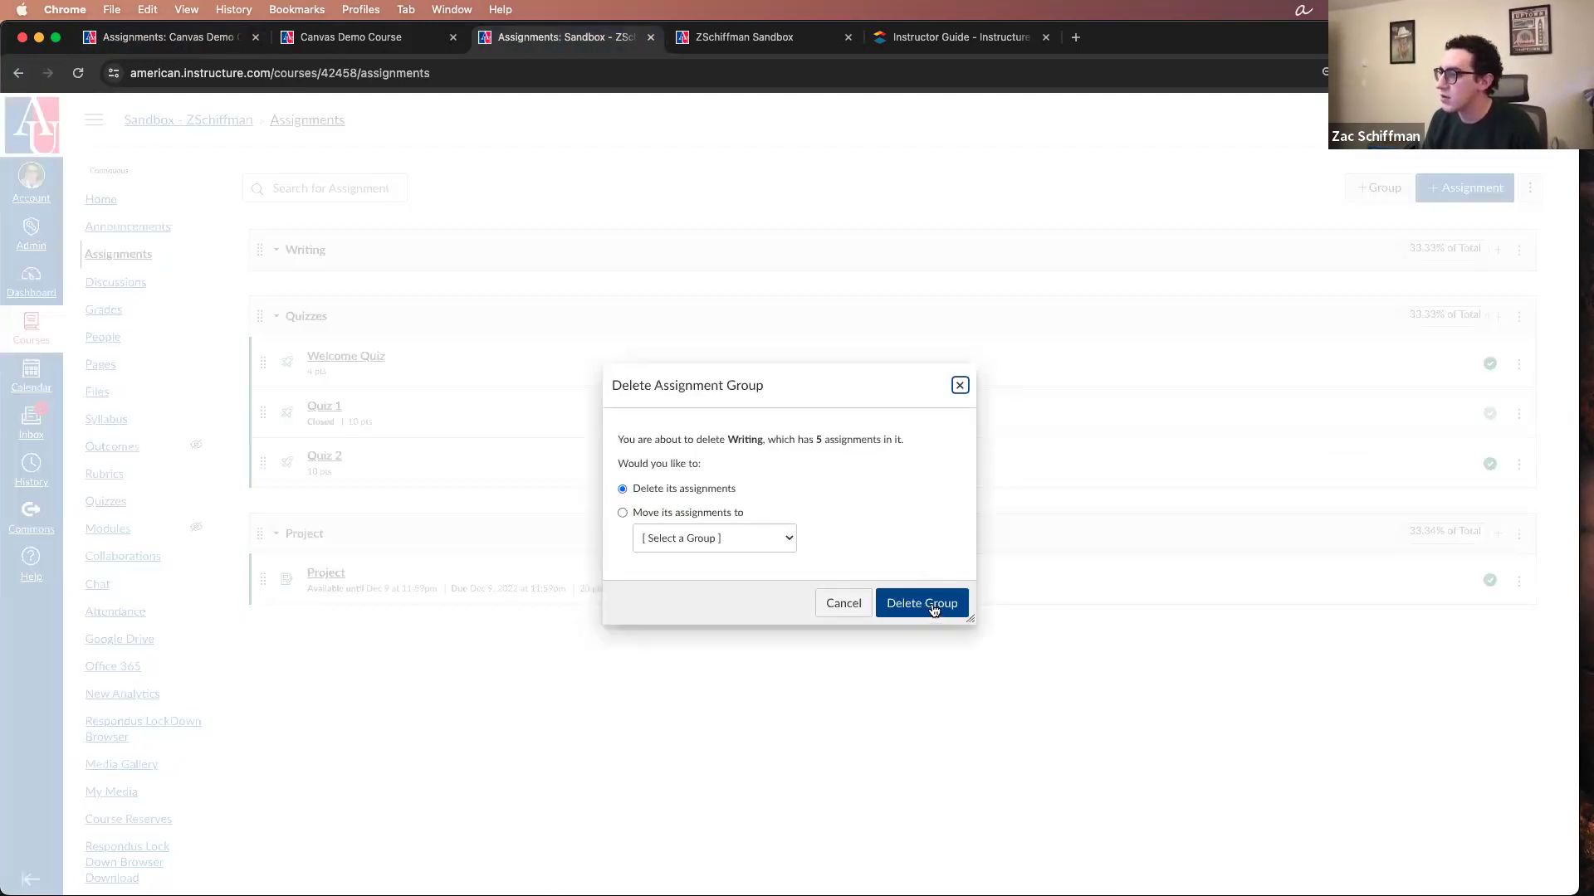
pyautogui.click(933, 609)
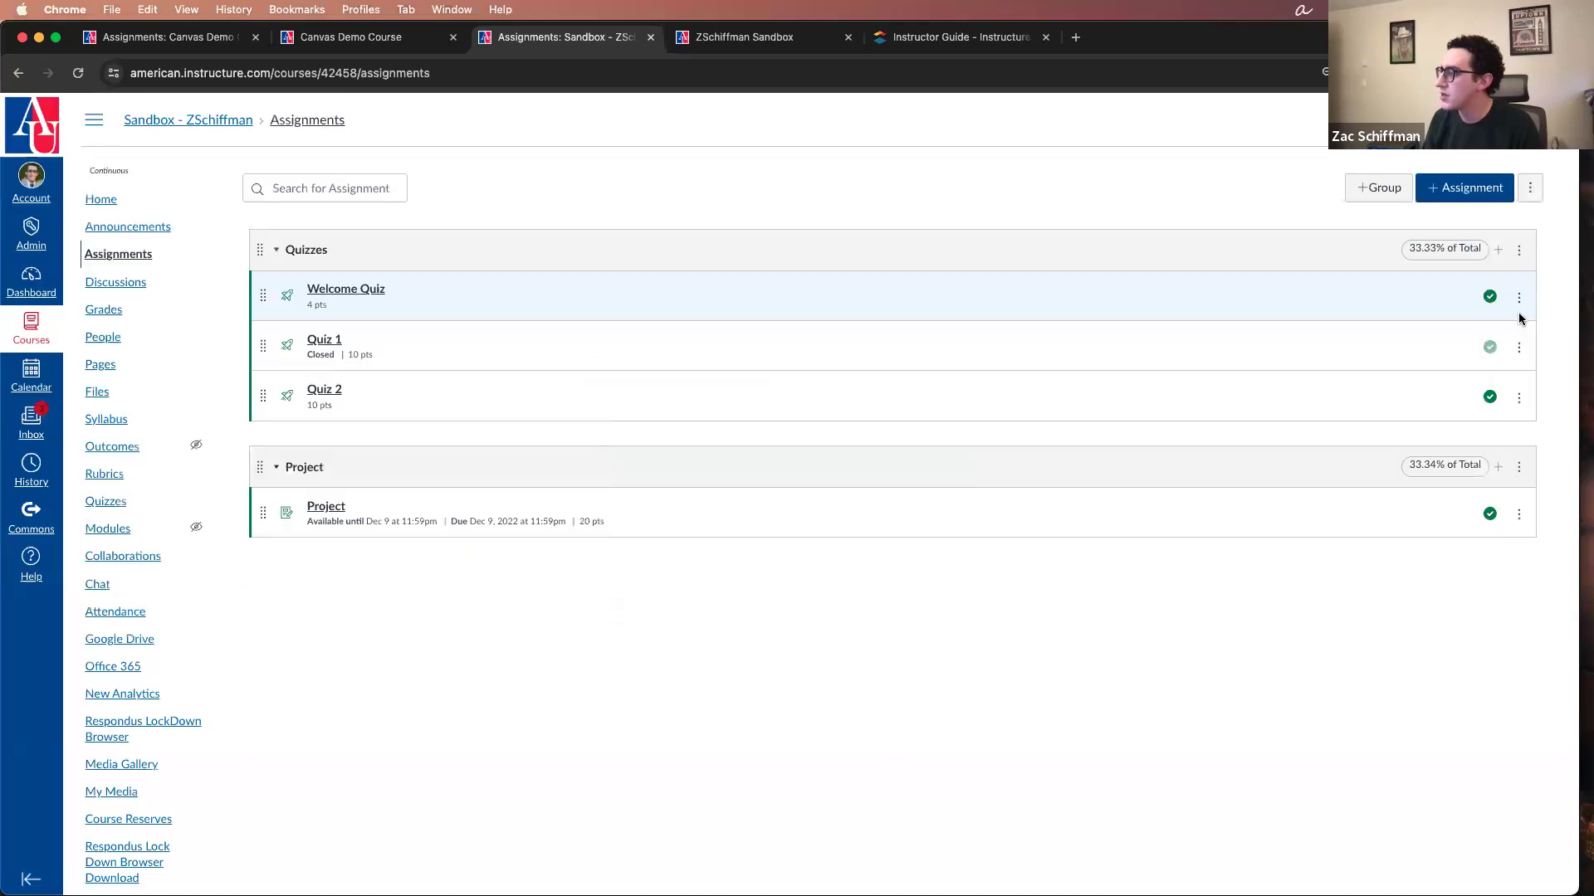
pyautogui.click(1519, 250)
pyautogui.click(1505, 313)
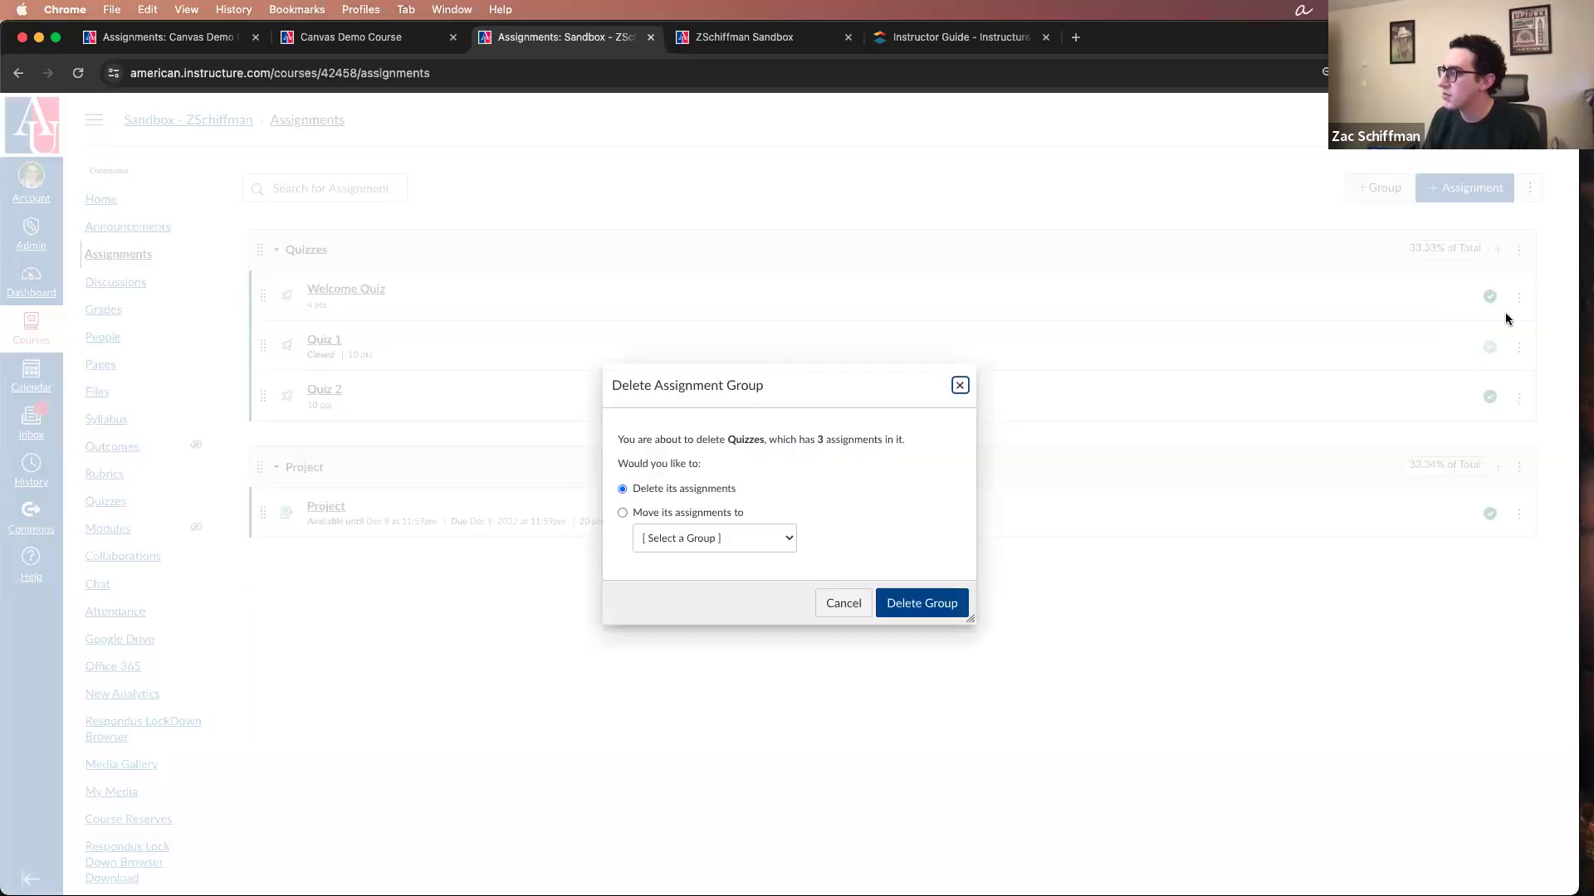
pyautogui.click(936, 608)
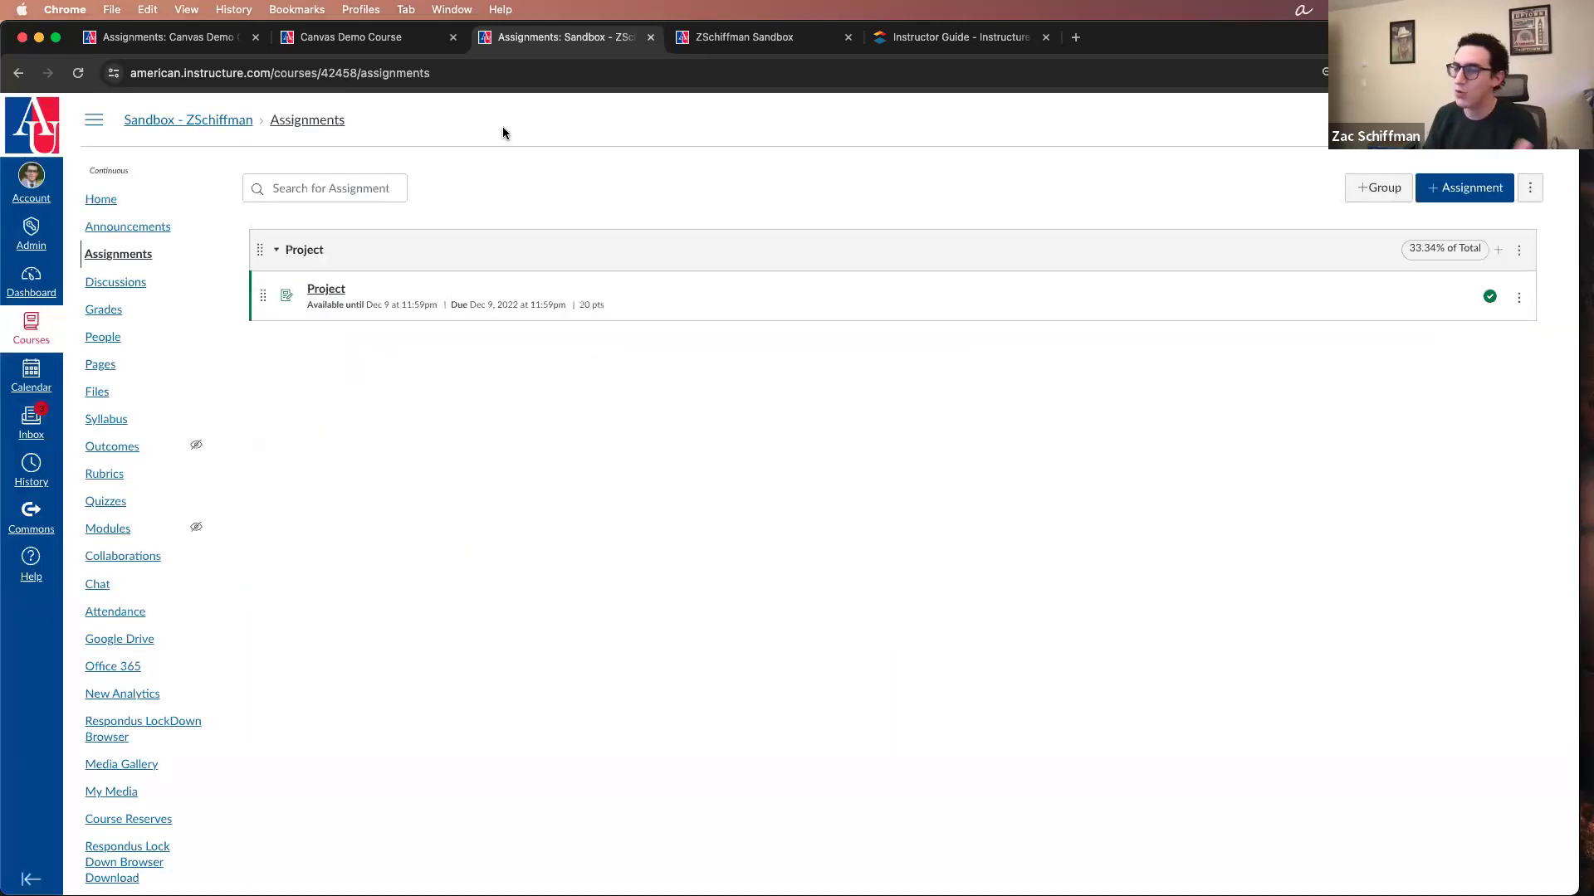
# Step: Try to delete the Project assignment group in the Sandbox course
pyautogui.click(1519, 250)
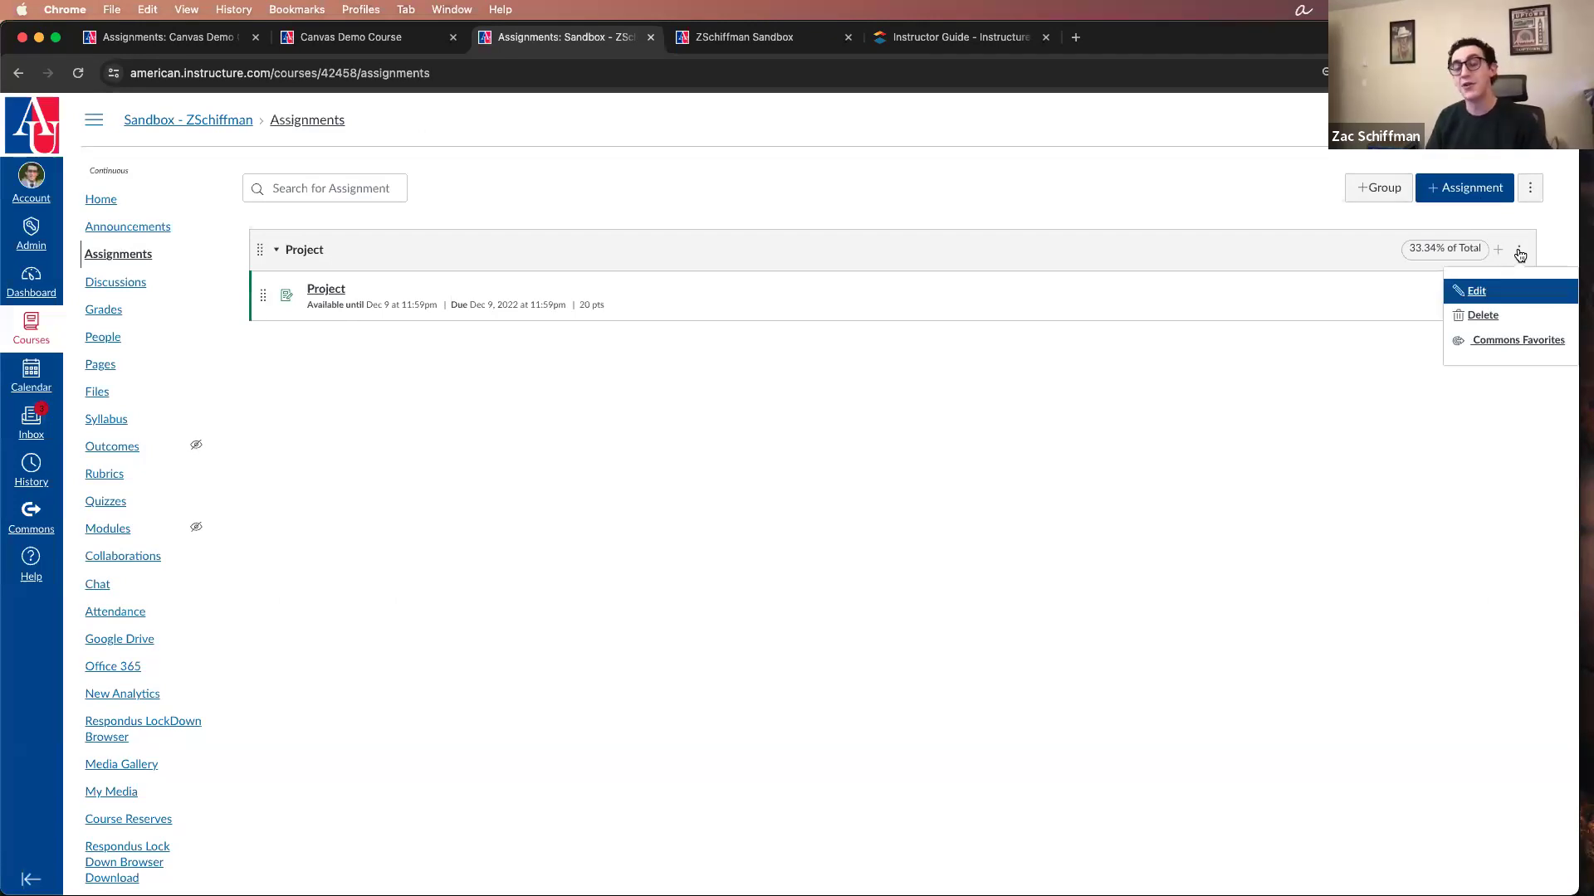
pyautogui.click(1482, 316)
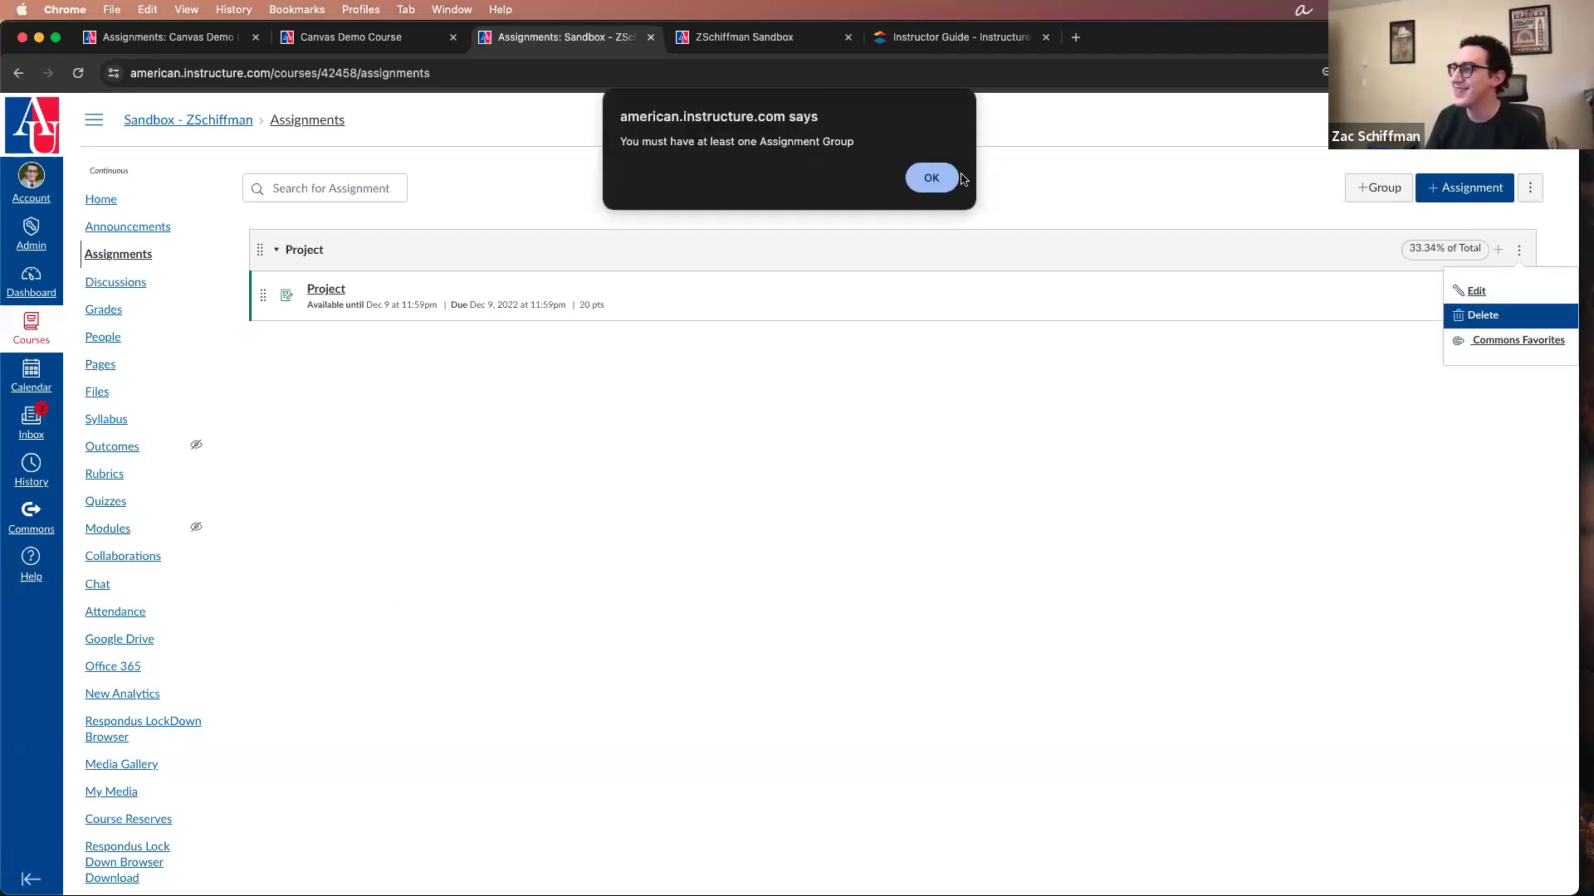
pyautogui.click(933, 177)
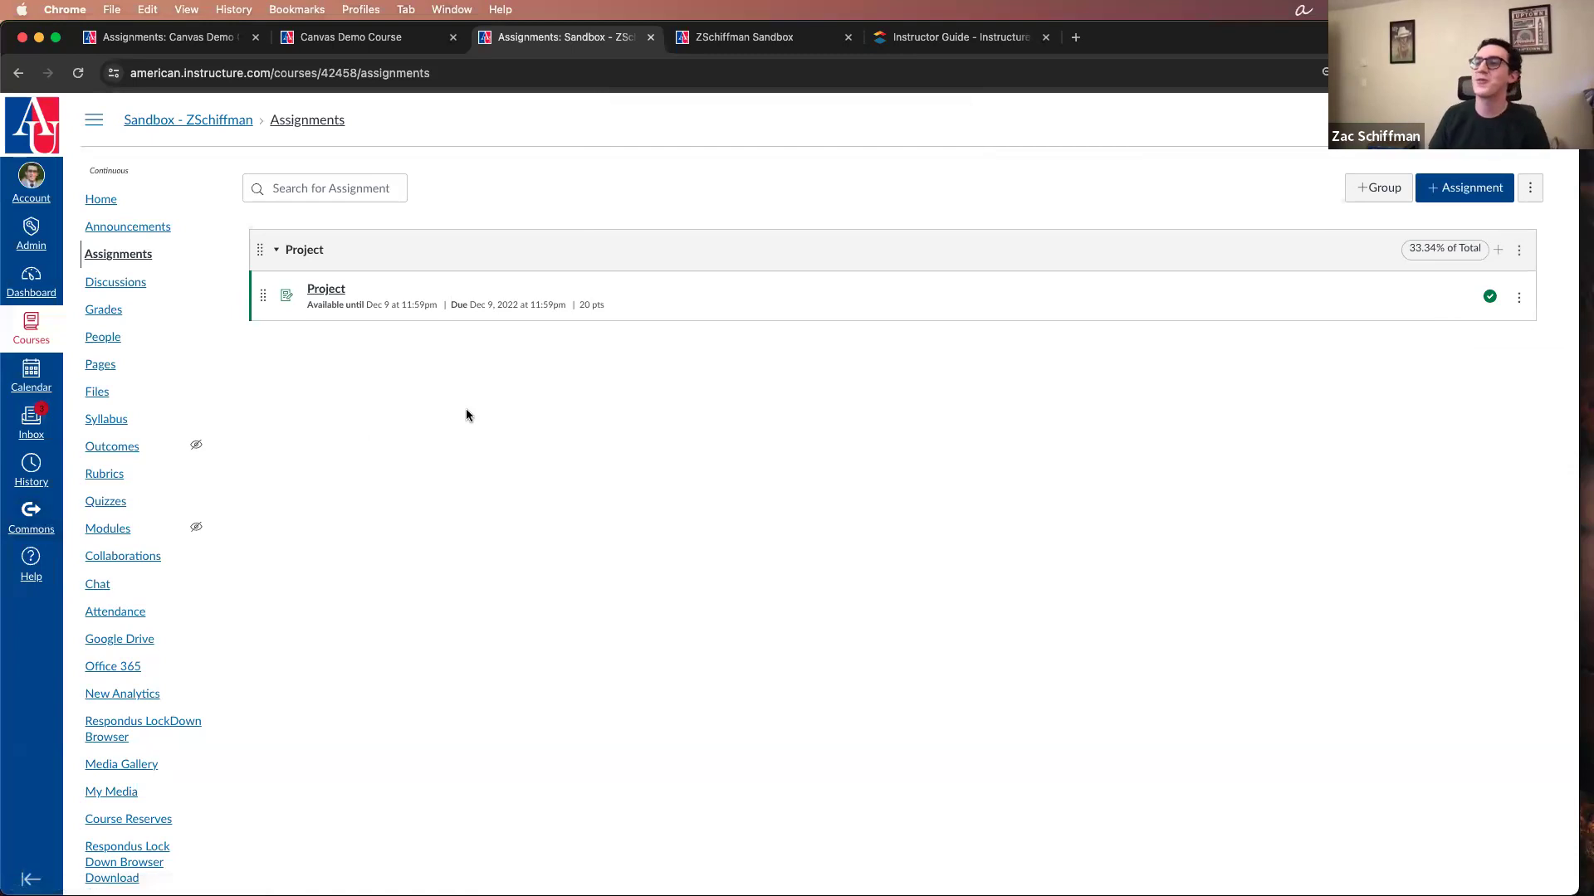
# Step: Delete the Project assignment from the Project group in the Sandbox course
pyautogui.click(1518, 297)
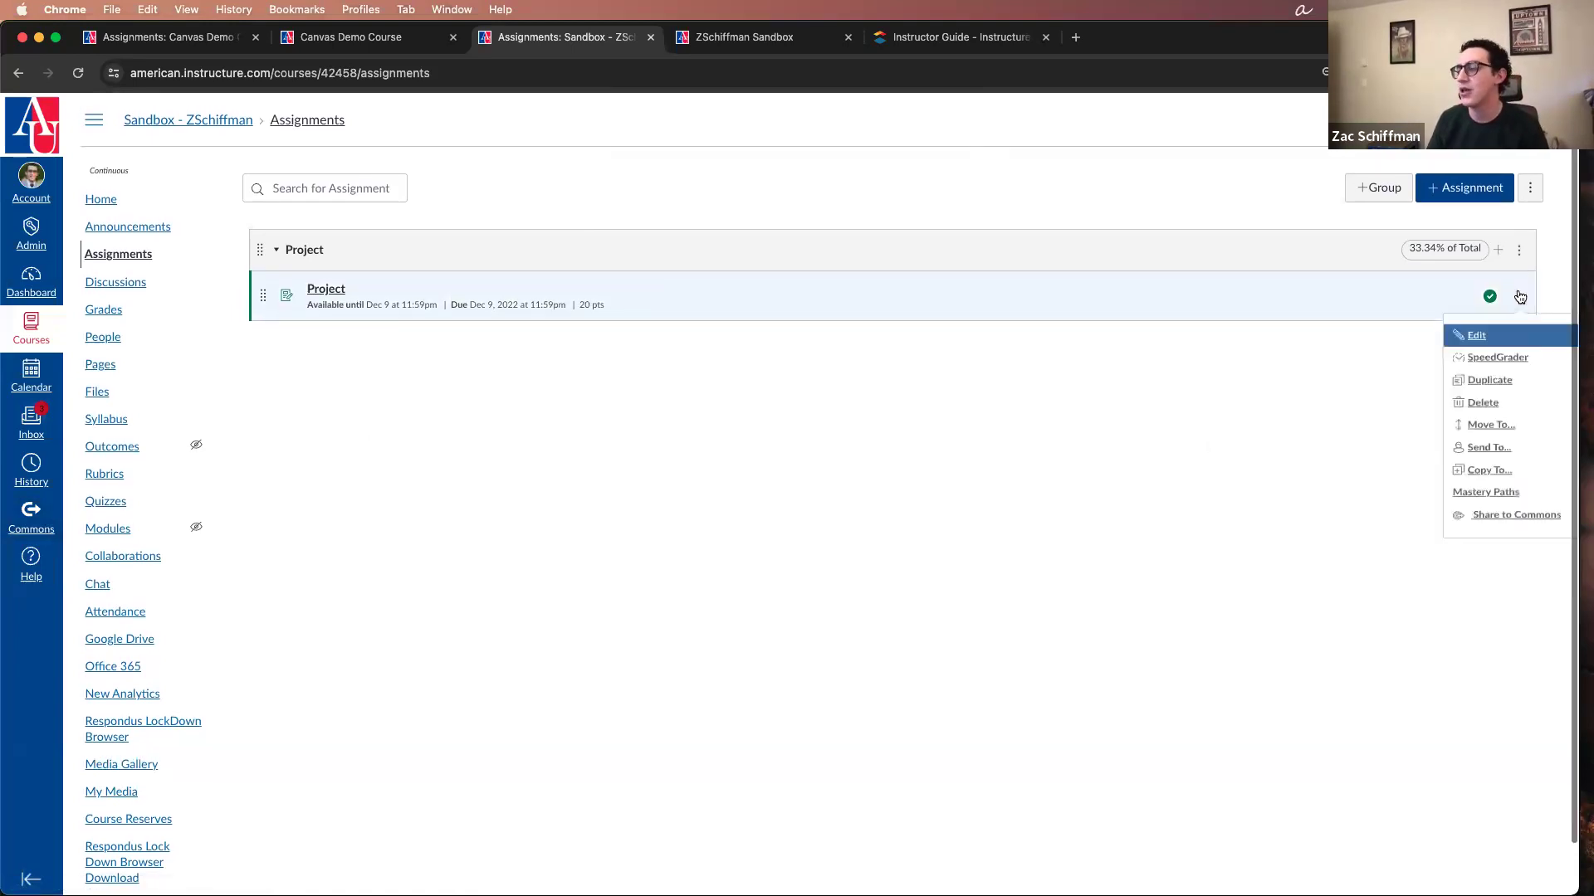
pyautogui.click(1517, 414)
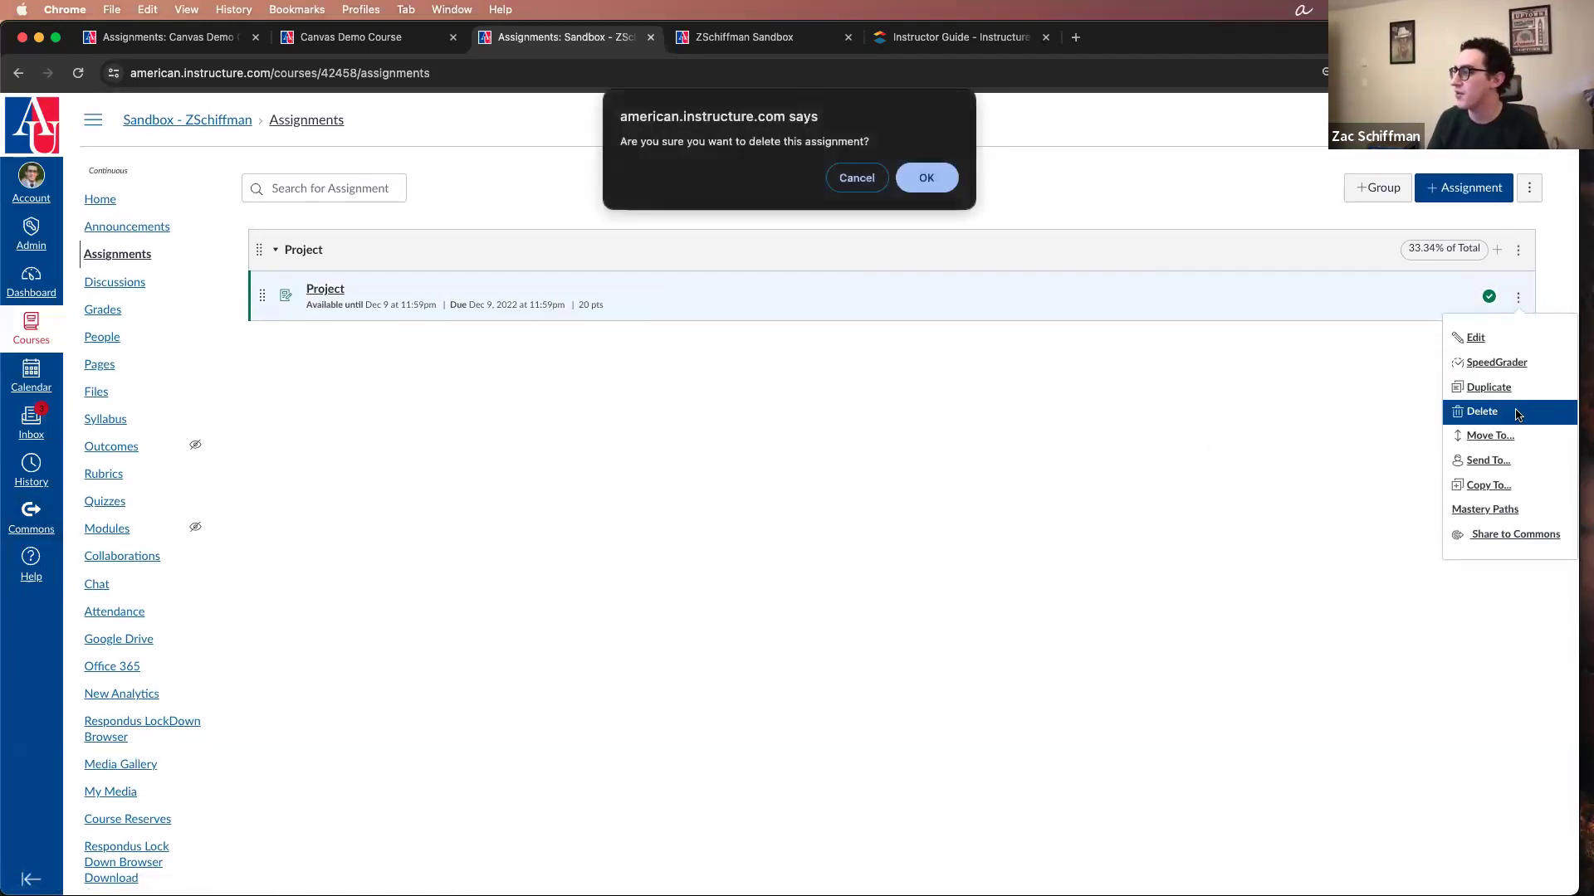
pyautogui.click(926, 176)
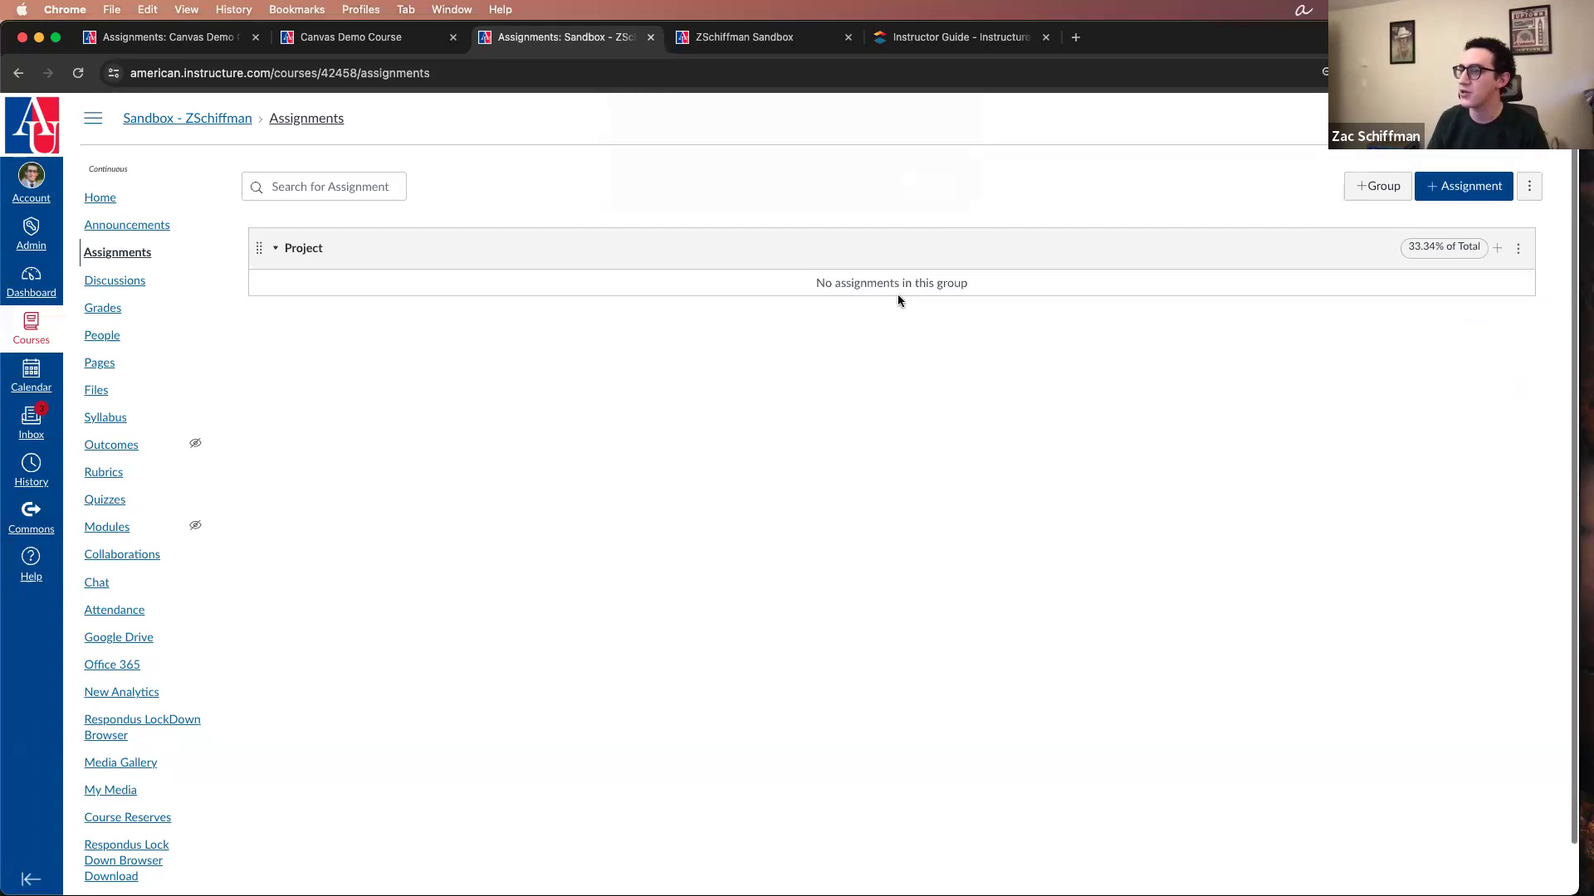
# Step: Rename the empty Project assignment group as "Assignments" and save it
pyautogui.click(1518, 253)
pyautogui.click(1474, 288)
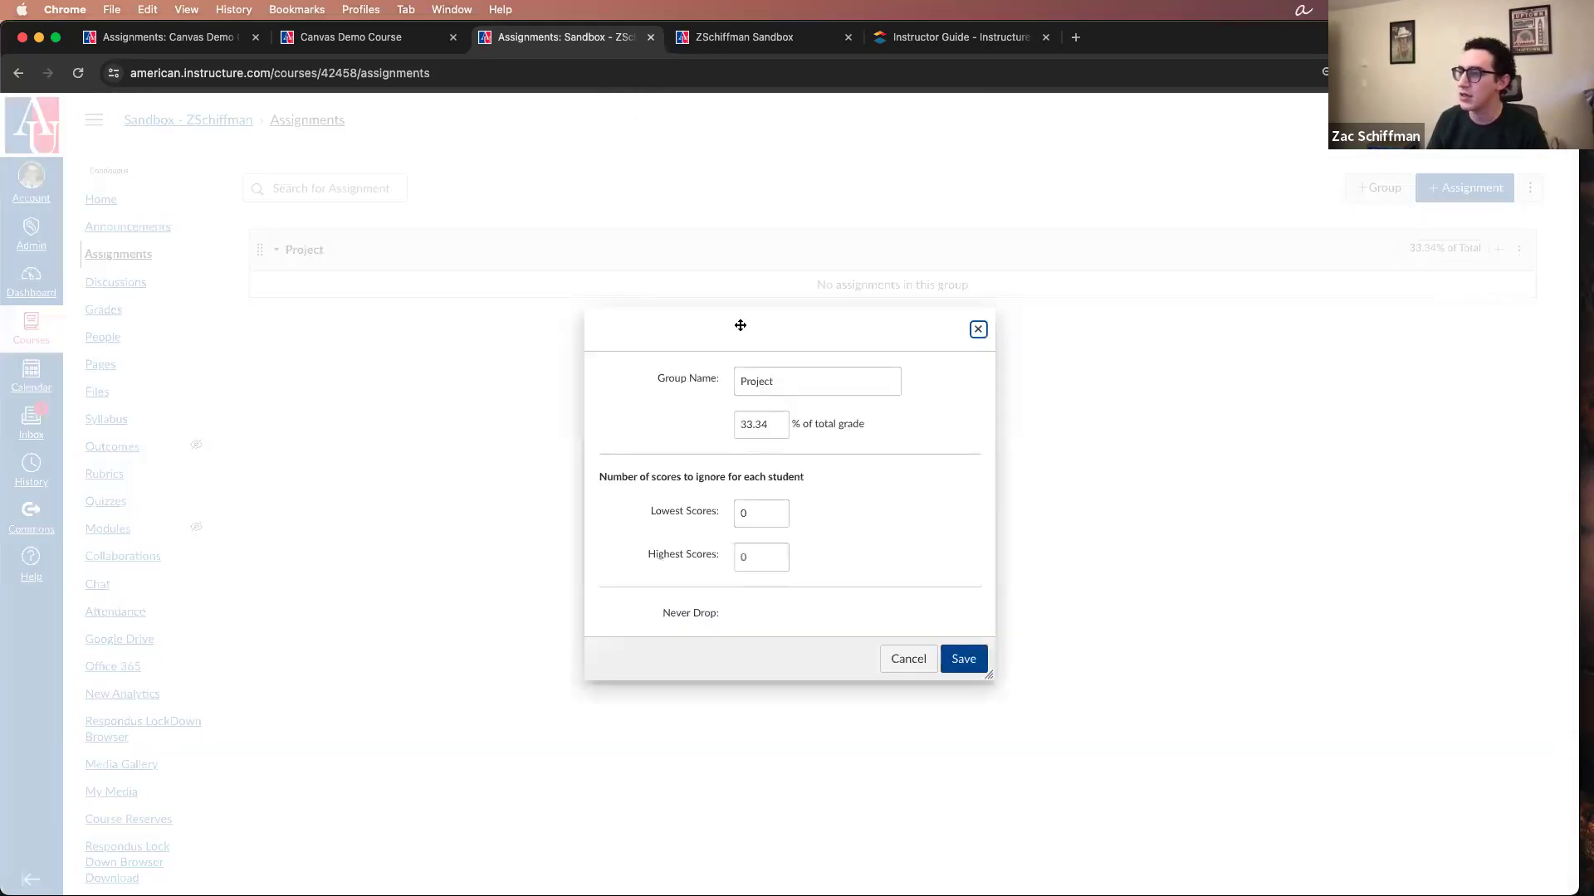
pyautogui.doubleClick(807, 388)
pyautogui.write('Assignments')
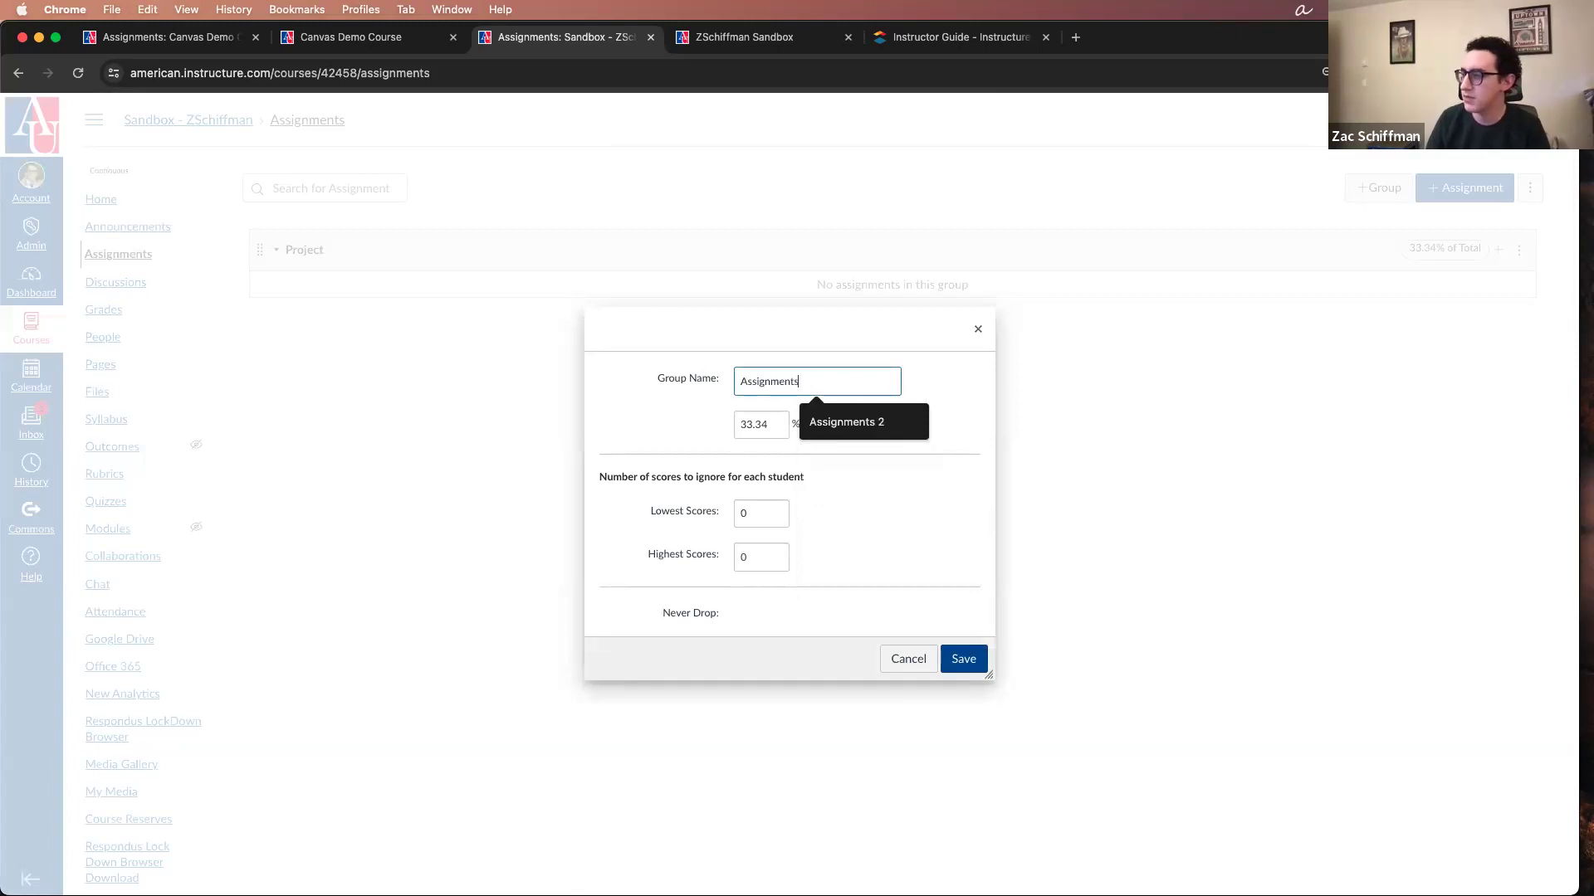
pyautogui.click(963, 662)
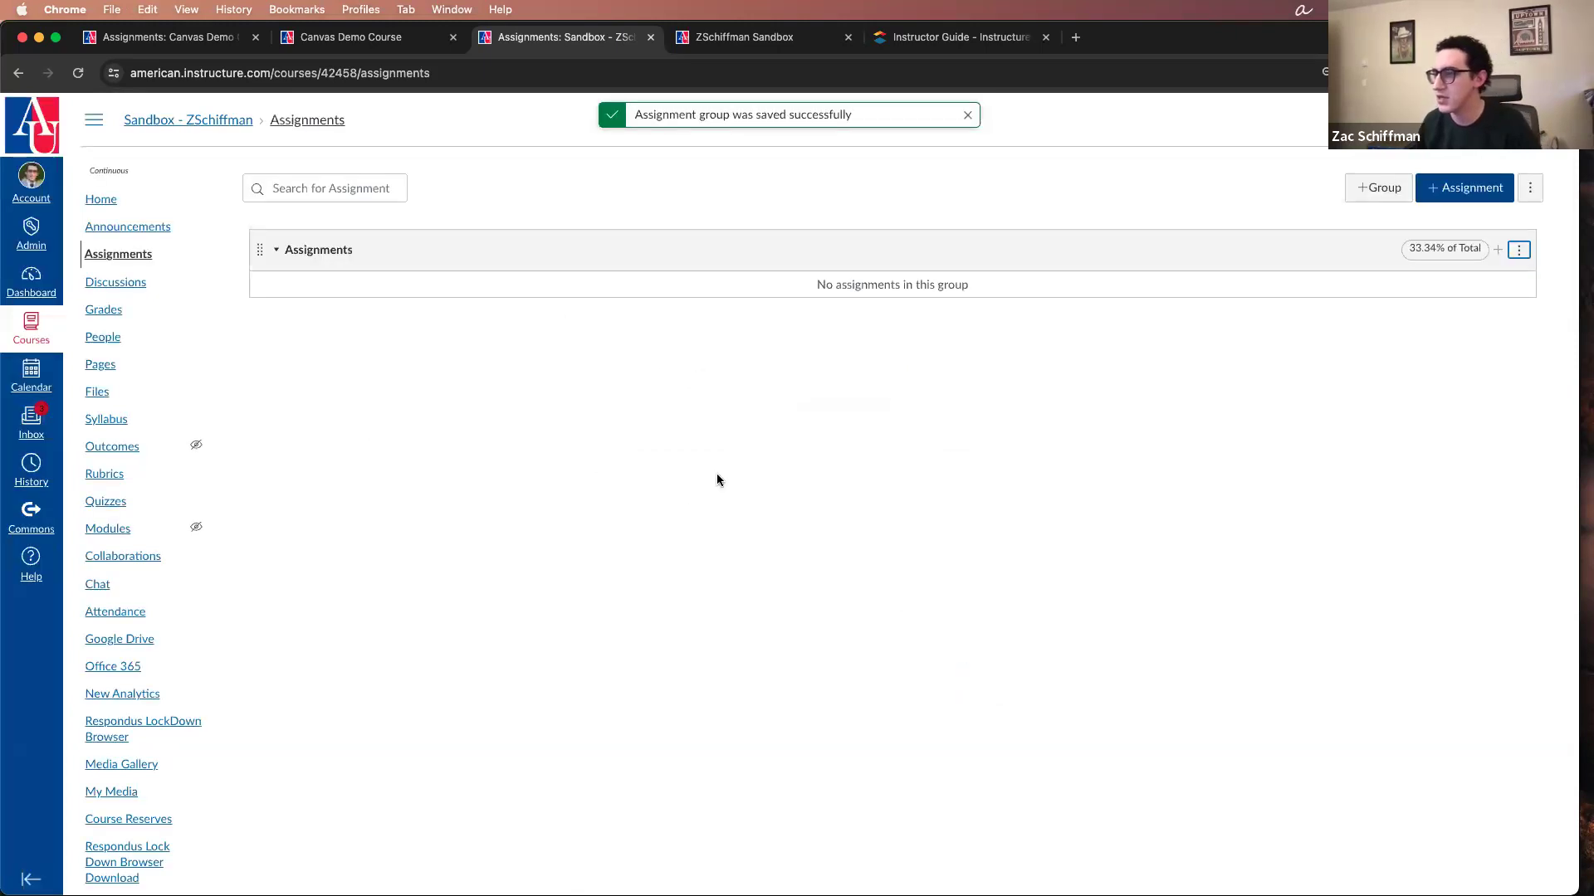
# Step: Check the Sandbox course's Gradebook columns, and return to the Assignments page to start a new assignment
pyautogui.click(130, 311)
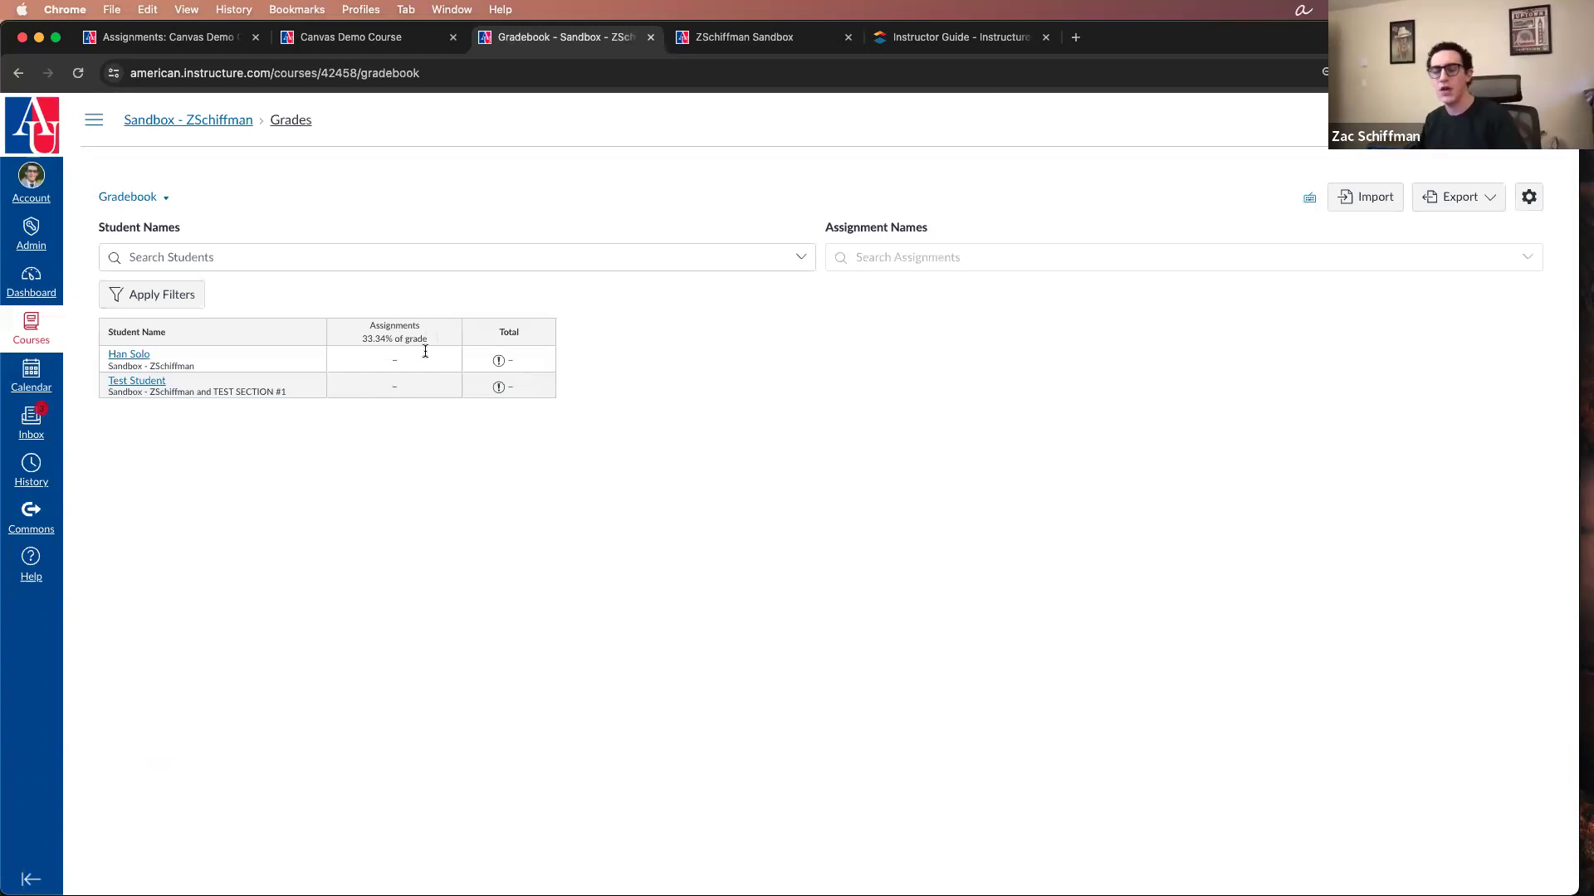
pyautogui.click(93, 118)
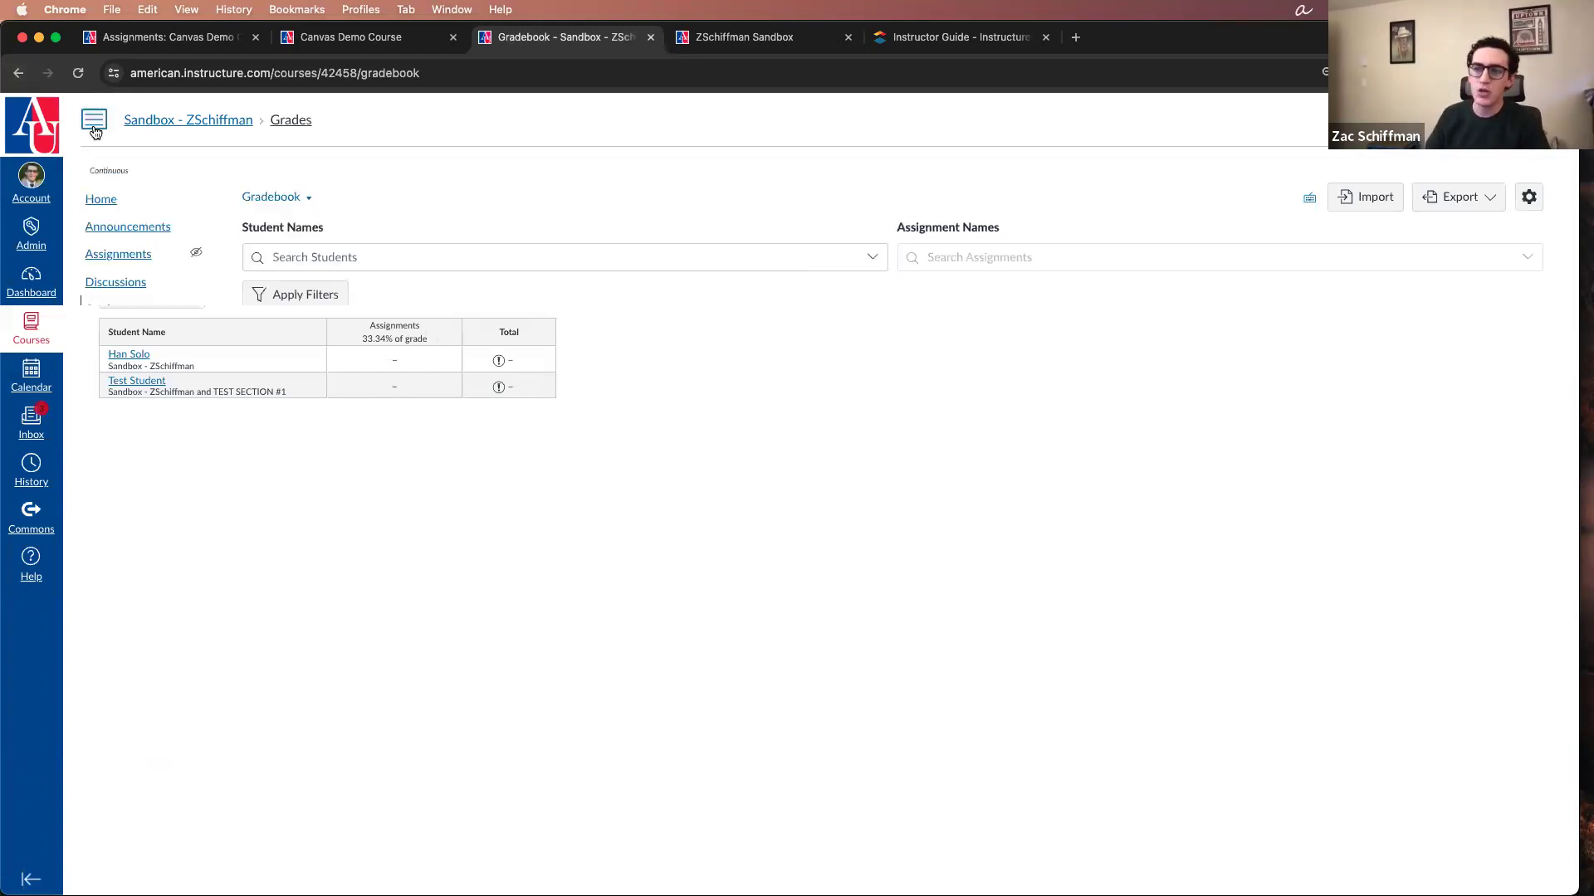
pyautogui.click(136, 258)
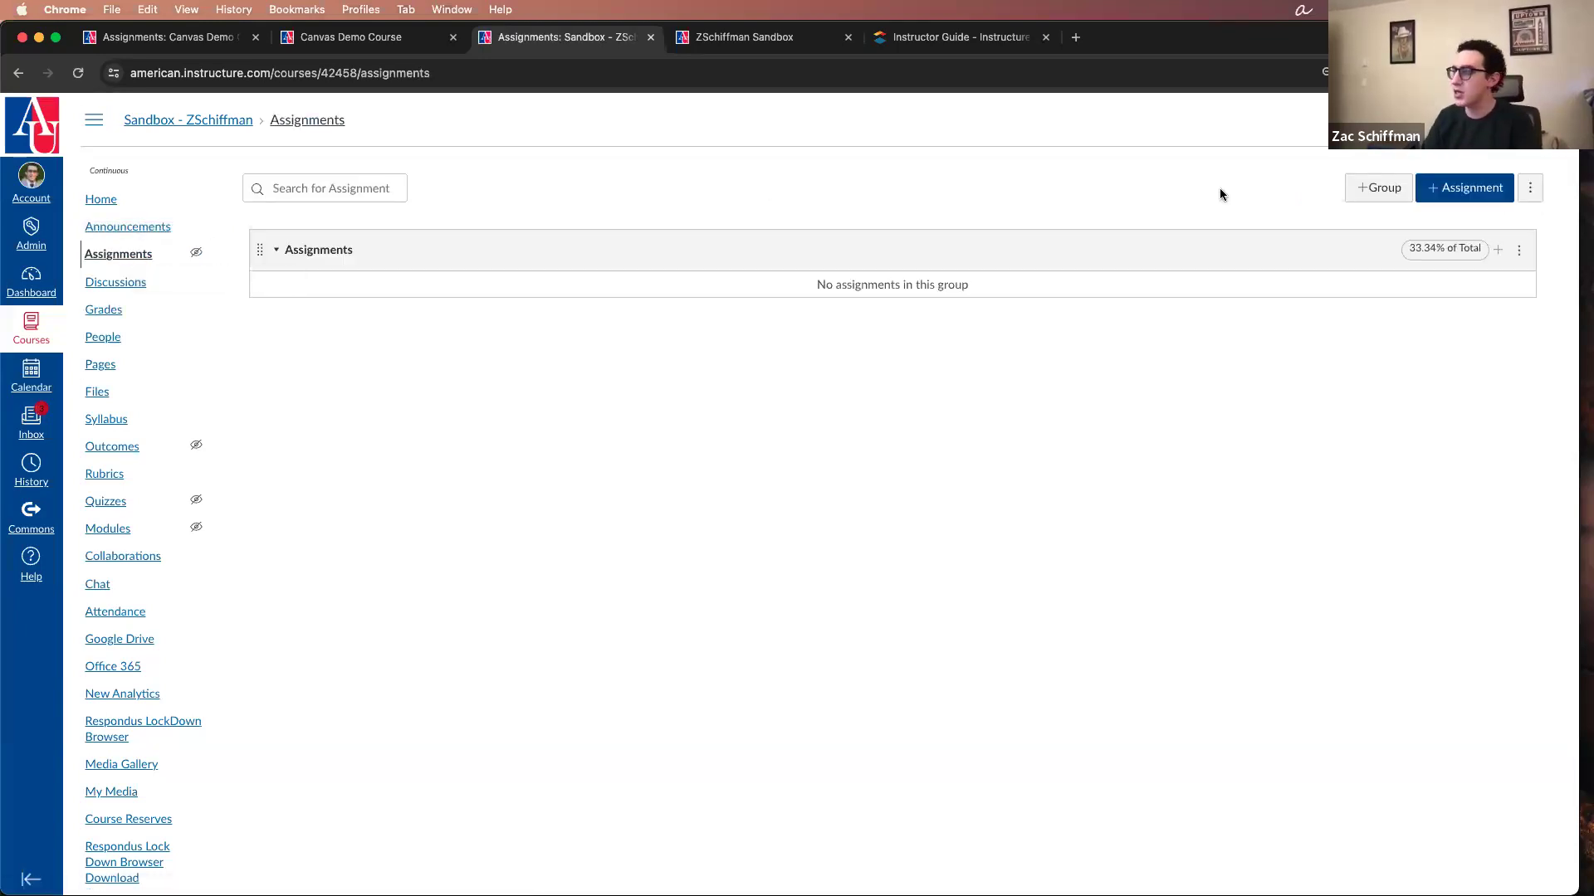
pyautogui.click(1464, 188)
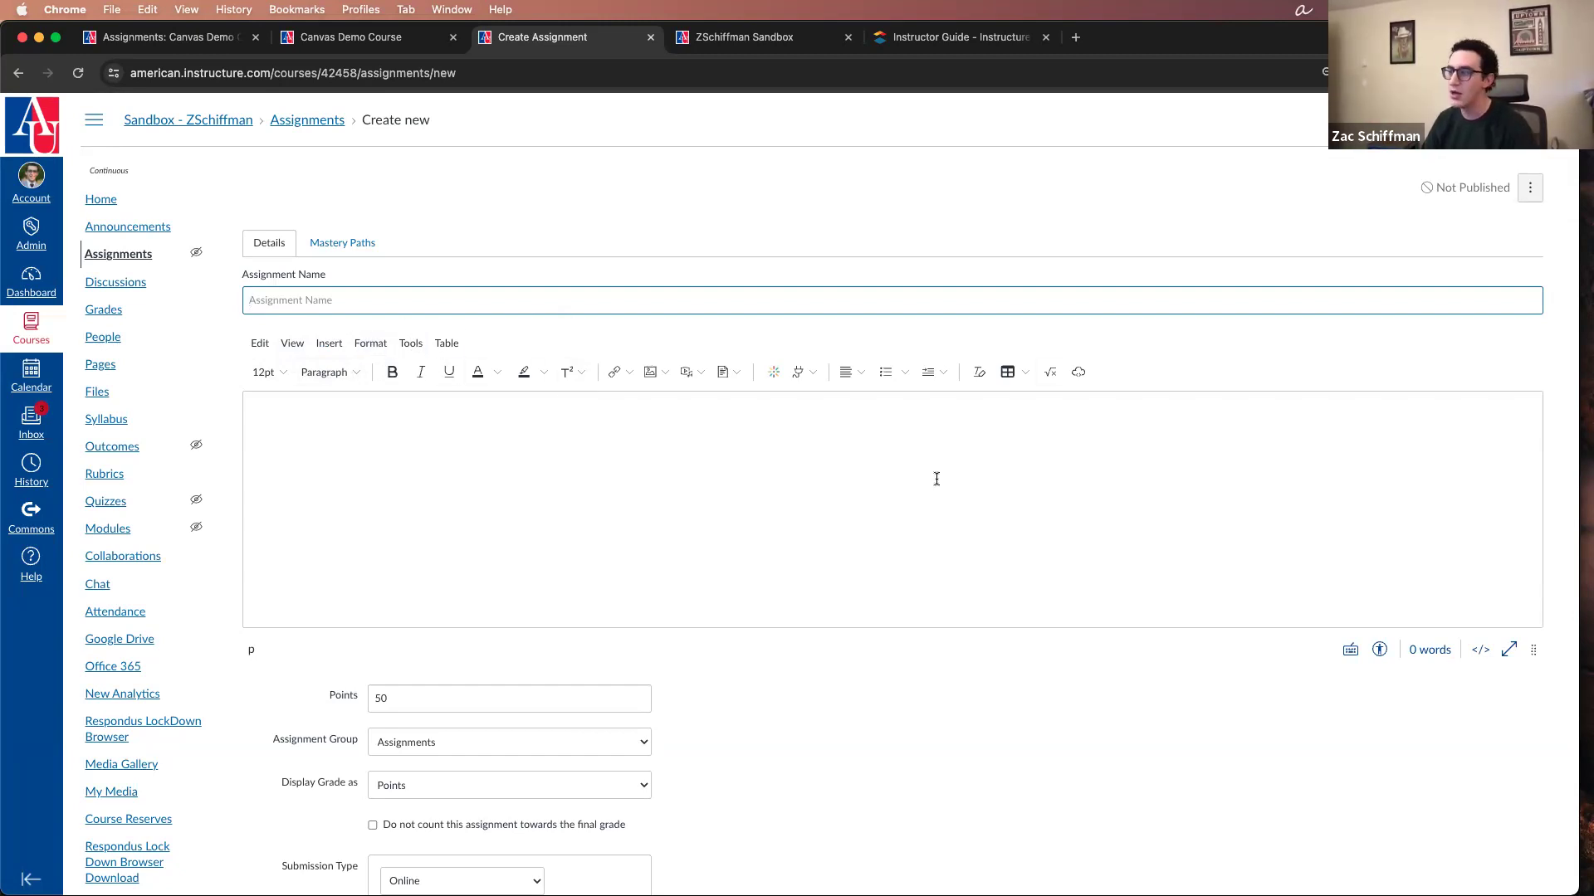
pyautogui.click(406, 529)
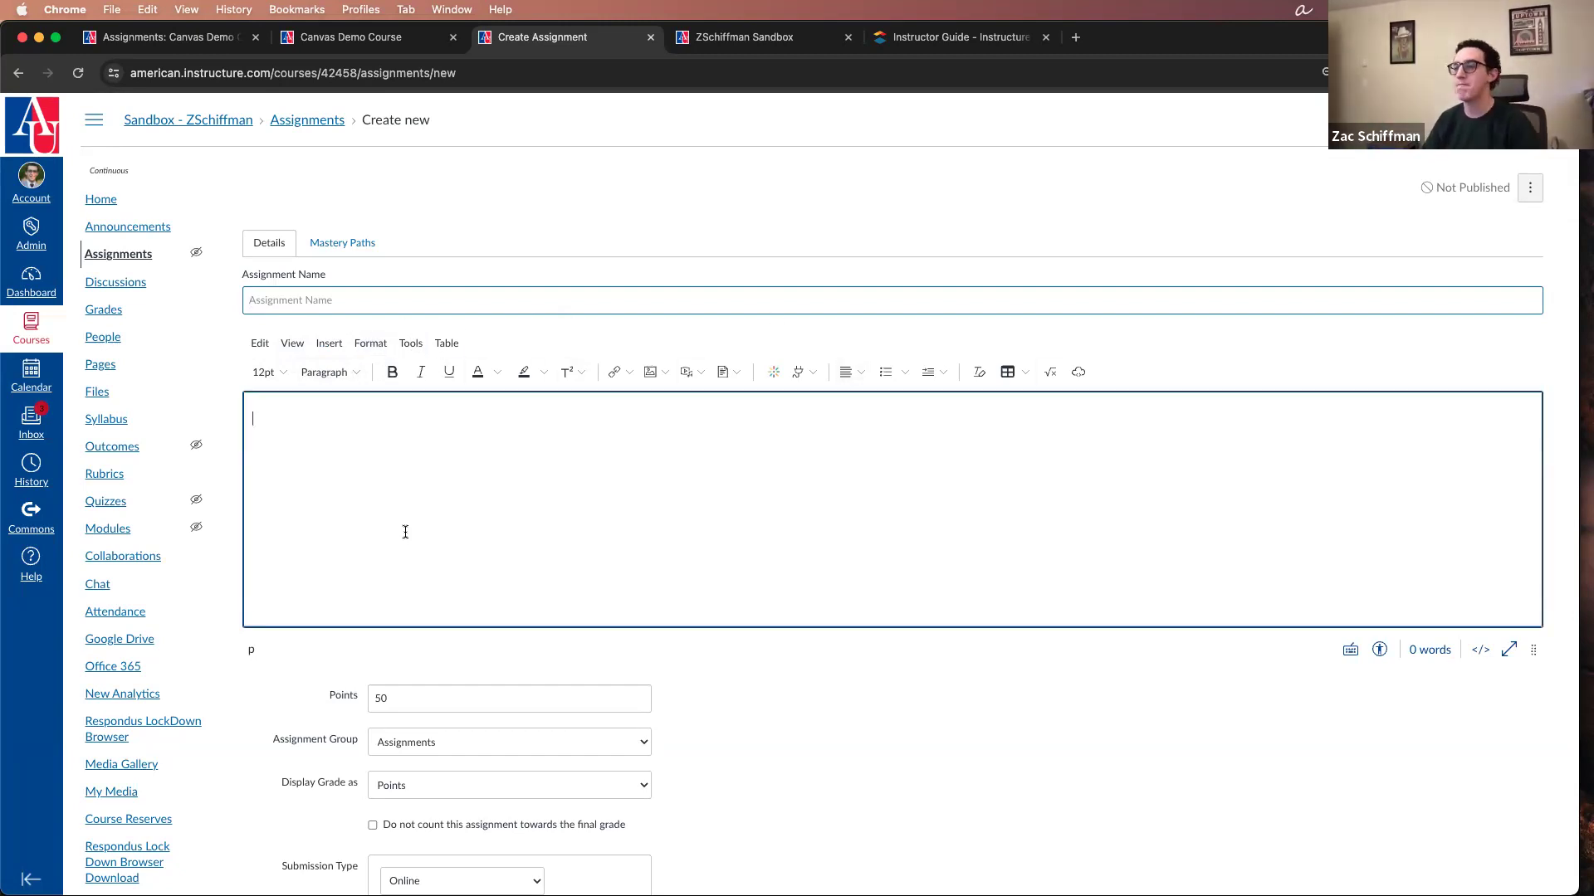
pyautogui.write('sd,jrhgsldkfghdlfkg')
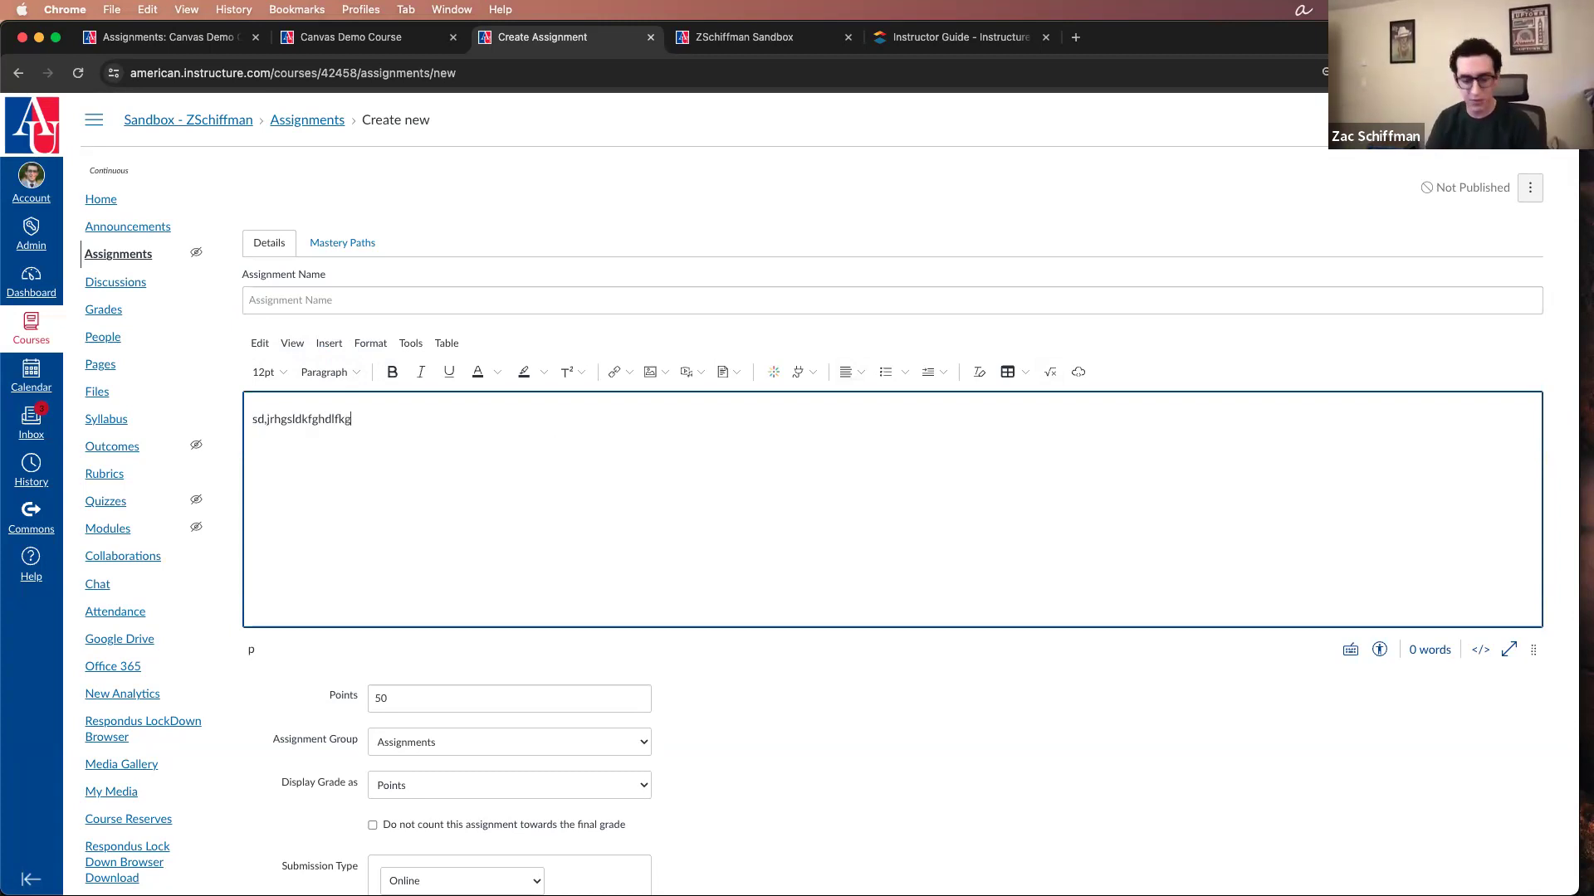
pyautogui.press('super+a')
pyautogui.press('BackSpace')
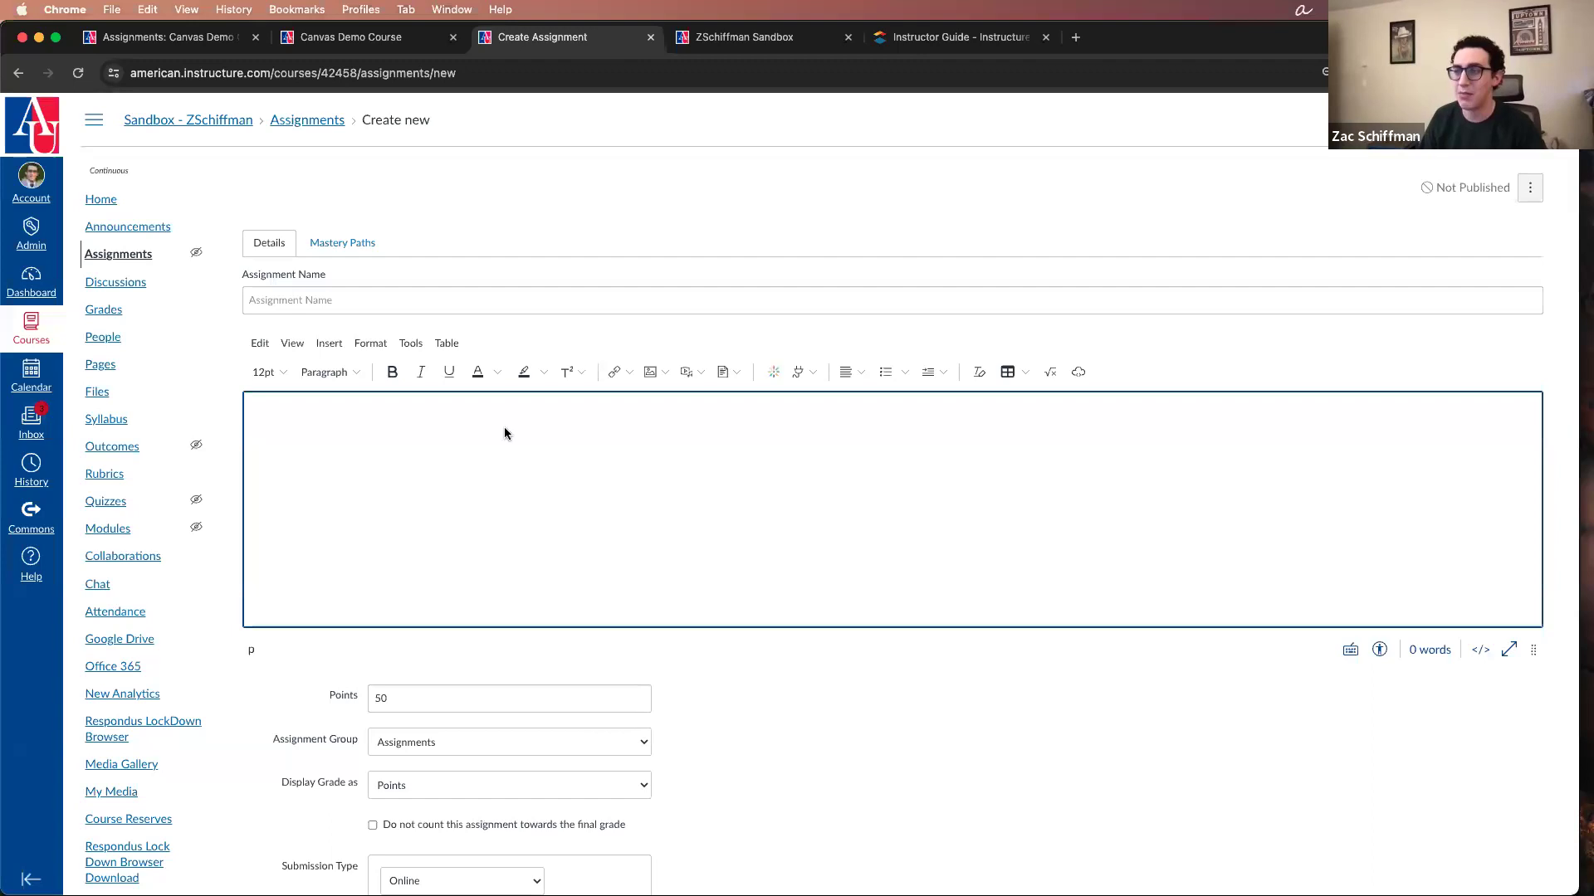
# Step: Name the assignment "Final Exam" and enter the description "This is where you submit your final exam essay!"
pyautogui.click(352, 297)
pyautogui.write('Final Exam')
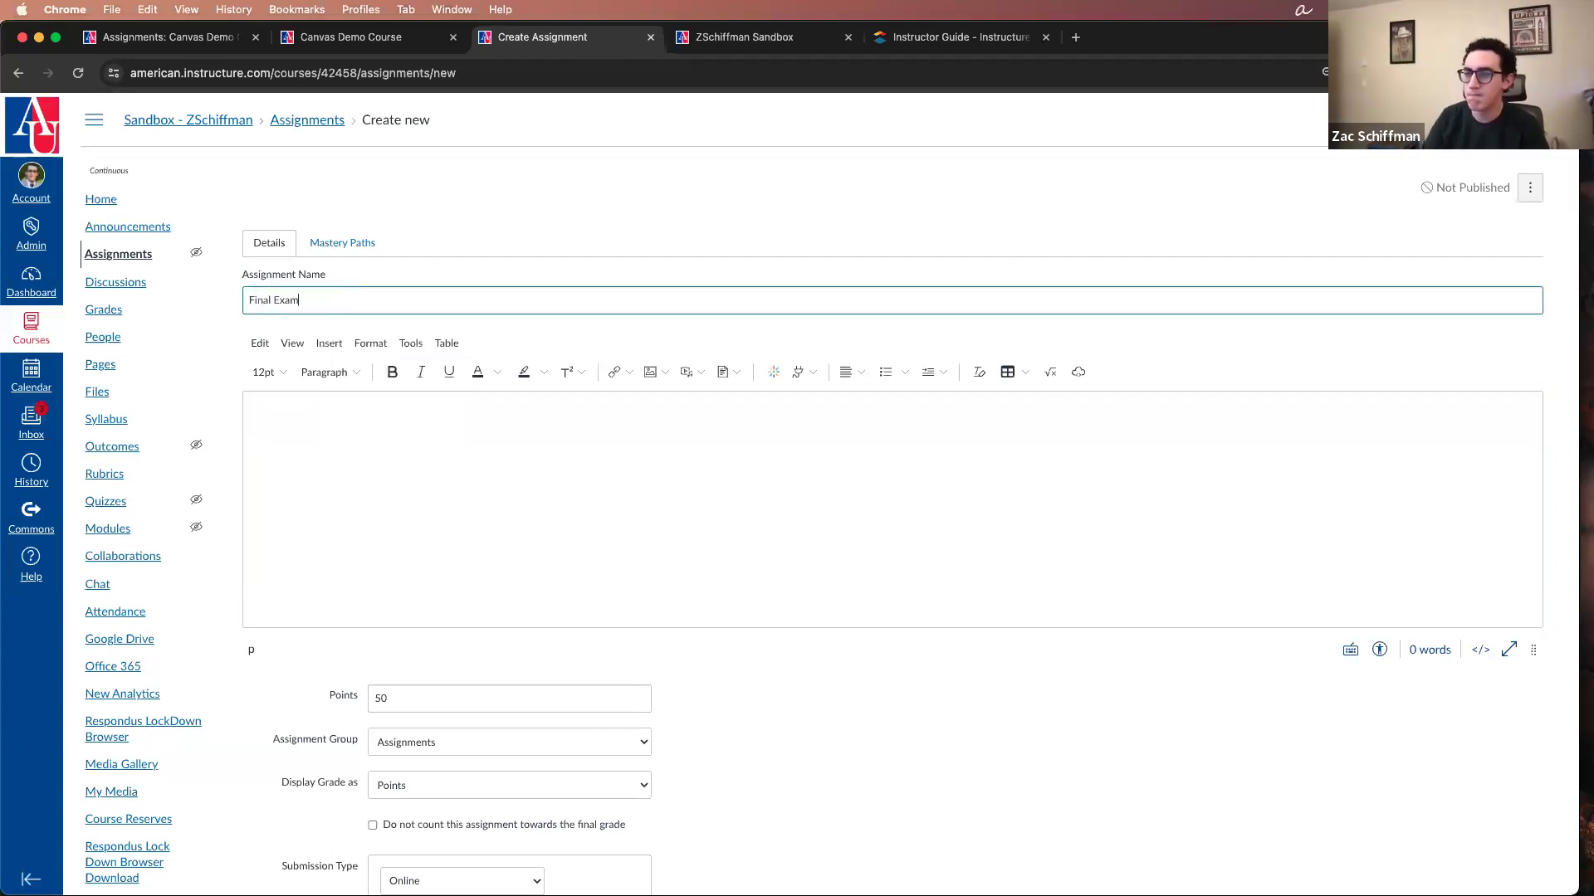
pyautogui.click(484, 484)
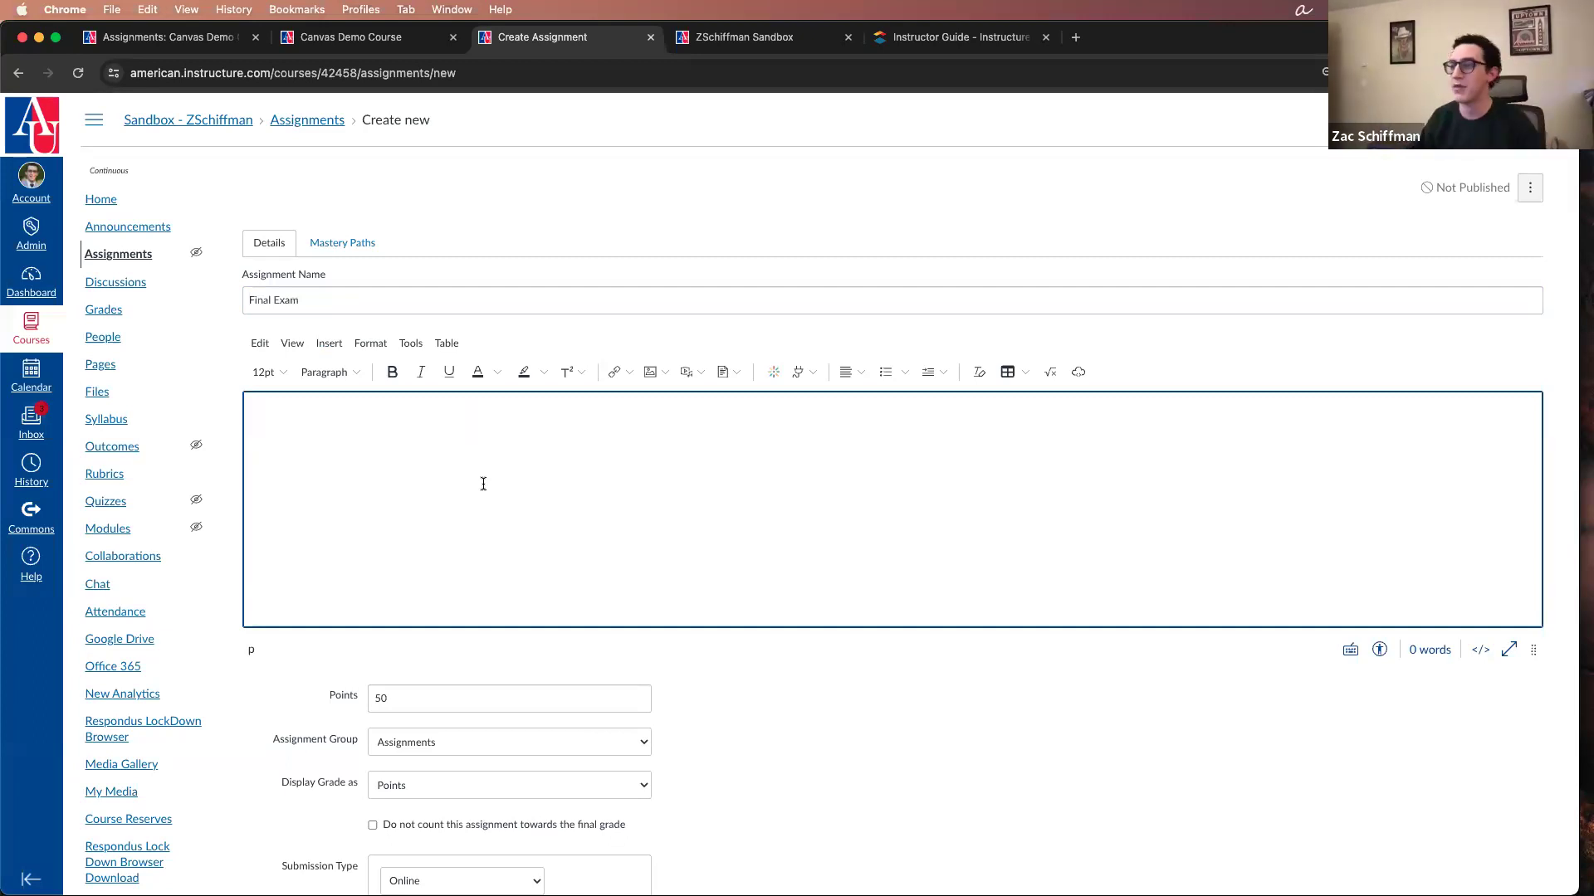
pyautogui.write('This is ')
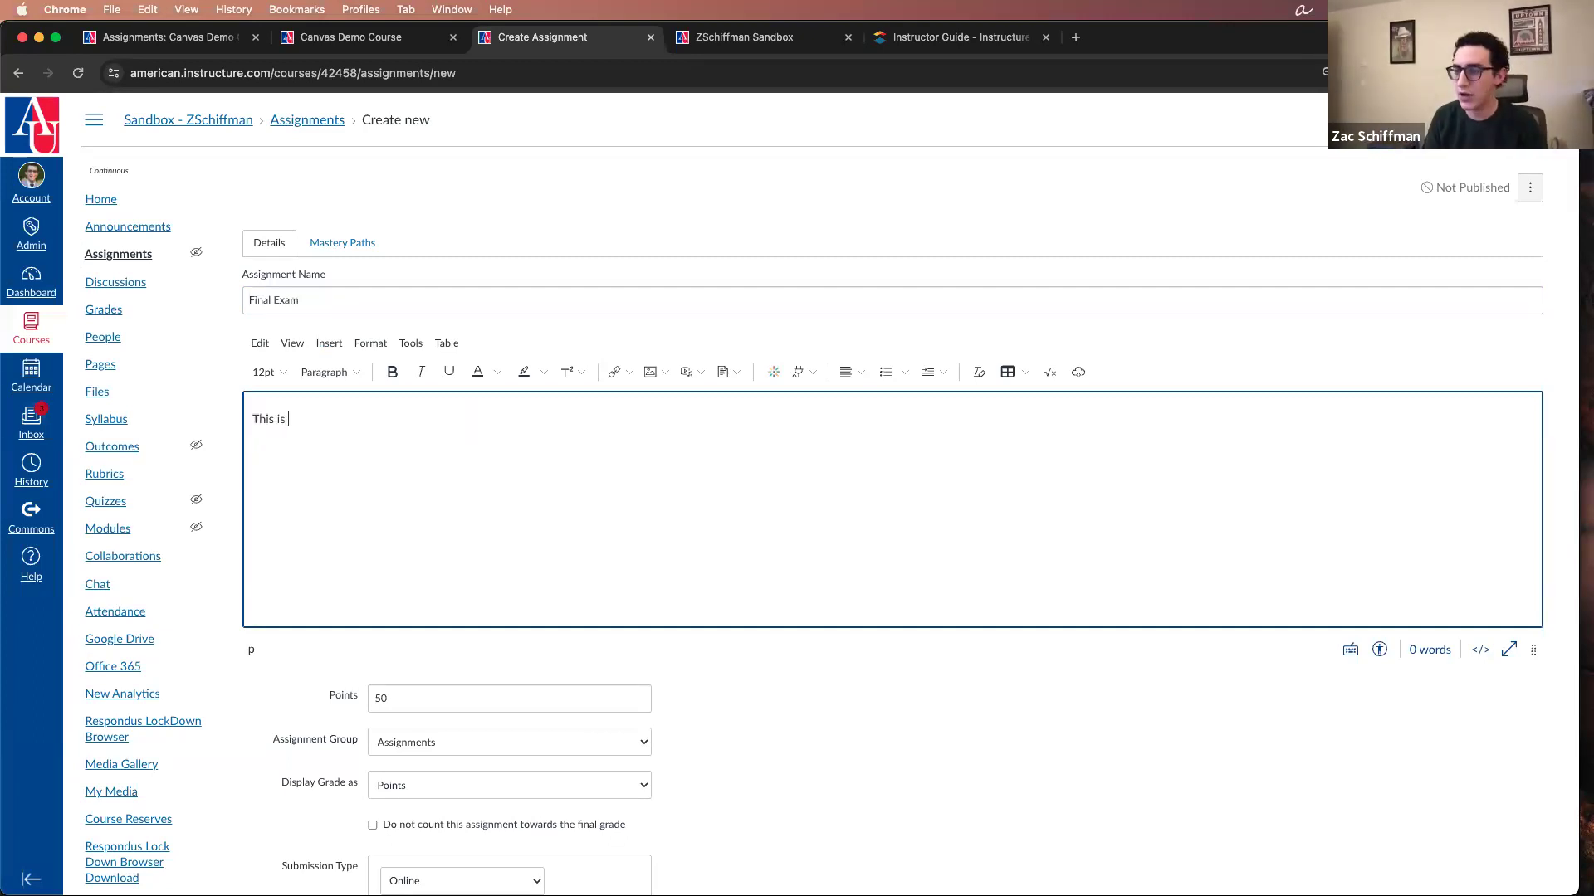
pyautogui.write('where you submit y')
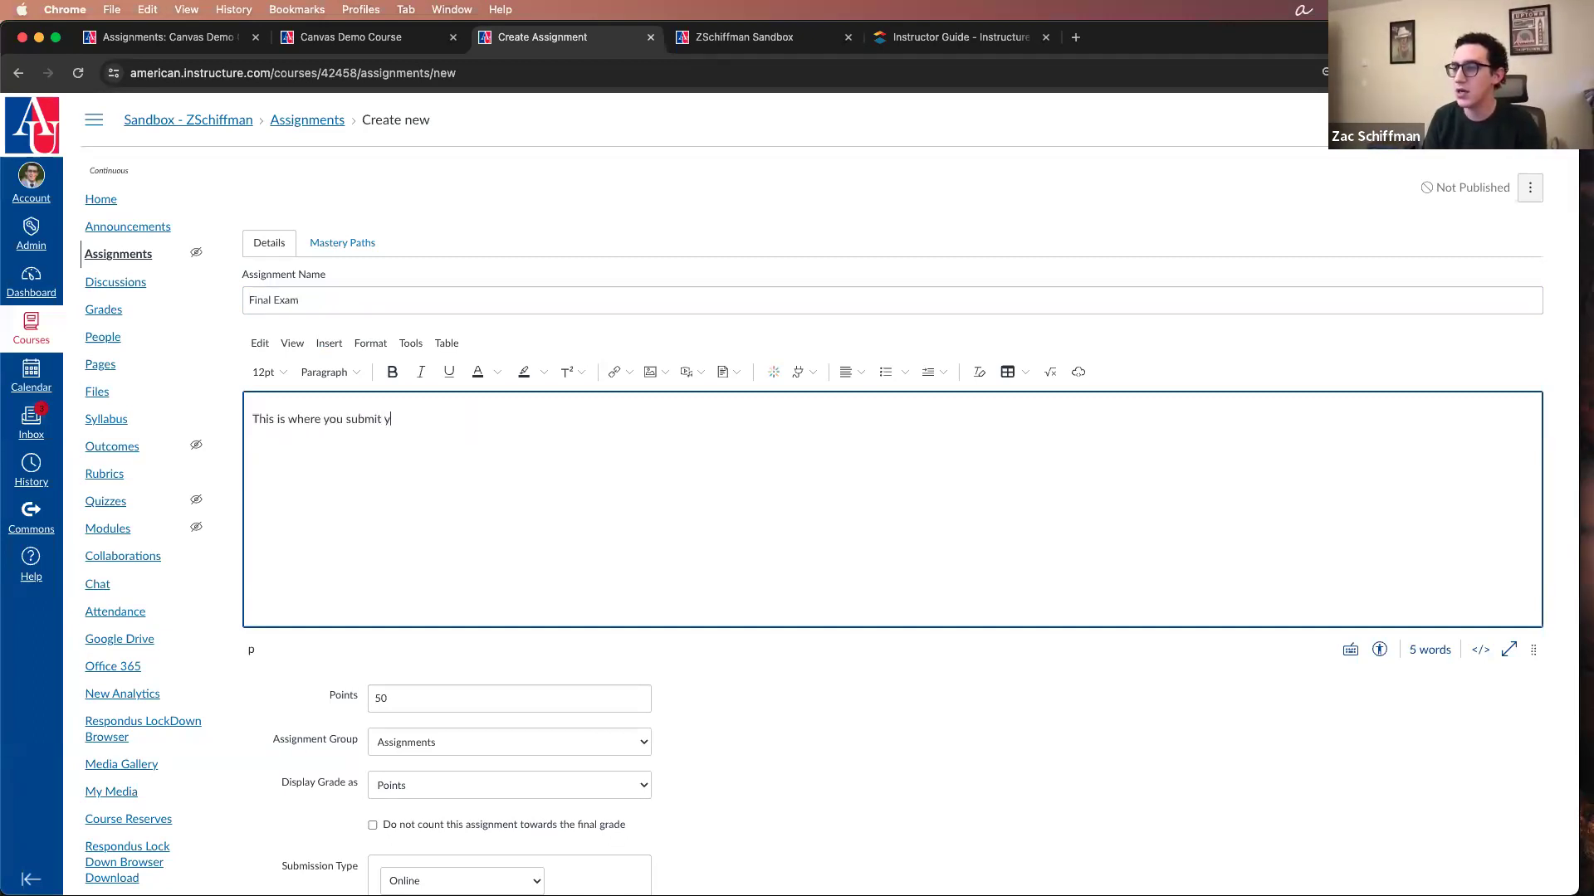
pyautogui.write('our final exam essay!')
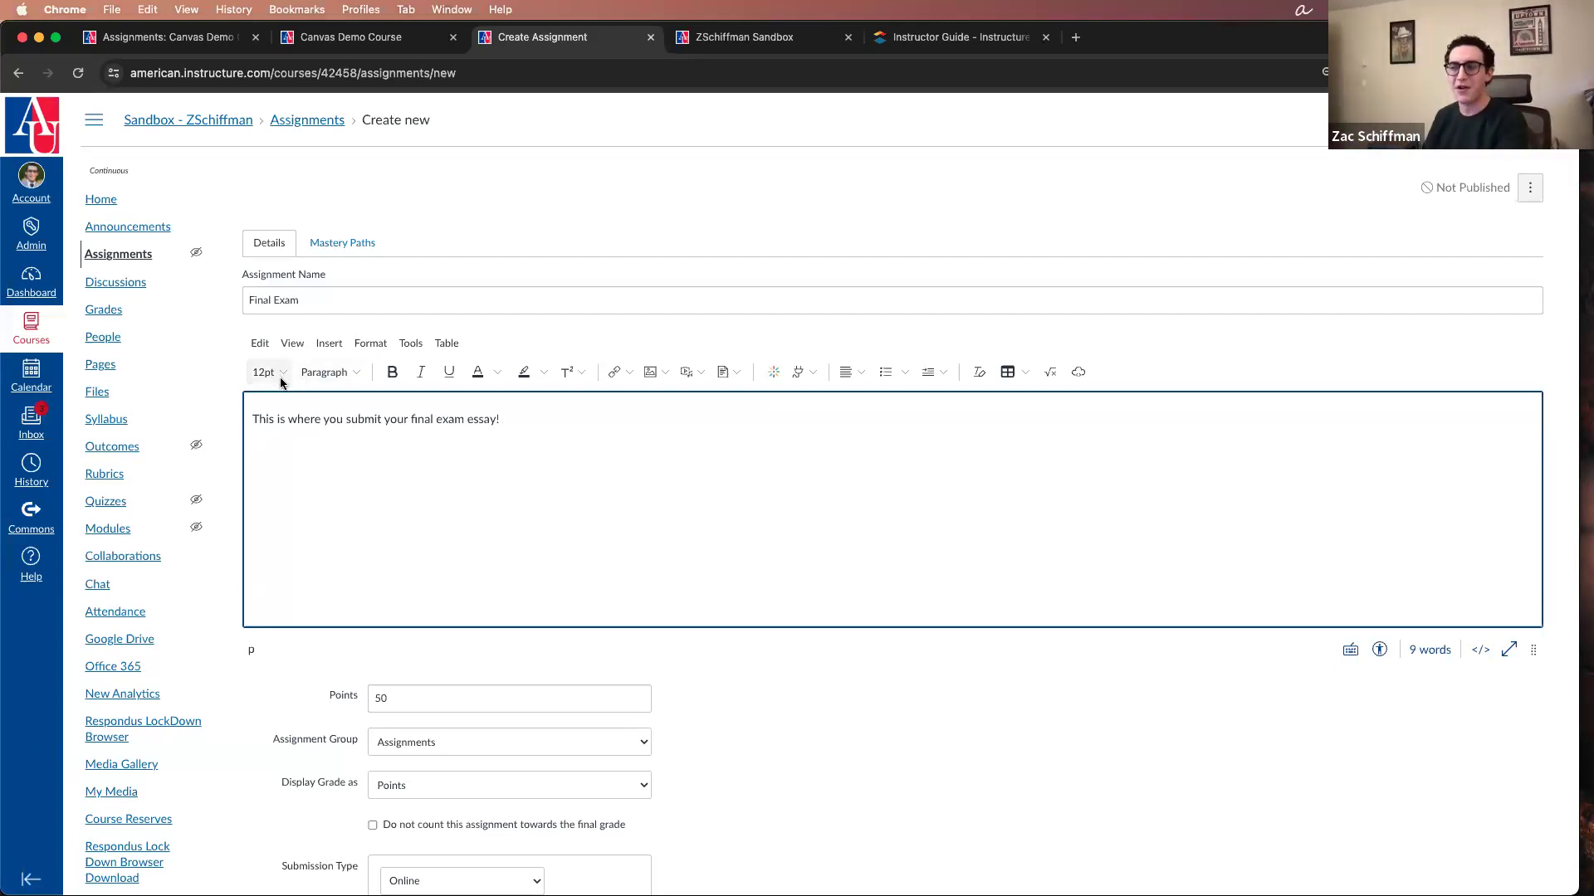
# Step: Look at the paragraph style and superscript/subscript options of the description editor
pyautogui.click(356, 376)
pyautogui.click(357, 375)
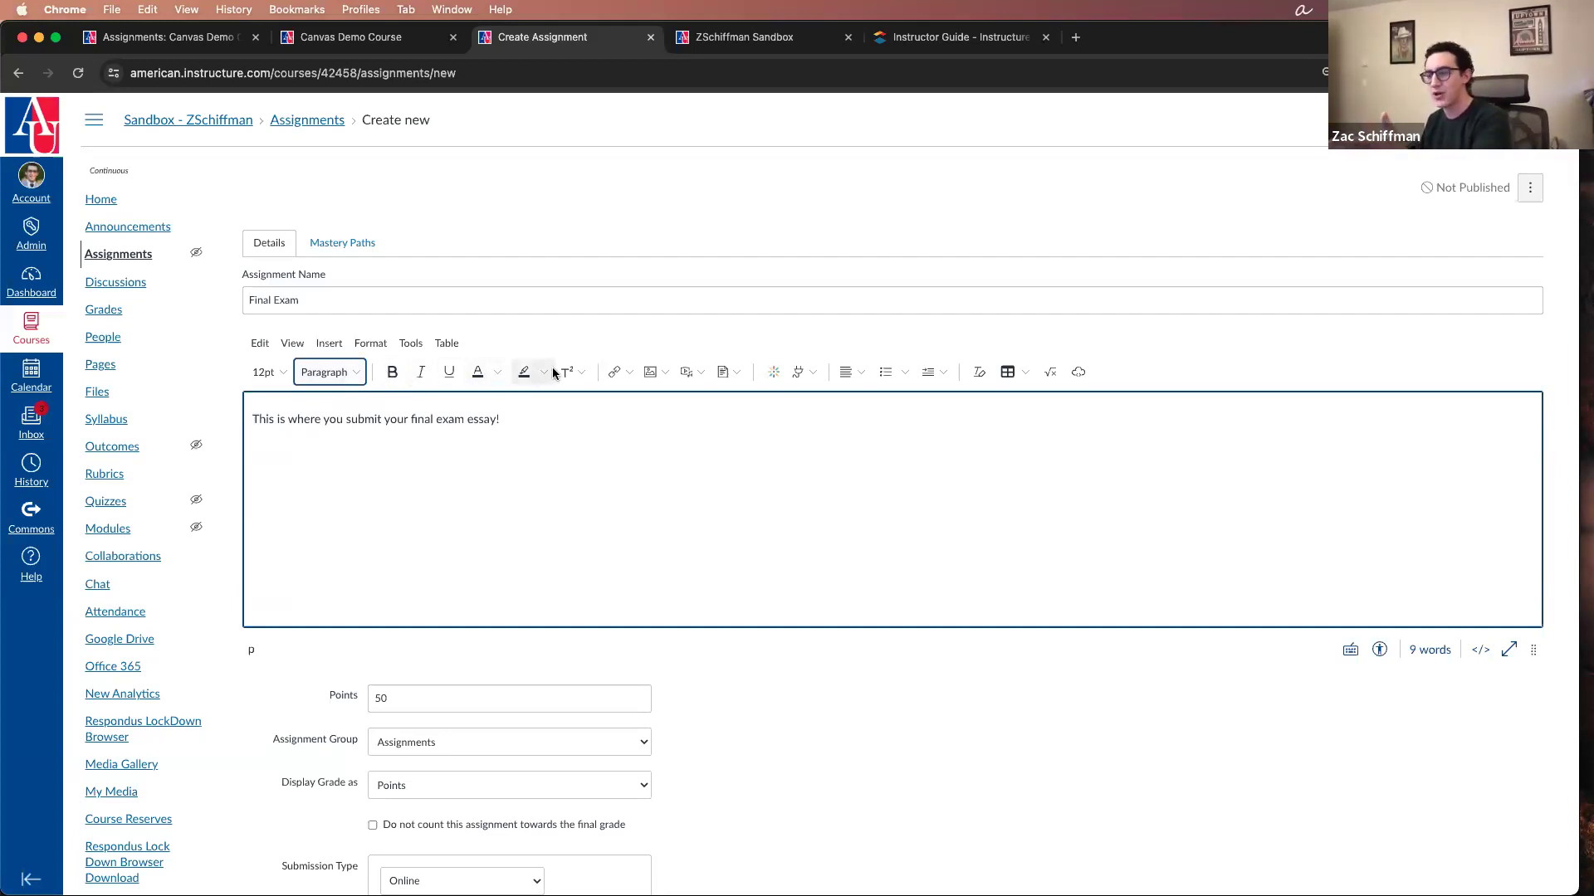
pyautogui.click(581, 376)
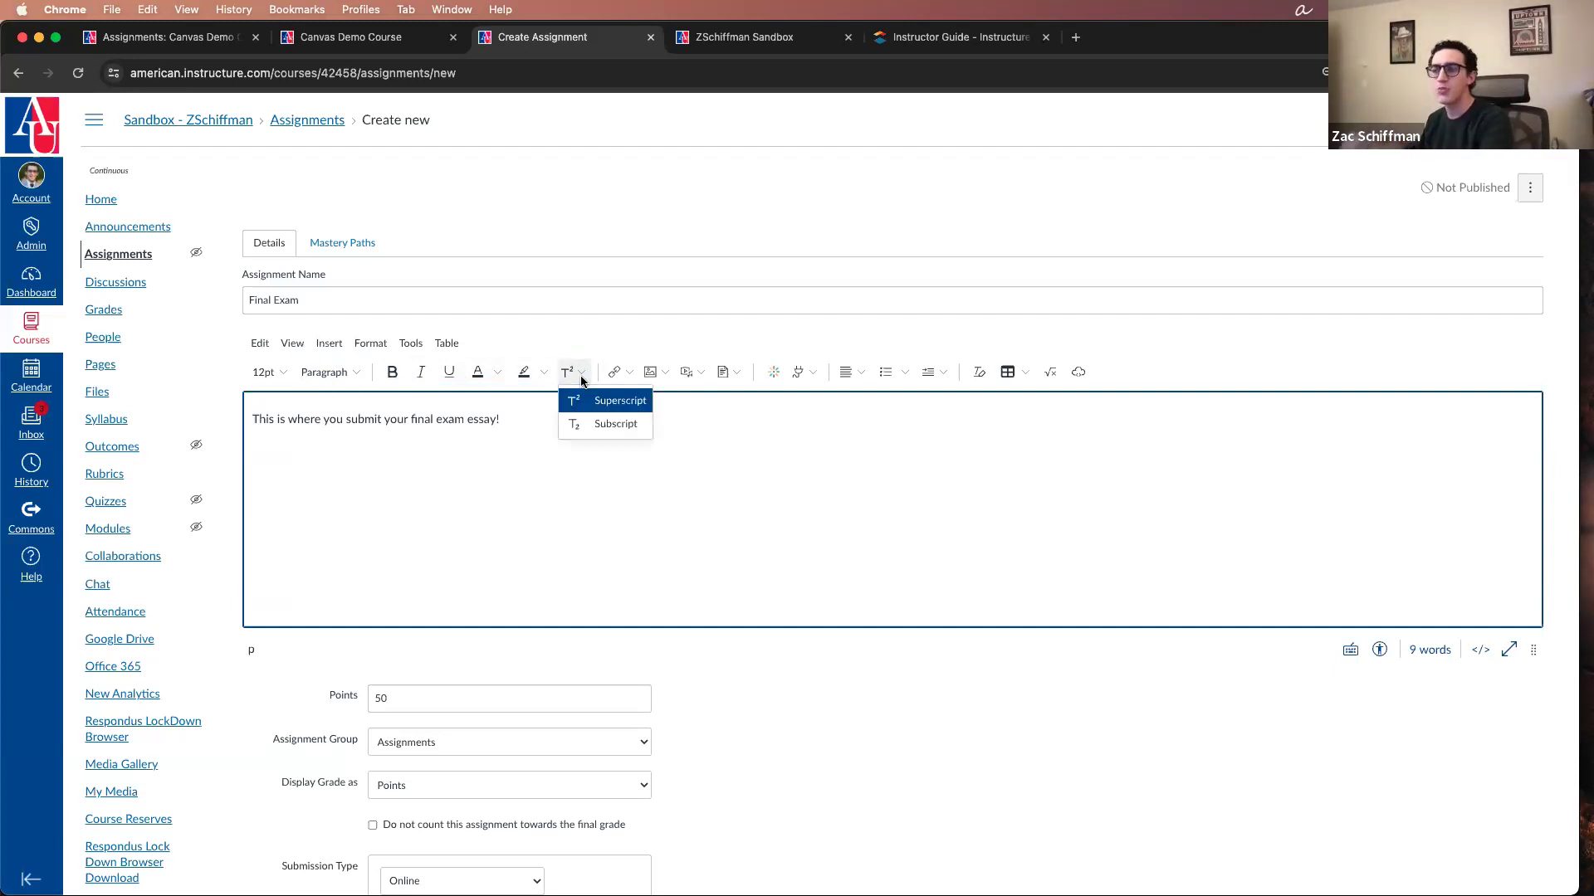
pyautogui.click(579, 342)
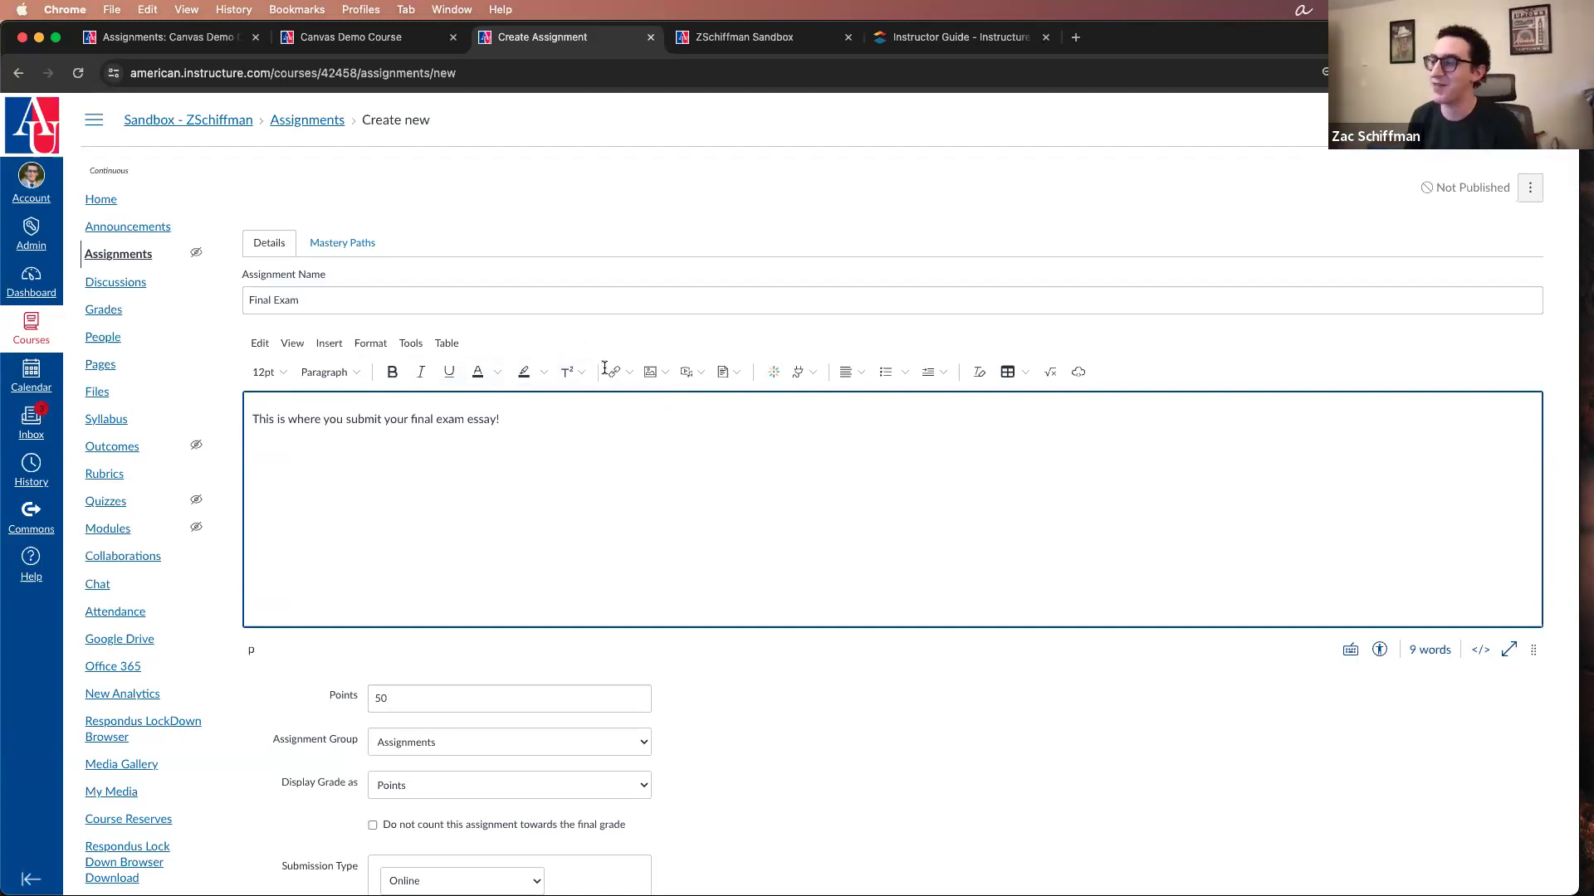
# Step: Examine the pages and assignments available as course links for the description, and close the link browser
pyautogui.click(630, 373)
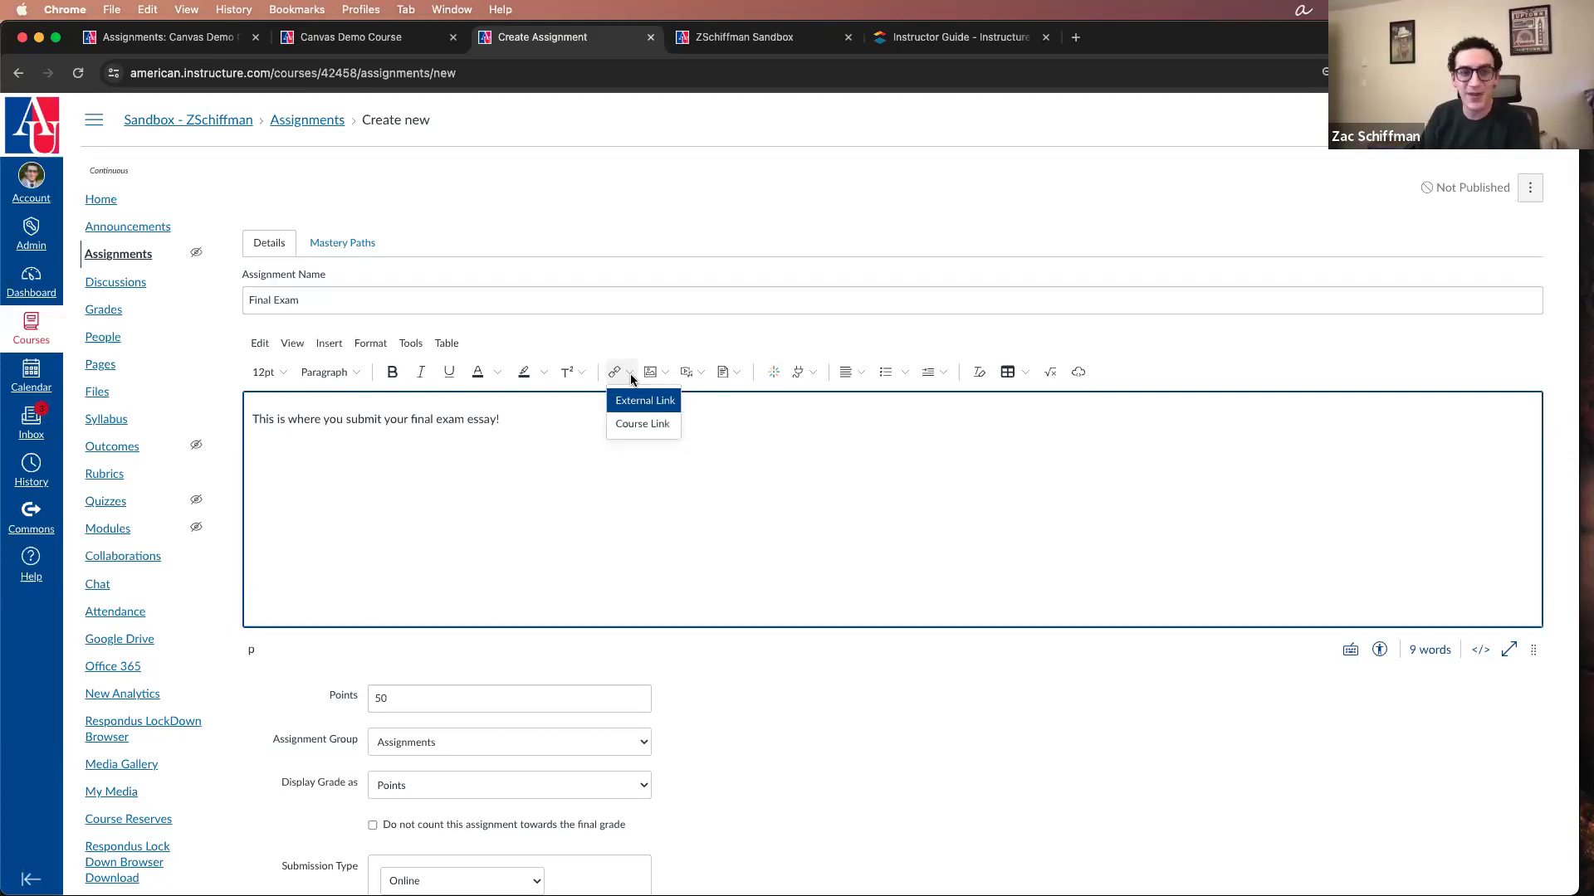
pyautogui.click(625, 426)
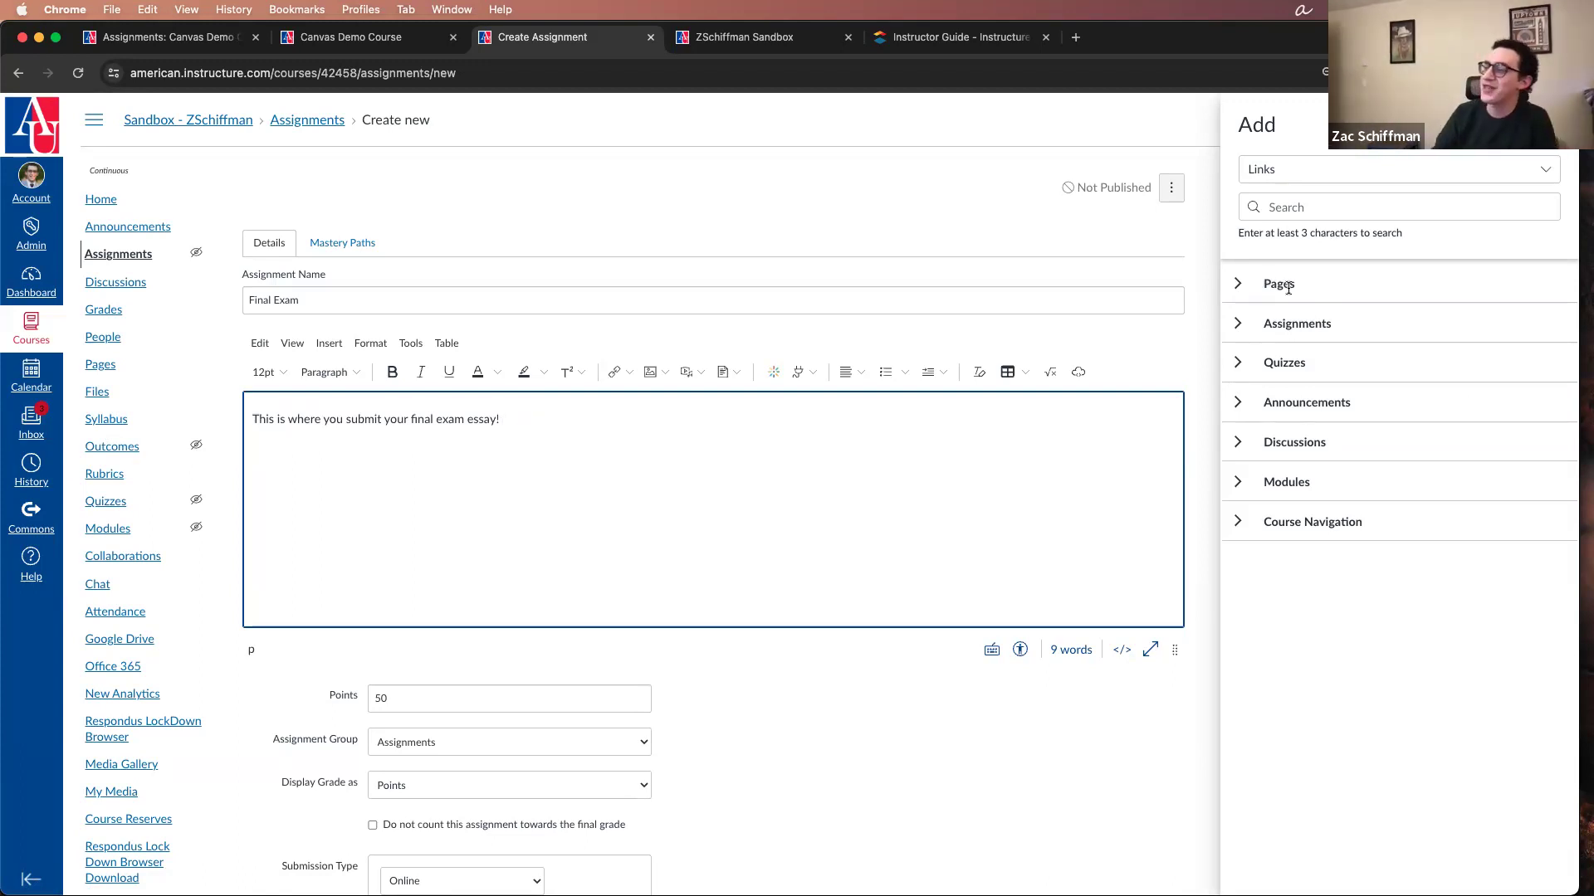
pyautogui.click(1239, 287)
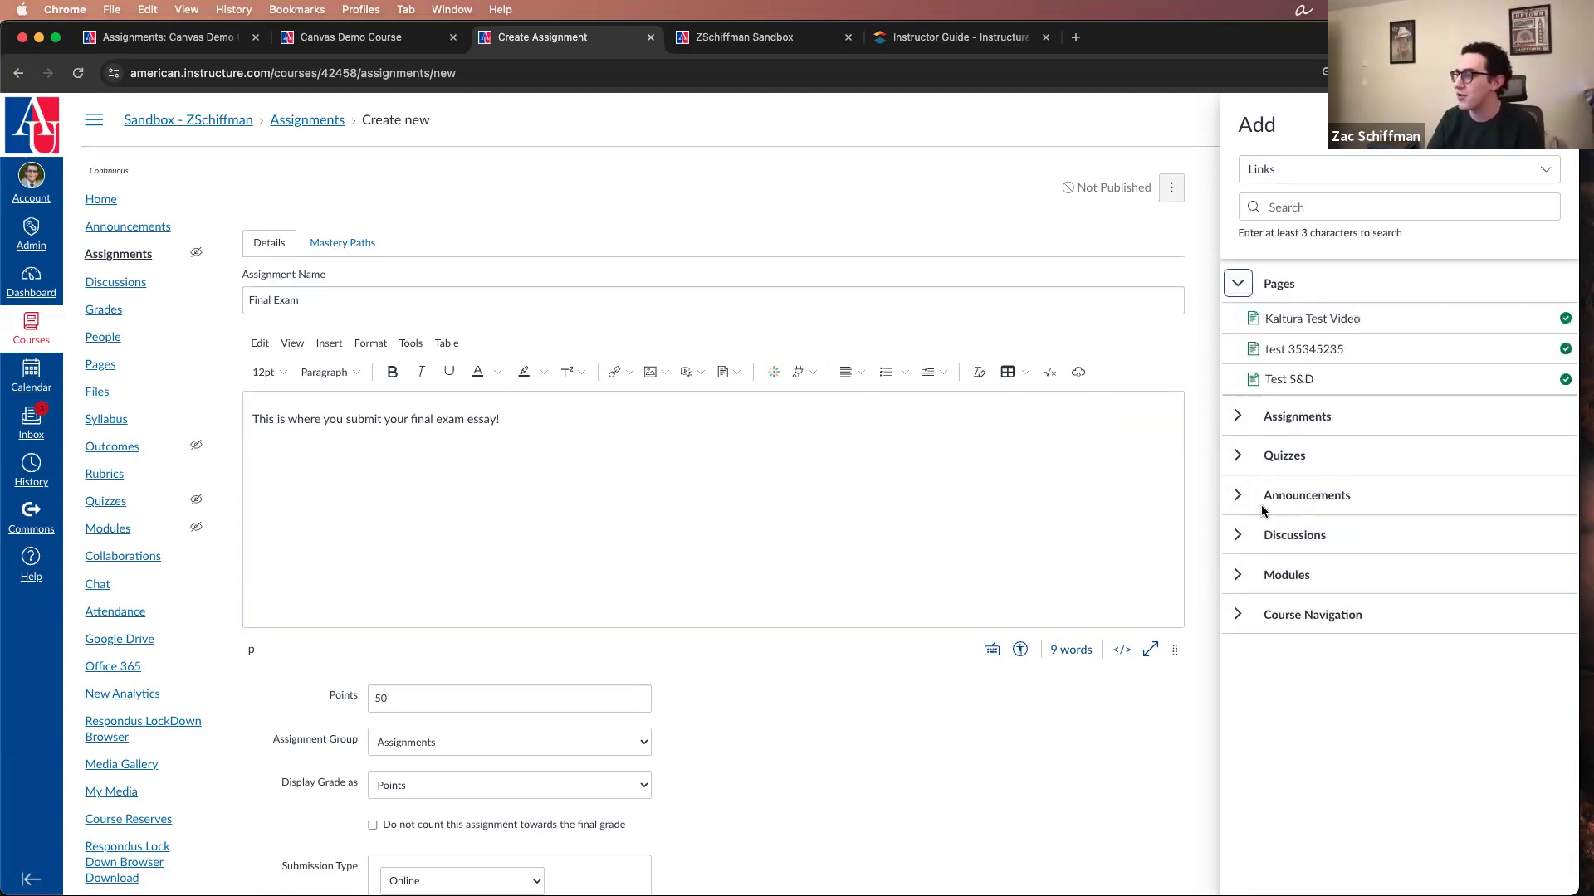
pyautogui.click(1237, 417)
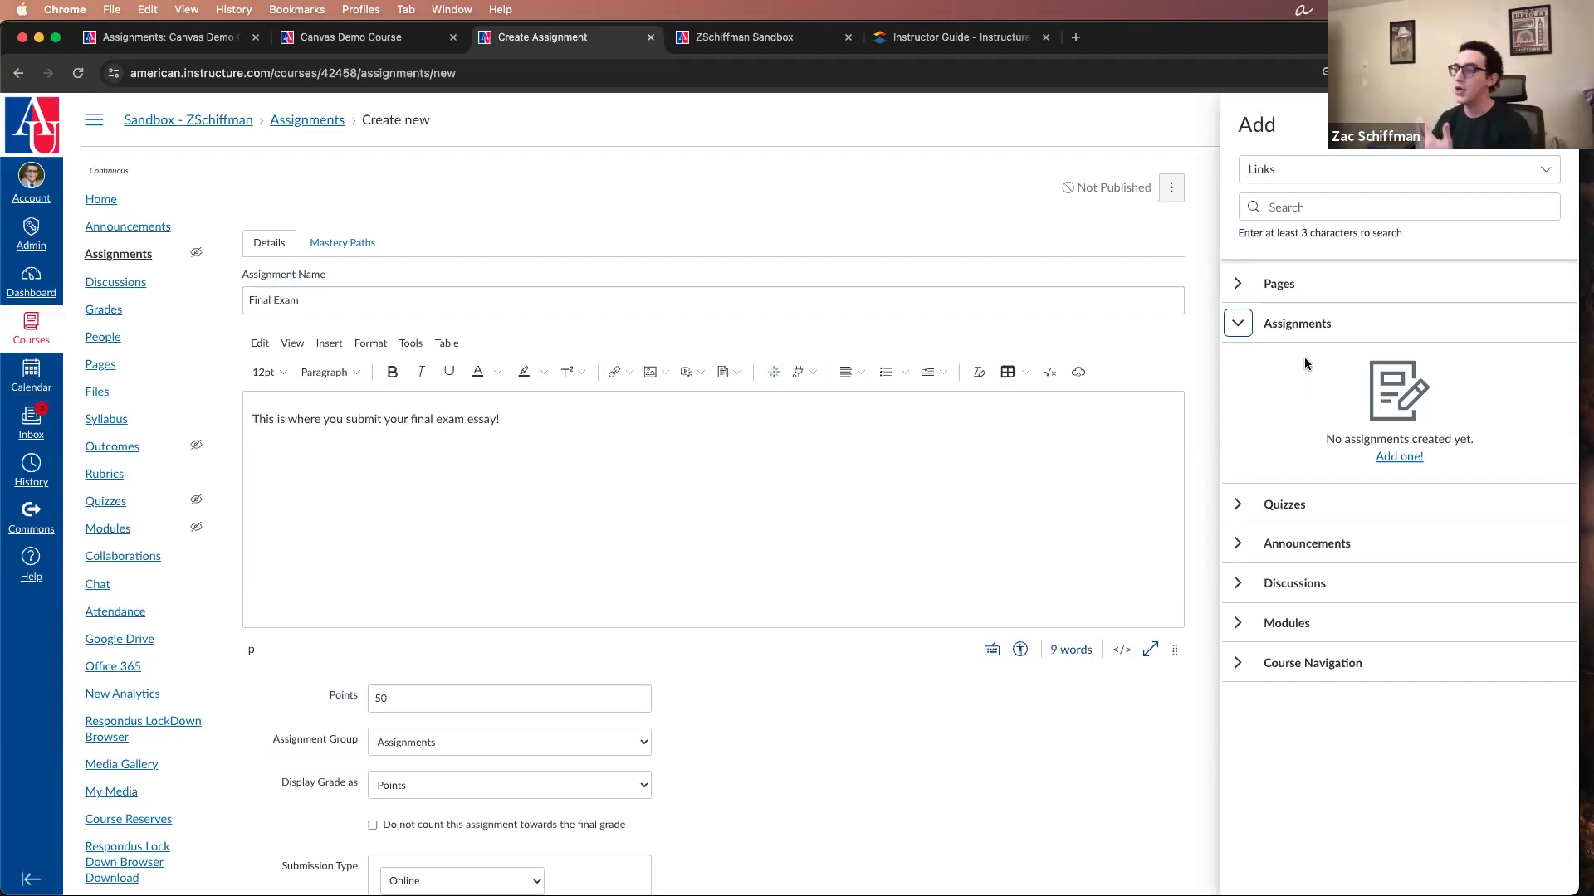
pyautogui.click(513, 416)
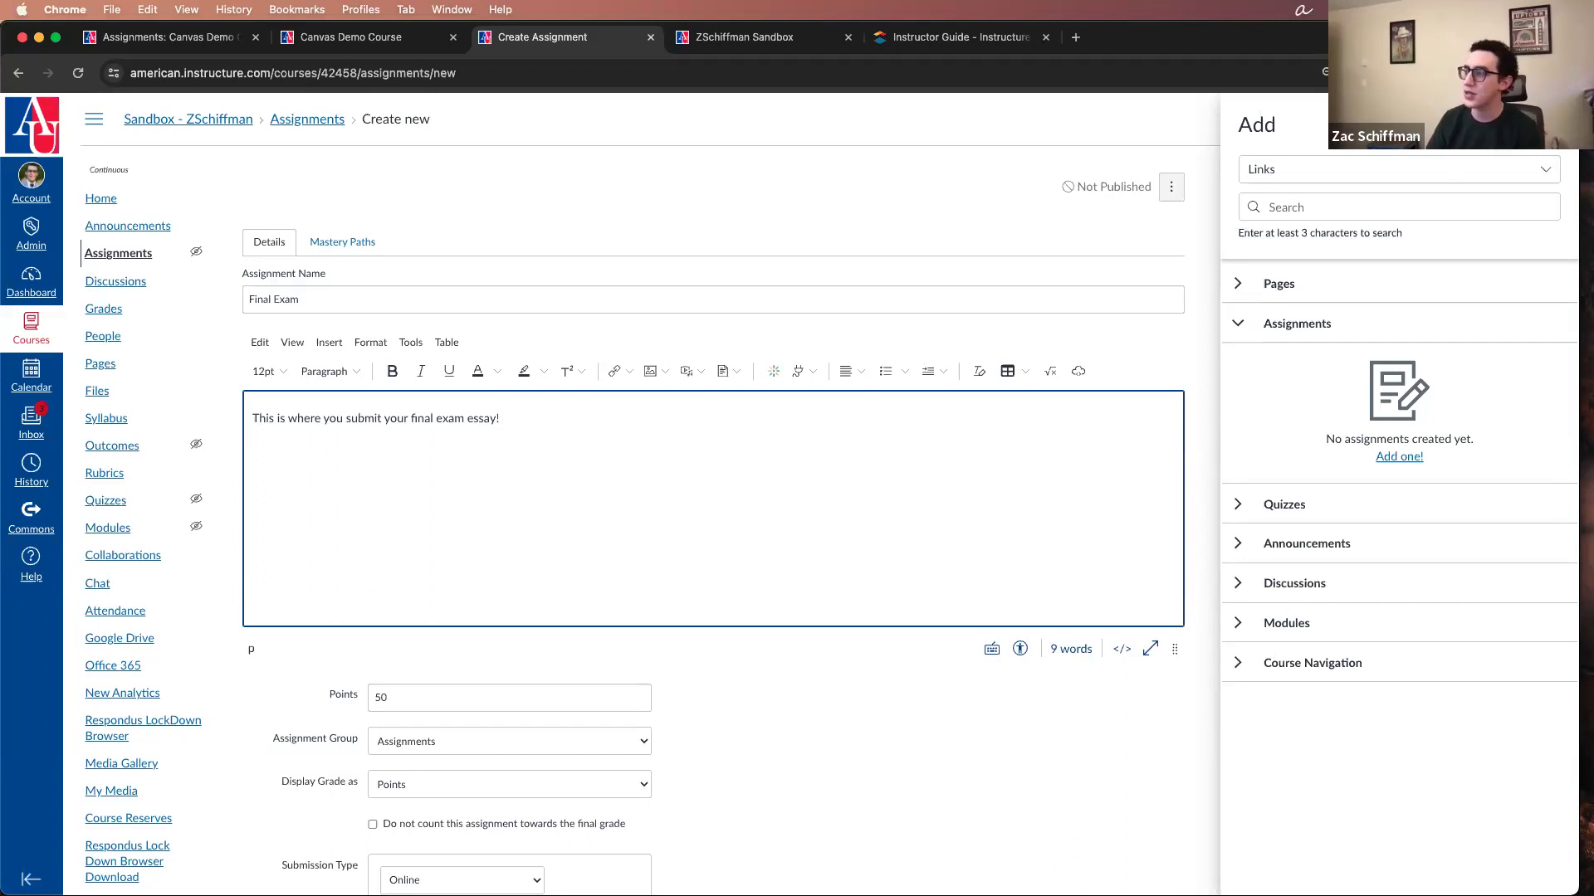
pyautogui.click(1548, 124)
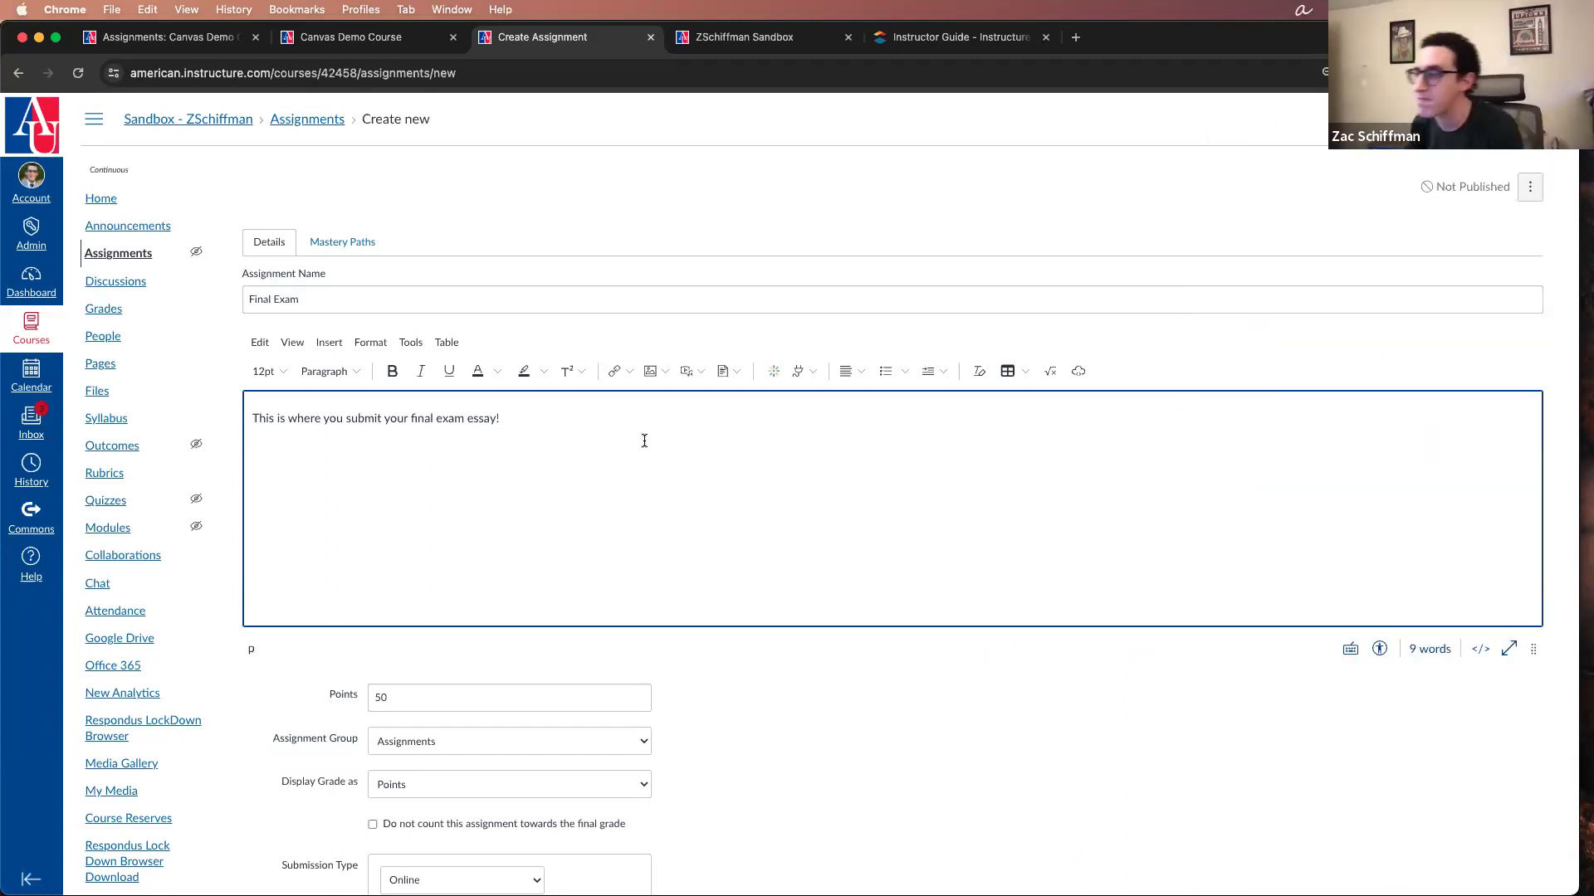
# Step: Look at the image source options for the description and view the personal Files area of the account
pyautogui.click(664, 372)
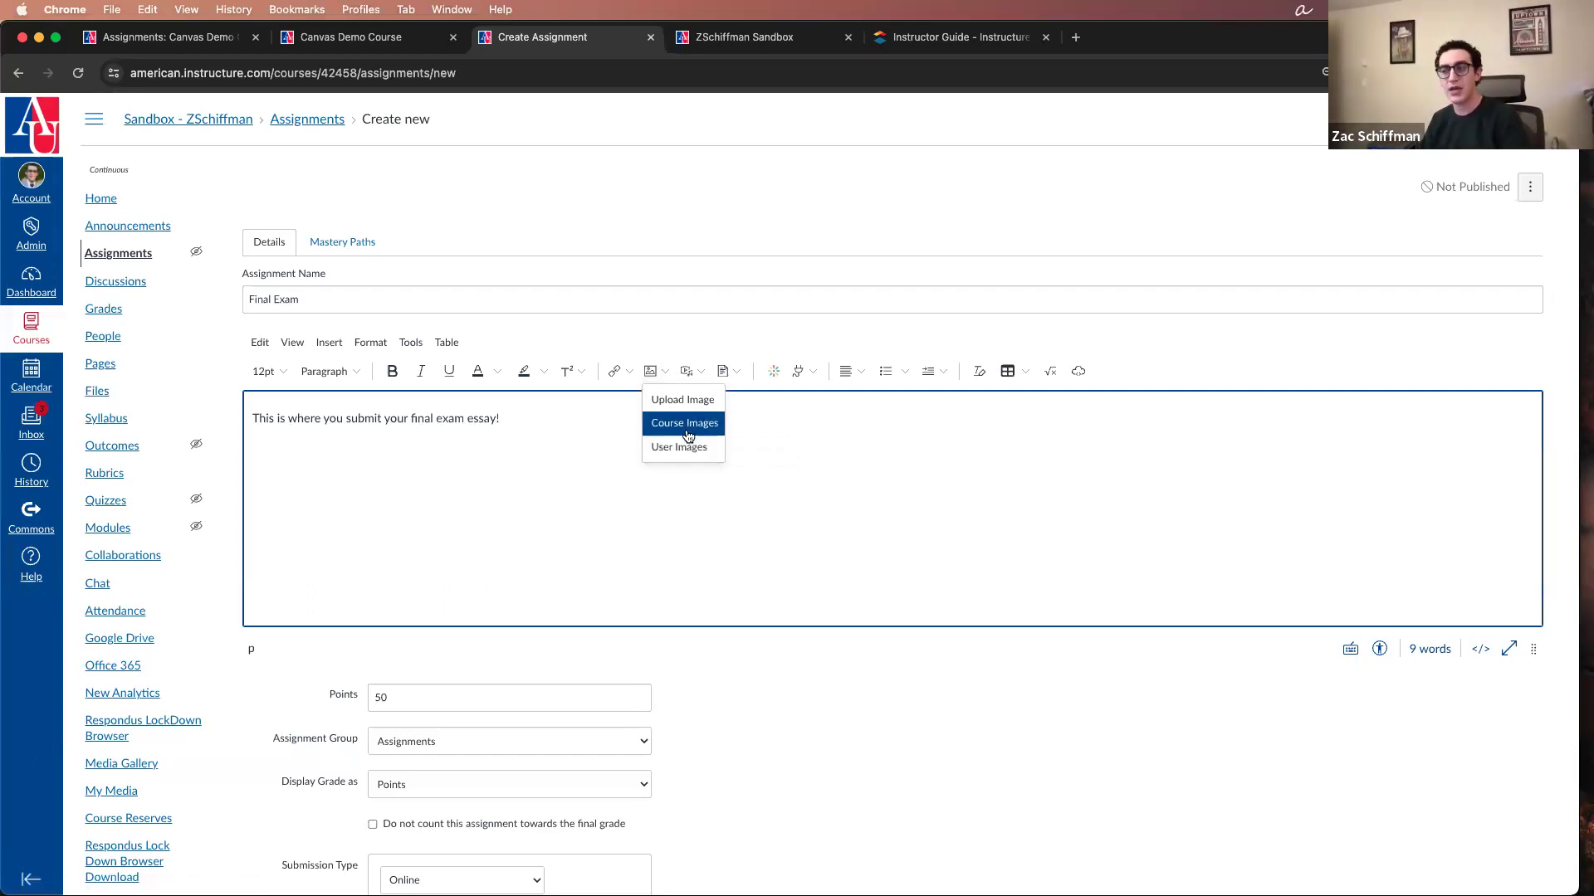
pyautogui.click(573, 467)
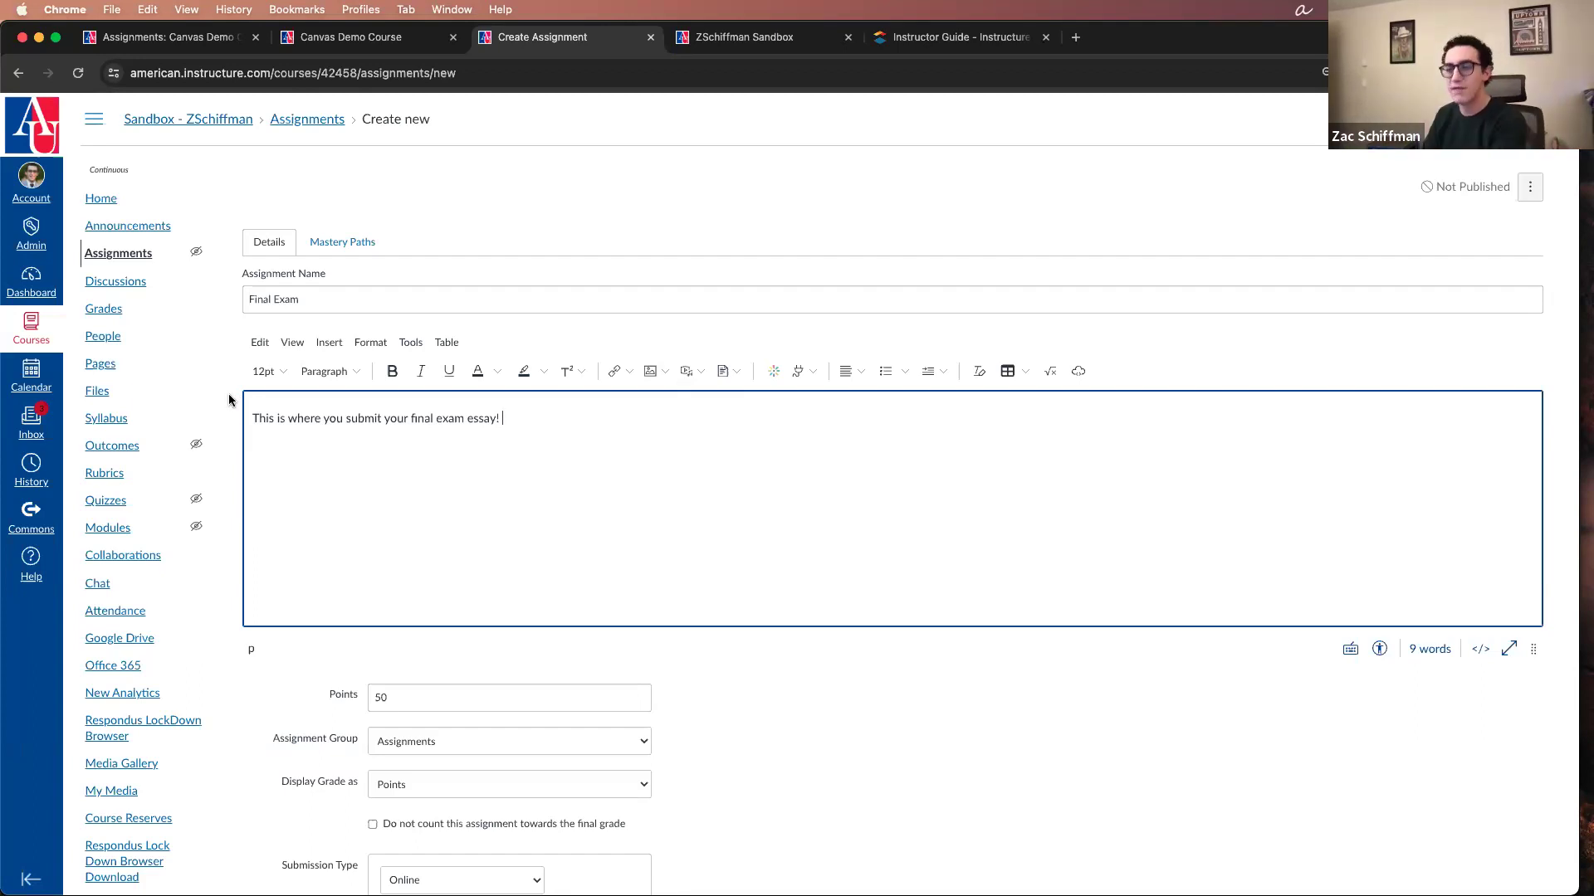
pyautogui.click(45, 180)
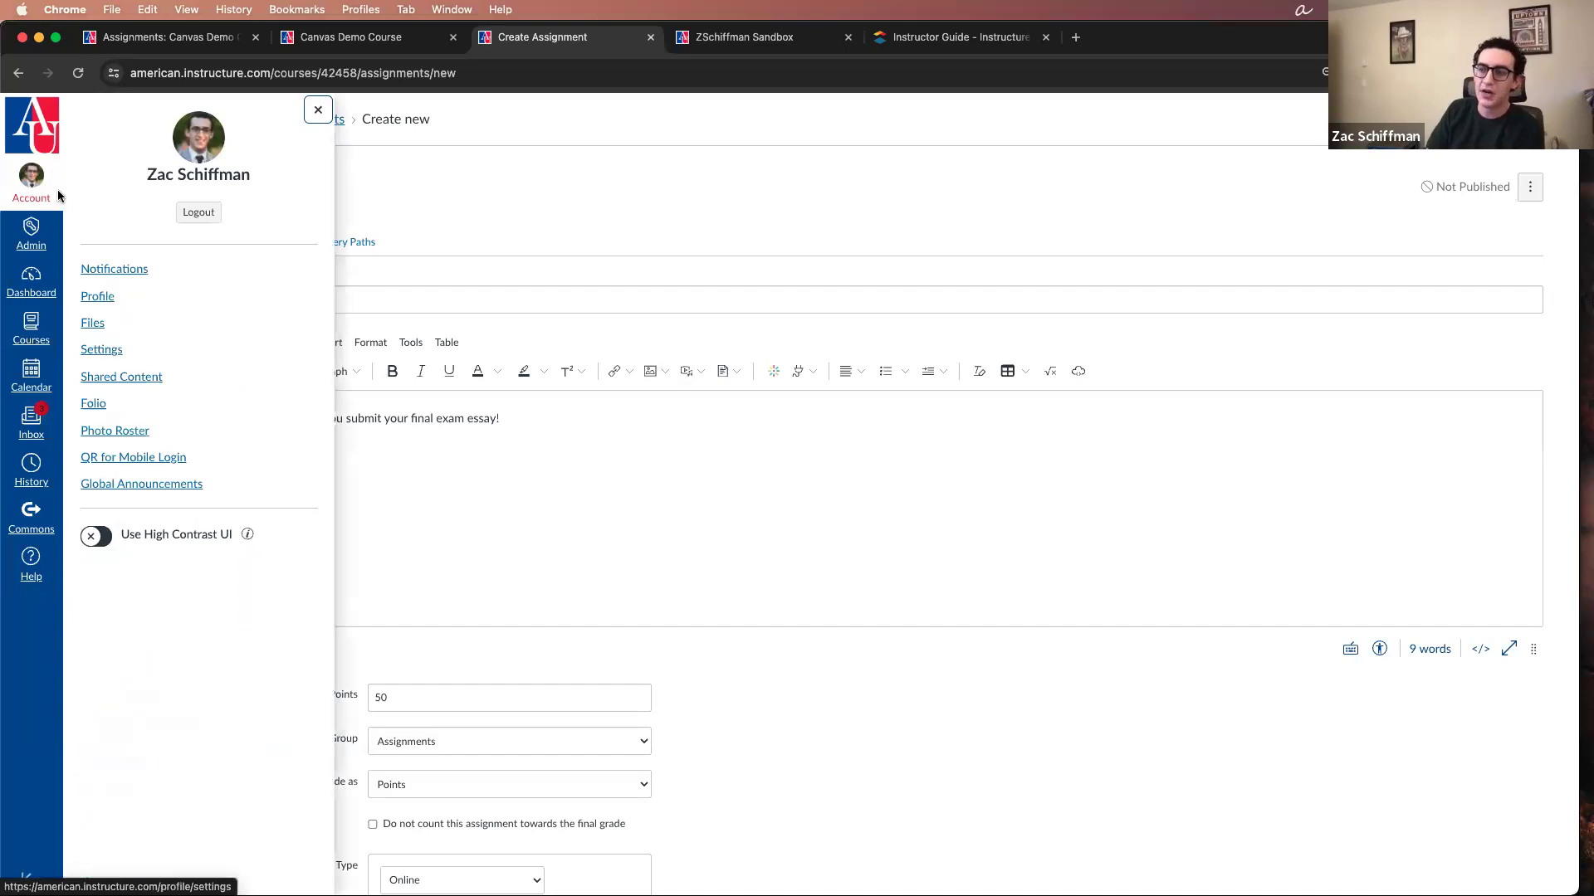
pyautogui.click(93, 324)
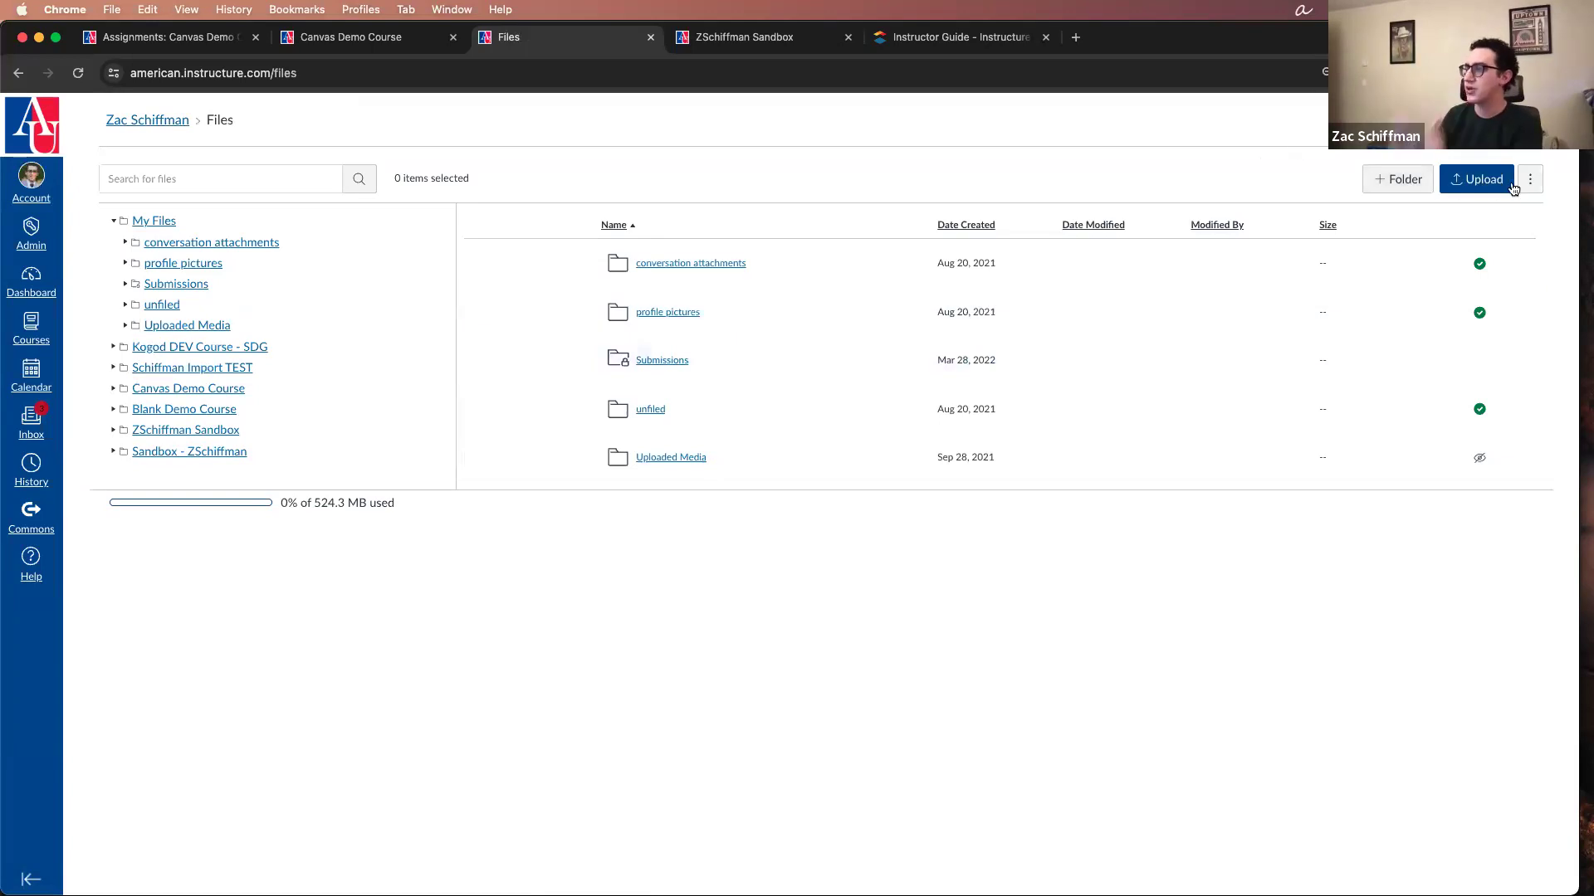
# Step: Return to the new assignment form, preview the auto-saved description and load it into the editor
pyautogui.click(20, 74)
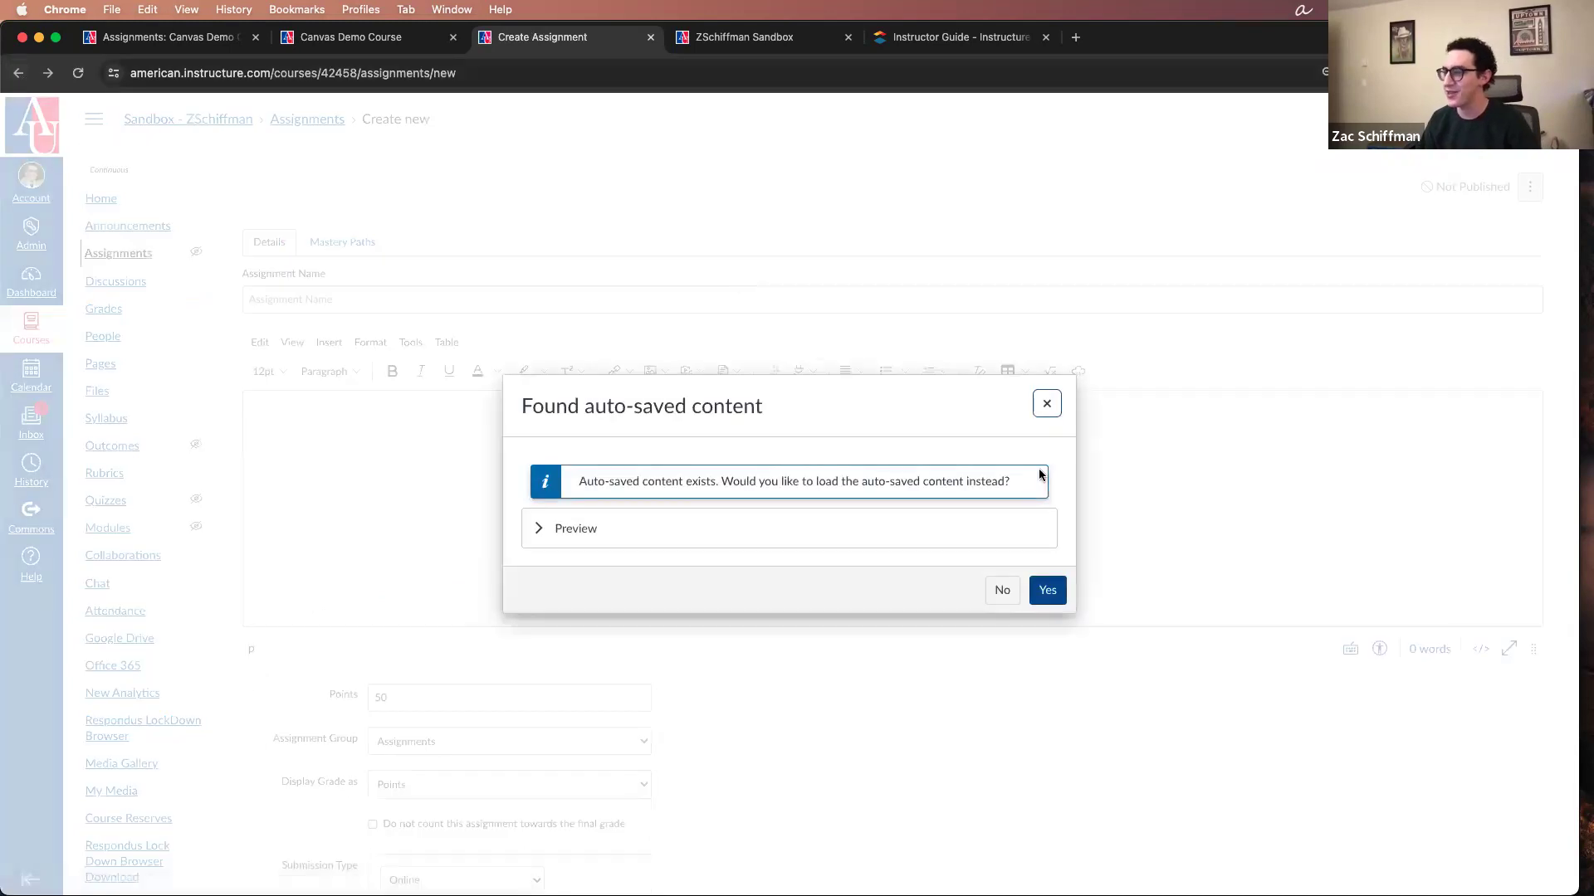
pyautogui.click(1050, 591)
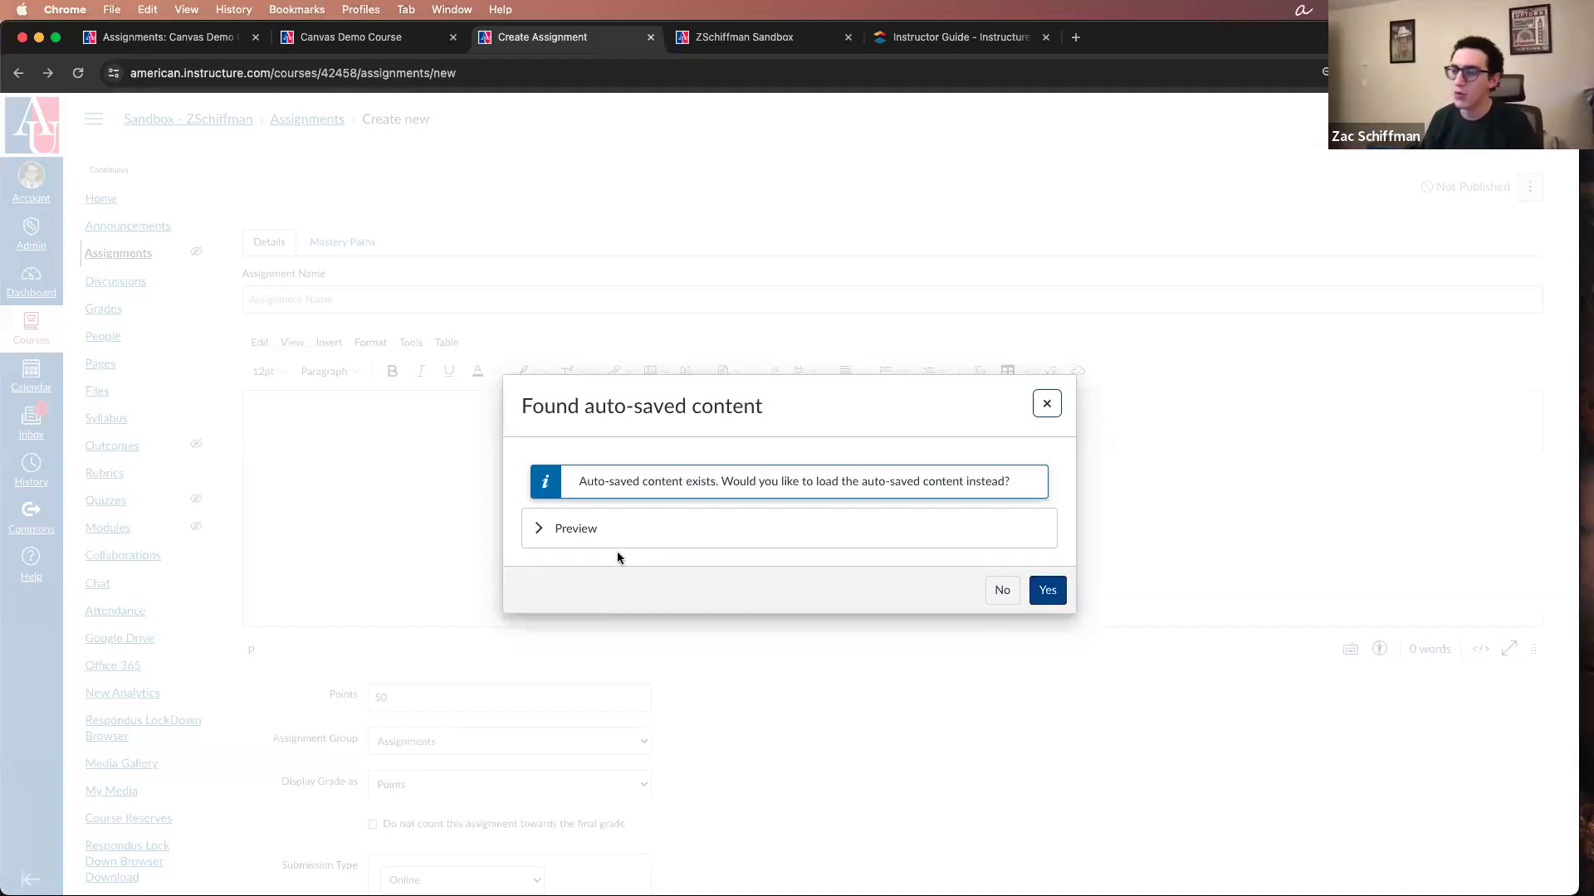
pyautogui.click(546, 528)
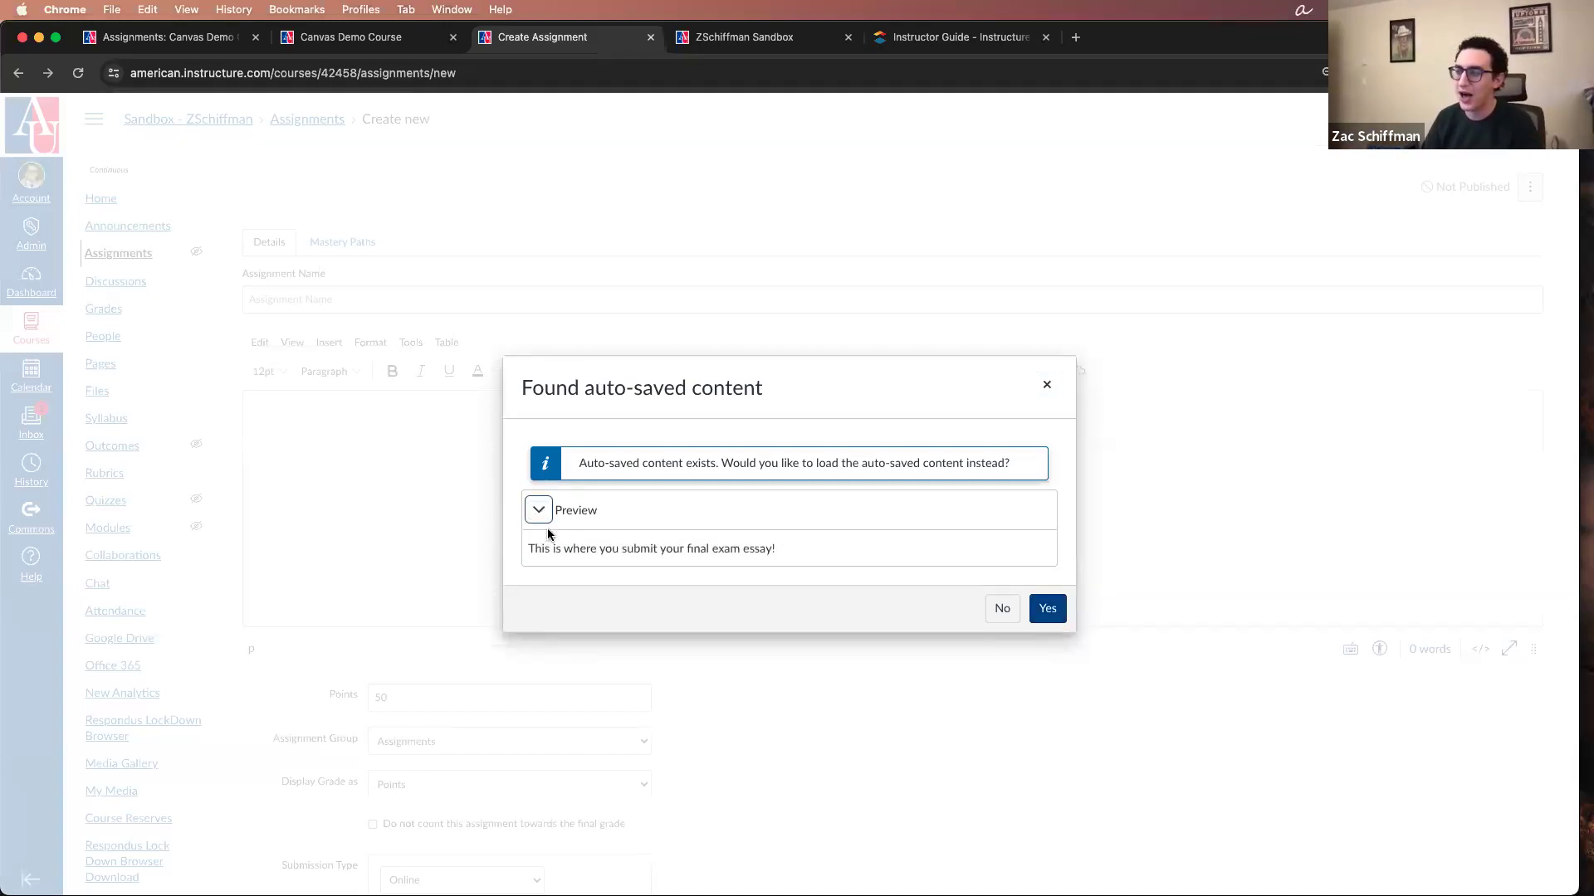
pyautogui.moveTo(785, 549); pyautogui.dragTo(498, 556)
pyautogui.press('super+c')
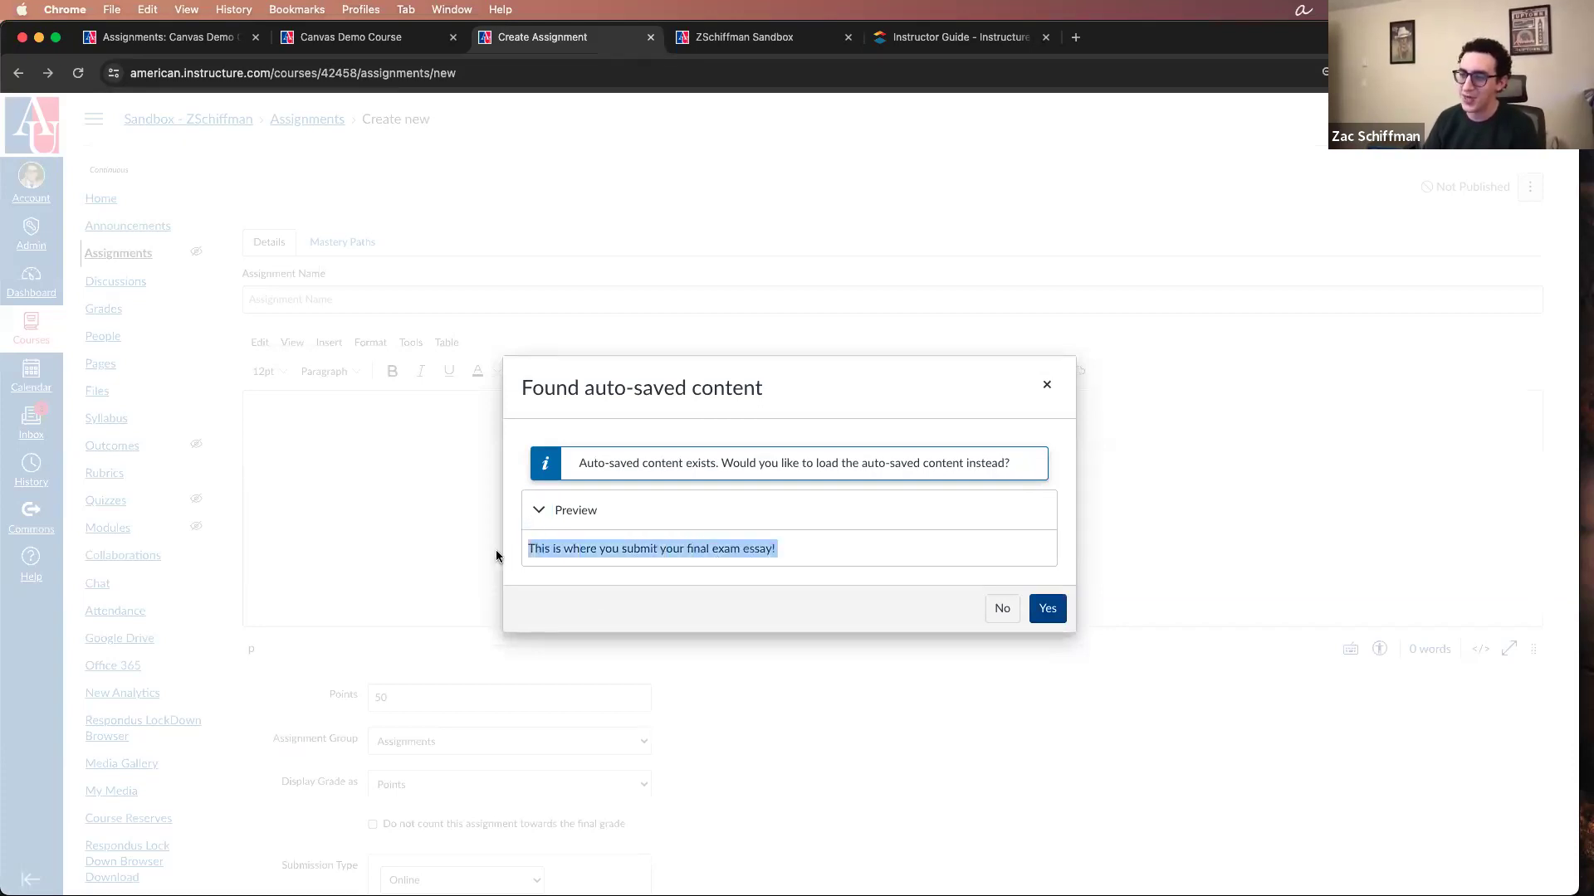
pyautogui.click(1051, 608)
pyautogui.click(890, 573)
pyautogui.press('super+v')
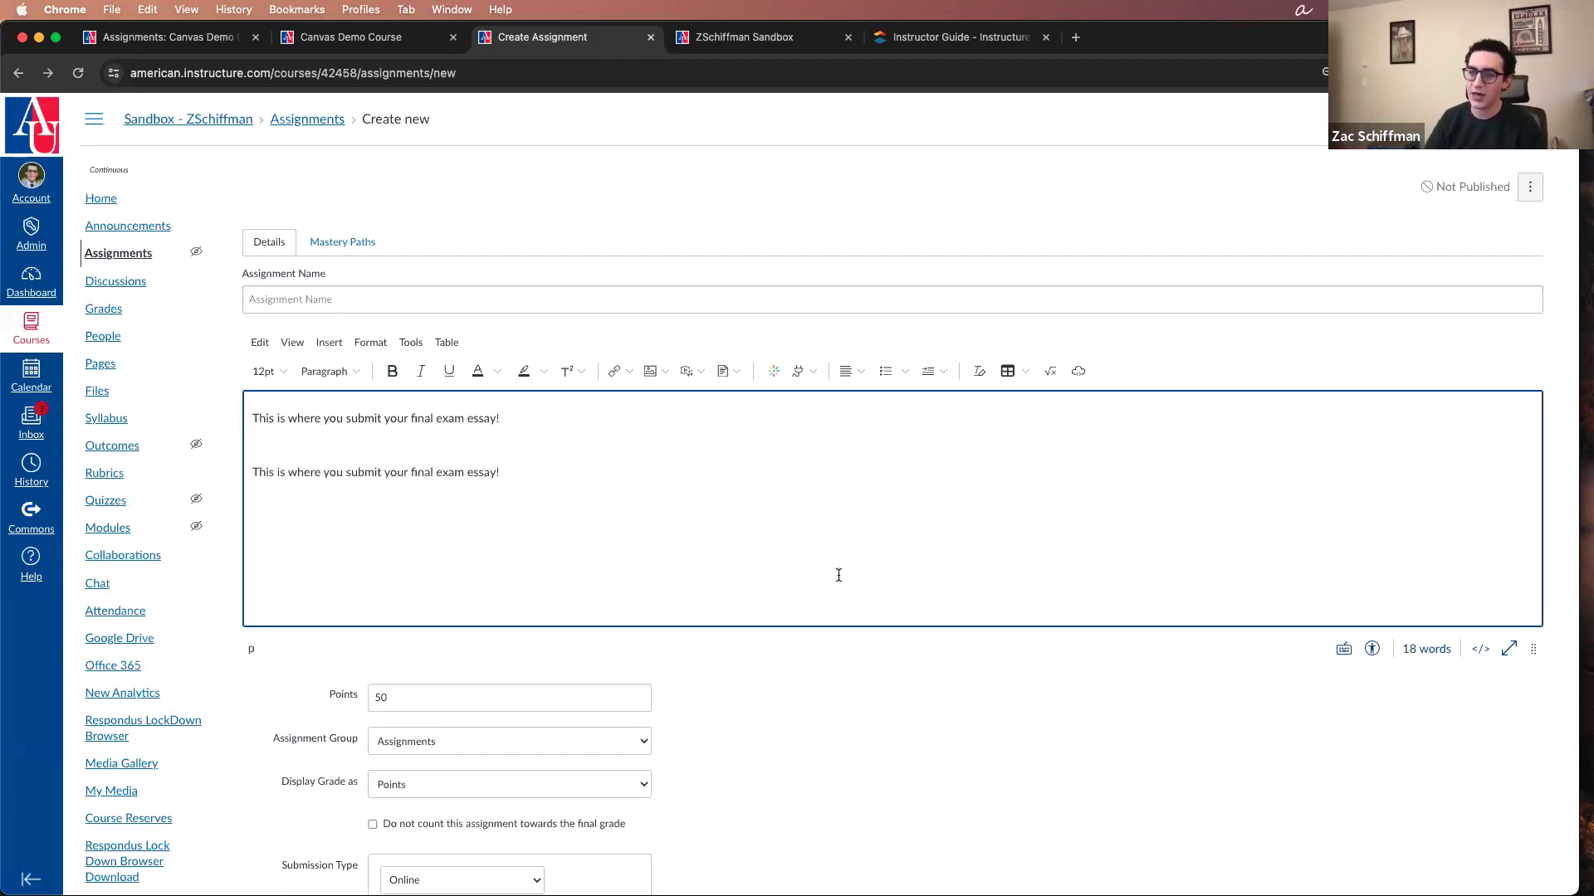
pyautogui.moveTo(551, 498); pyautogui.dragTo(249, 440)
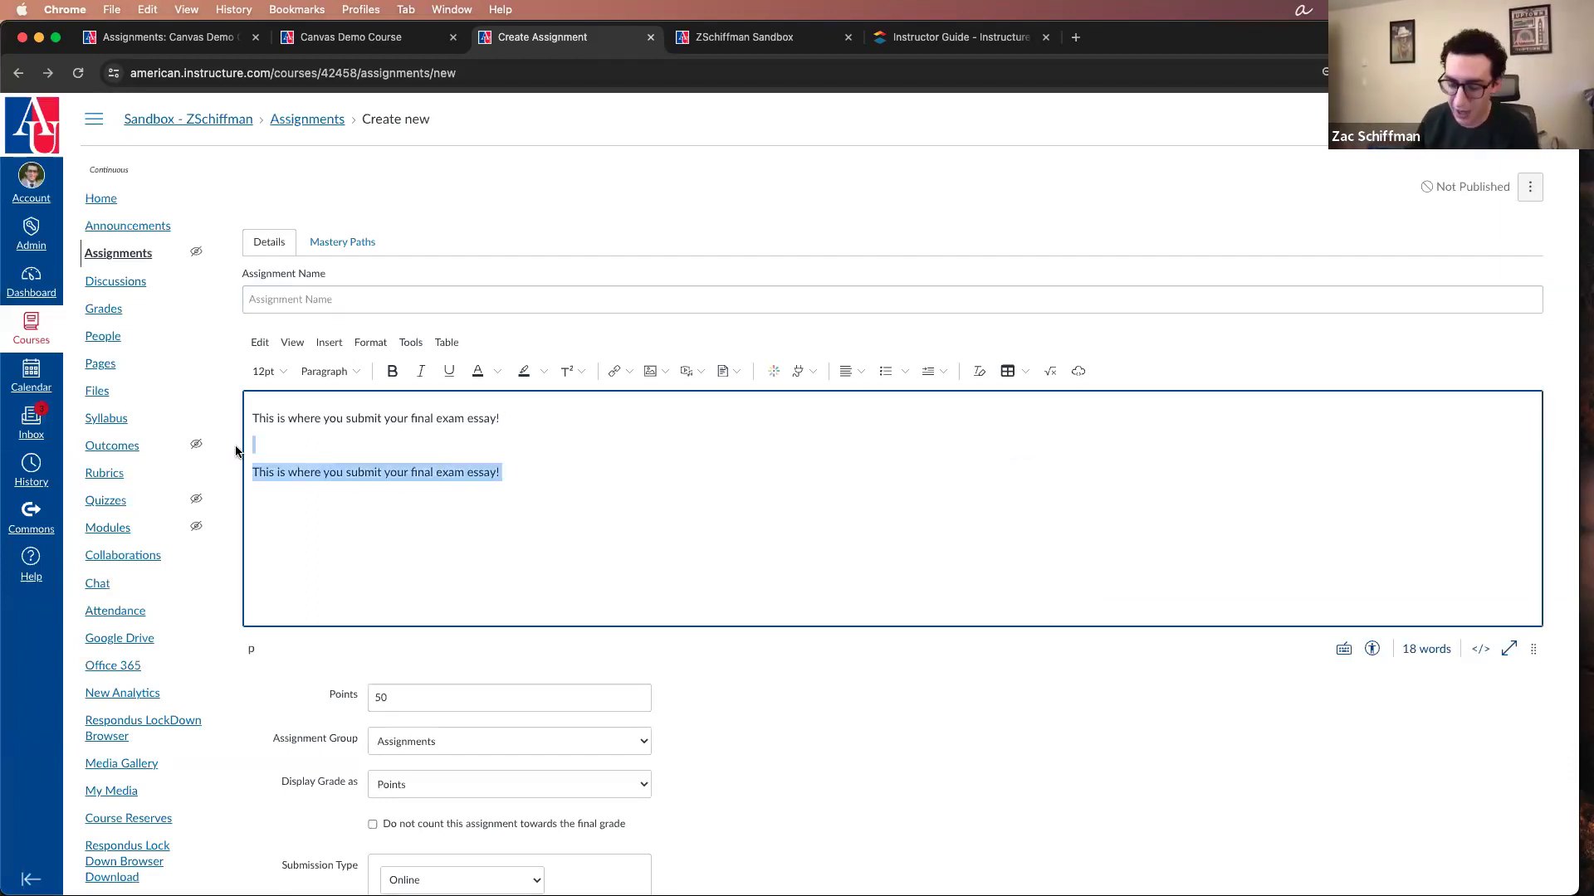
pyautogui.press('BackSpace')
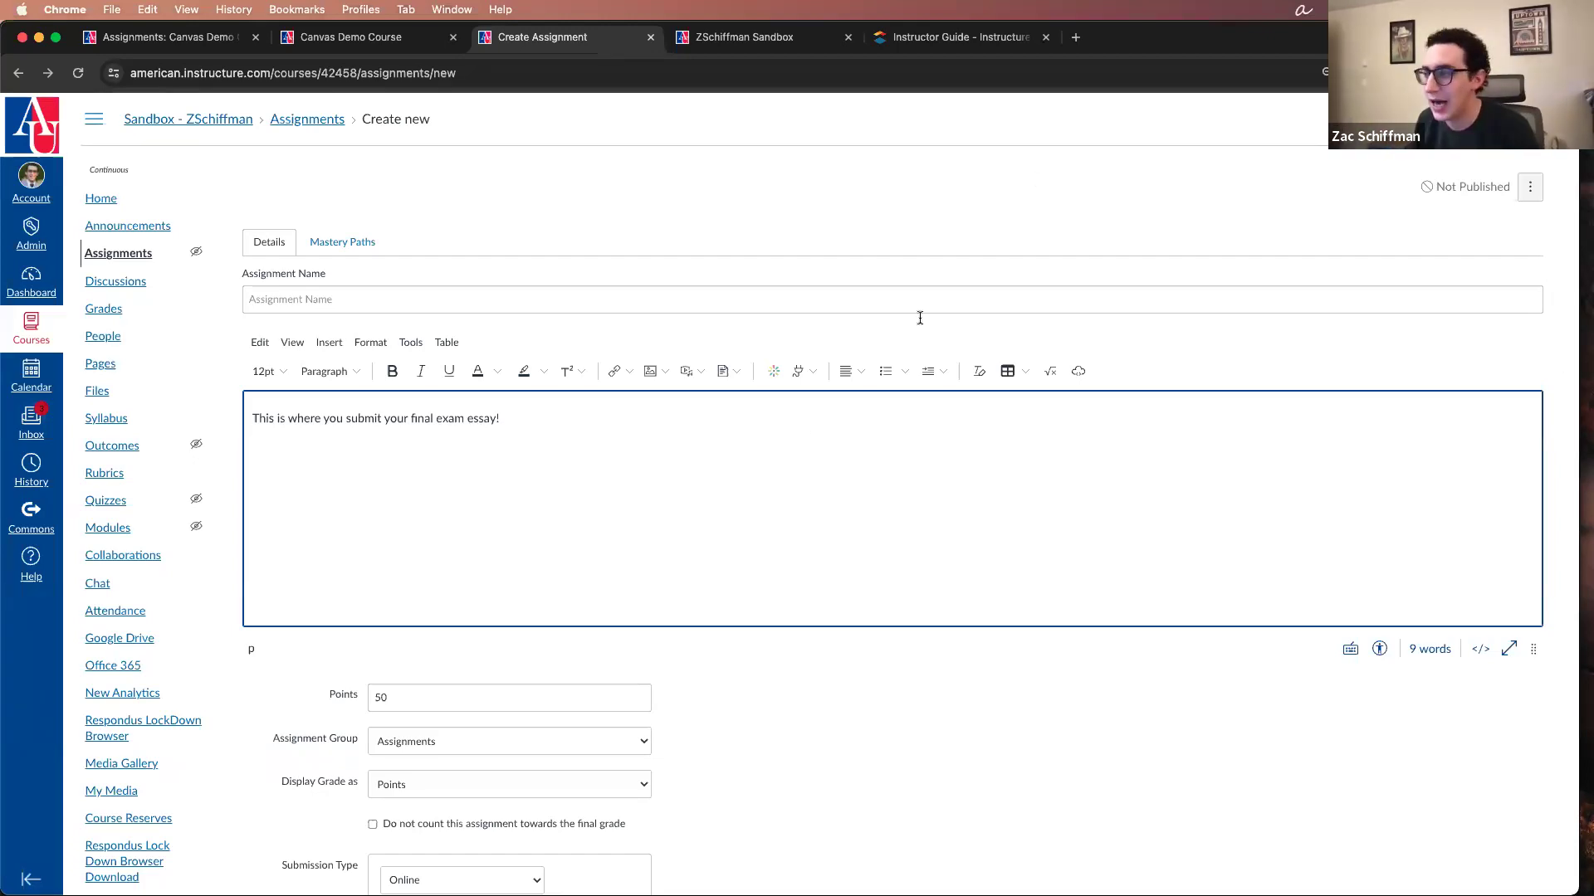
# Step: Look at the image, media and document source options of the description editor
pyautogui.scroll(-3, 581, 501)
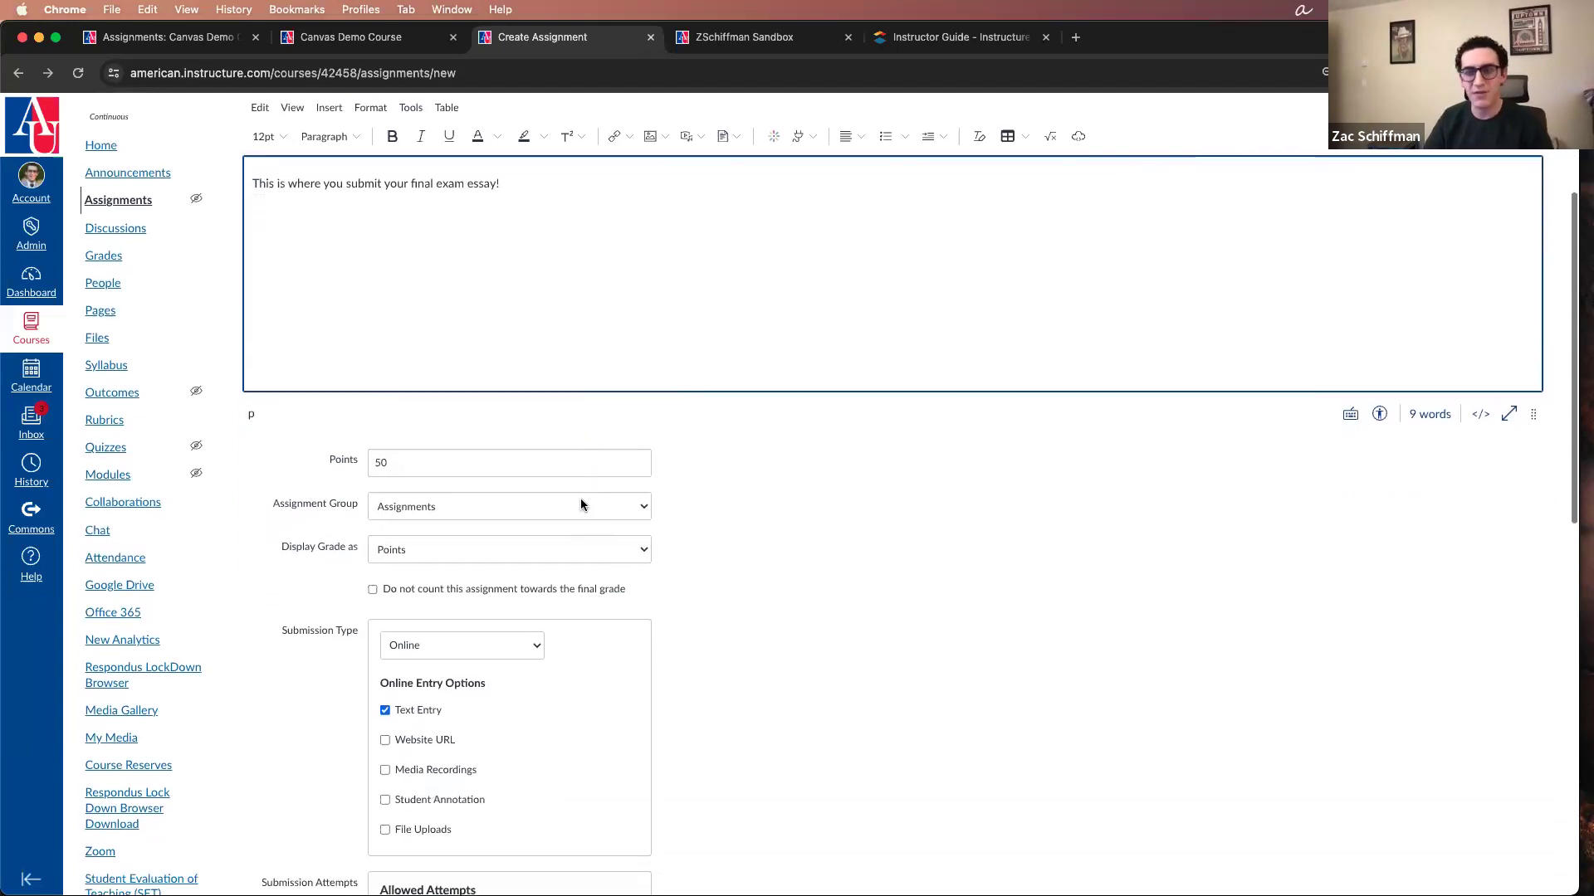
pyautogui.scroll(2, 780, 493)
pyautogui.scroll(1, 799, 496)
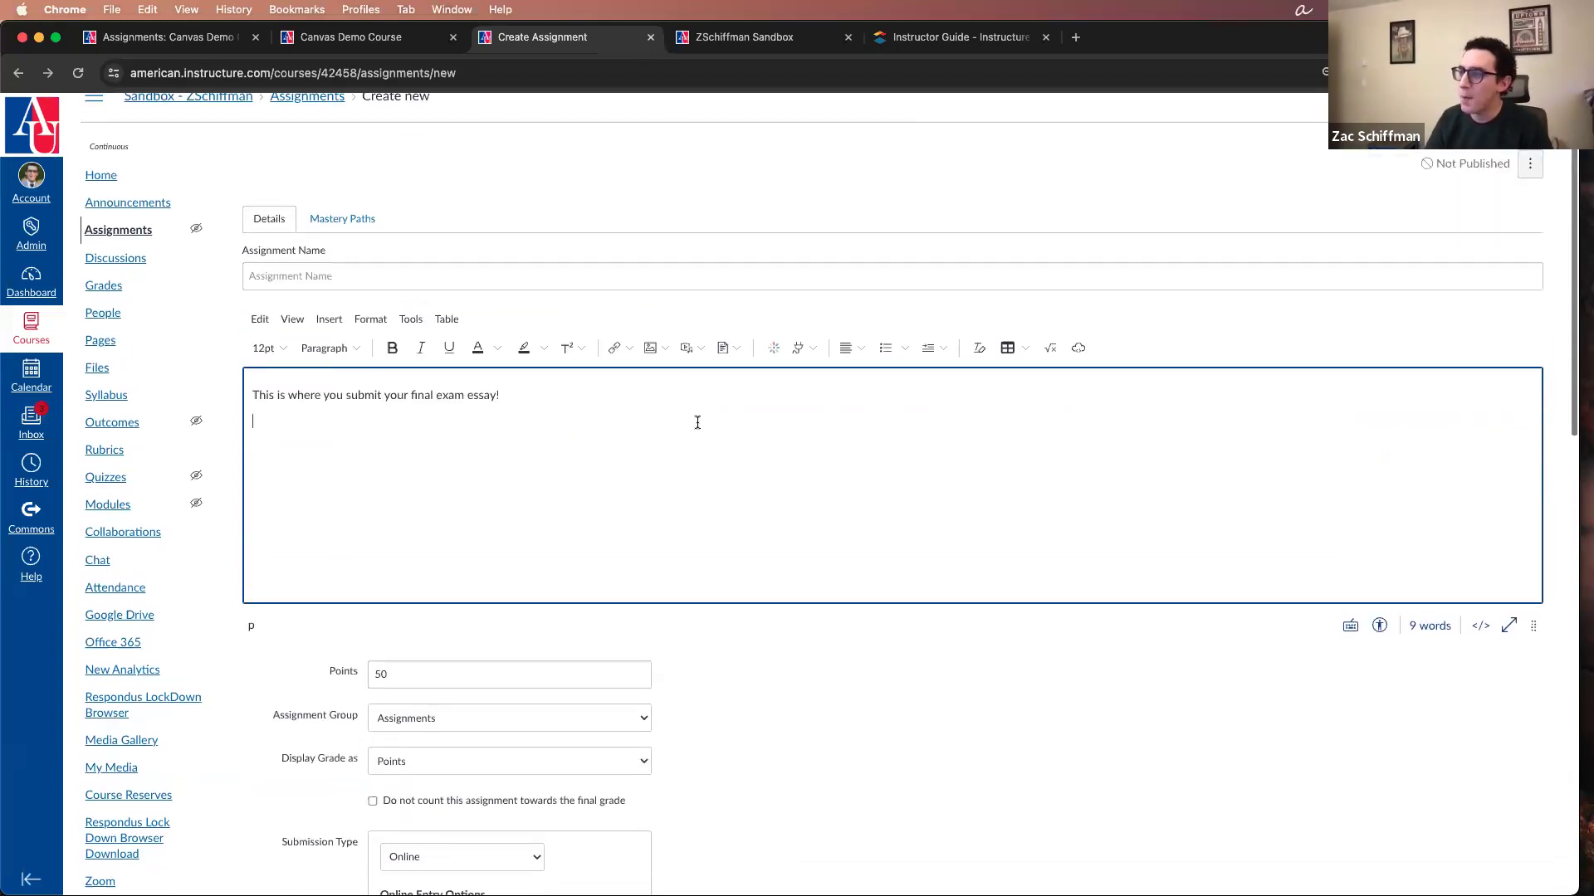
pyautogui.click(665, 348)
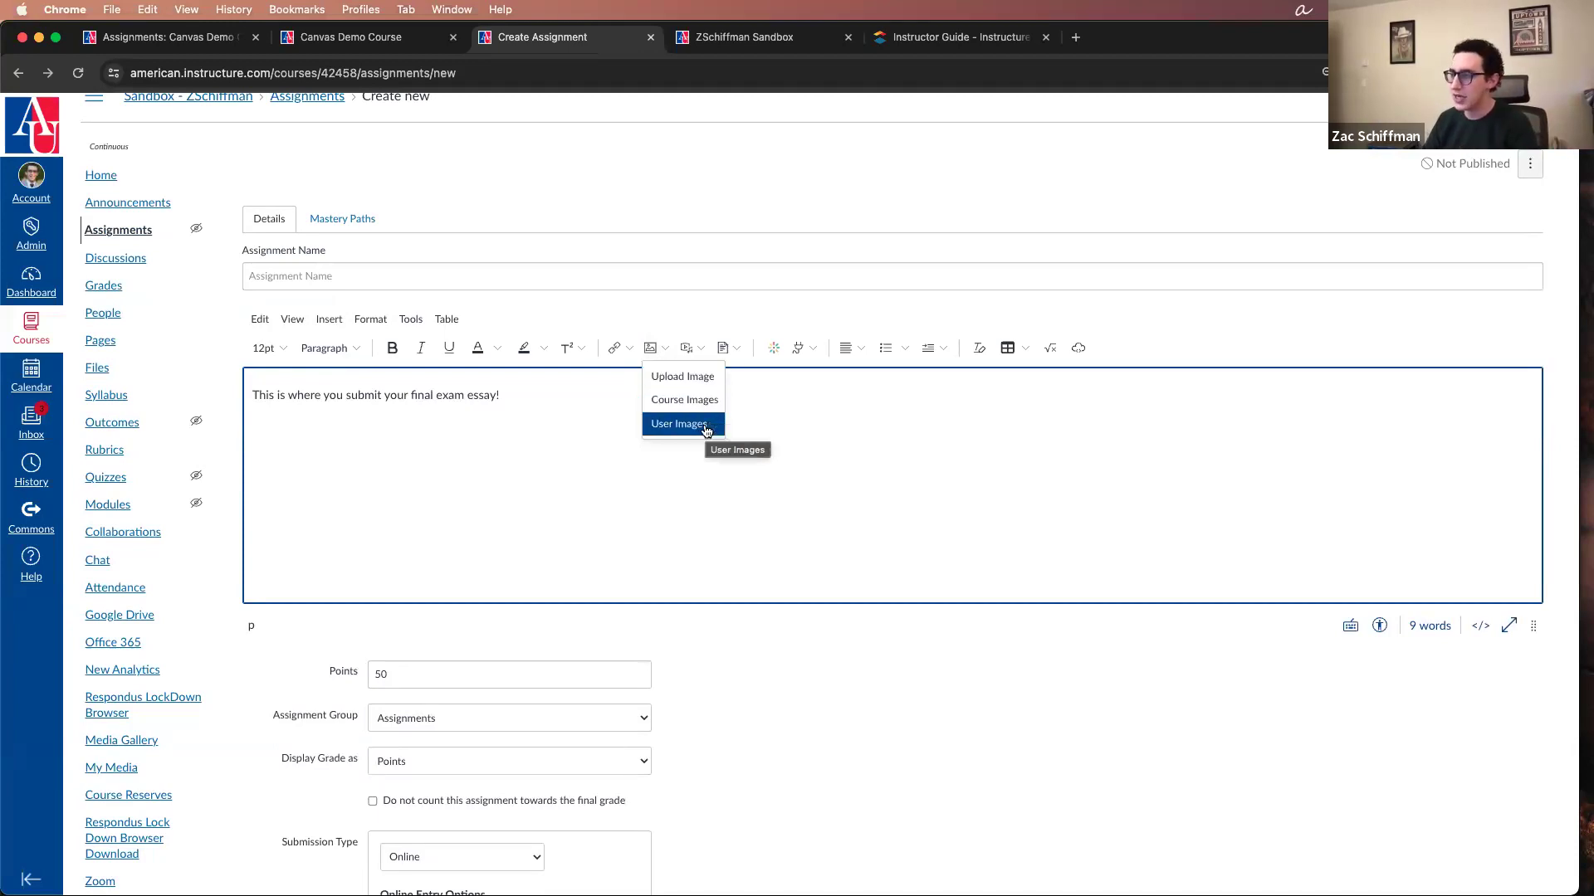
pyautogui.click(699, 347)
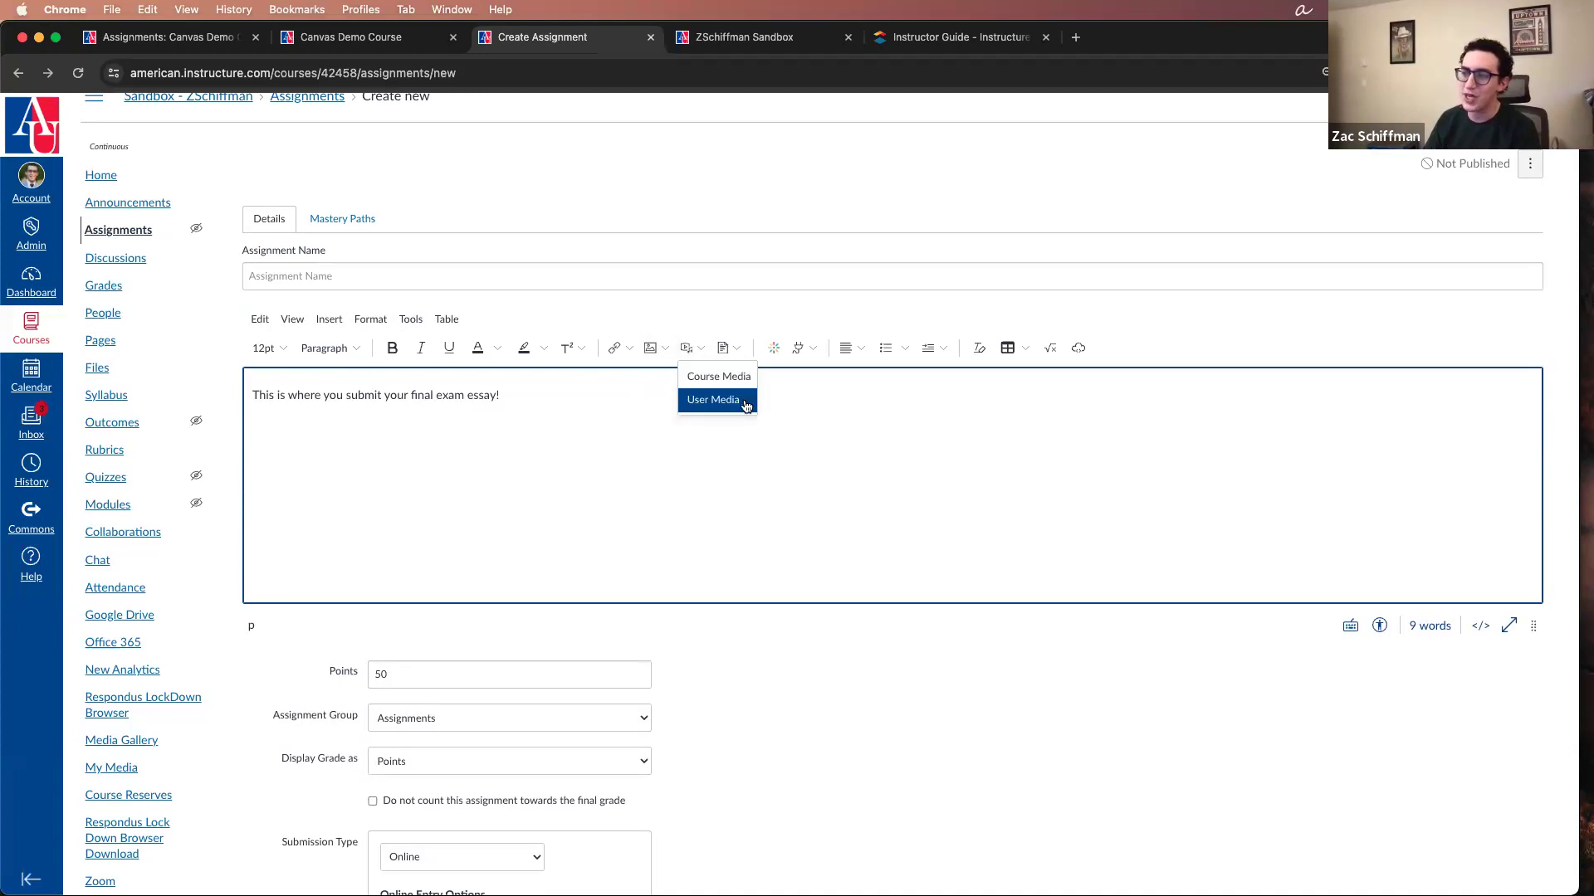
pyautogui.click(741, 349)
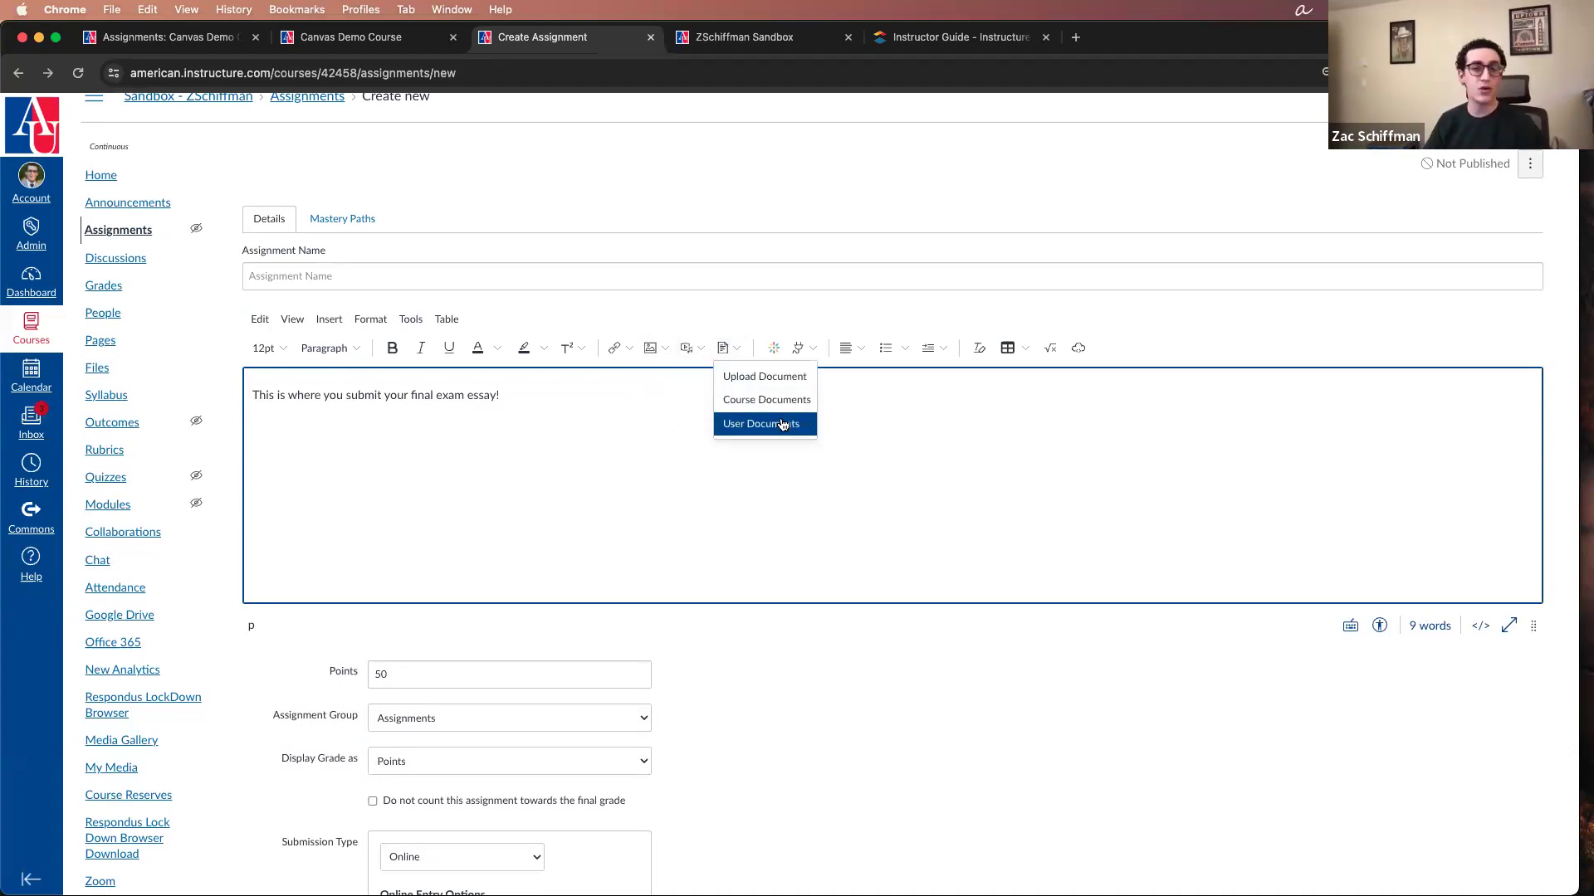
pyautogui.click(867, 426)
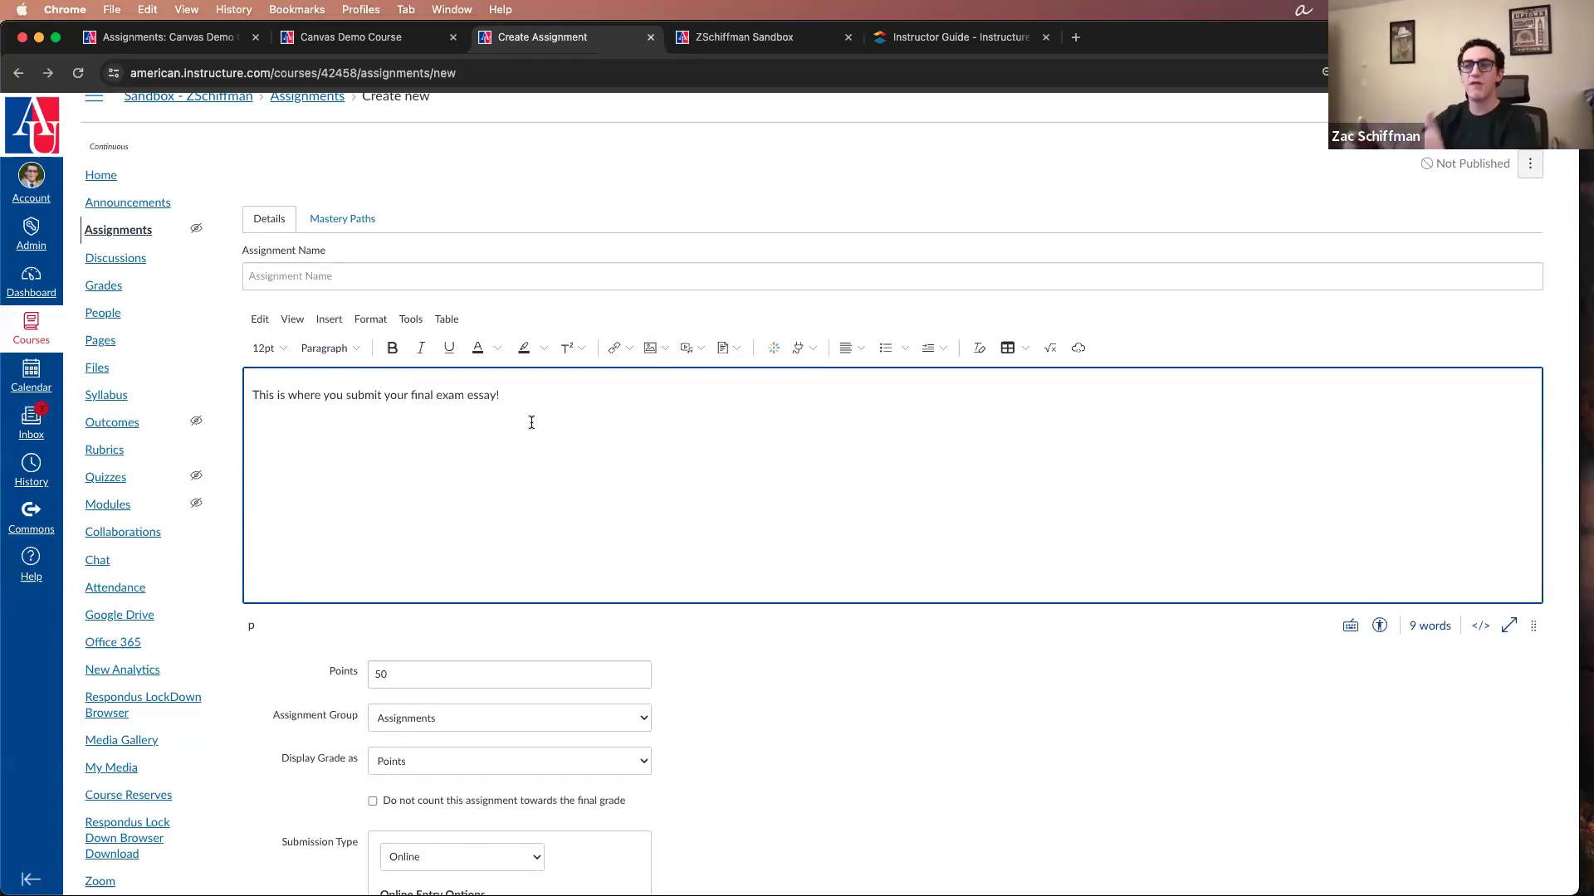
# Step: Enter "Final Exam!" as the assignment name
pyautogui.click(453, 280)
pyautogui.write('Final')
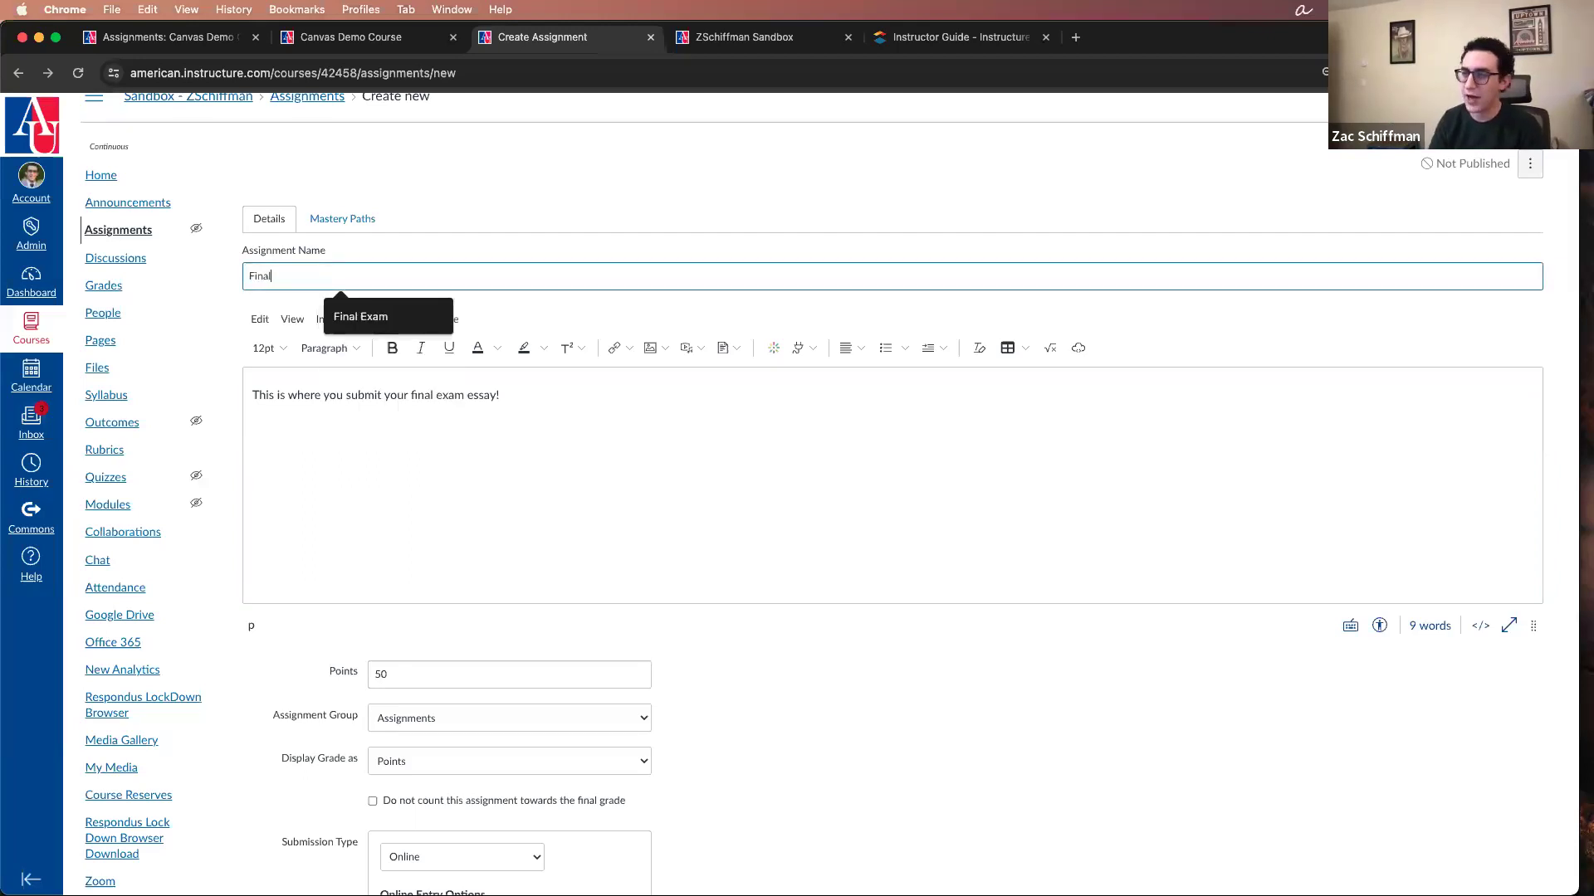
pyautogui.write(' Exam!')
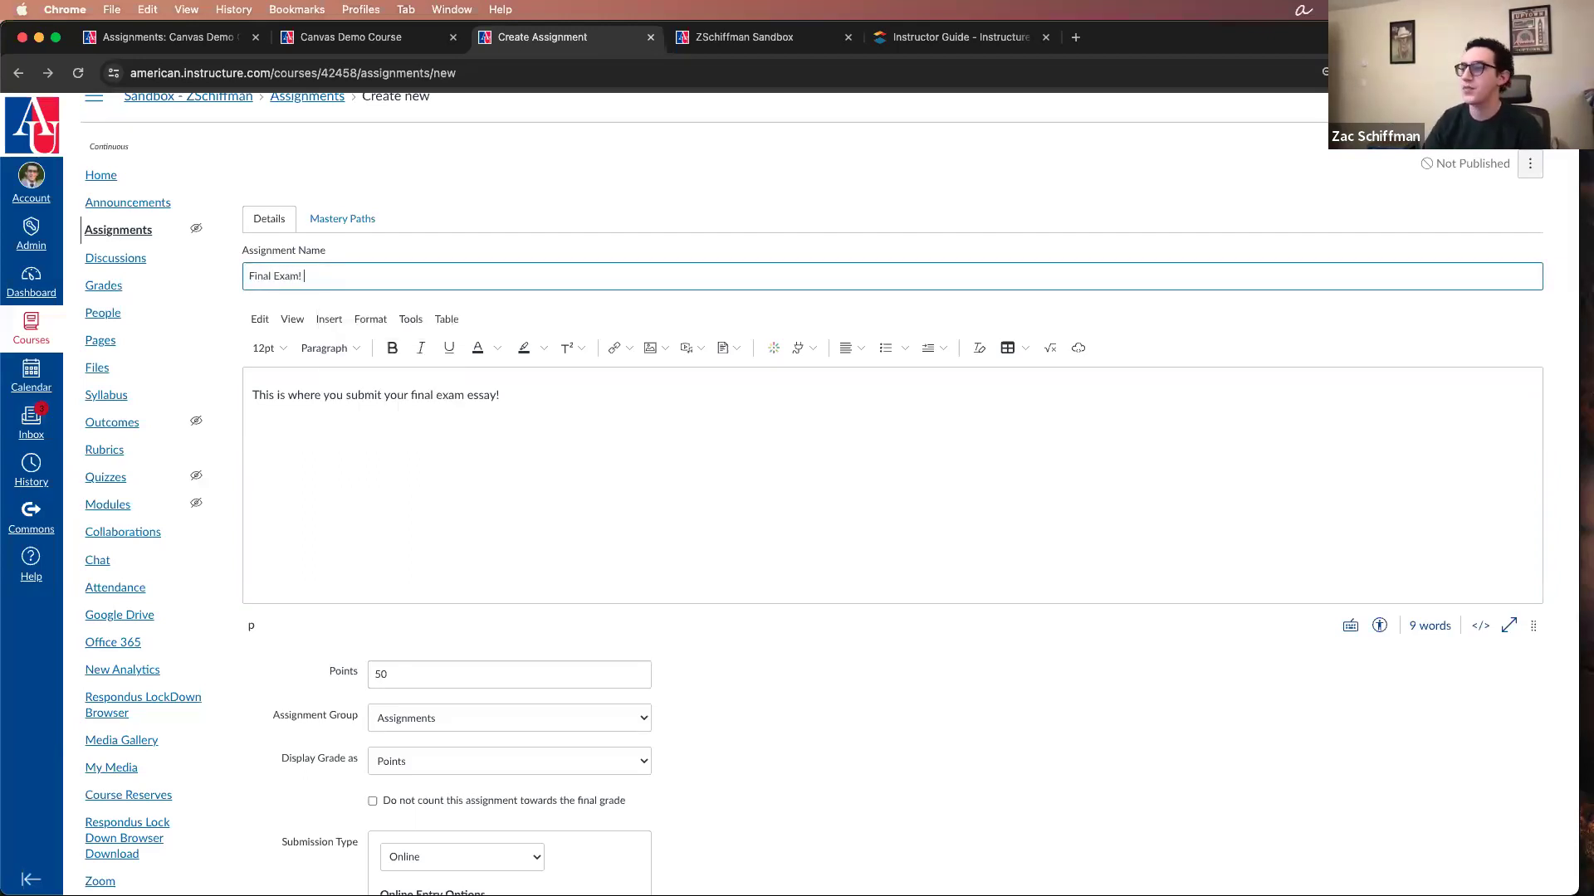
# Step: Open the Embed Kaltura Media dialog for the assignment description
pyautogui.click(773, 349)
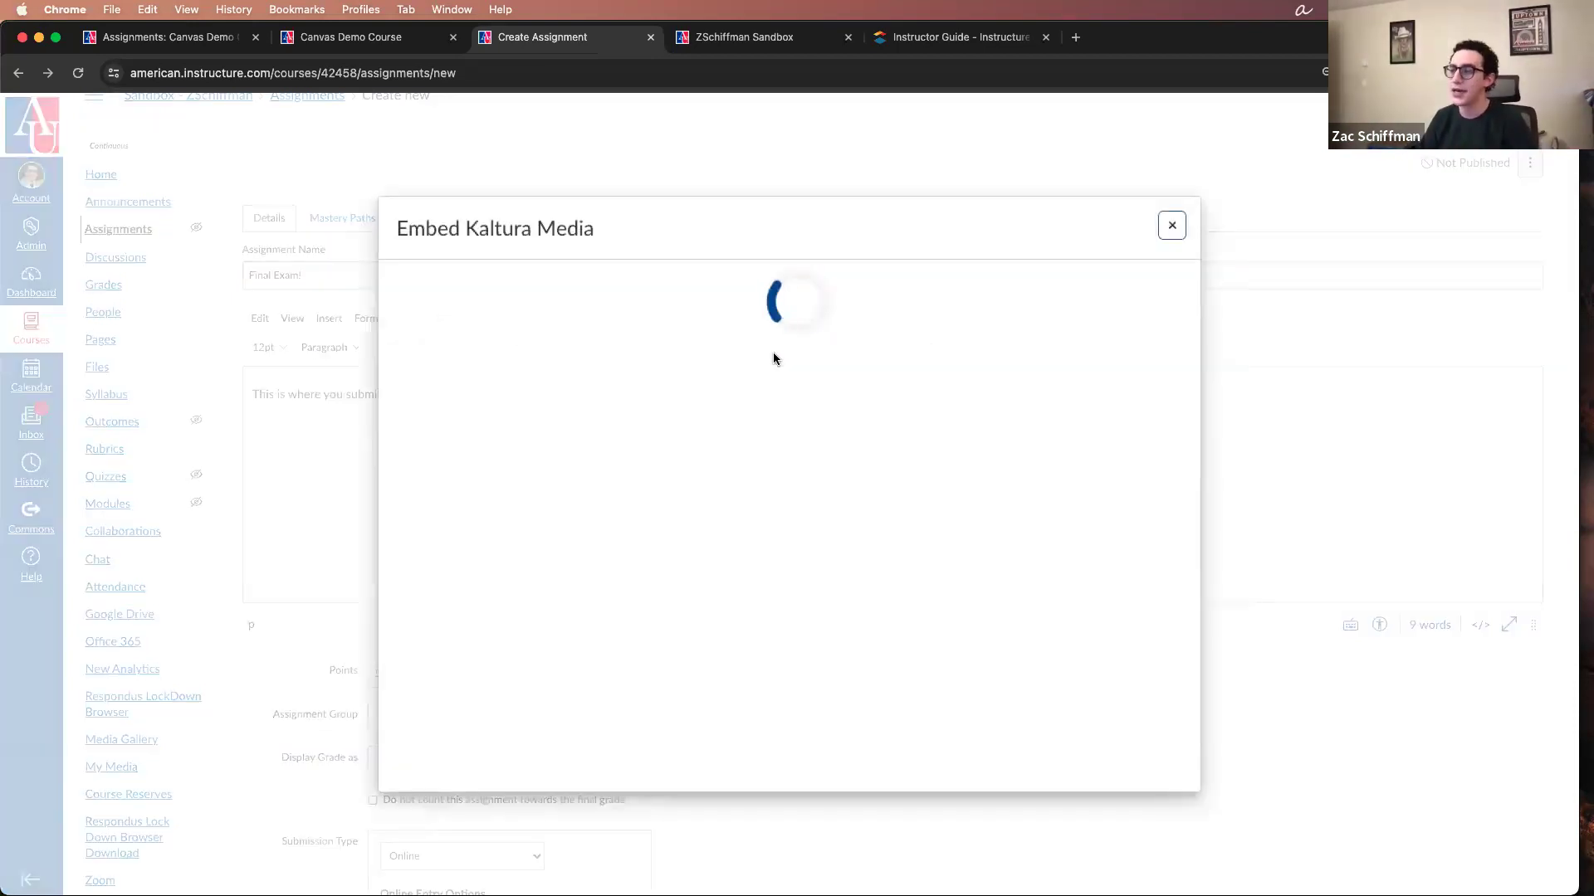
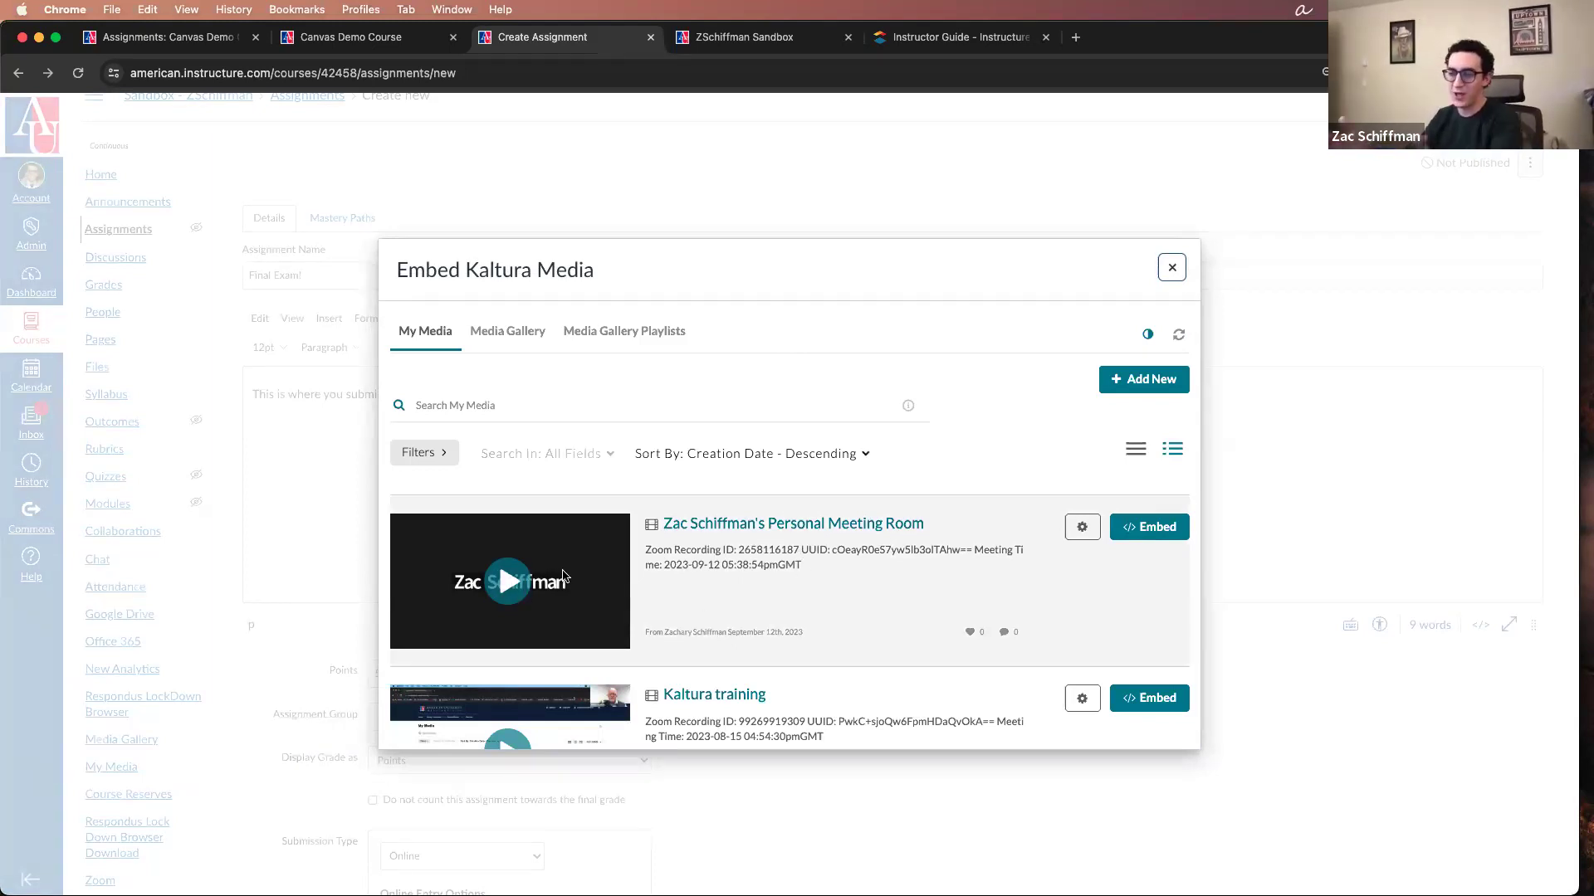
# Step: Look through the My Media recordings in the Embed Kaltura Media dialog, and close it without embedding anything
pyautogui.scroll(-6, 564, 576)
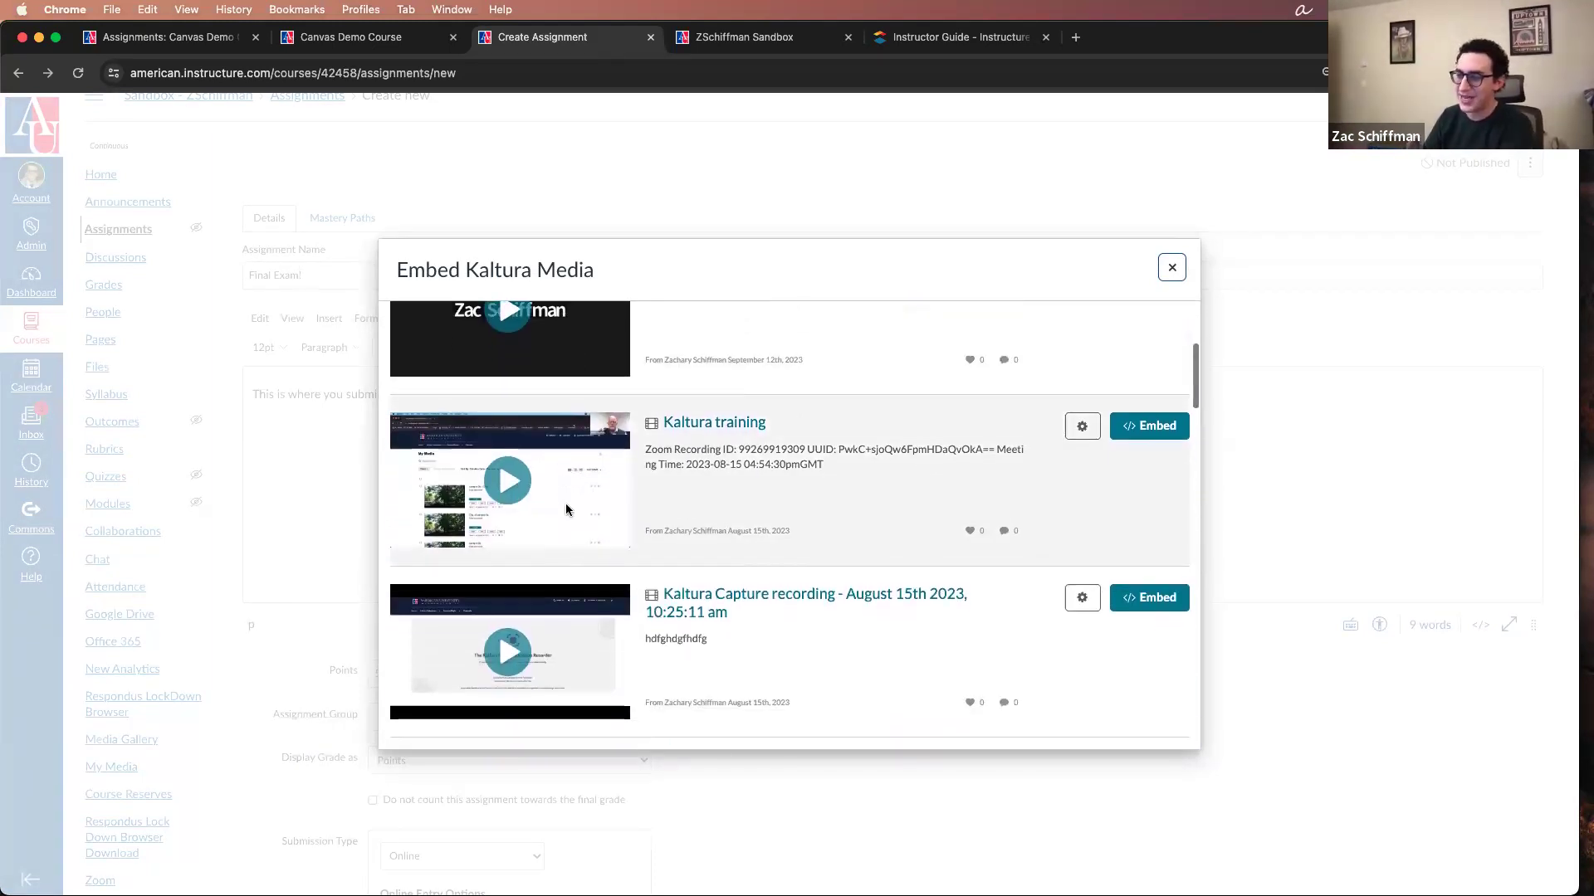
pyautogui.scroll(-5, 602, 462)
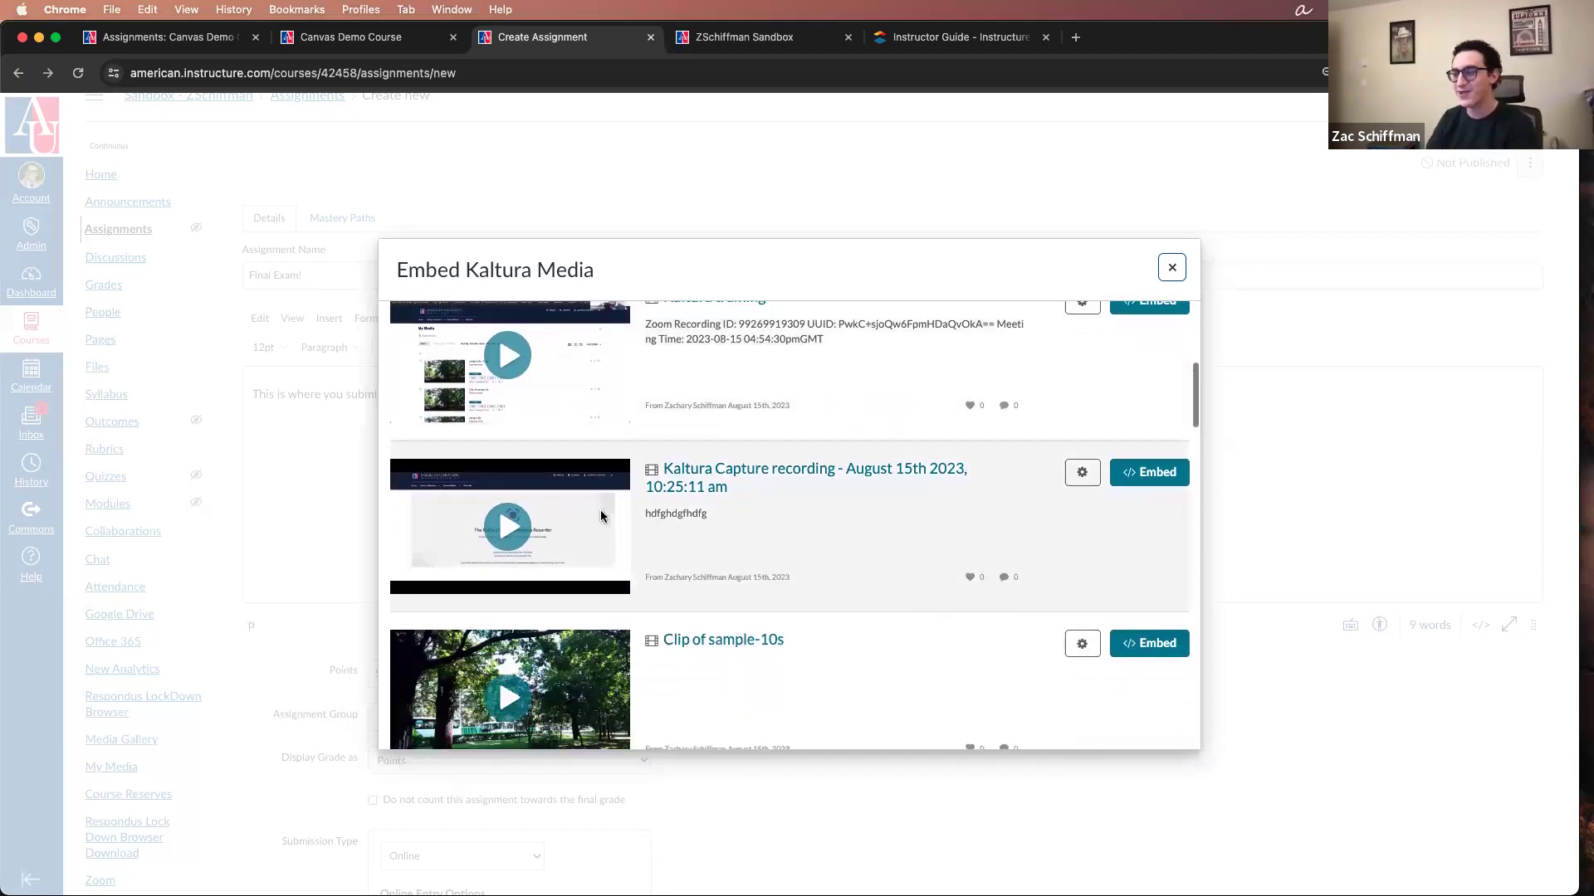
pyautogui.scroll(6, 604, 515)
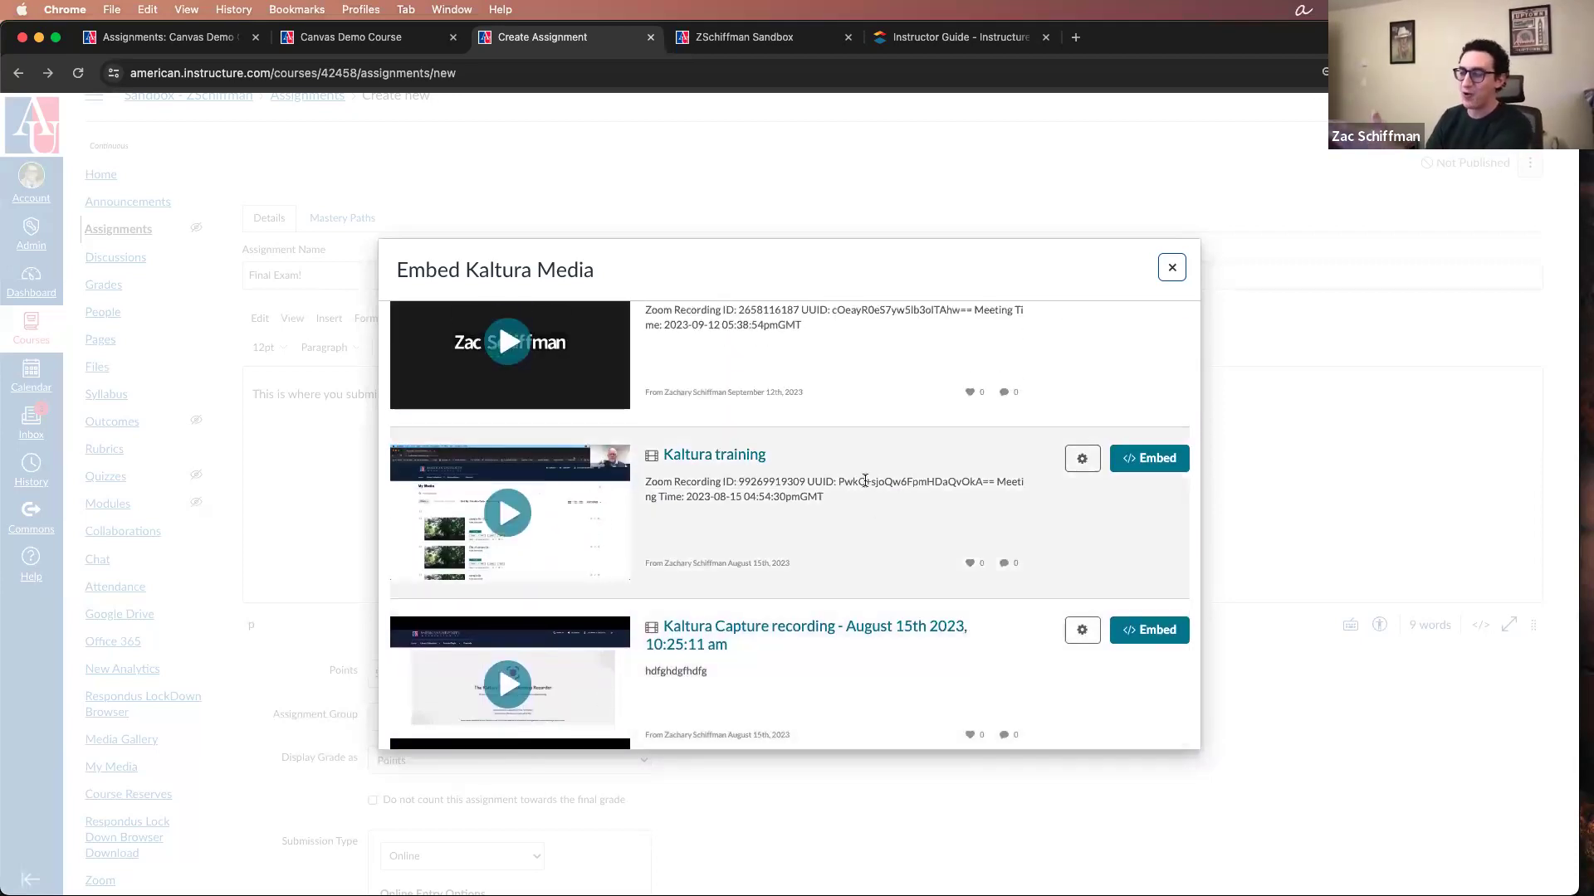
pyautogui.scroll(4, 1009, 380)
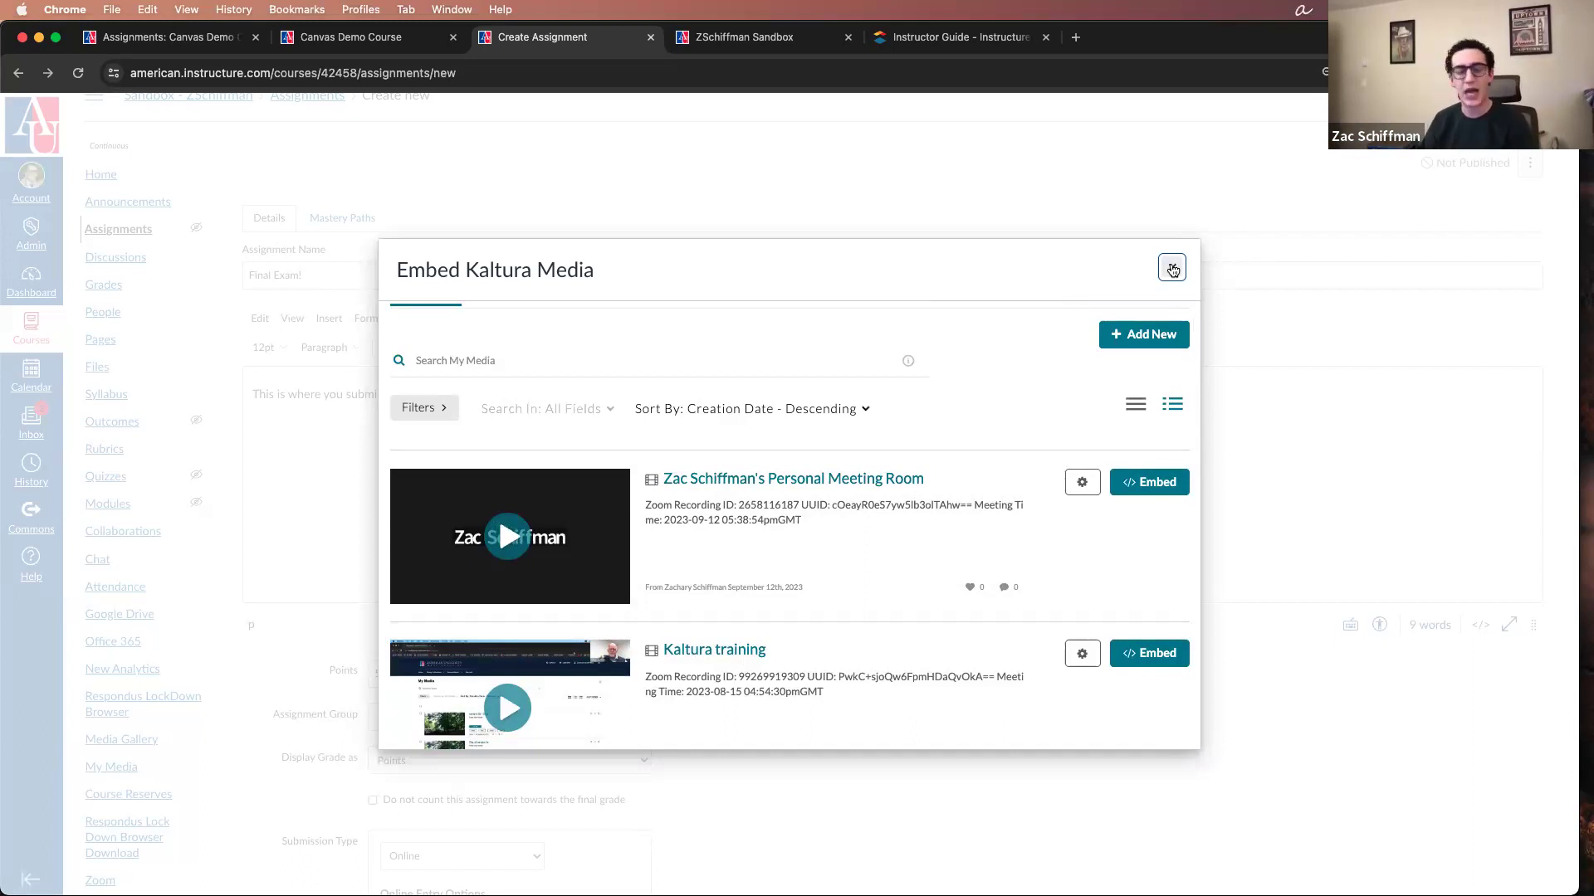
pyautogui.click(1172, 270)
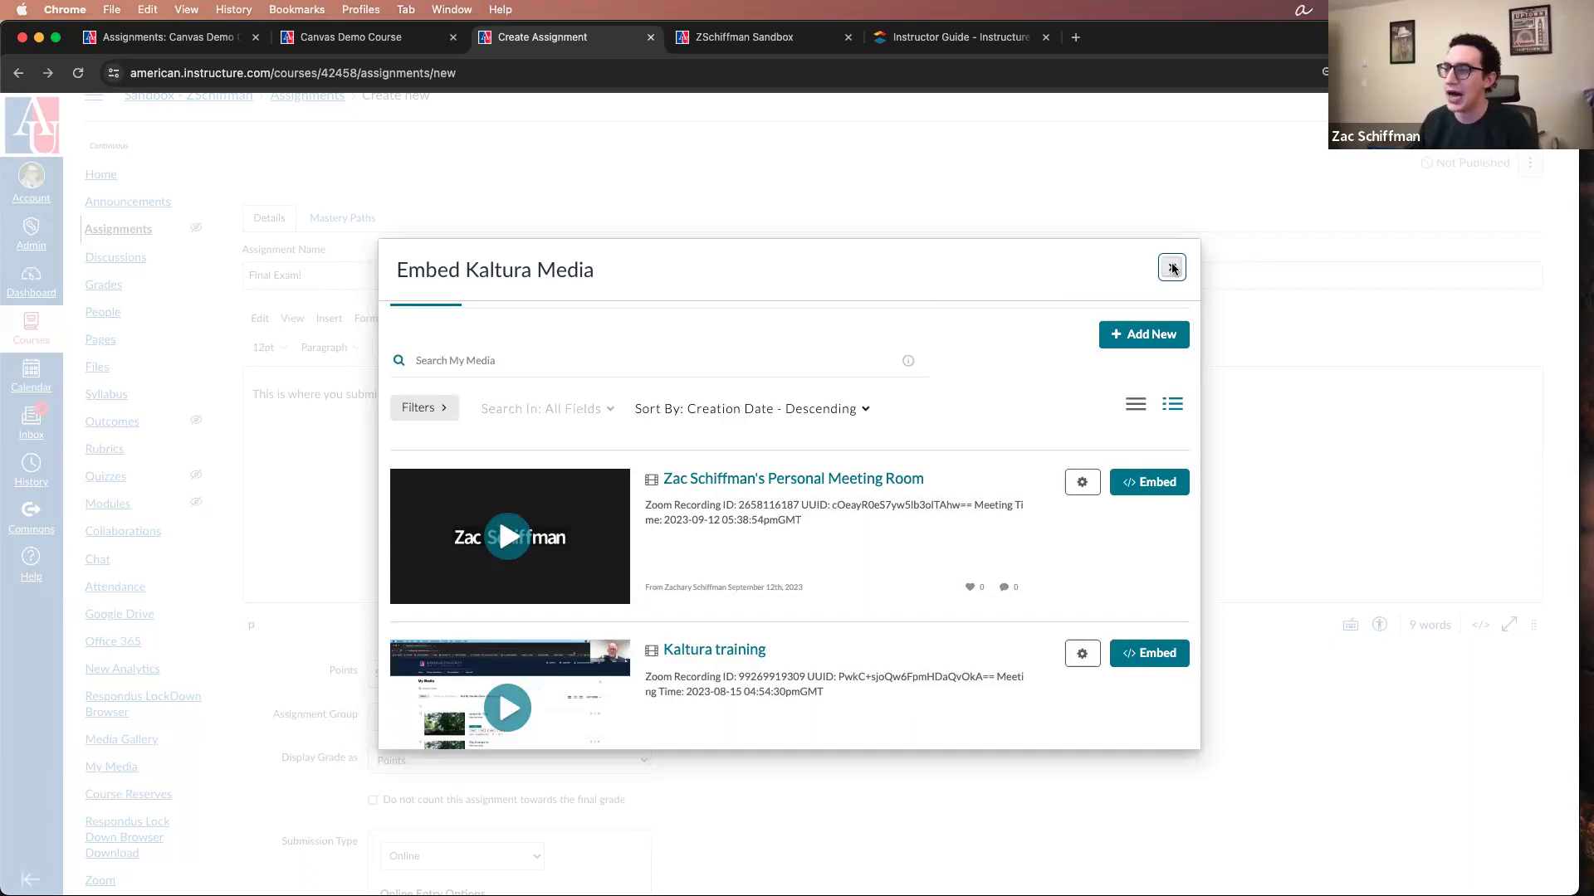
pyautogui.click(924, 180)
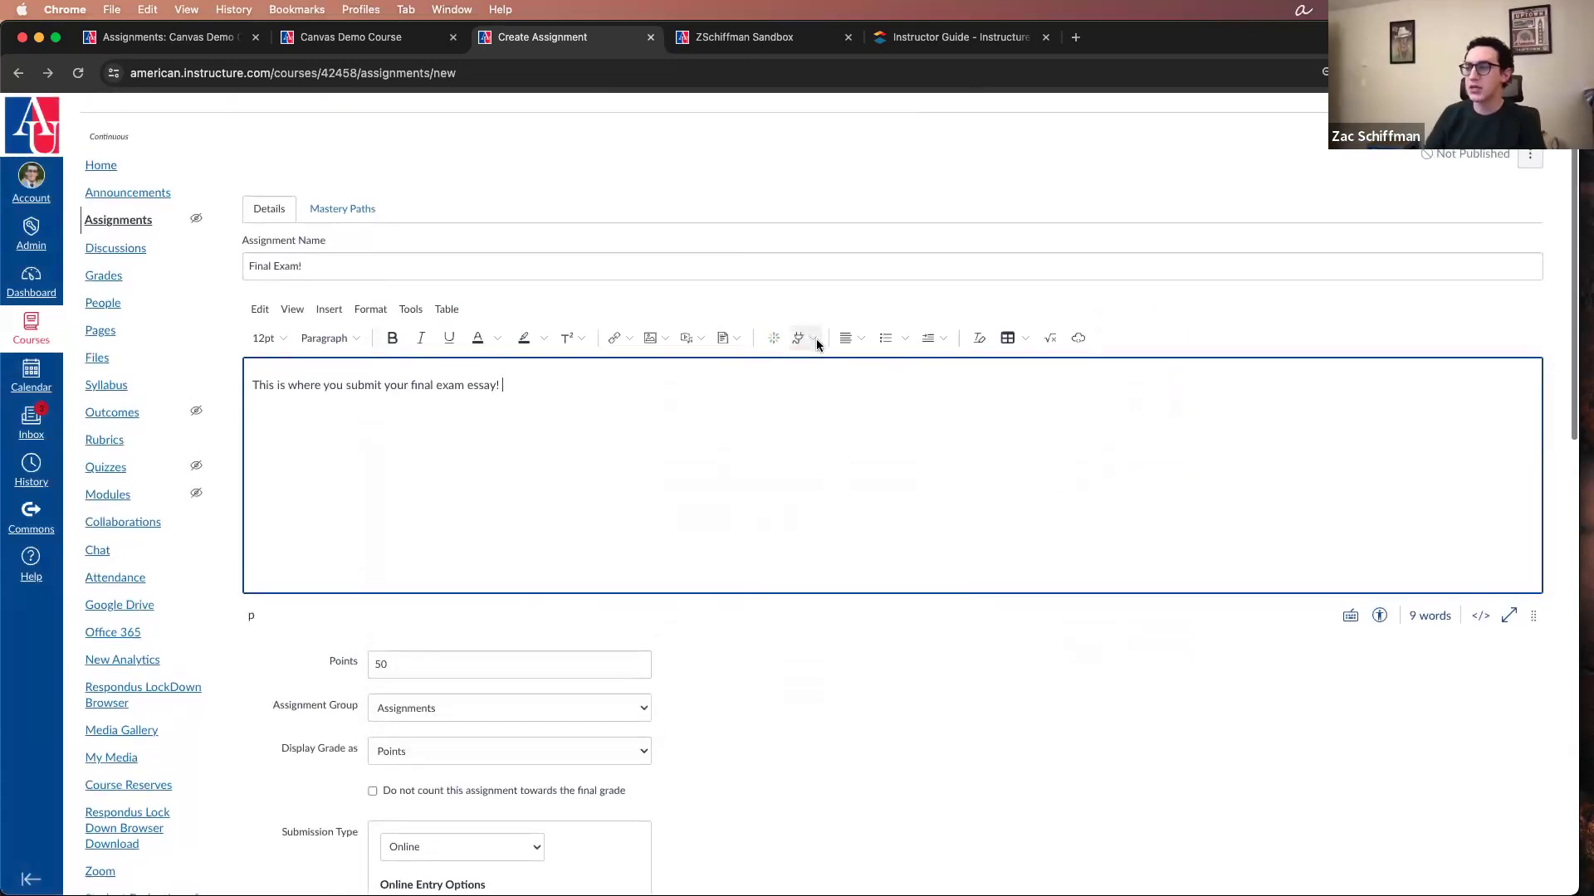
# Step: View the full list of apps available to the description editor and close it without choosing one
pyautogui.scroll(1, 813, 342)
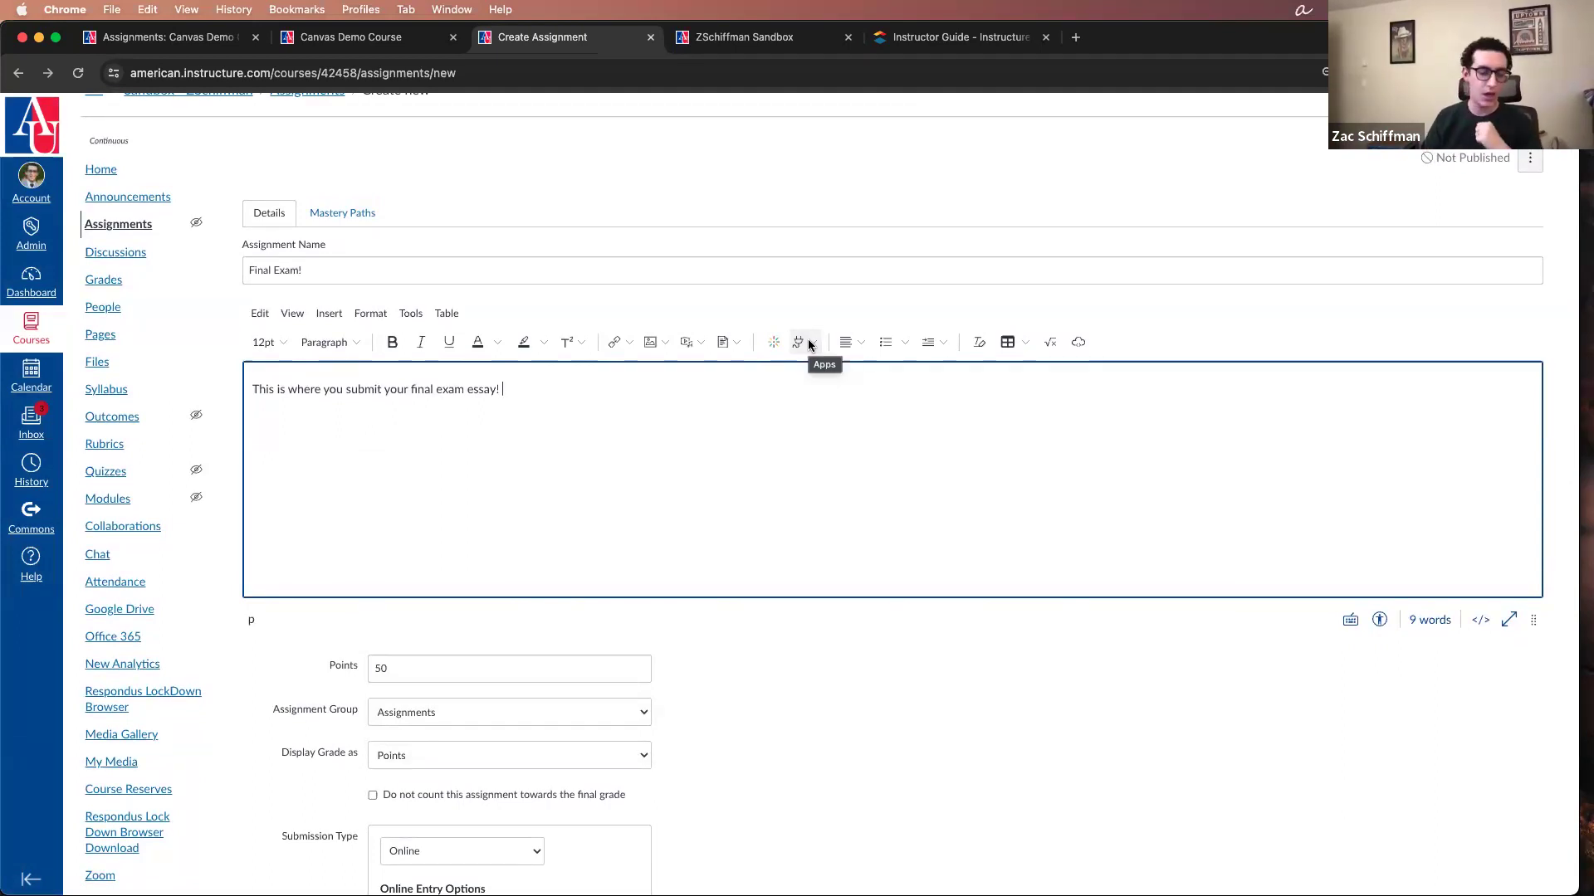
pyautogui.click(809, 343)
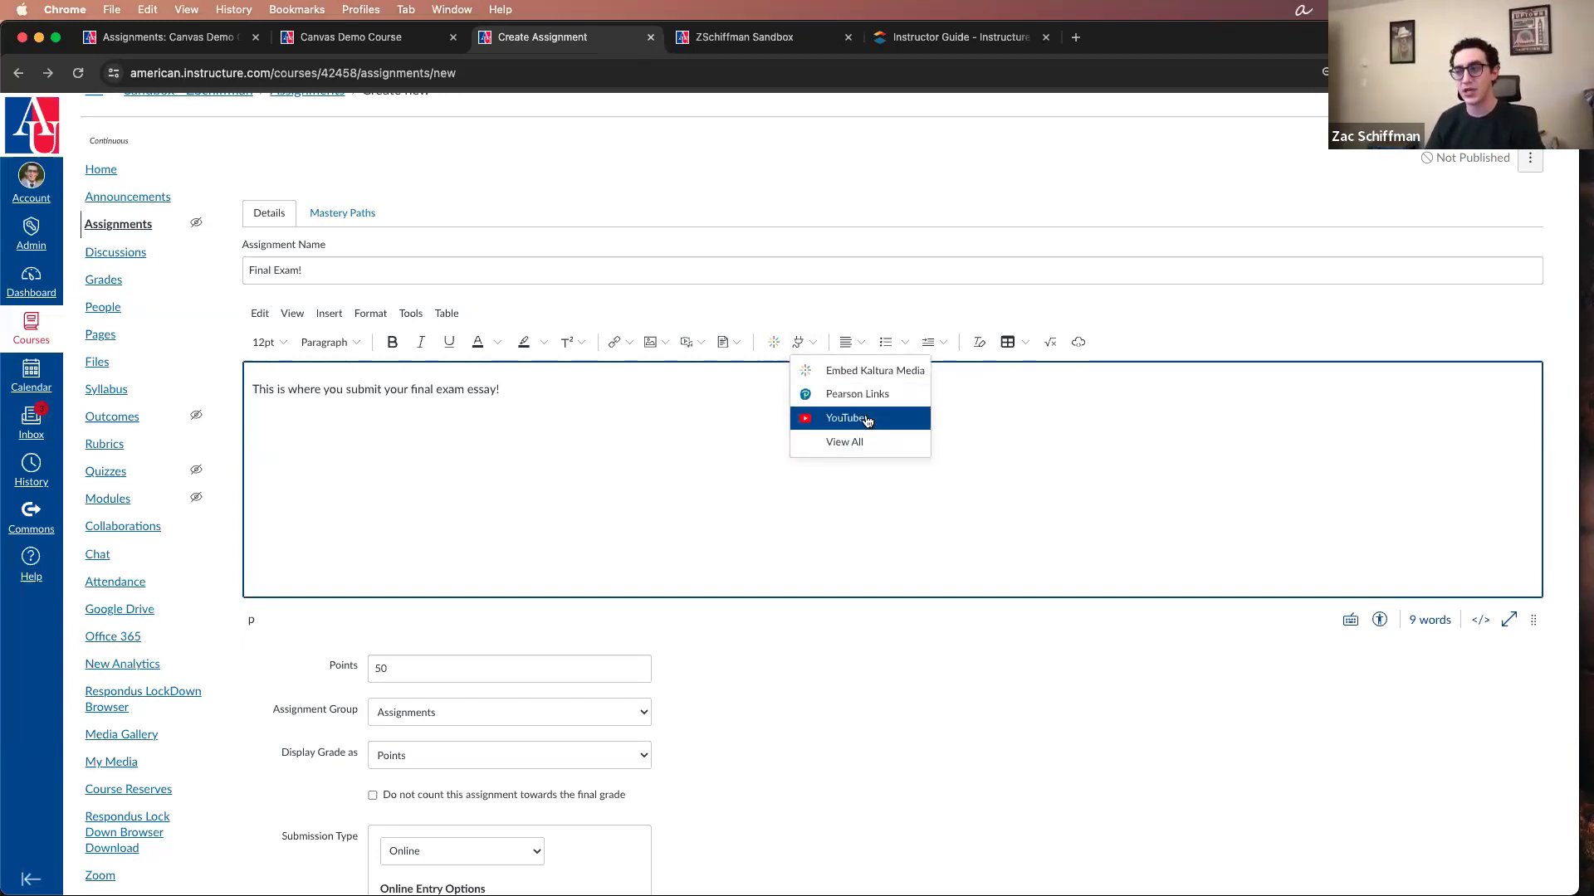
pyautogui.click(860, 446)
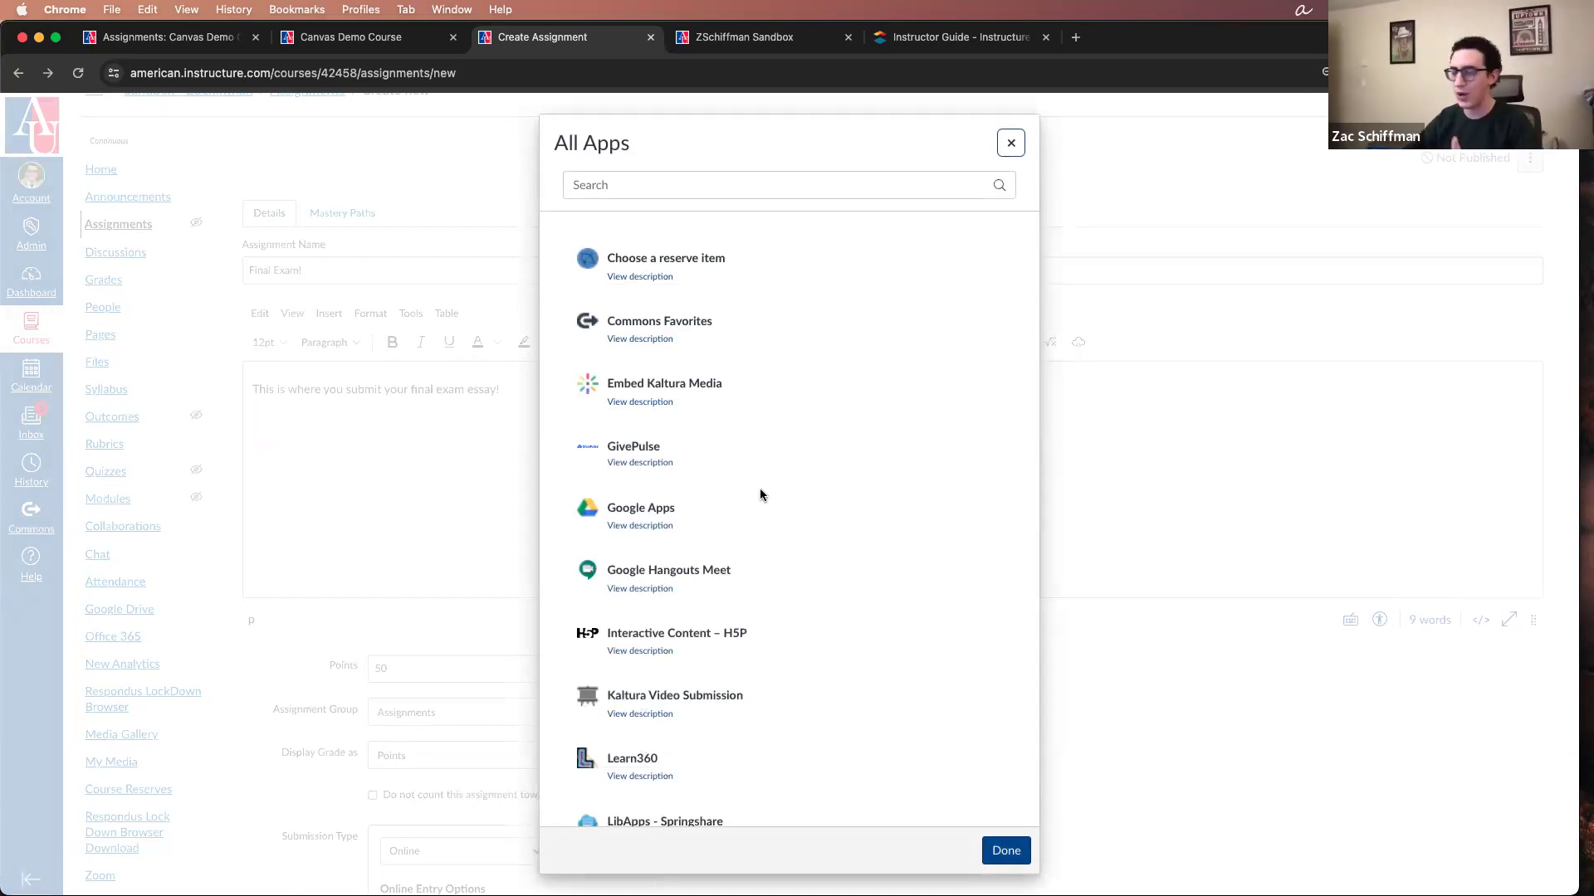
pyautogui.scroll(-2, 684, 529)
pyautogui.scroll(-5, 684, 532)
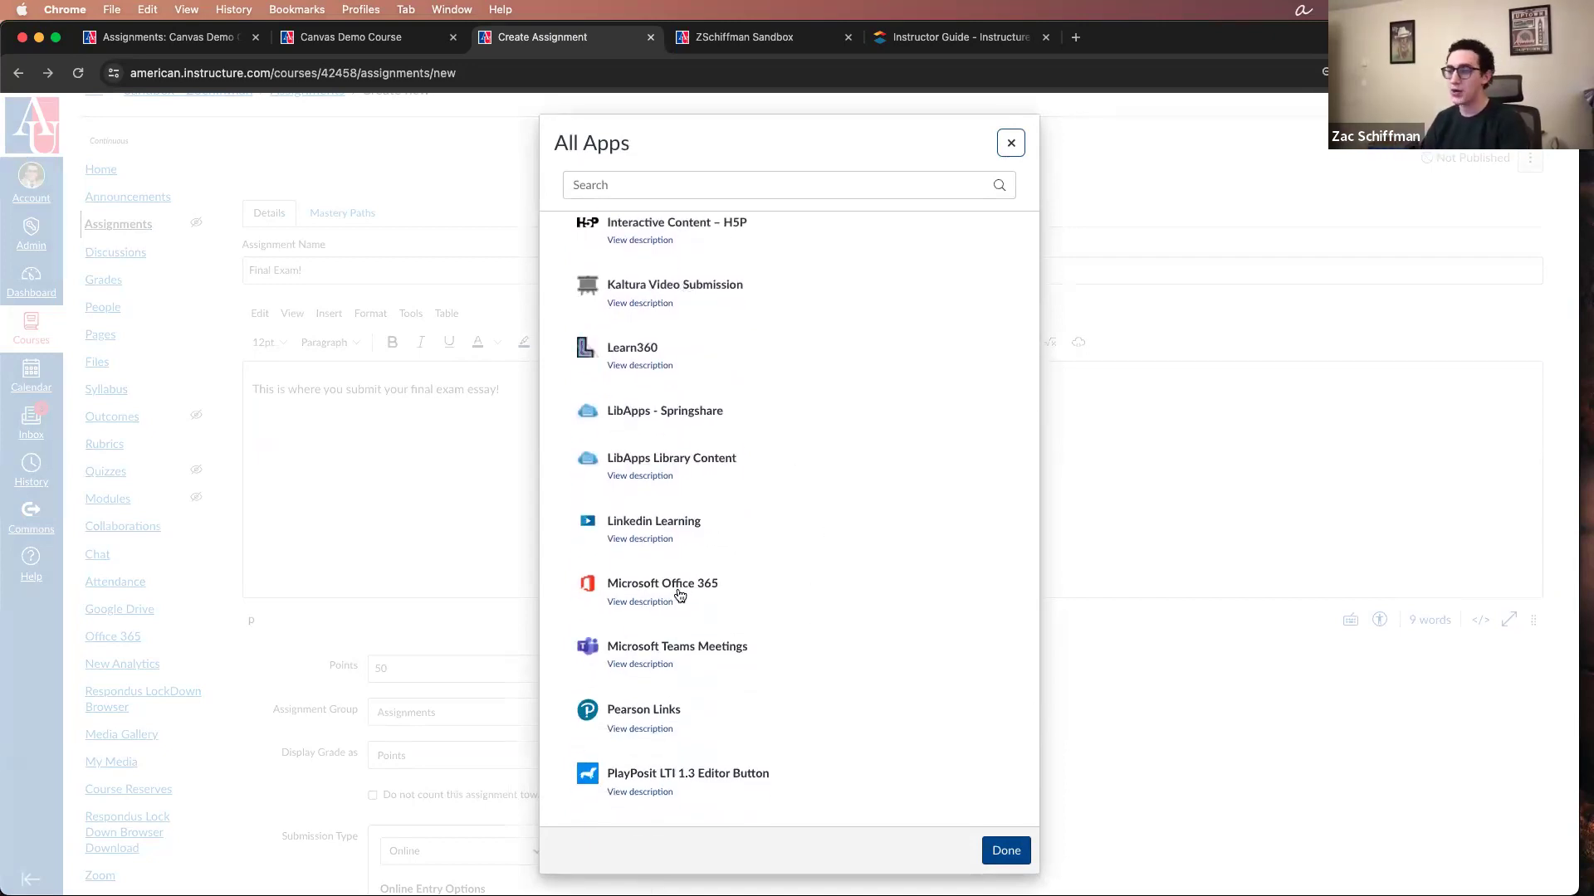
pyautogui.scroll(-2, 656, 606)
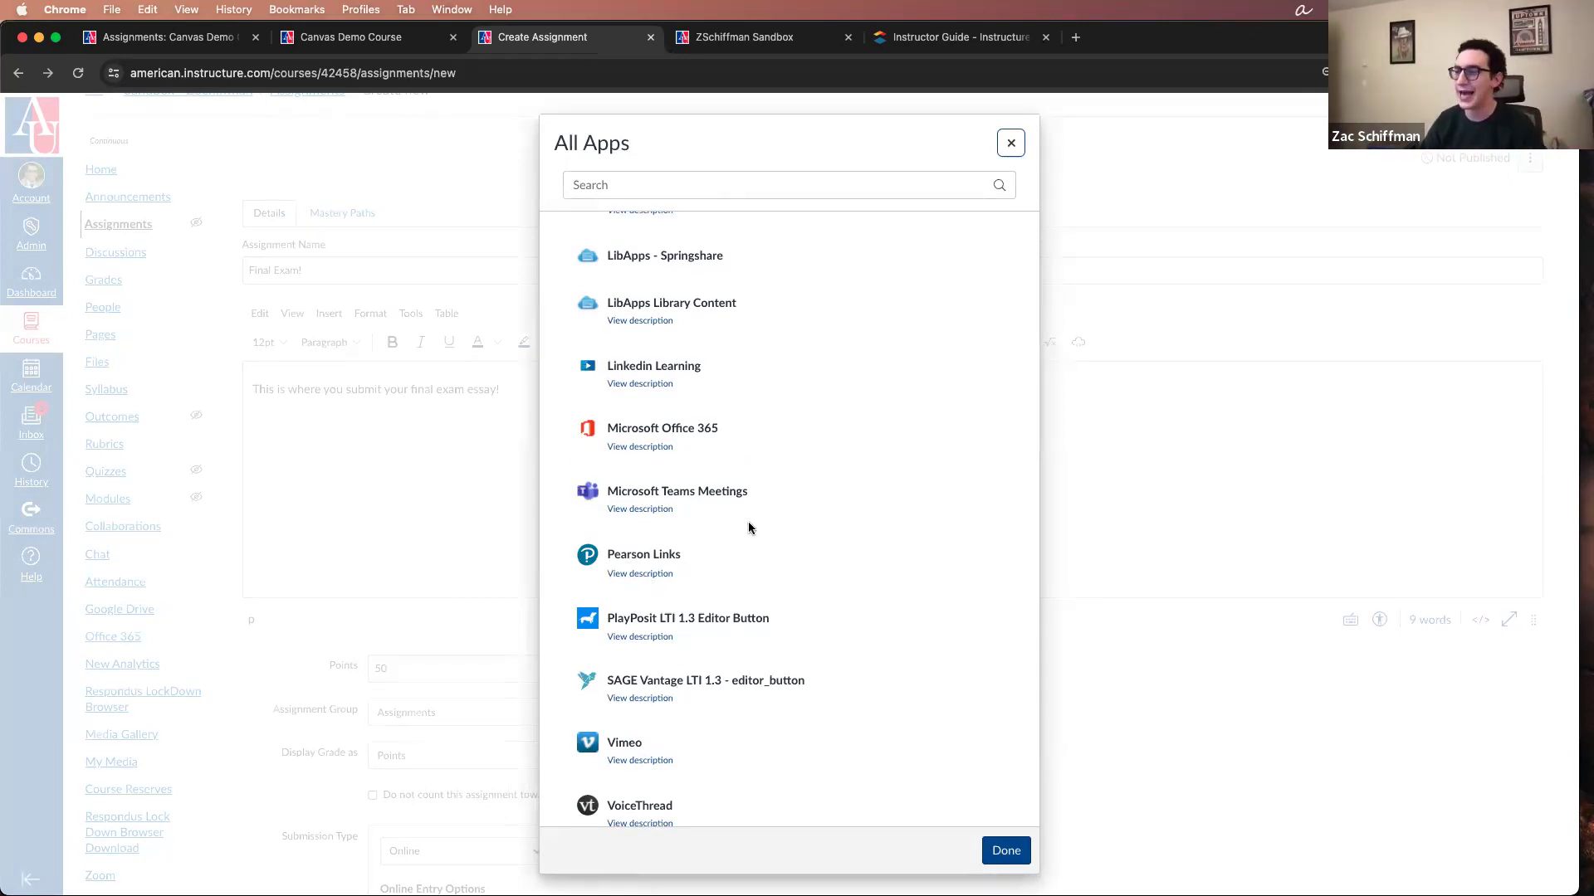
pyautogui.scroll(6, 749, 526)
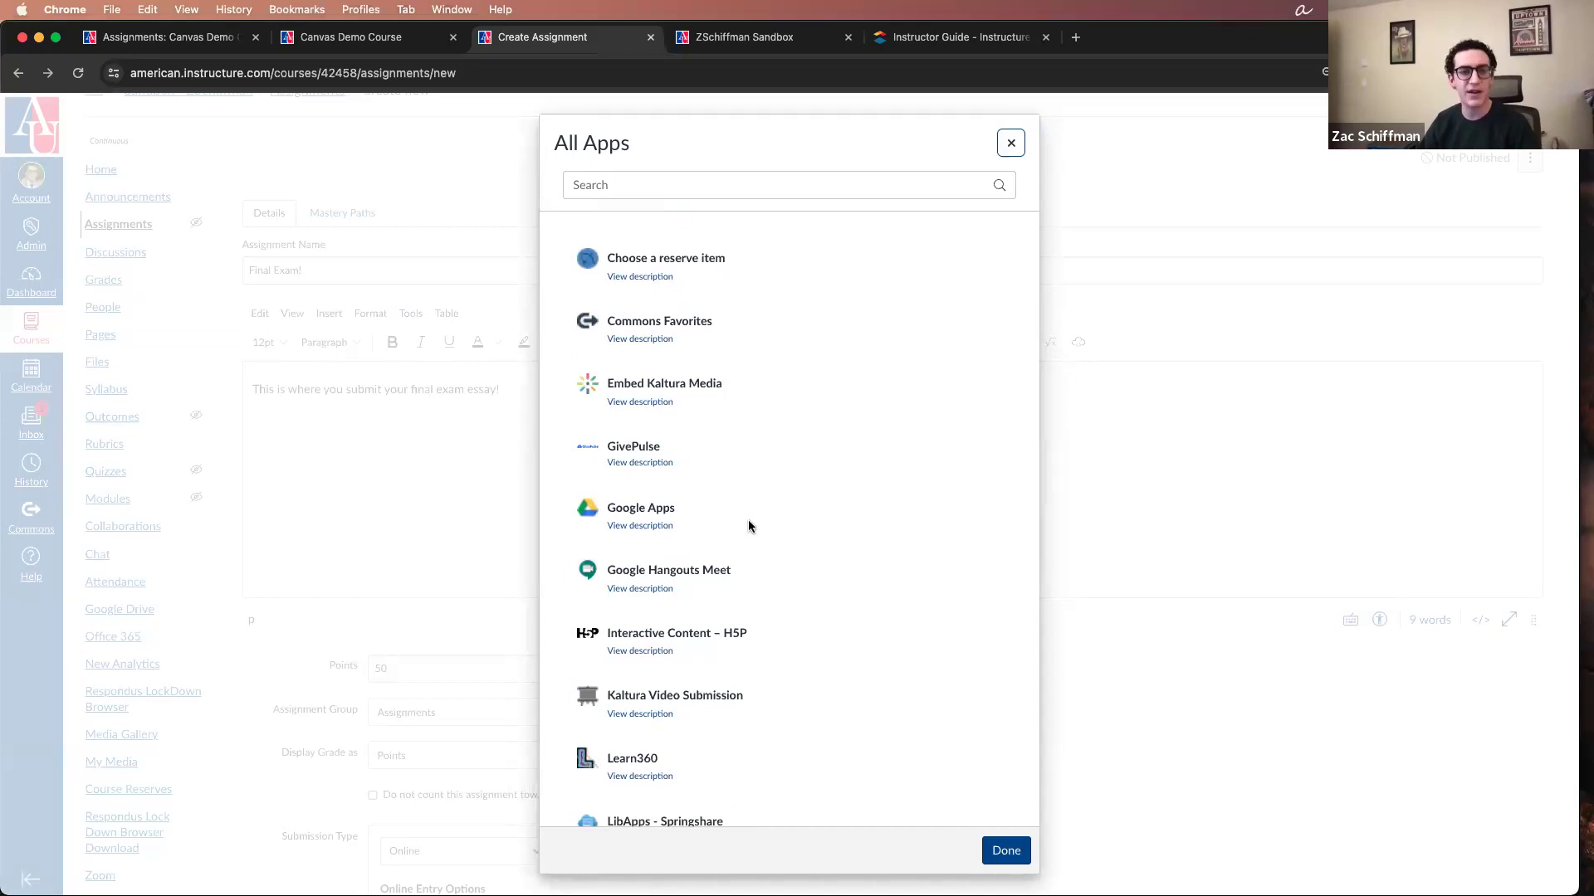
pyautogui.click(1010, 143)
# Step: Reopen Embed Kaltura Media from the editor's apps, look over the media list, and cancel the dialog
pyautogui.click(806, 344)
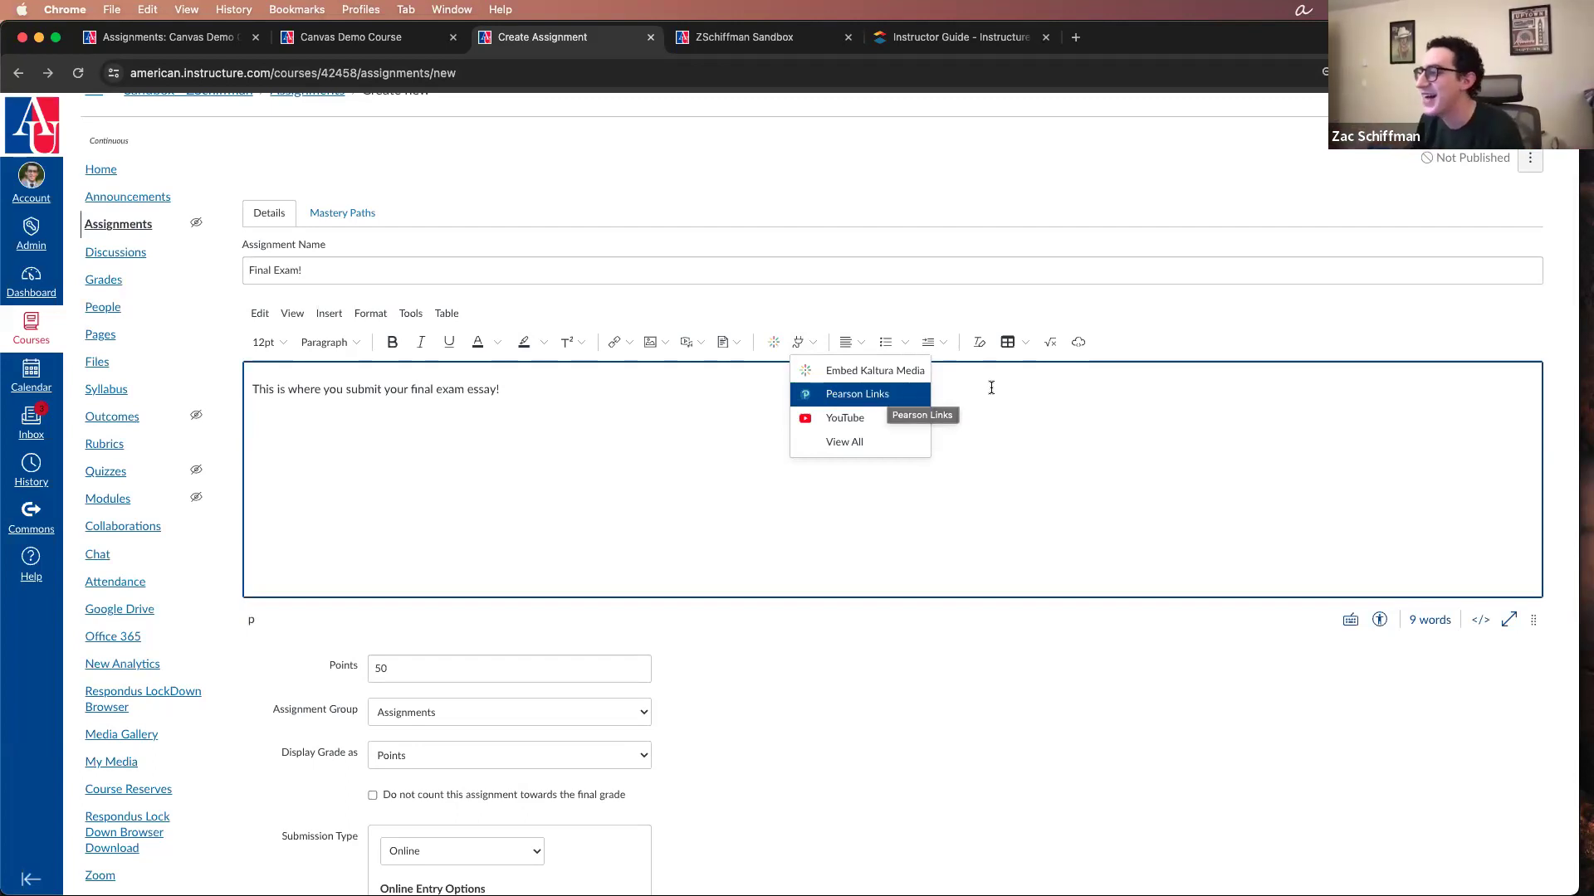
pyautogui.click(885, 370)
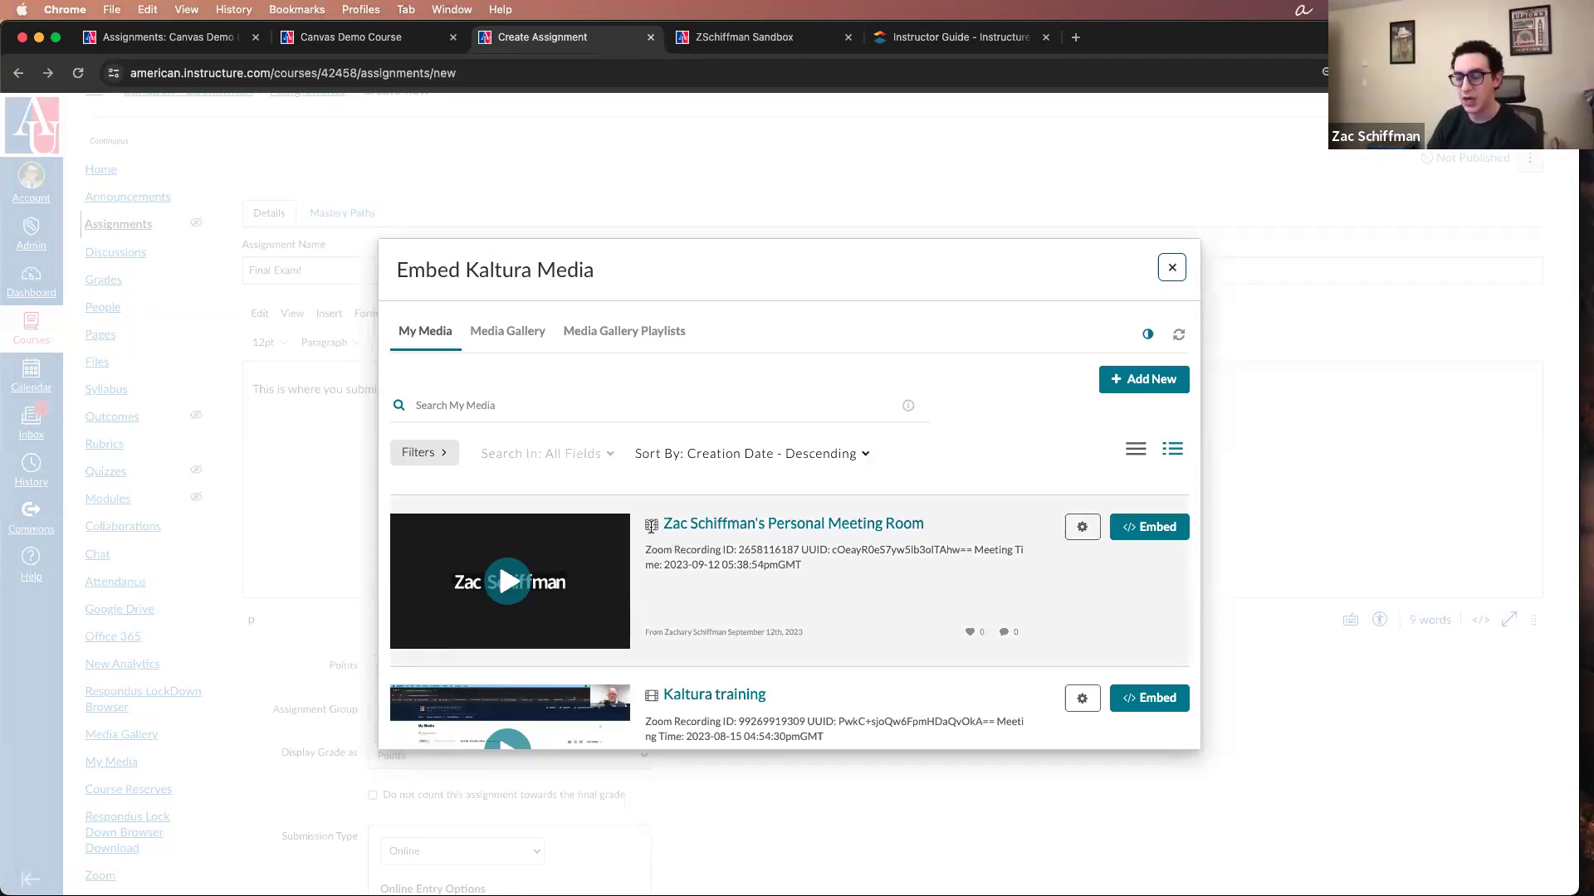
pyautogui.scroll(-8, 705, 524)
pyautogui.scroll(8, 705, 515)
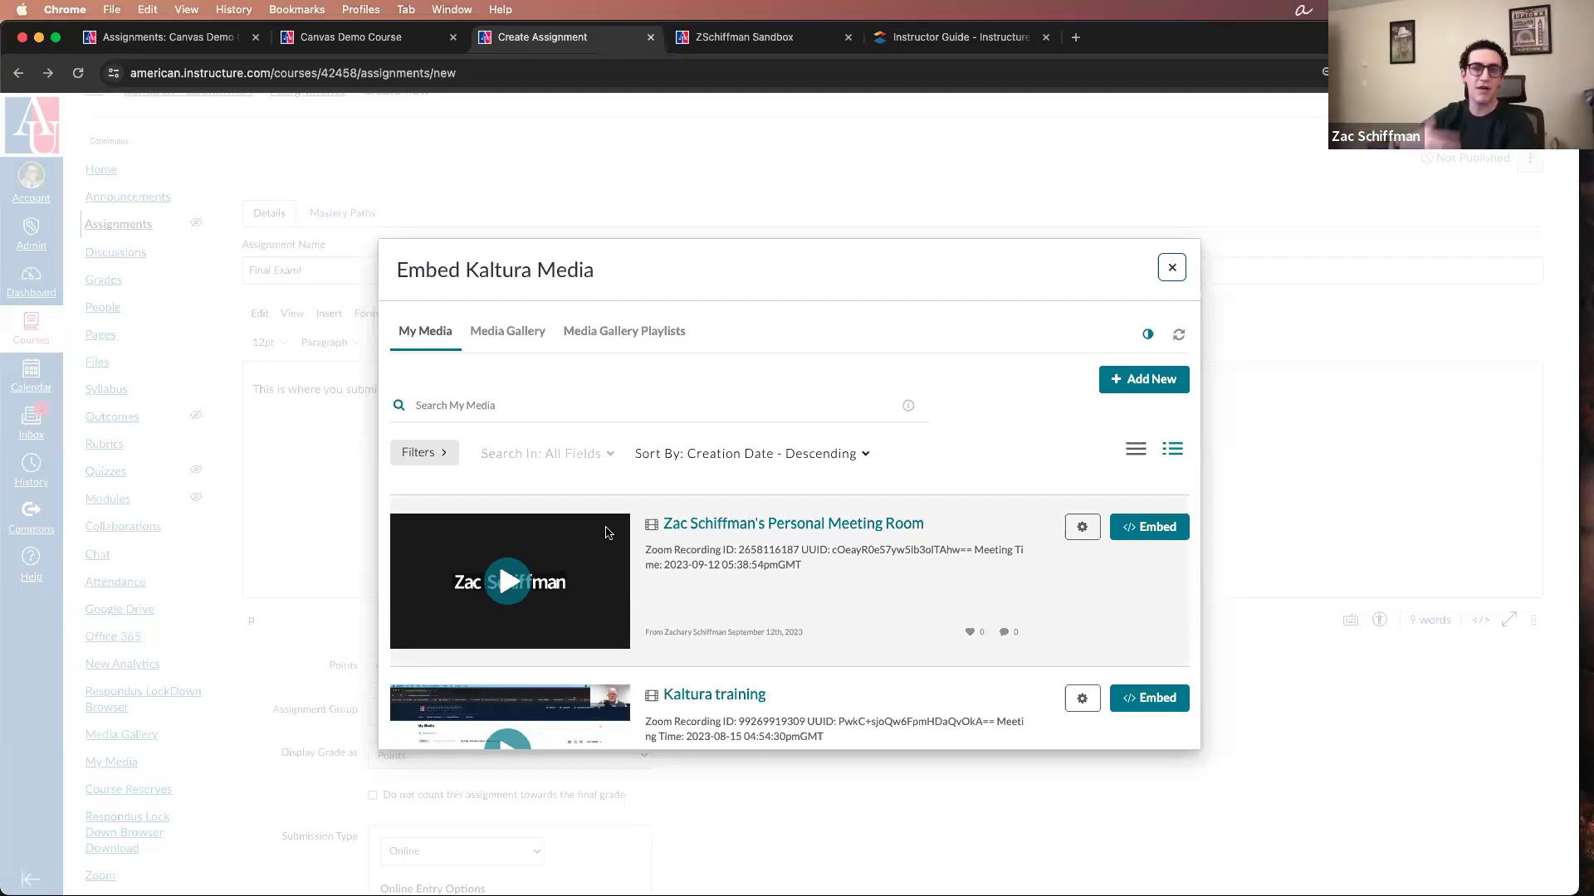
pyautogui.click(1174, 264)
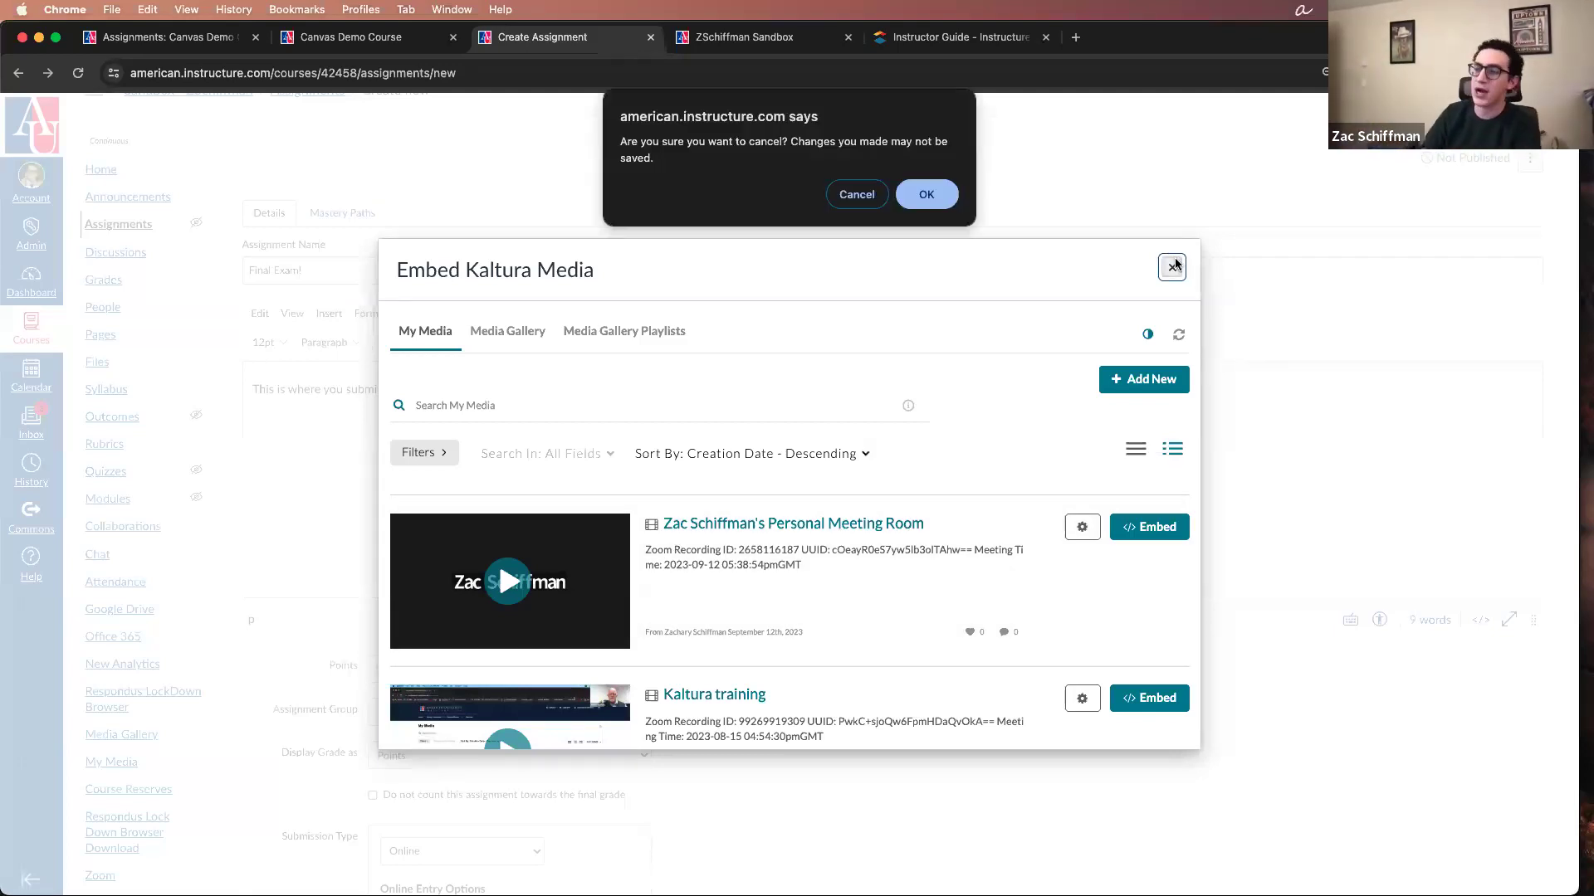
pyautogui.click(941, 205)
# Step: Show all editor apps again, examine the entries down to VoiceThread, and close the list
pyautogui.click(803, 343)
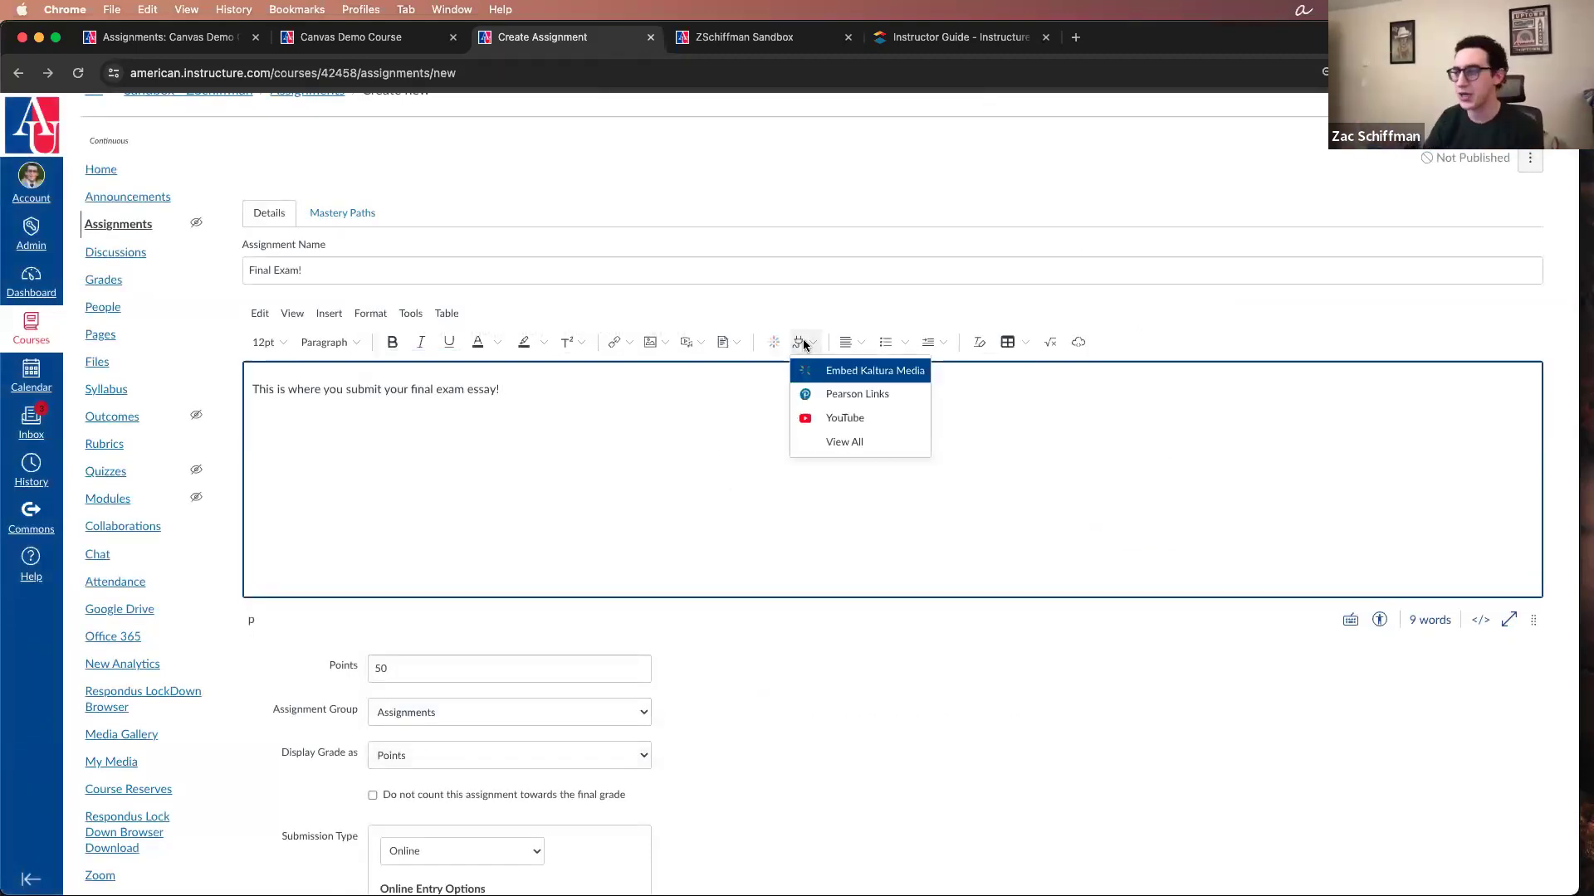
pyautogui.click(830, 442)
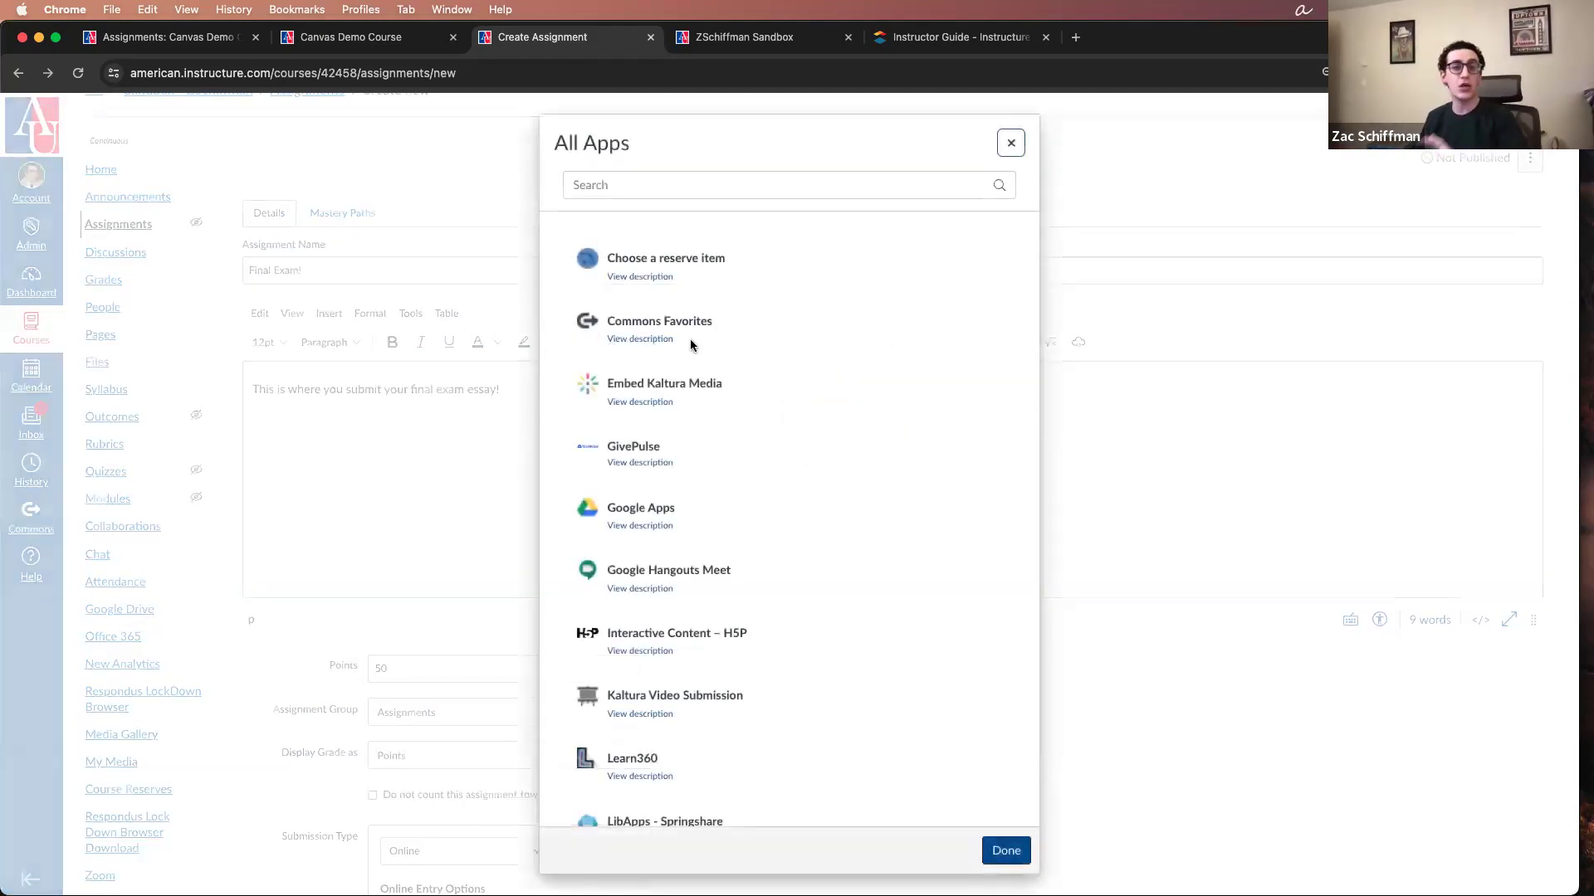
pyautogui.scroll(-7, 833, 372)
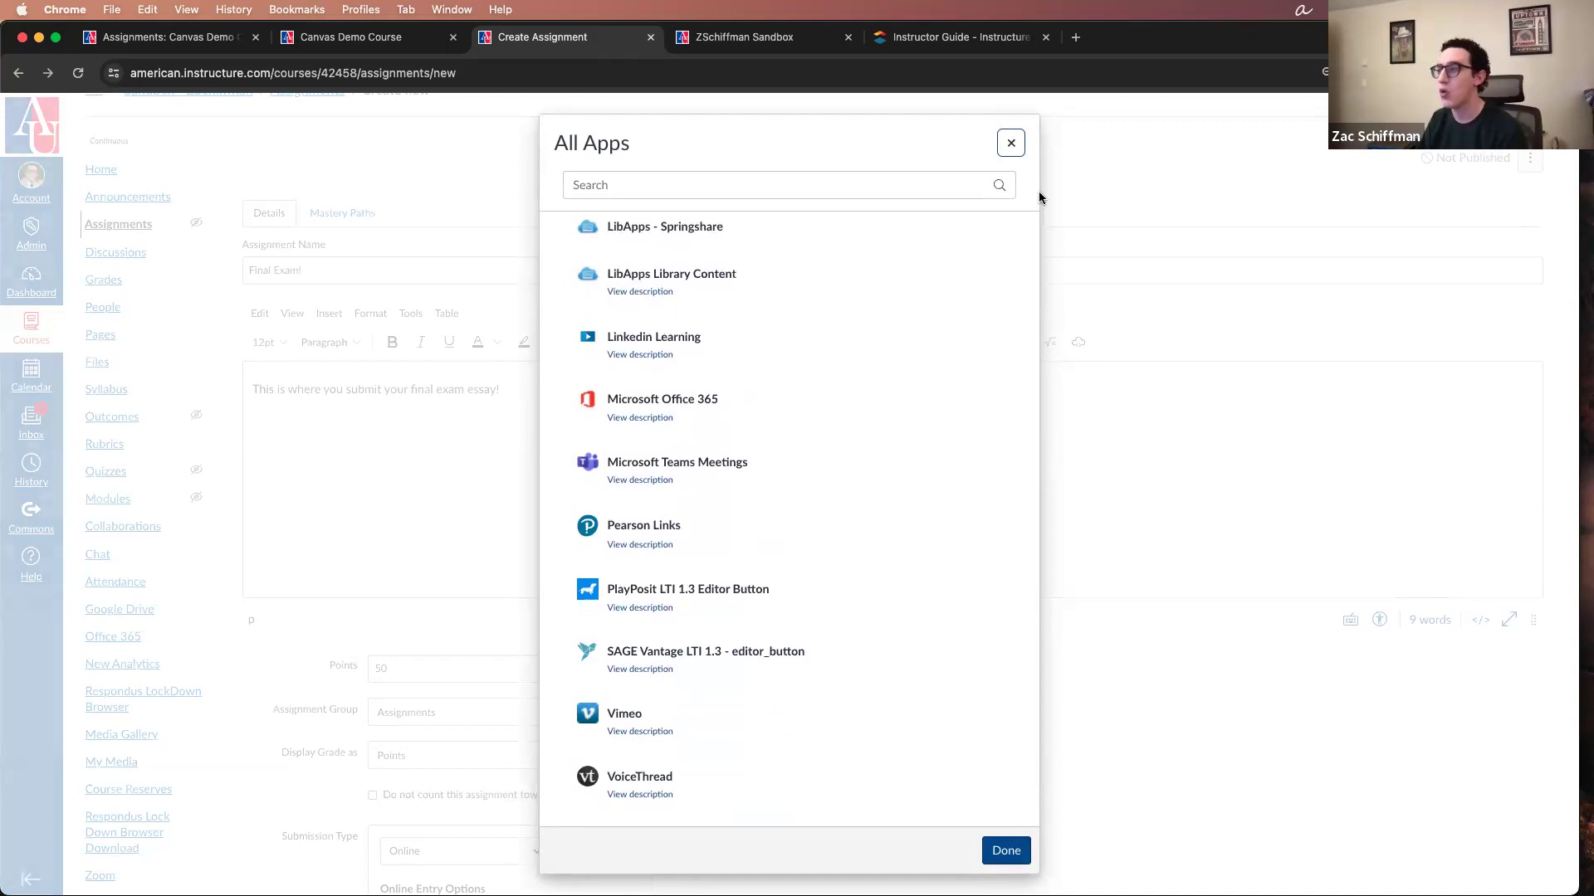
pyautogui.click(1017, 137)
pyautogui.scroll(-3, 141, 747)
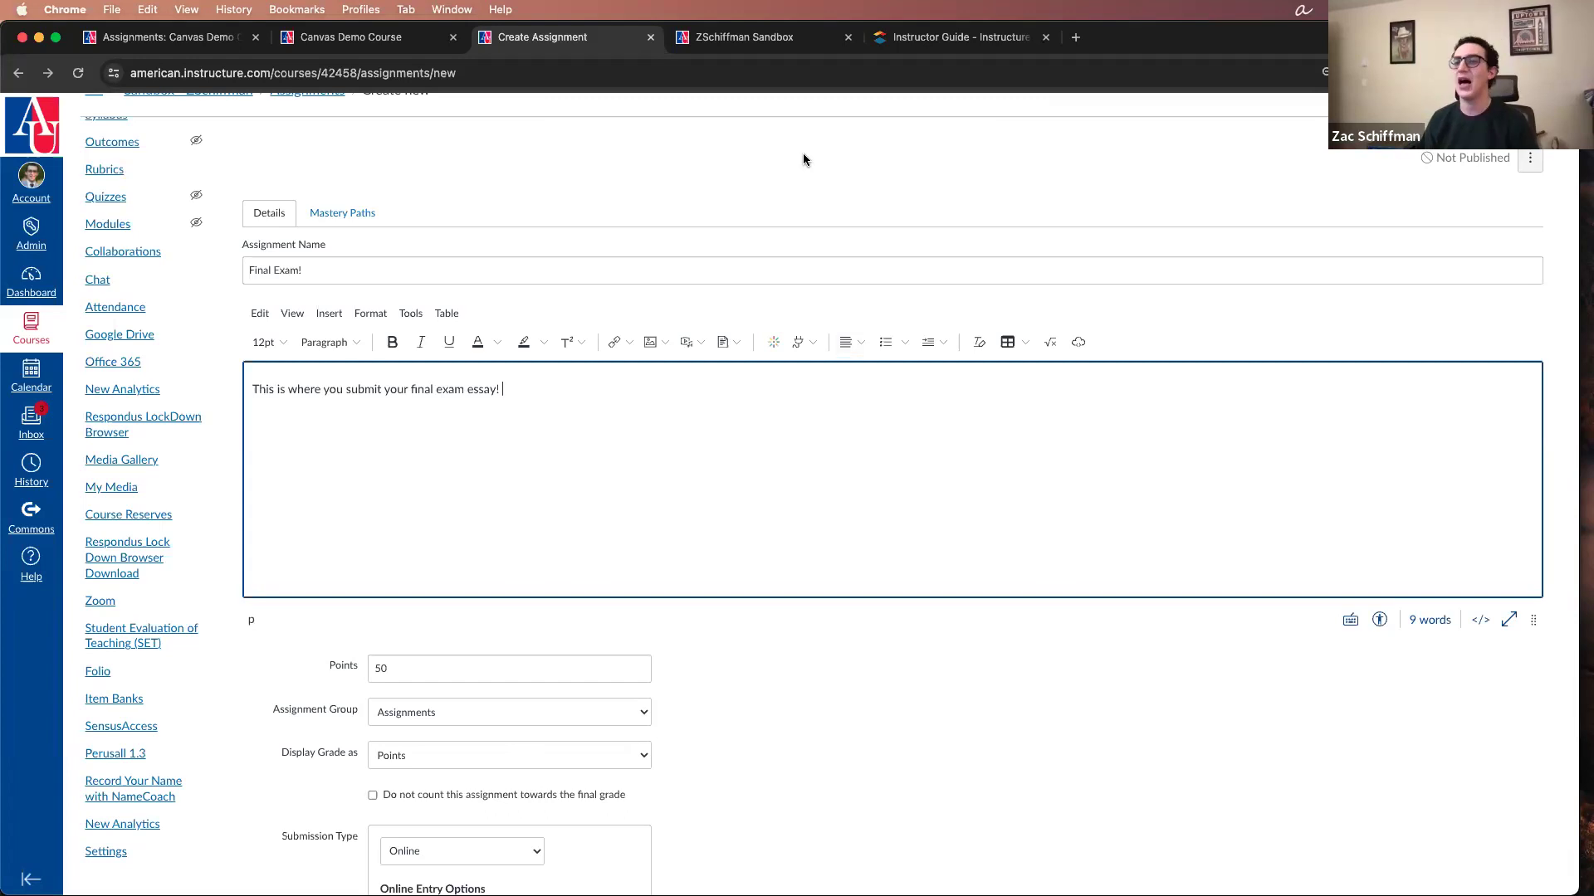
# Step: Look at the description editor's app shortcuts and its table options, including the table size grid
pyautogui.click(812, 343)
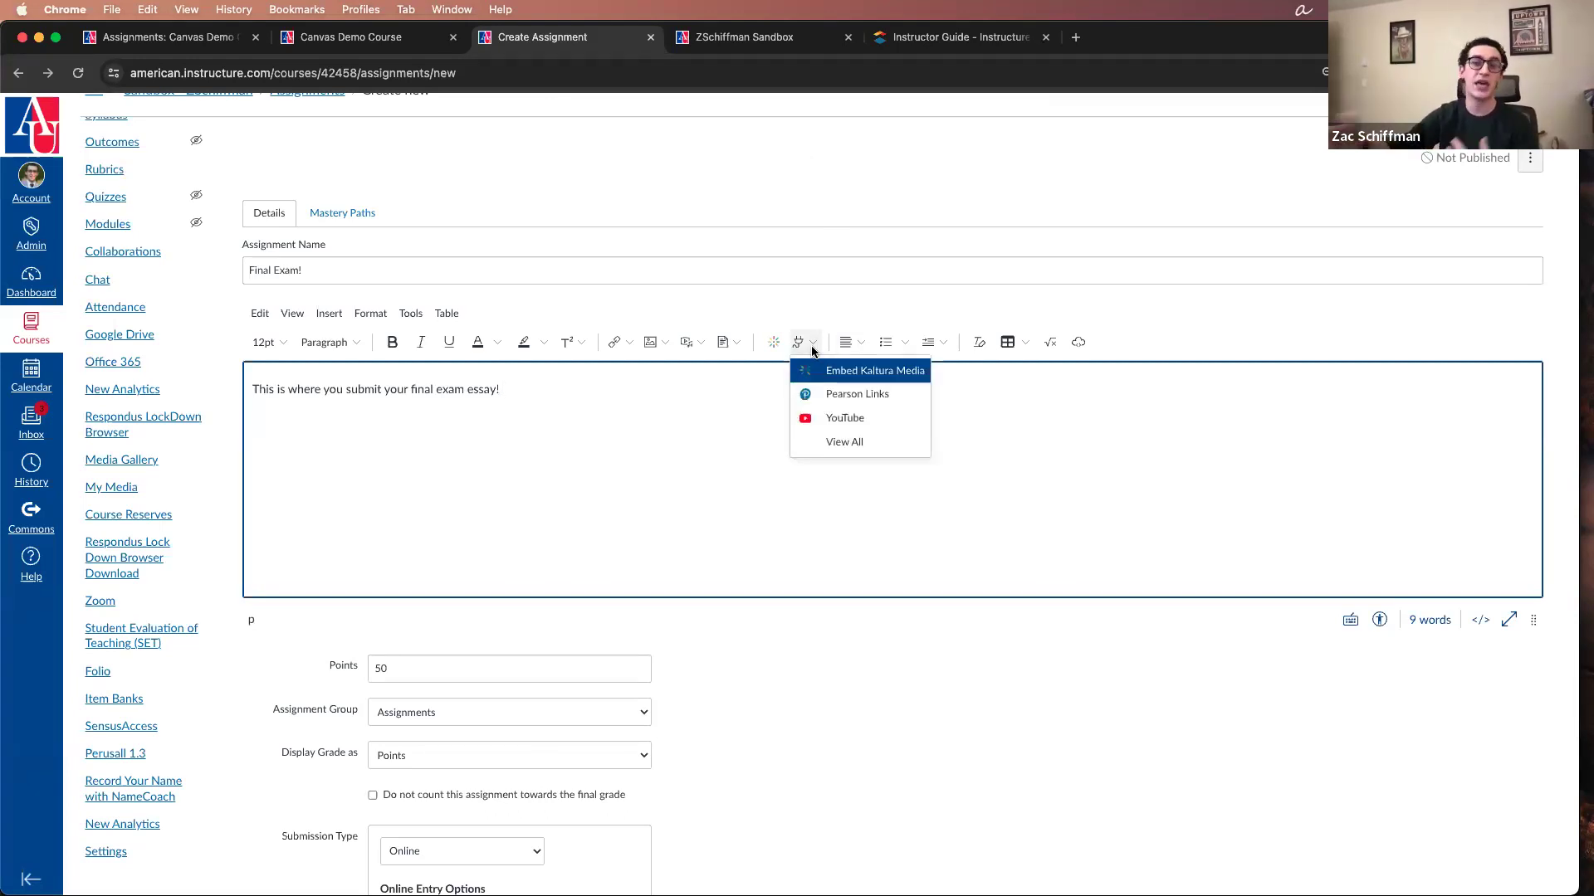
pyautogui.click(635, 464)
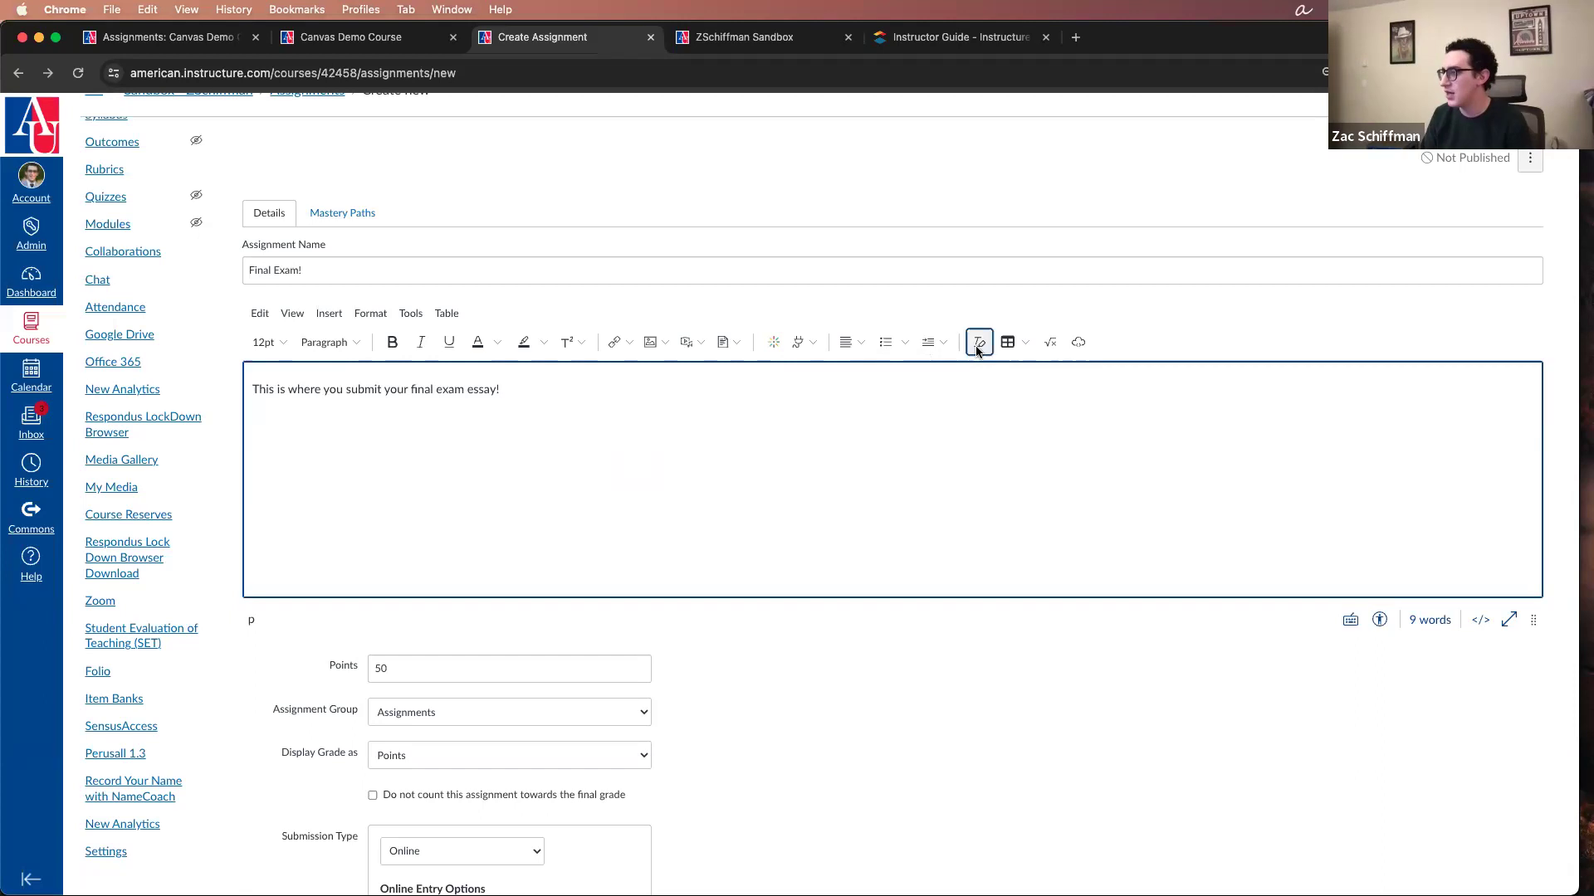
pyautogui.click(1002, 347)
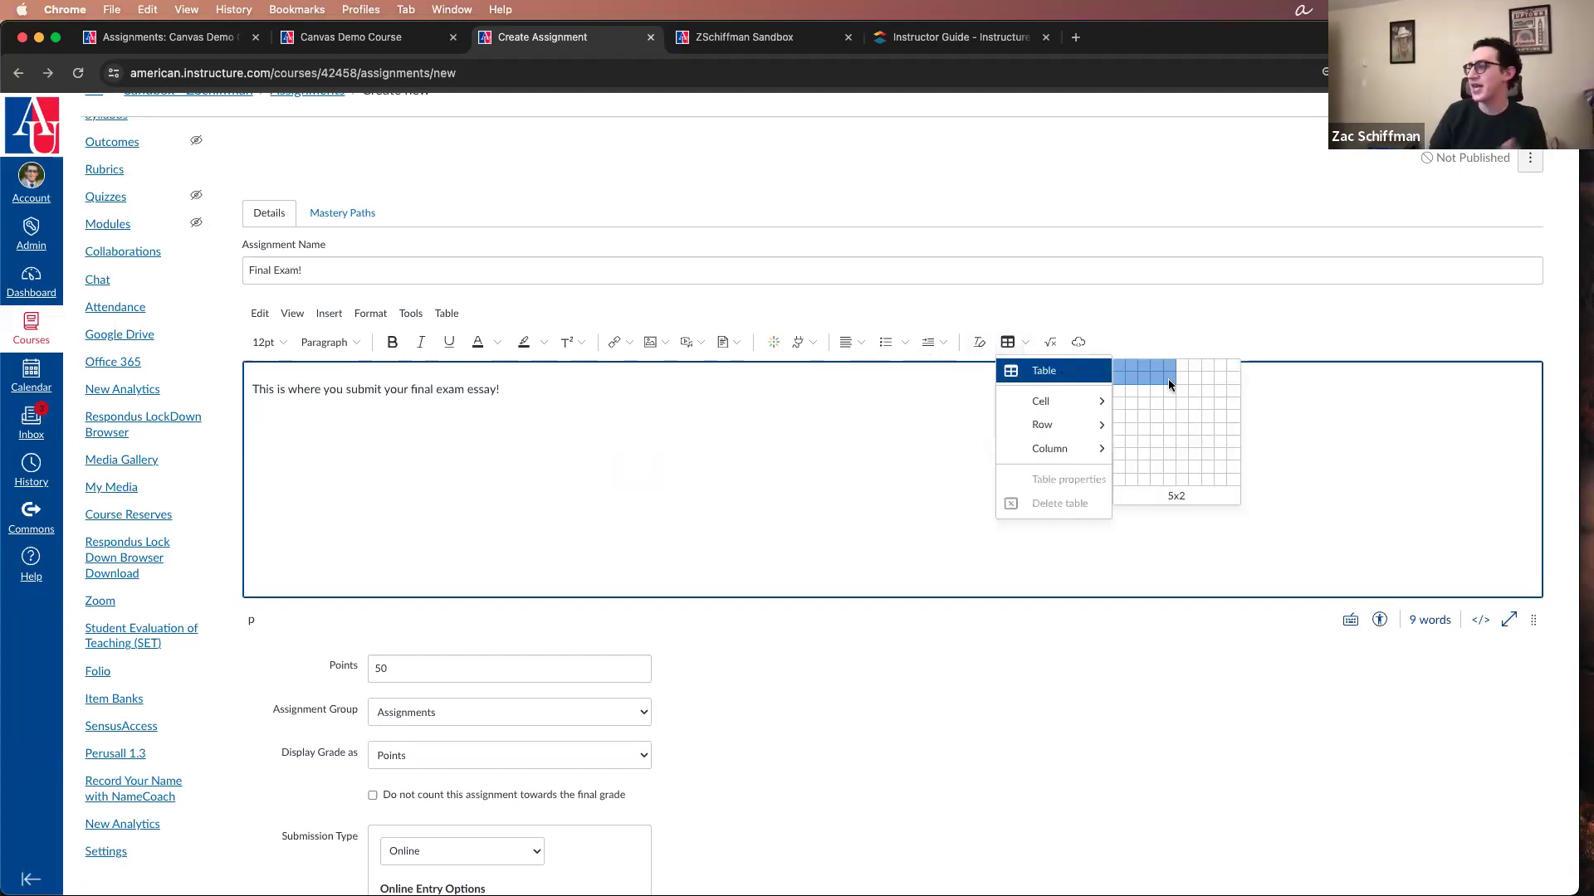
# Step: Dismiss the table options and delete all the text in the assignment description
pyautogui.click(977, 343)
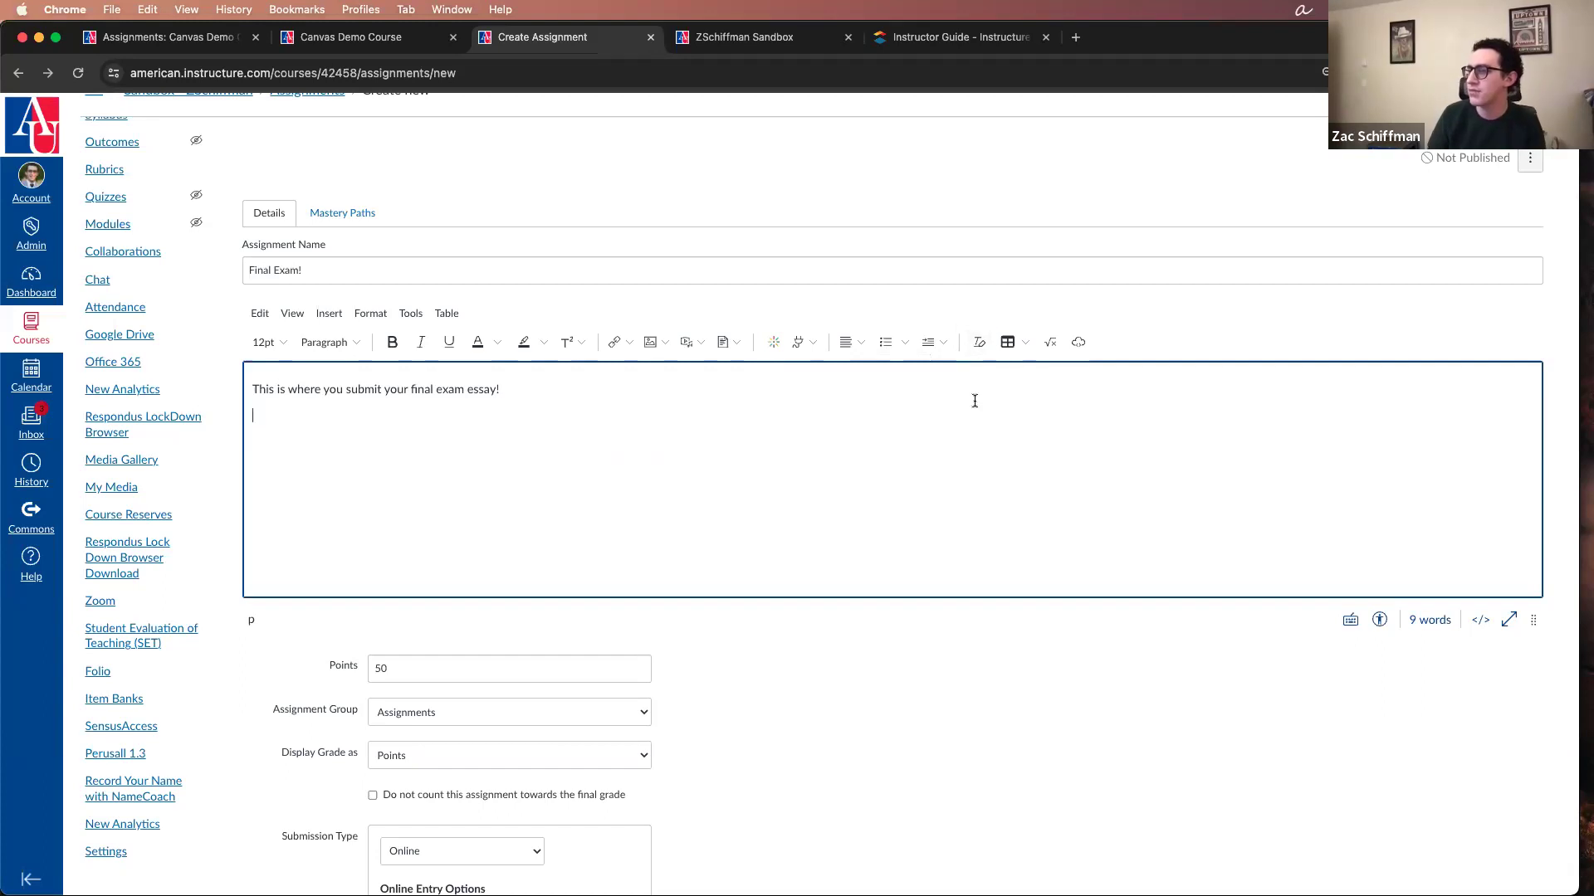
pyautogui.press('cmd+a')
pyautogui.press('BackSpace')
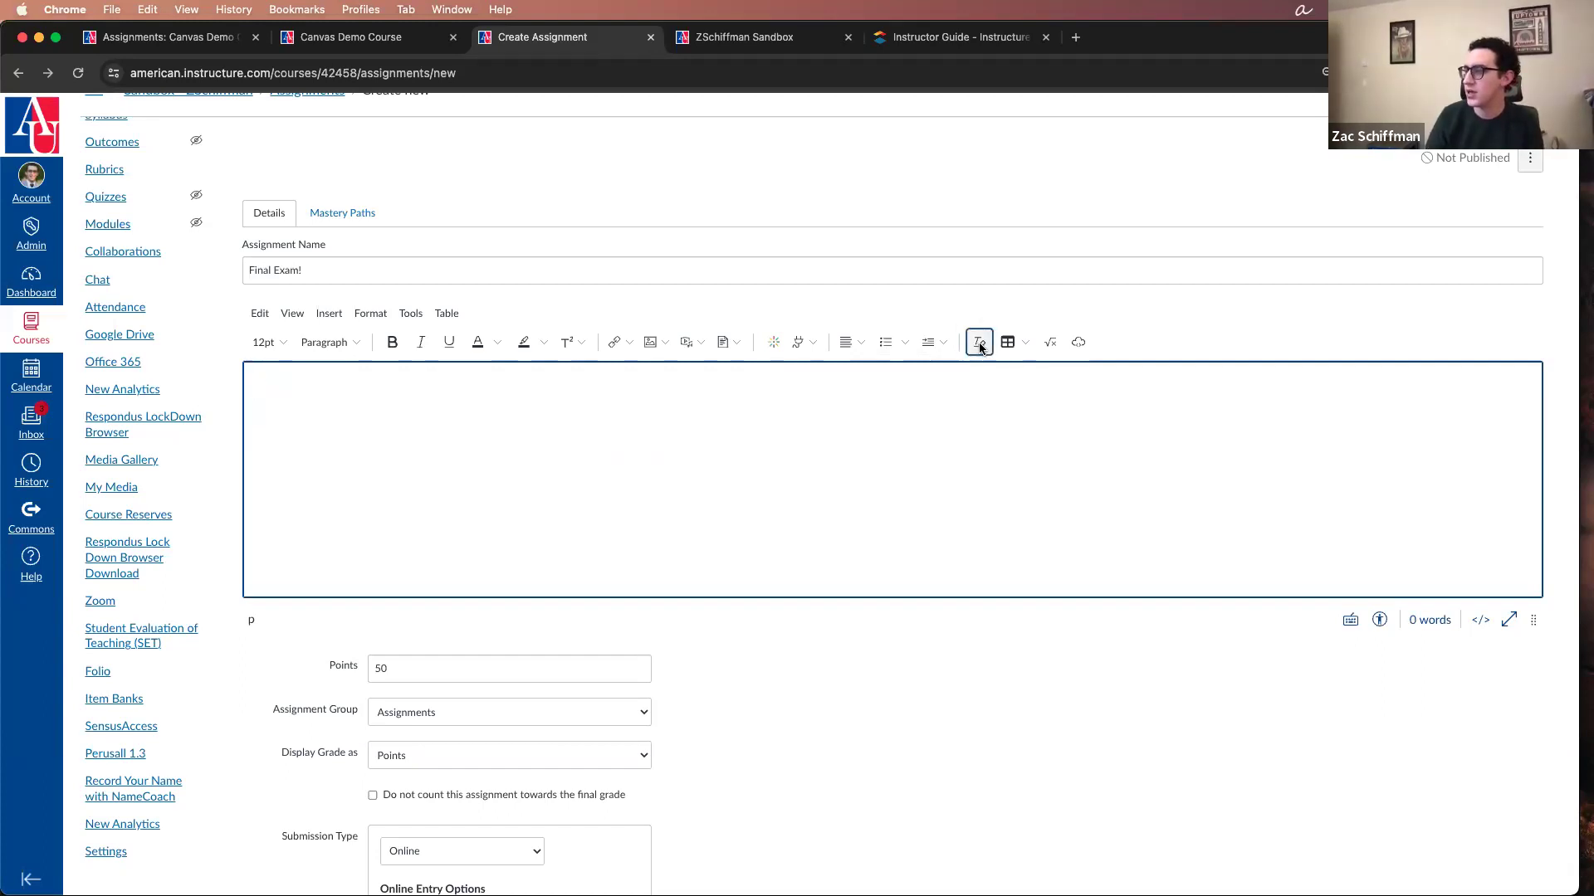
pyautogui.write('sdfasdf')
pyautogui.press('cmd+a')
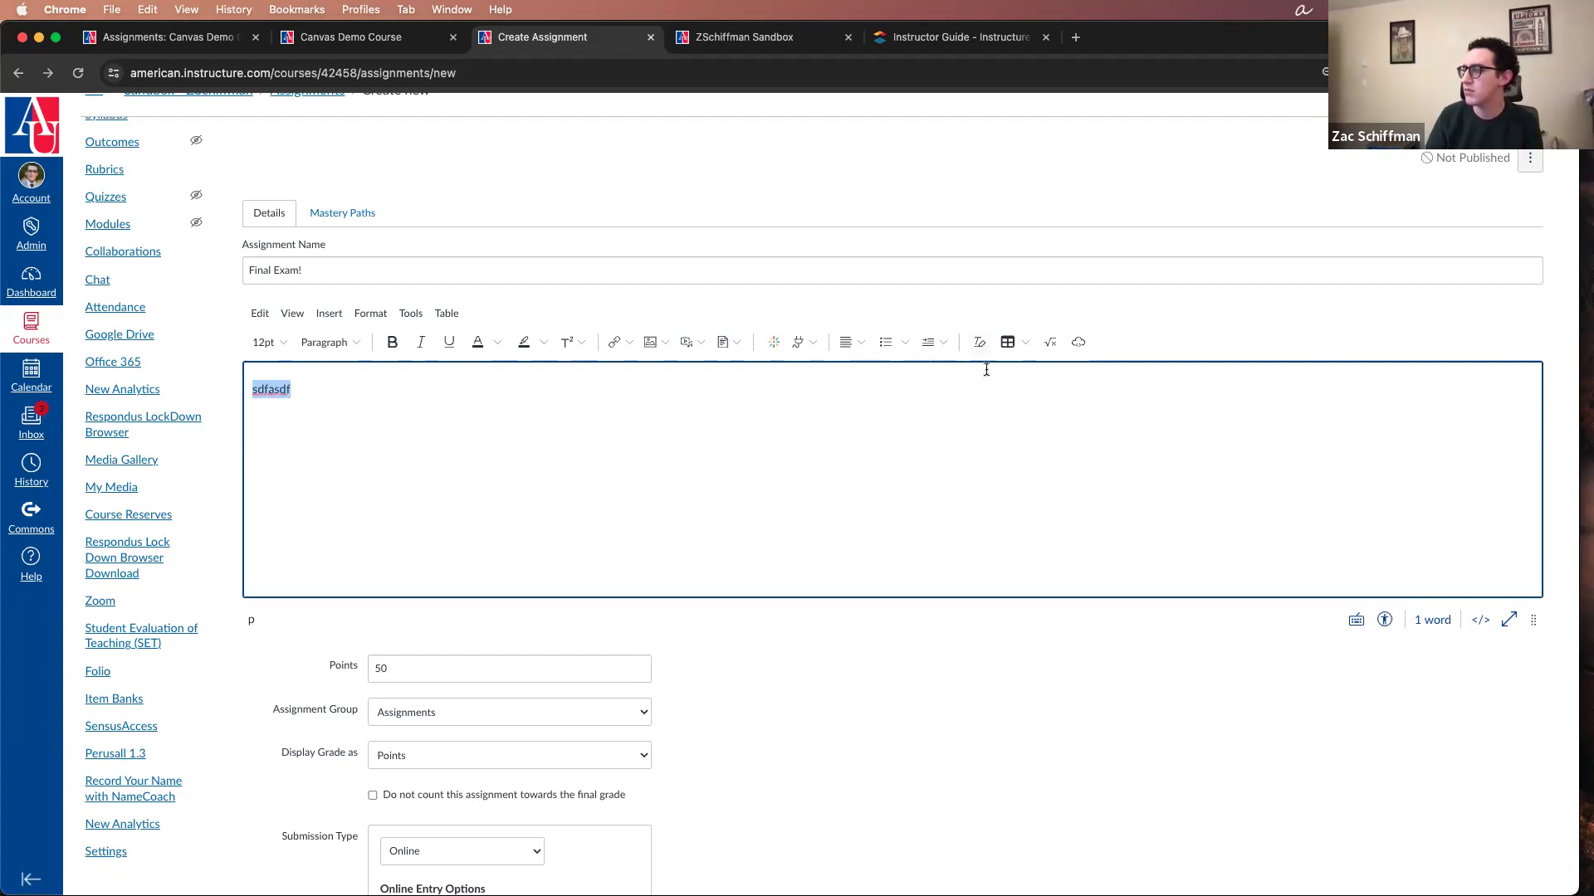
pyautogui.press('BackSpace')
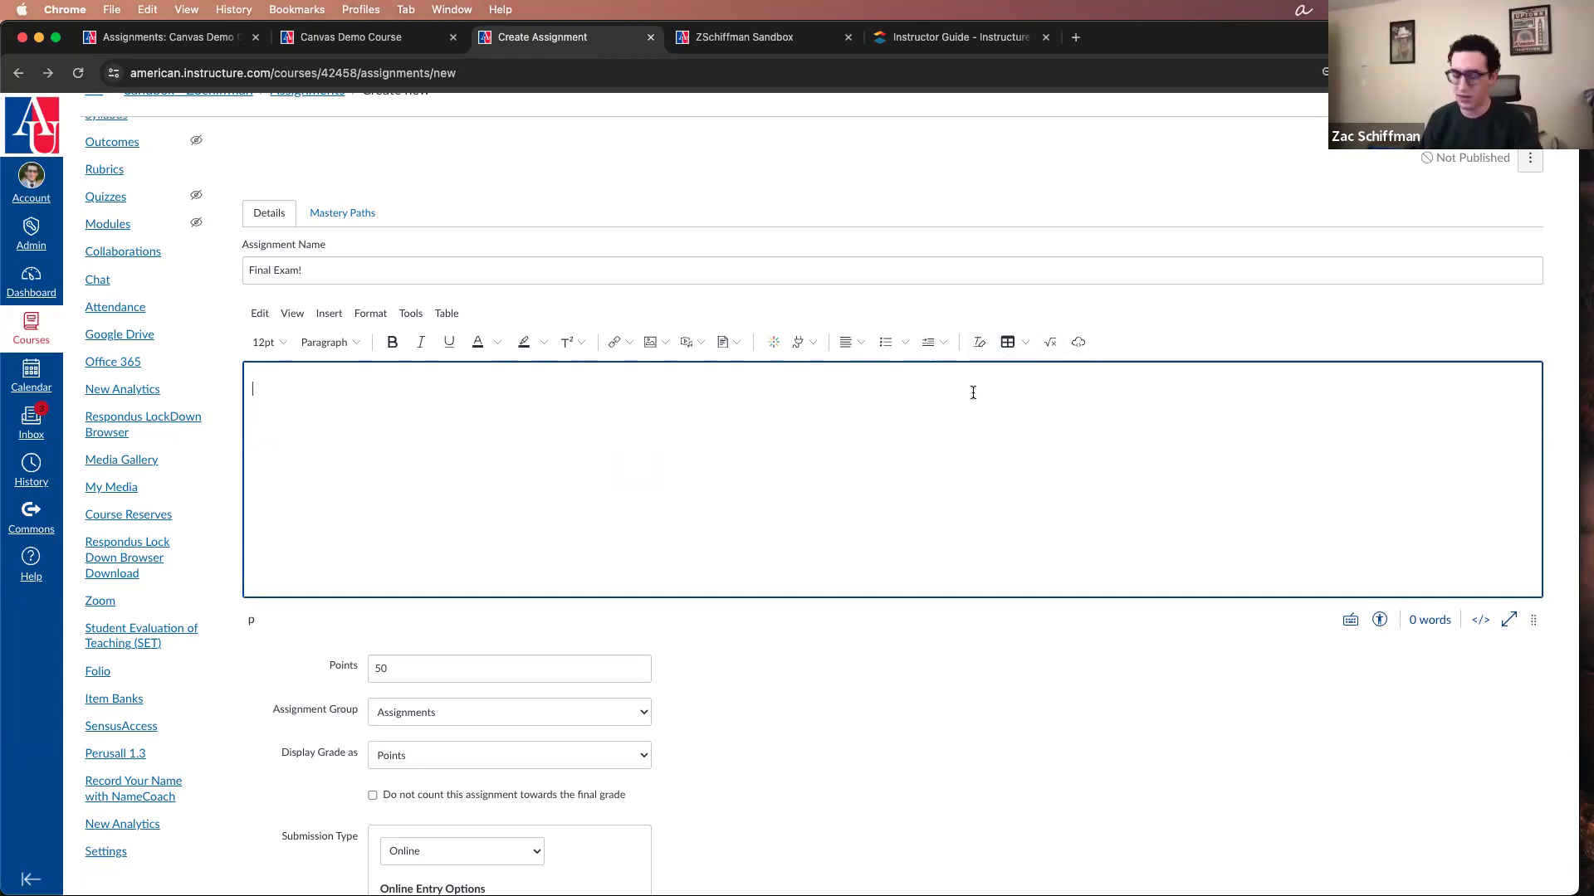
# Step: Try Clear Formatting on the sample text "asdfkasdhflakjshflakjshdf" in the description, and delete that text
pyautogui.write('asdfkasdhflakjshflakjshdf')
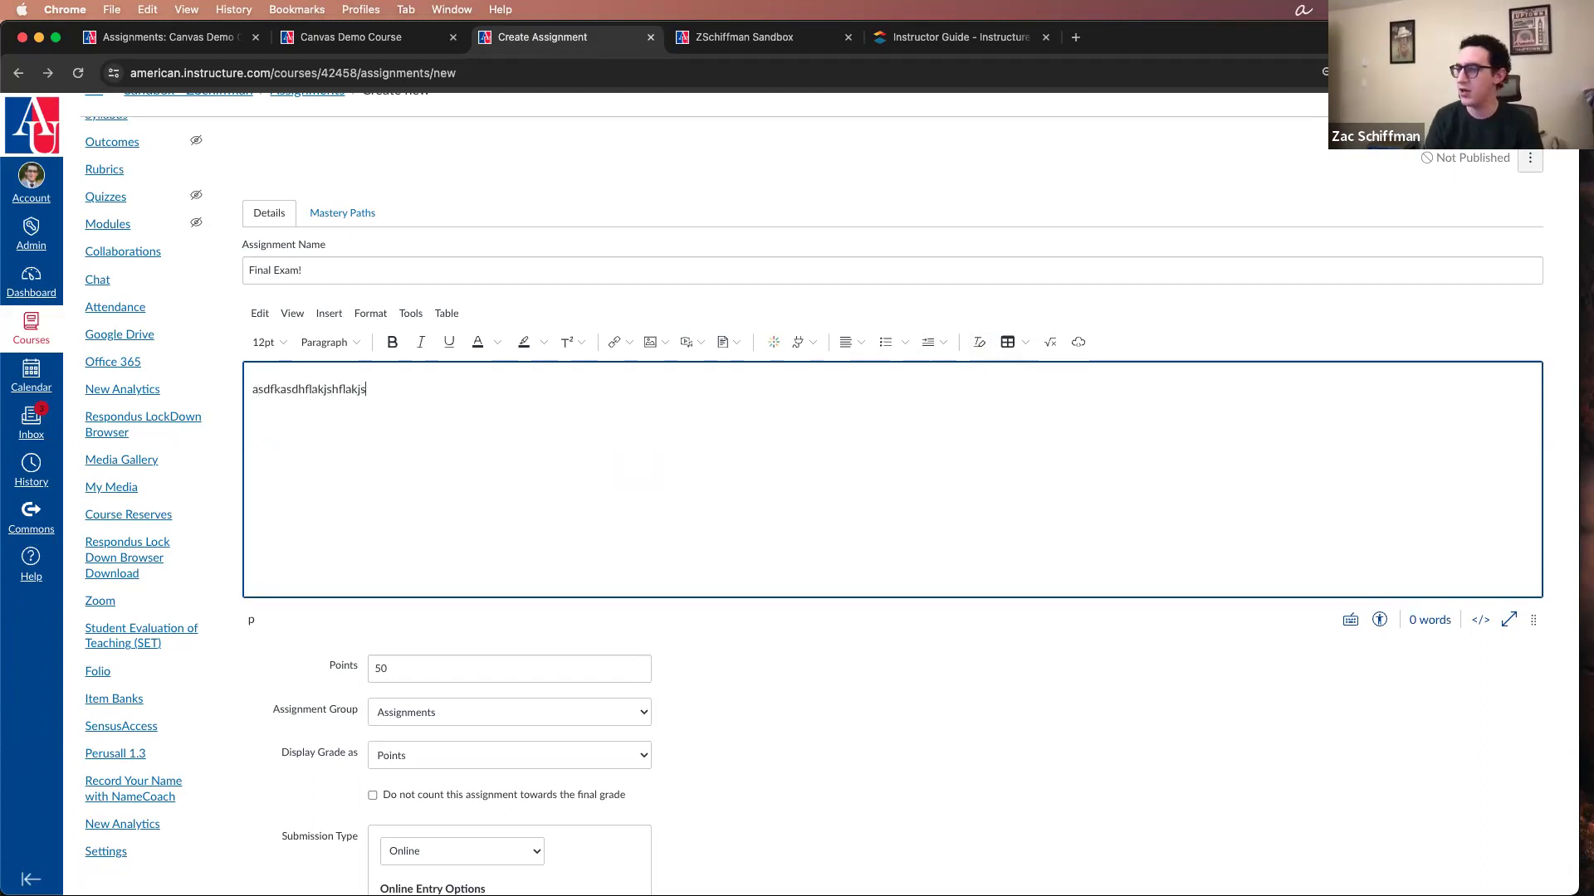
pyautogui.press('super+a')
pyautogui.click(980, 344)
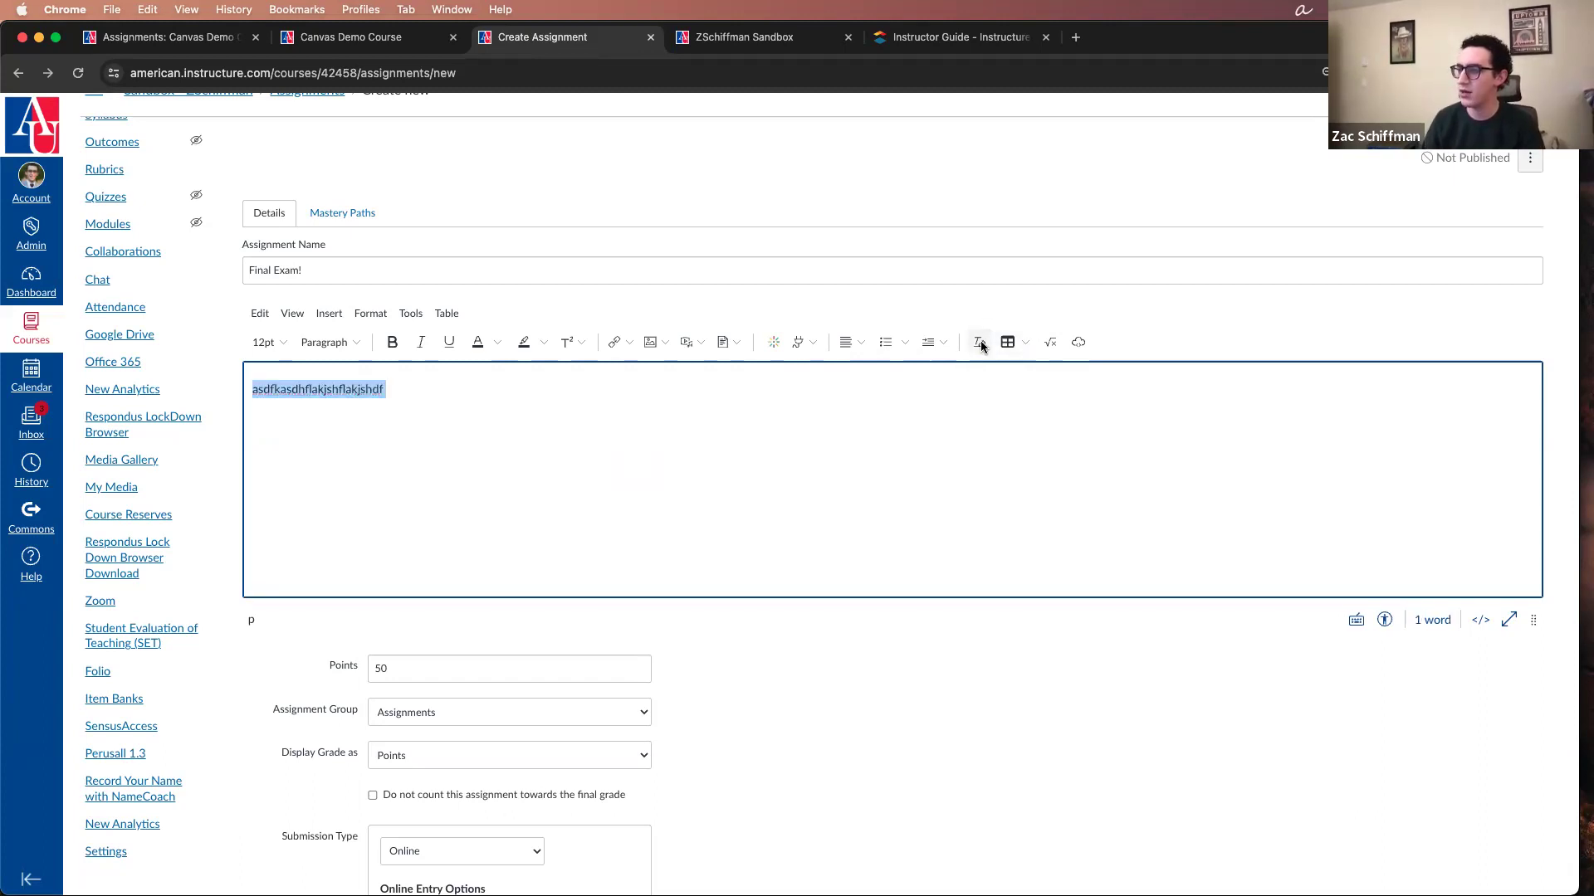
pyautogui.click(971, 388)
pyautogui.press('super+a')
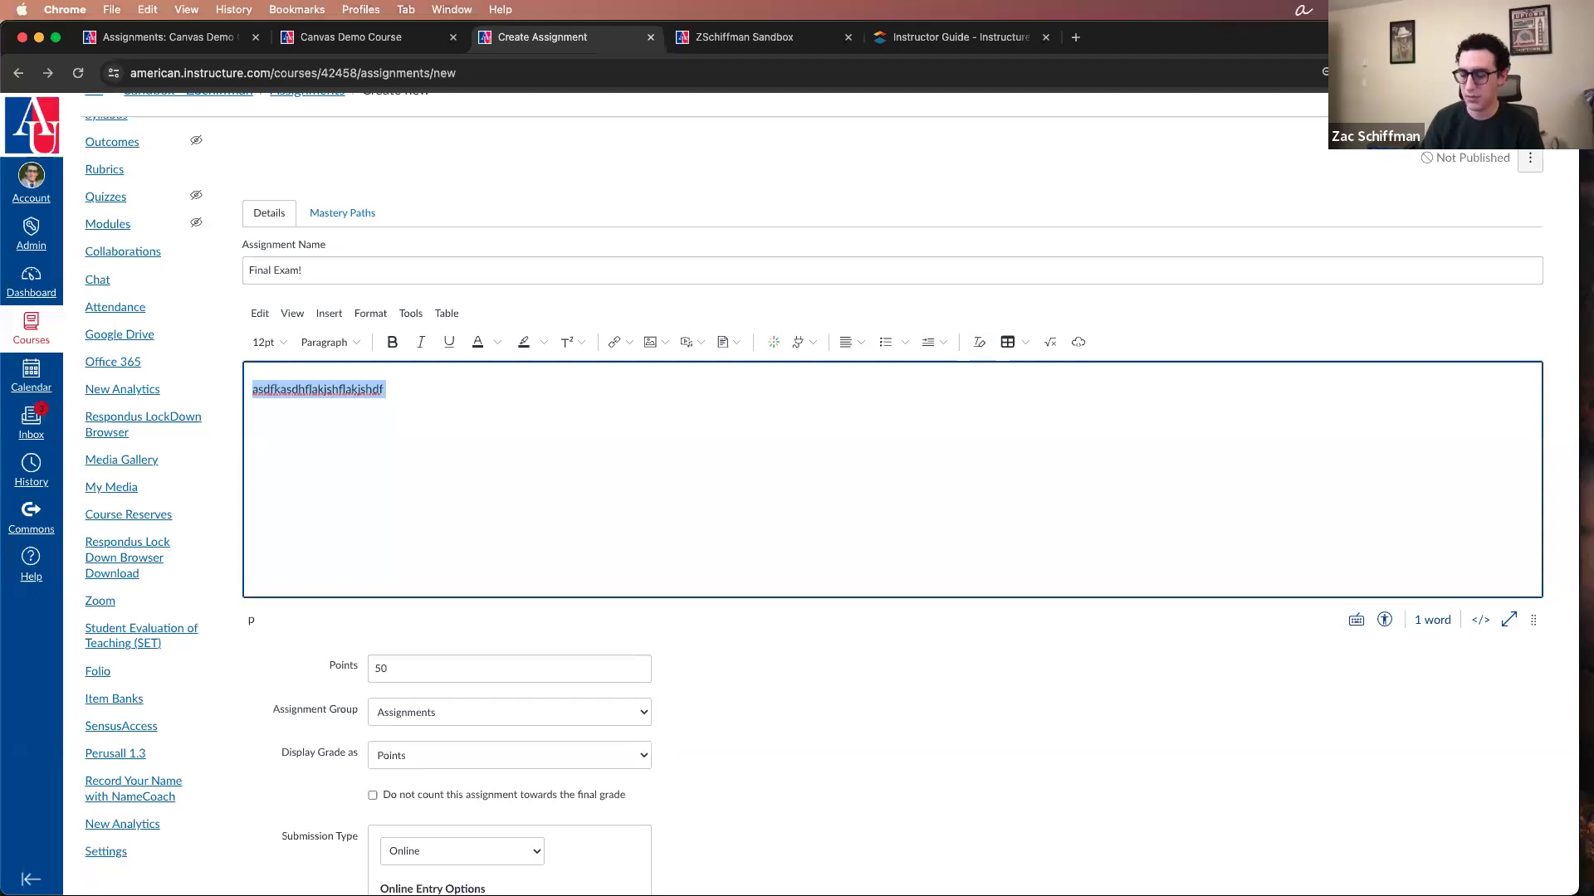
pyautogui.press('BackSpace')
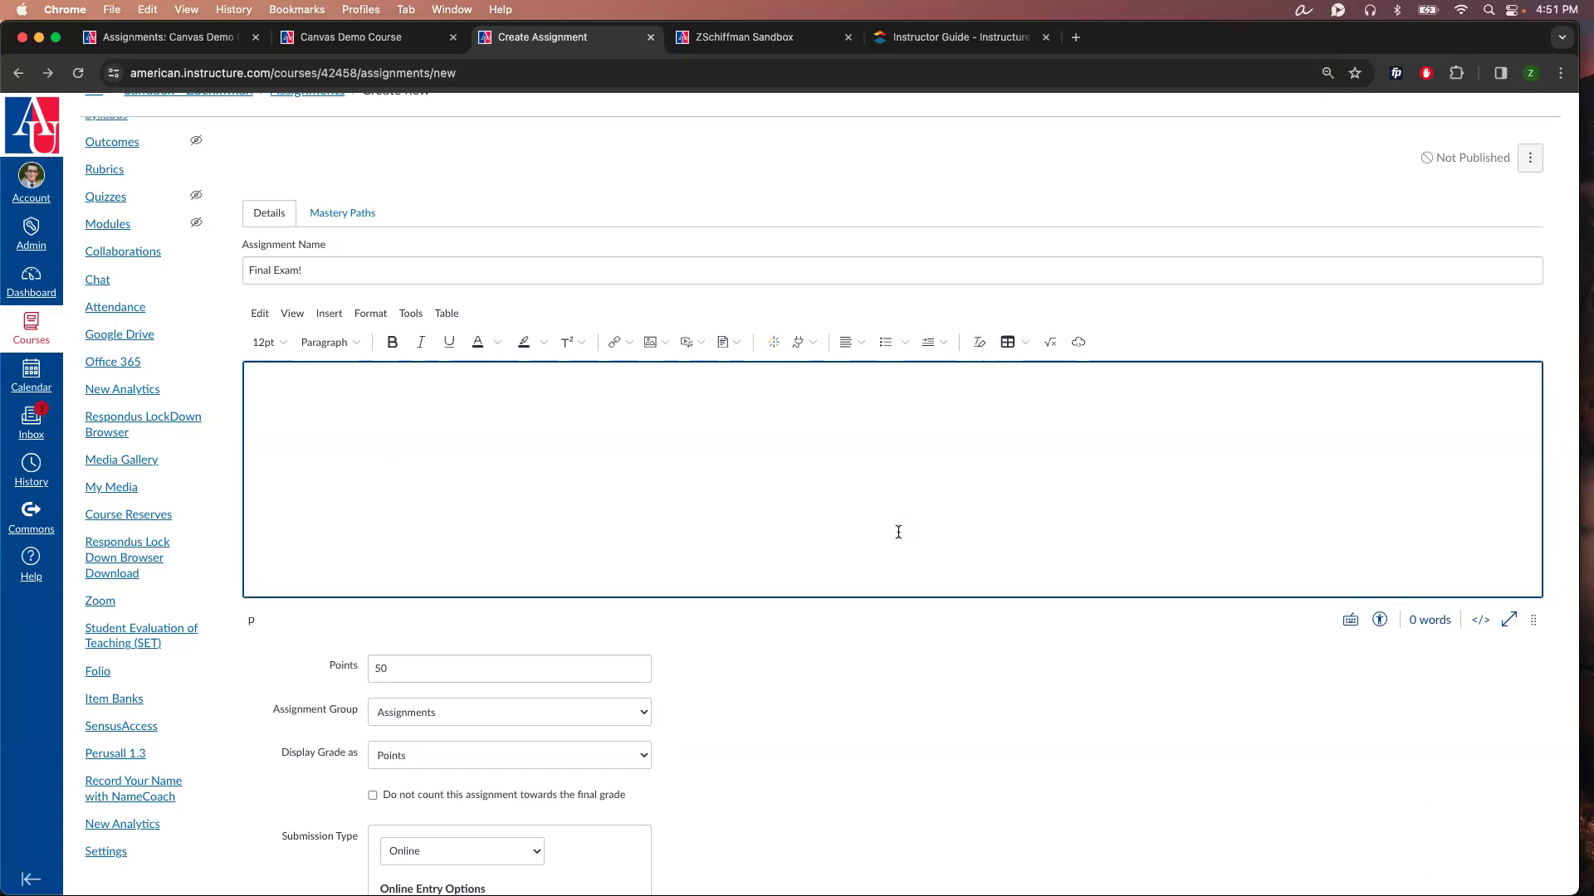
# Step: Look at the Upload Image dialog for the description and close it without adding an image
pyautogui.click(666, 350)
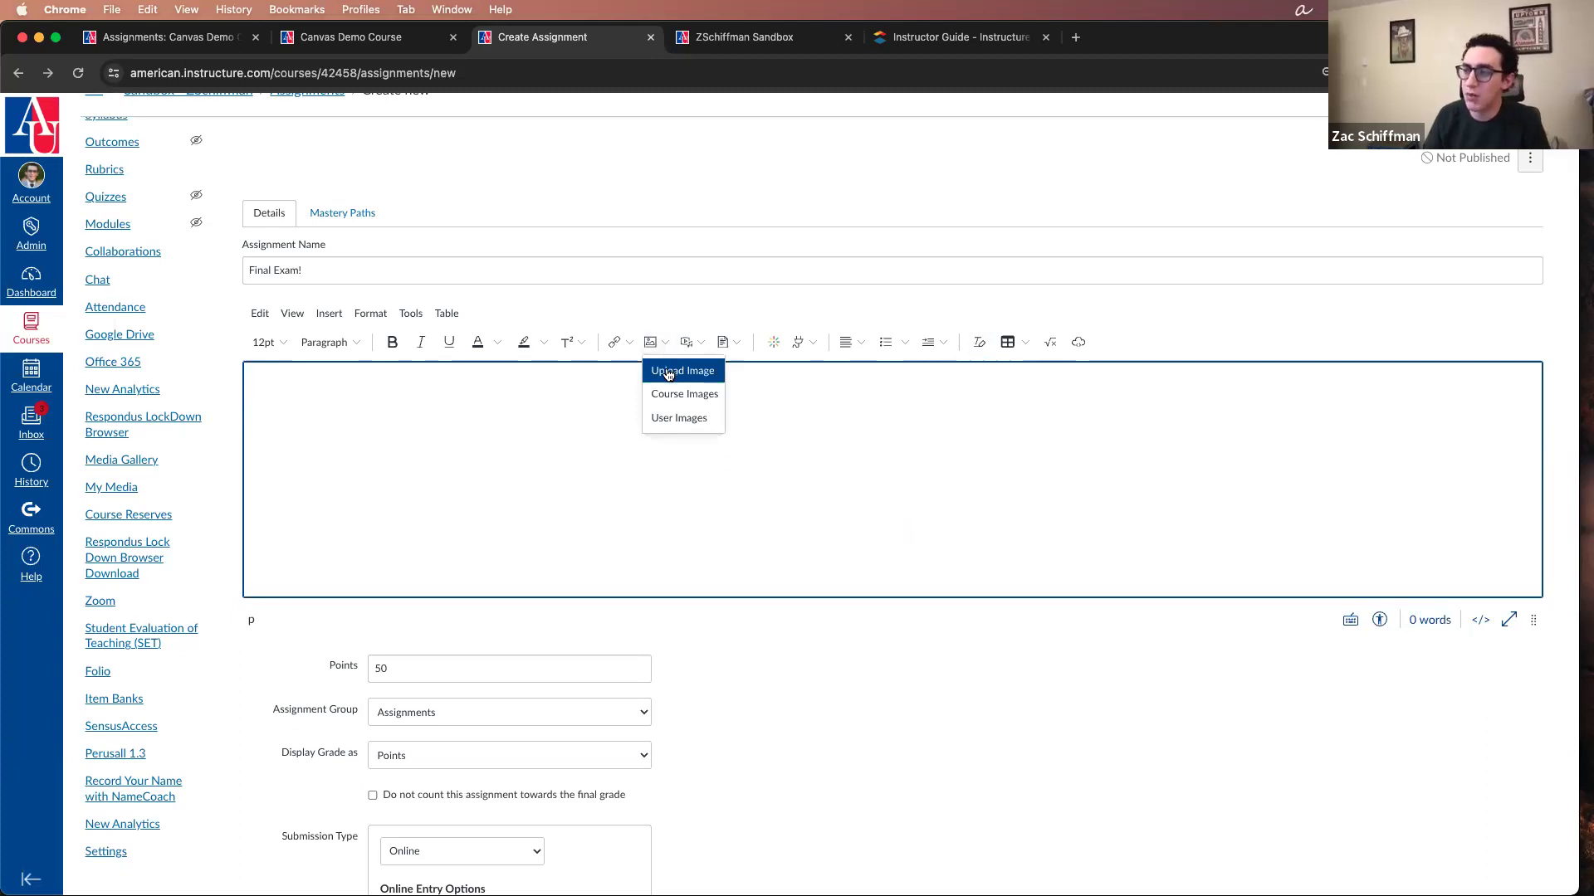
pyautogui.click(681, 368)
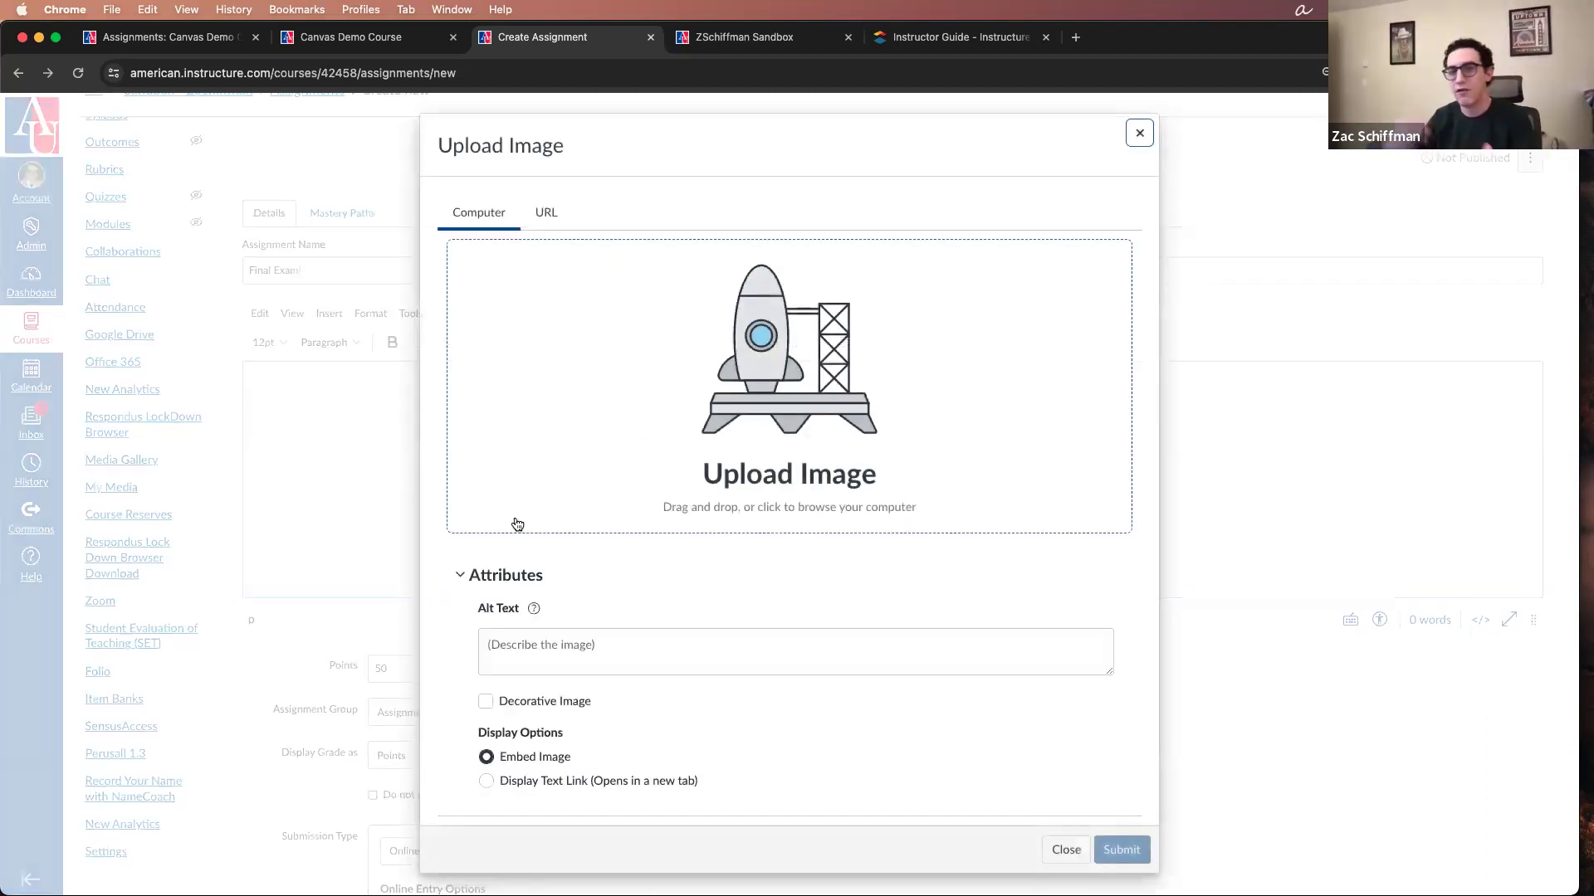
pyautogui.click(1140, 133)
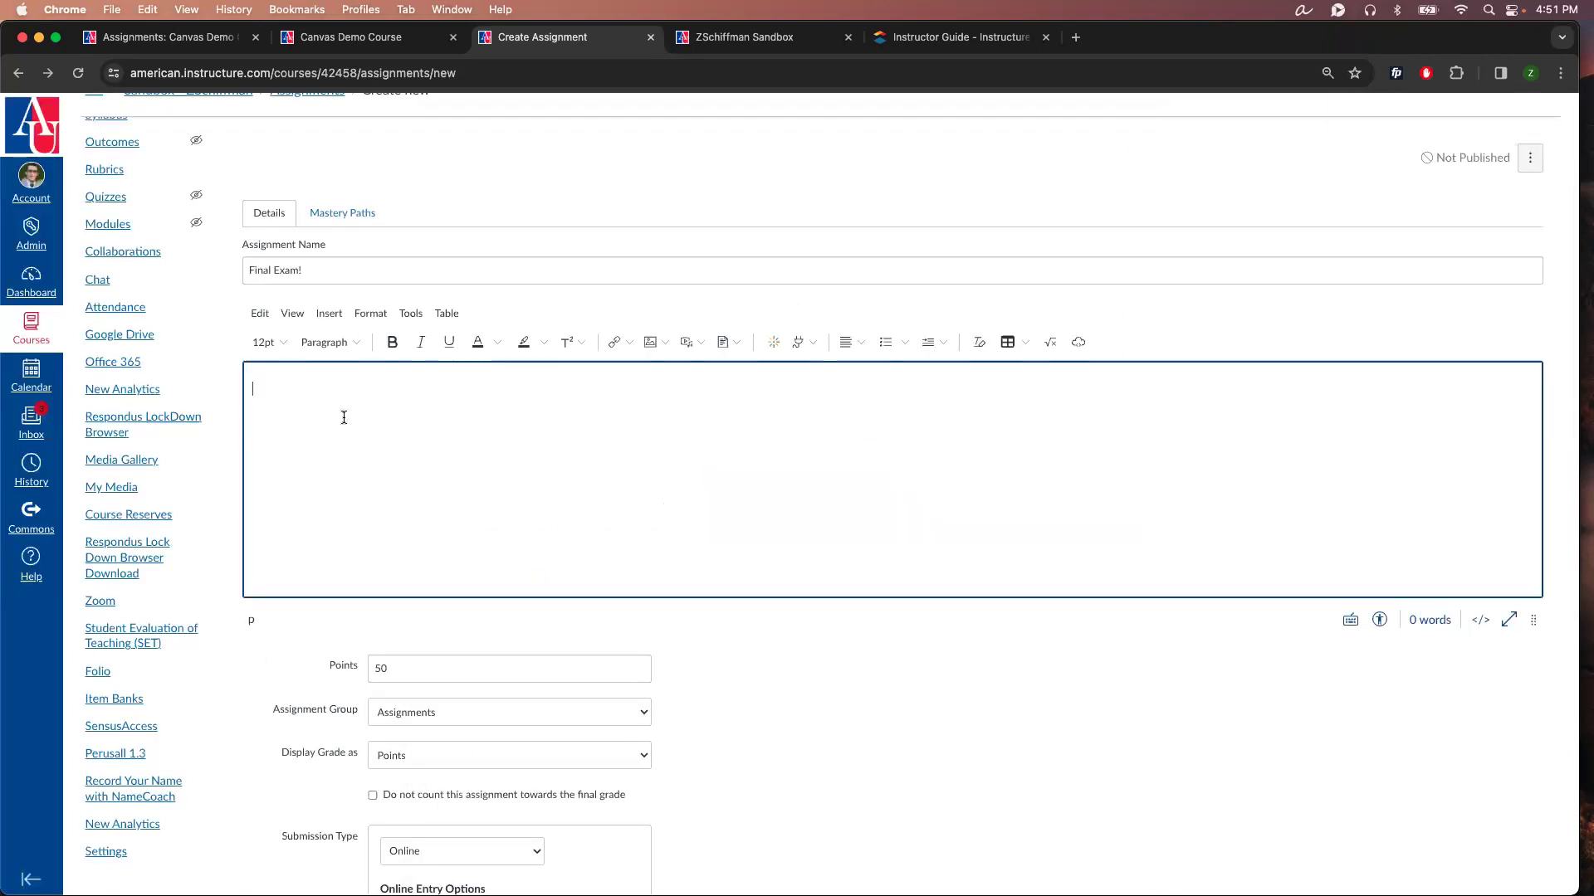
pyautogui.press('super+t')
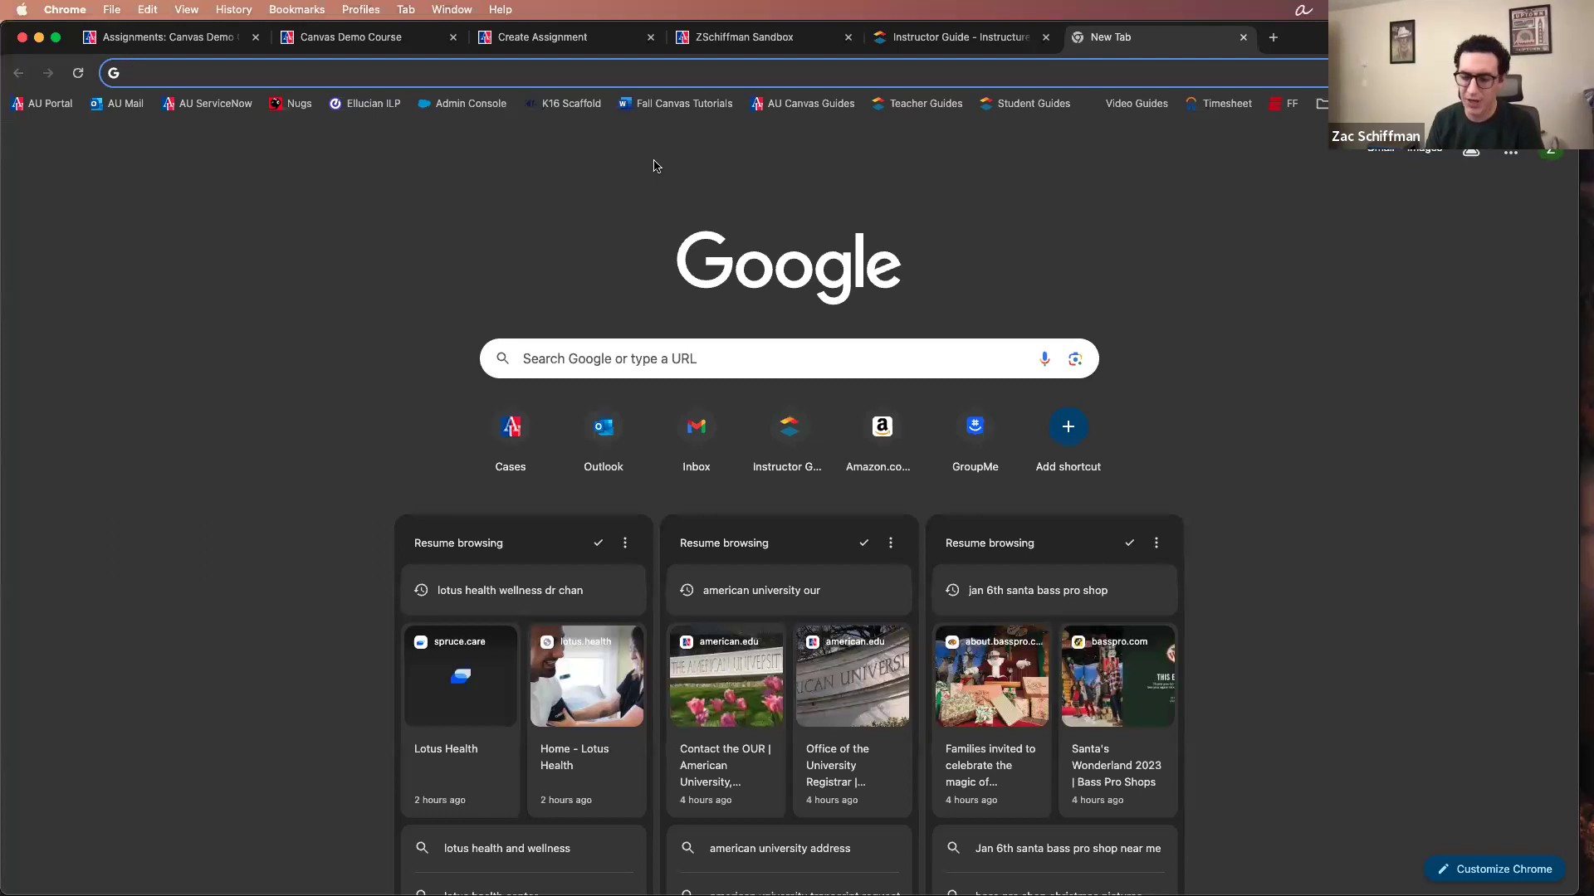
pyautogui.press('super+w')
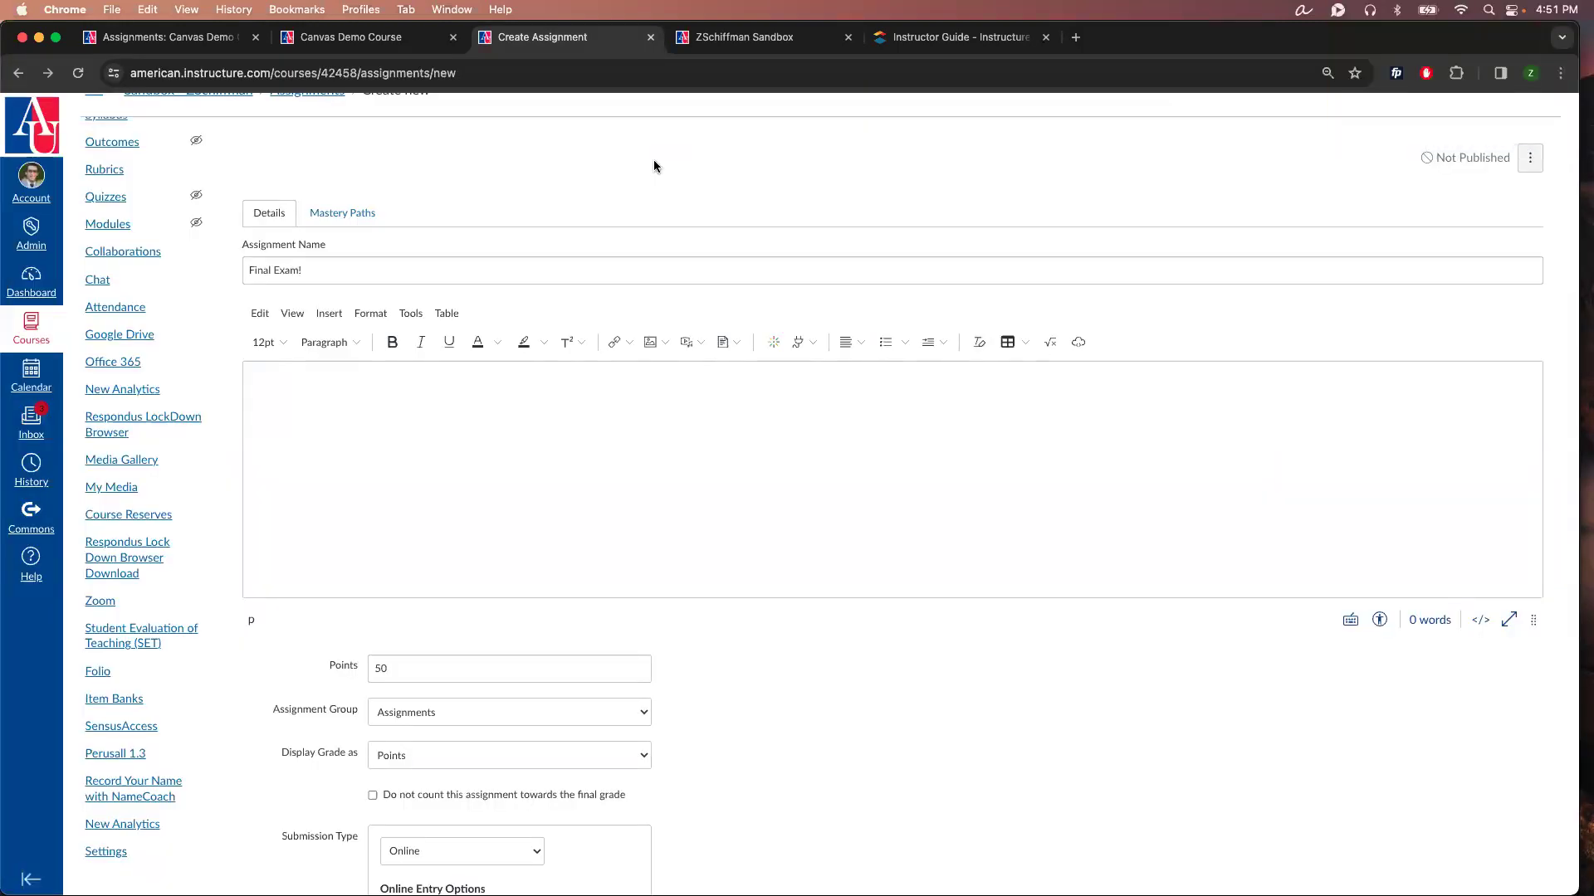
pyautogui.scroll(1, 847, 166)
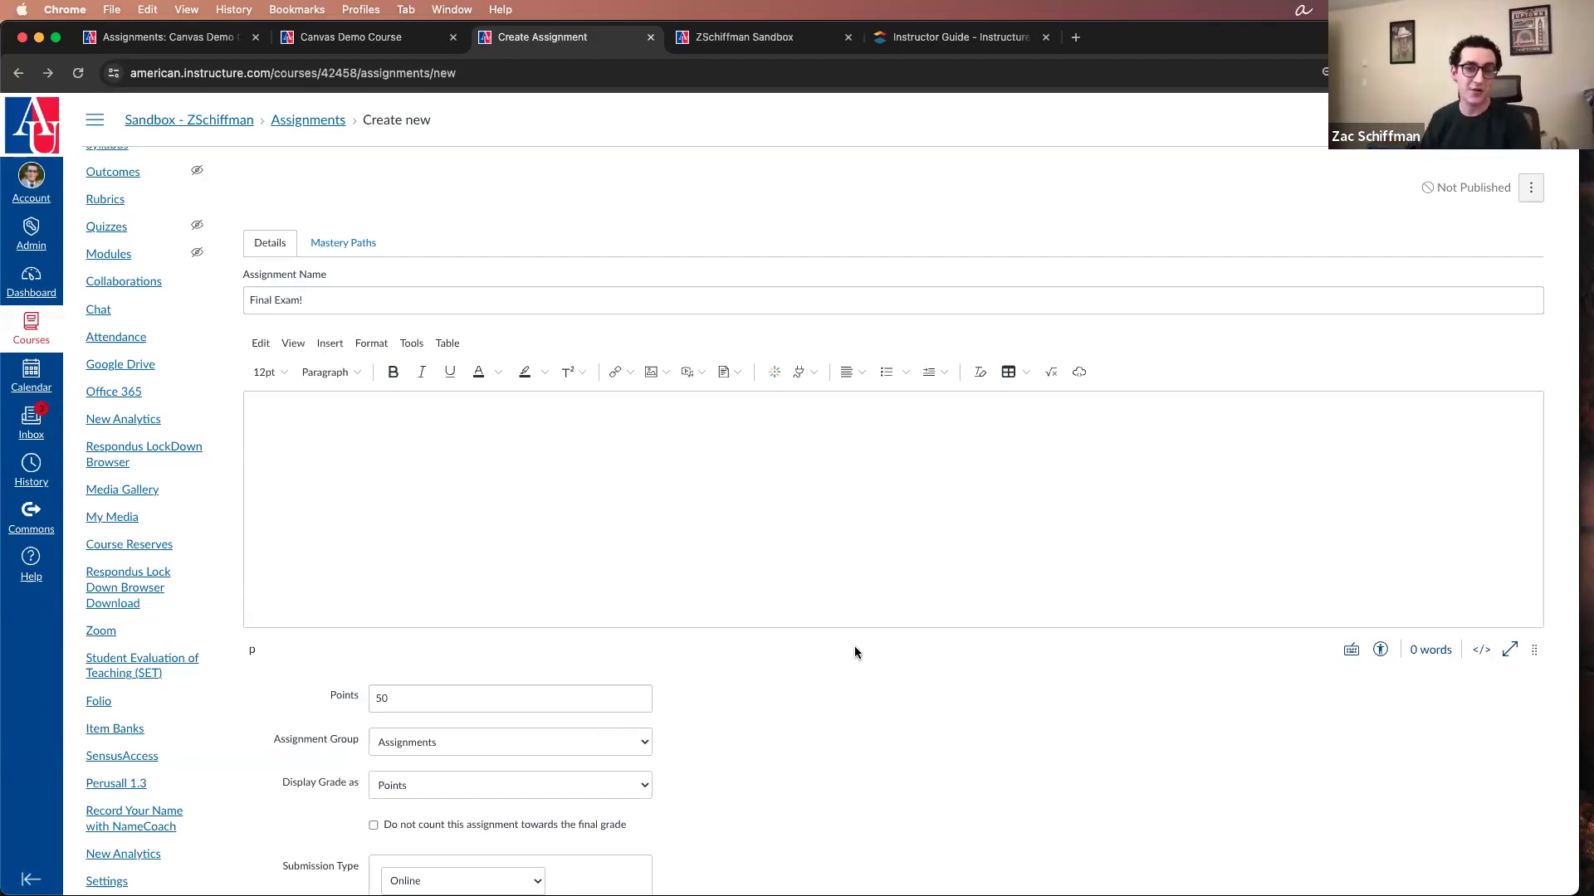
# Step: Look over the assignment's points, assignment group, grade display, submission type, allowed attempts and plagiarism review settings
pyautogui.scroll(-3, 887, 643)
pyautogui.scroll(-2, 888, 646)
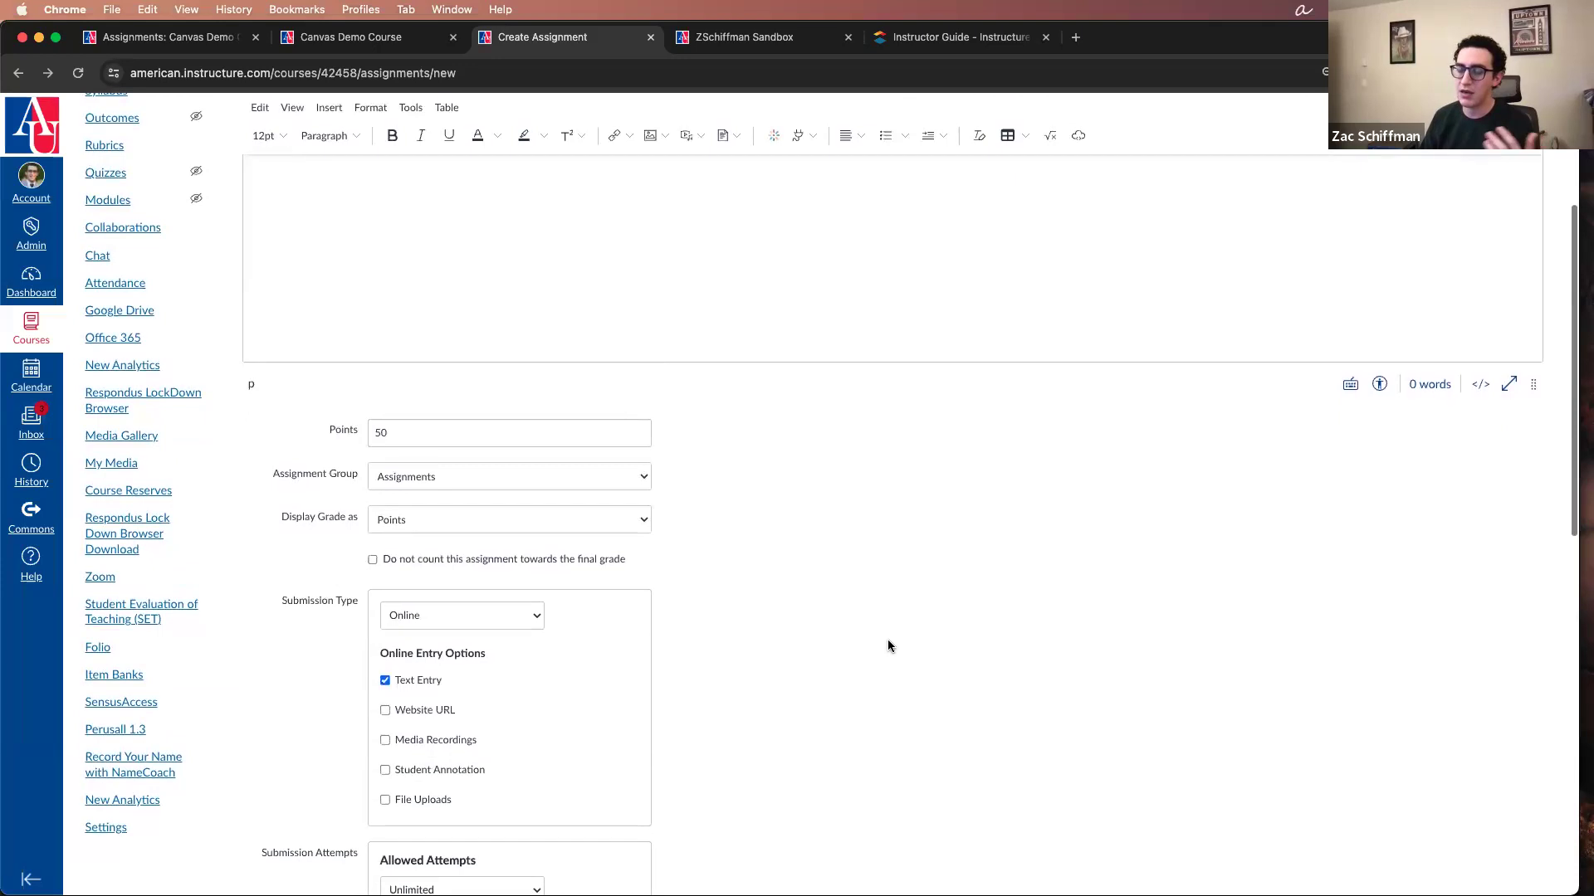
pyautogui.scroll(-2, 888, 643)
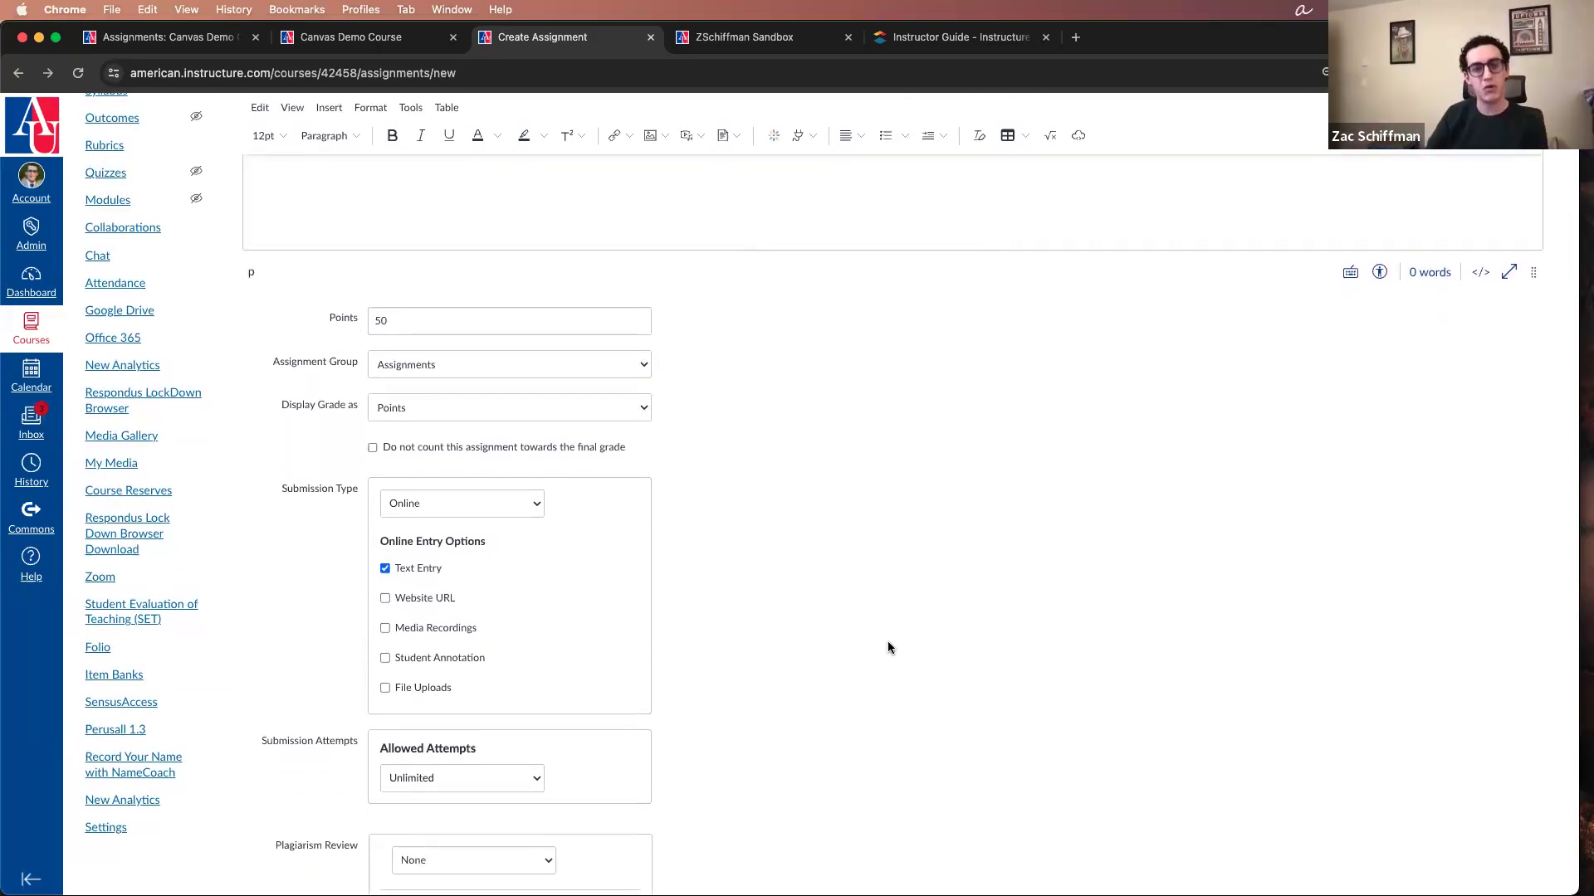
pyautogui.scroll(-2, 879, 586)
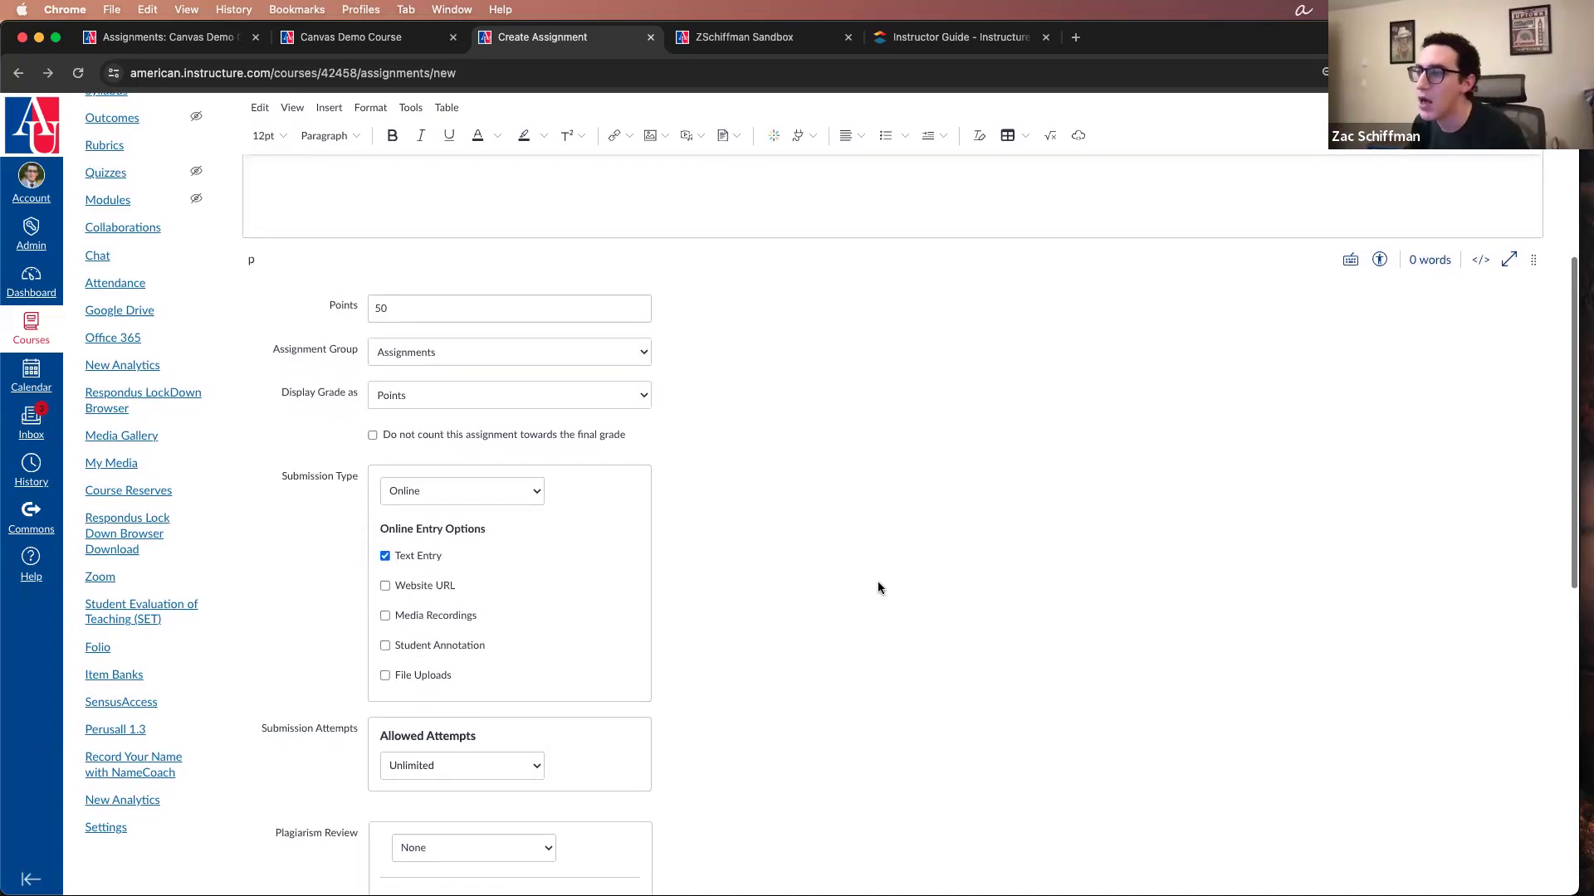
pyautogui.scroll(-2, 866, 587)
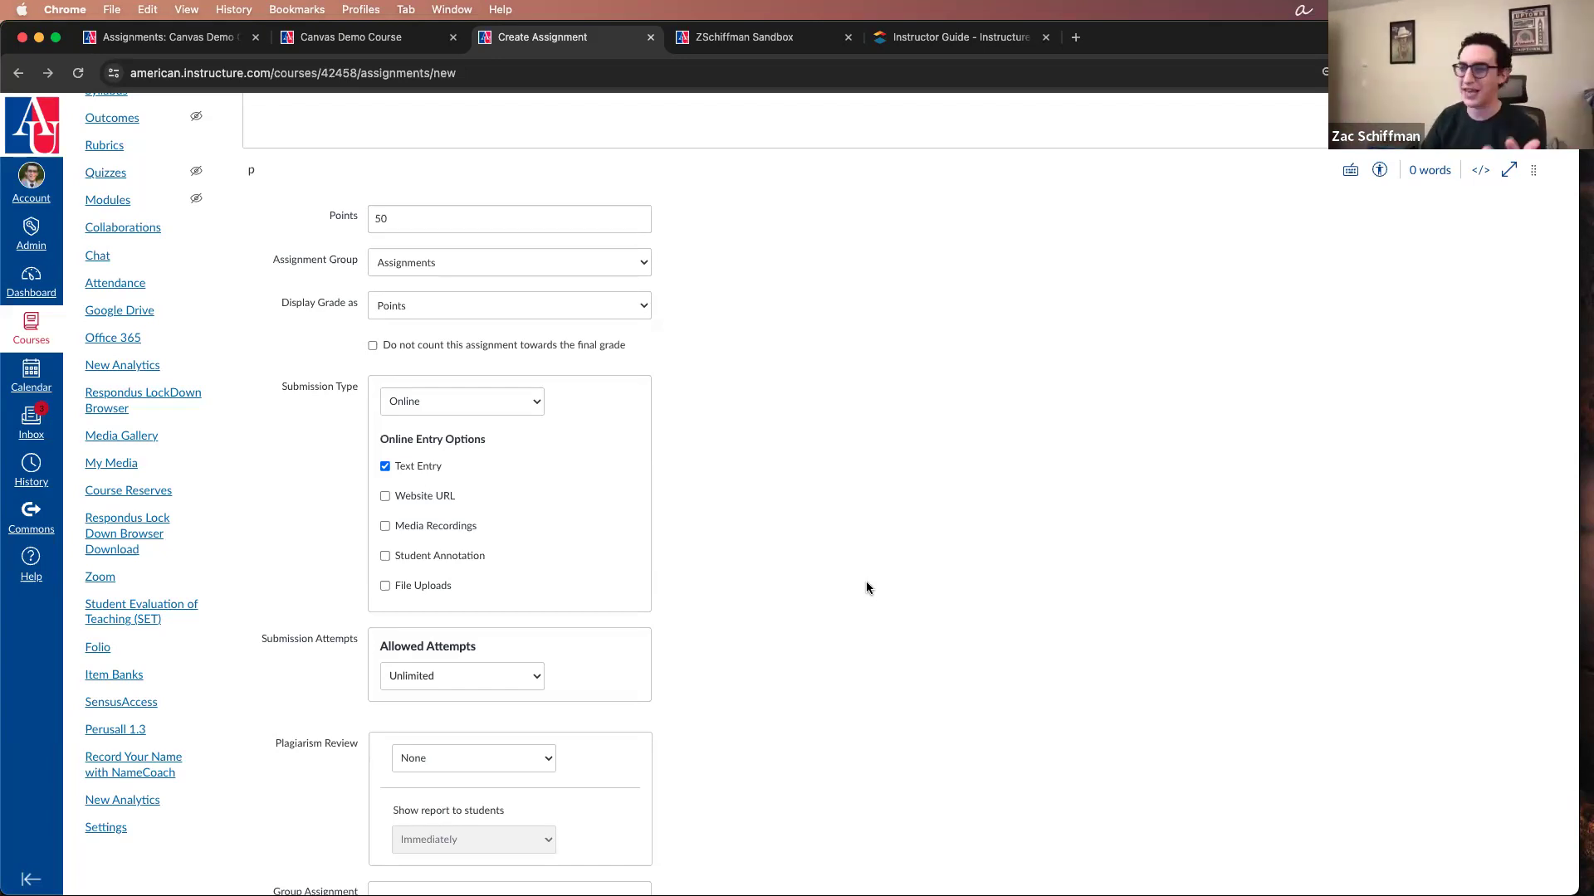
pyautogui.scroll(3, 537, 232)
pyautogui.scroll(-2, 534, 266)
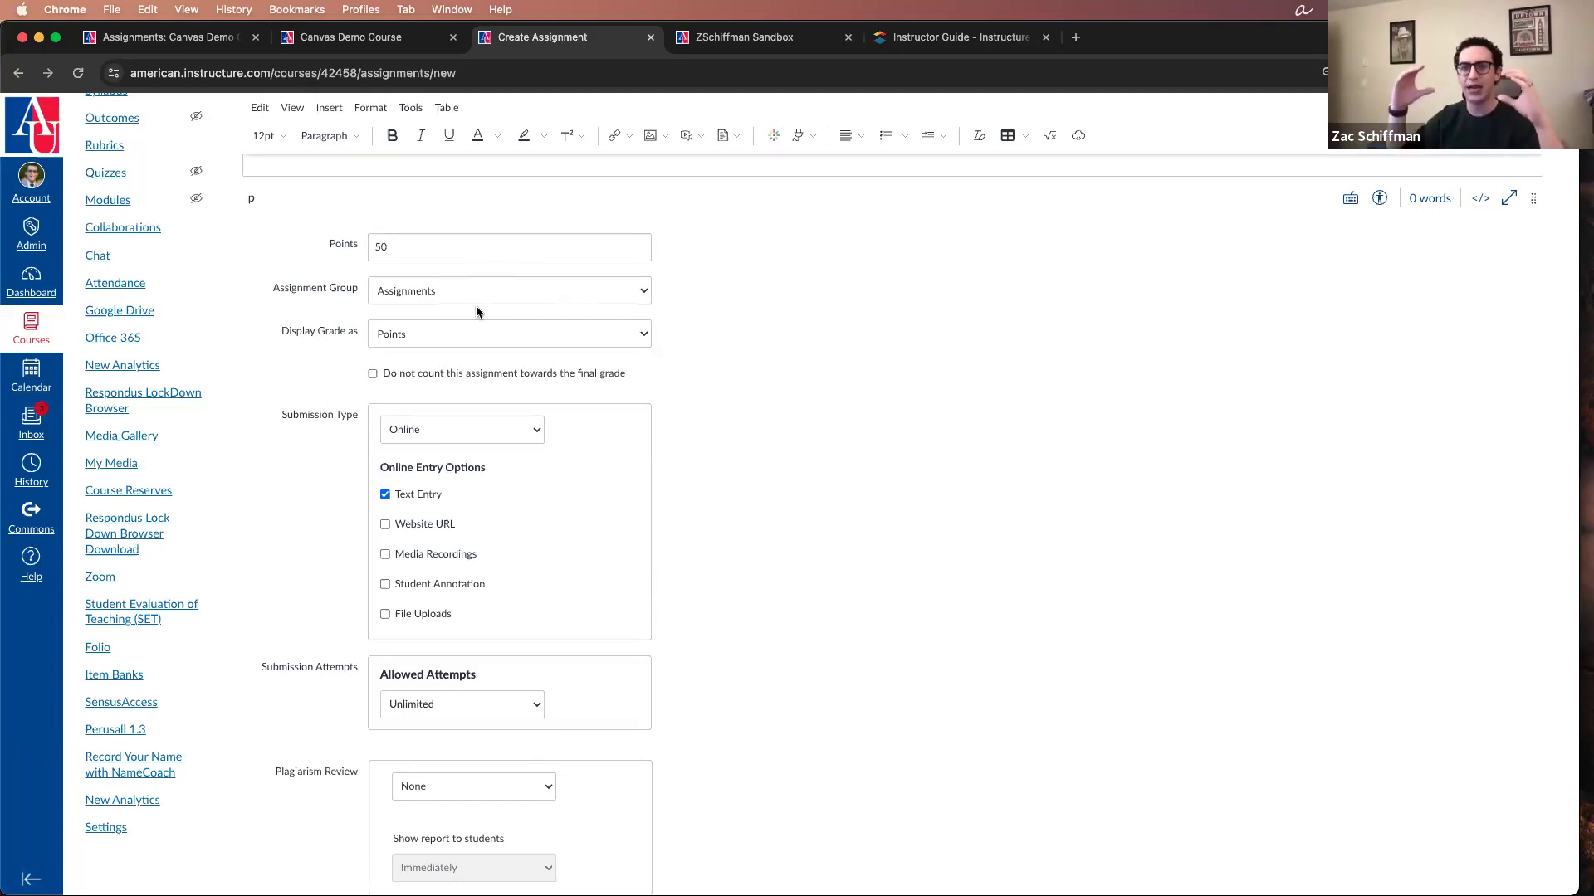
# Step: Check the course's Assignments page in a separate browser tab, and return to the assignment being created
pyautogui.scroll(5, 238, 374)
pyautogui.scroll(3, 141, 313)
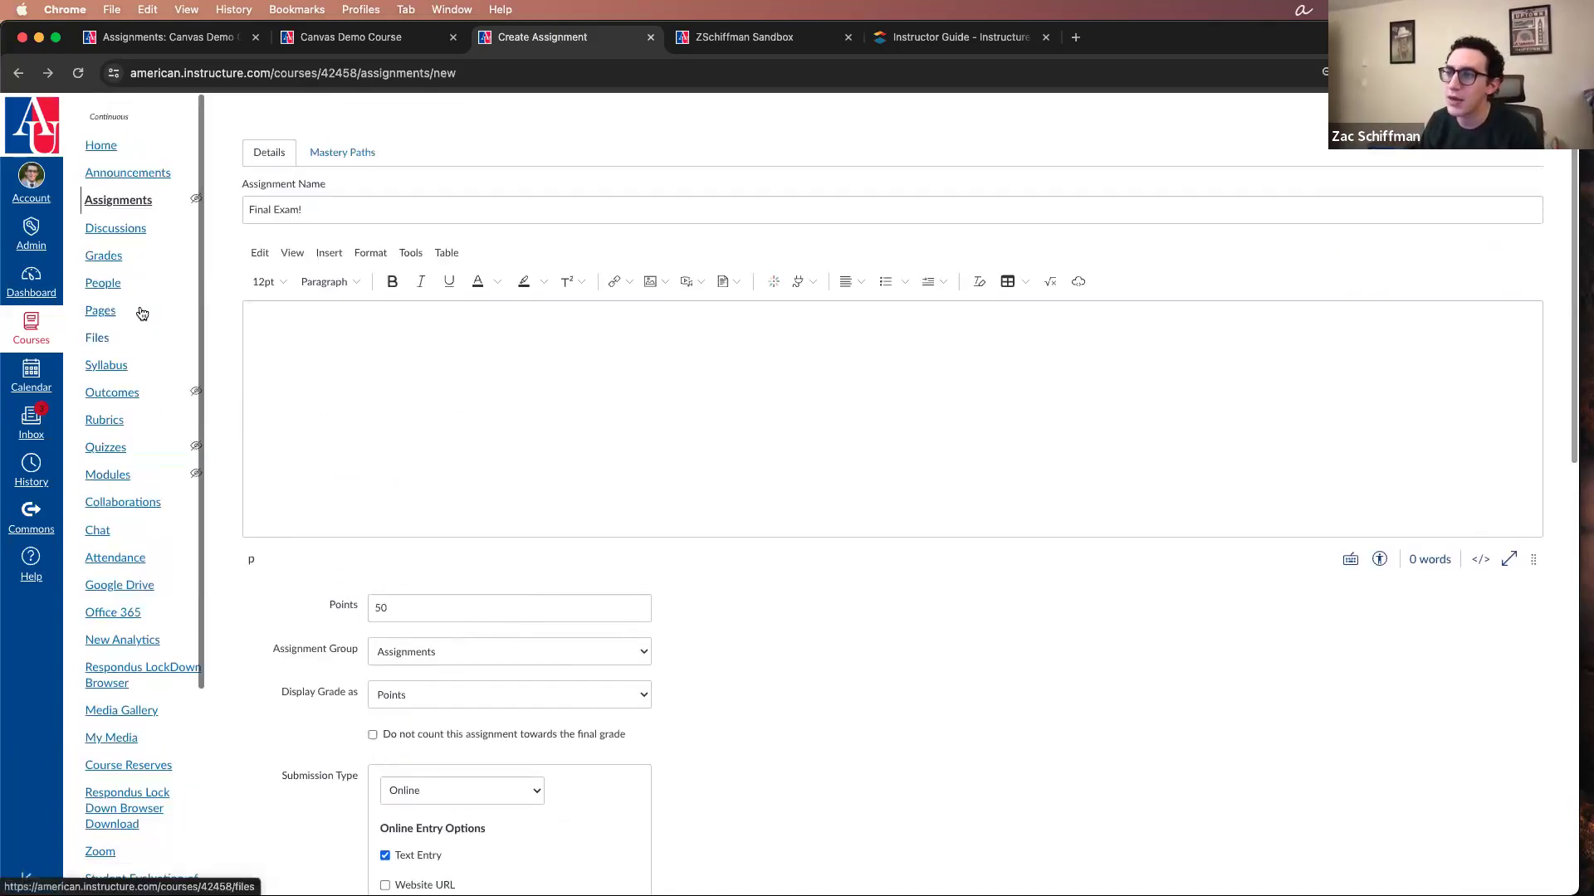
pyautogui.keyDown('super'); pyautogui.click(118, 200); pyautogui.keyUp('super')
pyautogui.click(682, 40)
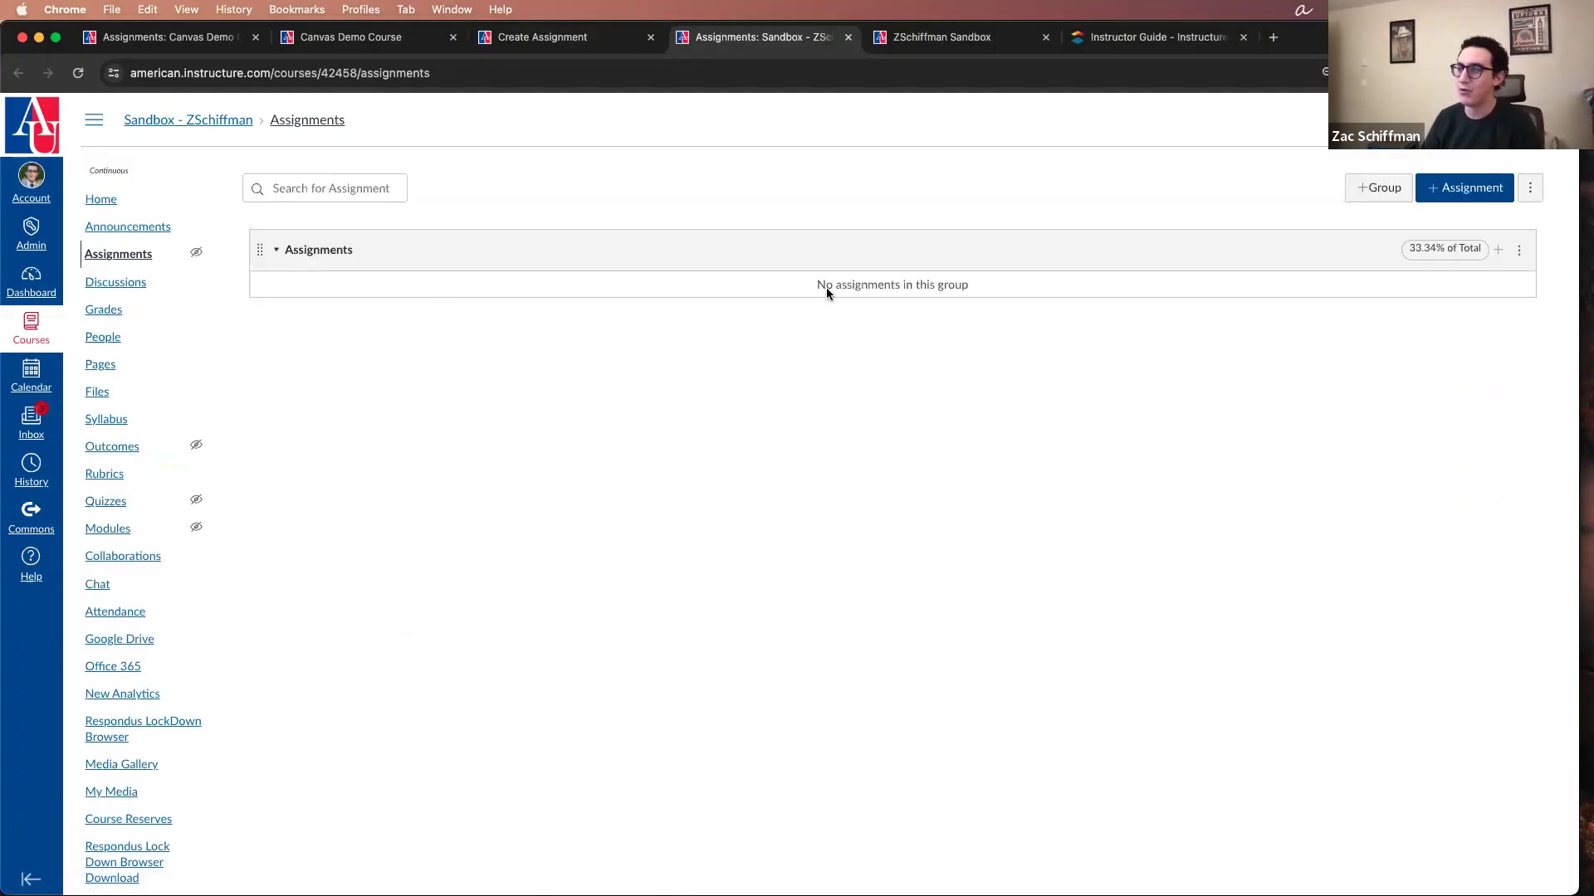
pyautogui.click(581, 38)
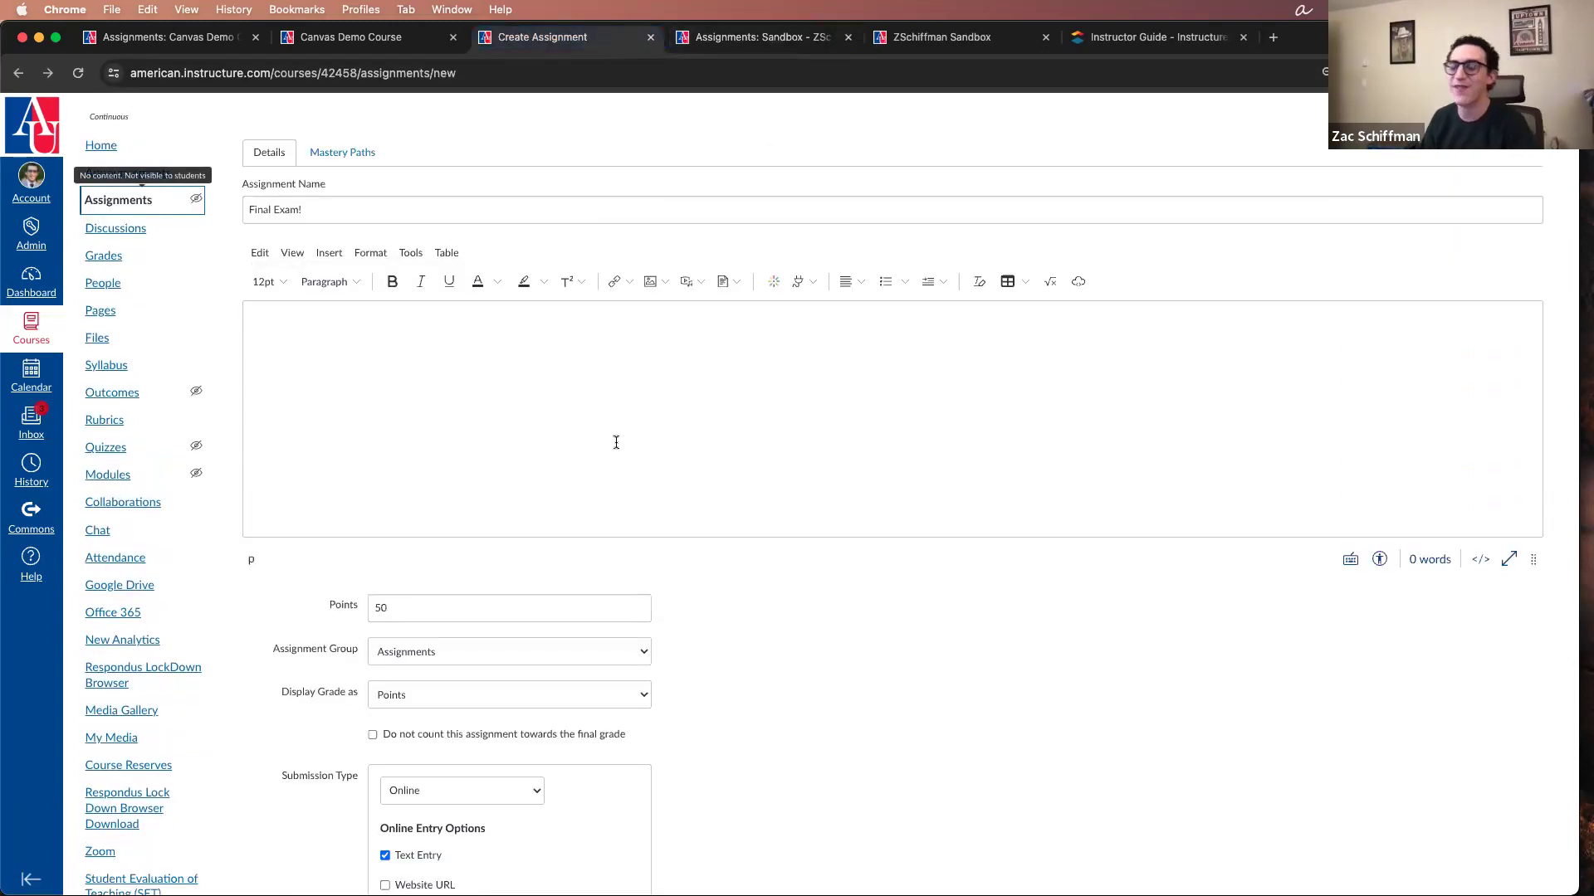
# Step: Look at the choices for the assignment group, including the option to create a group, and leave Assignments selected
pyautogui.scroll(-3, 575, 553)
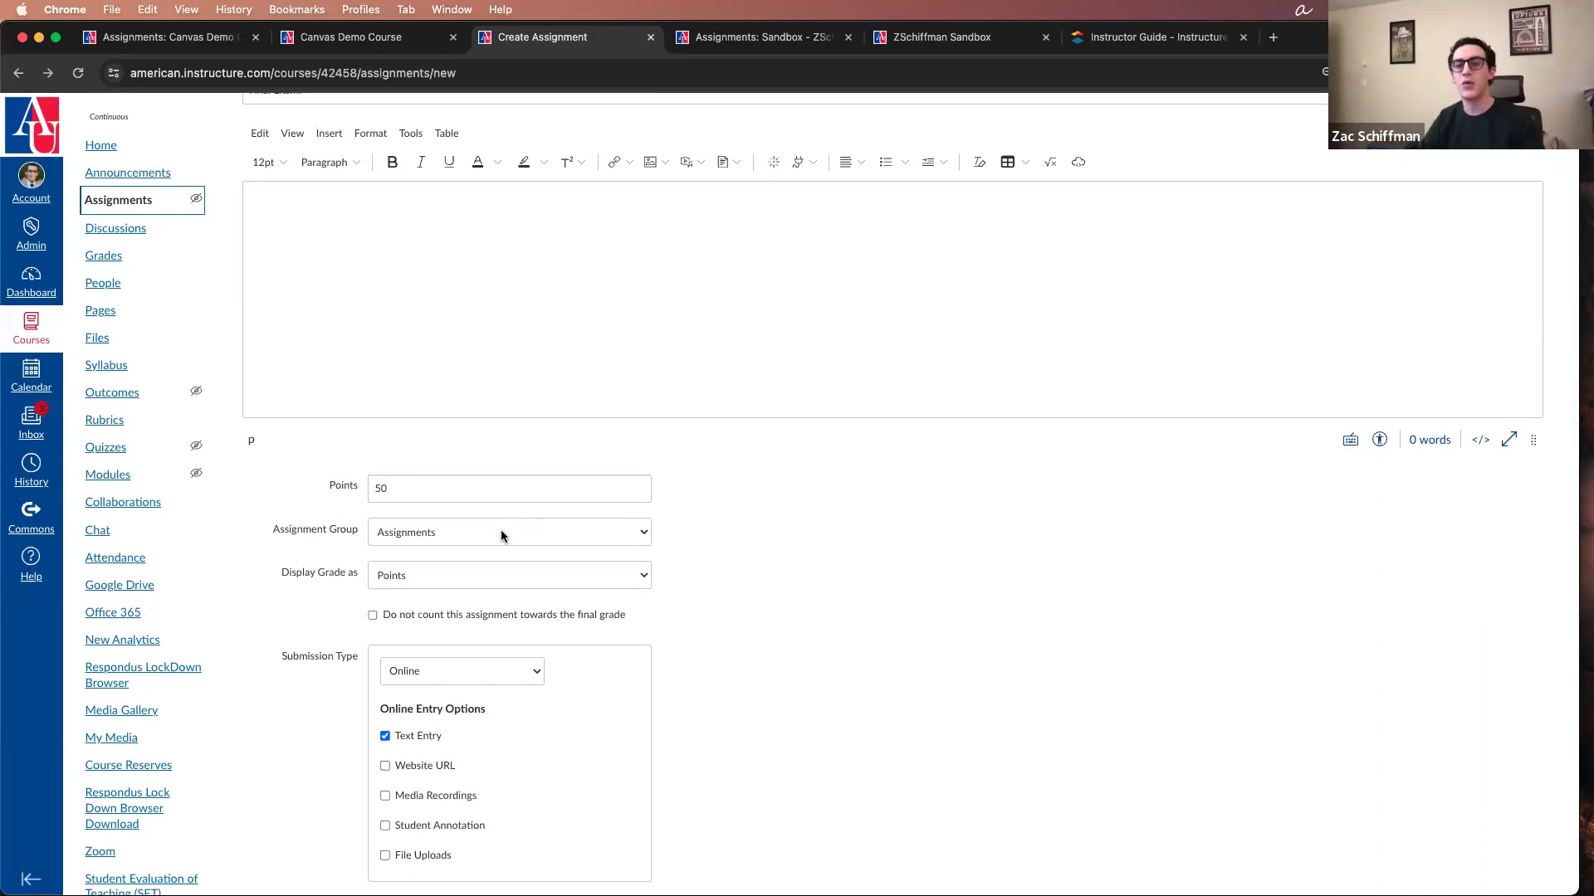
pyautogui.click(502, 534)
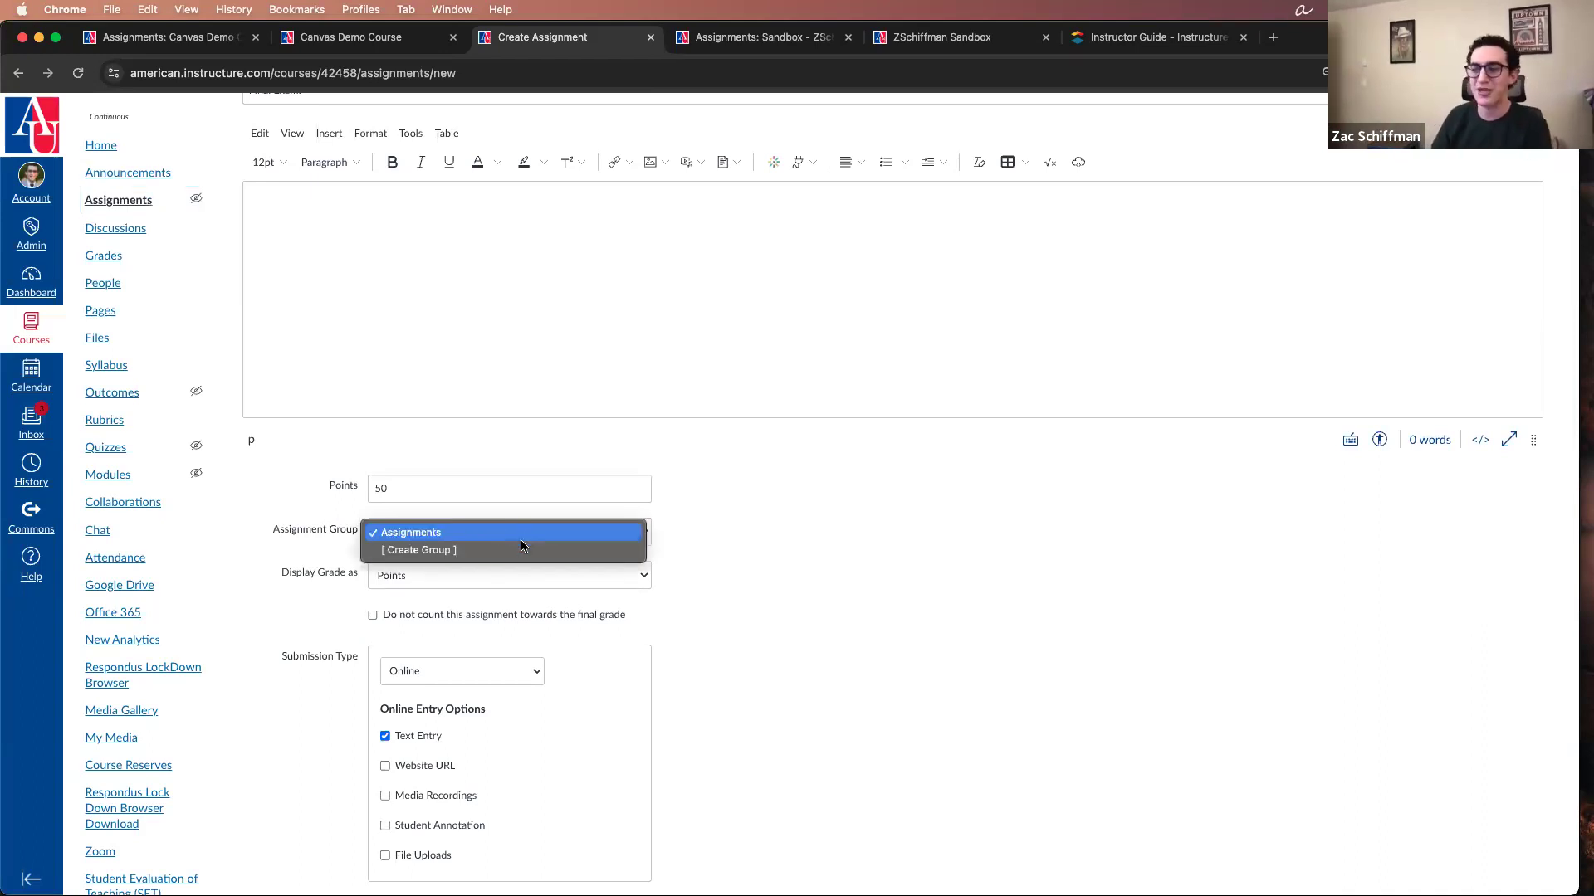
pyautogui.click(770, 513)
# Step: Set the assignment's grade display to Letter Grade
pyautogui.scroll(-3, 623, 531)
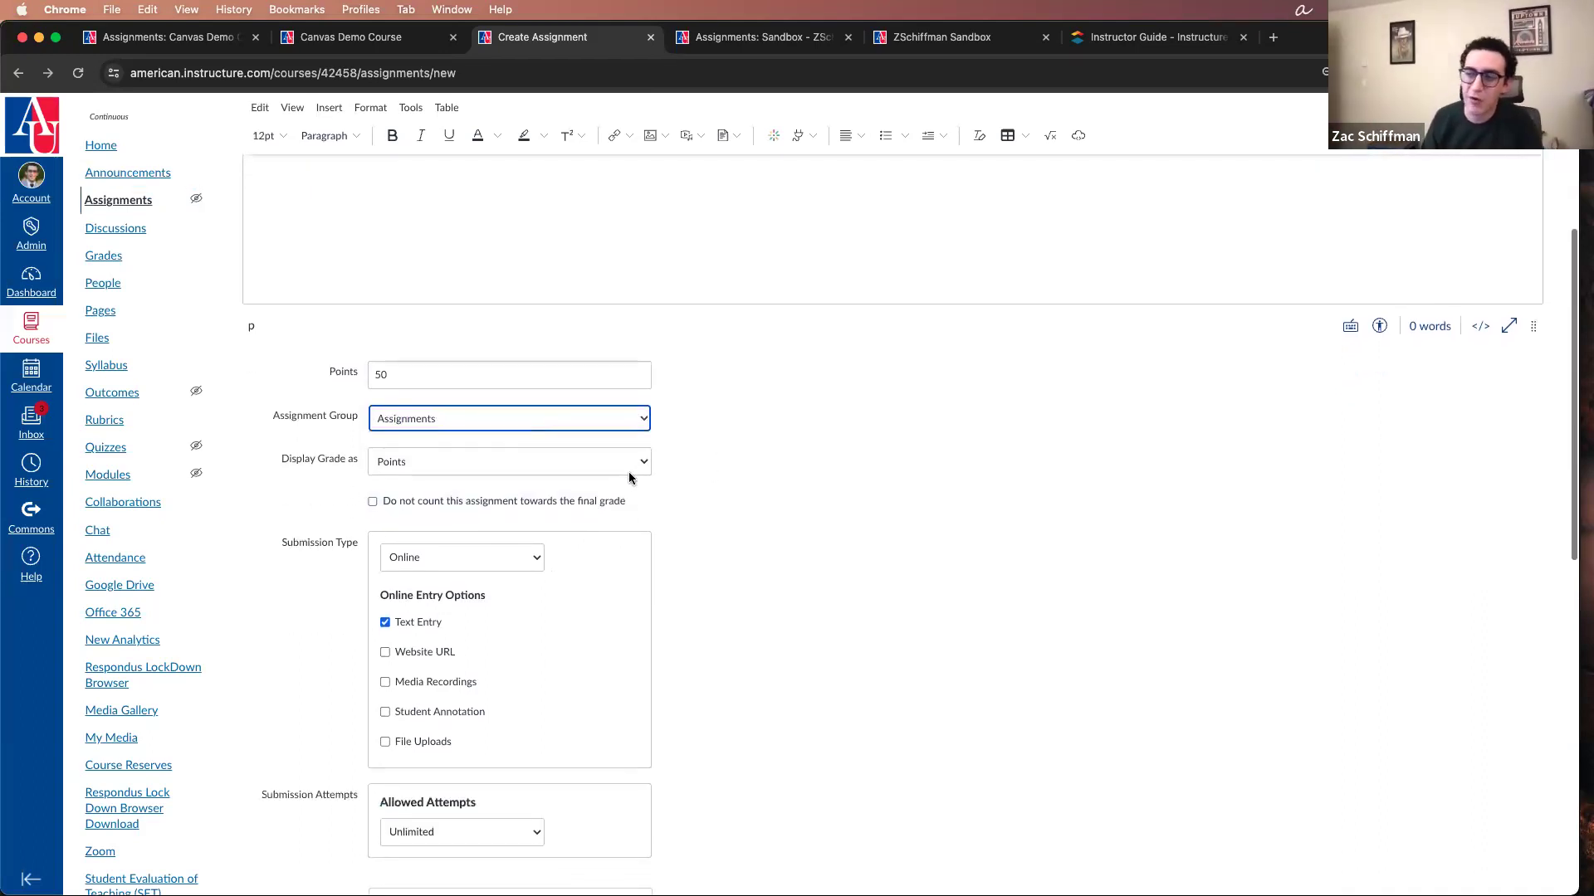
pyautogui.click(641, 462)
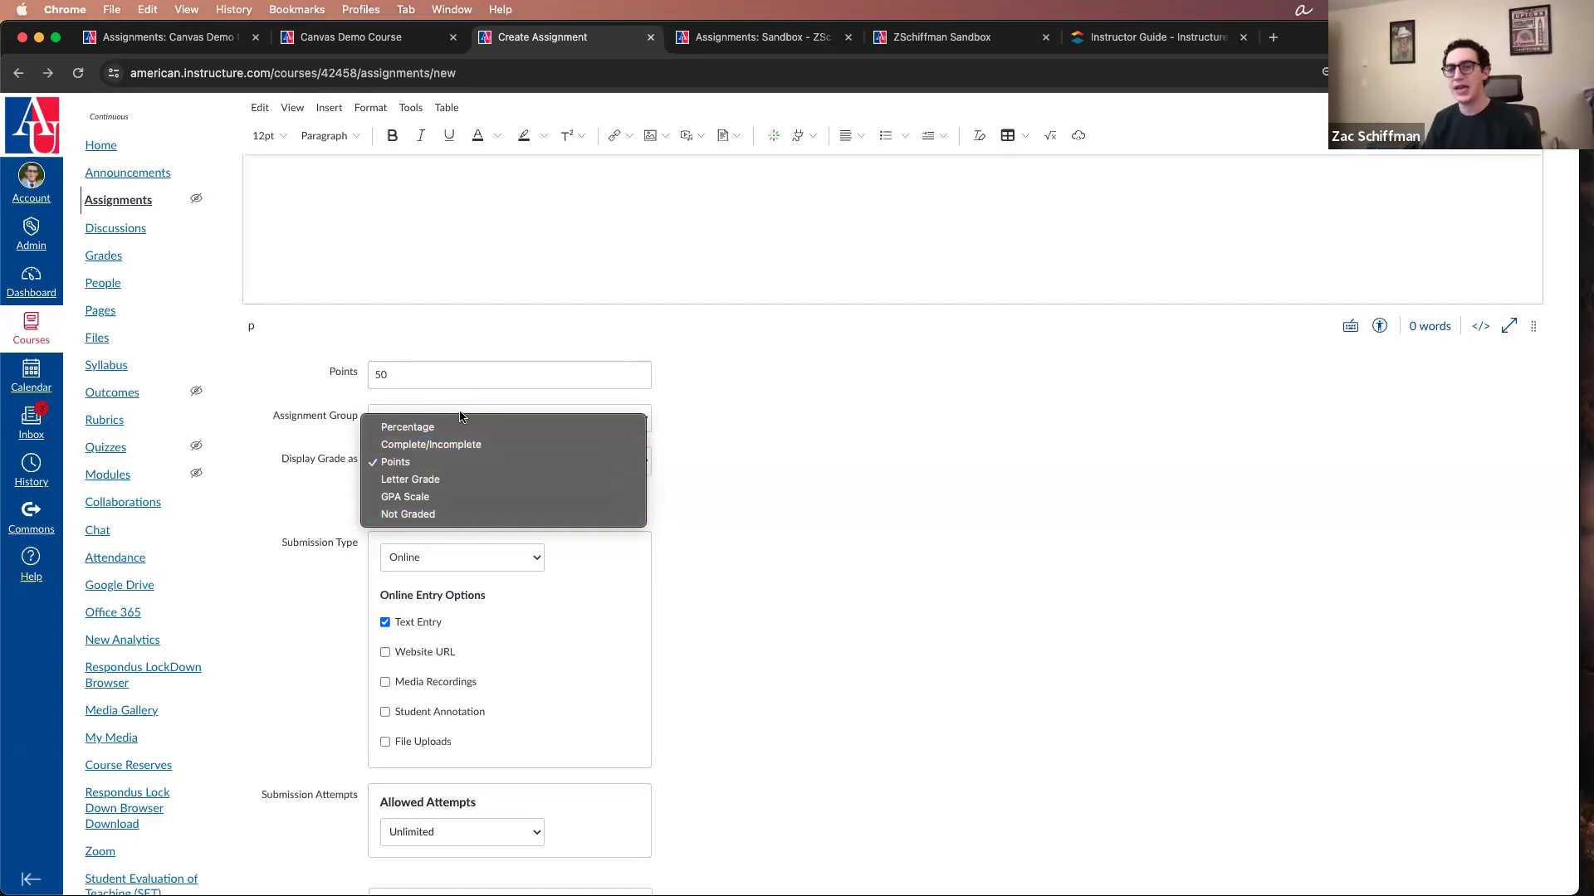
pyautogui.click(478, 480)
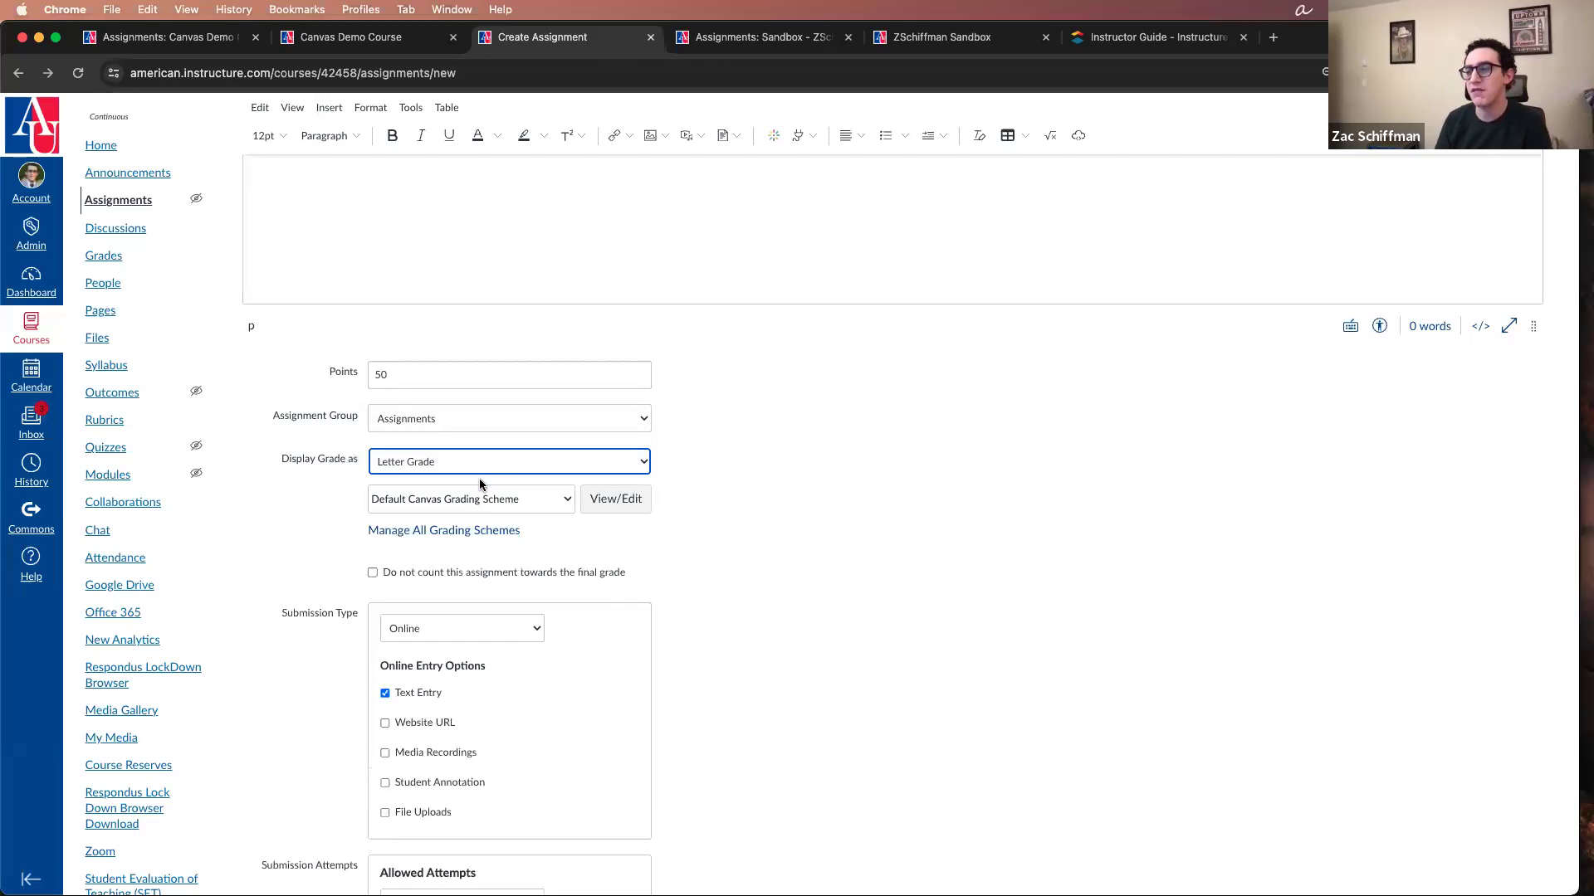
# Step: View the letter grades and percentage ranges of the Default Canvas Grading Scheme, and close the scheme
pyautogui.click(640, 500)
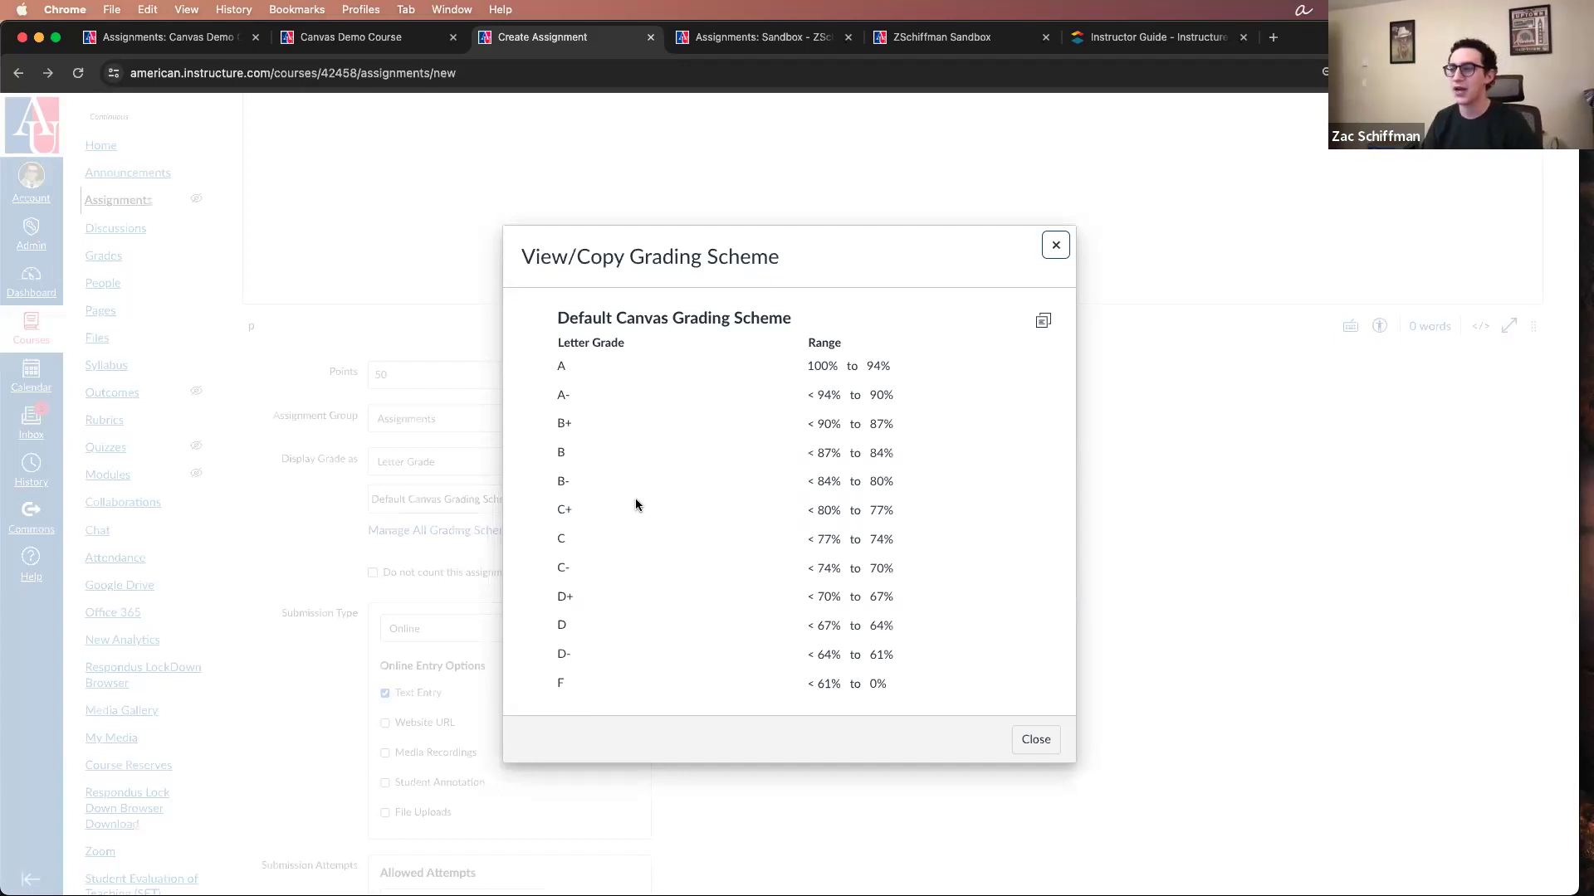
pyautogui.moveTo(558, 359); pyautogui.dragTo(1031, 704)
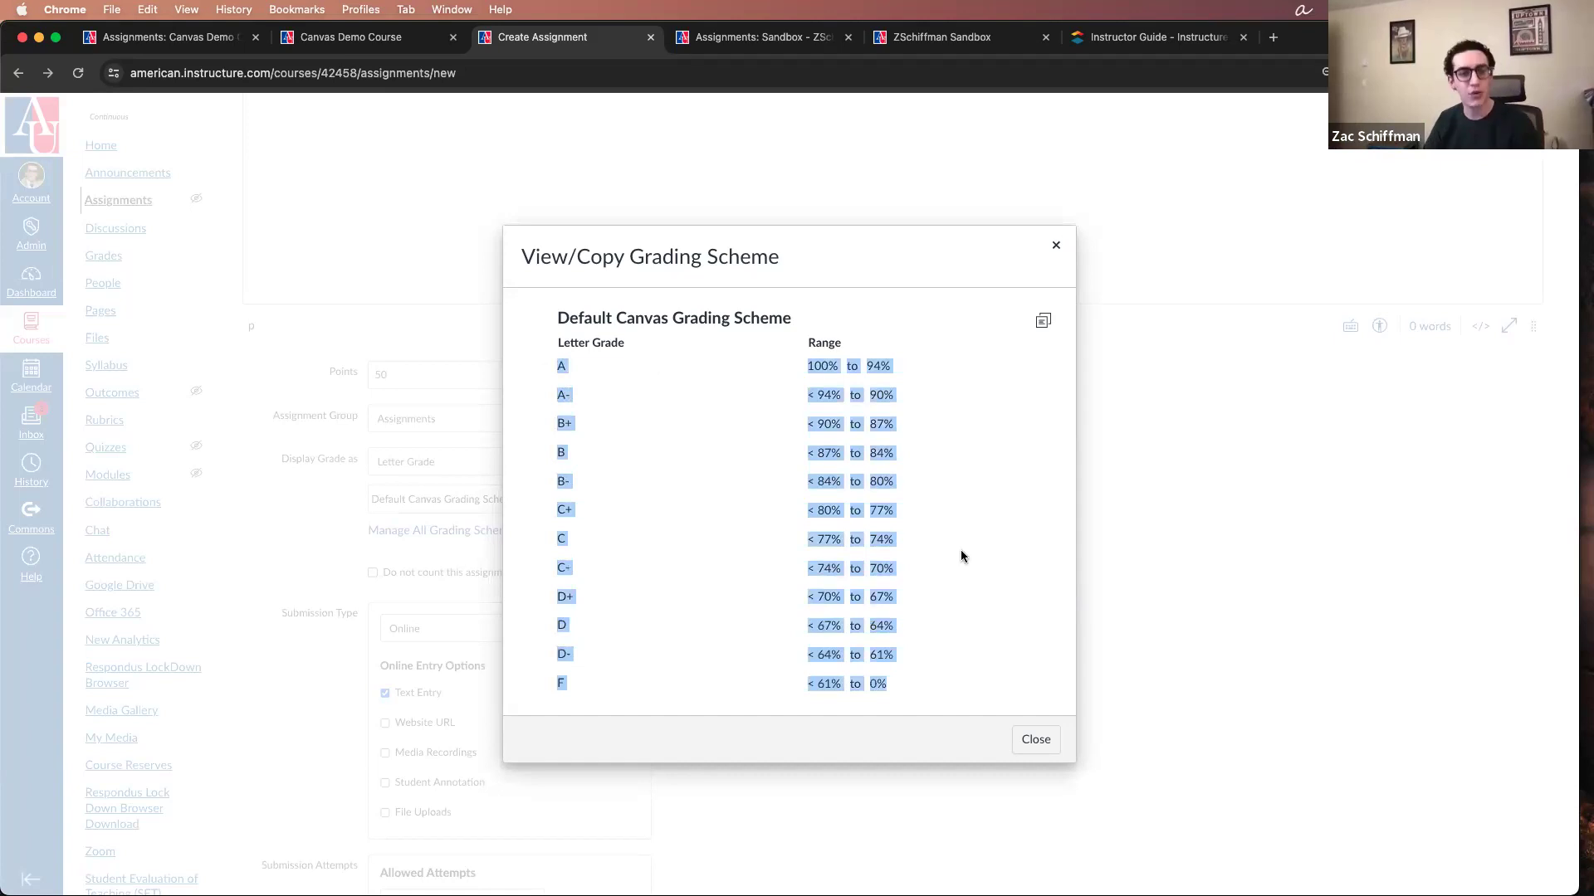
pyautogui.click(1056, 245)
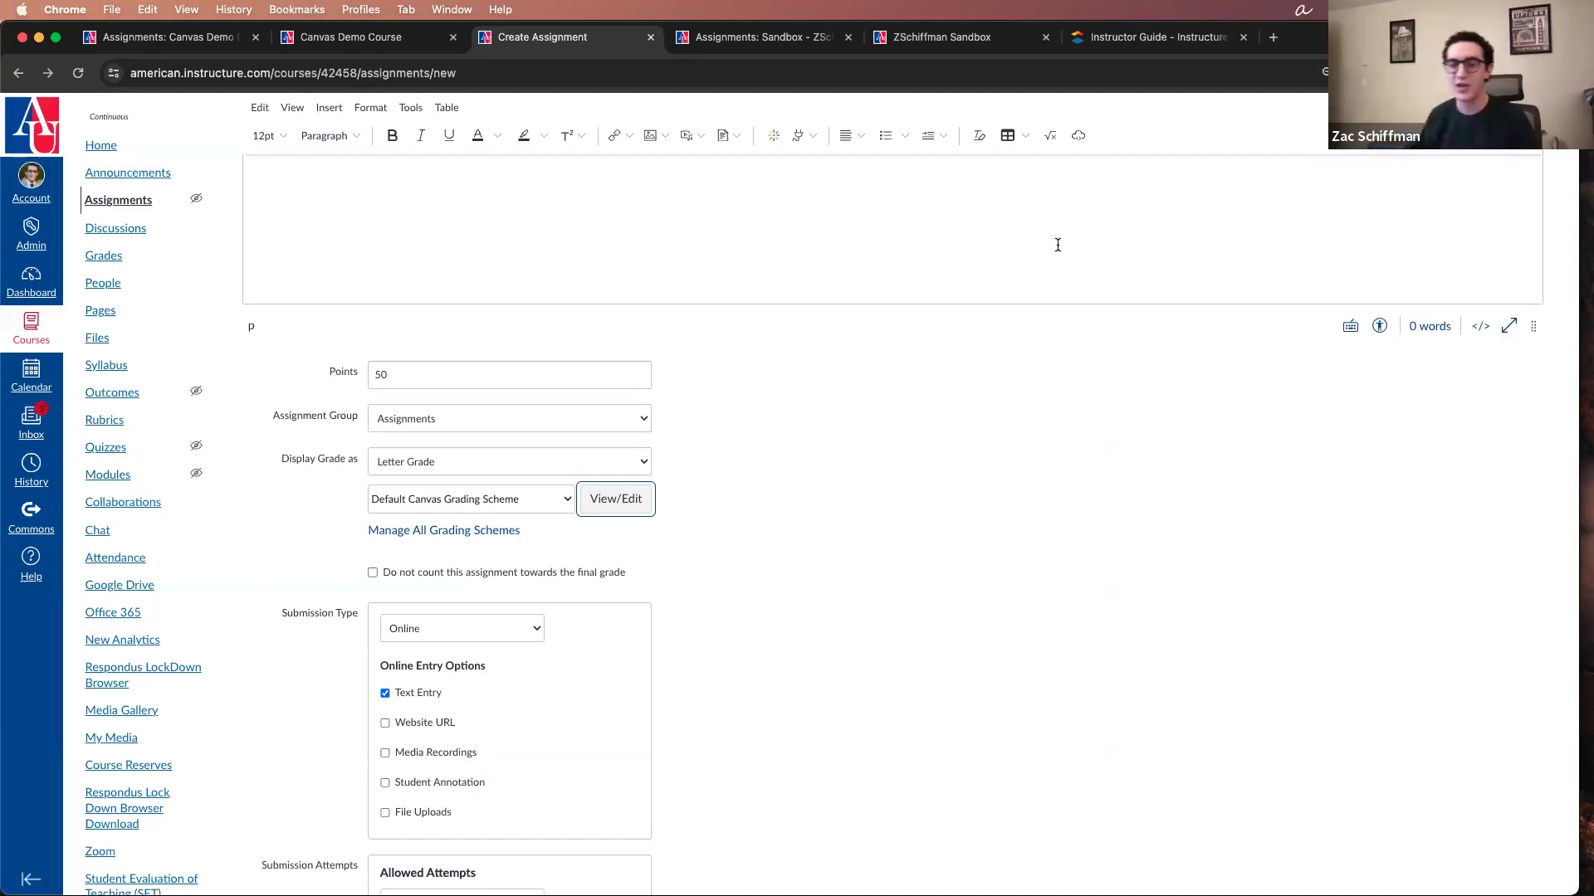
# Step: Recheck the assignment group choices and try displaying the assignment's grade as Not Graded
pyautogui.click(883, 542)
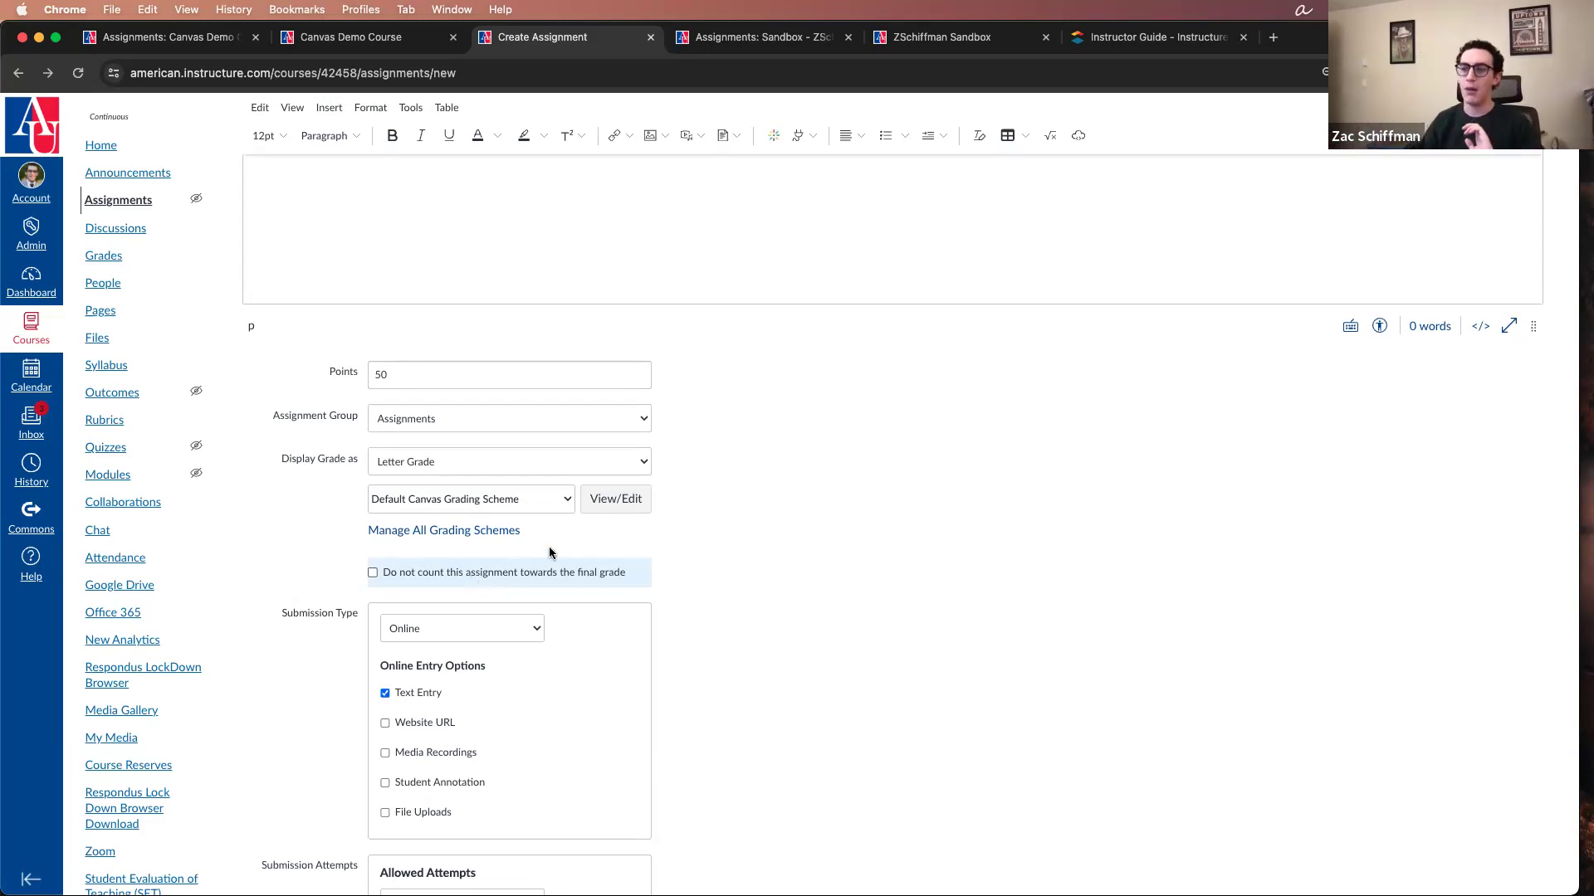
pyautogui.click(458, 427)
pyautogui.click(836, 391)
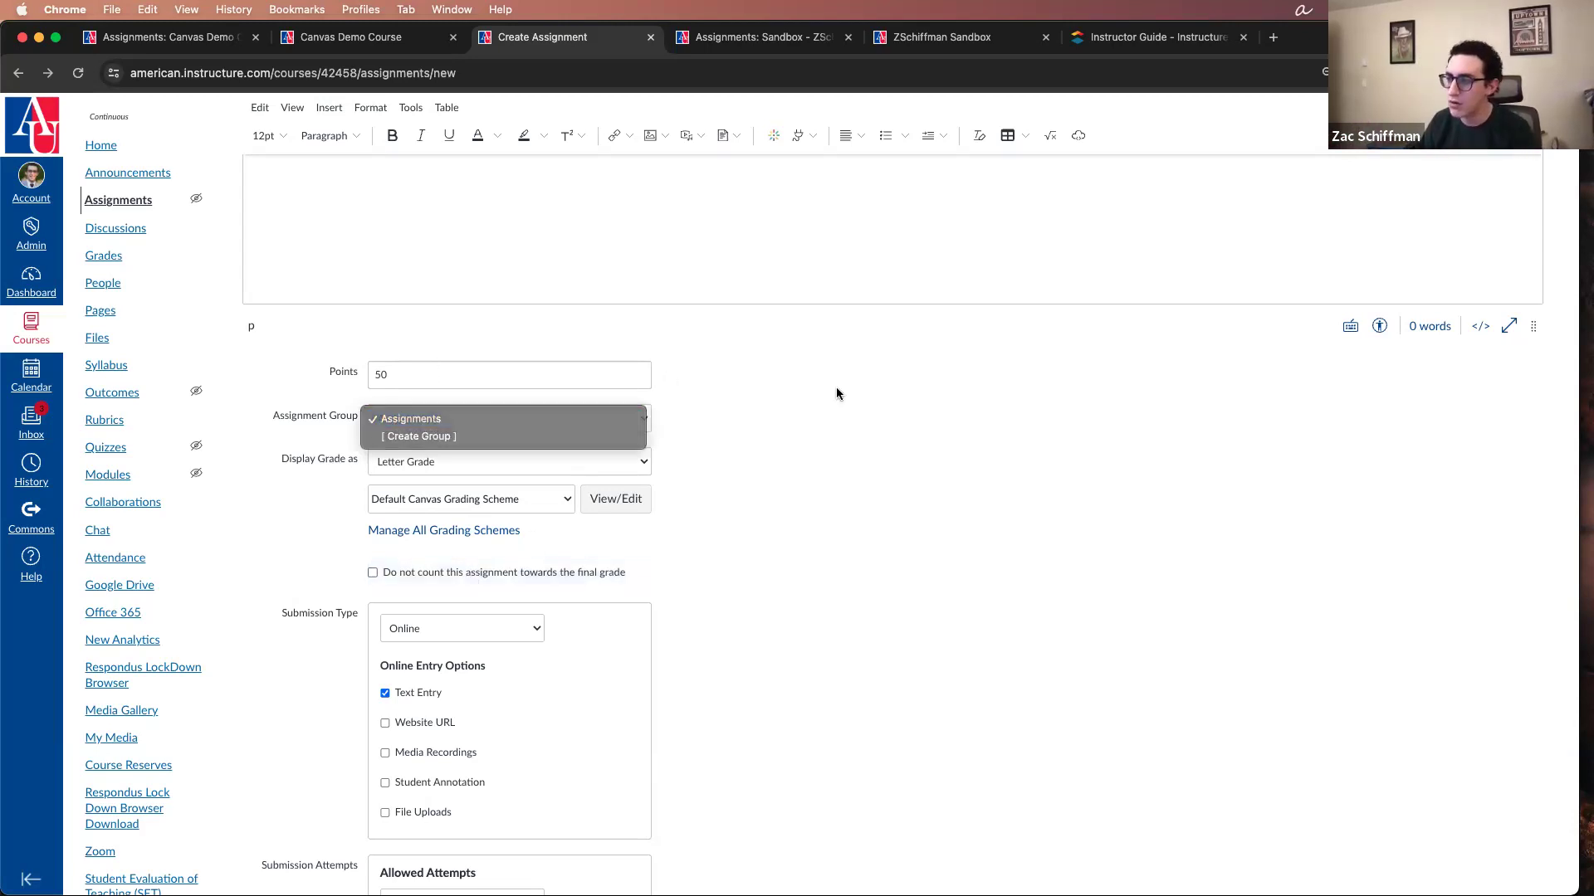
pyautogui.click(516, 461)
pyautogui.click(505, 497)
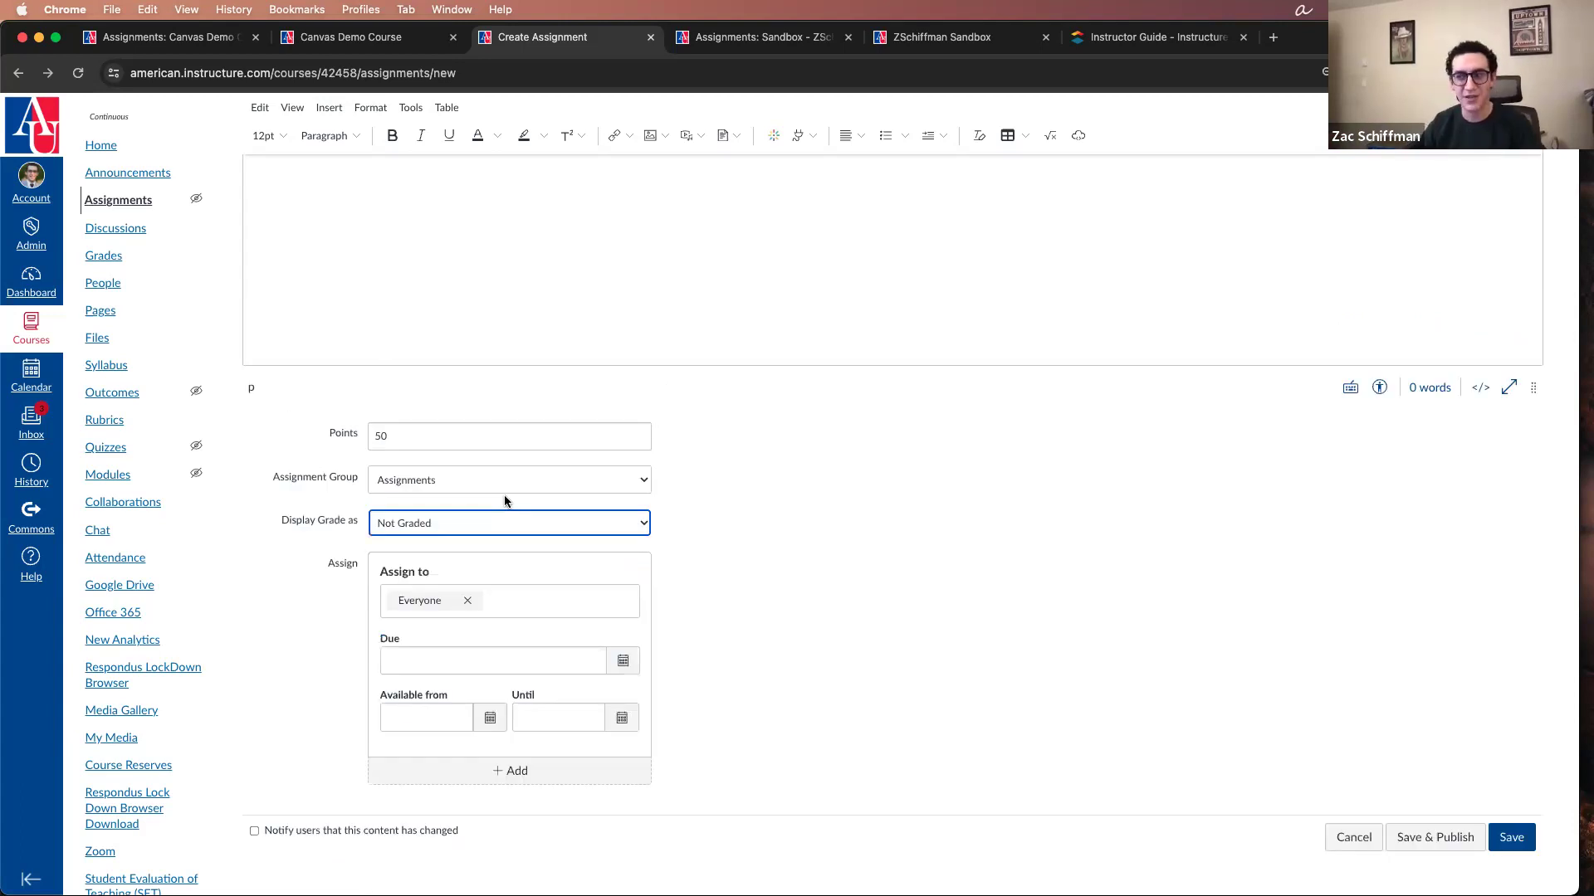
# Step: Display the grade as Percentage and exclude the assignment from counting towards the final grade
pyautogui.click(508, 526)
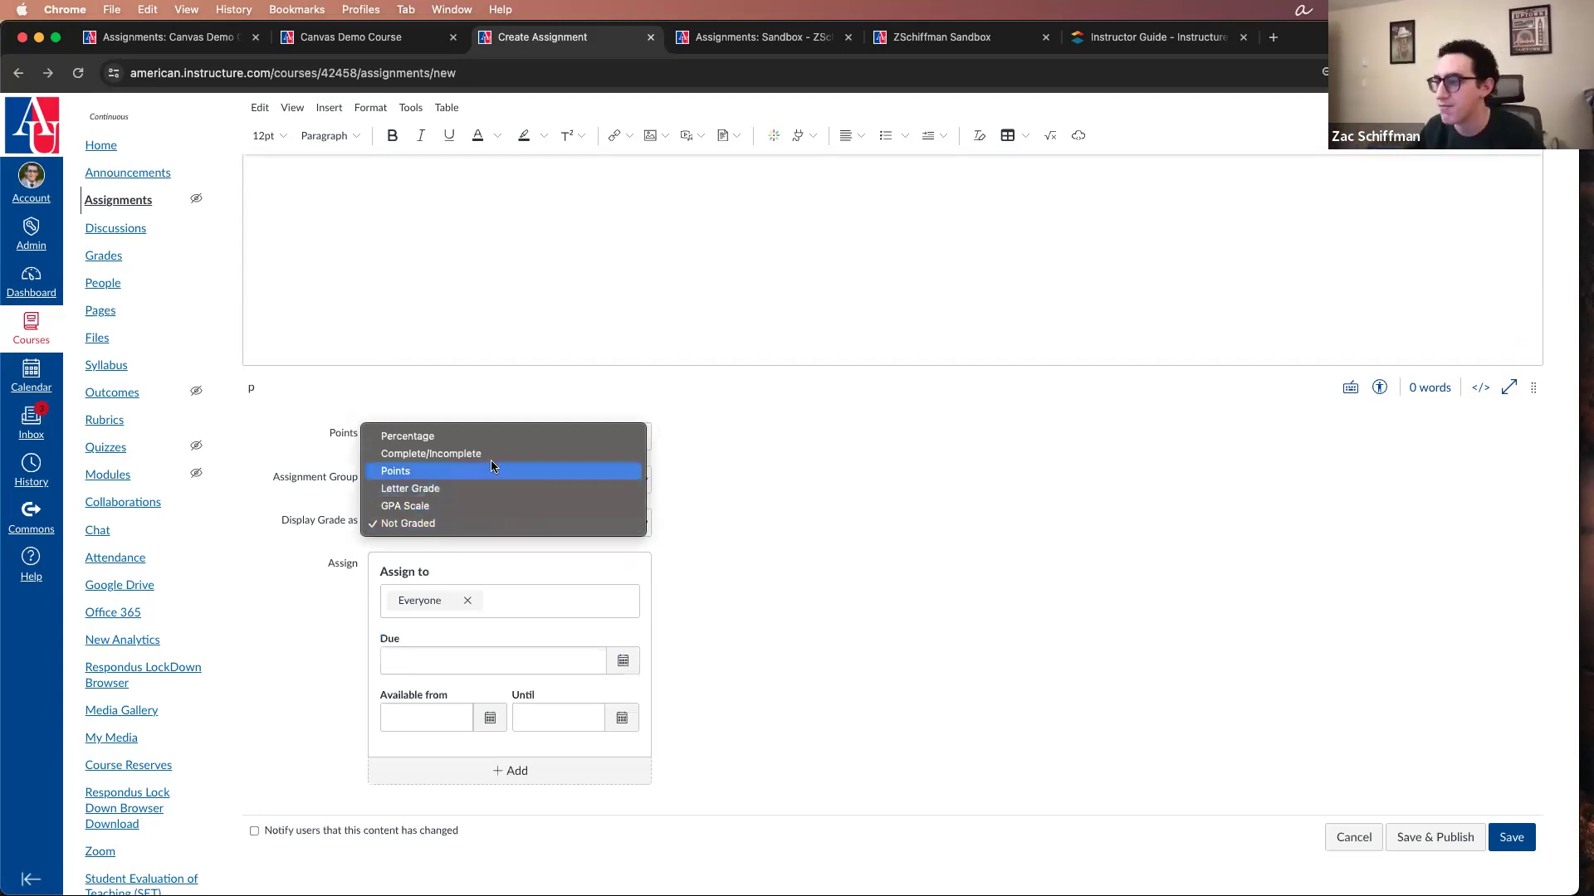
pyautogui.click(485, 436)
pyautogui.click(532, 501)
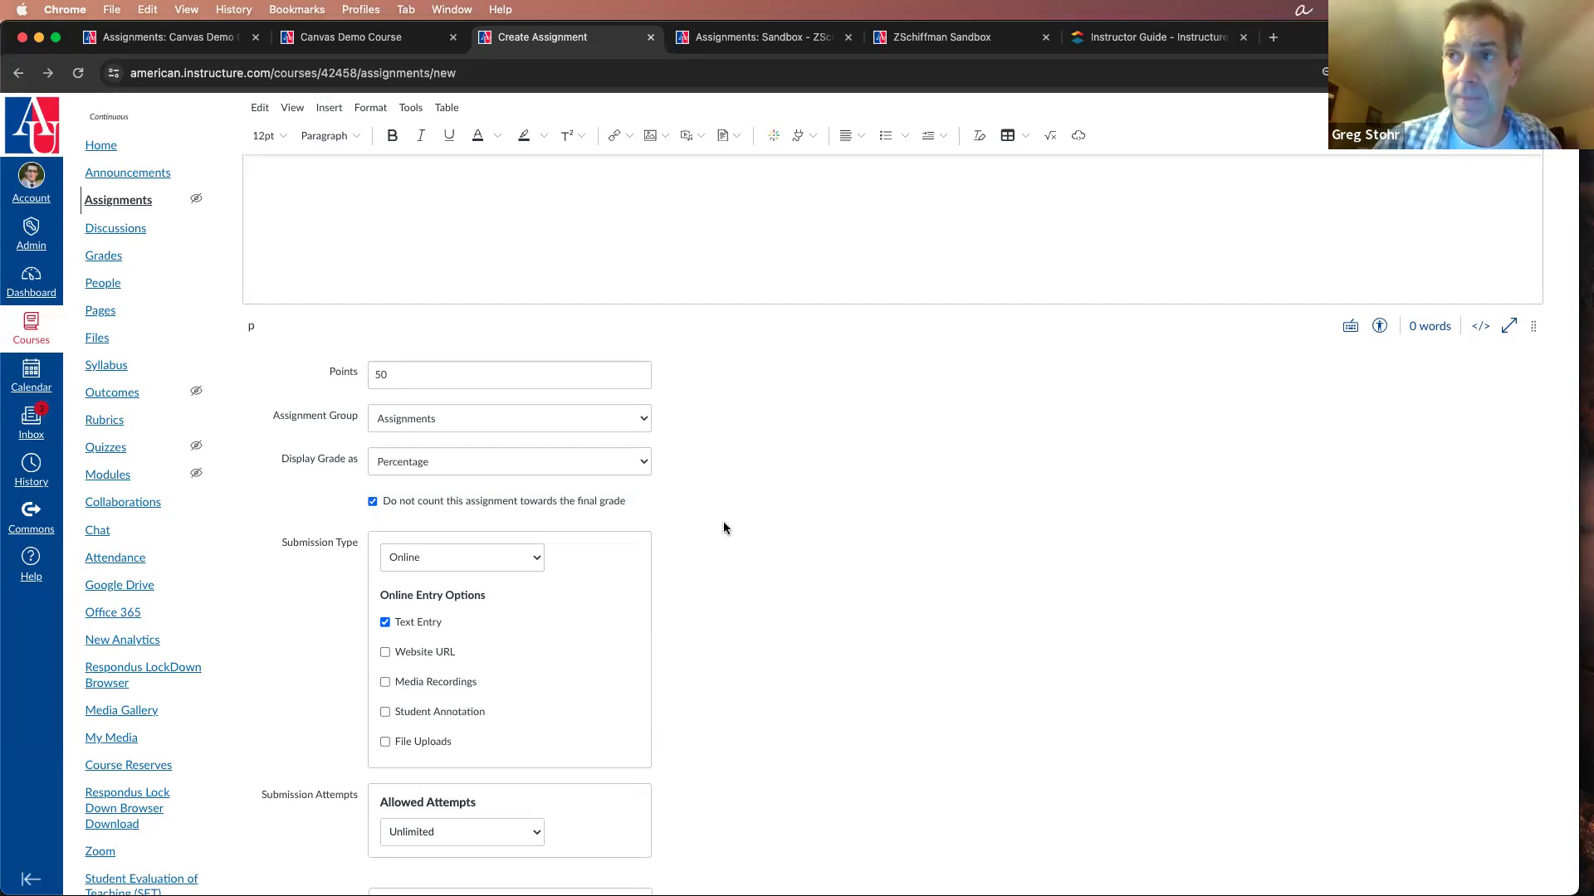
# Step: Review the assignment form from the Final Exam! name and the description through to the Assign to and due date settings
pyautogui.scroll(3, 724, 523)
pyautogui.click(719, 410)
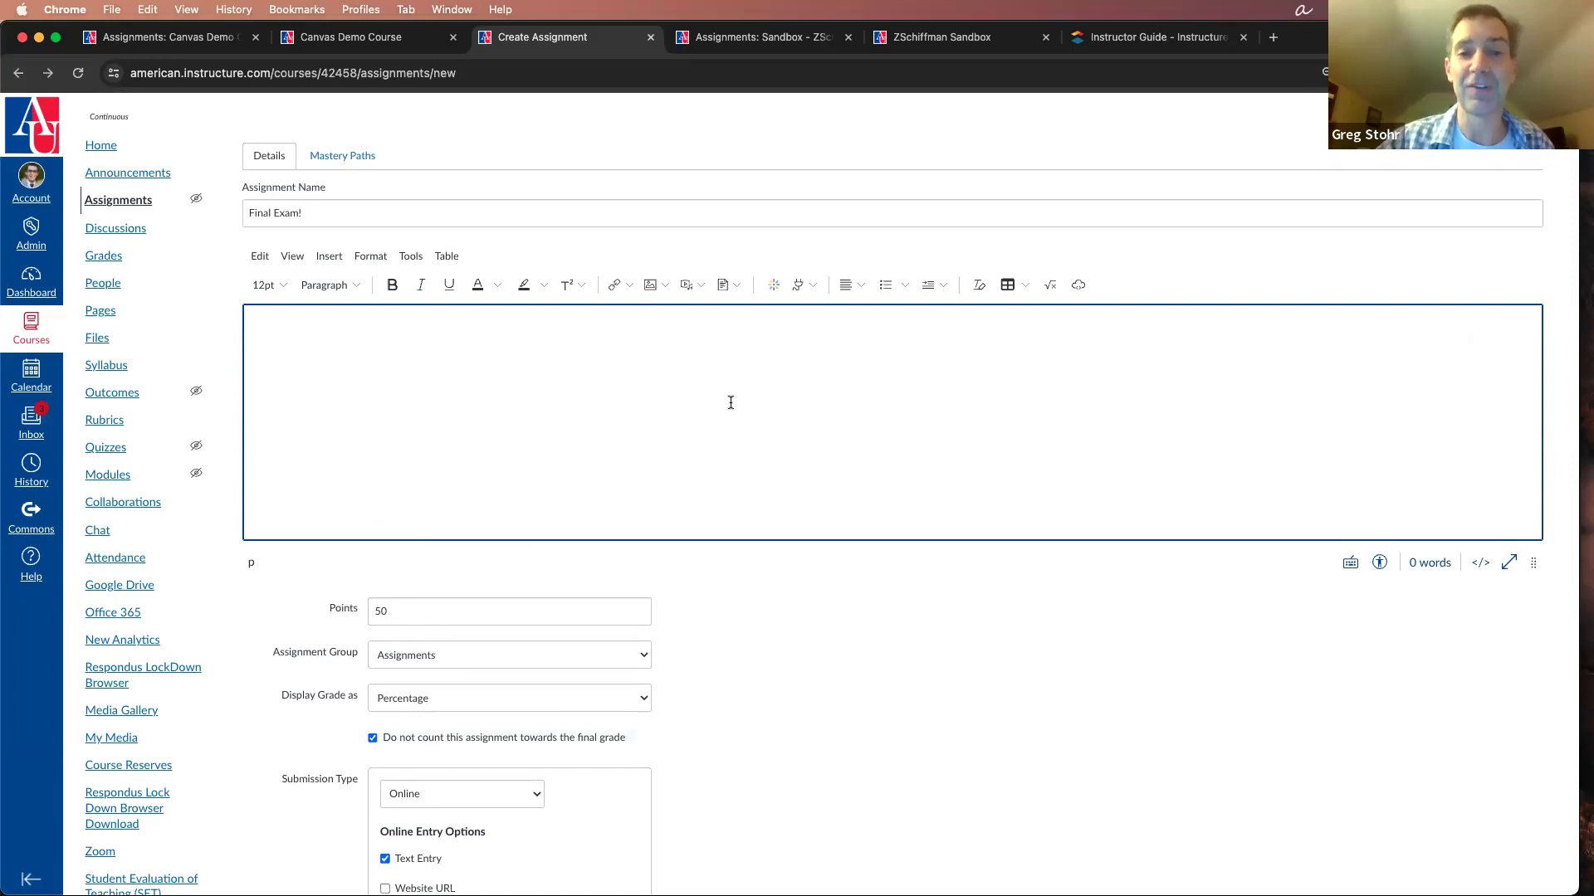
pyautogui.scroll(-2, 730, 403)
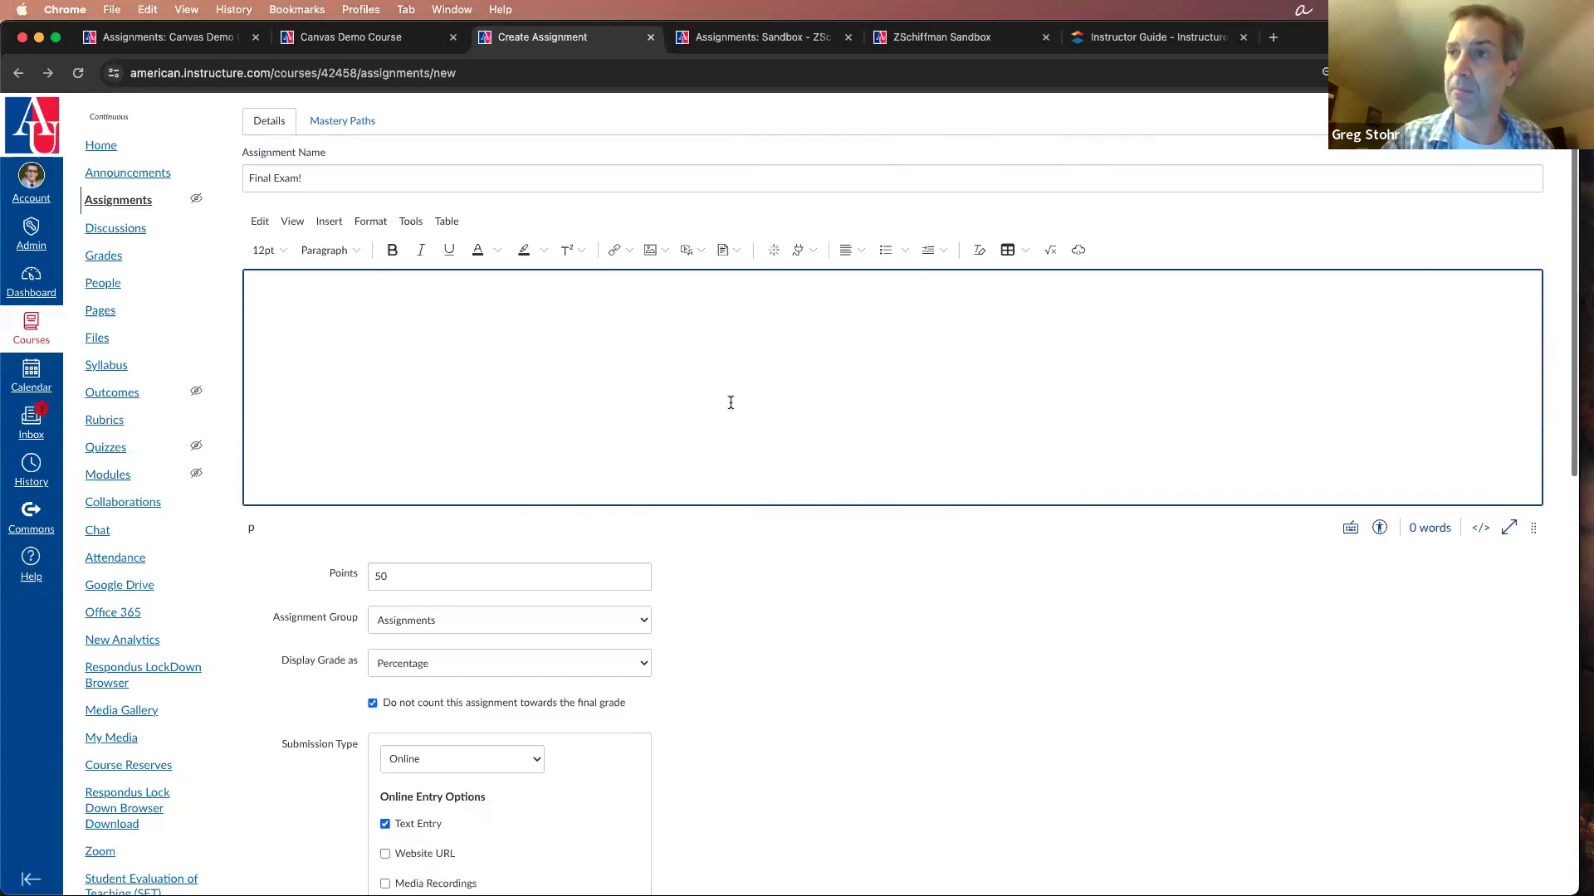
pyautogui.scroll(-5, 731, 402)
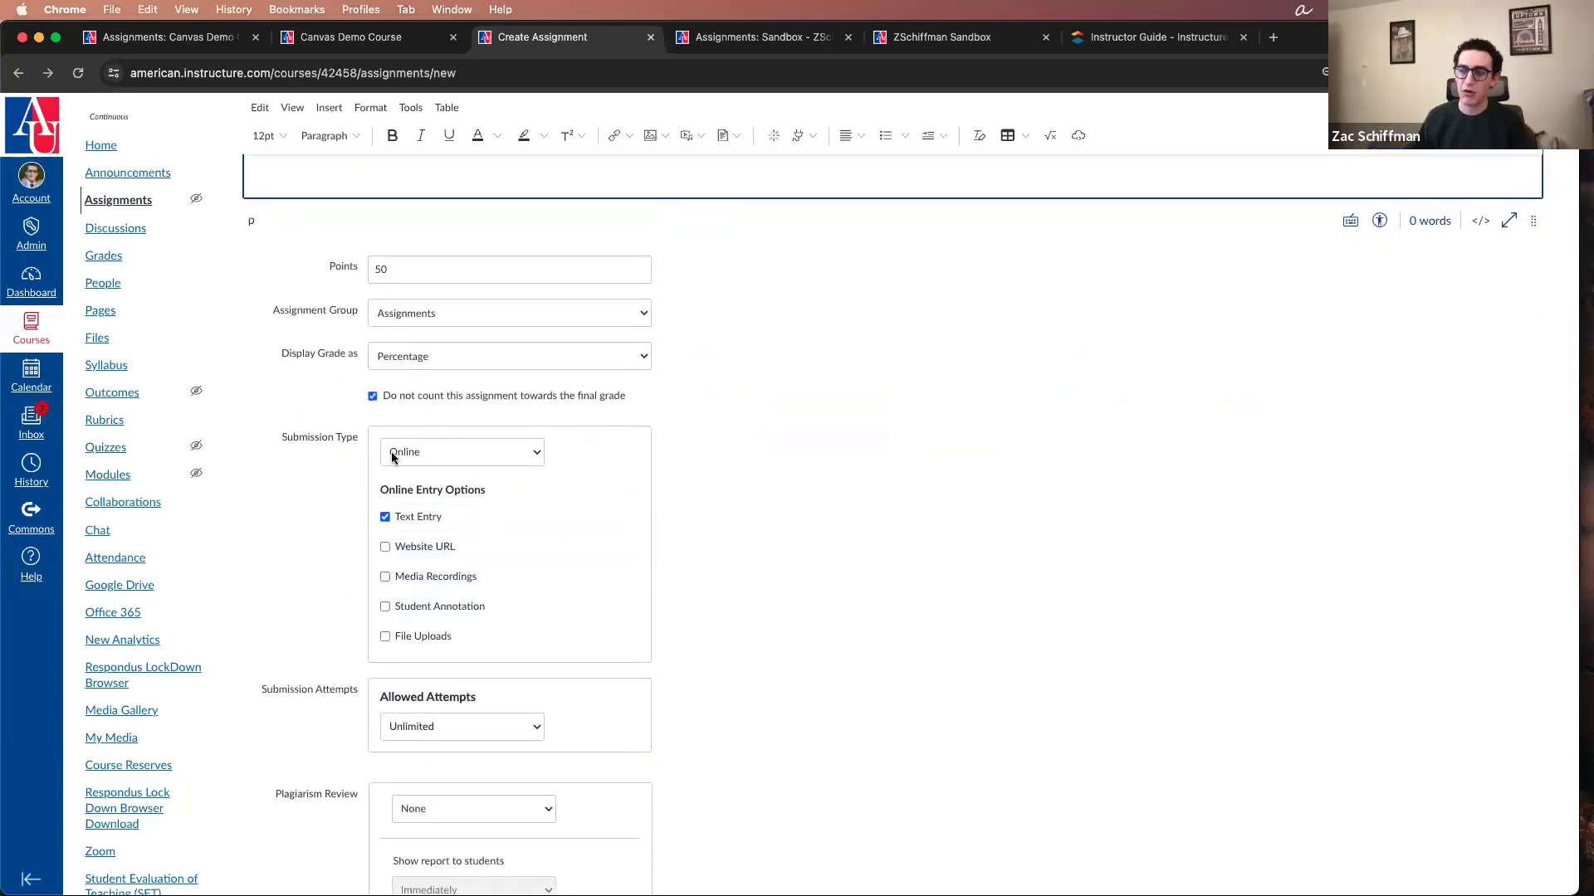
pyautogui.scroll(8, 755, 525)
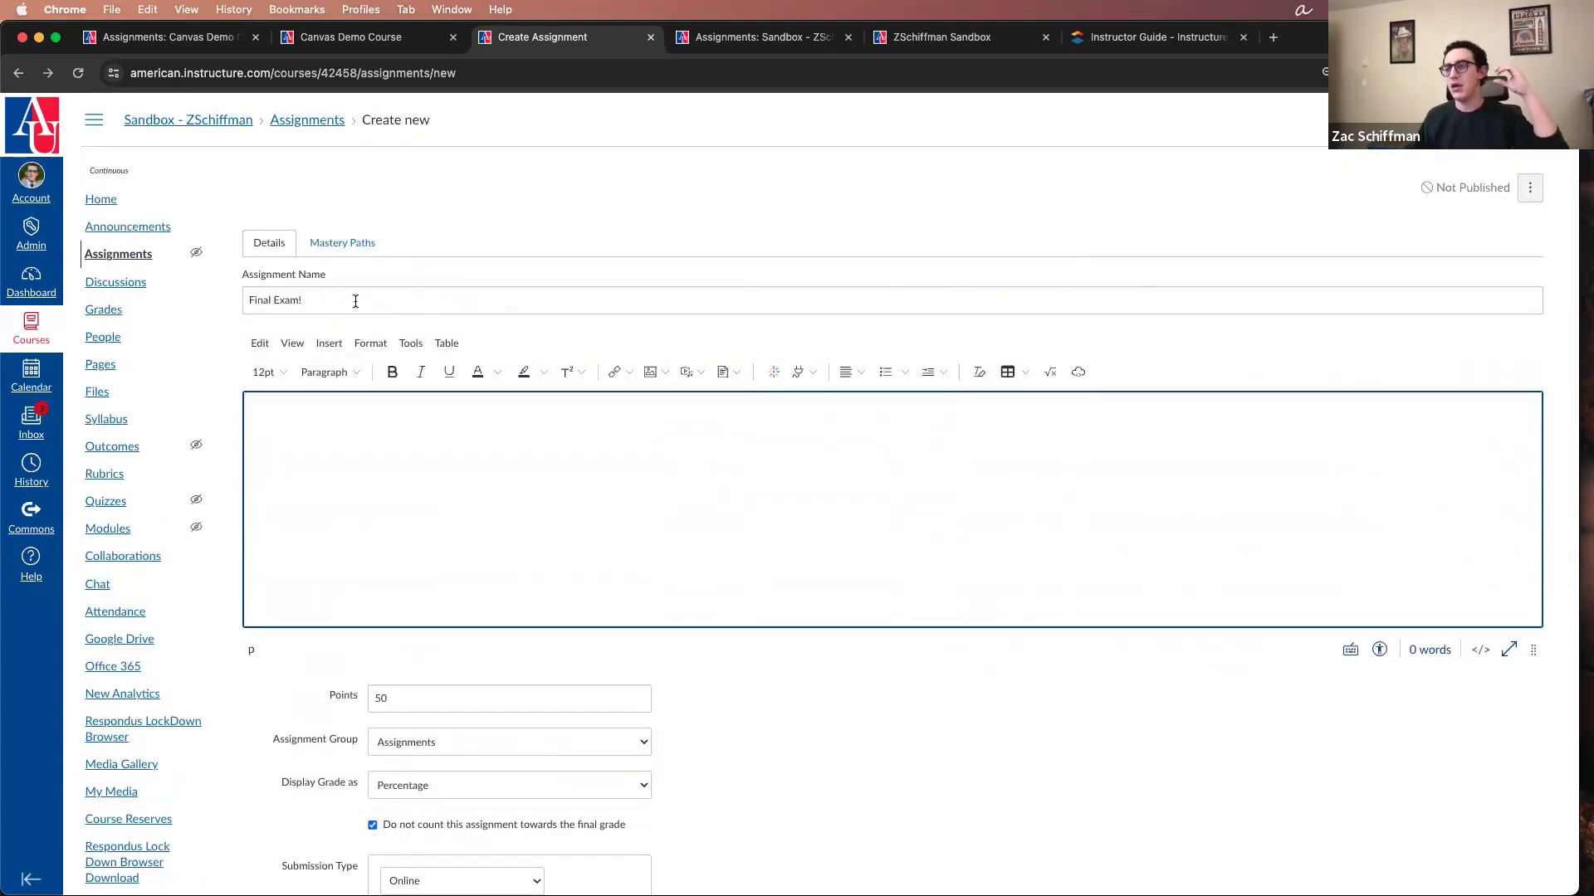
pyautogui.moveTo(355, 300); pyautogui.dragTo(190, 305)
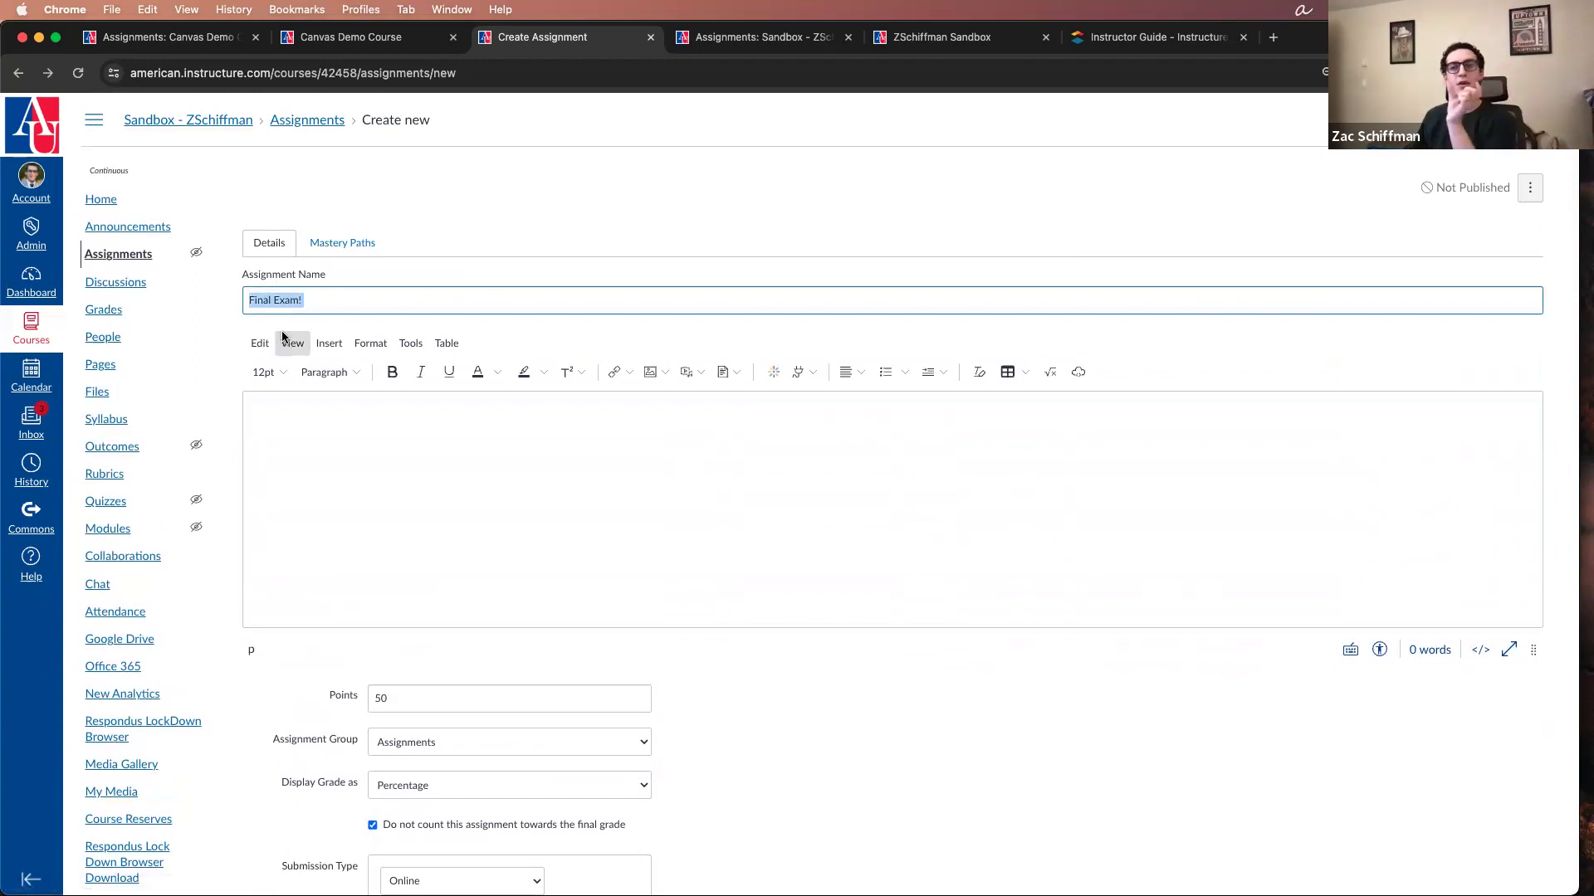
pyautogui.scroll(-15, 349, 371)
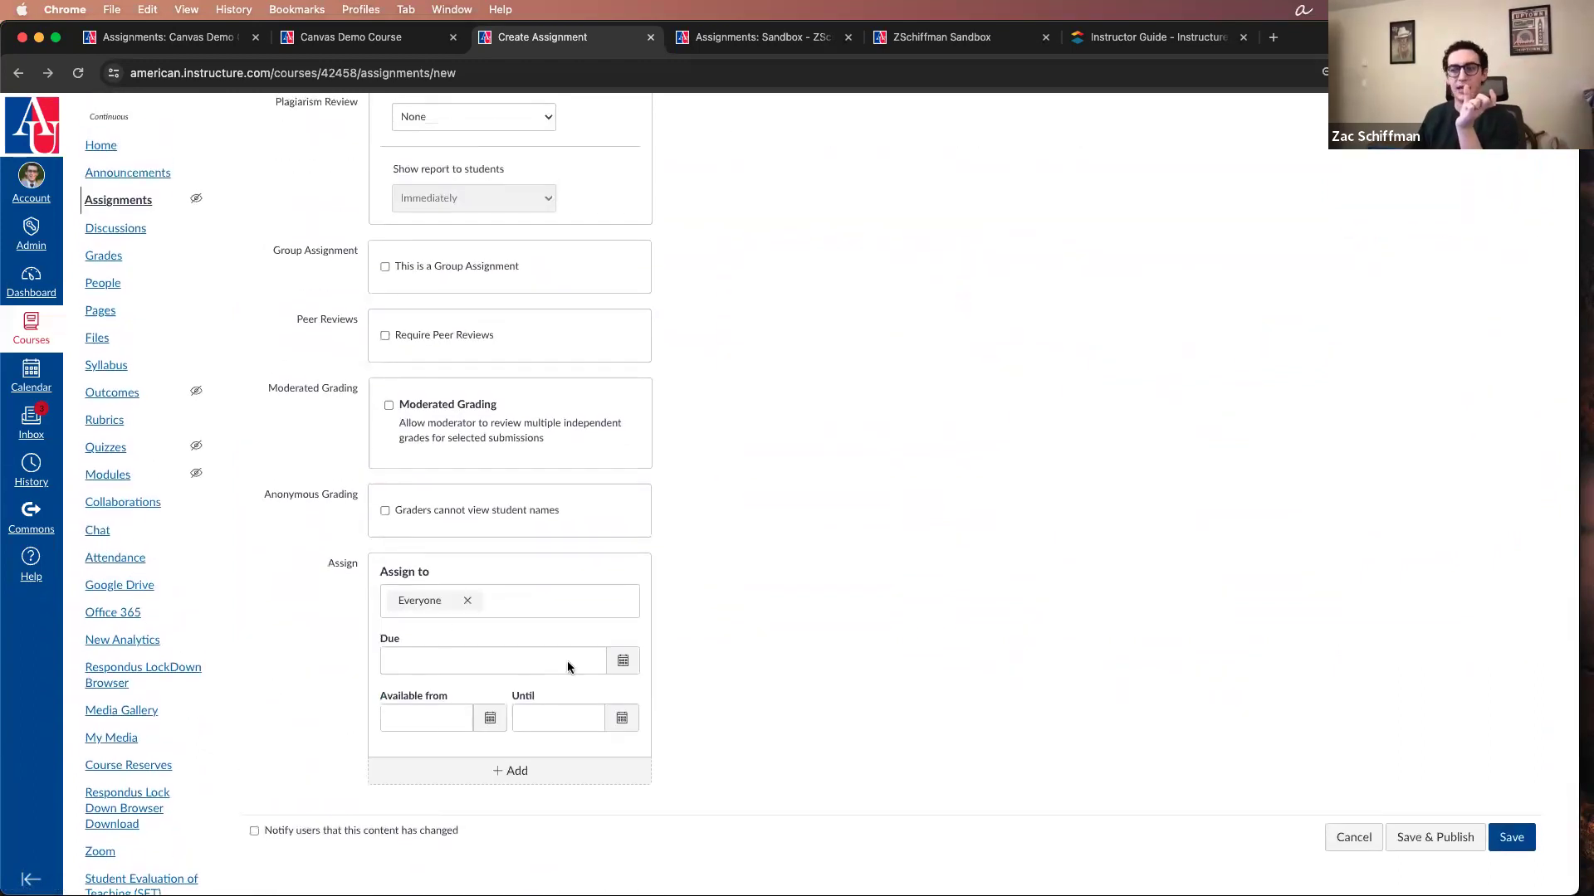
pyautogui.scroll(15, 541, 510)
pyautogui.scroll(-1, 535, 485)
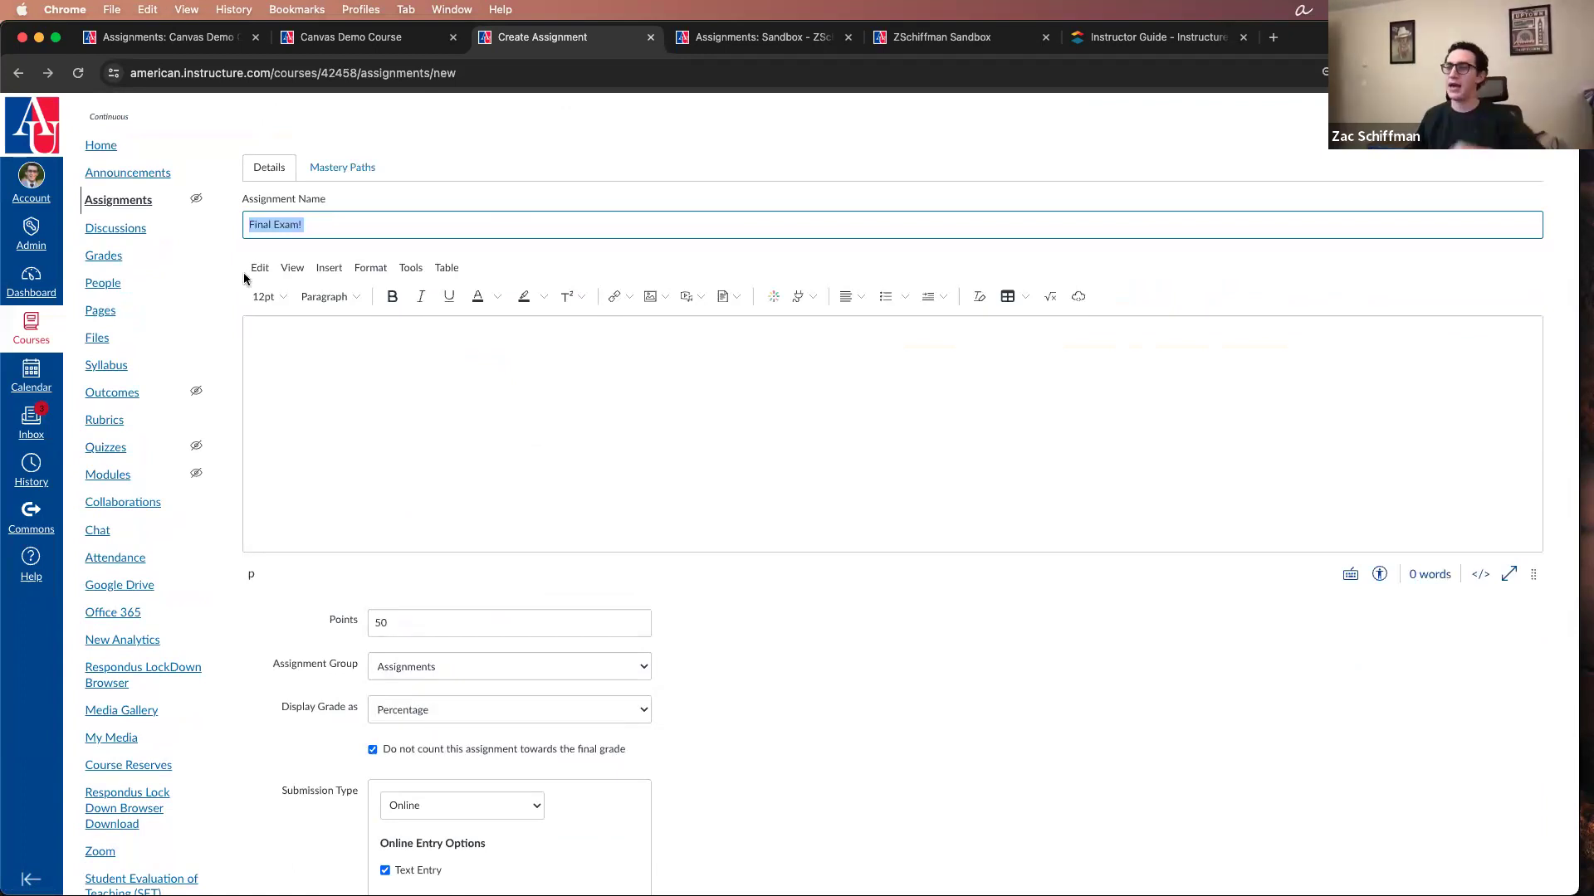
# Step: Allow Website URL submissions in addition to Text Entry in the assignment's online entry options
pyautogui.scroll(-1, 411, 448)
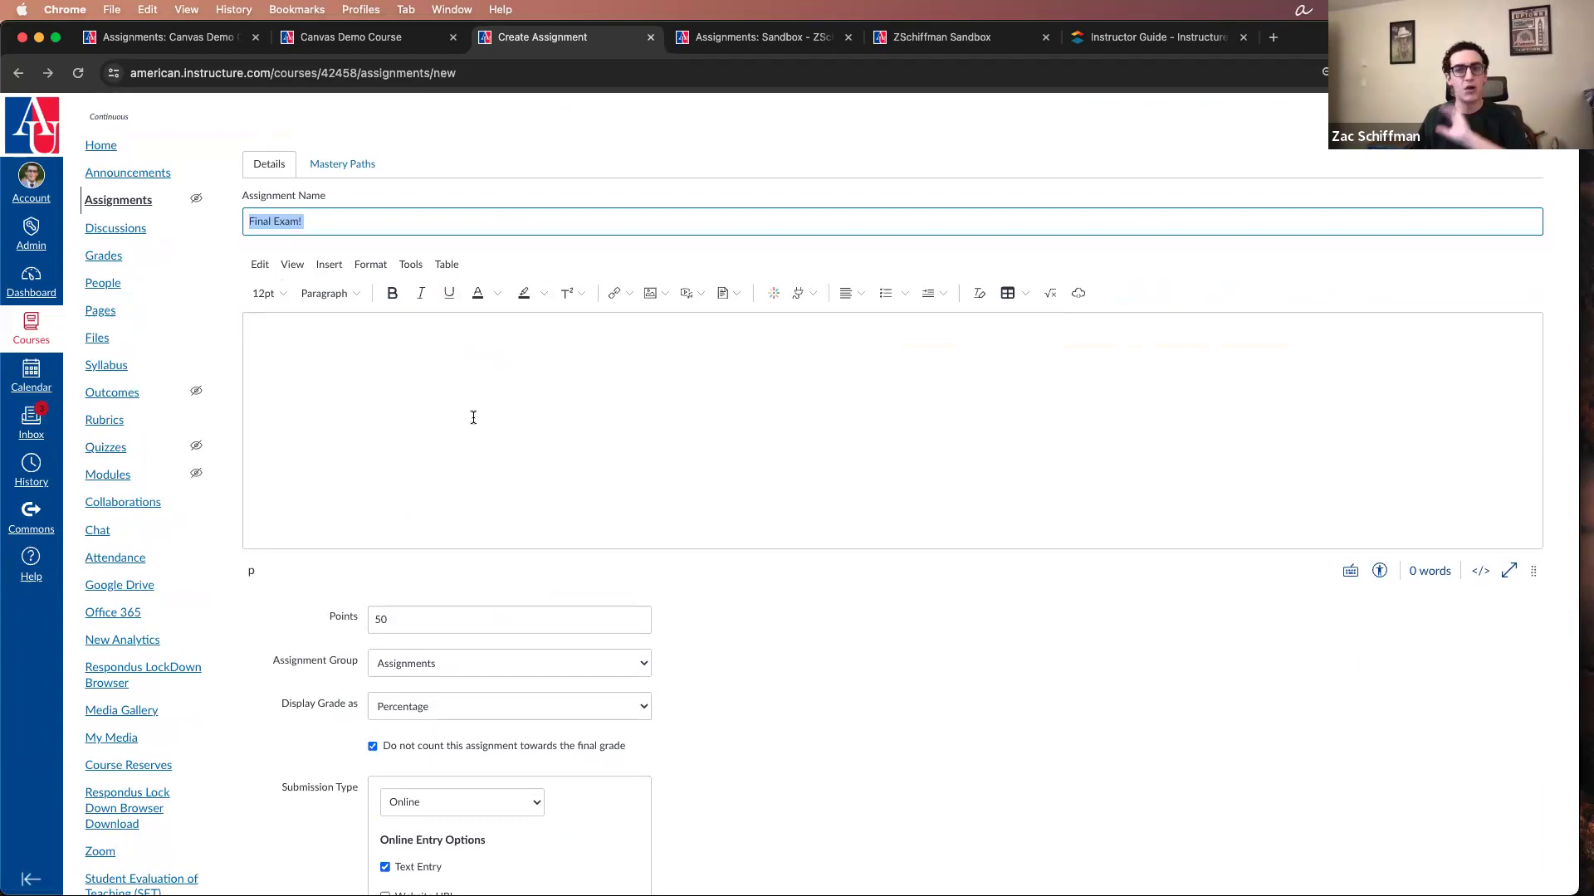
pyautogui.scroll(1, 473, 418)
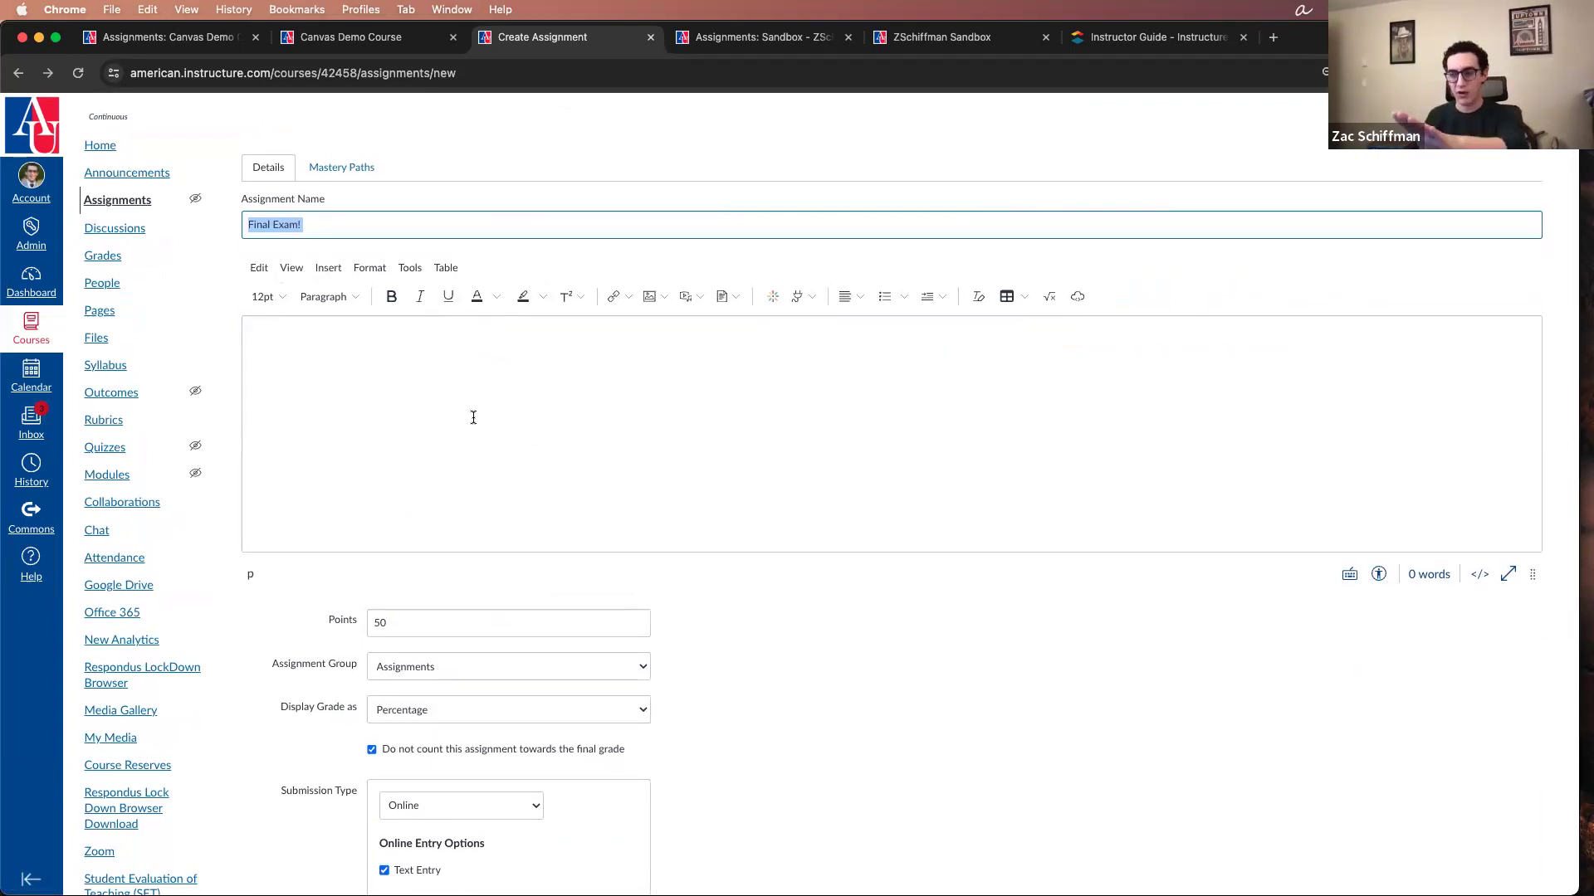
pyautogui.scroll(-5, 473, 417)
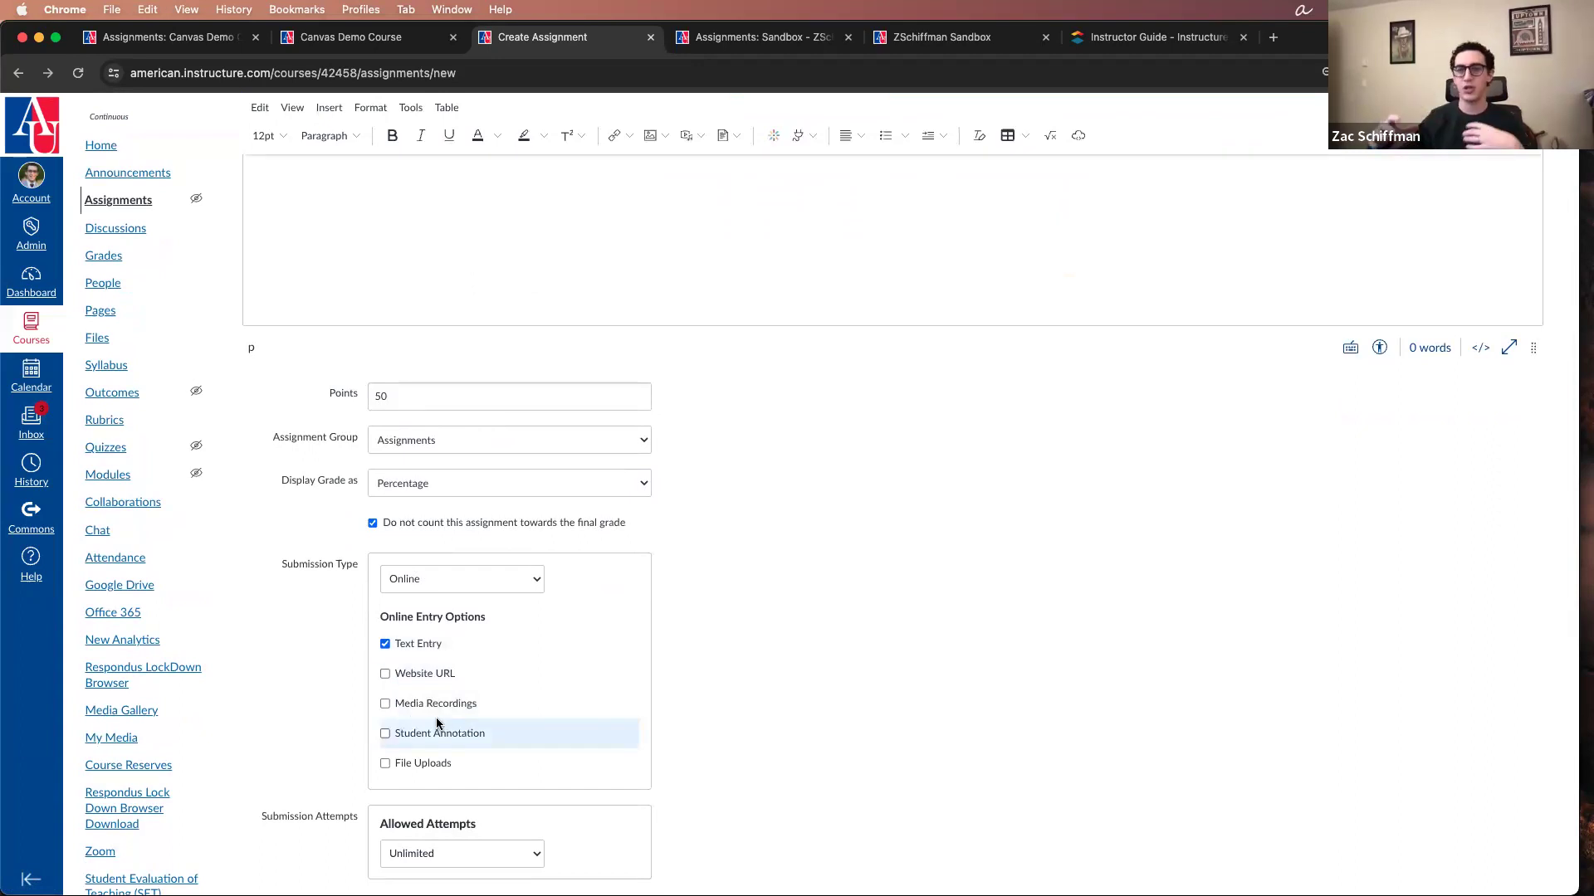
pyautogui.click(387, 674)
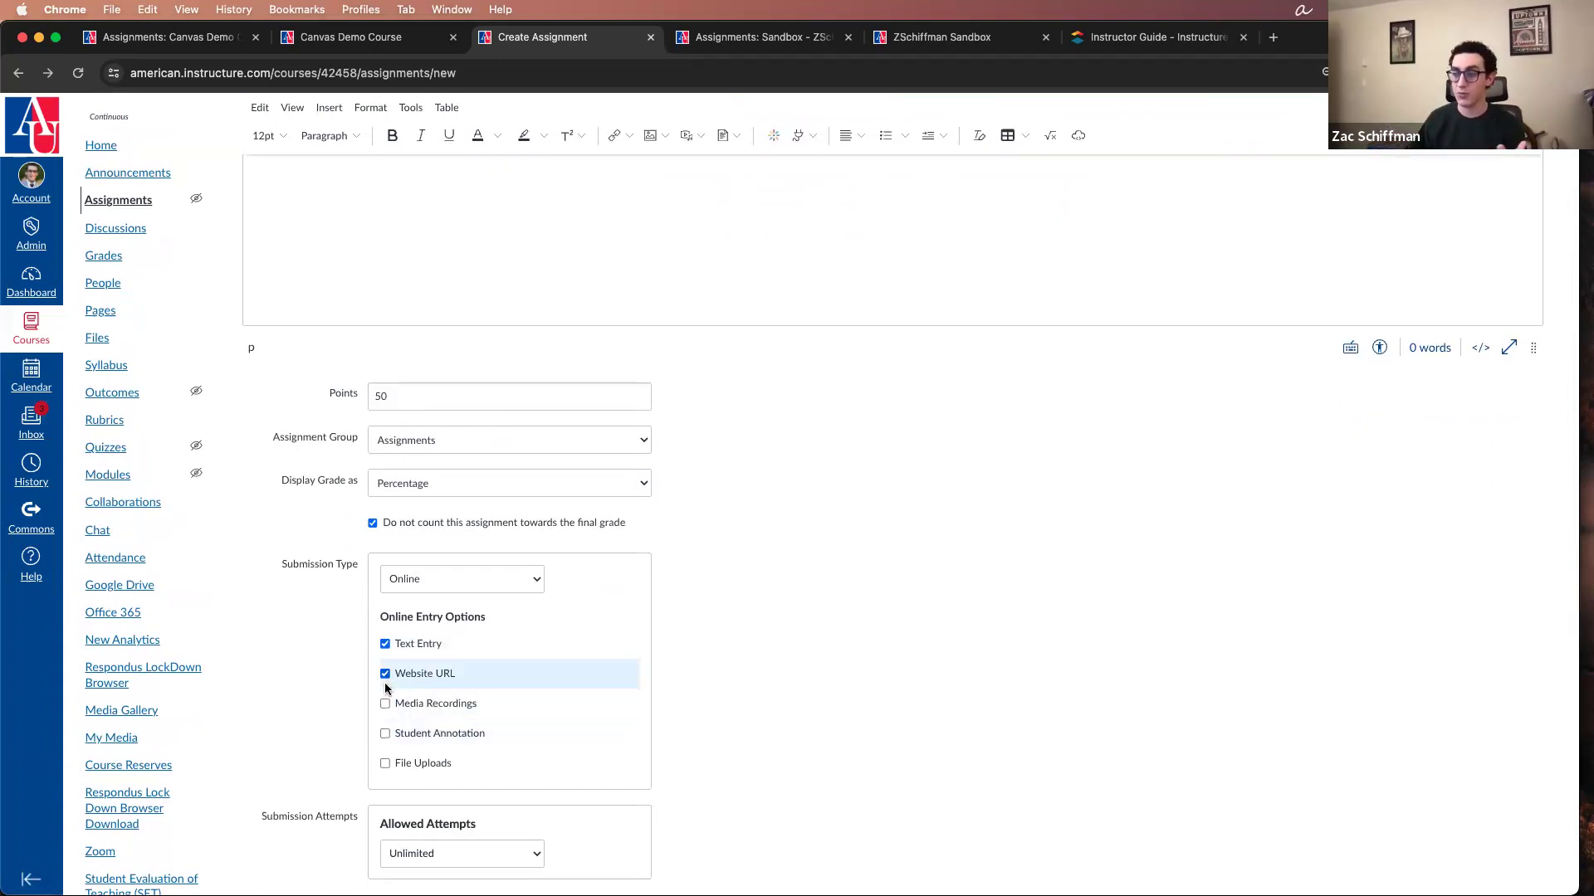
# Step: Allow Media Recordings and File Uploads in the assignment's online entry options
pyautogui.click(386, 704)
pyautogui.scroll(2, 330, 467)
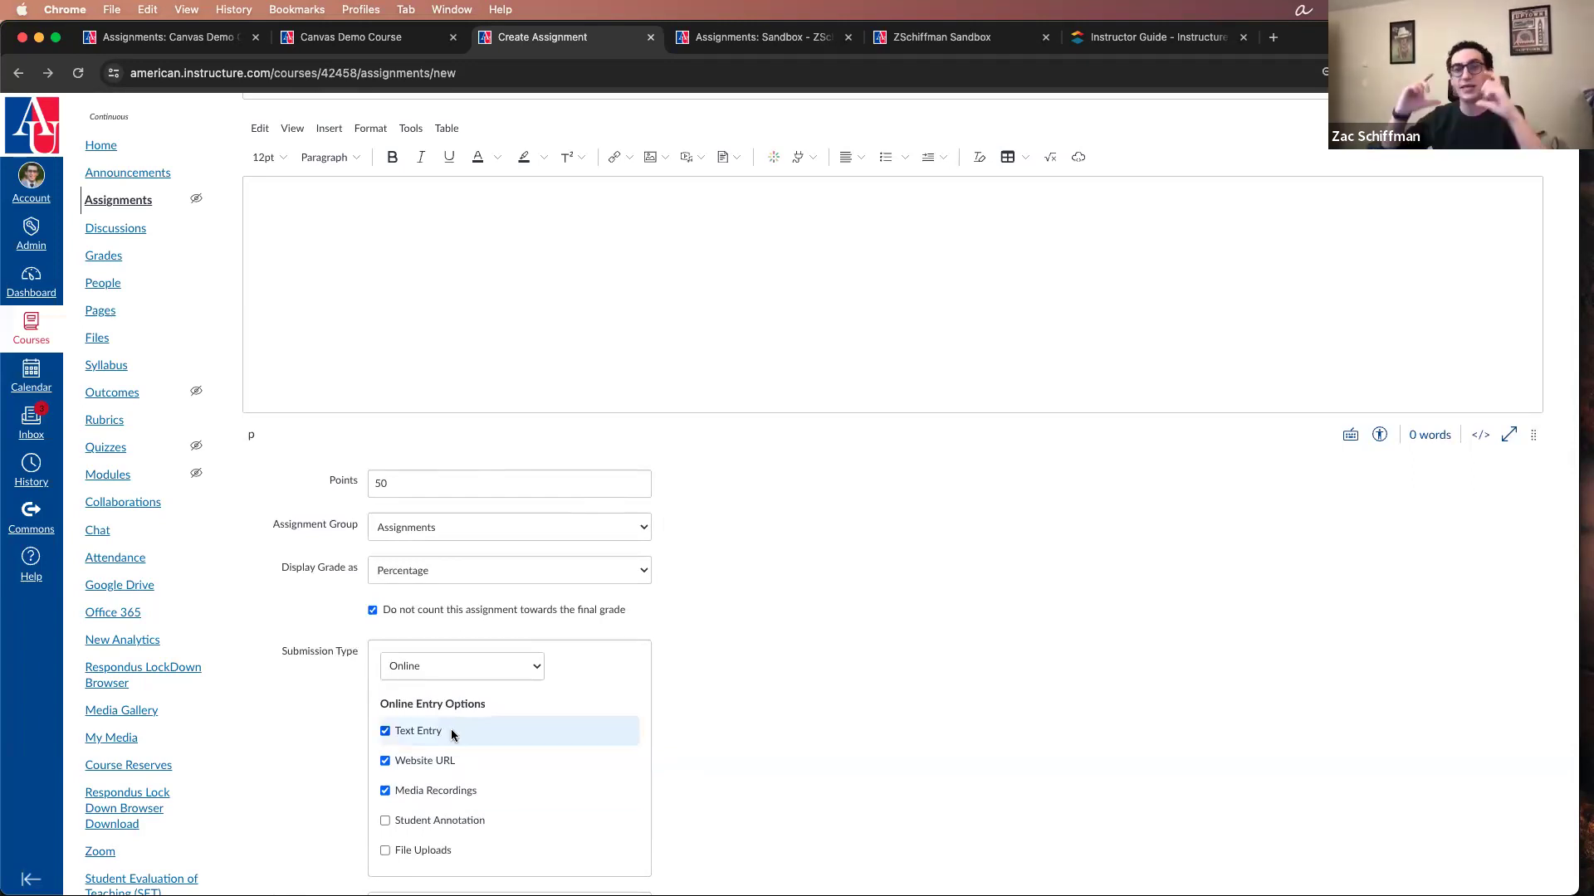
pyautogui.click(437, 848)
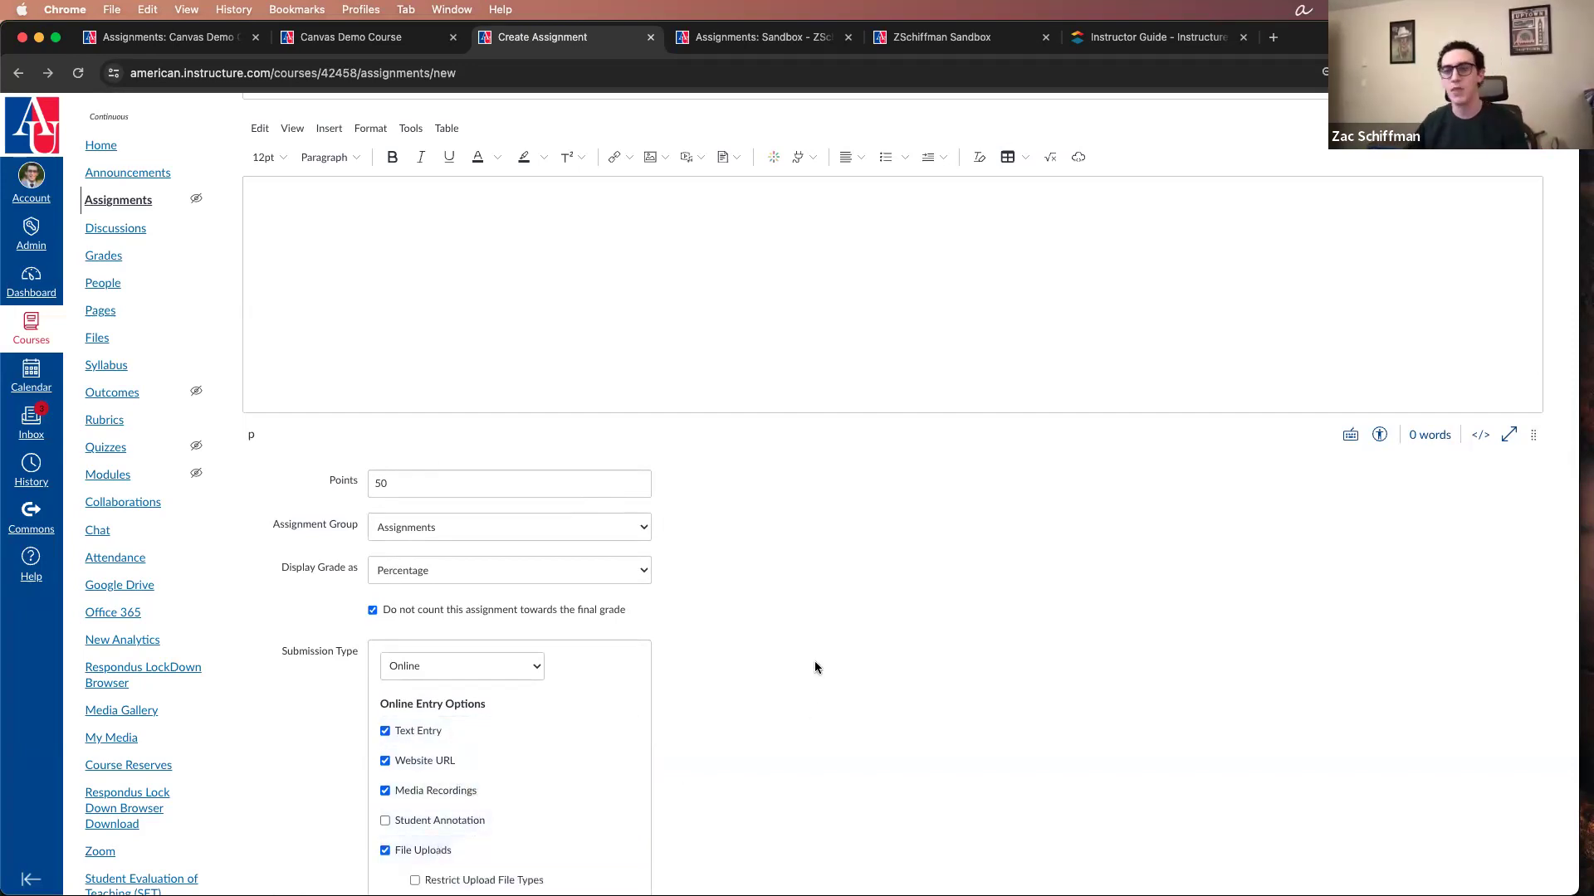
# Step: Look at the choices for inserting a document into the Final Exam! assignment's description
pyautogui.scroll(3, 813, 662)
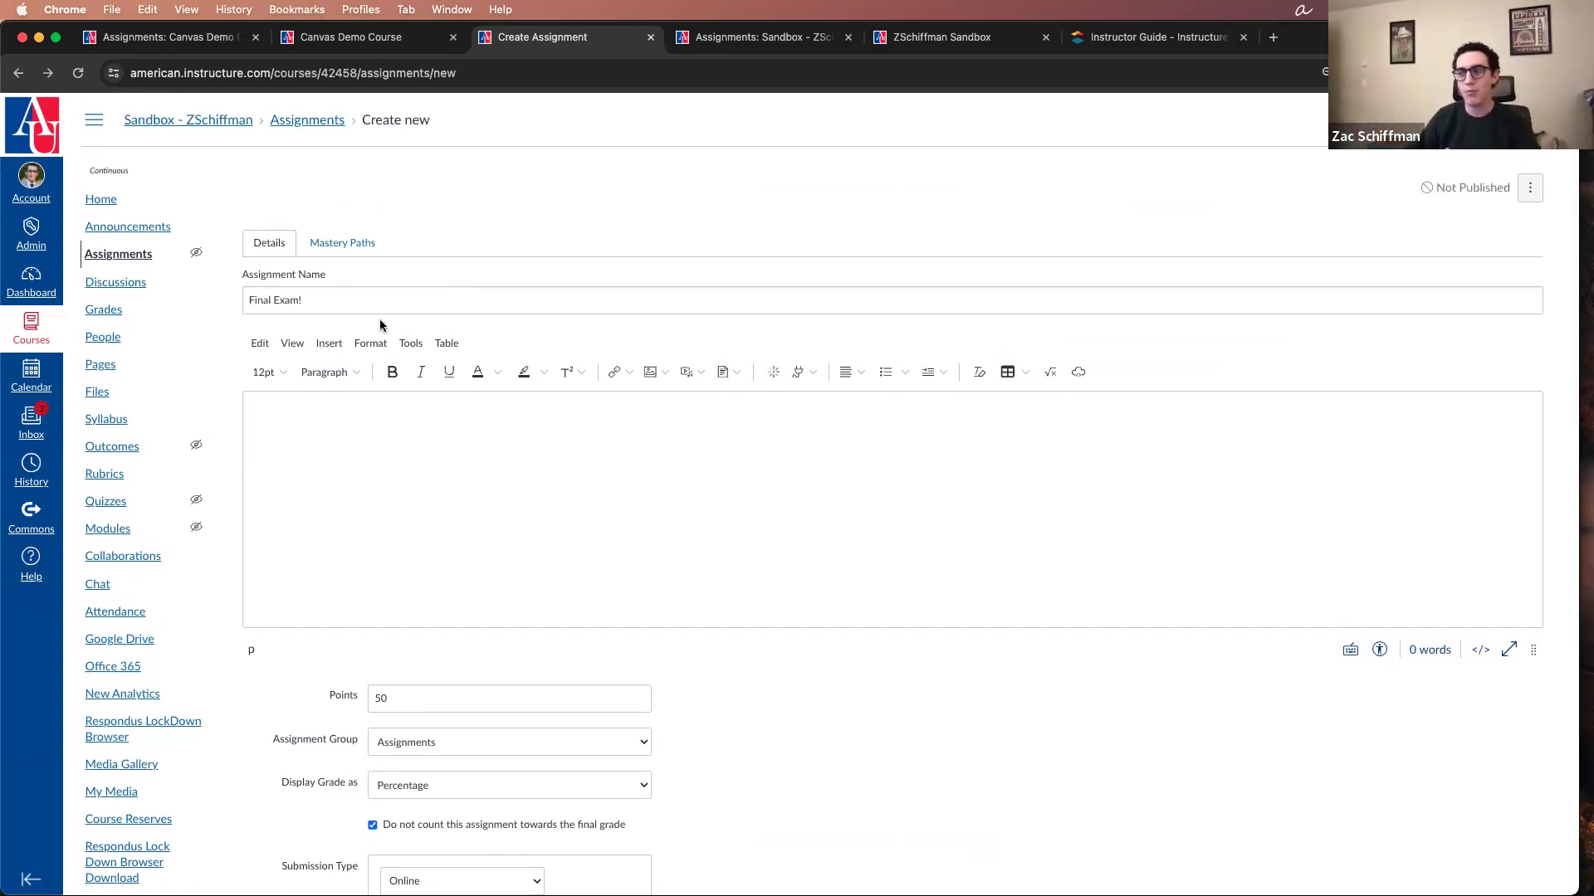
pyautogui.scroll(-5, 581, 614)
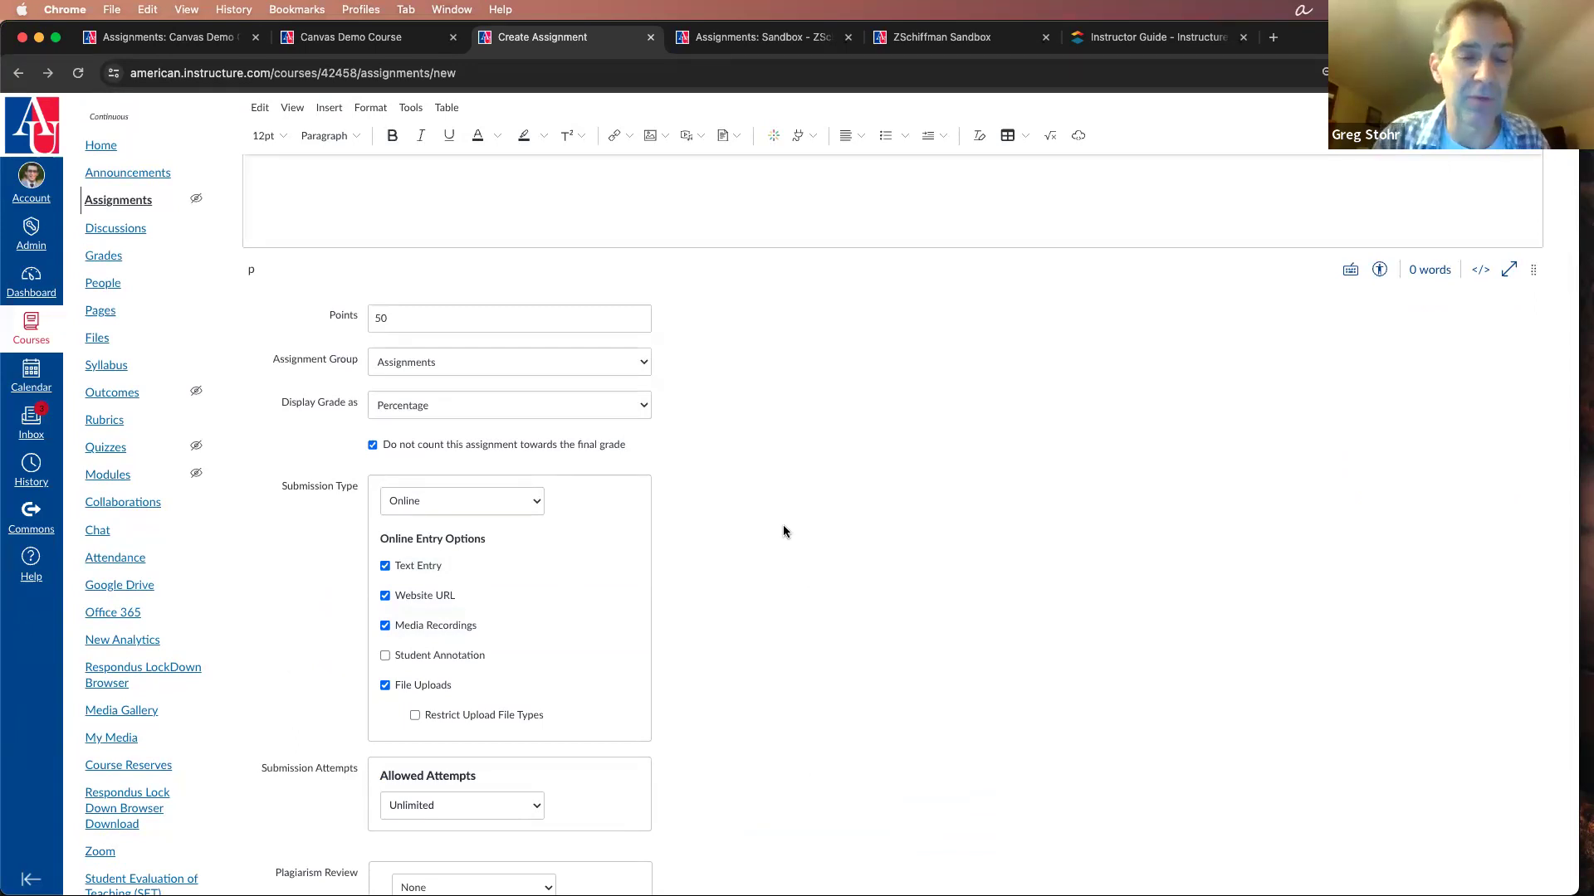
pyautogui.scroll(3, 784, 531)
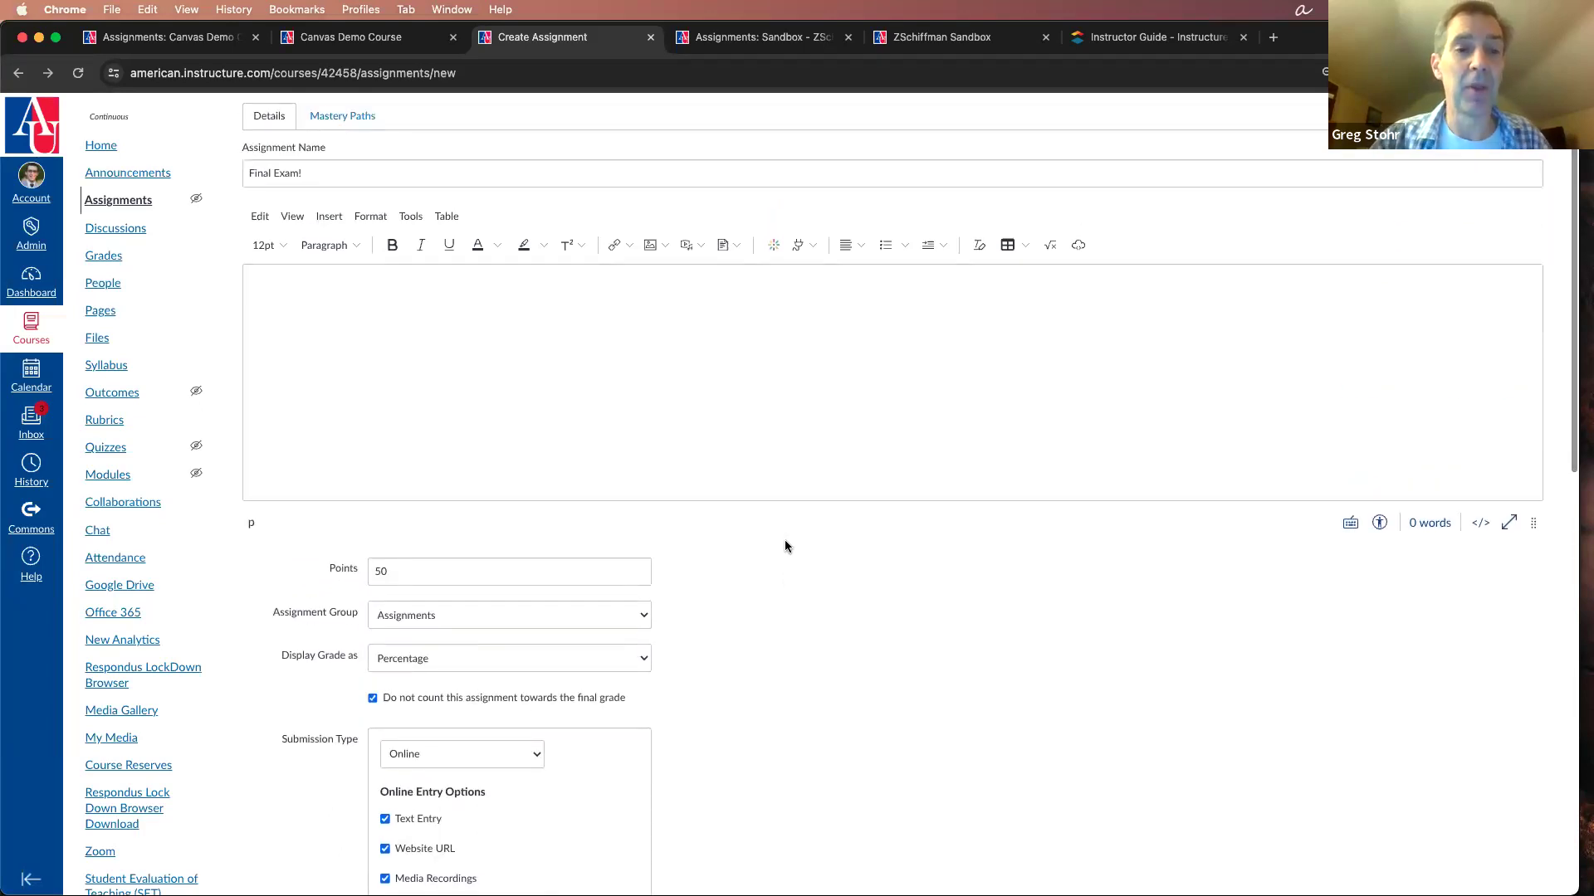
pyautogui.click(735, 248)
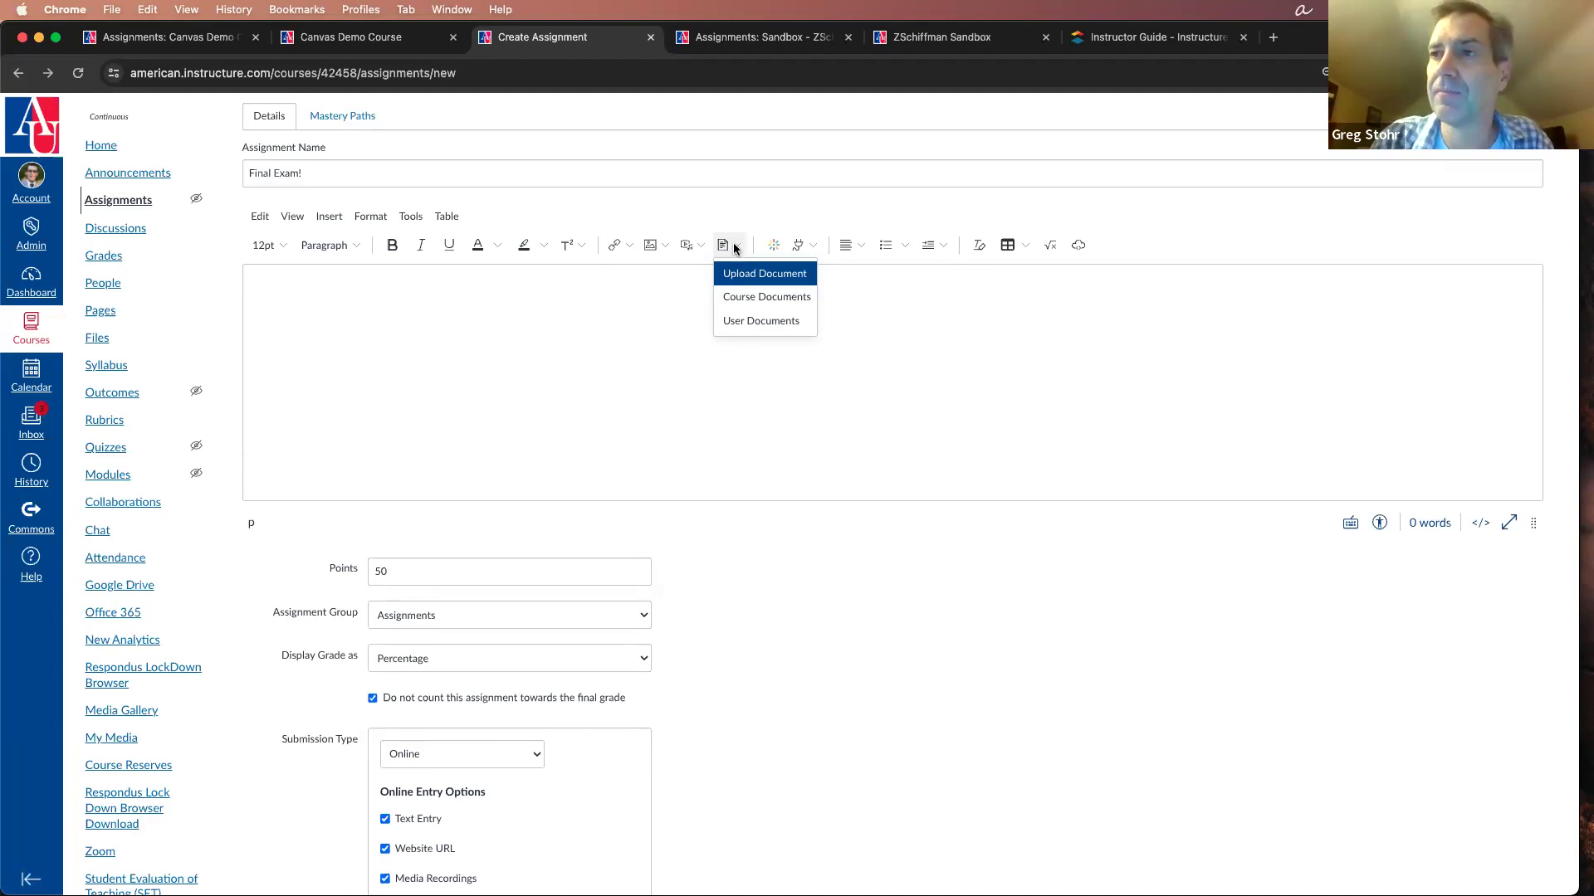
pyautogui.click(668, 336)
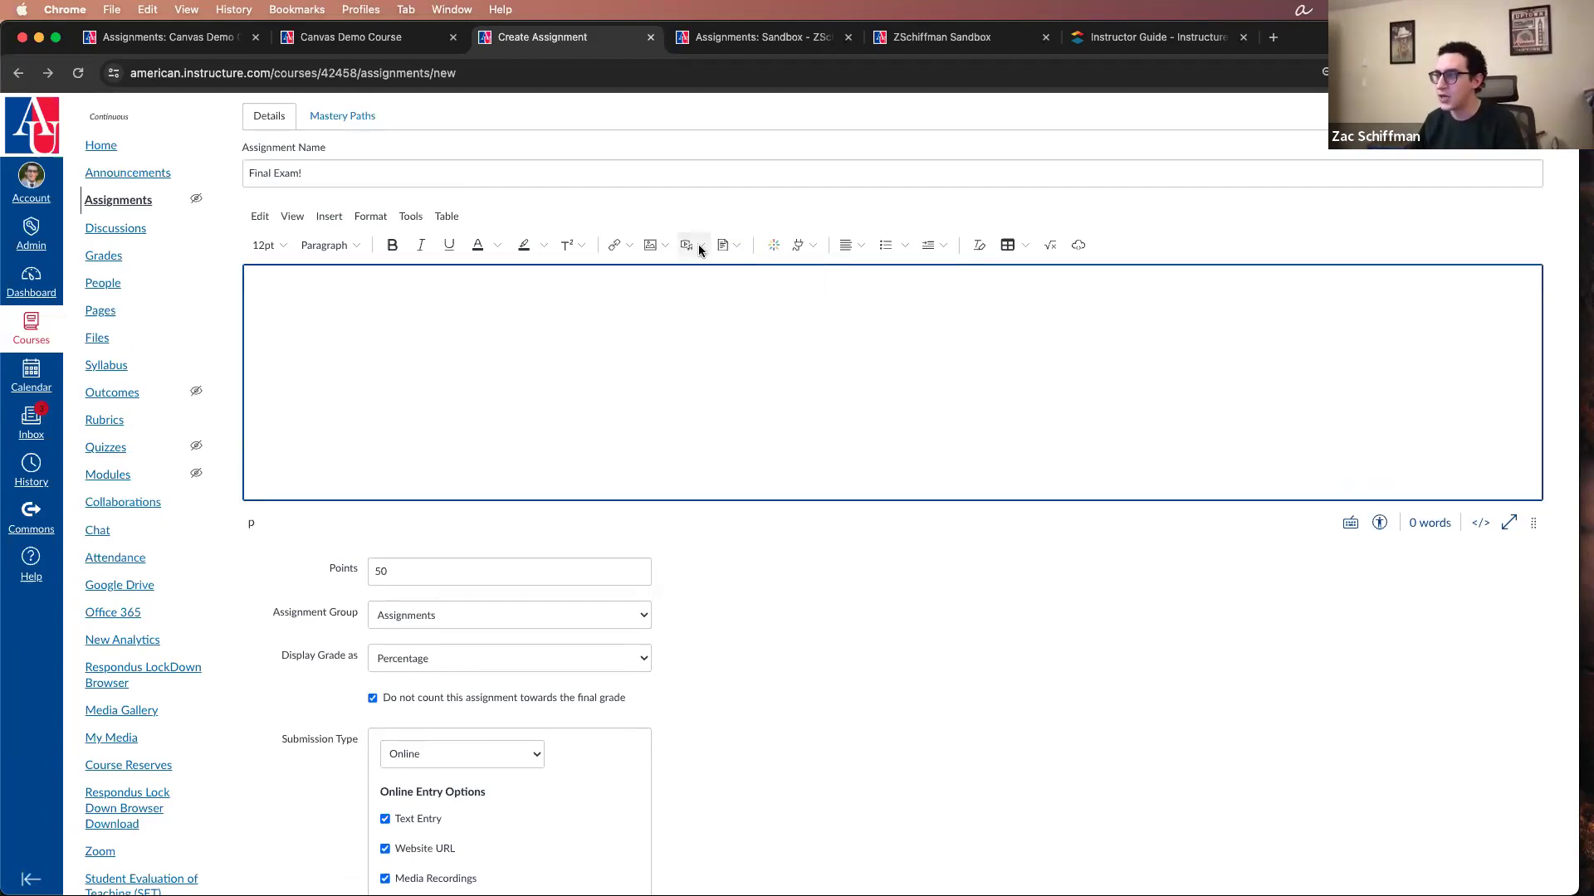
# Step: View the course links that can be inserted into the assignment description and dismiss them
pyautogui.click(624, 245)
pyautogui.click(639, 294)
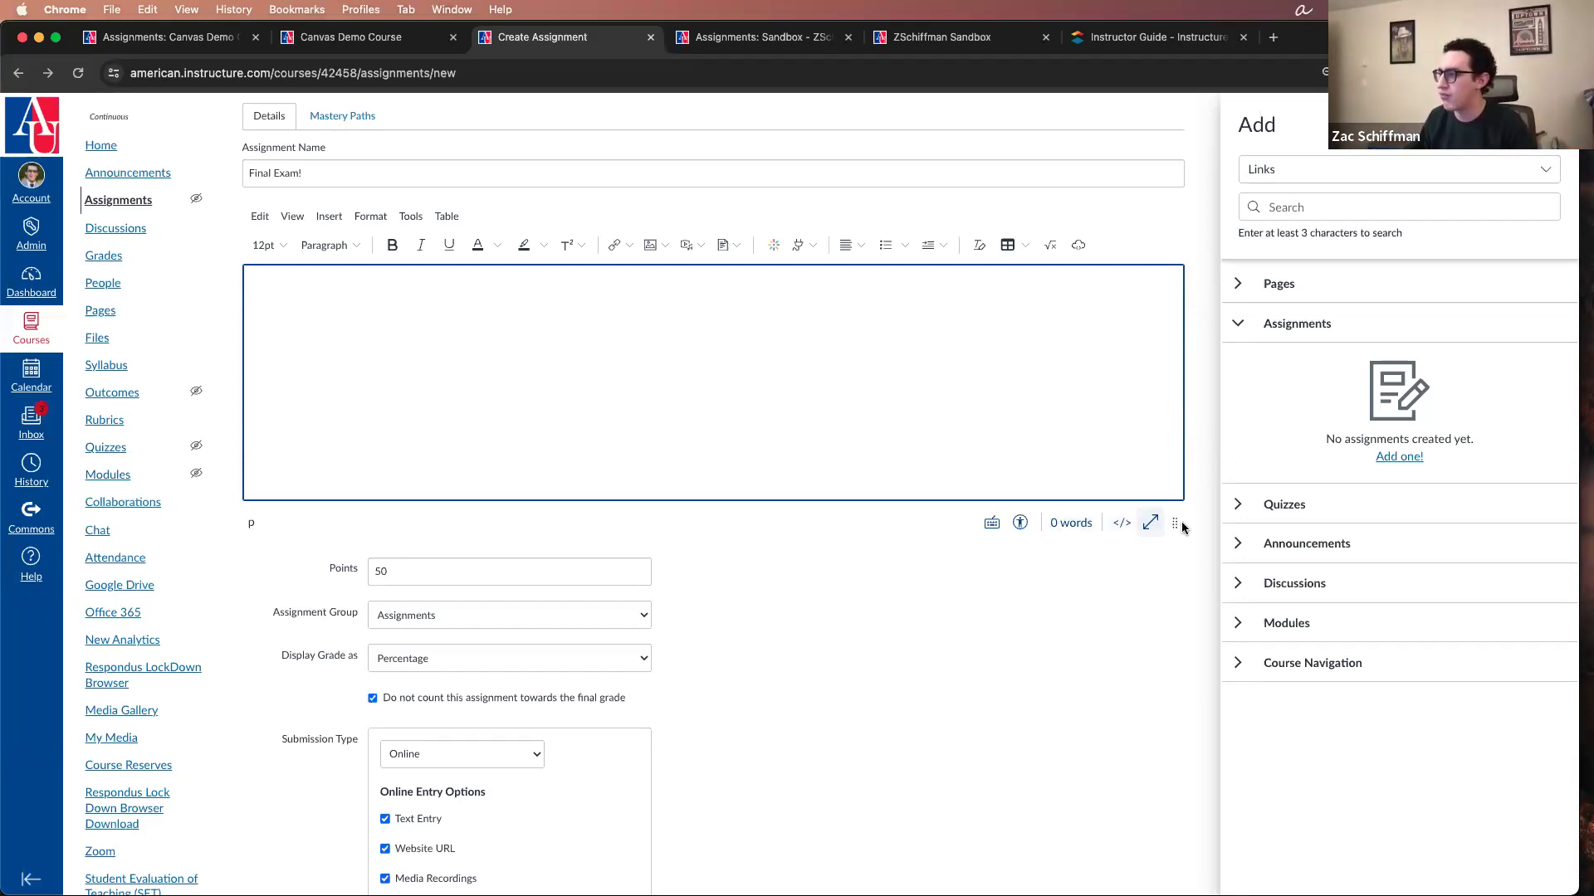
pyautogui.click(958, 427)
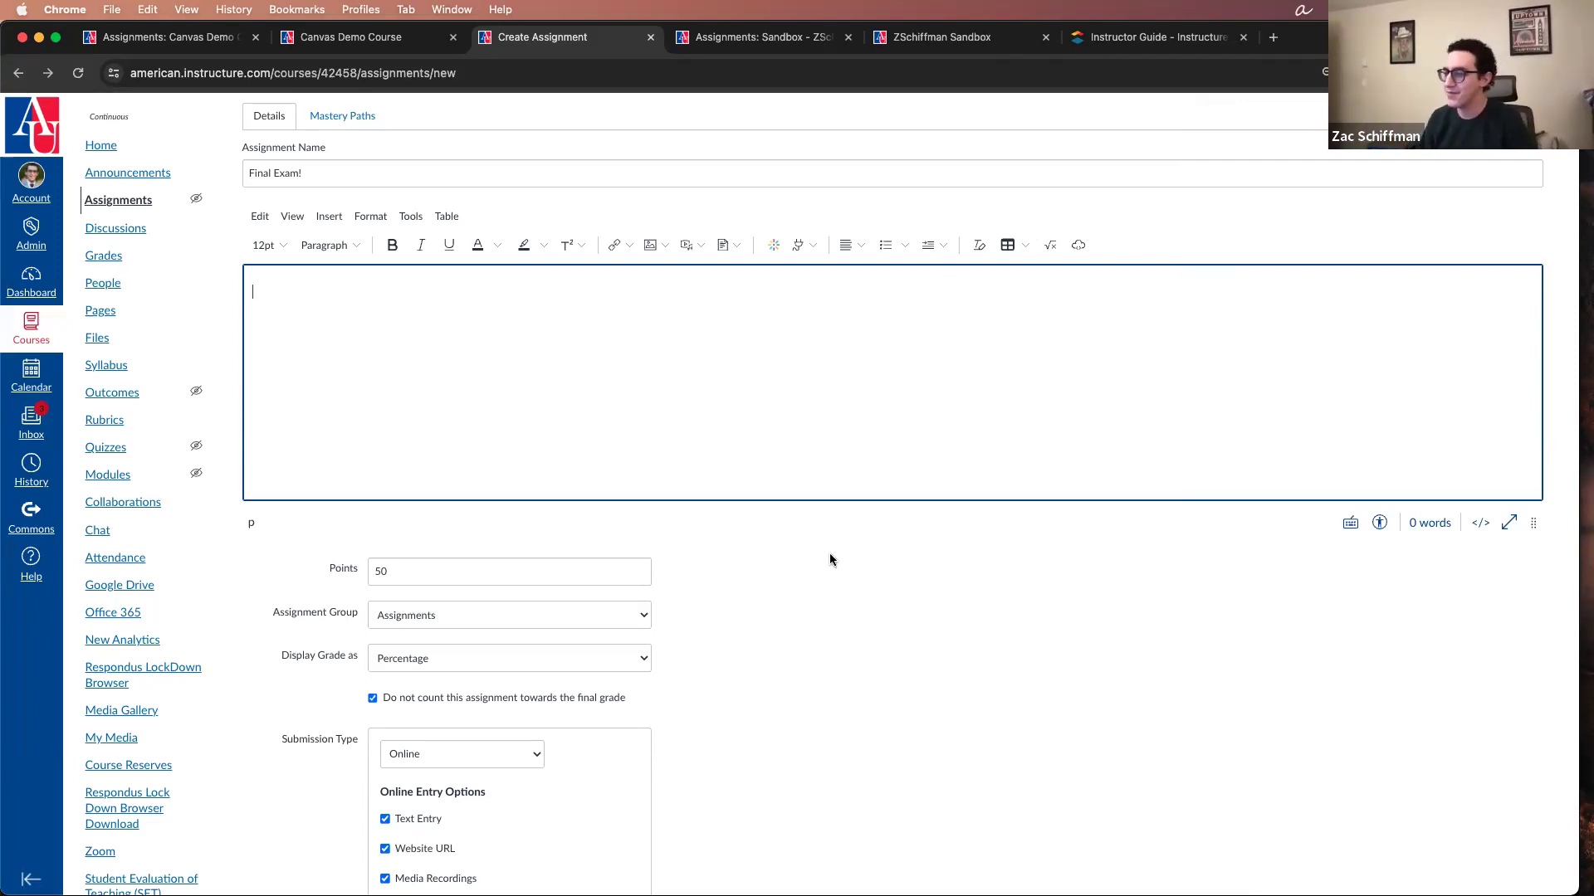
# Step: Try displaying the assignment's grade as Letter Grade, GPA Scale and Not Graded
pyautogui.scroll(-3, 830, 556)
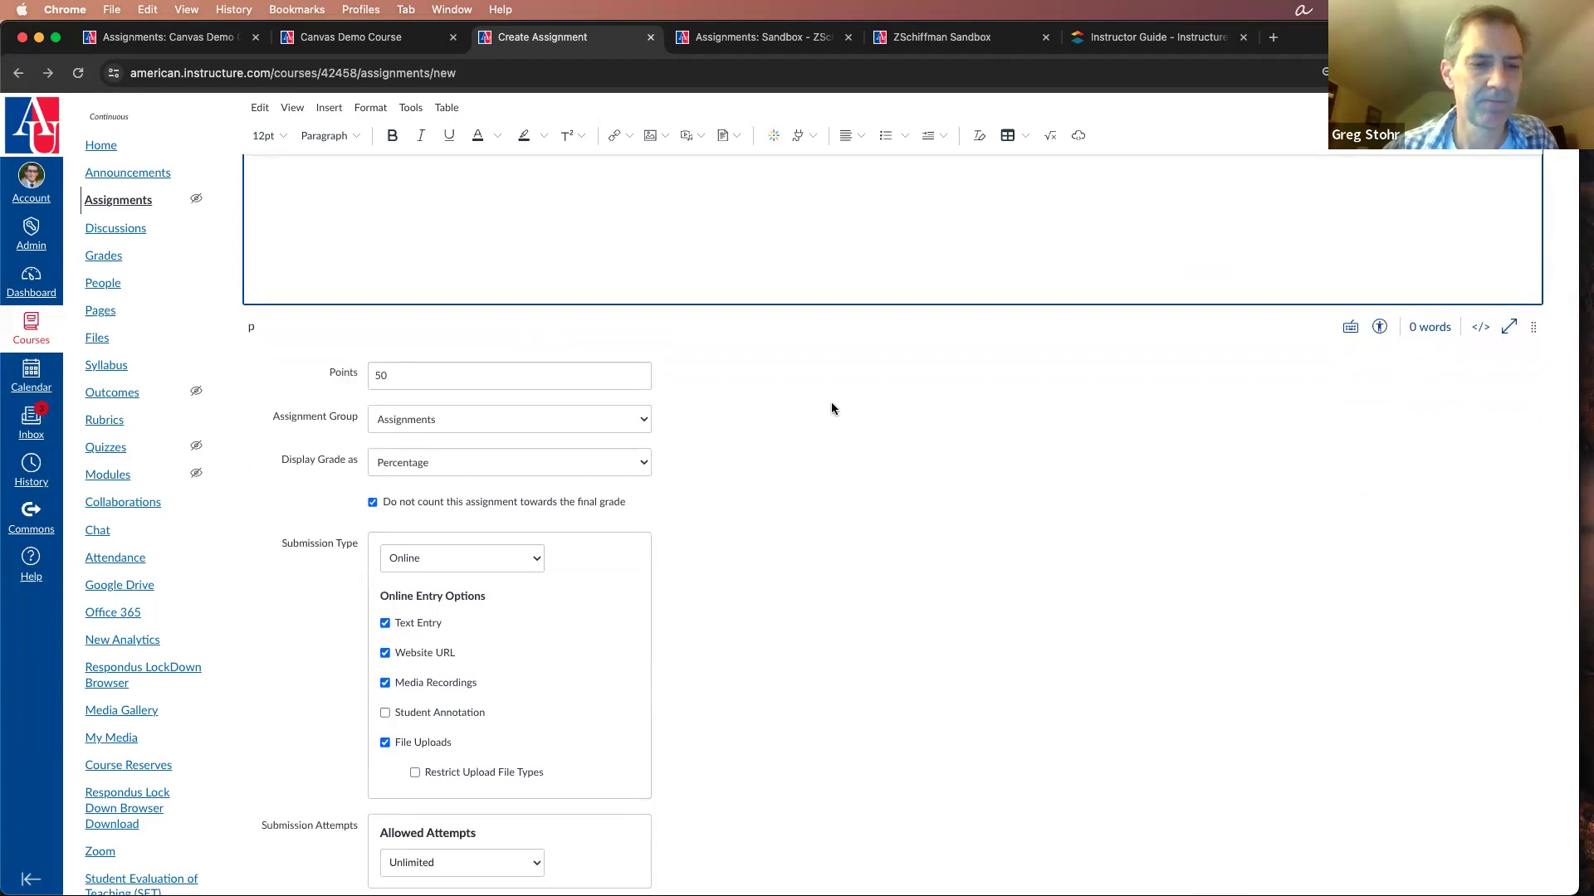
pyautogui.click(474, 467)
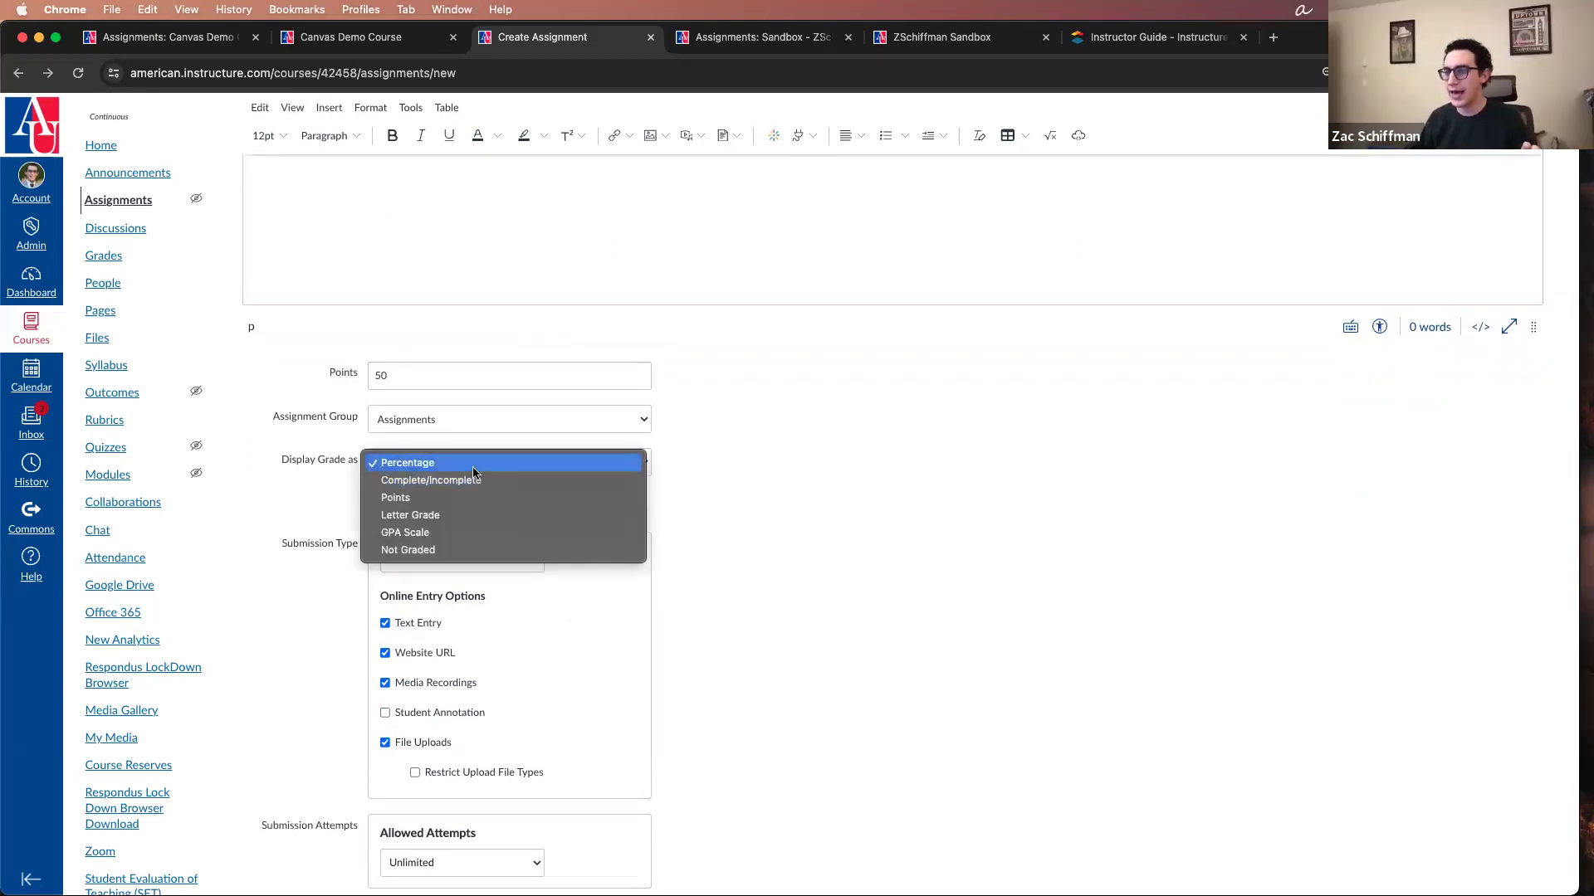
pyautogui.click(475, 517)
pyautogui.click(585, 463)
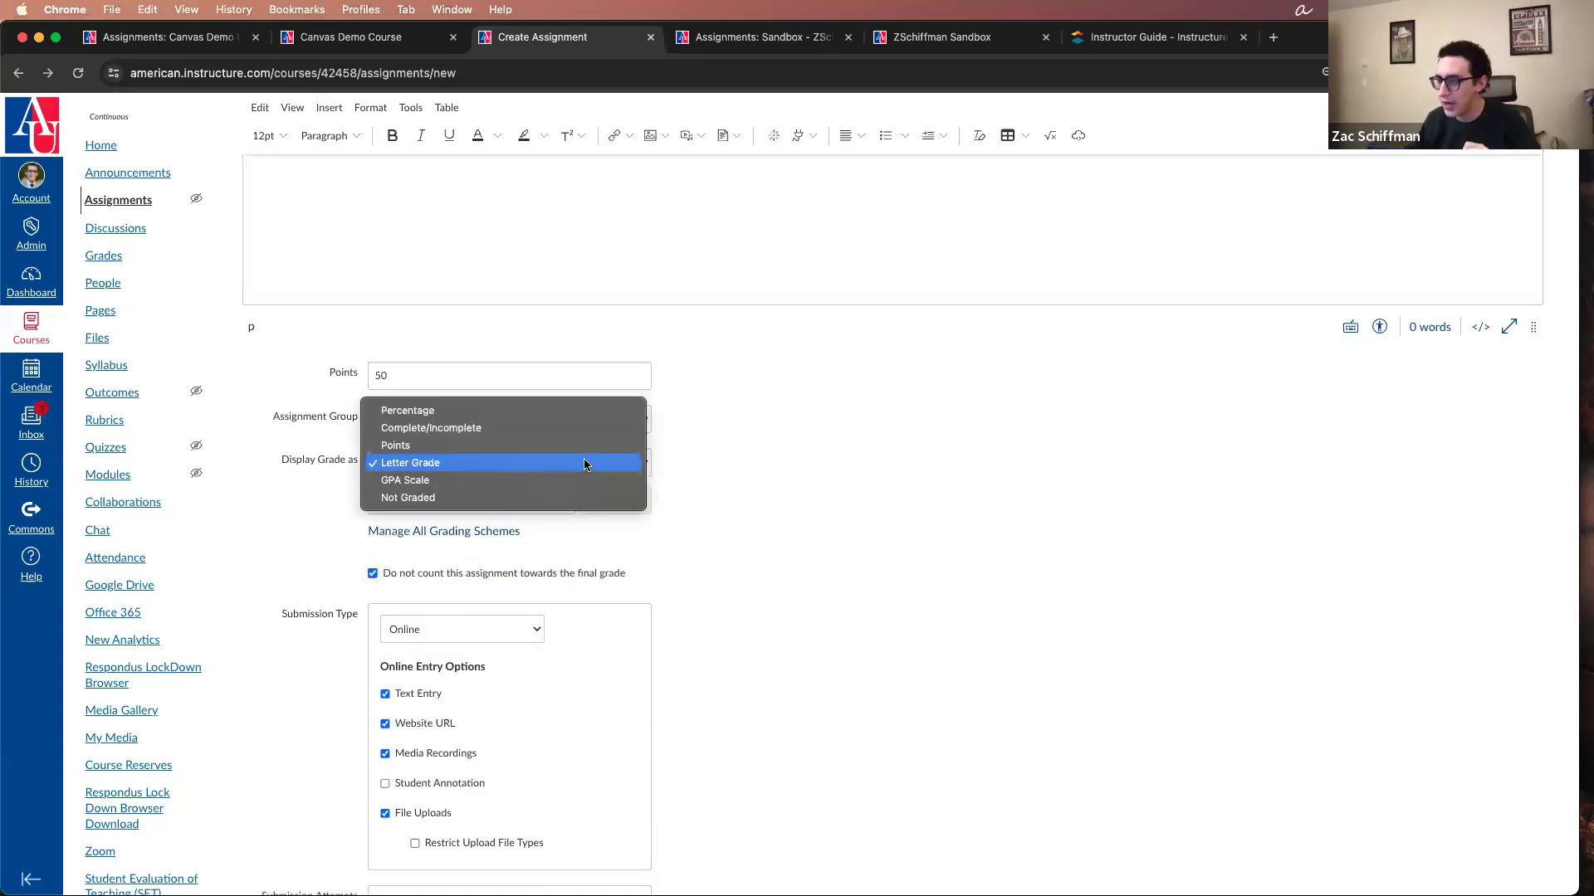
pyautogui.click(585, 479)
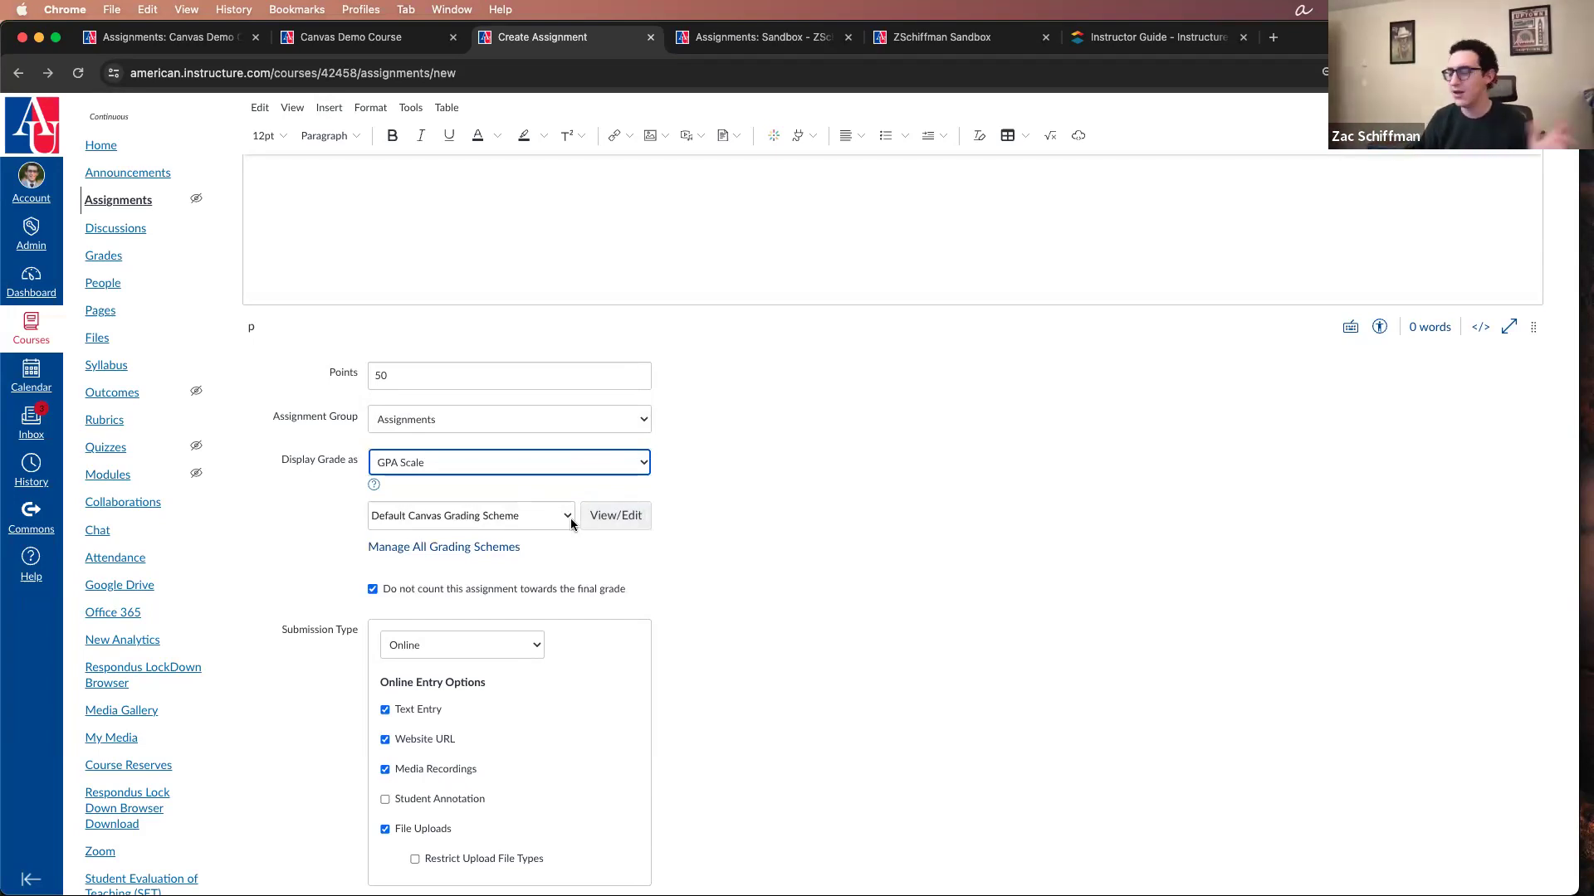
pyautogui.click(591, 470)
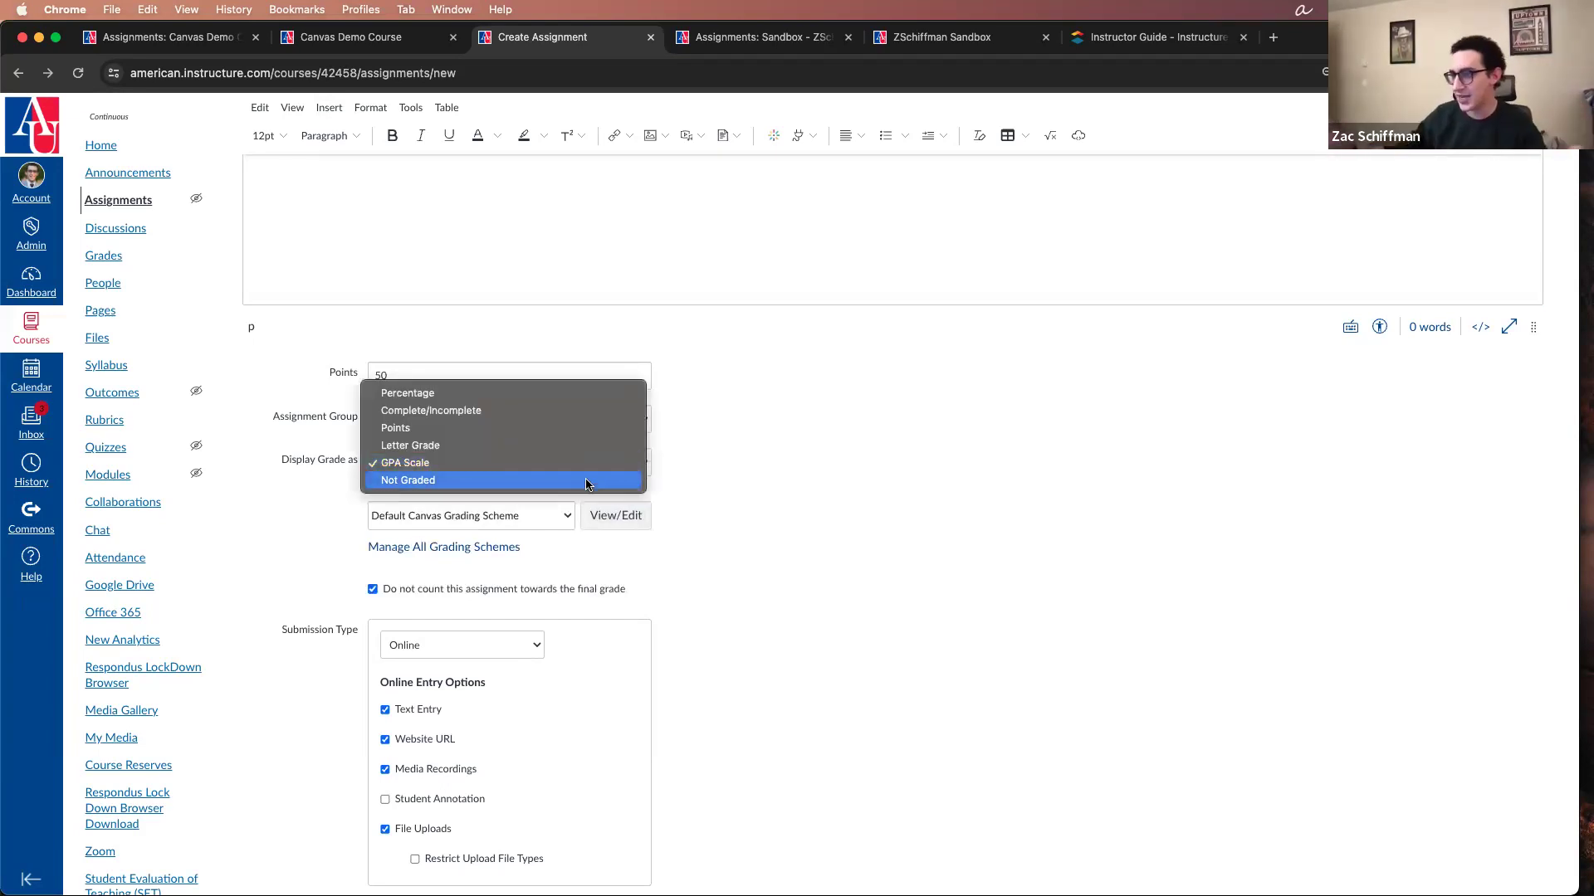
pyautogui.click(586, 480)
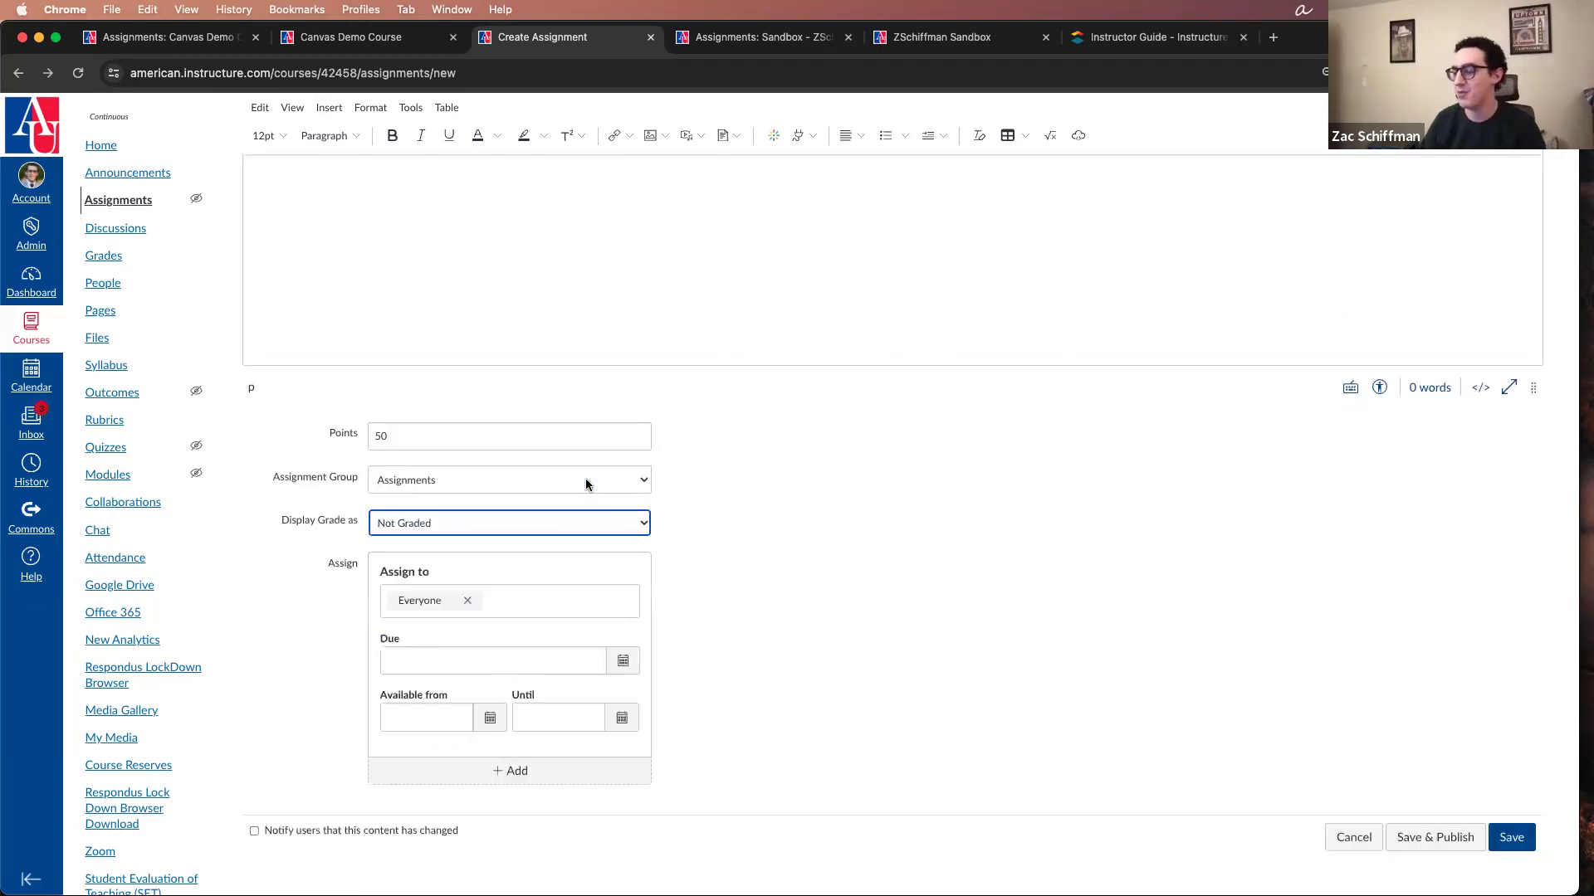
pyautogui.click(609, 514)
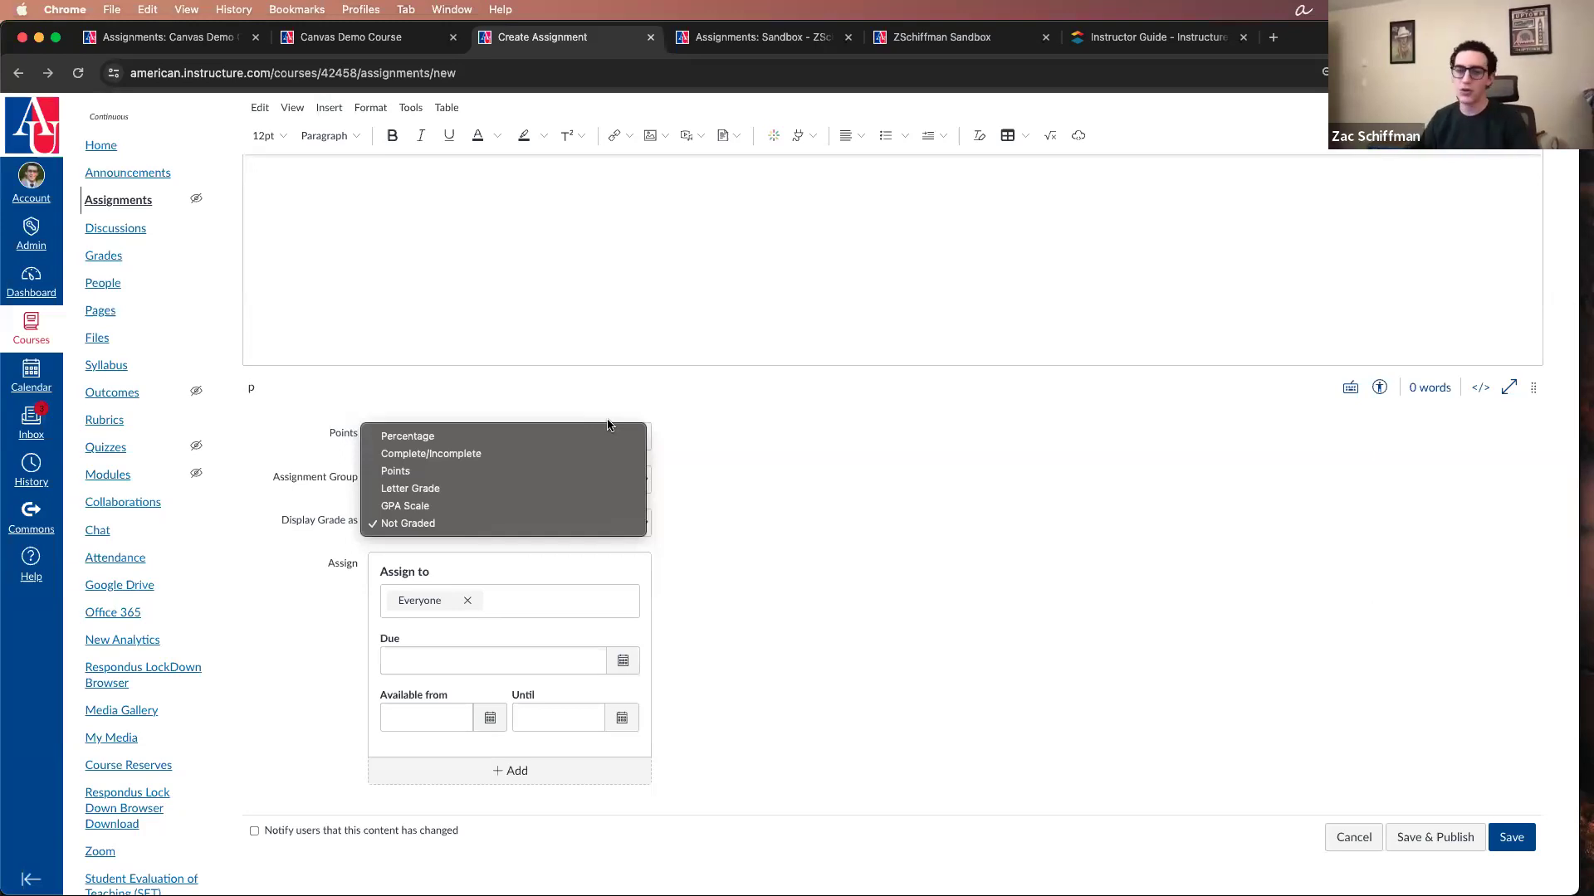
pyautogui.click(859, 467)
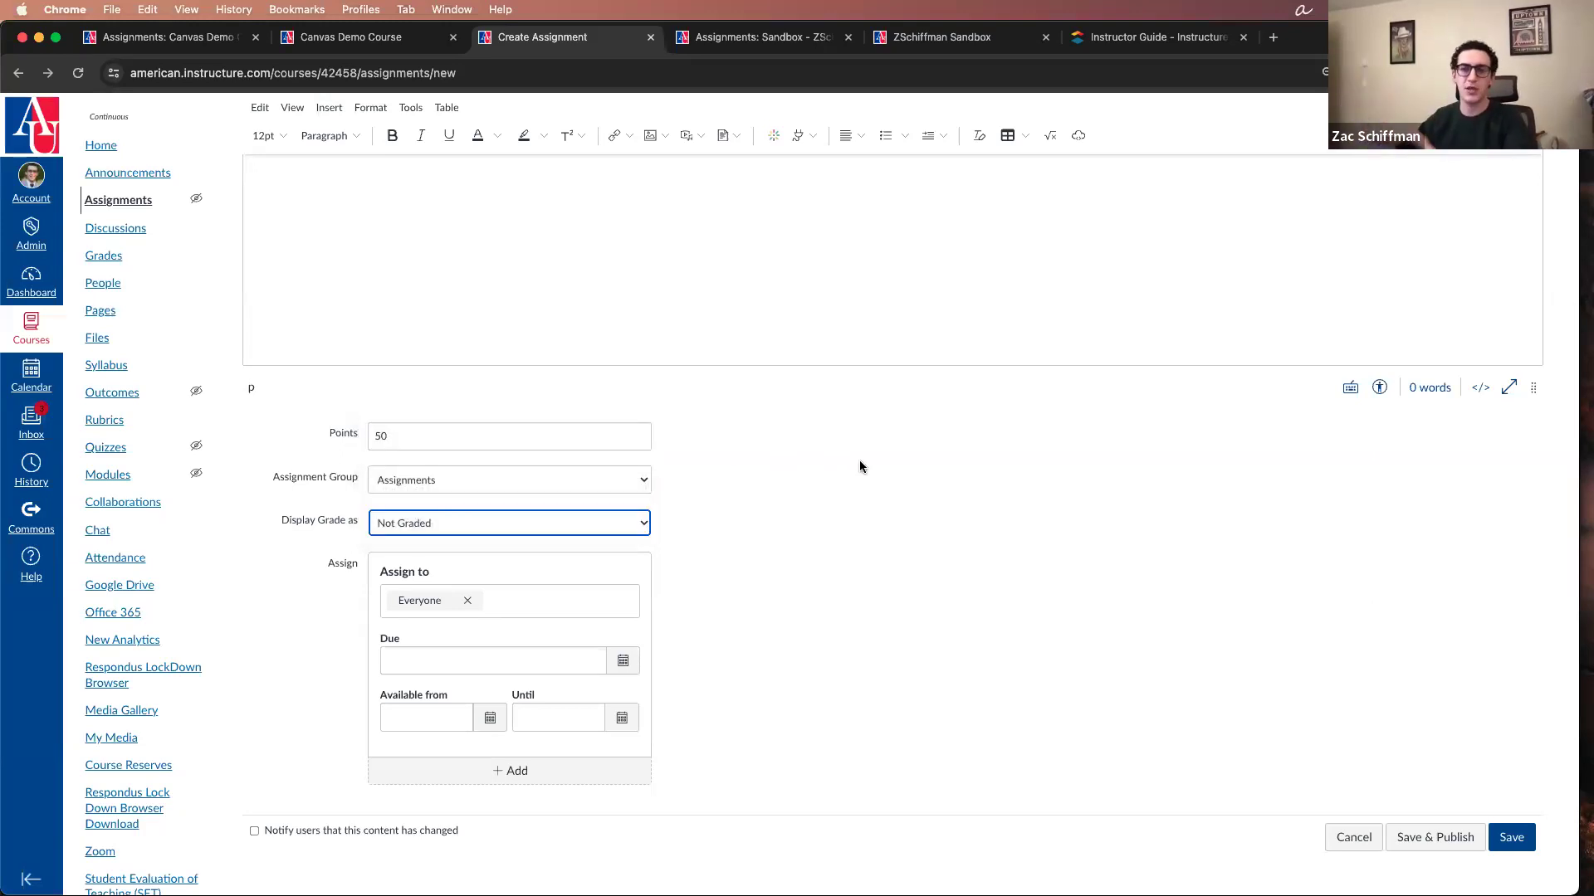
# Step: Display the assignment's grade as Points and let it count towards the final grade
pyautogui.click(545, 521)
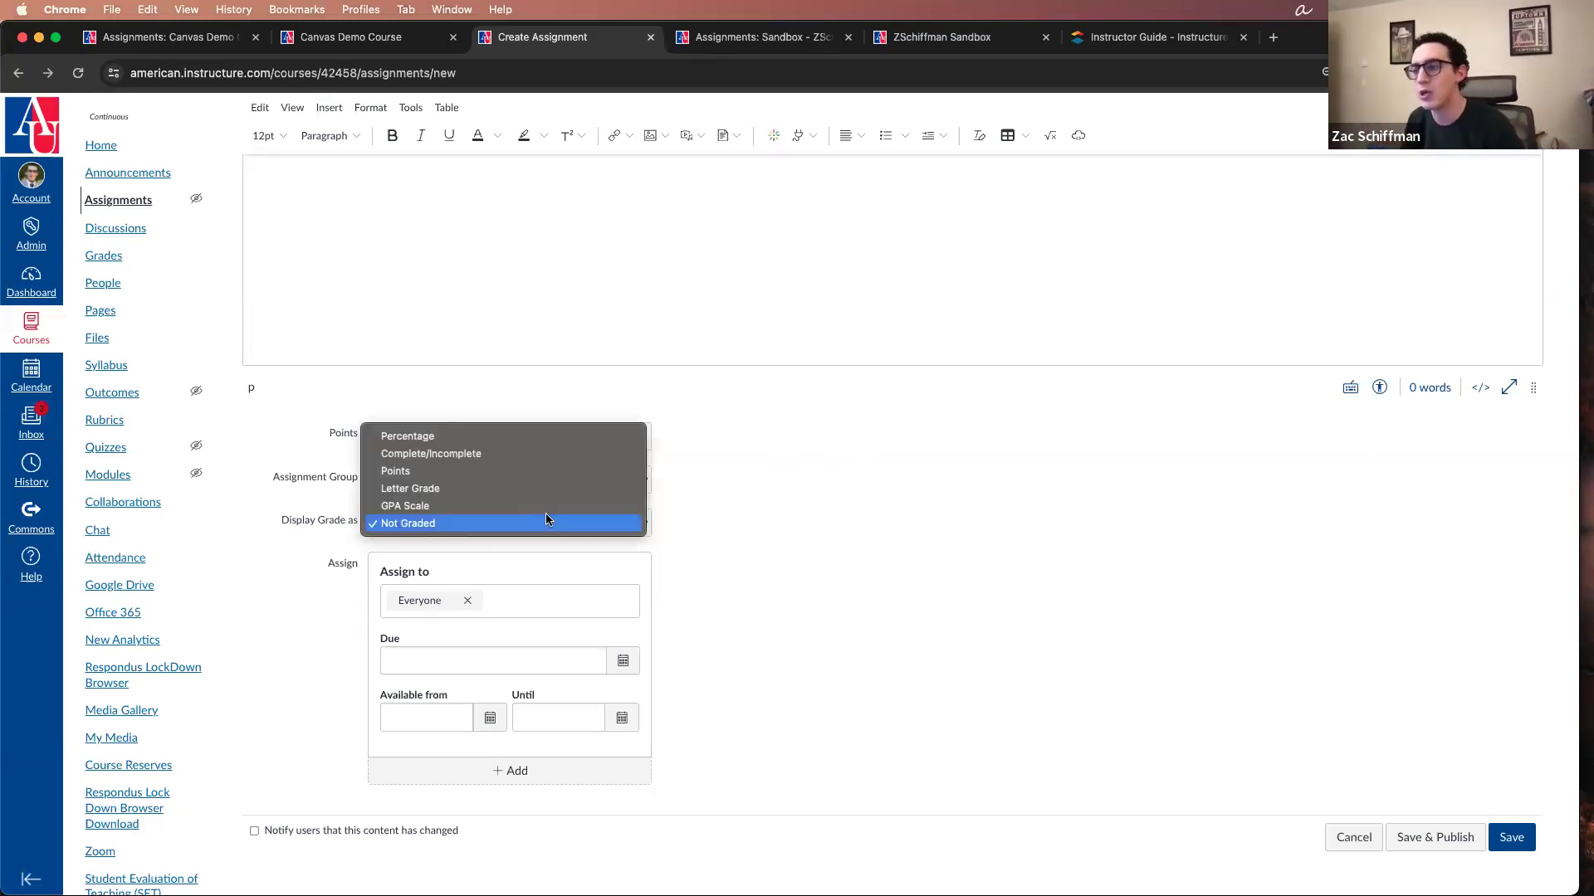
pyautogui.click(498, 469)
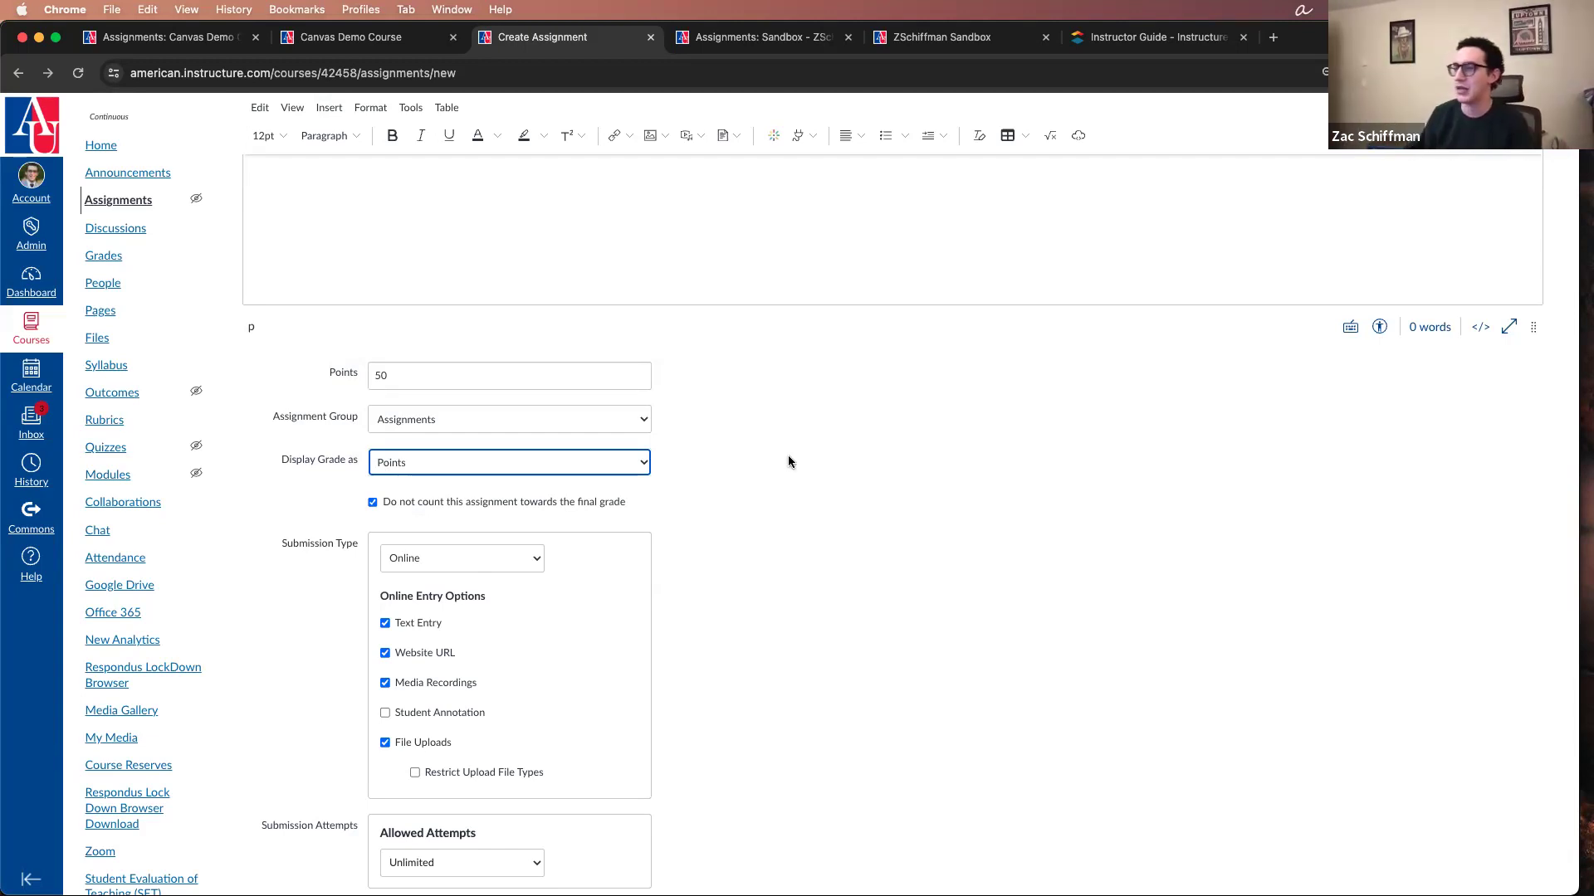
pyautogui.scroll(-2, 786, 459)
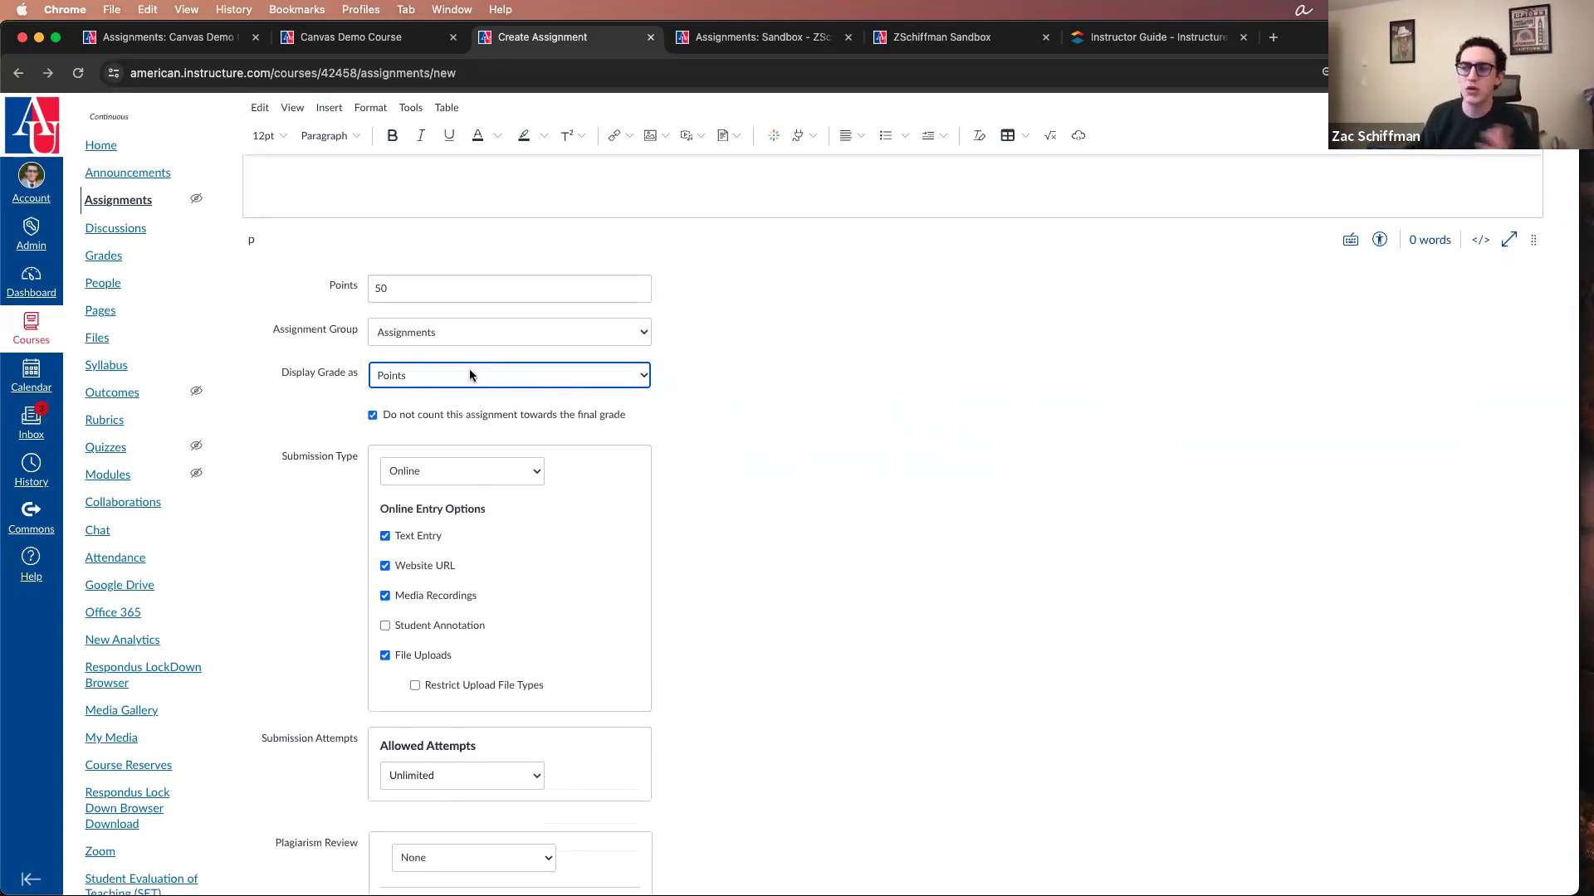
pyautogui.click(421, 415)
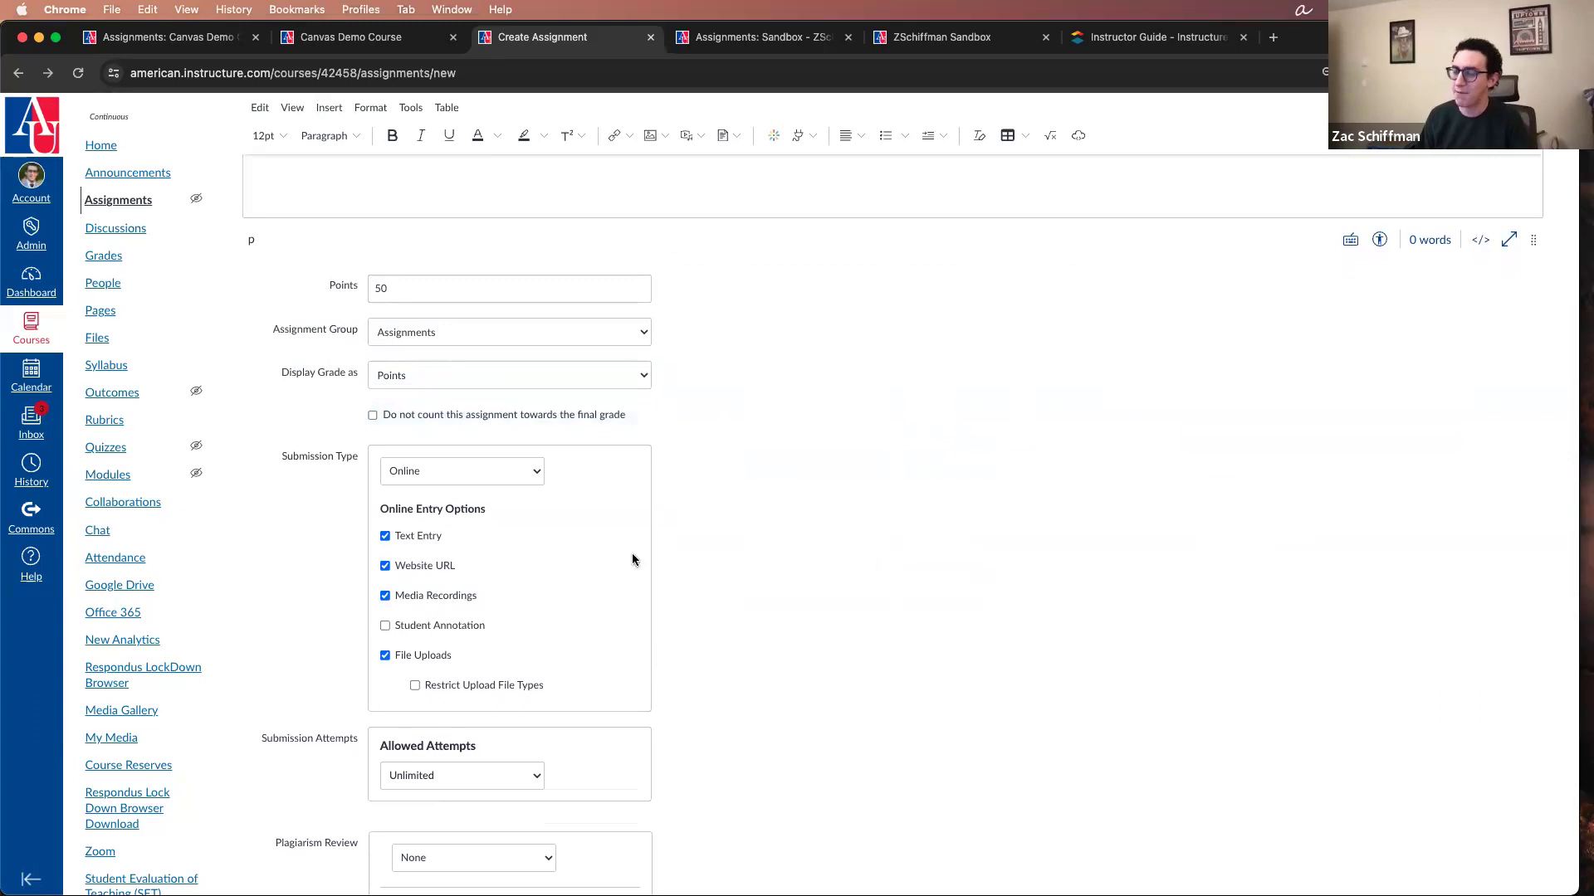
# Step: Try No Submission as the submission type and review the assignment form from its name to the Assign to settings
pyautogui.scroll(-1, 589, 492)
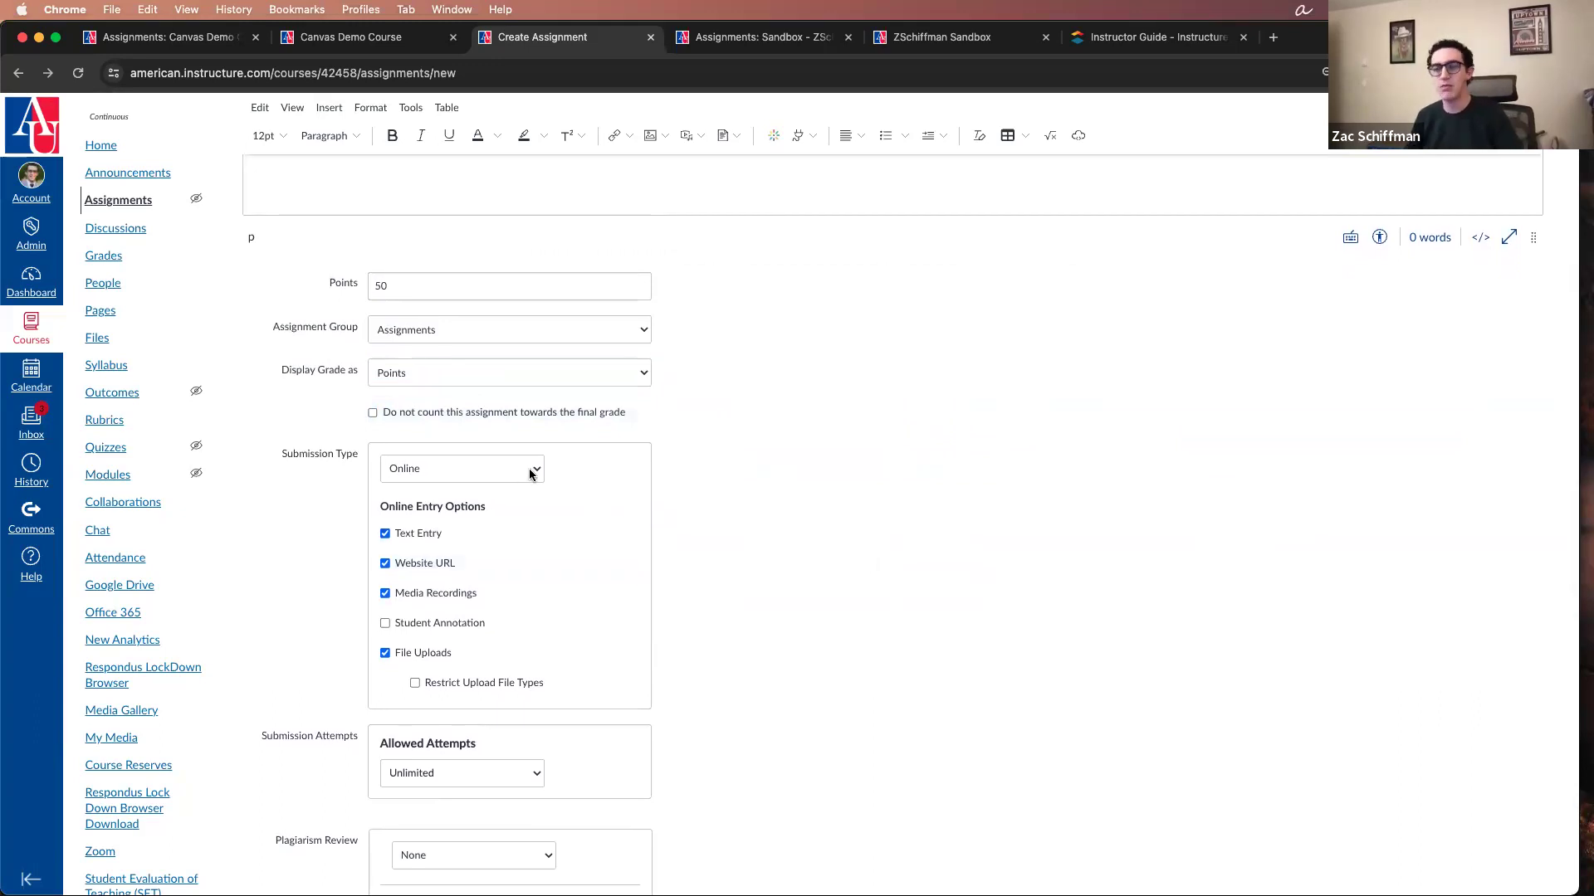
pyautogui.scroll(-2, 594, 489)
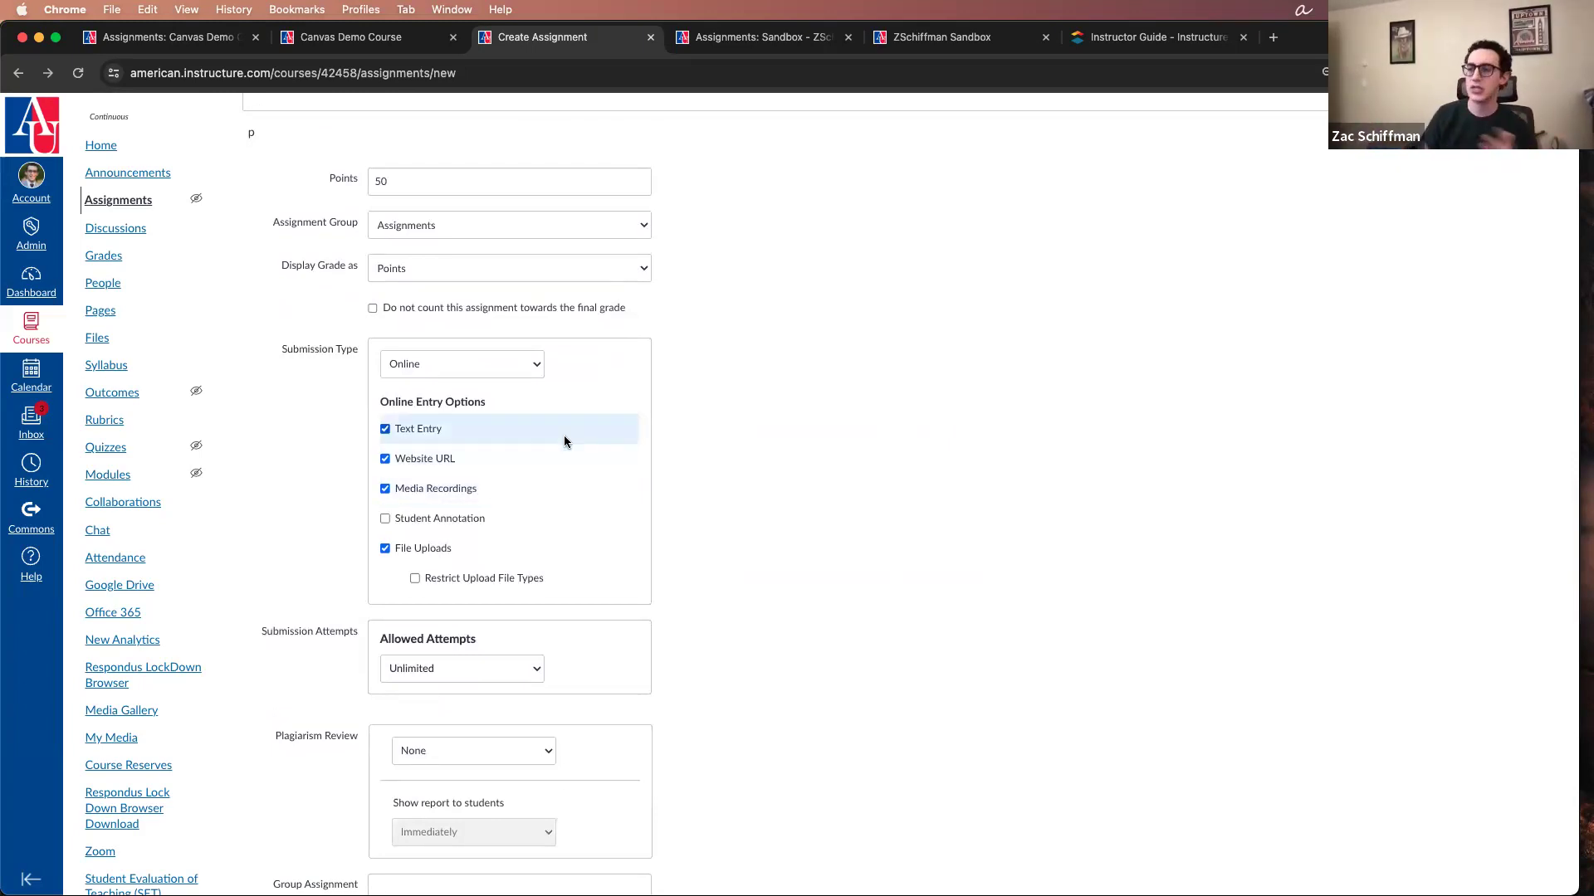
pyautogui.click(536, 368)
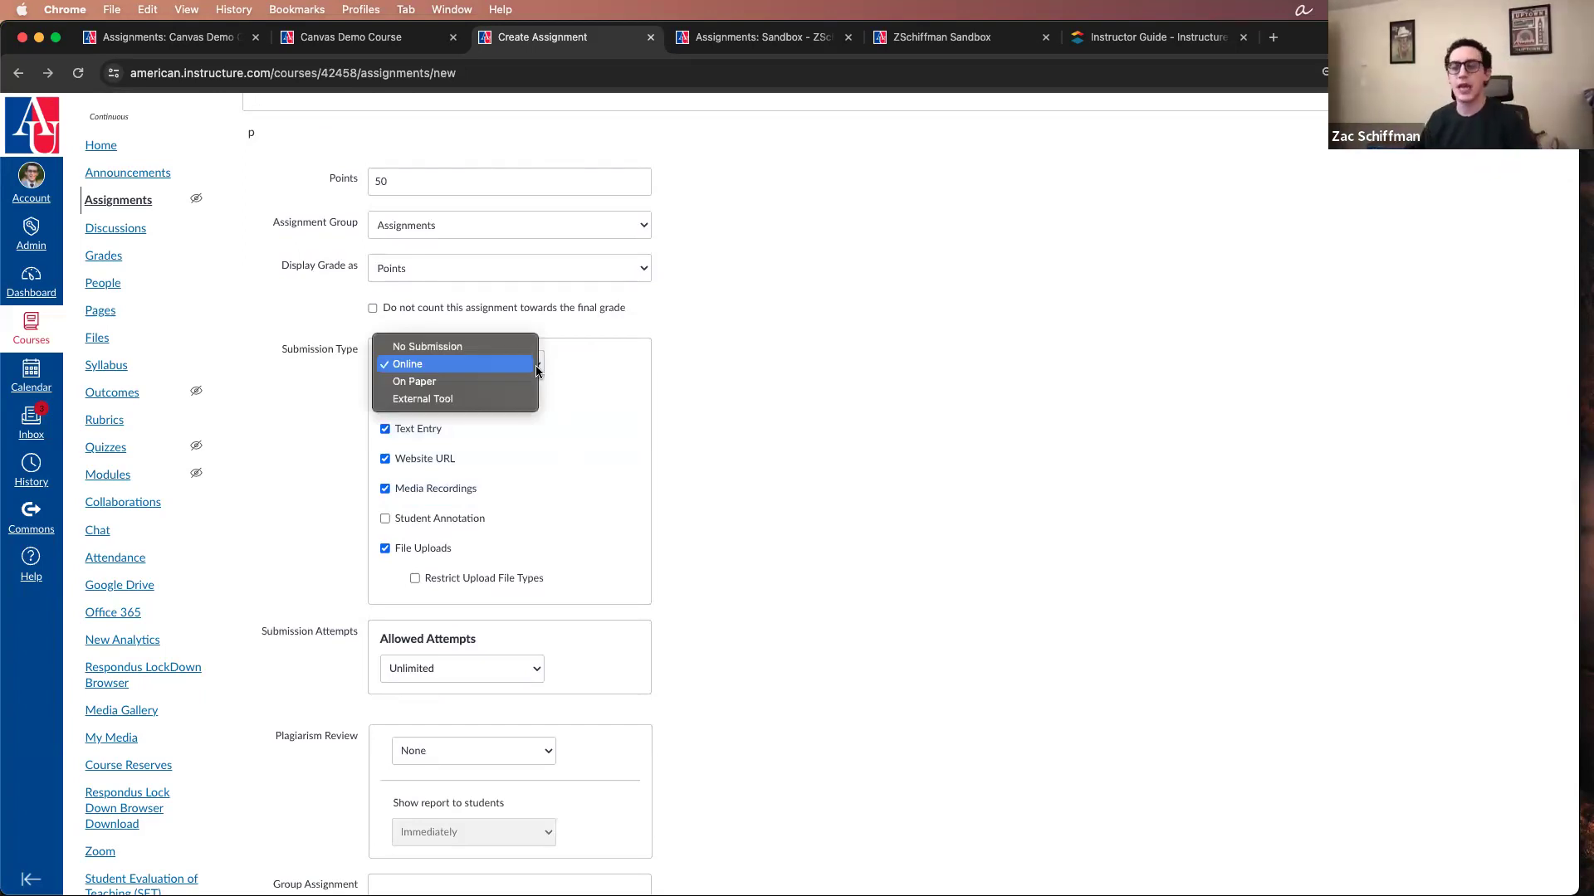
pyautogui.click(518, 347)
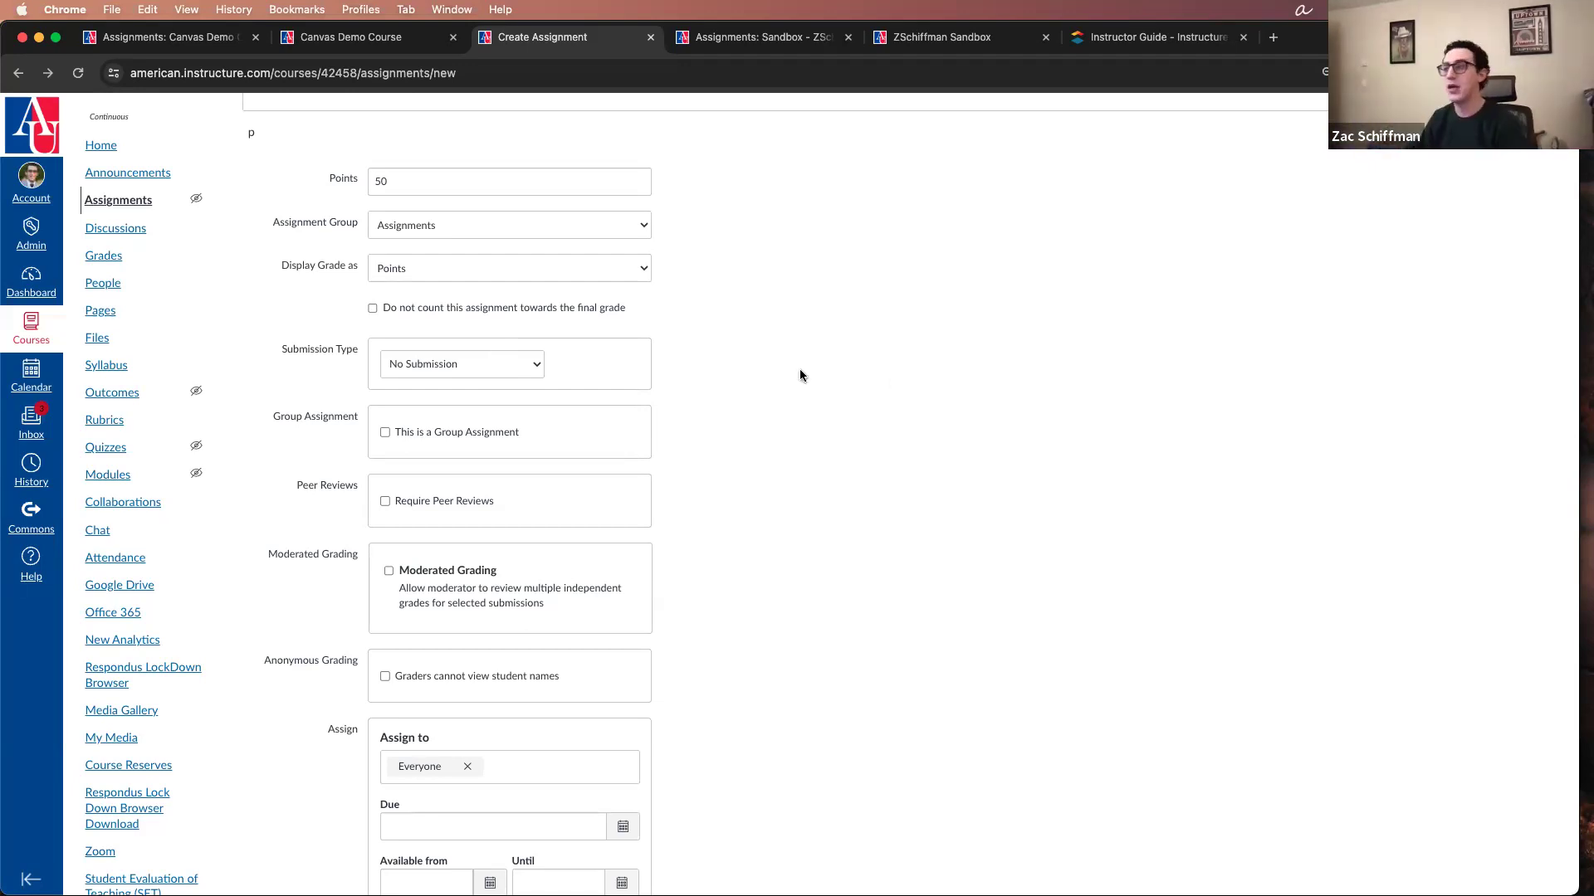
pyautogui.scroll(5, 800, 373)
pyautogui.scroll(-1, 915, 400)
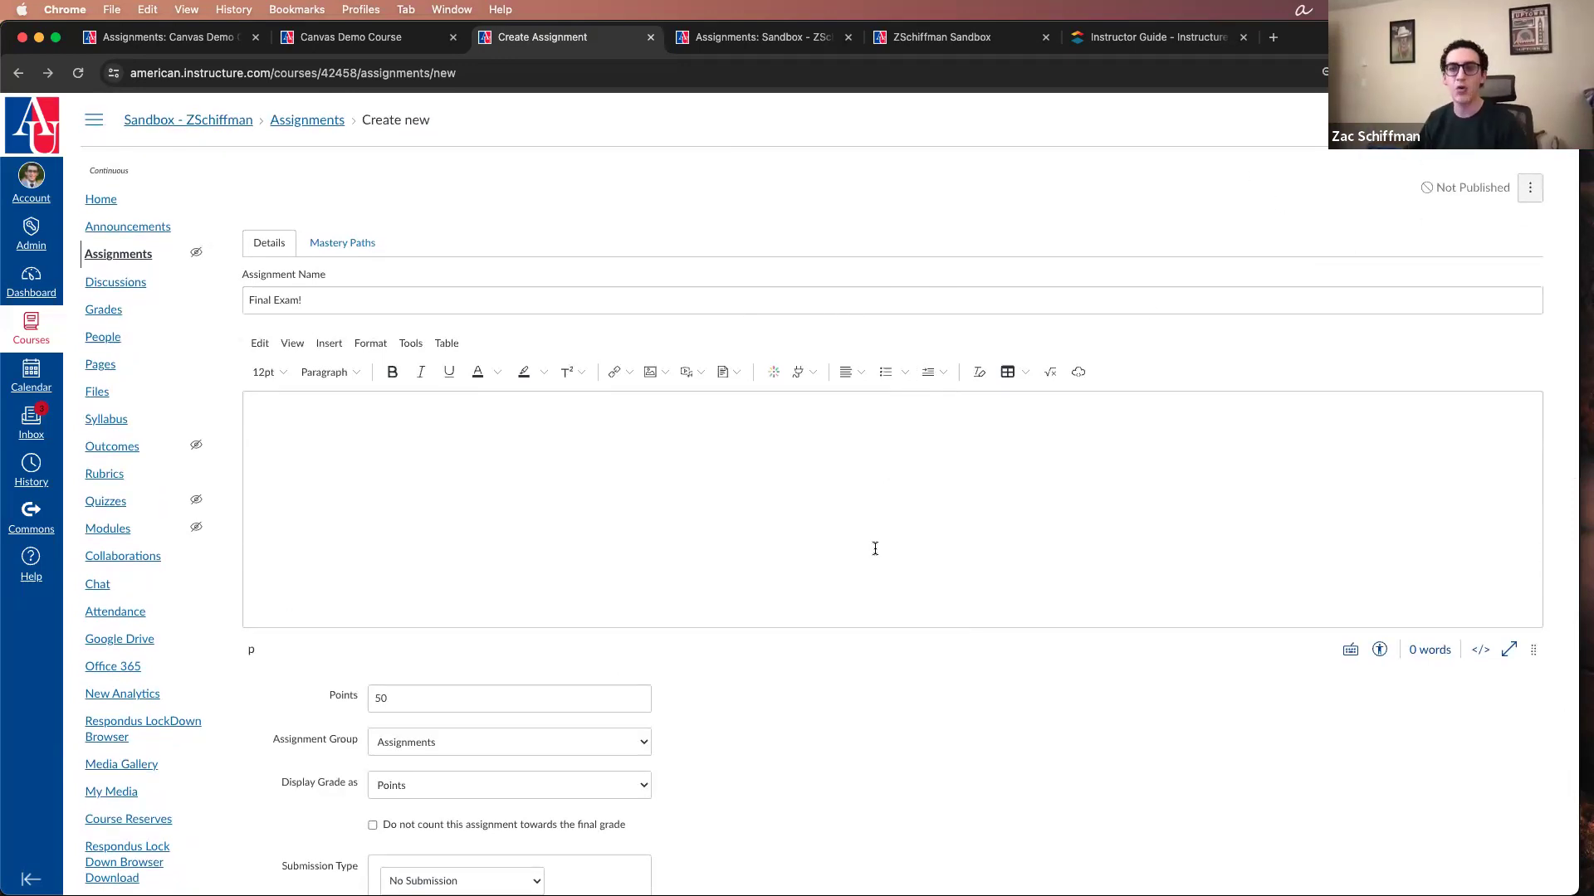
pyautogui.scroll(-3, 859, 578)
pyautogui.scroll(-5, 873, 514)
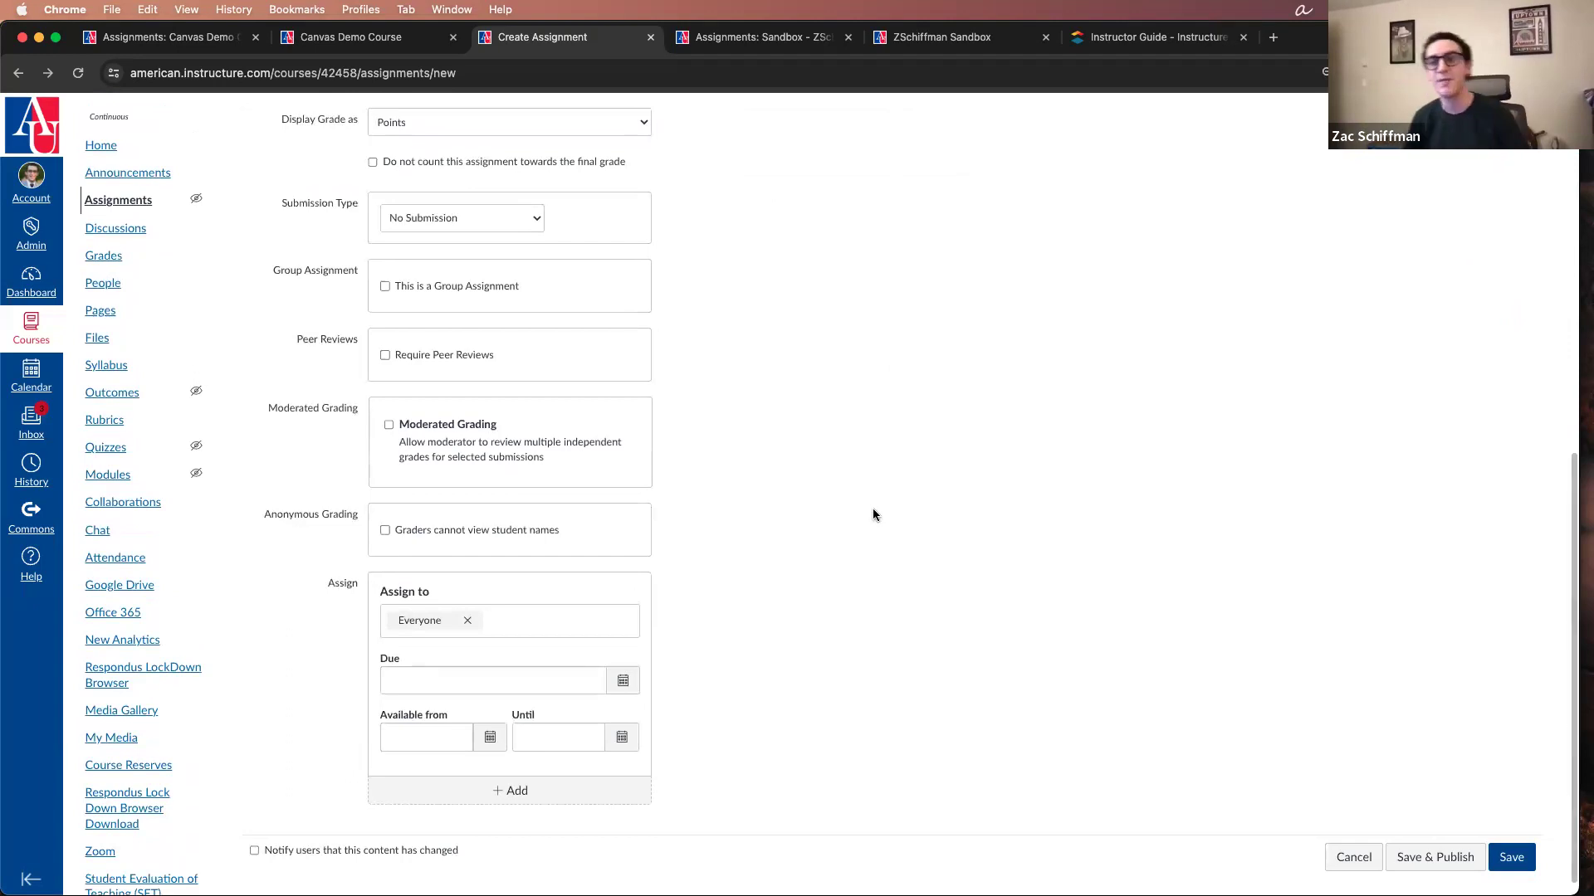
pyautogui.scroll(1, 874, 509)
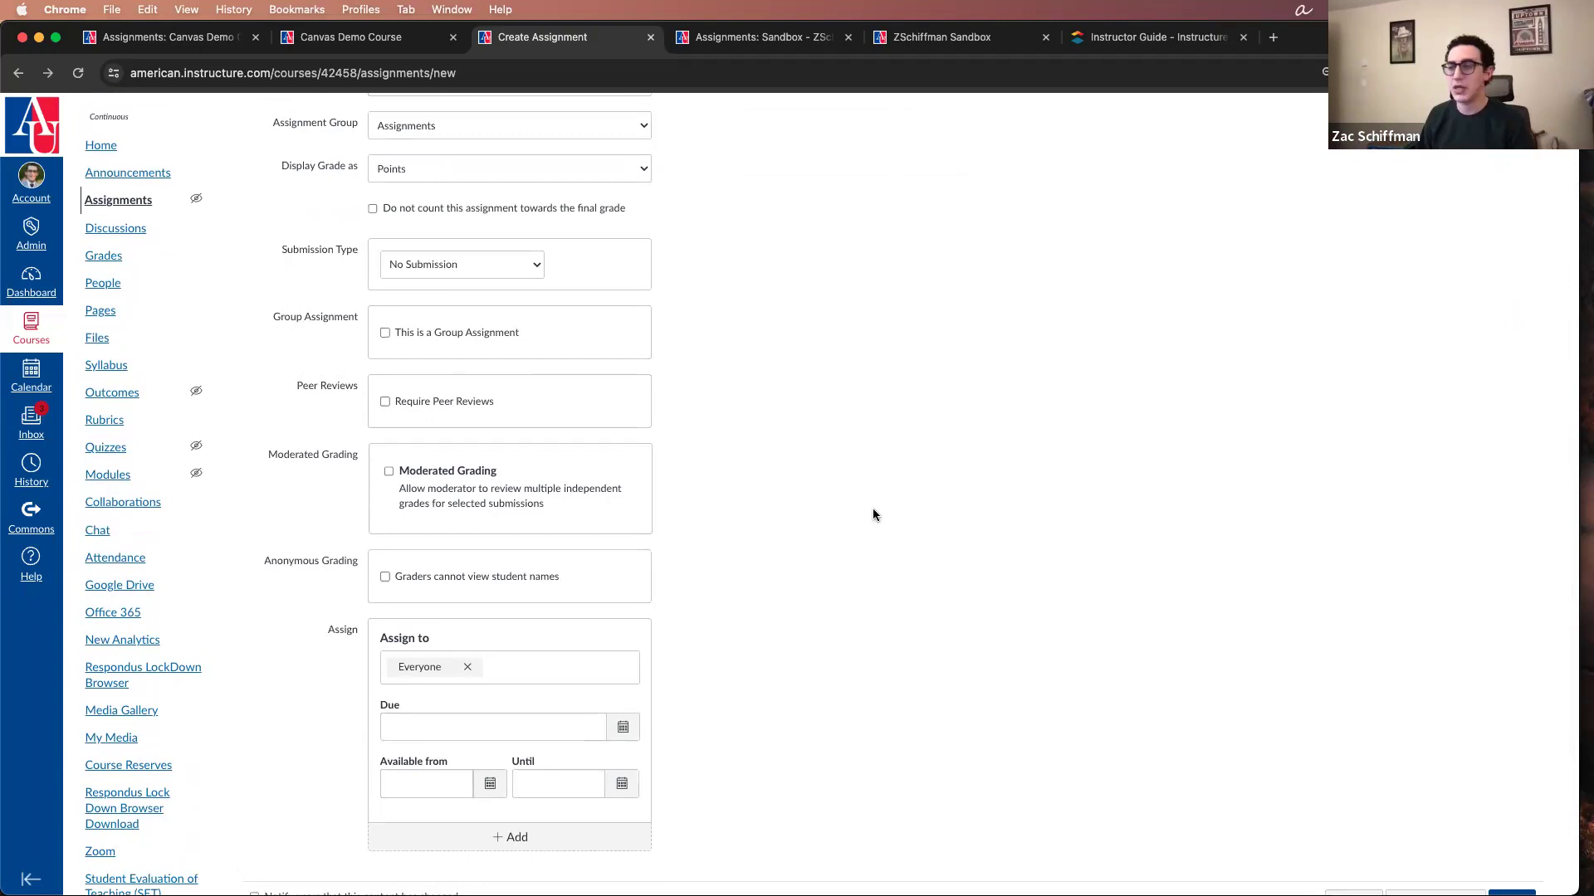
pyautogui.scroll(3, 633, 327)
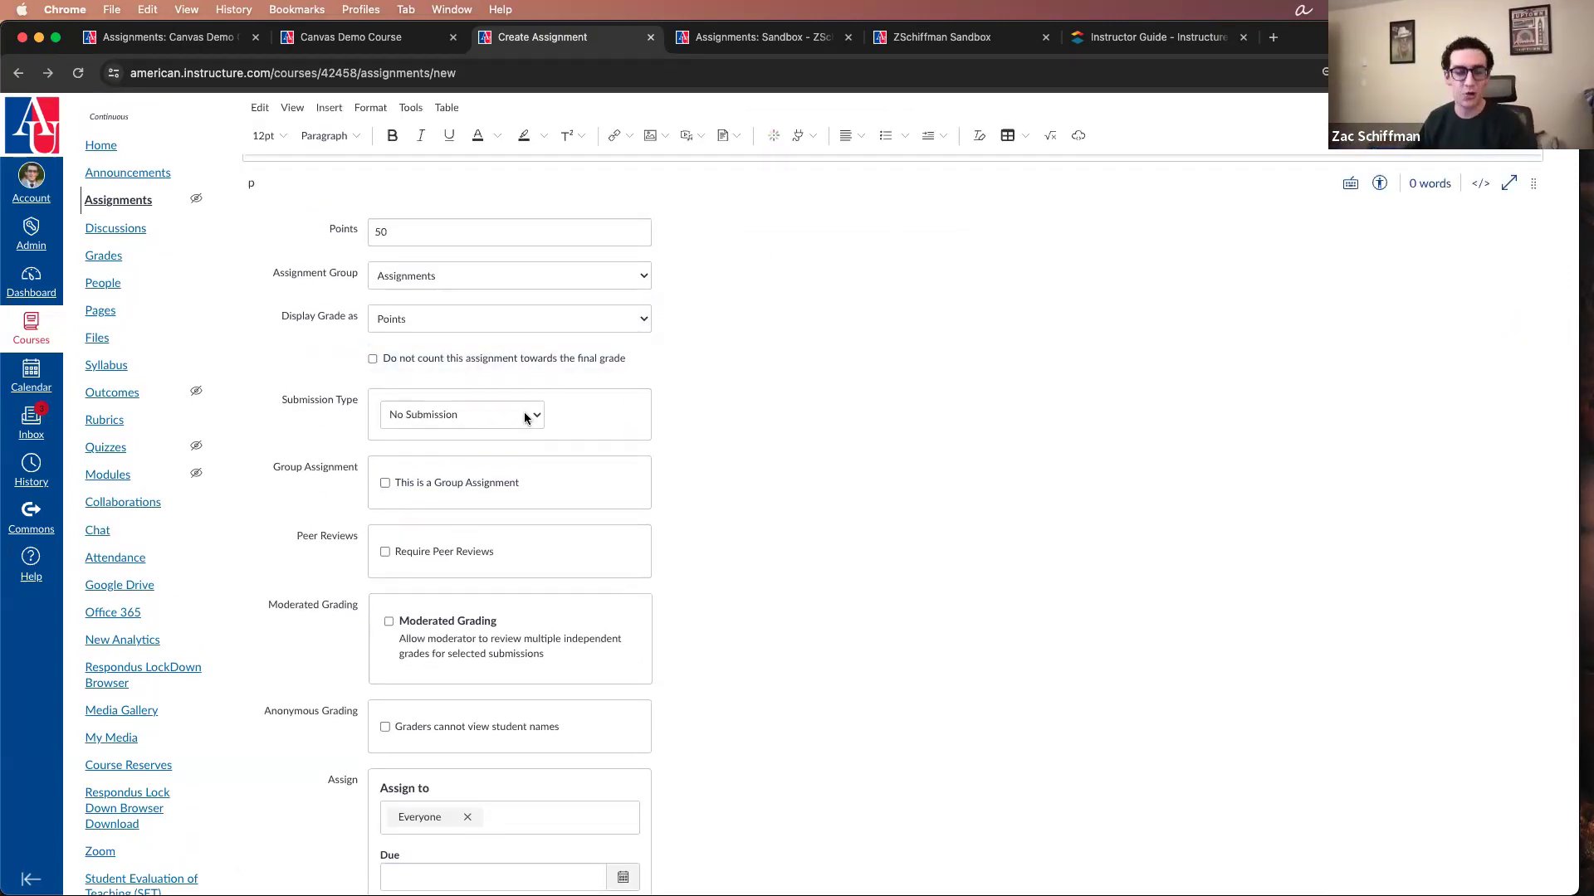
# Step: Try On Paper as the assignment's submission type and set it back to Online
pyautogui.click(525, 418)
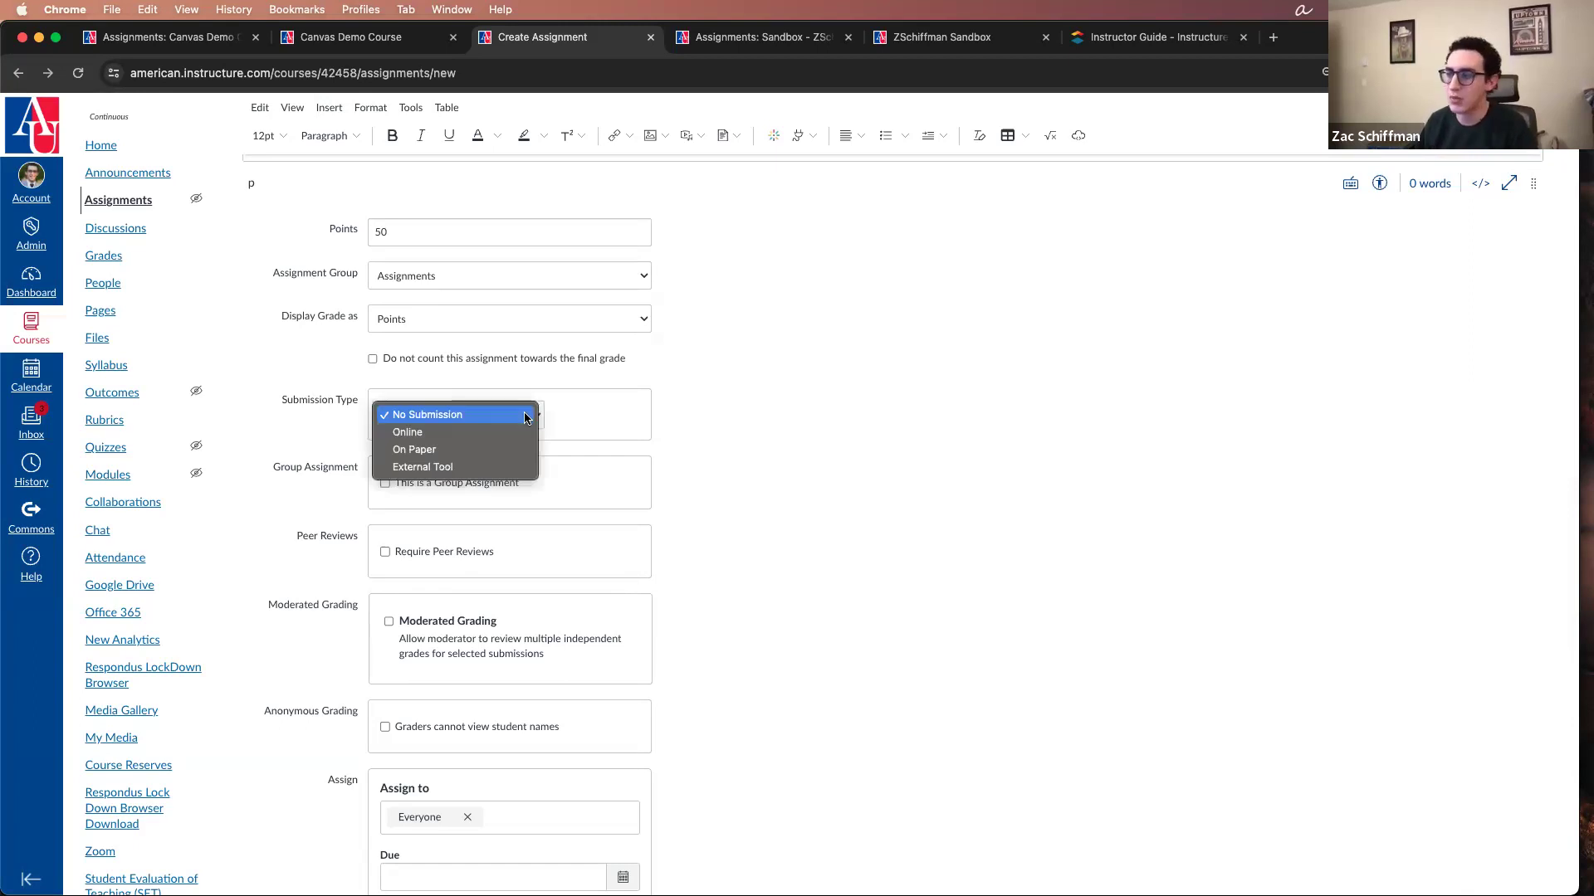
pyautogui.click(514, 431)
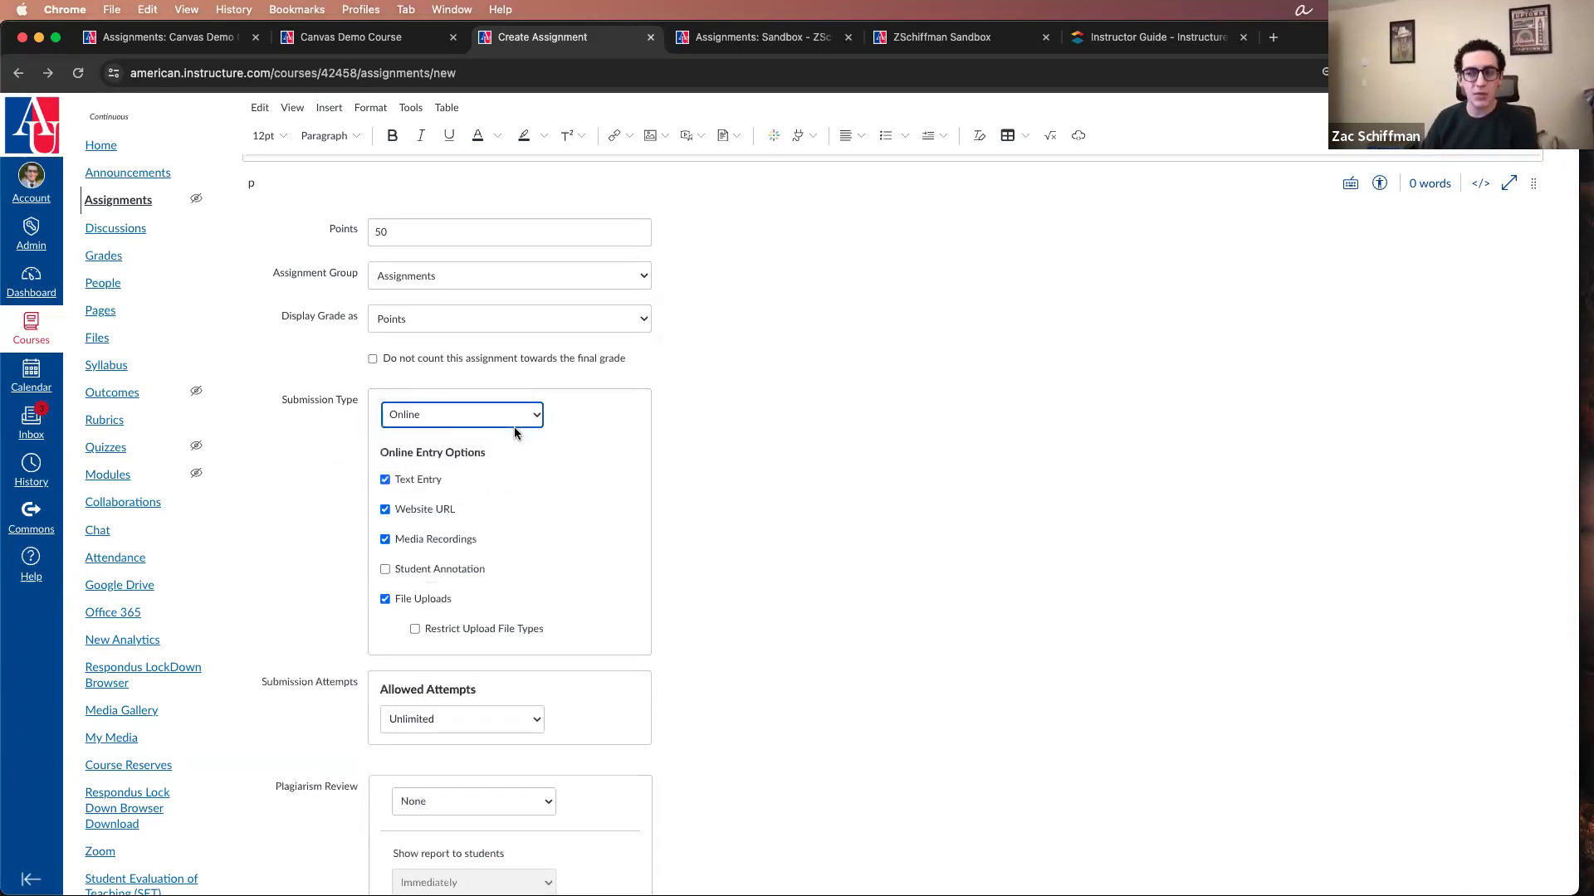
pyautogui.click(520, 425)
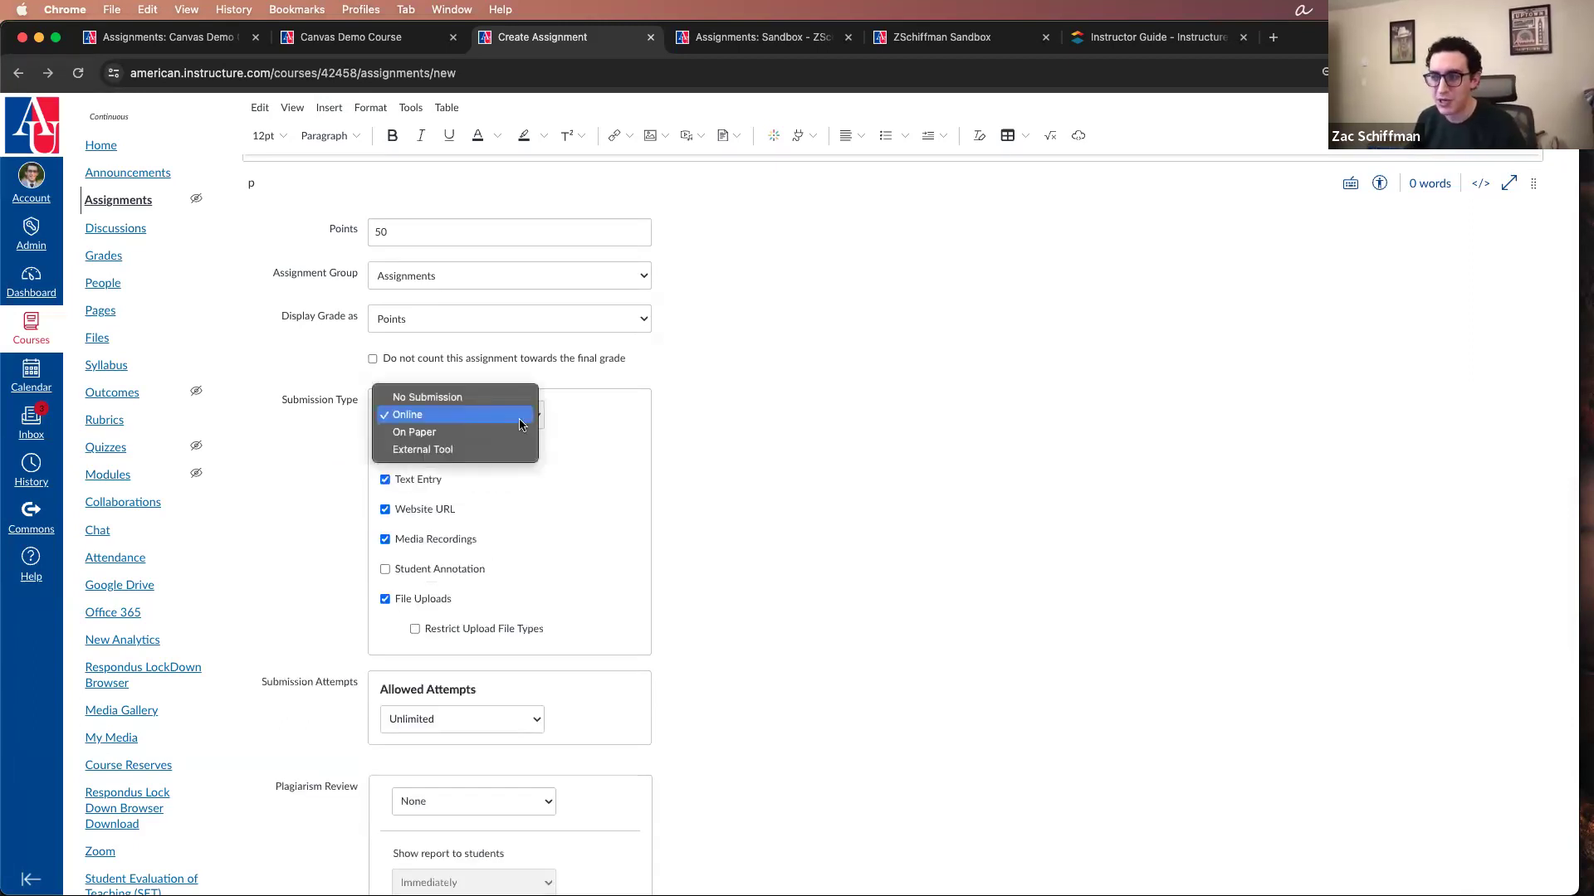
pyautogui.click(511, 431)
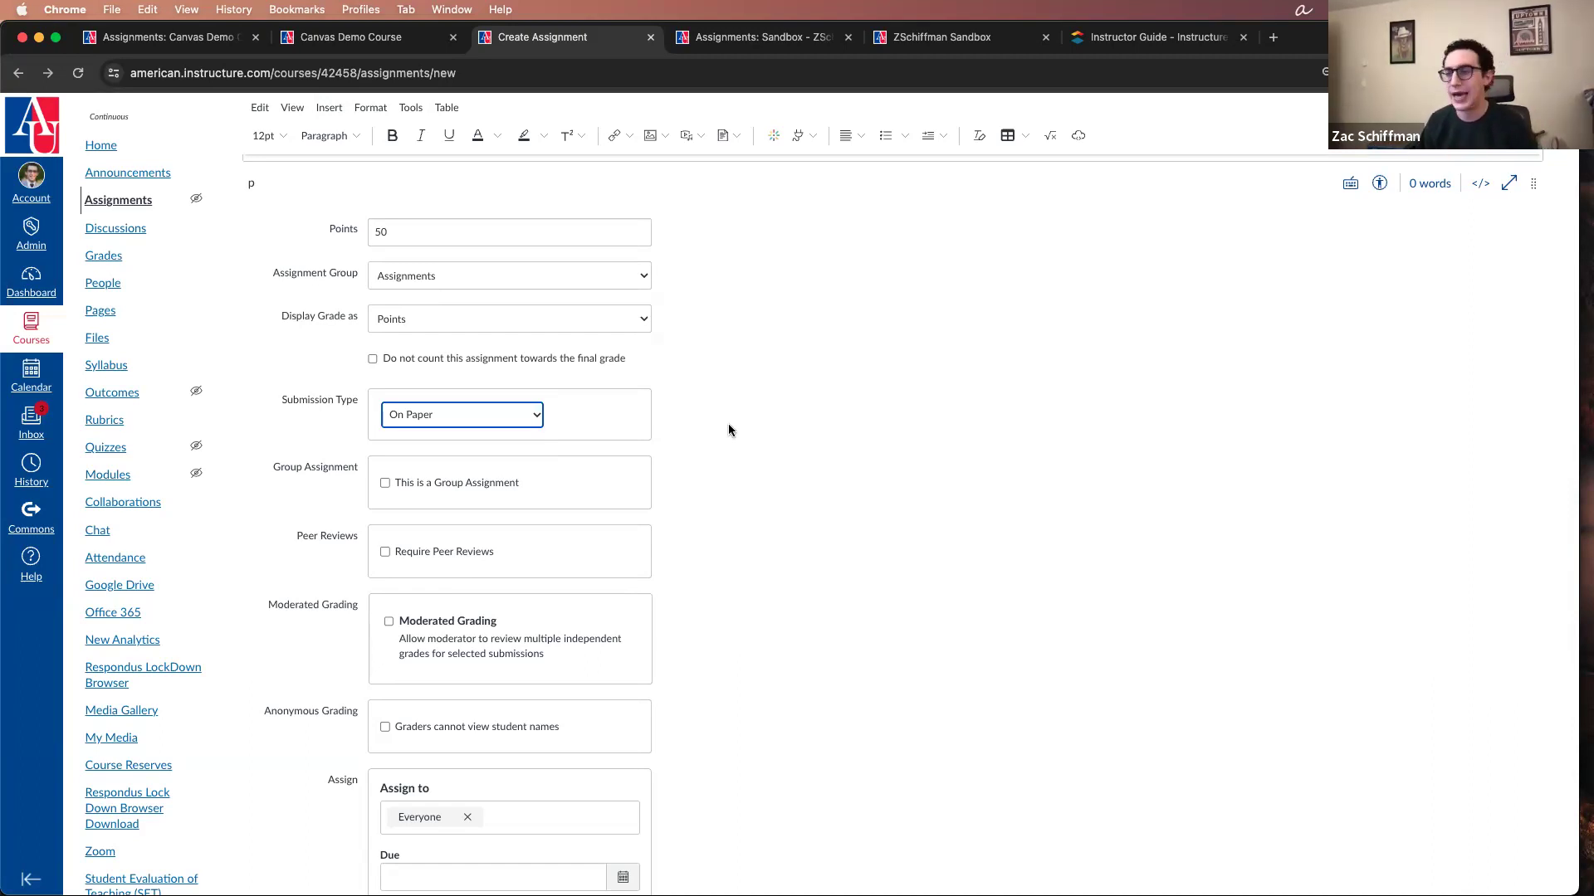
pyautogui.click(526, 415)
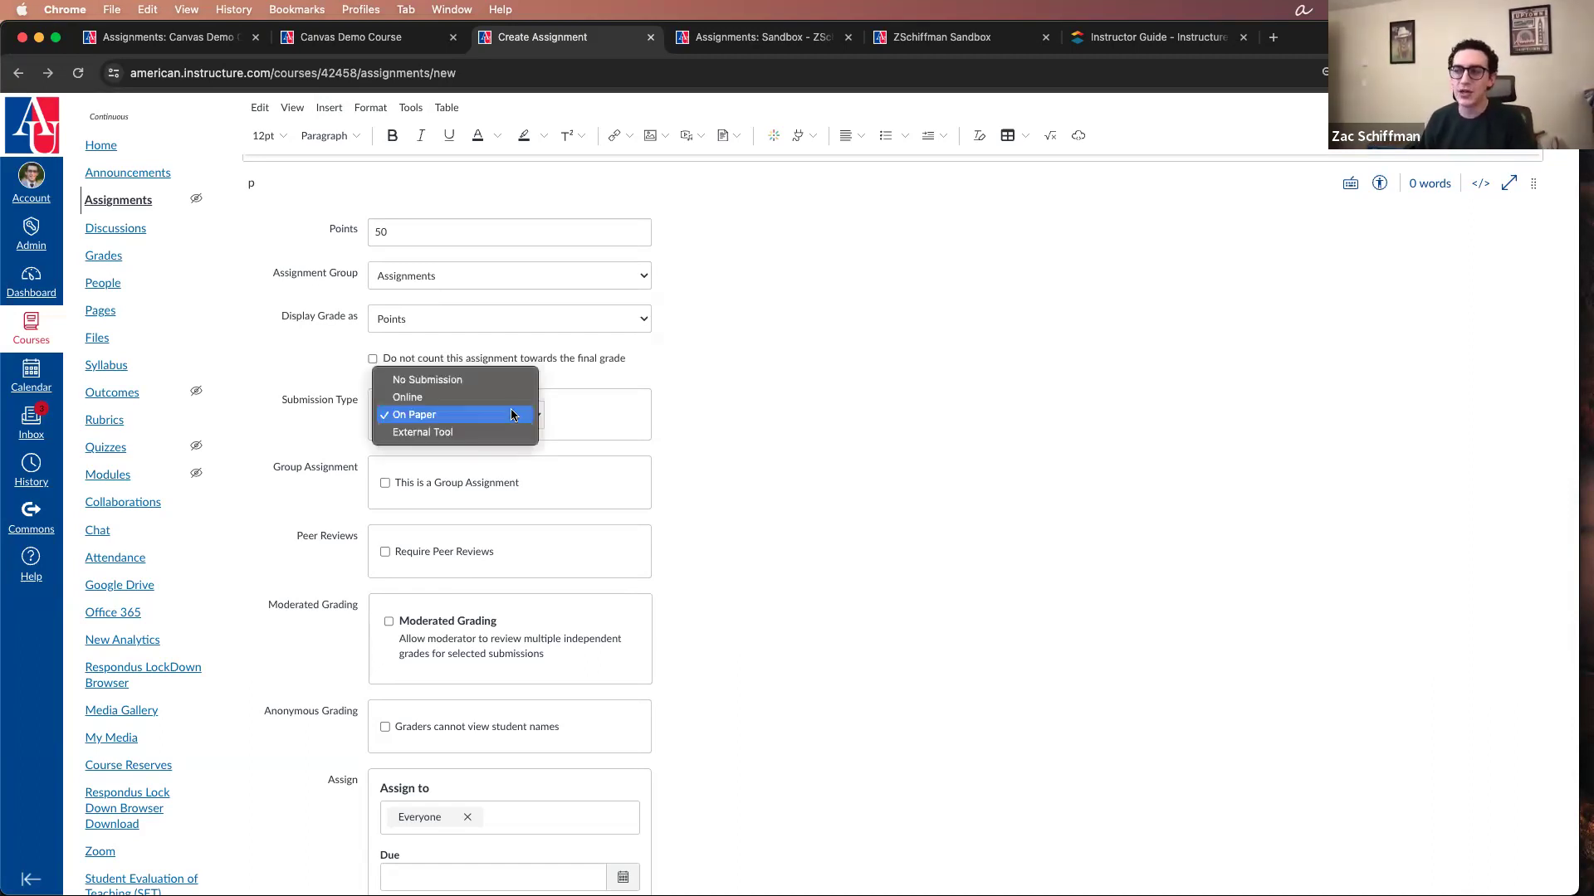
pyautogui.click(509, 398)
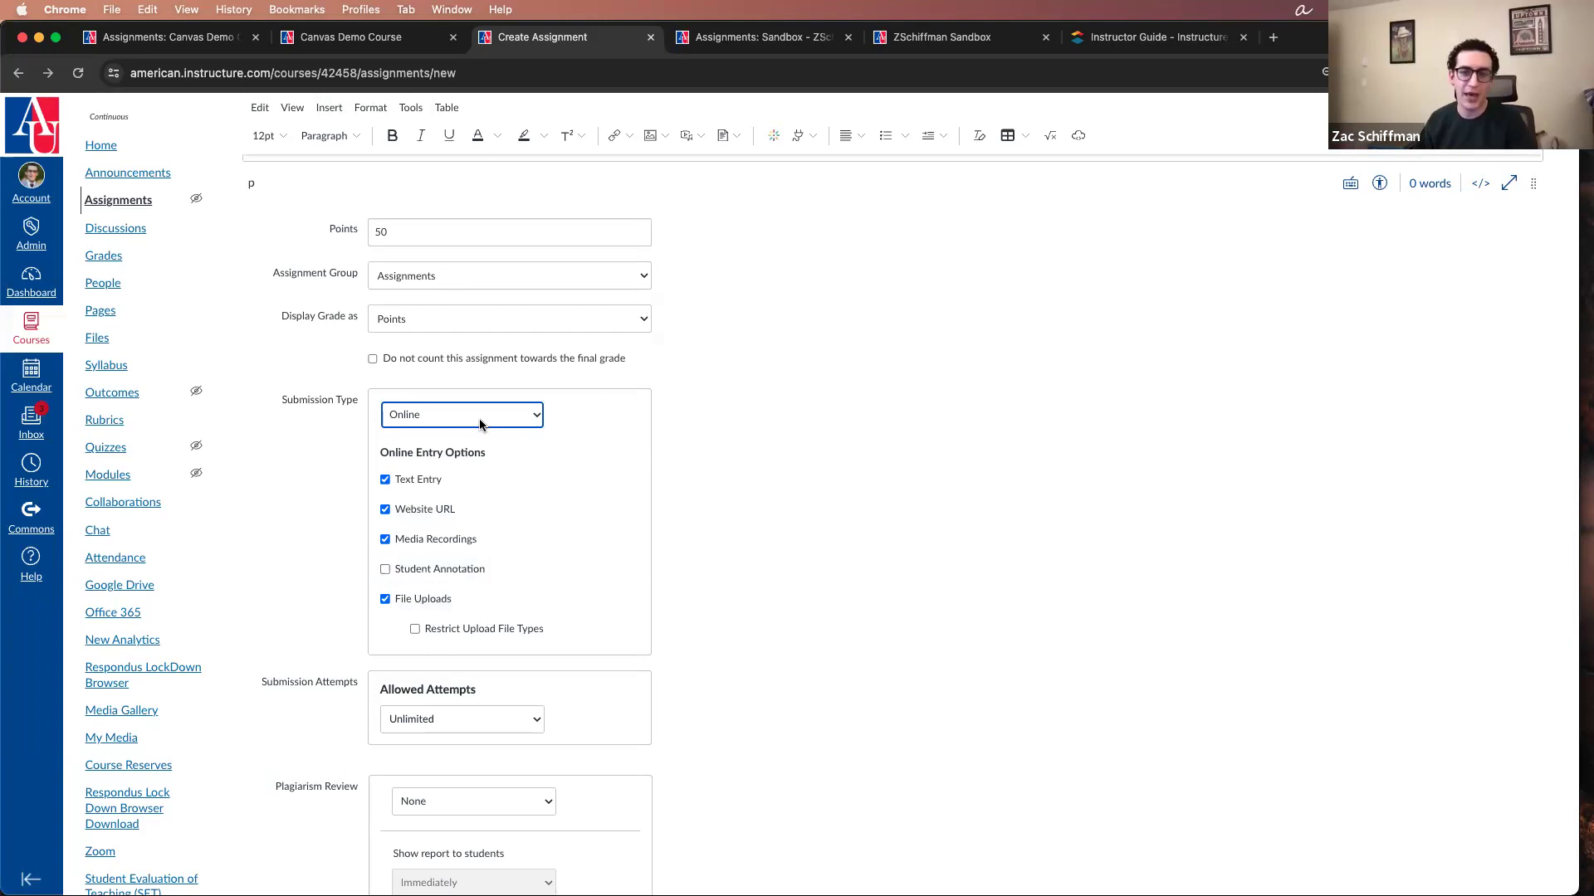
# Step: Try On Paper and External Tool as the assignment's submission type
pyautogui.click(504, 415)
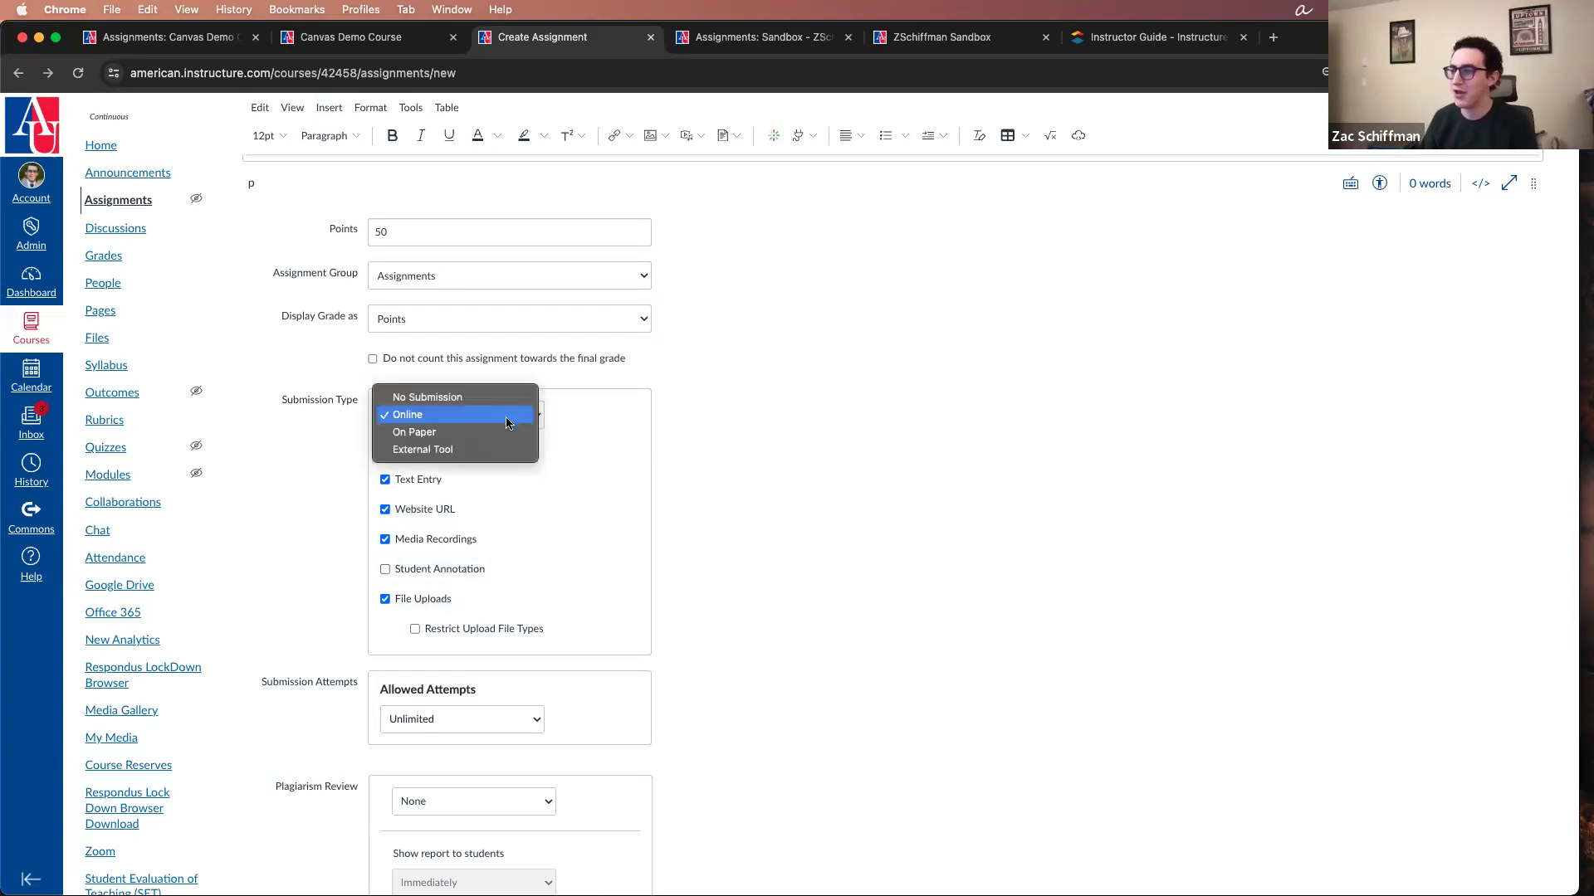
pyautogui.click(500, 431)
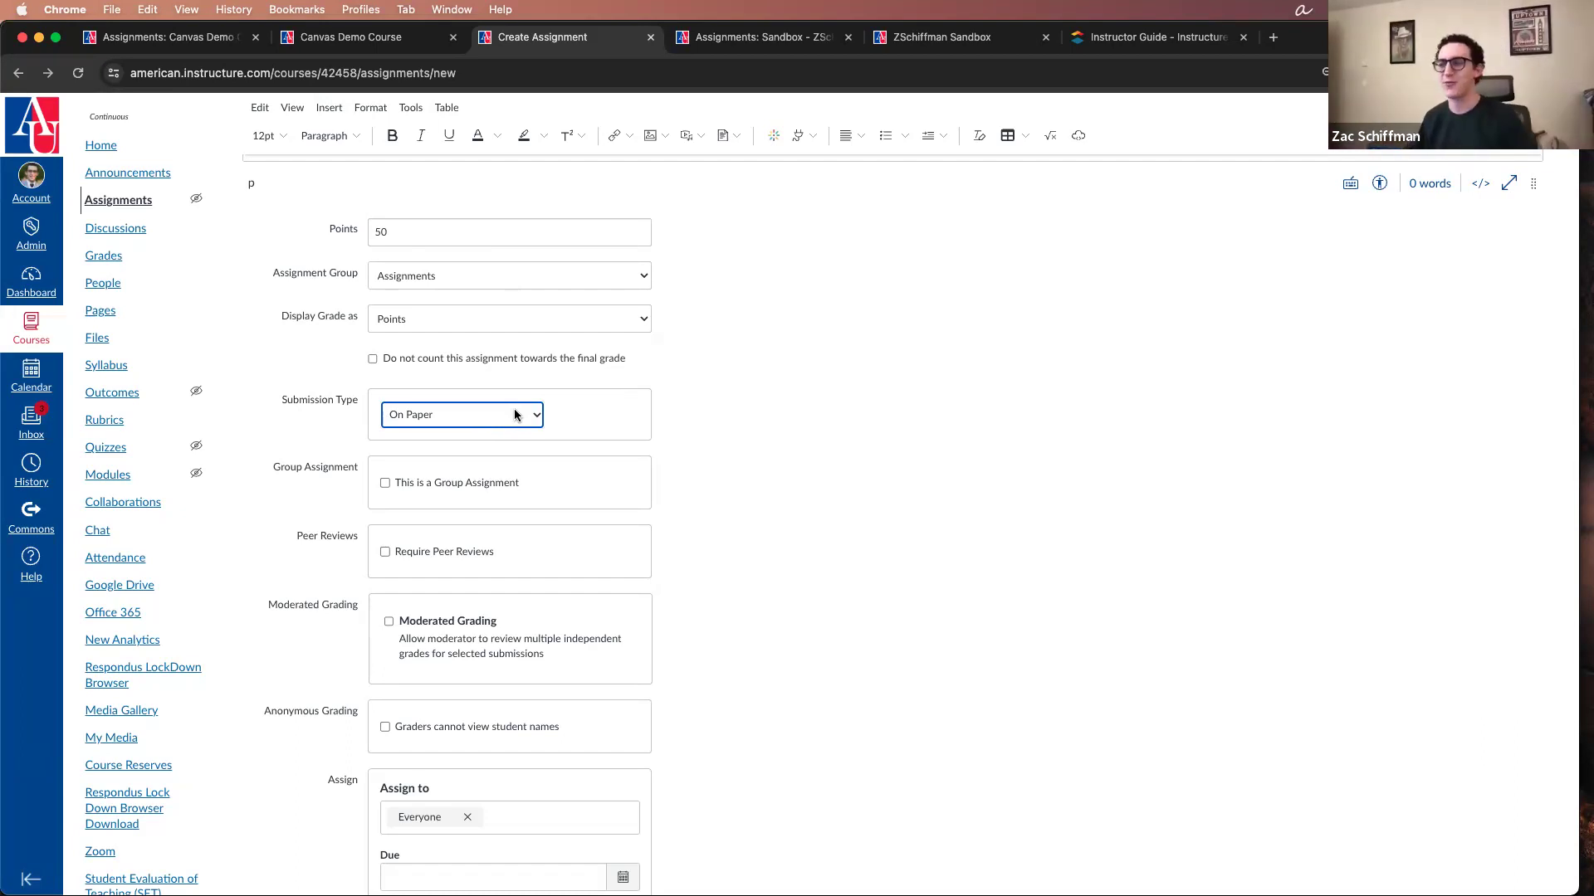
pyautogui.click(514, 415)
pyautogui.click(513, 431)
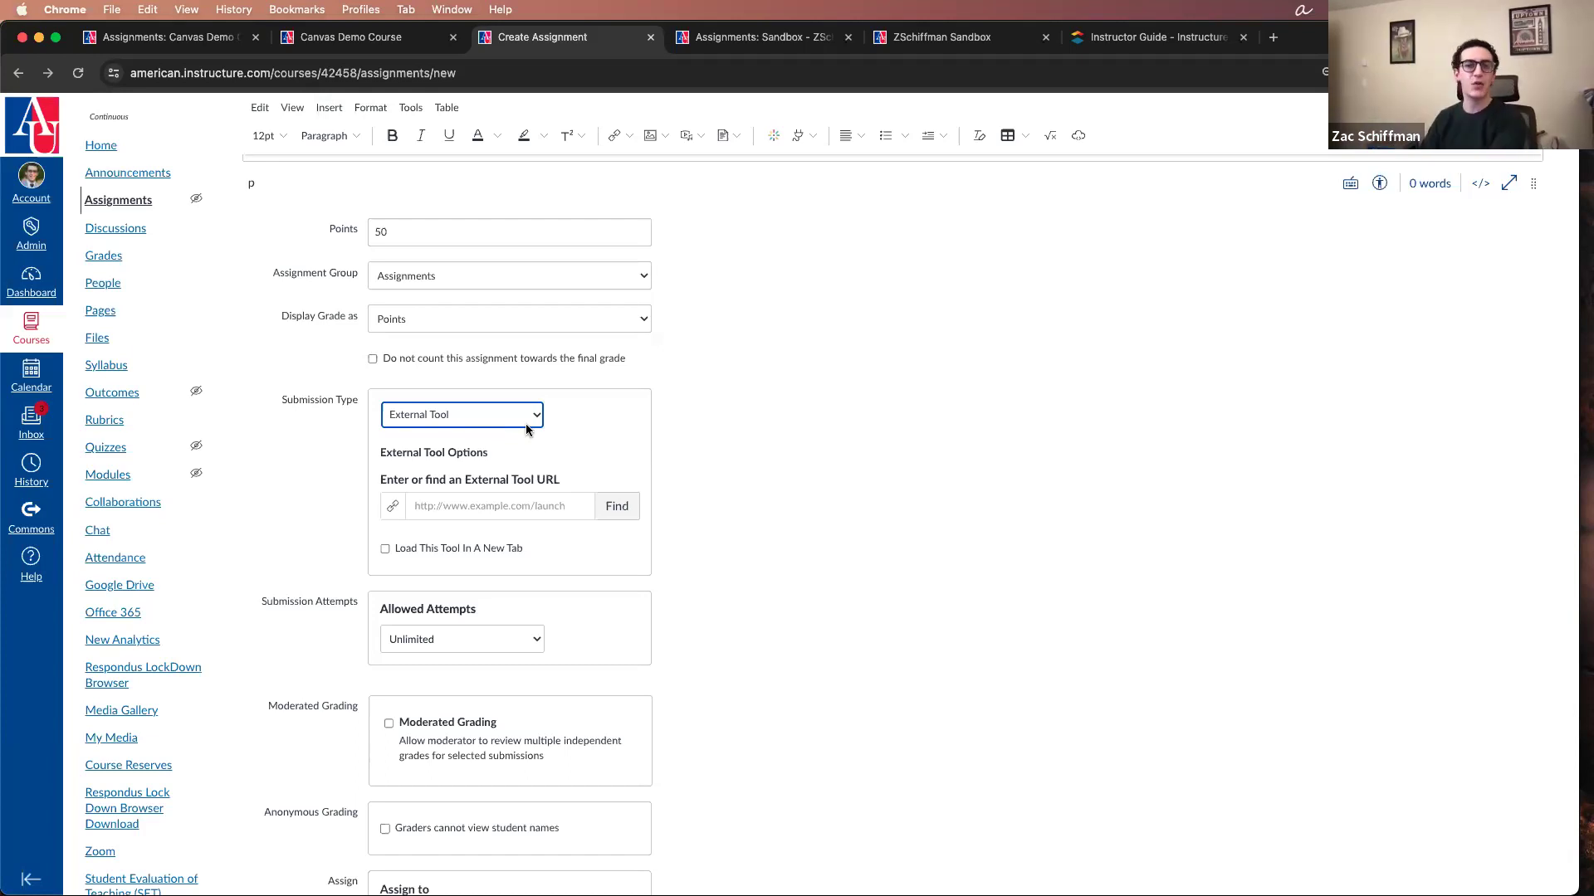
# Step: Browse the external tools for the assignment, open Pearson Links and leave without linking a resource
pyautogui.click(626, 516)
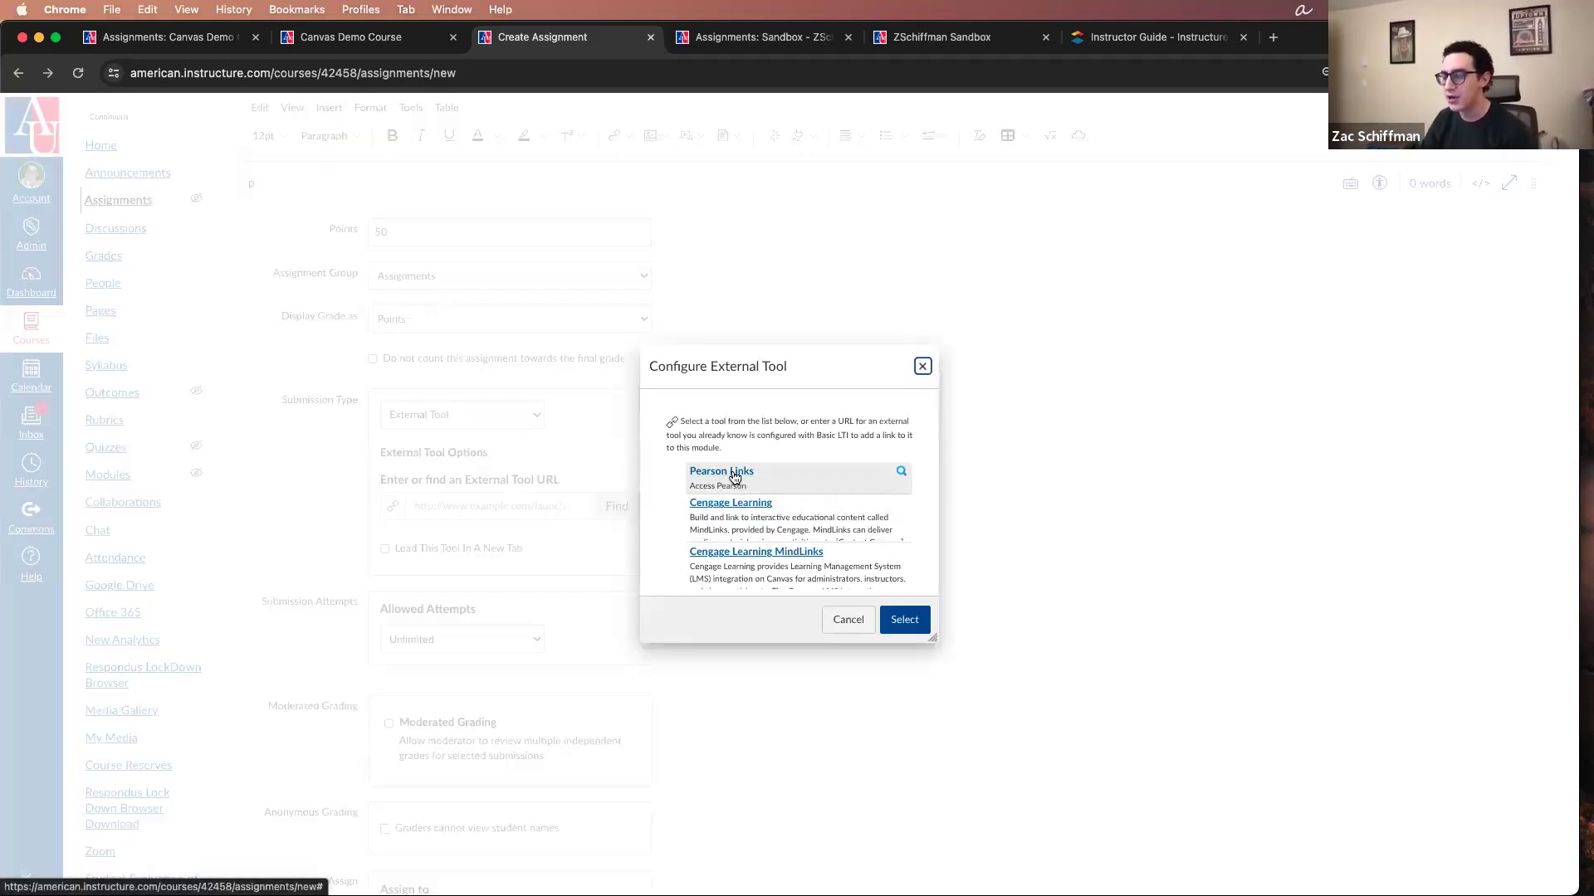
pyautogui.click(736, 480)
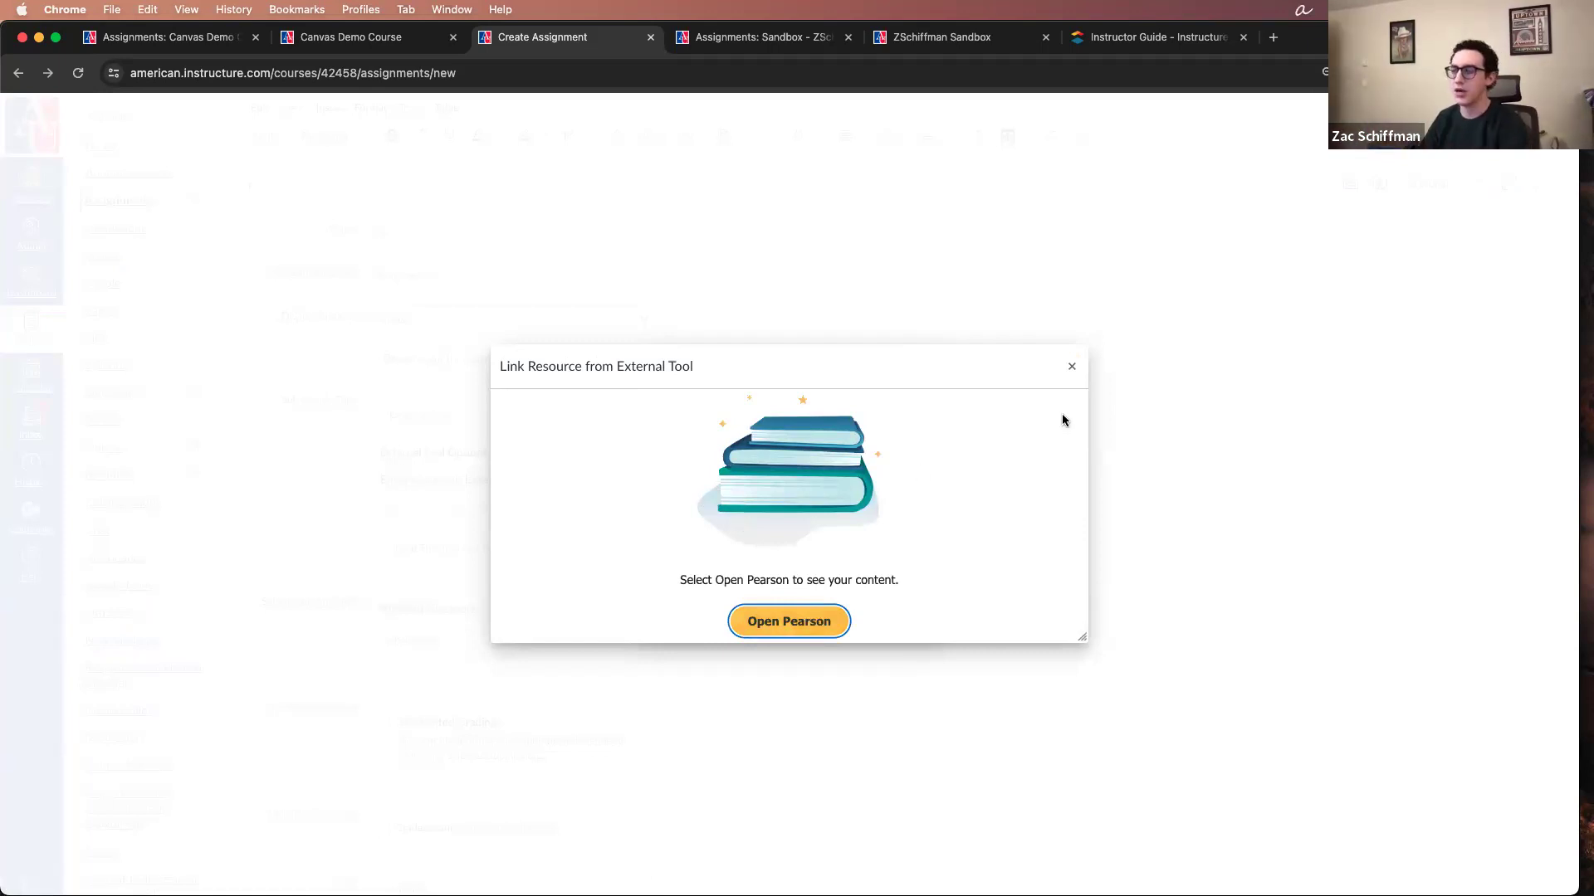
pyautogui.click(1072, 370)
pyautogui.click(943, 199)
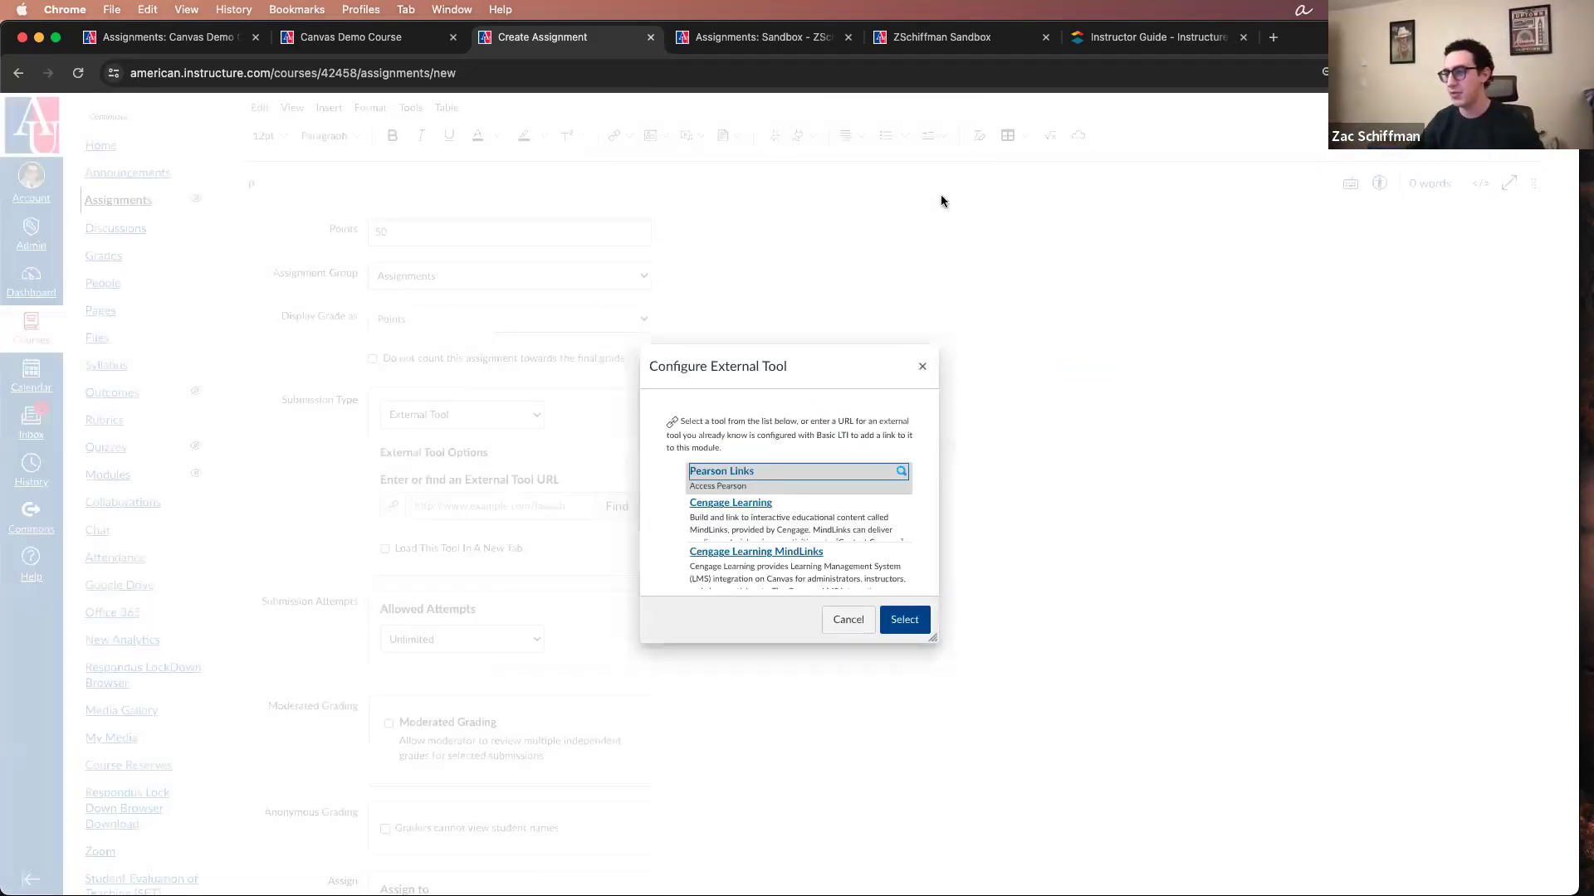
pyautogui.click(922, 366)
pyautogui.click(564, 507)
pyautogui.click(735, 451)
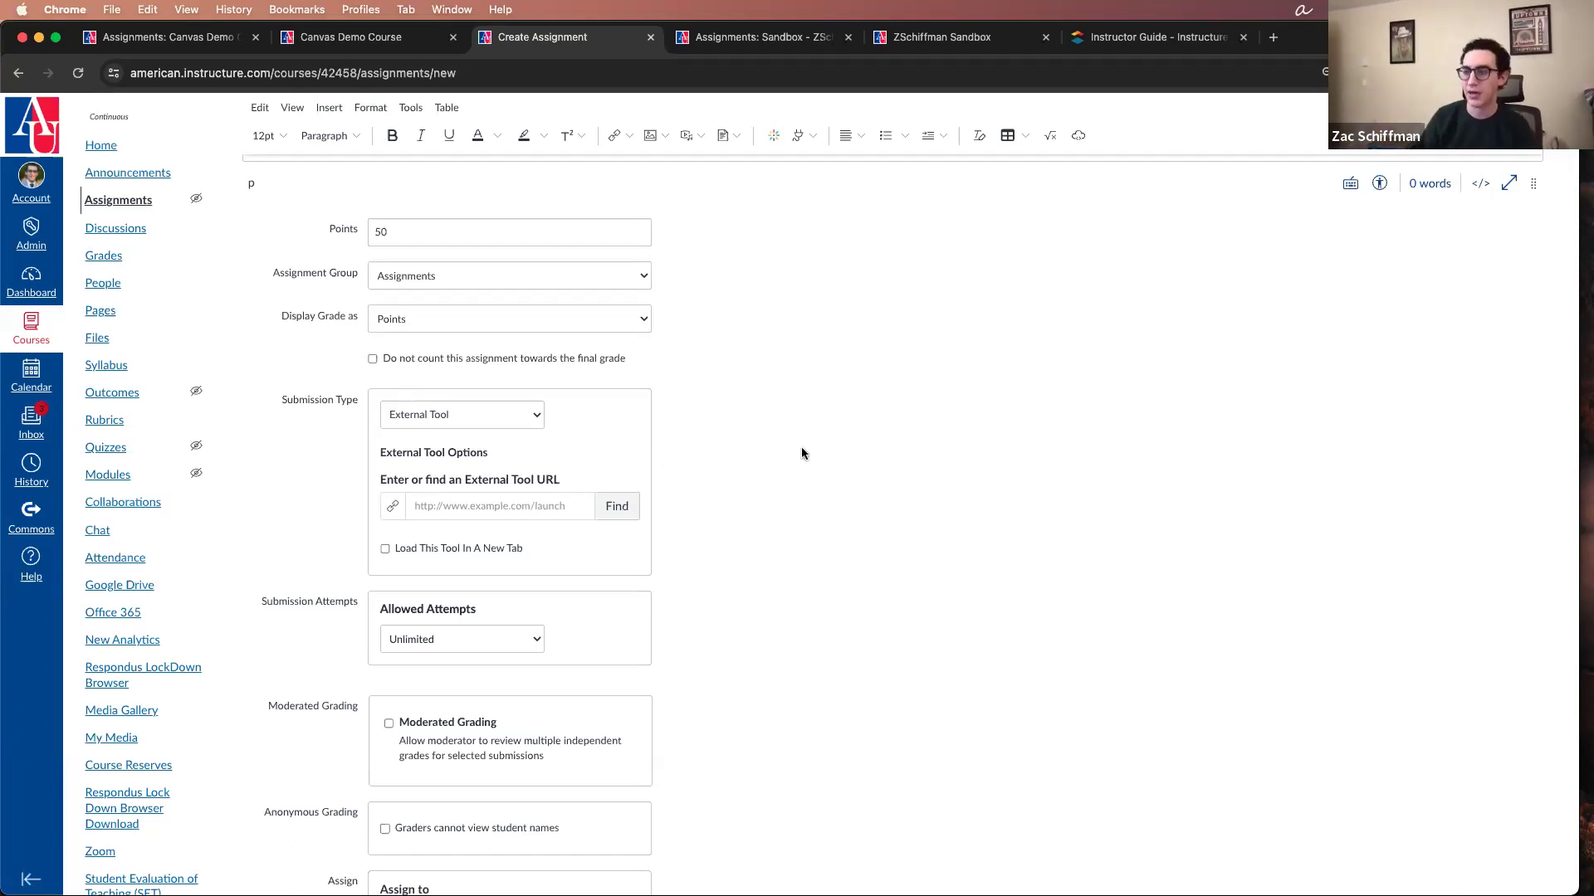
# Step: Review the submission type choices and set the assignment's submission type to Online
pyautogui.click(535, 420)
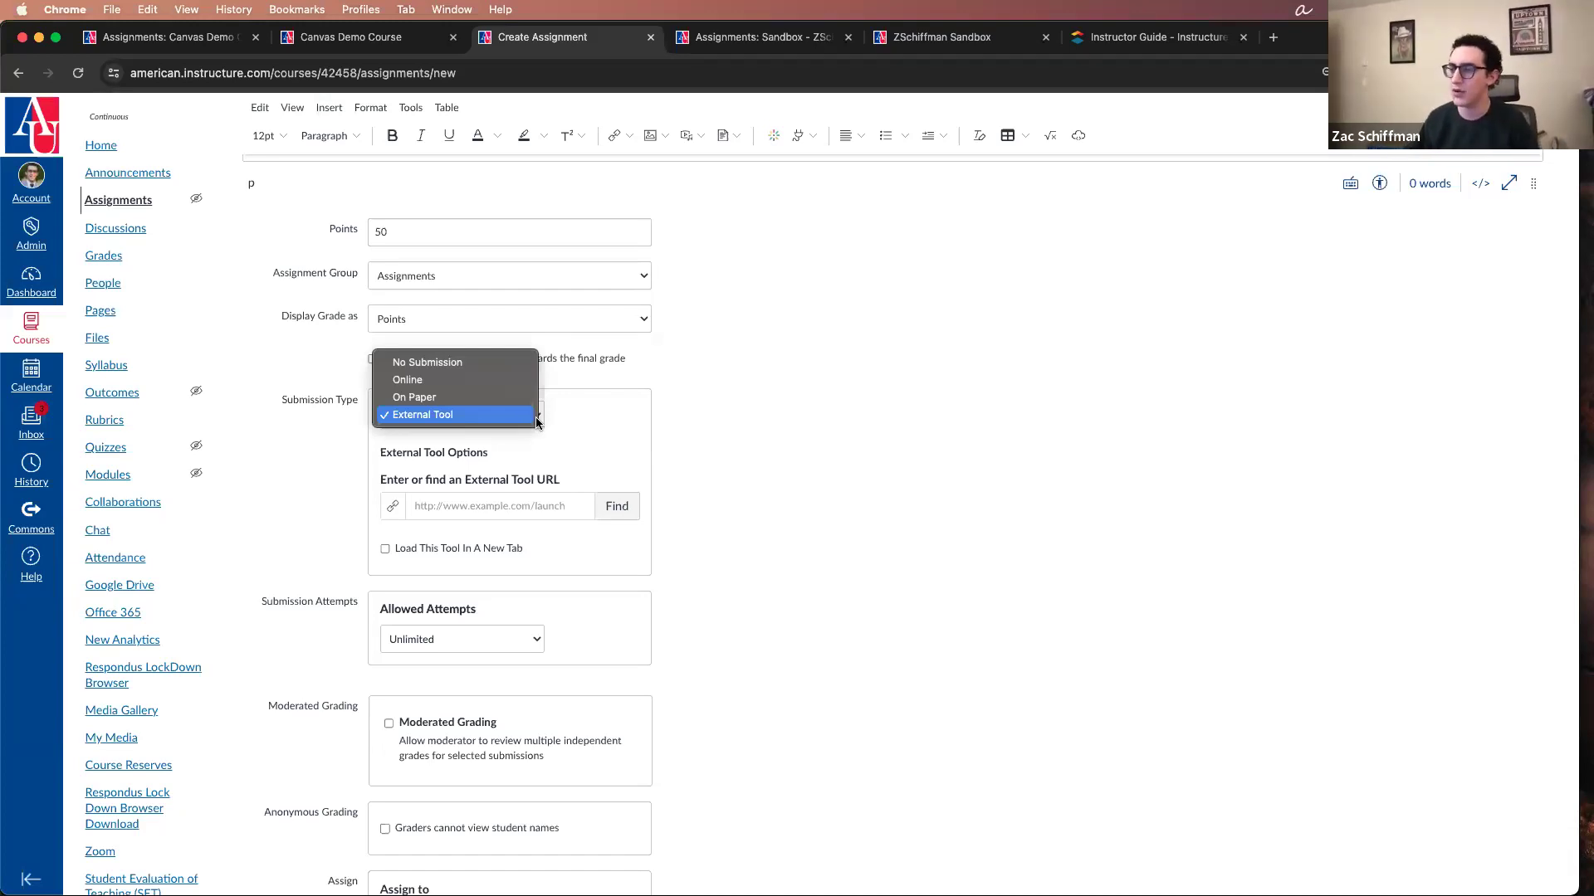
pyautogui.click(743, 410)
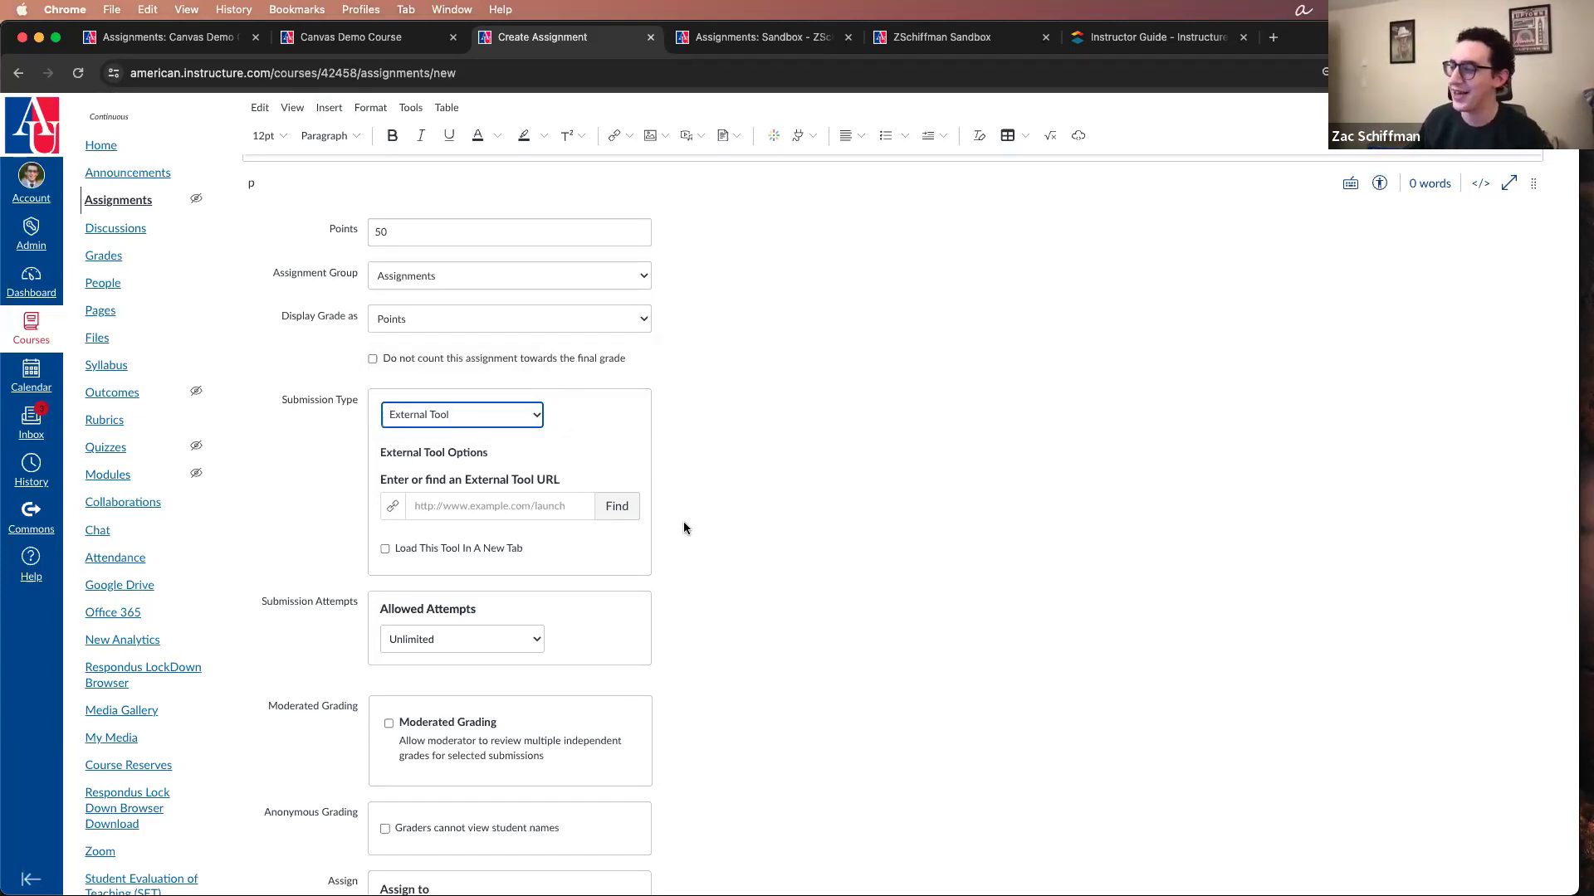
pyautogui.click(479, 417)
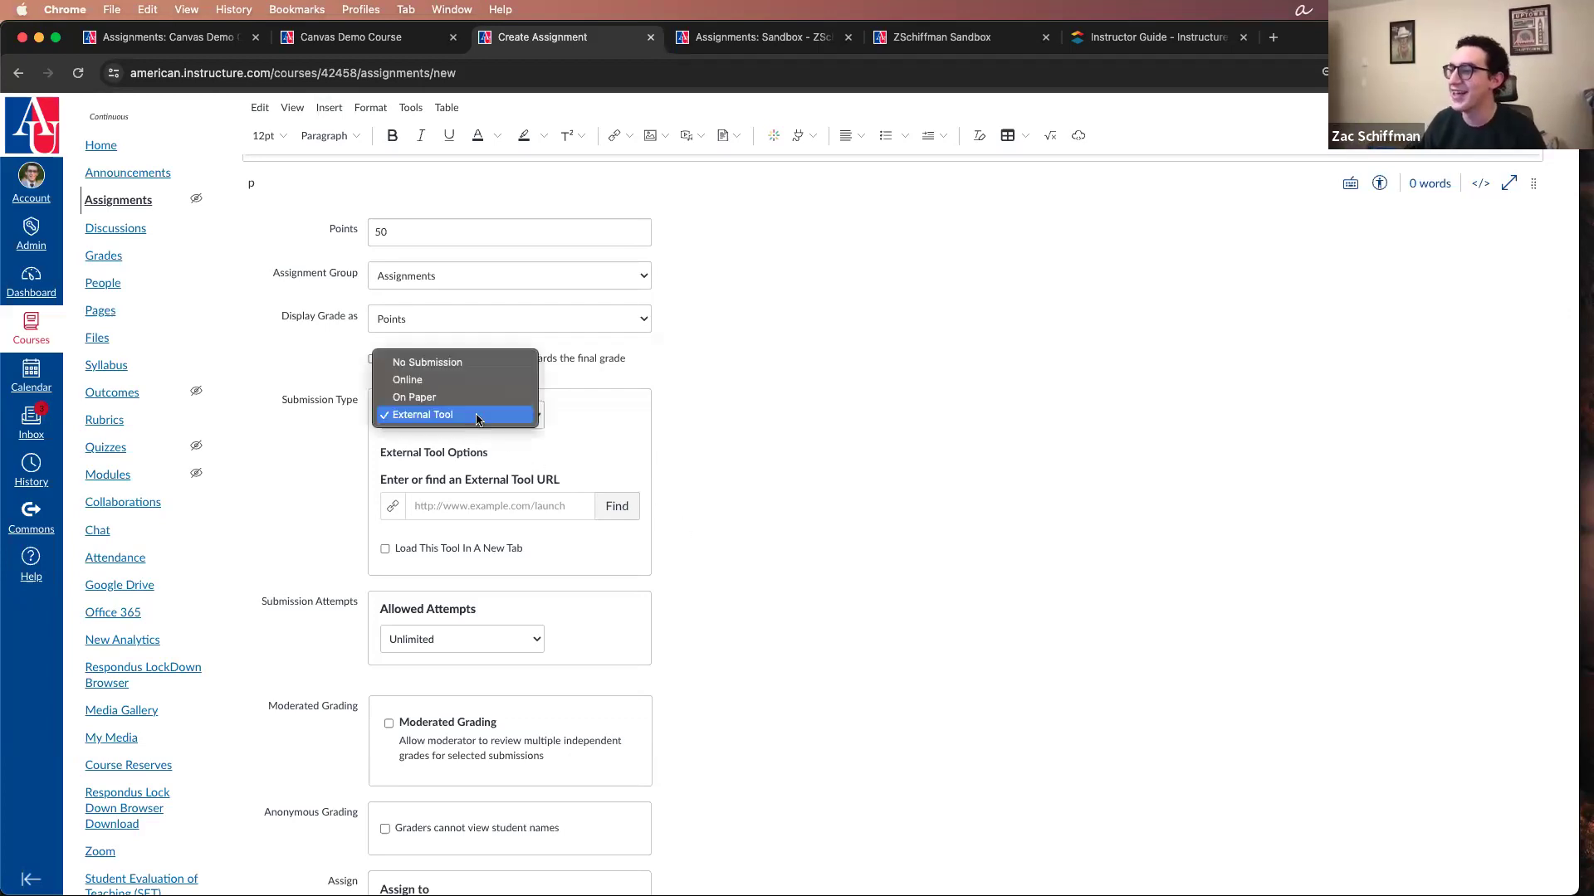
pyautogui.click(445, 381)
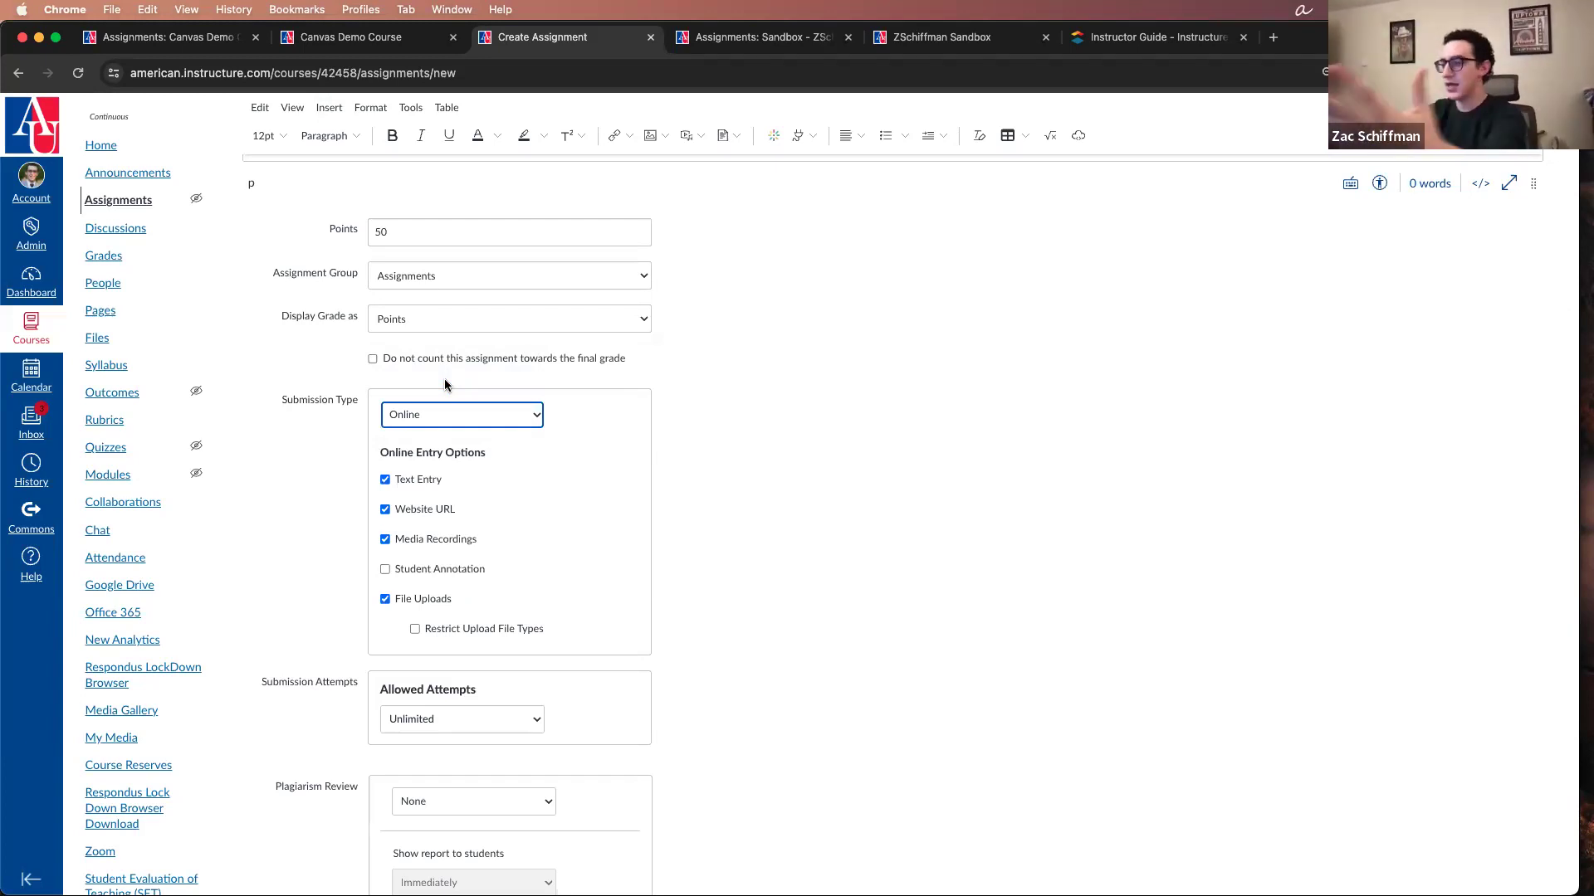
# Step: Clear the Text Entry, Website URL, Media Recordings and File Uploads options for online submissions
pyautogui.click(424, 488)
pyautogui.click(427, 513)
pyautogui.click(428, 542)
pyautogui.click(429, 572)
pyautogui.click(398, 570)
pyautogui.click(438, 599)
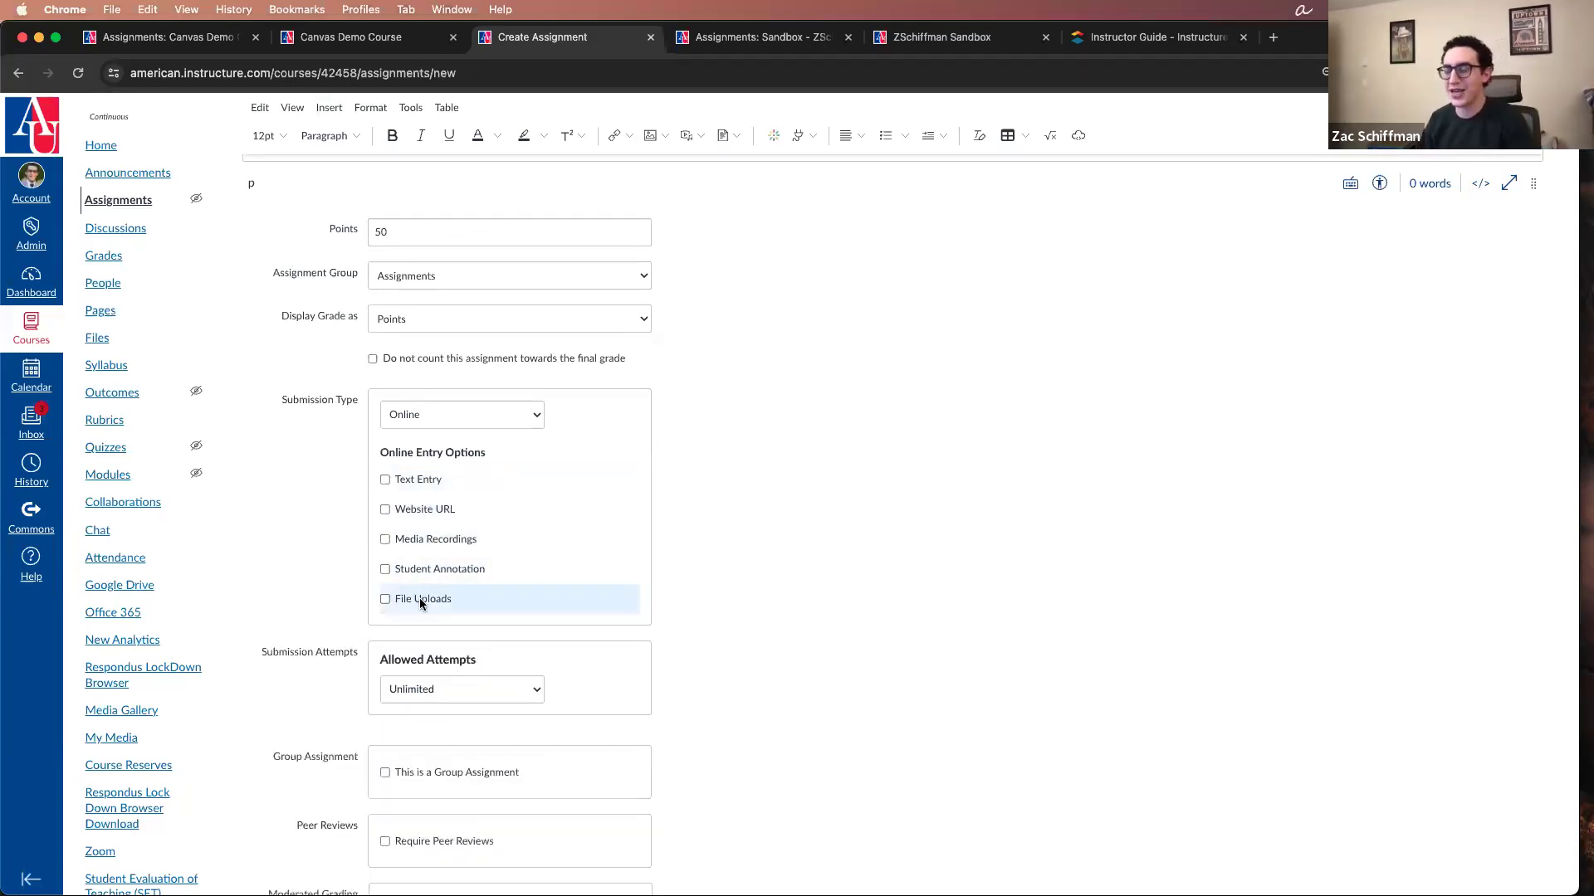
# Step: Try Text Entry and File Uploads, separately and together, as the allowed online entry options
pyautogui.click(425, 482)
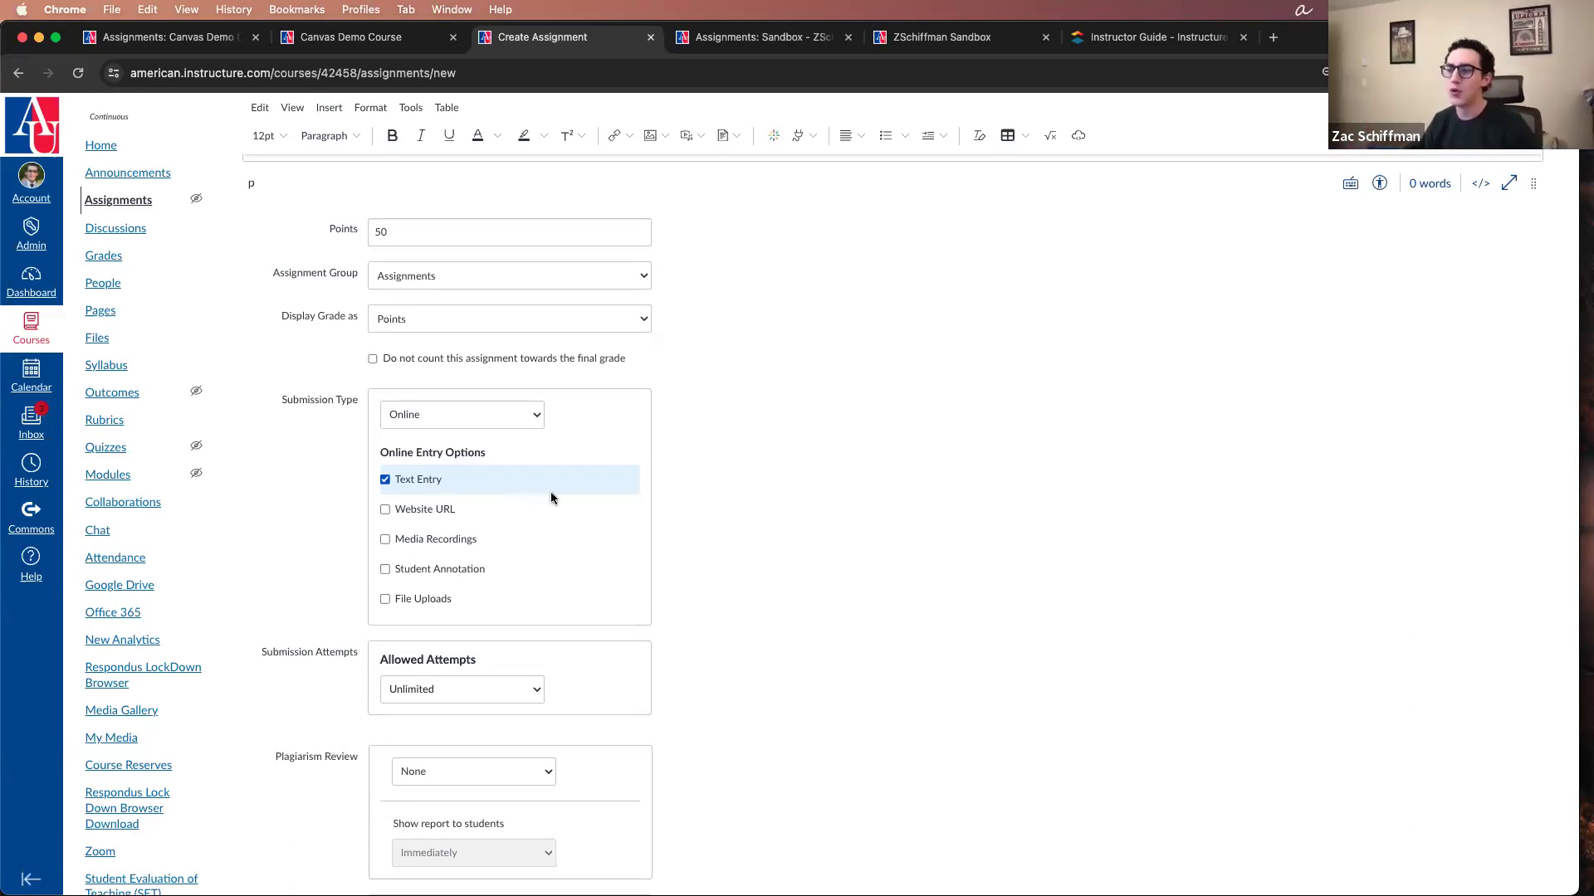
pyautogui.click(536, 601)
pyautogui.click(417, 481)
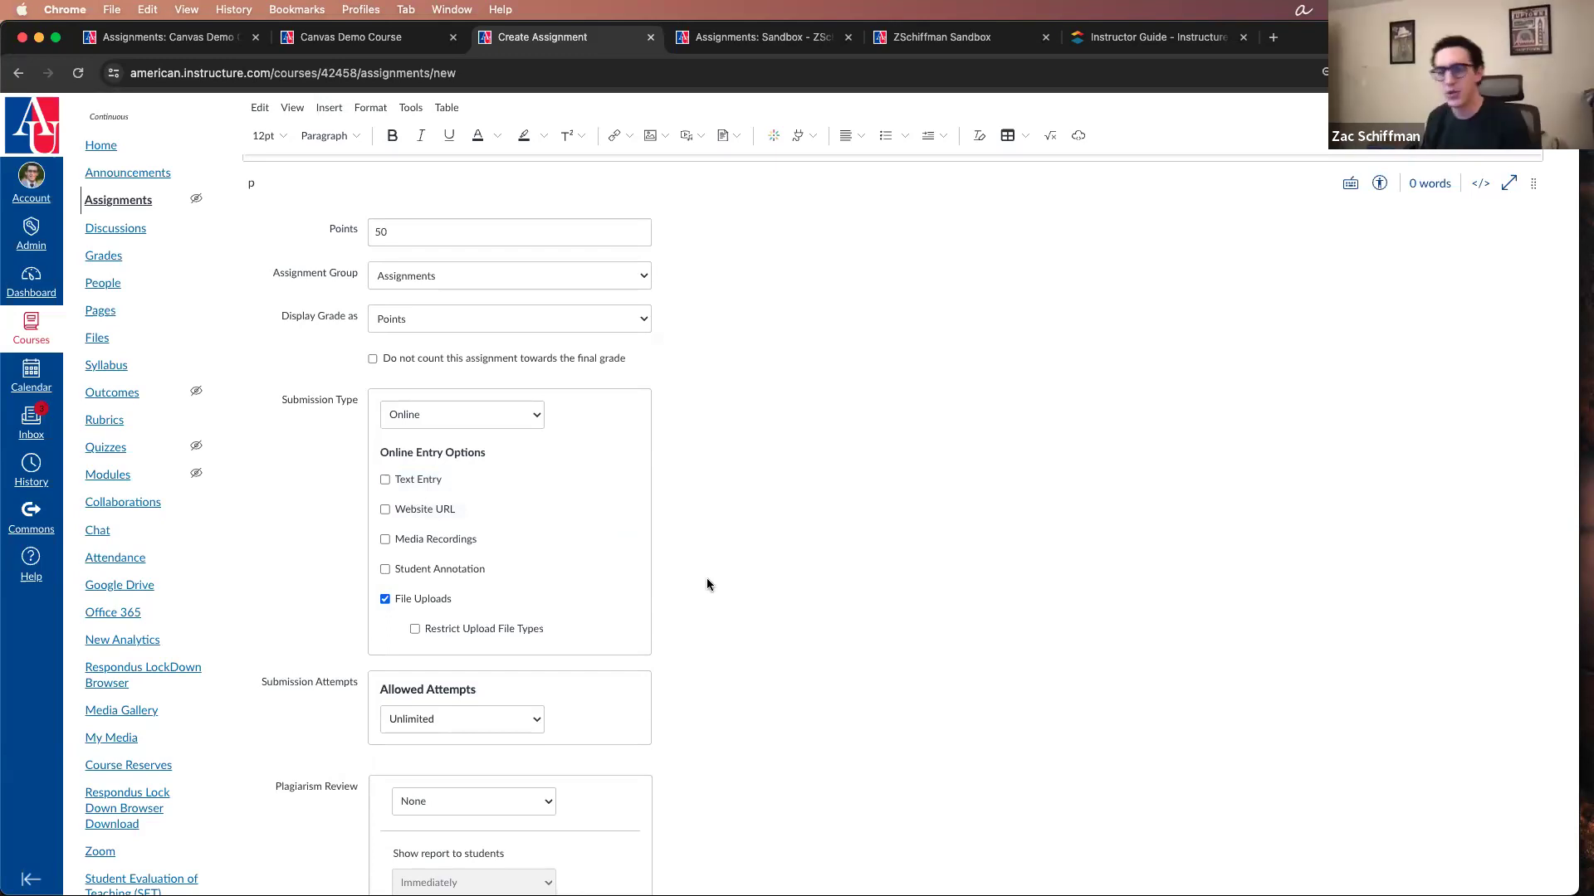
pyautogui.click(414, 482)
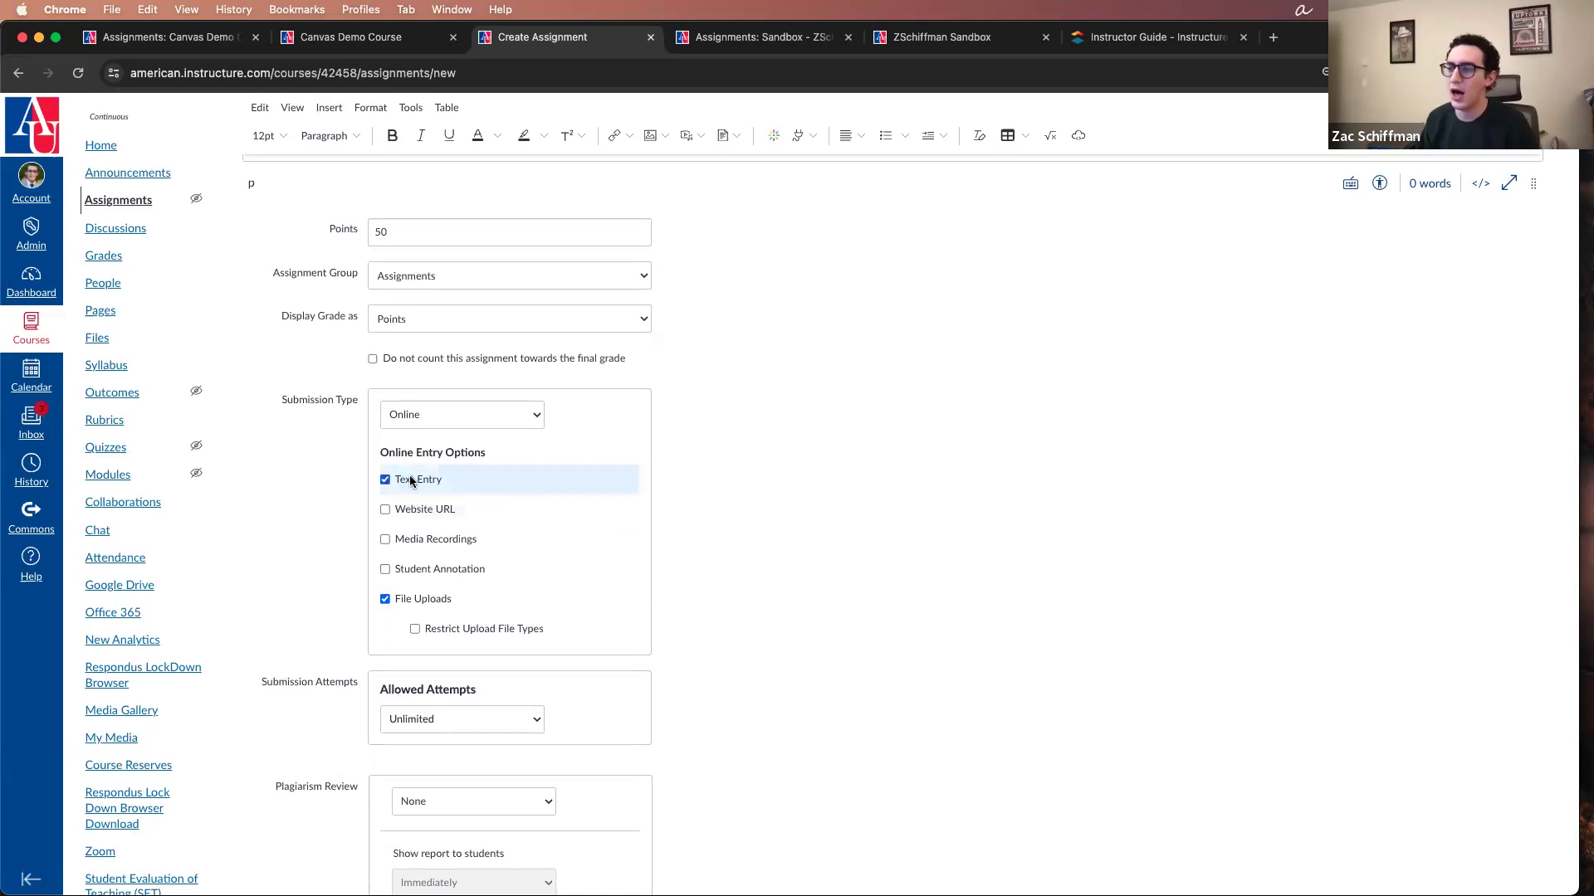
pyautogui.click(426, 601)
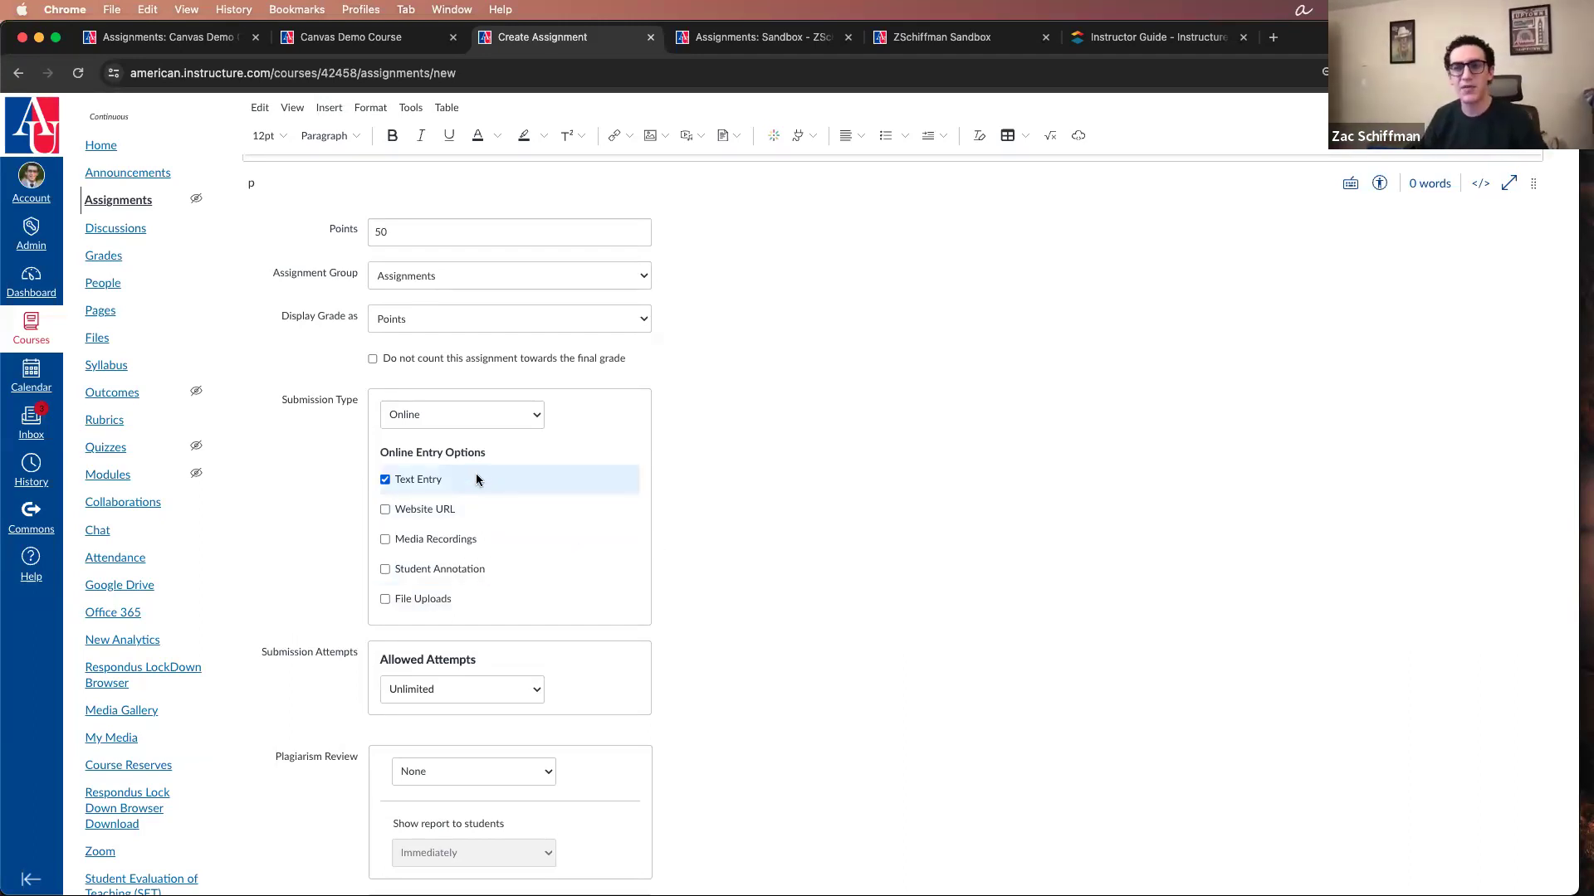
pyautogui.click(445, 598)
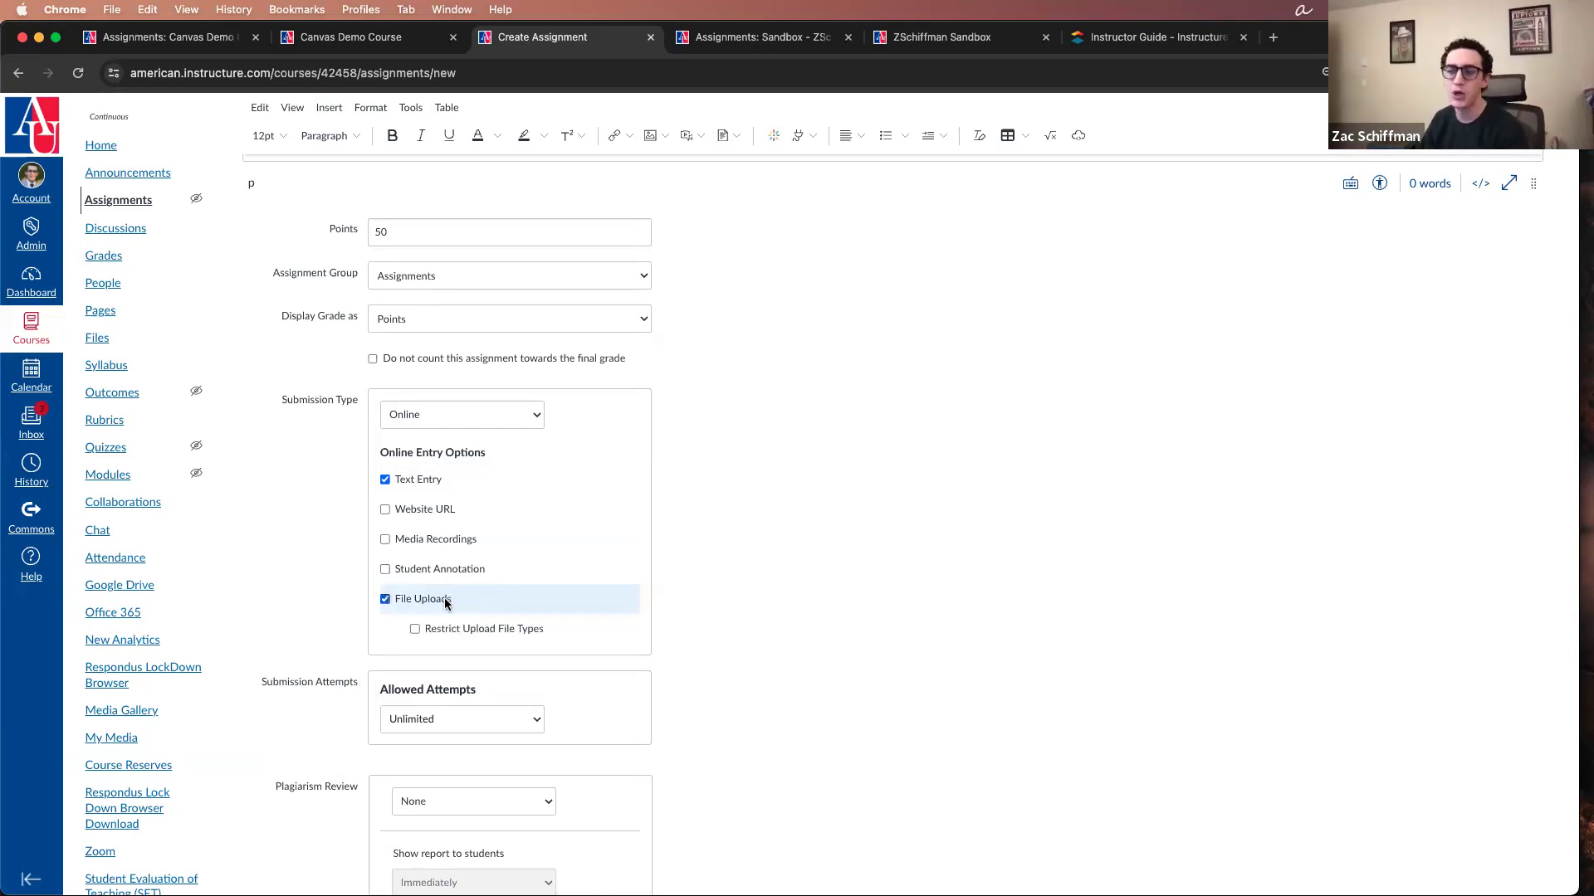
pyautogui.click(413, 486)
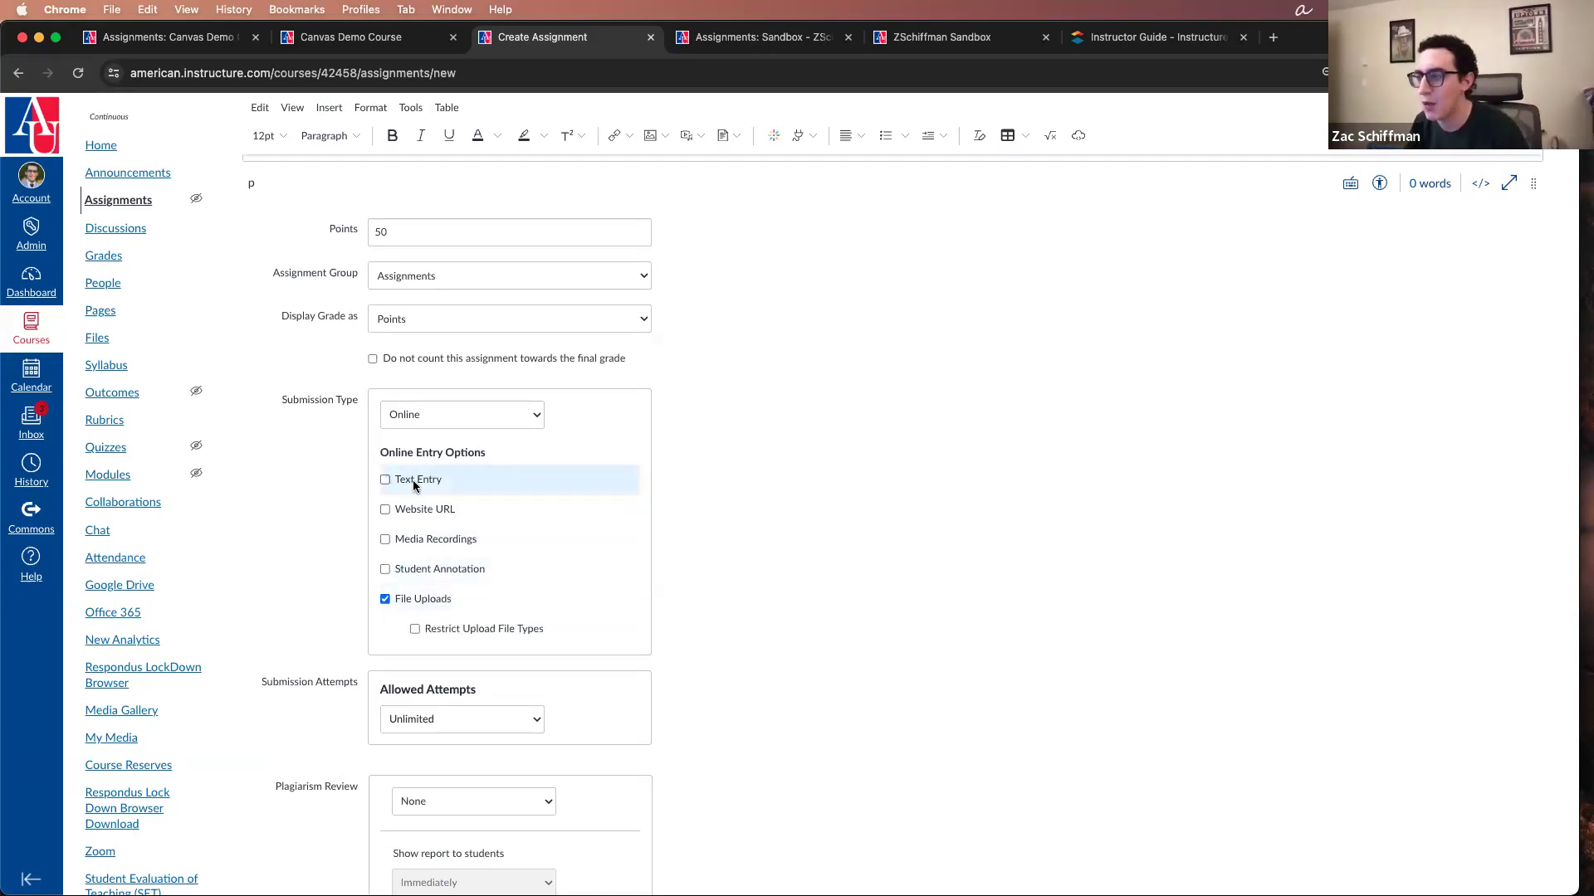
# Step: Look through the options for inserting links, images and documents into the assignment description
pyautogui.scroll(1, 931, 546)
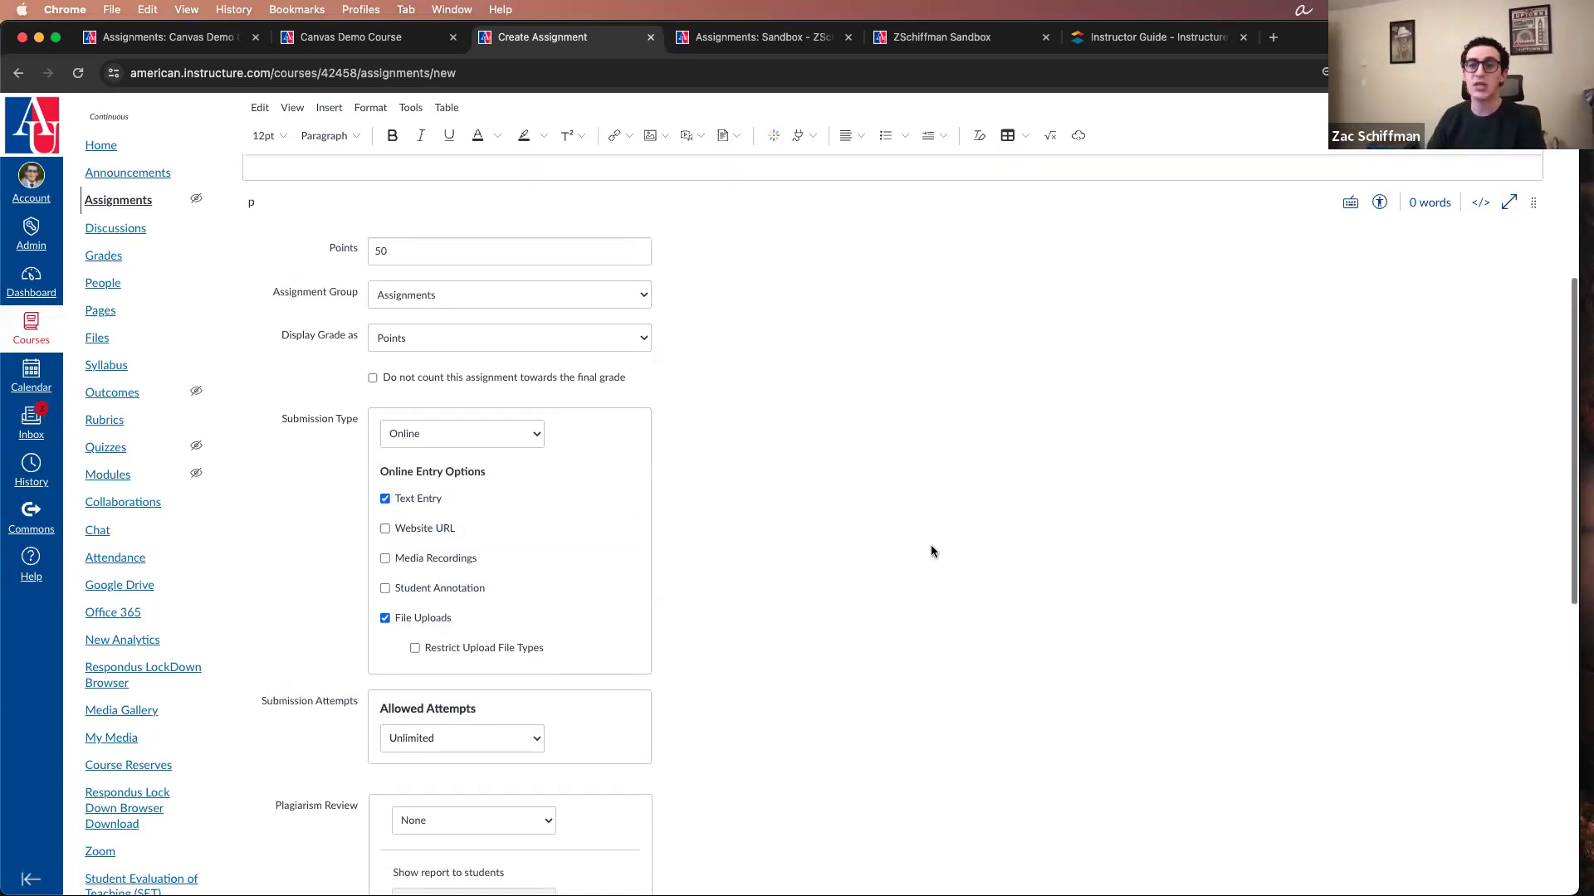
pyautogui.scroll(10, 933, 566)
pyautogui.click(444, 462)
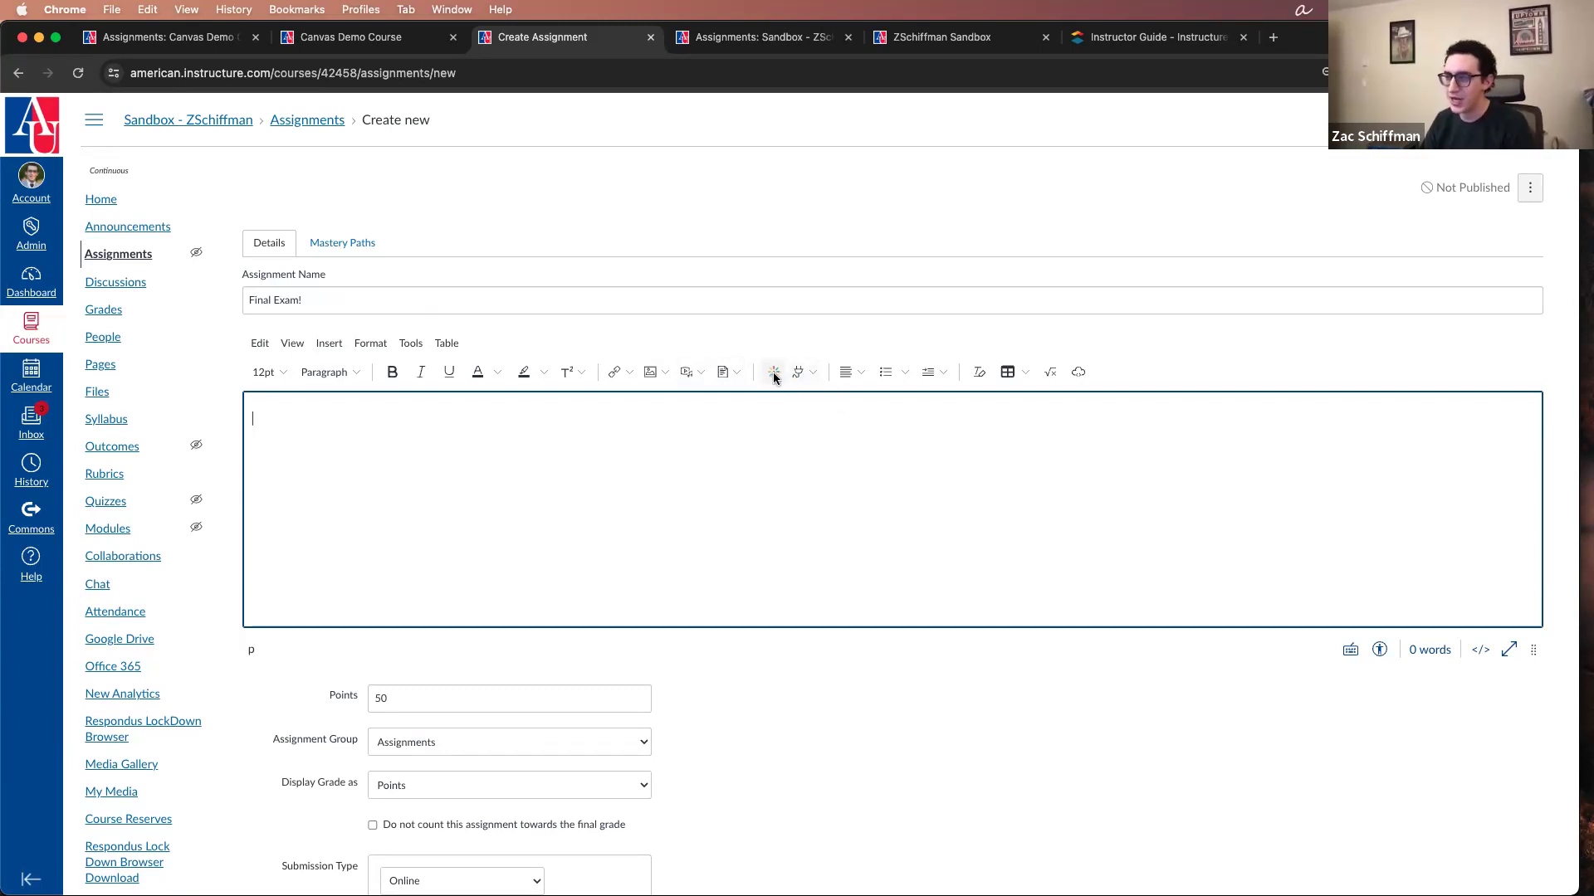
pyautogui.click(627, 373)
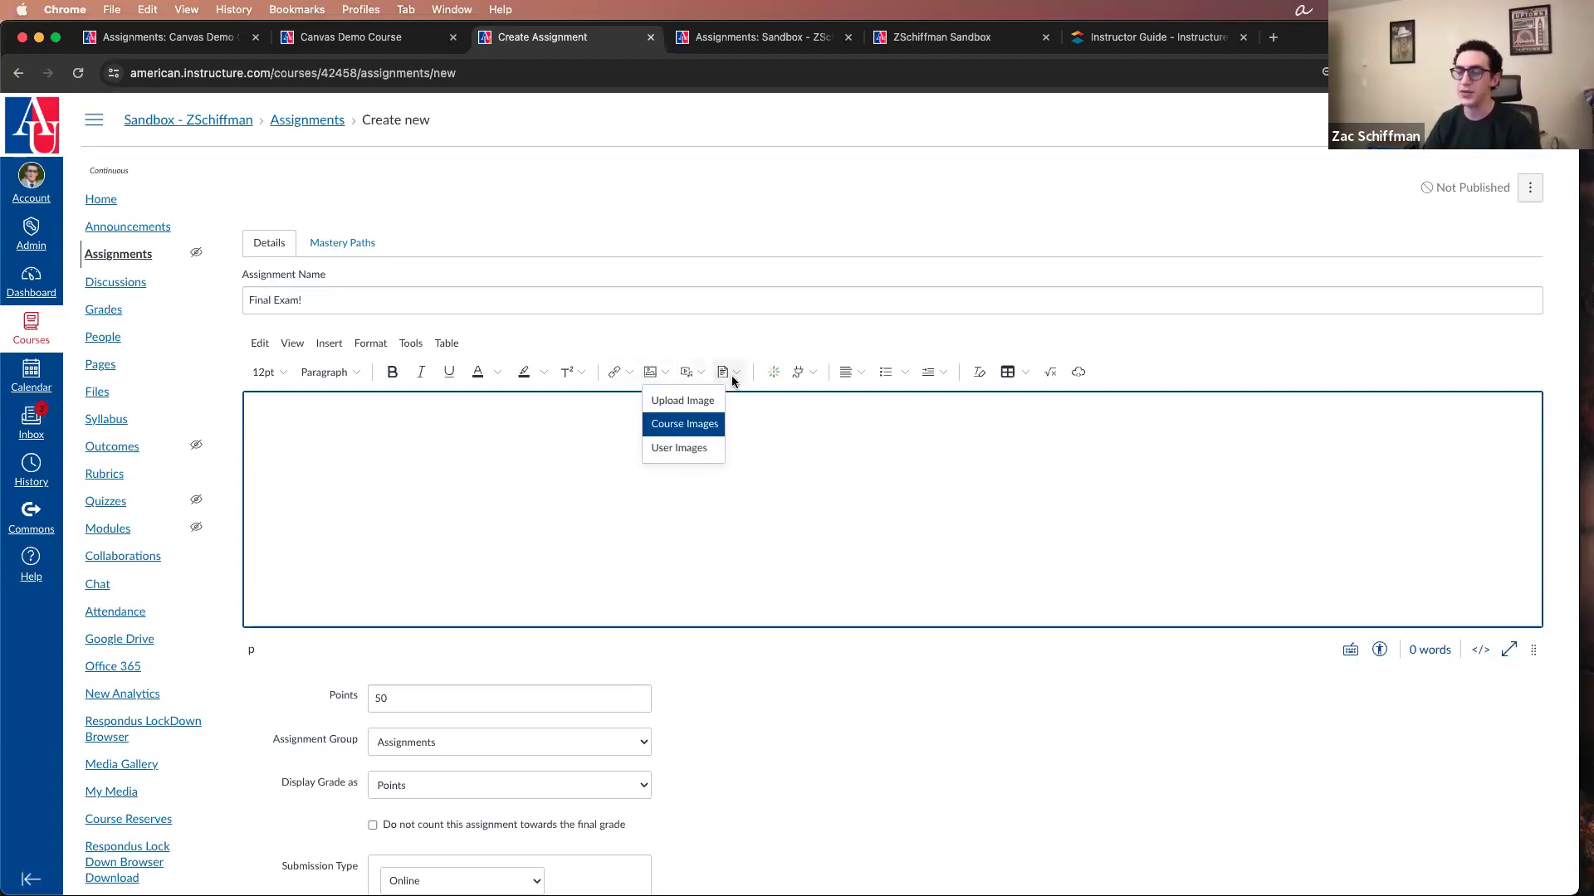
pyautogui.click(733, 515)
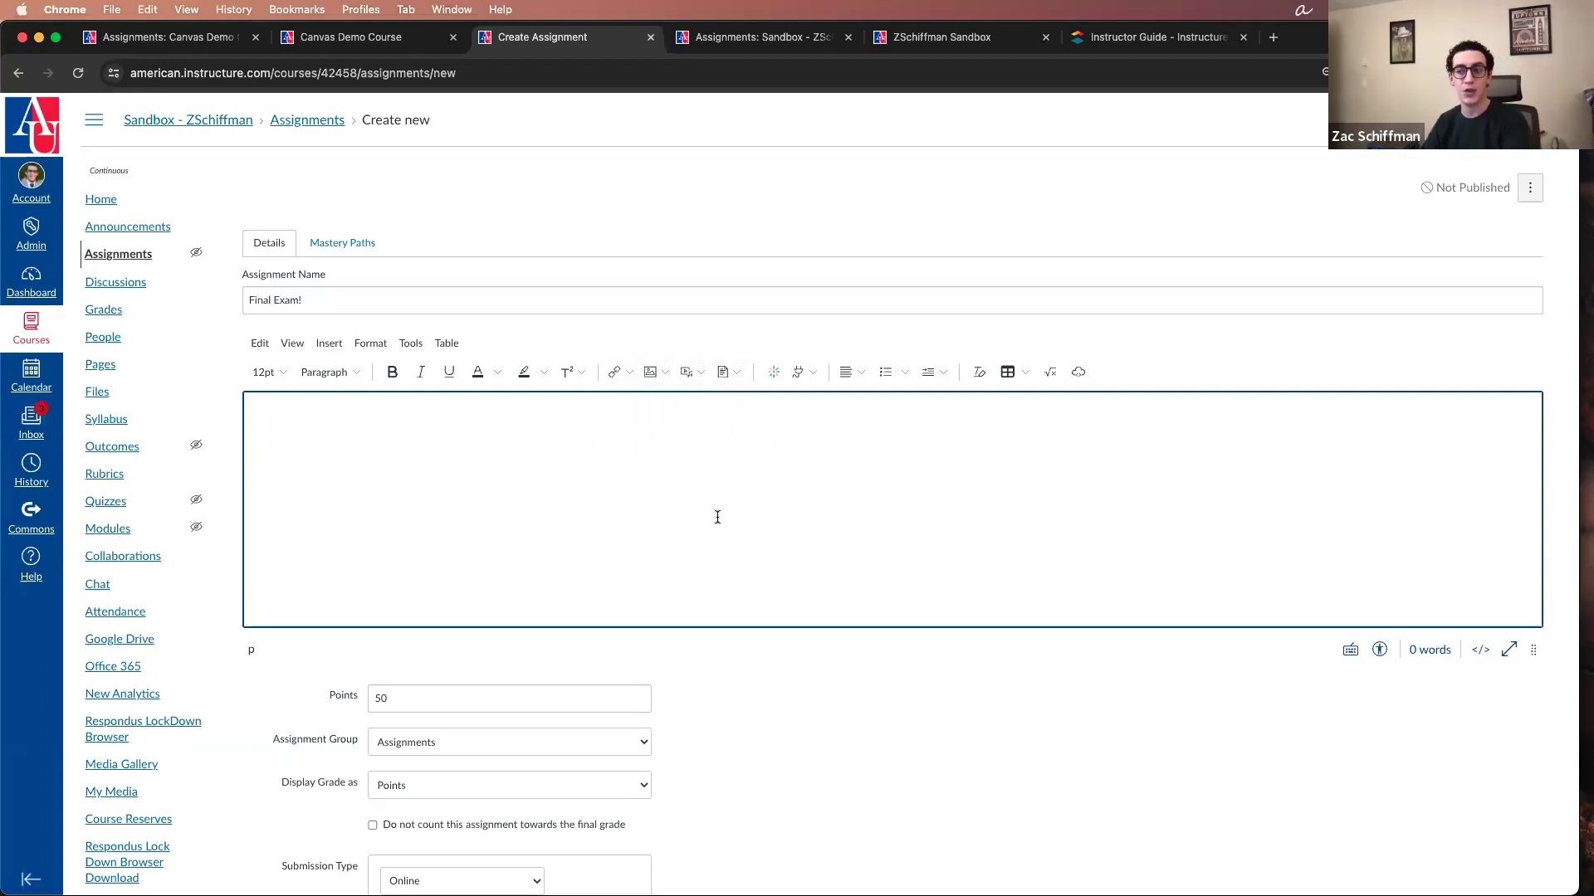
# Step: Enter the placeholder text "shgdfkahjdsgfajdsfadsf" in the assignment description and view the image and document insertion options
pyautogui.scroll(-4, 719, 523)
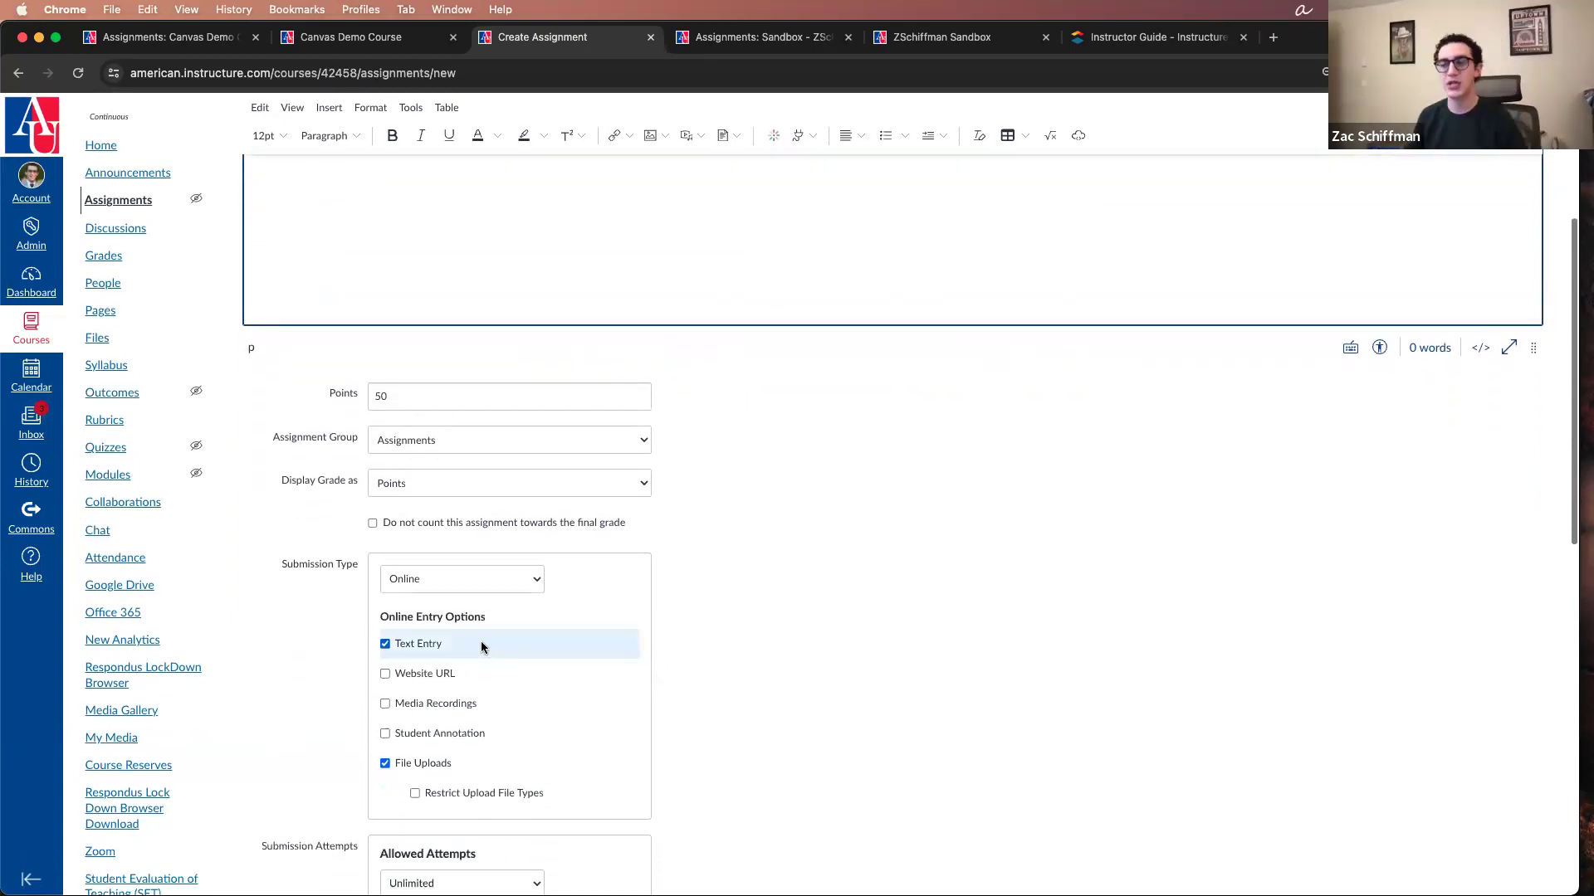
pyautogui.scroll(4, 478, 645)
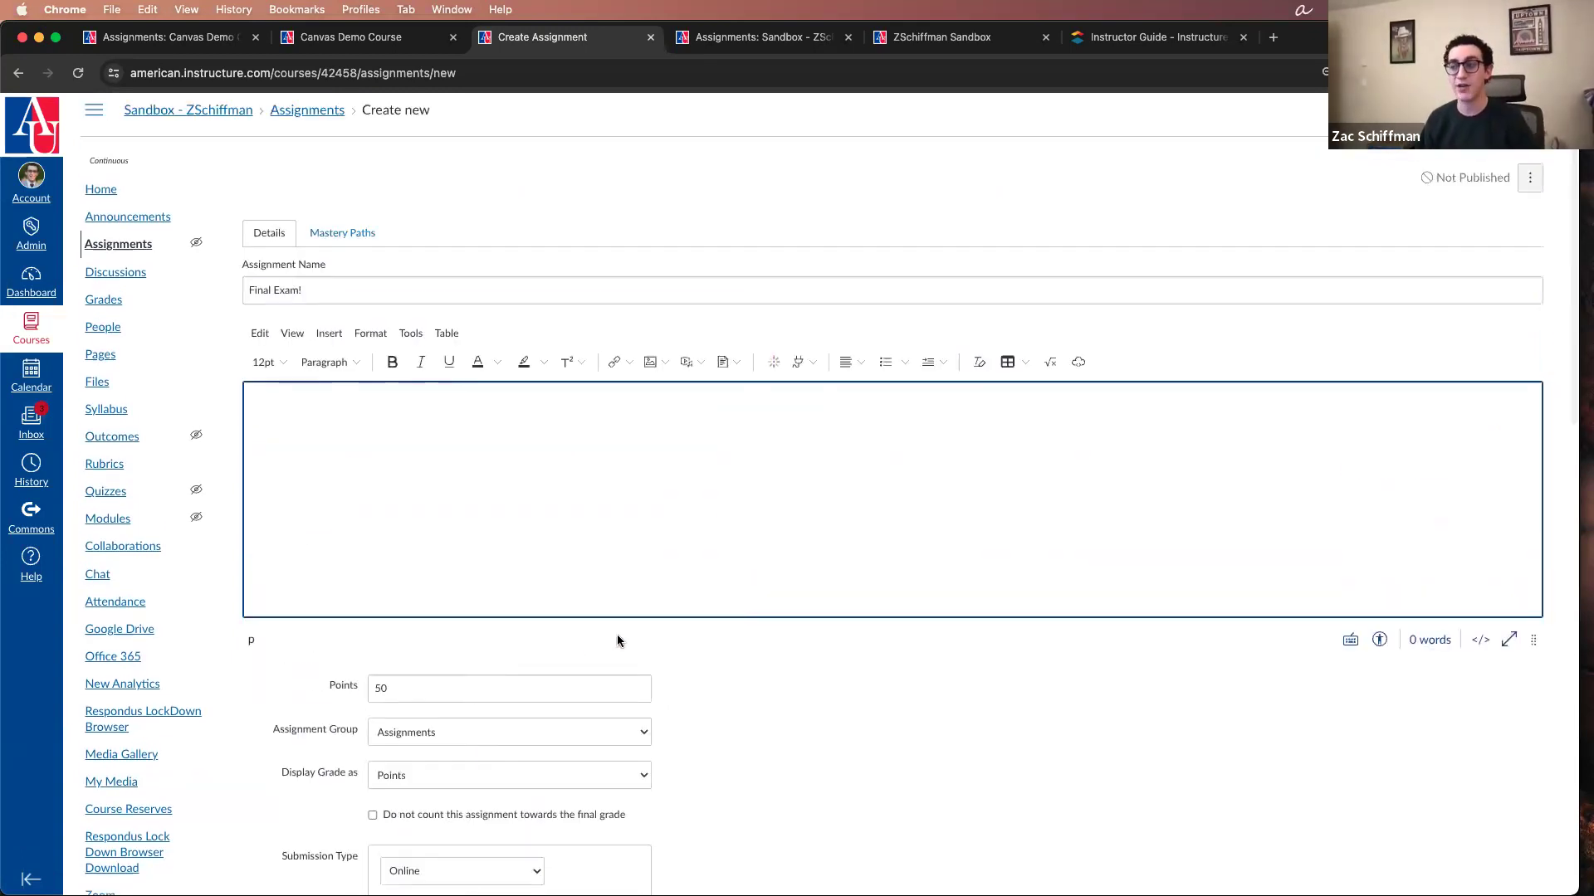
pyautogui.write('shgdfkahjdsgfajdsfadsf')
pyautogui.press('Return')
pyautogui.press('Return')
pyautogui.click(665, 362)
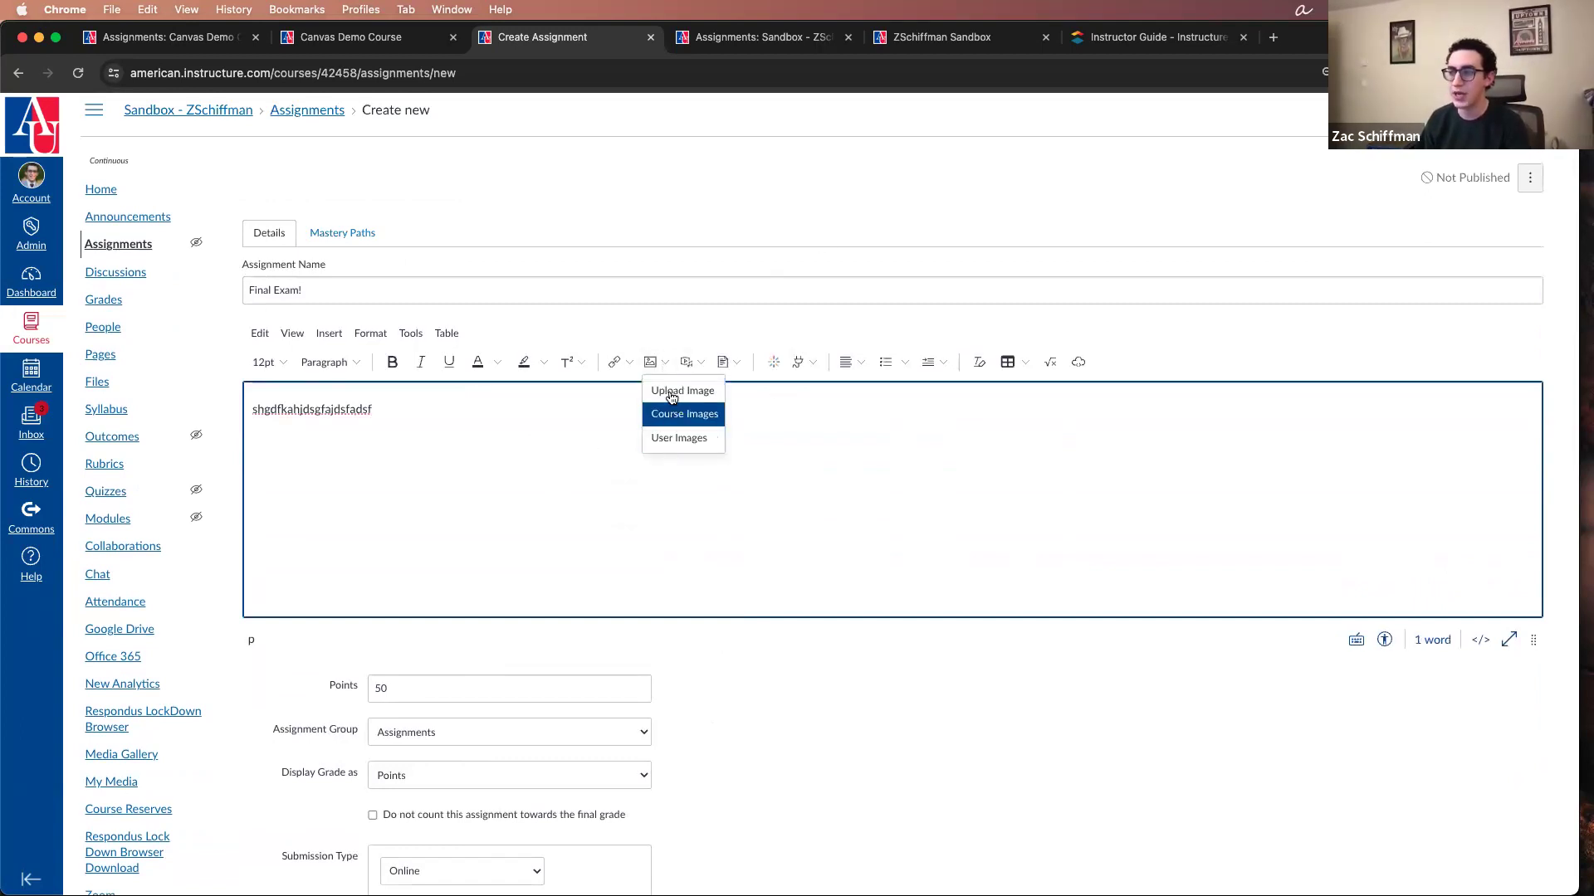
pyautogui.click(738, 363)
pyautogui.click(553, 520)
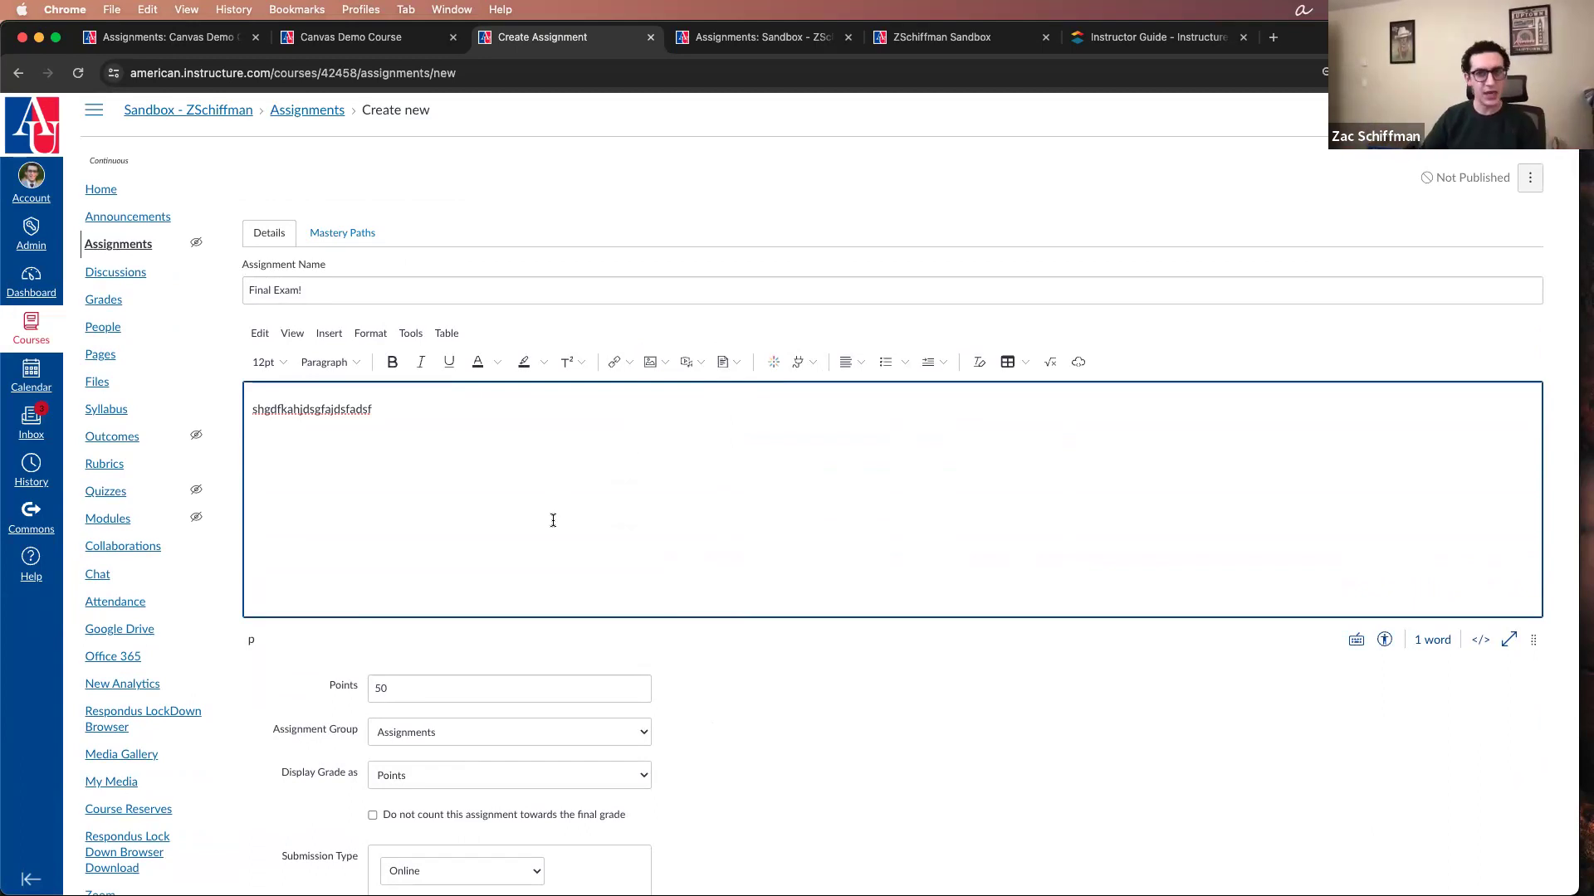
# Step: Try Website URL as the only online entry option, with Text Entry and File Uploads cleared
pyautogui.scroll(-1, 553, 521)
pyautogui.scroll(1, 552, 520)
pyautogui.scroll(-3, 551, 534)
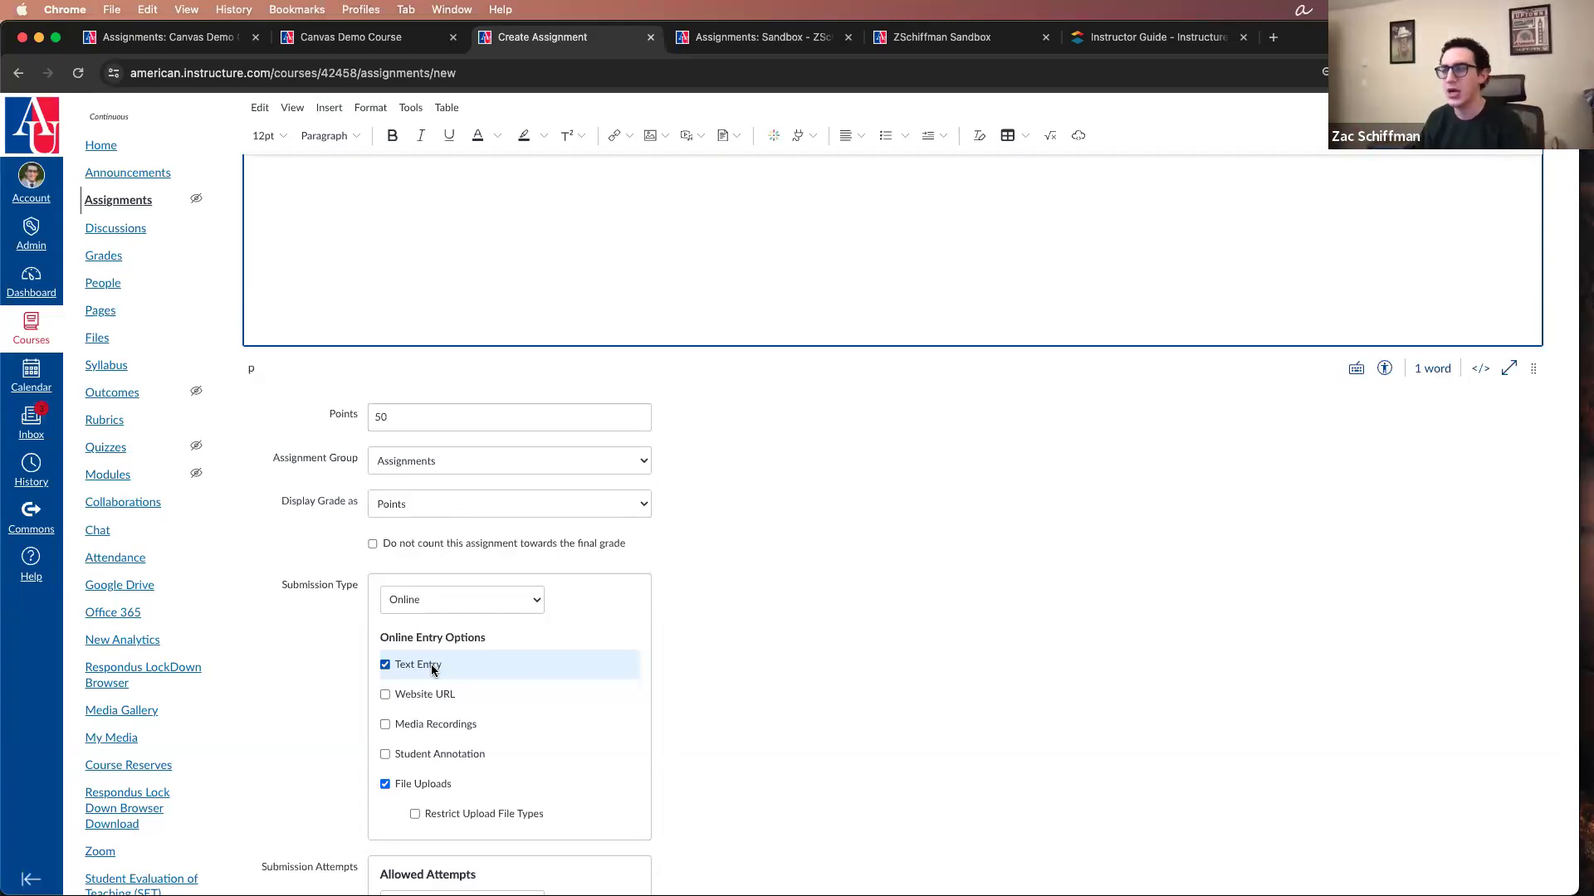
pyautogui.click(430, 672)
pyautogui.click(425, 696)
pyautogui.click(425, 784)
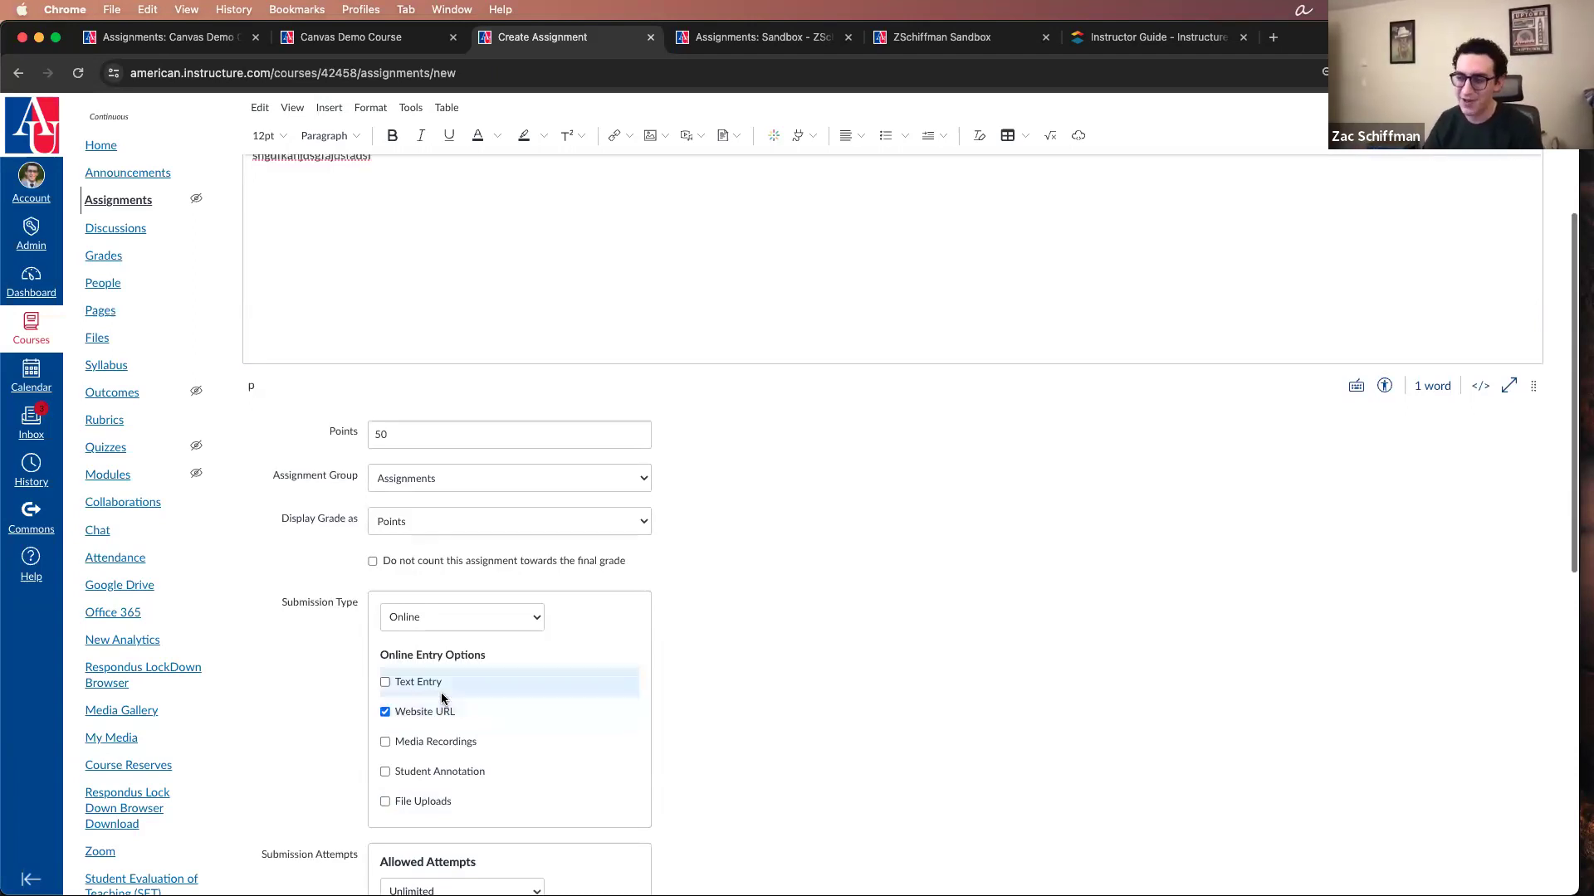
# Step: Try Media Recordings and Student Annotation in turn as the only online entry option and review the annotation settings
pyautogui.scroll(-2, 384, 710)
pyautogui.click(407, 670)
pyautogui.click(390, 637)
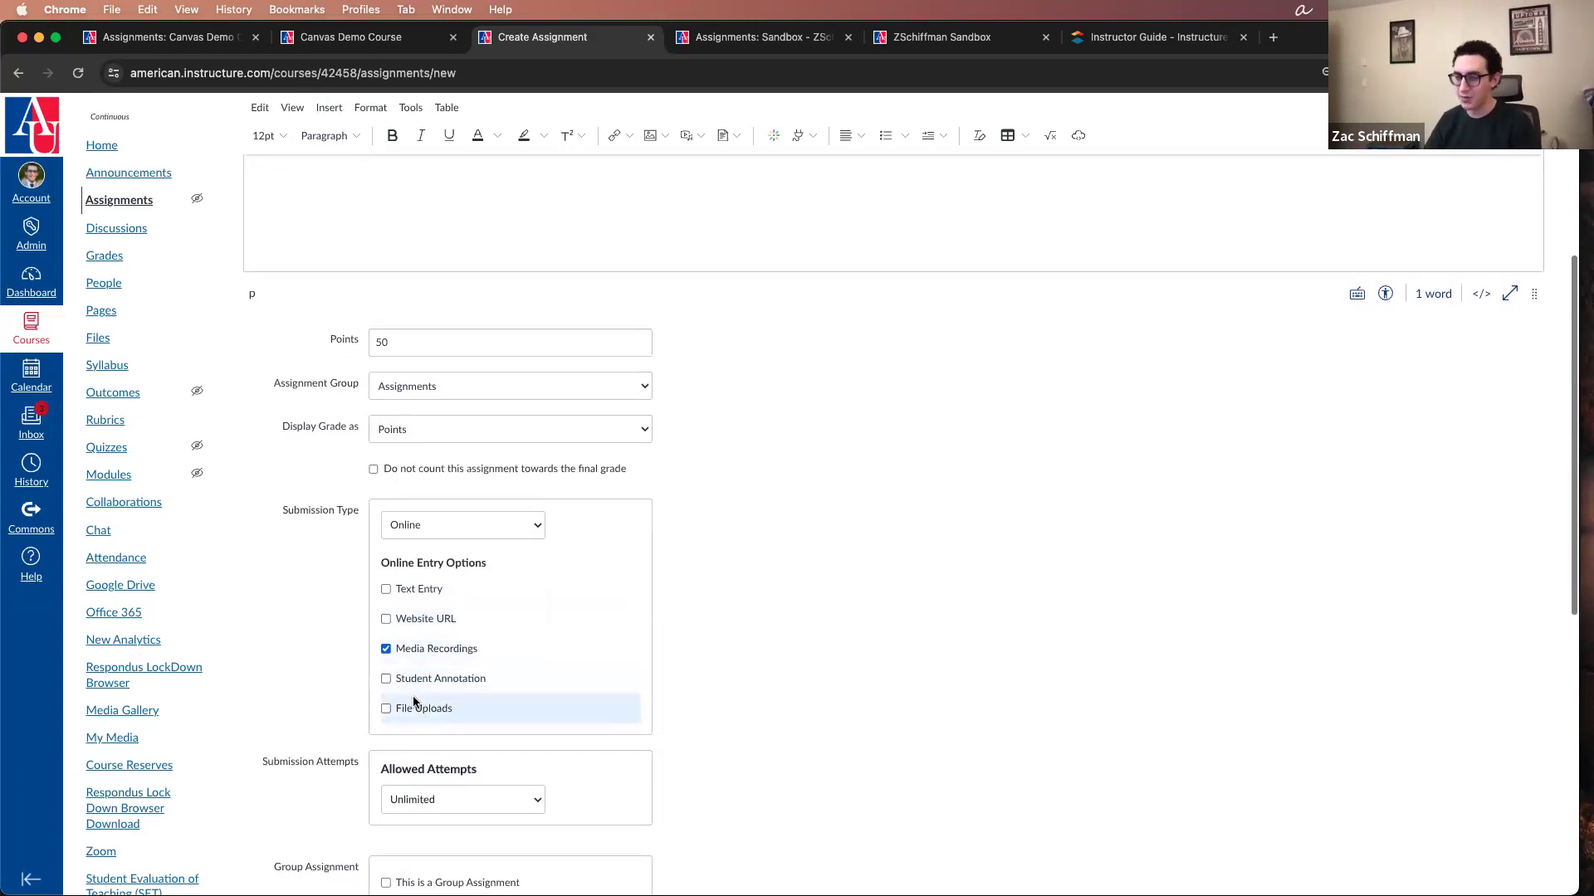
pyautogui.click(390, 671)
pyautogui.click(388, 642)
pyautogui.scroll(-4, 205, 765)
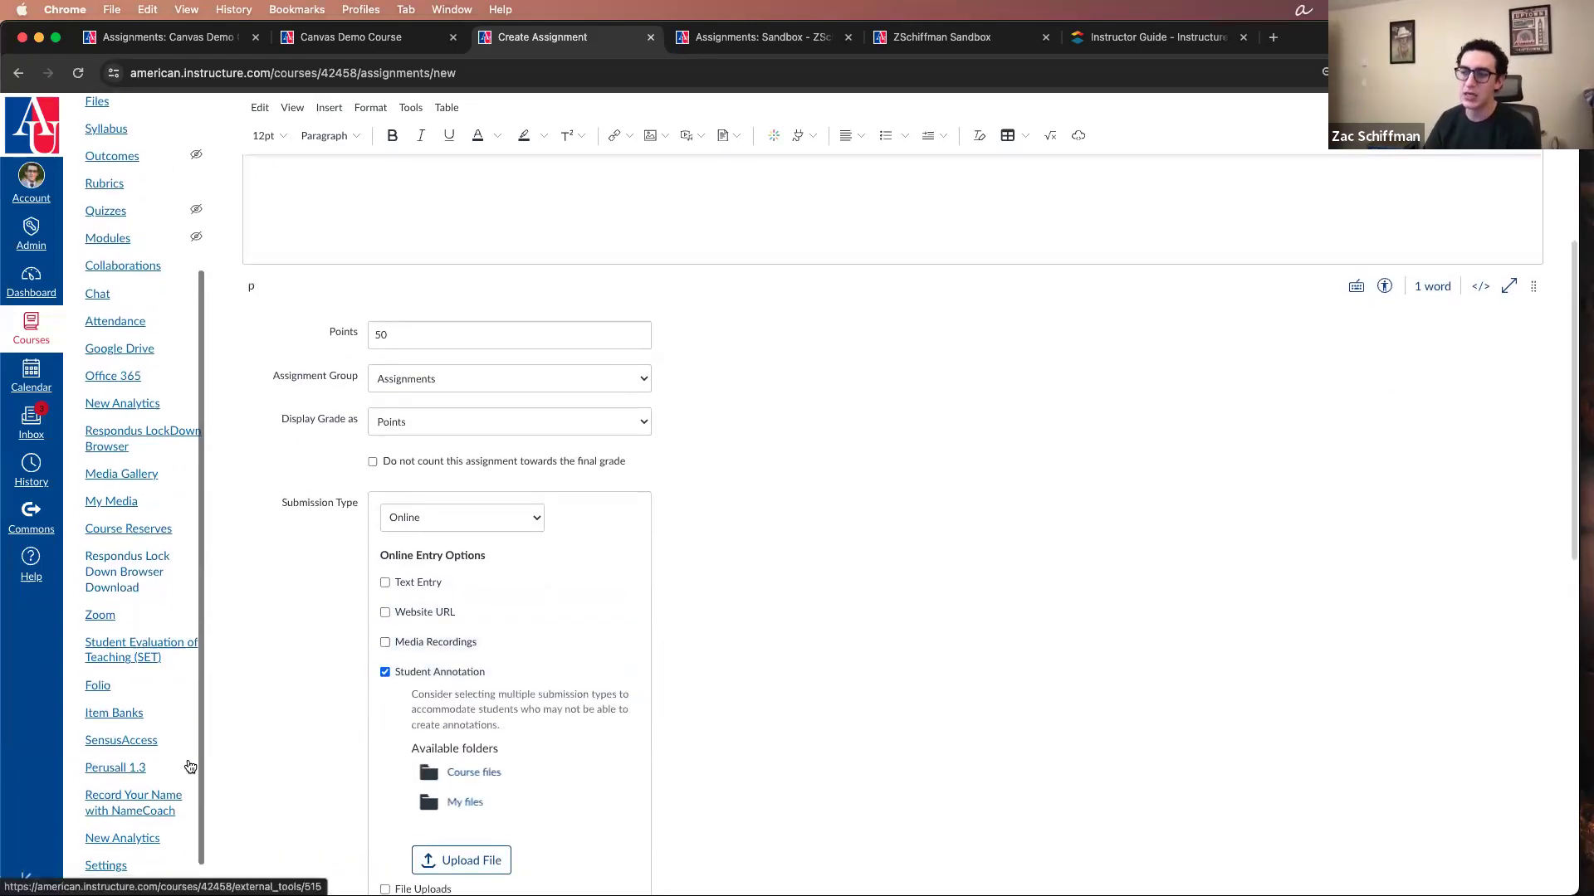
pyautogui.scroll(4, 116, 712)
pyautogui.scroll(-3, 290, 727)
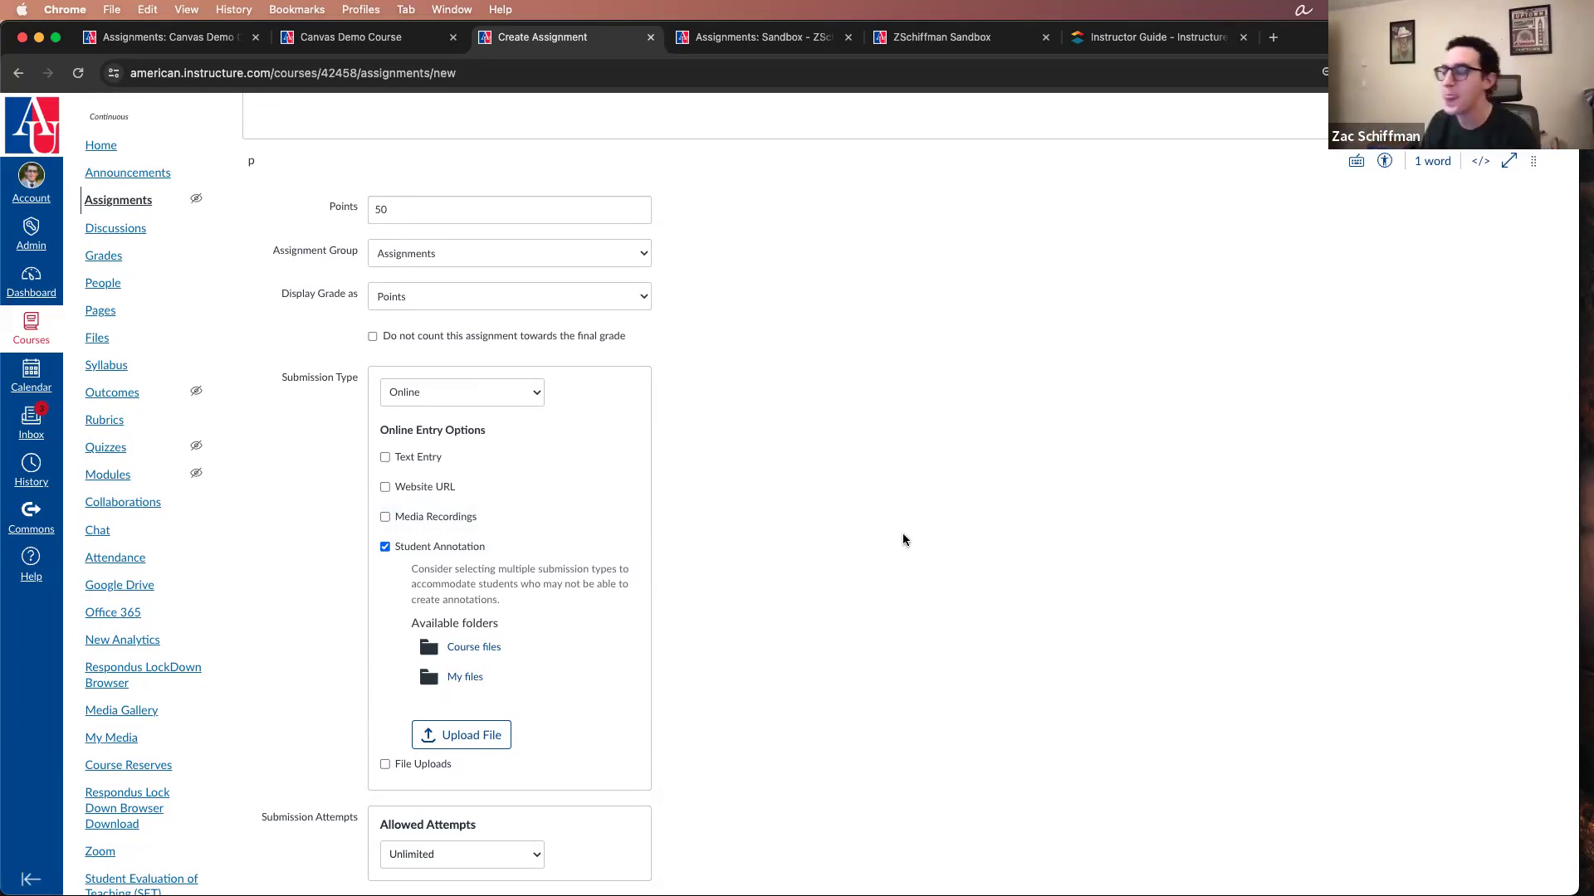
pyautogui.scroll(-1, 903, 540)
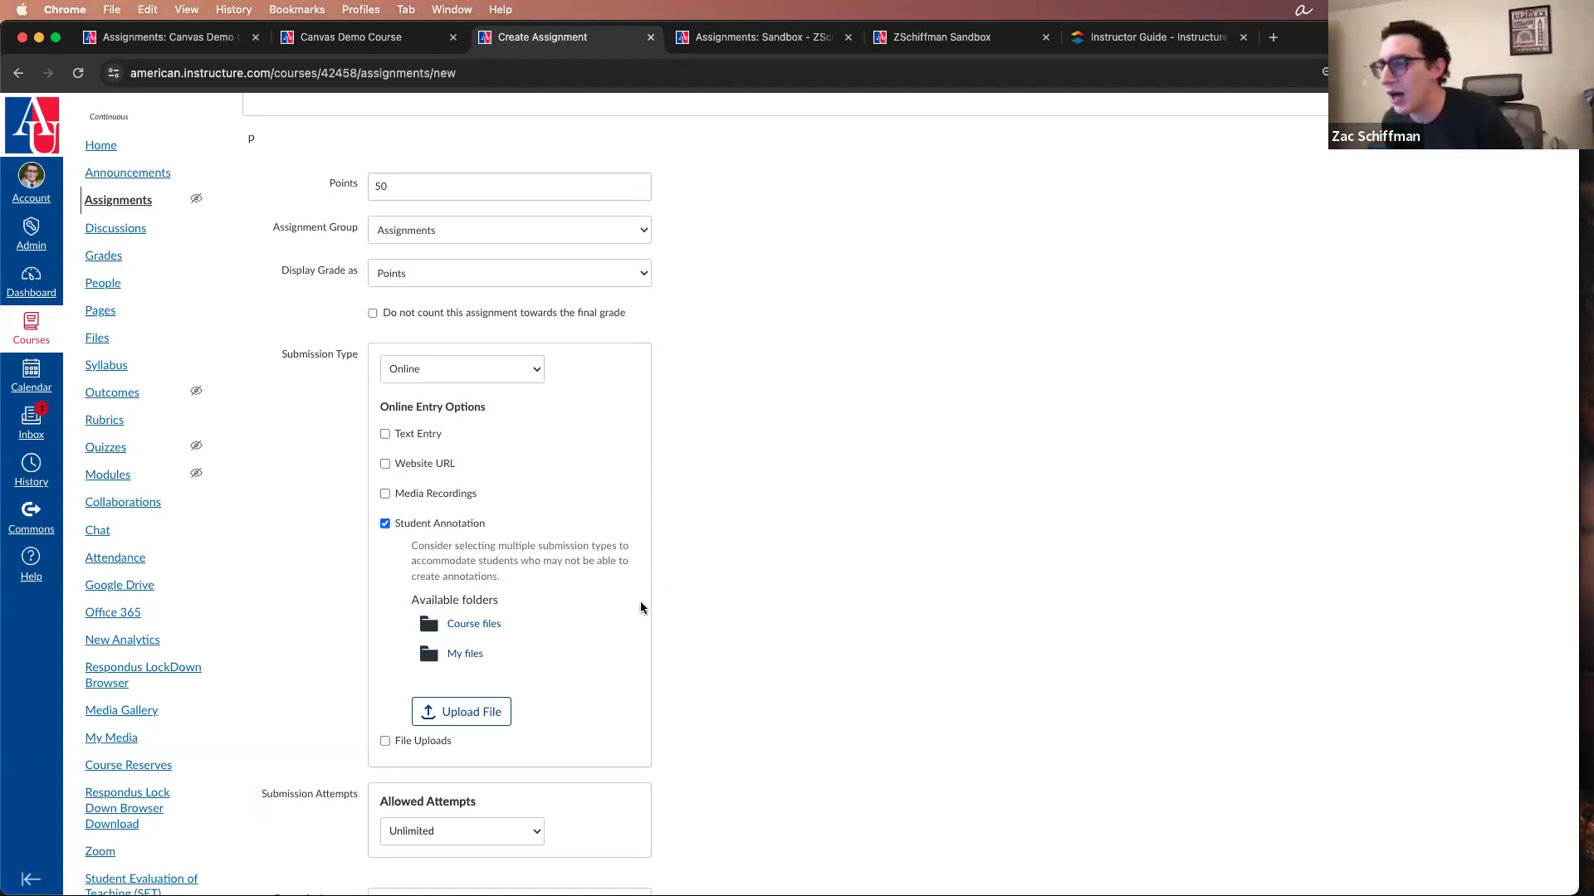
# Step: Replace Student Annotation with File Uploads as the online entry option and turn on Restrict Upload File Types
pyautogui.click(460, 519)
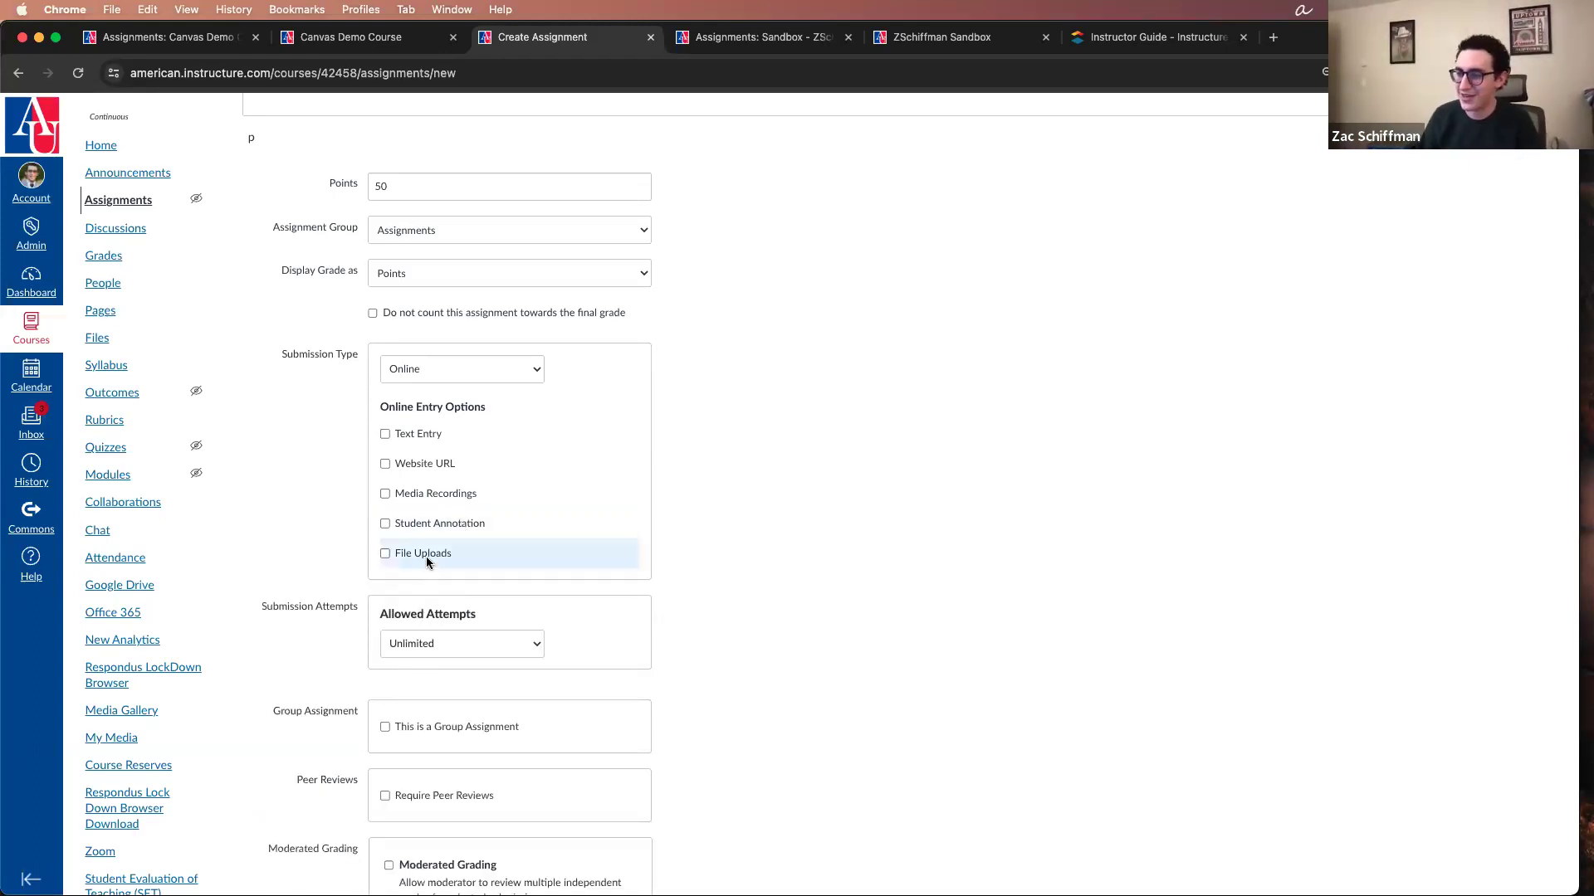
pyautogui.click(428, 558)
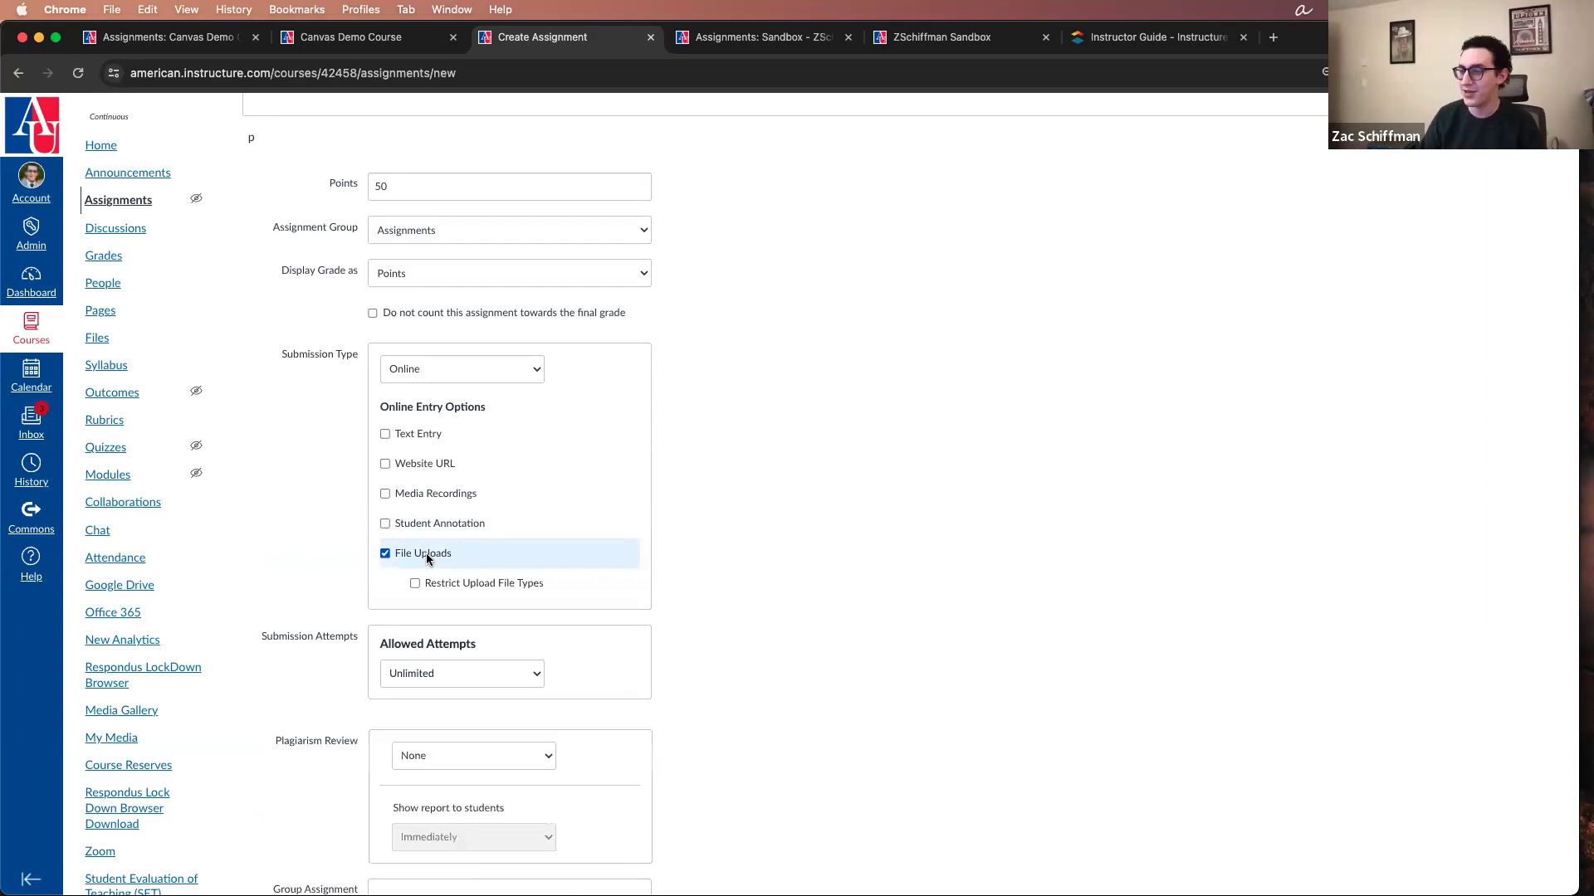
pyautogui.click(512, 586)
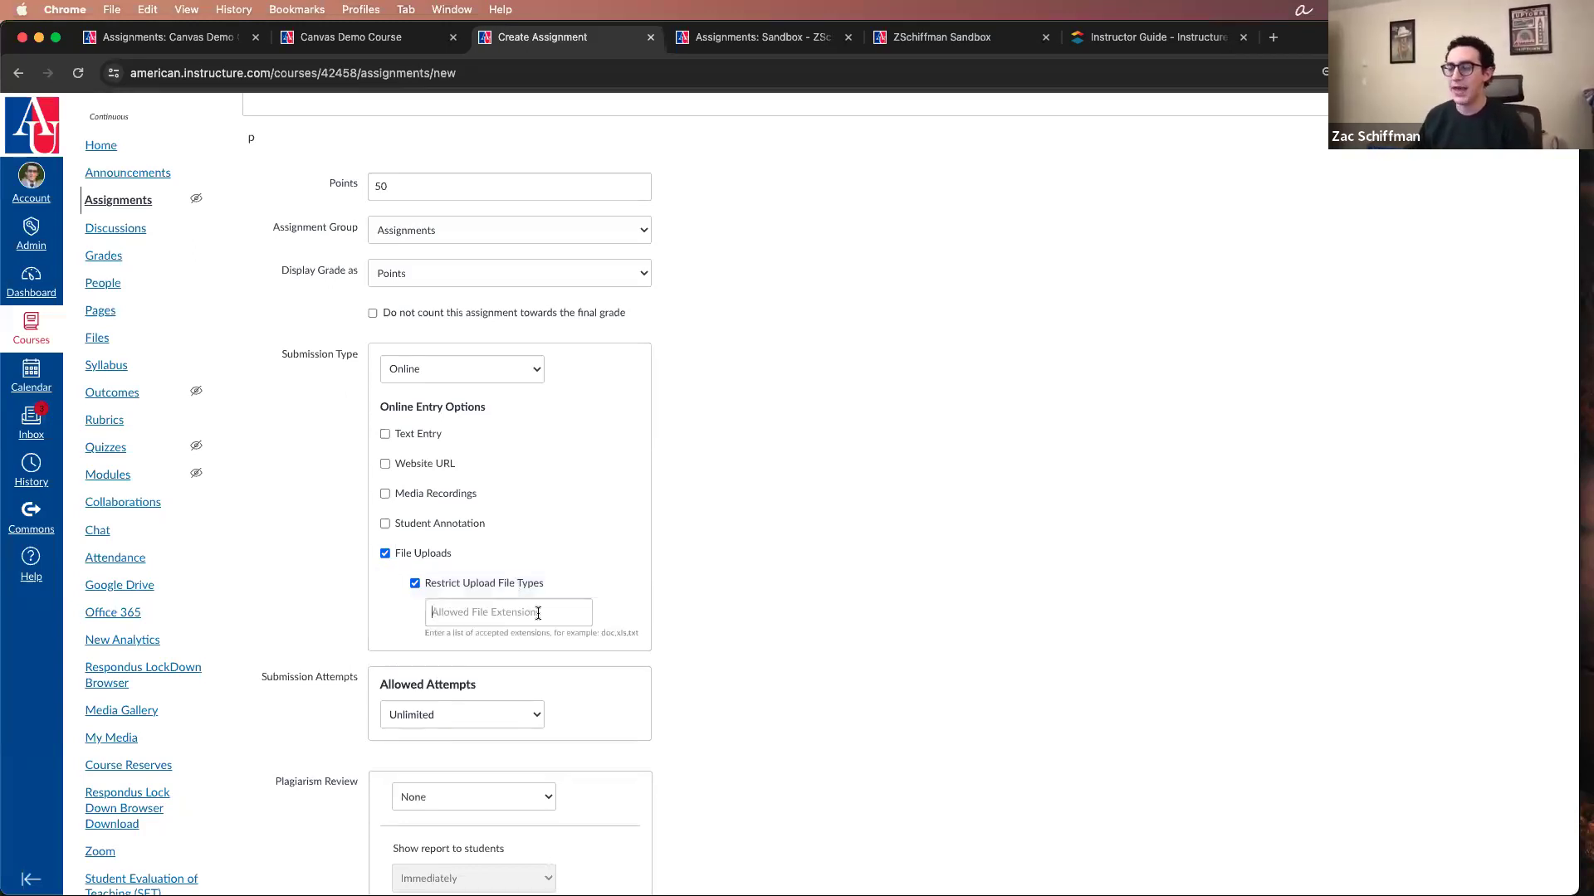
# Step: Try "pdf" as the allowed upload file extension and clear the entry again
pyautogui.click(538, 614)
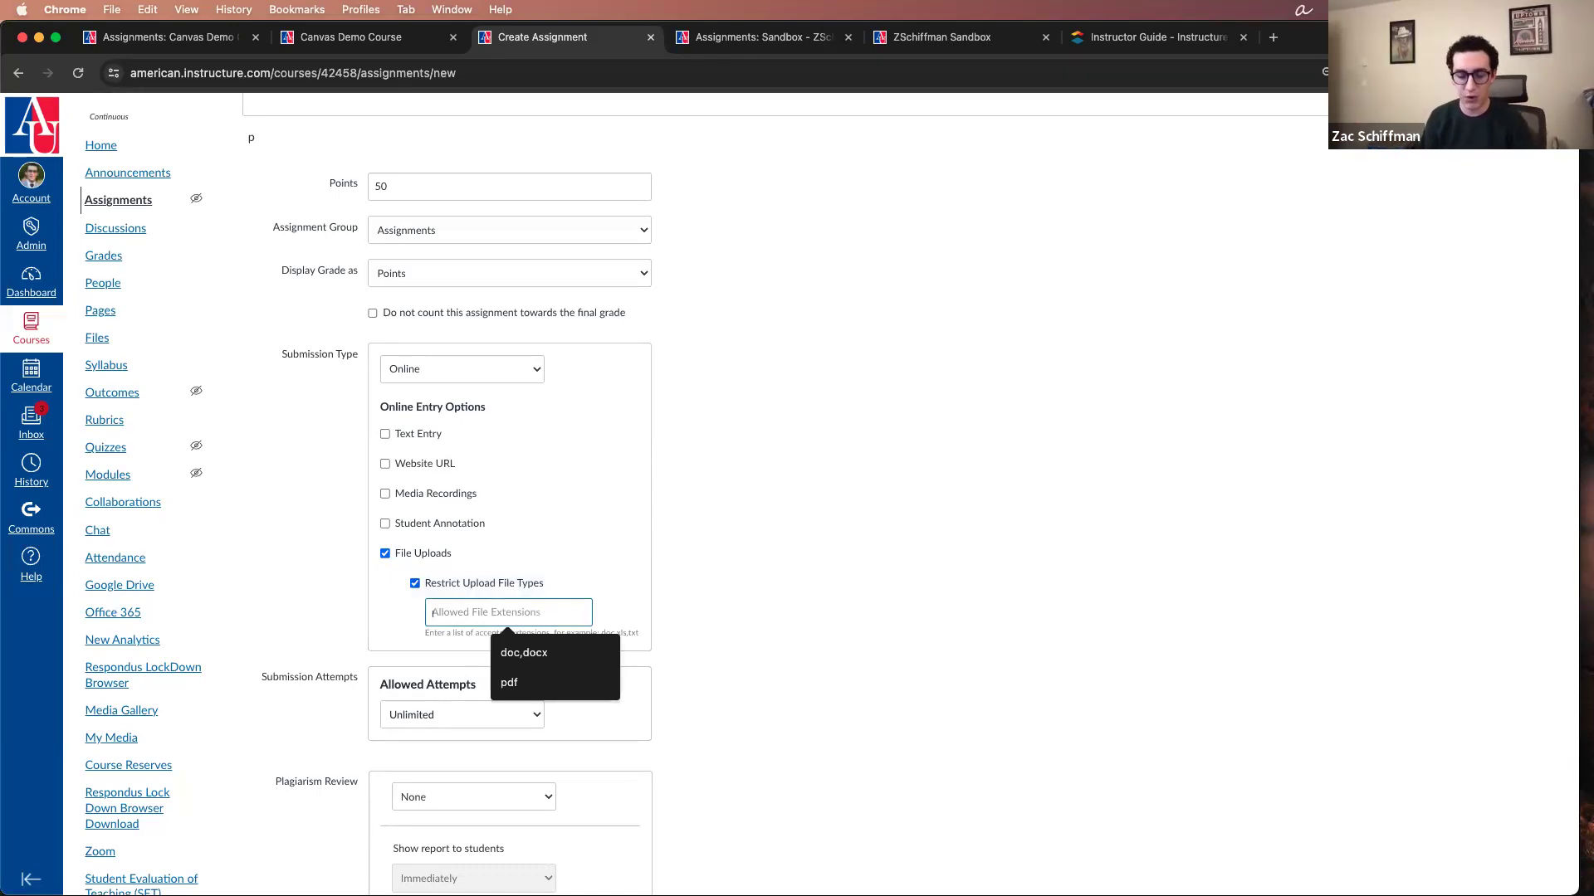
pyautogui.write('pdf')
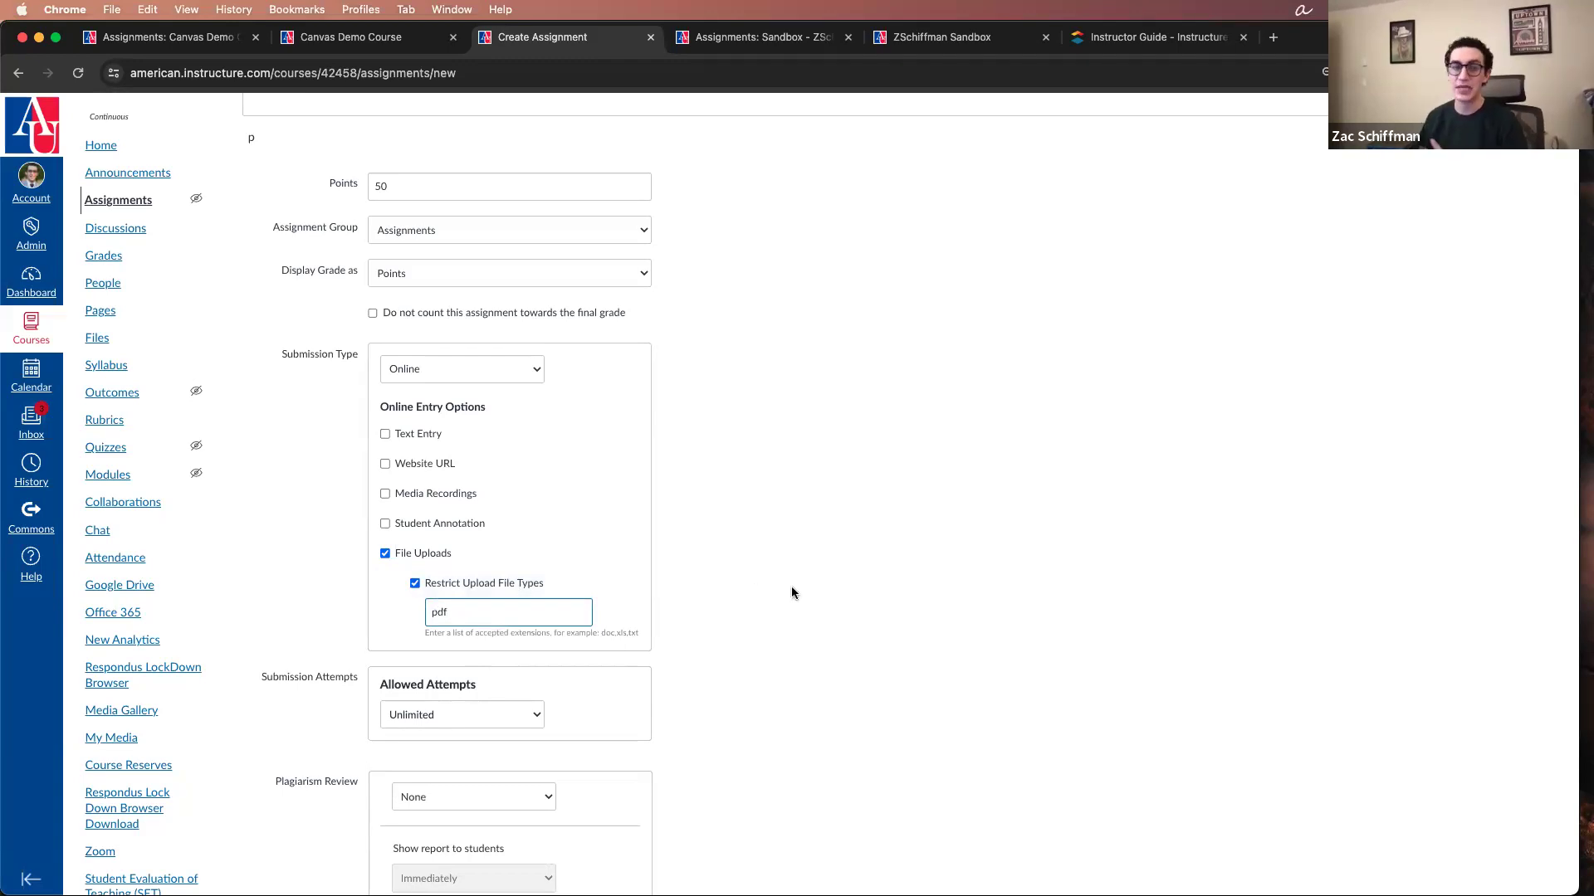
pyautogui.press('BackSpace')
pyautogui.press('BackSpace')
pyautogui.press('BackSpace')
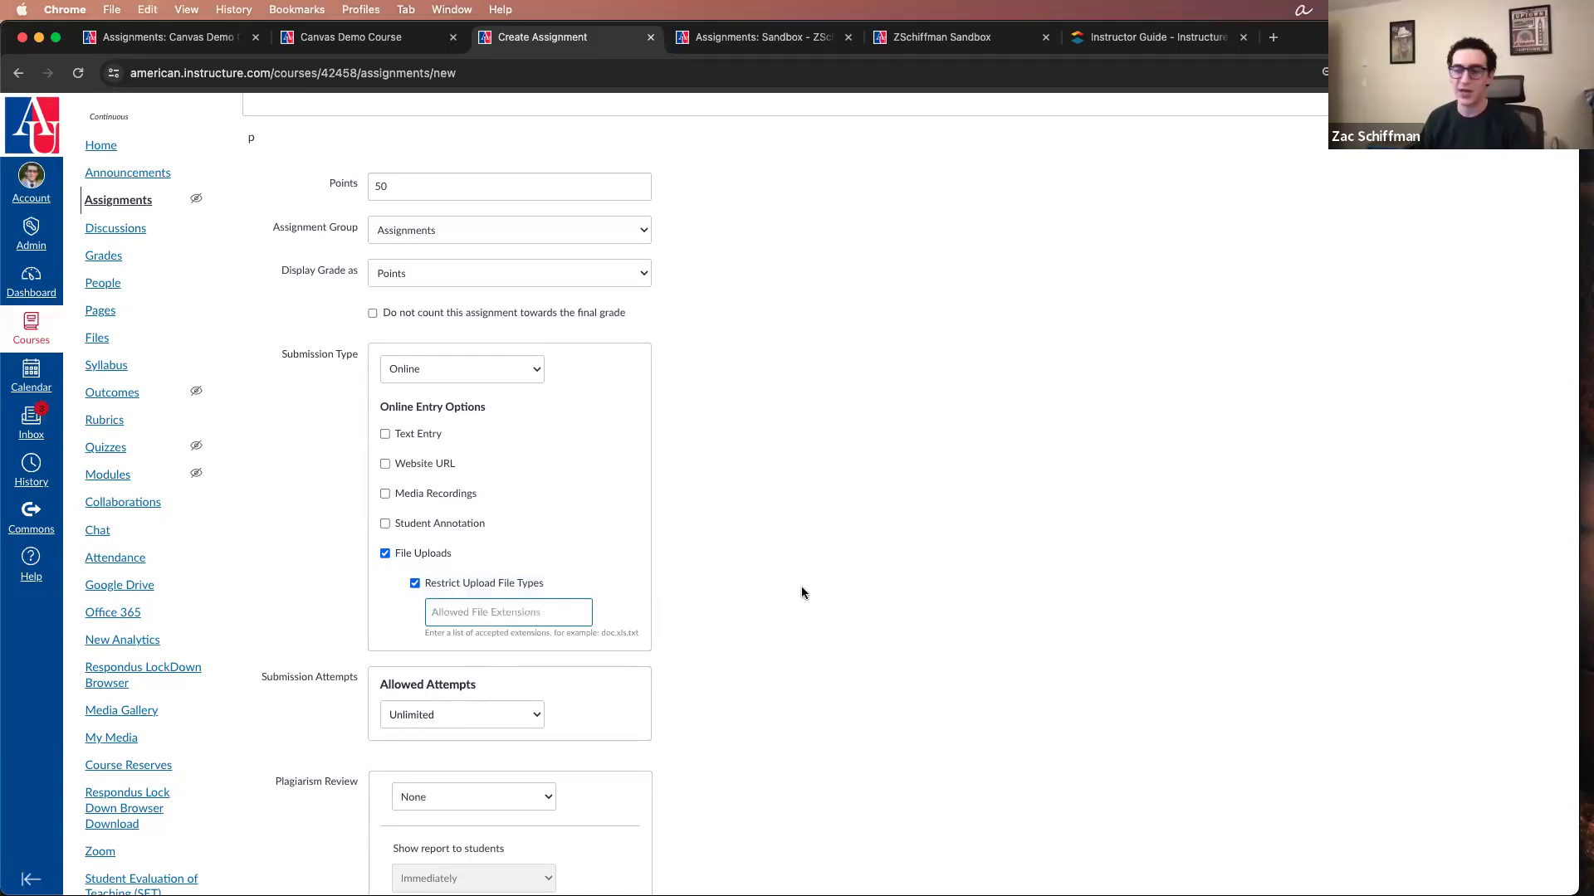
pyautogui.click(981, 500)
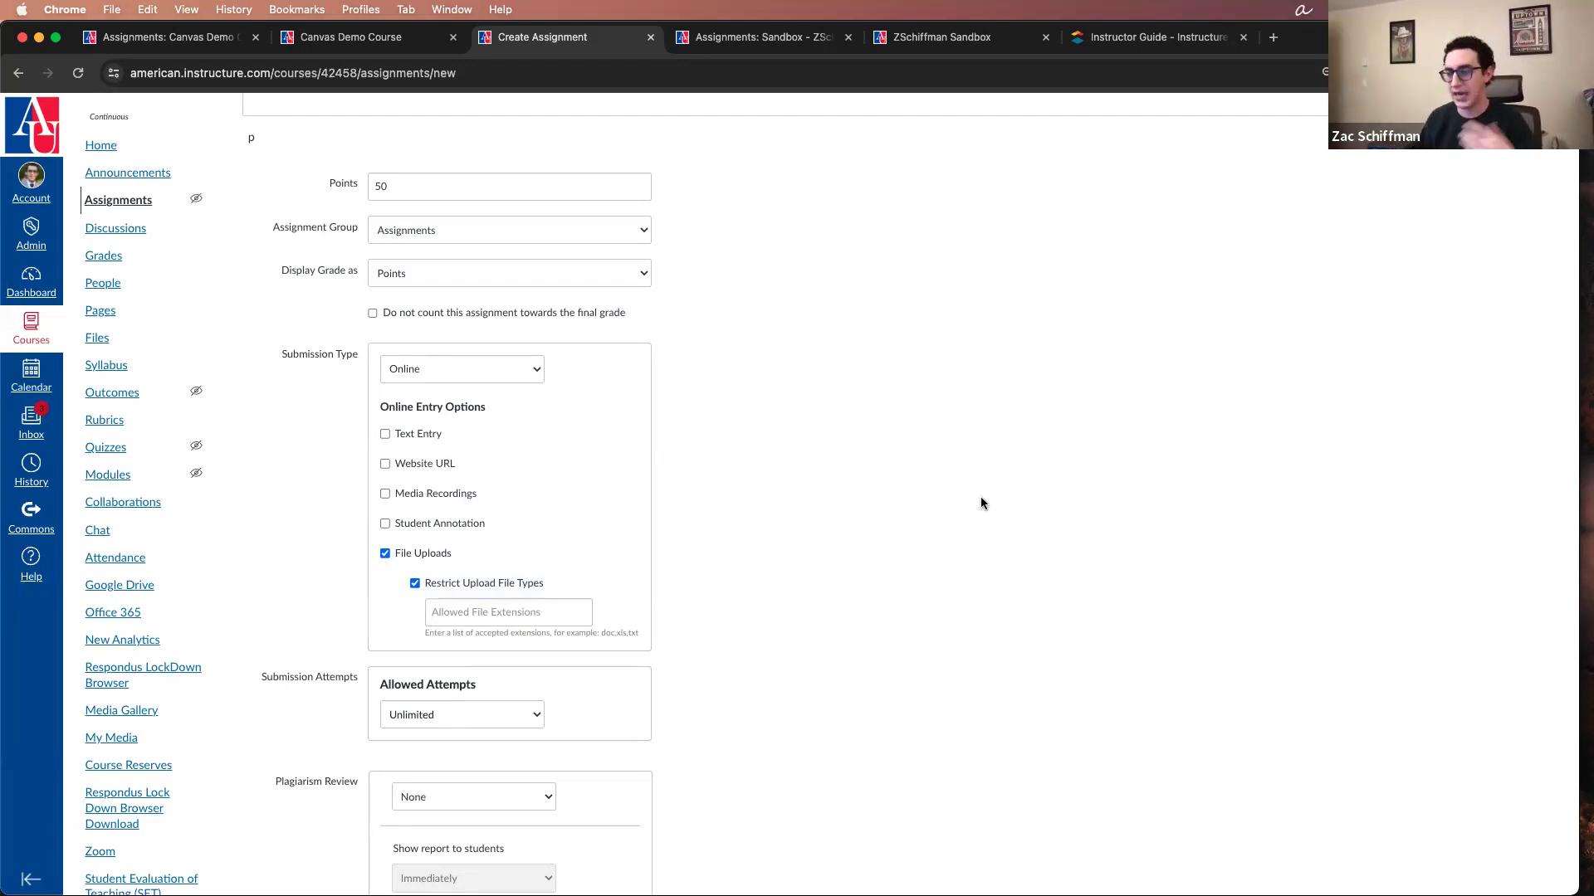
pyautogui.click(540, 606)
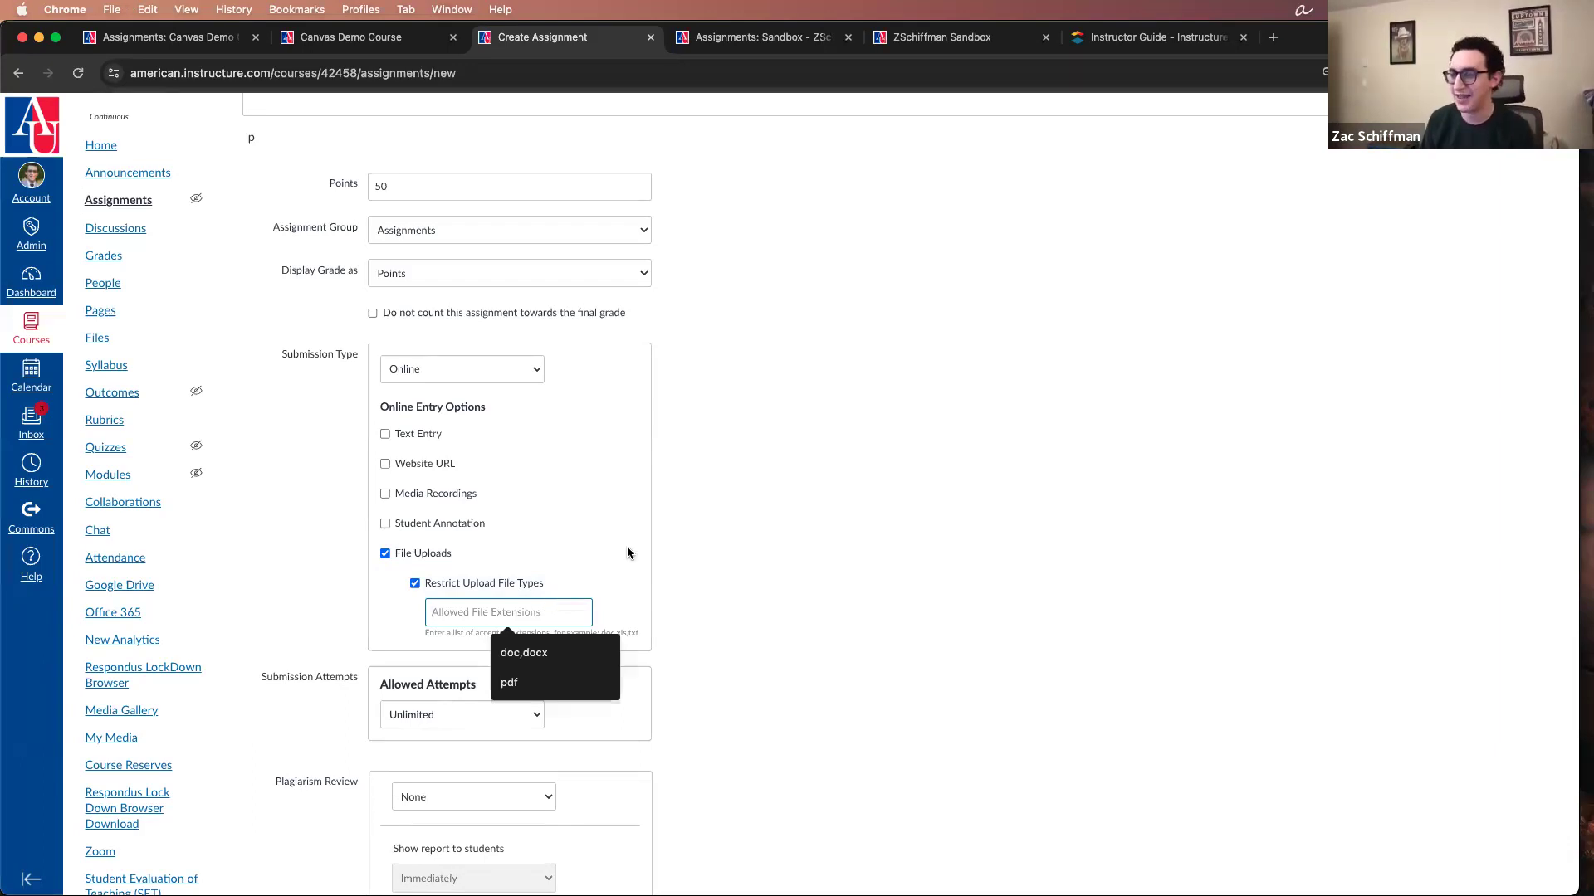
pyautogui.click(747, 479)
# Step: Add Text Entry, Website URL and Media Recordings to the online entry options and turn off Restrict Upload File Types
pyautogui.click(425, 434)
pyautogui.click(419, 465)
pyautogui.click(424, 494)
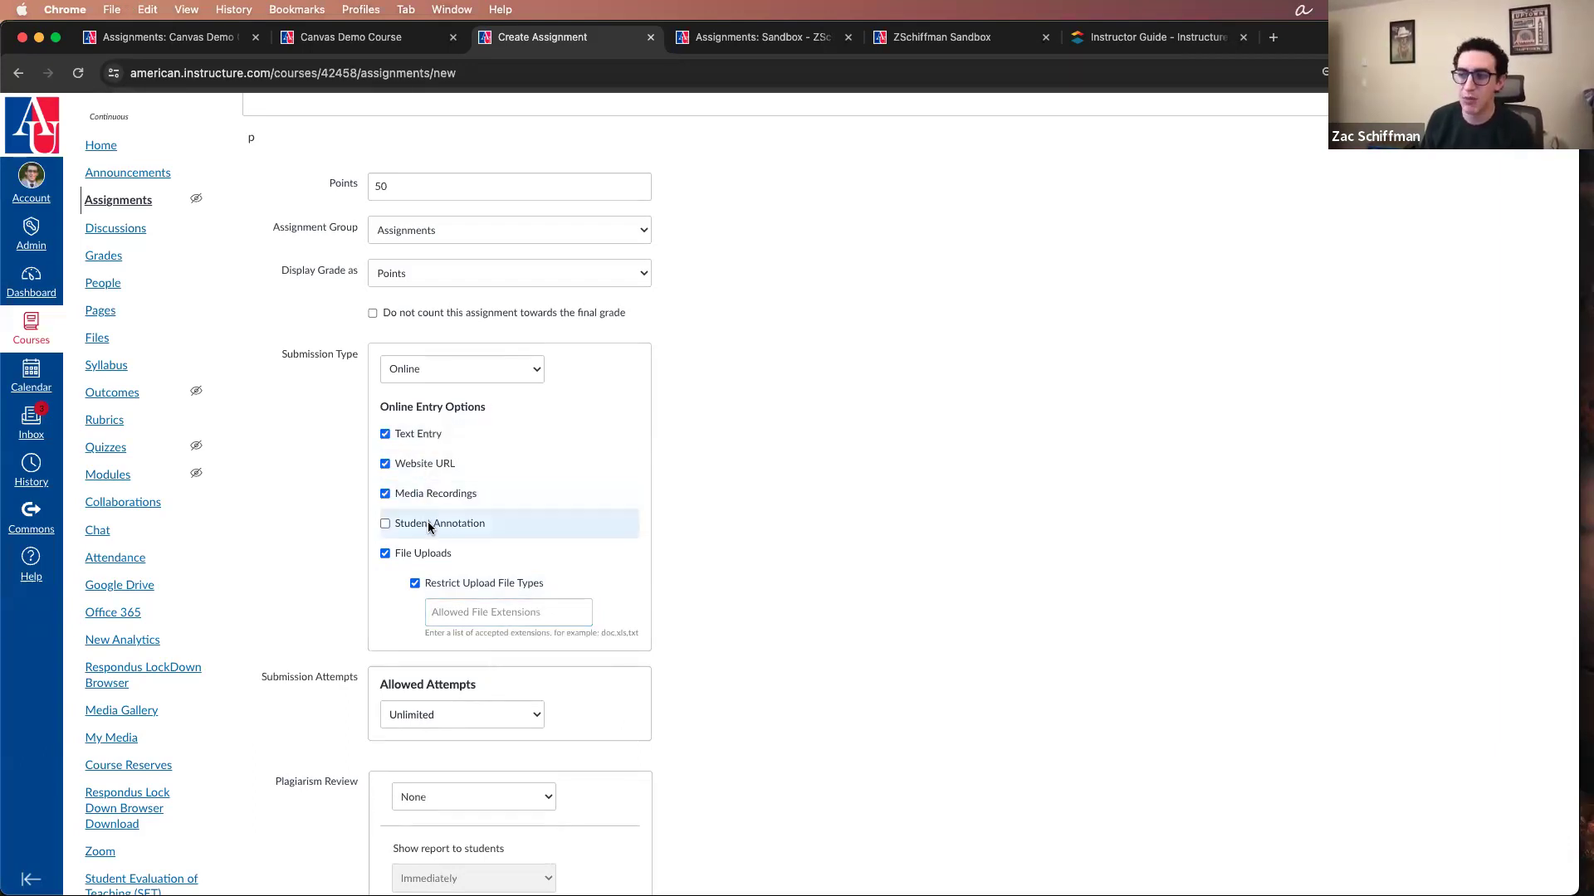
pyautogui.click(434, 525)
pyautogui.click(438, 528)
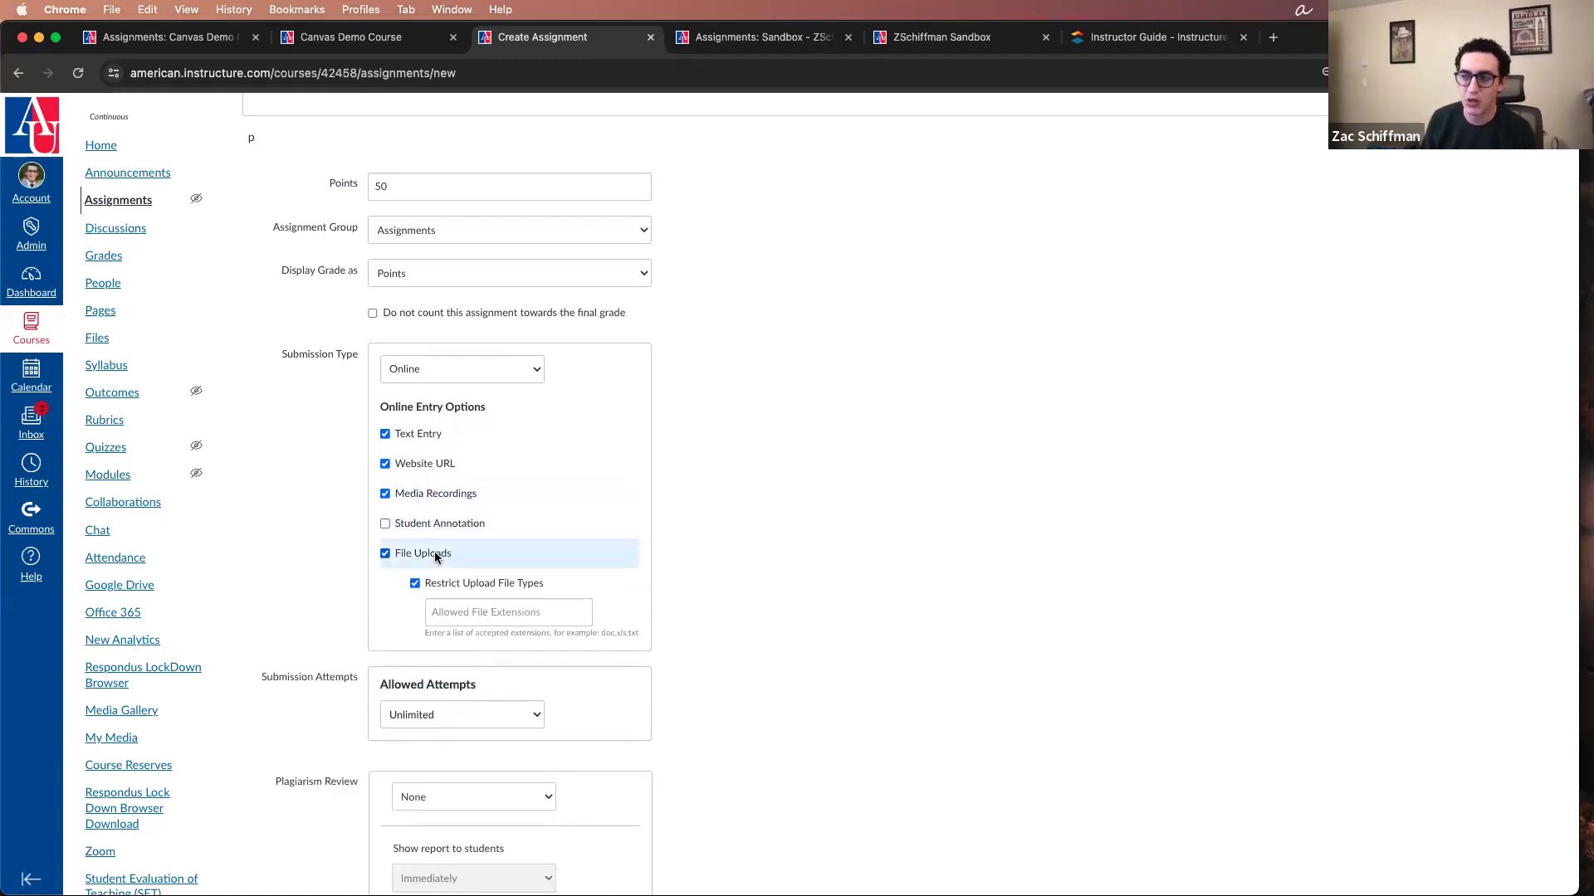
pyautogui.click(459, 586)
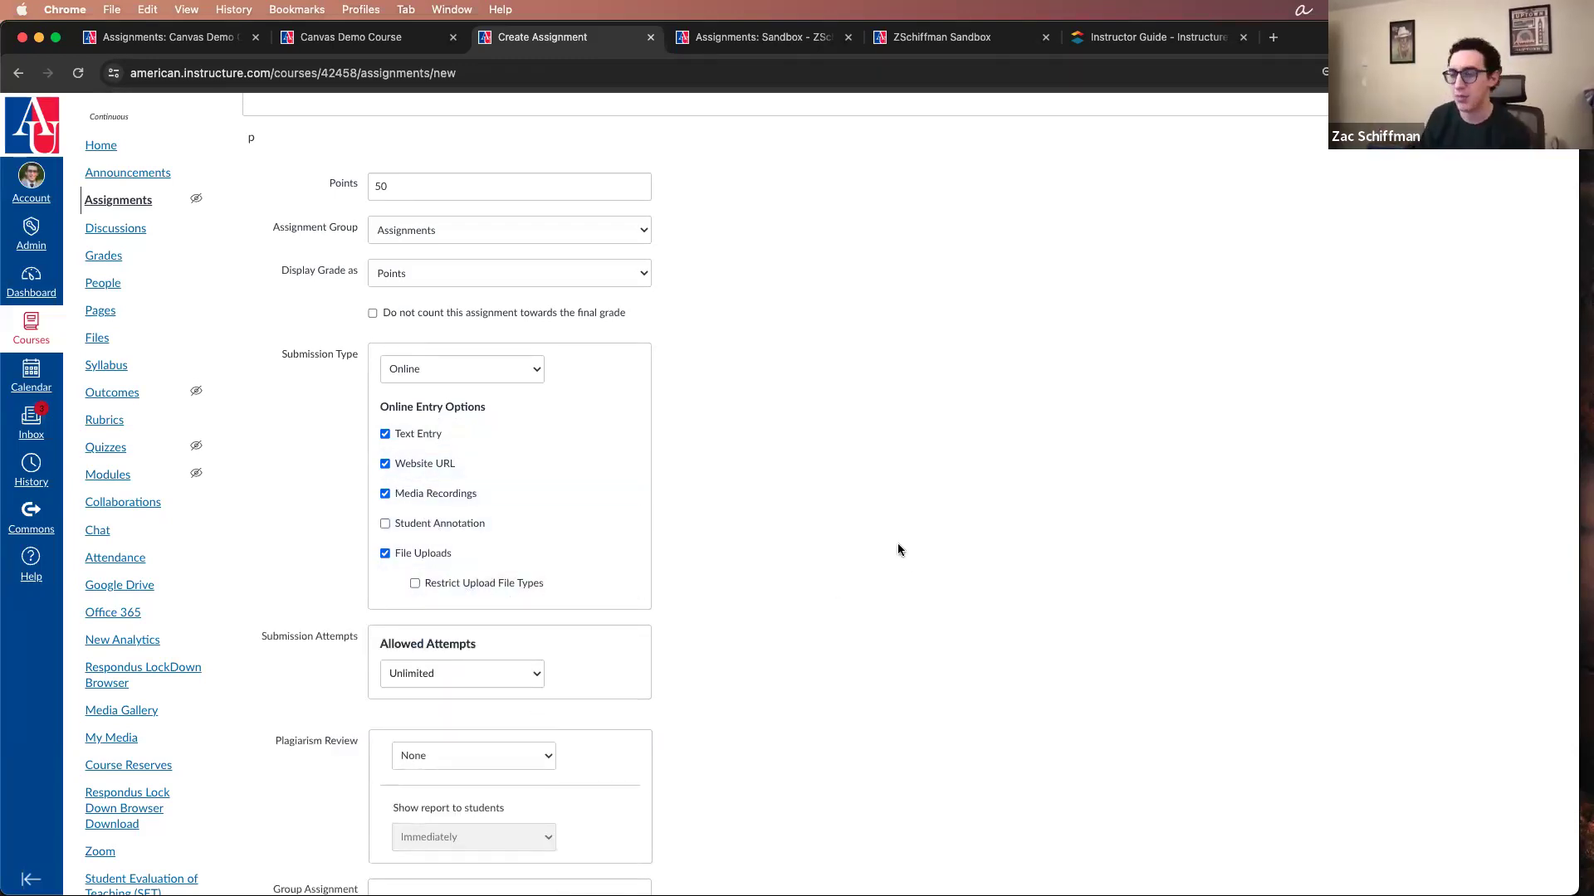
# Step: Set the allowed submission attempts to Limited with 2 attempts
pyautogui.scroll(-5, 898, 546)
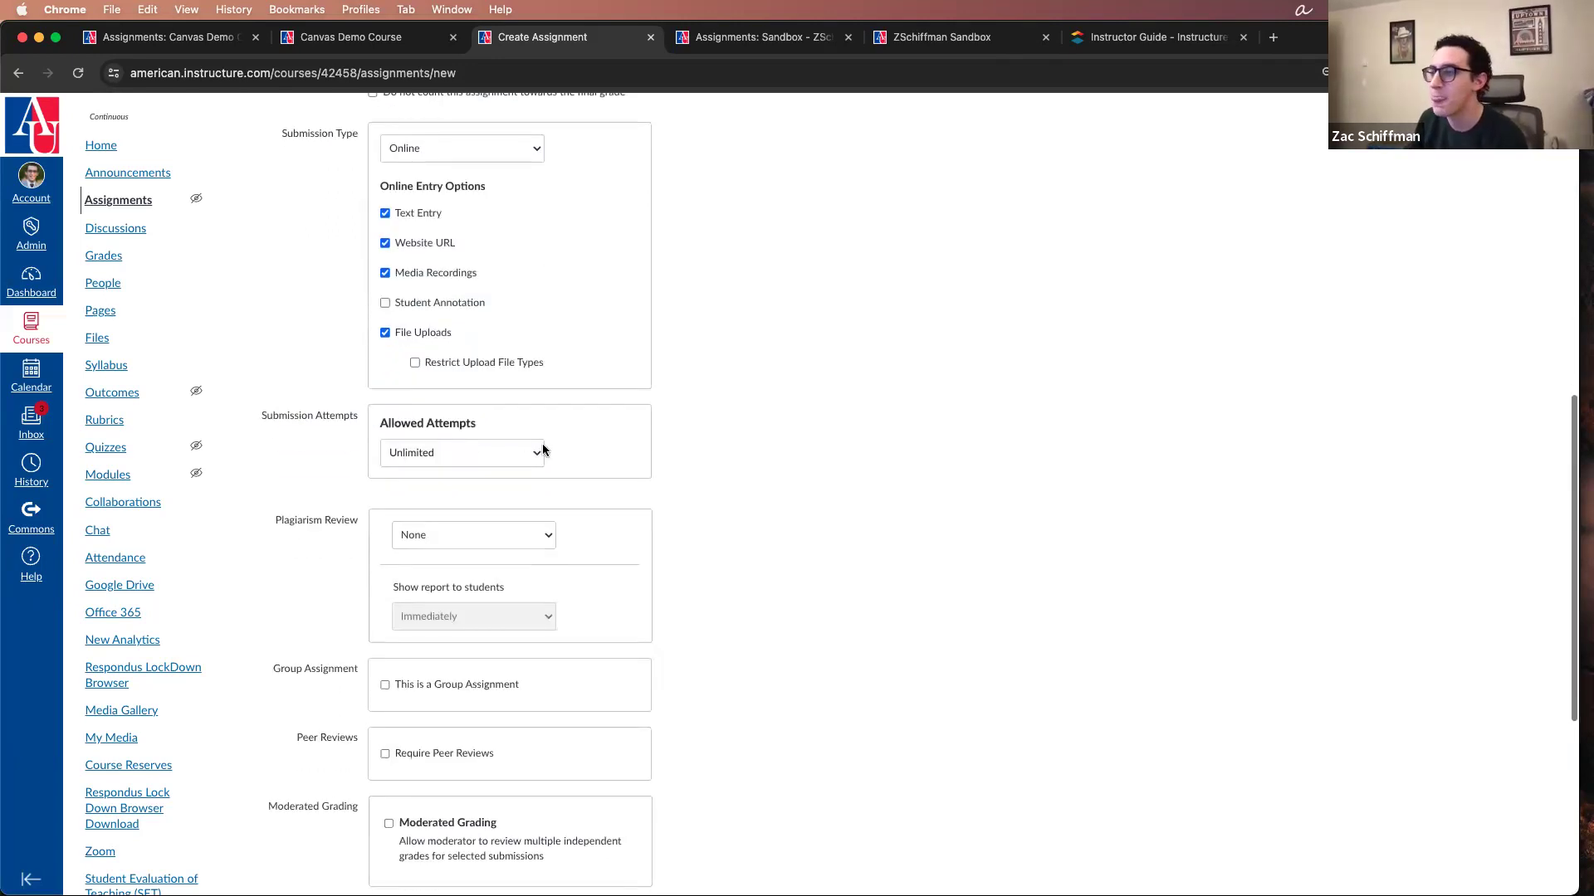
pyautogui.click(509, 448)
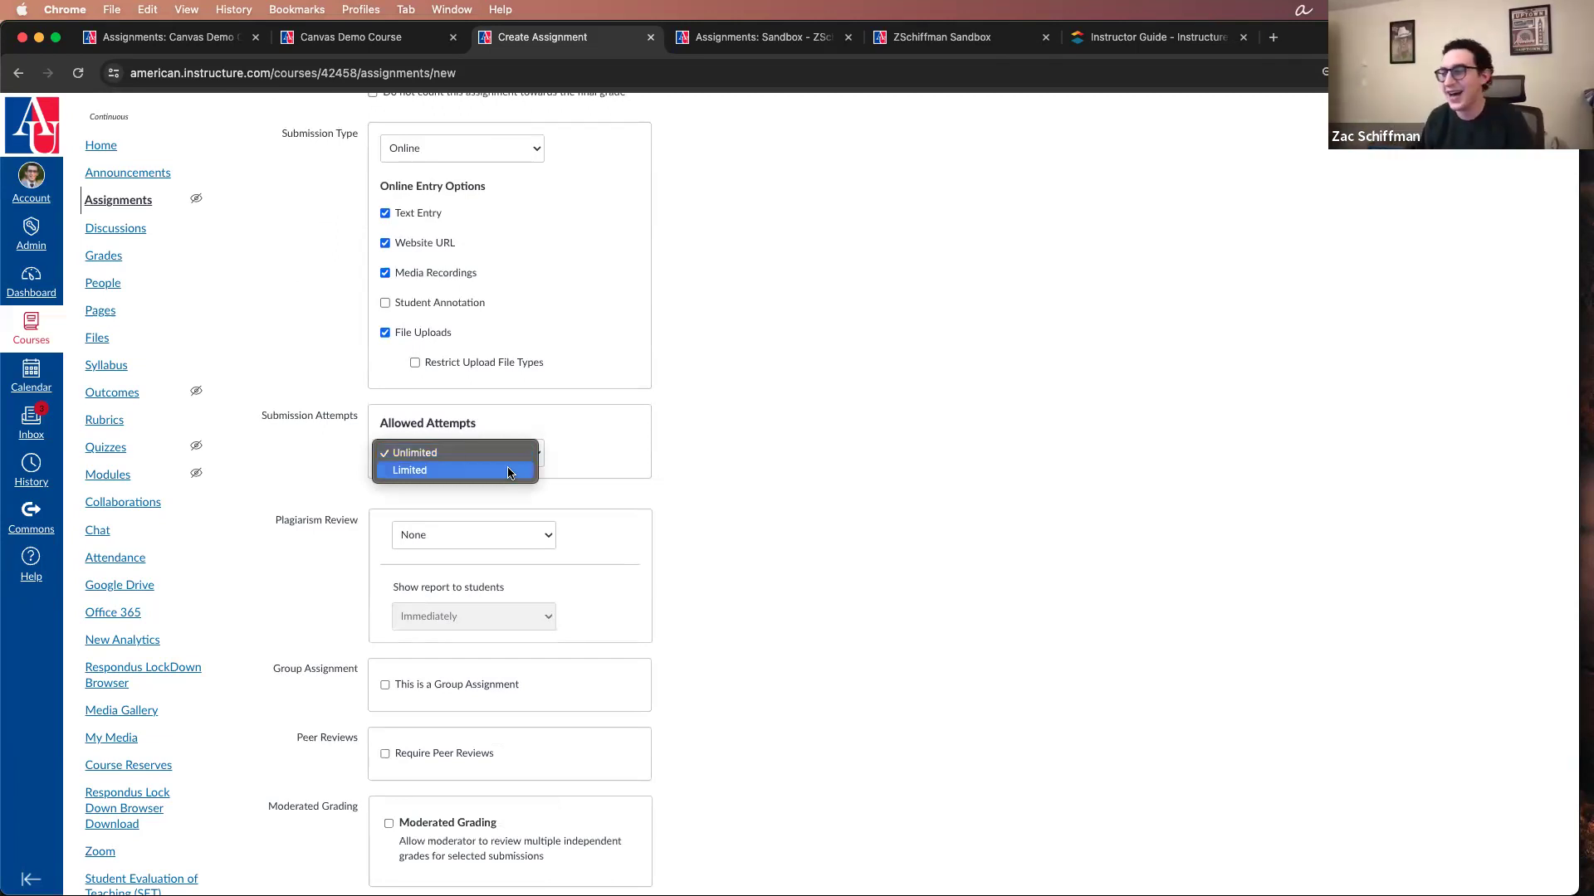
pyautogui.click(509, 471)
pyautogui.click(531, 508)
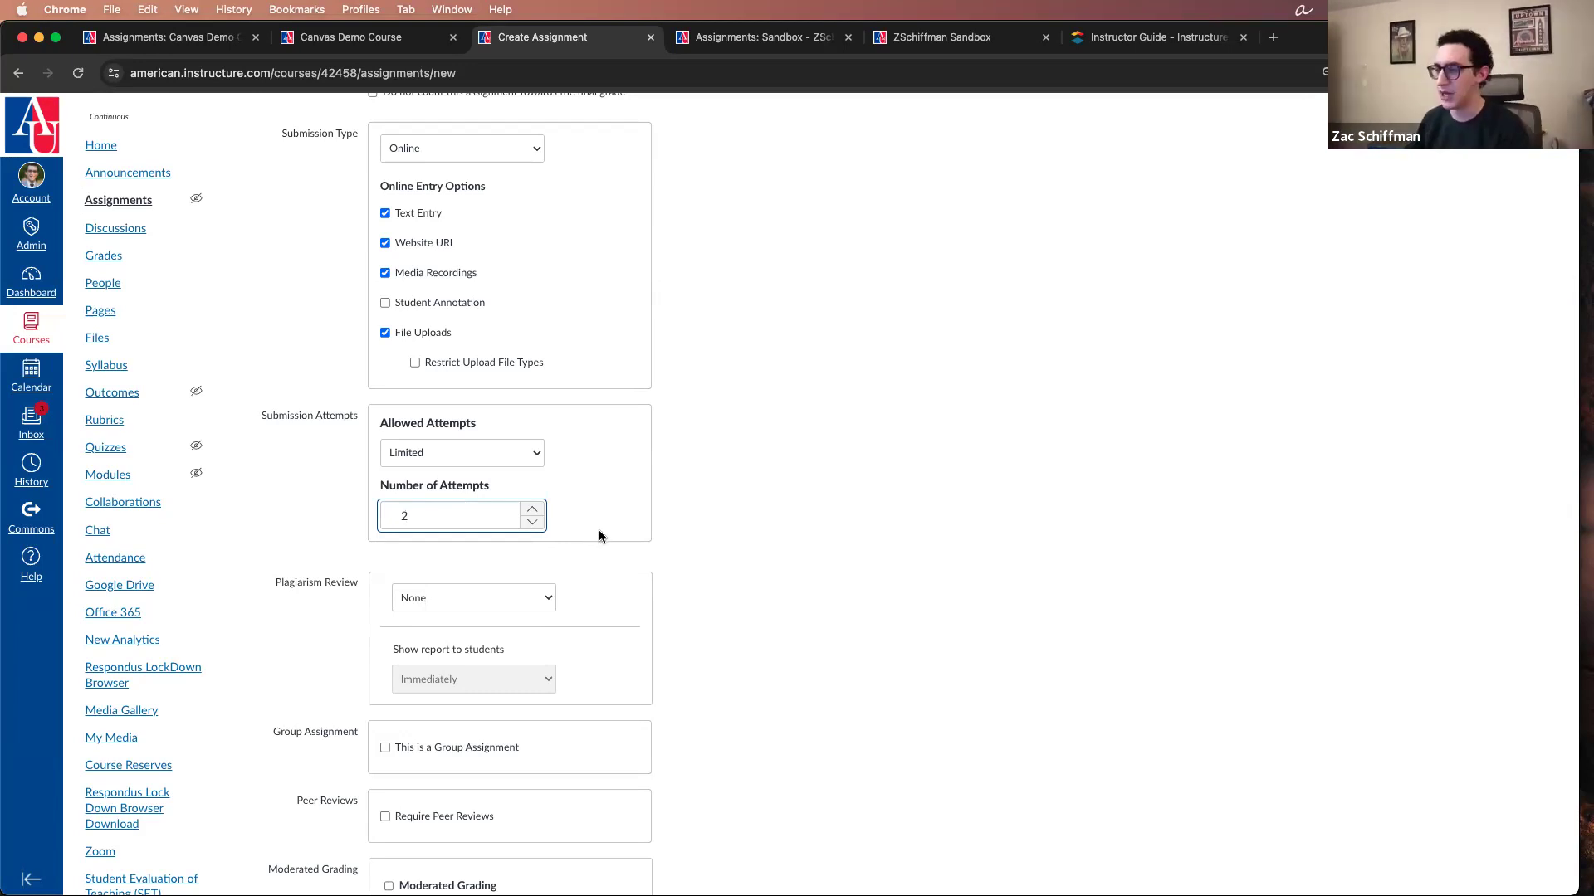
# Step: Try Turnitin as the plagiarism review, look through its repository and similarity report settings, and set the review back to None
pyautogui.scroll(-3, 595, 523)
pyautogui.click(545, 449)
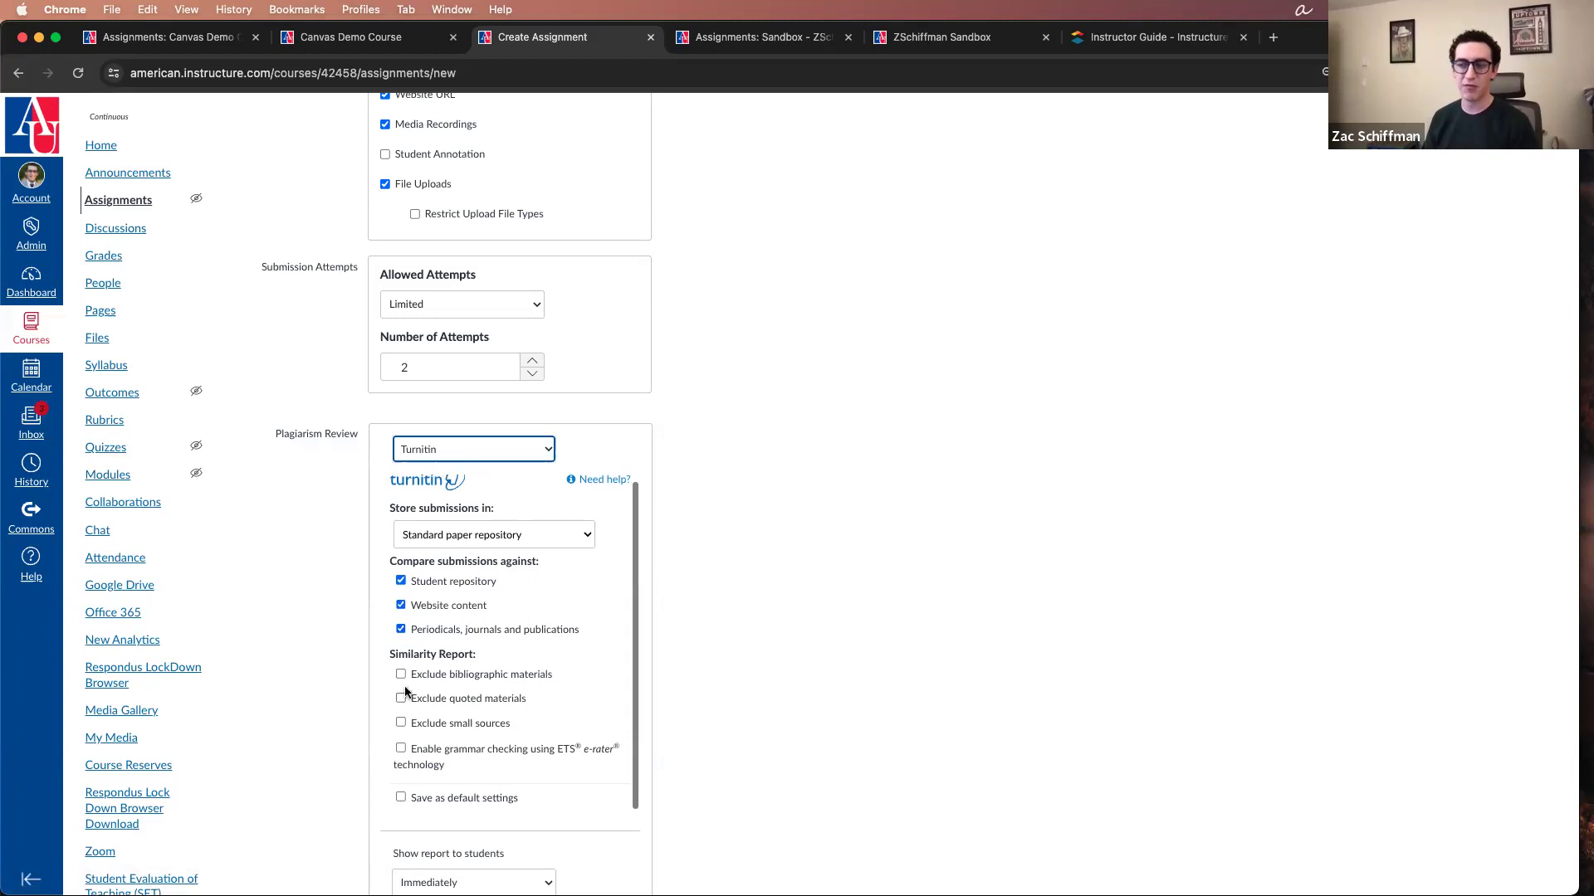
pyautogui.scroll(-2, 427, 633)
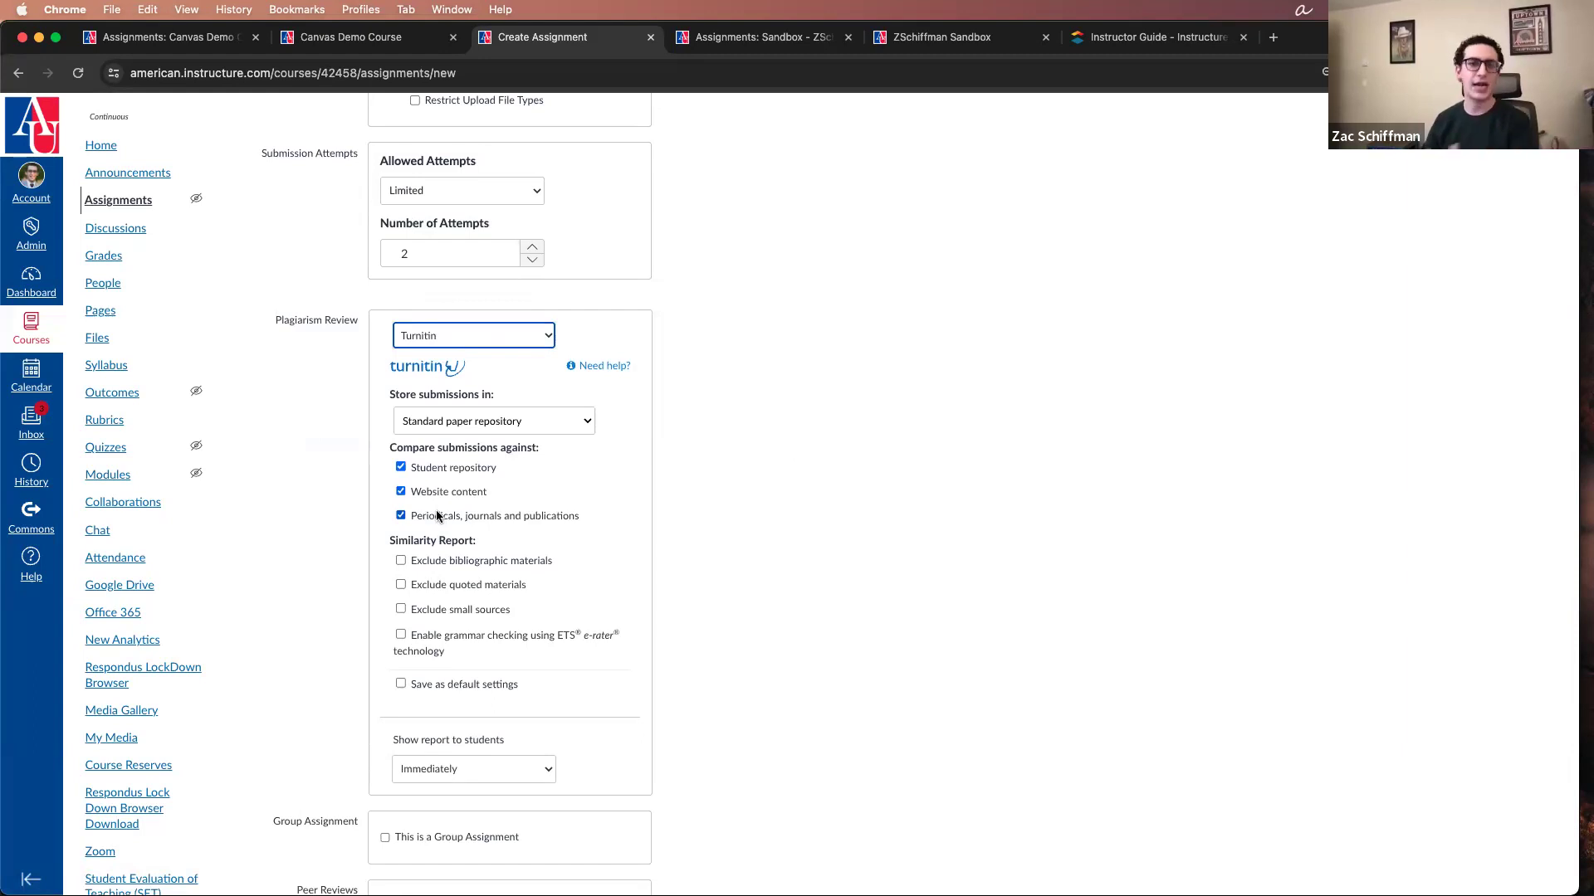
pyautogui.scroll(-1, 437, 517)
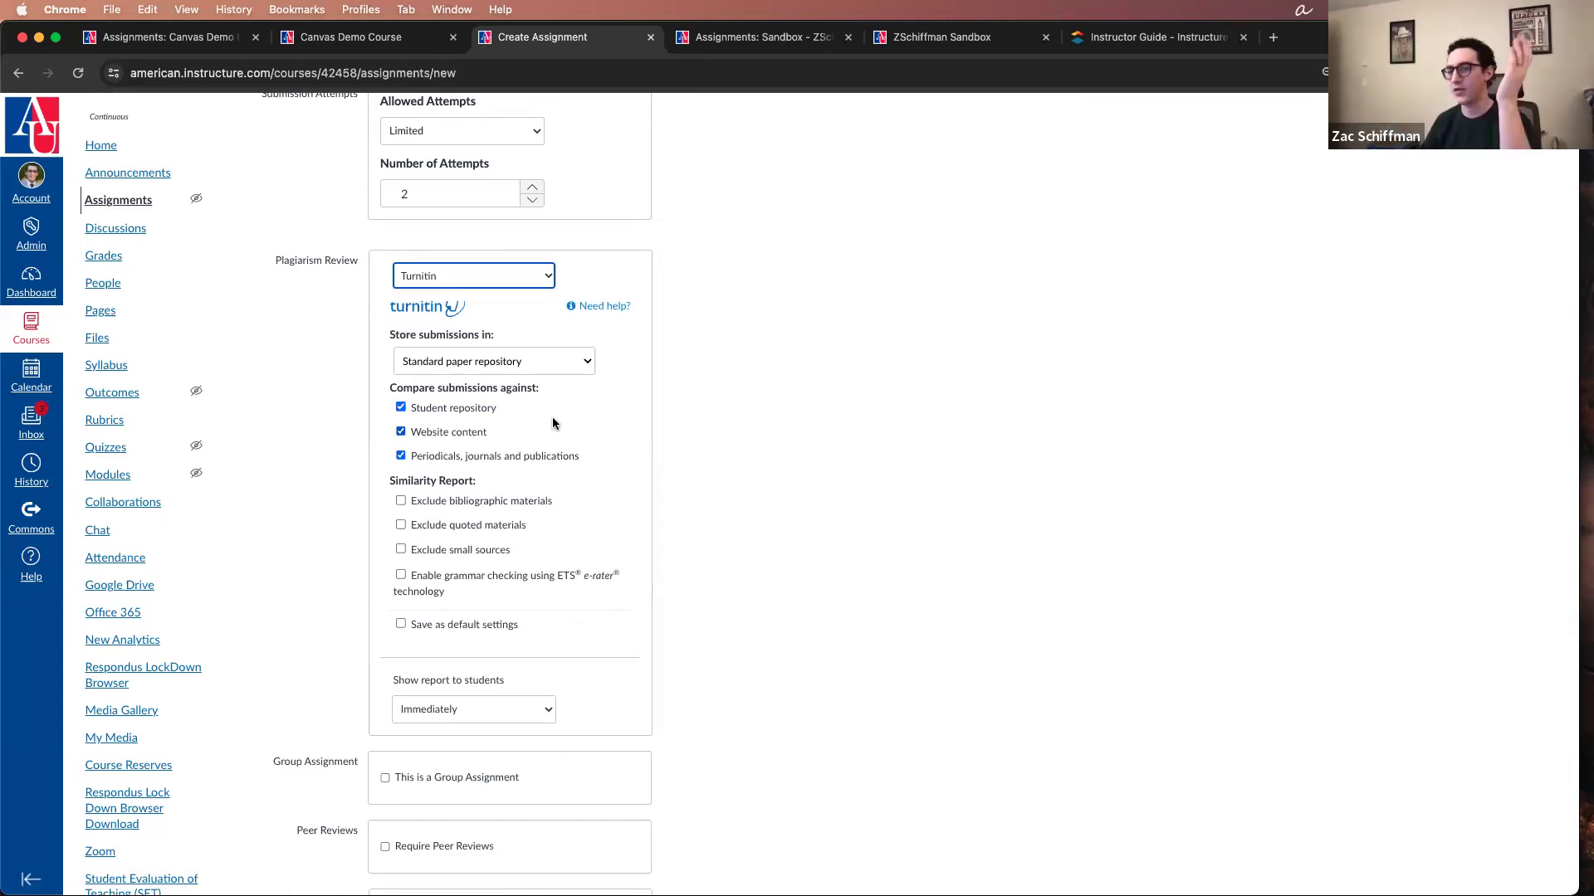
pyautogui.scroll(-2, 569, 491)
pyautogui.click(504, 207)
pyautogui.click(697, 493)
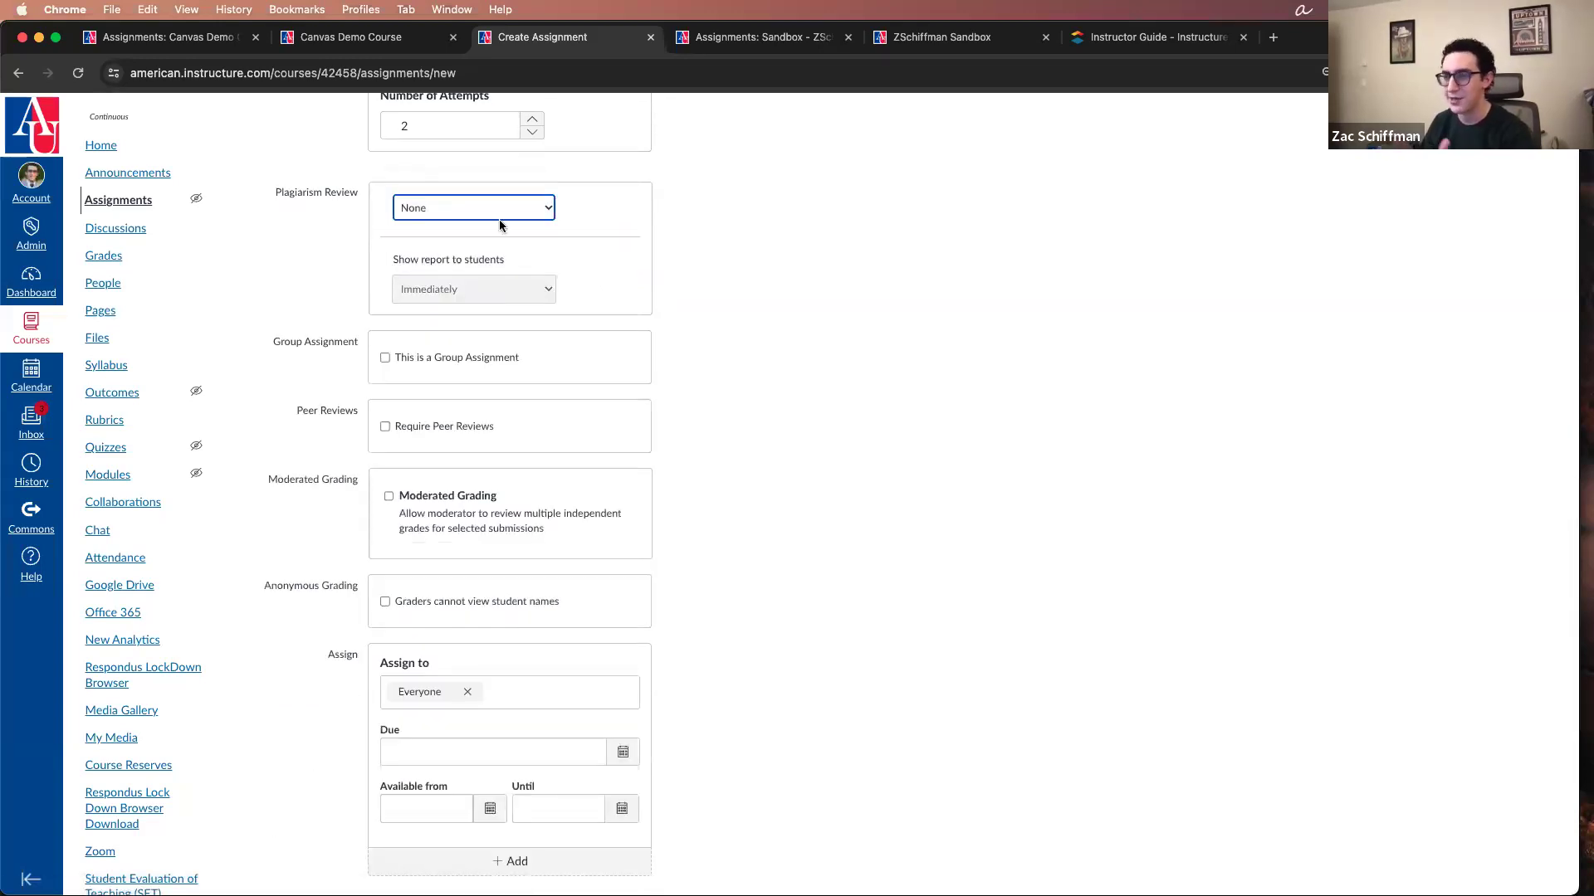
# Step: Mark the assignment as a group assignment and close the group set creation dialog without creating a set
pyautogui.click(484, 360)
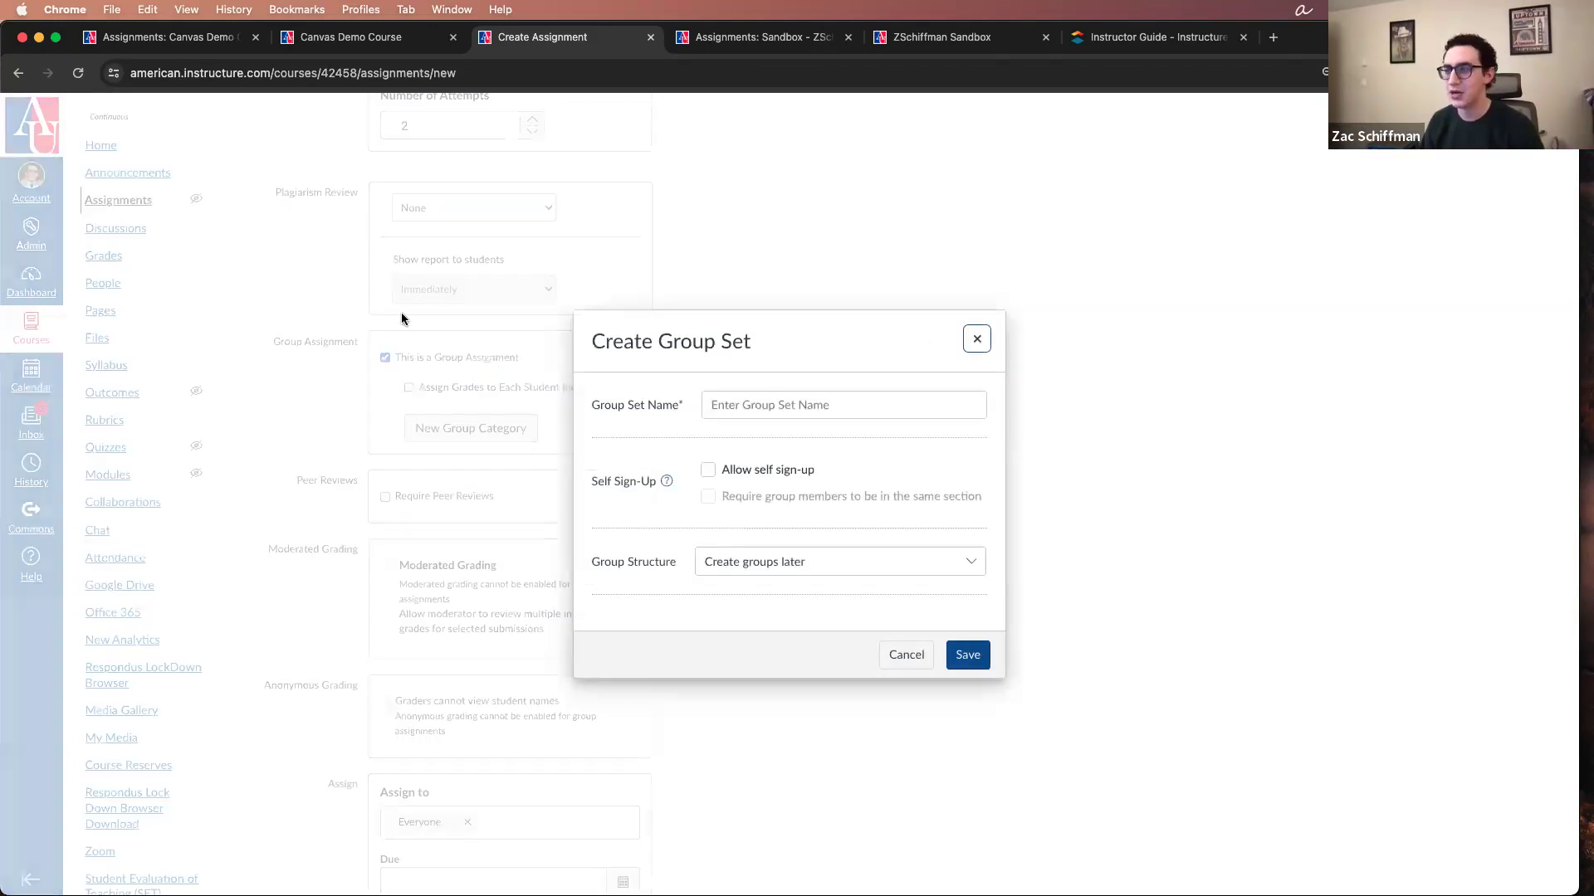
pyautogui.click(977, 339)
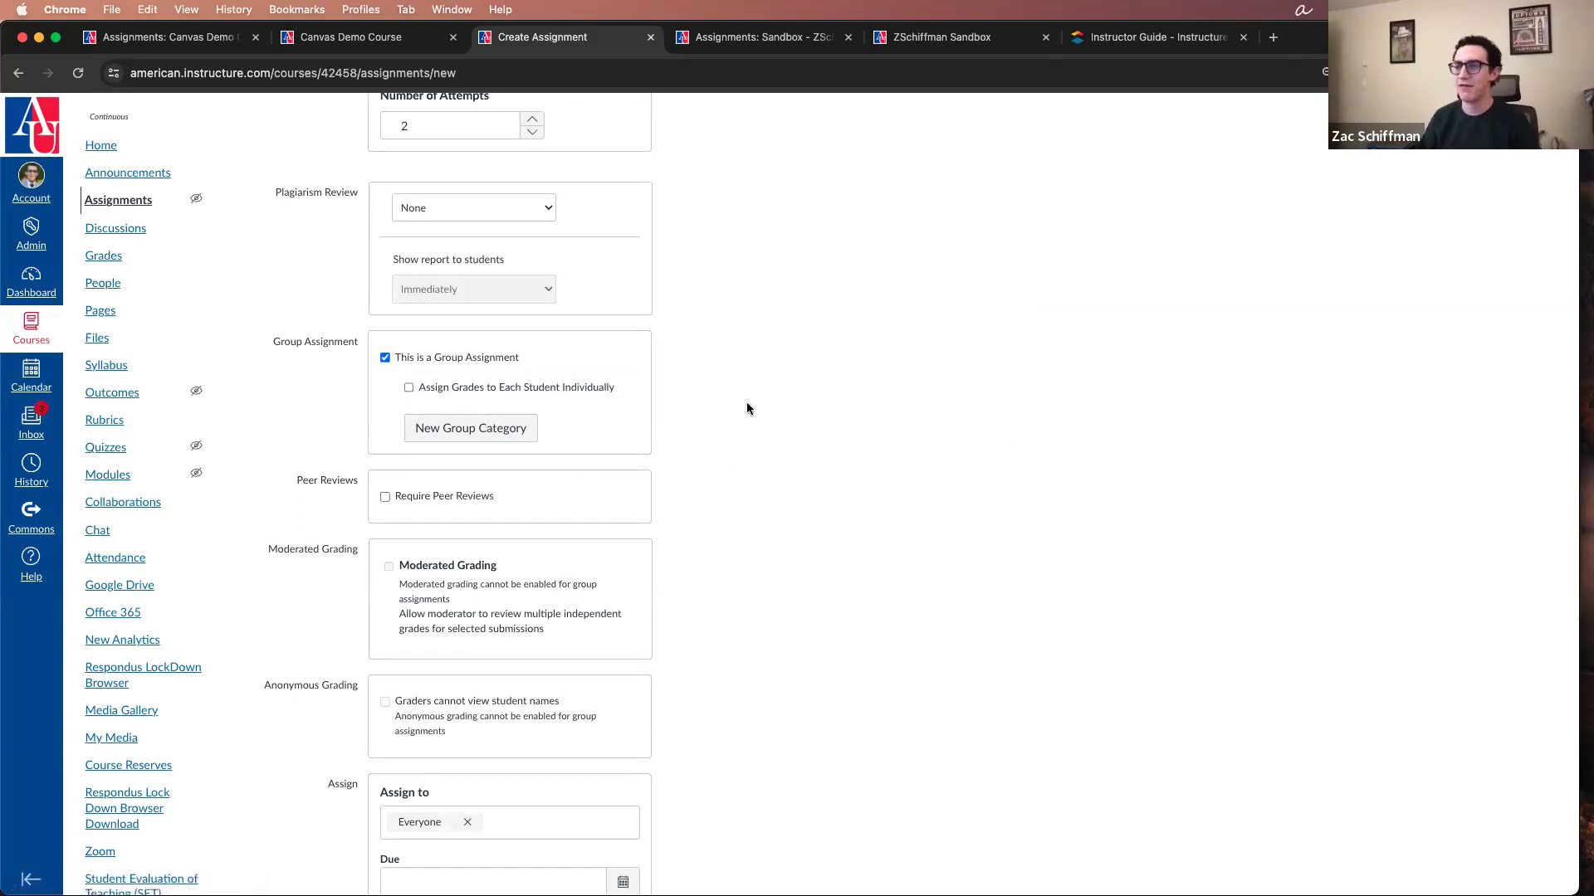
# Step: Try requiring peer reviews, view the assignment method and anonymity options, and clear the requirement
pyautogui.scroll(-3, 740, 413)
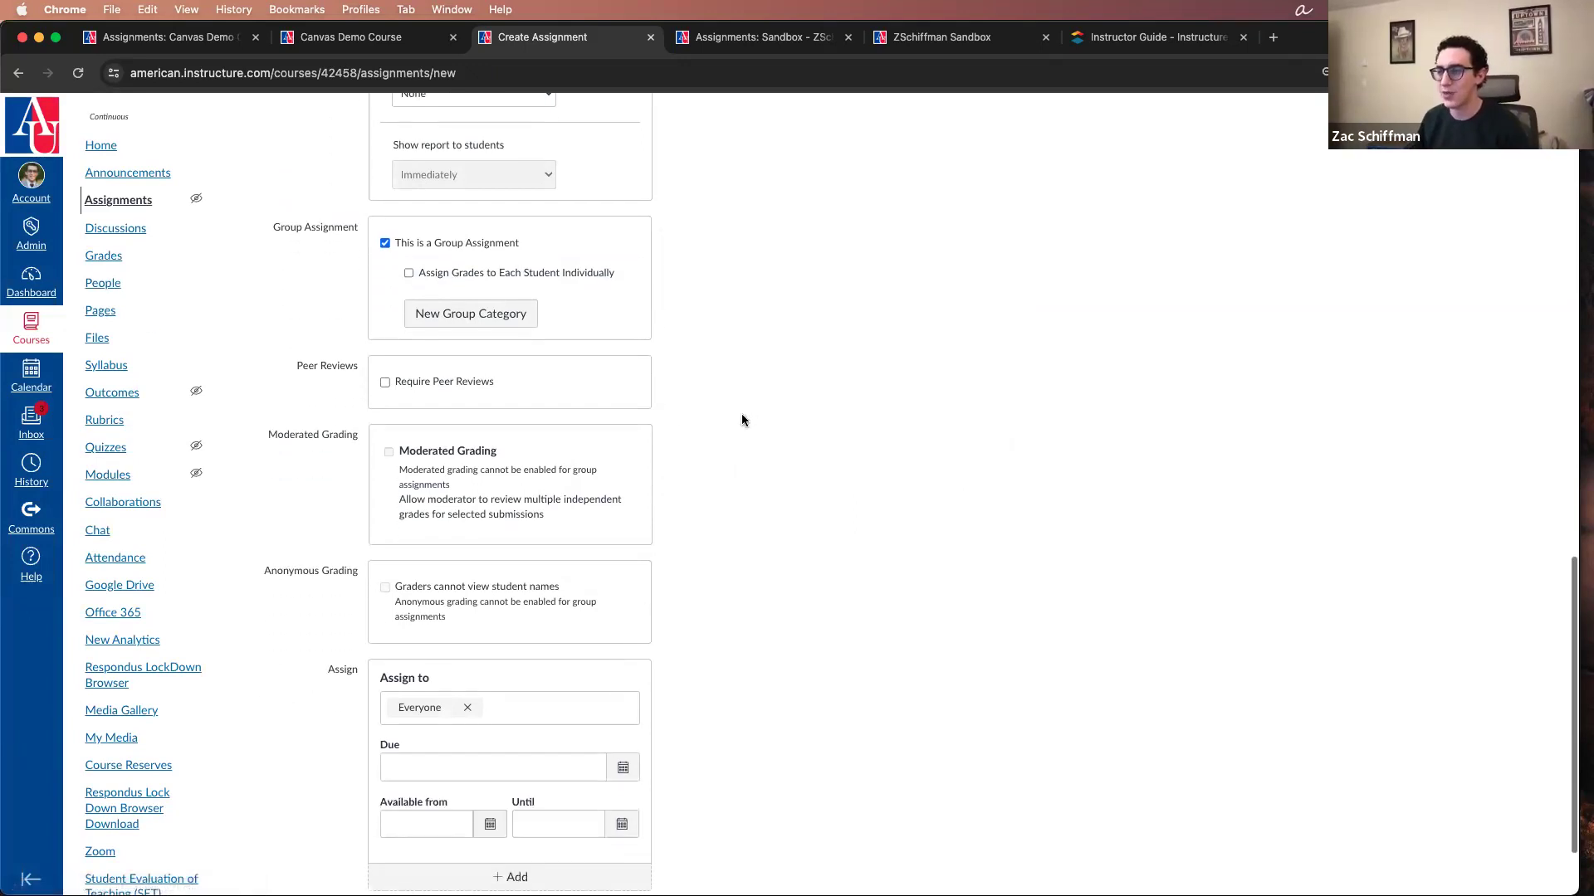
pyautogui.click(553, 383)
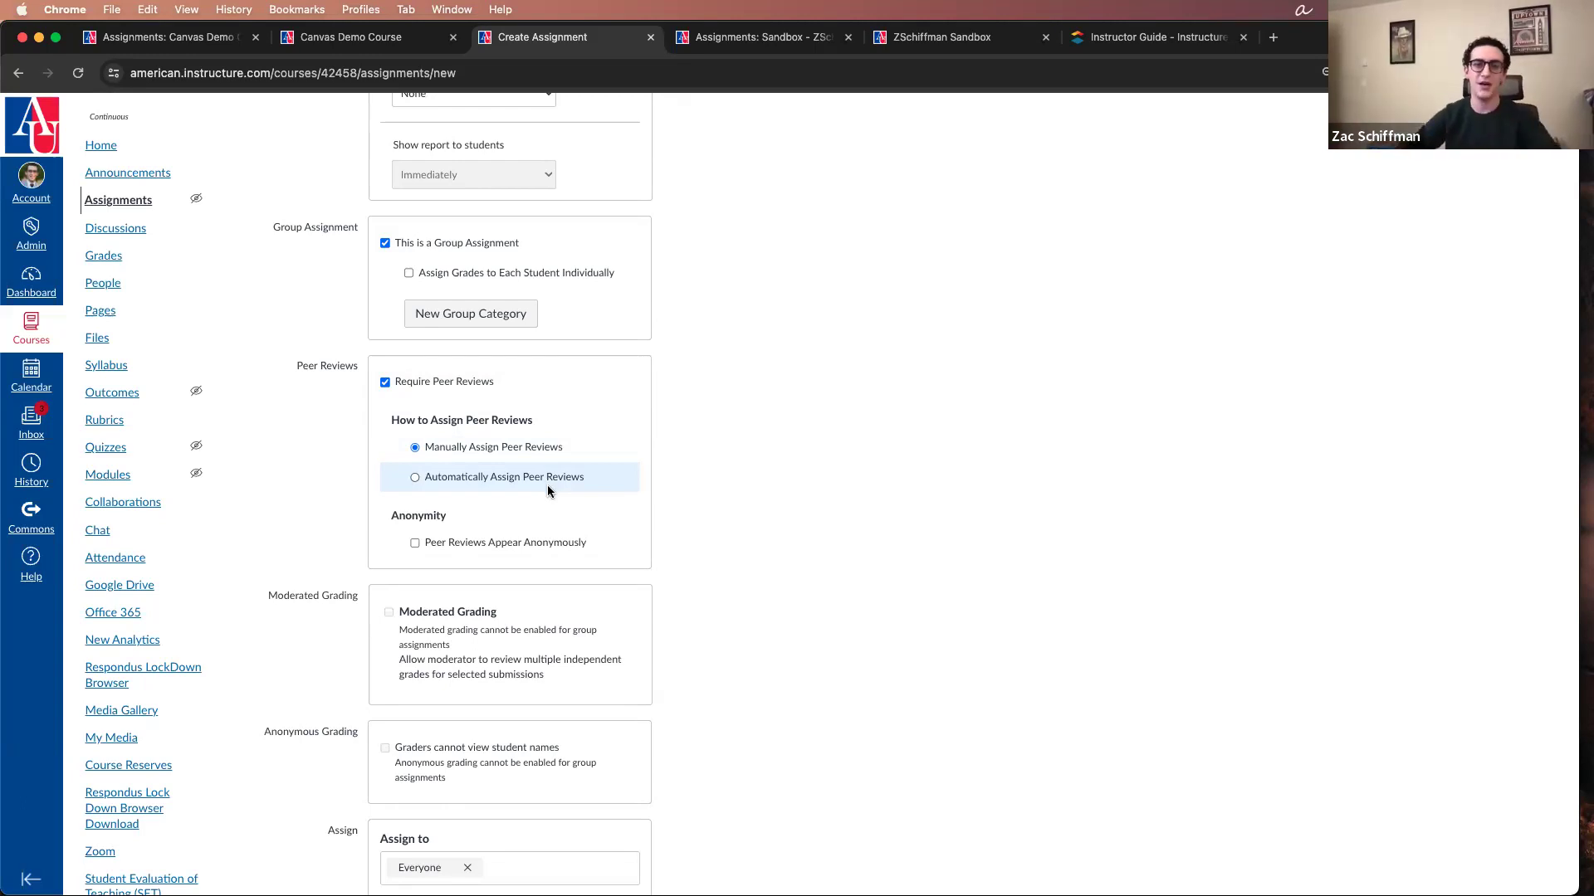
pyautogui.click(471, 385)
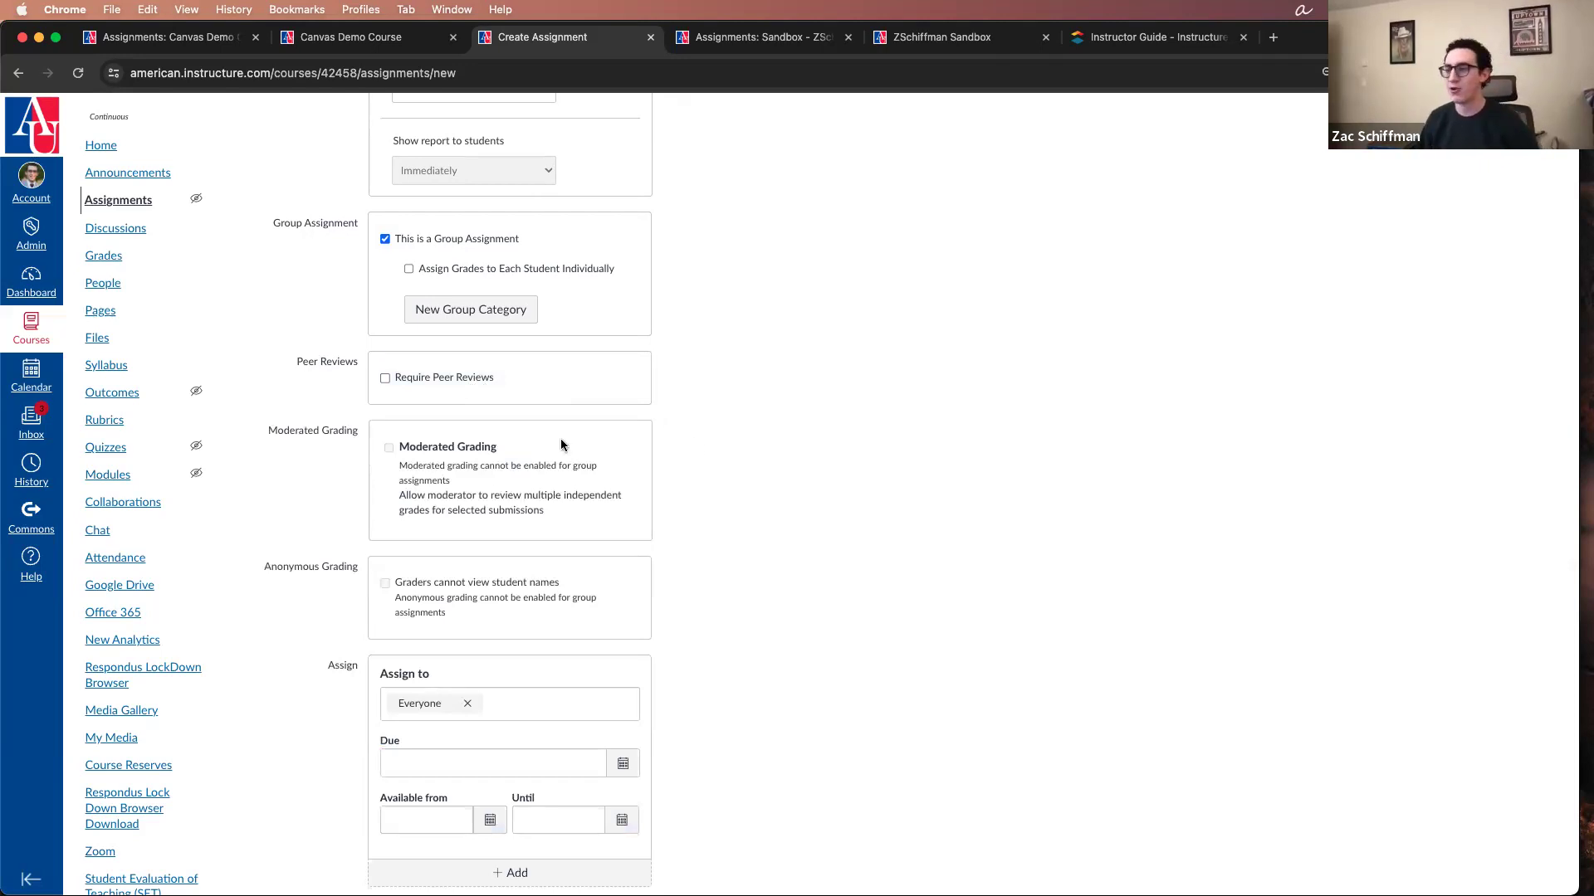
# Step: Examine the Moderated Grading and Anonymous Grading options and their restrictions for group assignments
pyautogui.moveTo(461, 447)
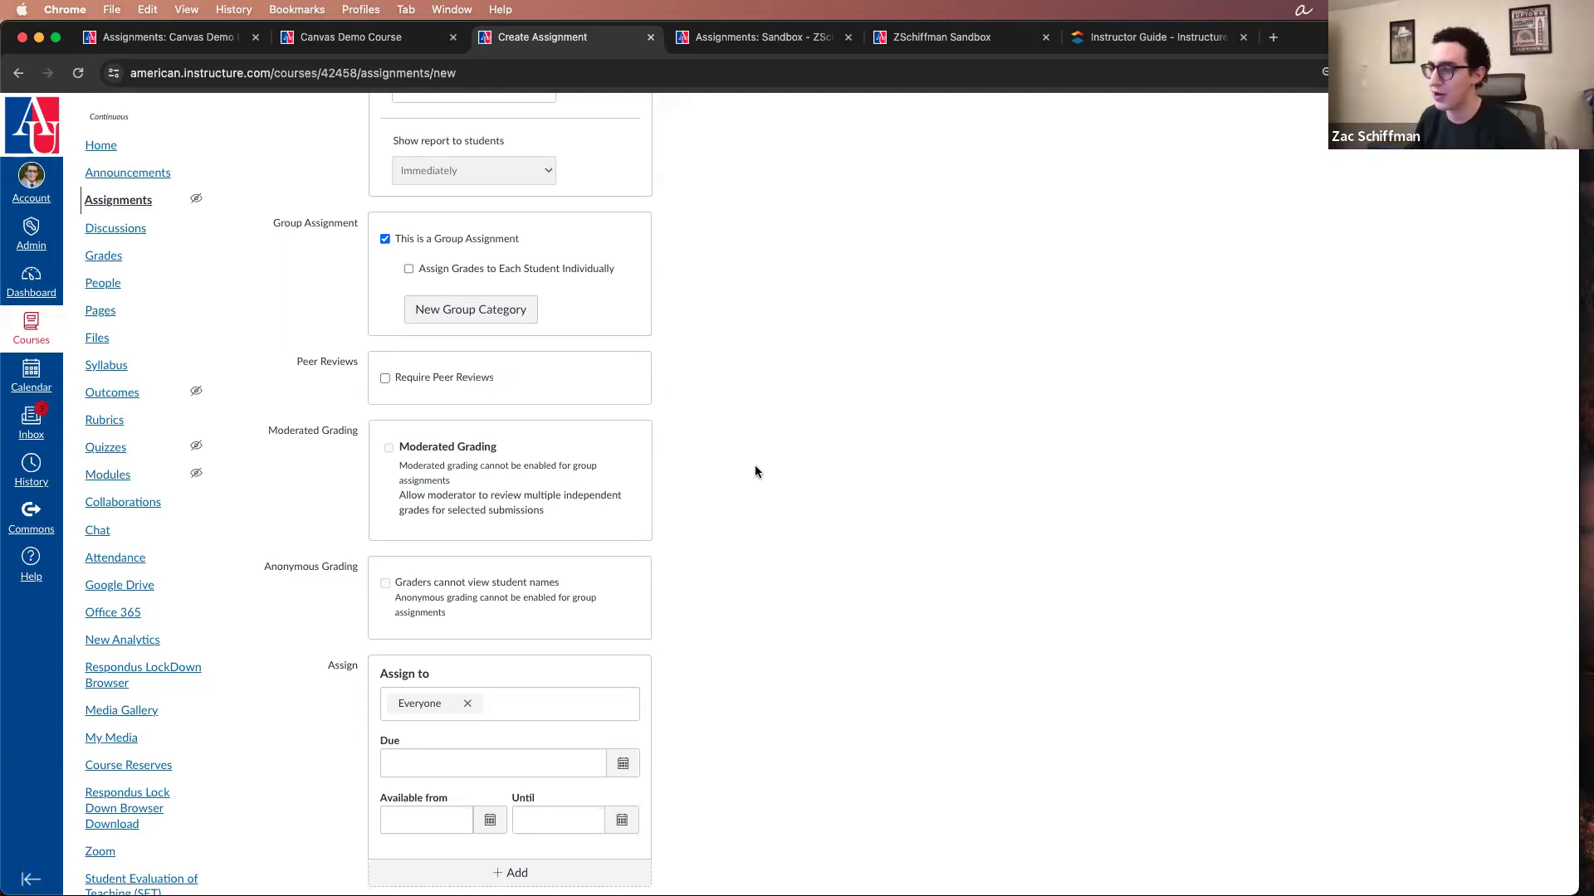
pyautogui.moveTo(514, 479)
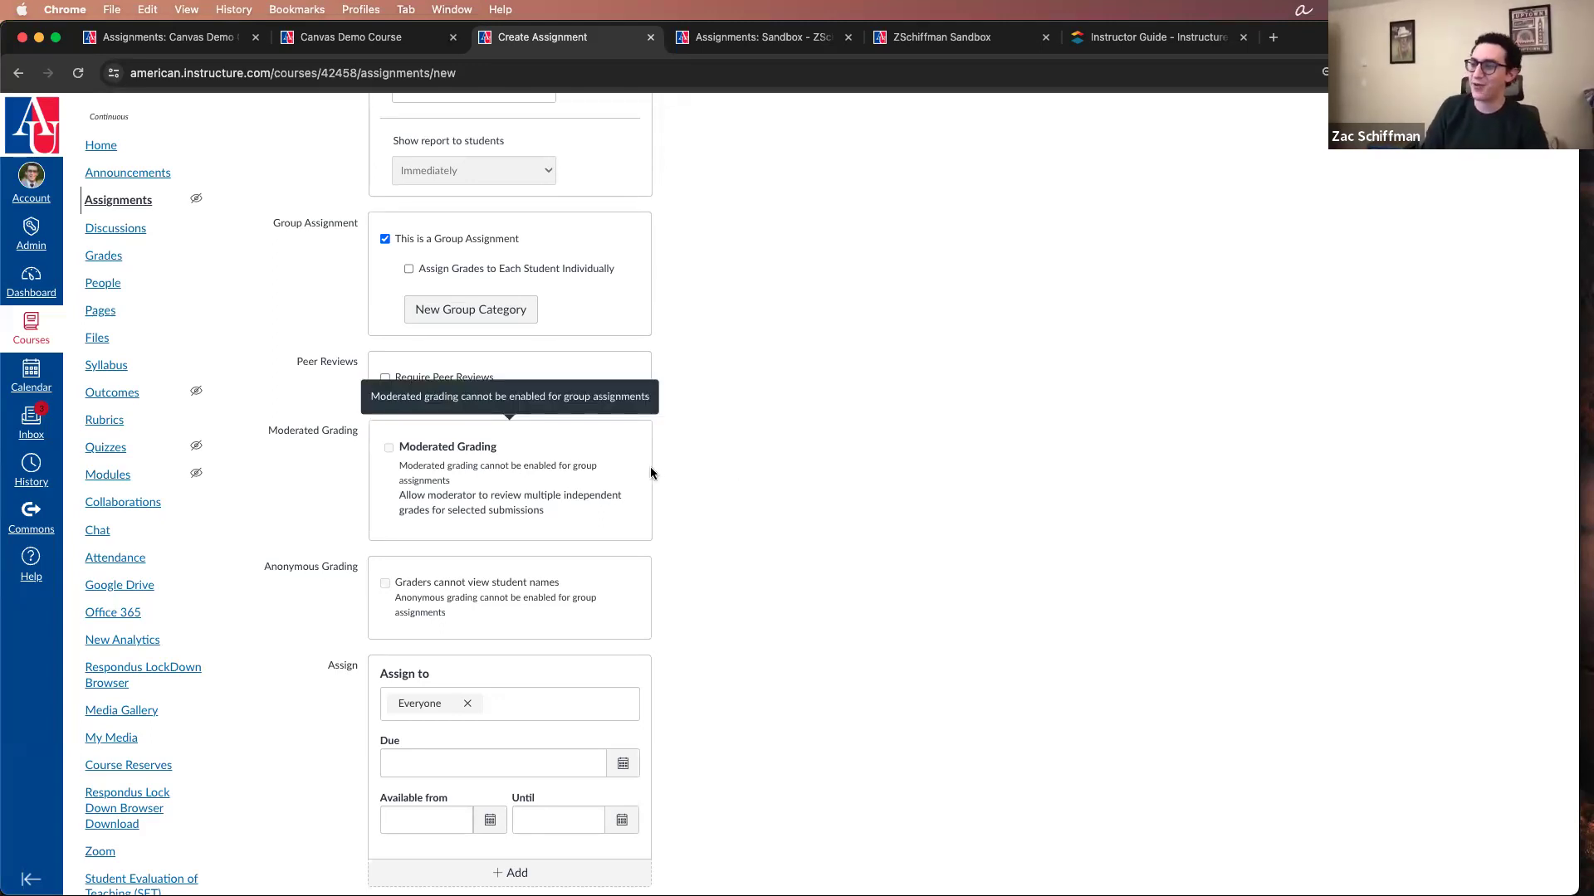
pyautogui.scroll(-3, 515, 479)
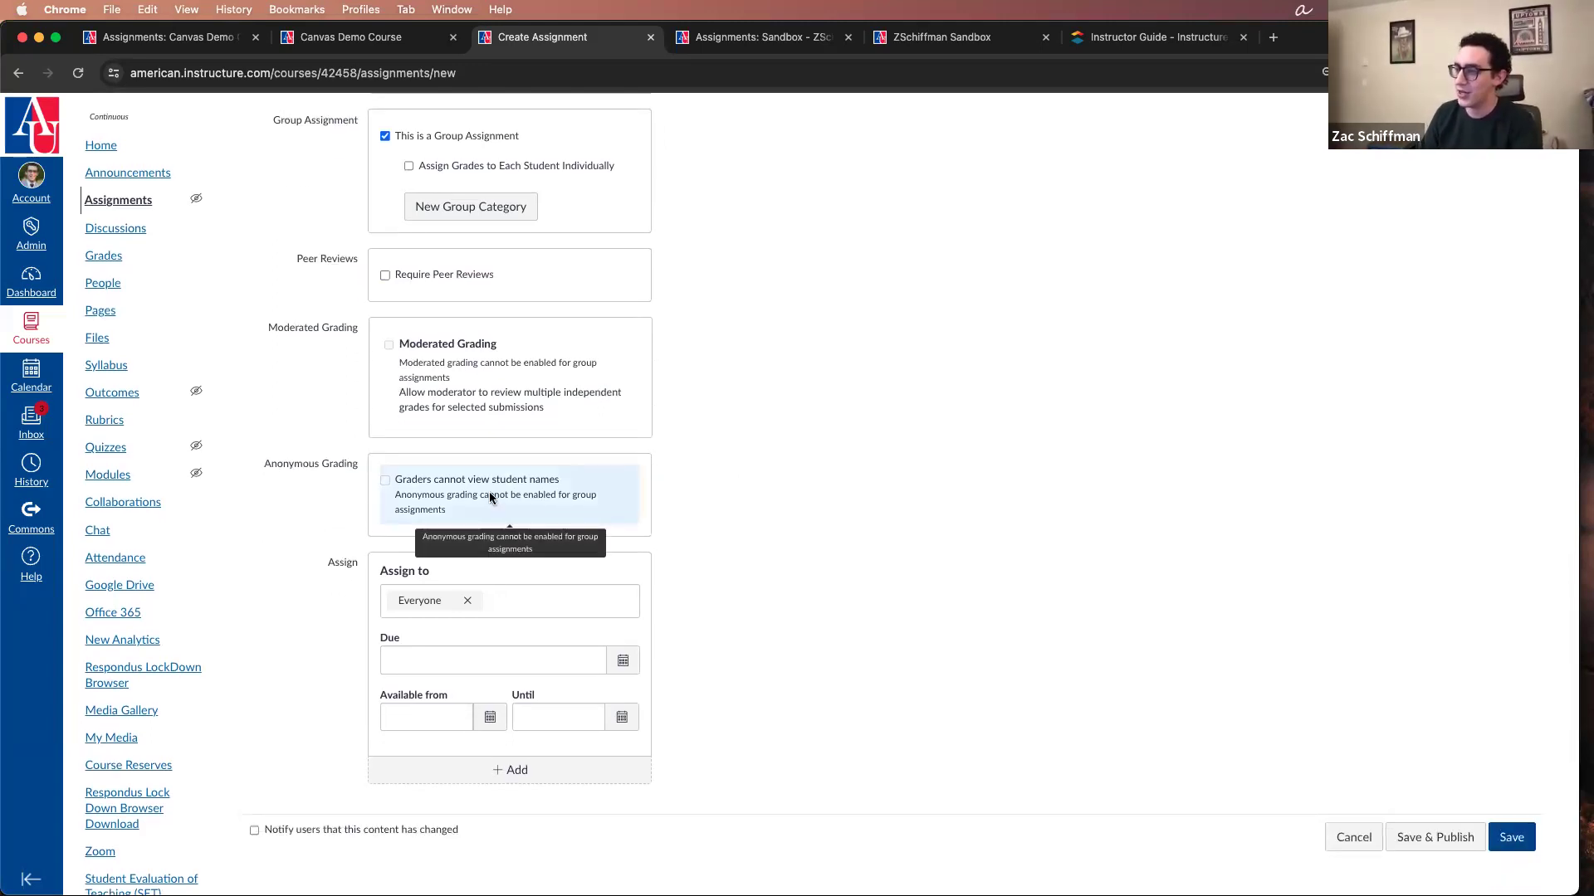
pyautogui.scroll(-1, 695, 473)
pyautogui.scroll(1, 696, 468)
pyautogui.moveTo(548, 500)
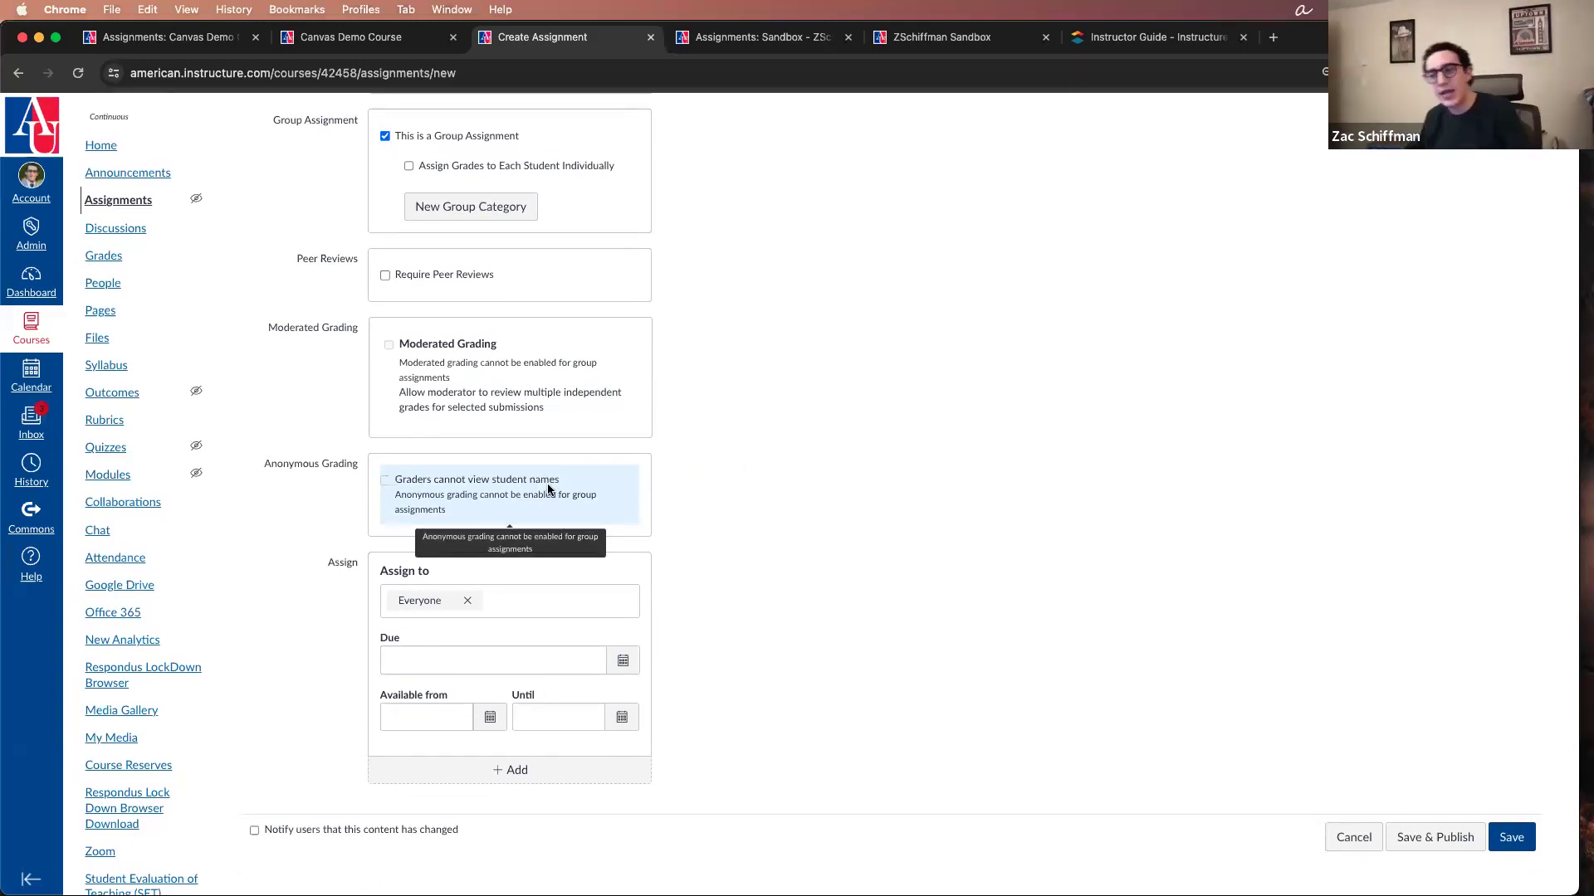
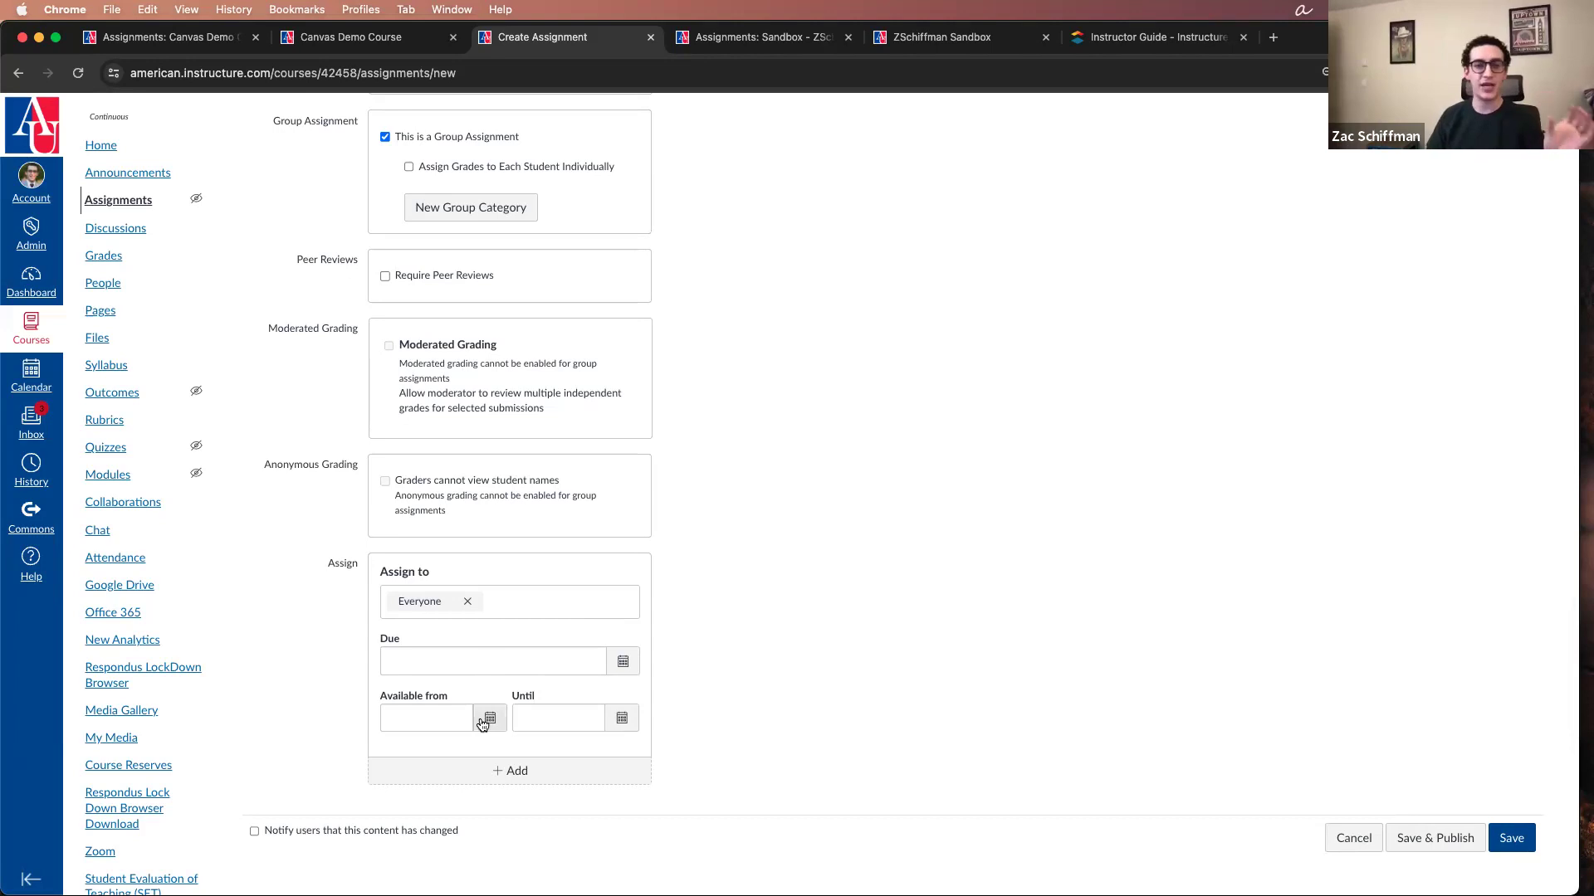
# Step: Make the assignment available from Jan 1, 2024 until Jan 12, 2024
pyautogui.click(487, 719)
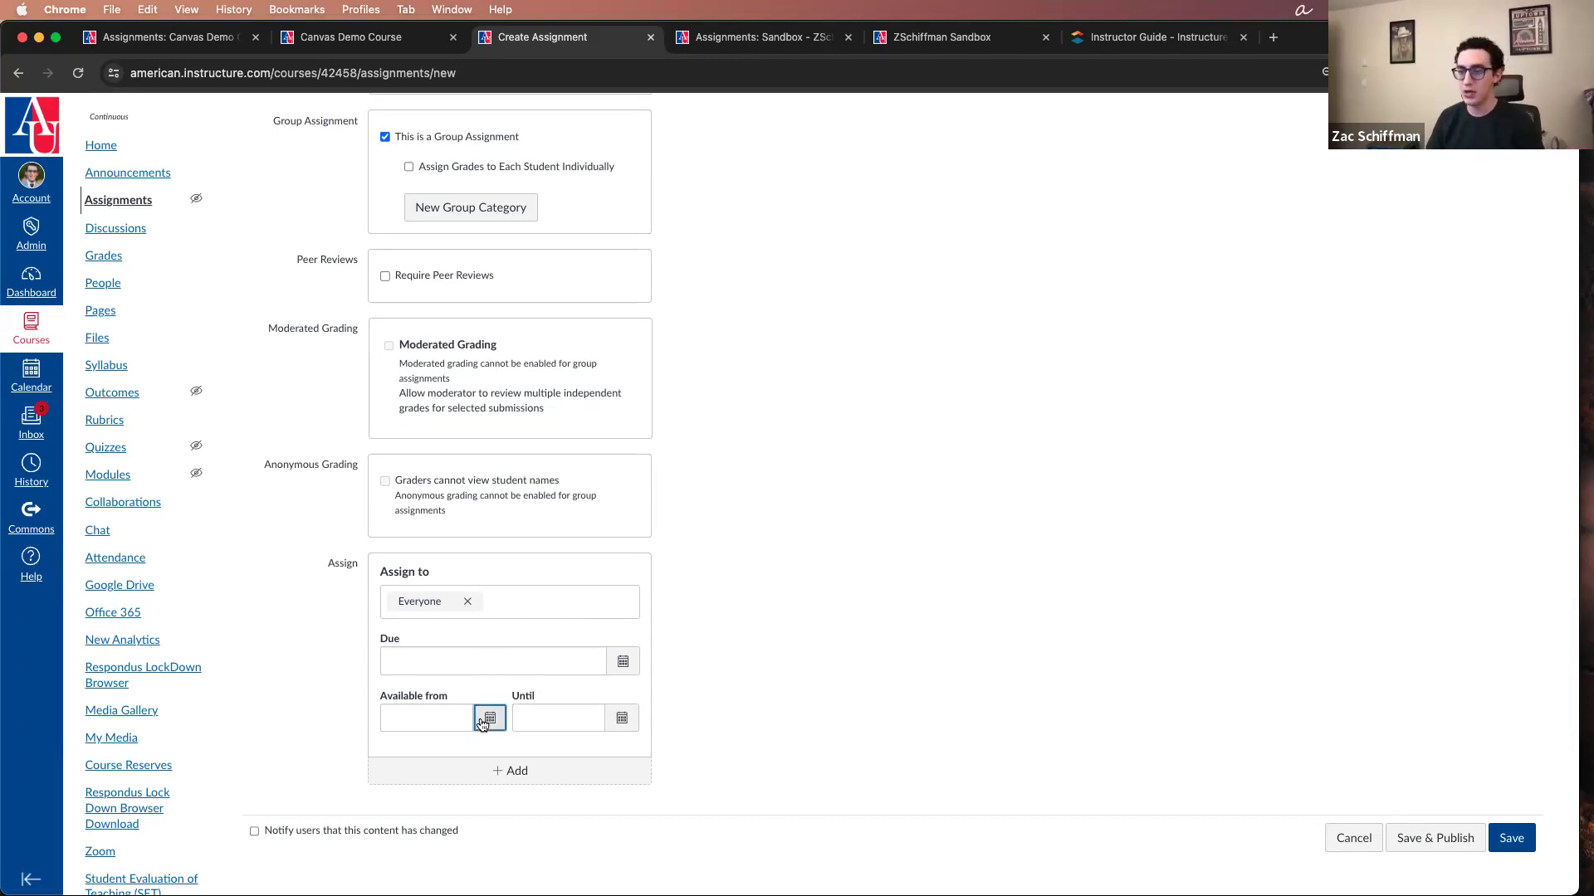
pyautogui.click(421, 581)
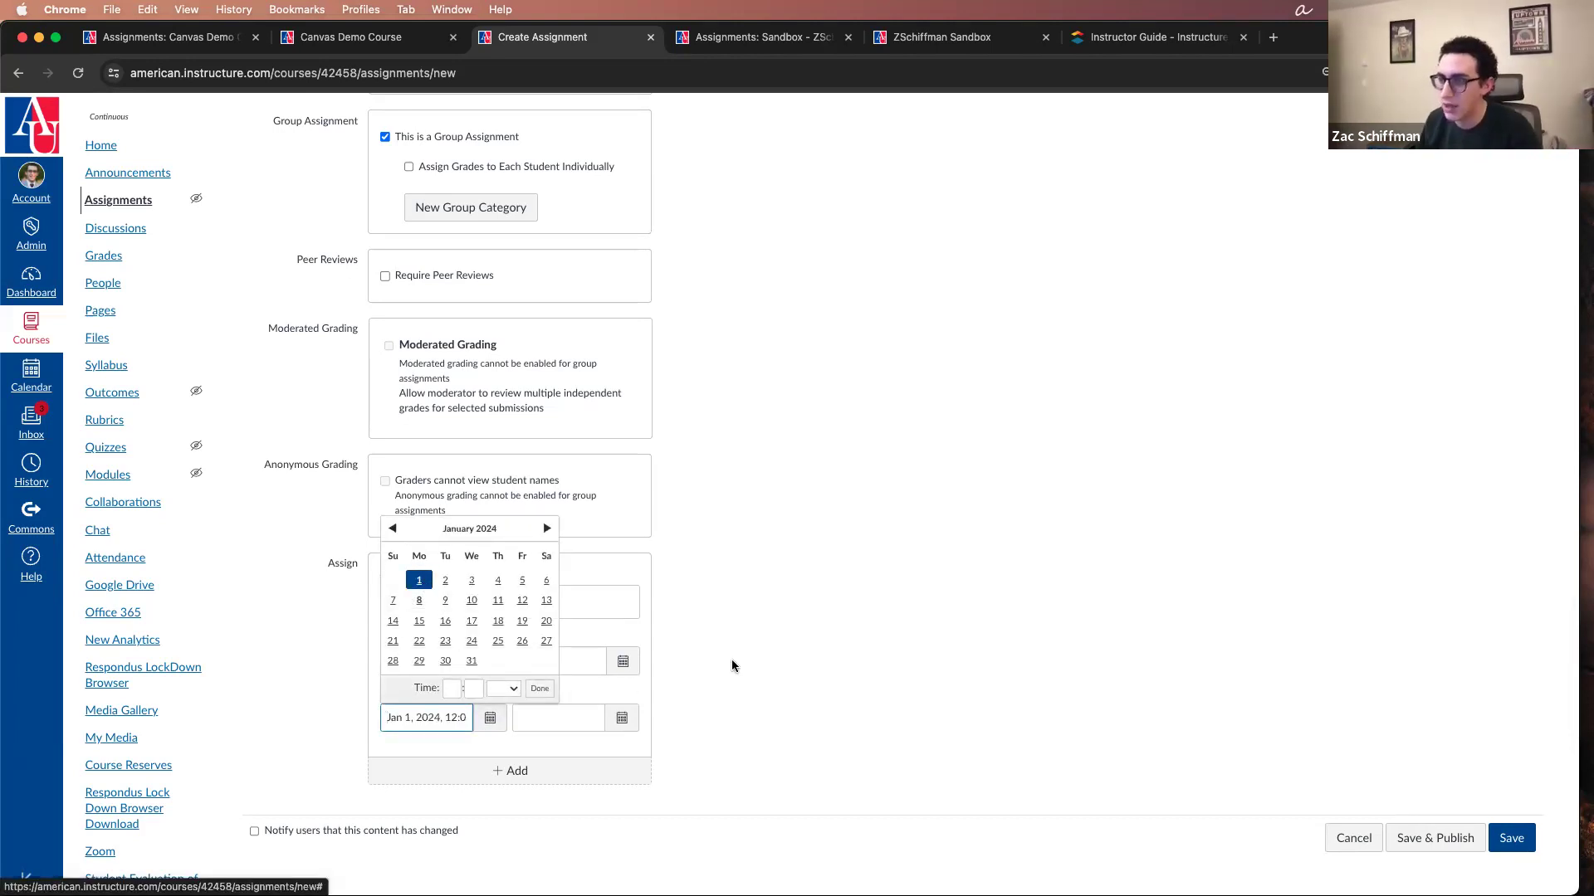
pyautogui.click(622, 719)
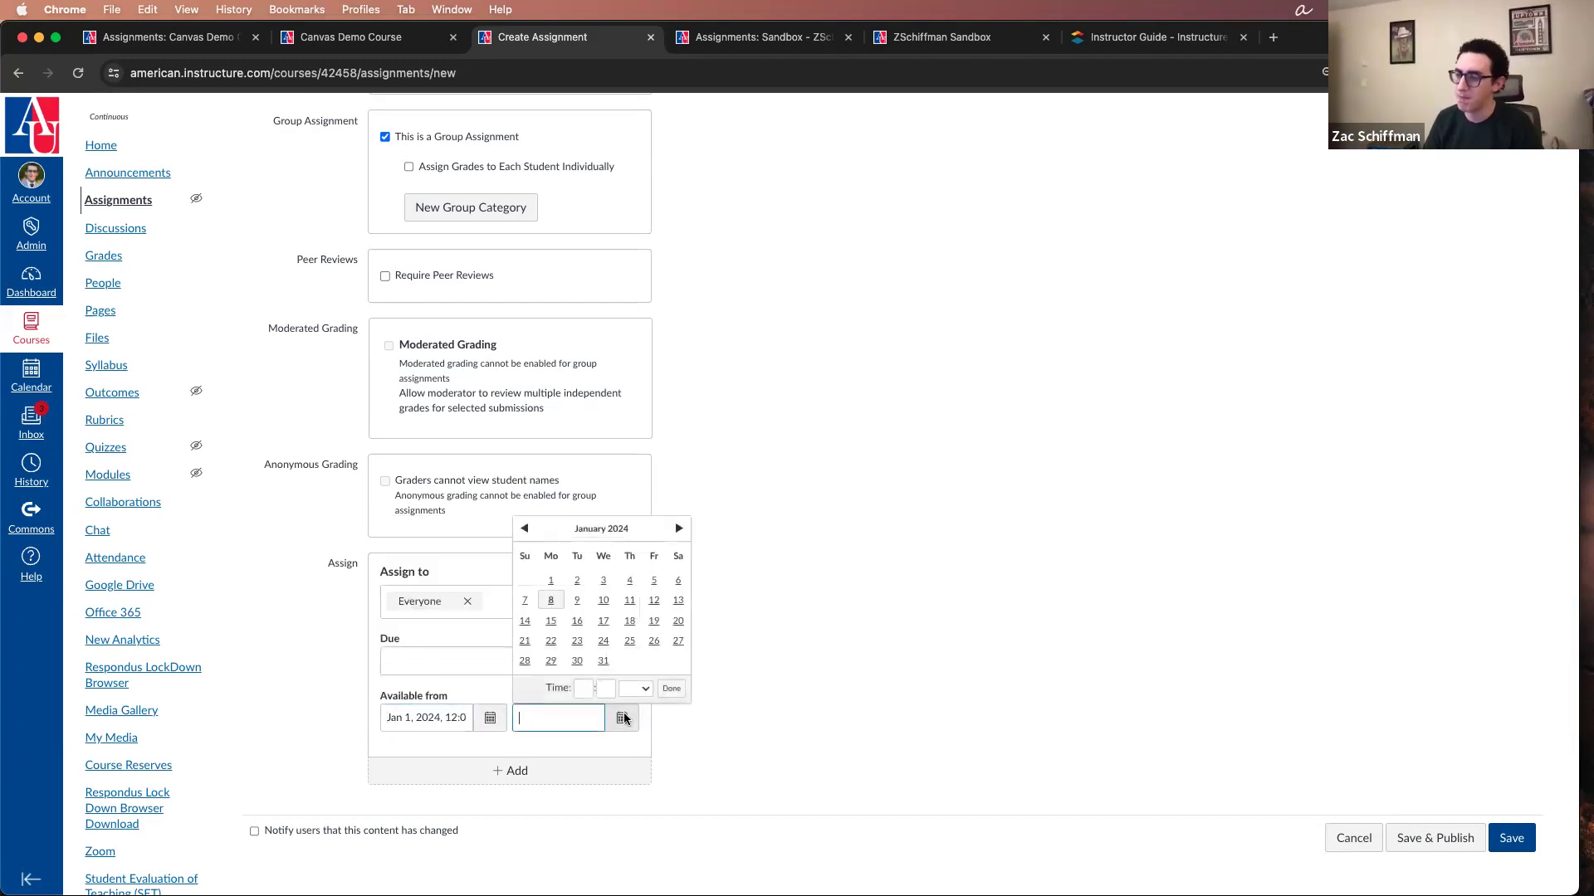
pyautogui.click(654, 600)
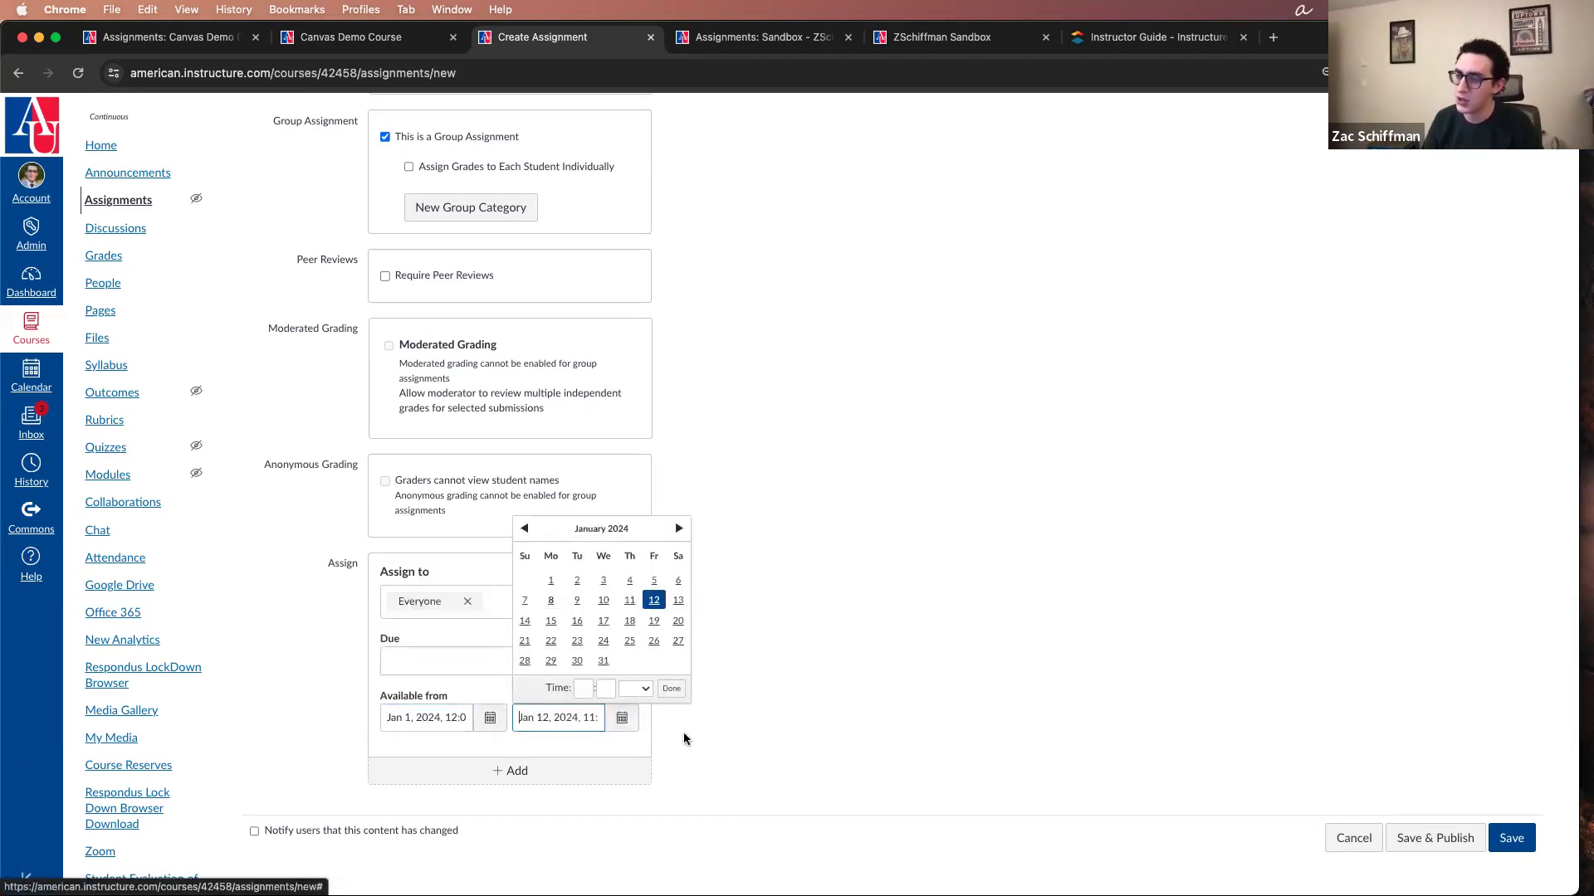
pyautogui.click(674, 690)
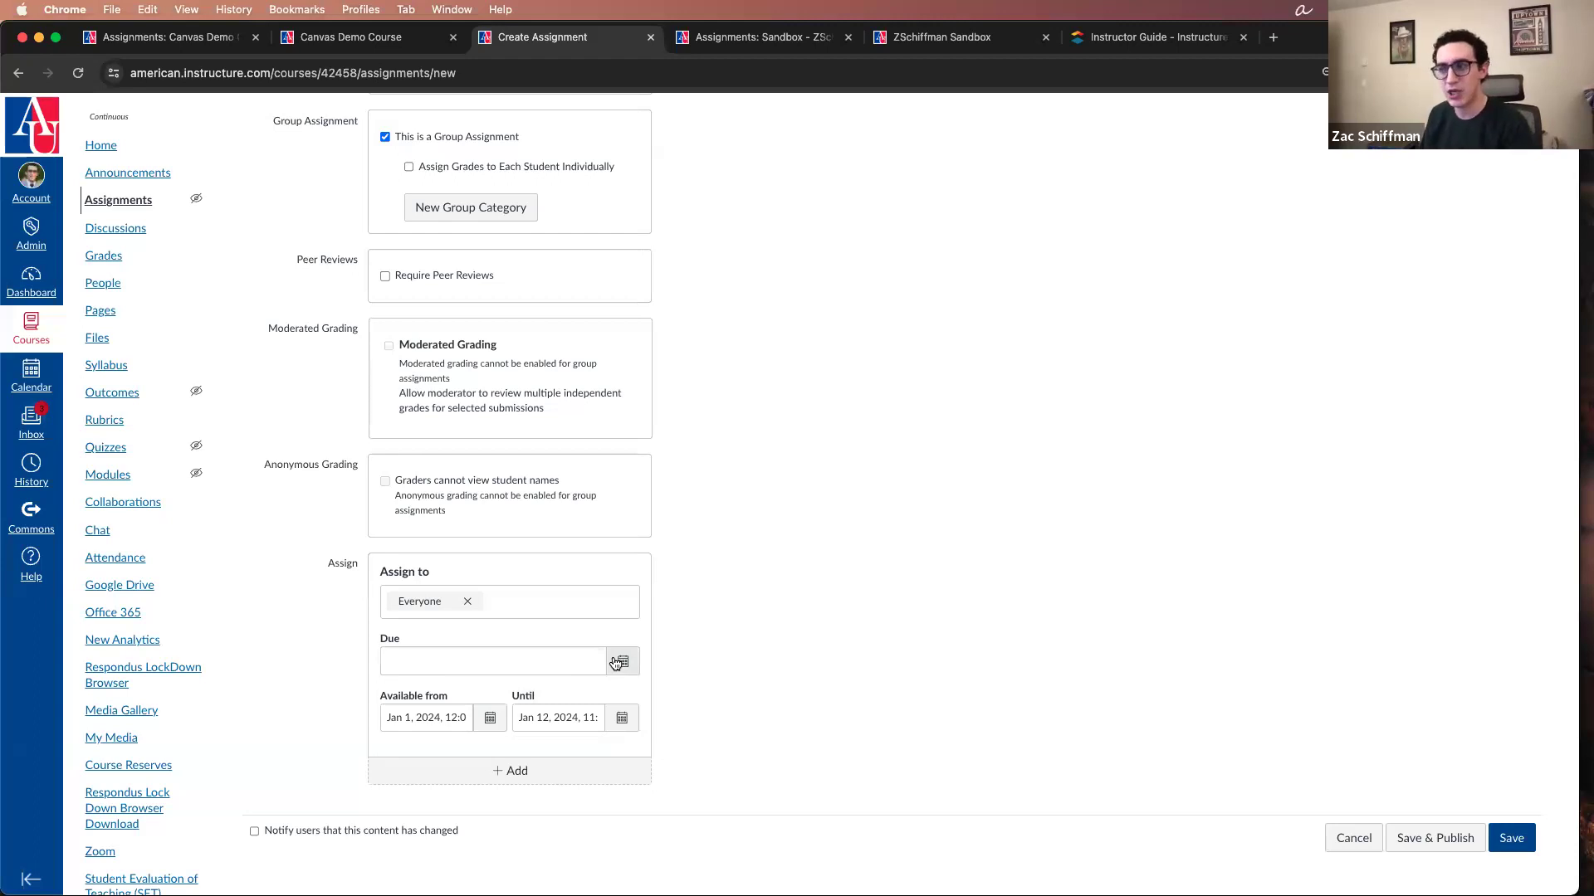
# Step: Set the due date to Jan 11, 2024 and the availability end date to Jan 14, 2024
pyautogui.scroll(5, 615, 664)
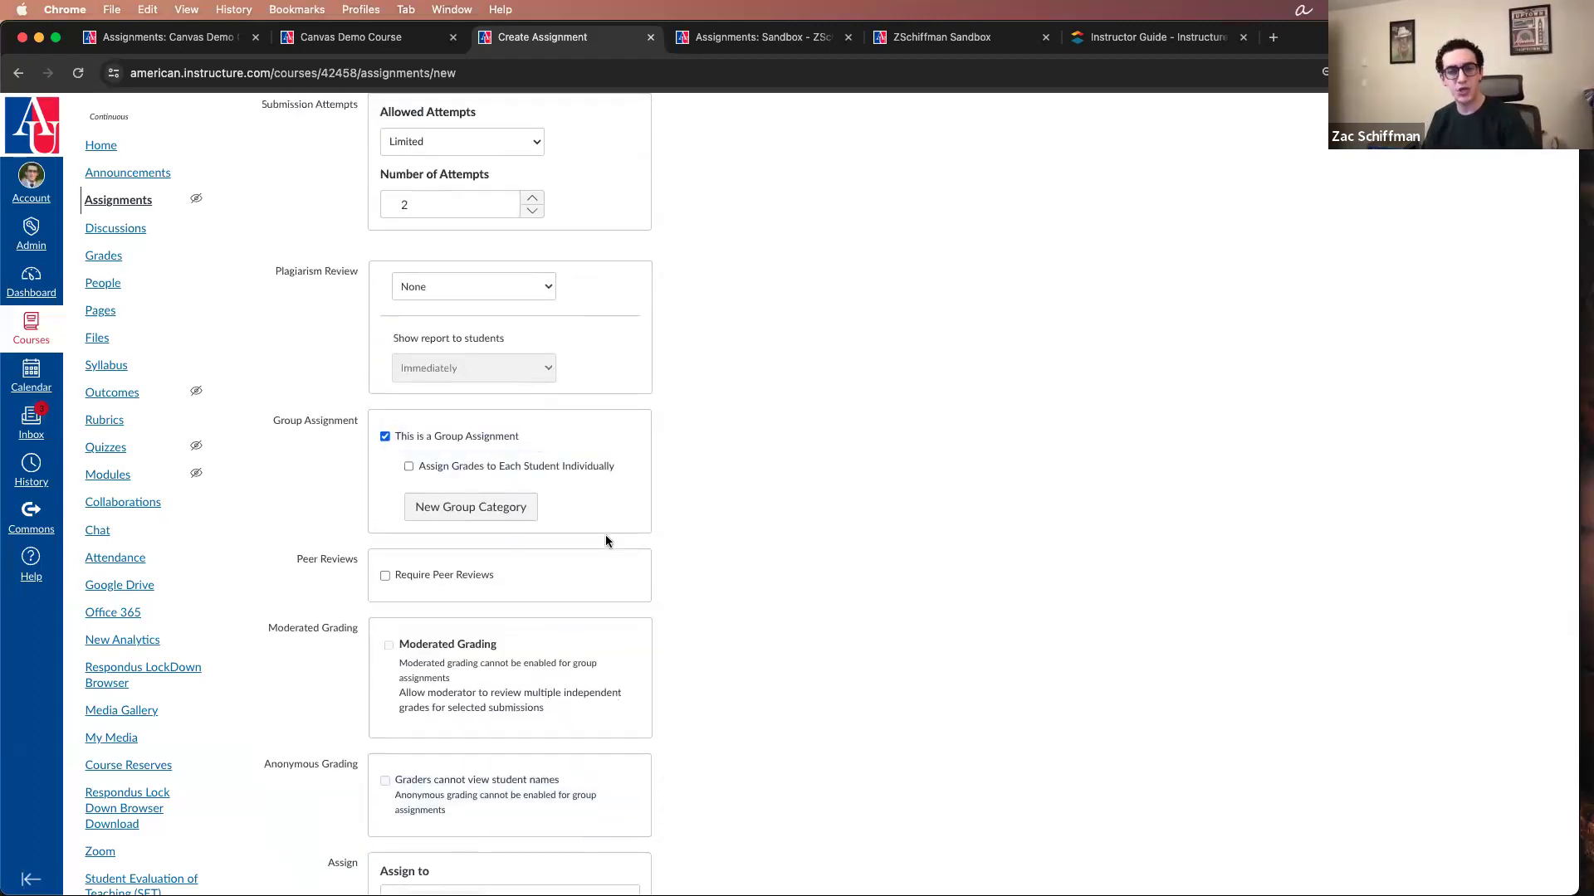
pyautogui.scroll(-5, 605, 541)
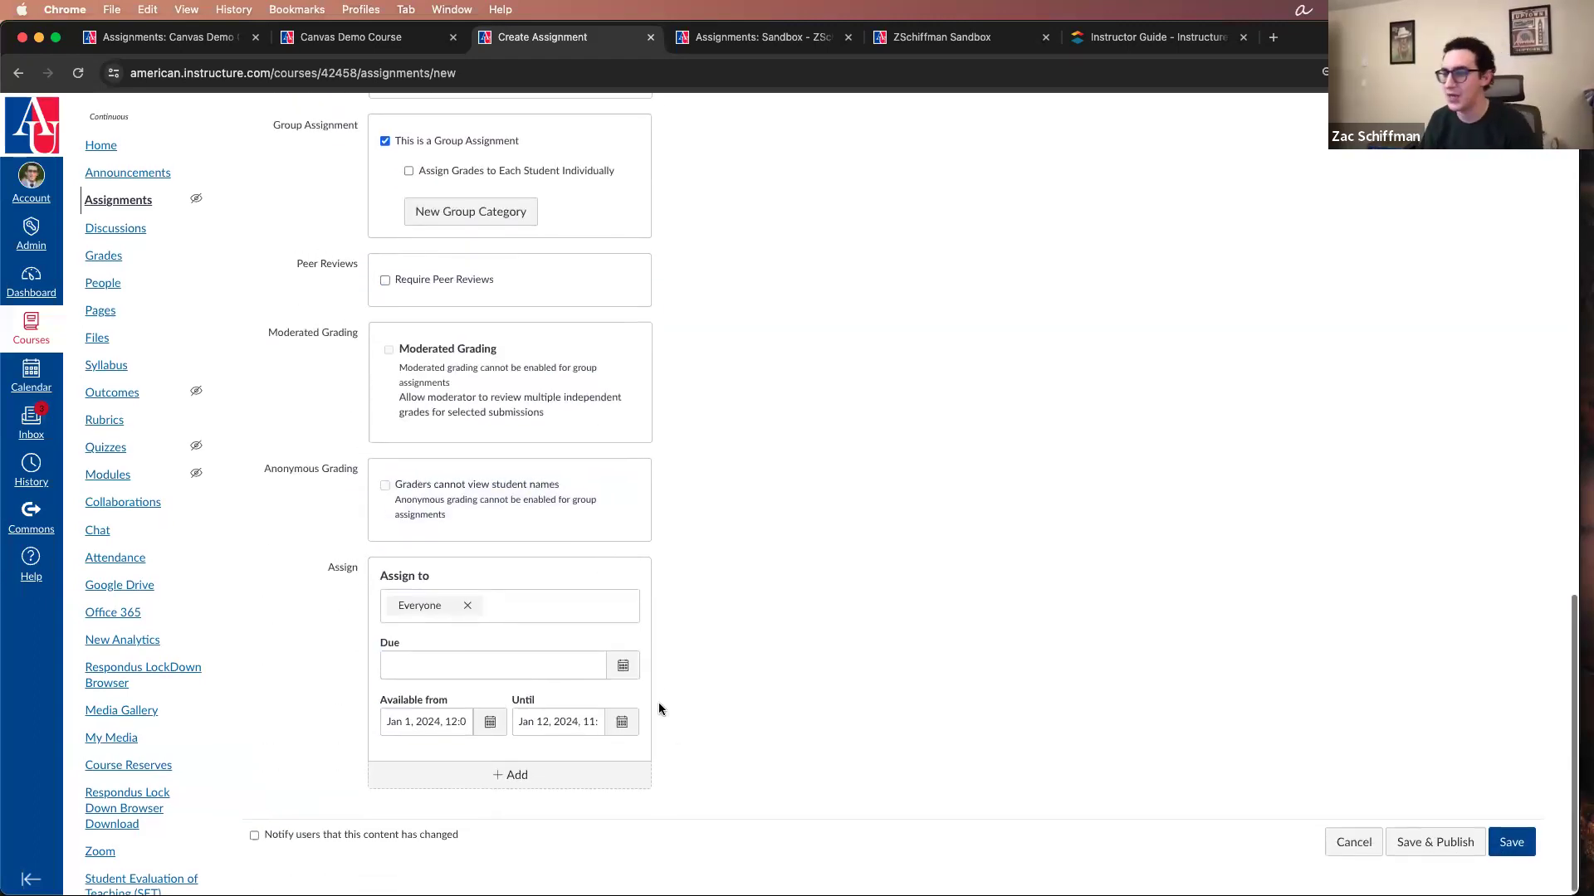
pyautogui.click(622, 667)
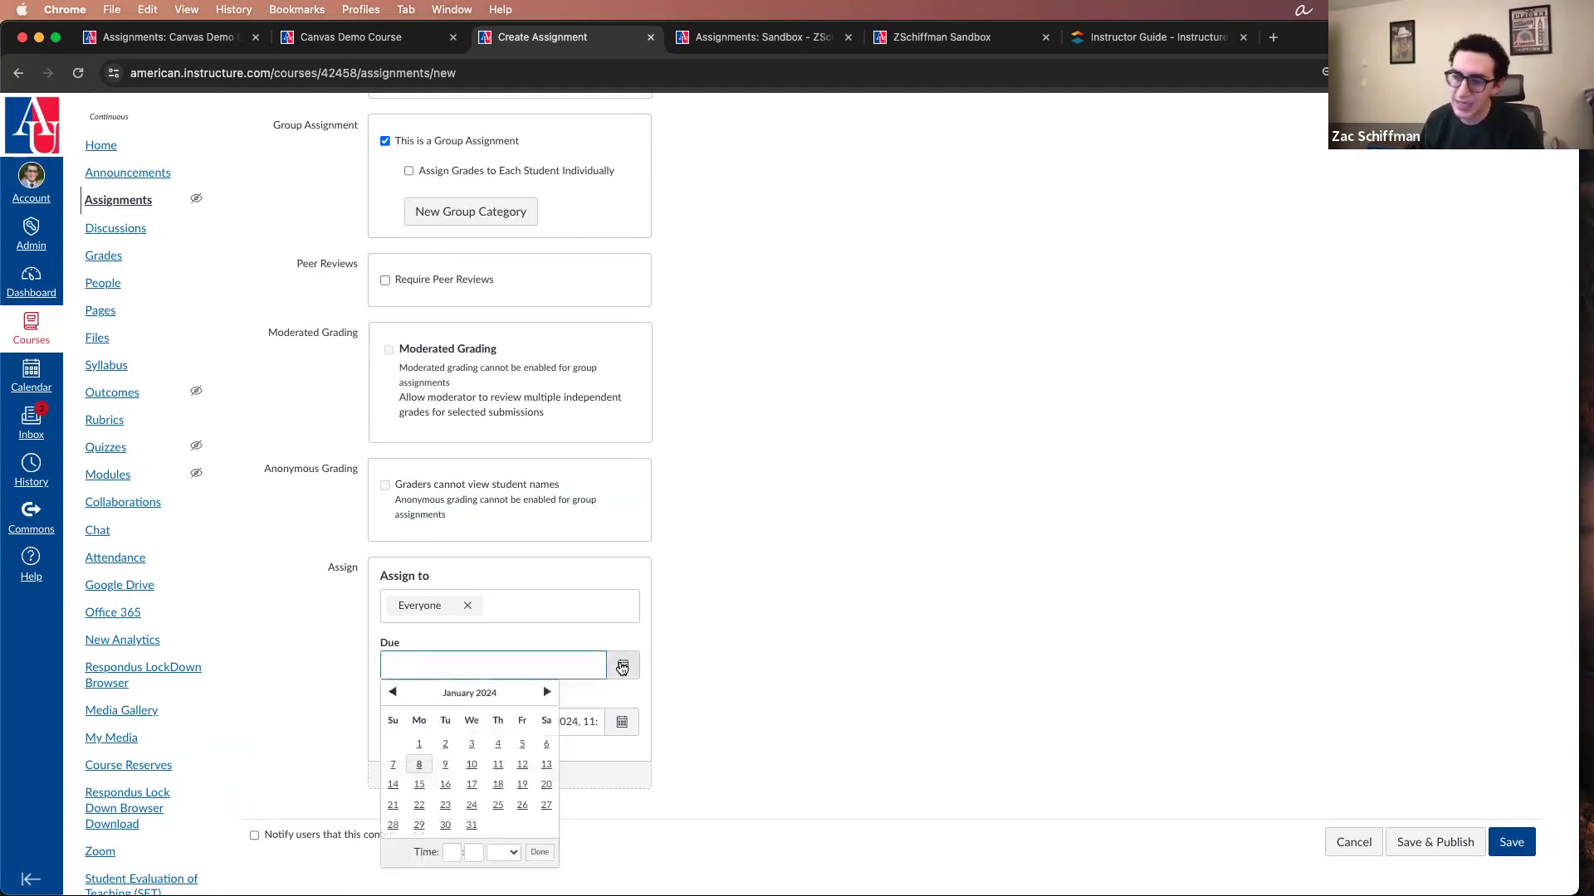
pyautogui.click(500, 767)
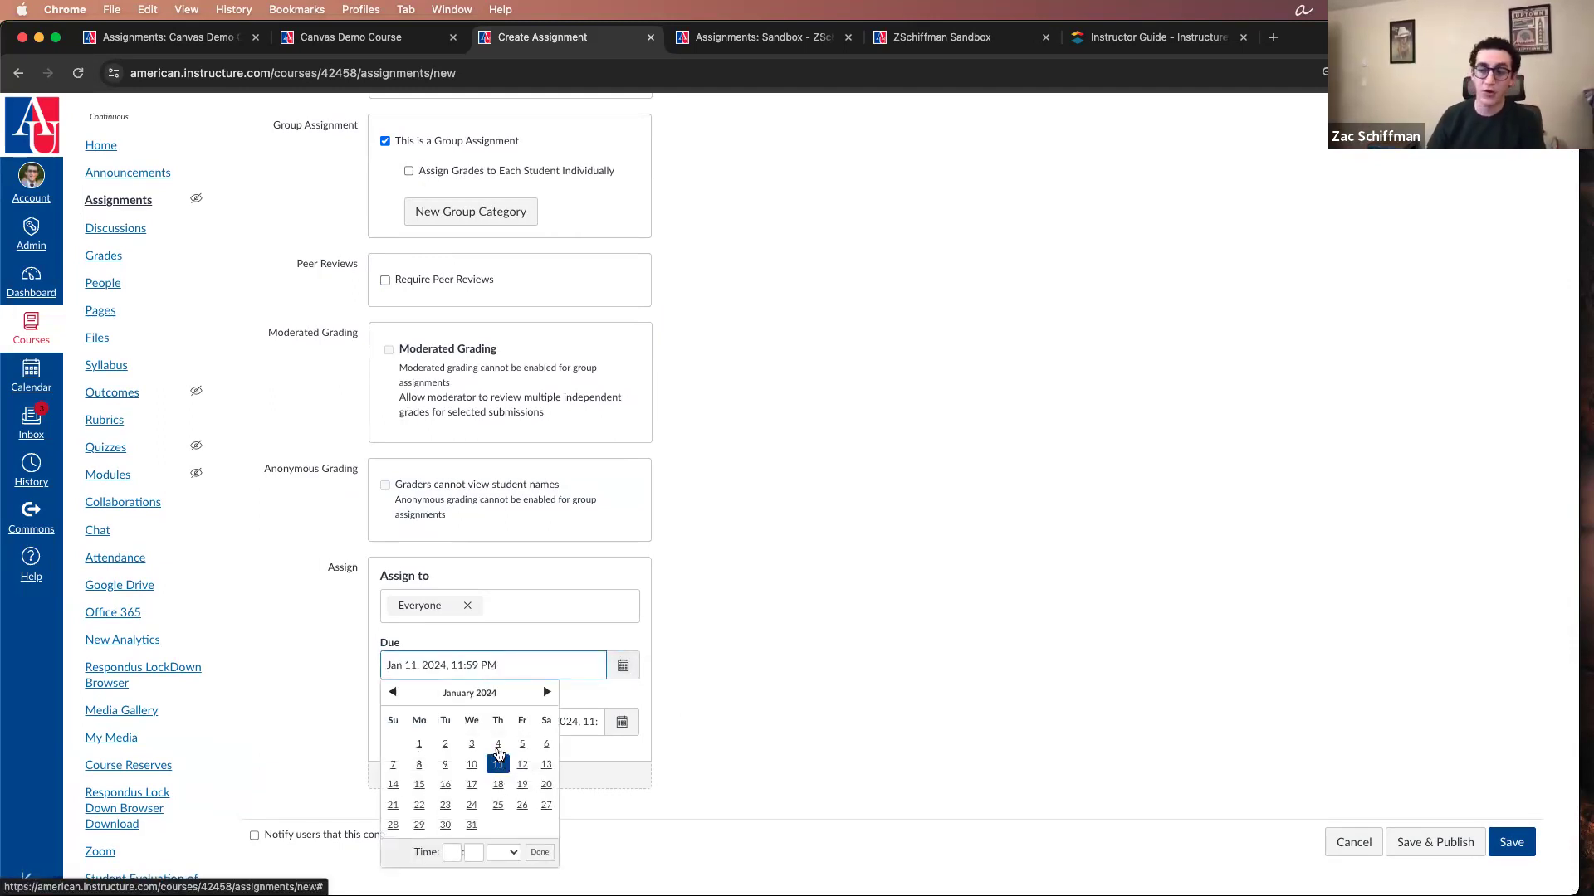
pyautogui.click(622, 722)
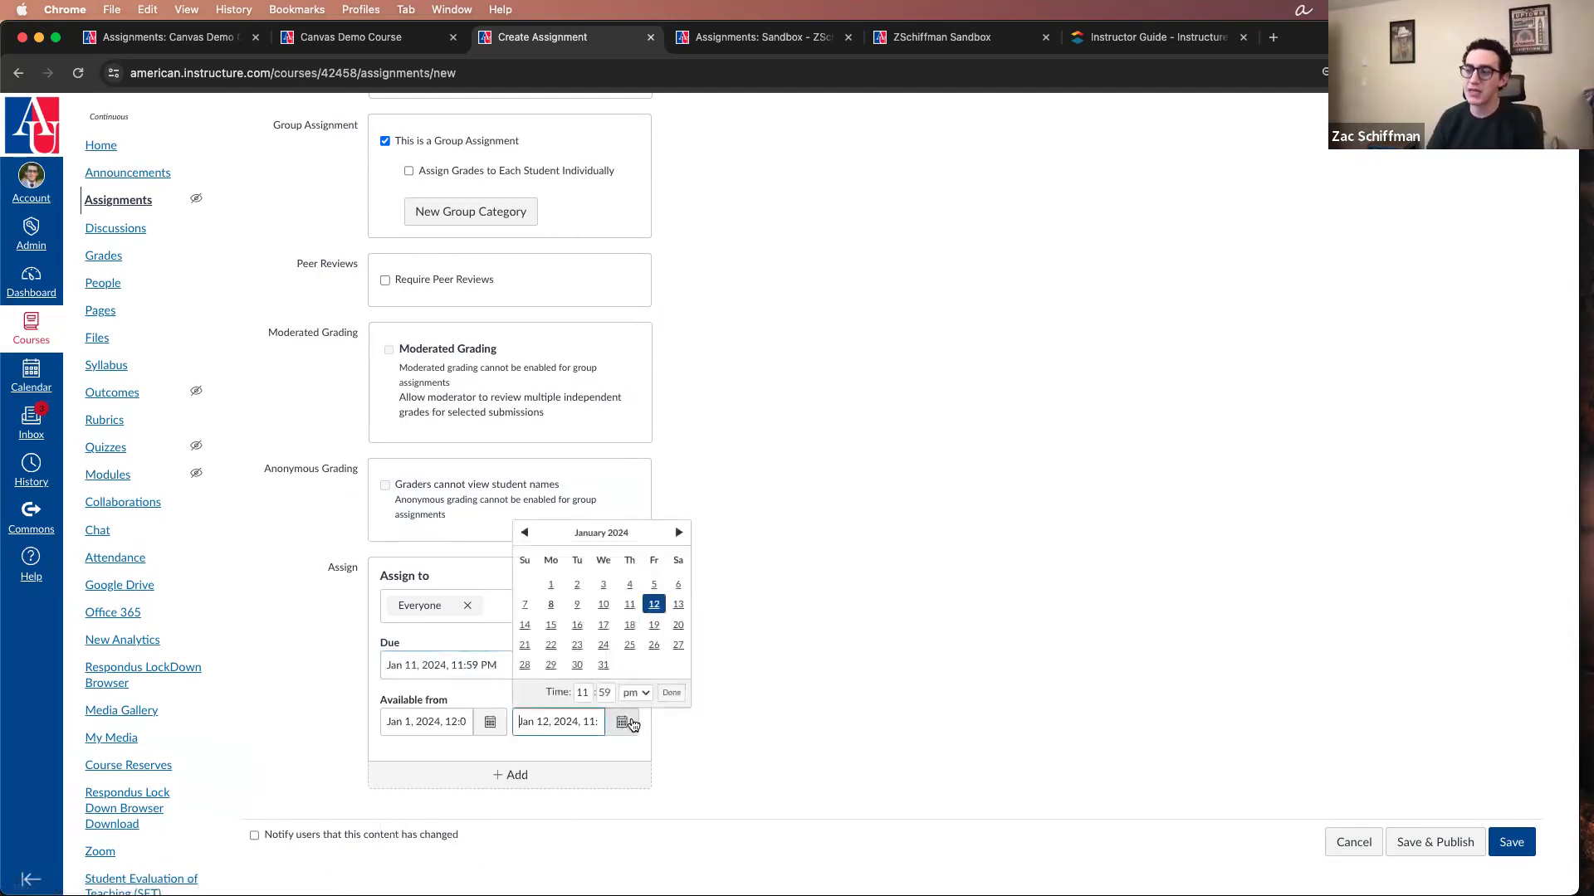
pyautogui.click(524, 625)
pyautogui.click(672, 694)
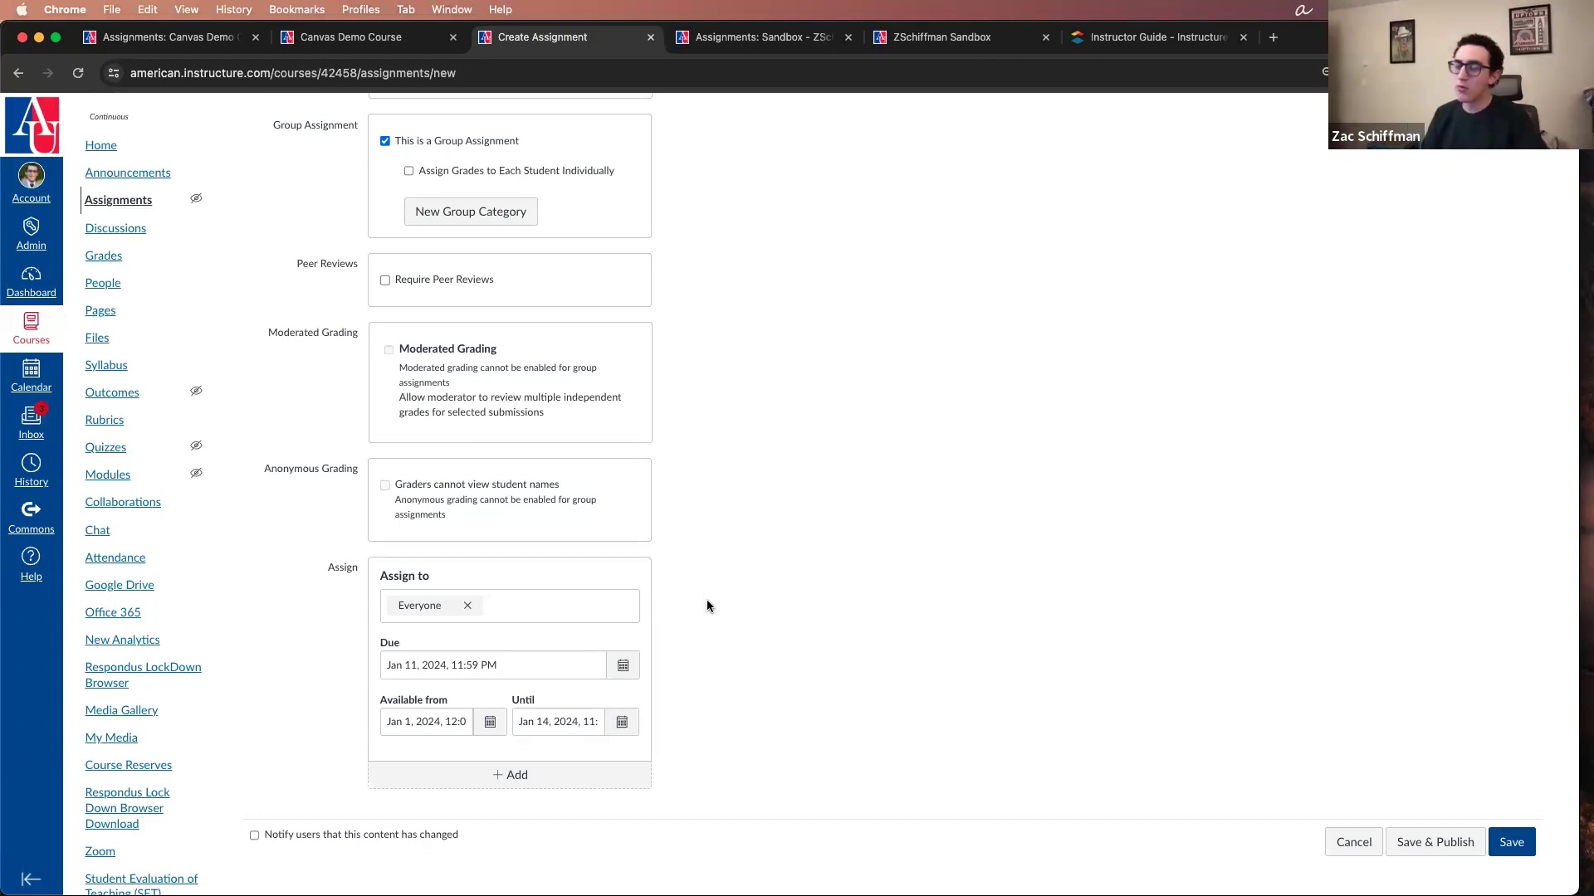
# Step: Try assigning the work to a single student instead of Everyone, and set the assignee back to Everyone
pyautogui.click(467, 606)
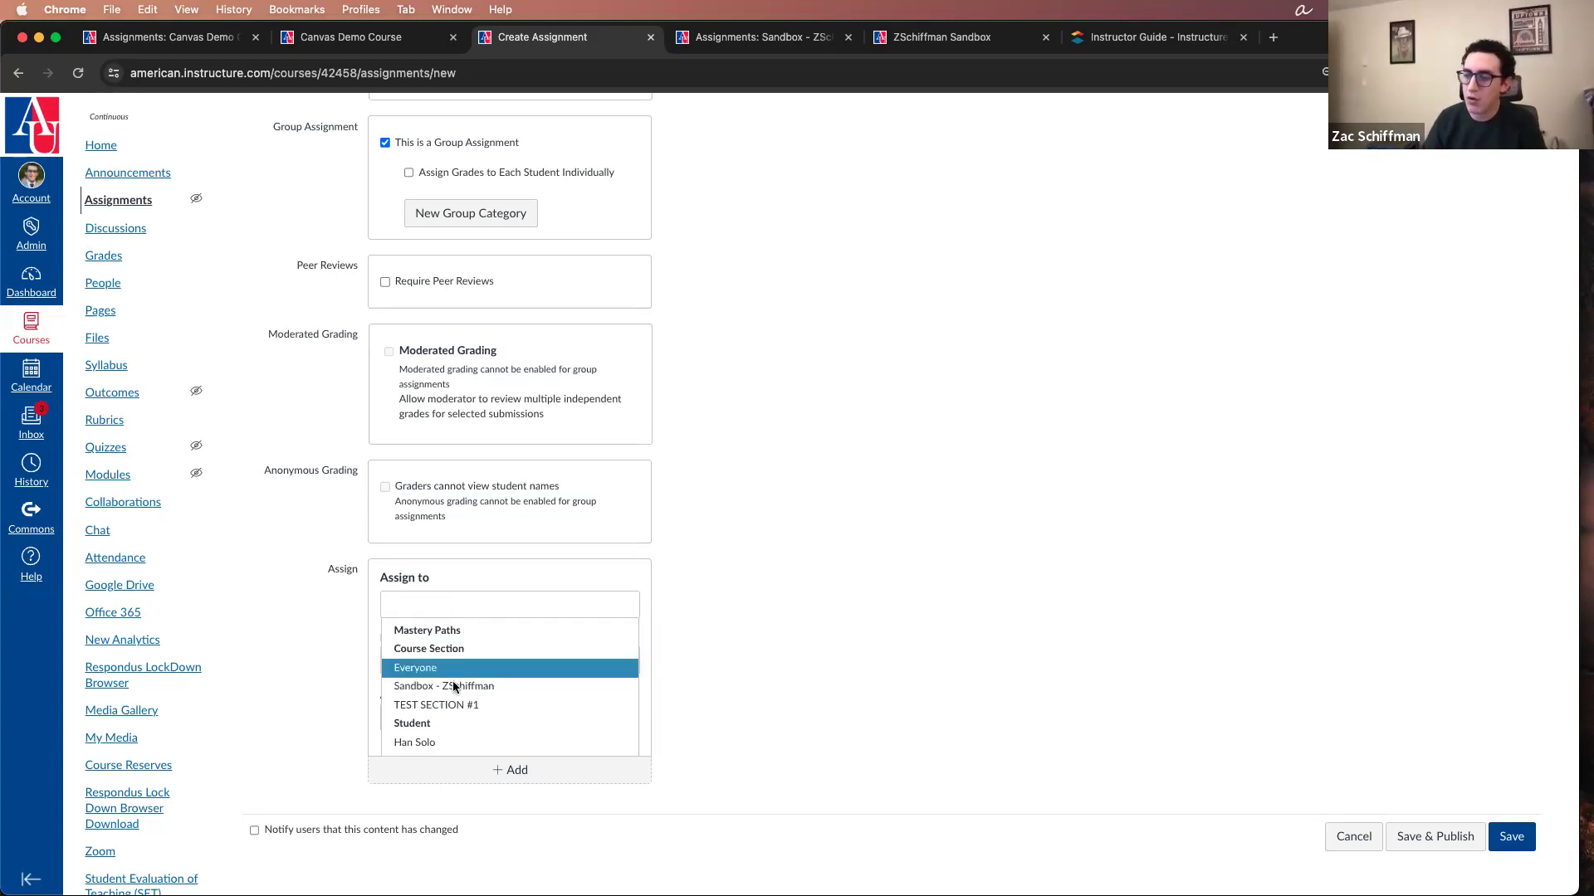
pyautogui.click(444, 741)
pyautogui.click(540, 621)
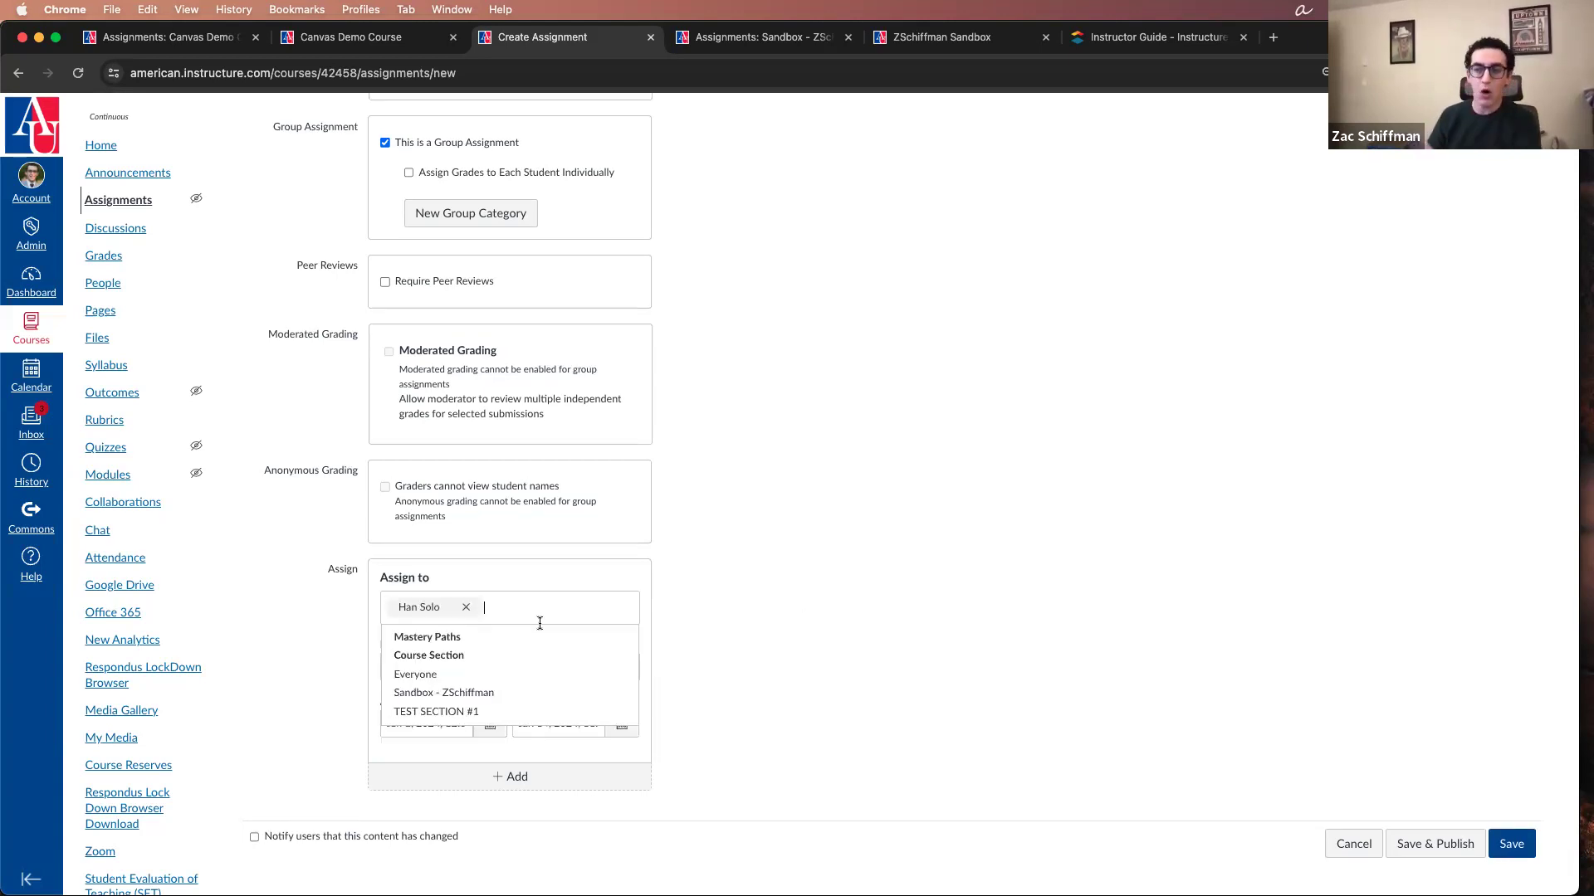
pyautogui.click(843, 580)
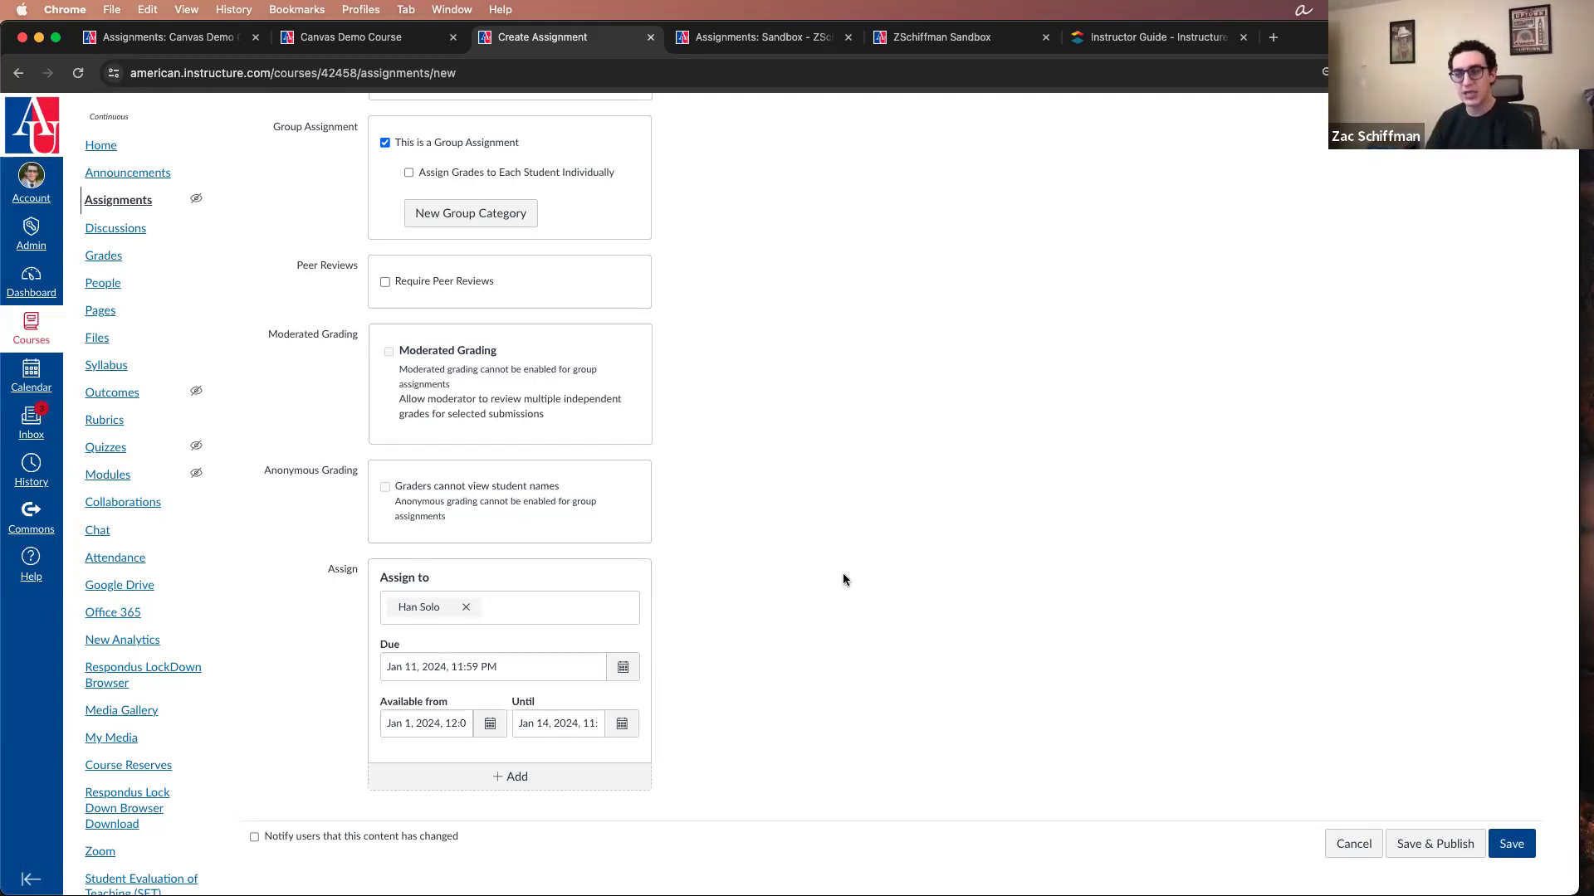
pyautogui.click(502, 614)
pyautogui.click(441, 665)
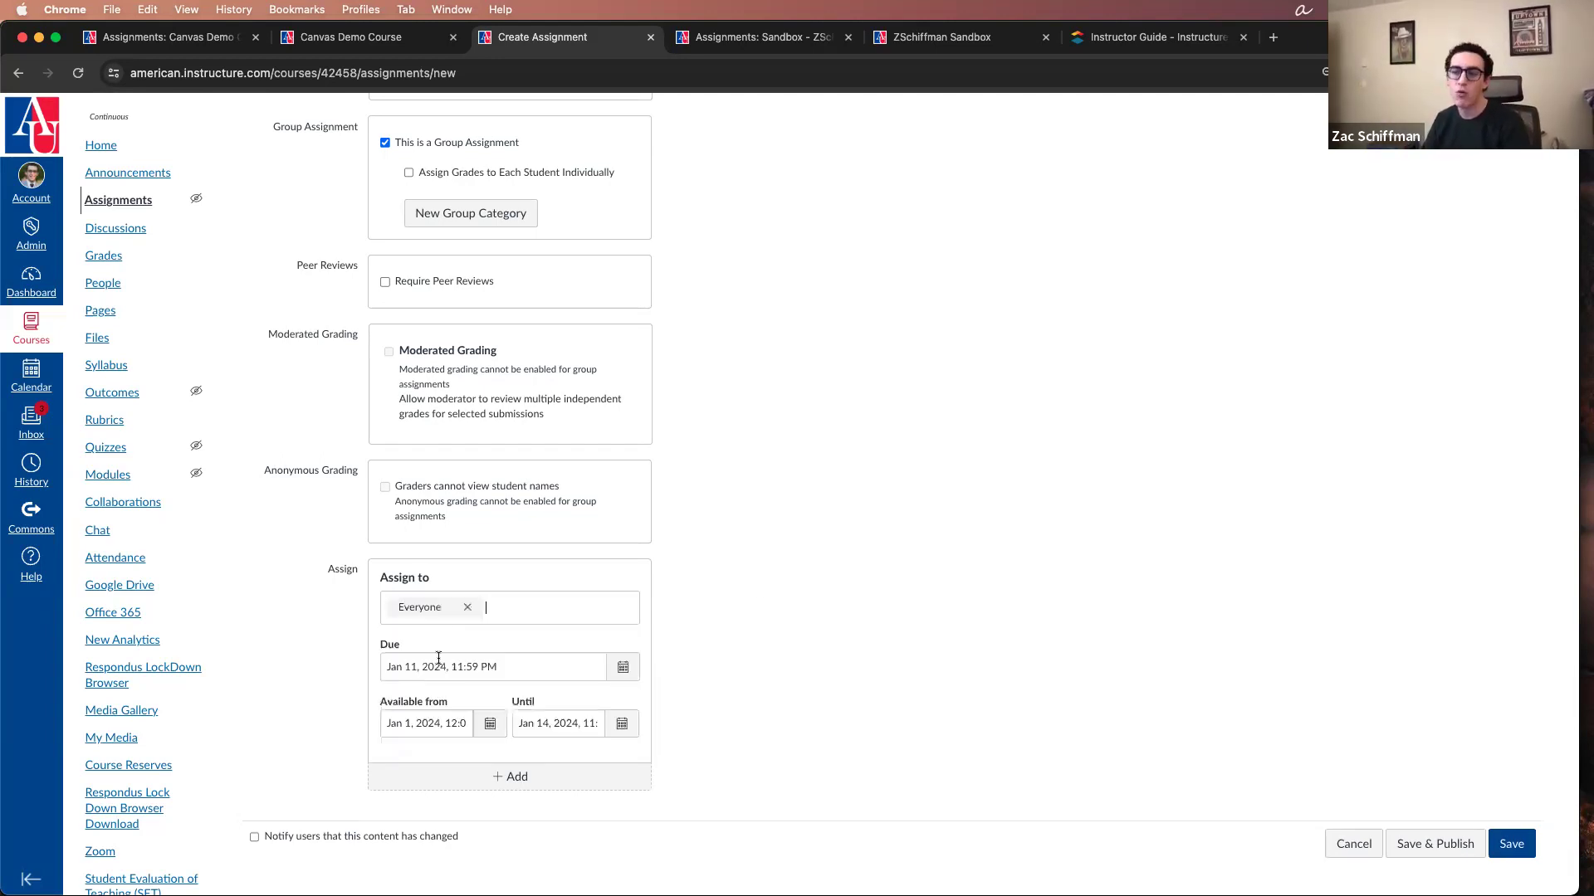
pyautogui.click(456, 616)
pyautogui.click(467, 609)
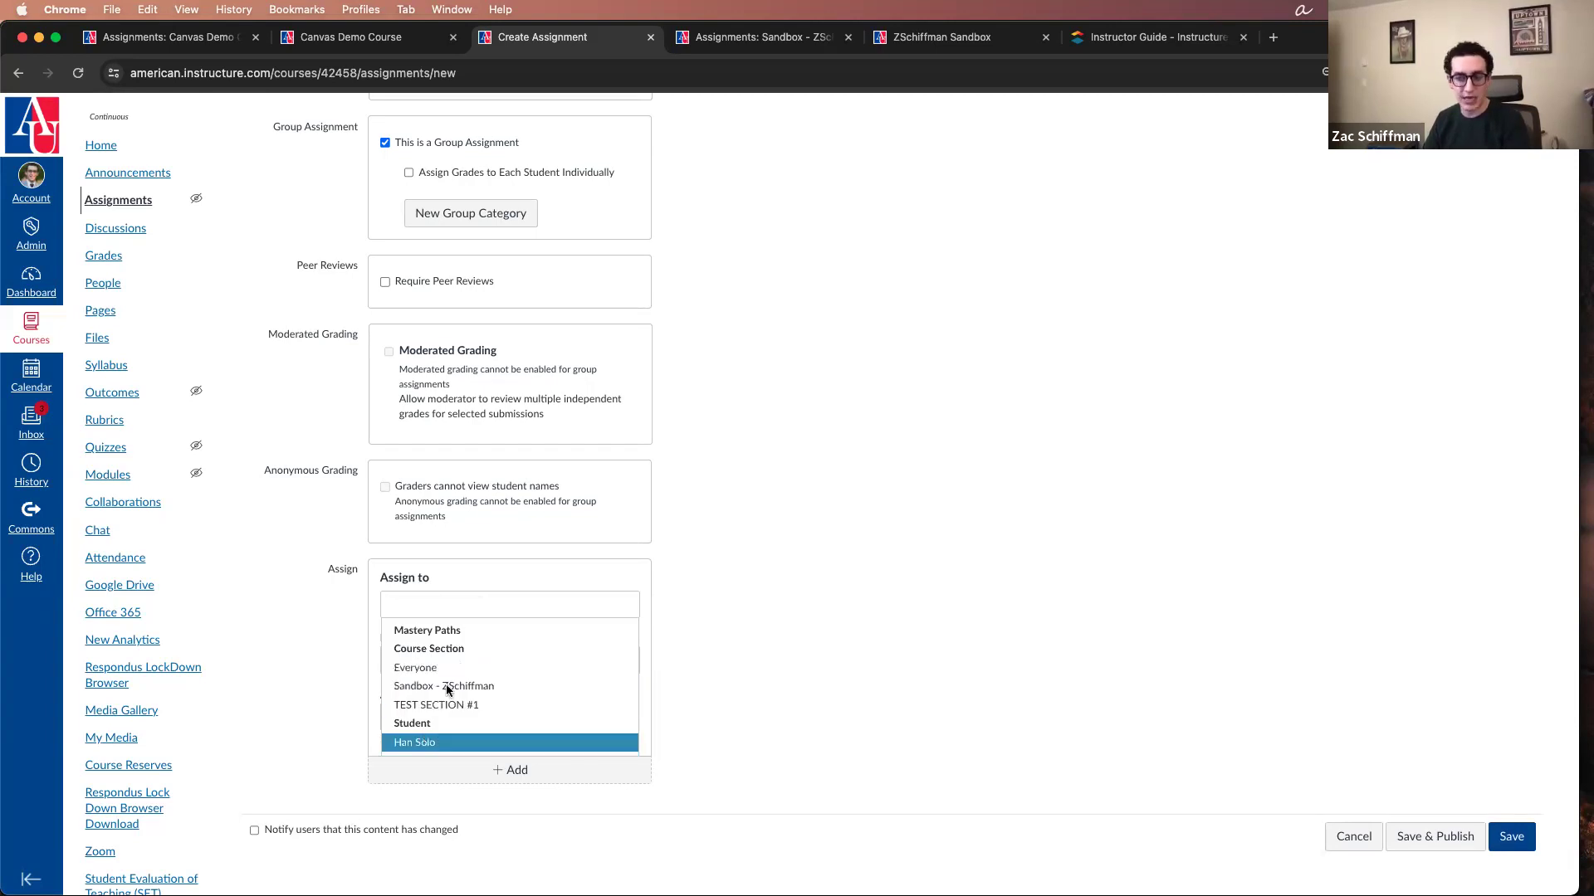
pyautogui.click(441, 668)
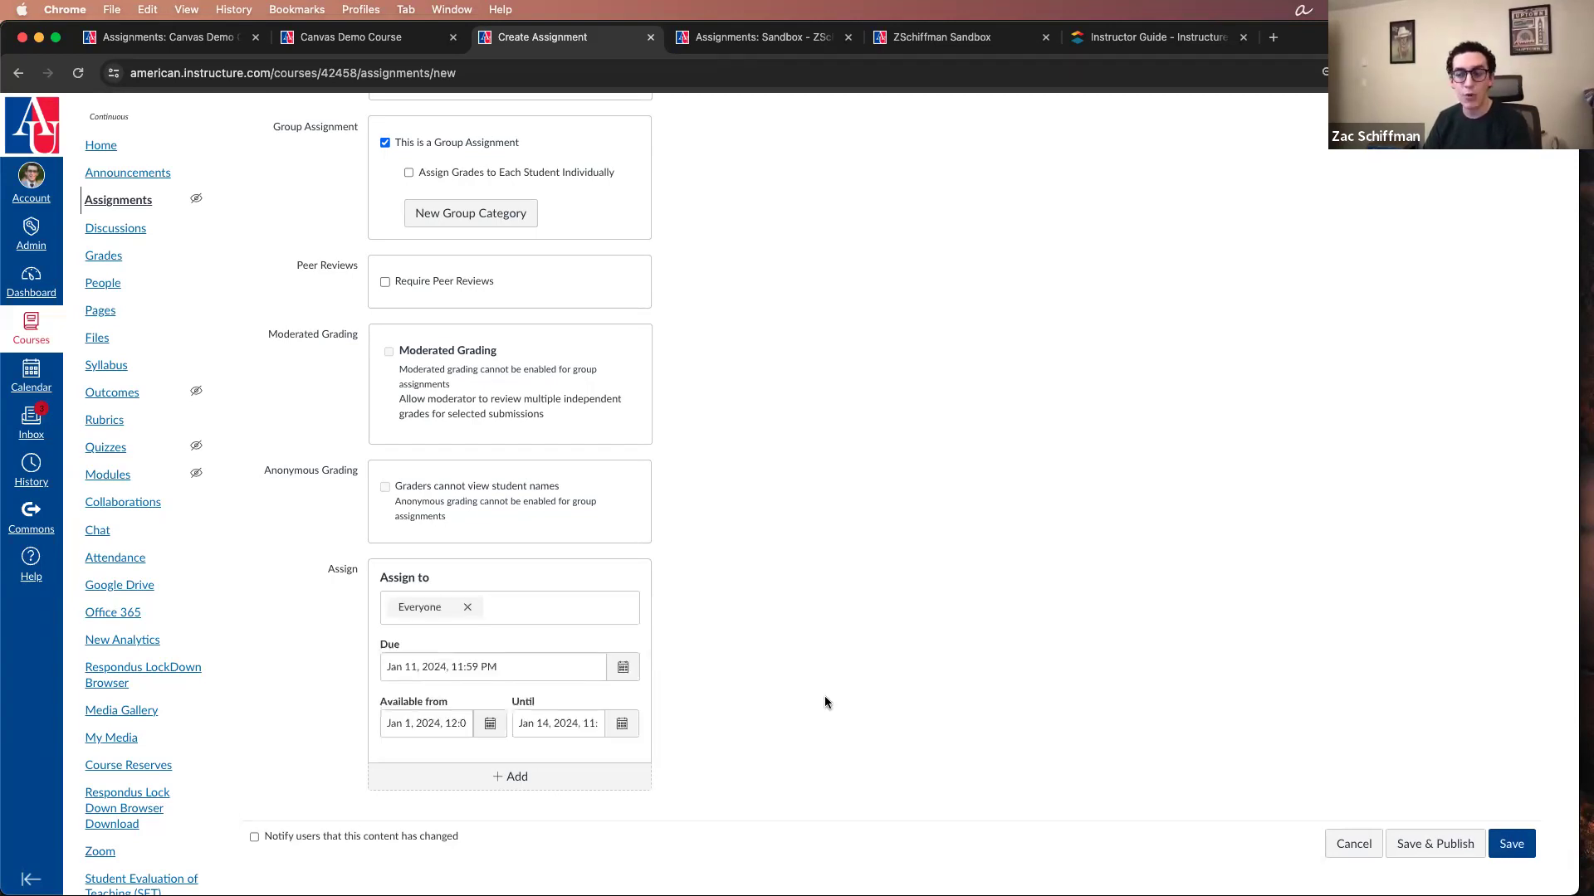
# Step: Add a second assignee block for the individual student, available from Jan 15, 2024 until Jan 19, 2024
pyautogui.click(534, 778)
pyautogui.scroll(-3, 629, 607)
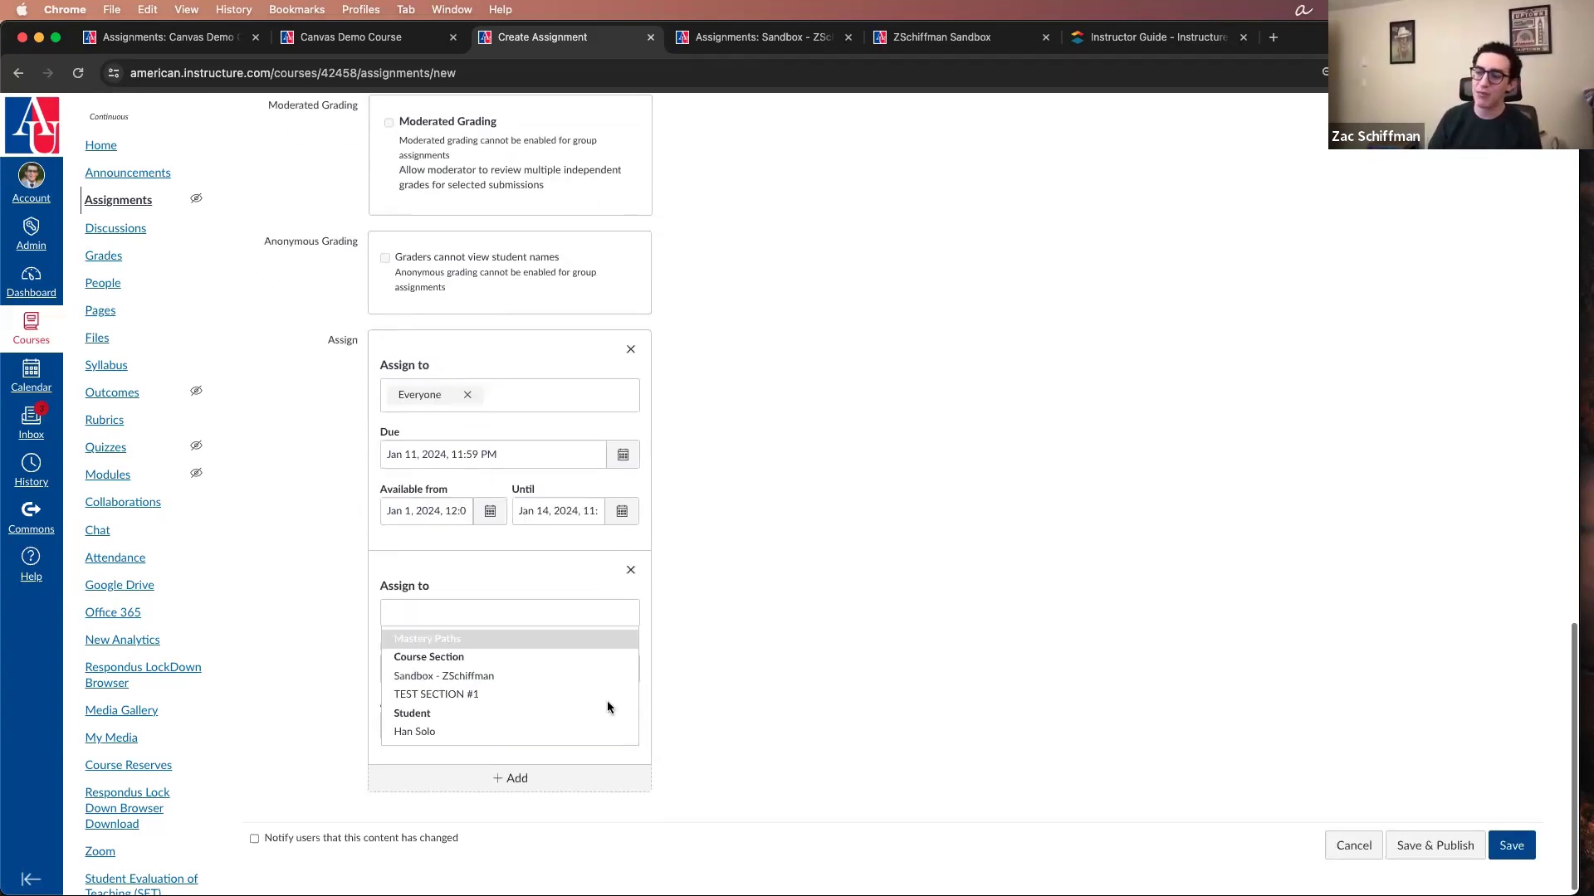
pyautogui.click(434, 737)
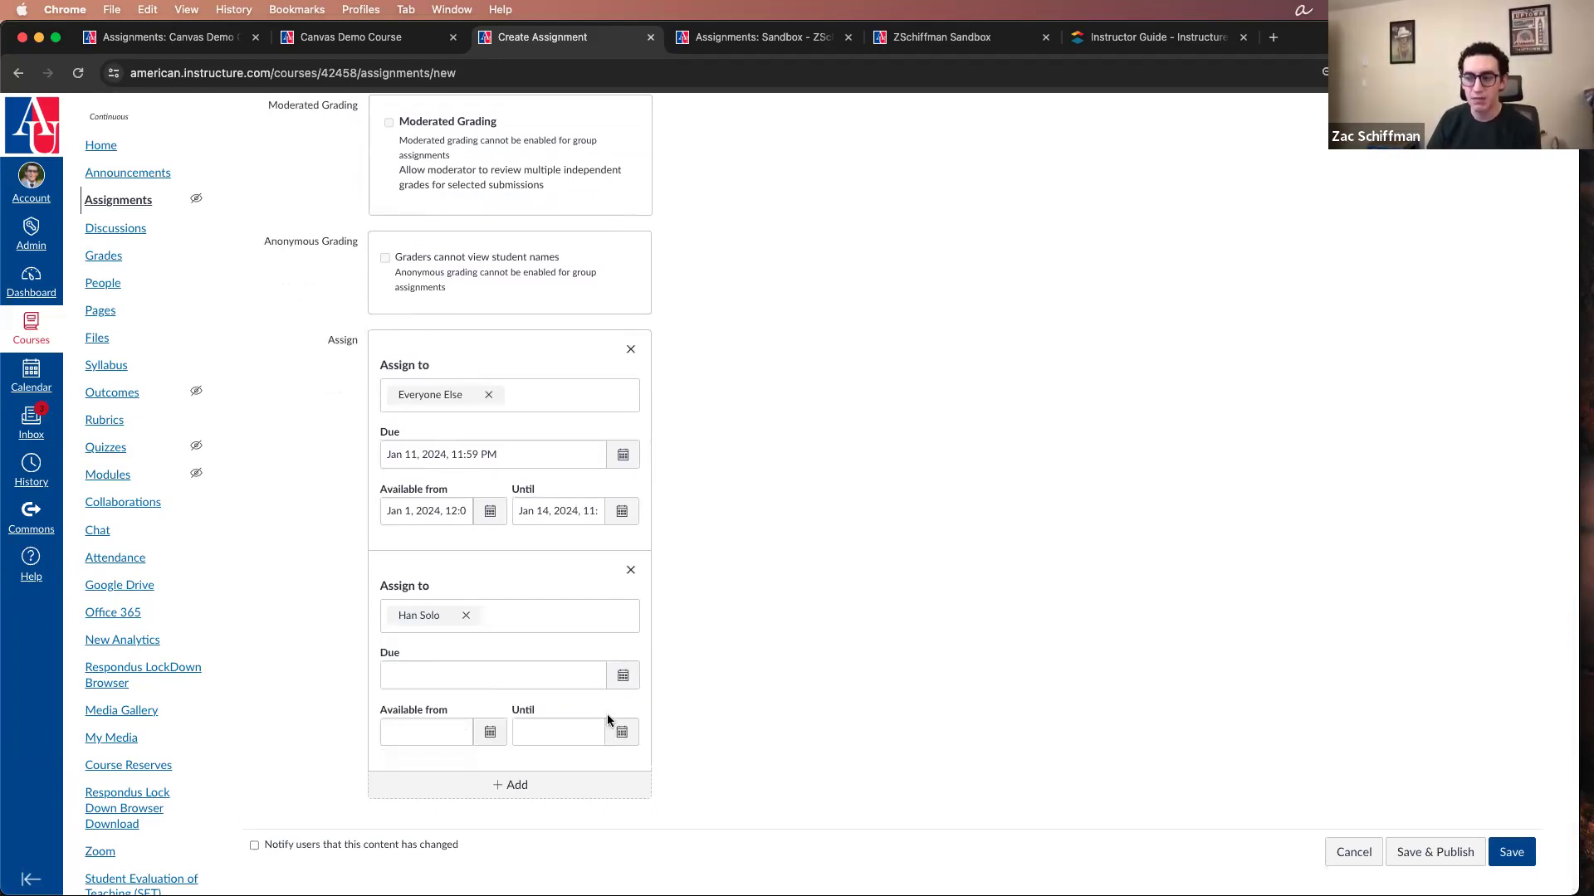
pyautogui.click(490, 733)
pyautogui.click(419, 634)
pyautogui.click(621, 733)
pyautogui.click(654, 636)
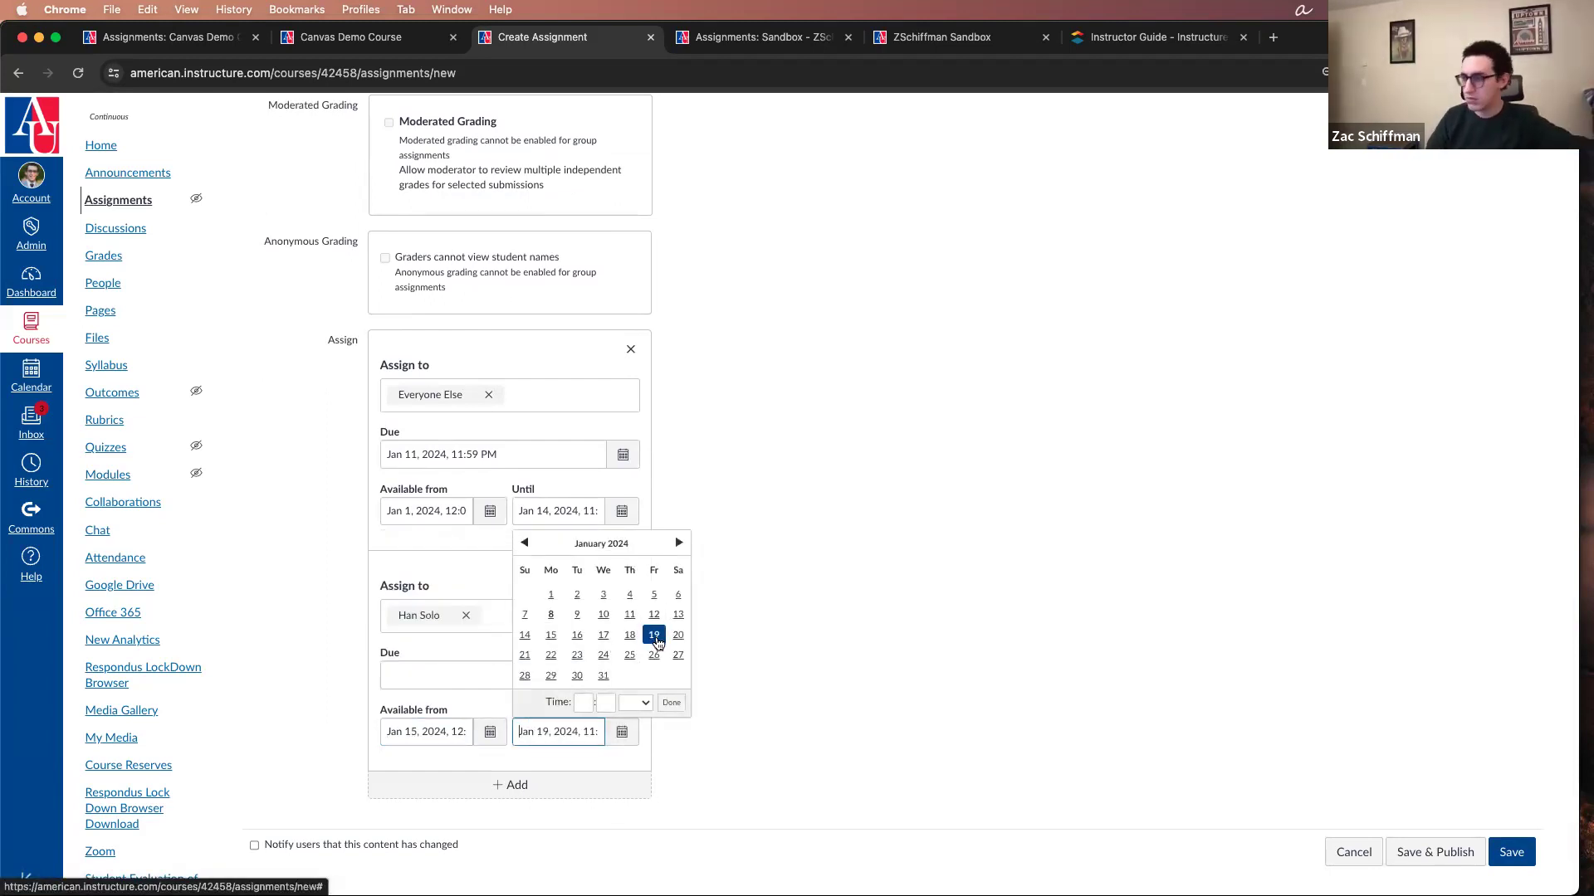
pyautogui.click(672, 703)
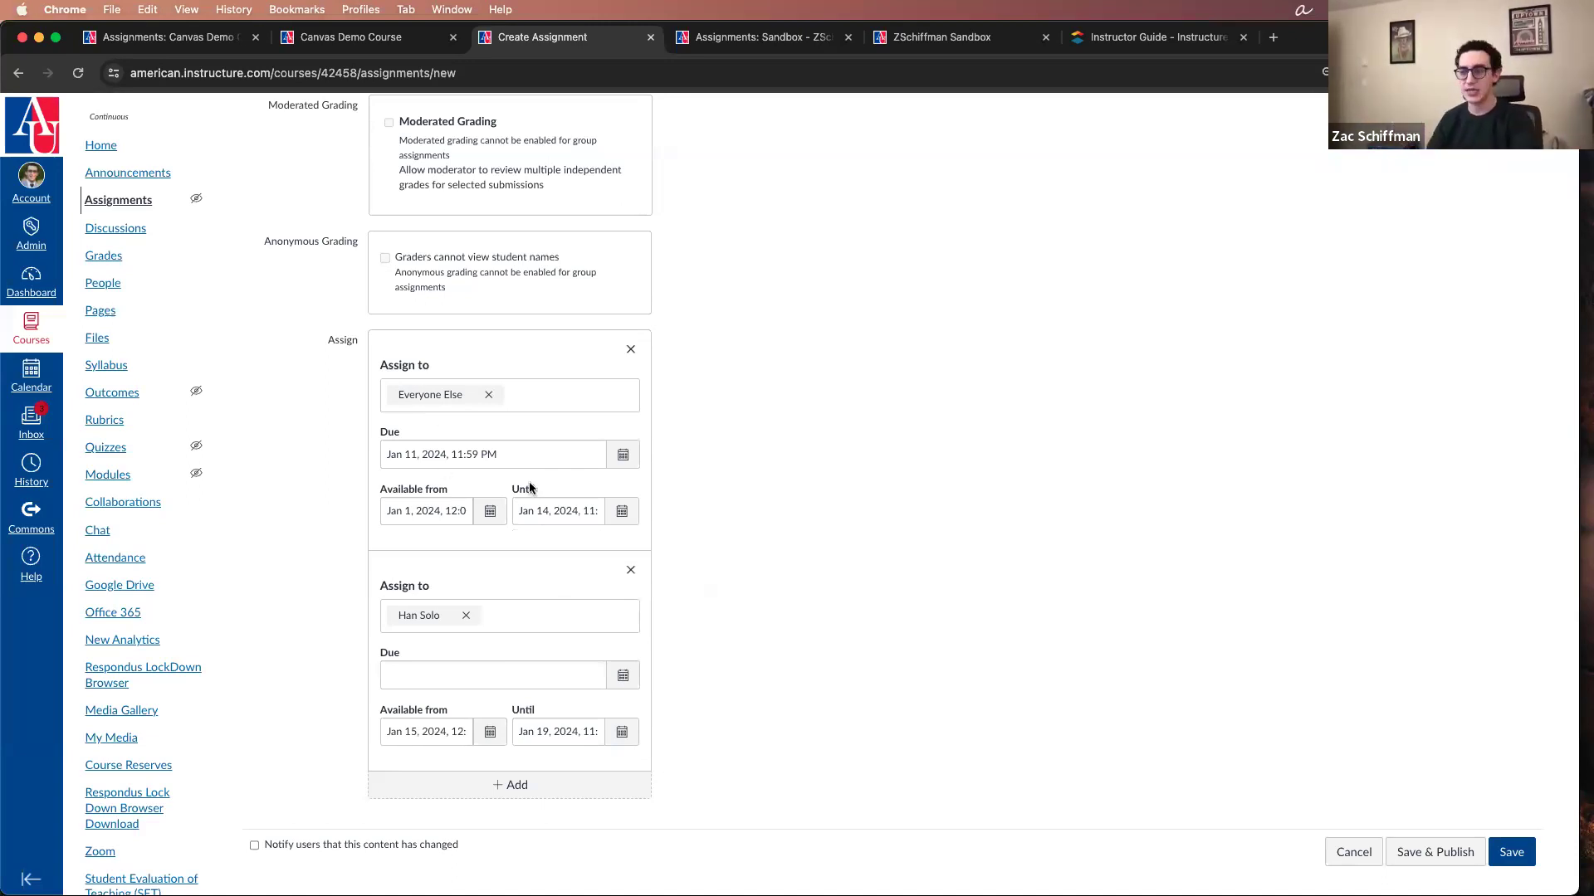
# Step: Remove the Everyone Else assignee block and add two more empty assignee blocks
pyautogui.click(490, 399)
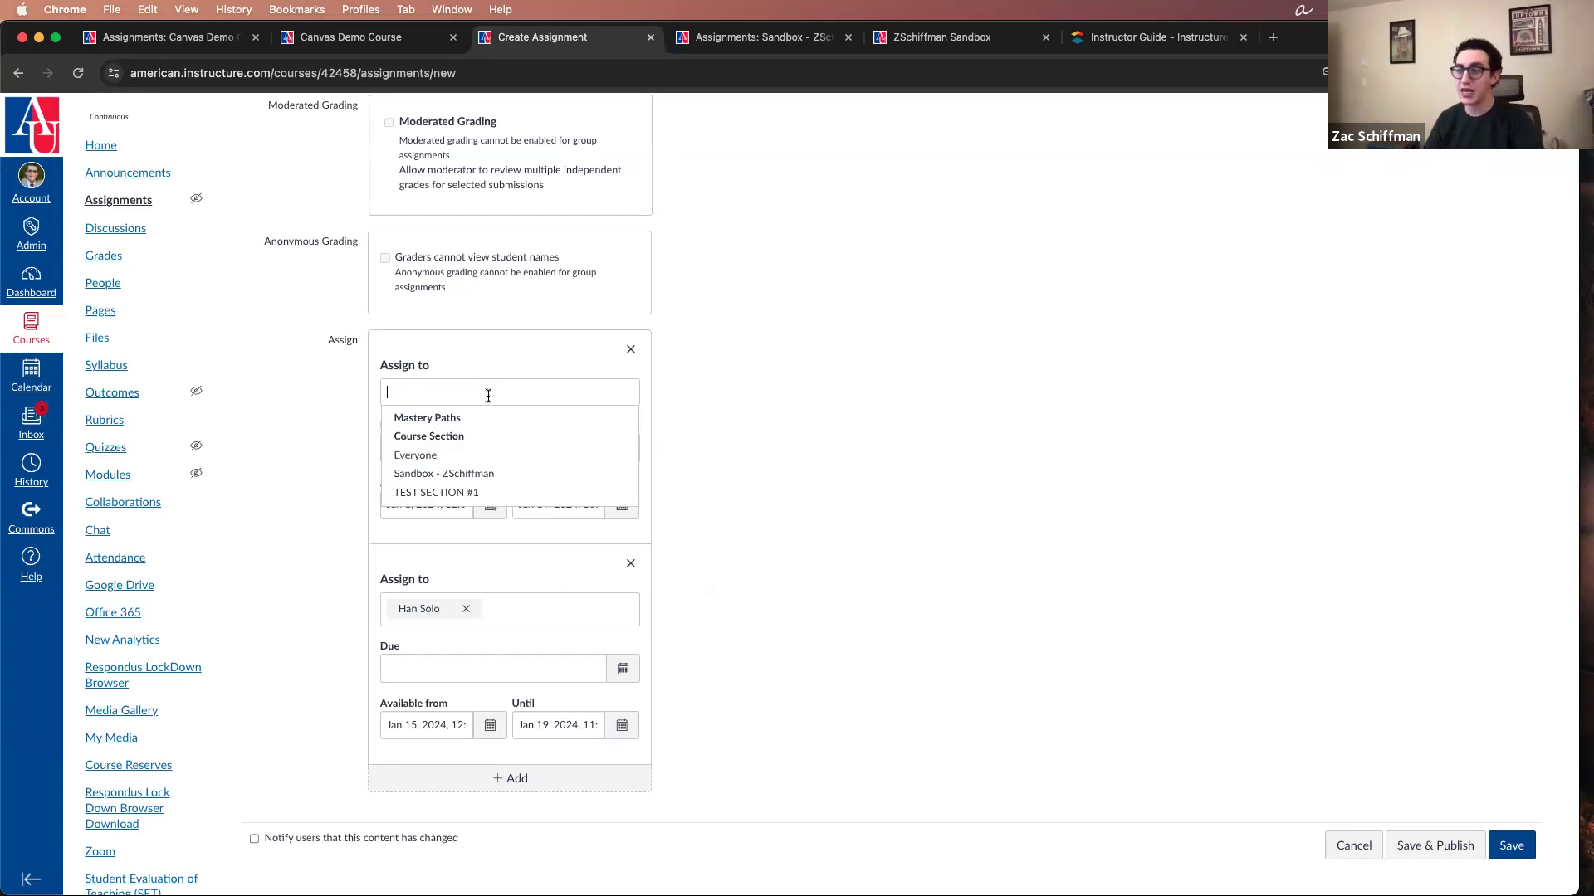
pyautogui.click(633, 349)
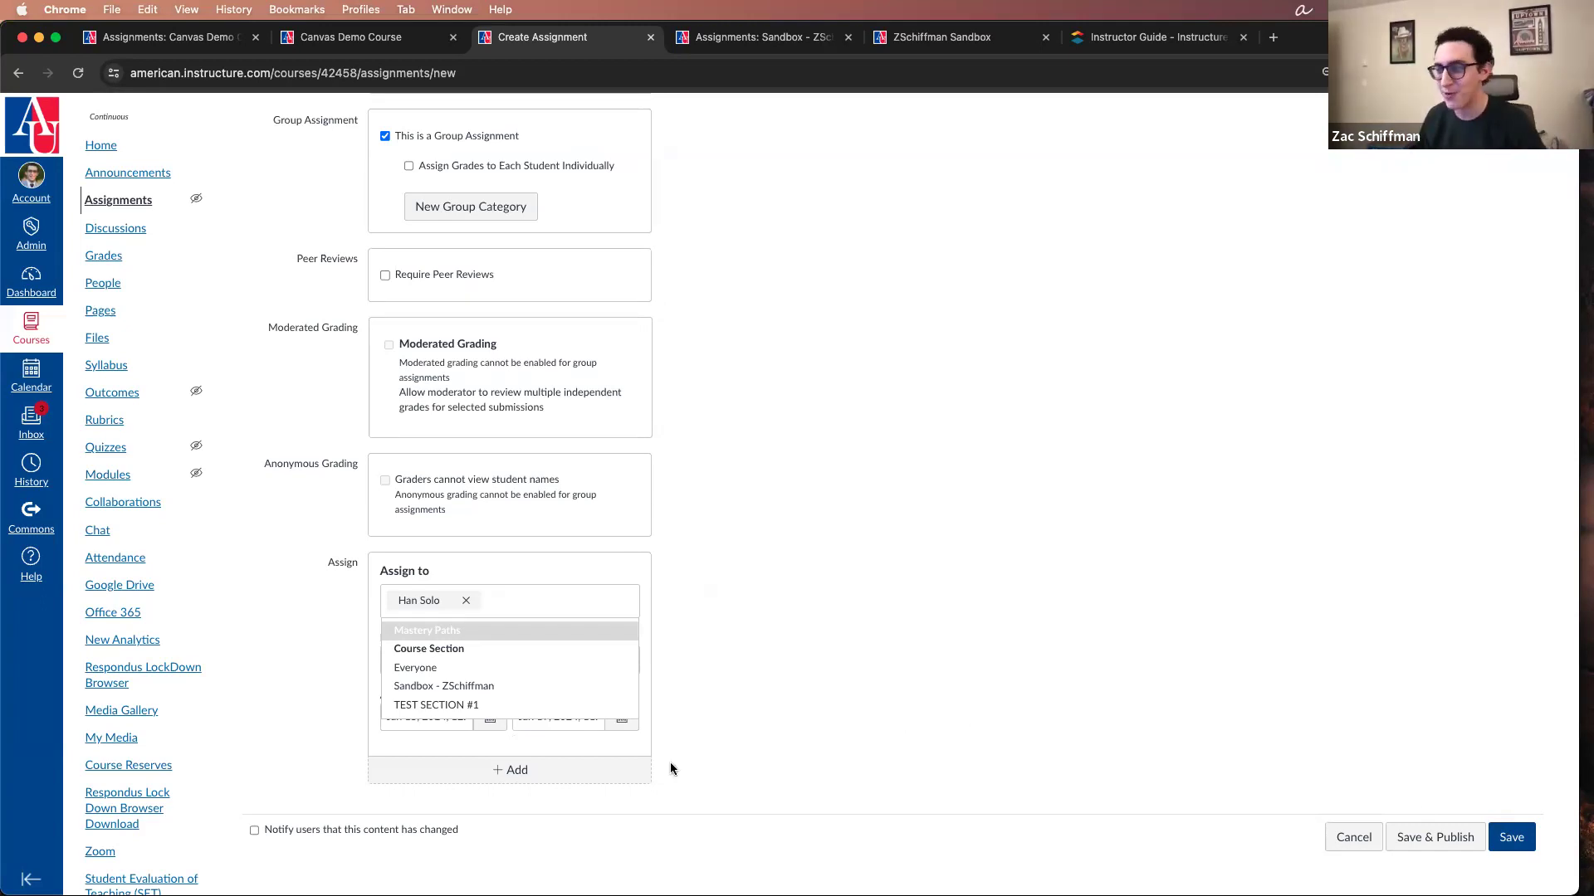
pyautogui.click(551, 769)
pyautogui.click(555, 777)
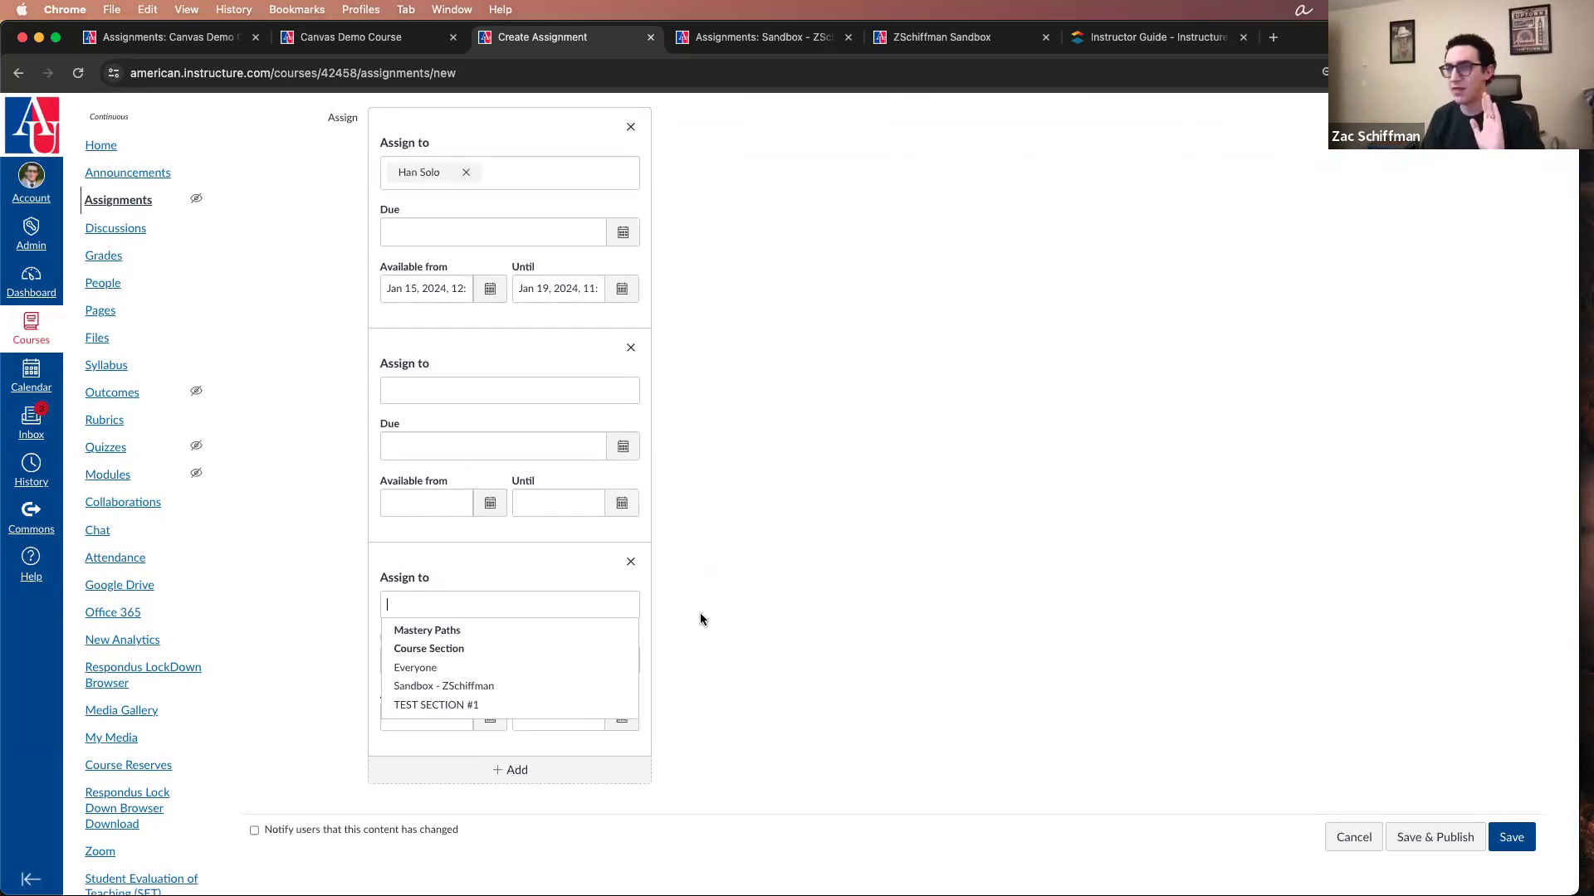
# Step: Cancel creating the assignment and return to the course's assignment list
pyautogui.scroll(7, 1277, 805)
pyautogui.scroll(-7, 1277, 812)
pyautogui.click(1354, 837)
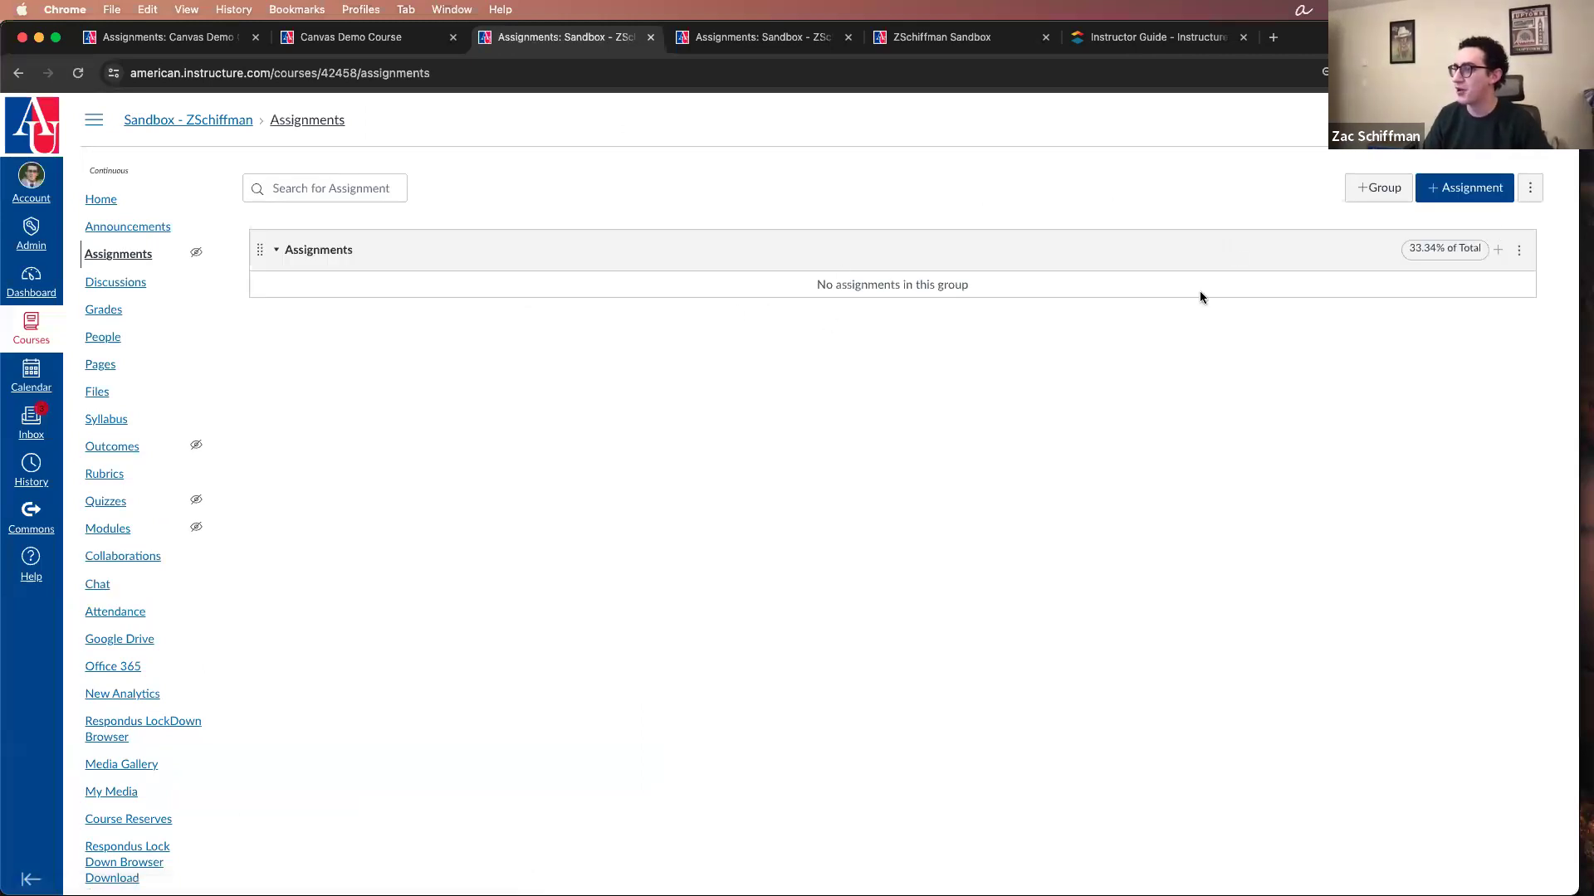
# Step: Create and publish a new assignment named asdf with the description asdf, keeping the other settings at their defaults
pyautogui.click(1484, 196)
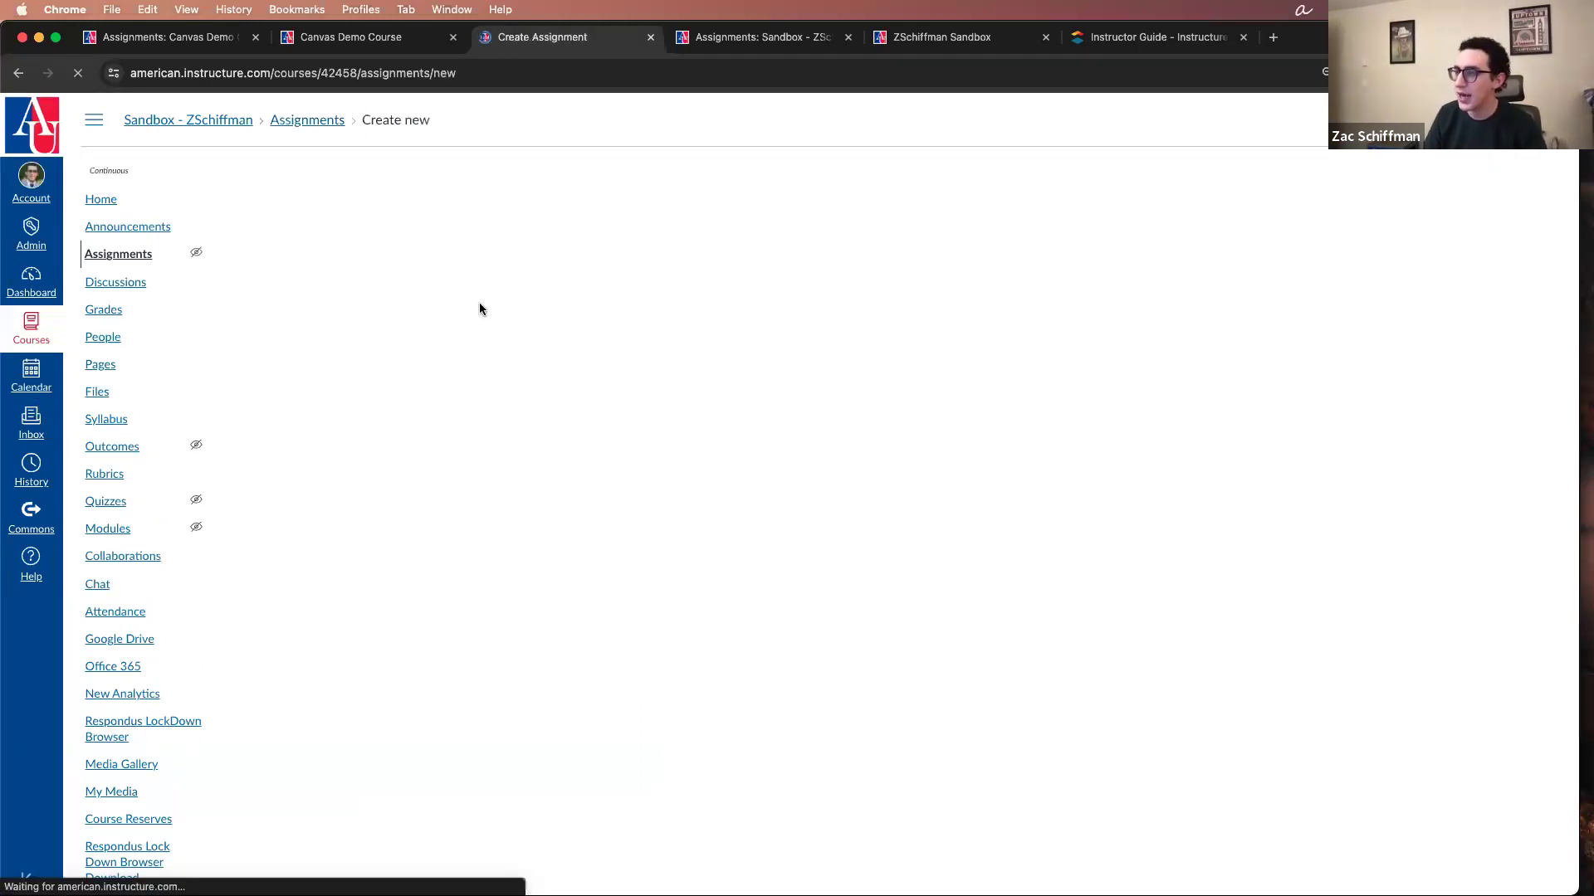
pyautogui.click(435, 299)
pyautogui.write('asdf')
pyautogui.click(624, 565)
pyautogui.write('asd')
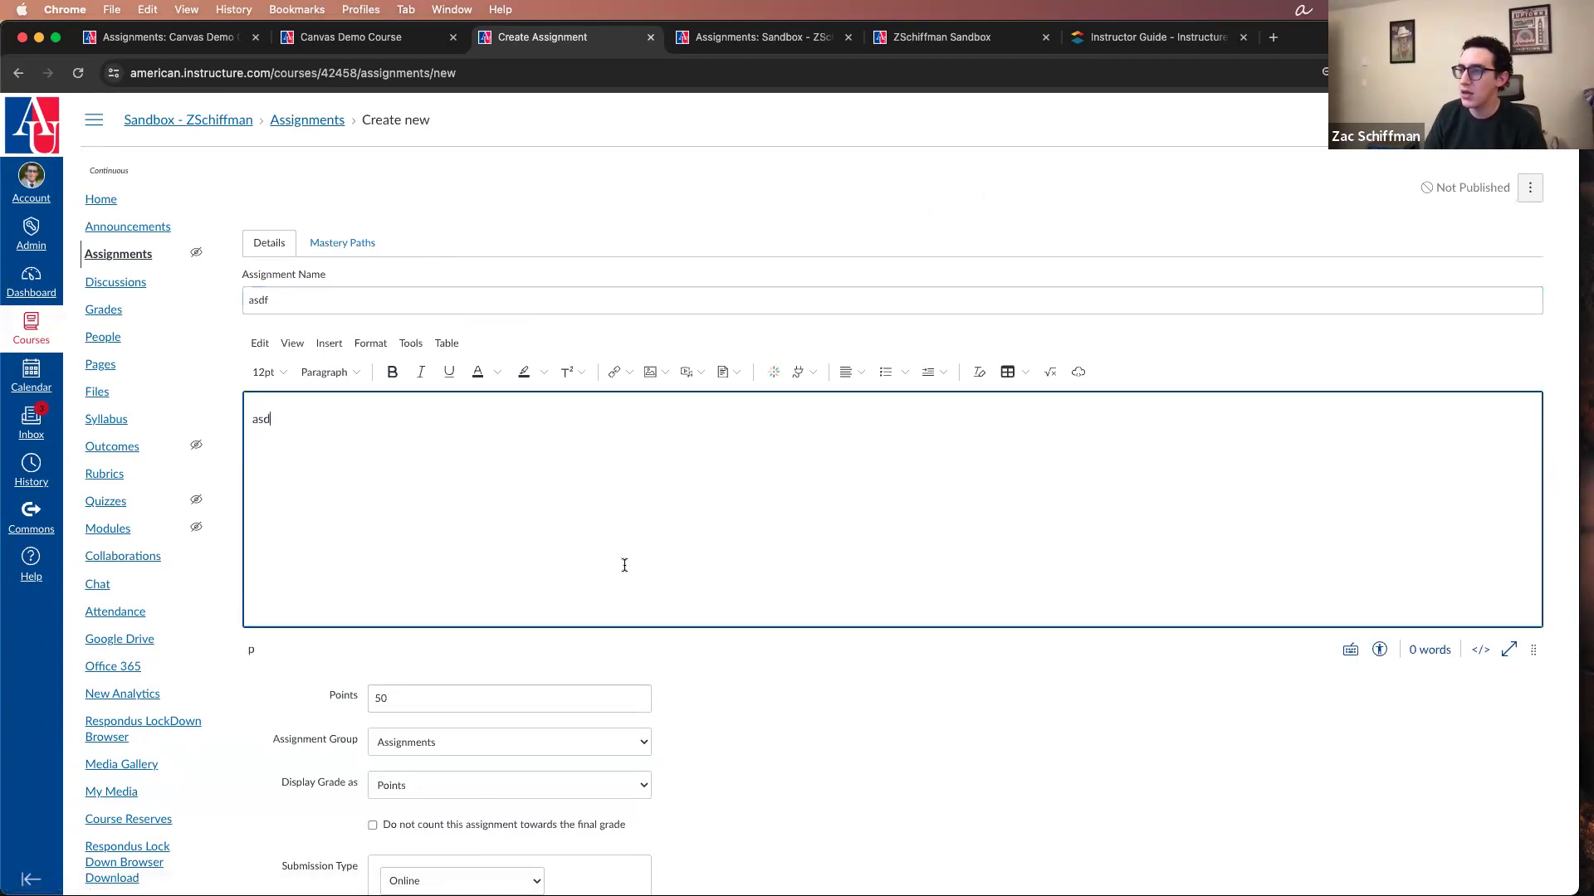
pyautogui.scroll(-15, 624, 565)
pyautogui.click(1512, 838)
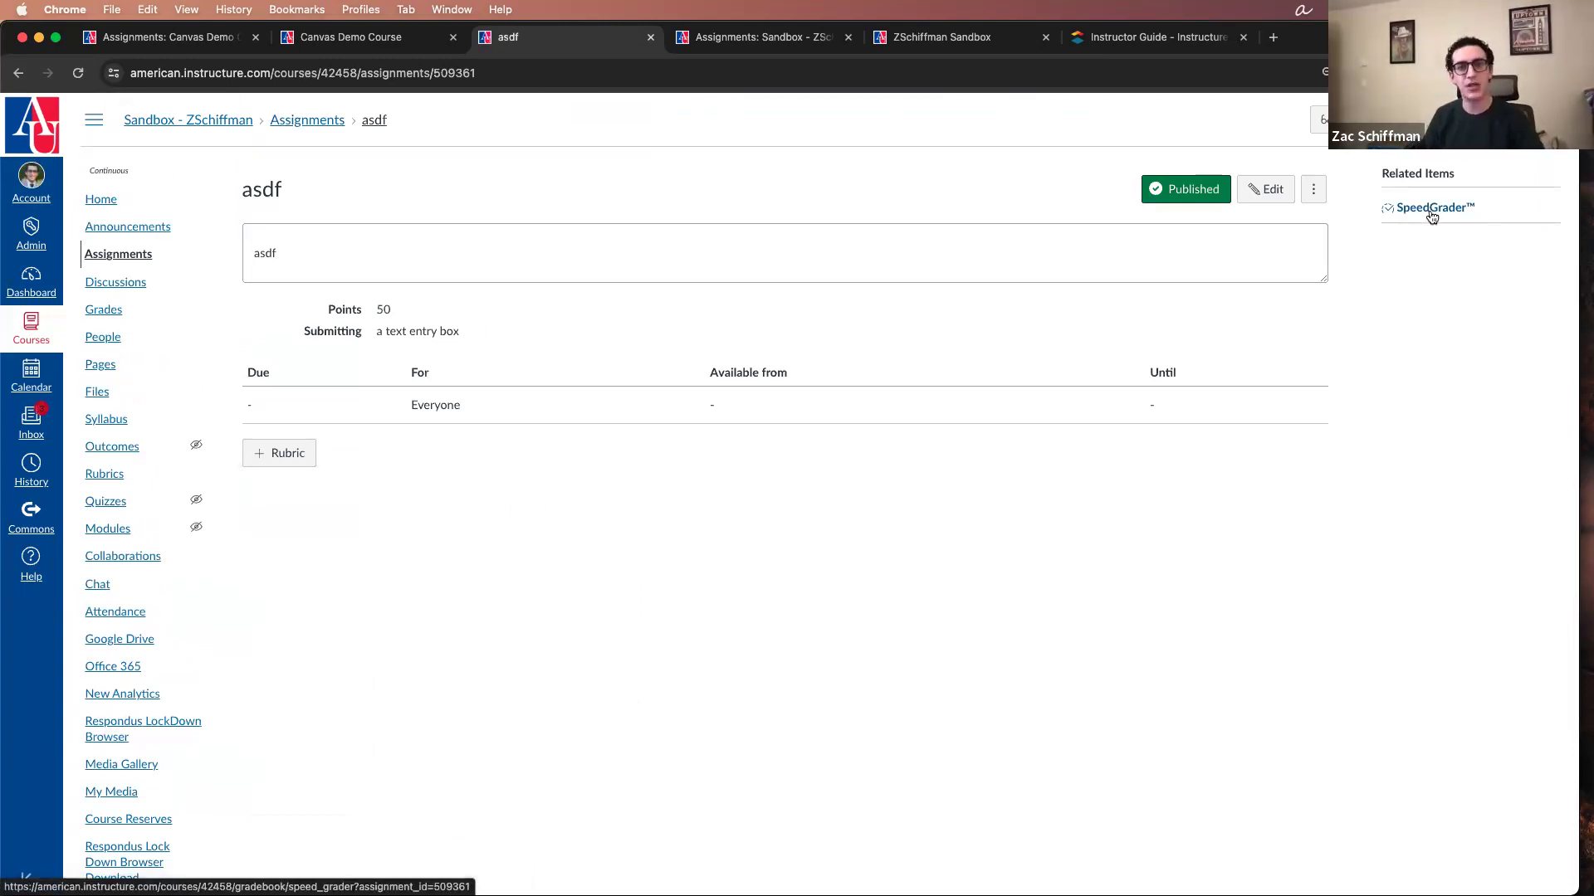
# Step: Open the asdf assignment in SpeedGrader, examine the student's submission area and view the student list
pyautogui.click(1430, 215)
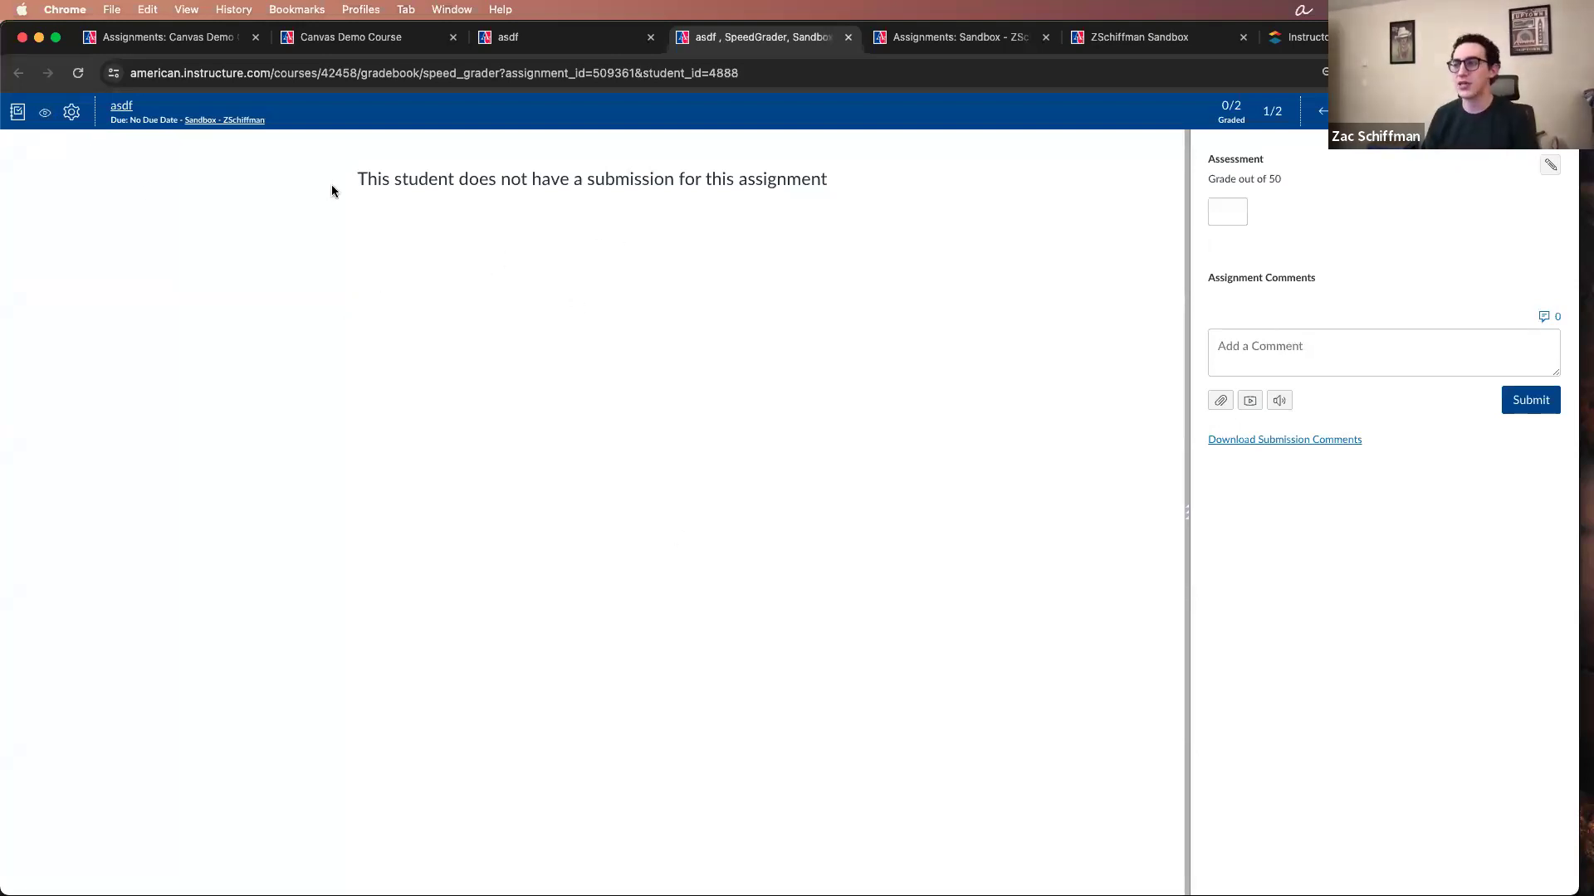
pyautogui.moveTo(332, 191); pyautogui.dragTo(891, 220)
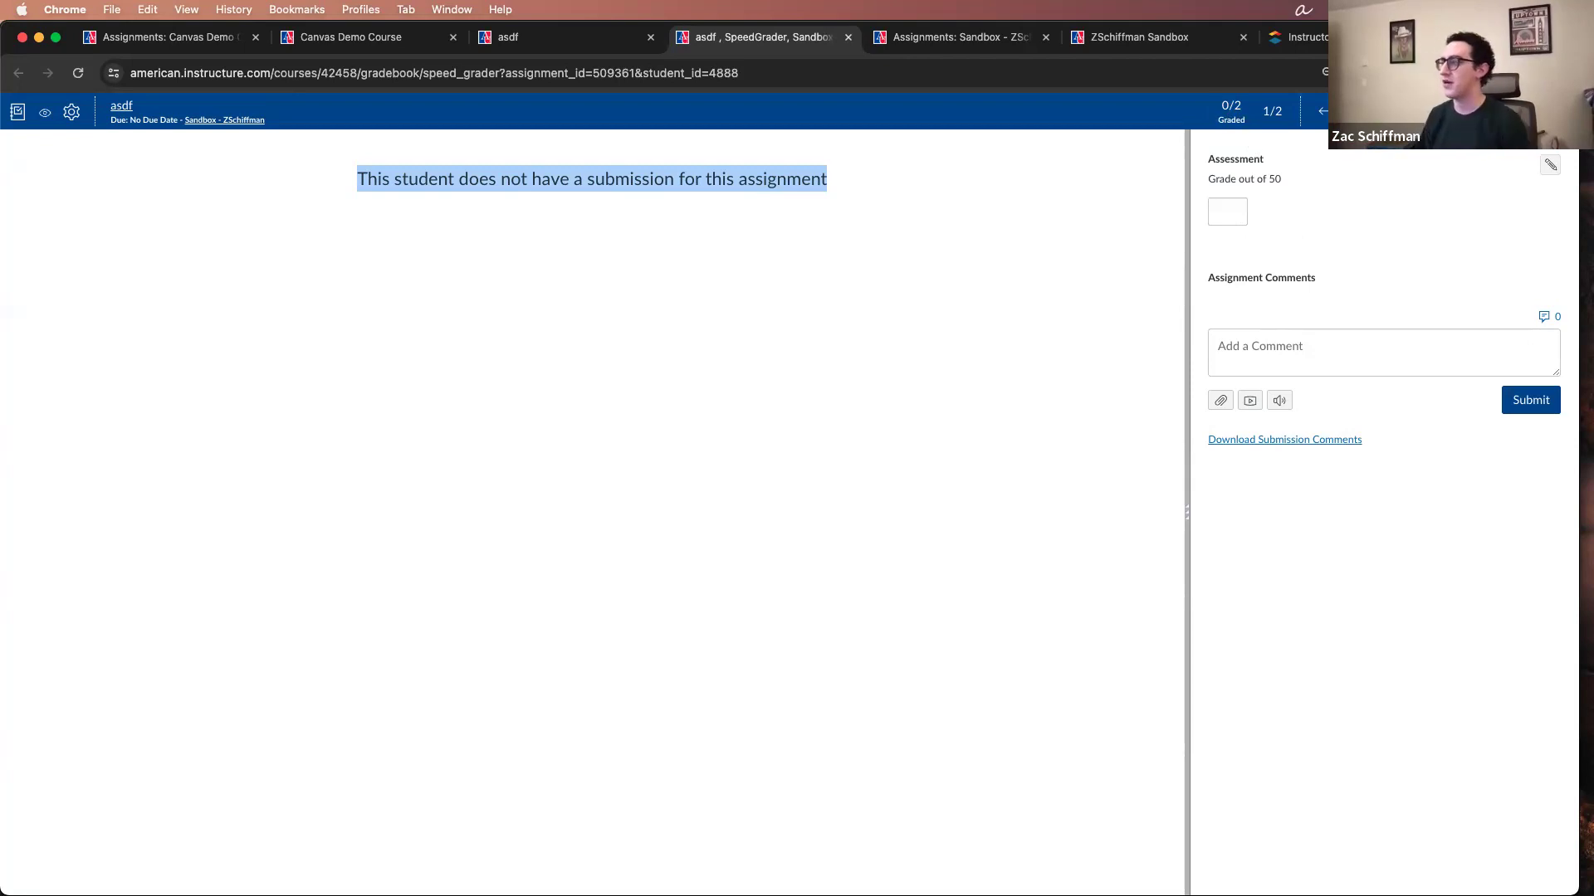
pyautogui.click(1458, 114)
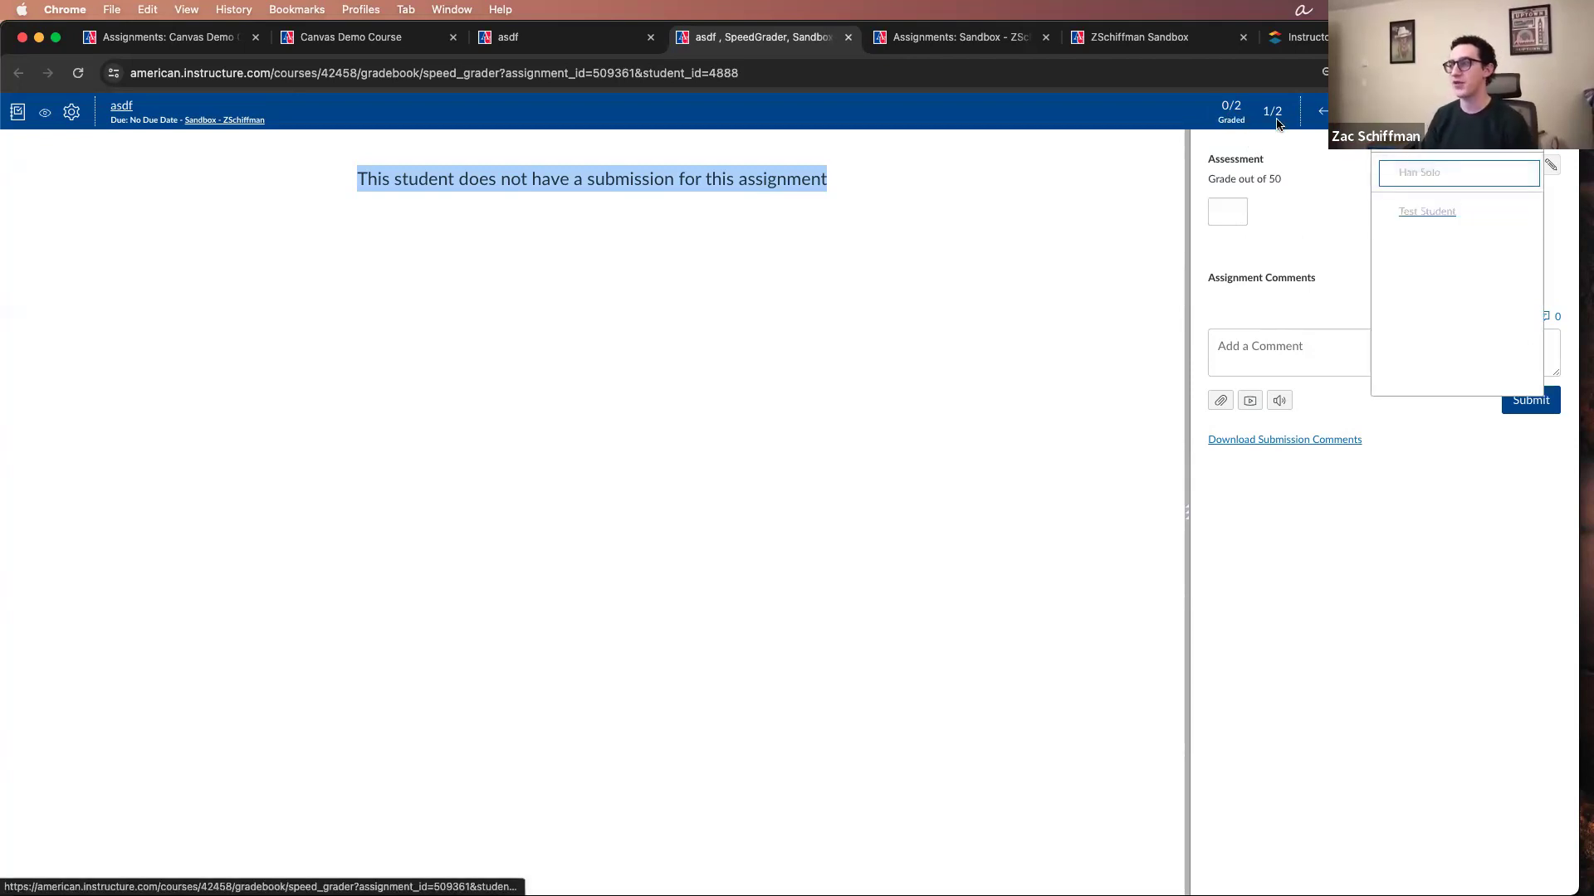
pyautogui.click(1358, 188)
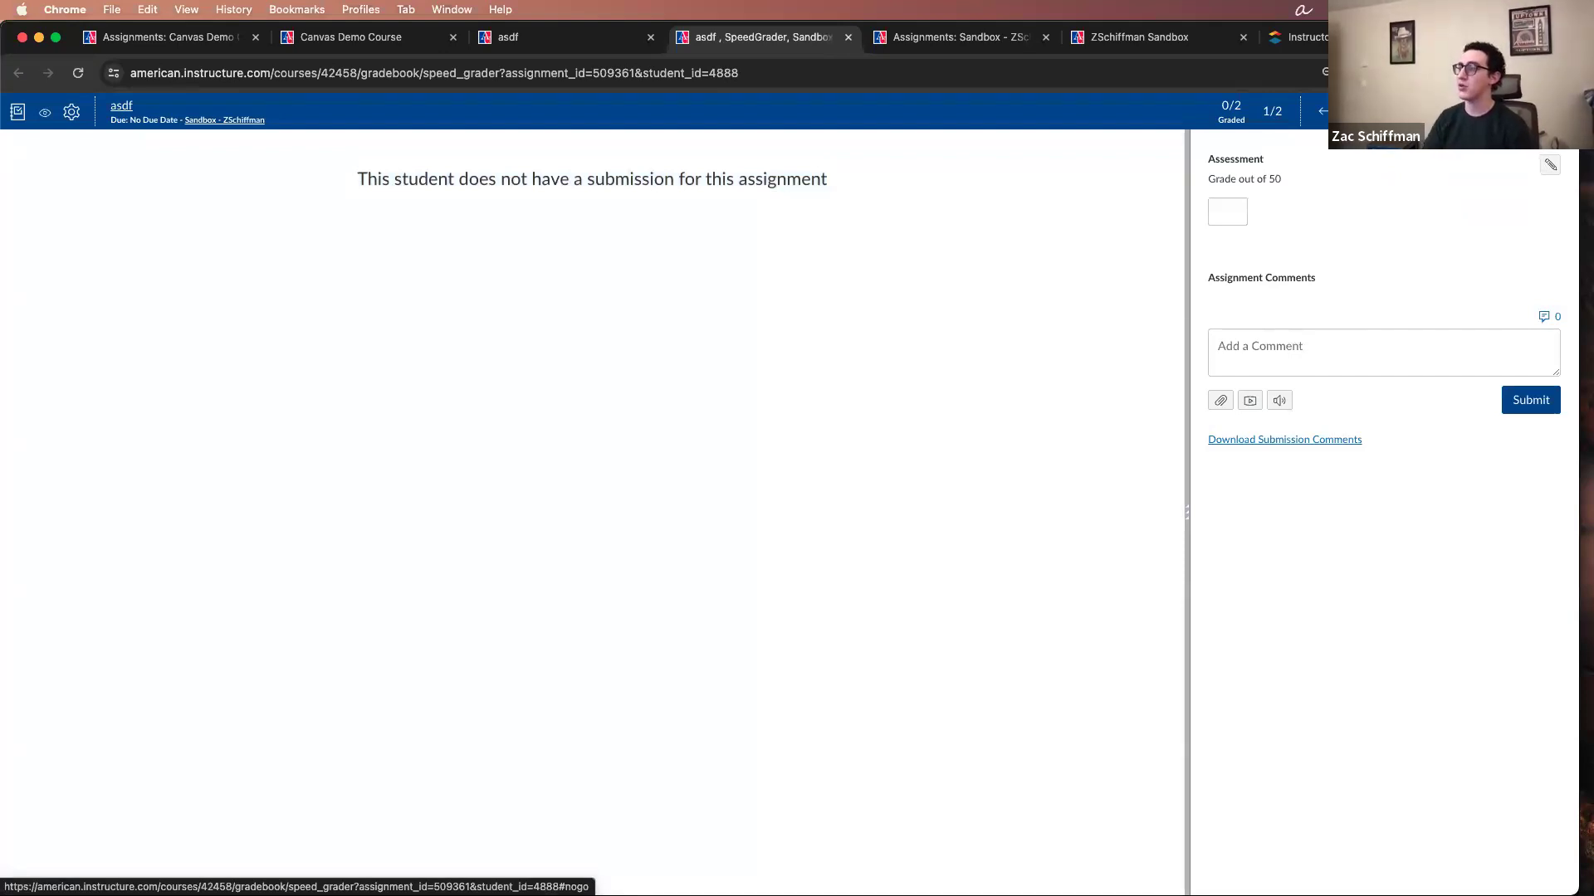
# Step: View the section choices in SpeedGrader's student list and choose Show All Sections
pyautogui.click(1457, 115)
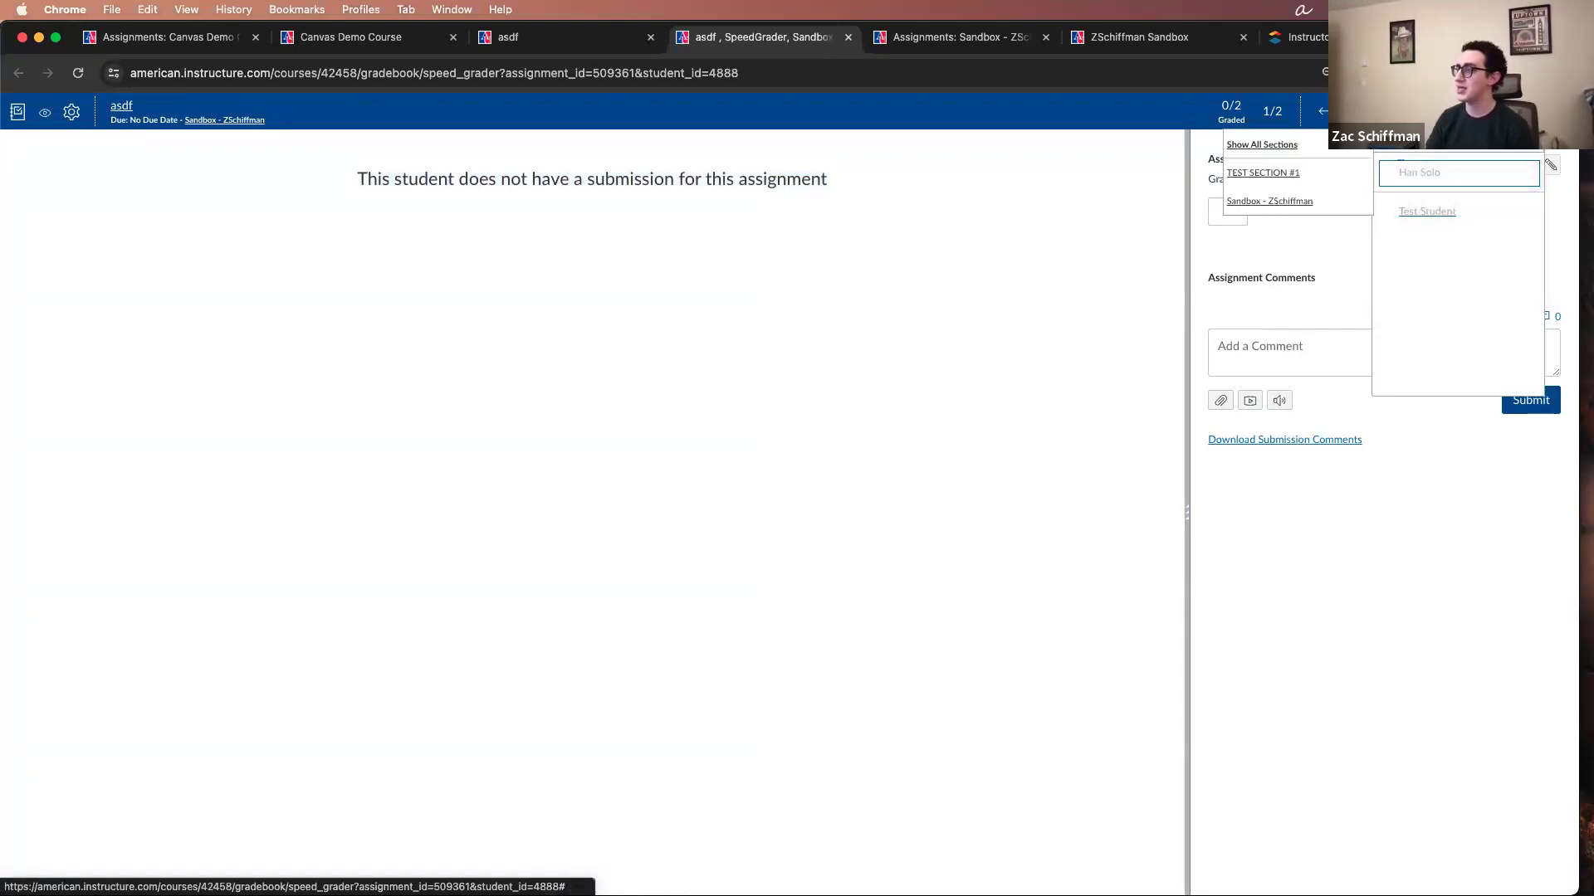
pyautogui.click(1403, 144)
pyautogui.click(1444, 114)
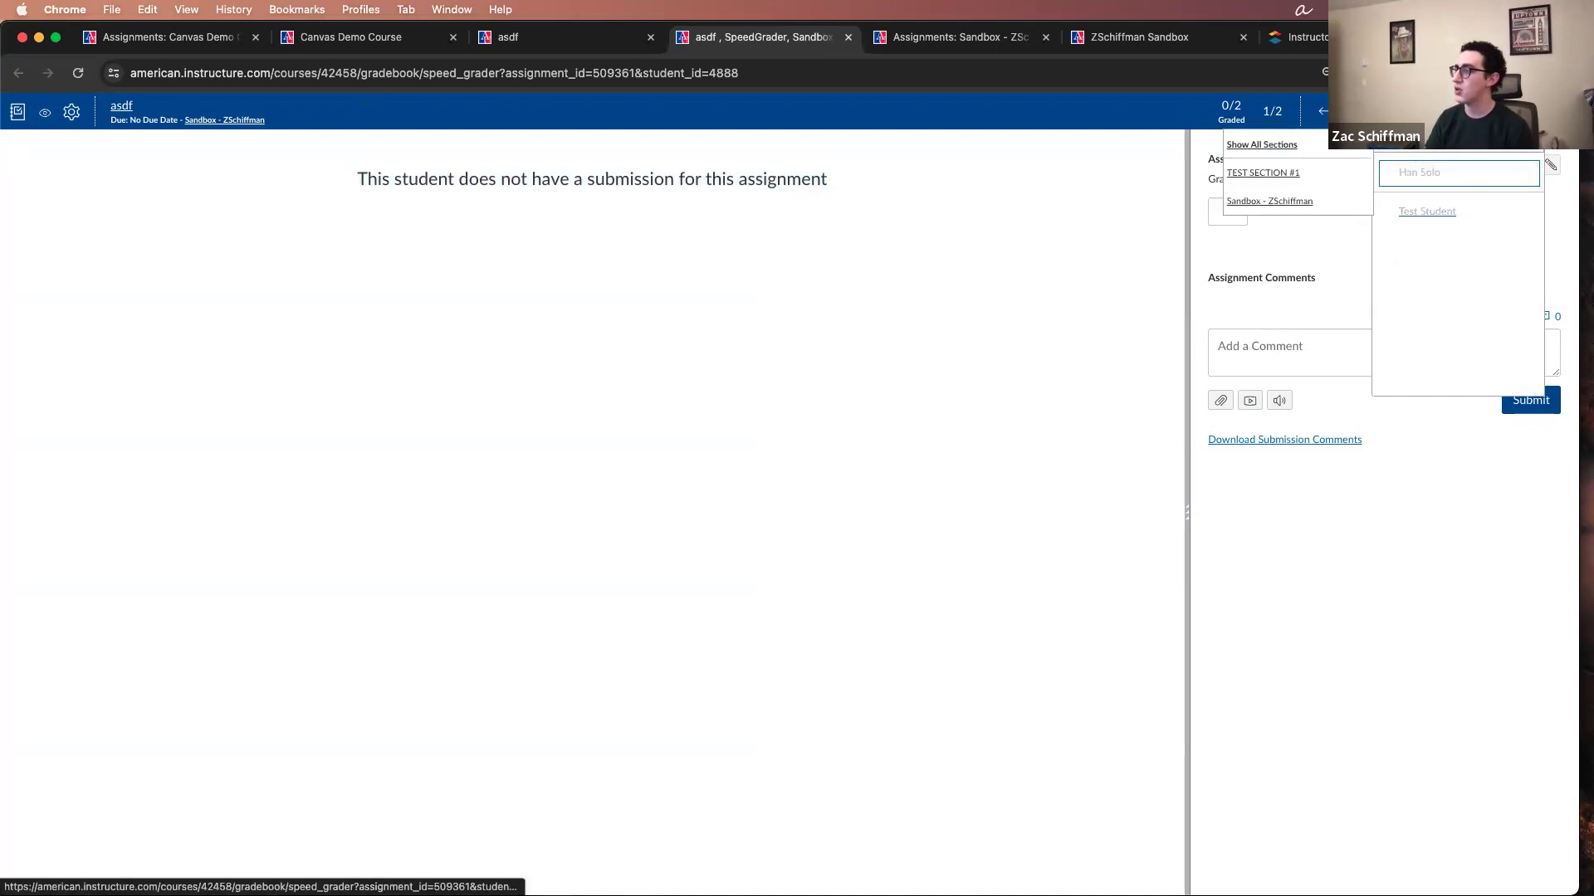
pyautogui.click(1325, 145)
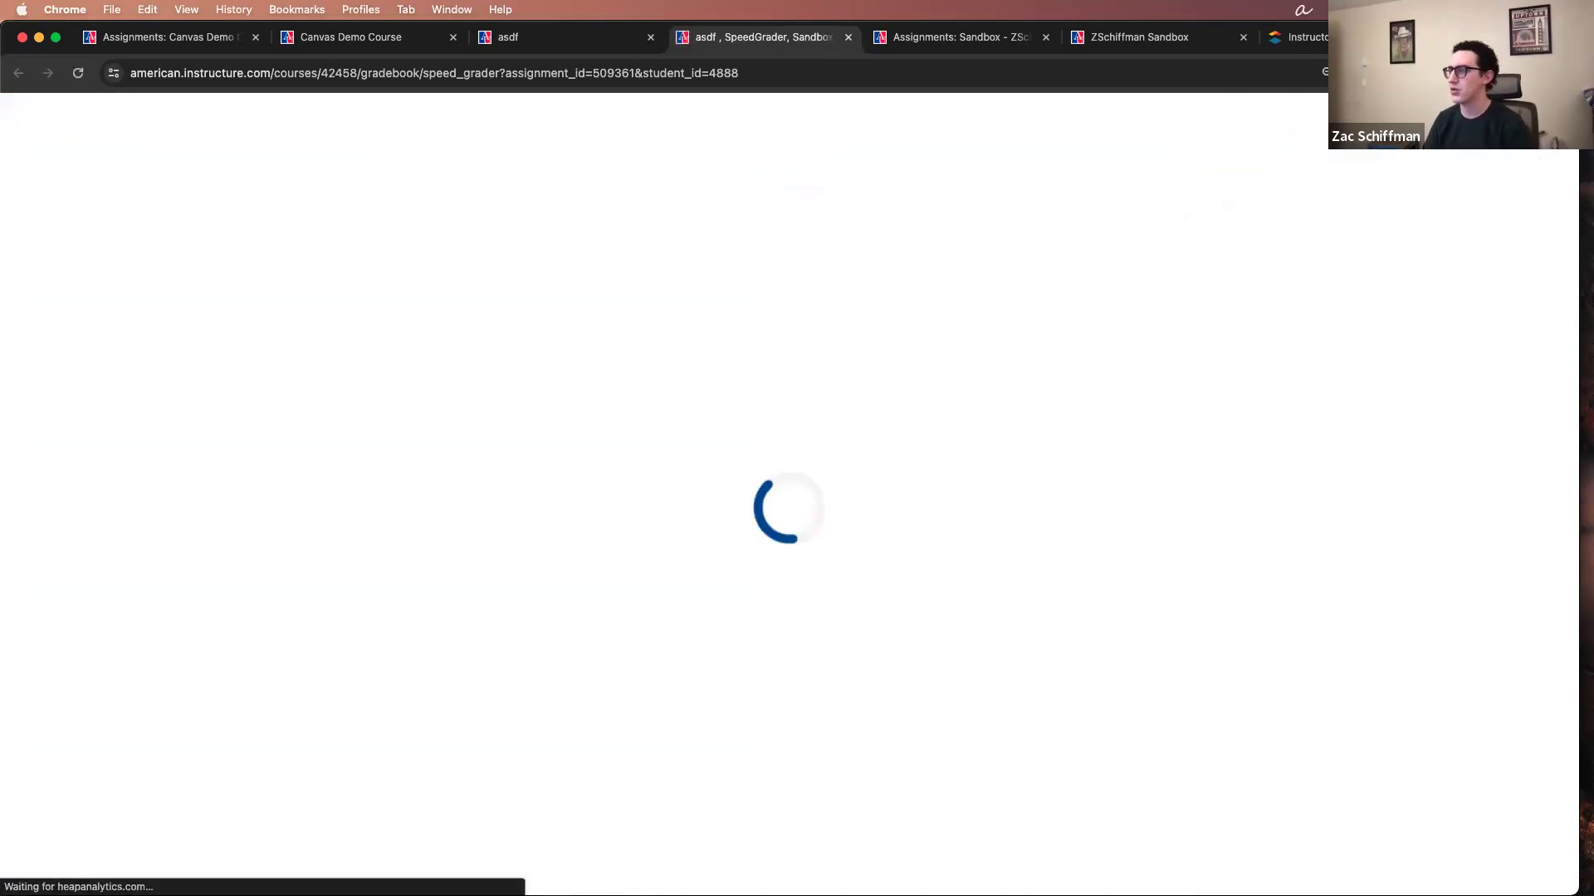
# Step: Check the student list in SpeedGrader and give the current student a grade of 48 out of 50
pyautogui.click(1444, 114)
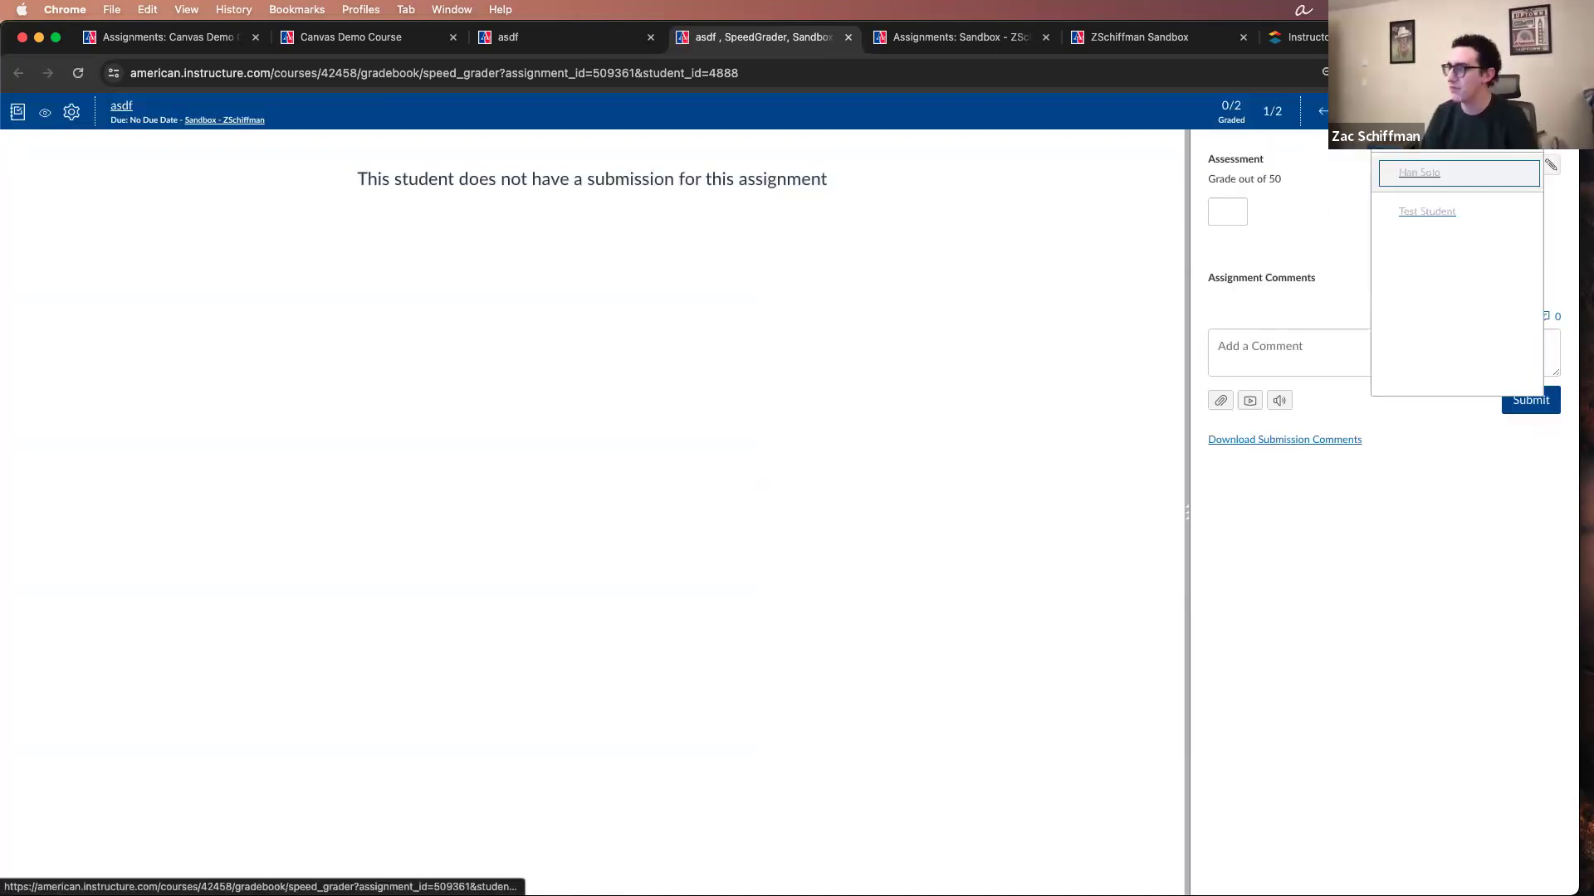
pyautogui.click(1339, 267)
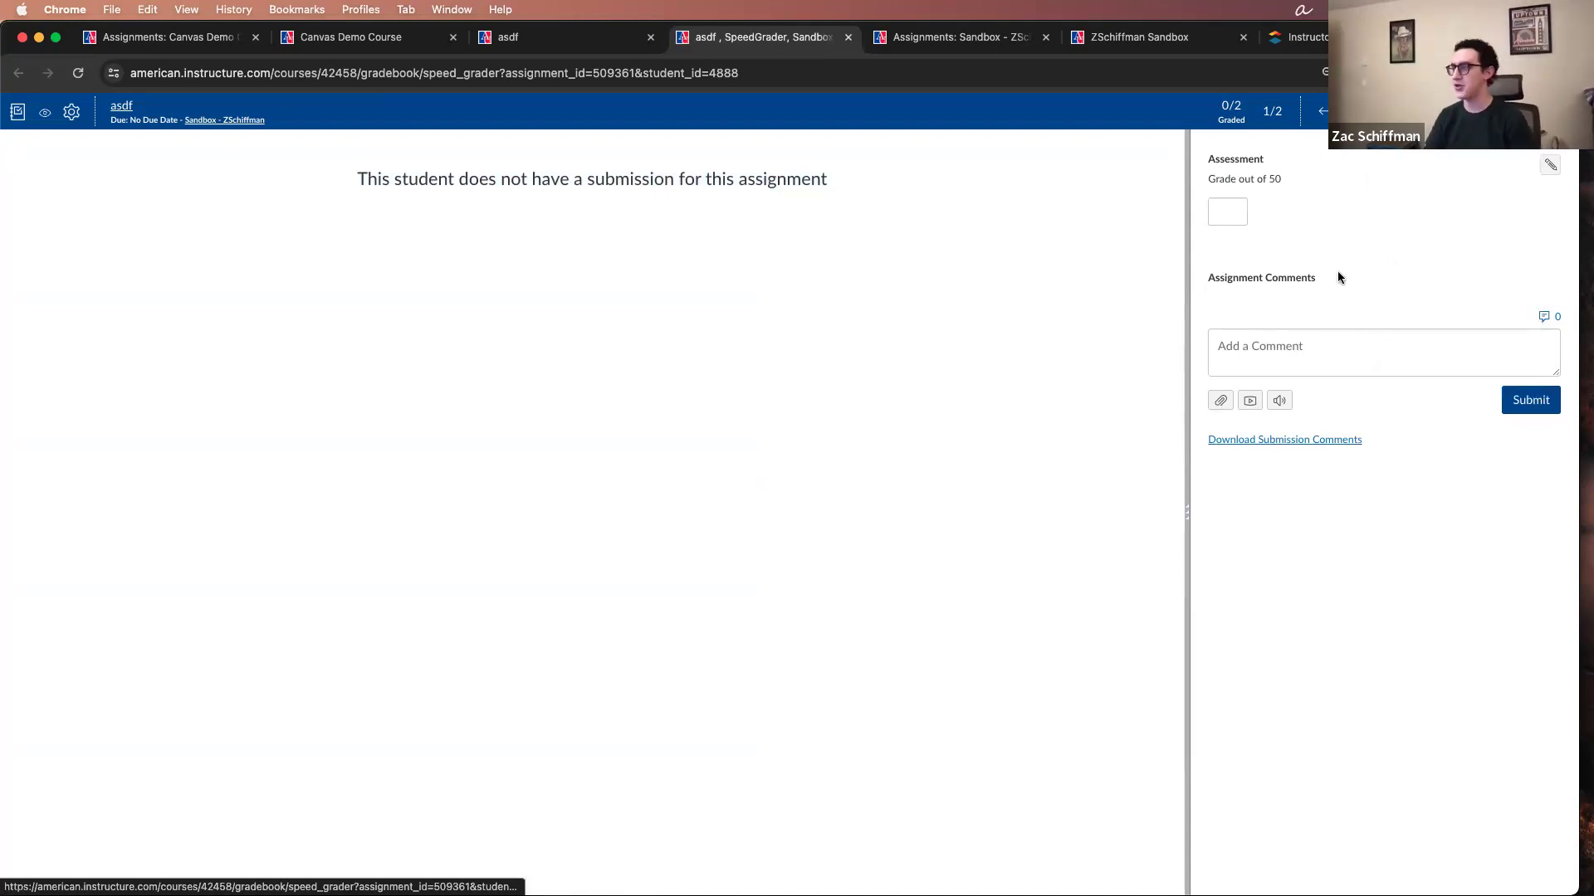
pyautogui.moveTo(1284, 178); pyautogui.dragTo(1222, 176)
pyautogui.click(1220, 202)
pyautogui.click(1296, 246)
# Step: Add and submit the assignment comment hdlkjahsdflkjahsdlfkjahslfkjhaslkjfhalsdkjfh for the current student
pyautogui.click(1310, 346)
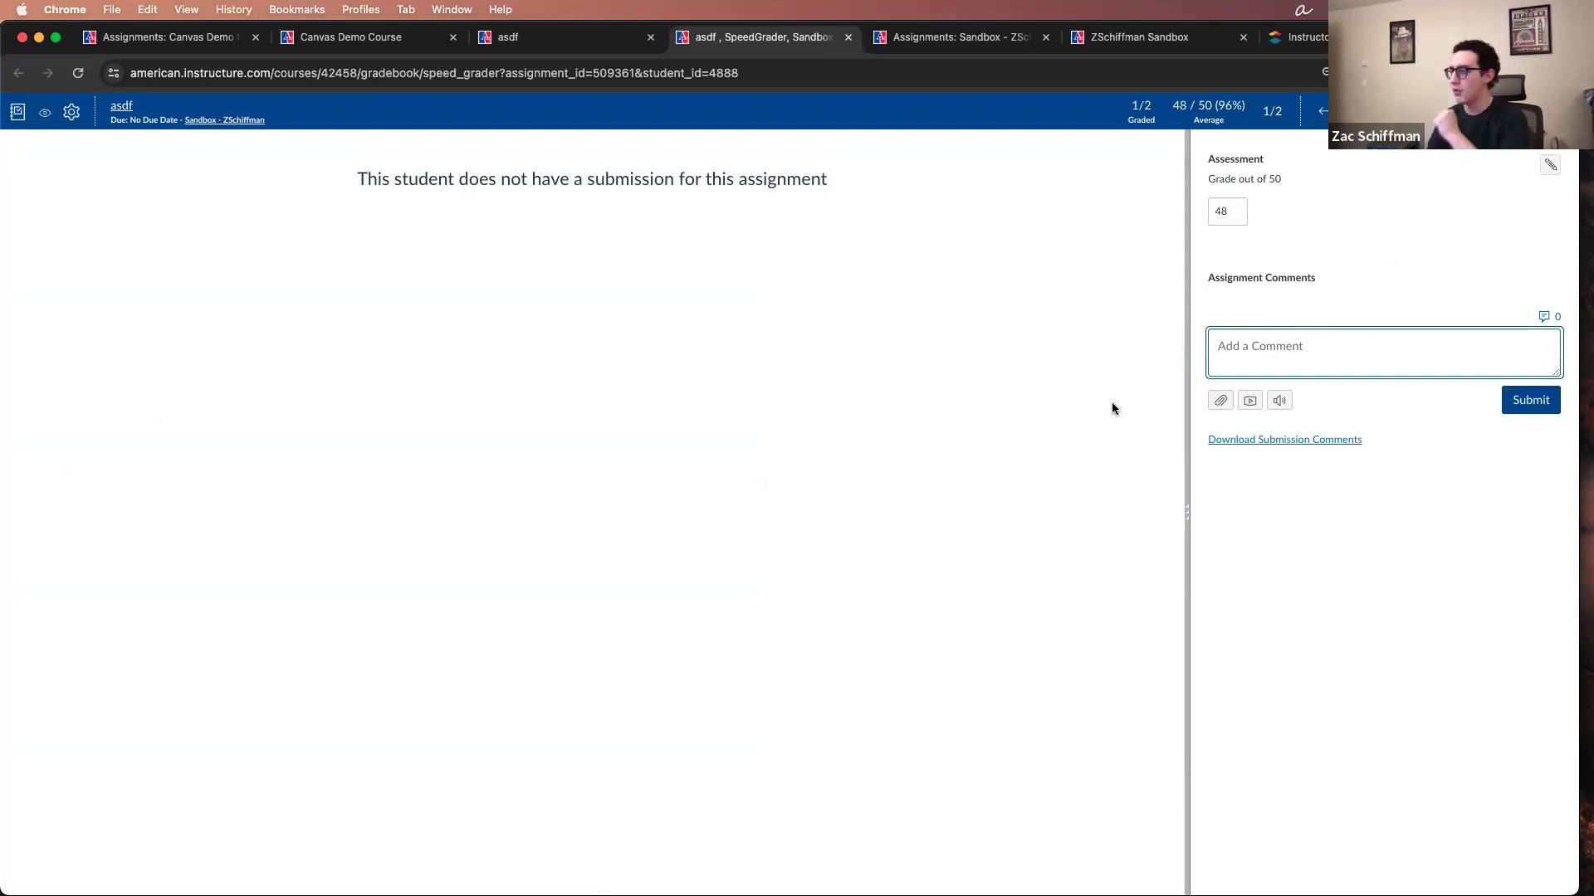
pyautogui.write('hdlkjahsdflkjahsdlfkjahslfkjhaslkjfhalsdkjfh')
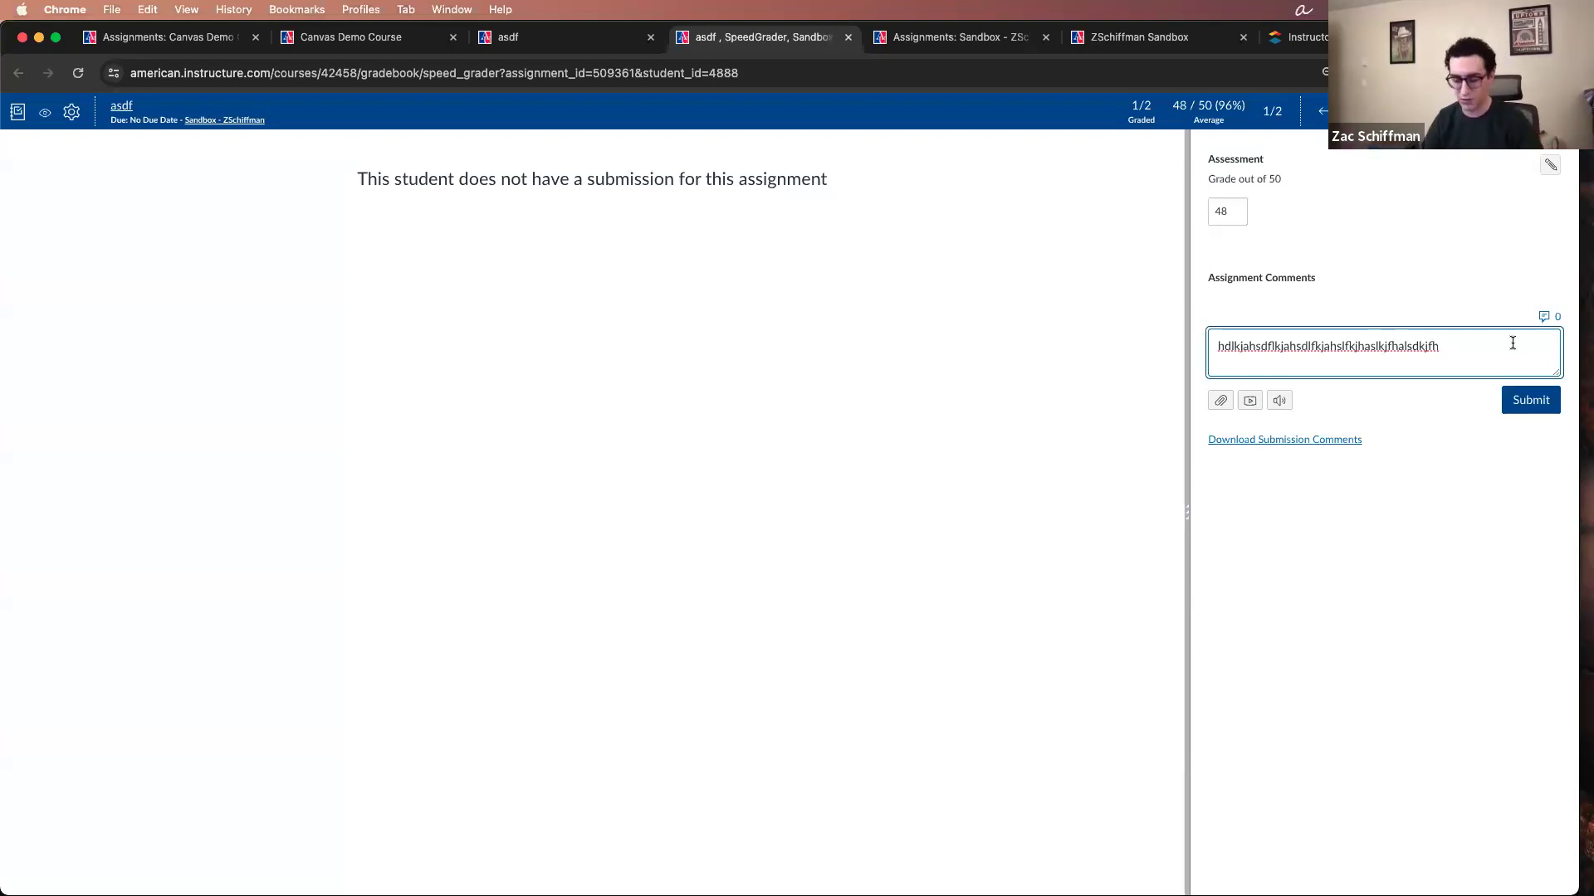
pyautogui.click(1519, 400)
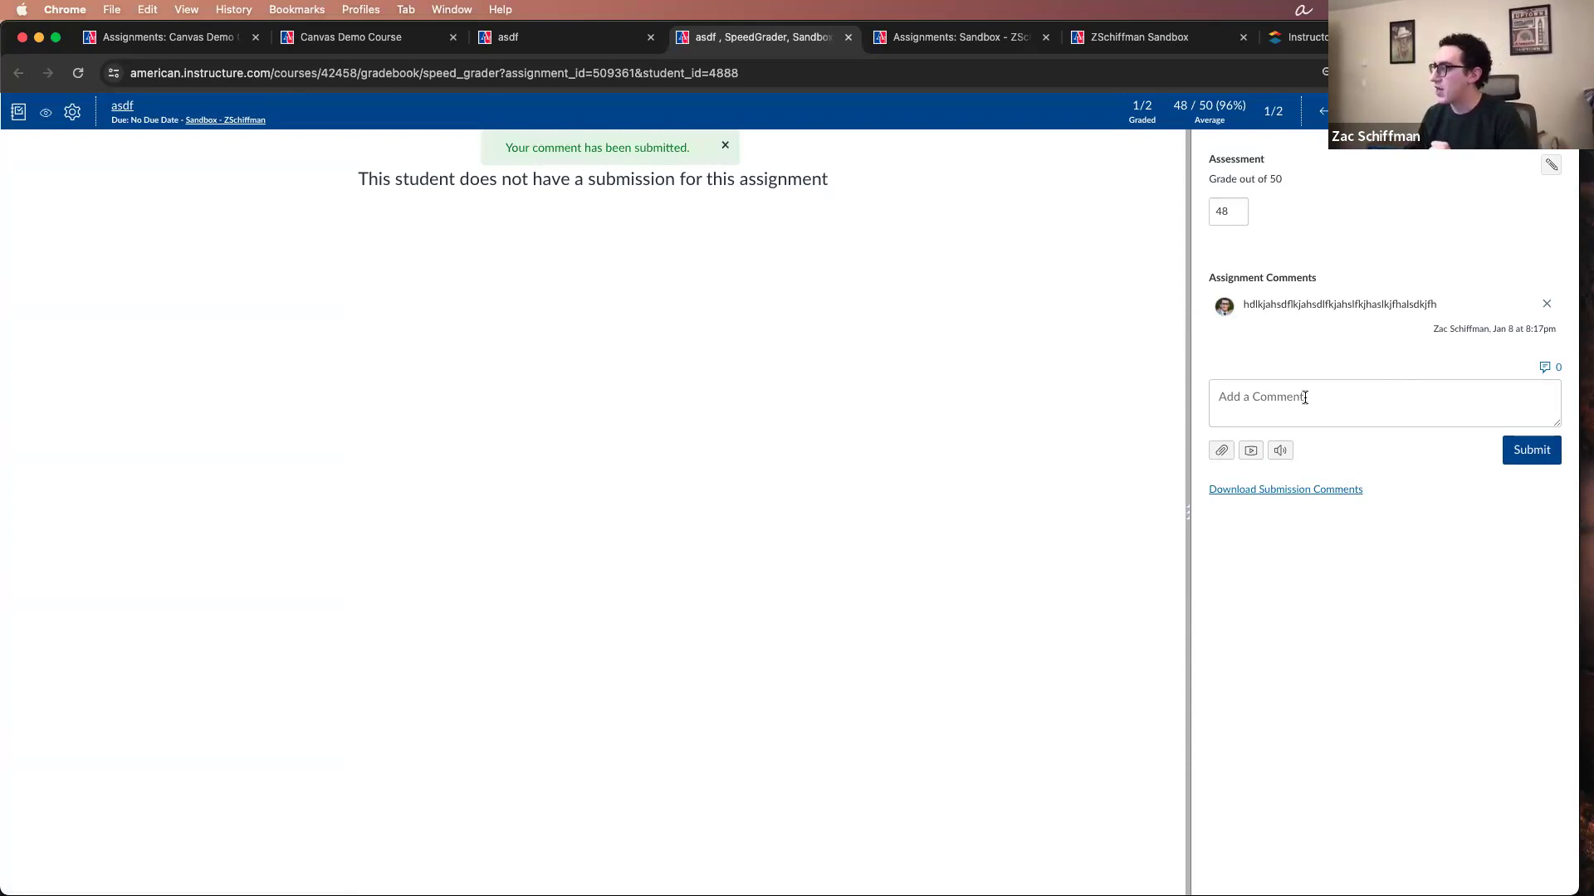
# Step: View the SpeedGrader student list once more, then close SpeedGrader to return to the asdf assignment page
pyautogui.click(1463, 112)
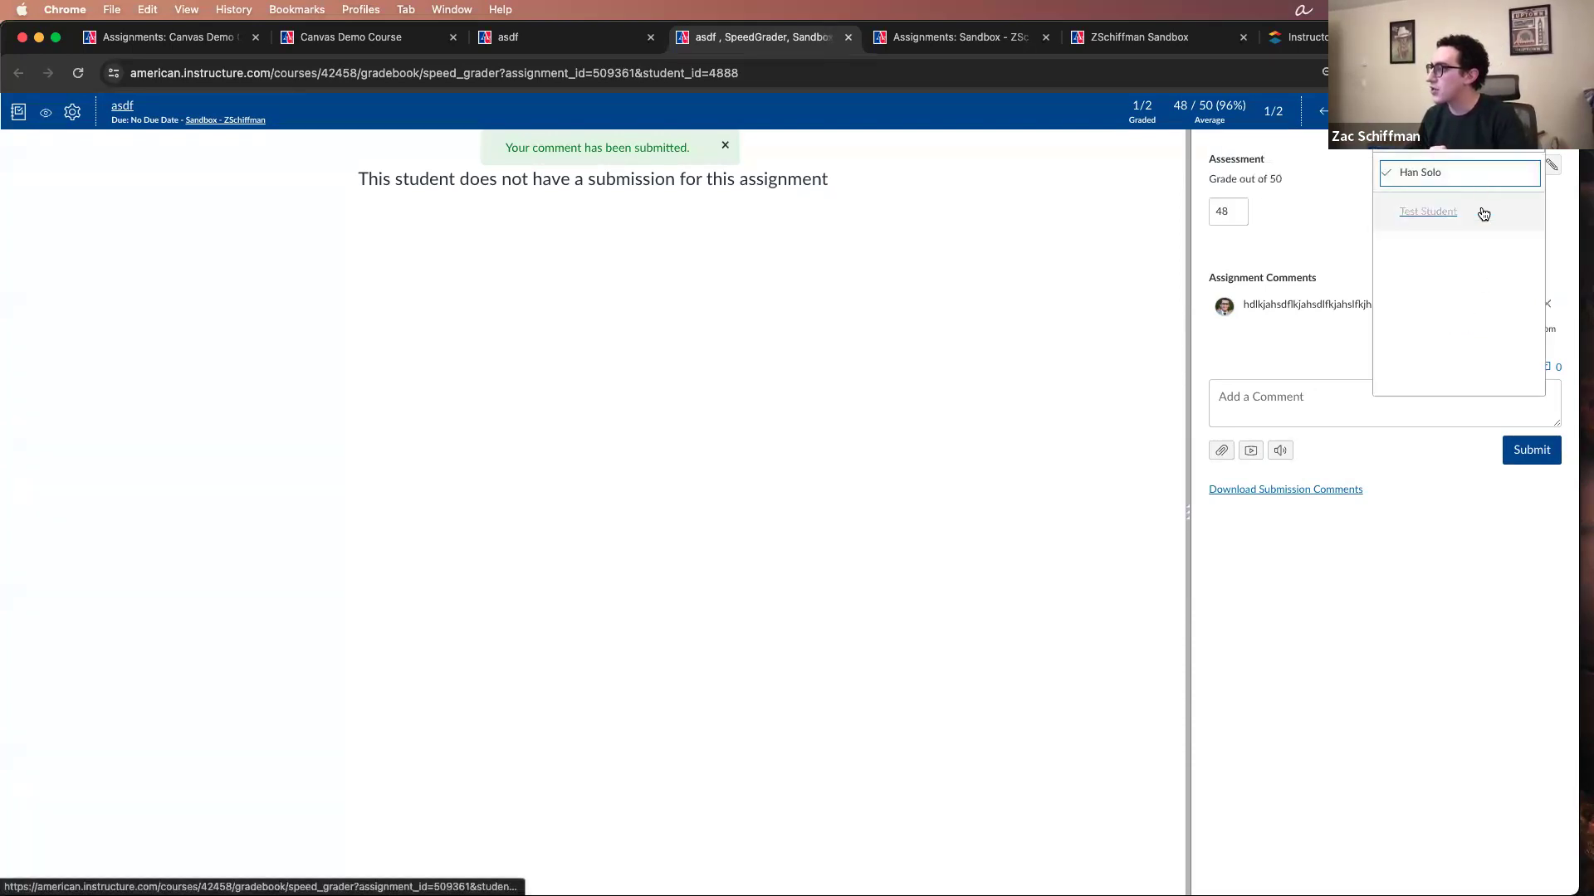
pyautogui.click(1089, 303)
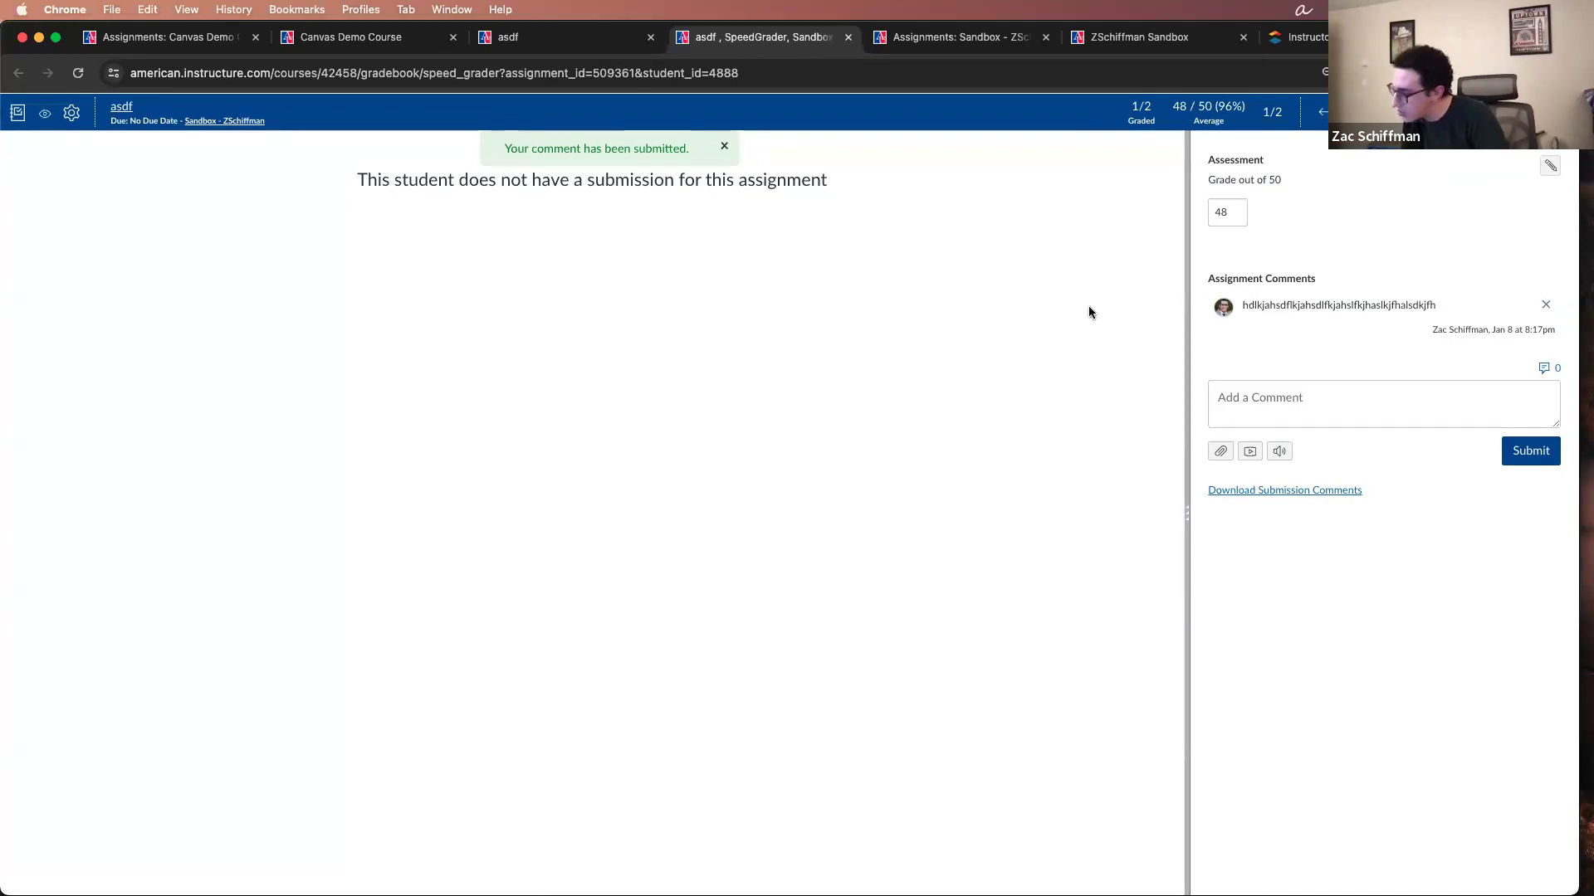
pyautogui.press('super+w')
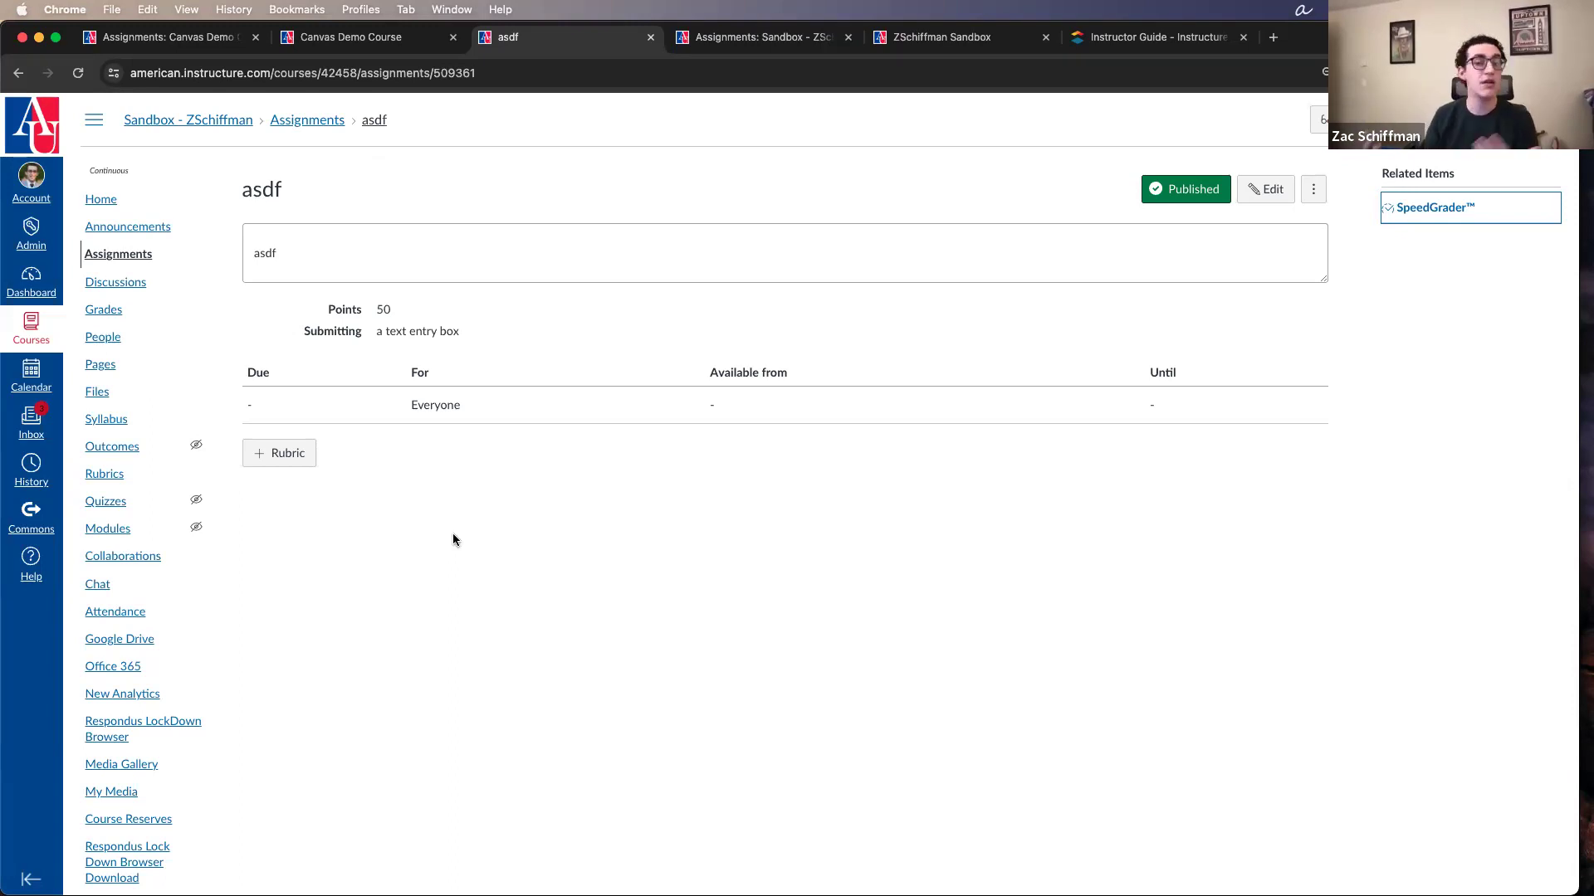
# Step: Start a new topic in the course's discussions and examine its title, content, section, attachment, option and availability fields
pyautogui.click(117, 285)
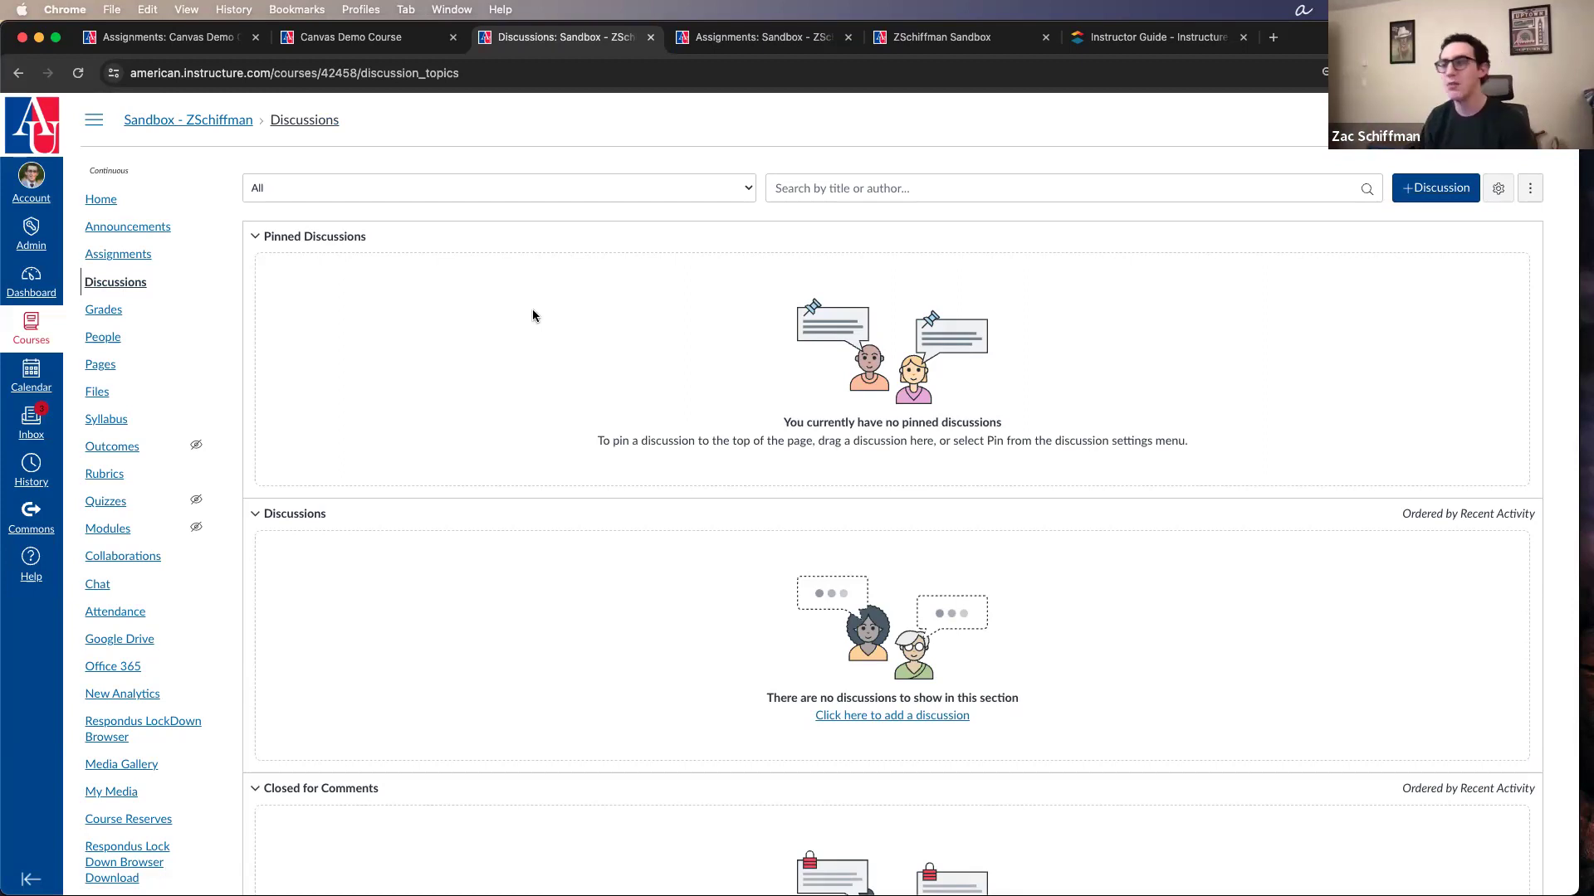
pyautogui.click(1453, 192)
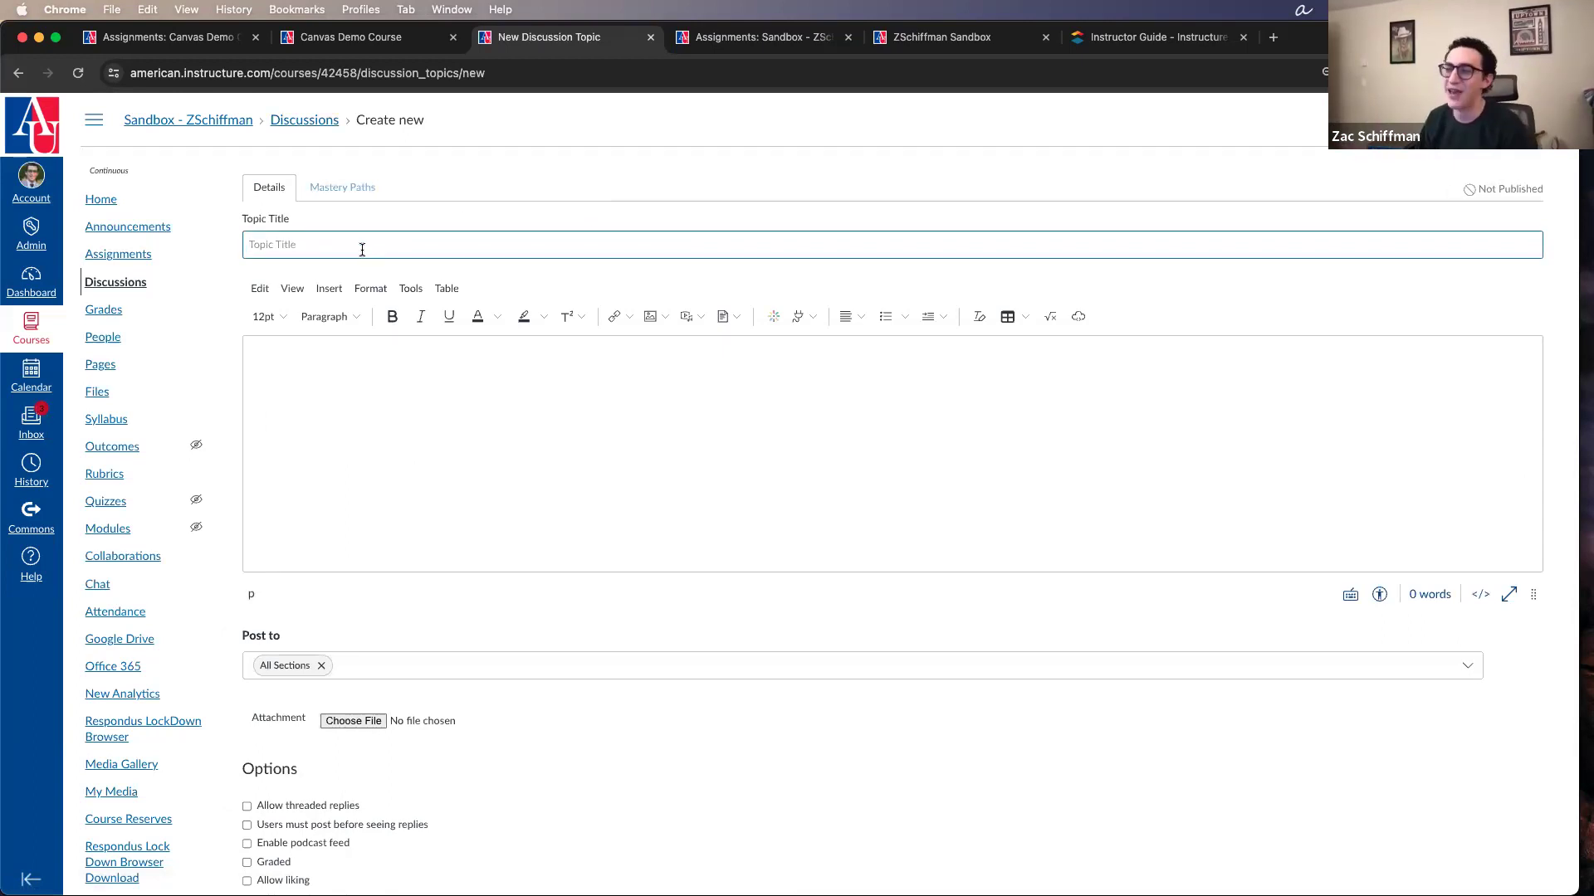
pyautogui.click(330, 439)
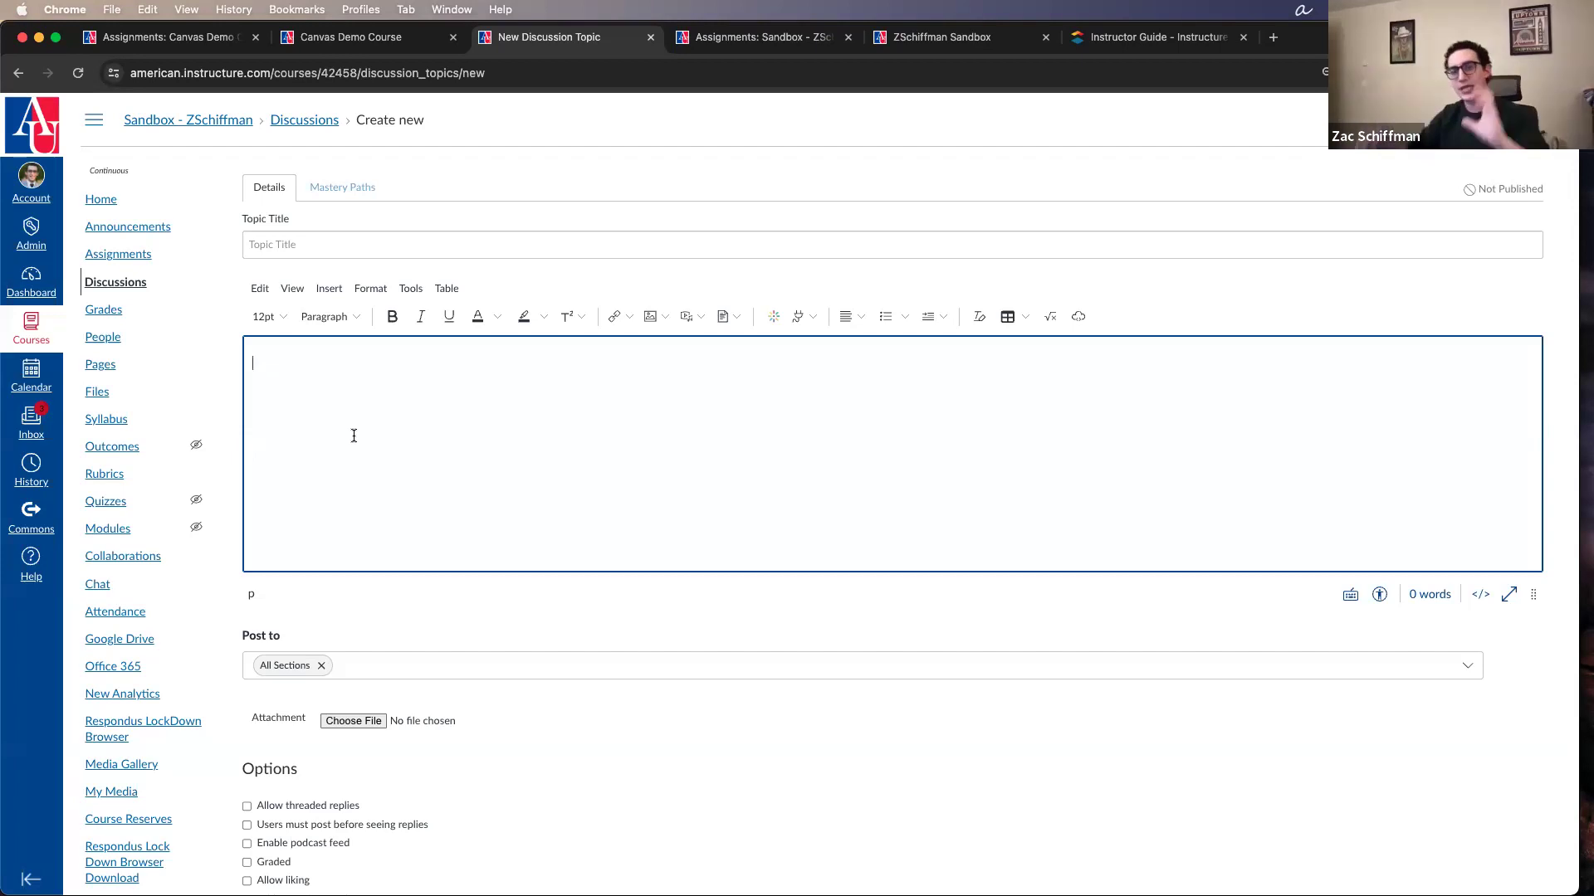
pyautogui.scroll(-3, 386, 473)
pyautogui.scroll(-1, 579, 493)
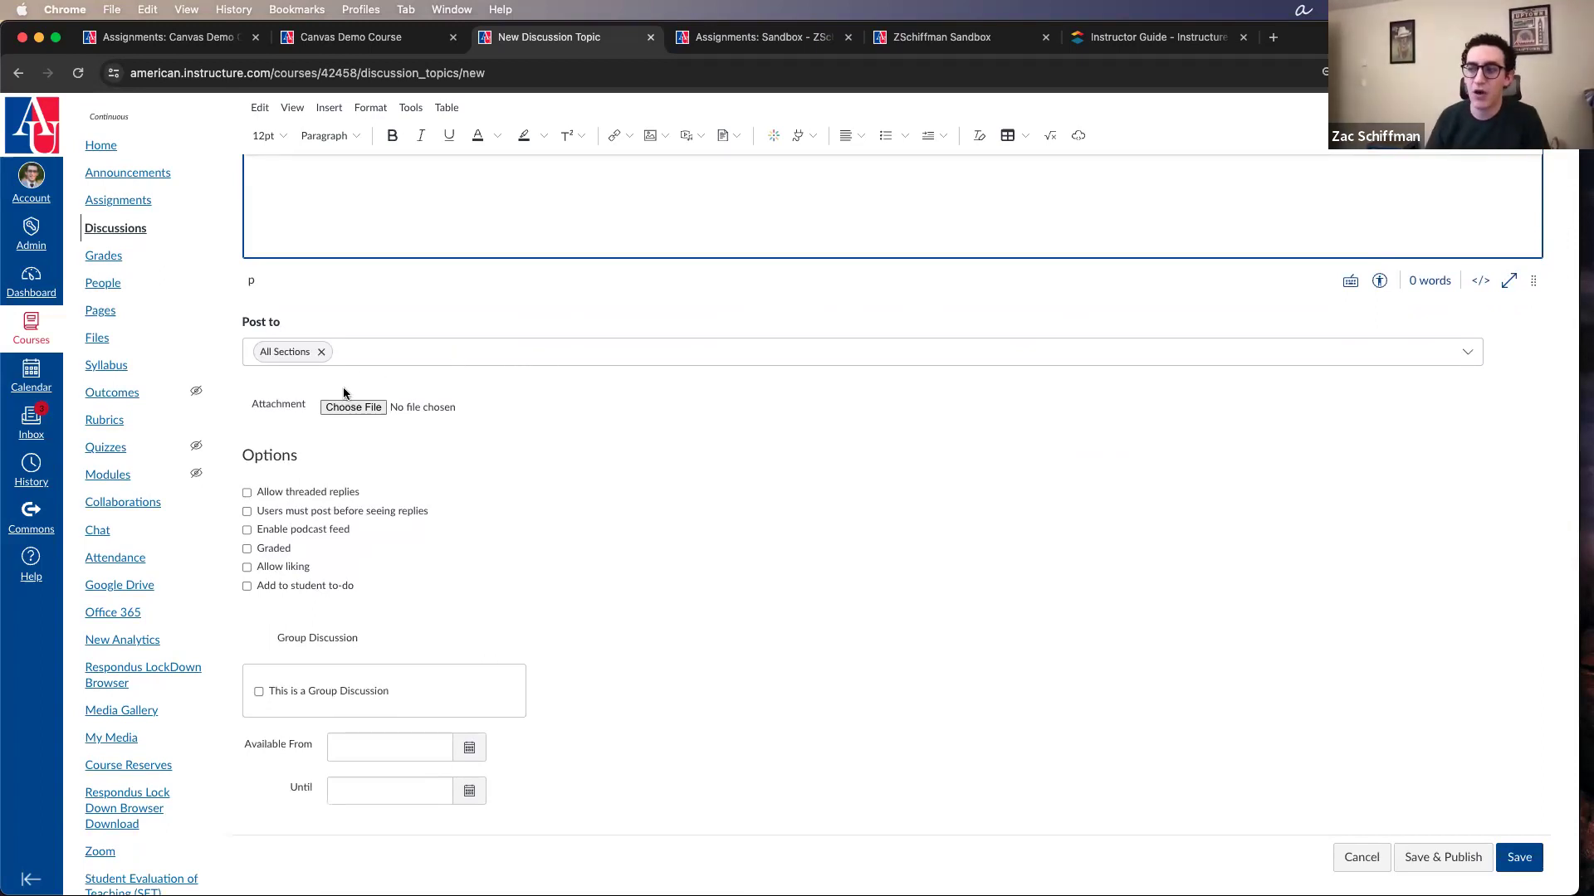
pyautogui.scroll(1, 382, 388)
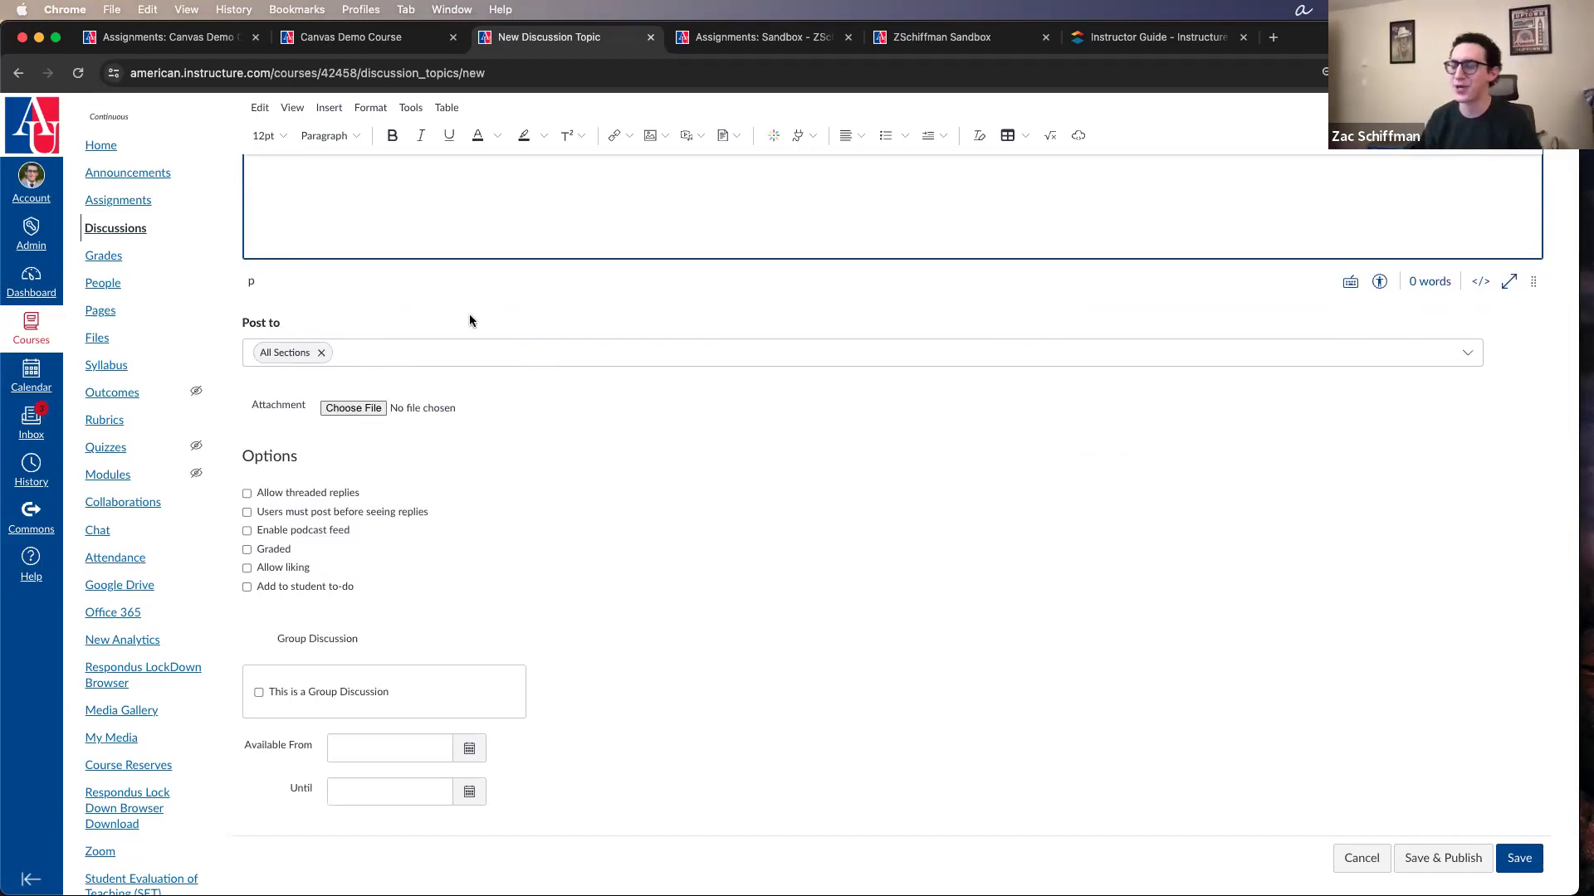
pyautogui.scroll(-1, 473, 317)
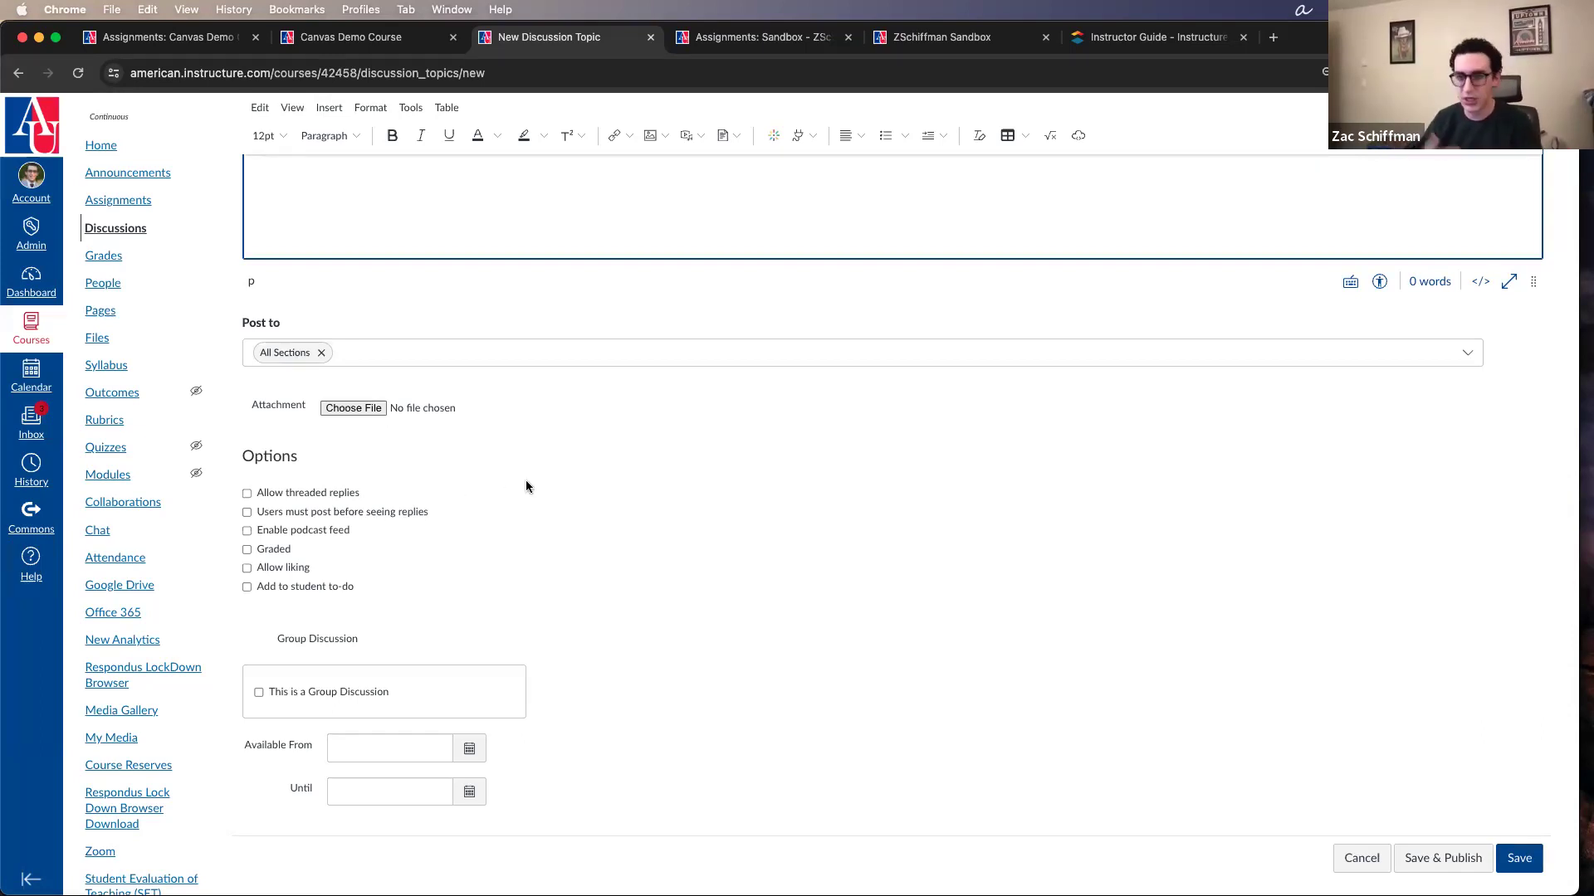
pyautogui.scroll(1, 560, 481)
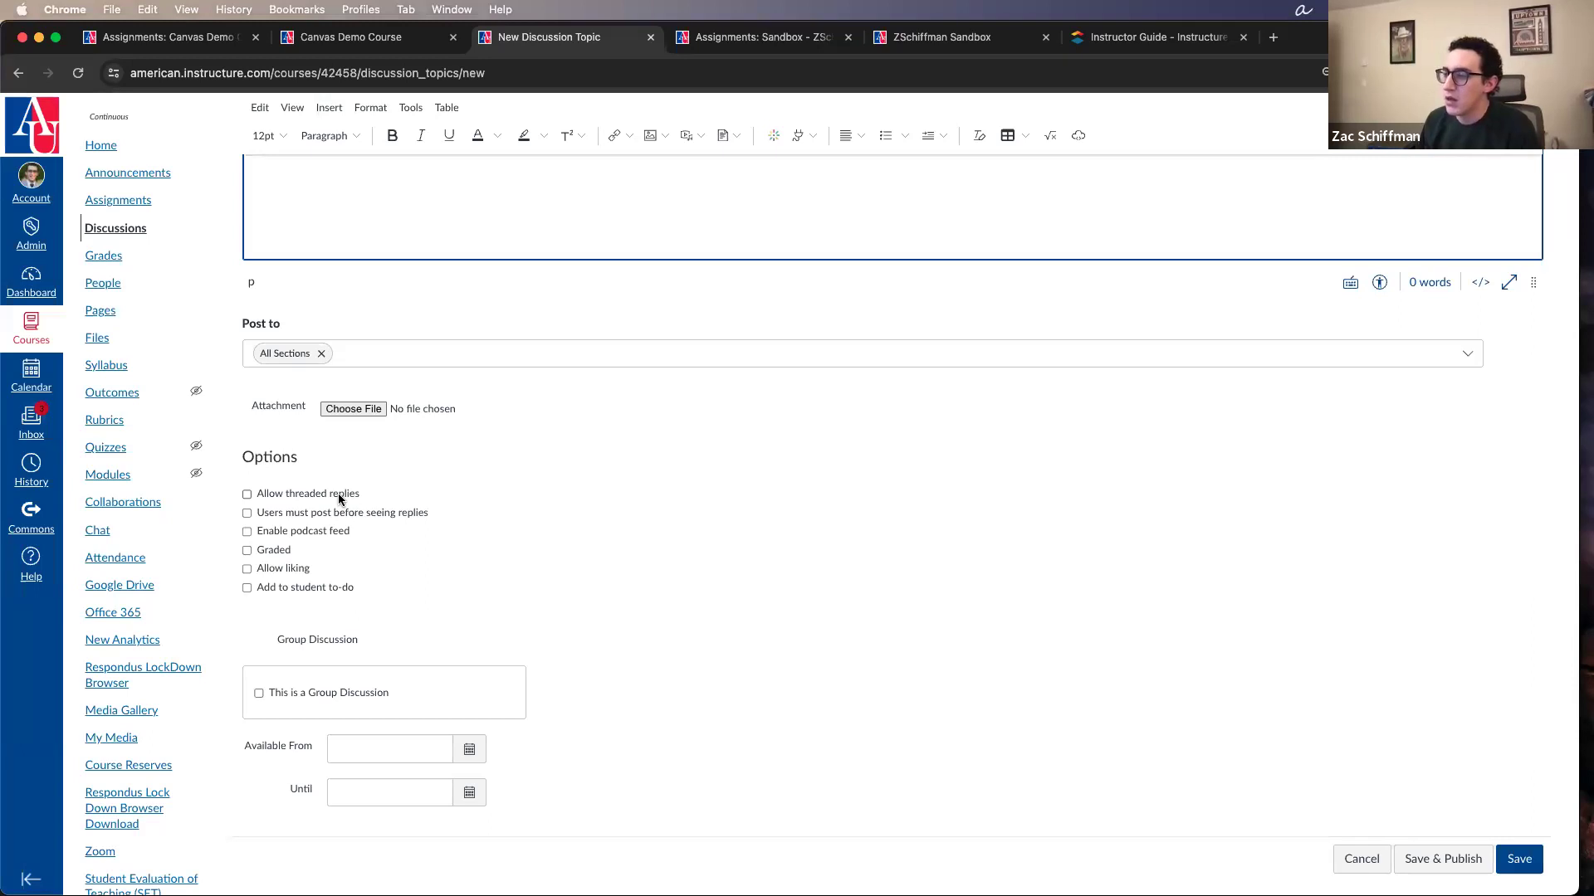
# Step: Require users to post before seeing replies in the new discussion and review the form
pyautogui.click(406, 514)
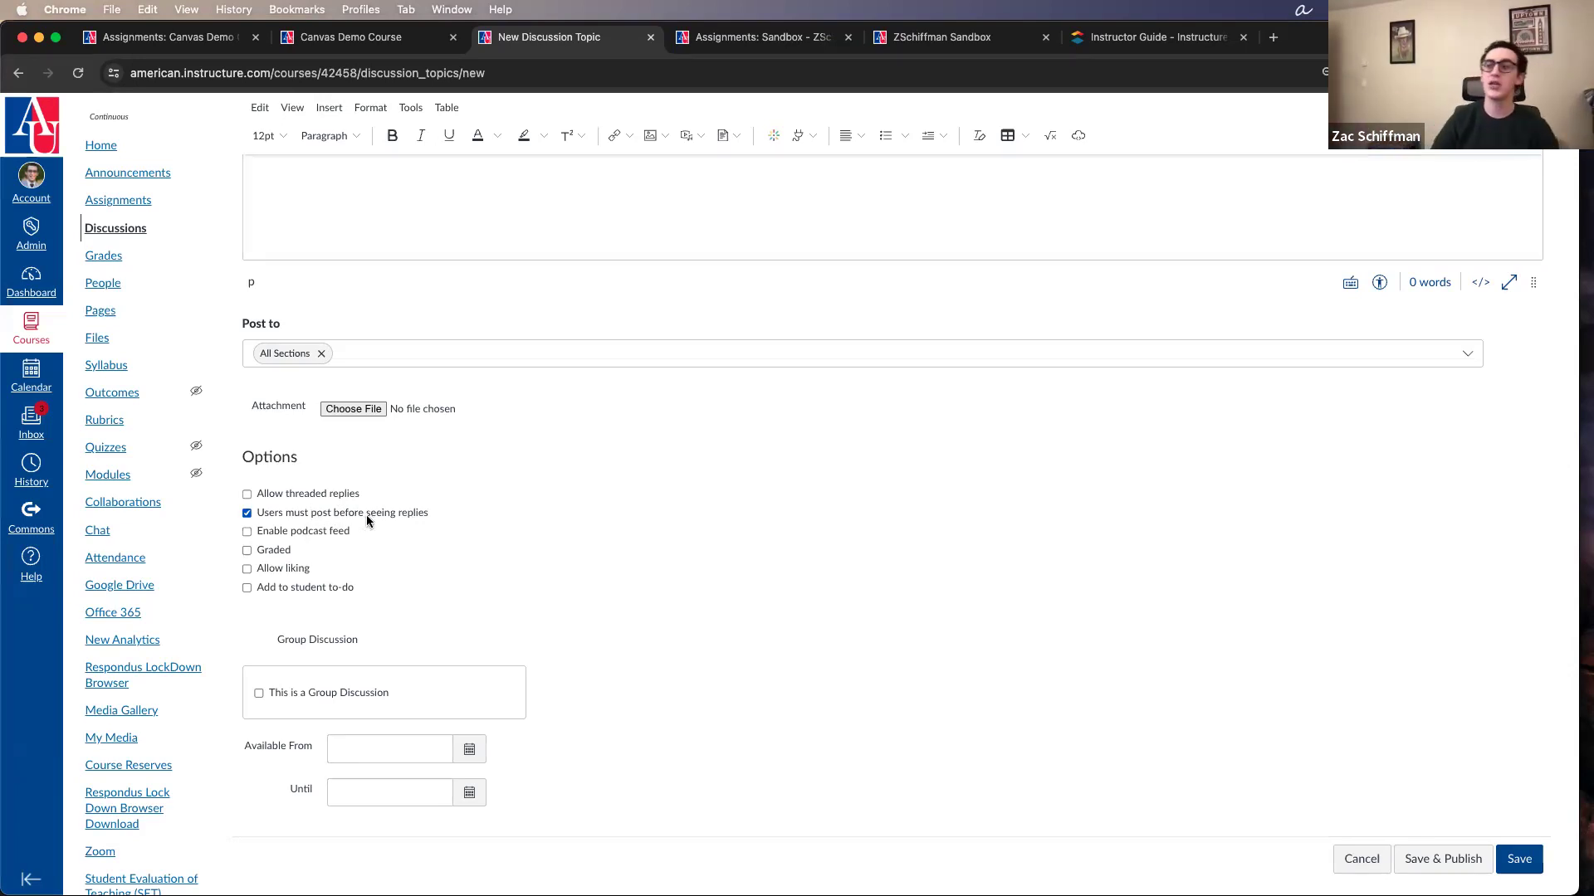
pyautogui.scroll(4, 366, 514)
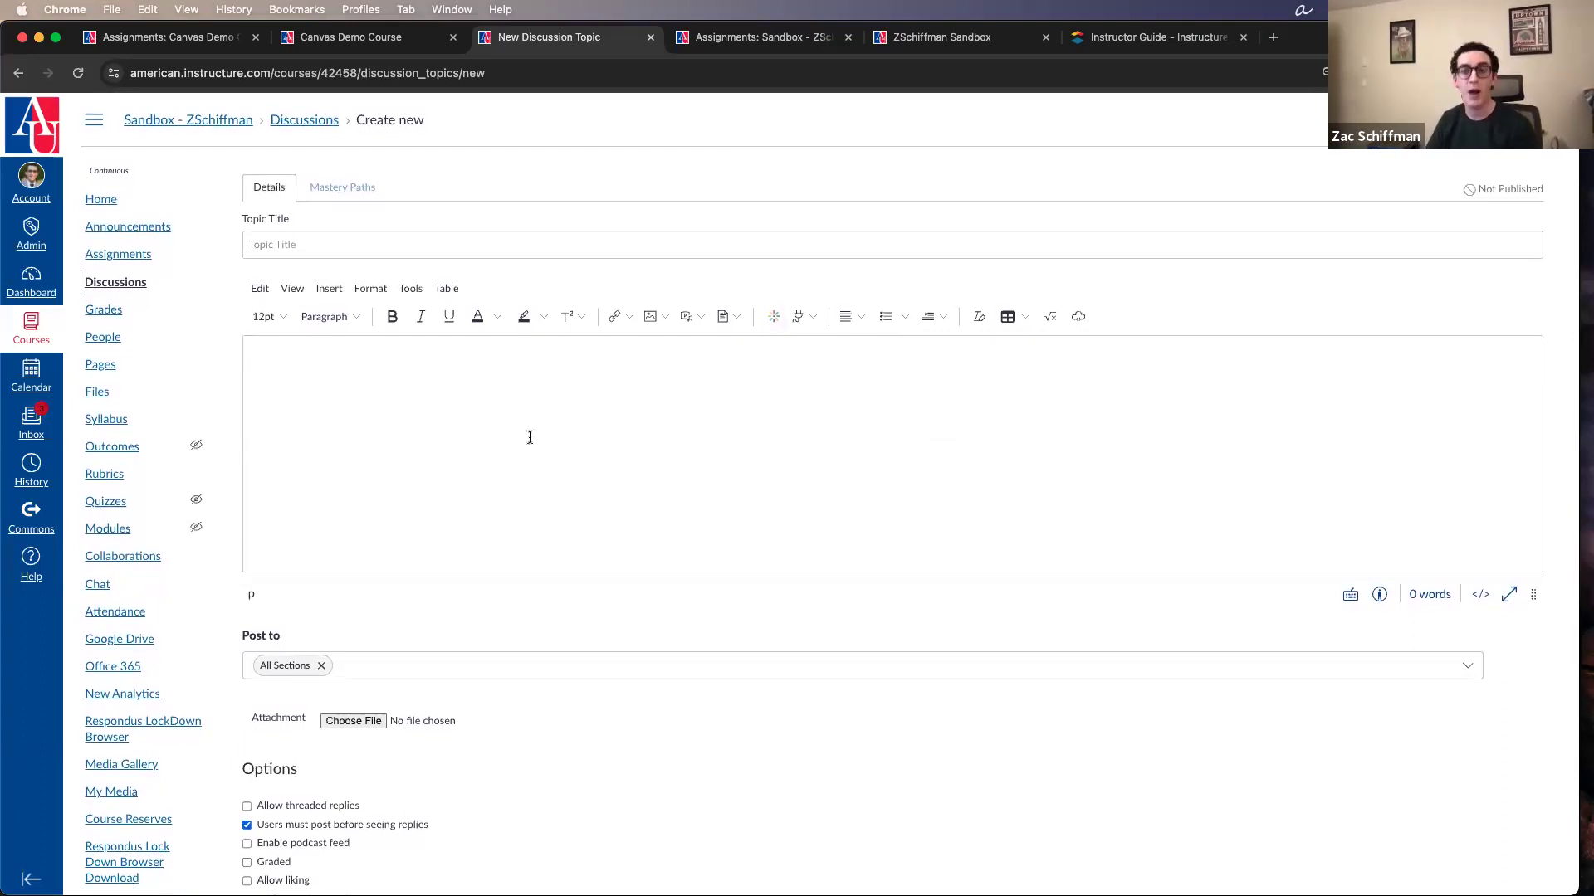
pyautogui.scroll(-5, 561, 669)
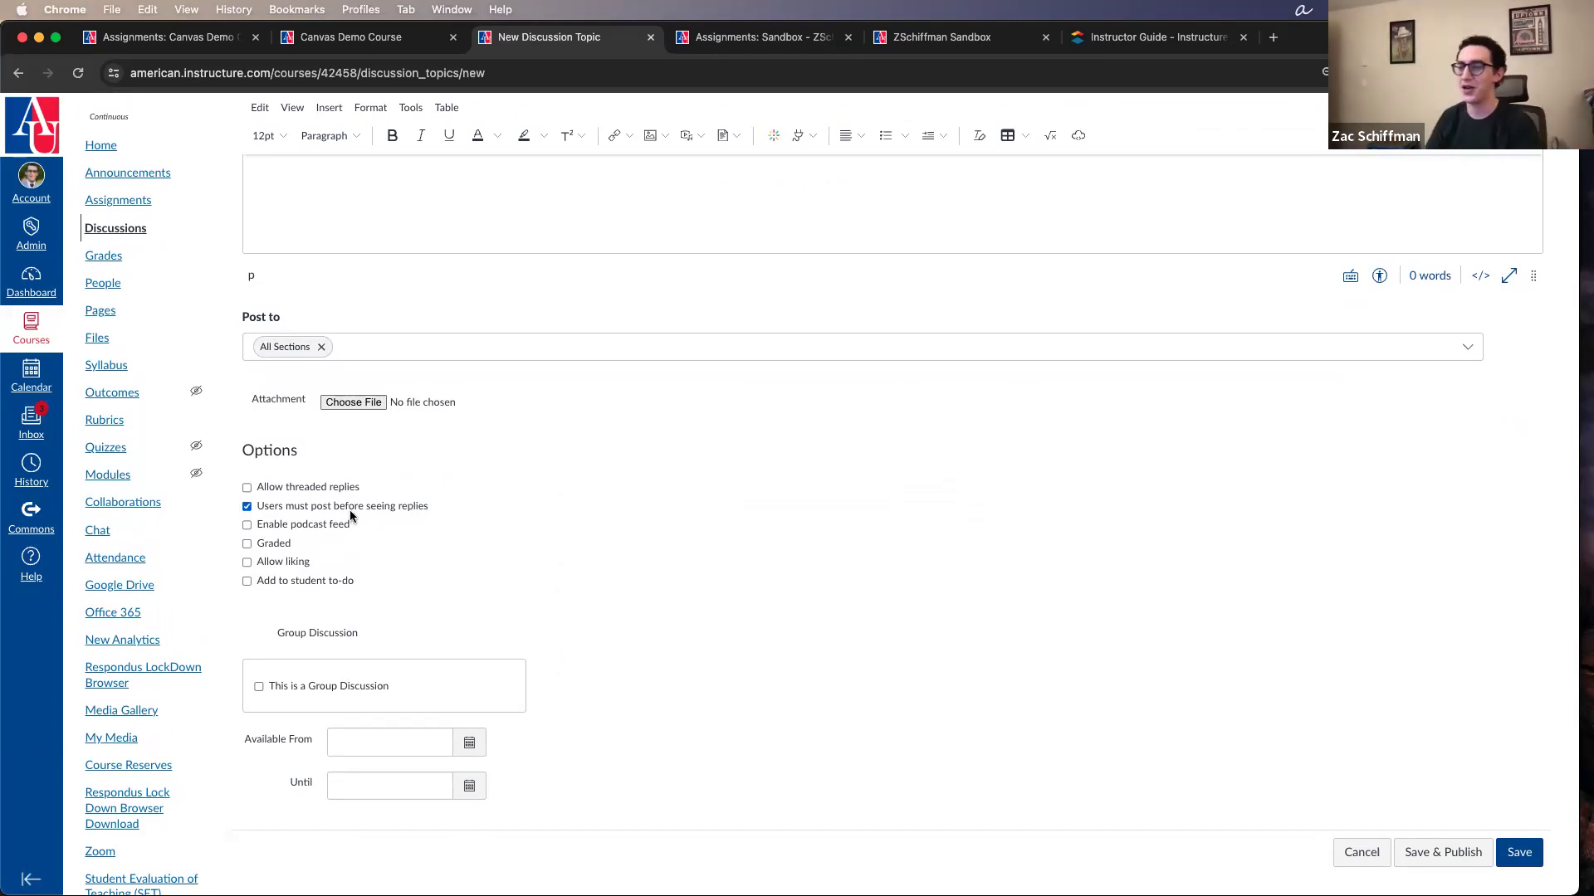
# Step: Try the podcast feed, graded and liking options of the discussion one by one, switching each back off
pyautogui.click(318, 525)
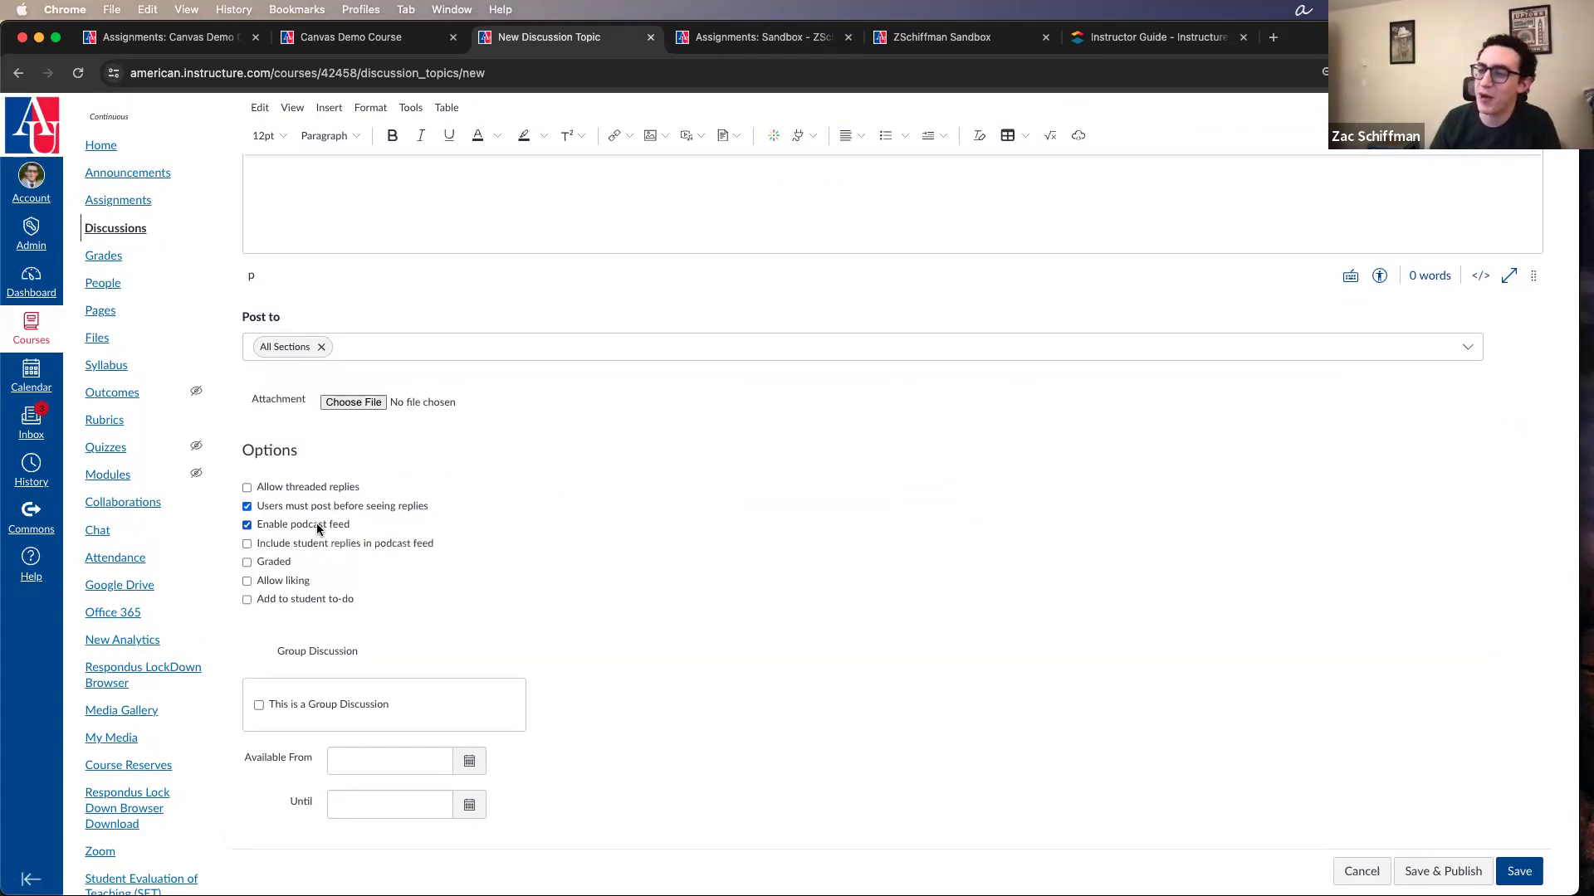
pyautogui.click(317, 526)
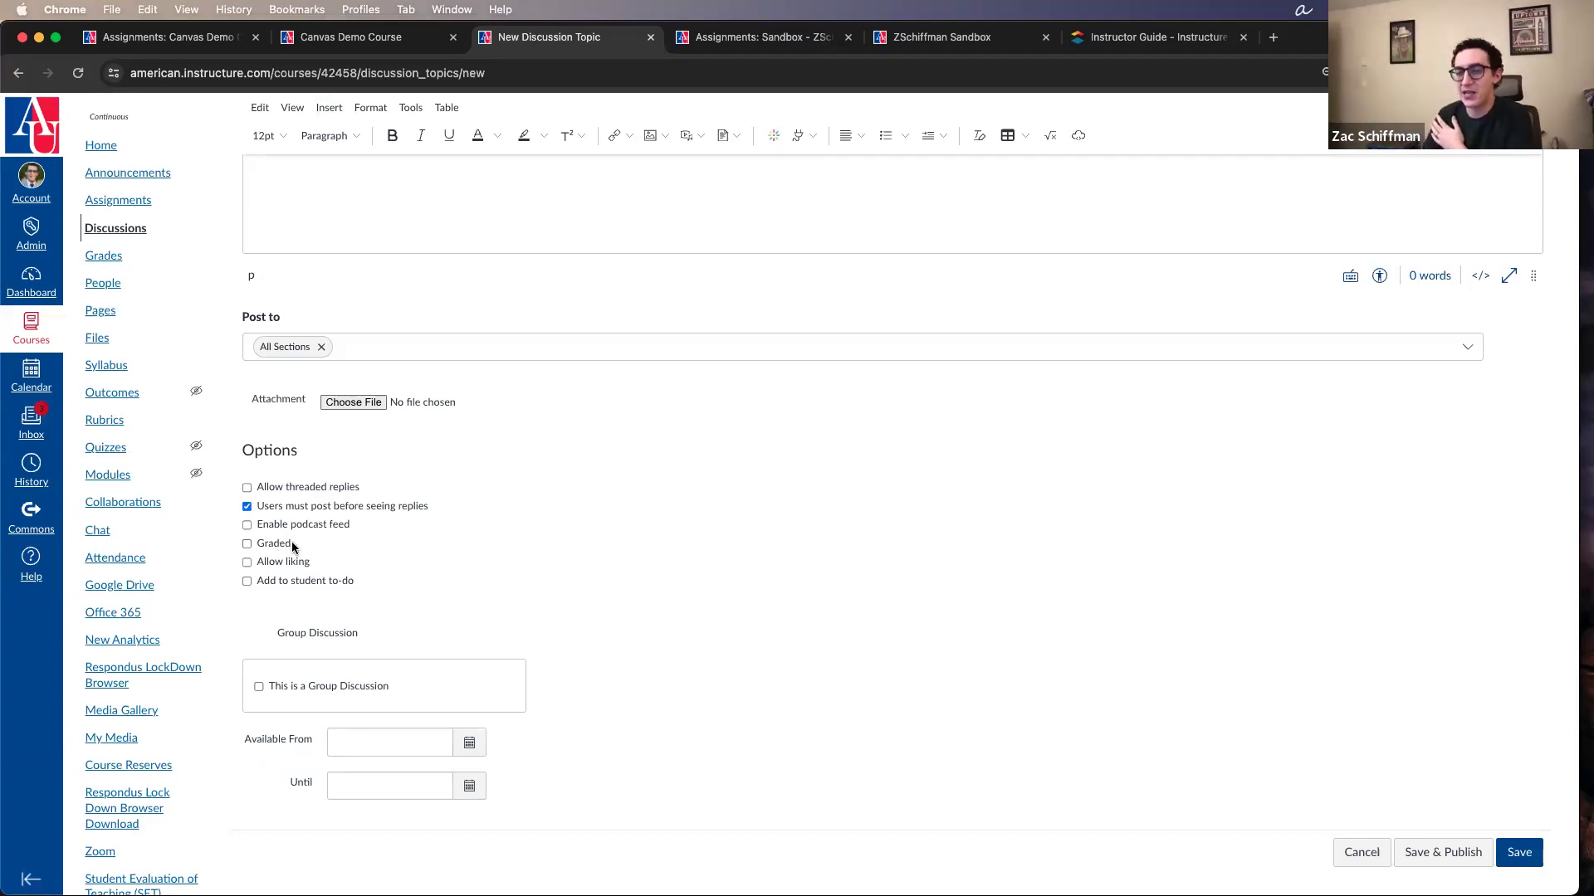
pyautogui.click(290, 543)
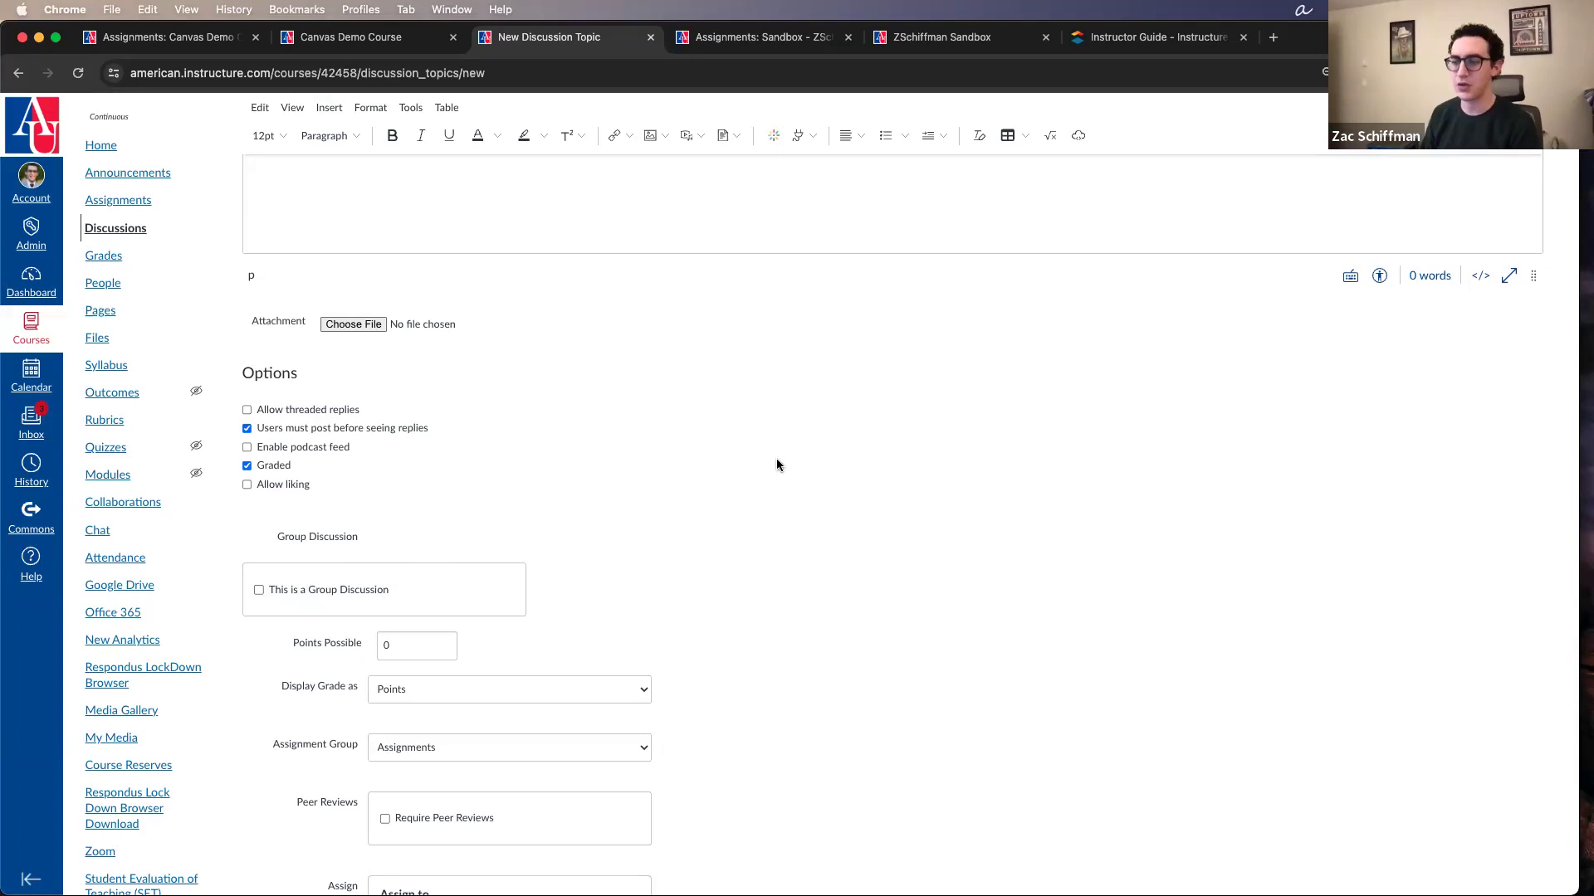
pyautogui.click(284, 468)
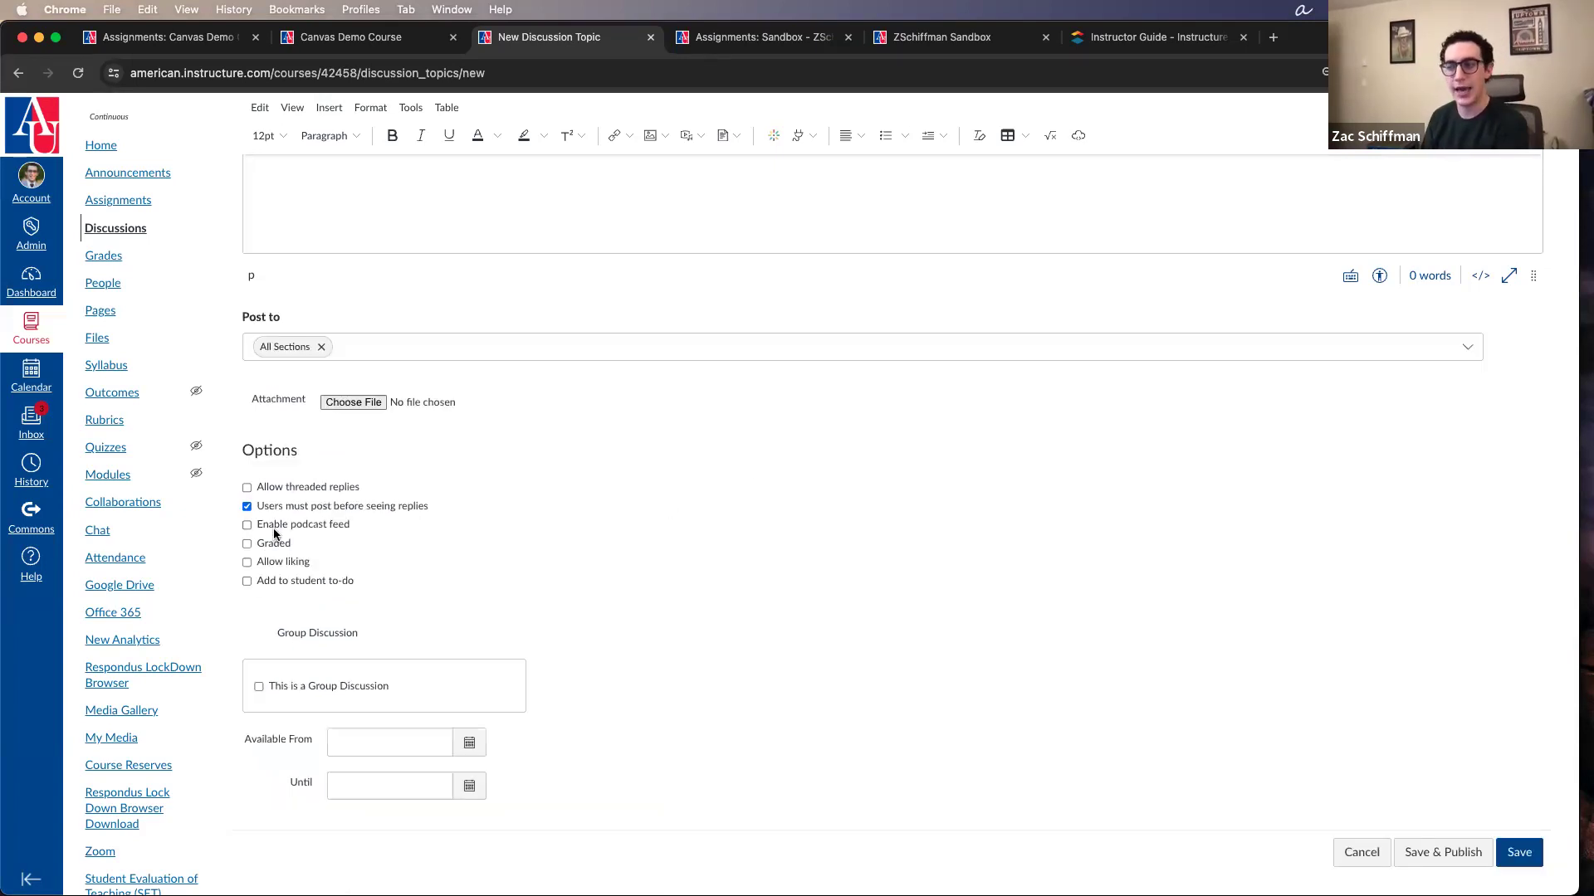
pyautogui.click(282, 563)
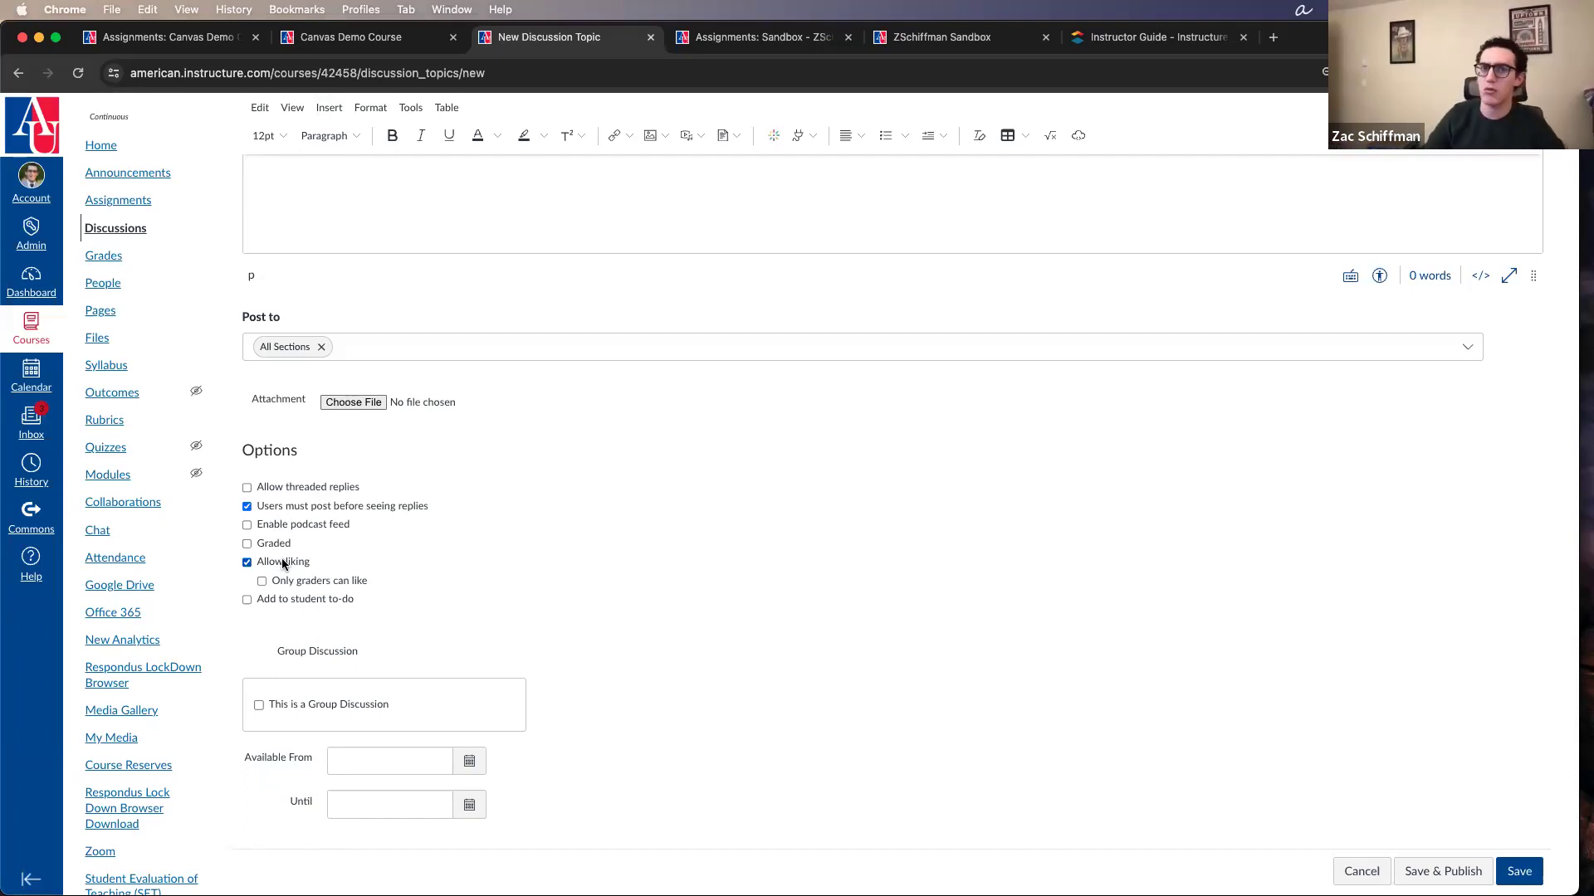
pyautogui.click(282, 562)
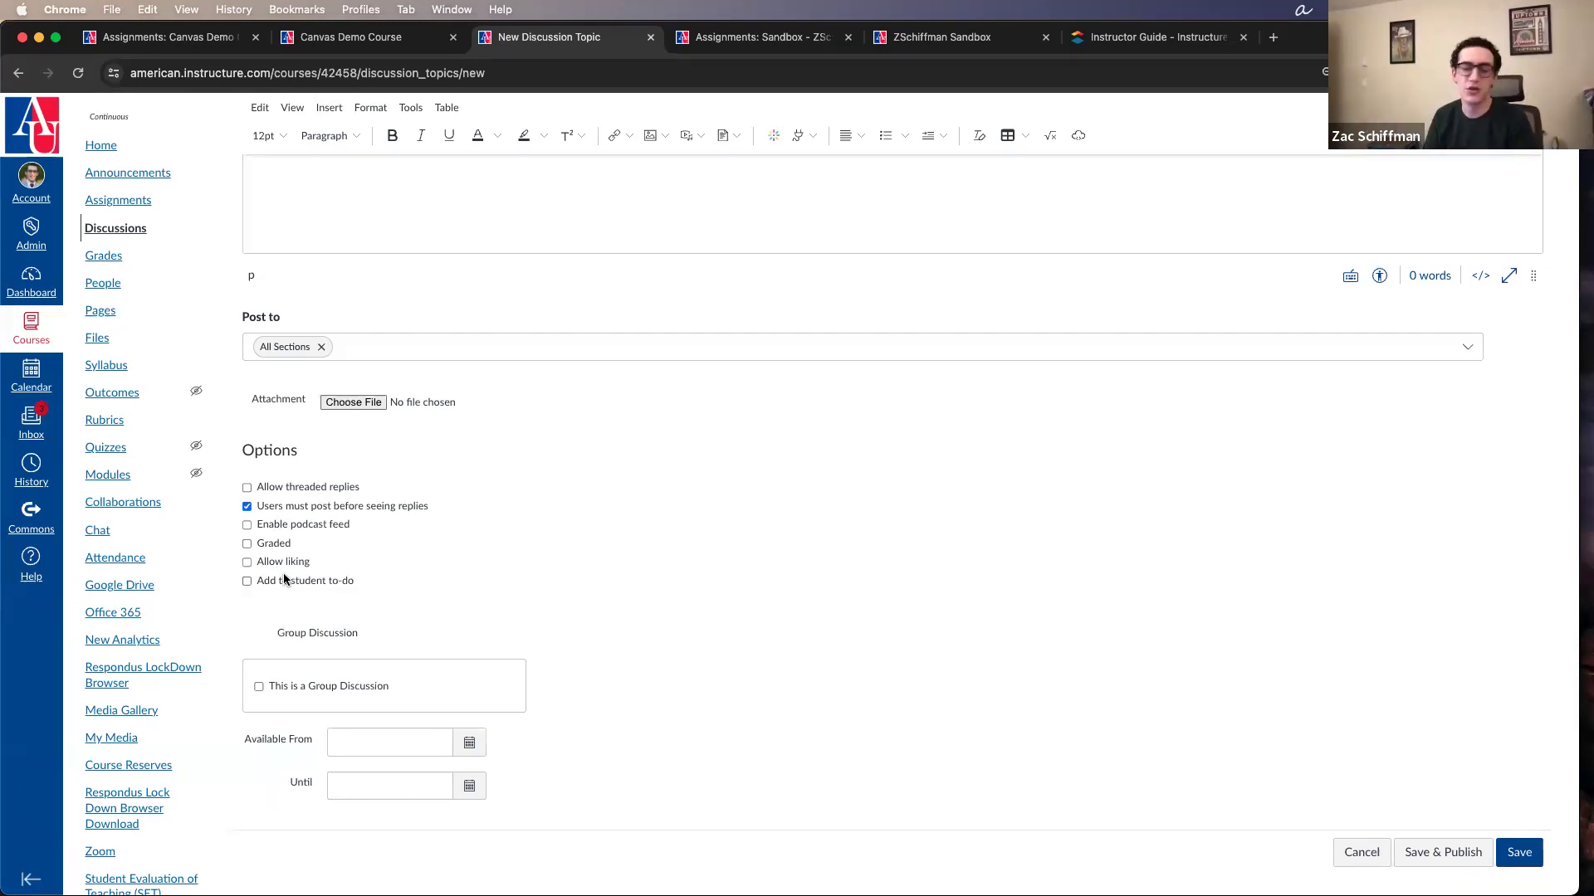
# Step: Add the discussion to the student to-do and view its date picker without choosing a date
pyautogui.click(322, 585)
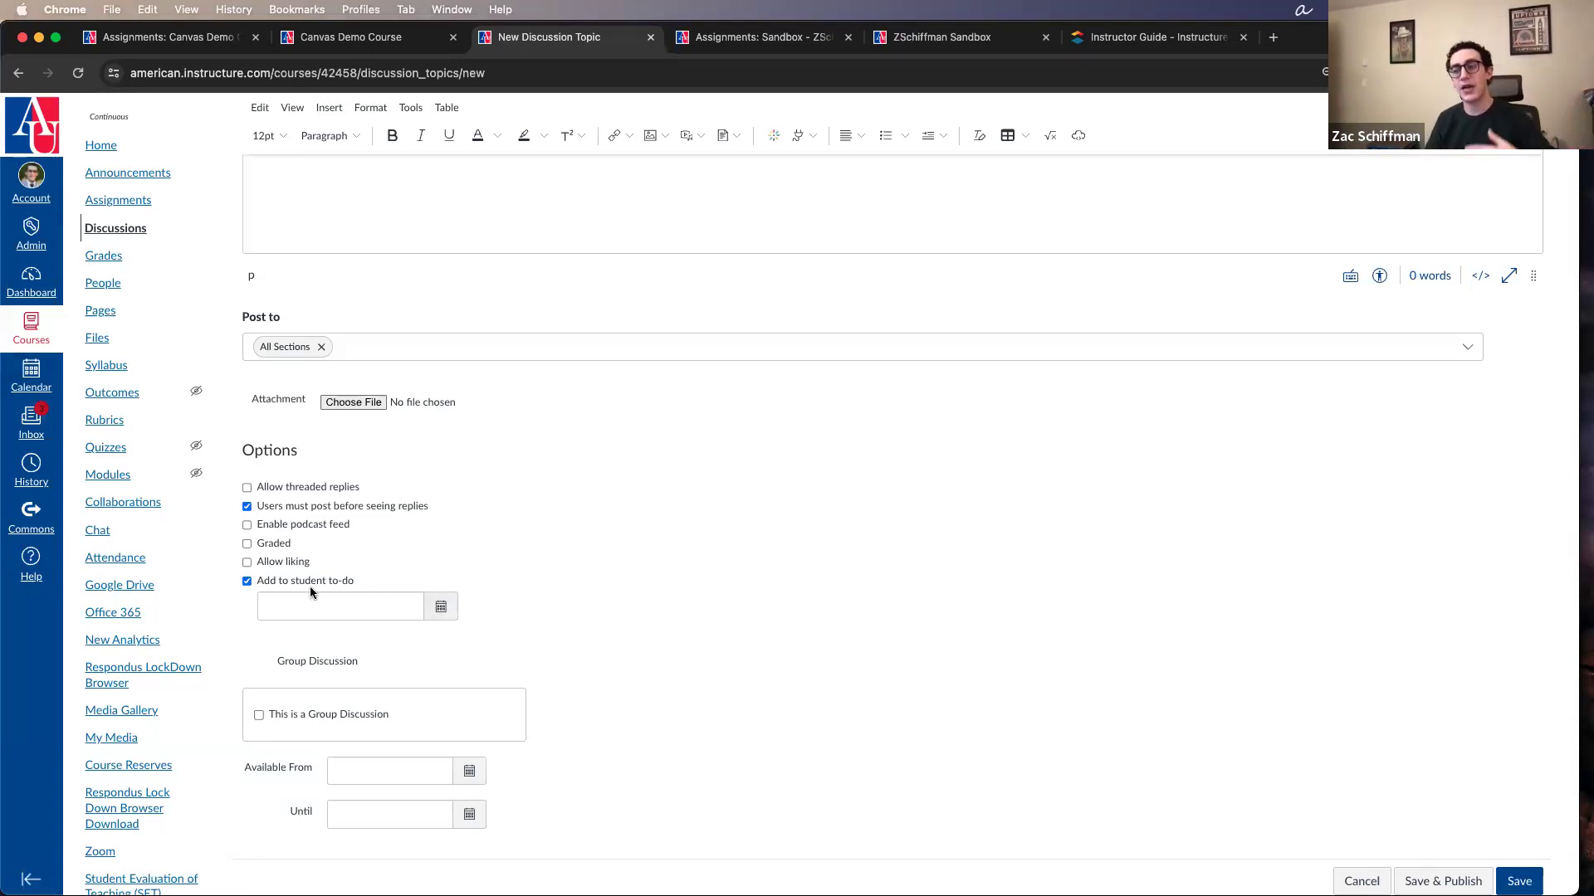
pyautogui.click(438, 607)
pyautogui.click(570, 599)
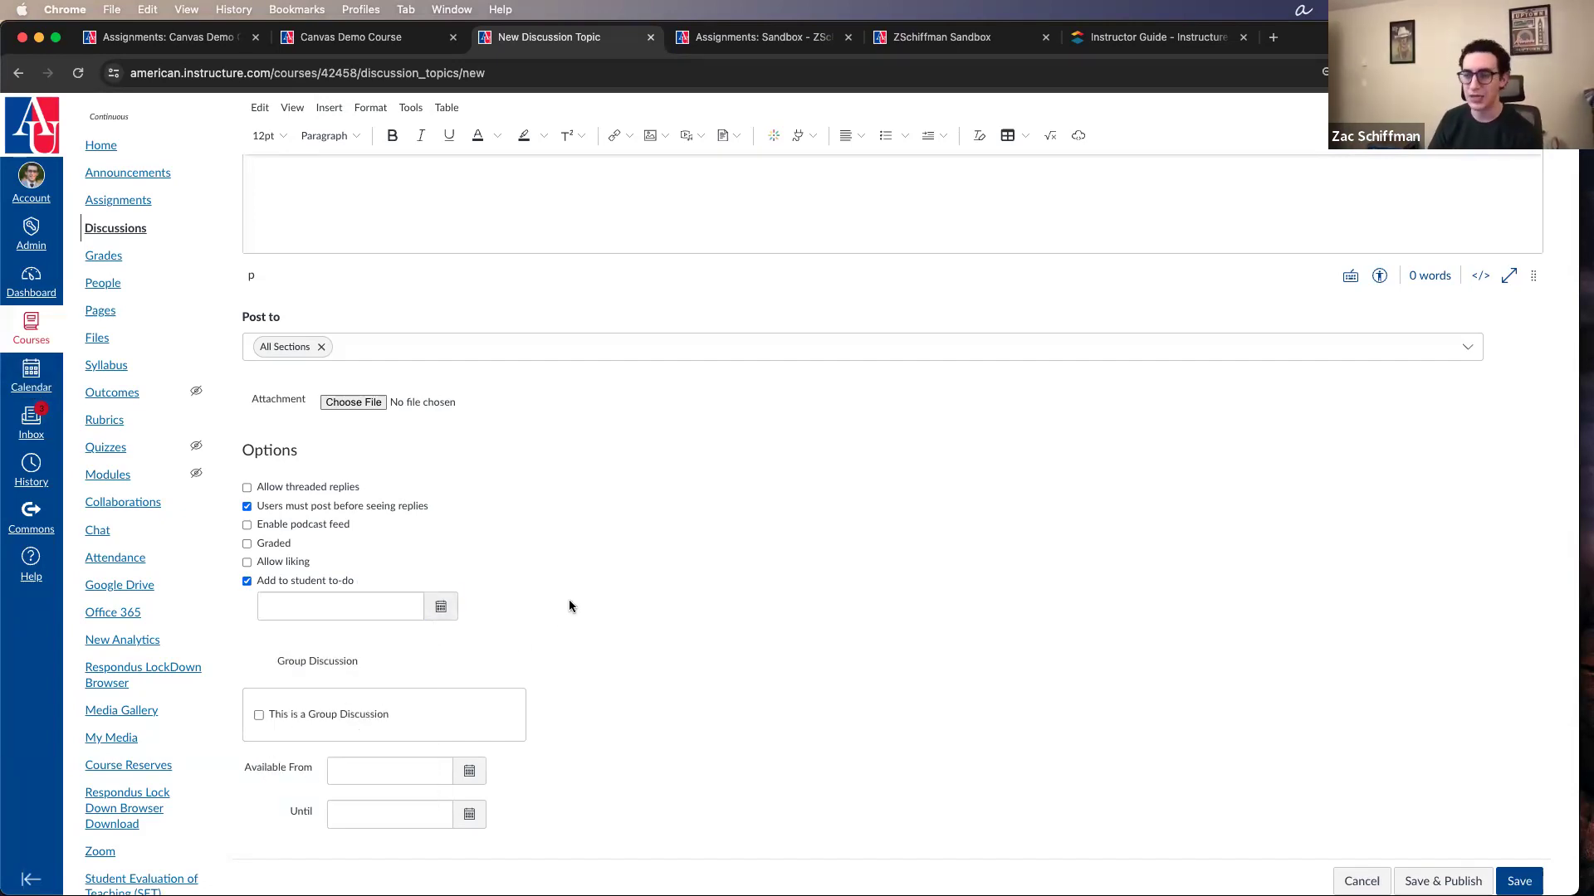
pyautogui.scroll(-1, 561, 601)
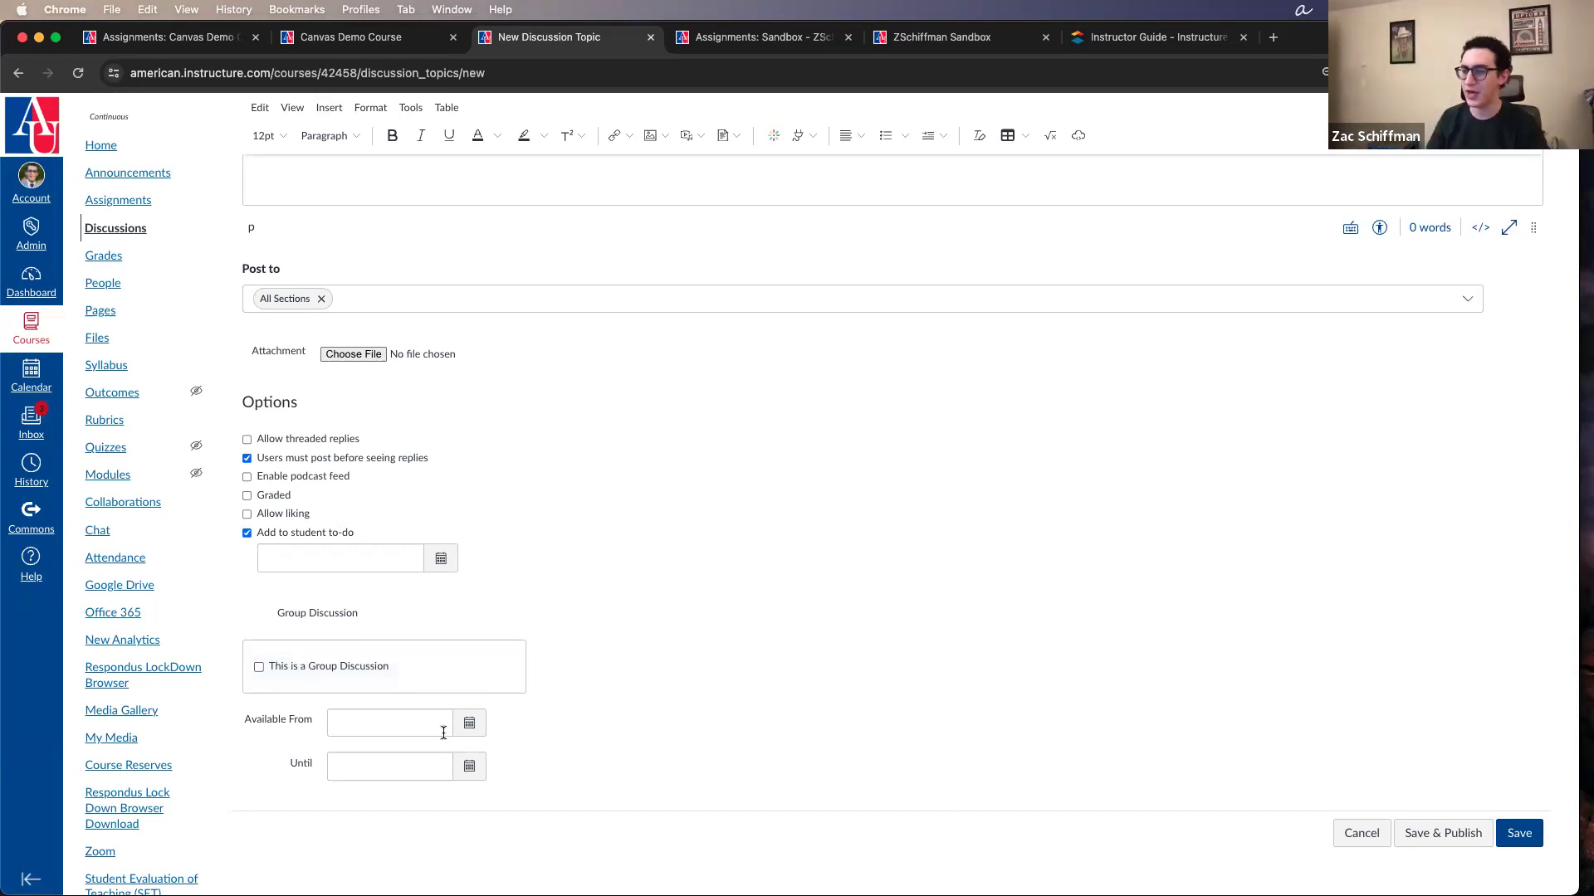
# Step: Make the discussion graded and examine its points, grade display, assignment group, peer review and assignee date settings
pyautogui.click(267, 495)
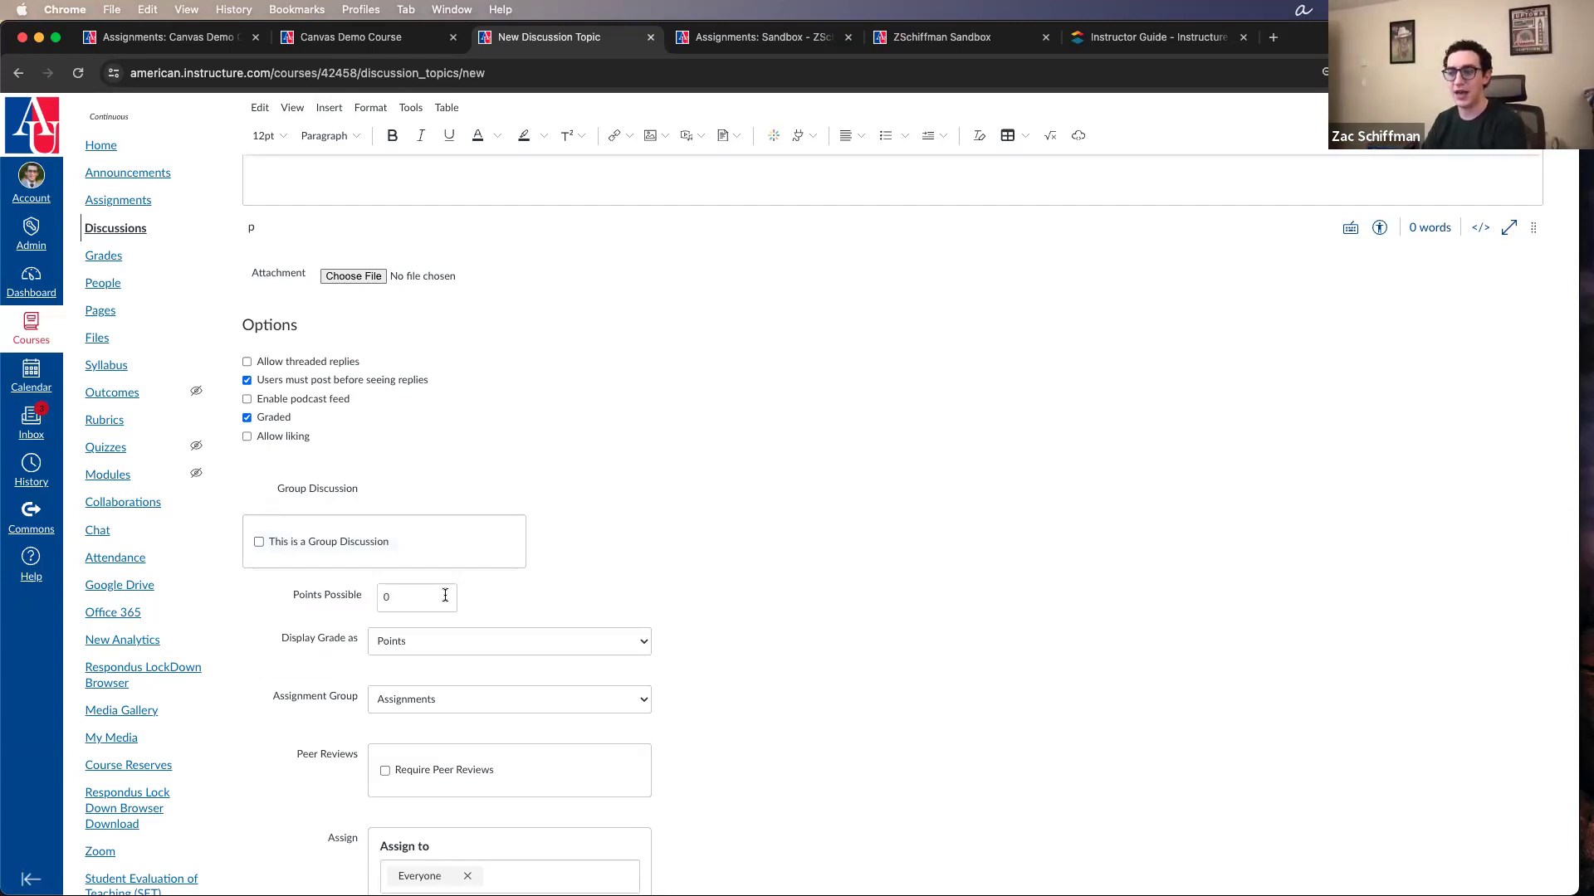
pyautogui.scroll(-4, 408, 595)
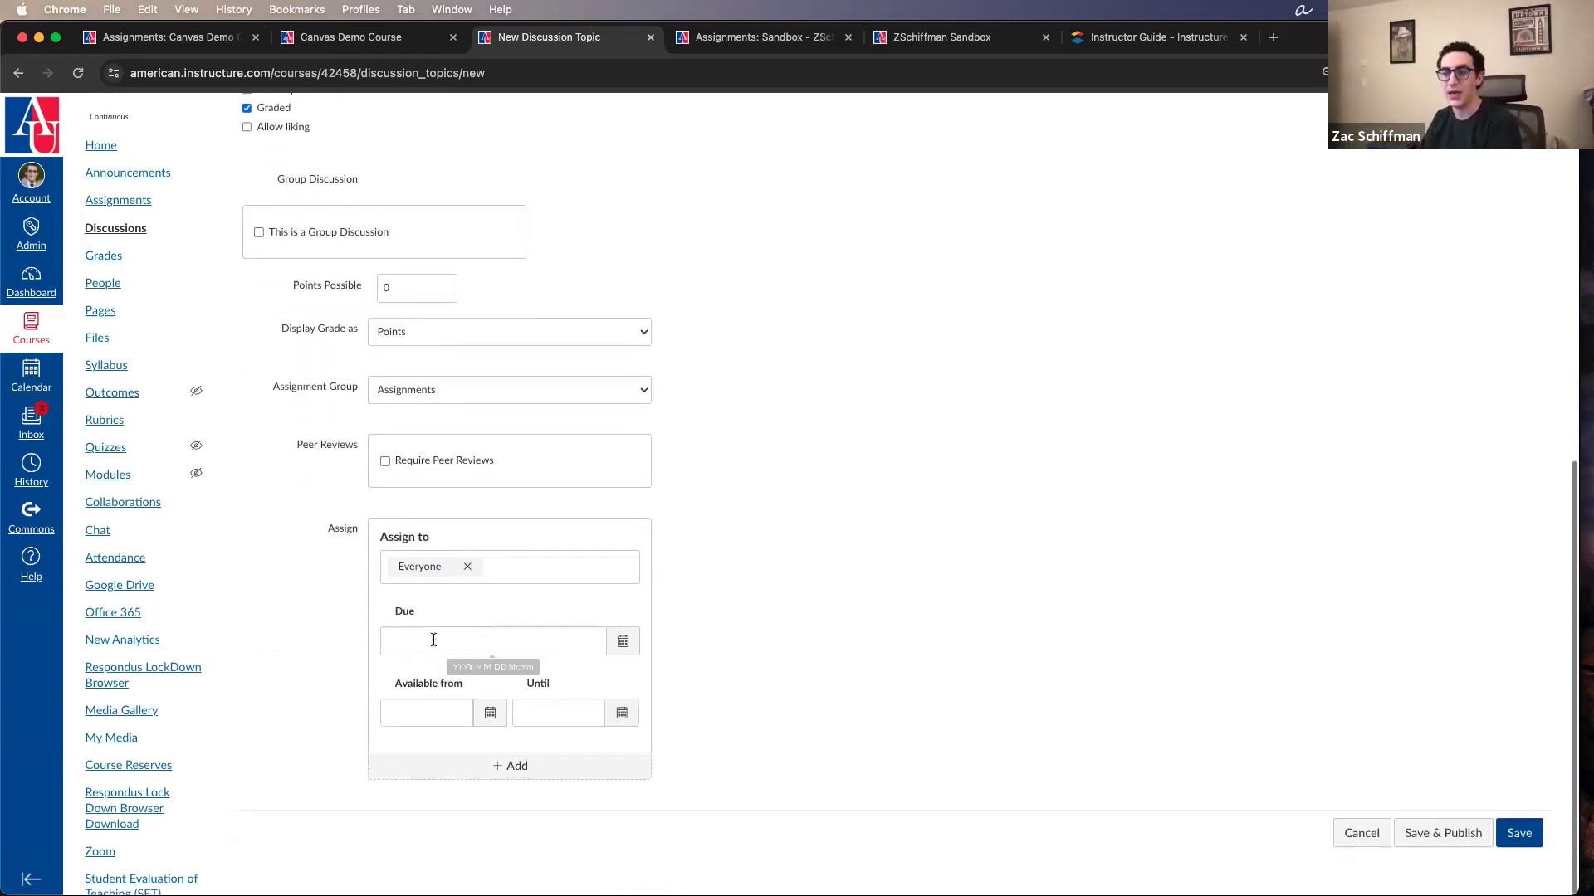
pyautogui.scroll(8, 450, 458)
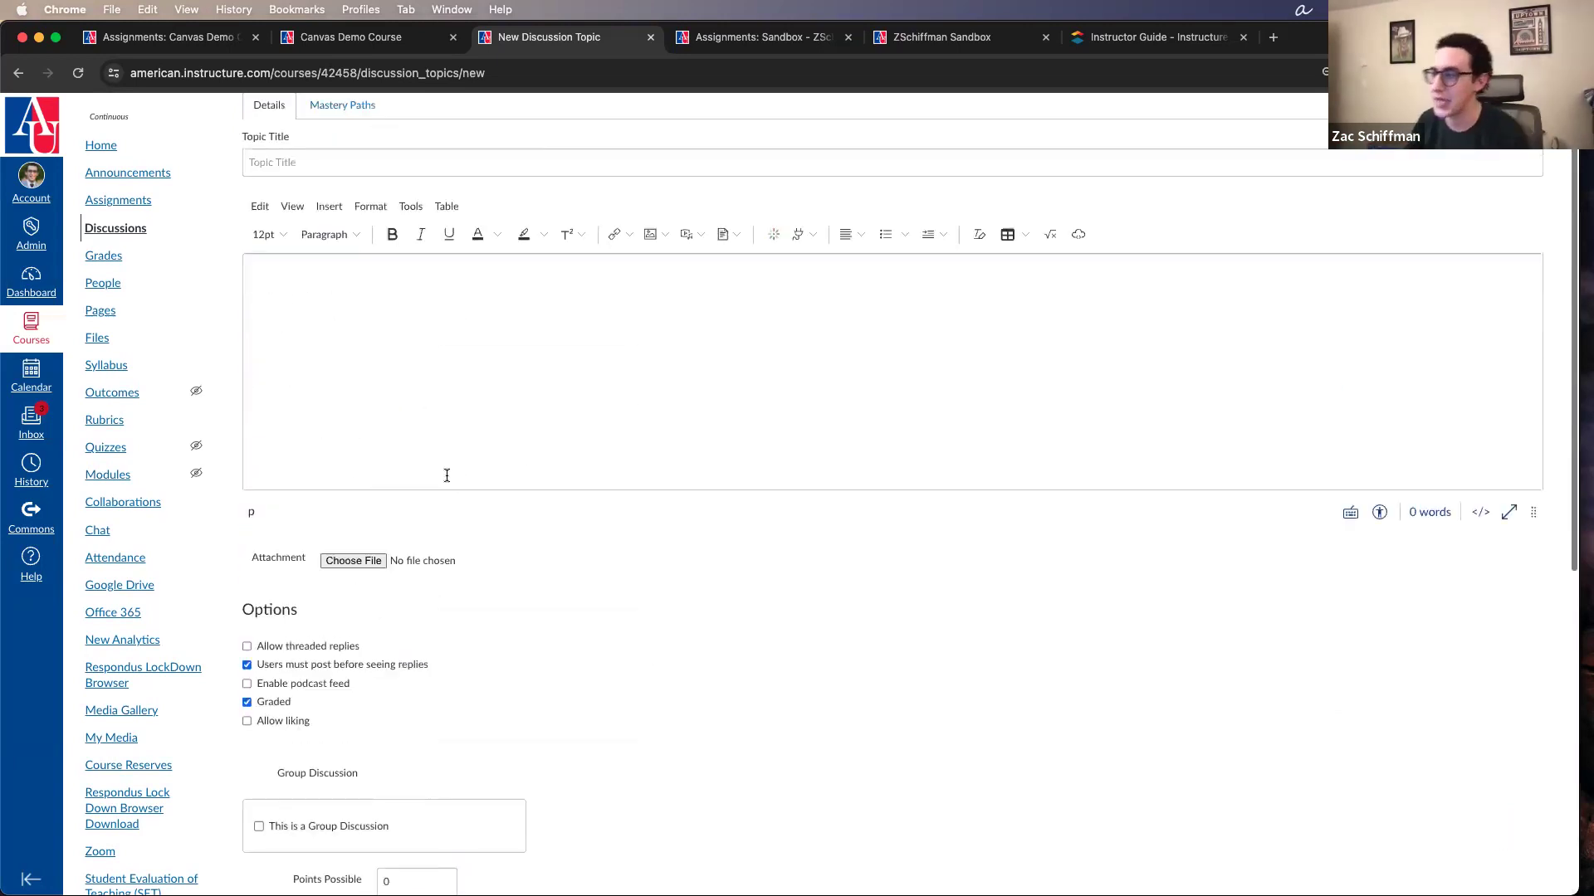
pyautogui.scroll(-4, 386, 558)
pyautogui.scroll(4, 620, 442)
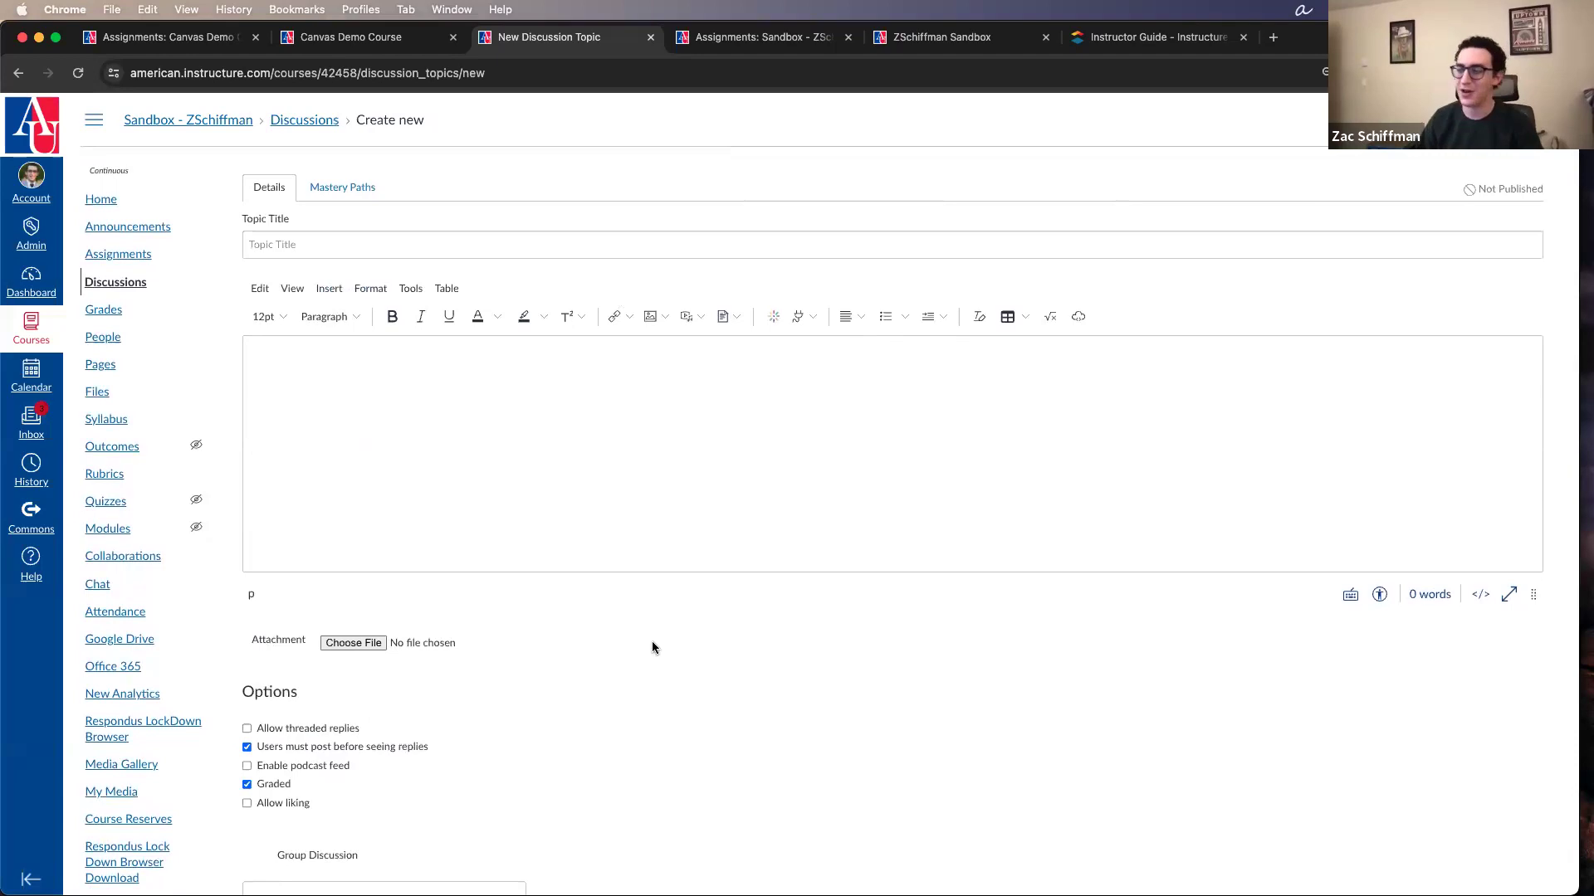
pyautogui.scroll(-1, 652, 647)
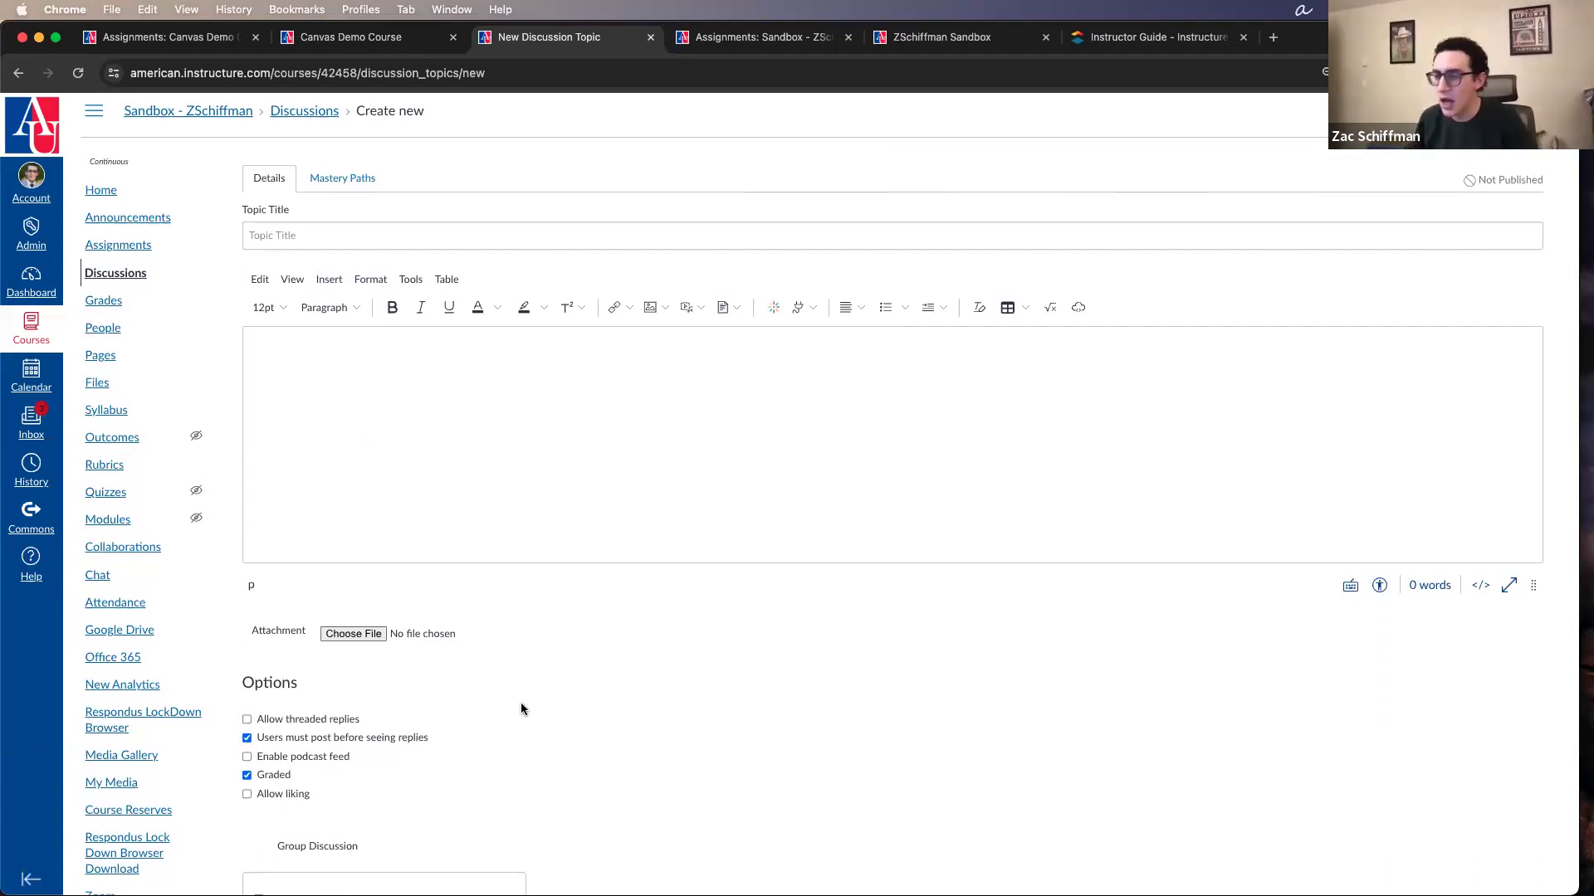
# Step: Discard the unsaved discussion for the course's quizzes and start a new quiz to view the quiz engine choices
pyautogui.click(111, 491)
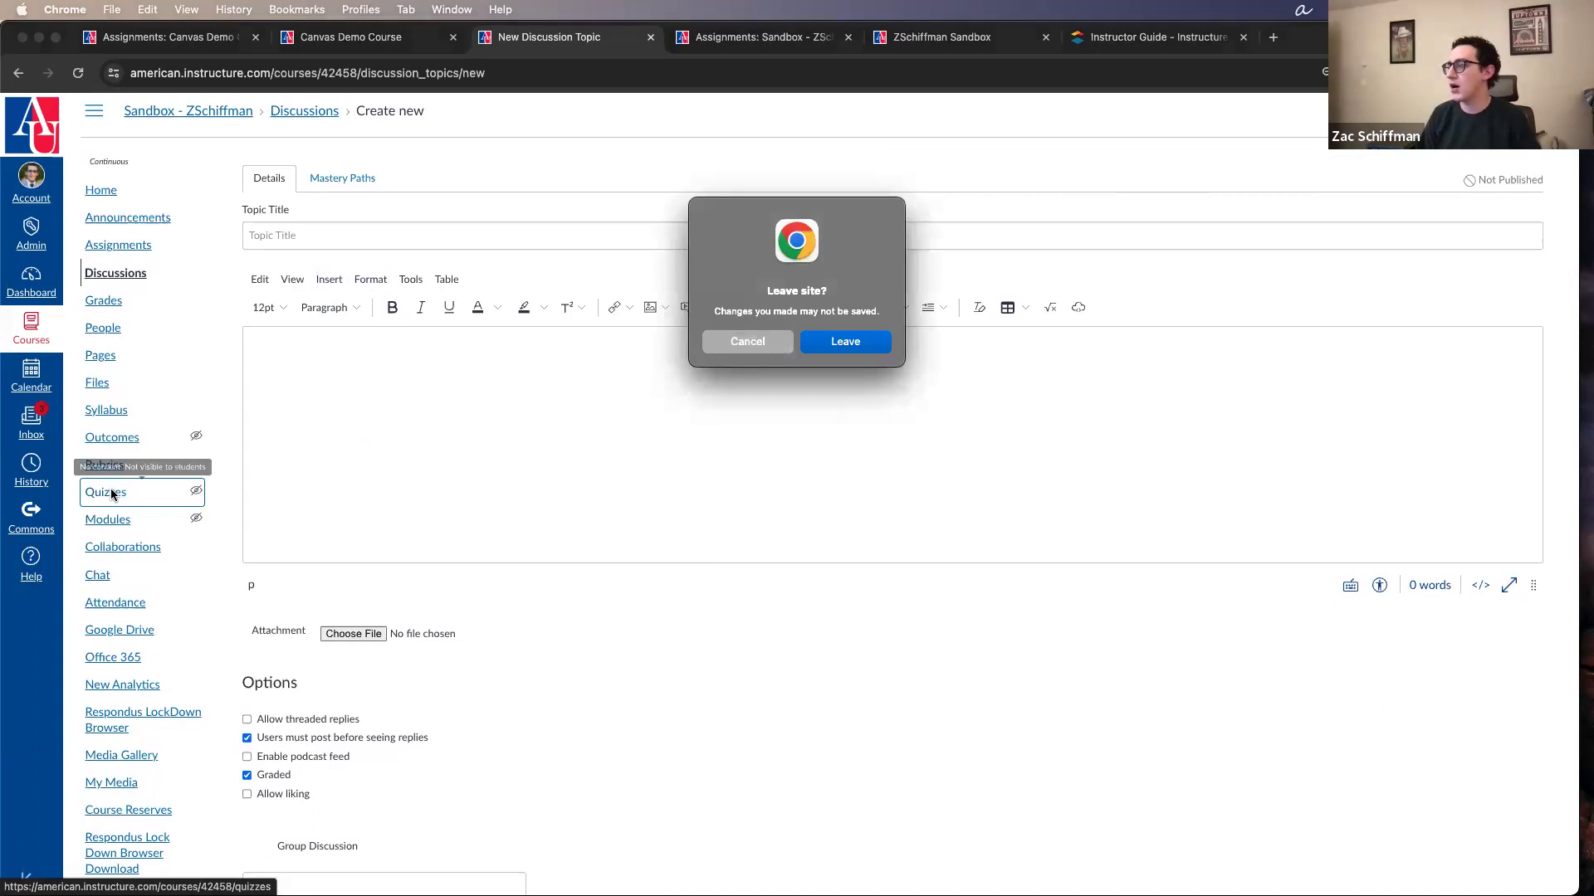
pyautogui.click(846, 341)
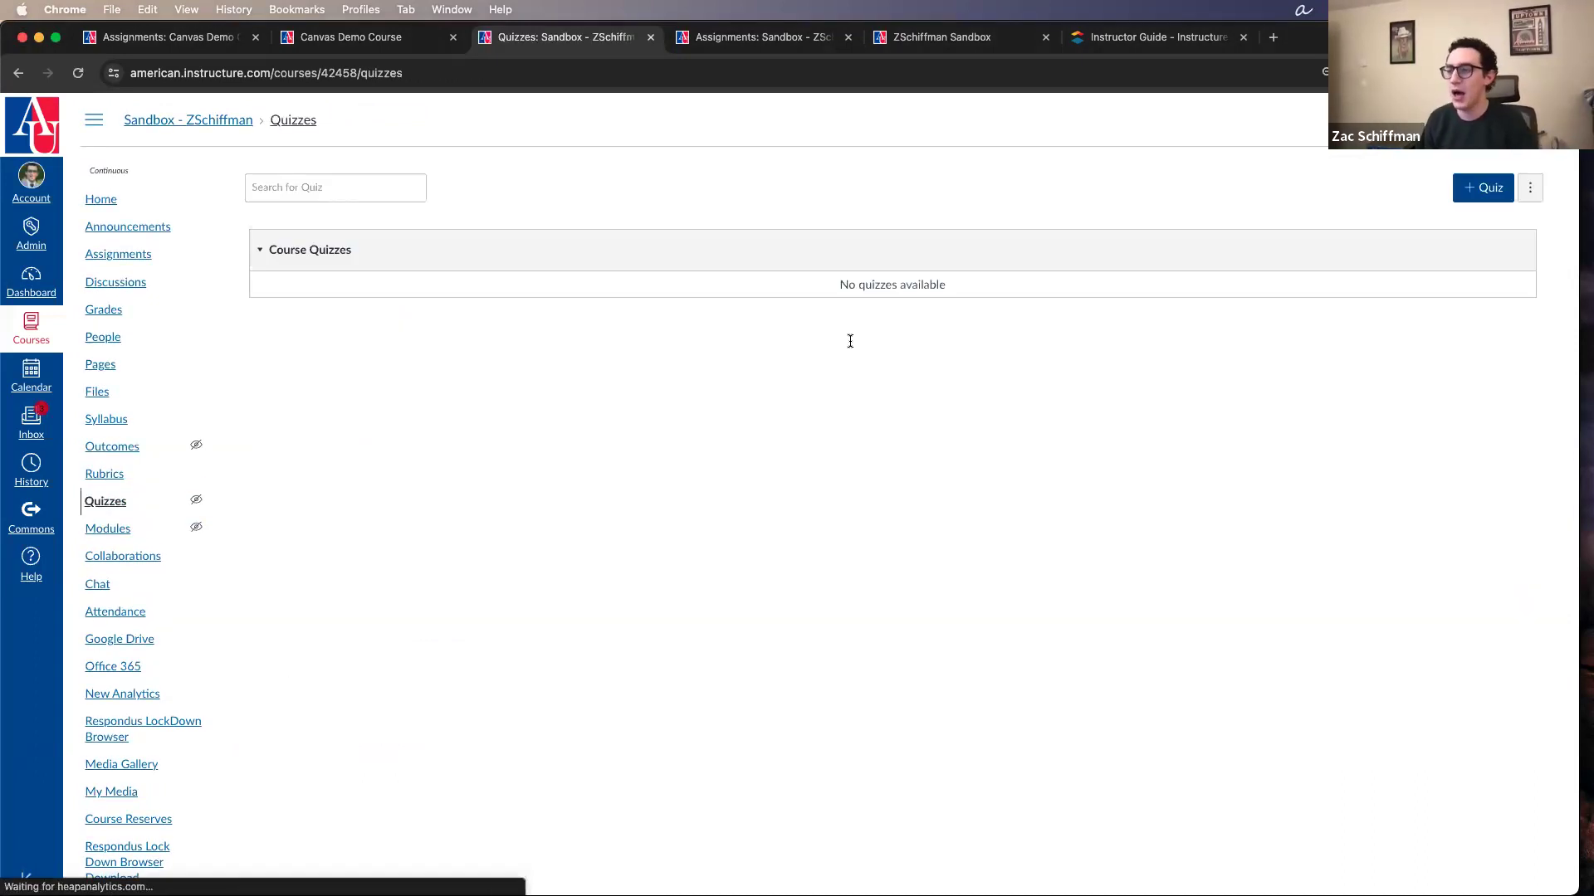
pyautogui.click(1466, 200)
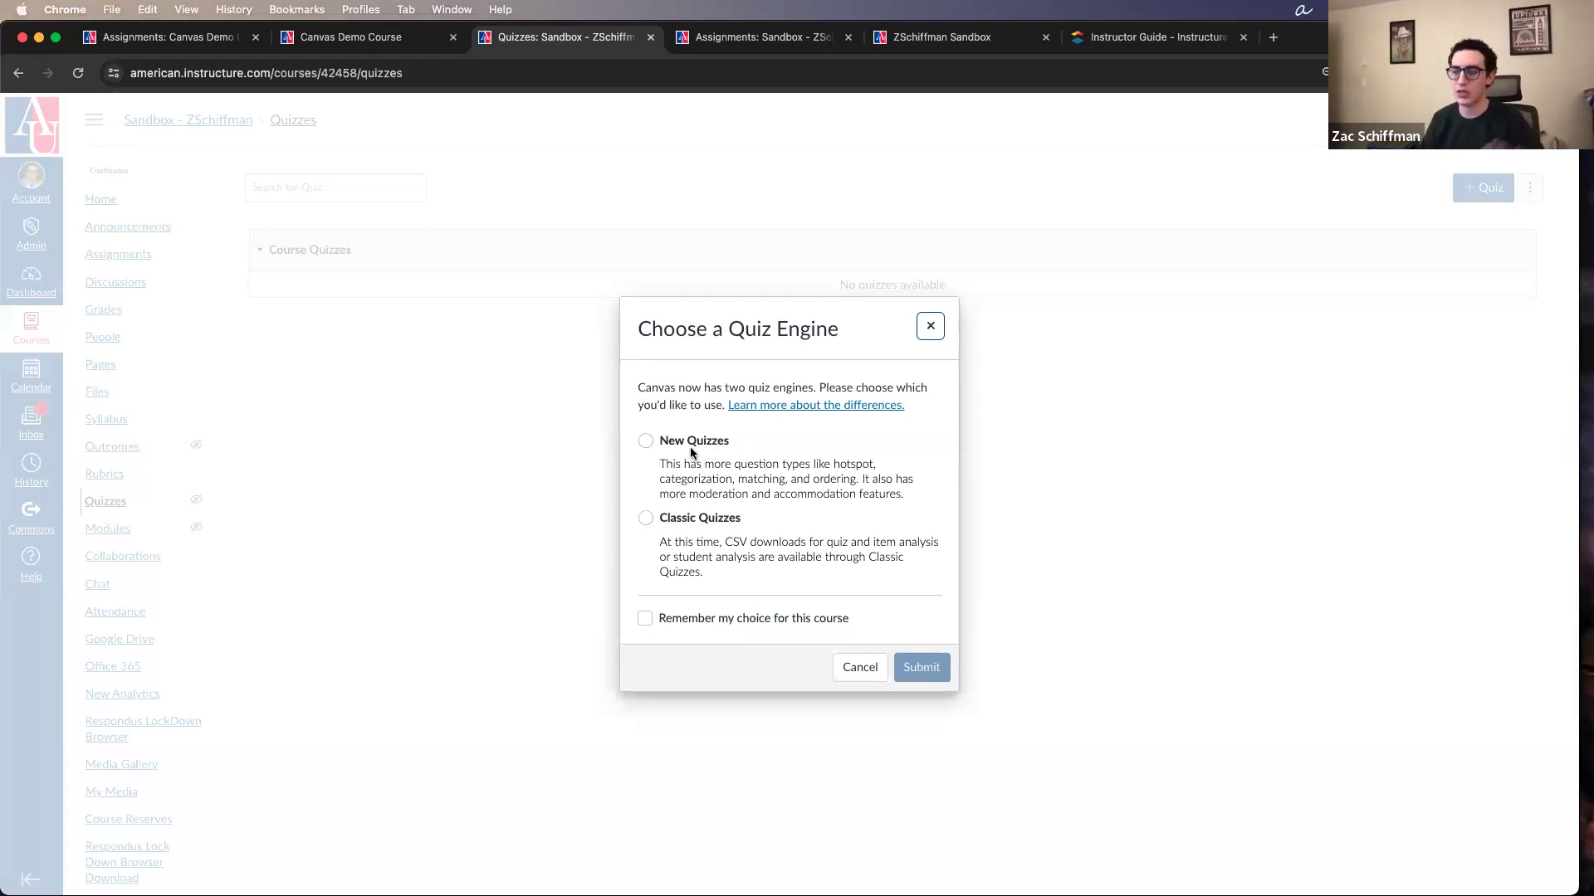
# Step: Create the quiz with the Classic Quizzes engine and look over its detail settings
pyautogui.click(697, 518)
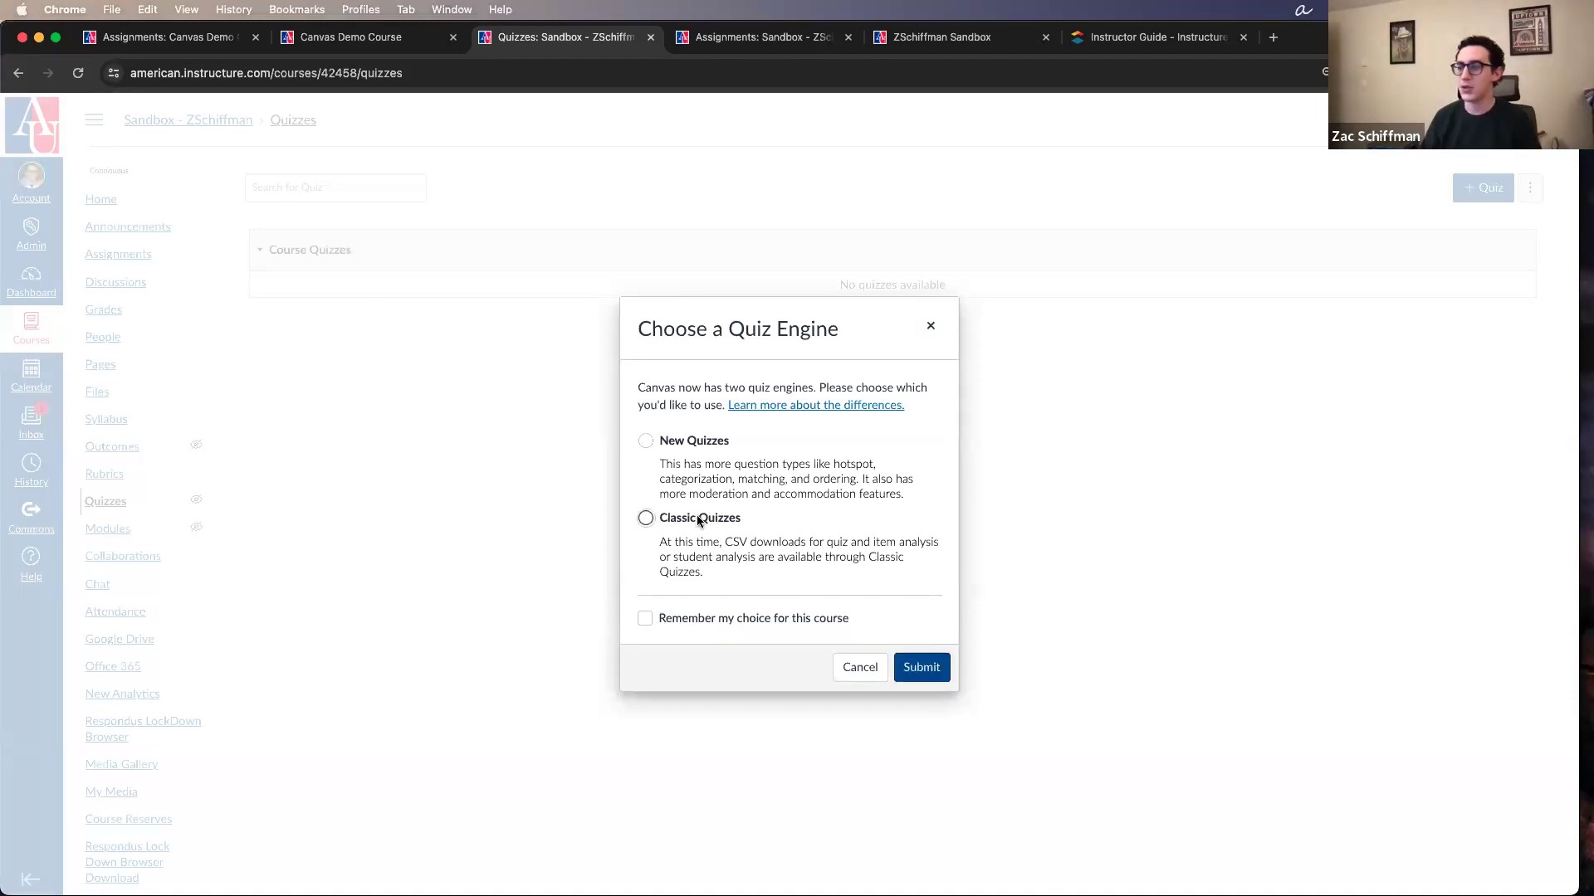
pyautogui.click(927, 669)
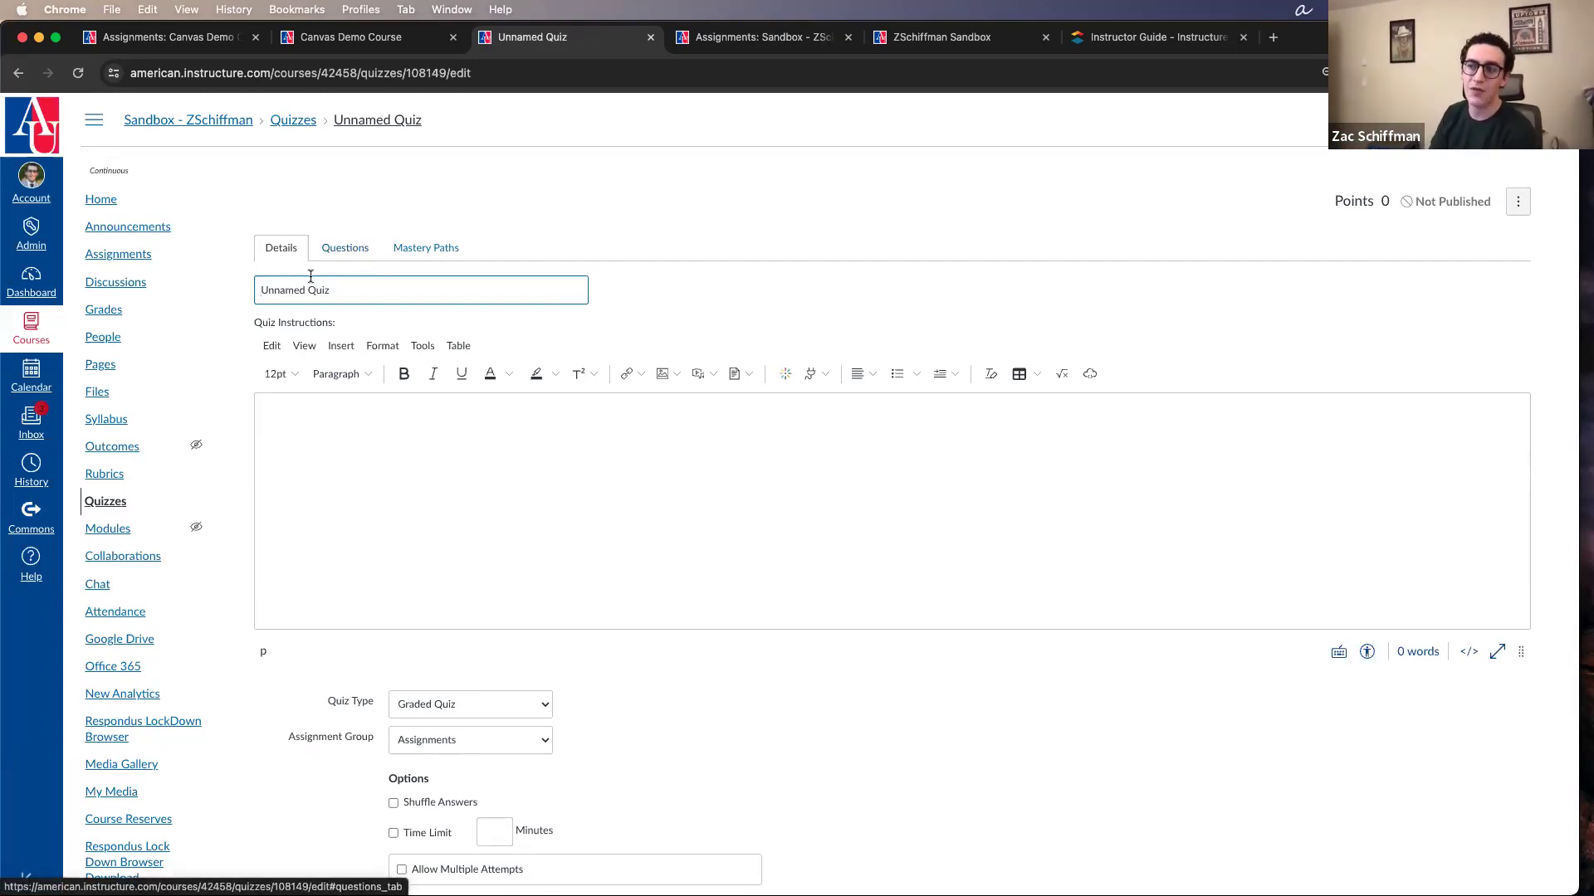
pyautogui.scroll(-10, 381, 445)
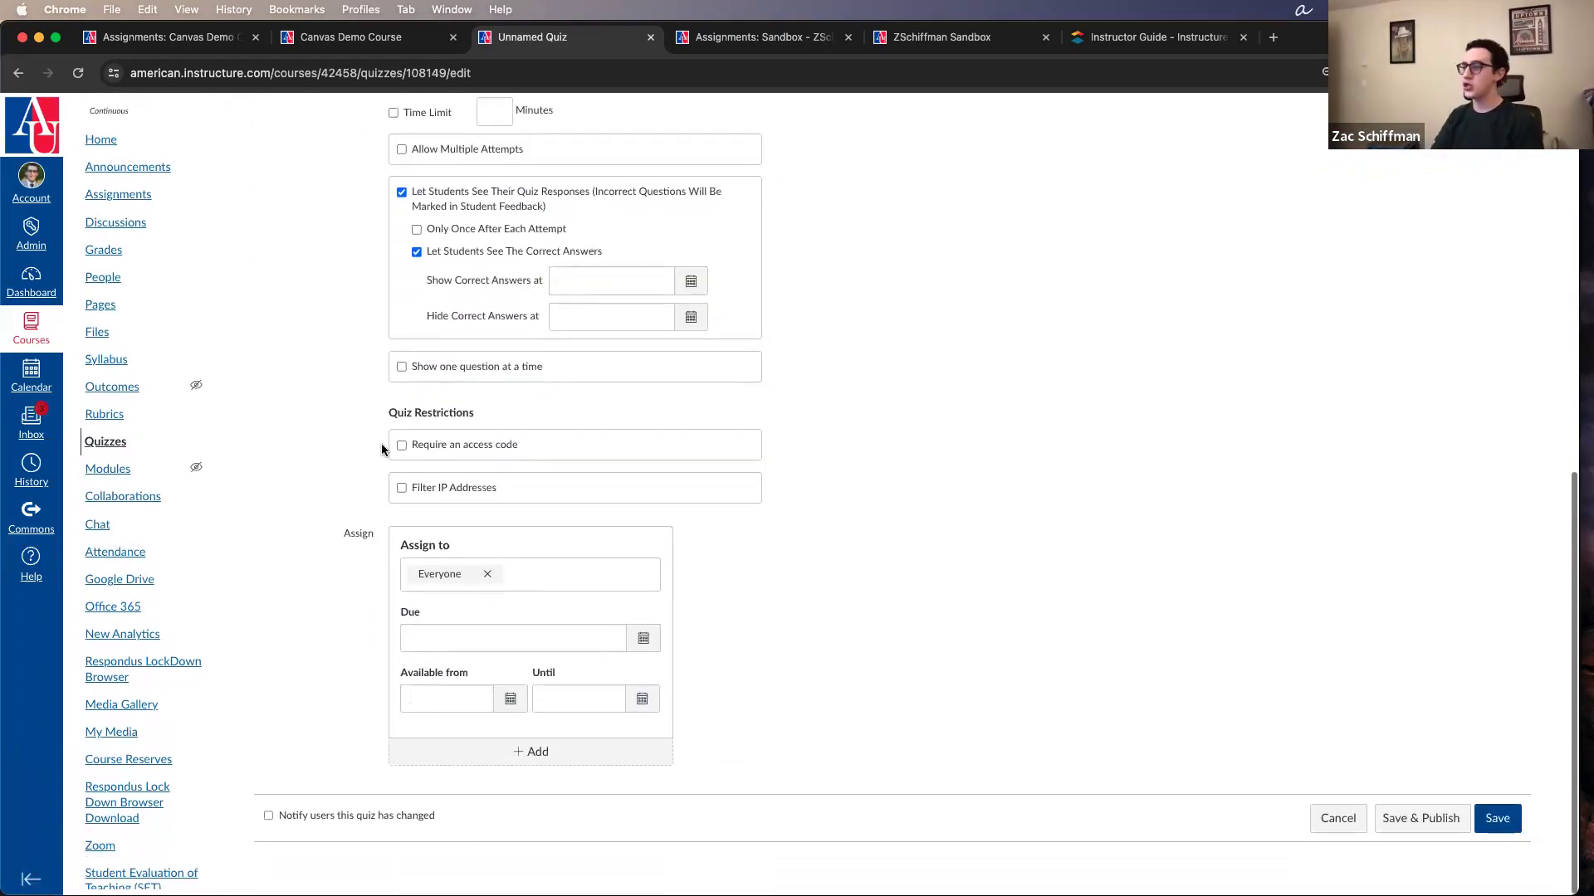
pyautogui.scroll(7, 381, 448)
pyautogui.scroll(-4, 452, 432)
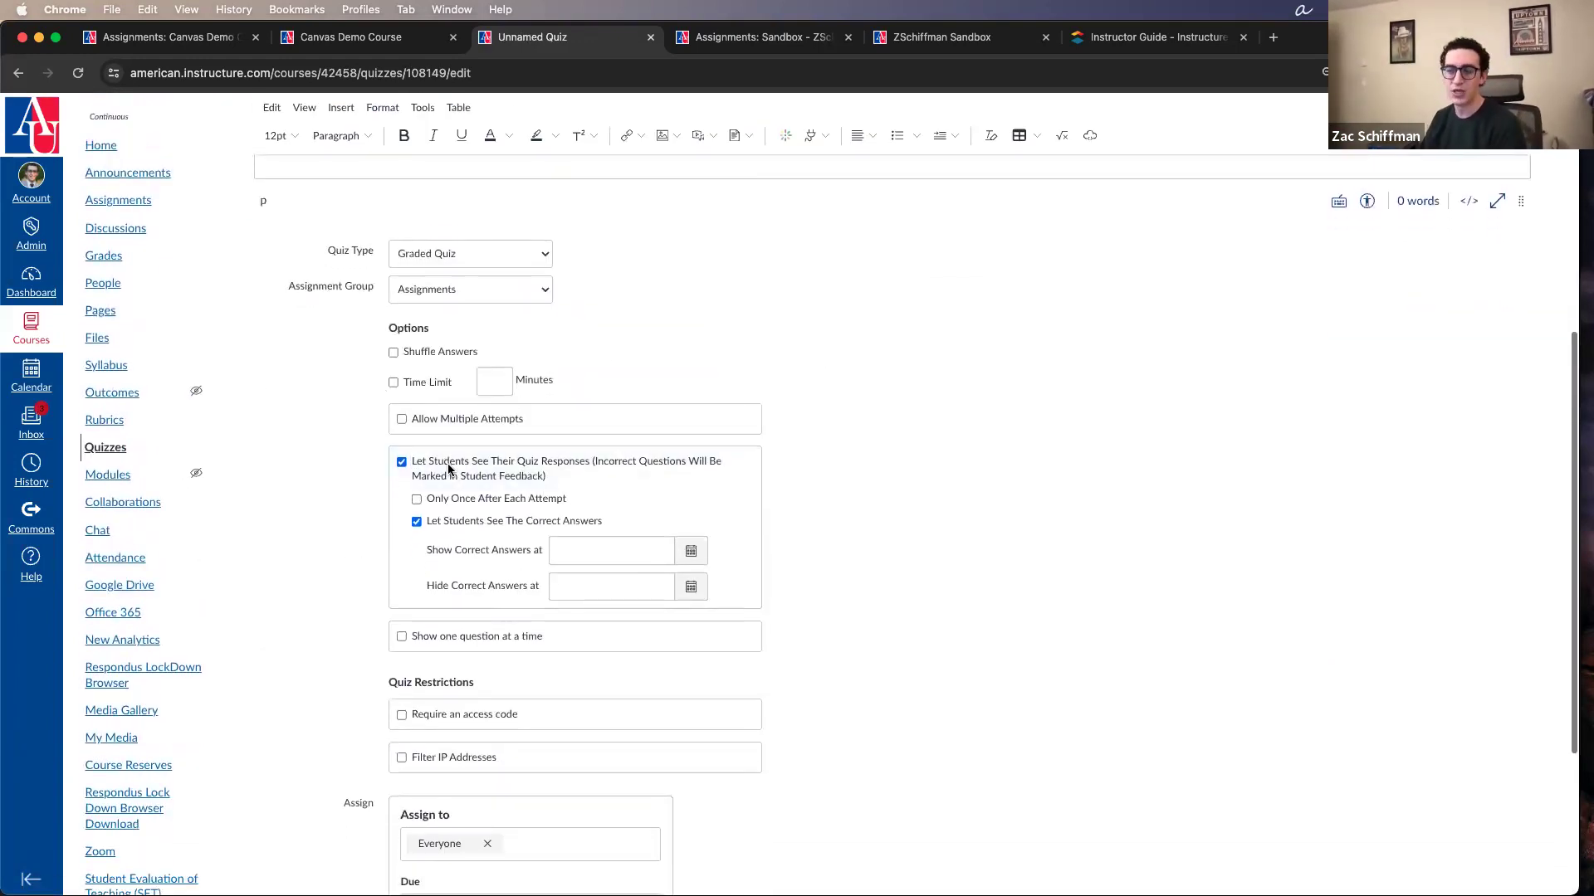
pyautogui.scroll(5, 555, 481)
# Step: Replace the quiz's placeholder title with Quiz1 and place the cursor in the quiz instructions
pyautogui.moveTo(352, 289); pyautogui.dragTo(177, 292)
pyautogui.press('super+shift+5')
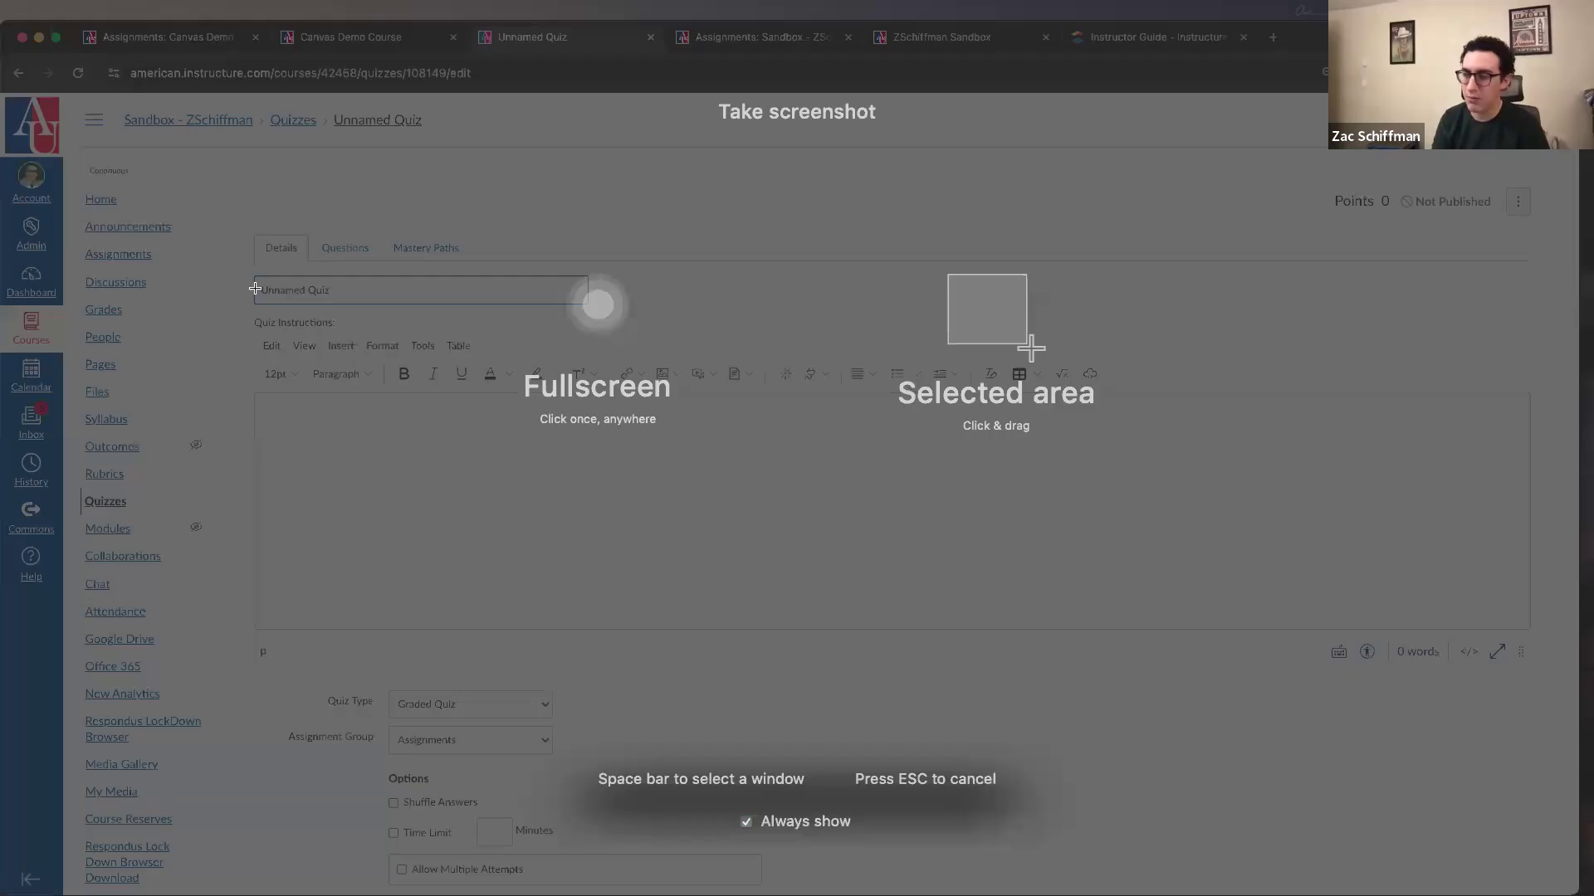
pyautogui.press('Escape')
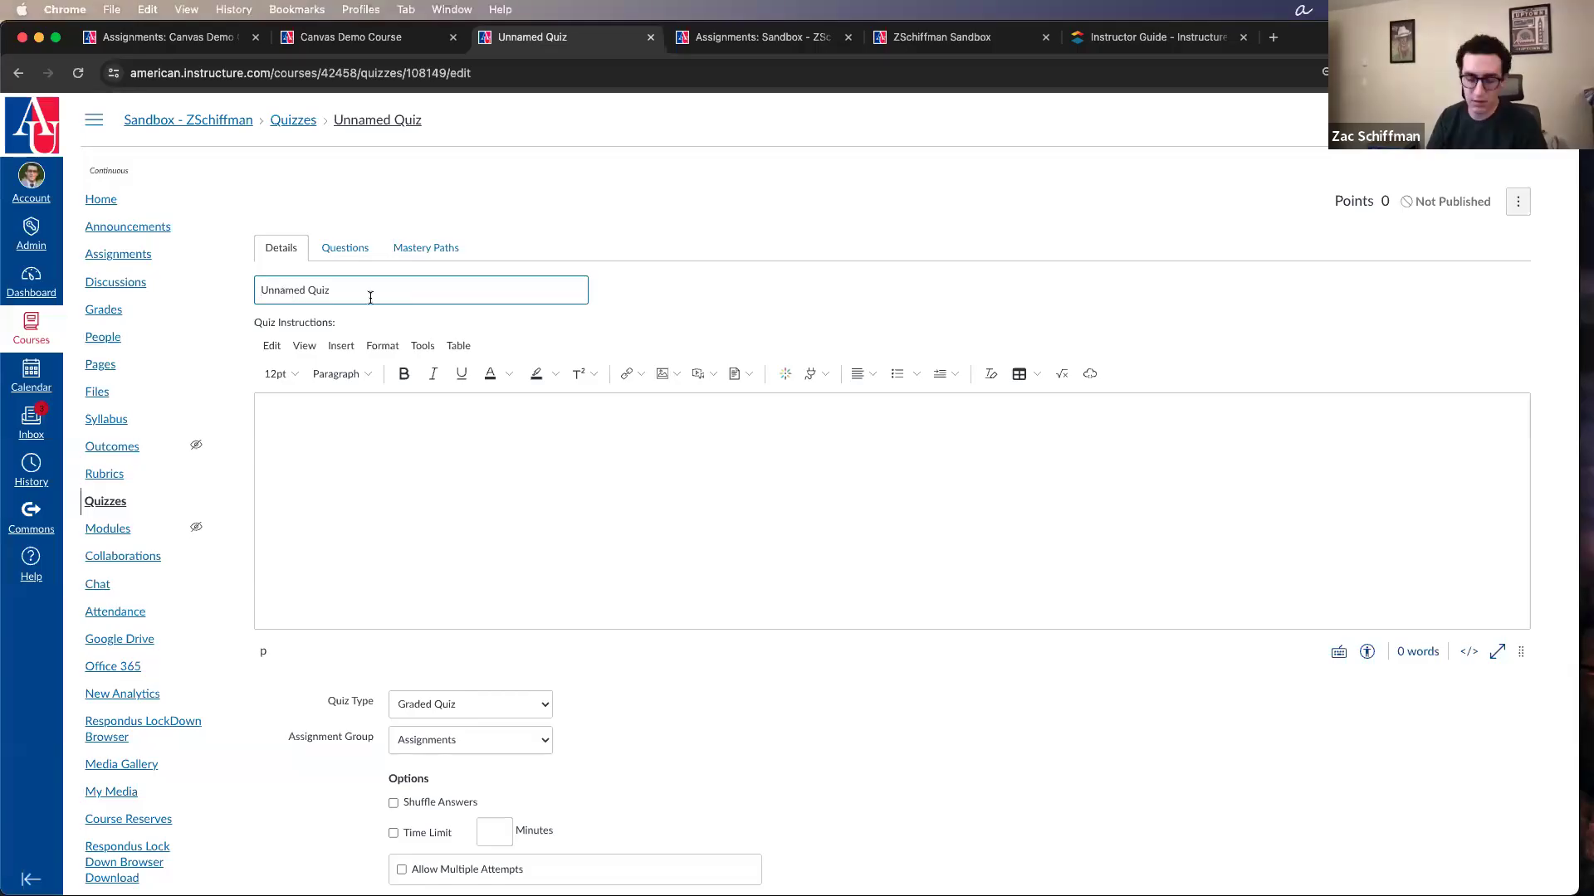
pyautogui.write('Q')
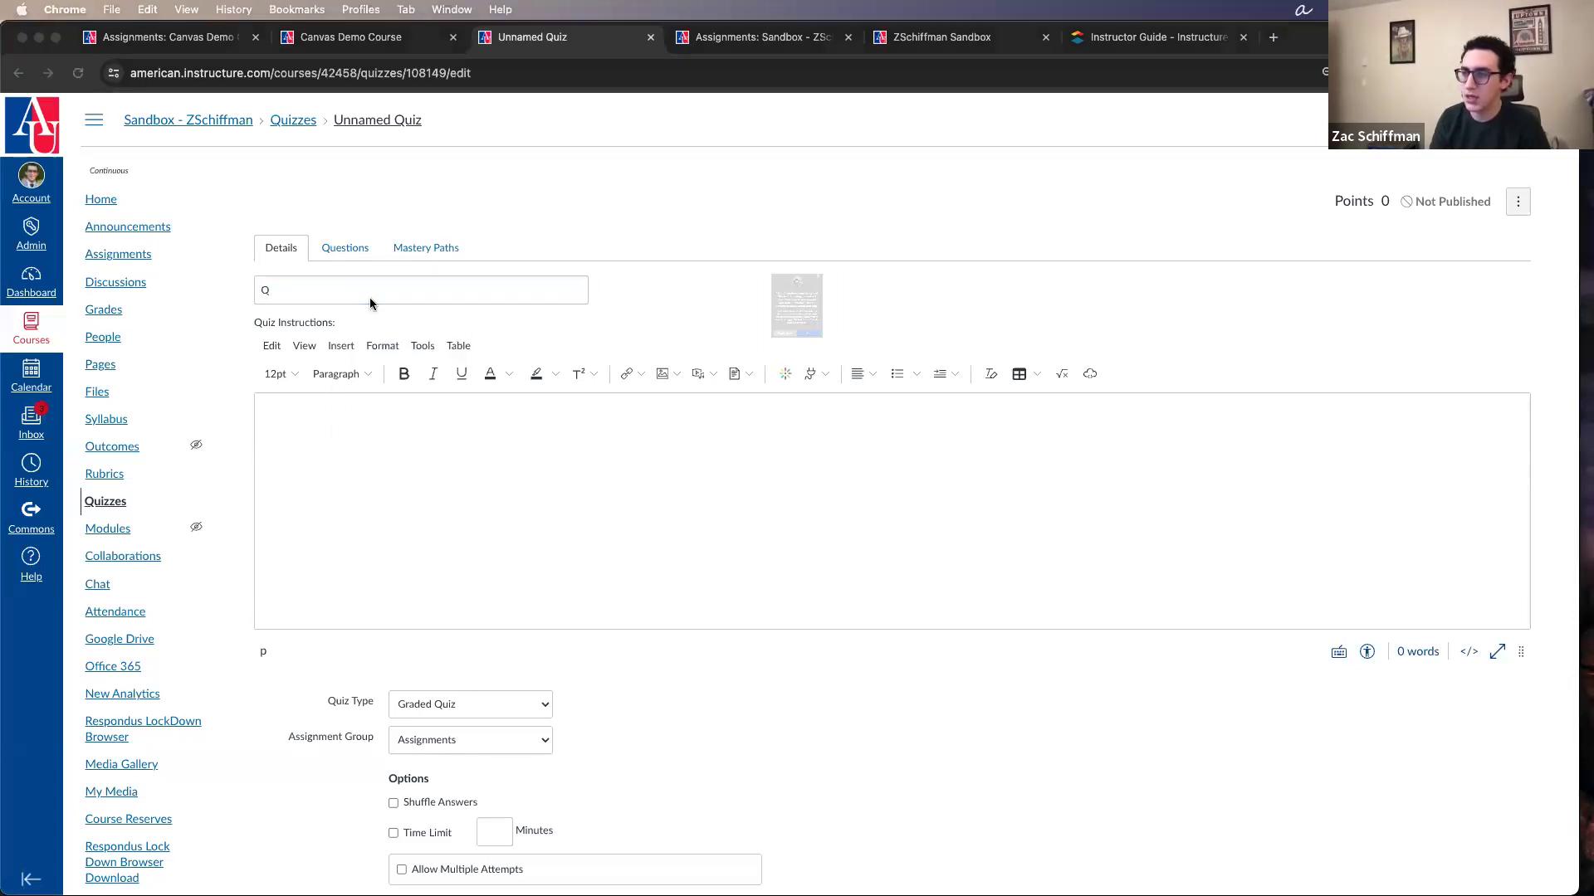
pyautogui.click(843, 420)
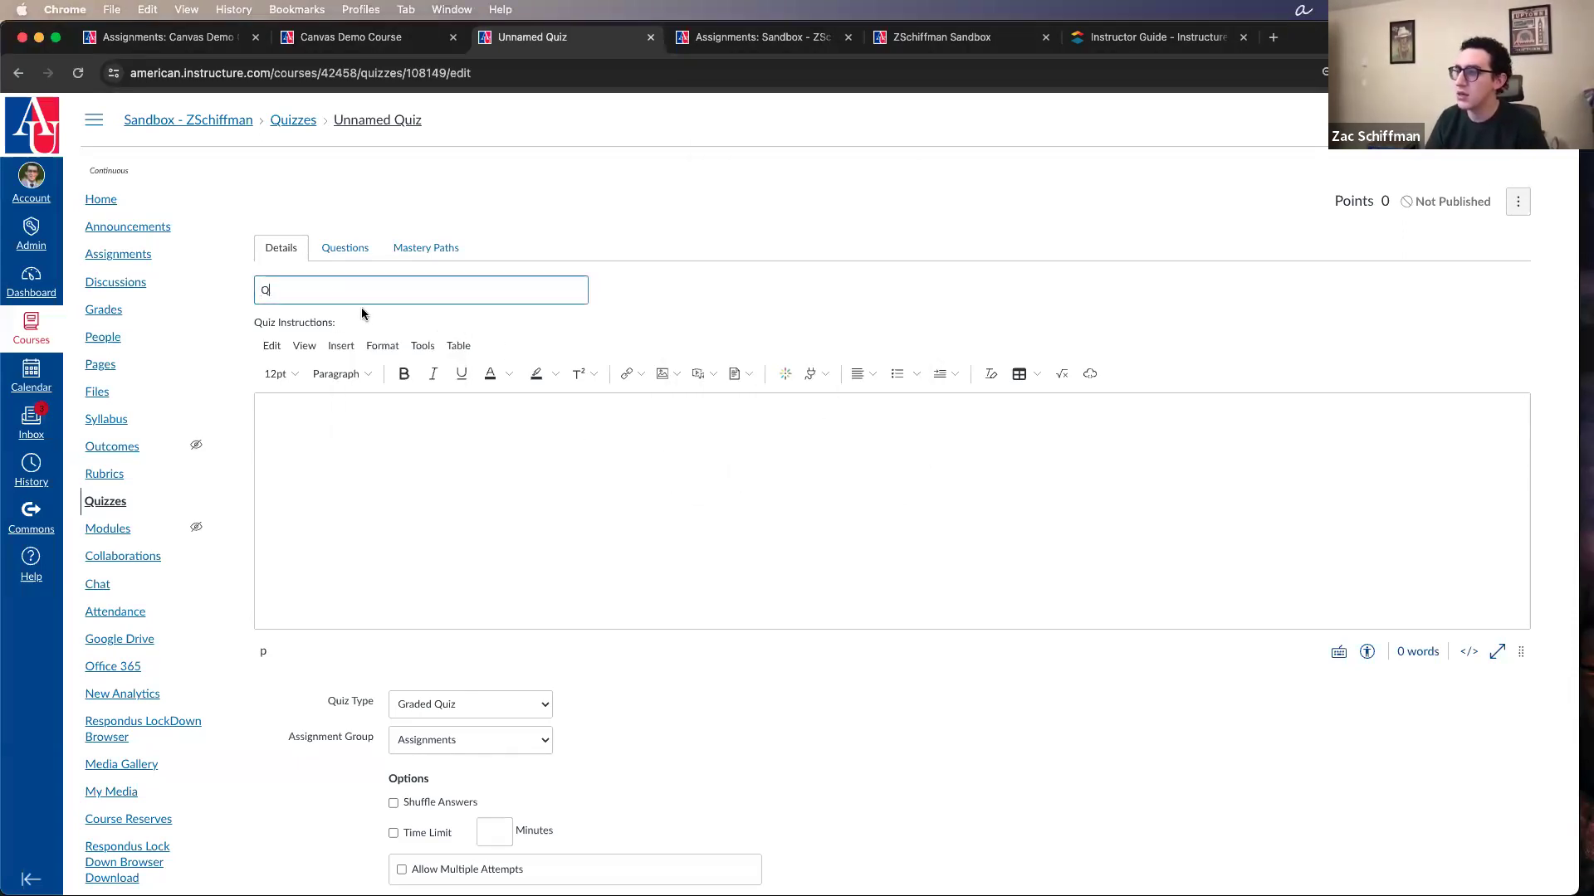
pyautogui.click(327, 292)
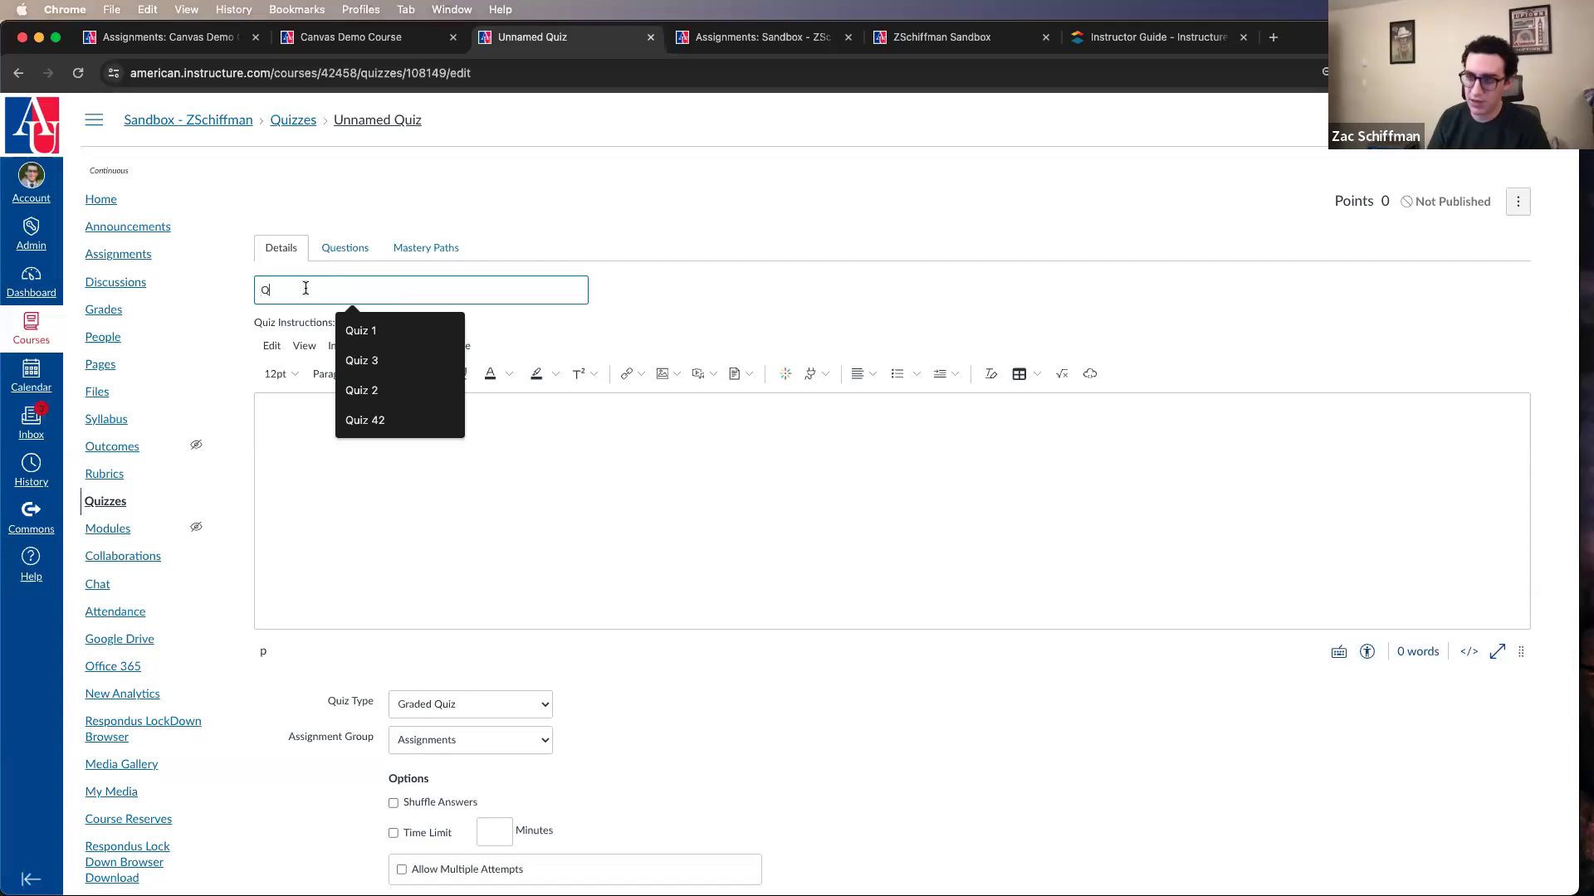
pyautogui.write('uiz1')
pyautogui.click(456, 479)
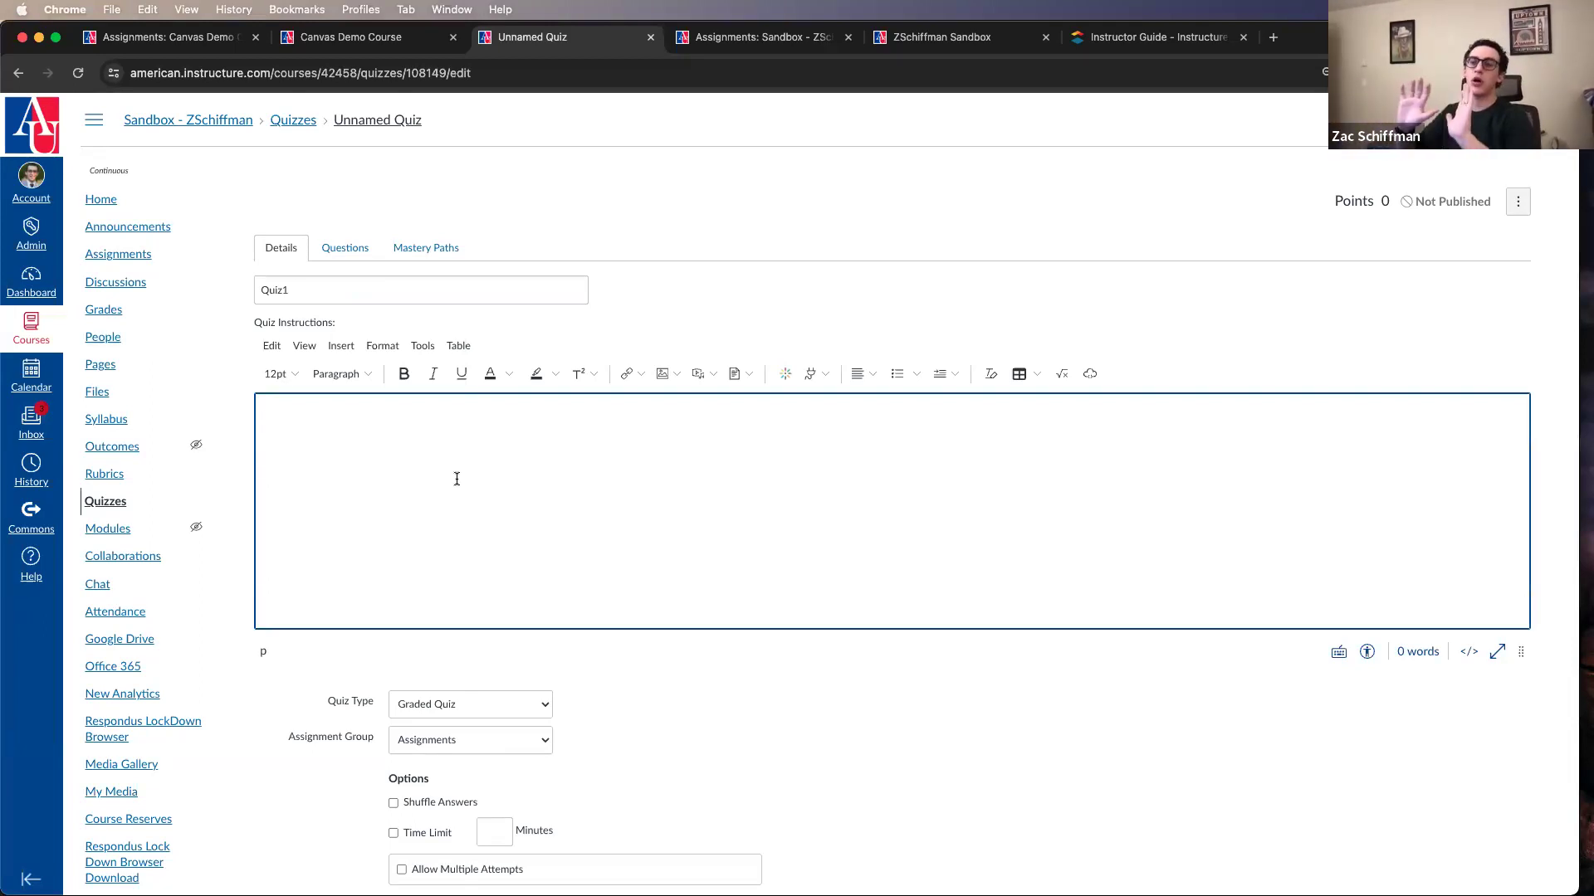
# Step: Try the Practice Quiz type to see its options, and switch the quiz type back to Graded Quiz
pyautogui.scroll(-5, 457, 482)
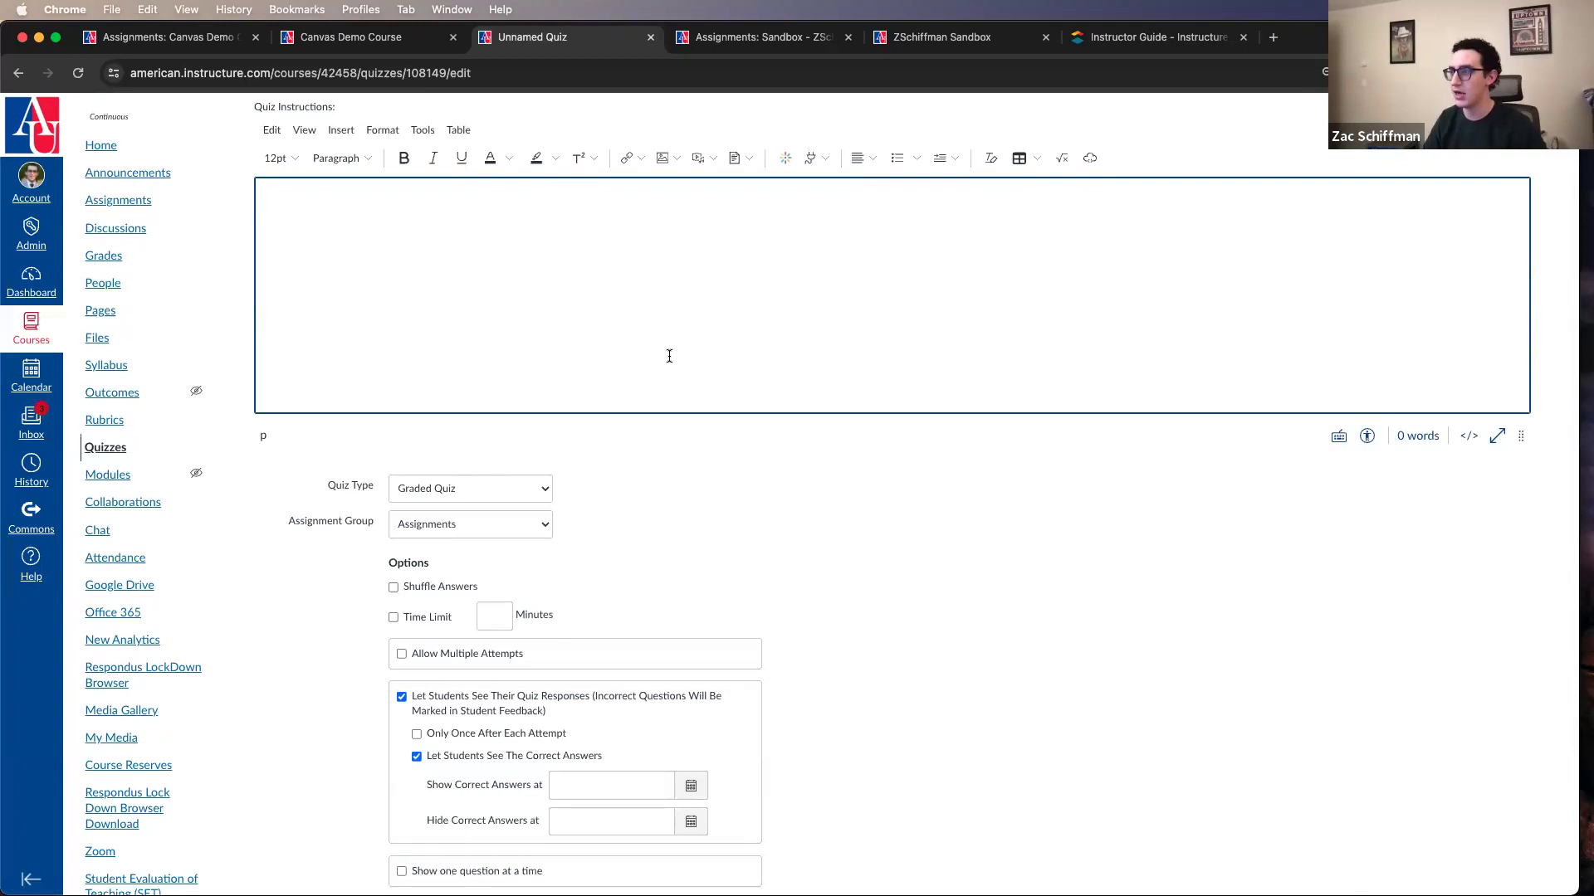
pyautogui.scroll(5, 669, 356)
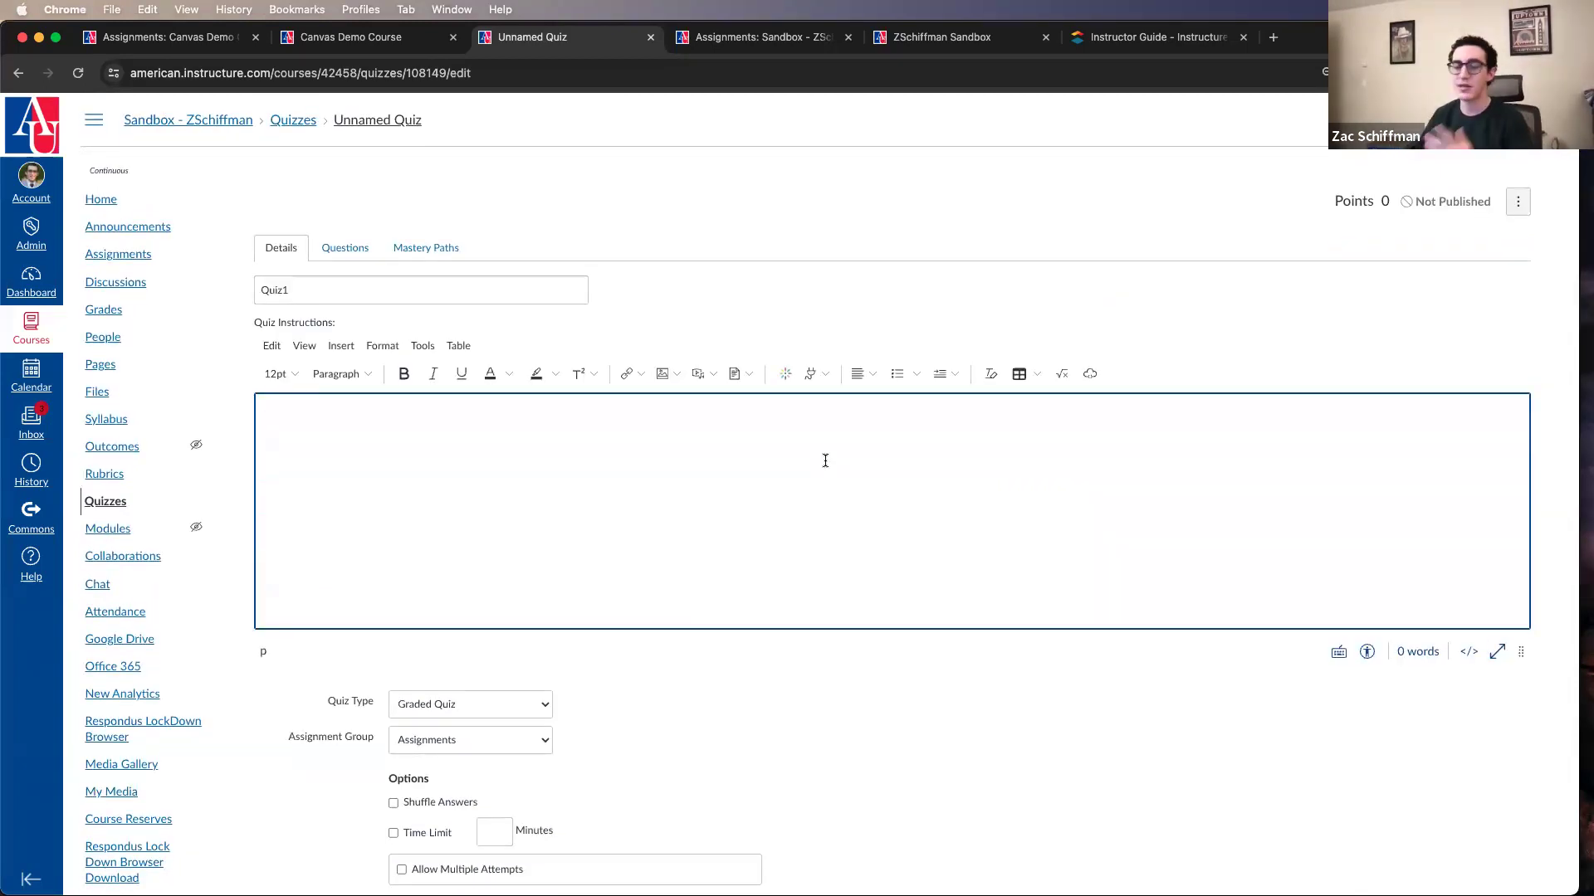
pyautogui.scroll(-7, 825, 461)
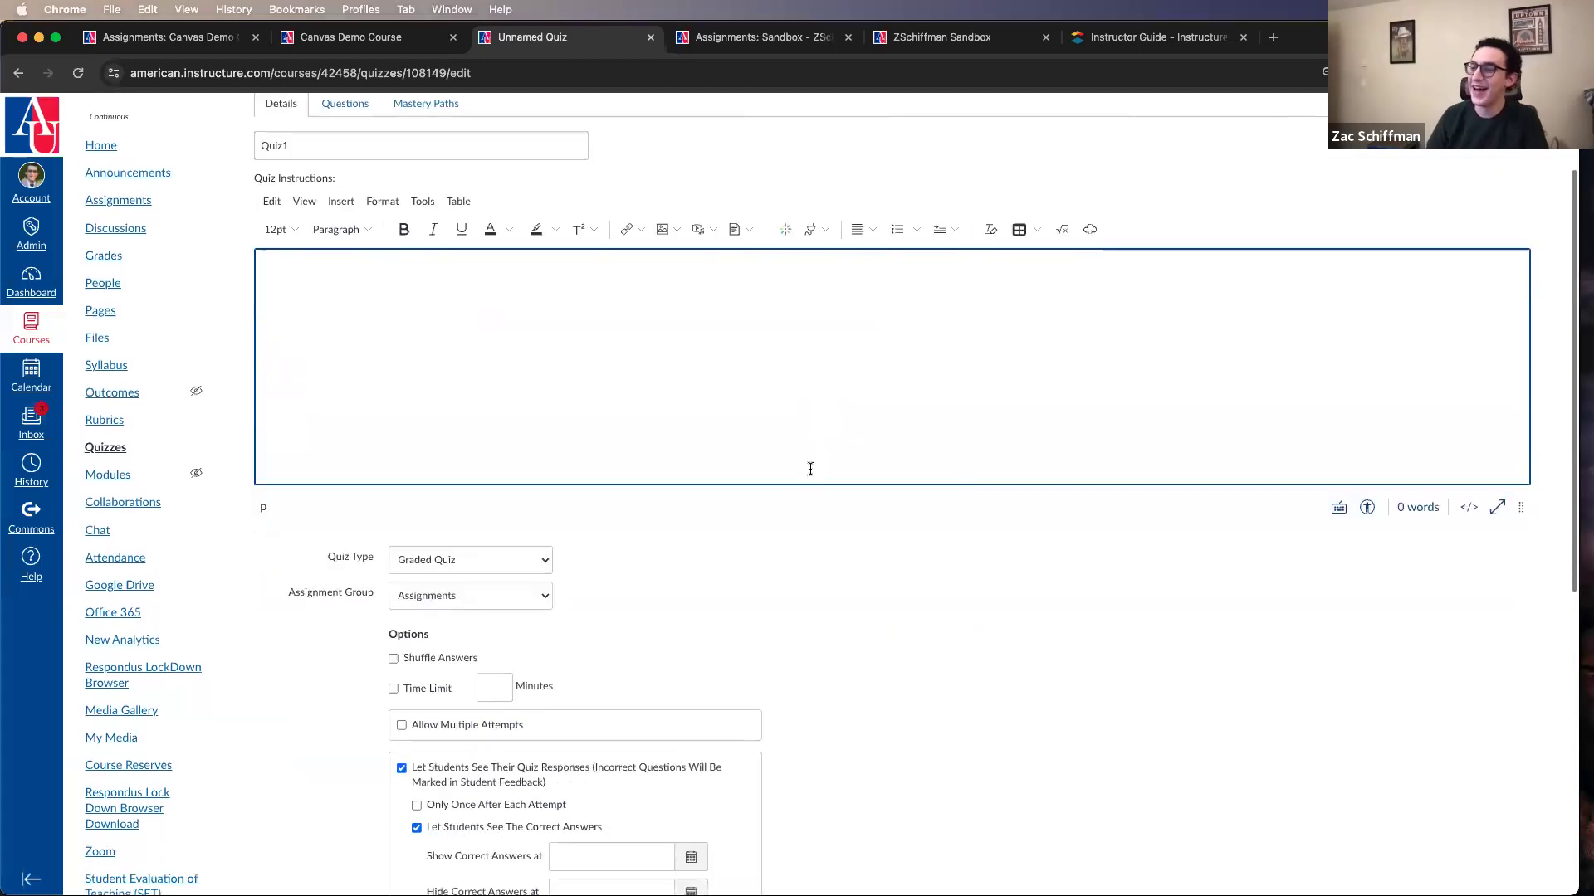
pyautogui.click(528, 382)
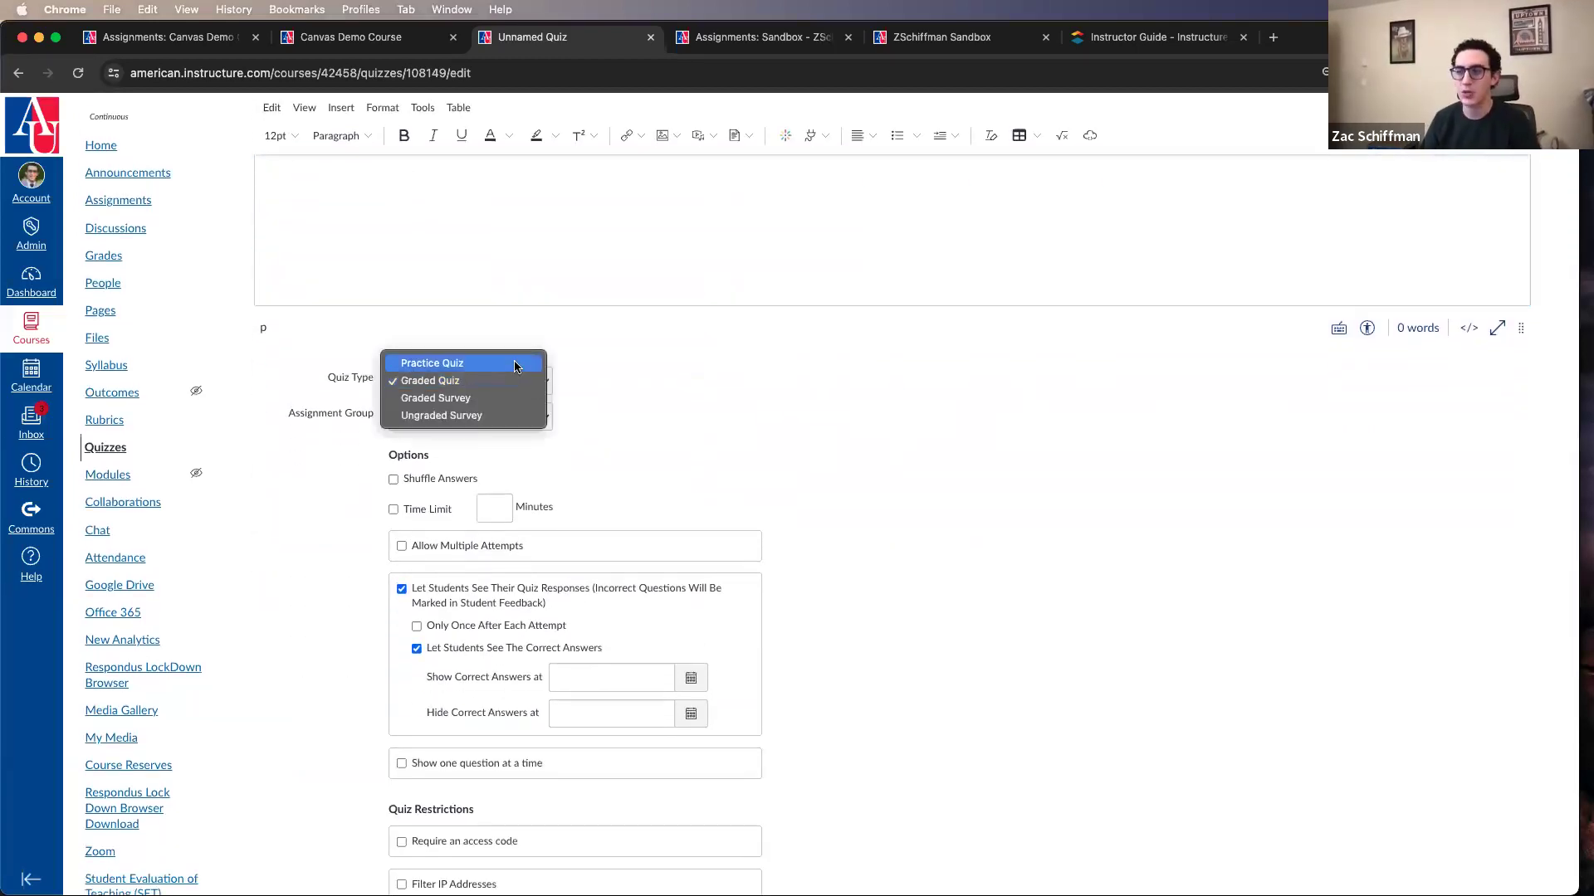
pyautogui.click(515, 364)
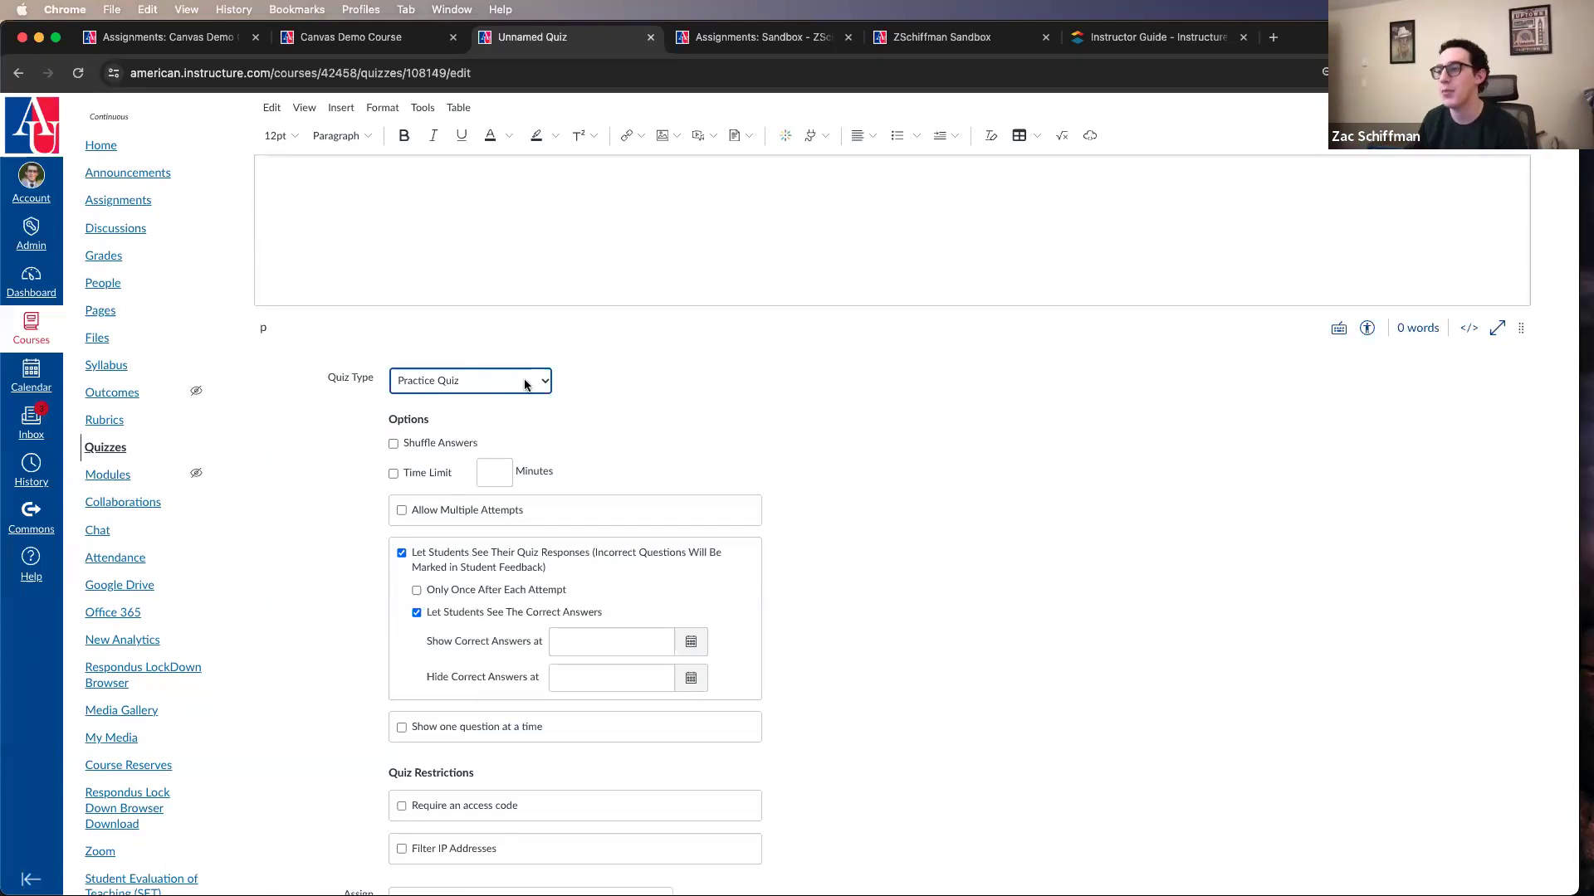
pyautogui.click(525, 381)
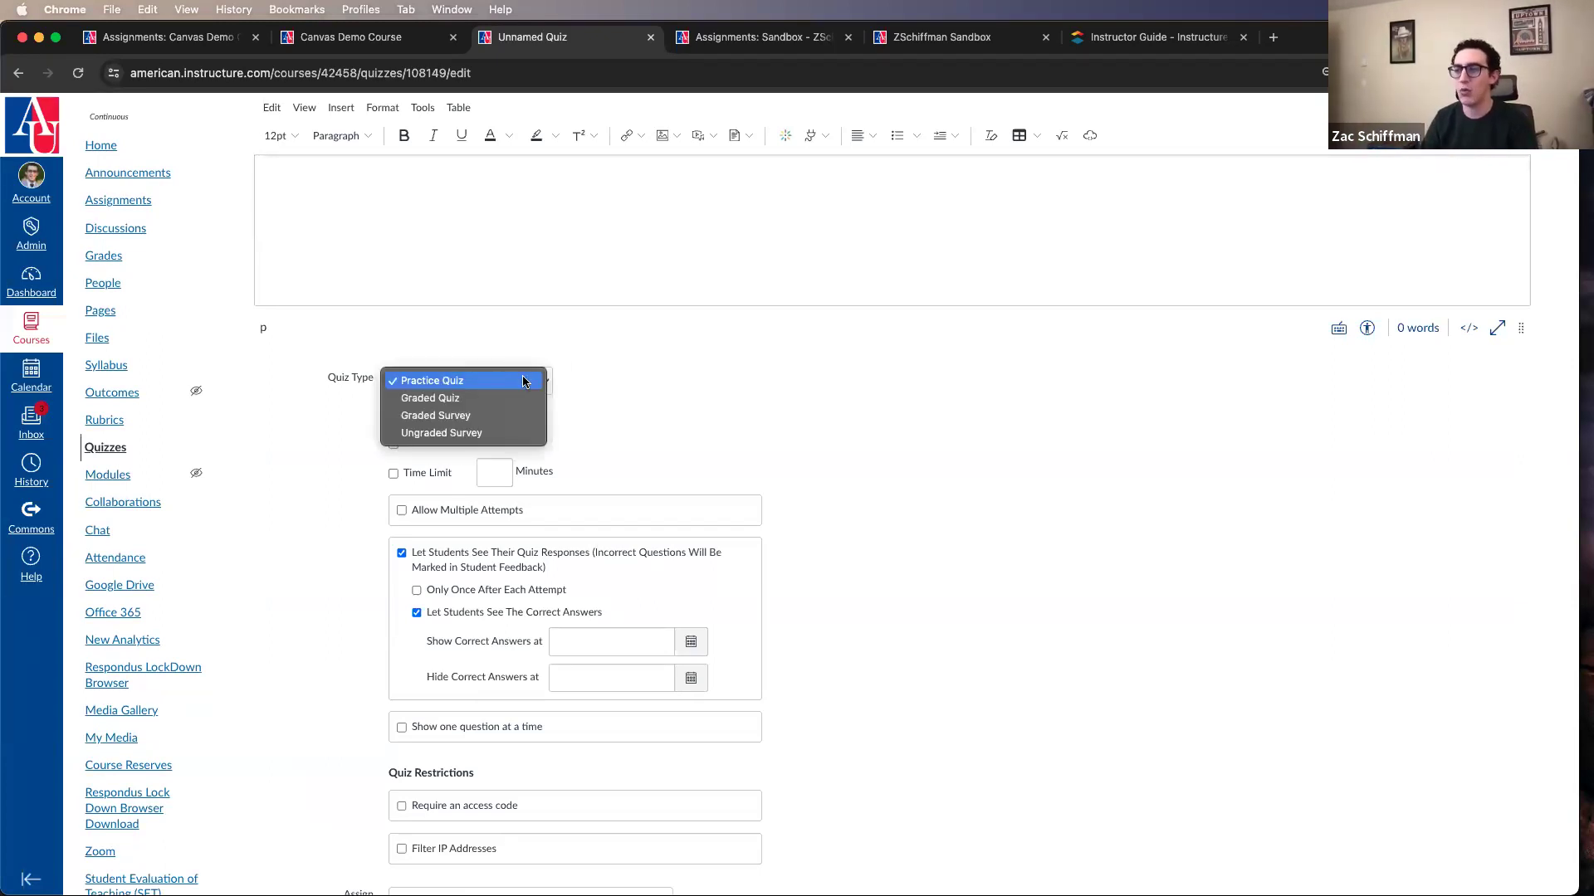
pyautogui.click(516, 399)
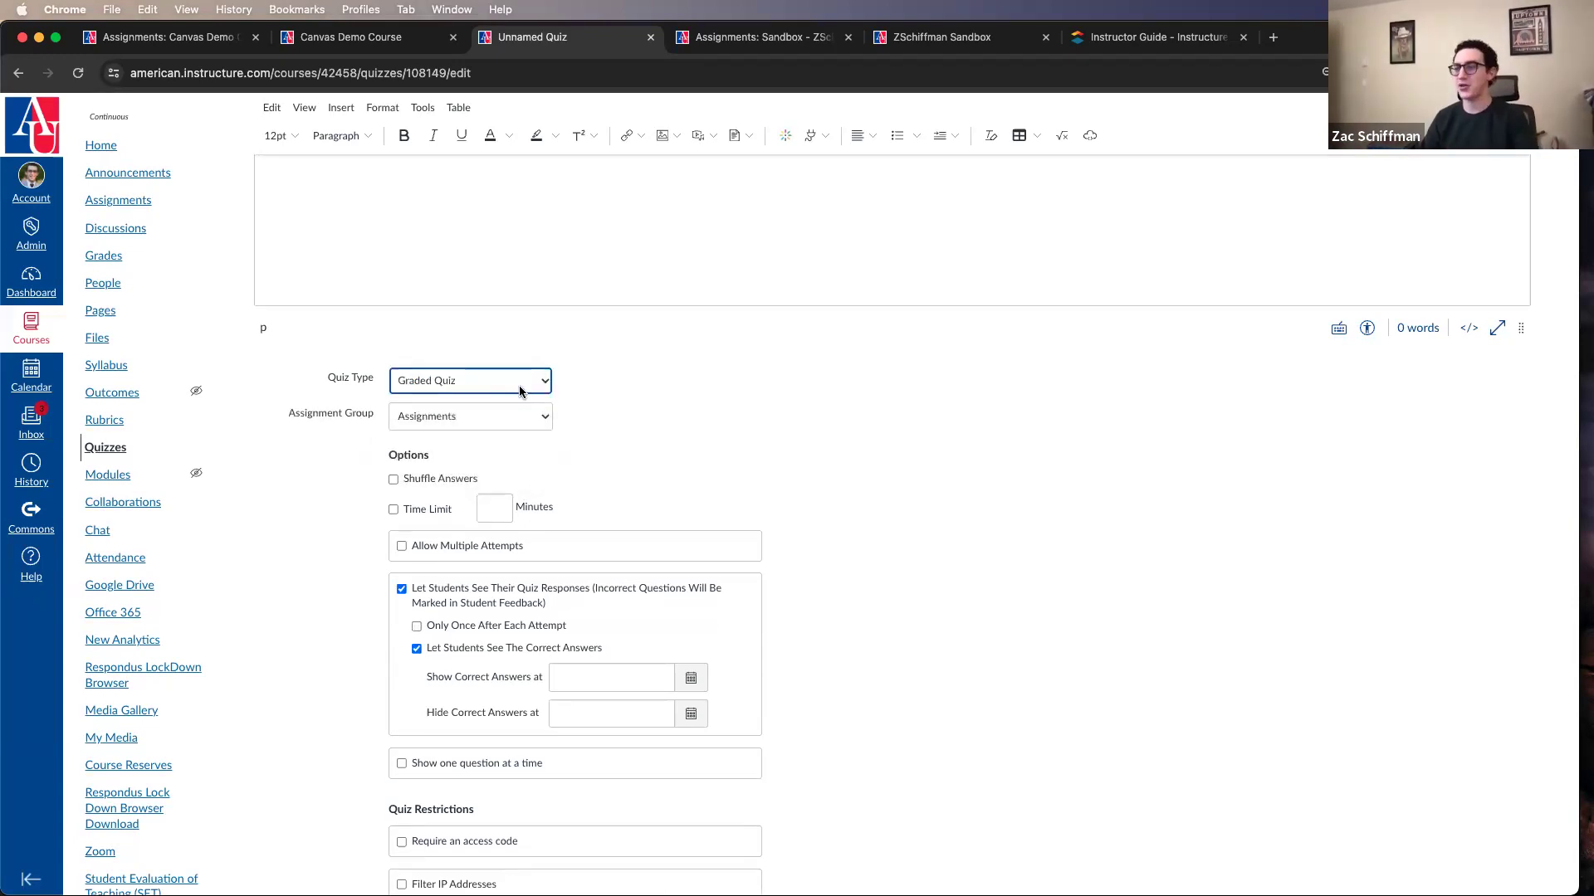
# Step: Change the quiz type to Graded Survey and set its score to 15 points
pyautogui.click(517, 388)
pyautogui.click(512, 401)
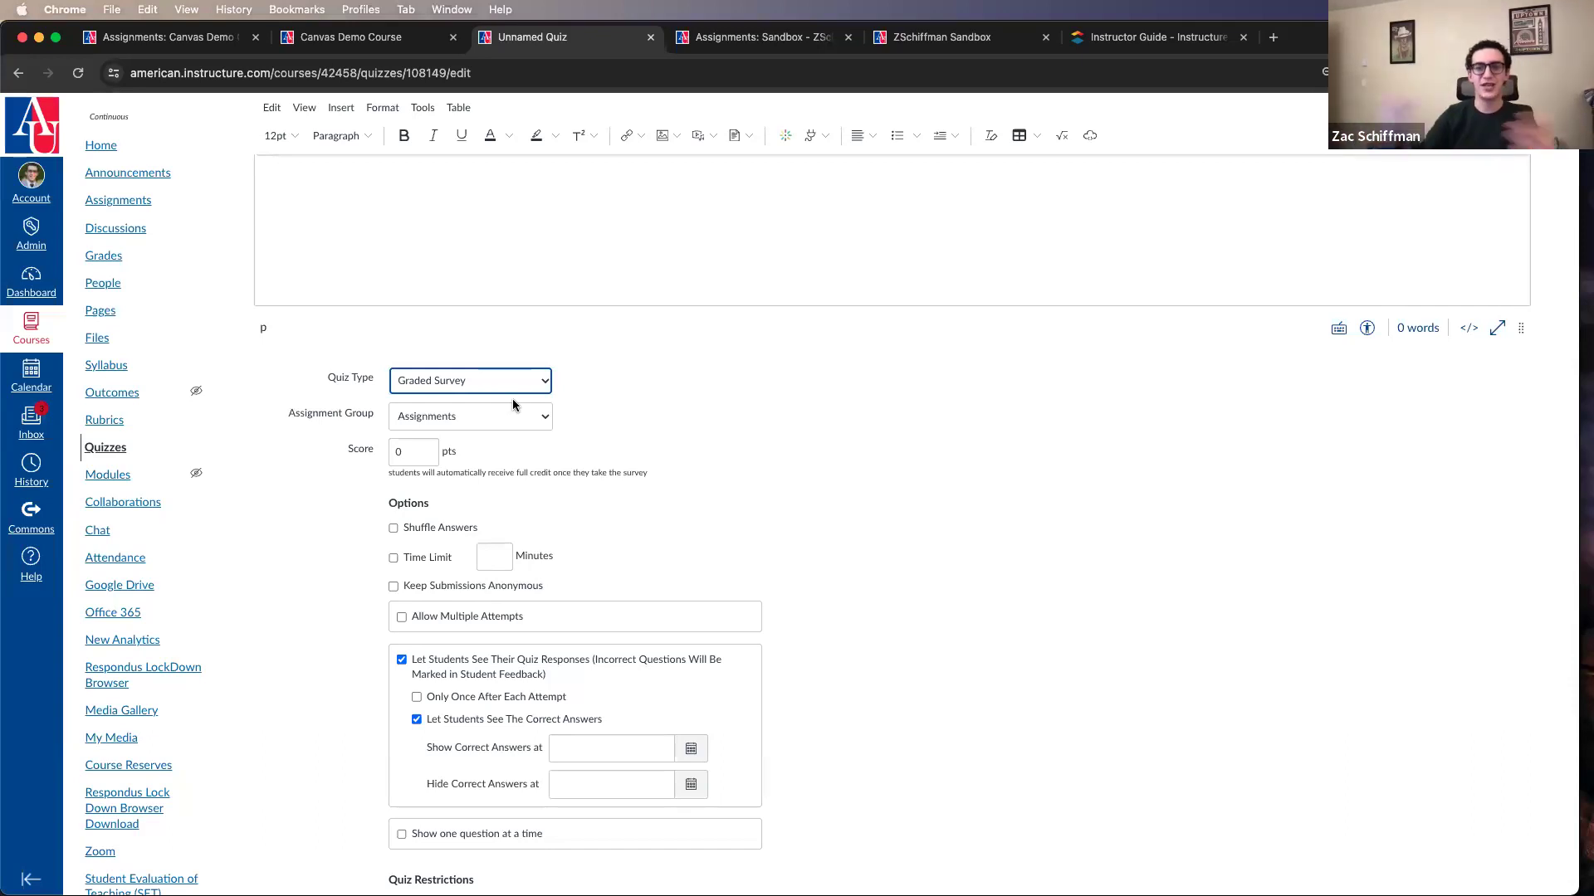
pyautogui.click(378, 452)
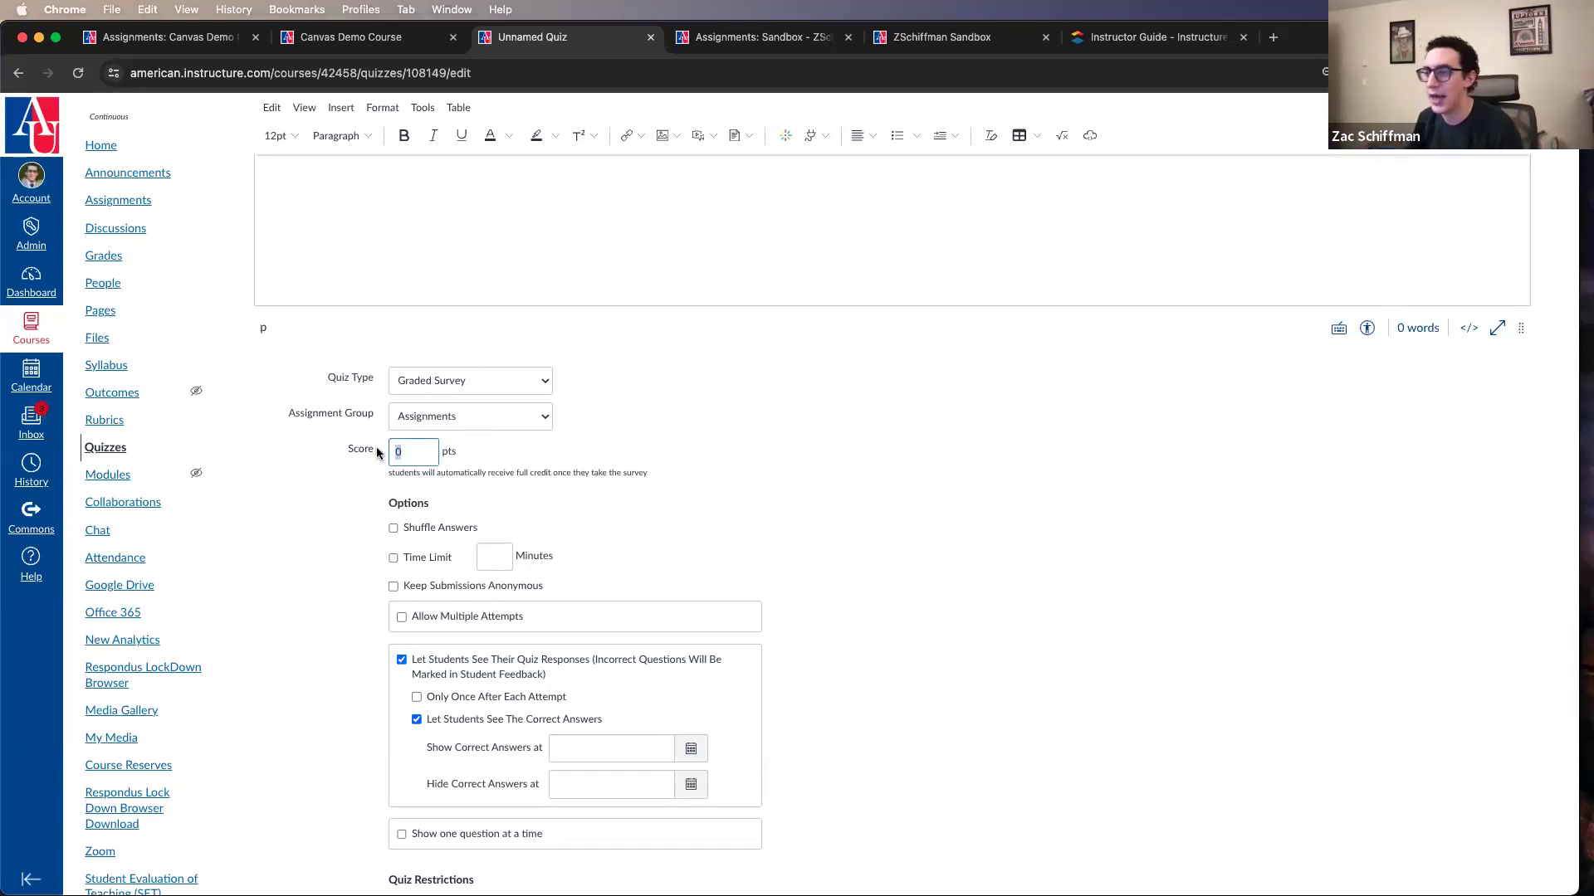
pyautogui.write('15')
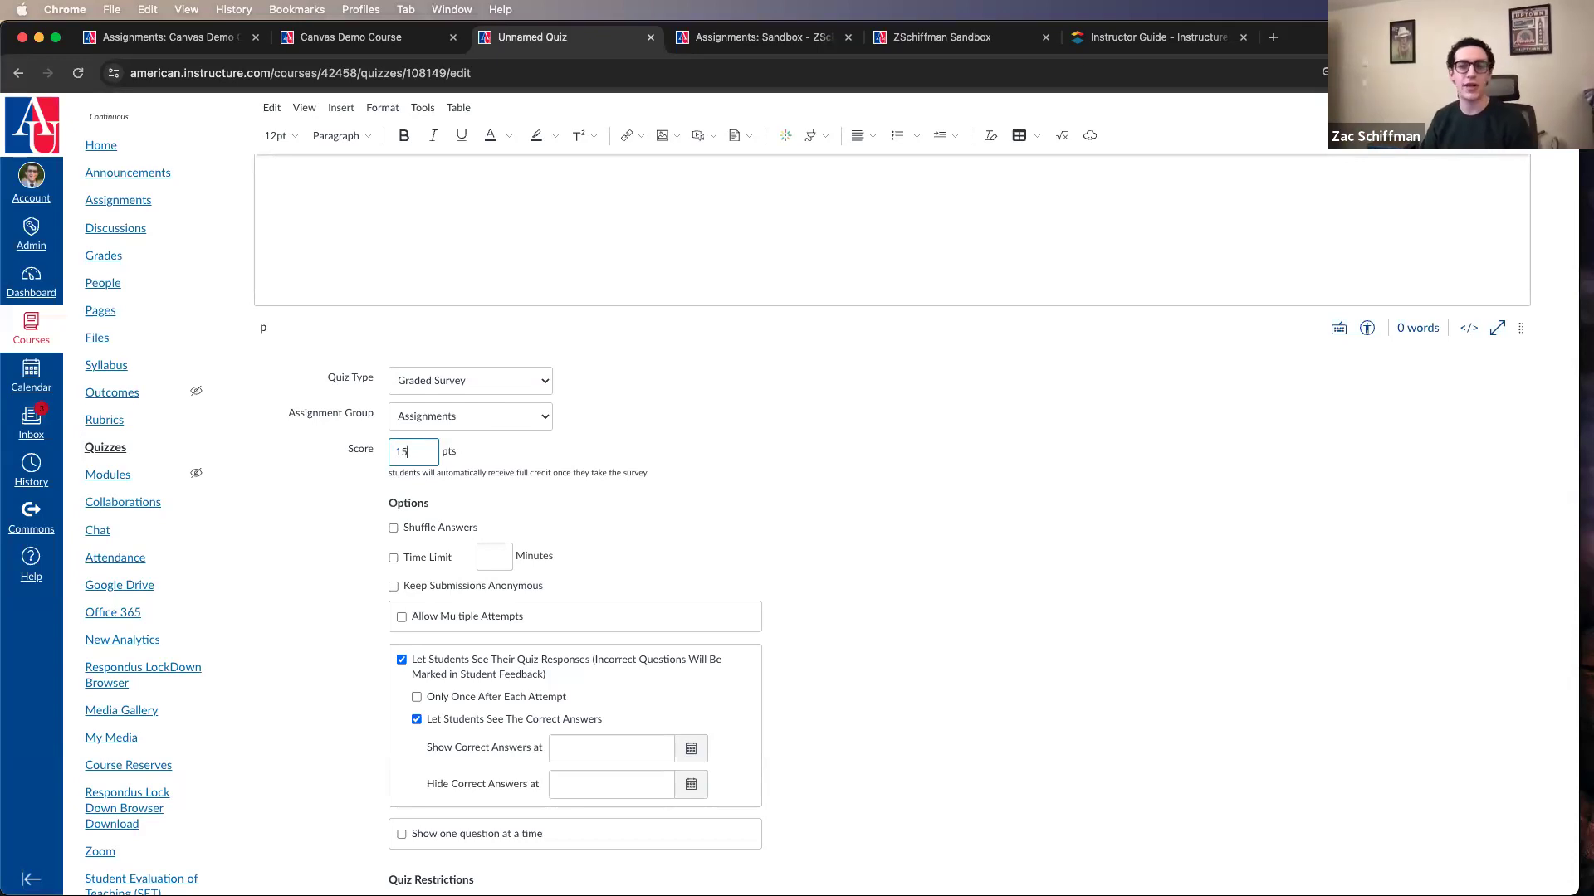
pyautogui.click(550, 463)
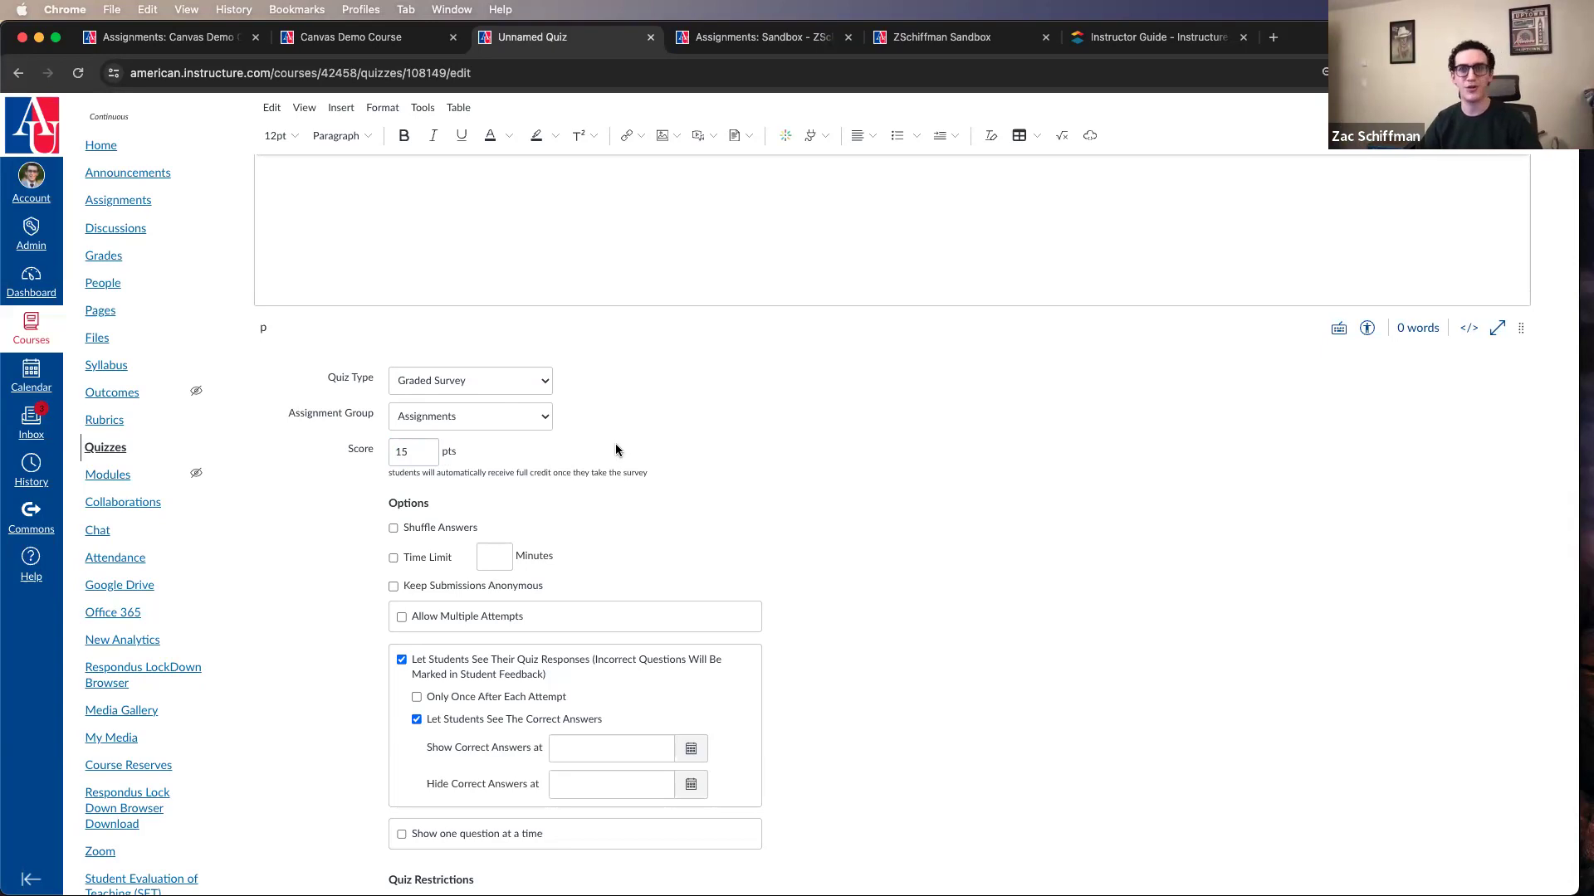
# Step: Try the Ungraded Survey type for the quiz and return it to Graded Quiz
pyautogui.click(523, 380)
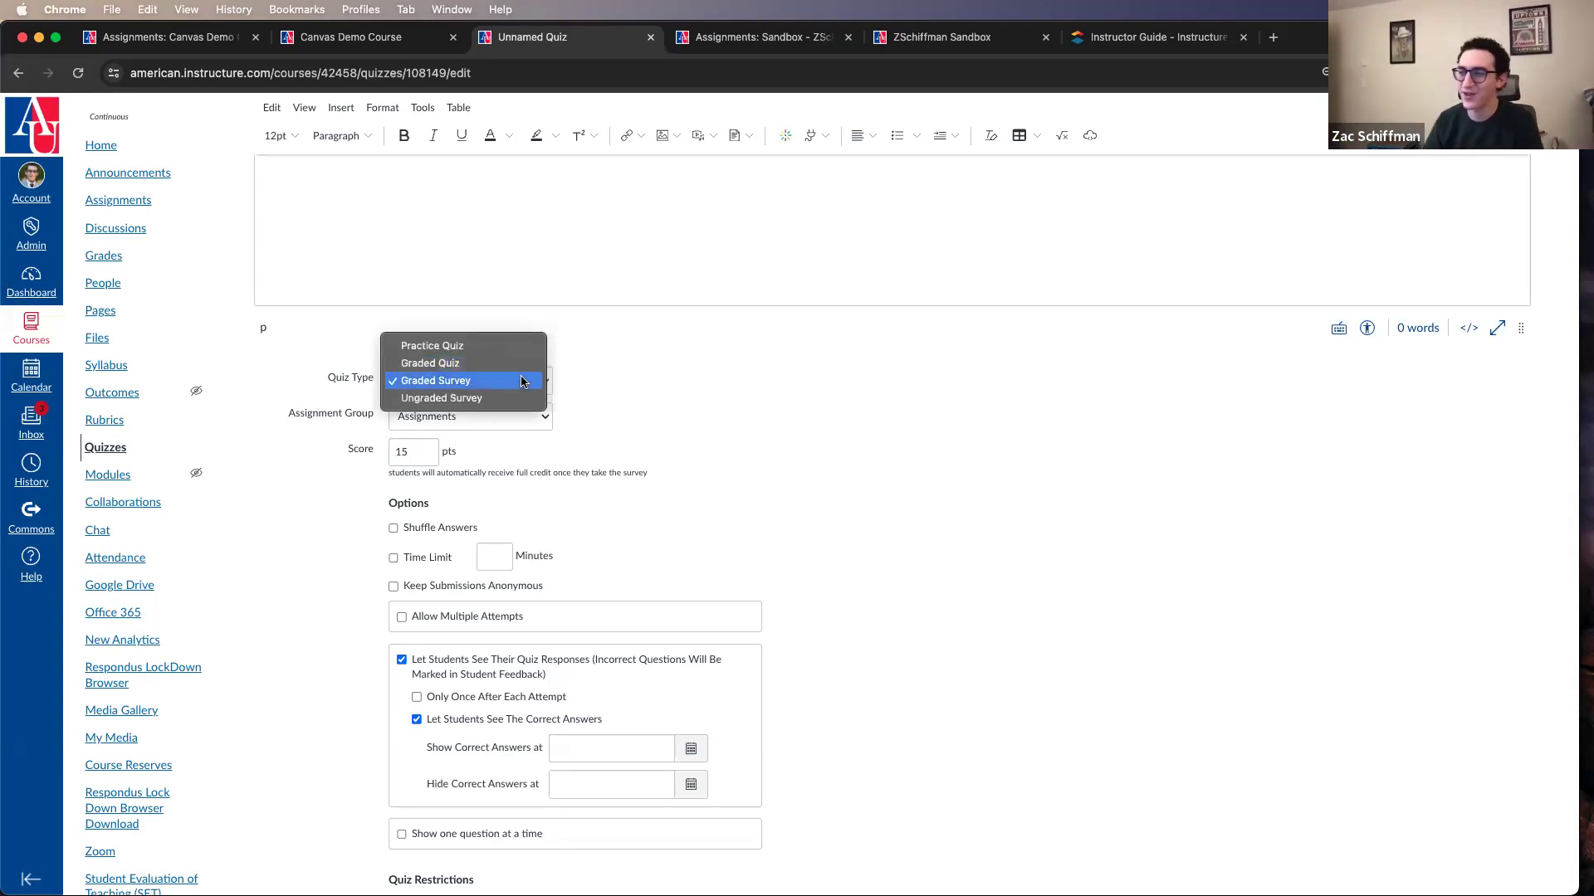
pyautogui.click(526, 398)
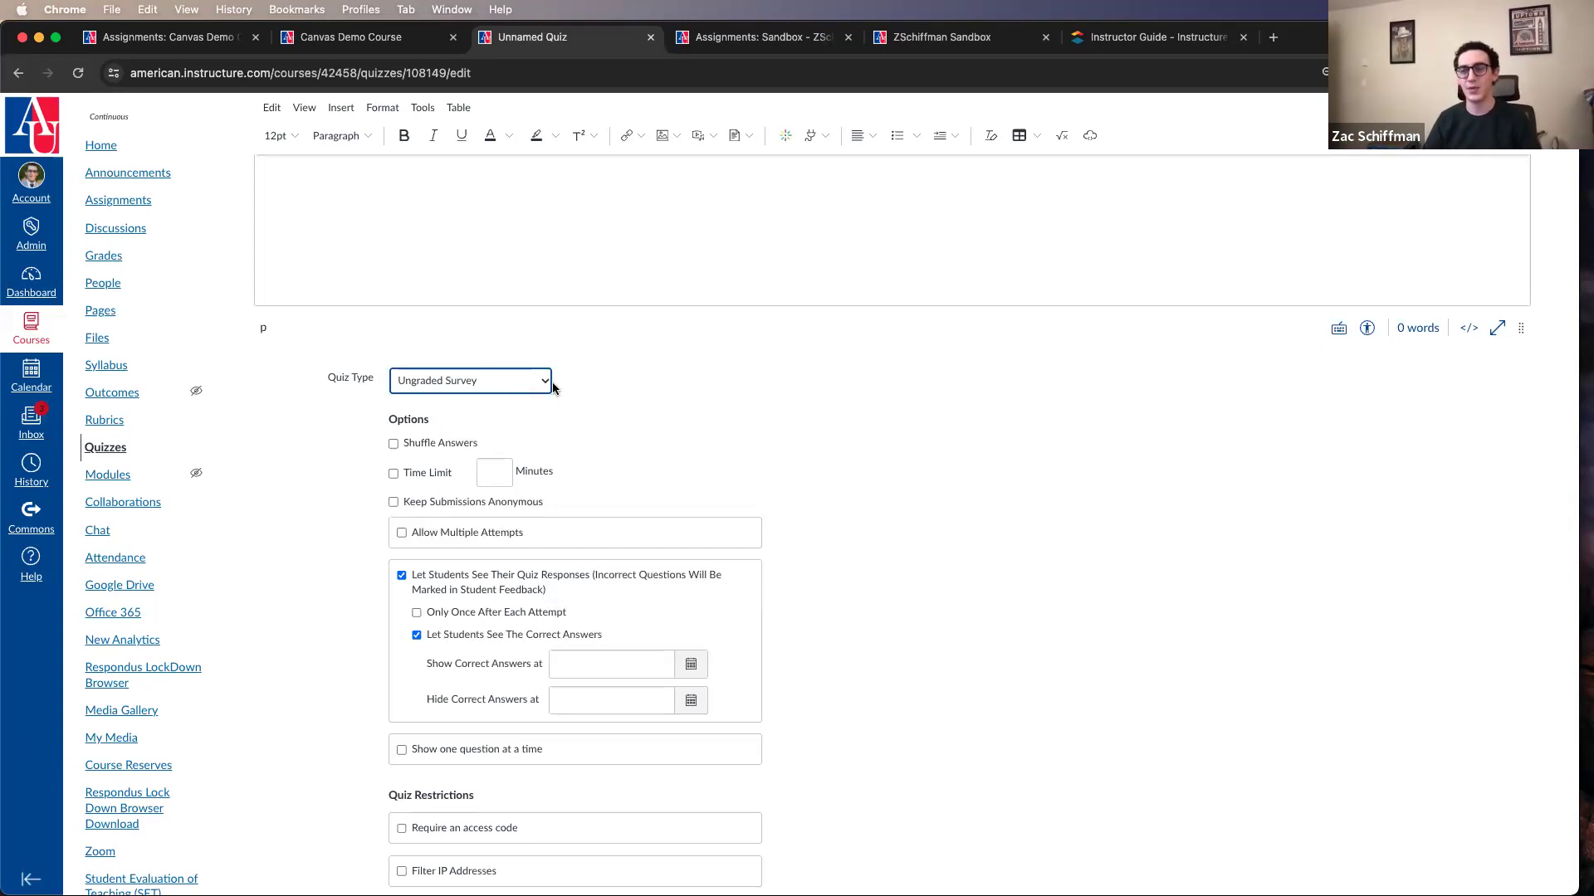
pyautogui.click(541, 382)
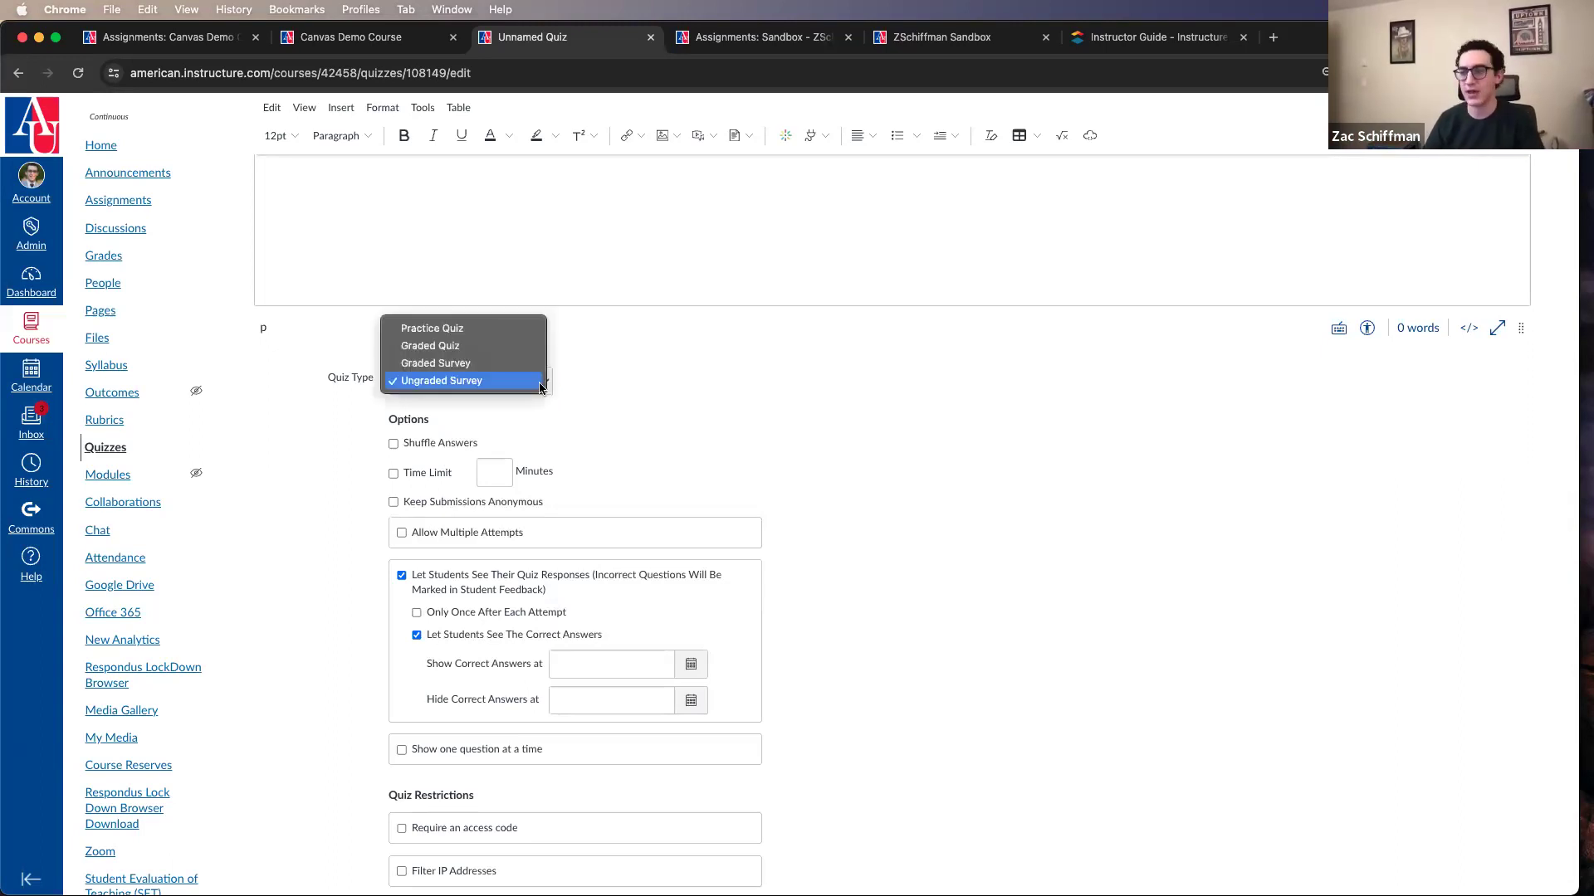
pyautogui.click(482, 352)
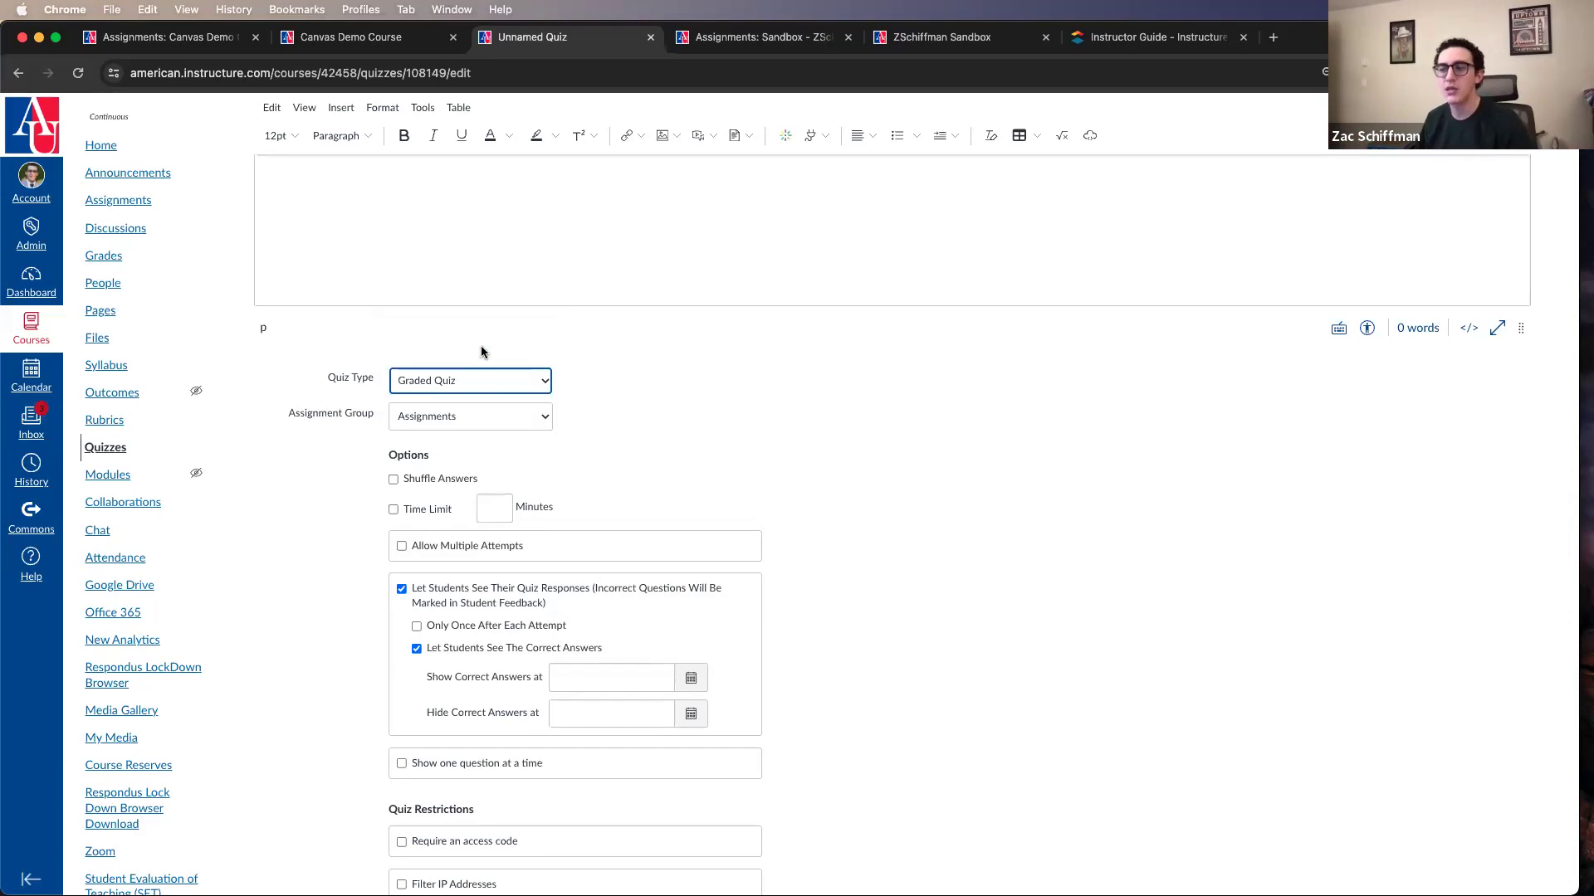
# Step: Keep the quiz in the Assignments group and turn on its Shuffle Answers and Time Limit options
pyautogui.click(522, 414)
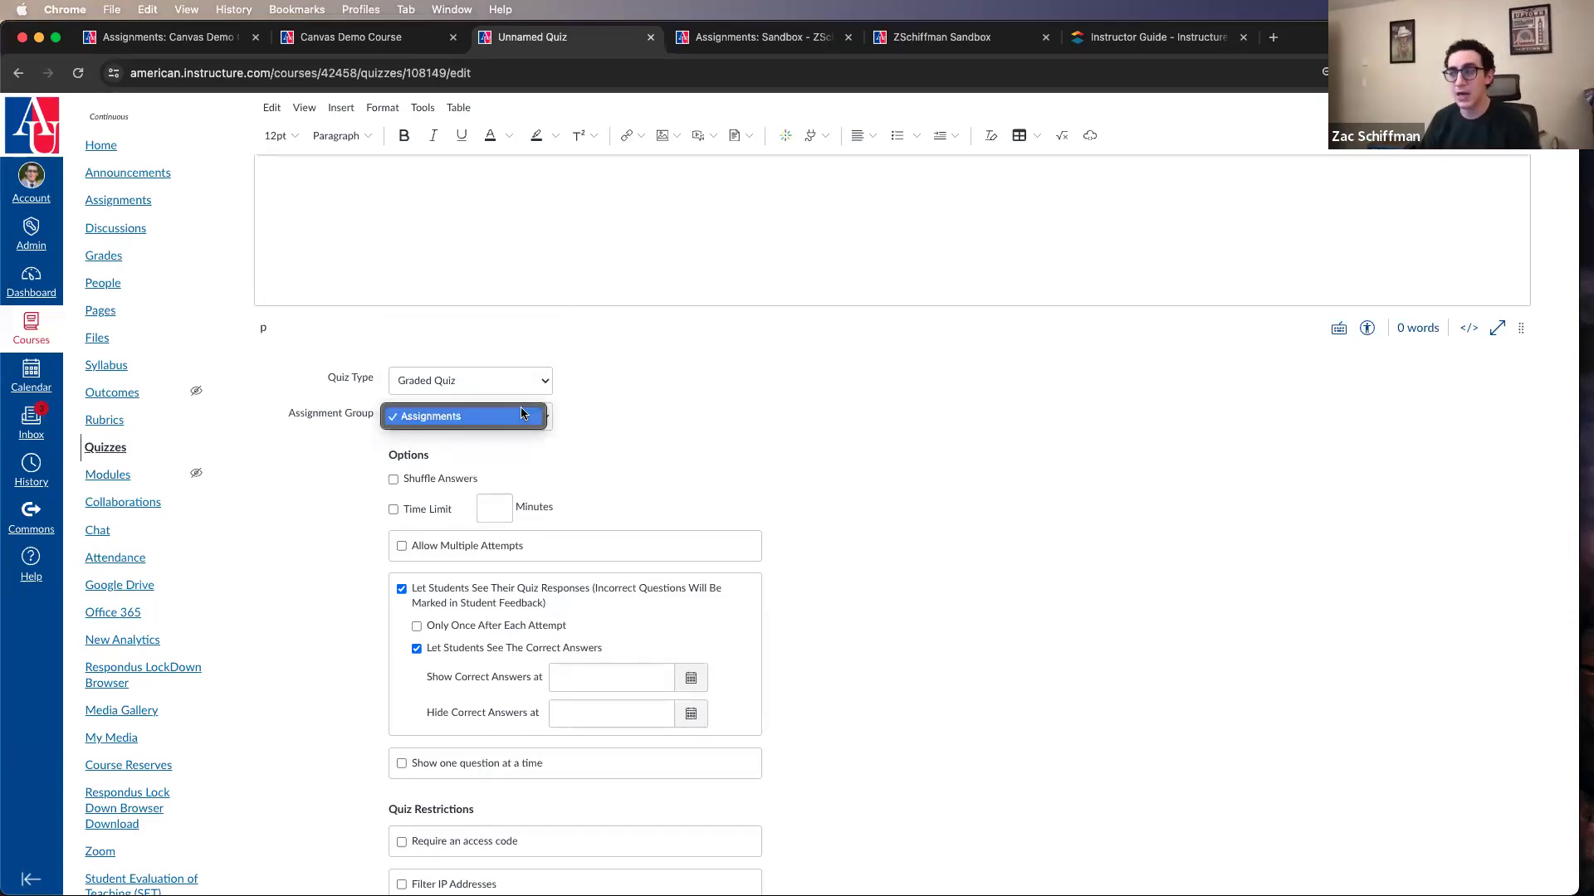
pyautogui.click(621, 420)
pyautogui.scroll(-2, 618, 423)
pyautogui.scroll(-2, 616, 432)
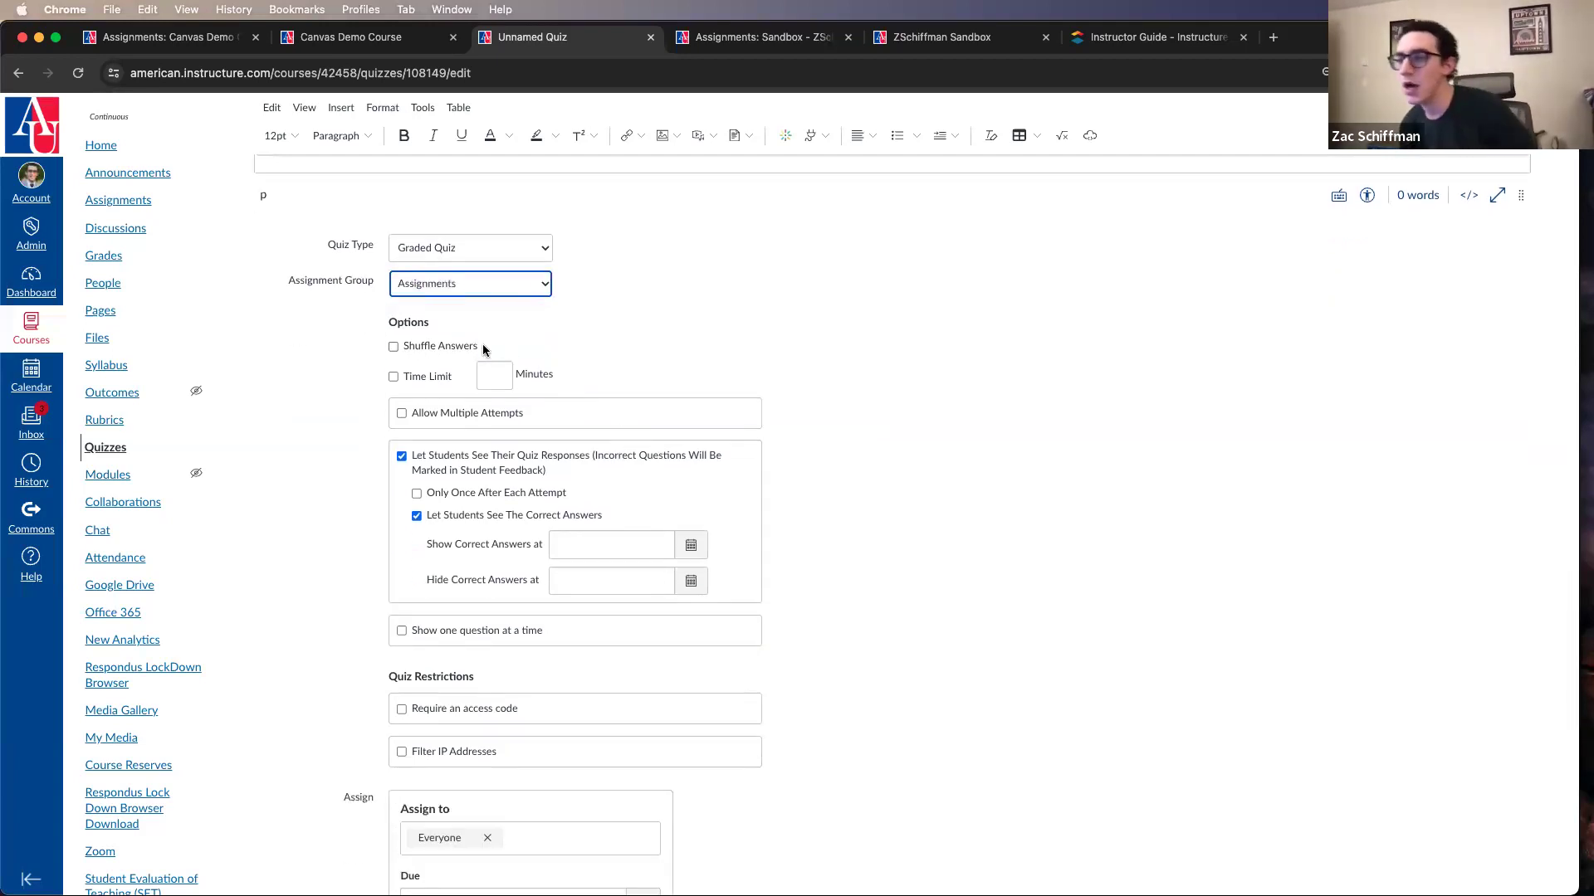
pyautogui.click(454, 351)
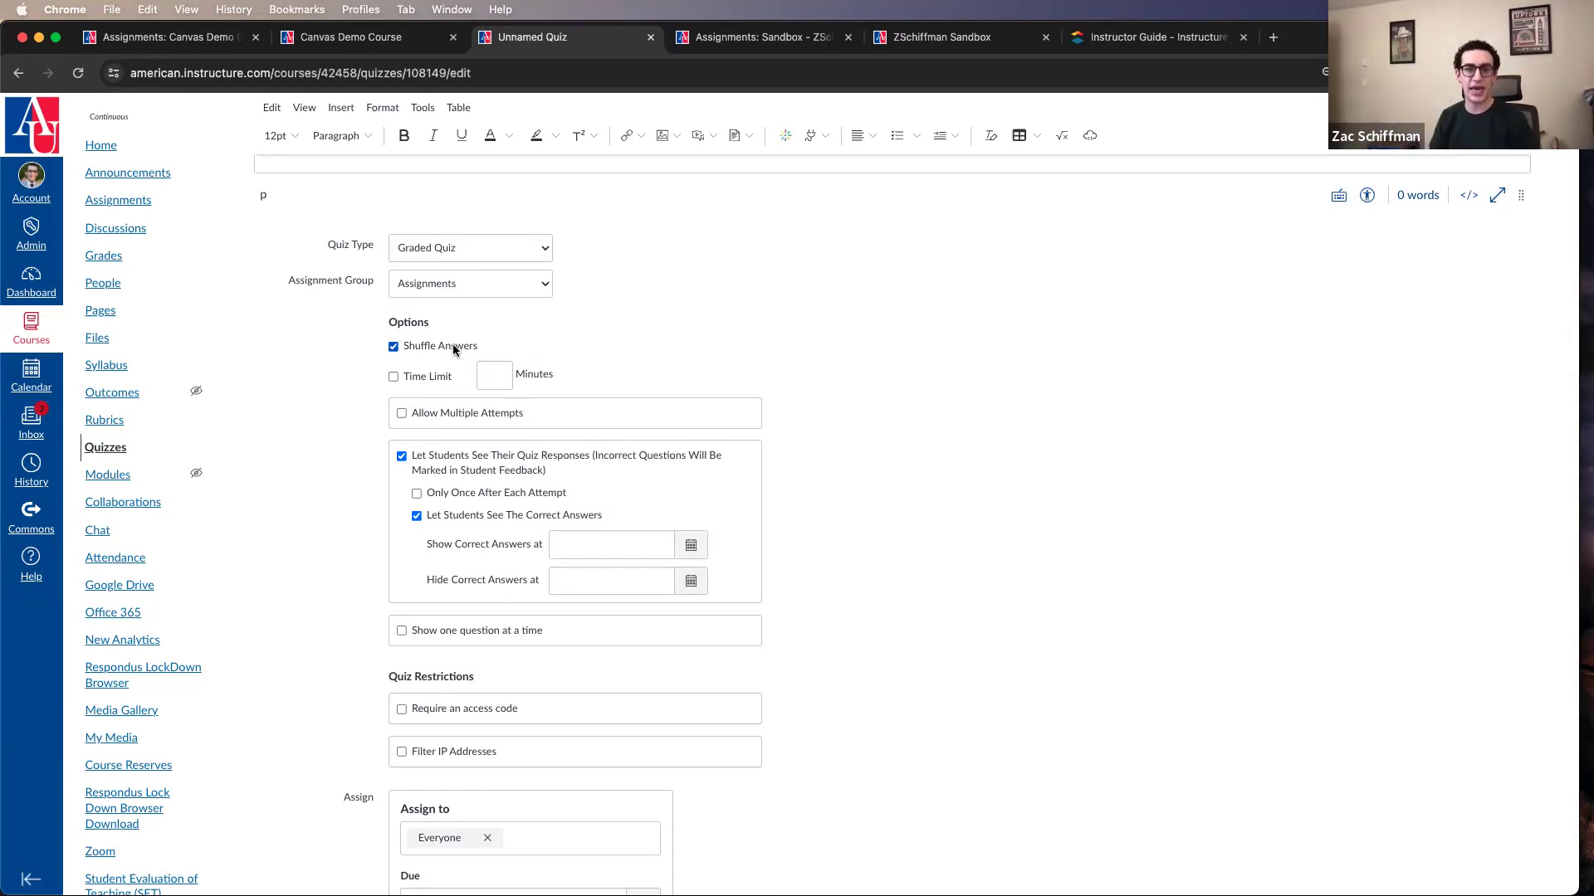
pyautogui.click(454, 350)
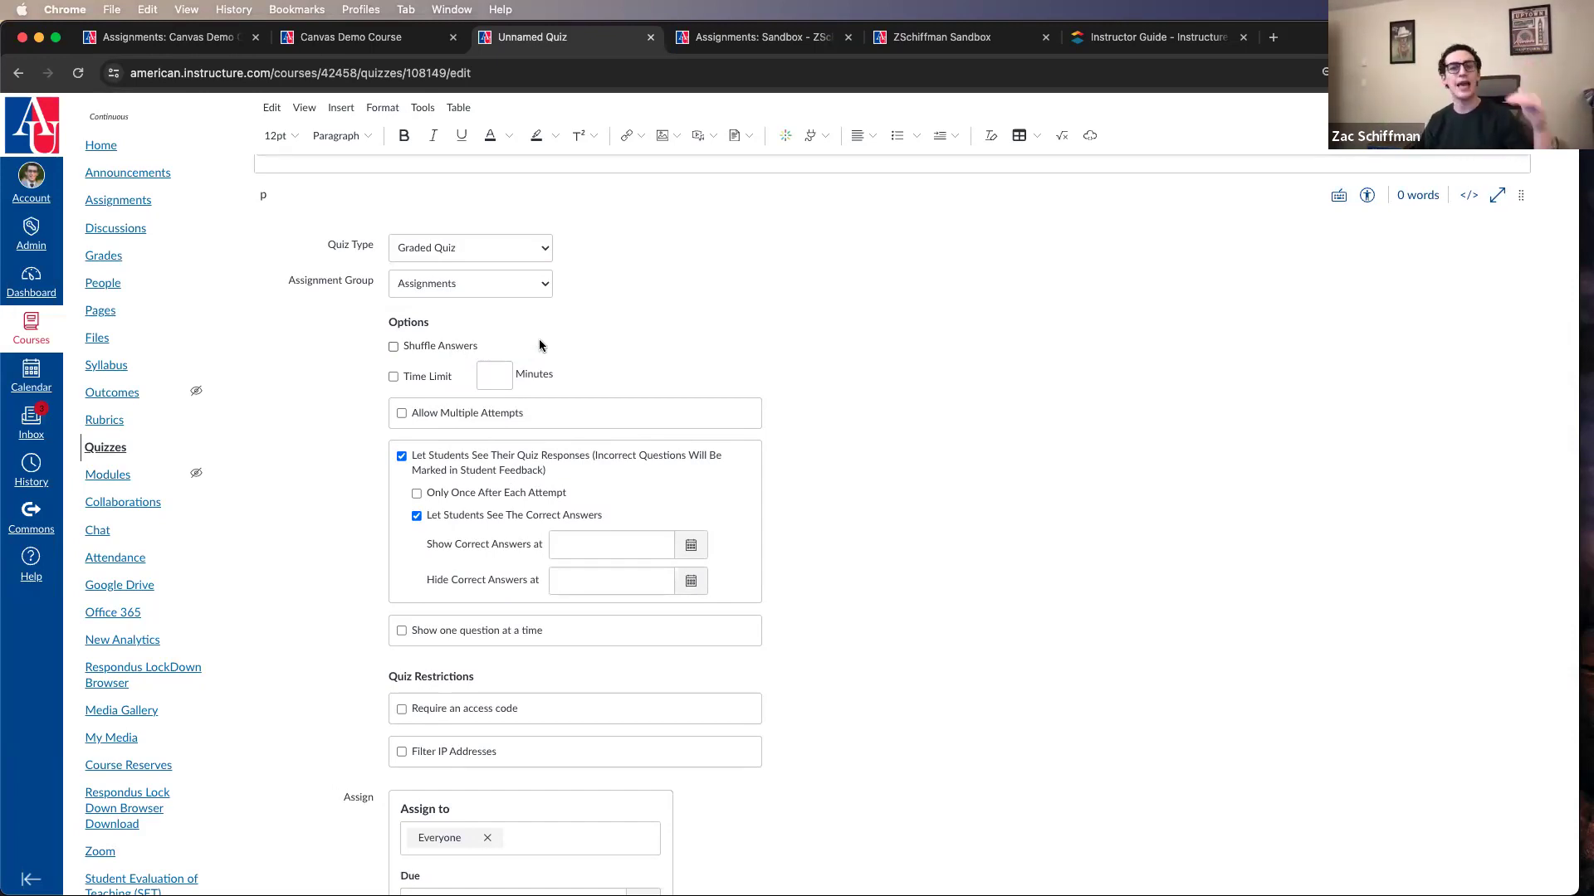
pyautogui.click(446, 348)
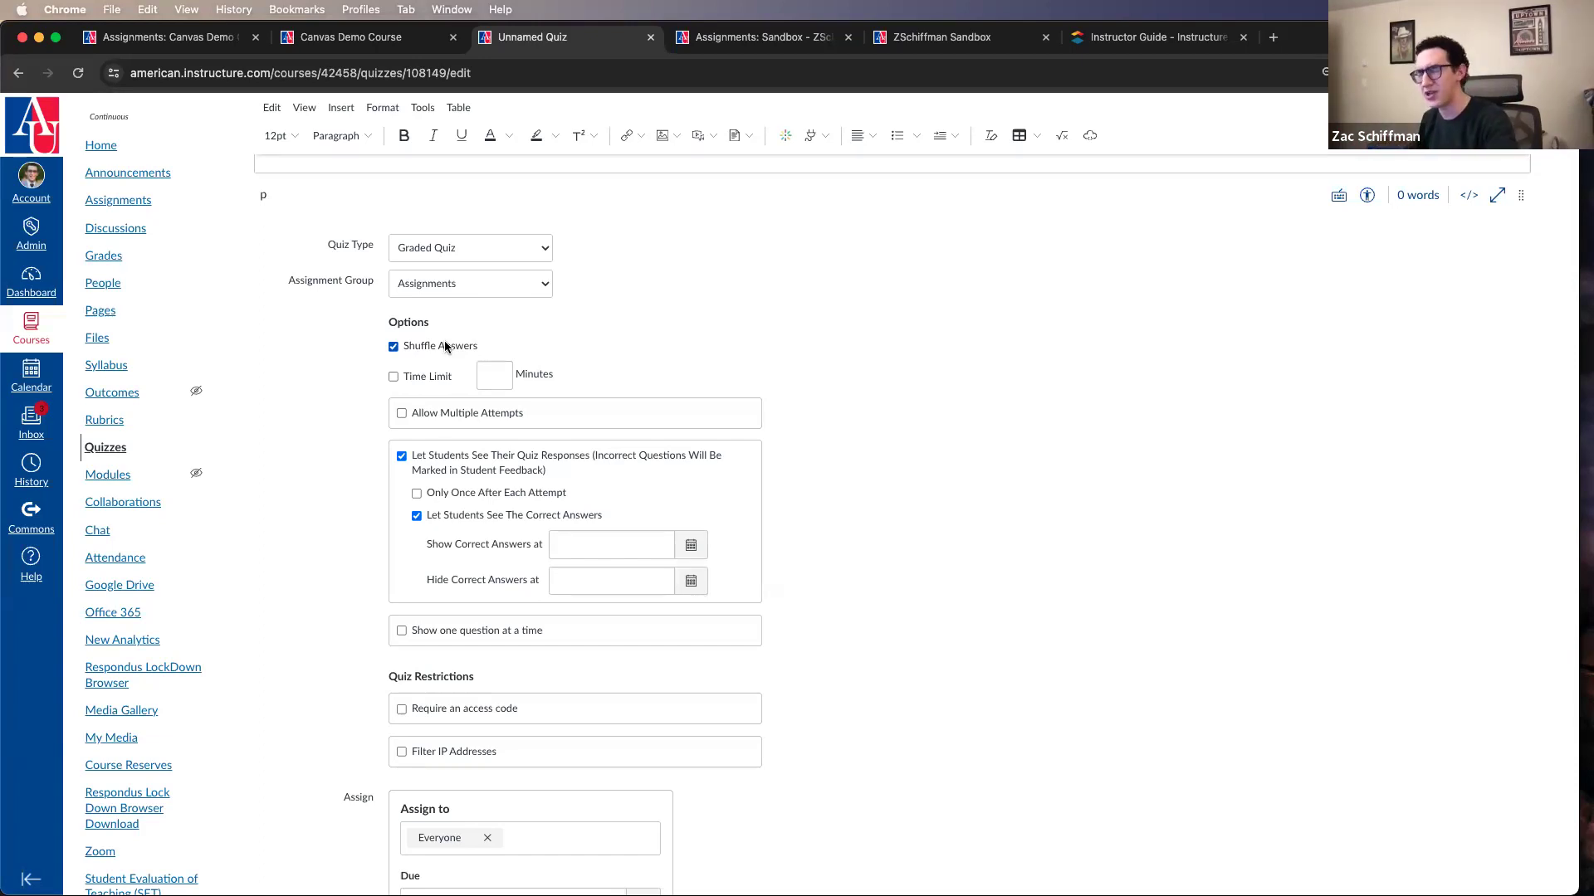
pyautogui.click(427, 379)
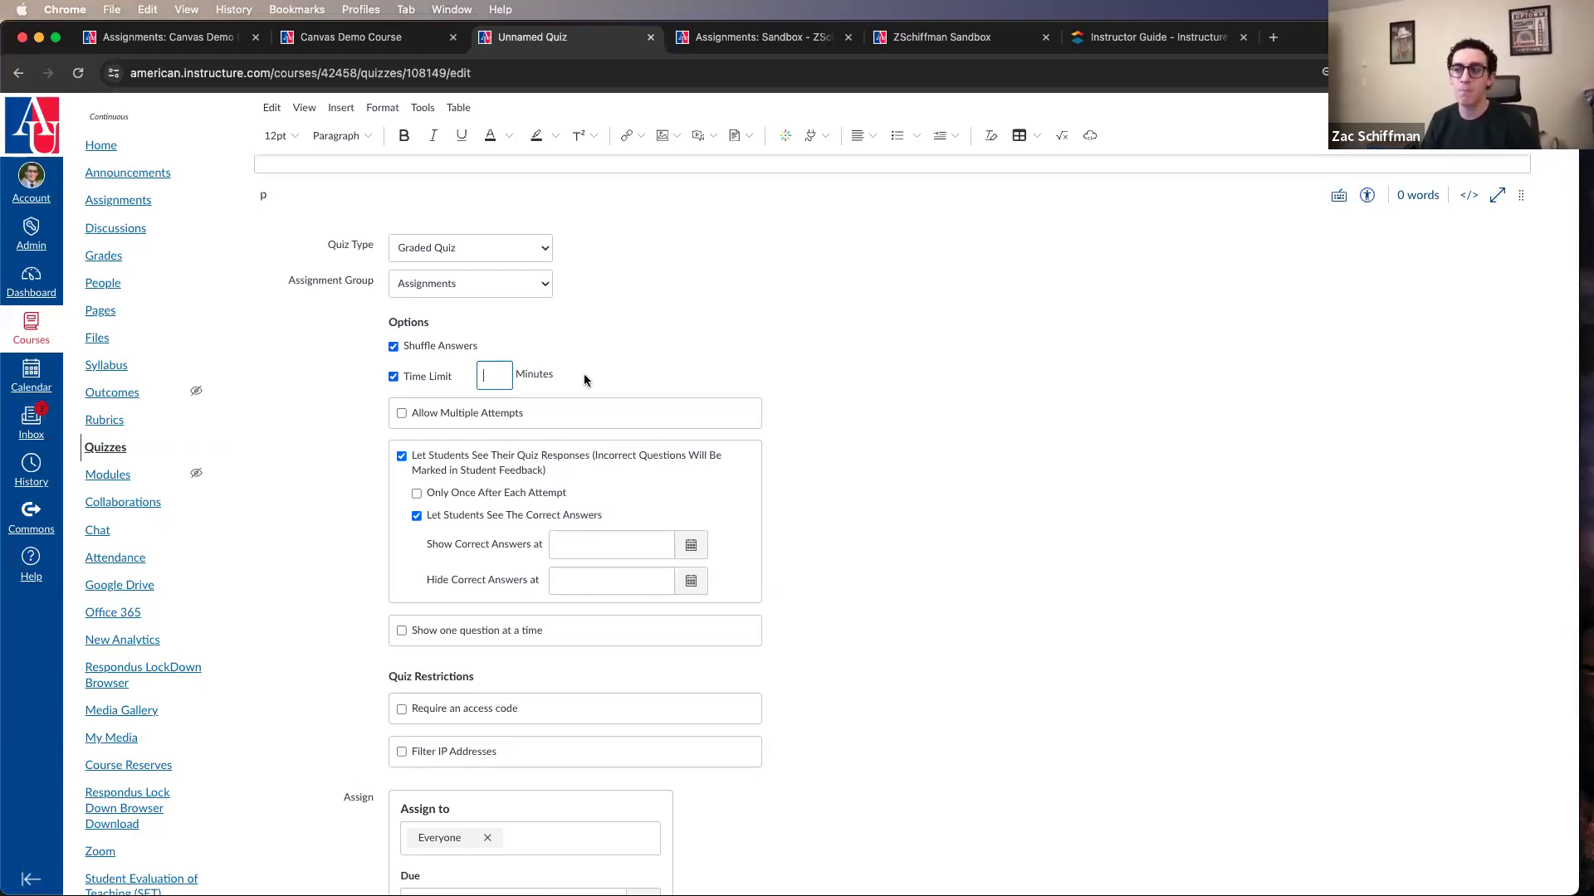
# Step: Make the quiz available to everyone from Jan 8, 2024 until Jan 12, 2024
pyautogui.scroll(-3, 584, 375)
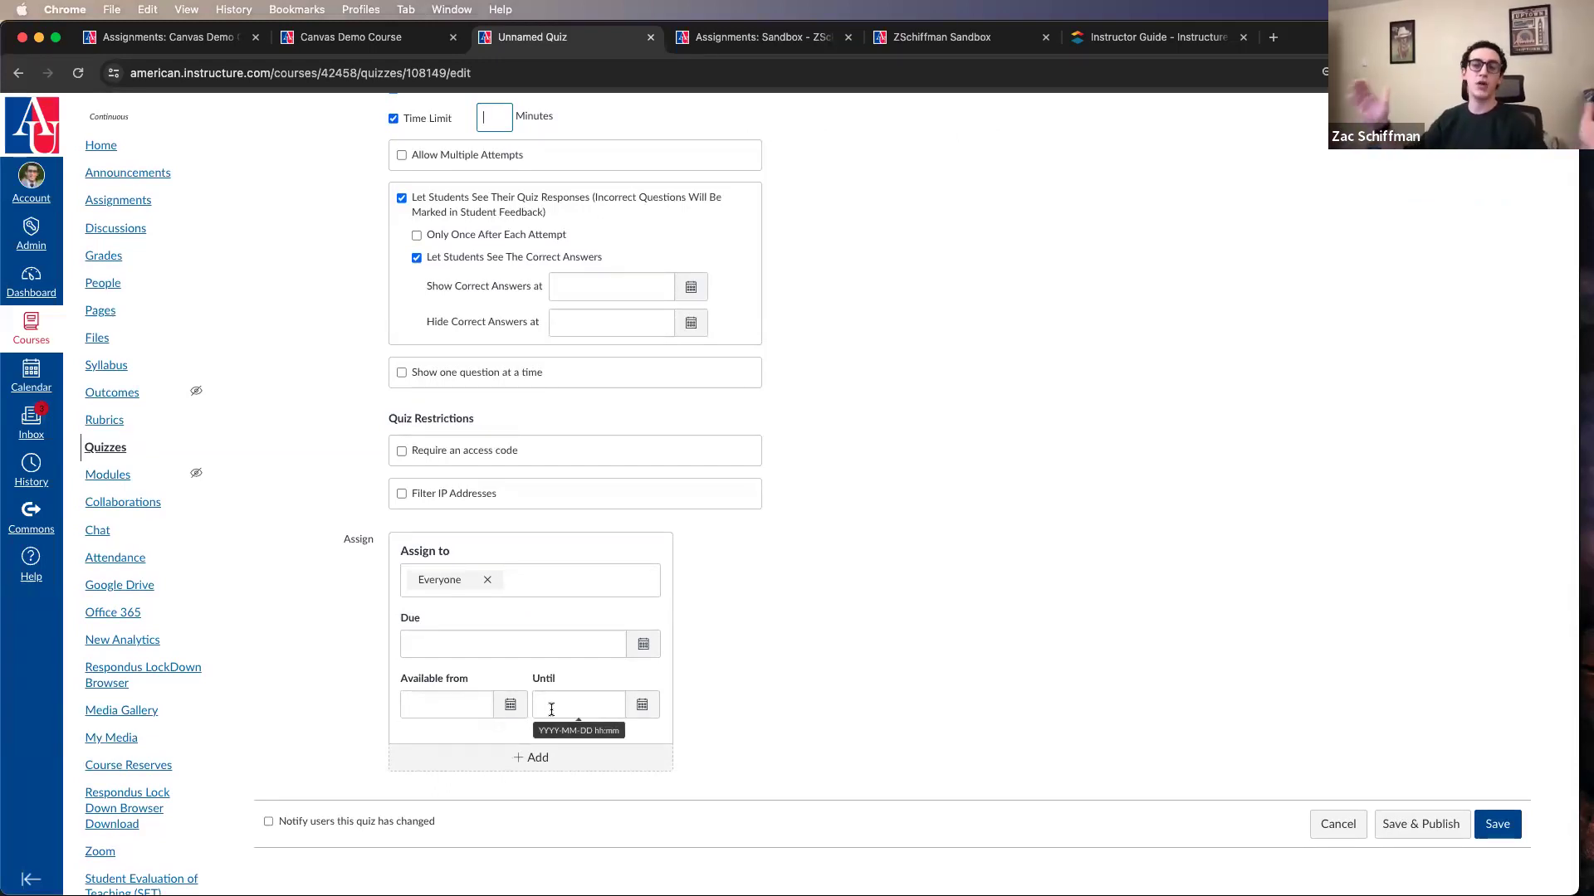
pyautogui.click(511, 707)
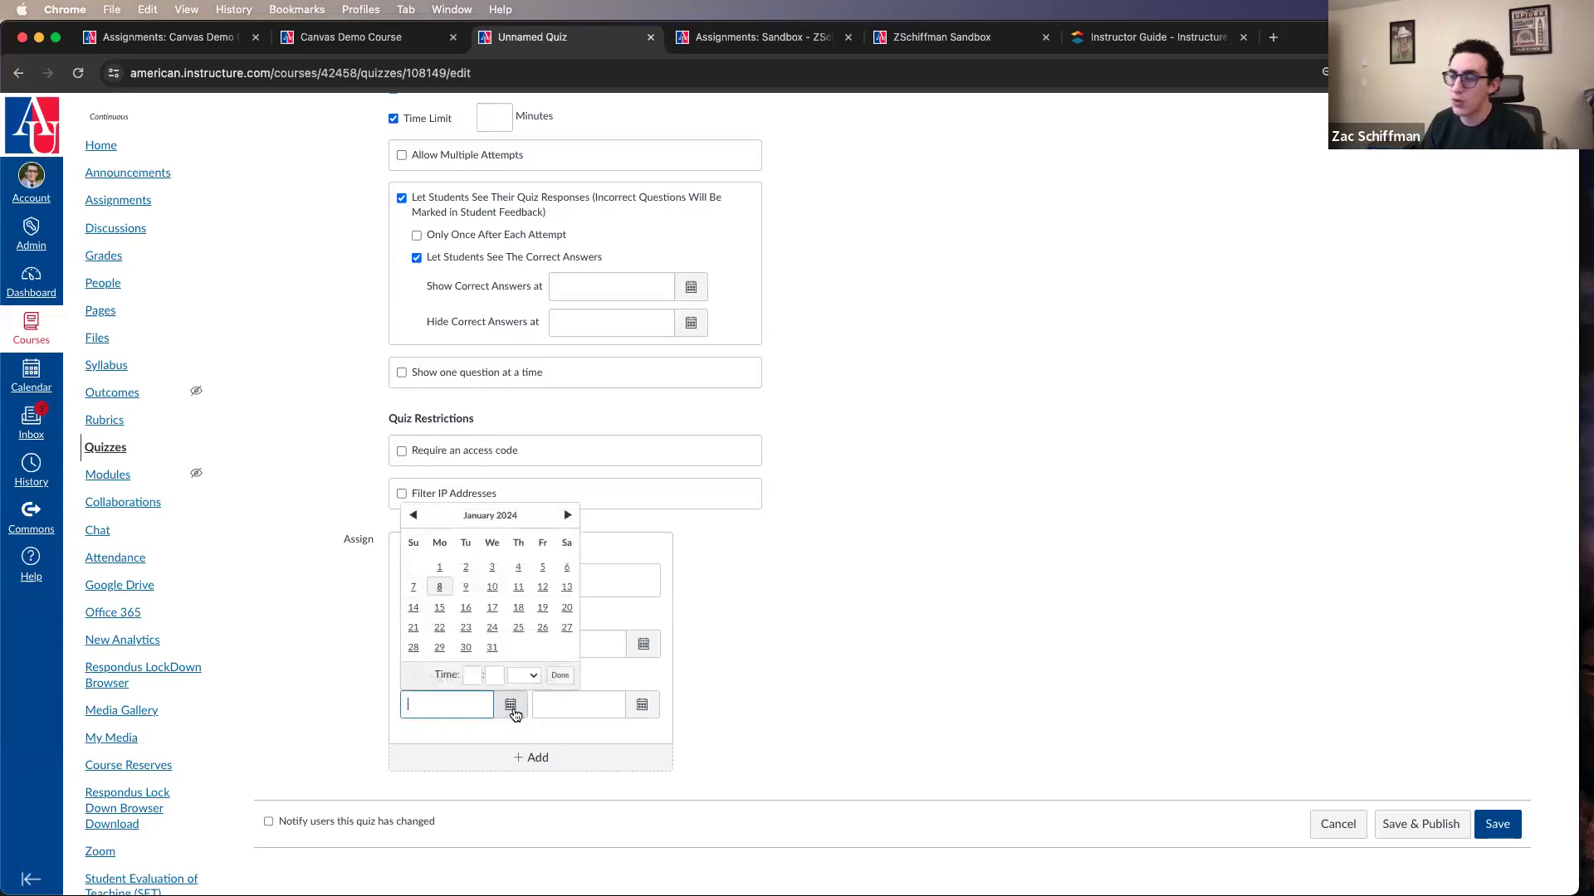
pyautogui.click(439, 587)
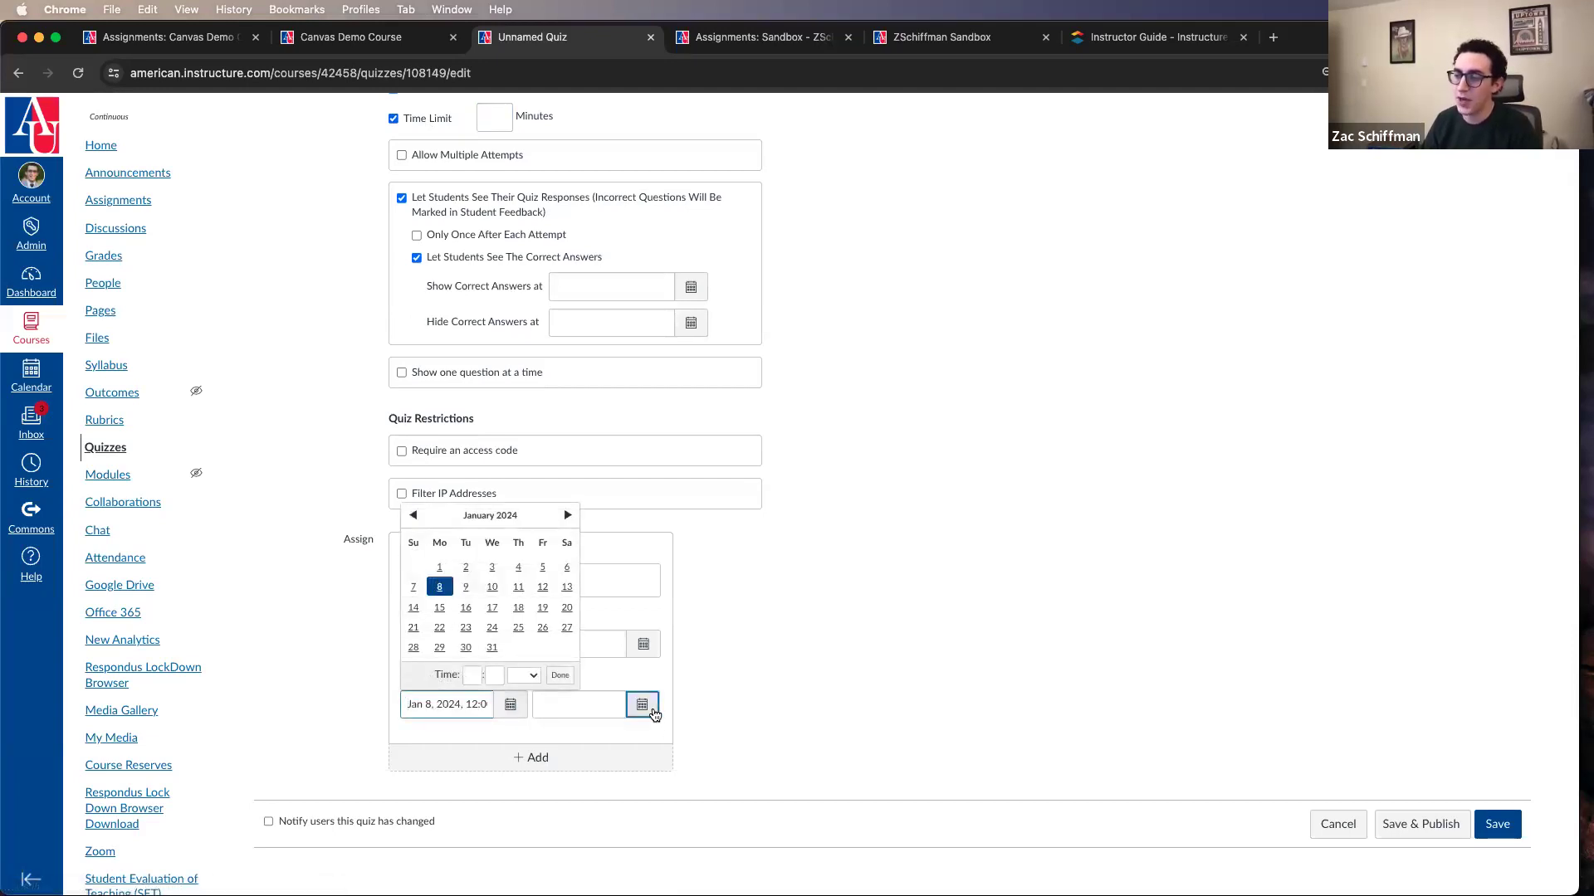
pyautogui.click(643, 705)
pyautogui.click(674, 586)
pyautogui.click(830, 654)
pyautogui.scroll(1, 832, 664)
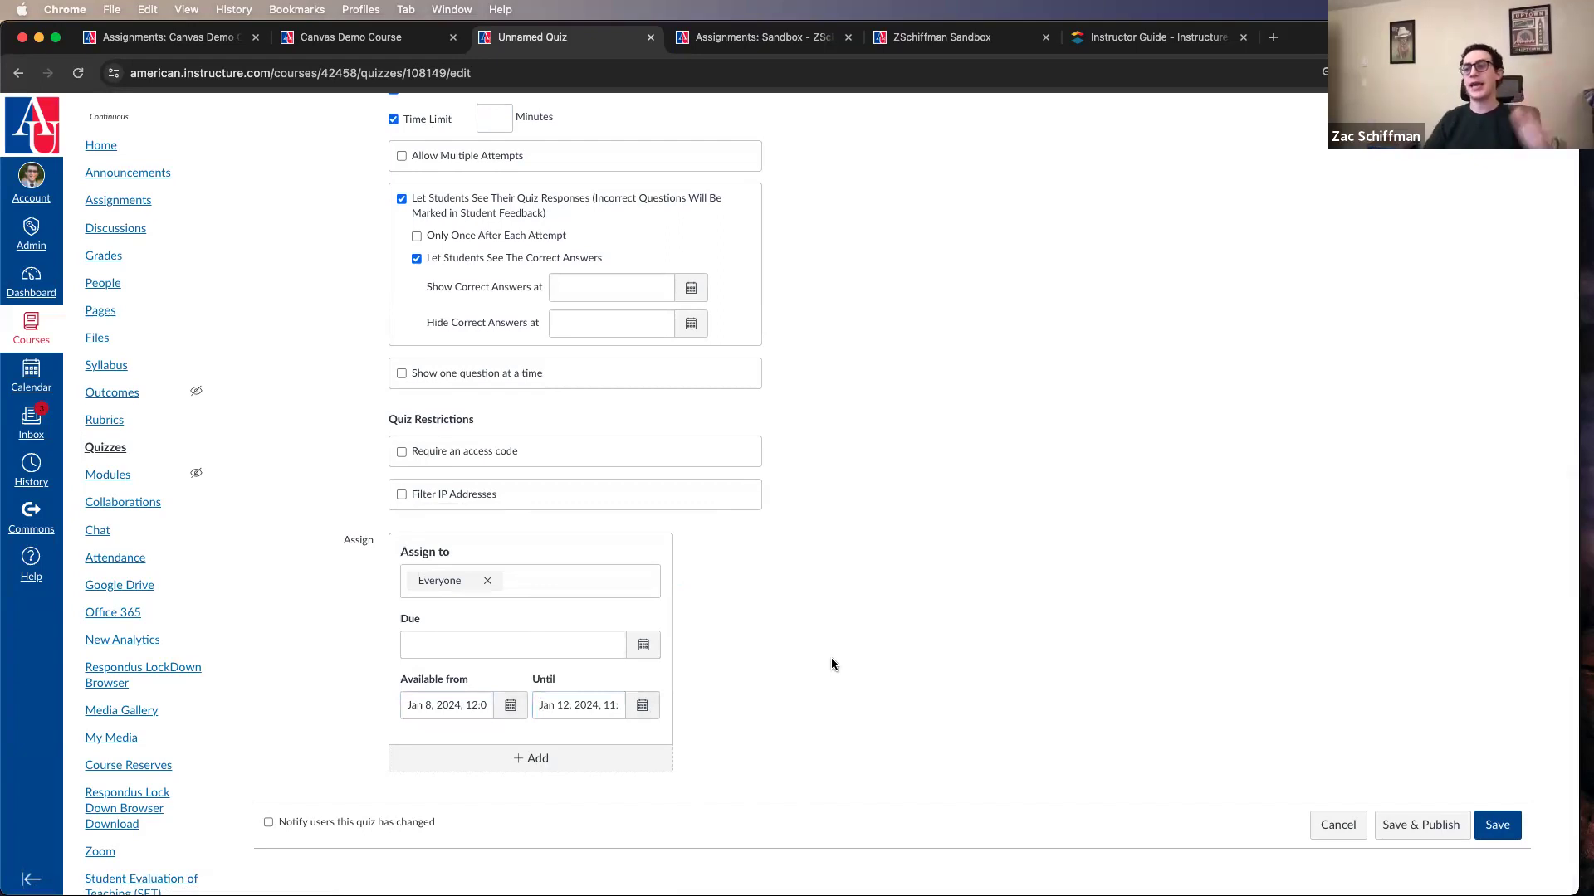
# Step: Set the quiz's time limit to 50 minutes
pyautogui.scroll(5, 830, 657)
pyautogui.click(501, 508)
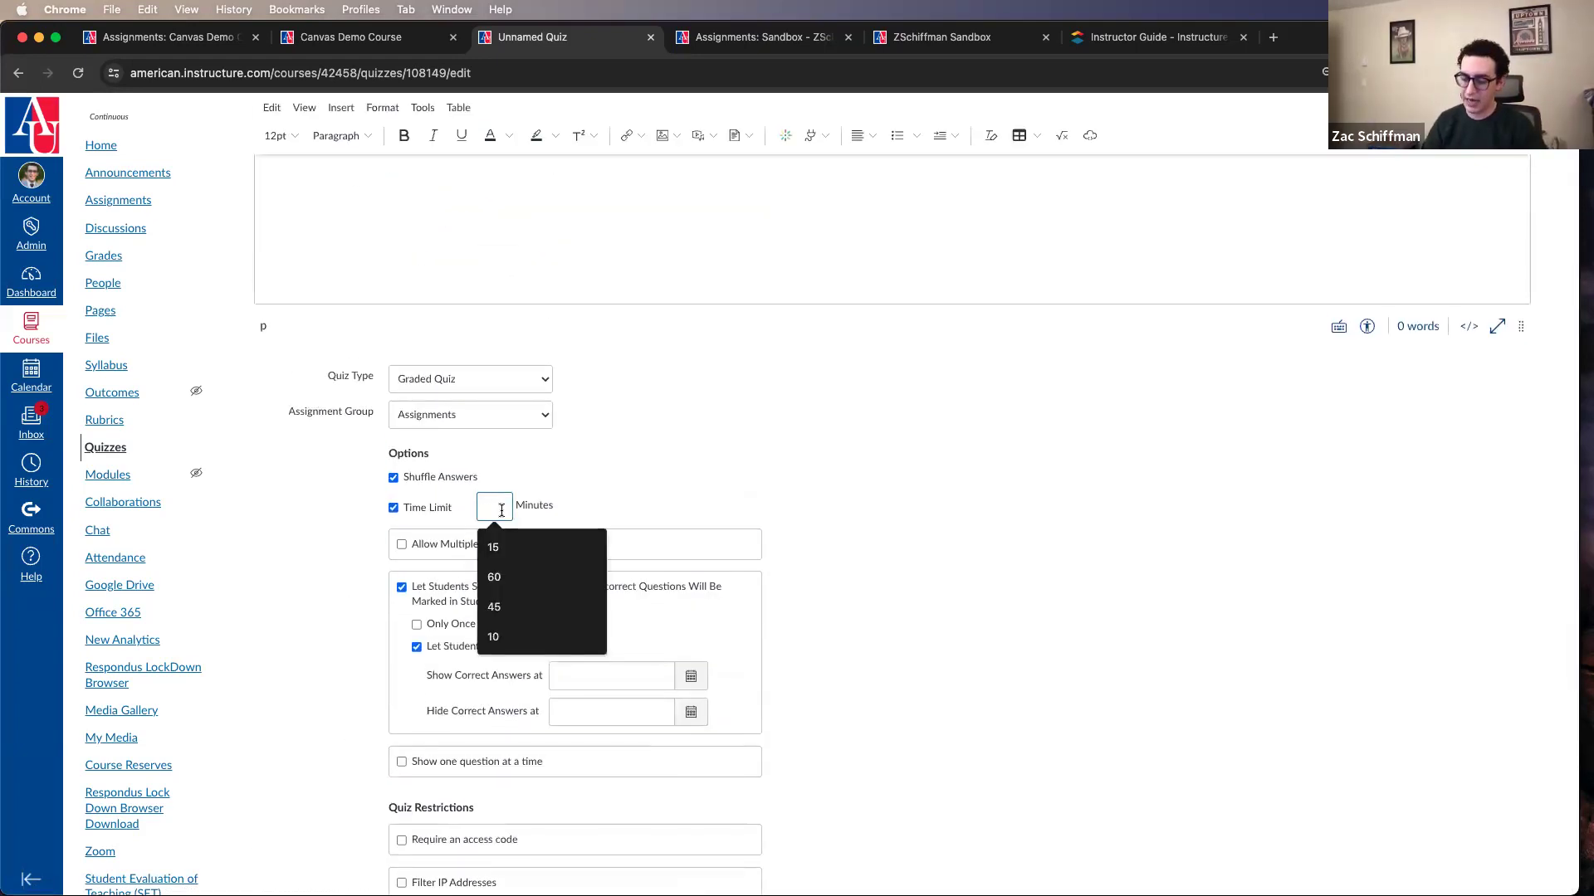
pyautogui.write('50')
pyautogui.click(873, 540)
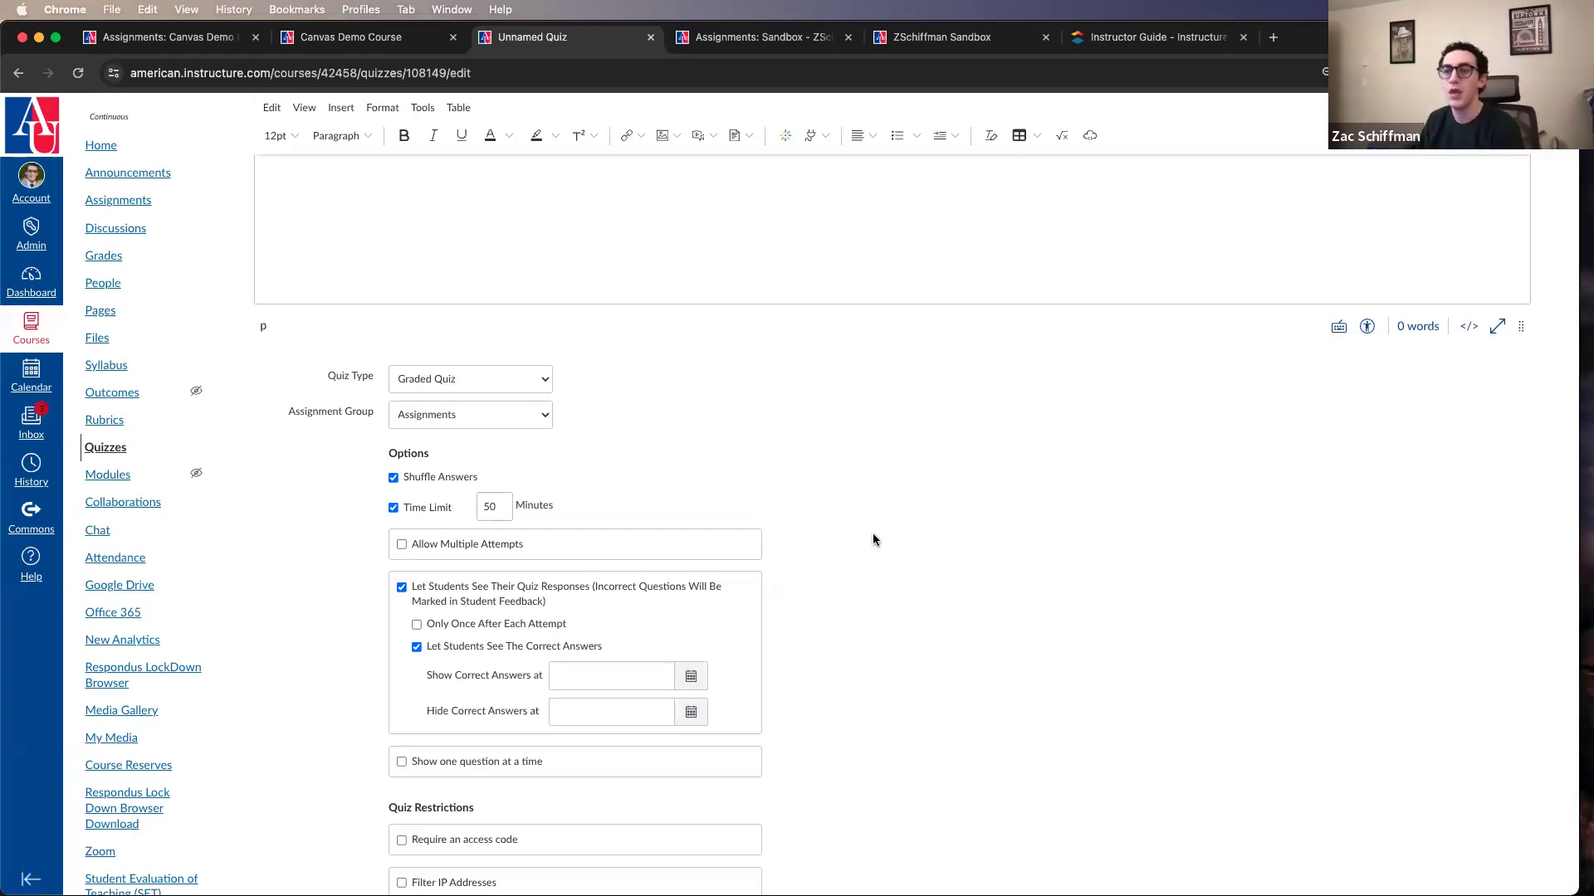
# Step: Review the quiz's time limit together with the date pickers for its Until and Available from dates, leaving the dates as set
pyautogui.scroll(-5, 871, 531)
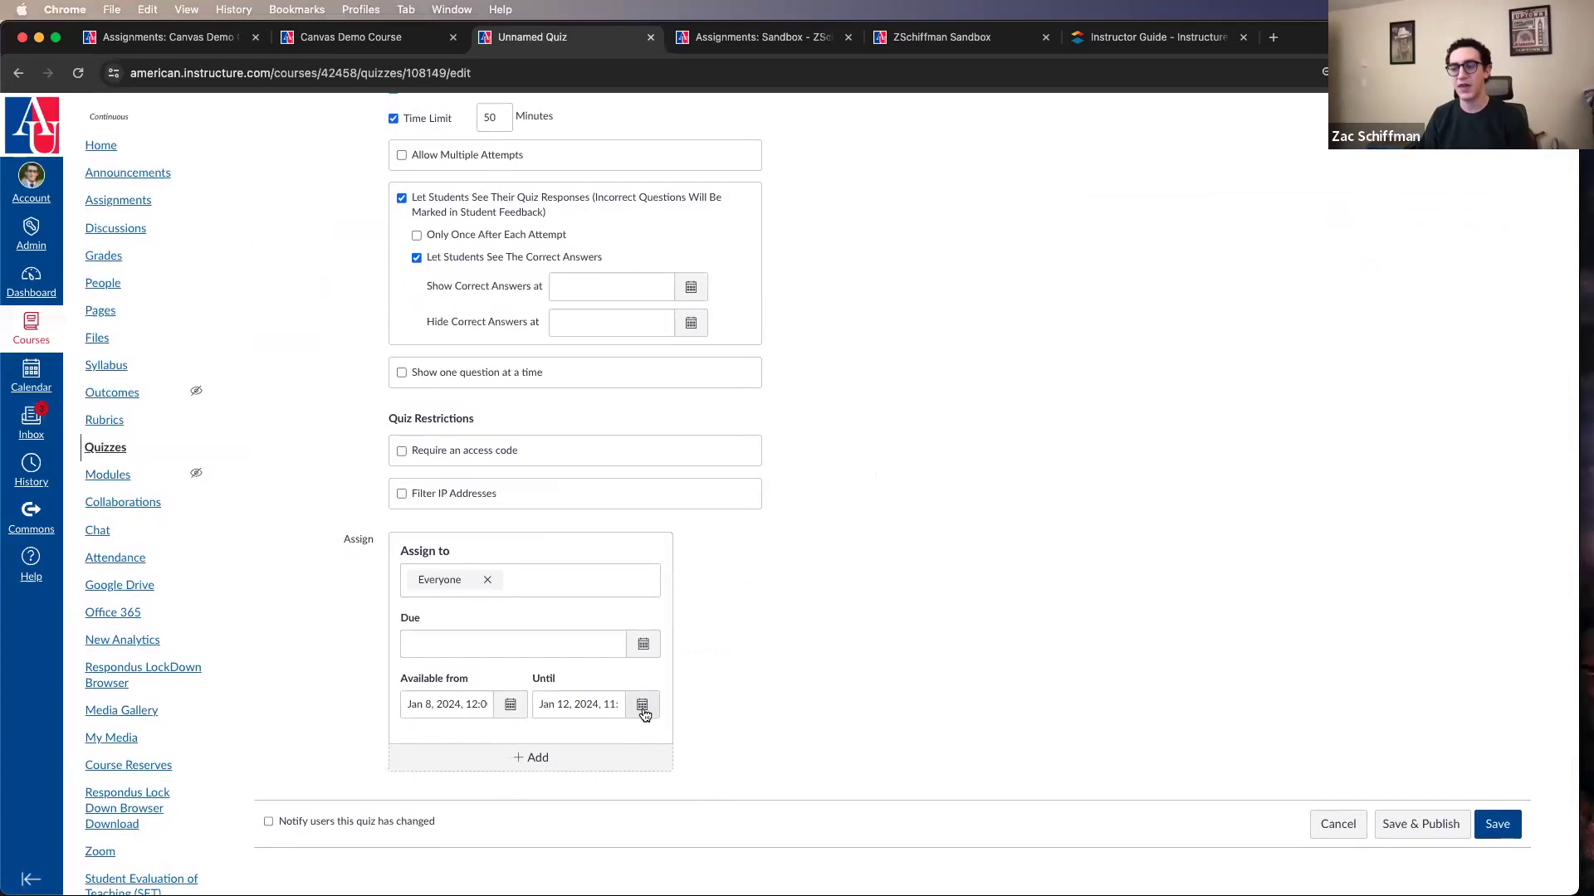
pyautogui.click(643, 705)
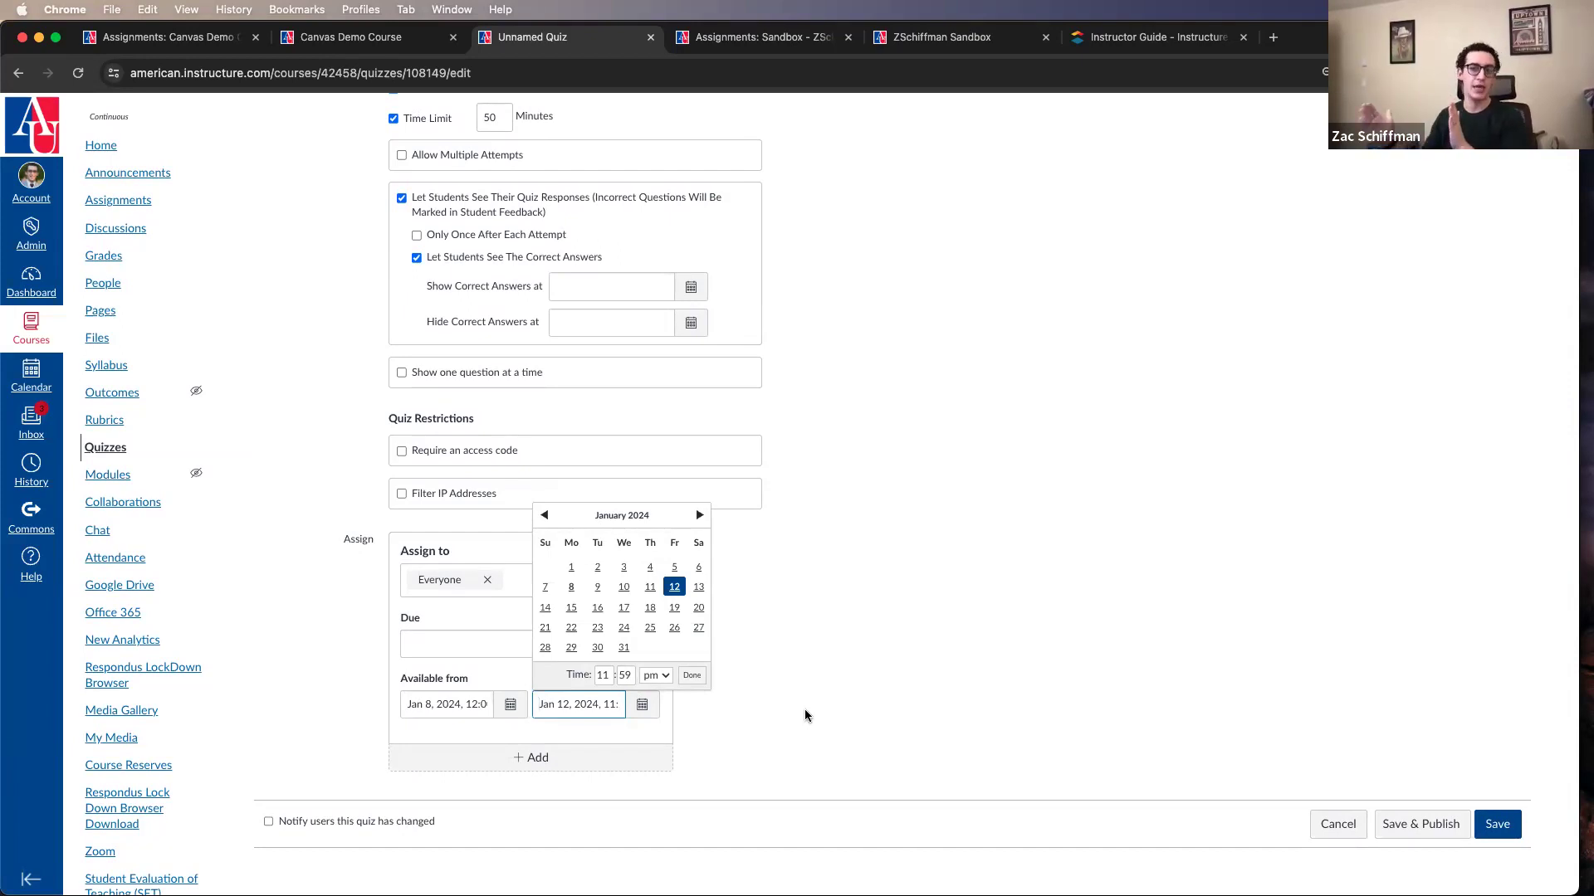
pyautogui.click(701, 711)
pyautogui.scroll(10, 699, 716)
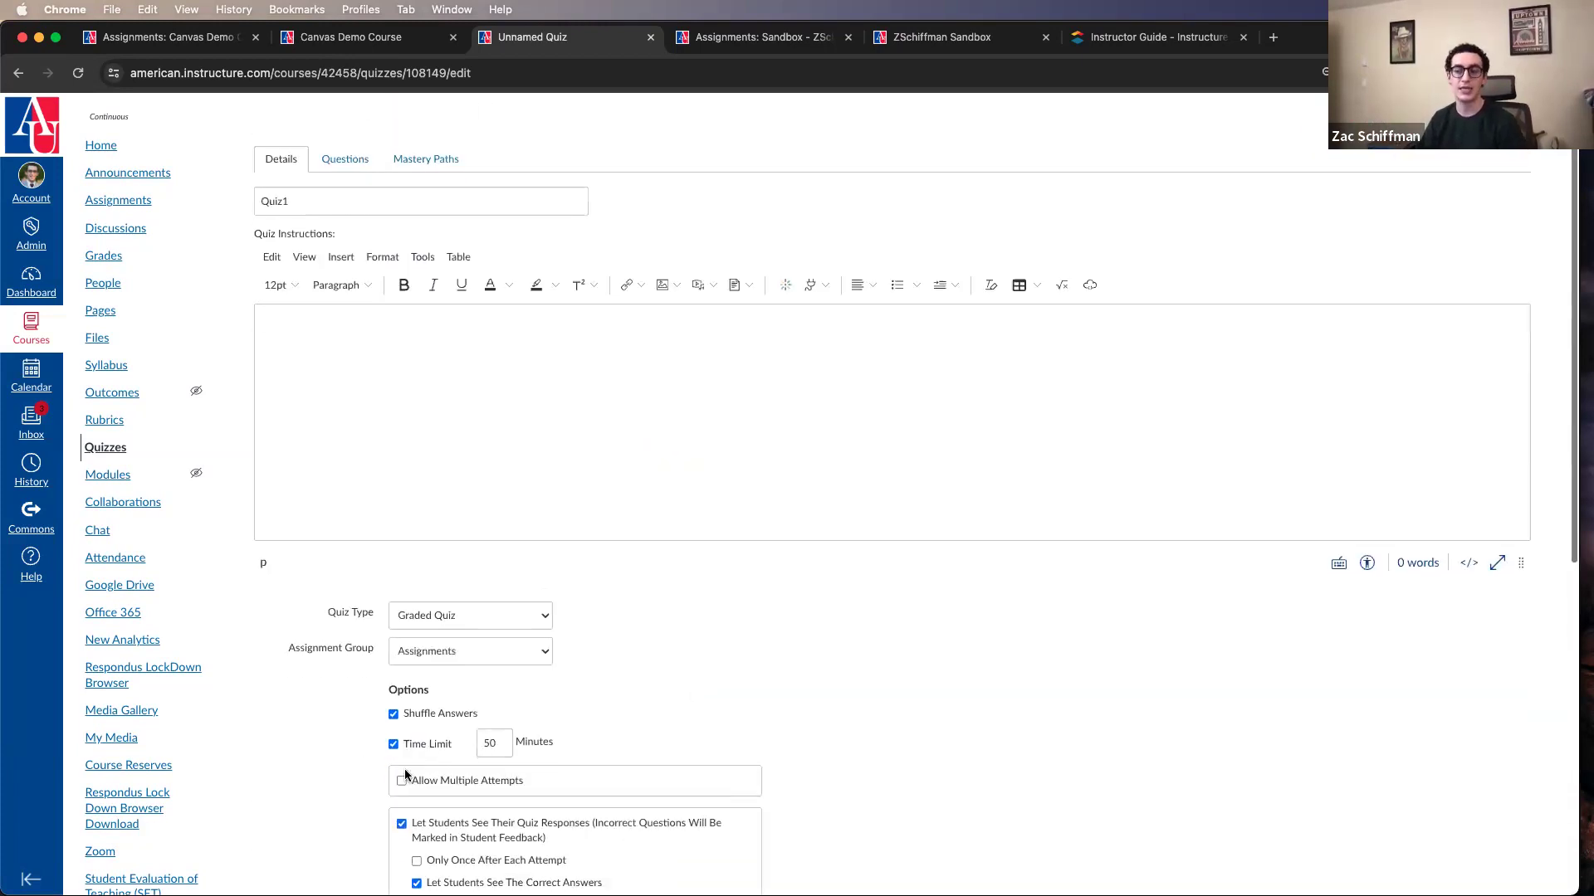
pyautogui.scroll(-2, 511, 643)
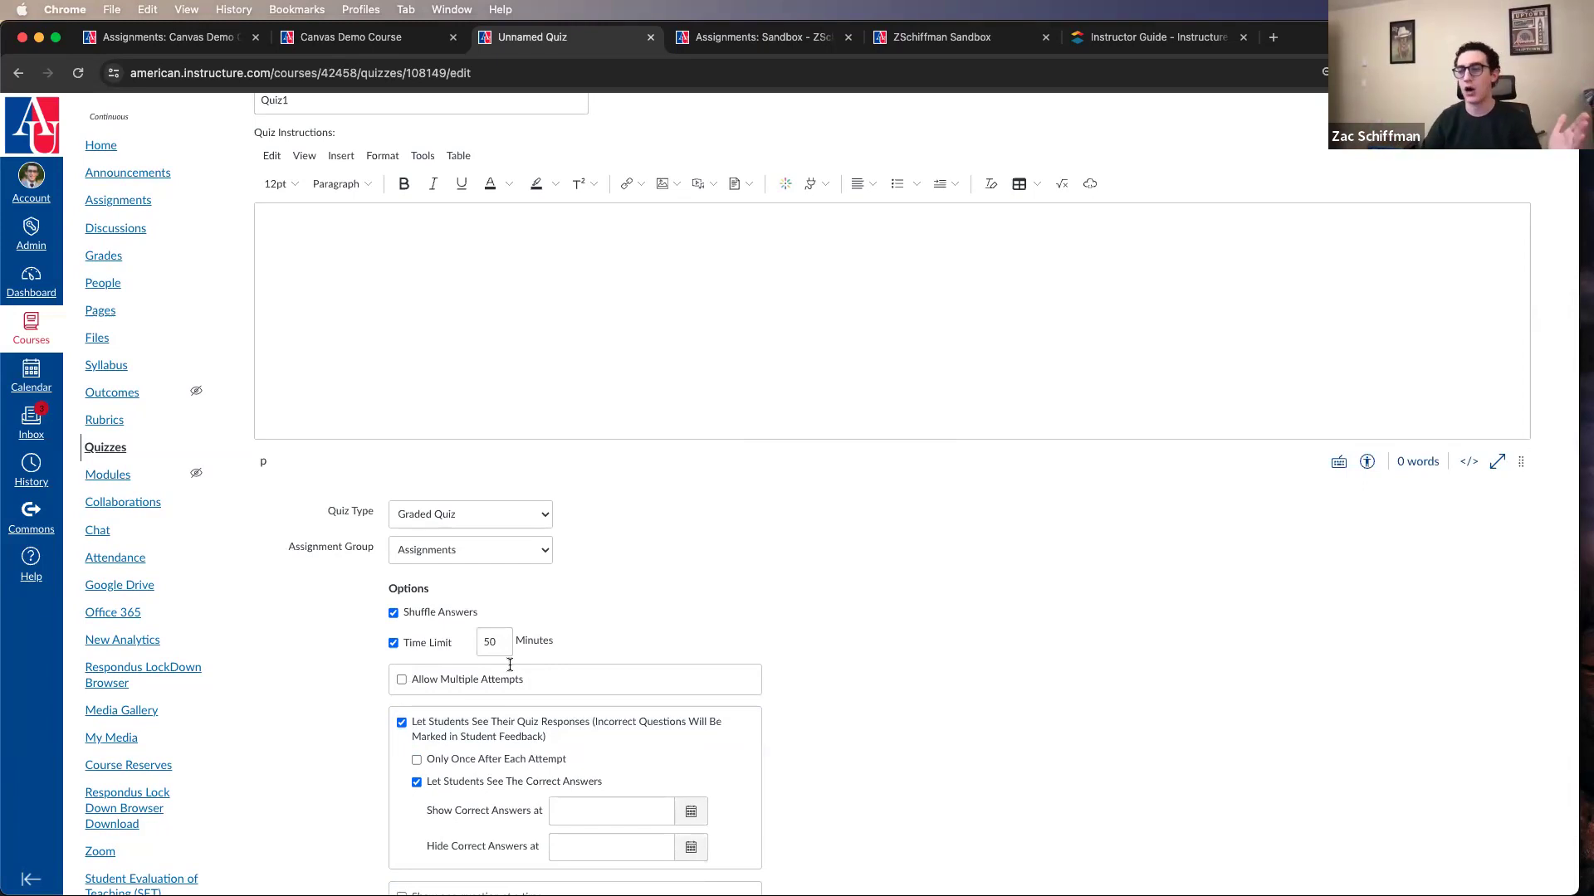
pyautogui.scroll(-6, 509, 661)
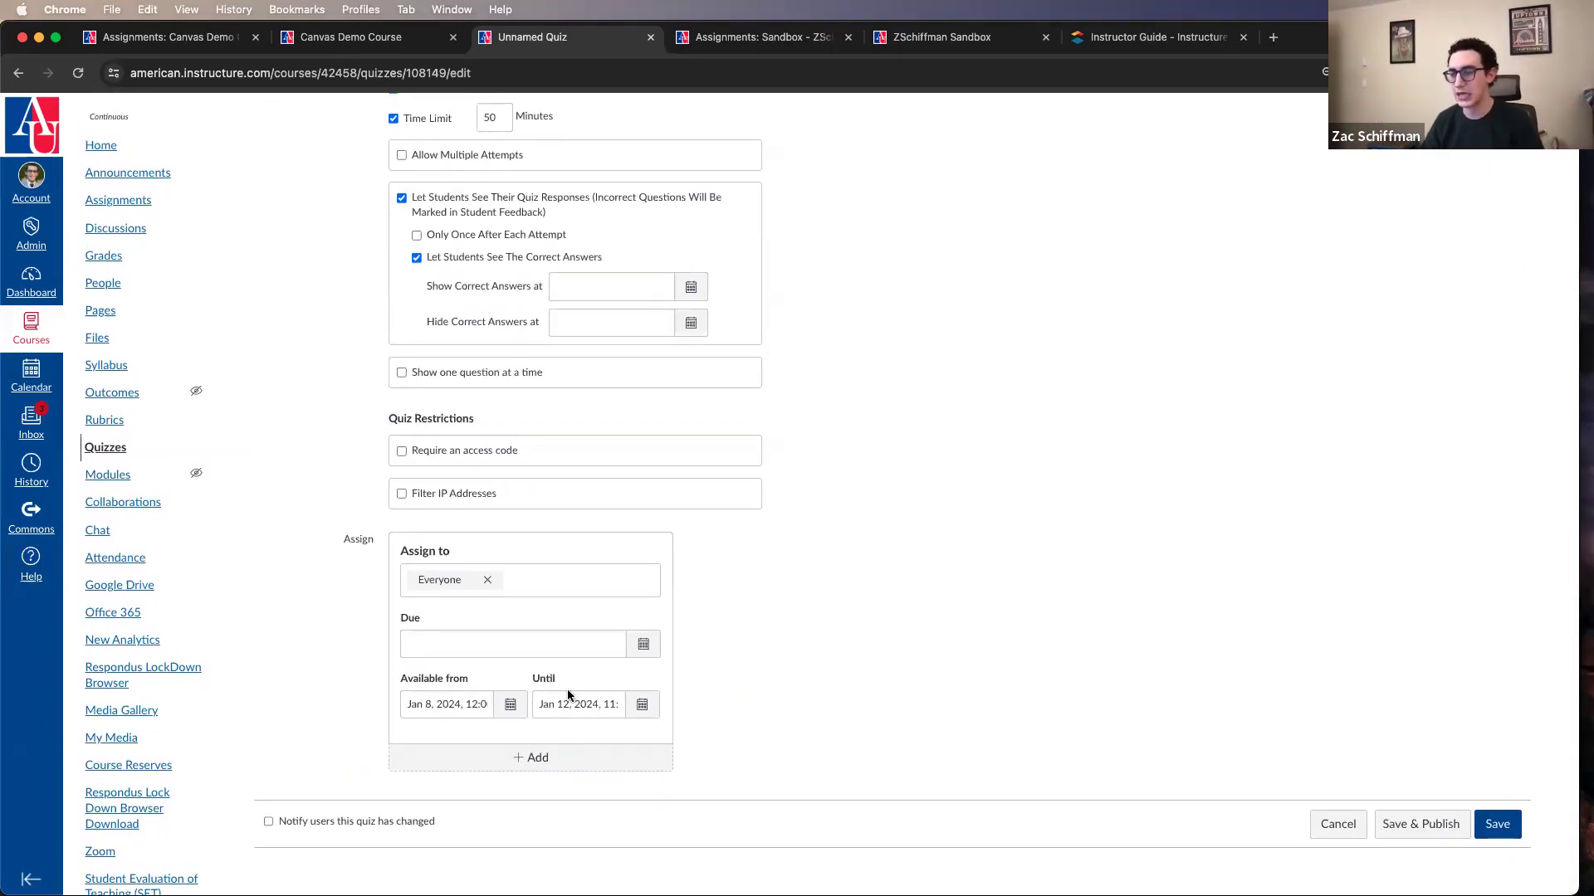
pyautogui.click(510, 708)
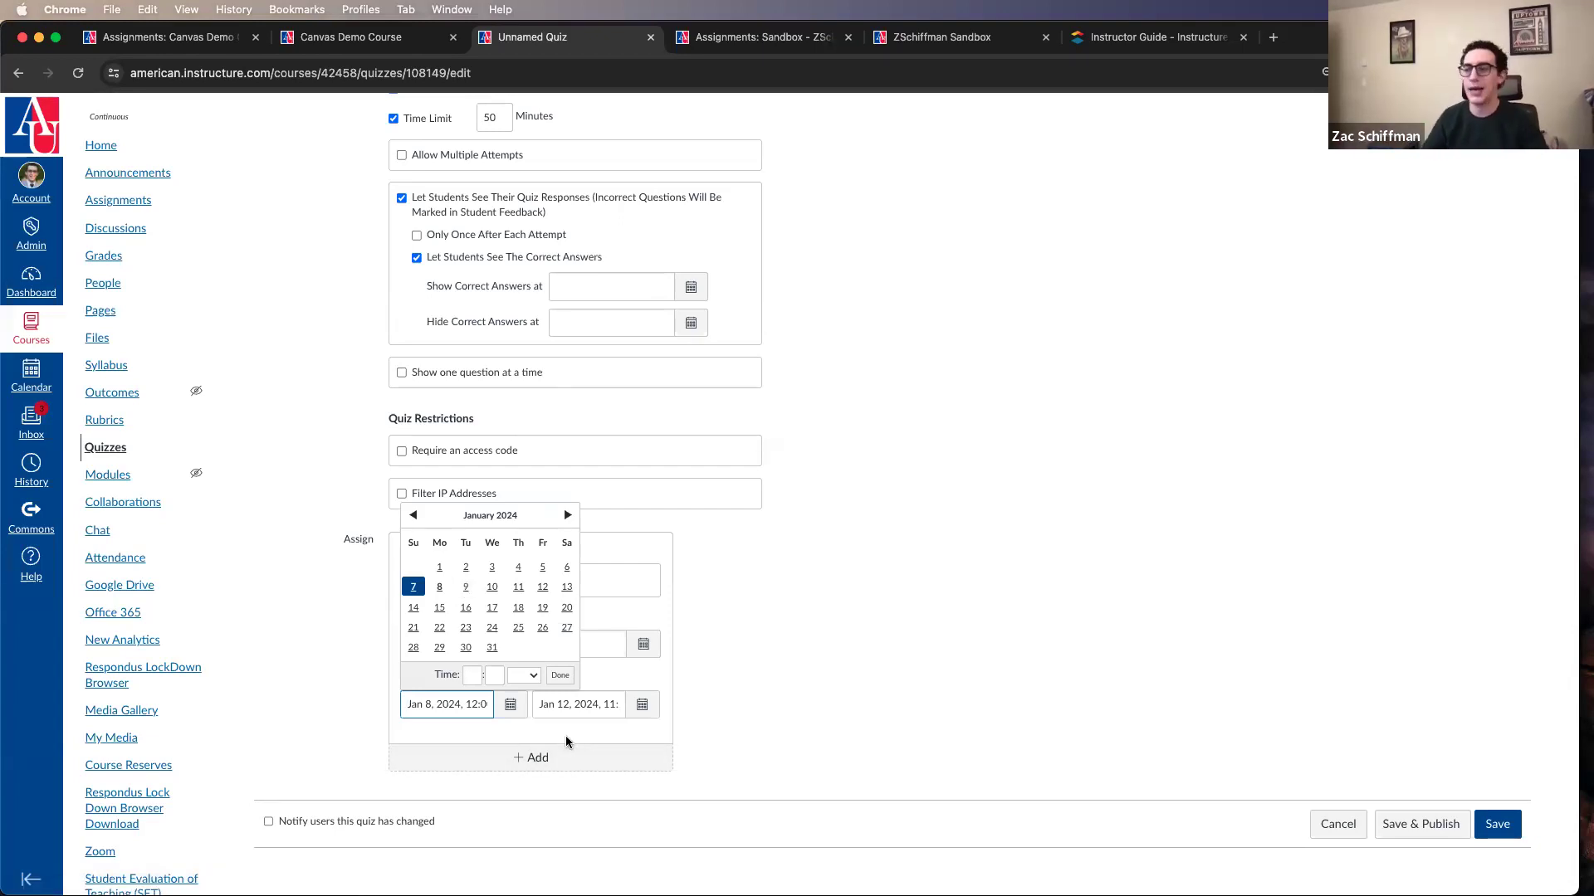
pyautogui.click(736, 621)
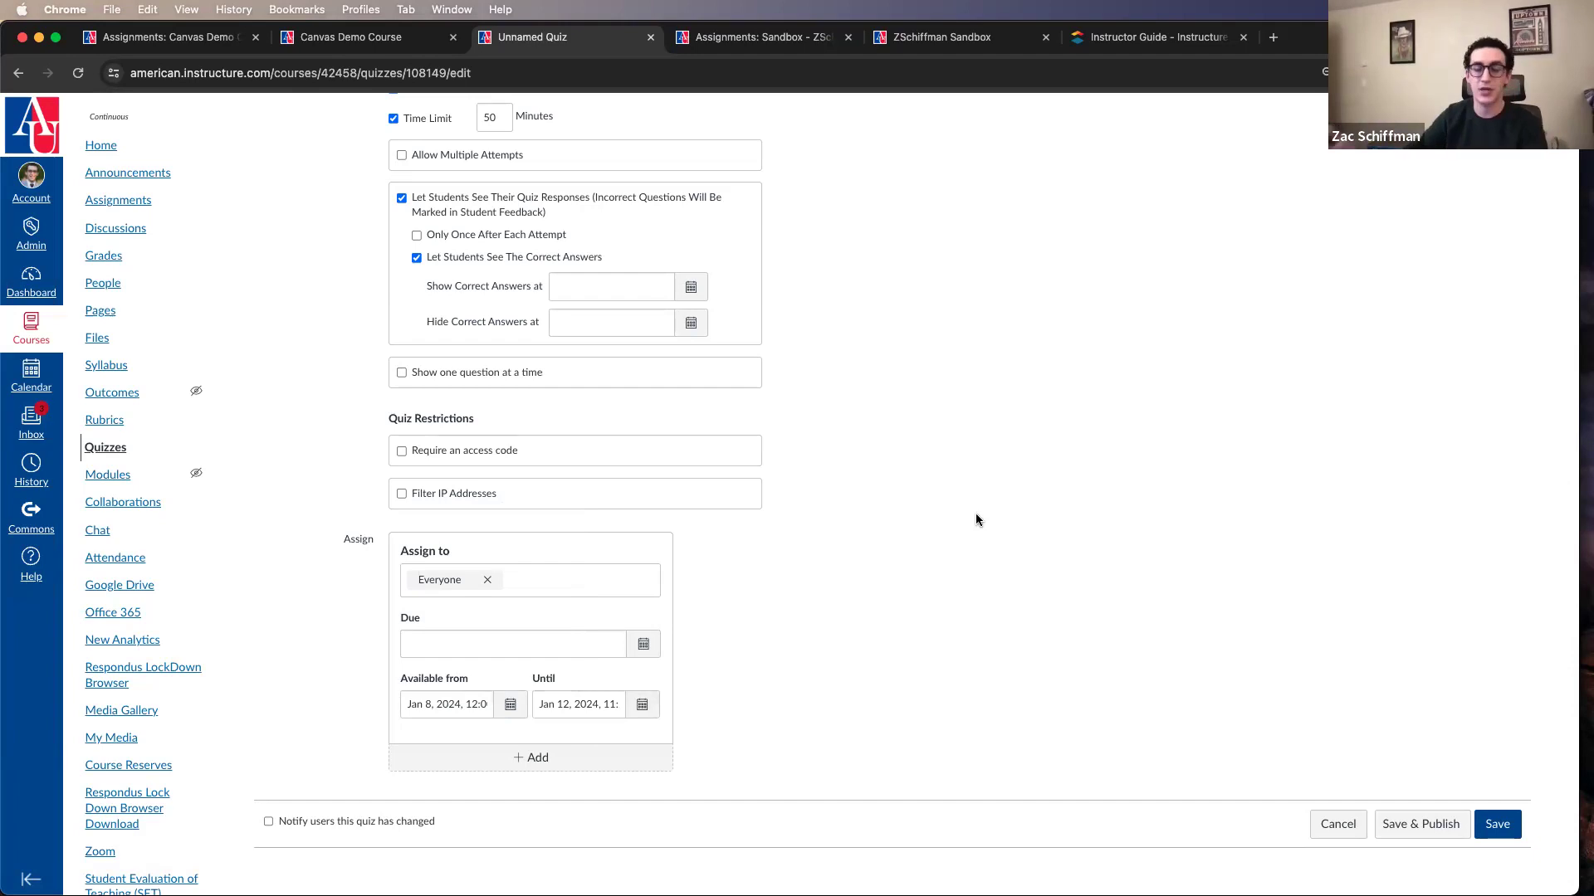
# Step: Try showing one question at a time with questions locked after answering, and turn the option back off
pyautogui.scroll(3, 976, 519)
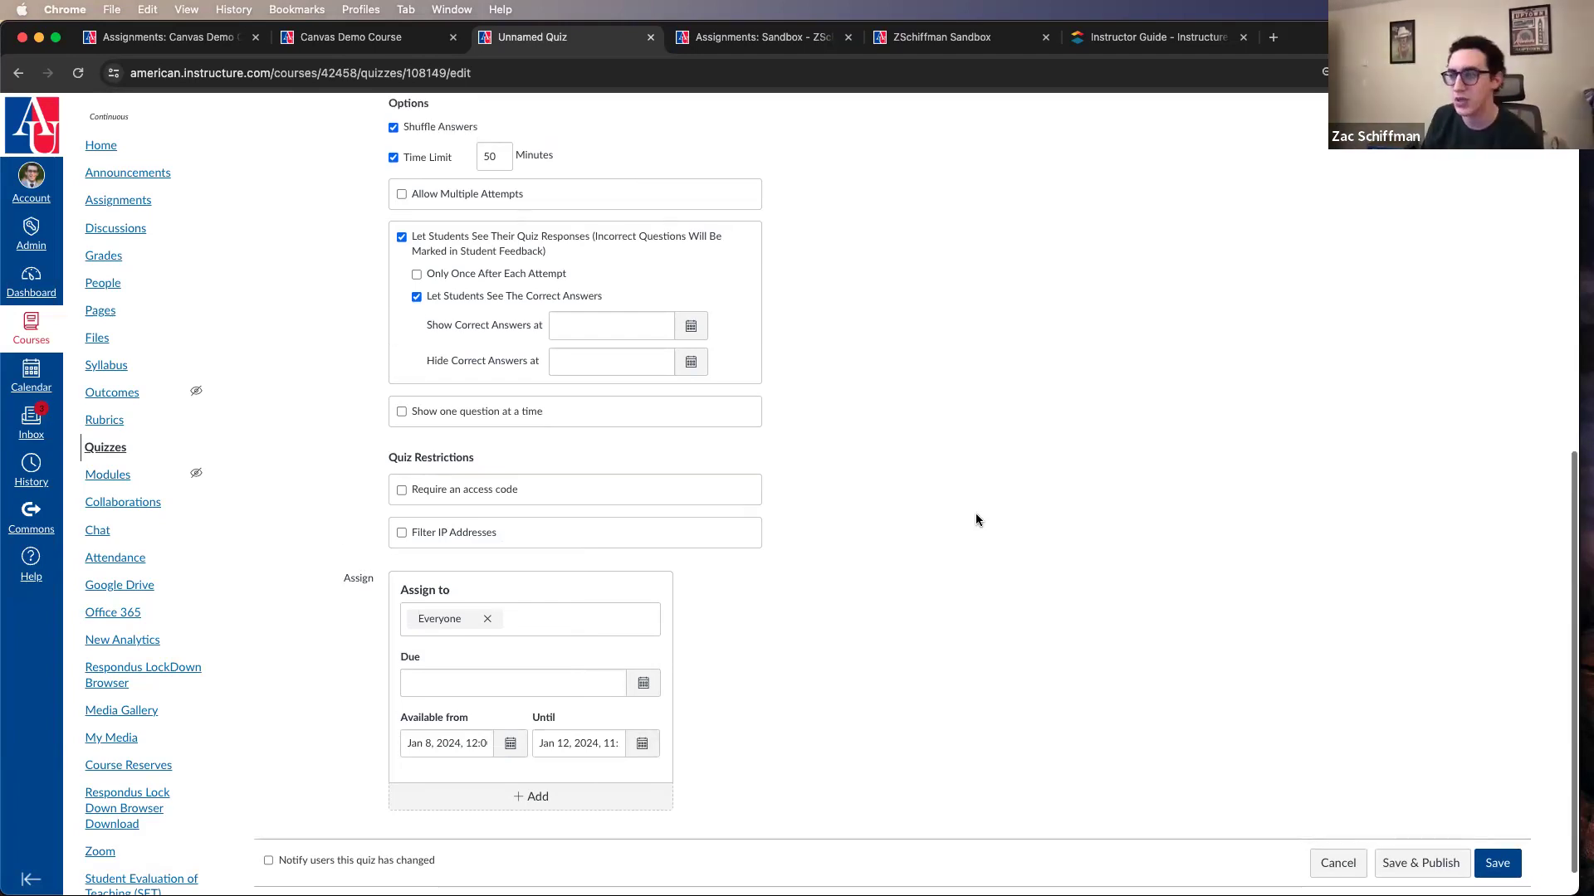
pyautogui.click(514, 555)
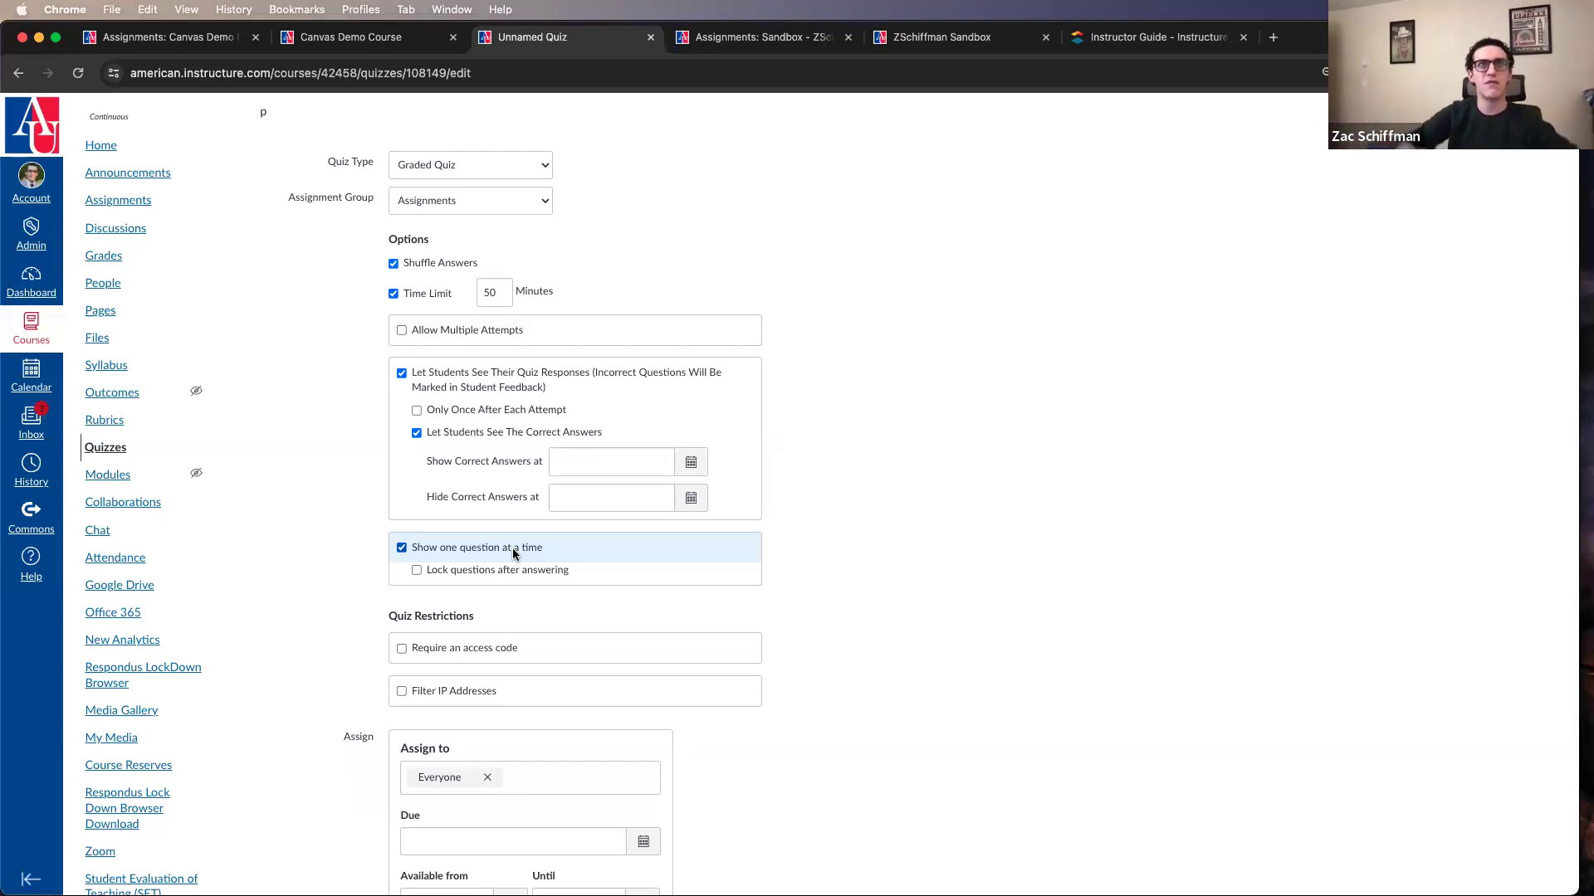
pyautogui.click(510, 572)
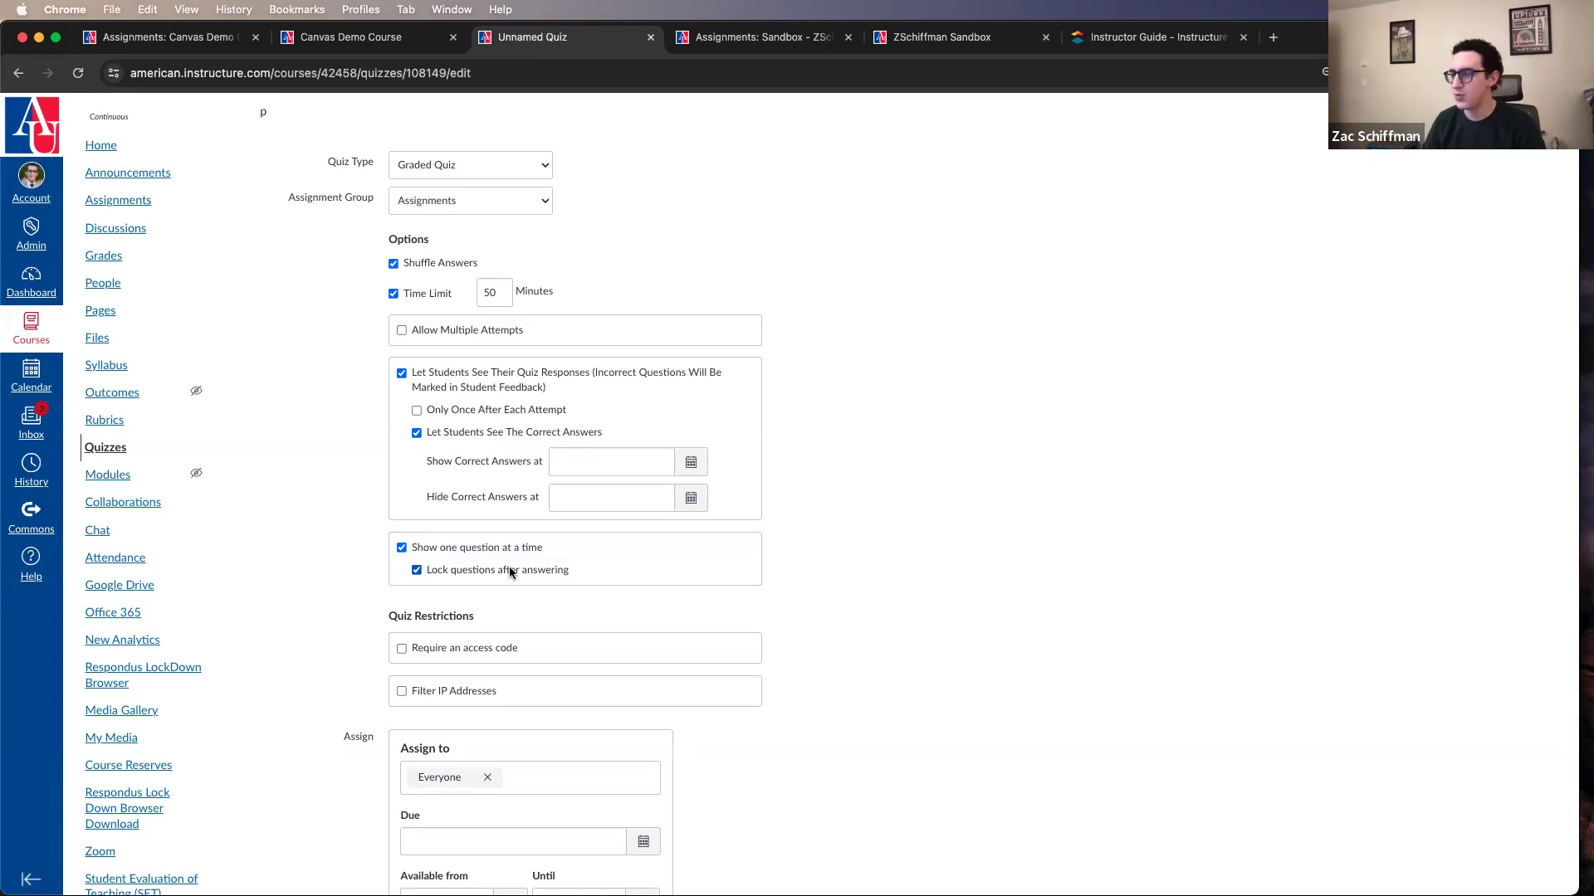
pyautogui.click(515, 550)
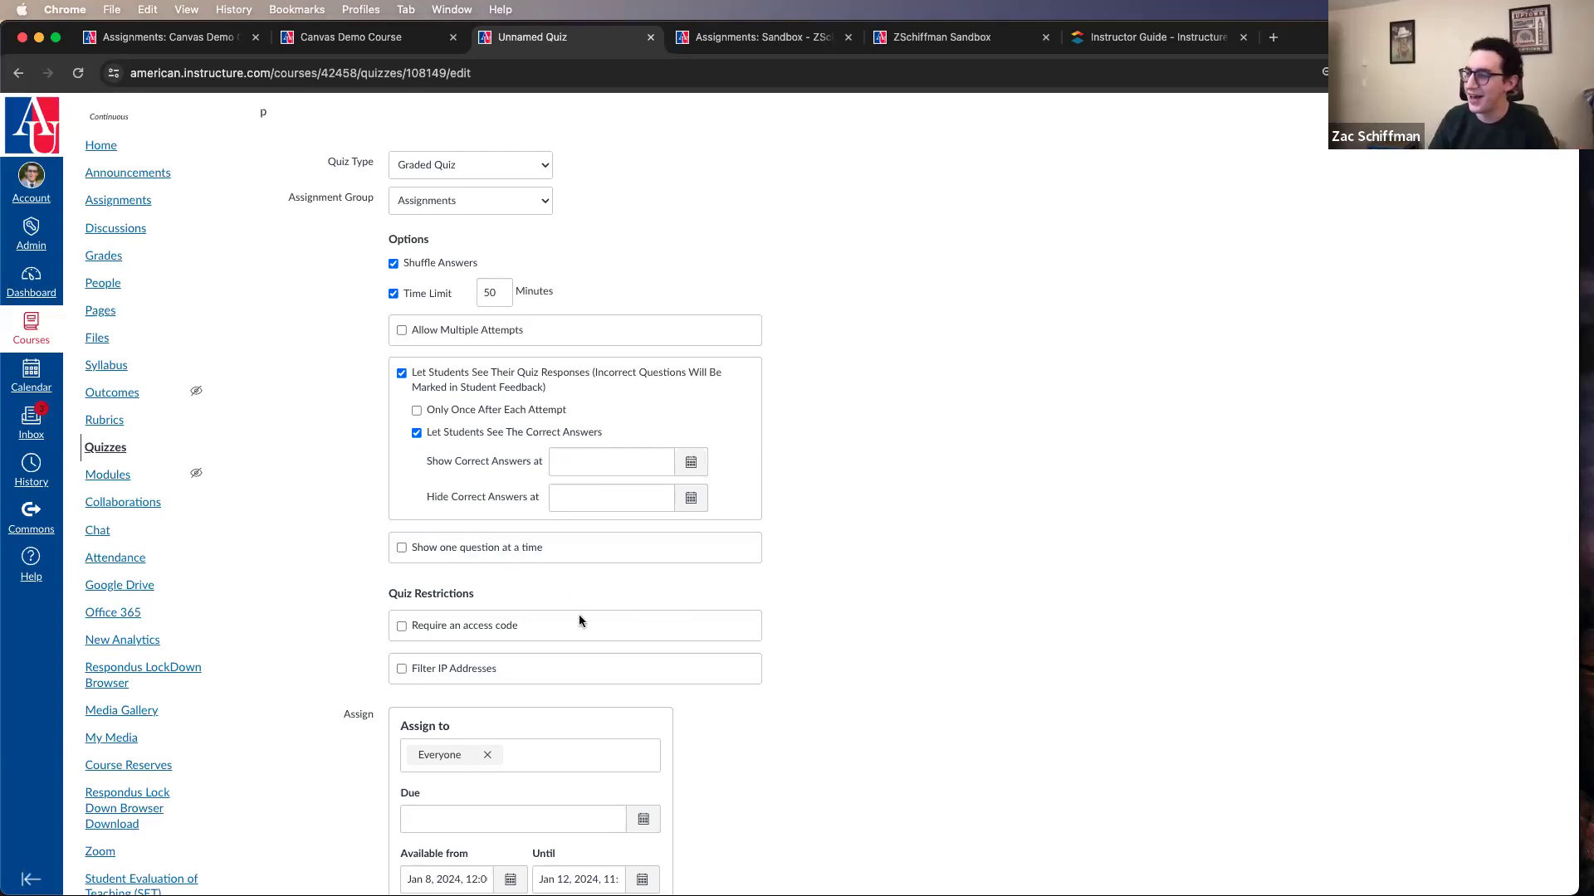
# Step: Try requiring an access code for the quiz, enter a simple code, replace it with a complex one, and remove the restriction
pyautogui.scroll(-2, 639, 616)
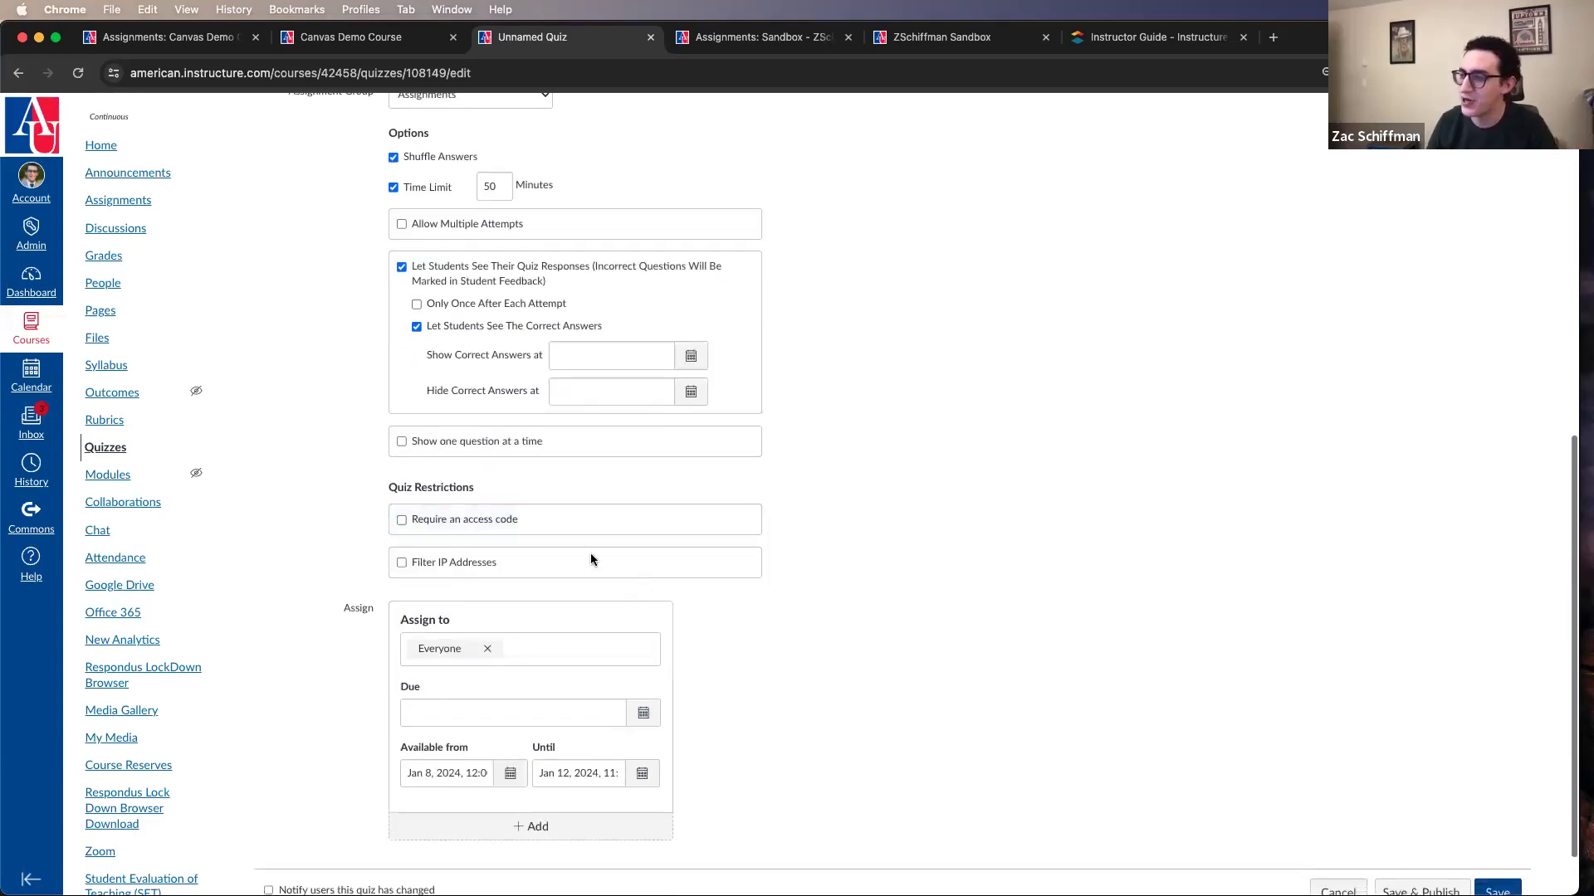
pyautogui.click(525, 519)
pyautogui.click(511, 545)
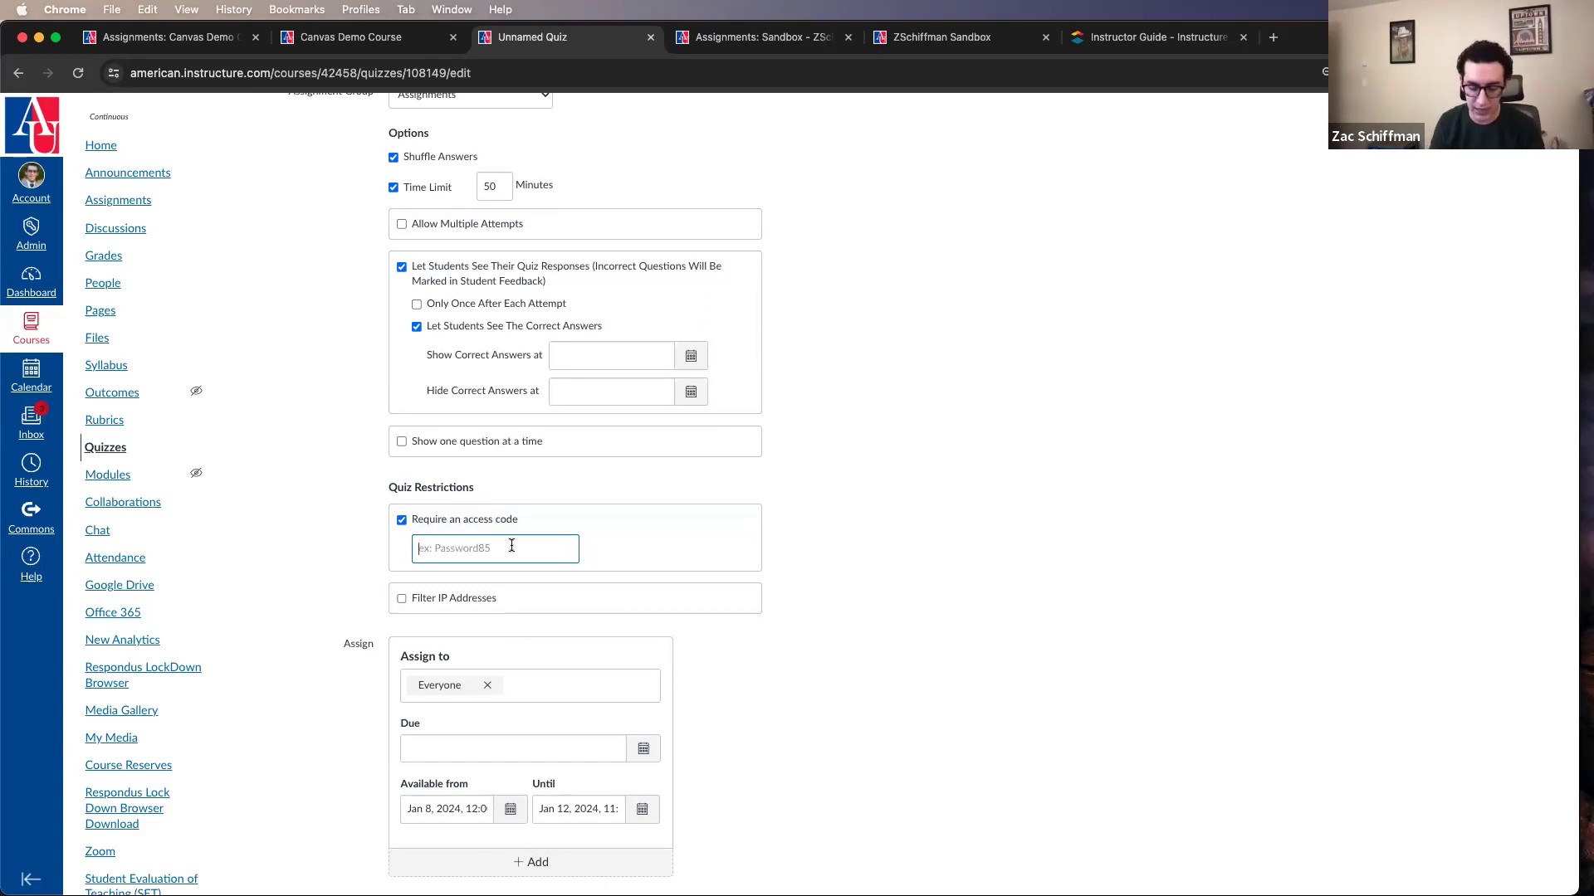
pyautogui.write('Password1')
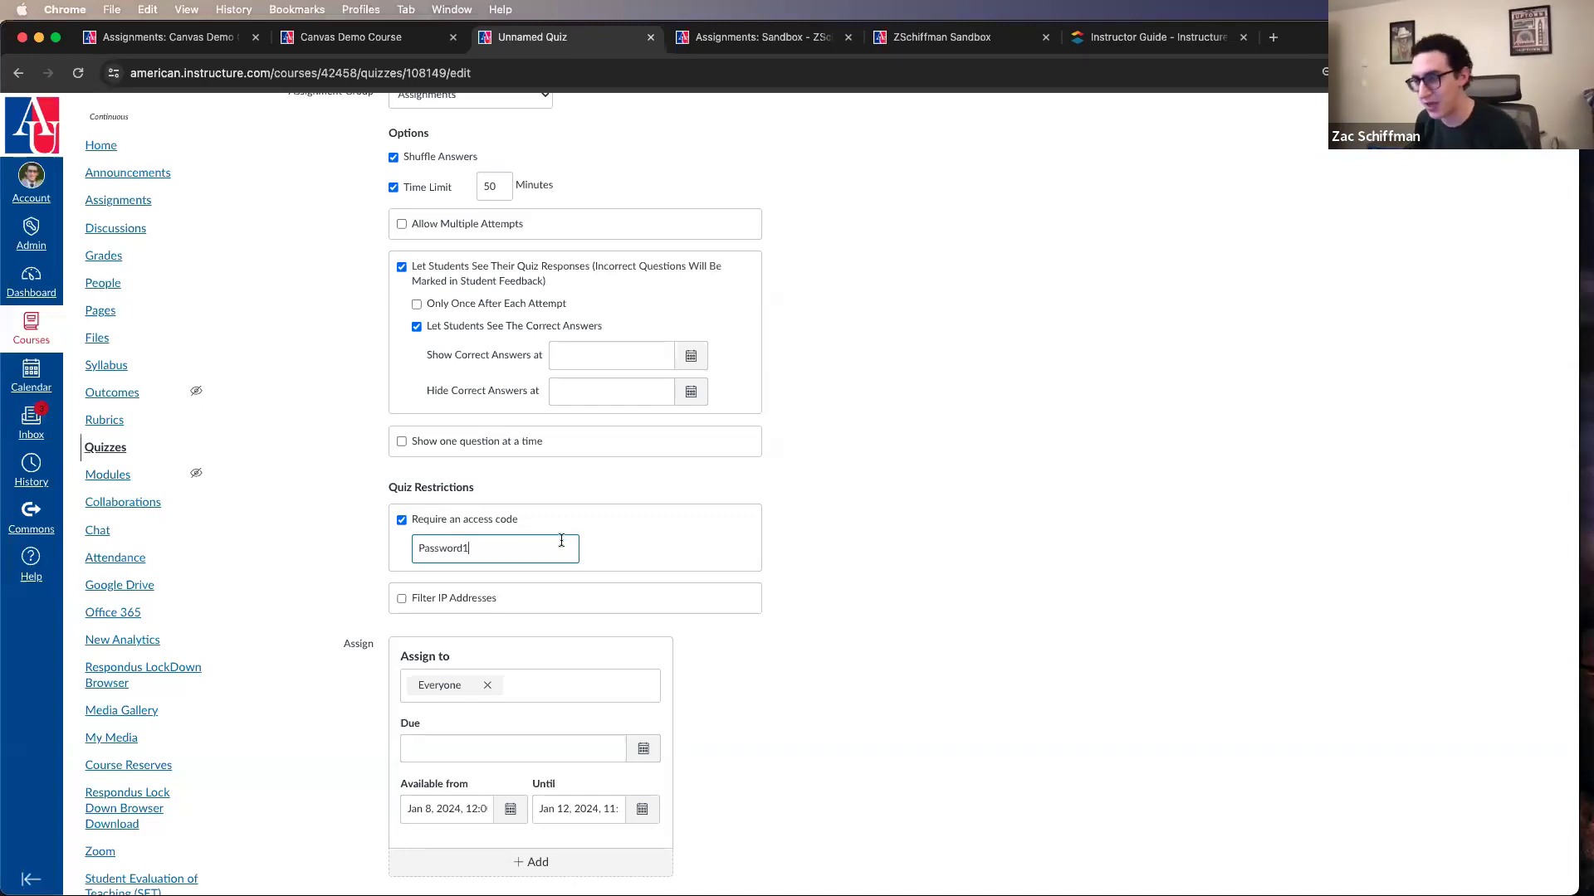
pyautogui.moveTo(546, 544); pyautogui.dragTo(345, 540)
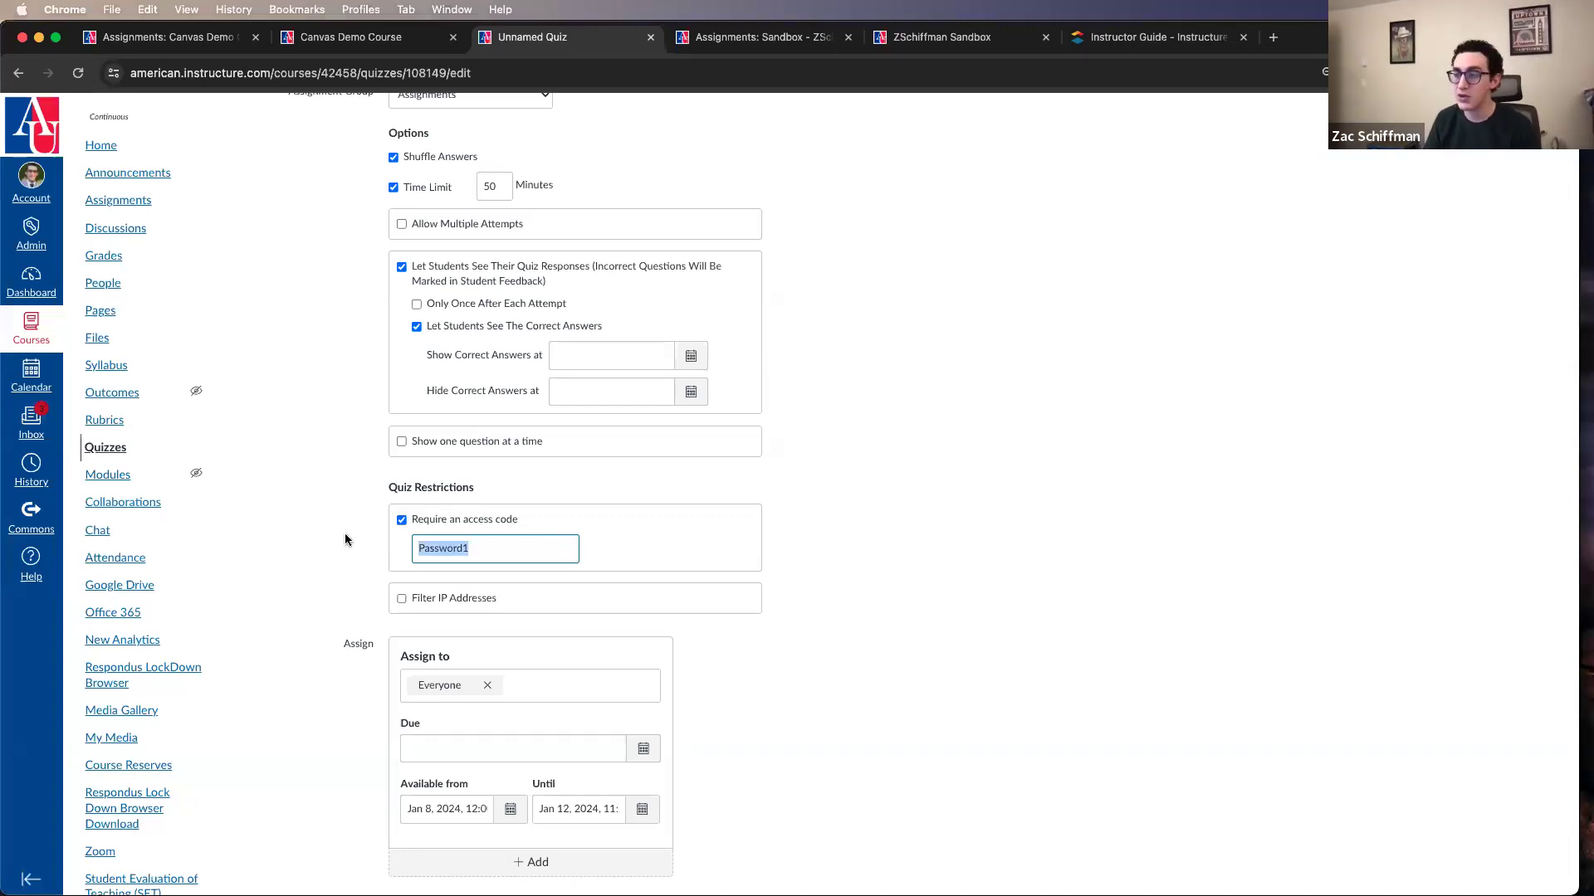
pyautogui.write('G')
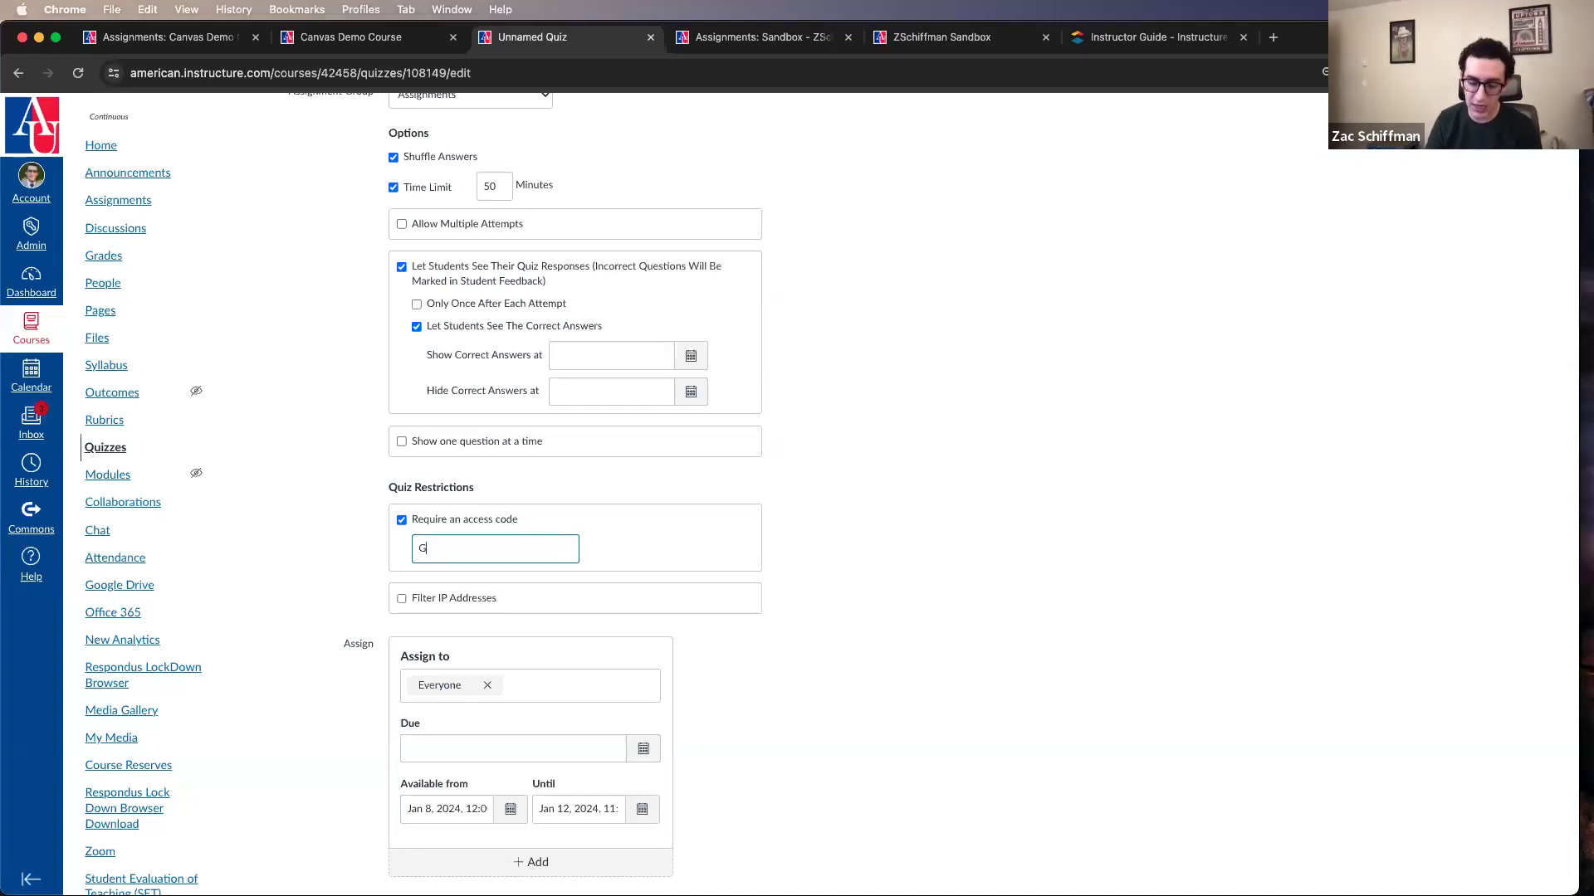
pyautogui.write('7%')
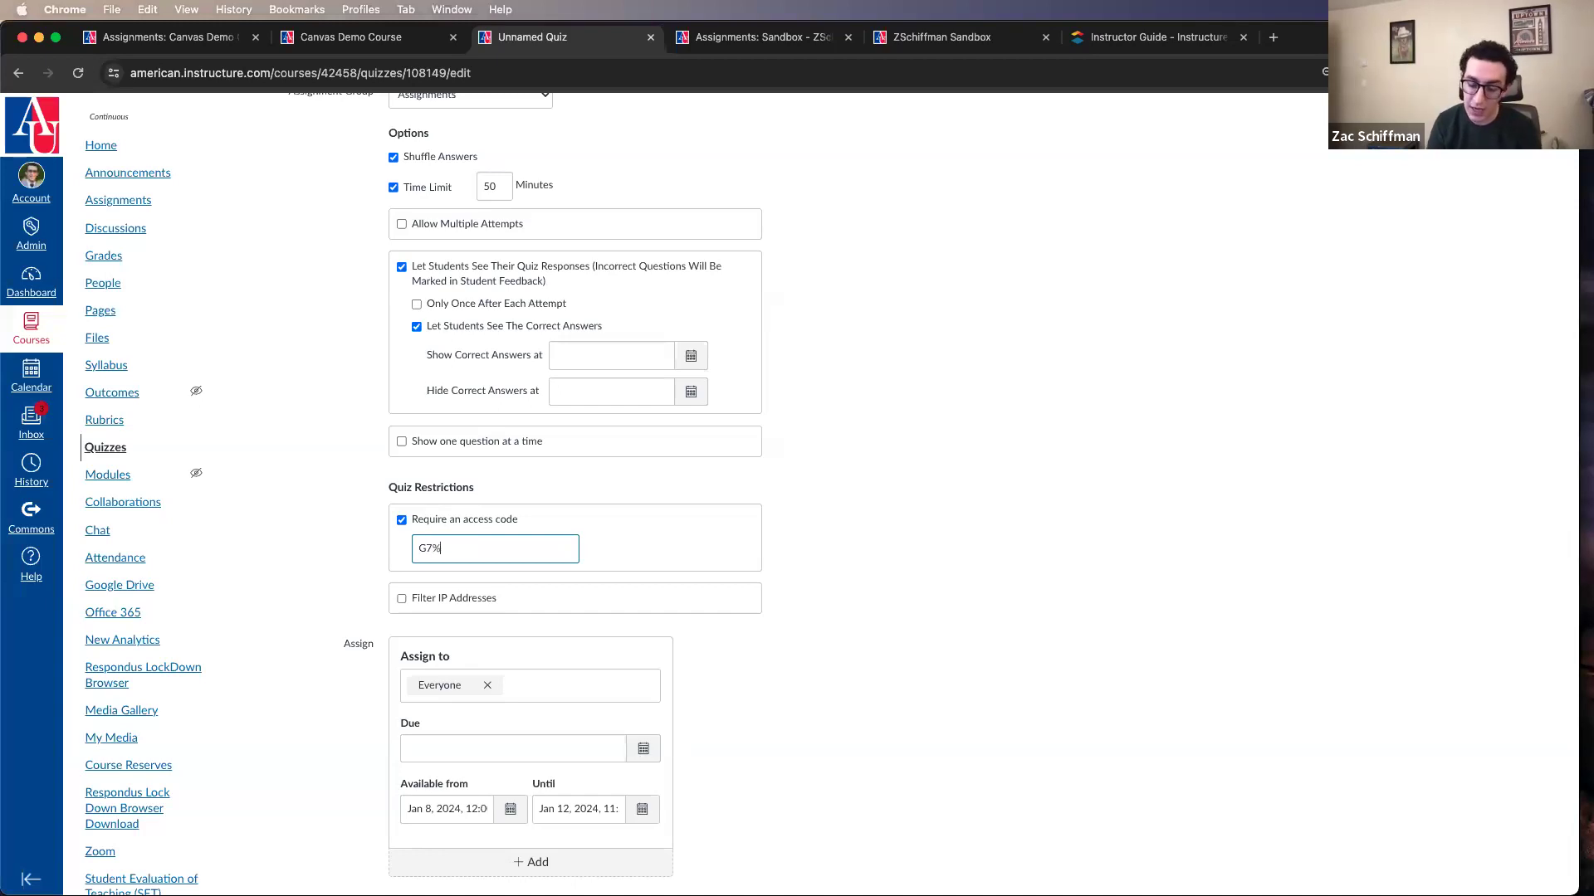
pyautogui.write('hJk$')
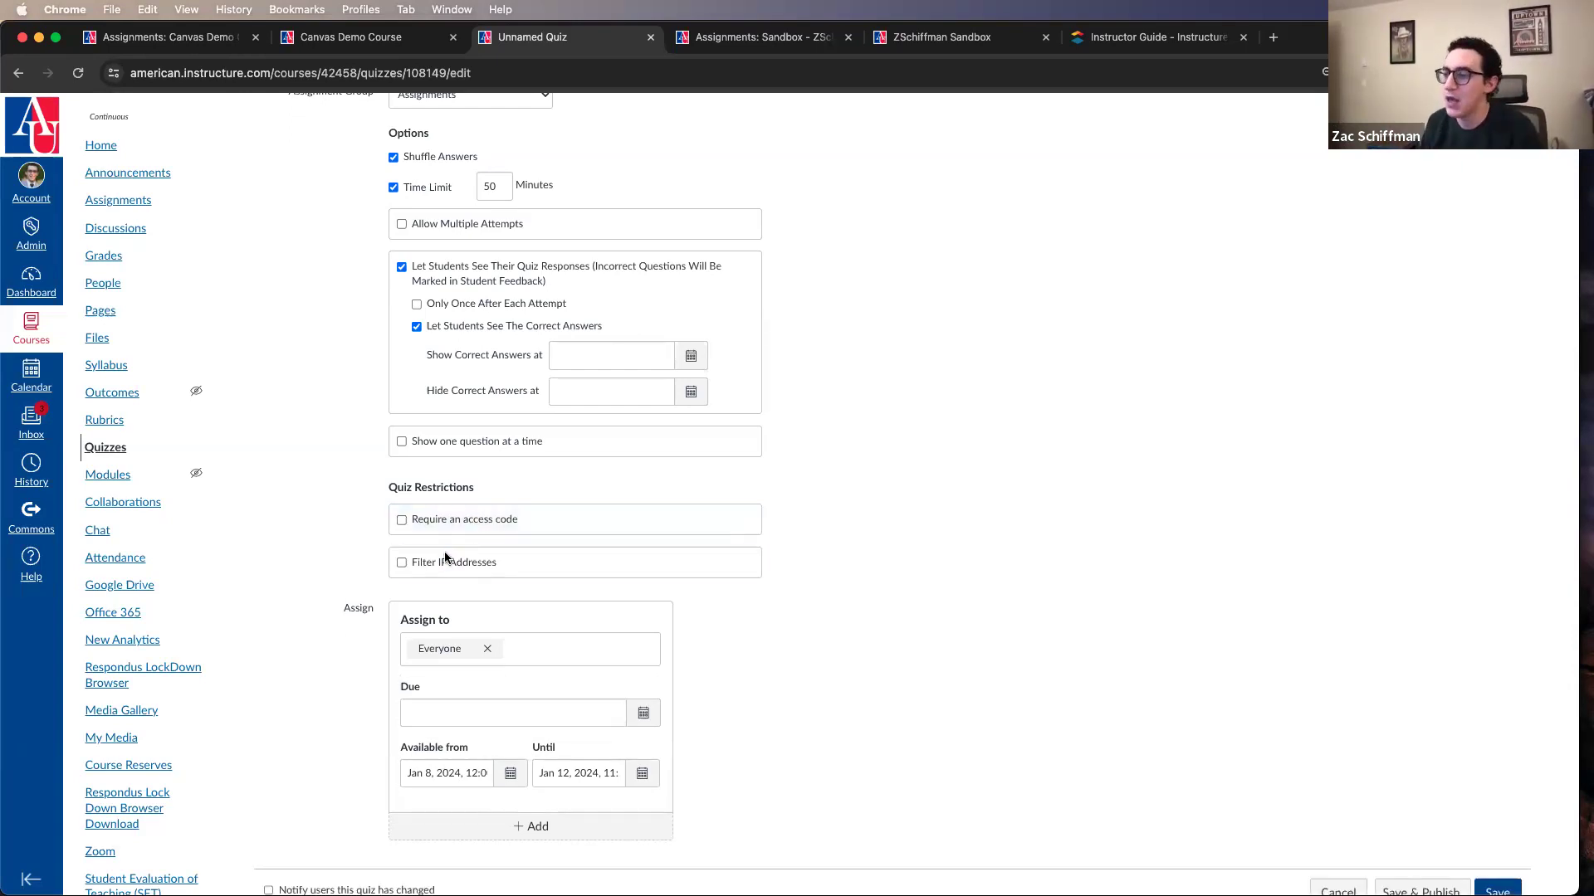
# Step: Try the Filter IP Addresses restriction for the quiz and turn it back off
pyautogui.click(445, 564)
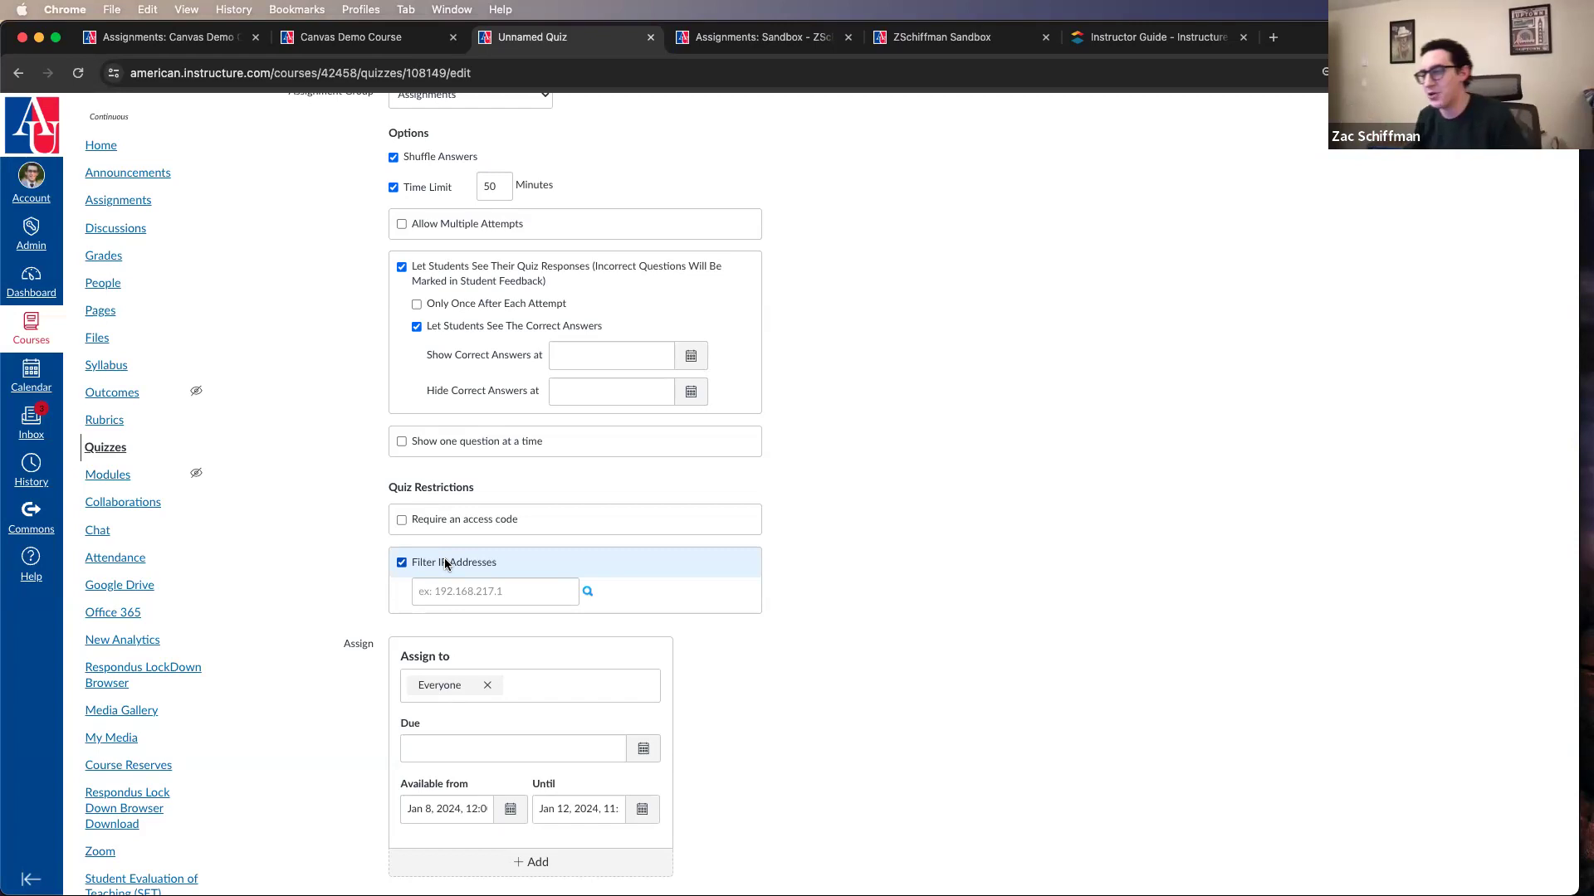
pyautogui.click(447, 565)
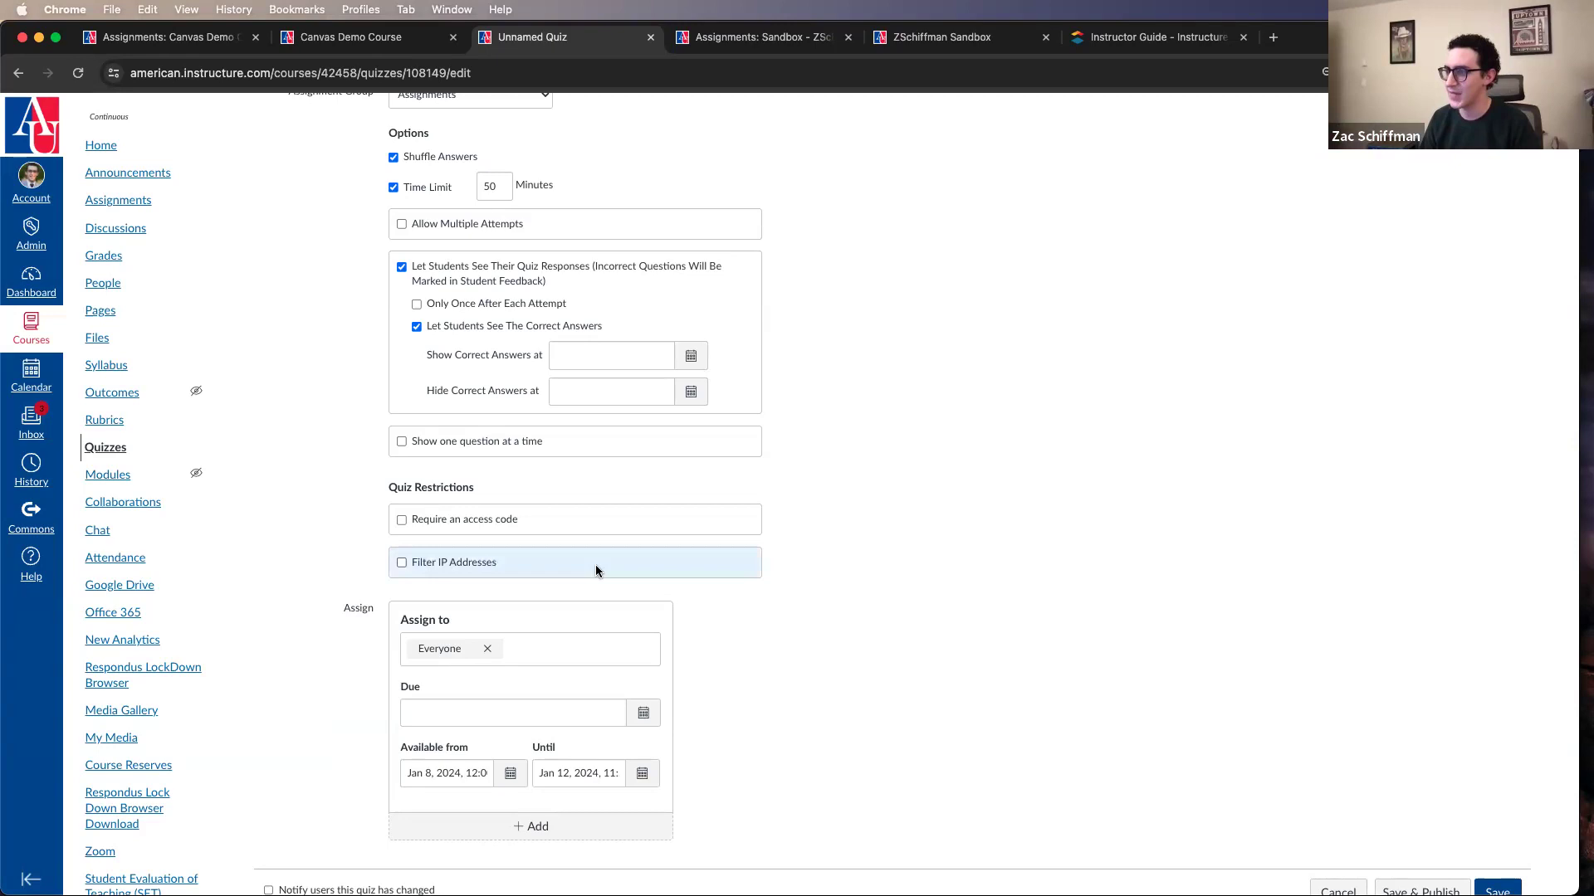
pyautogui.scroll(-2, 719, 722)
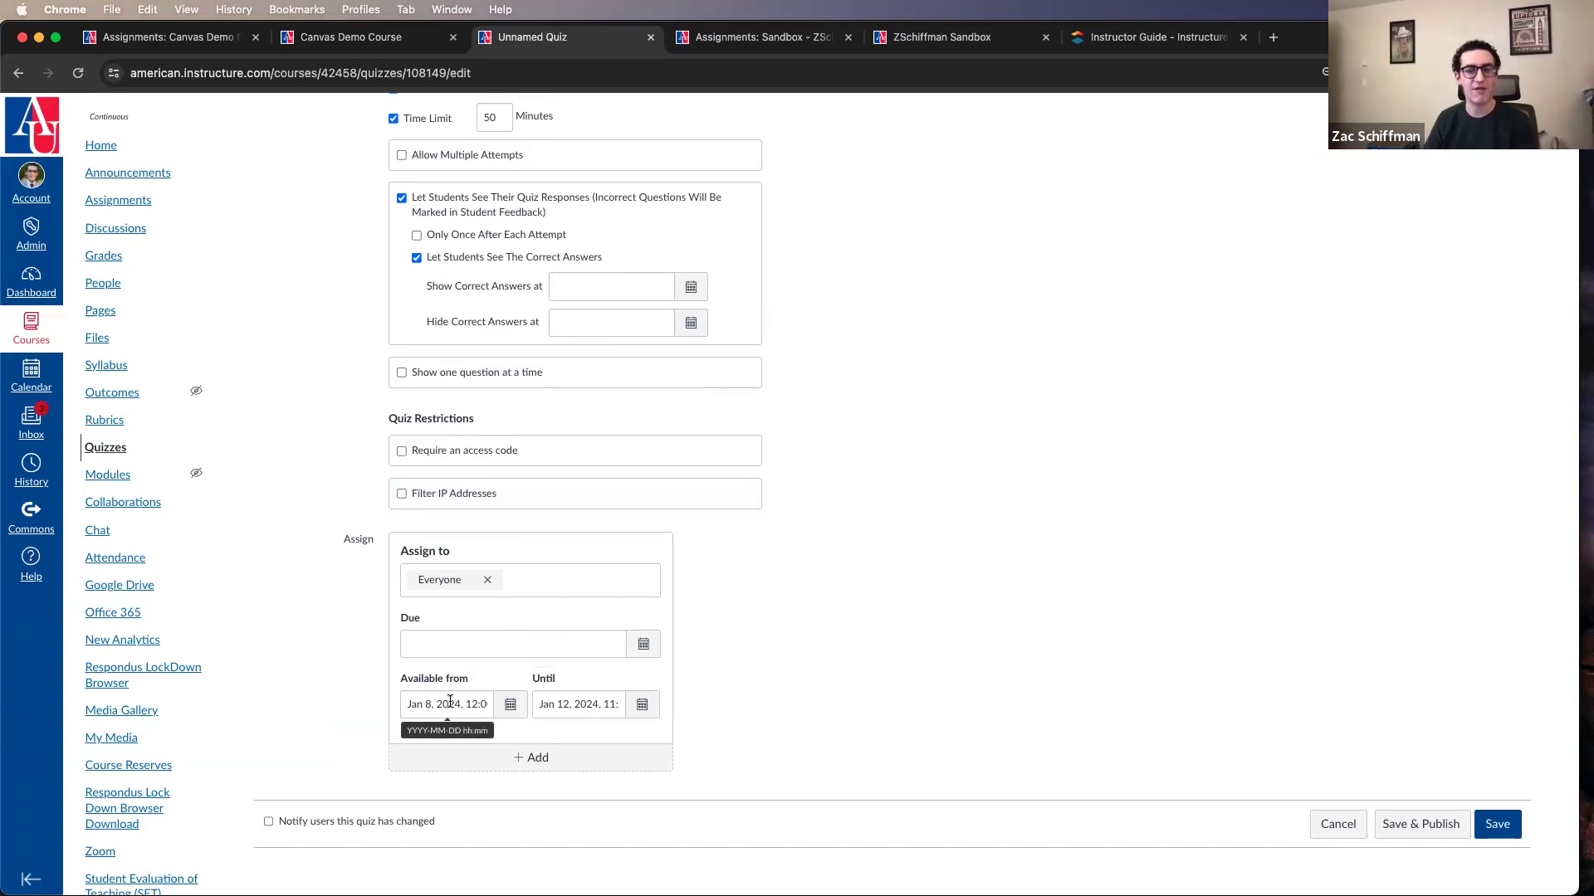
# Step: Go to the quiz's questions and add a new question
pyautogui.scroll(9, 809, 608)
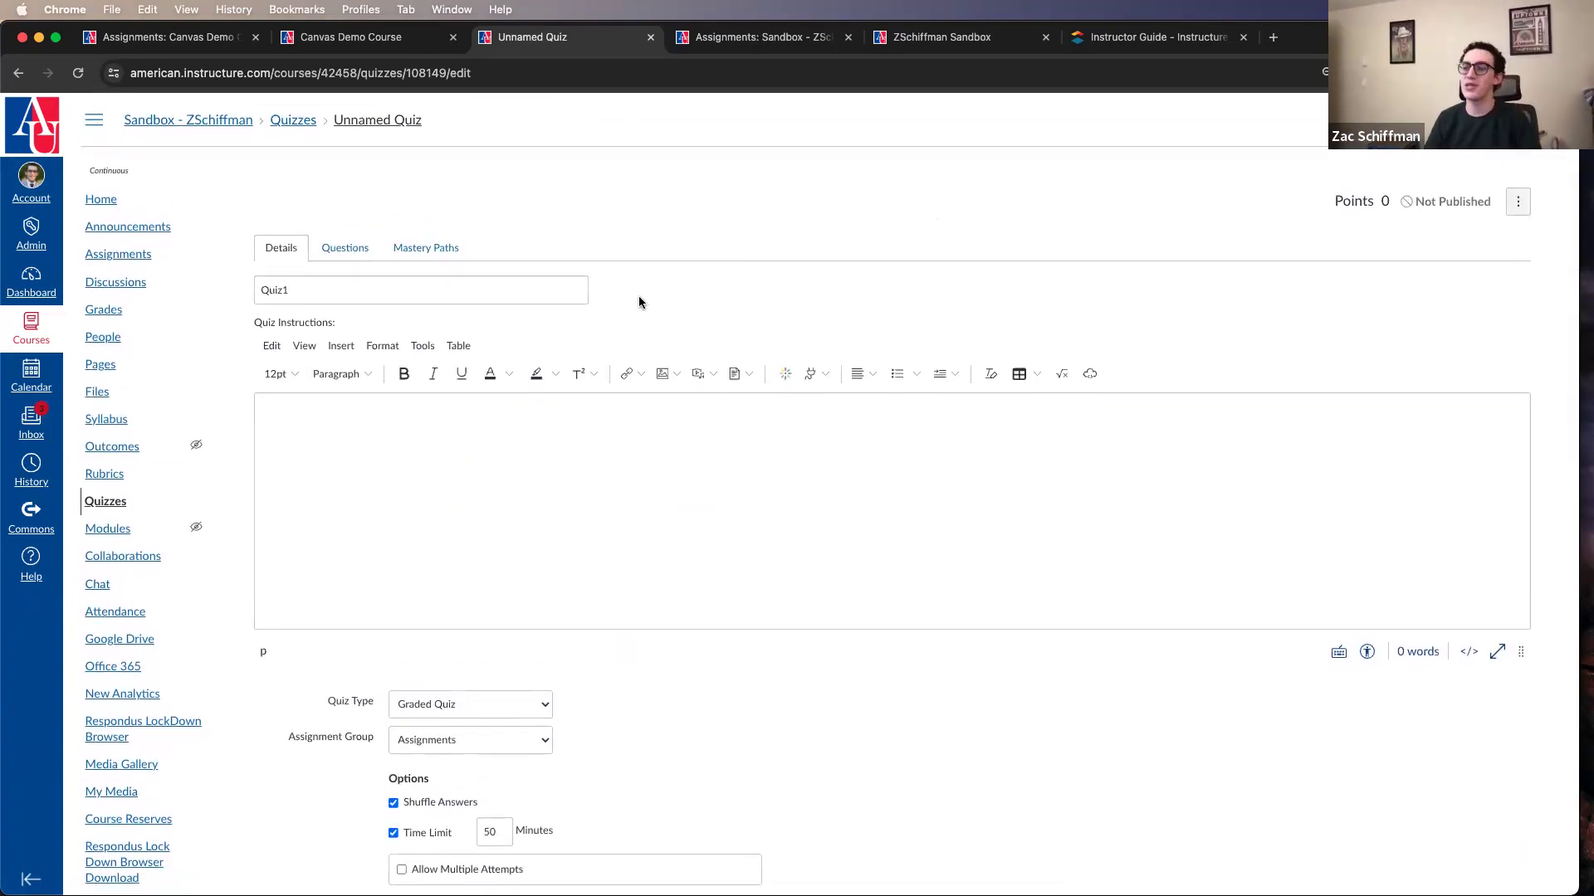
pyautogui.click(333, 247)
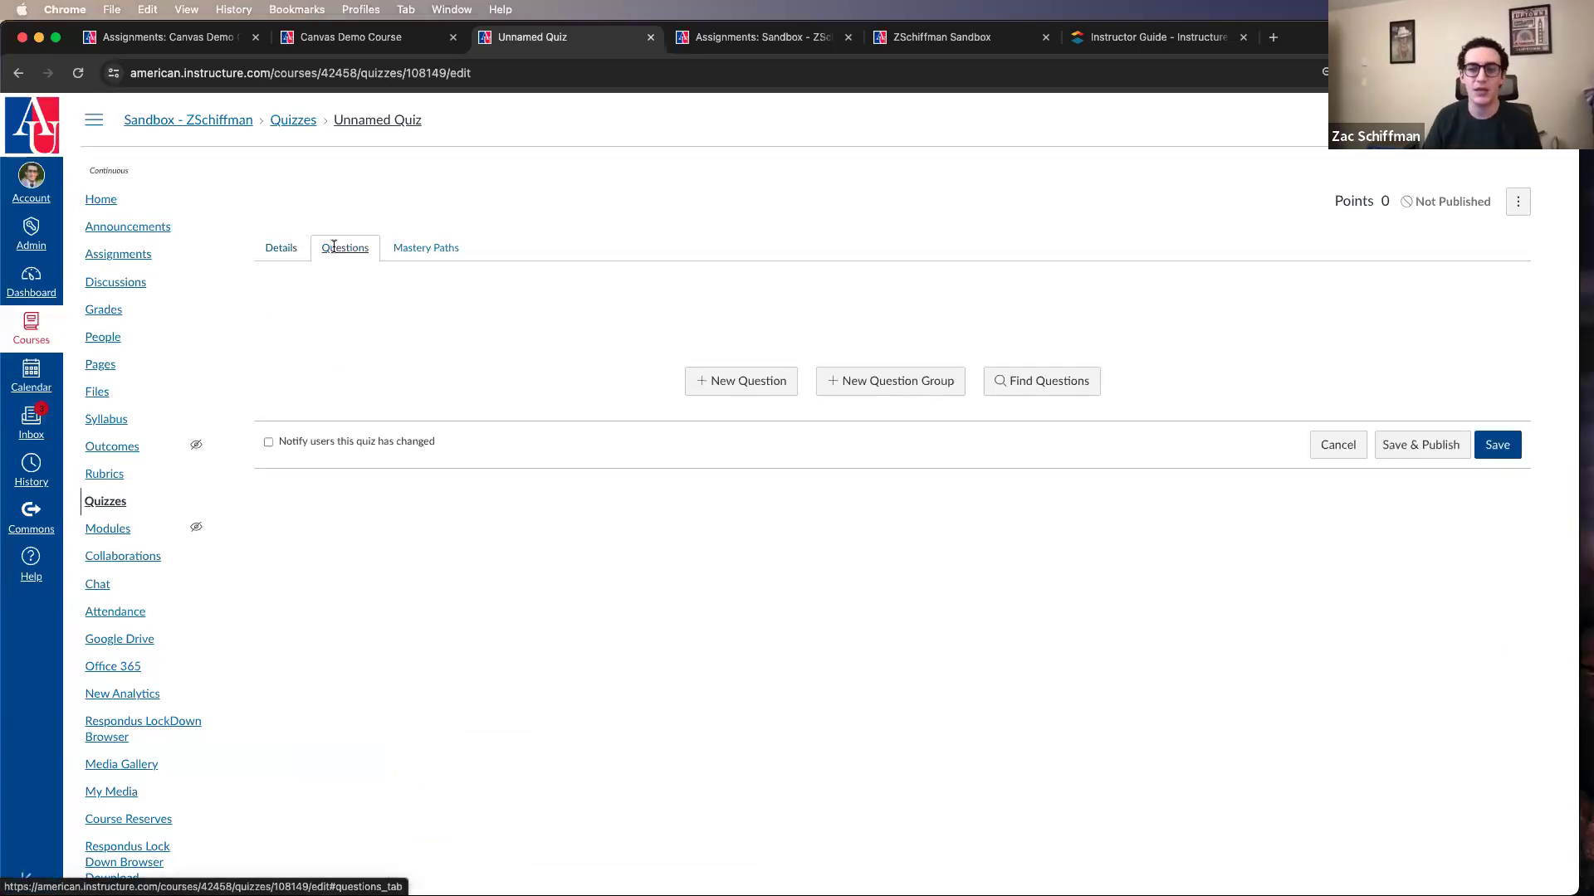
pyautogui.scroll(-1, 755, 431)
pyautogui.click(738, 389)
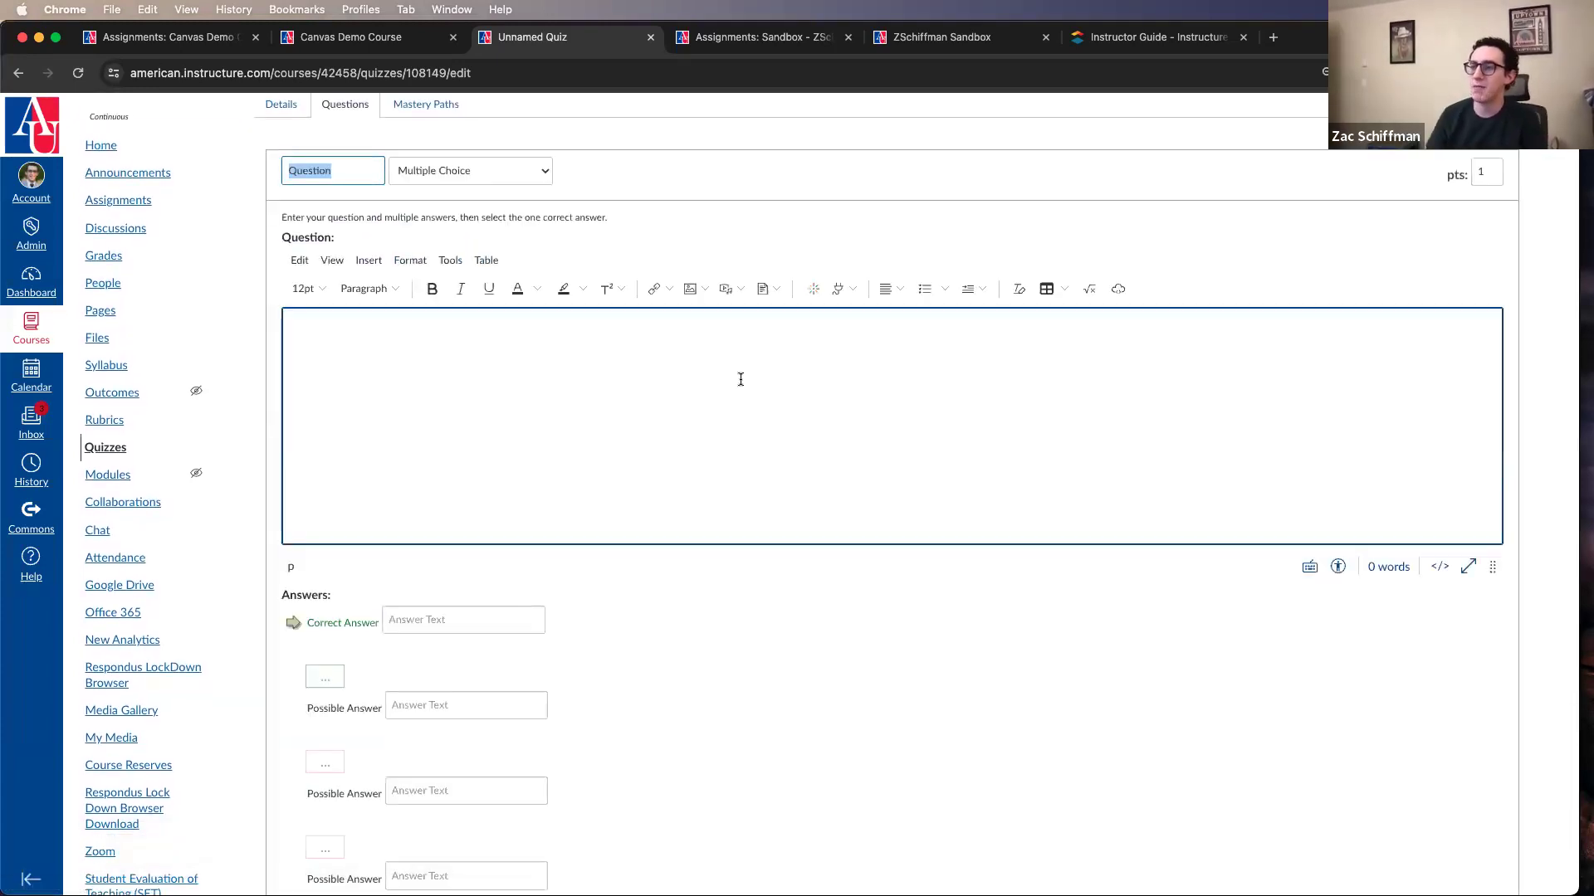
# Step: Look over the new question's form, including its question text editor and its correct and possible answer fields
pyautogui.scroll(-3, 732, 465)
pyautogui.scroll(-3, 732, 466)
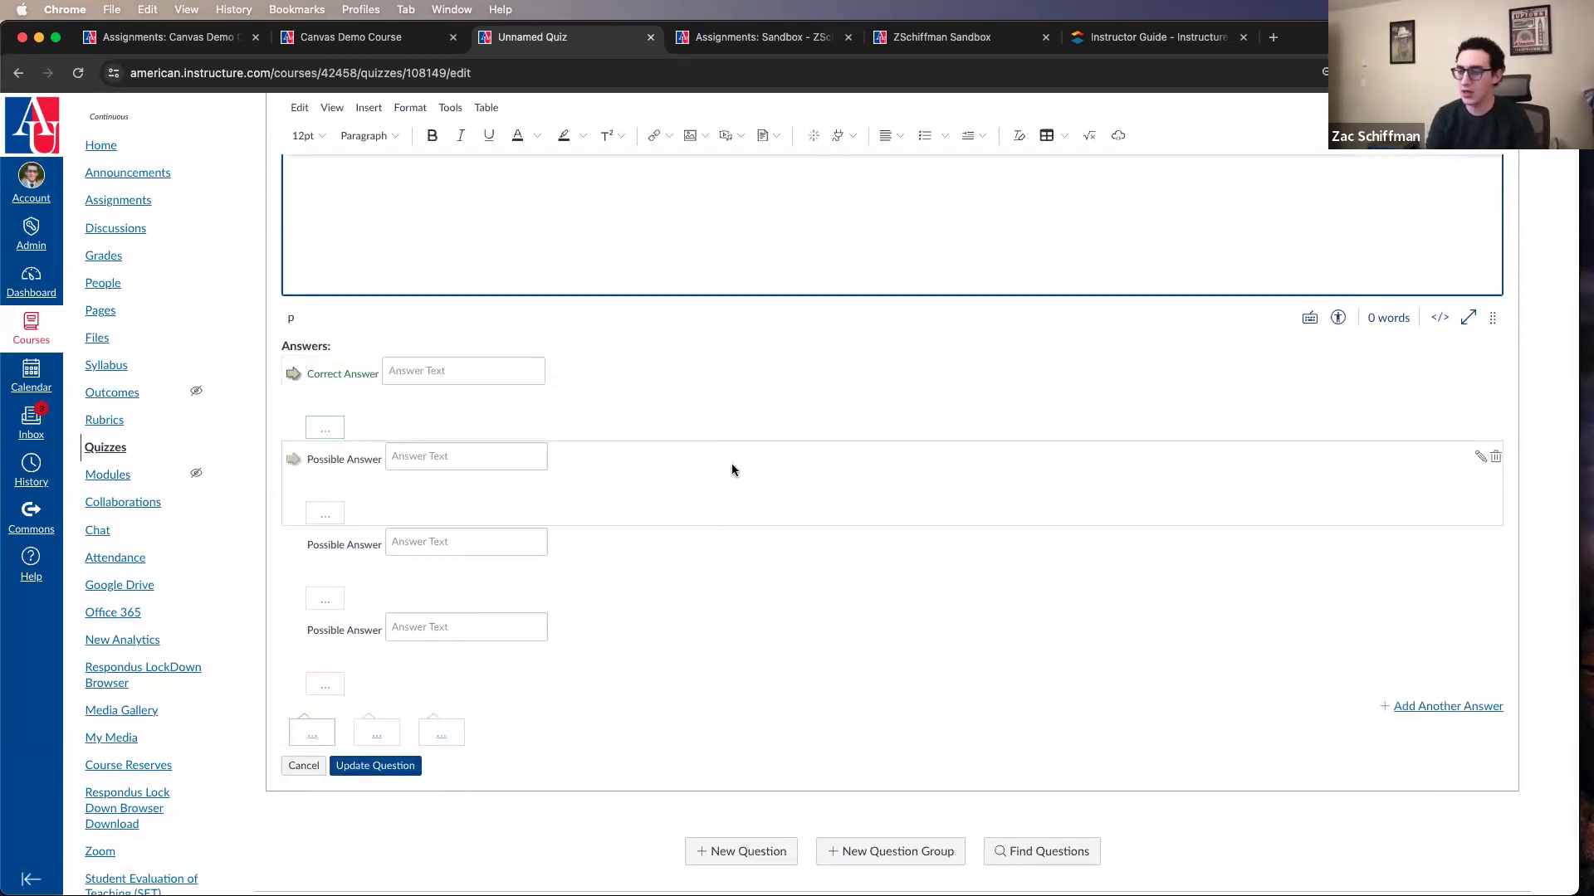
pyautogui.press('super+minus')
pyautogui.press('super+minus')
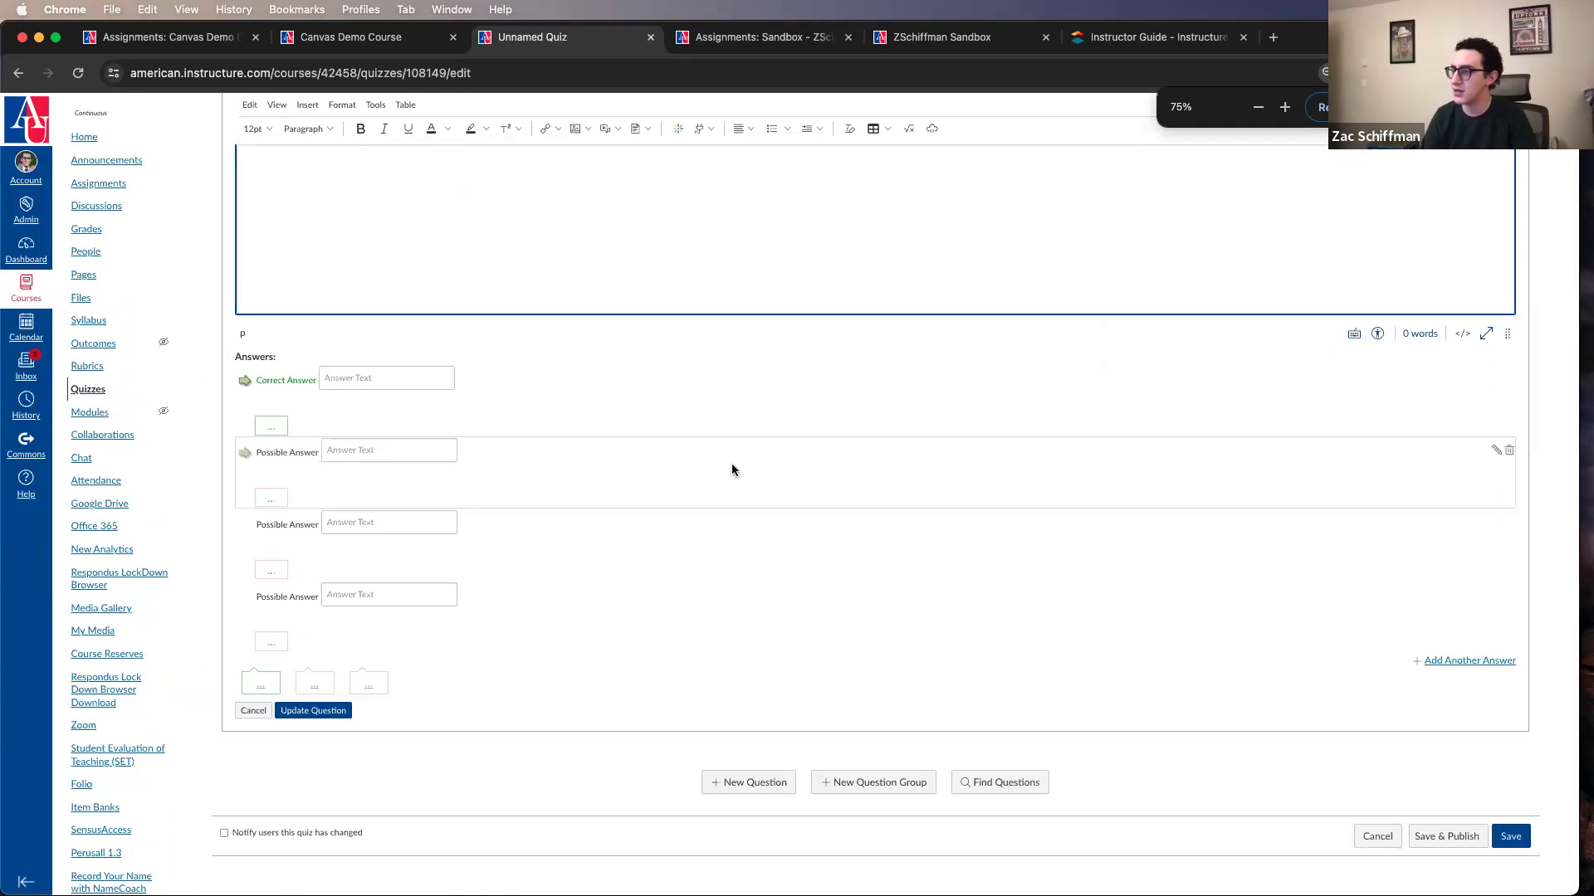
pyautogui.scroll(3, 731, 470)
pyautogui.press('super+plus')
pyautogui.press('super+plus')
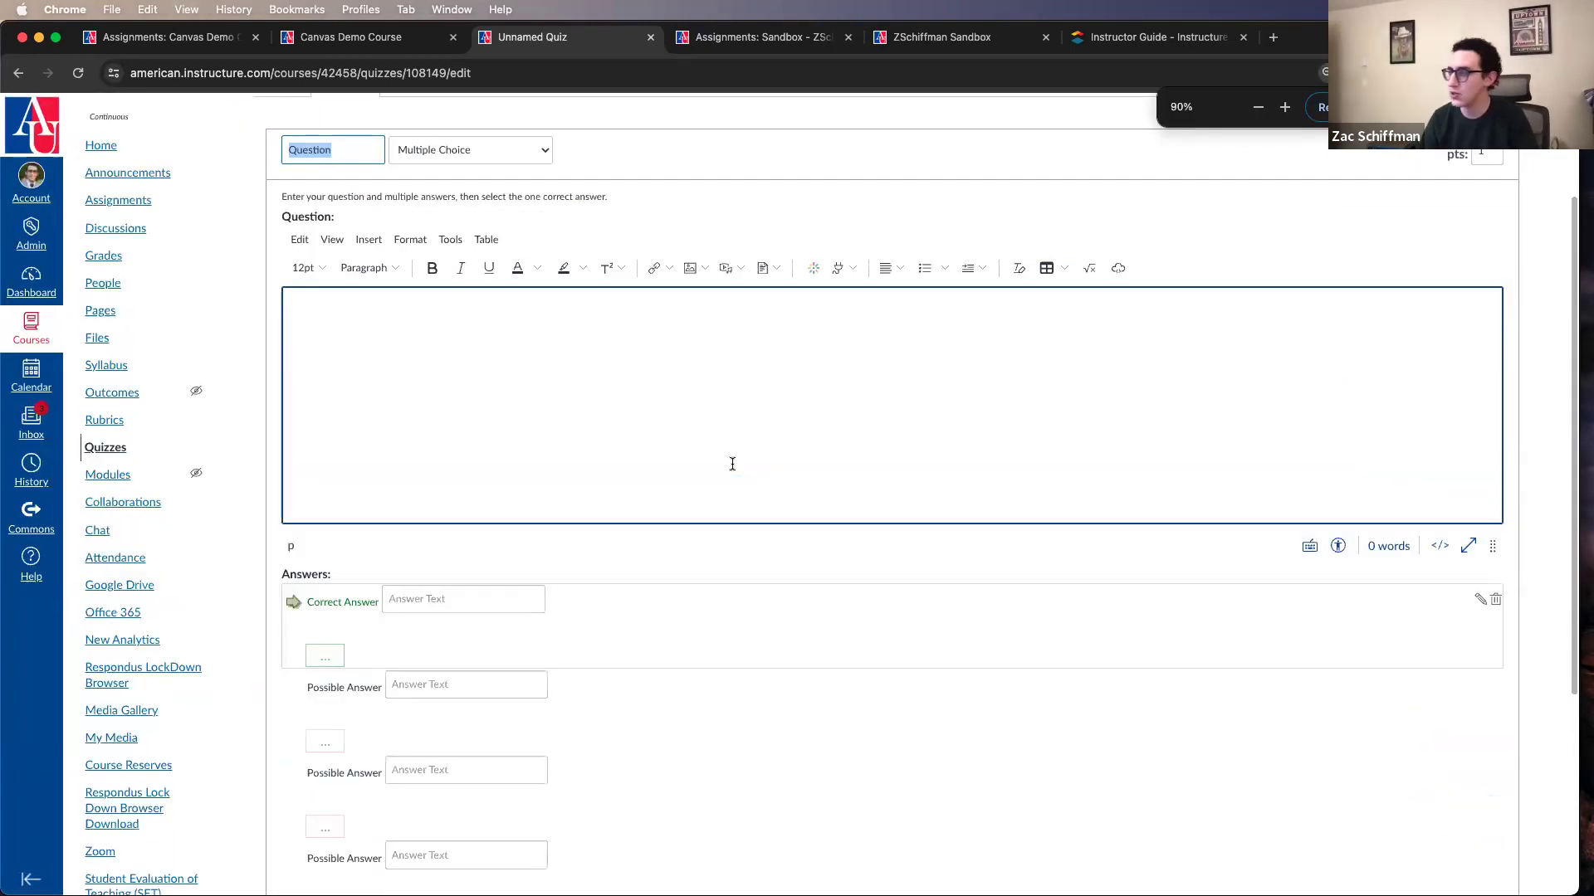
pyautogui.scroll(2, 732, 464)
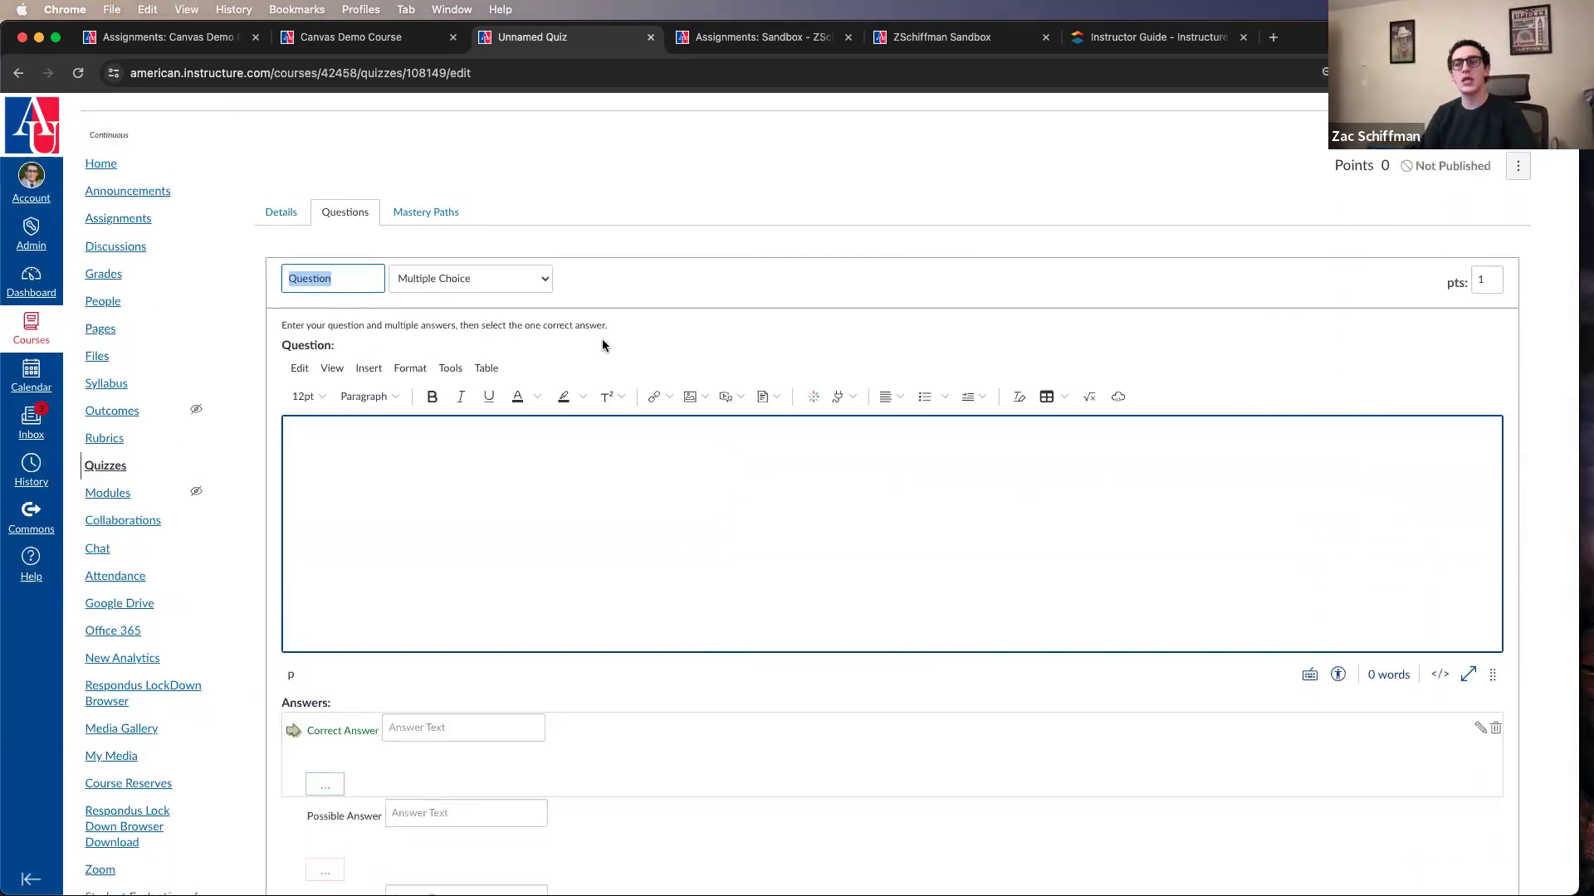
# Step: Name the new question "Question 1"
pyautogui.click(353, 280)
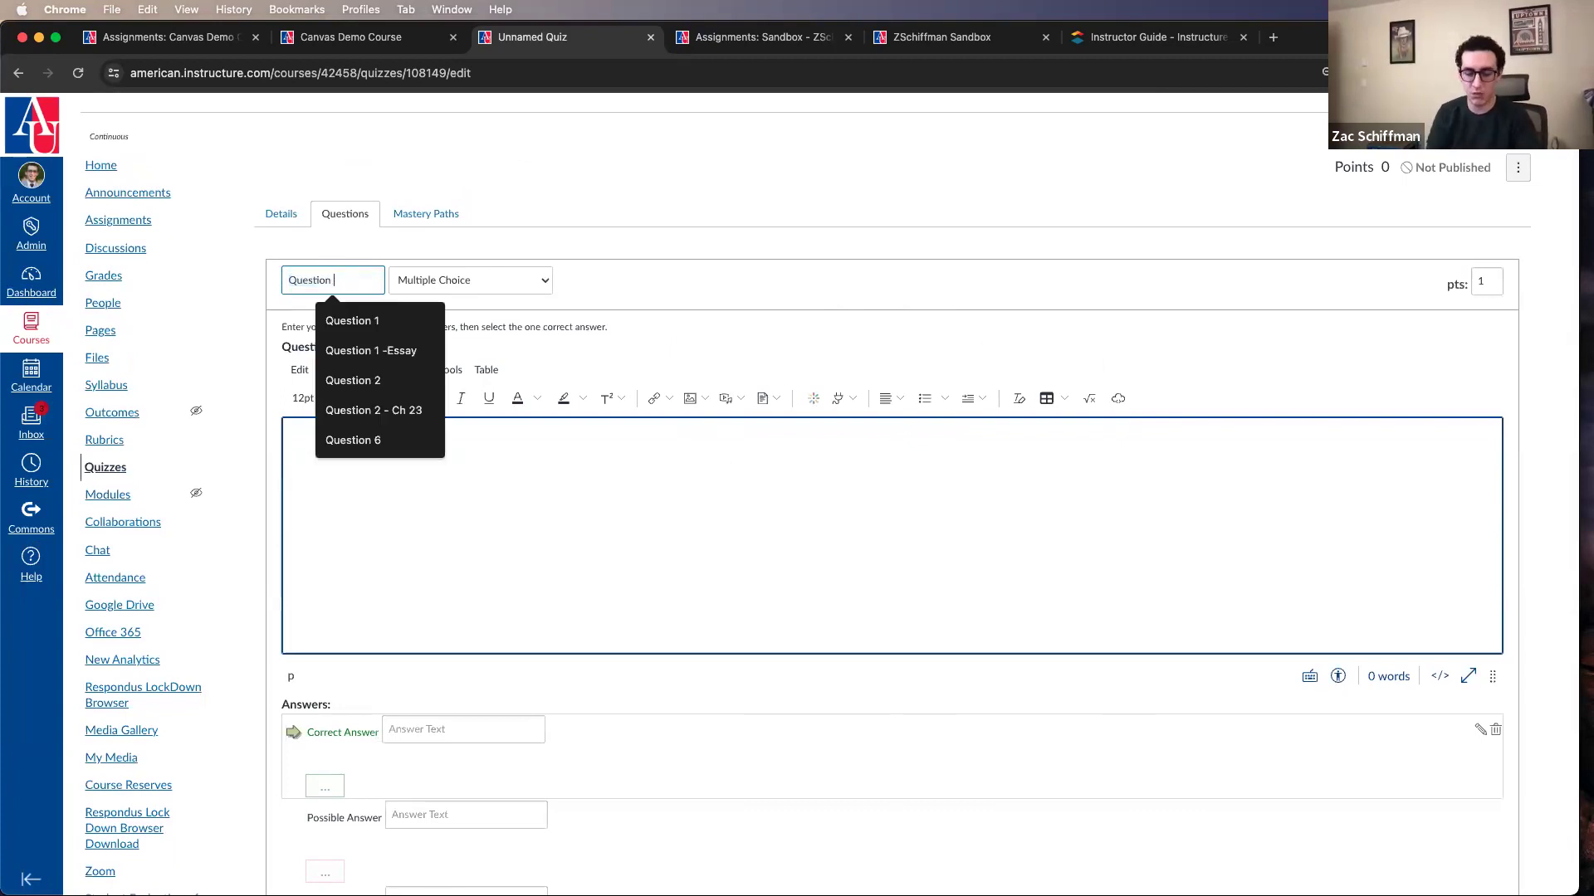
pyautogui.write('1')
pyautogui.moveTo(336, 280); pyautogui.dragTo(257, 279)
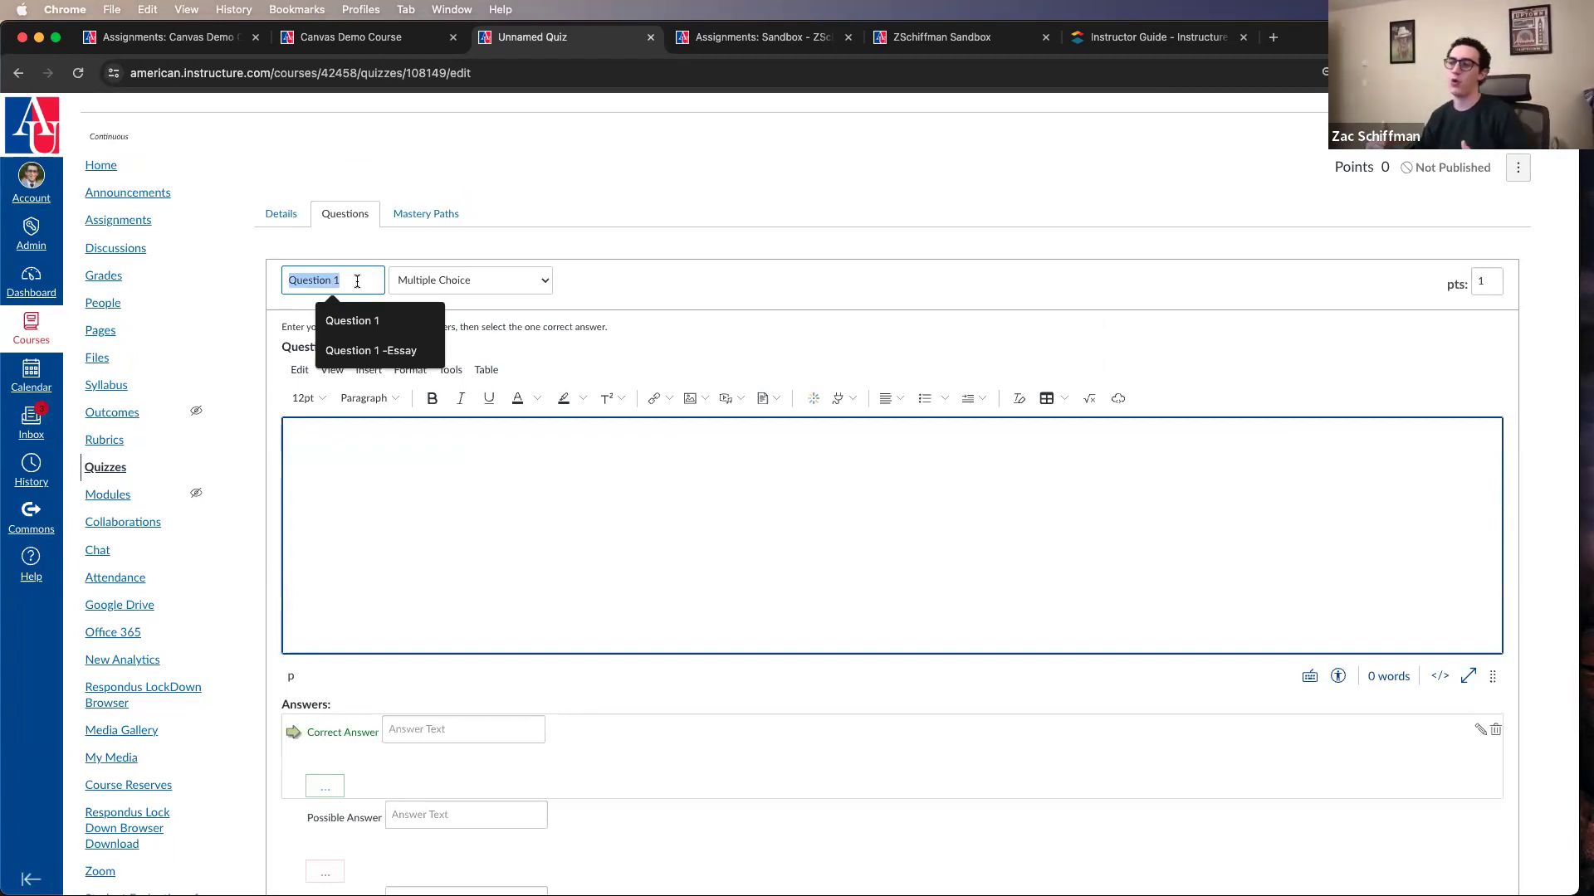
# Step: Review the available question types and keep Multiple Choice for the question
pyautogui.click(437, 280)
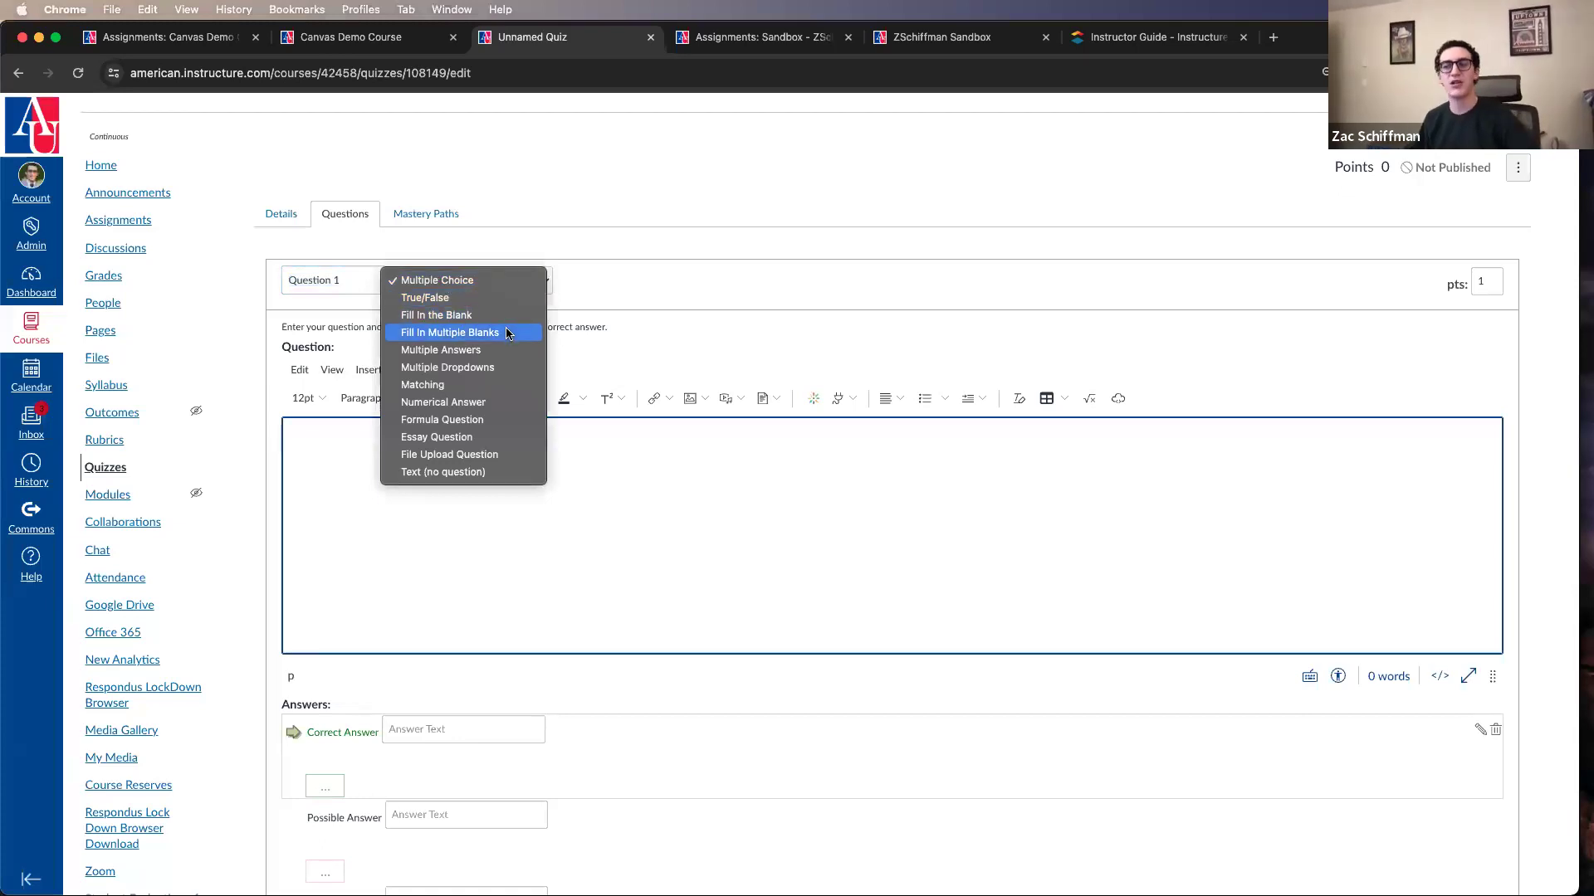
pyautogui.click(531, 181)
pyautogui.scroll(-2, 535, 249)
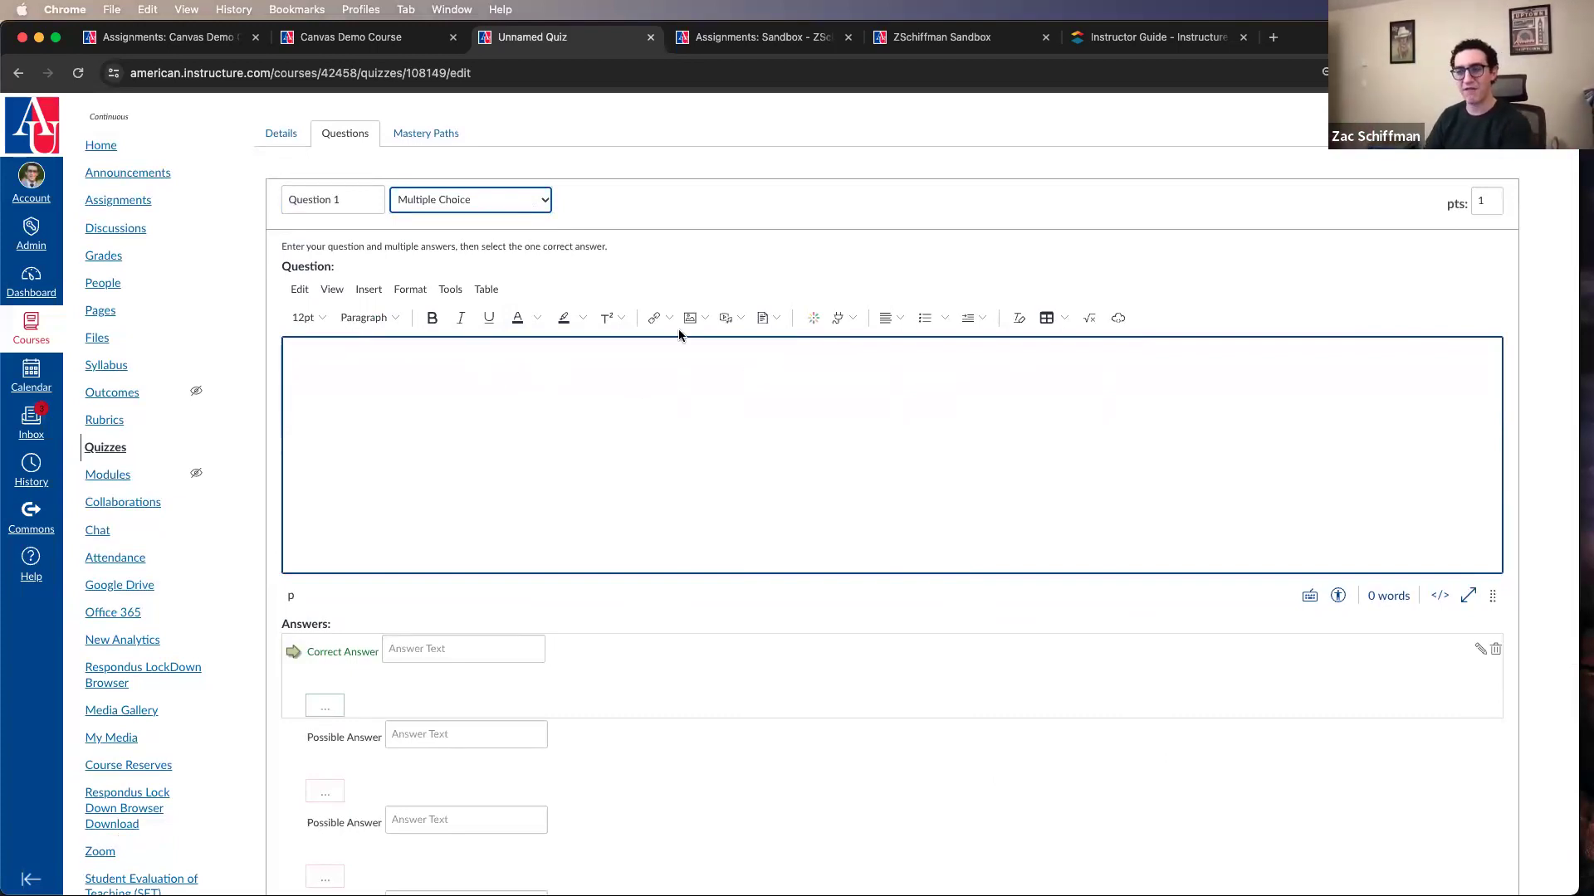
pyautogui.scroll(1, 498, 399)
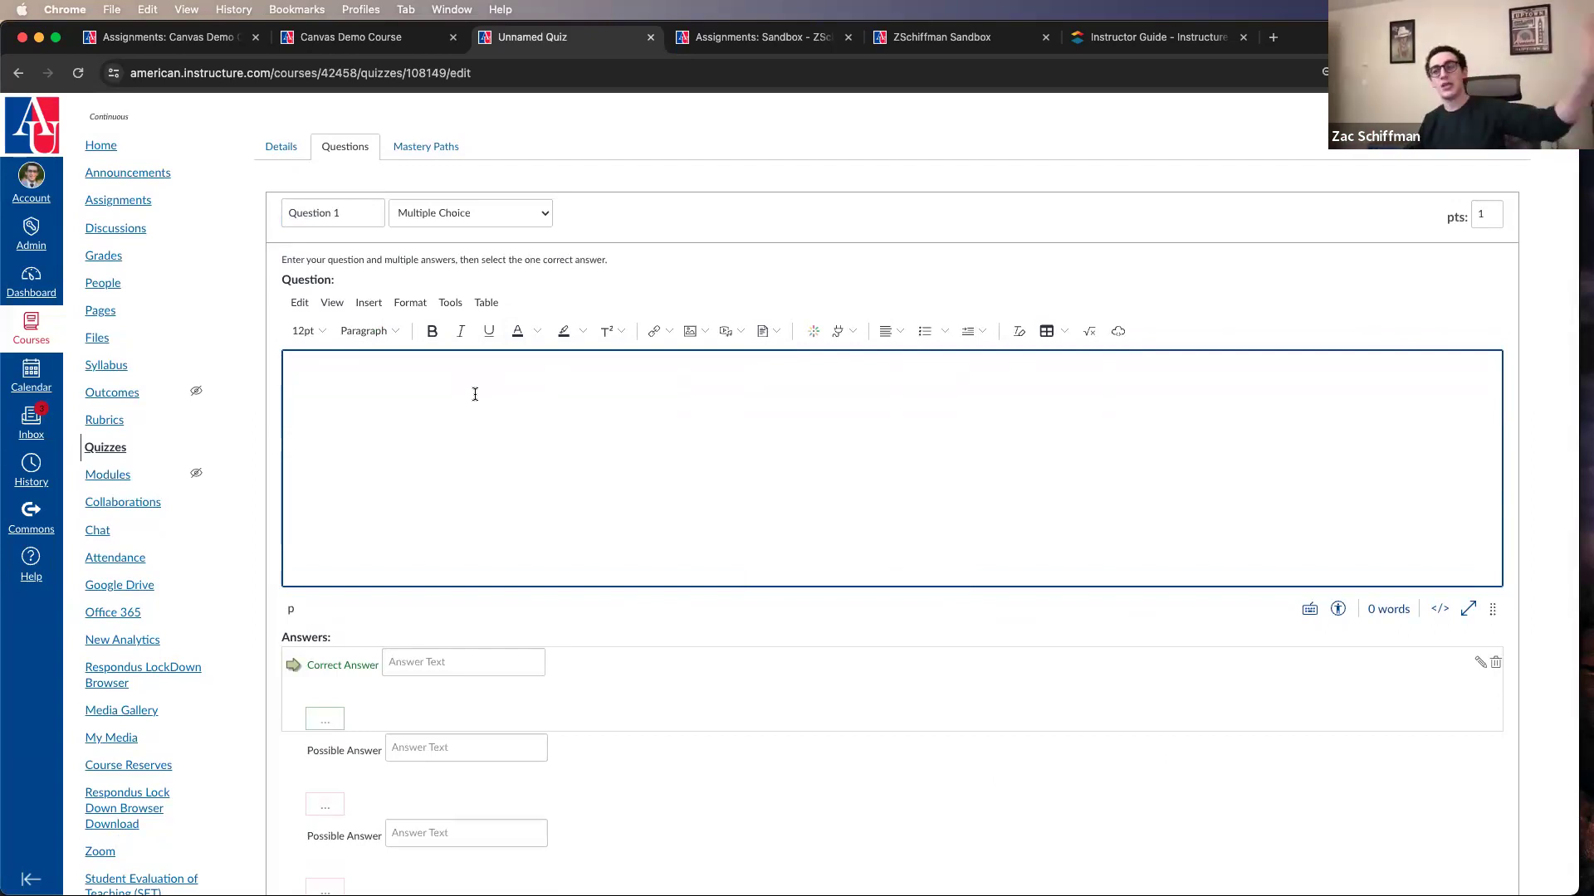
# Step: Enter "Who was the first president?" as the text of Question 1
pyautogui.click(279, 148)
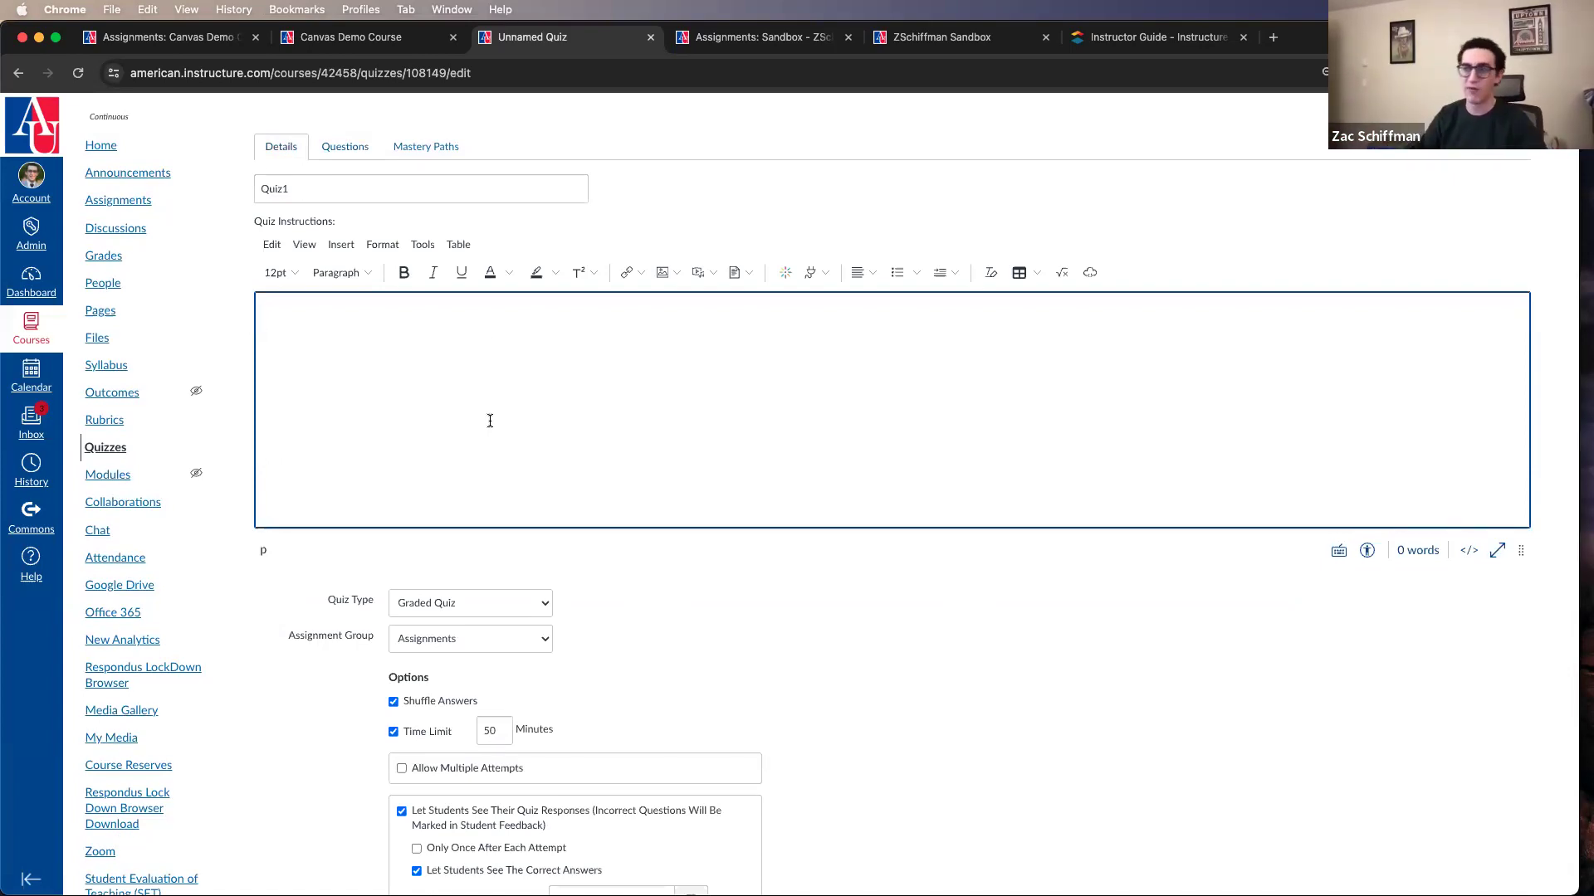
pyautogui.click(354, 155)
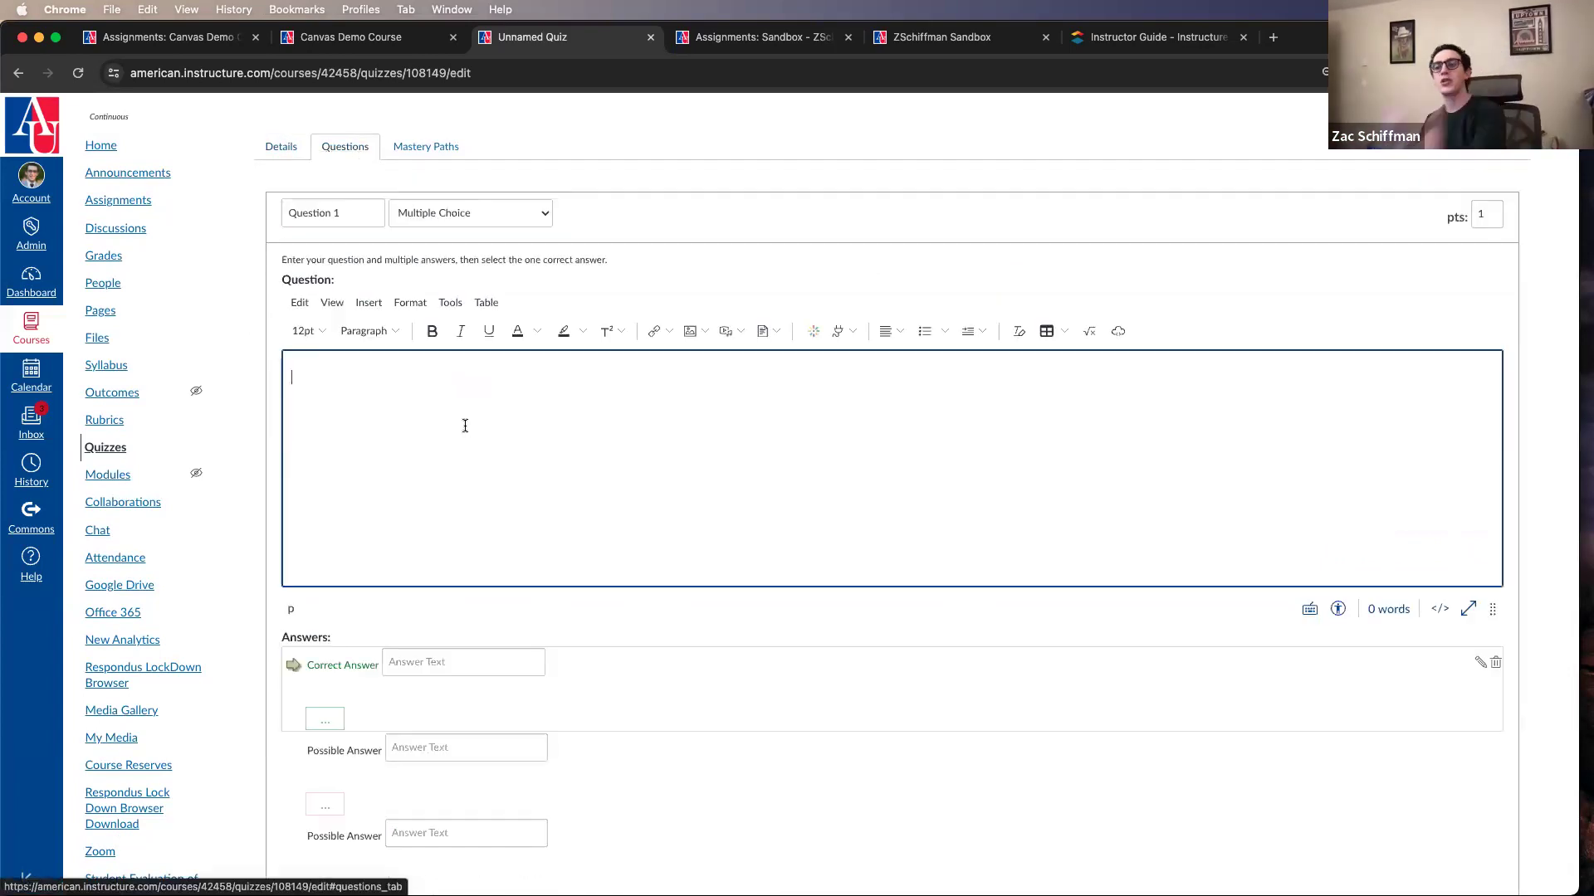
pyautogui.write('Wh')
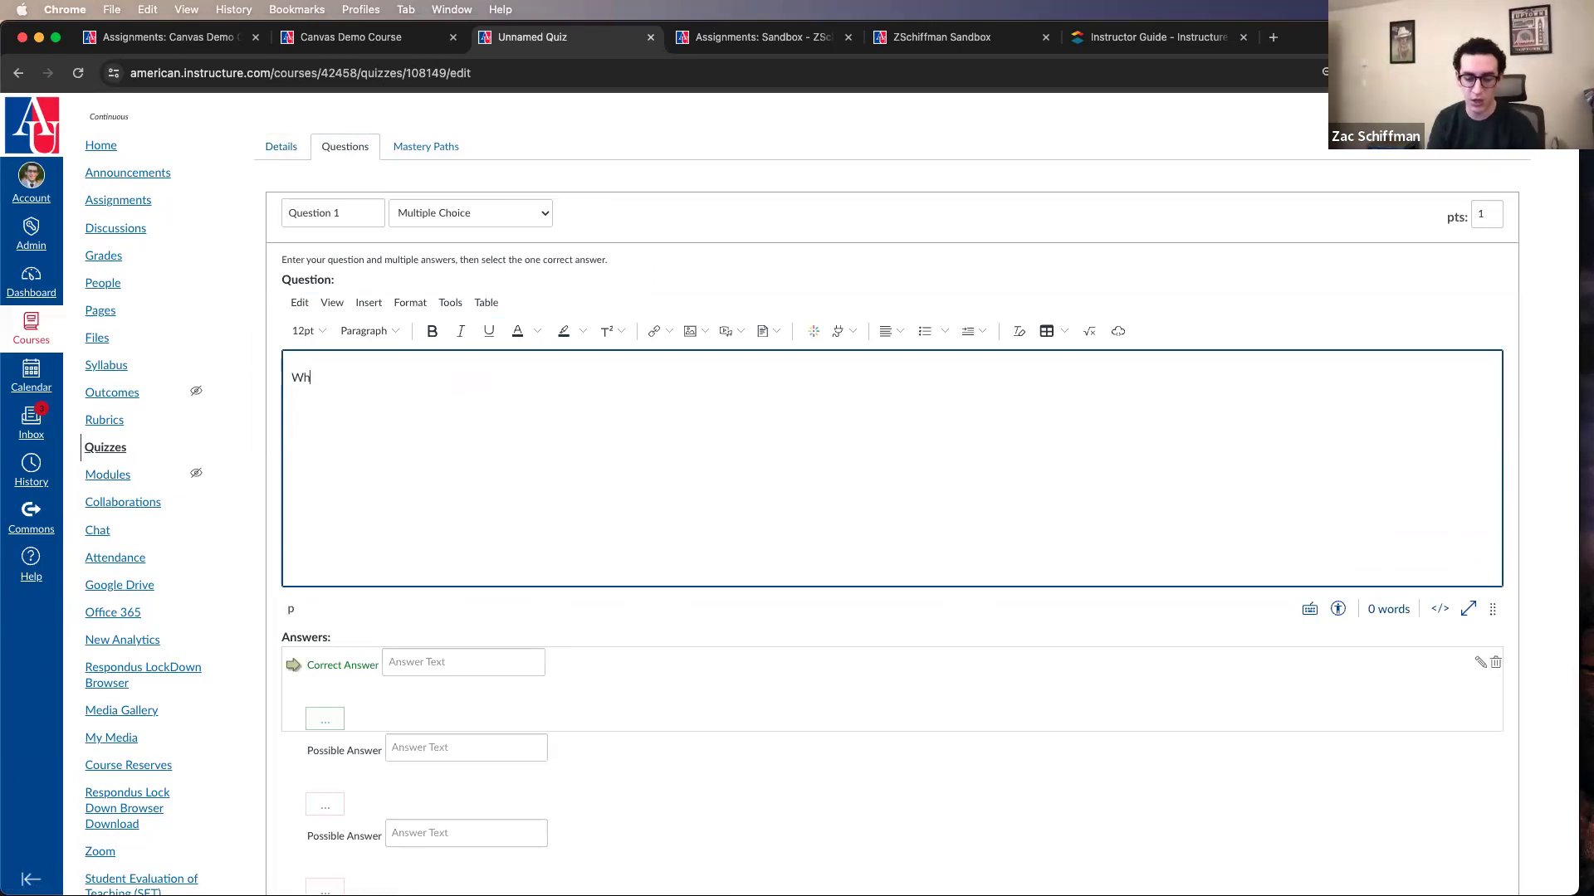
pyautogui.write('o was t')
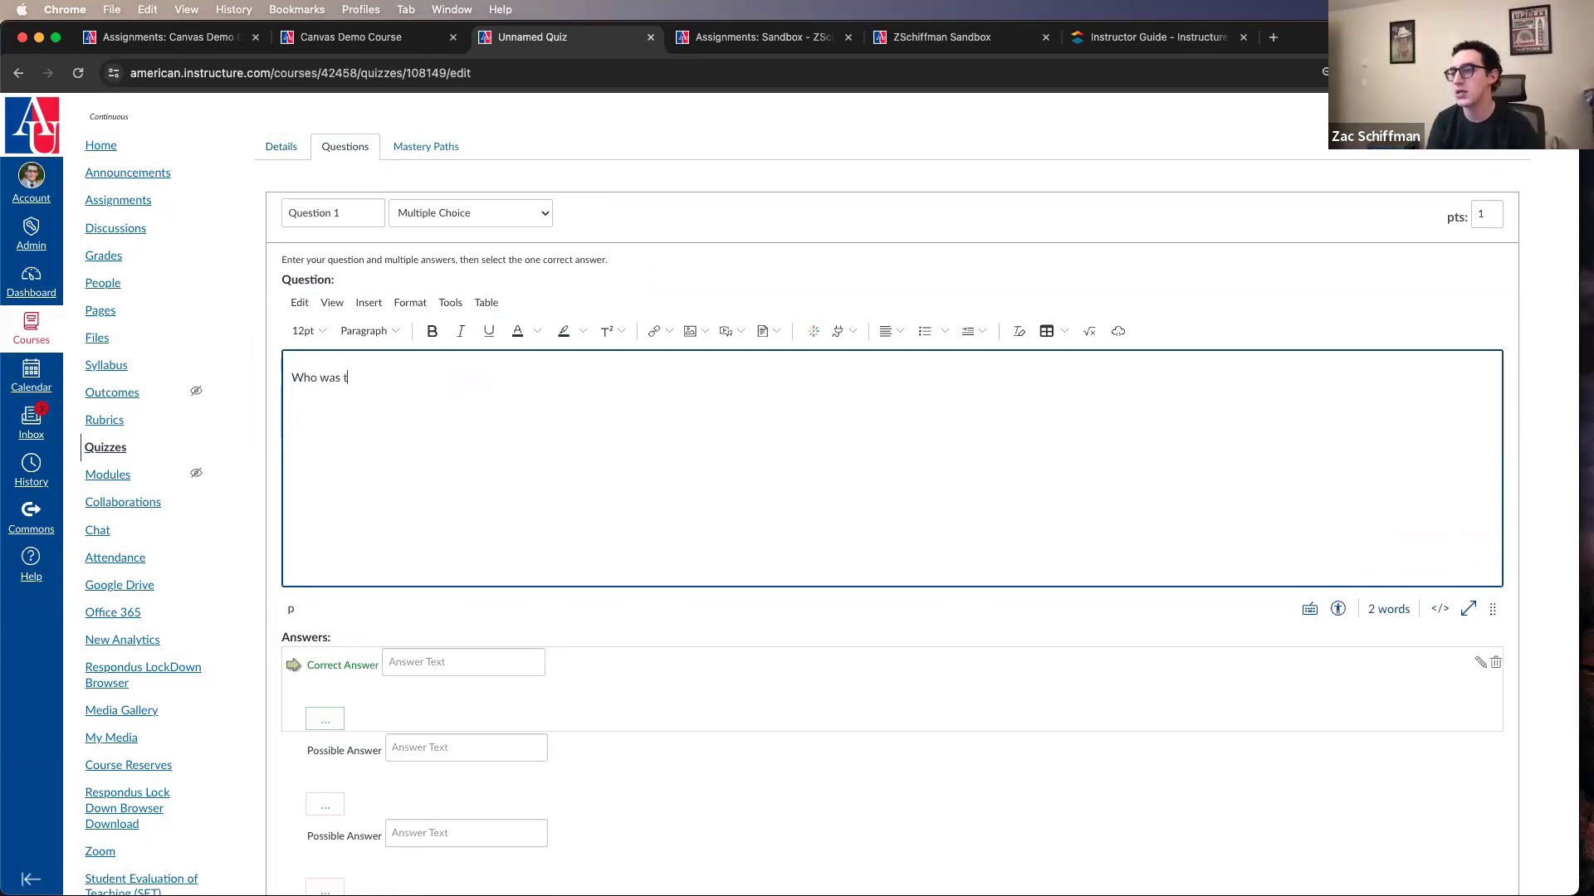
pyautogui.write('he first president?')
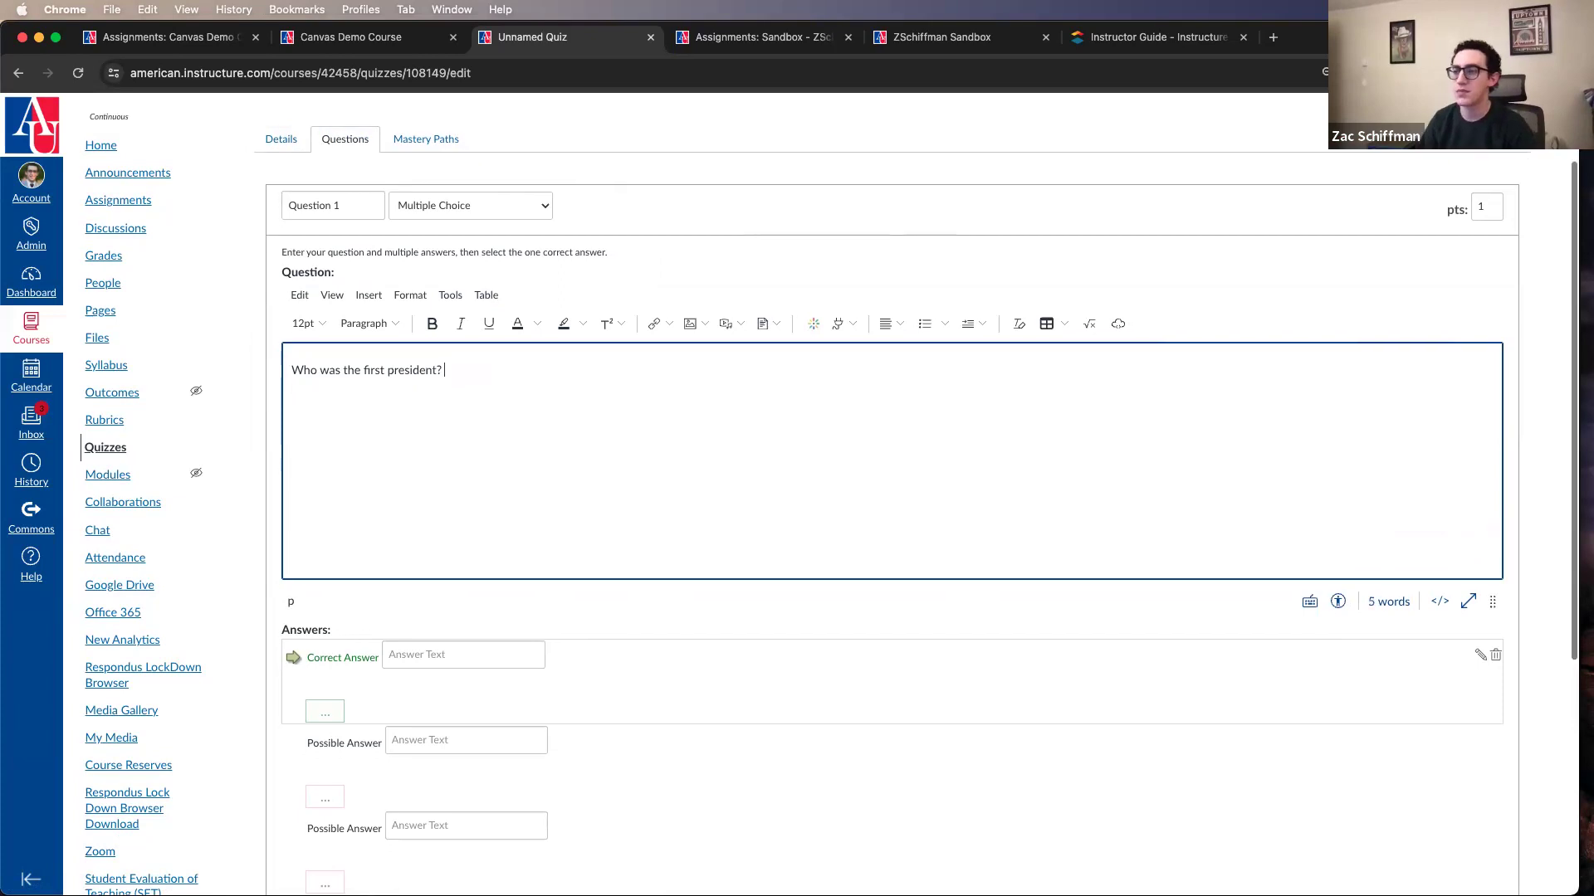
pyautogui.scroll(-2, 403, 224)
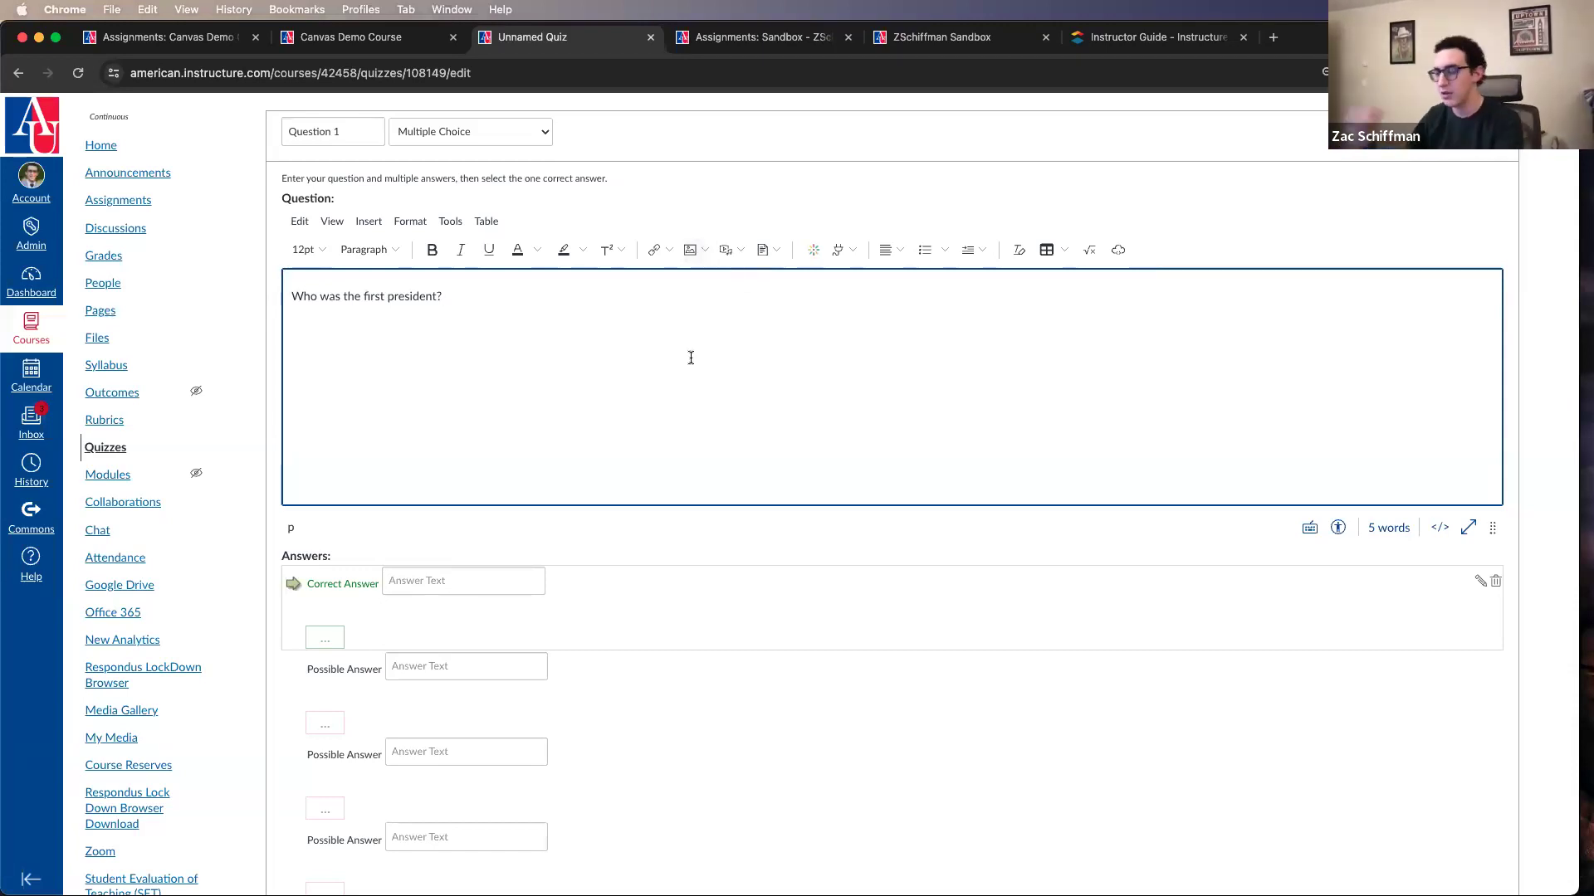
# Step: Enter "George Washington" as the correct answer and "Andrew Jackson" as the first possible answer
pyautogui.click(465, 579)
pyautogui.write('George Washington')
pyautogui.click(479, 666)
pyautogui.write('Andrew Jackson')
pyautogui.scroll(-2, 629, 558)
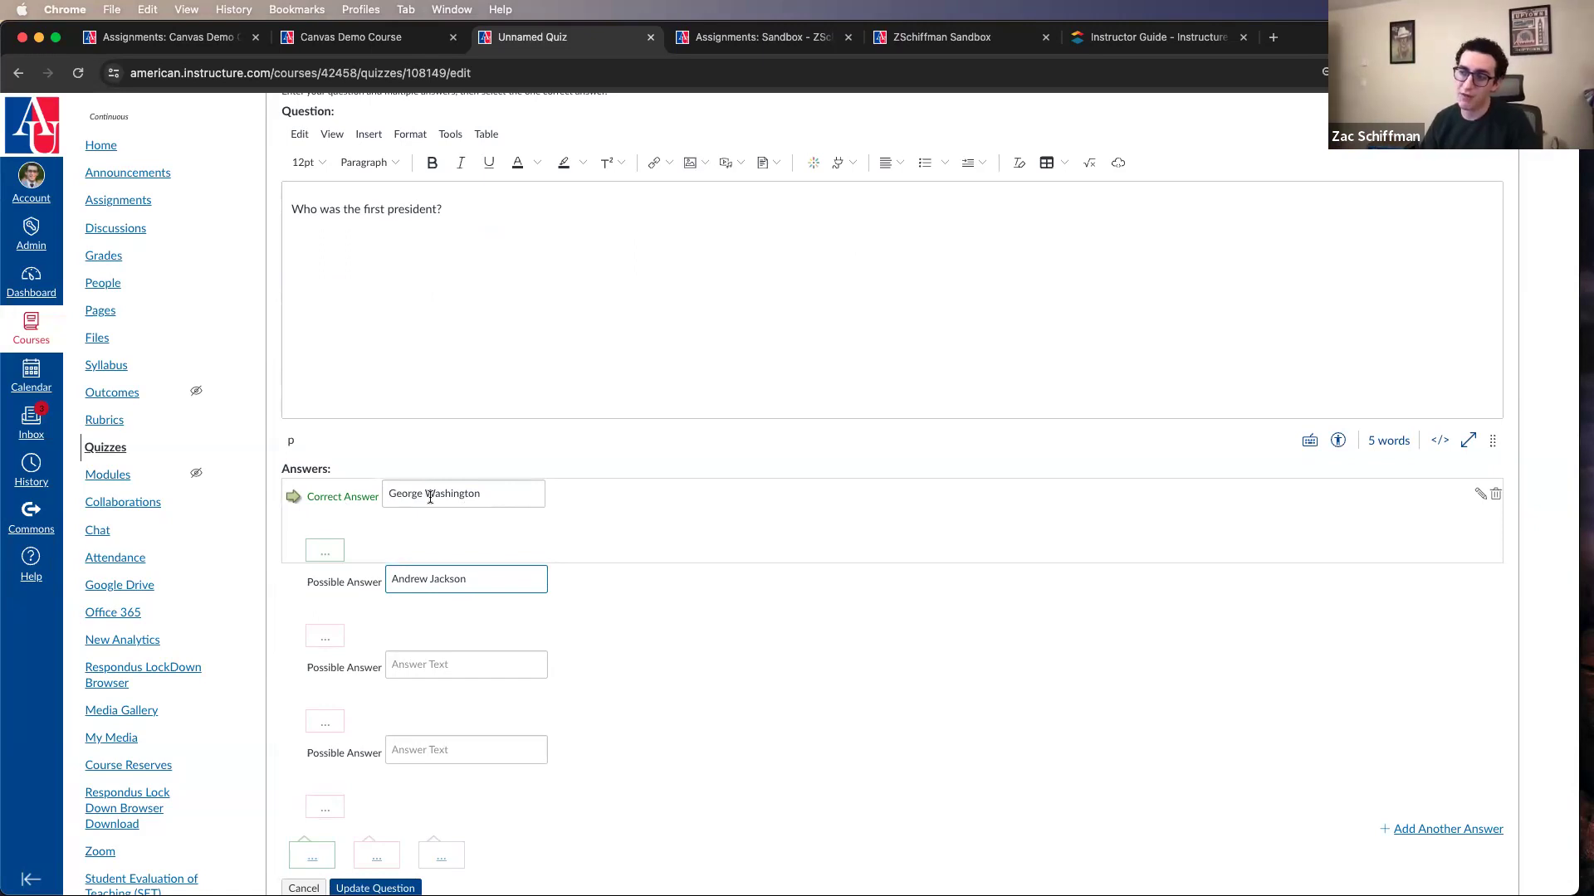
# Step: Try marking the other answers as correct in turn, and set George Washington back as the correct answer
pyautogui.click(293, 581)
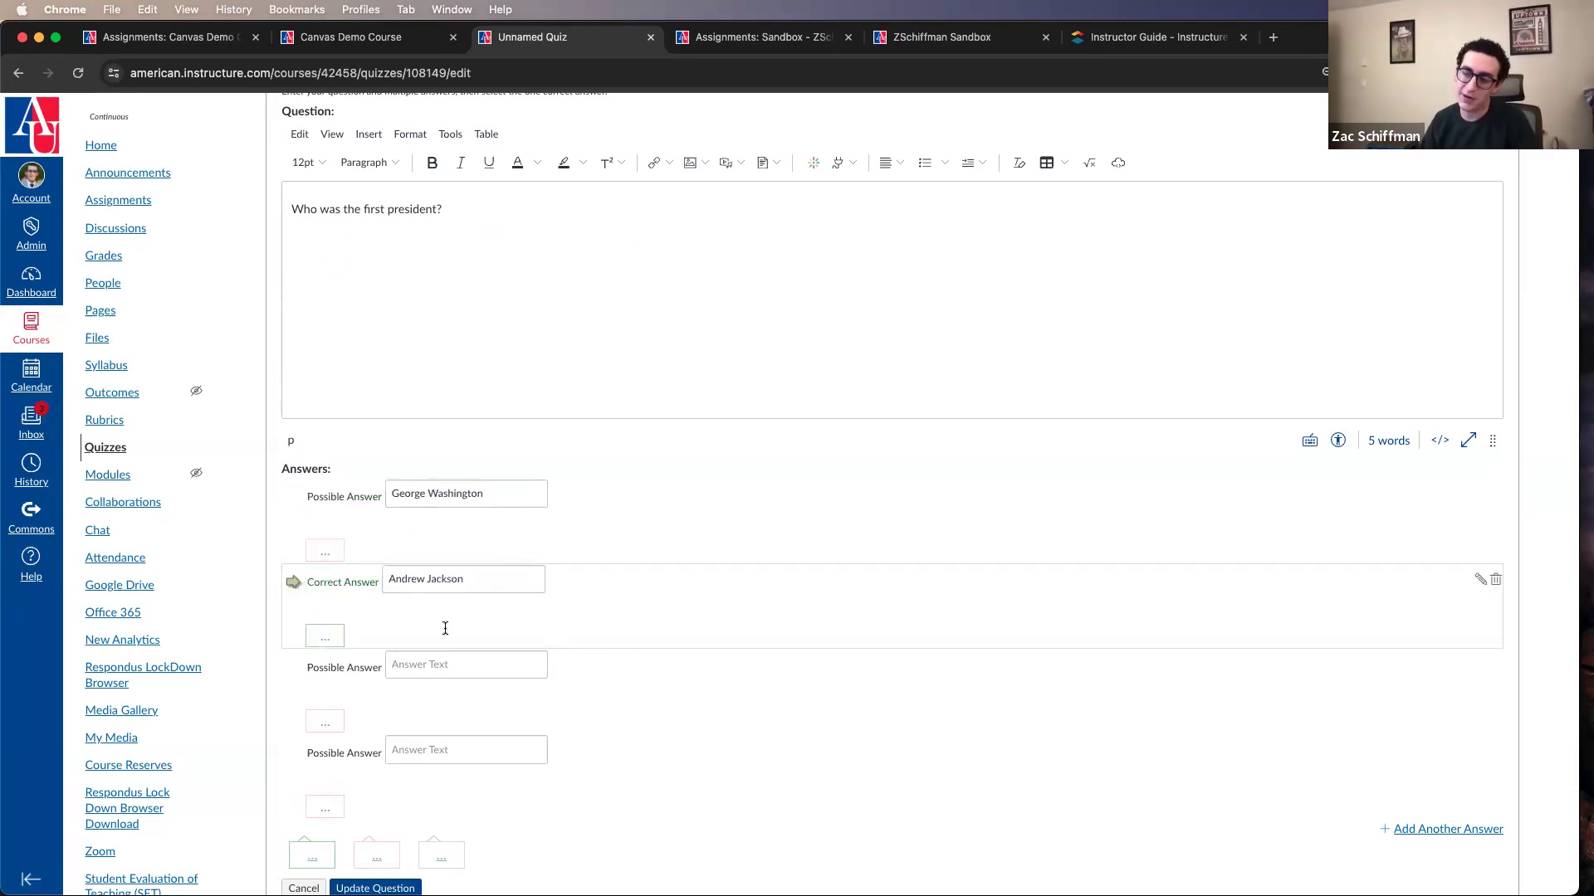
pyautogui.scroll(-2, 445, 628)
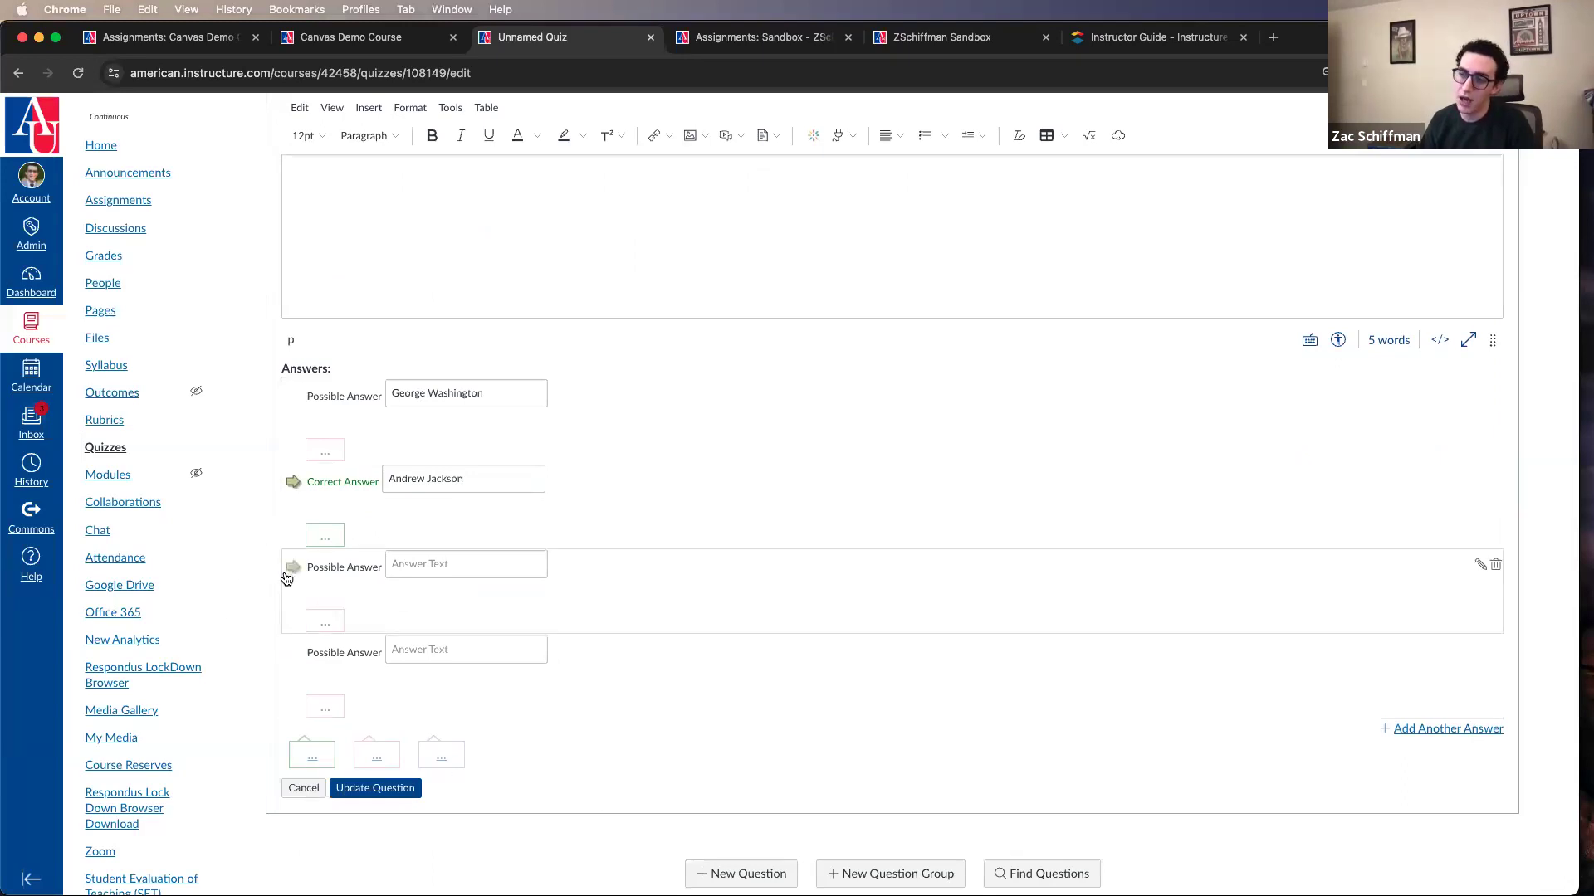
pyautogui.click(293, 653)
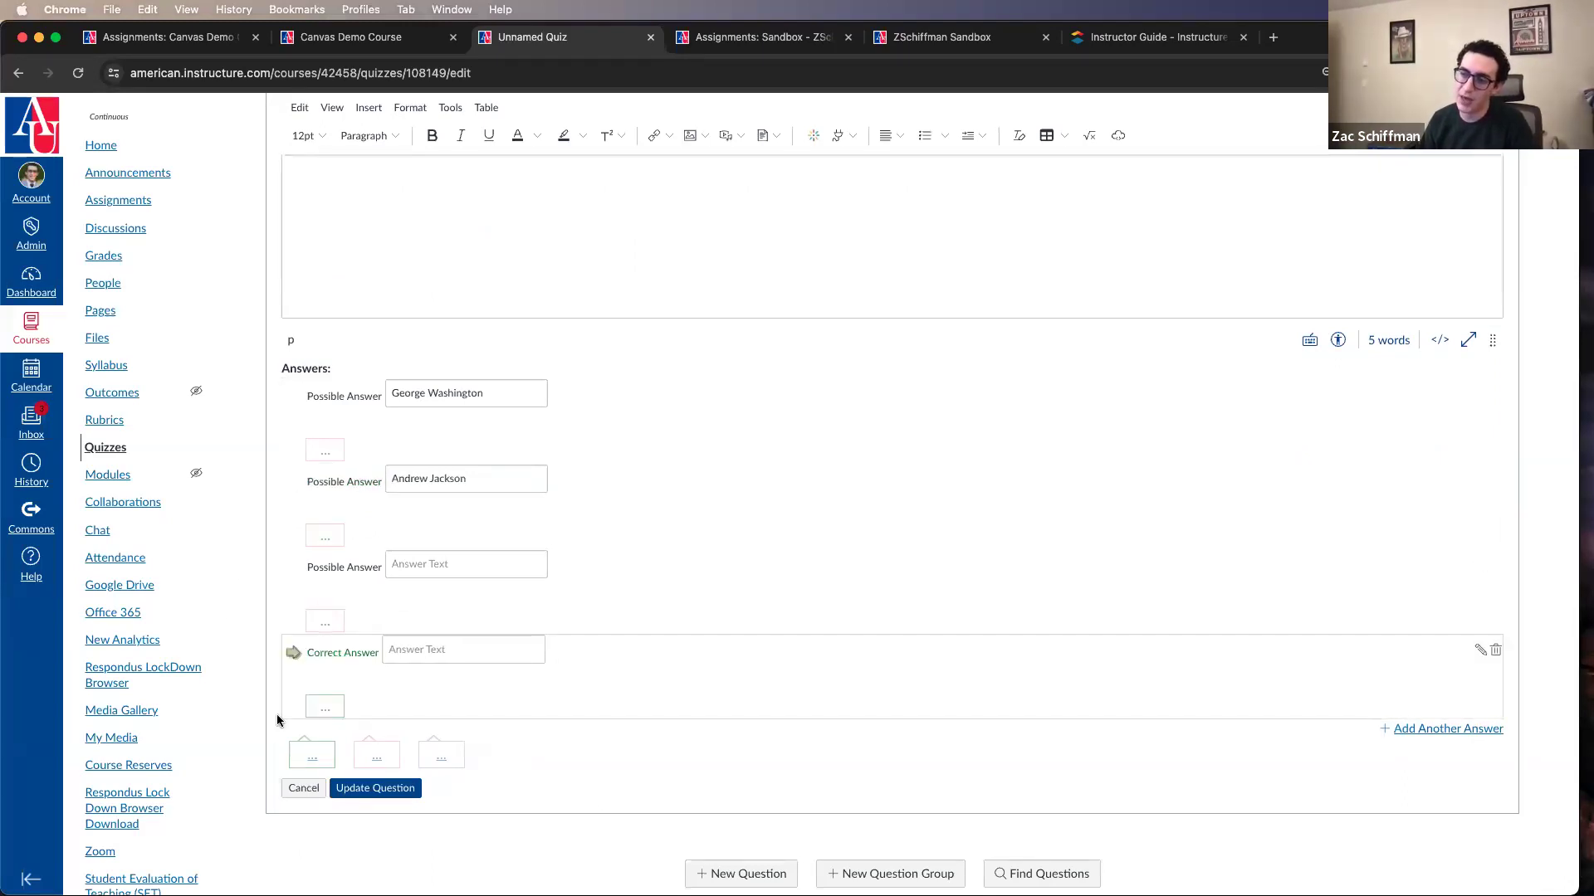
pyautogui.click(292, 568)
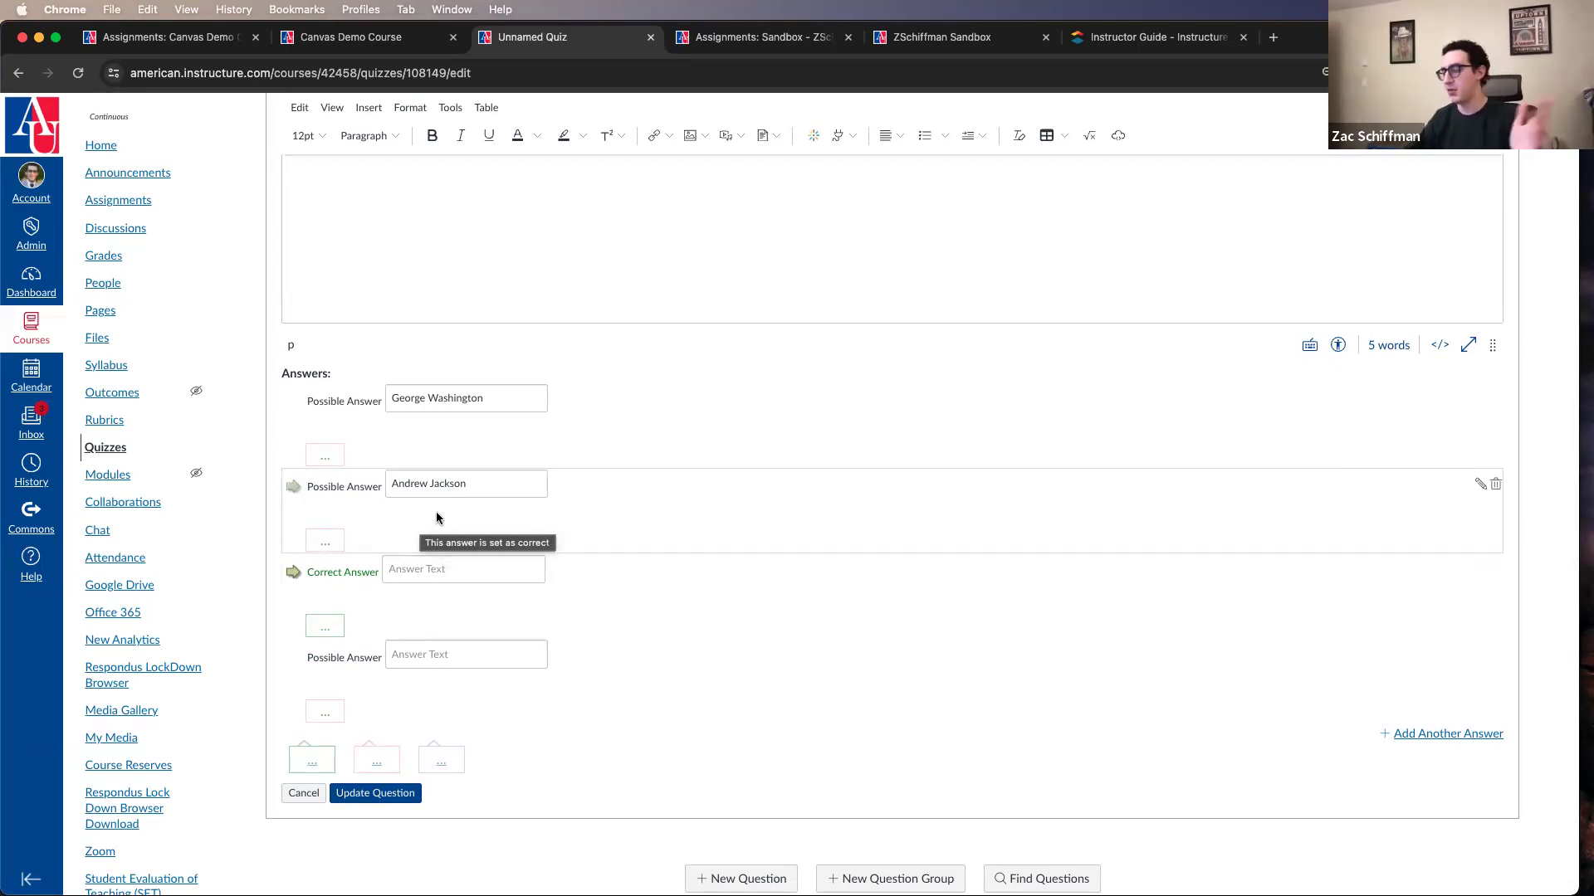
pyautogui.click(294, 490)
pyautogui.click(294, 658)
pyautogui.click(295, 491)
pyautogui.click(294, 572)
pyautogui.click(292, 402)
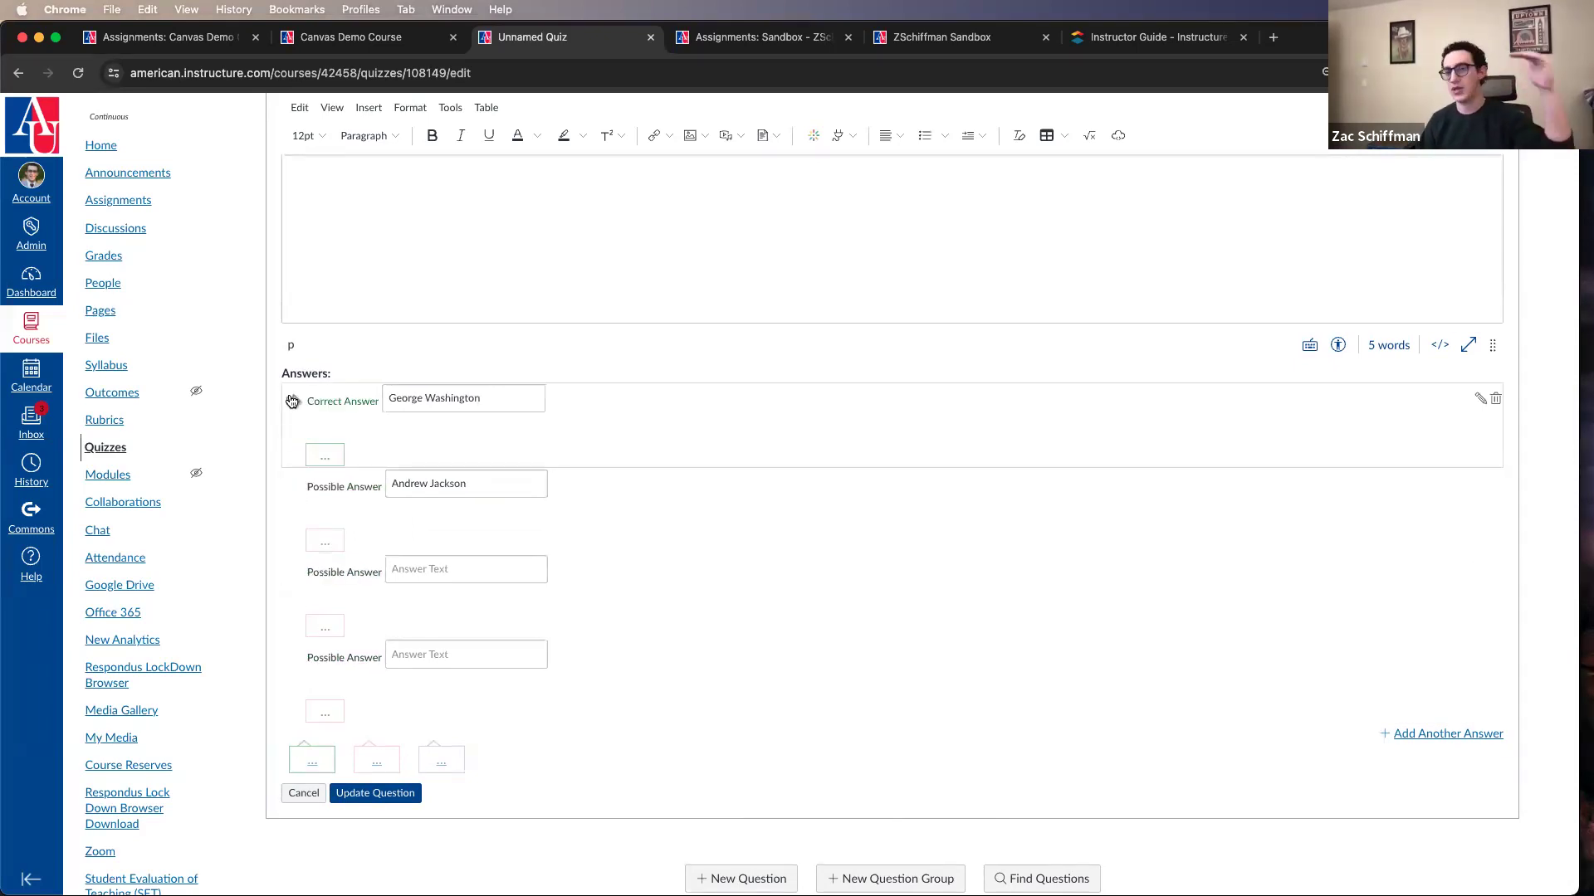
# Step: Review the question text together with its correct and possible answers
pyautogui.scroll(5, 569, 793)
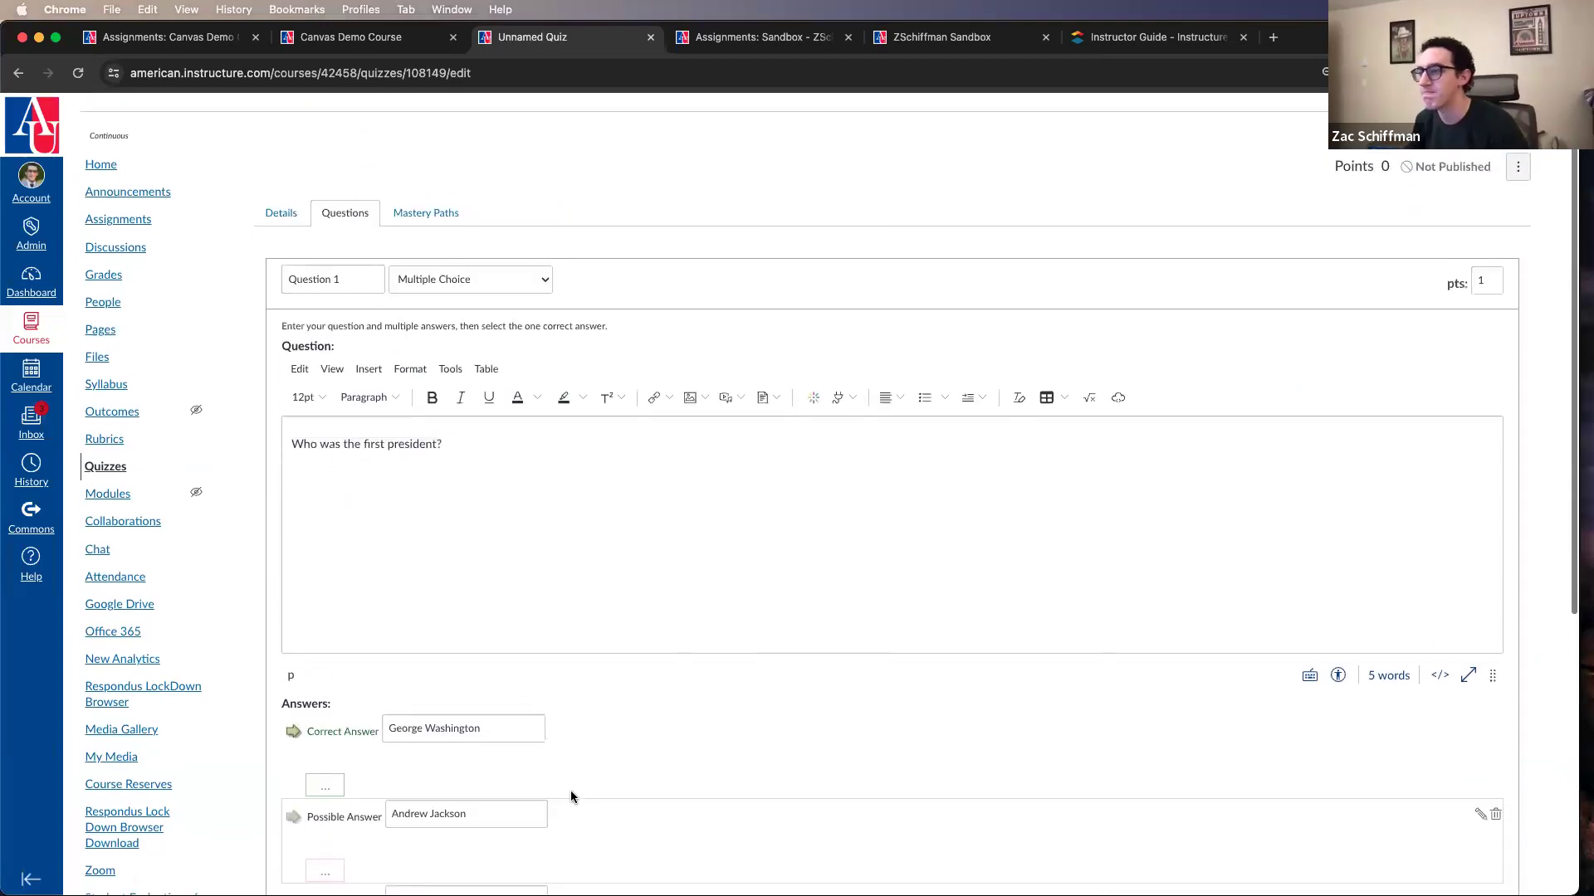
pyautogui.click(661, 510)
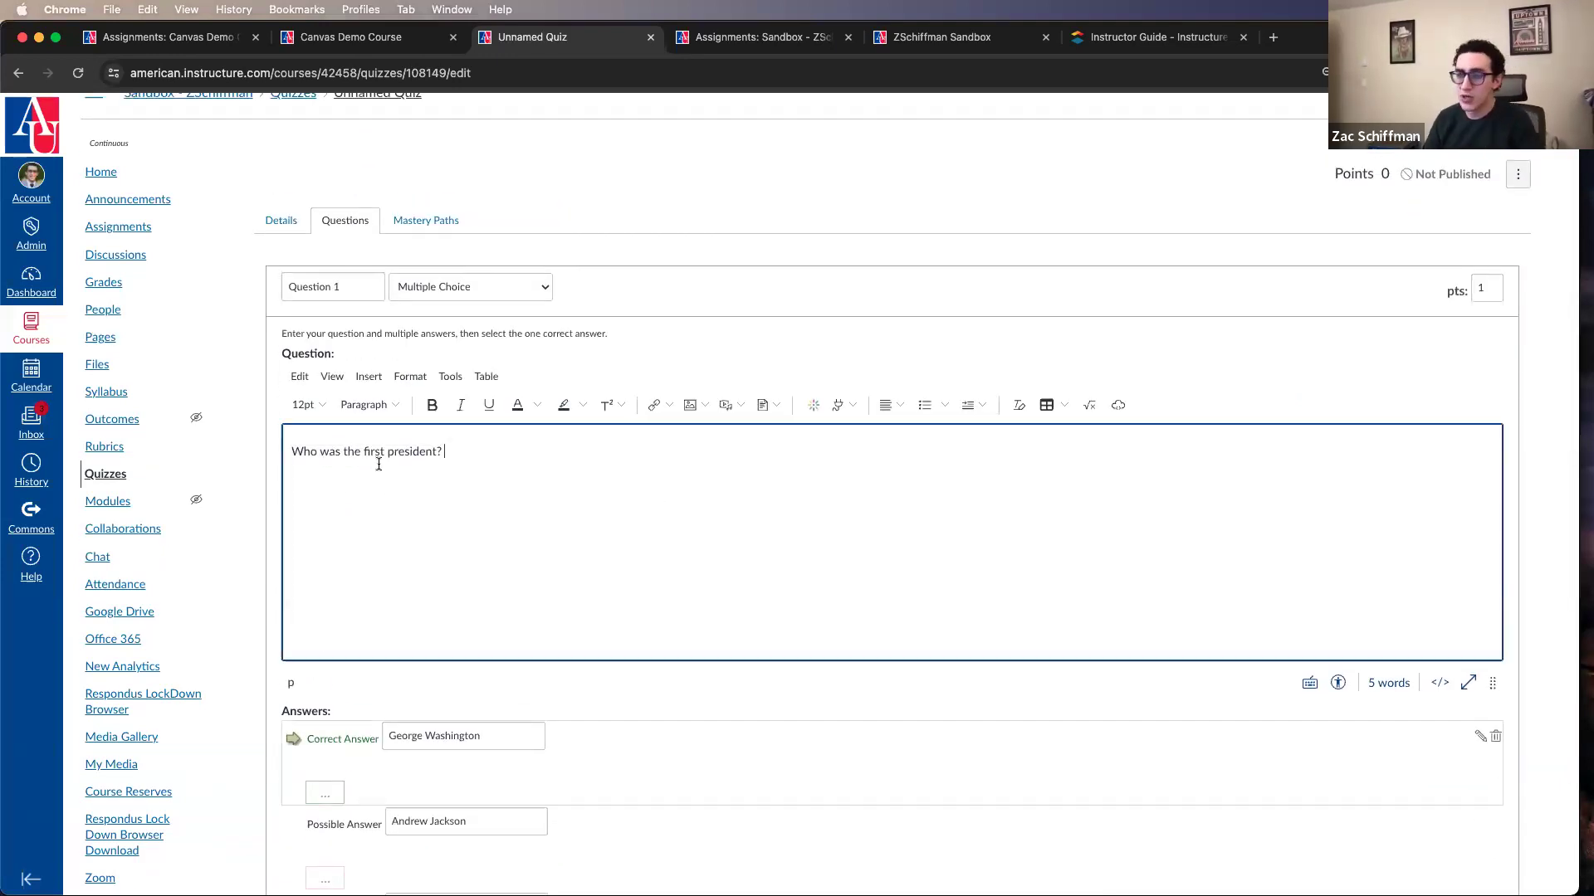
pyautogui.scroll(-2, 551, 495)
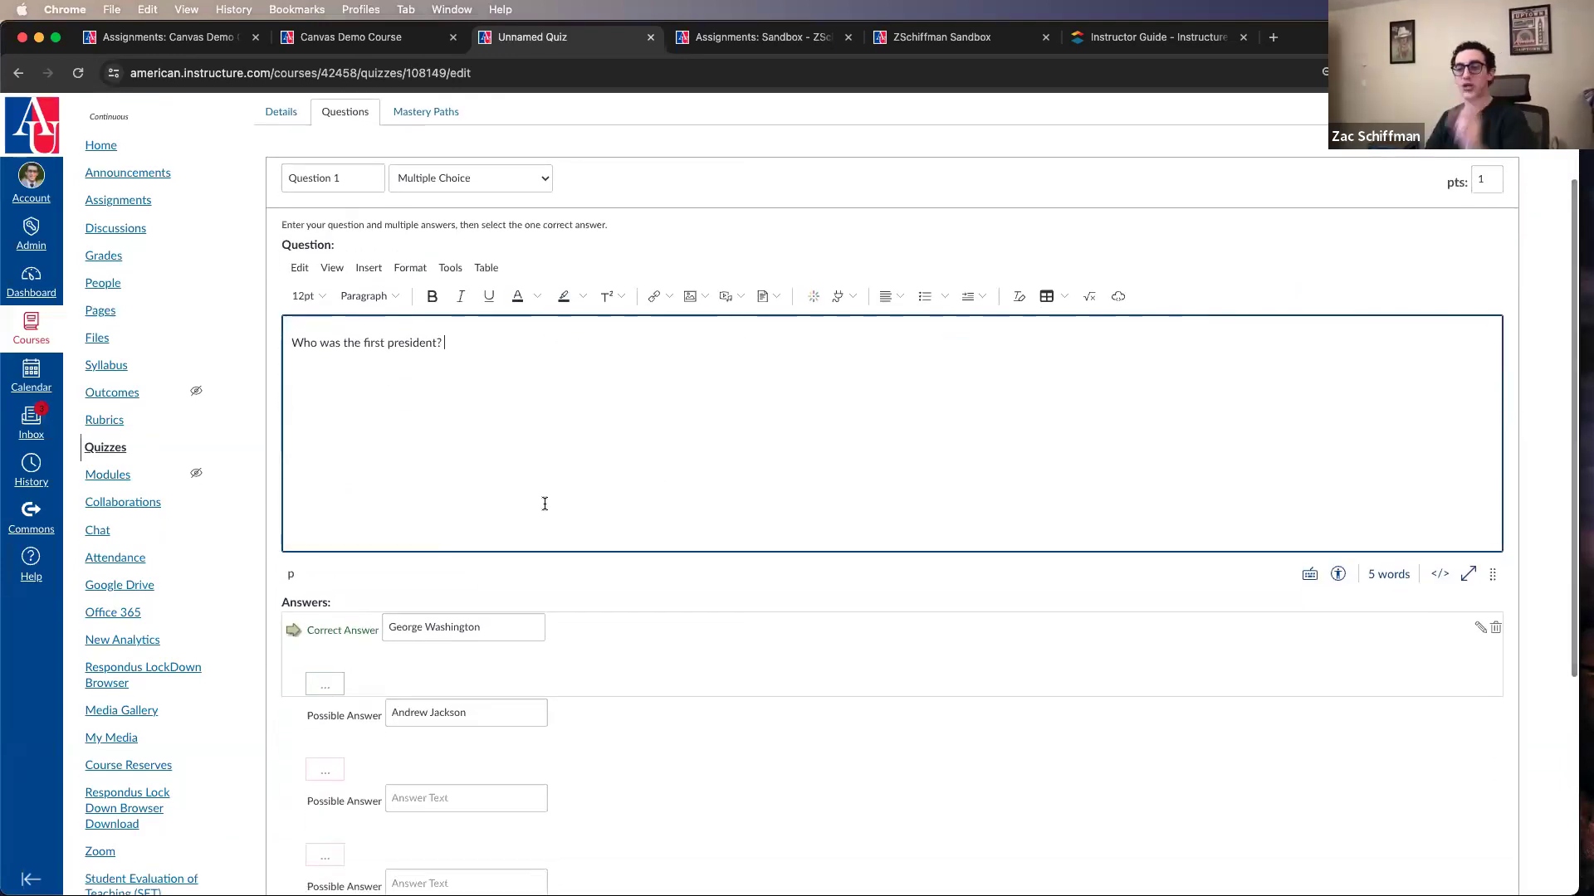
pyautogui.scroll(-3, 551, 495)
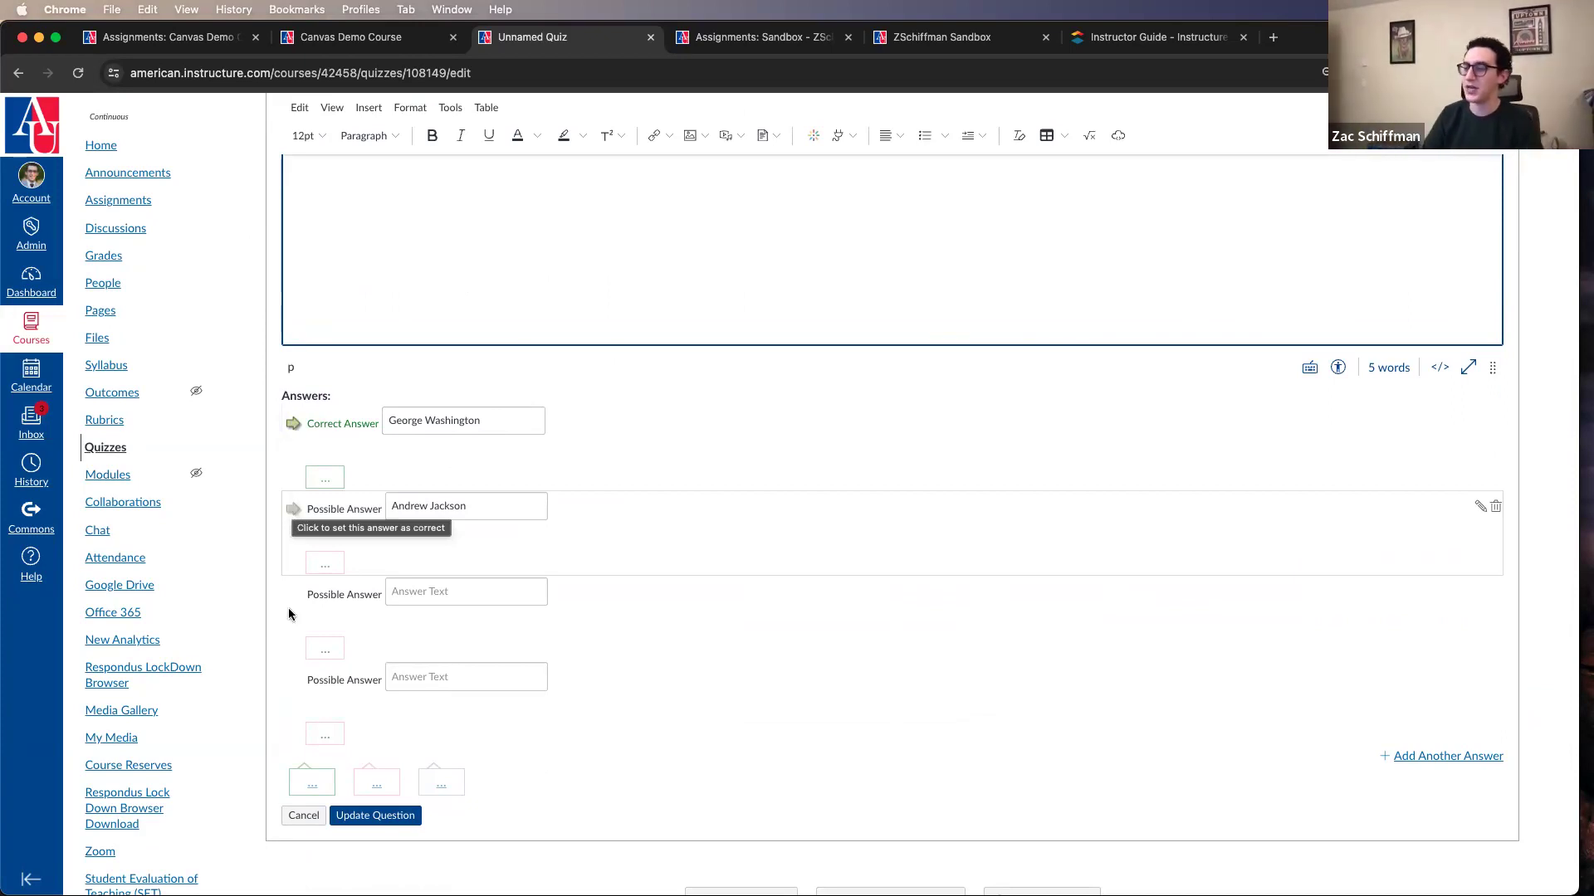
pyautogui.scroll(-3, 287, 610)
pyautogui.scroll(4, 287, 612)
pyautogui.scroll(-3, 830, 531)
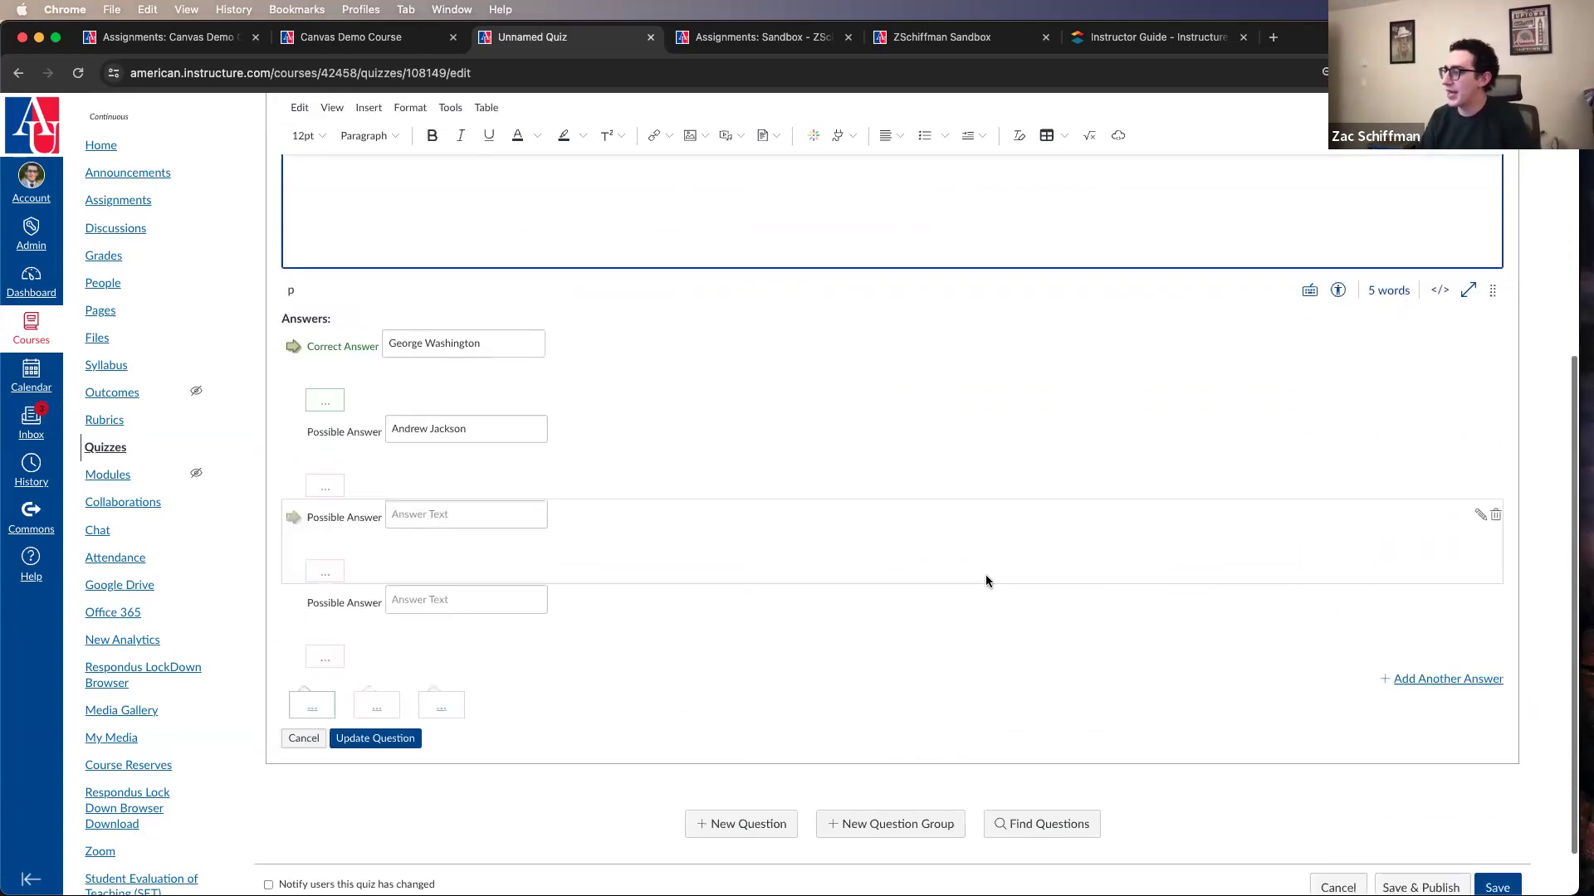
# Step: Add two extra possible answers to the question and delete both of them again
pyautogui.click(1421, 679)
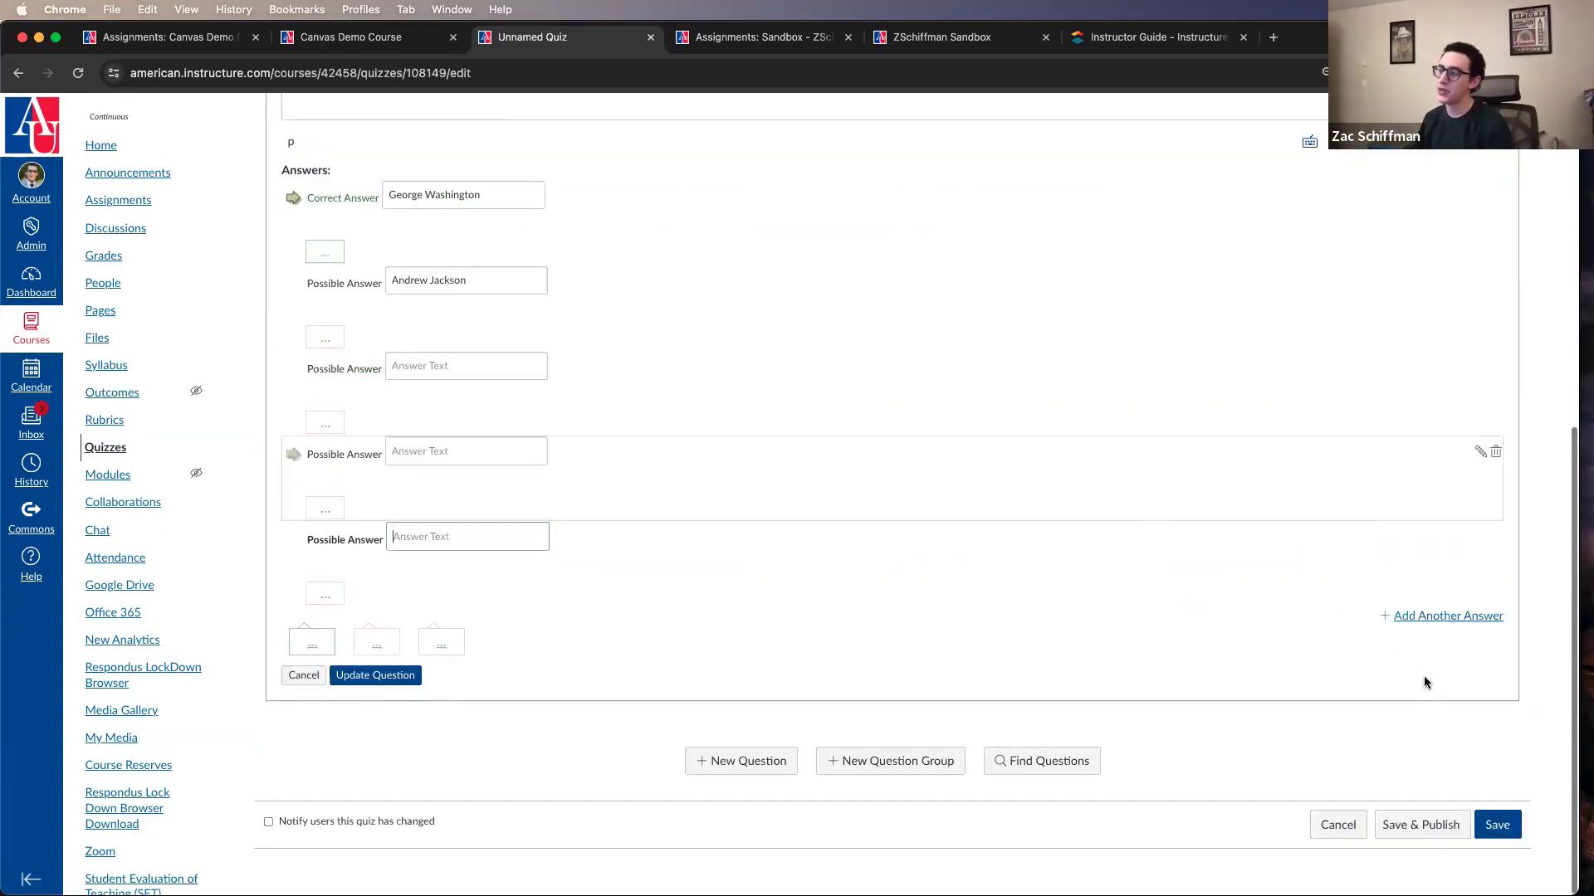
pyautogui.click(1425, 616)
pyautogui.scroll(2, 1286, 686)
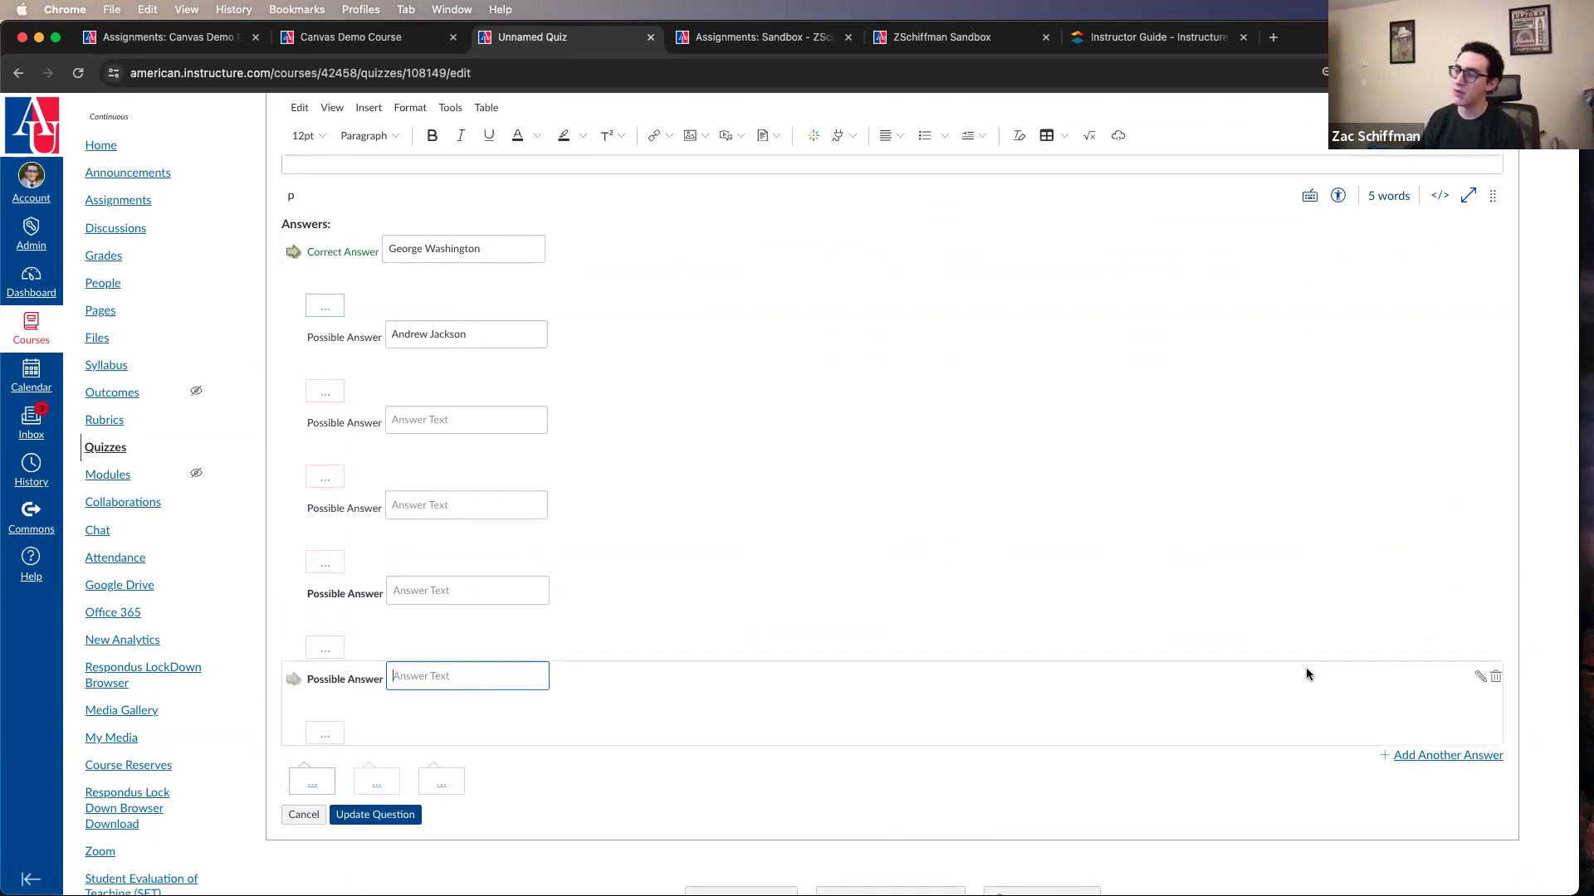
pyautogui.click(1495, 676)
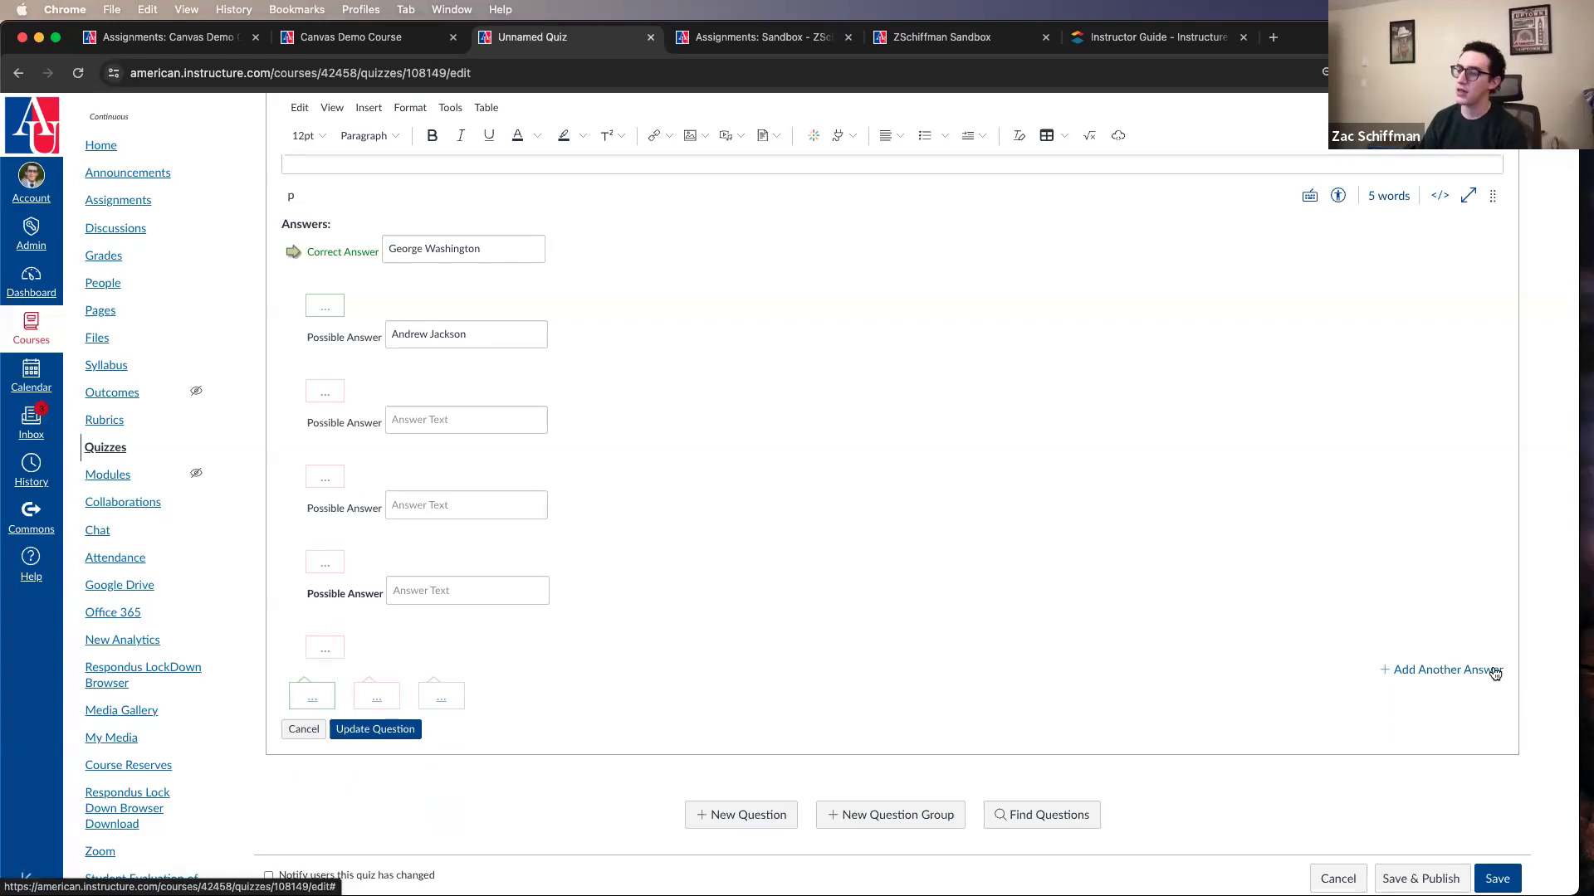
pyautogui.click(1494, 591)
pyautogui.scroll(2, 615, 701)
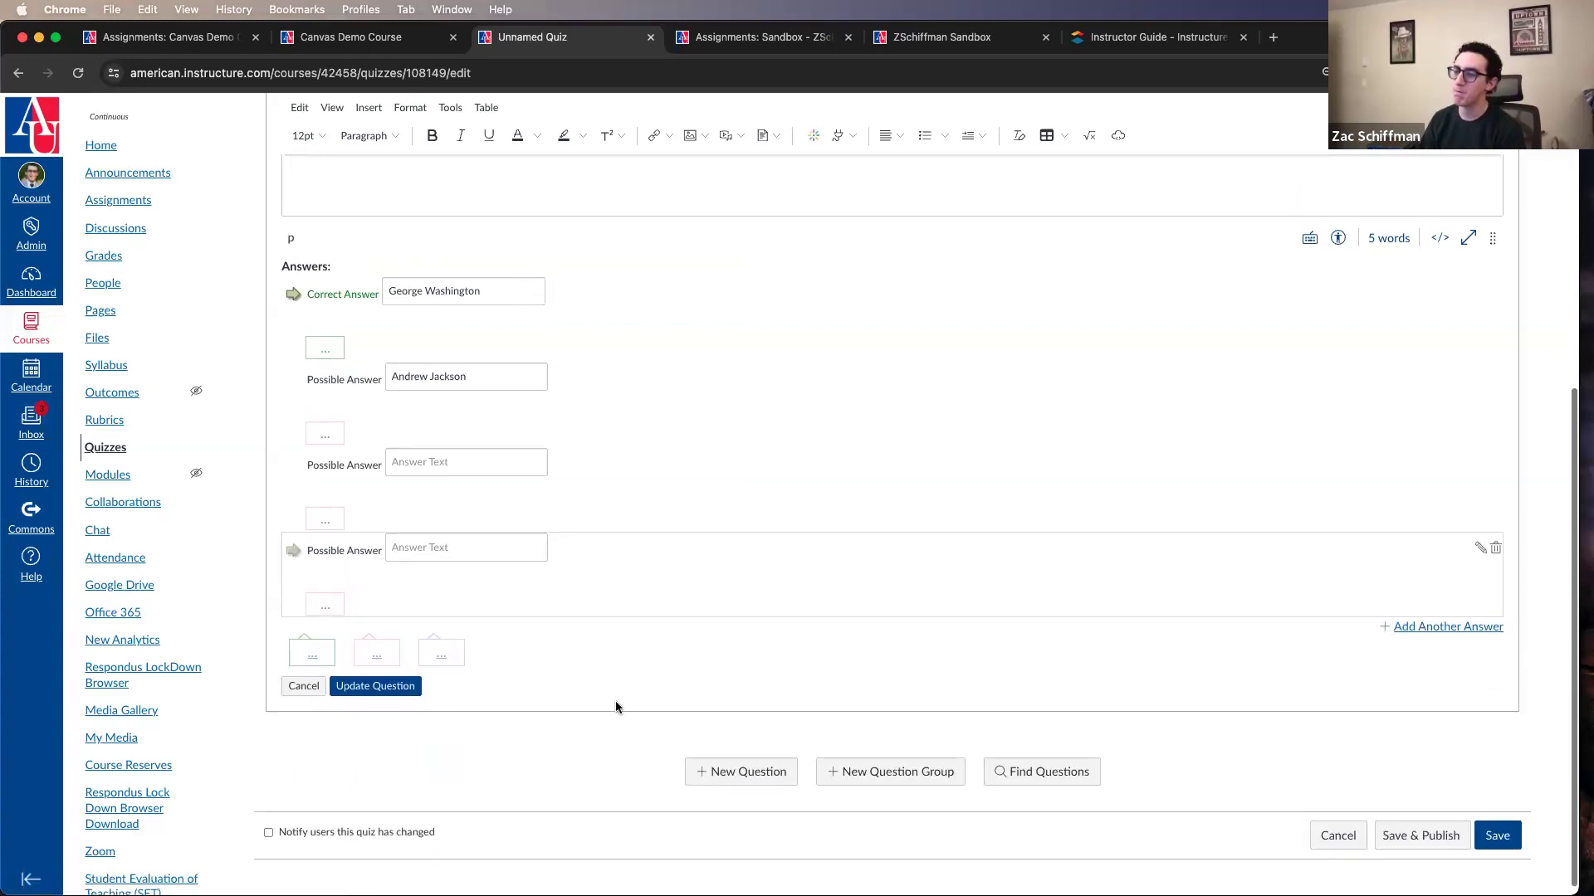
# Step: View the question's correct answer and wrong answer comment editors without entering any feedback, and discard the question
pyautogui.scroll(-1, 498, 655)
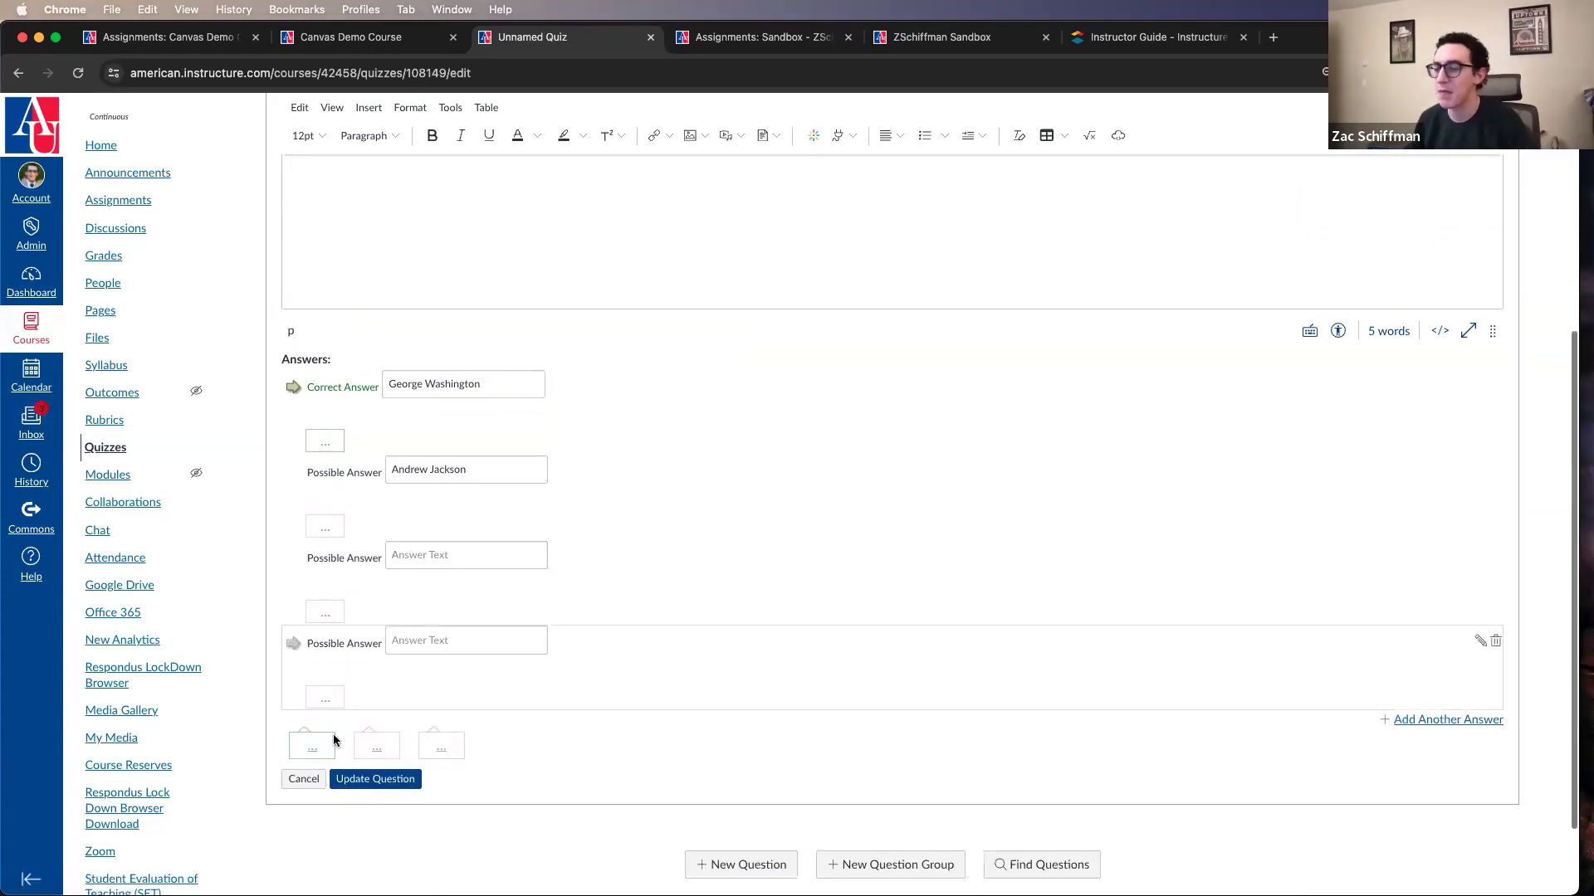
pyautogui.scroll(-1, 323, 755)
pyautogui.scroll(1, 316, 755)
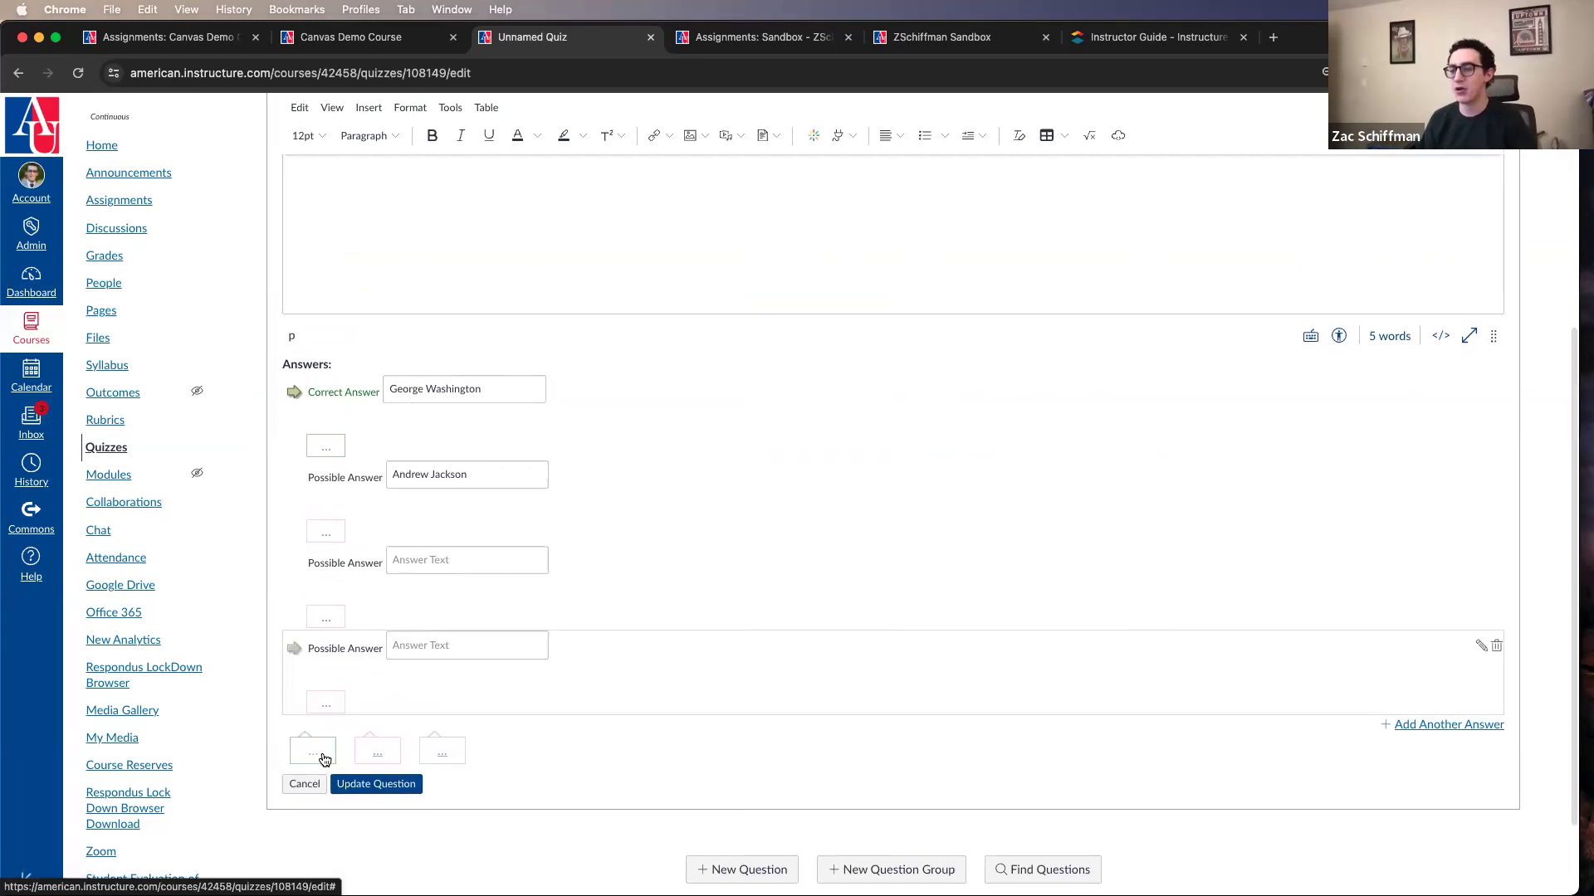
pyautogui.scroll(-1, 328, 755)
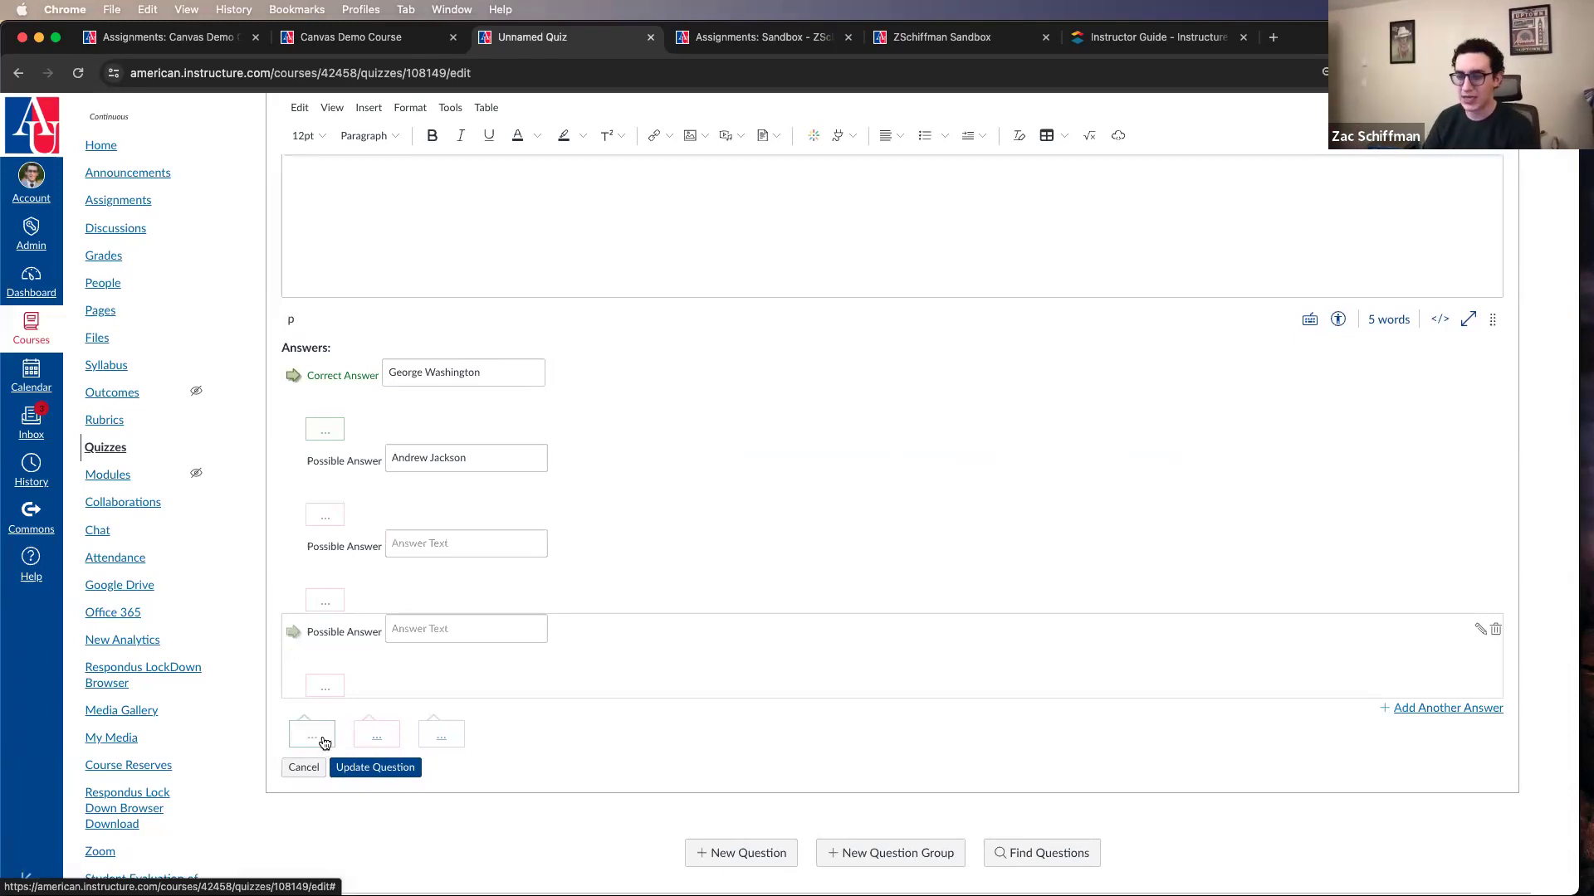
pyautogui.click(323, 742)
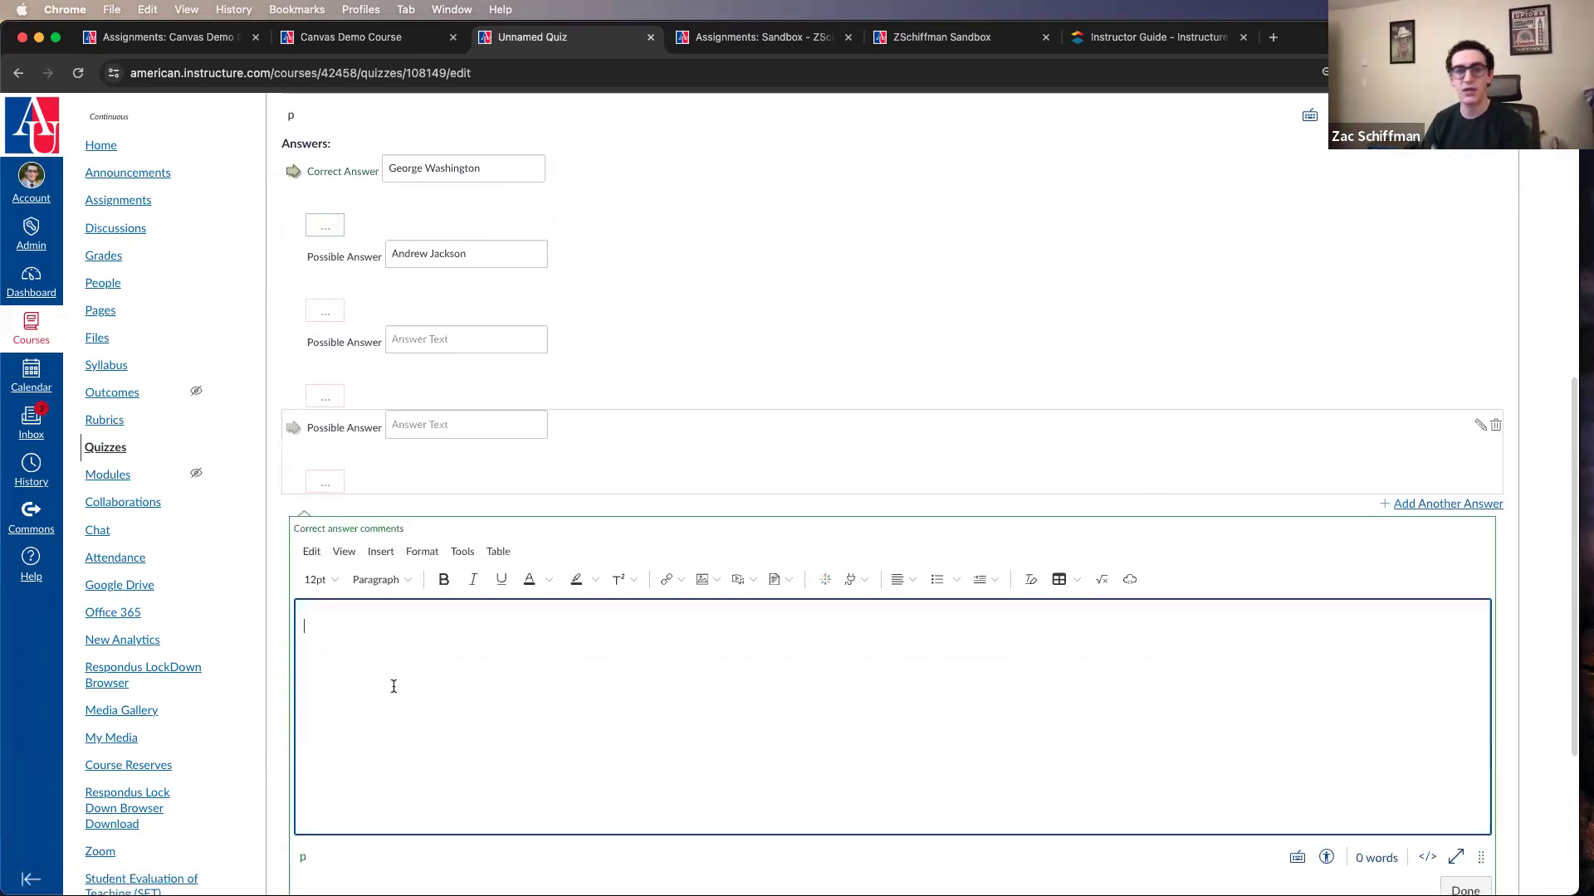
pyautogui.scroll(-3, 572, 751)
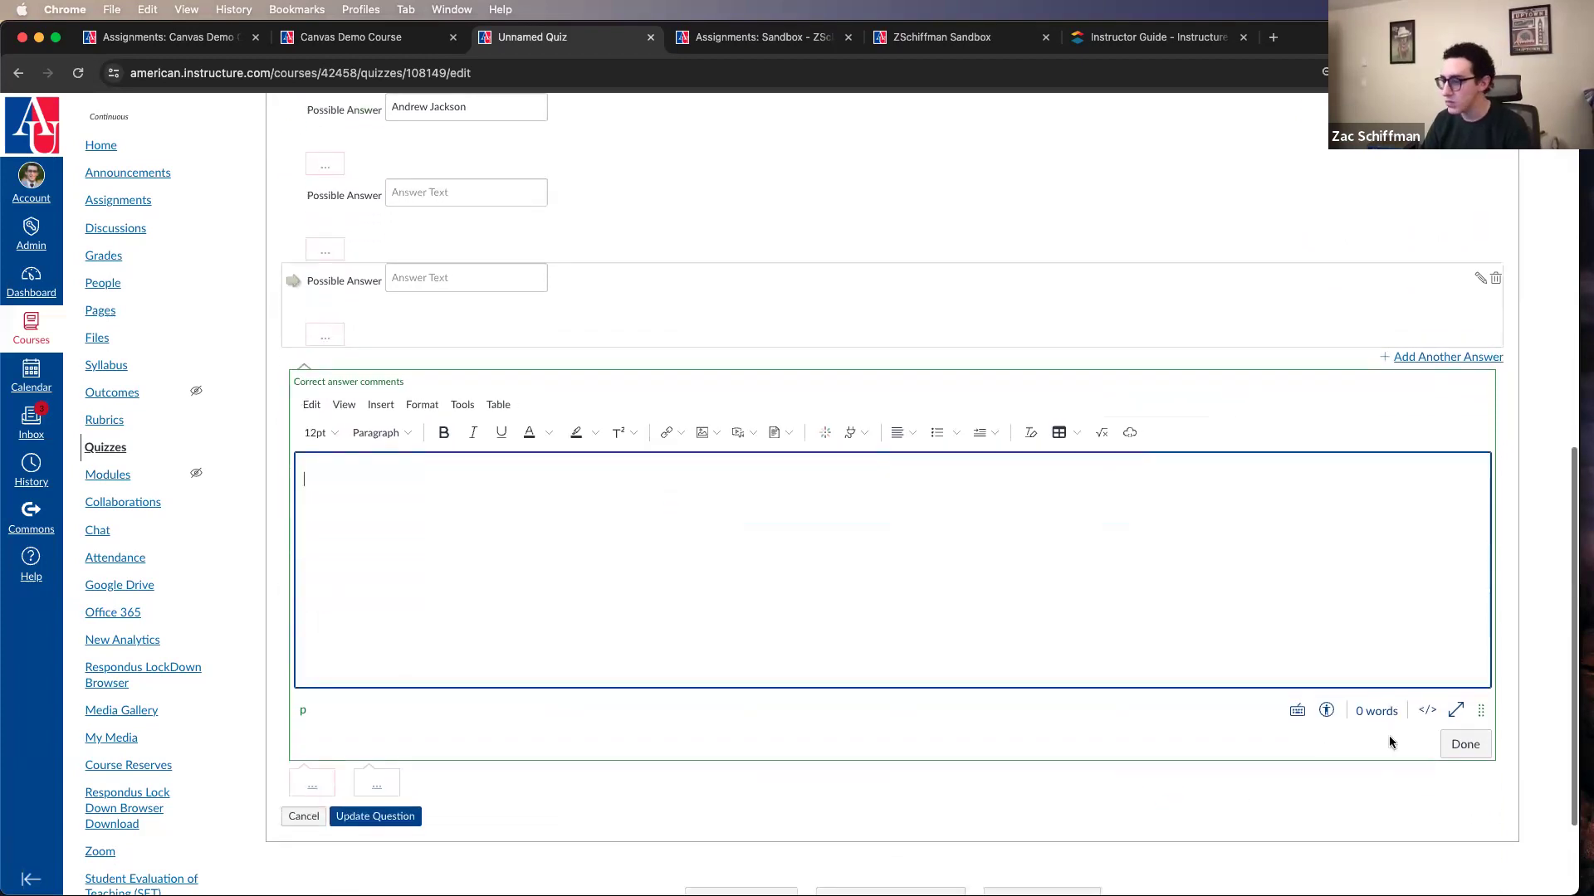
pyautogui.click(1444, 745)
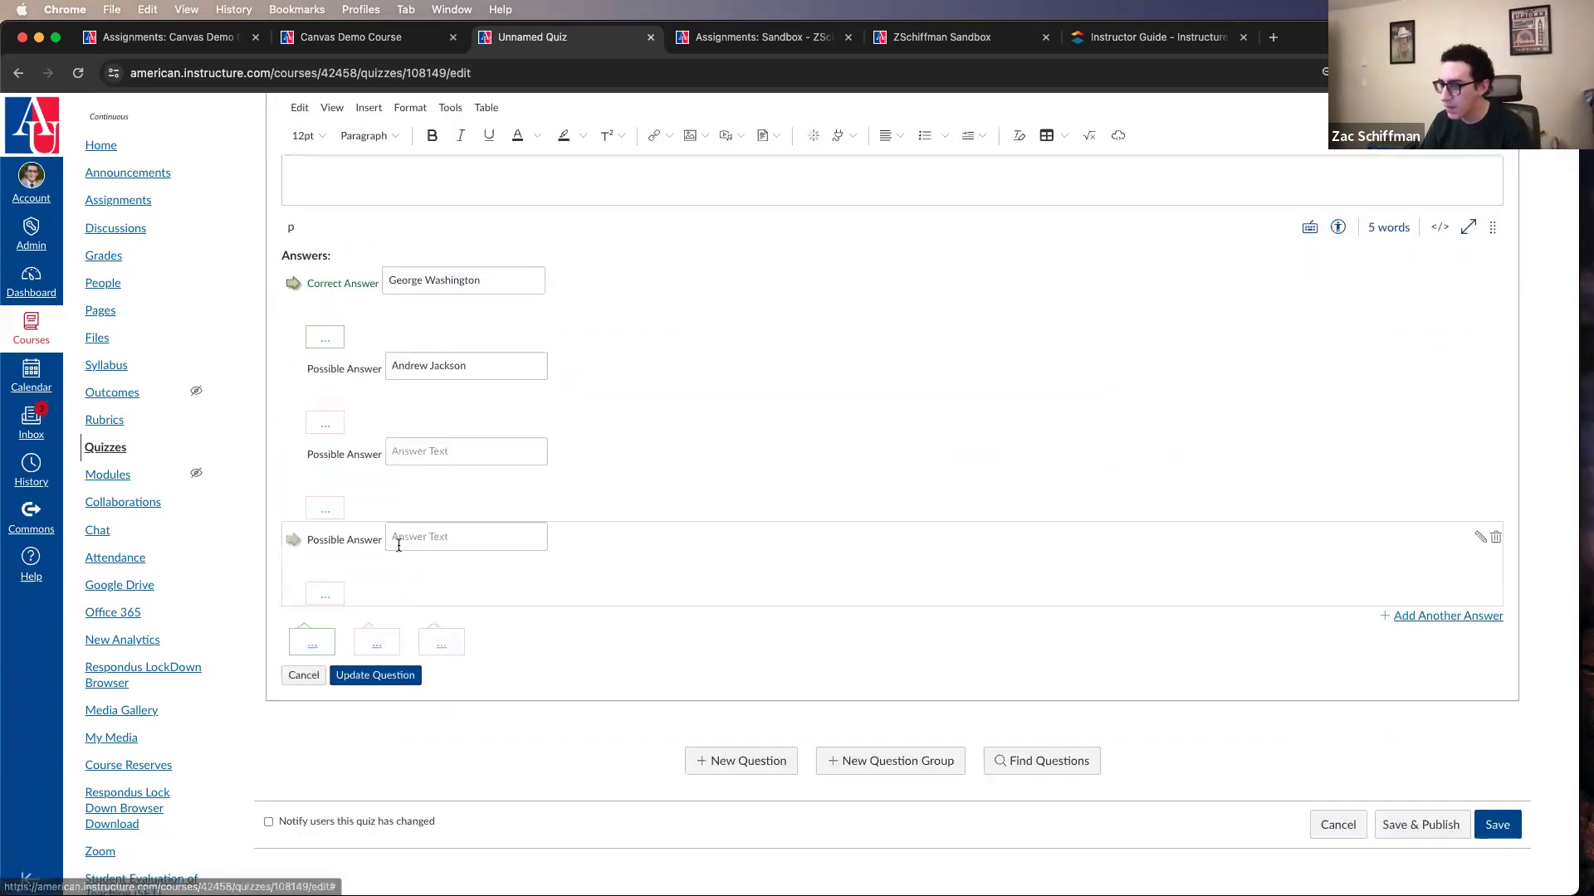
pyautogui.click(380, 648)
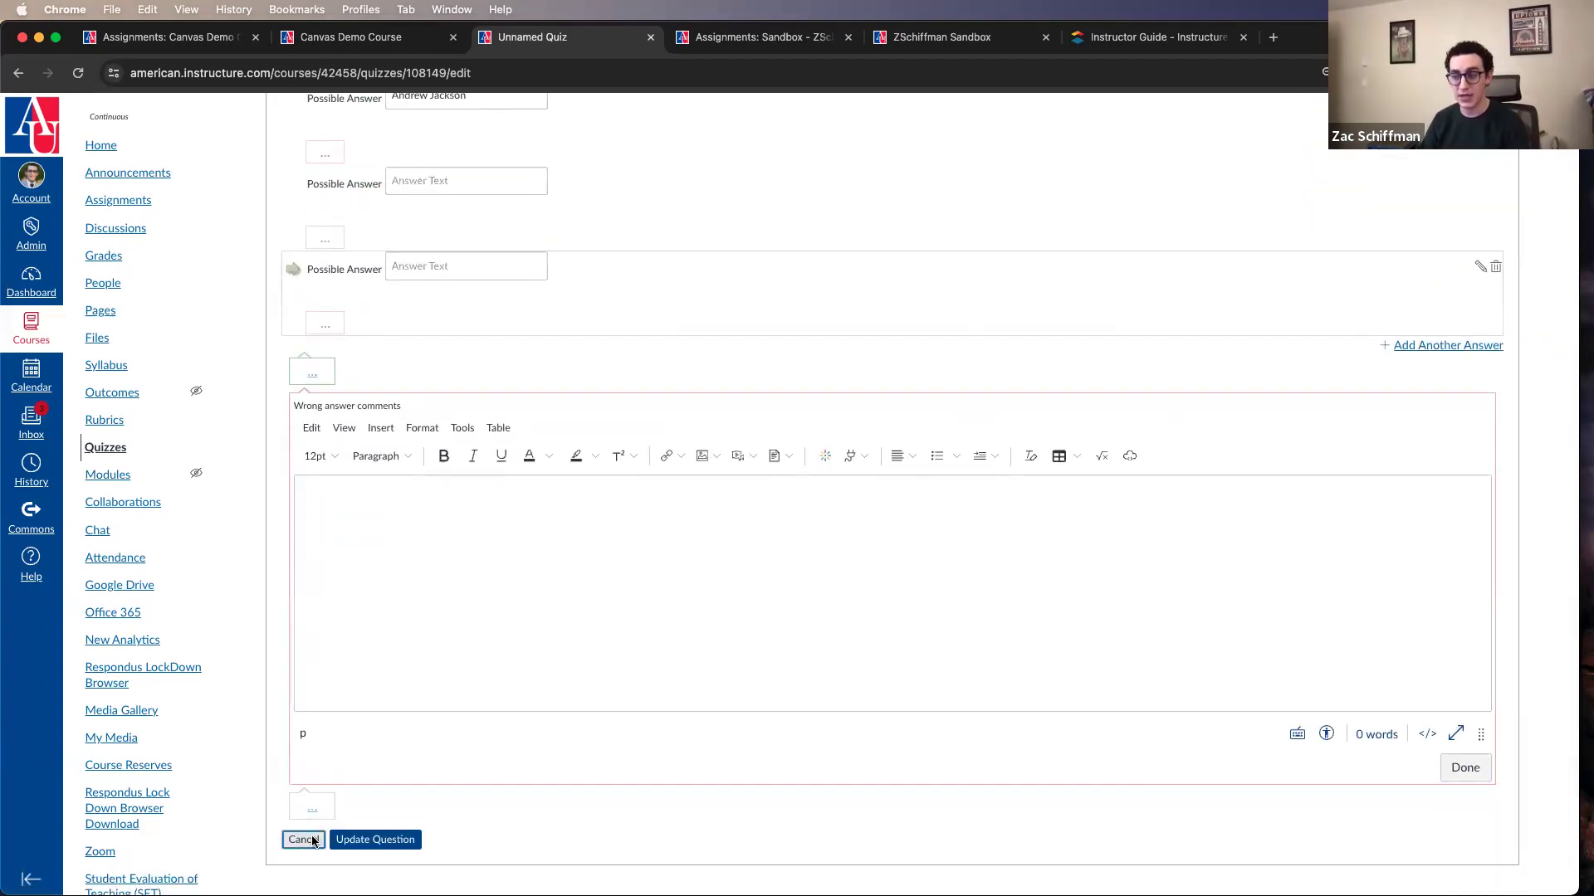
pyautogui.click(312, 841)
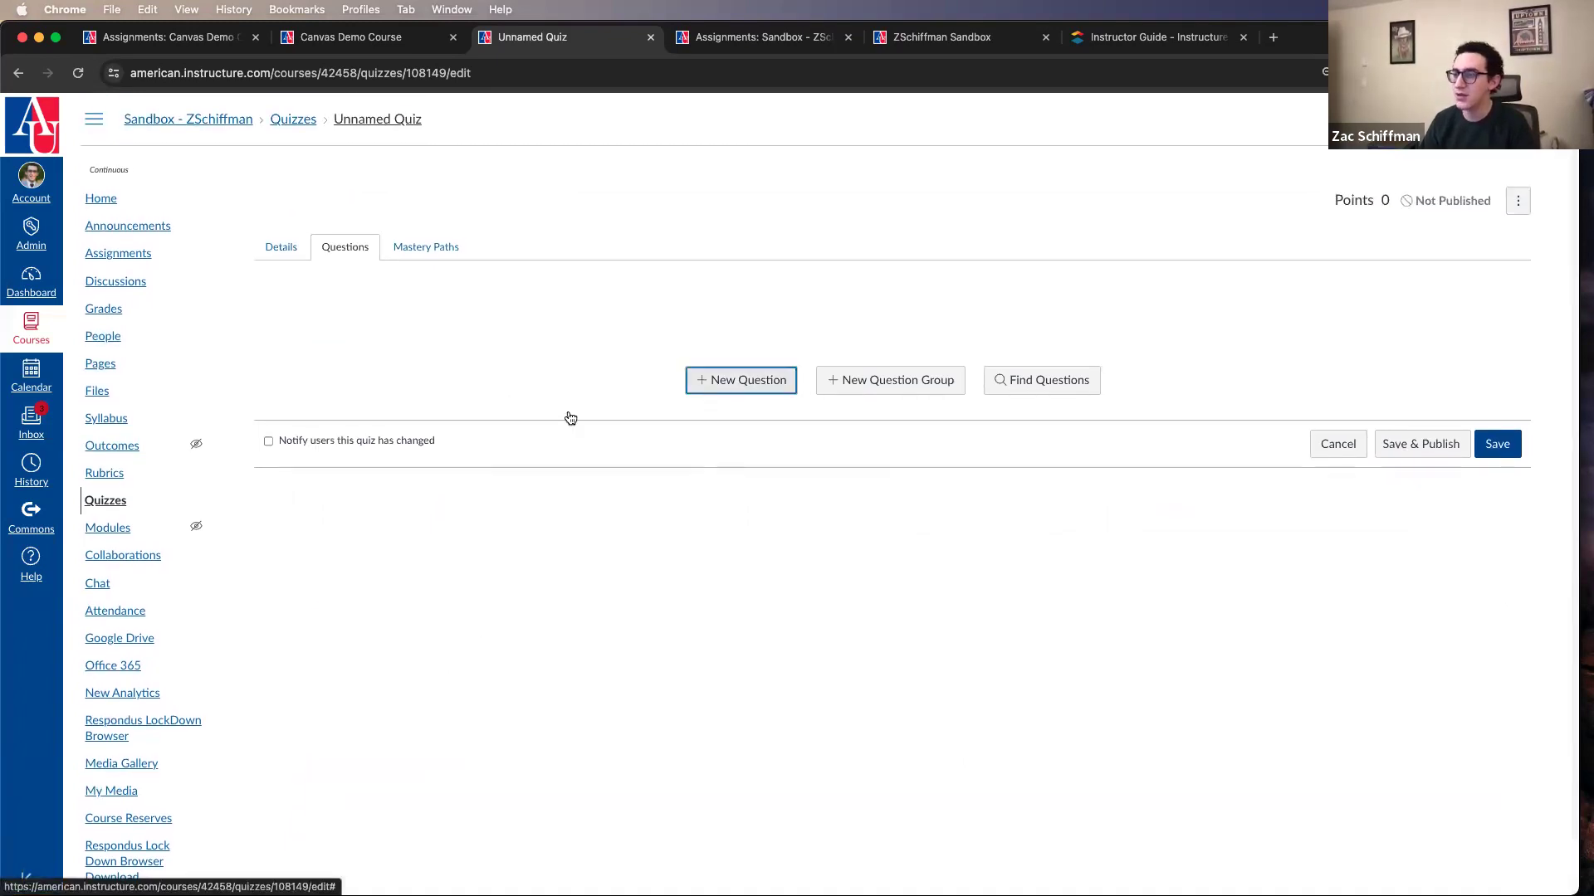
# Step: Open the general answer comments editor in a new question and discard that question
pyautogui.press('Return')
pyautogui.scroll(-5, 452, 473)
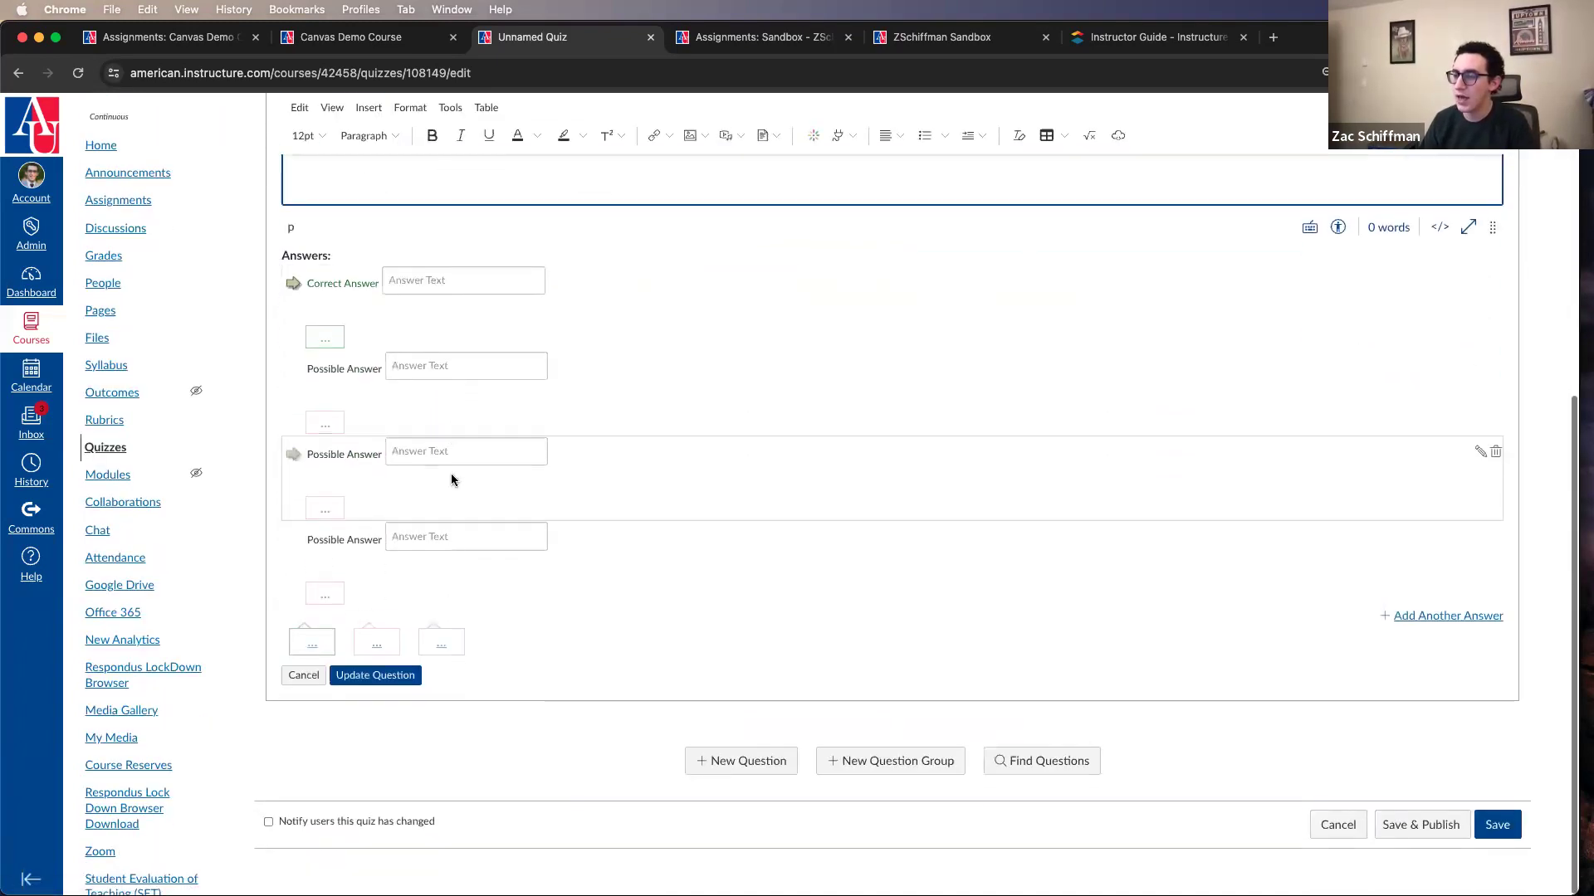
pyautogui.click(448, 649)
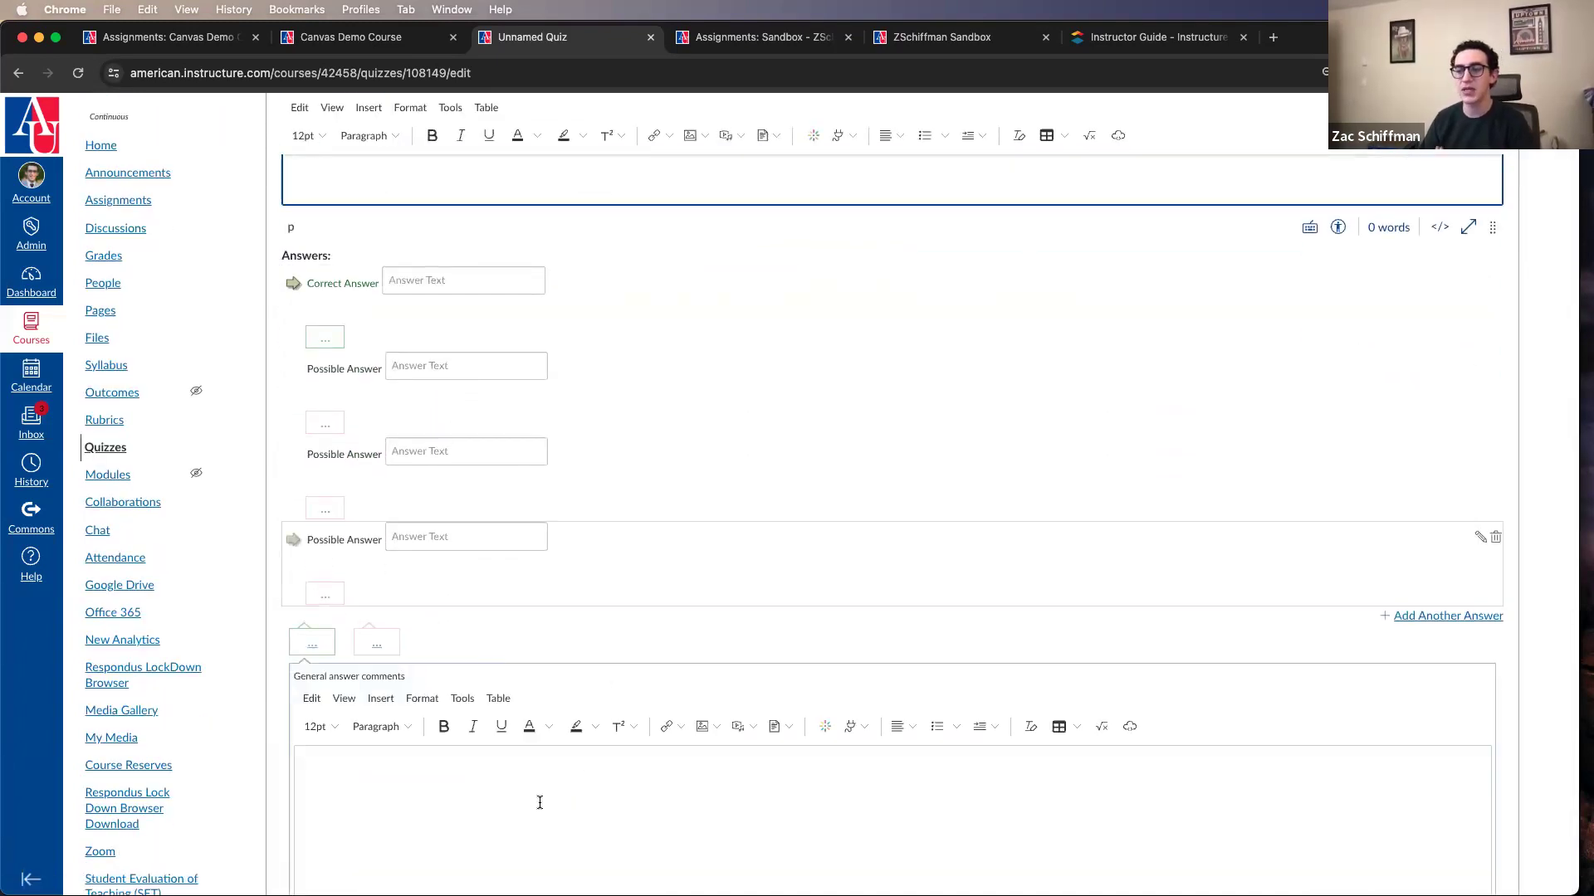
pyautogui.click(661, 703)
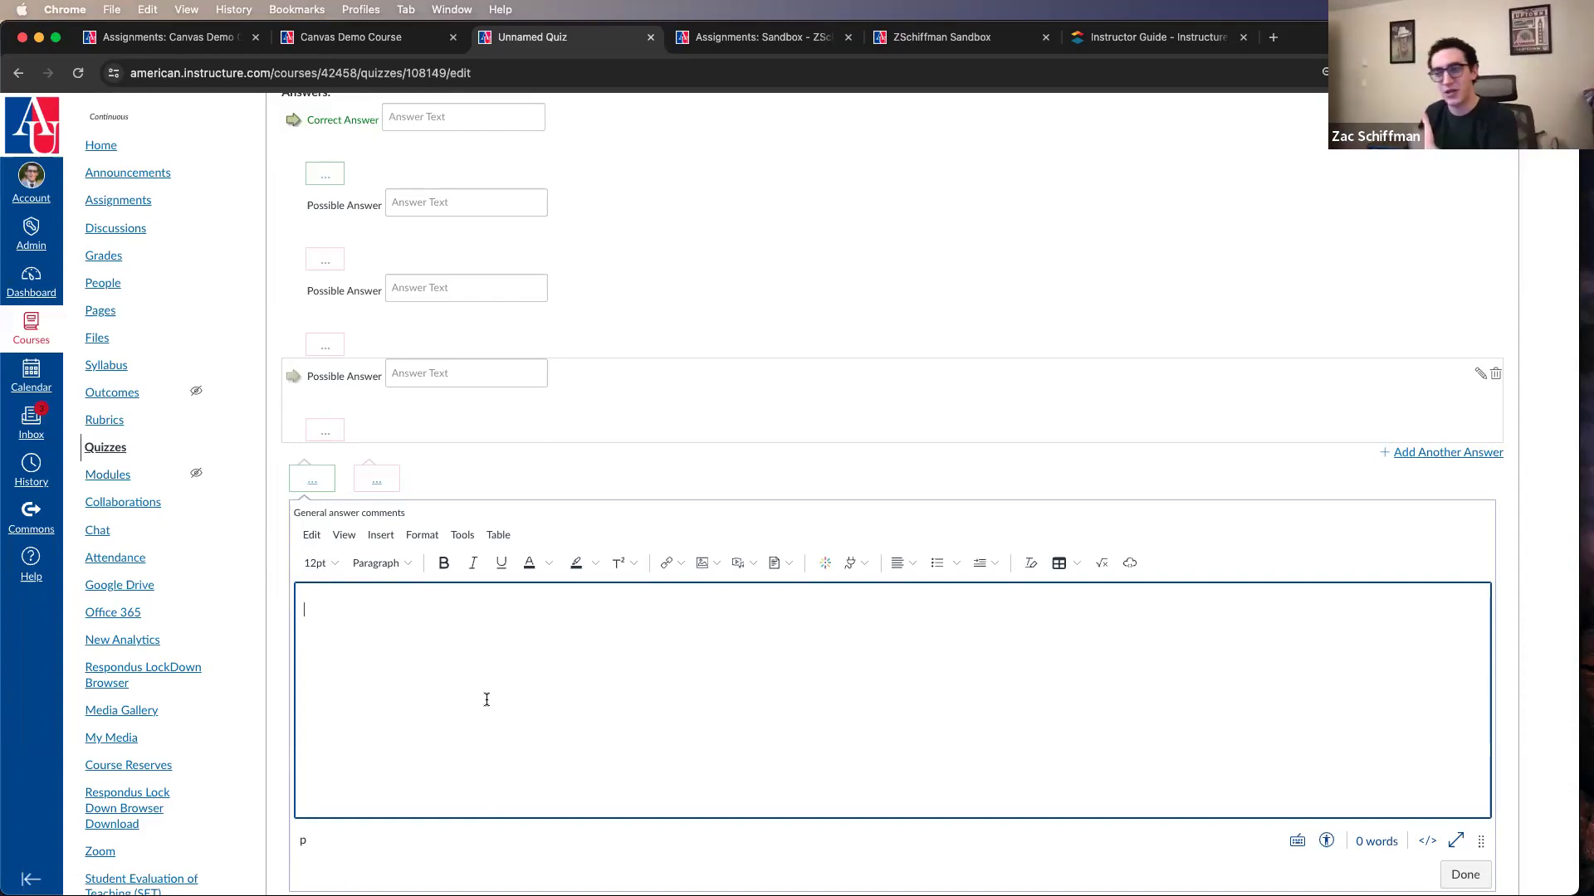
pyautogui.scroll(-5, 486, 699)
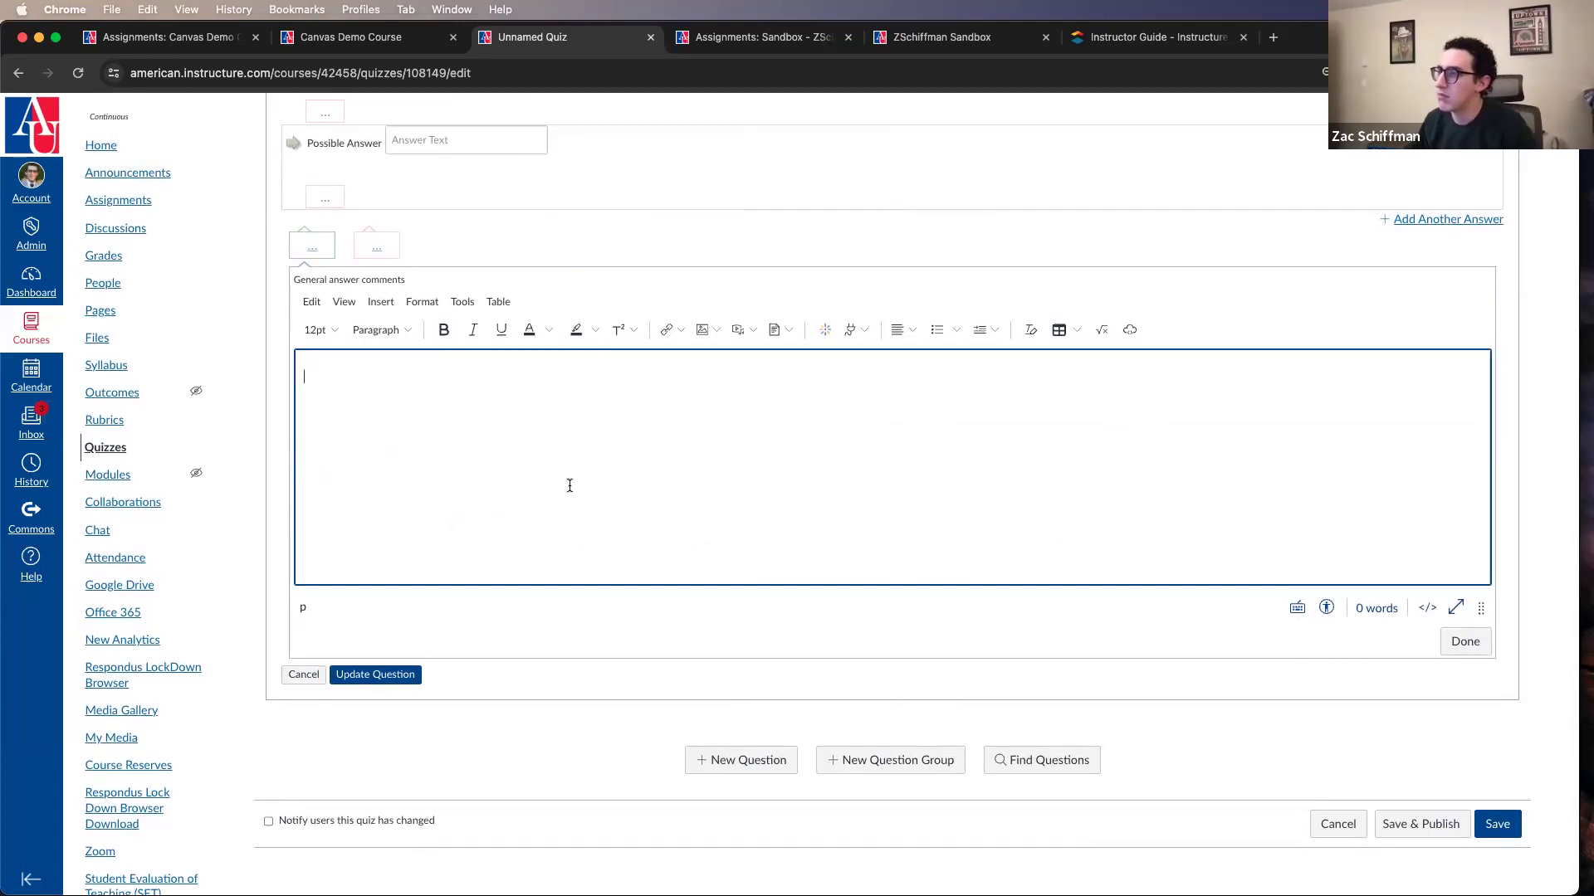
pyautogui.click(304, 674)
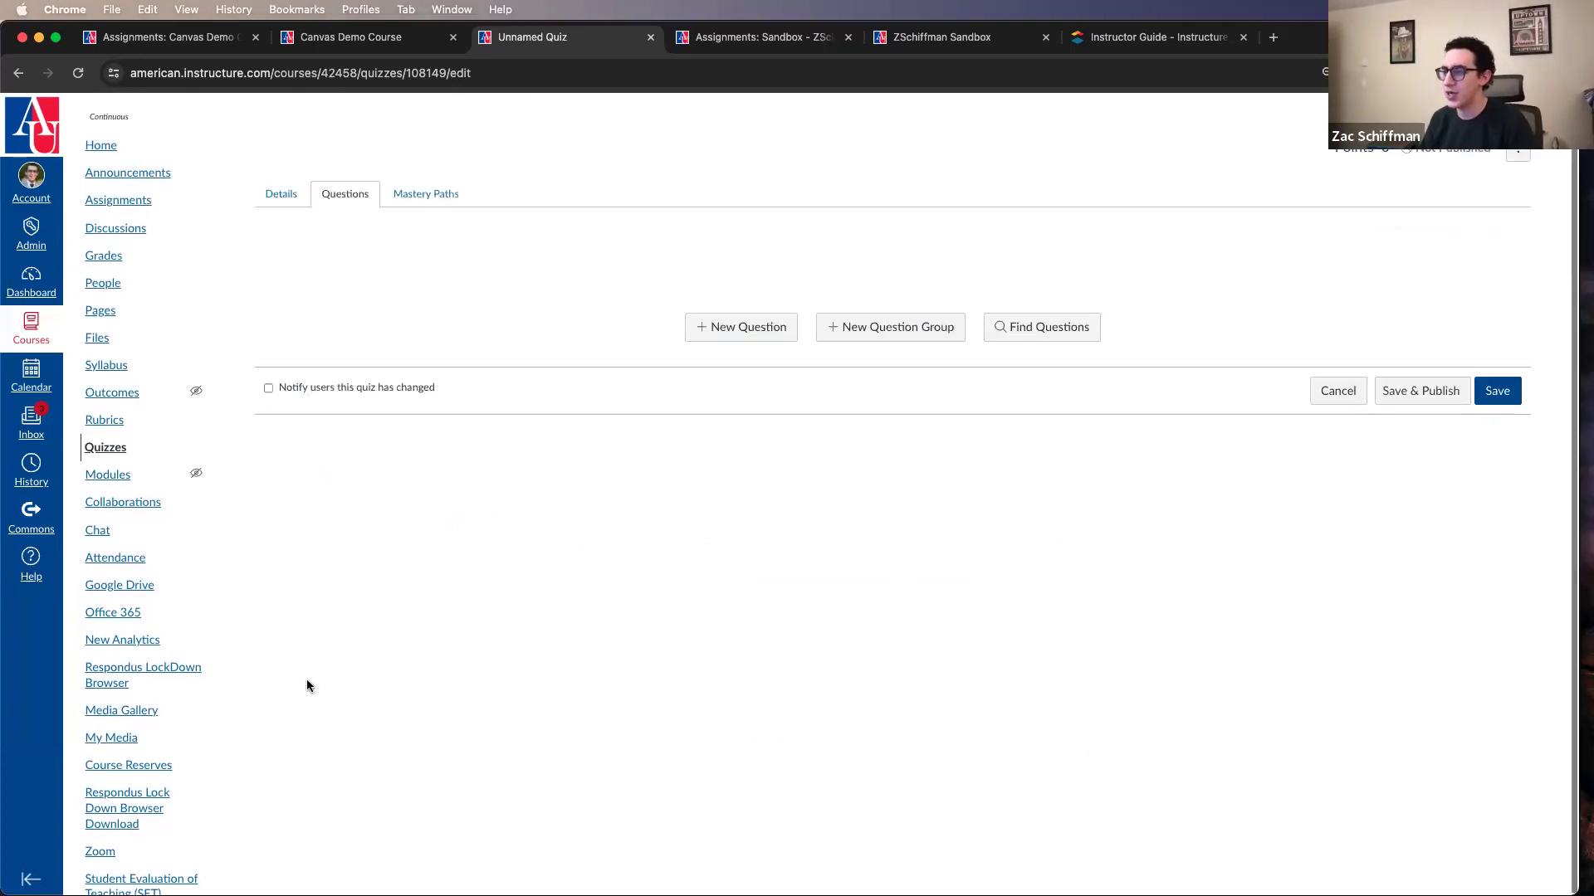
# Step: Start a new quiz question and preview the True/False, Fill In the Blank and Text (no question) types
pyautogui.click(699, 336)
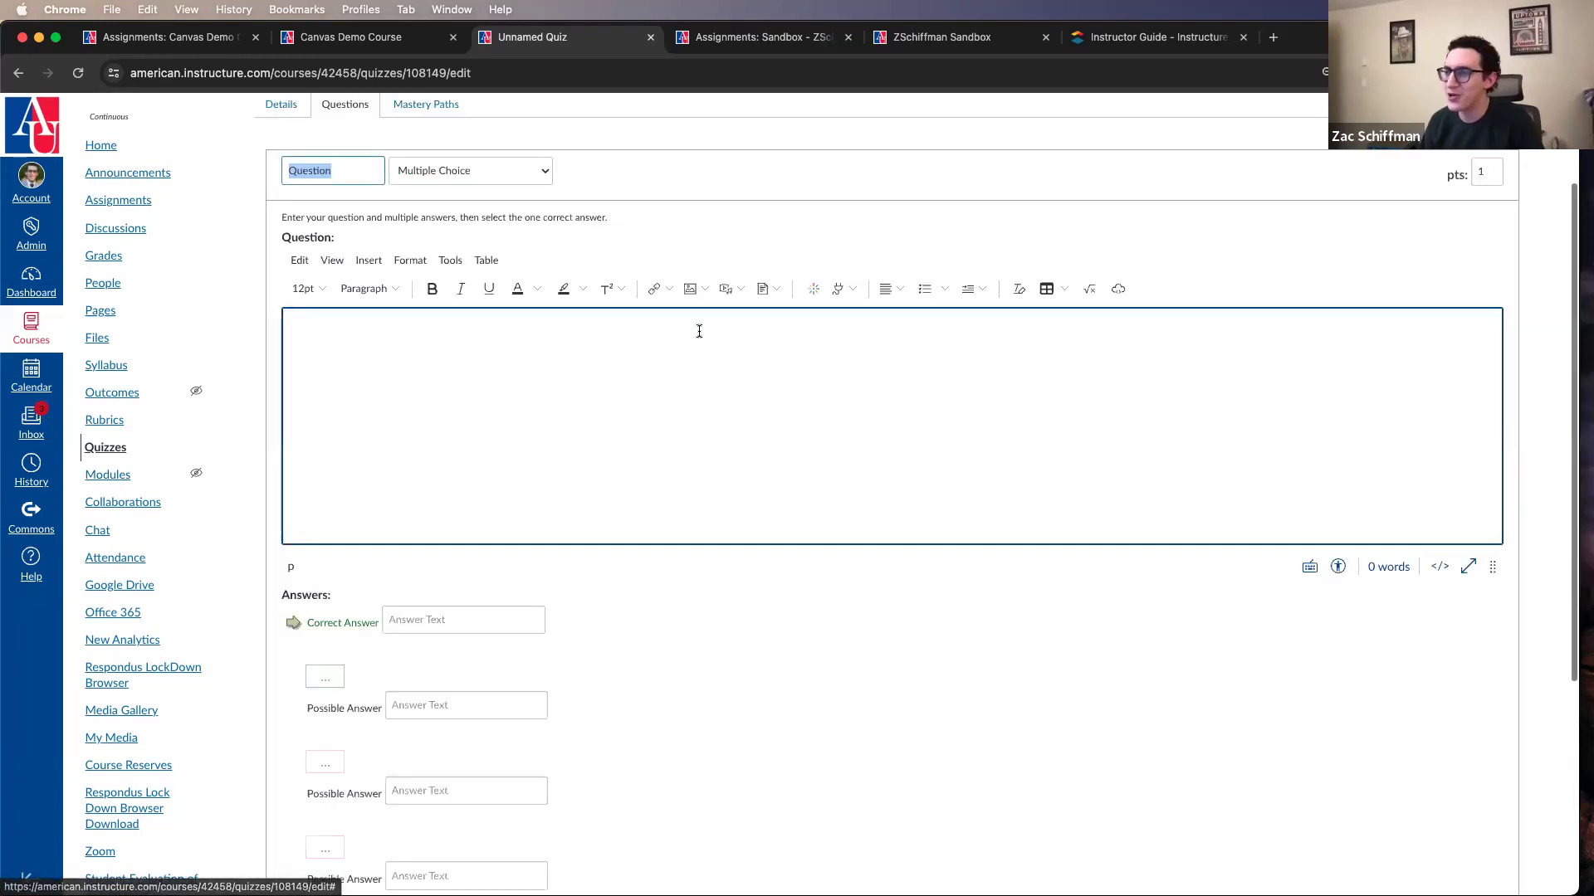
pyautogui.click(503, 172)
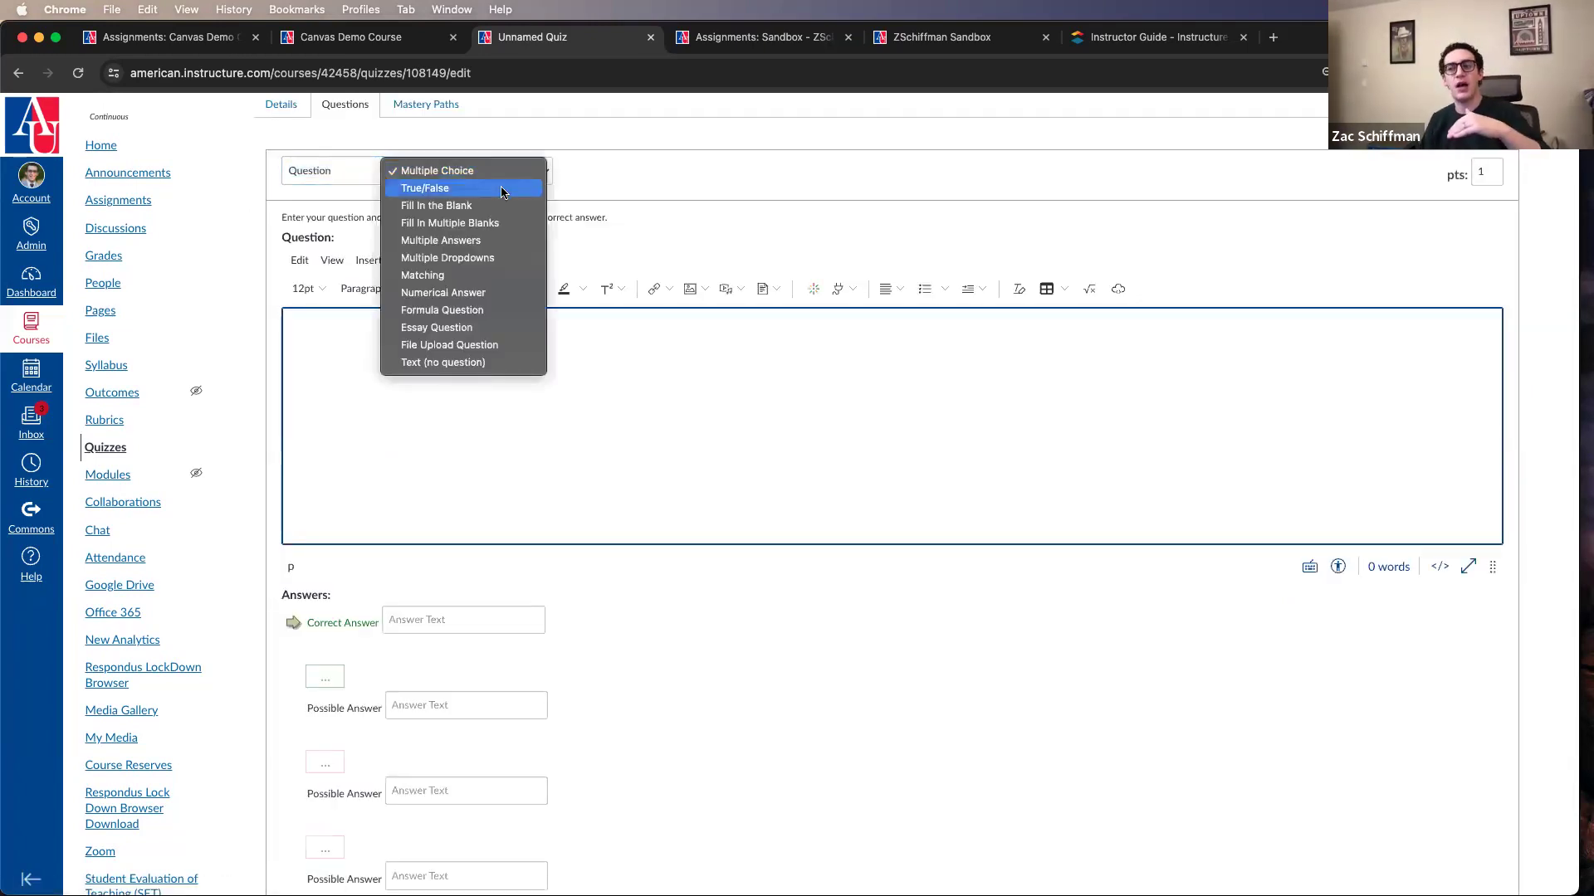
pyautogui.click(502, 189)
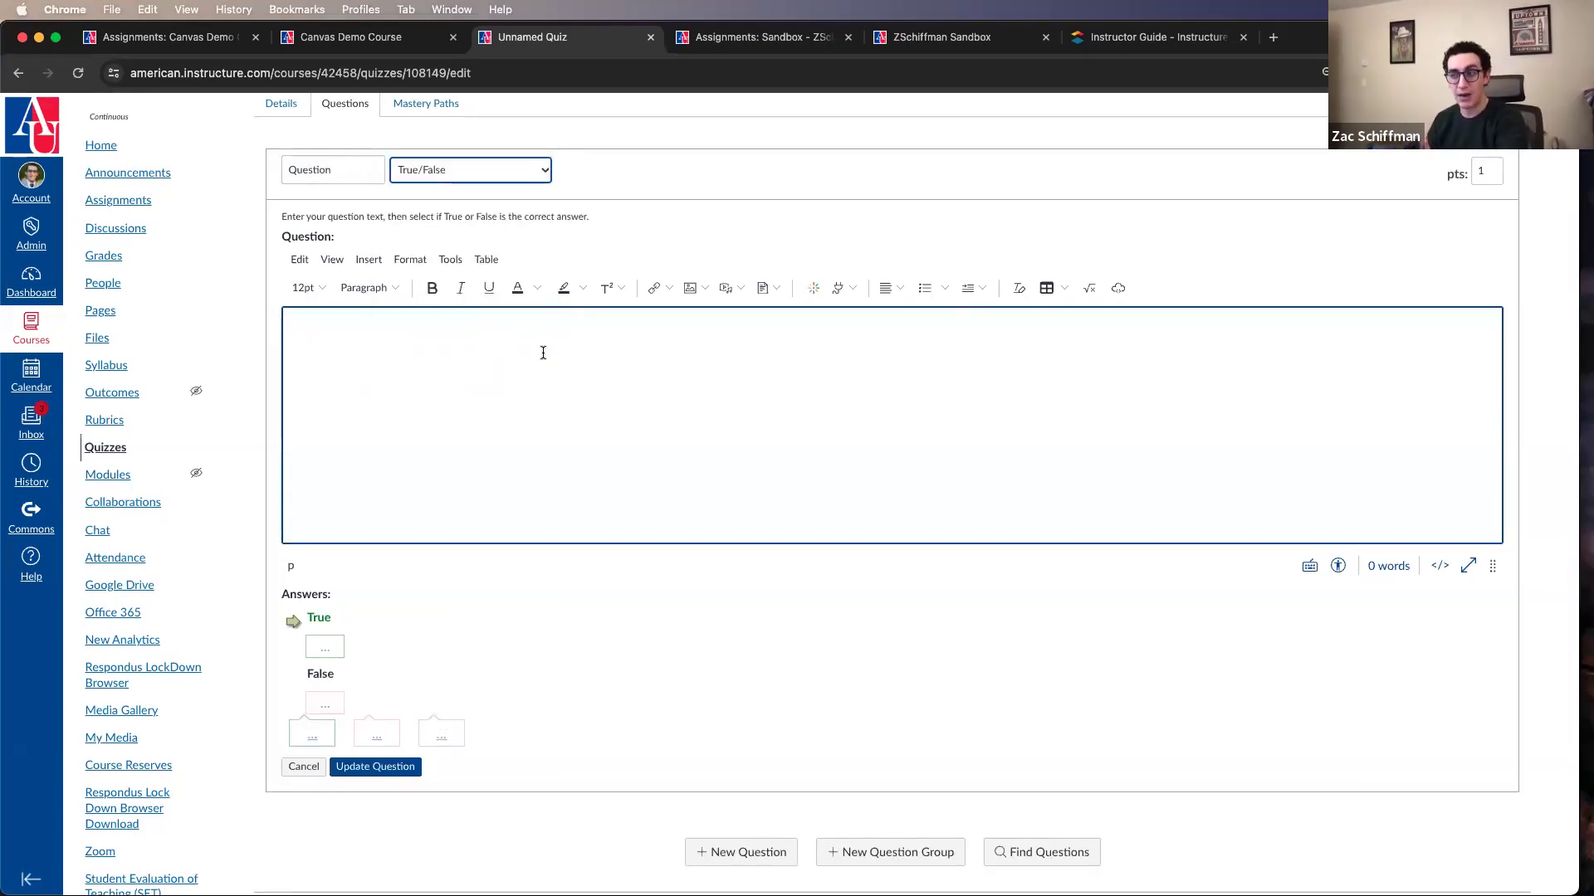
pyautogui.click(453, 170)
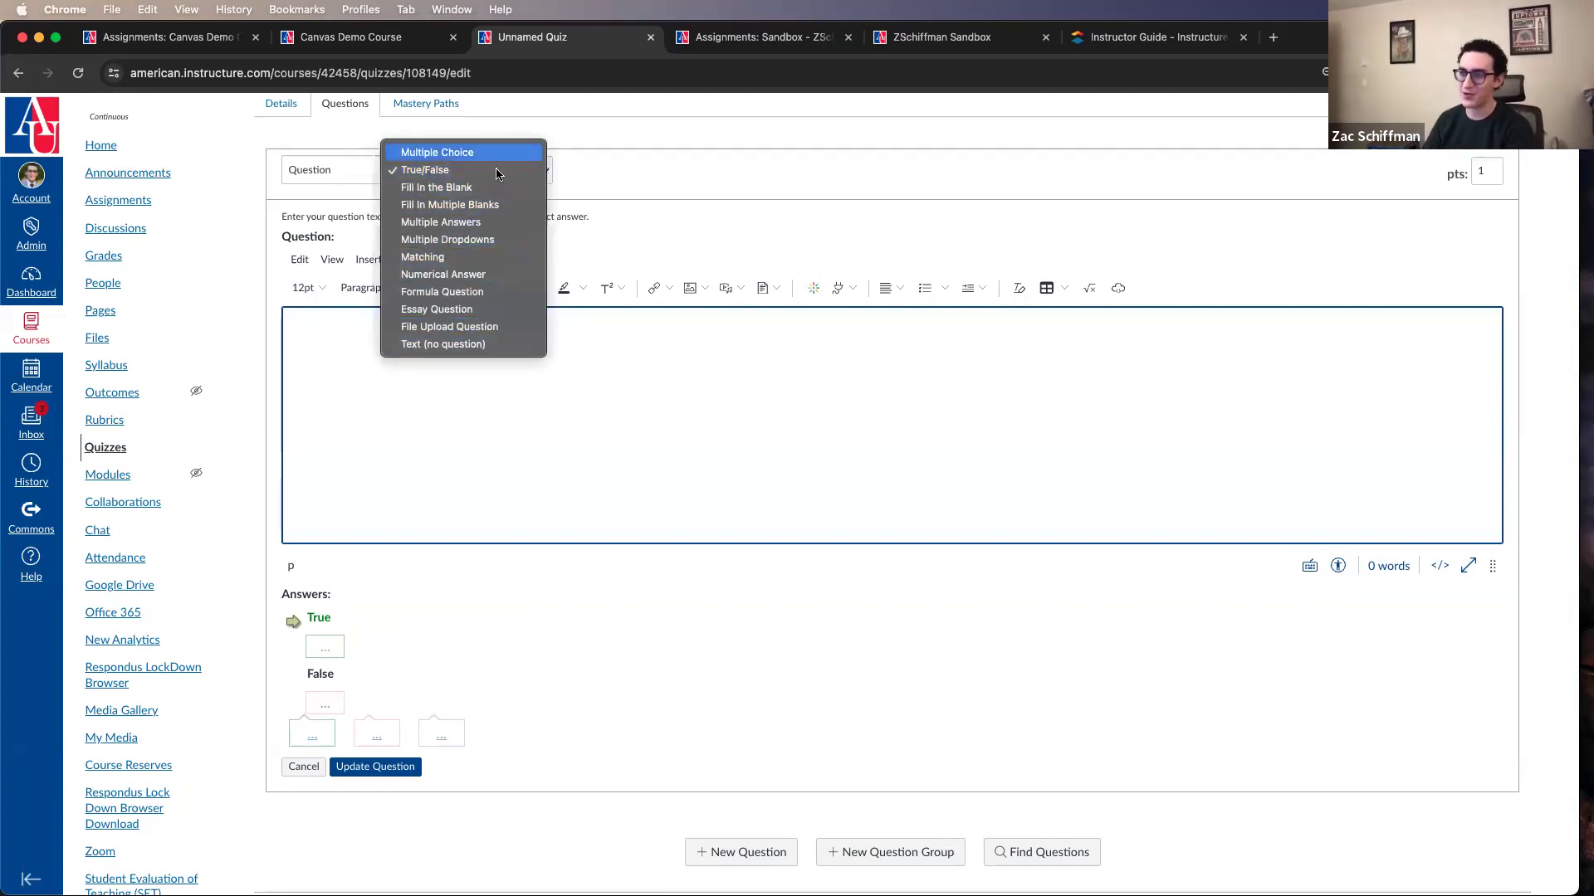
pyautogui.click(436, 186)
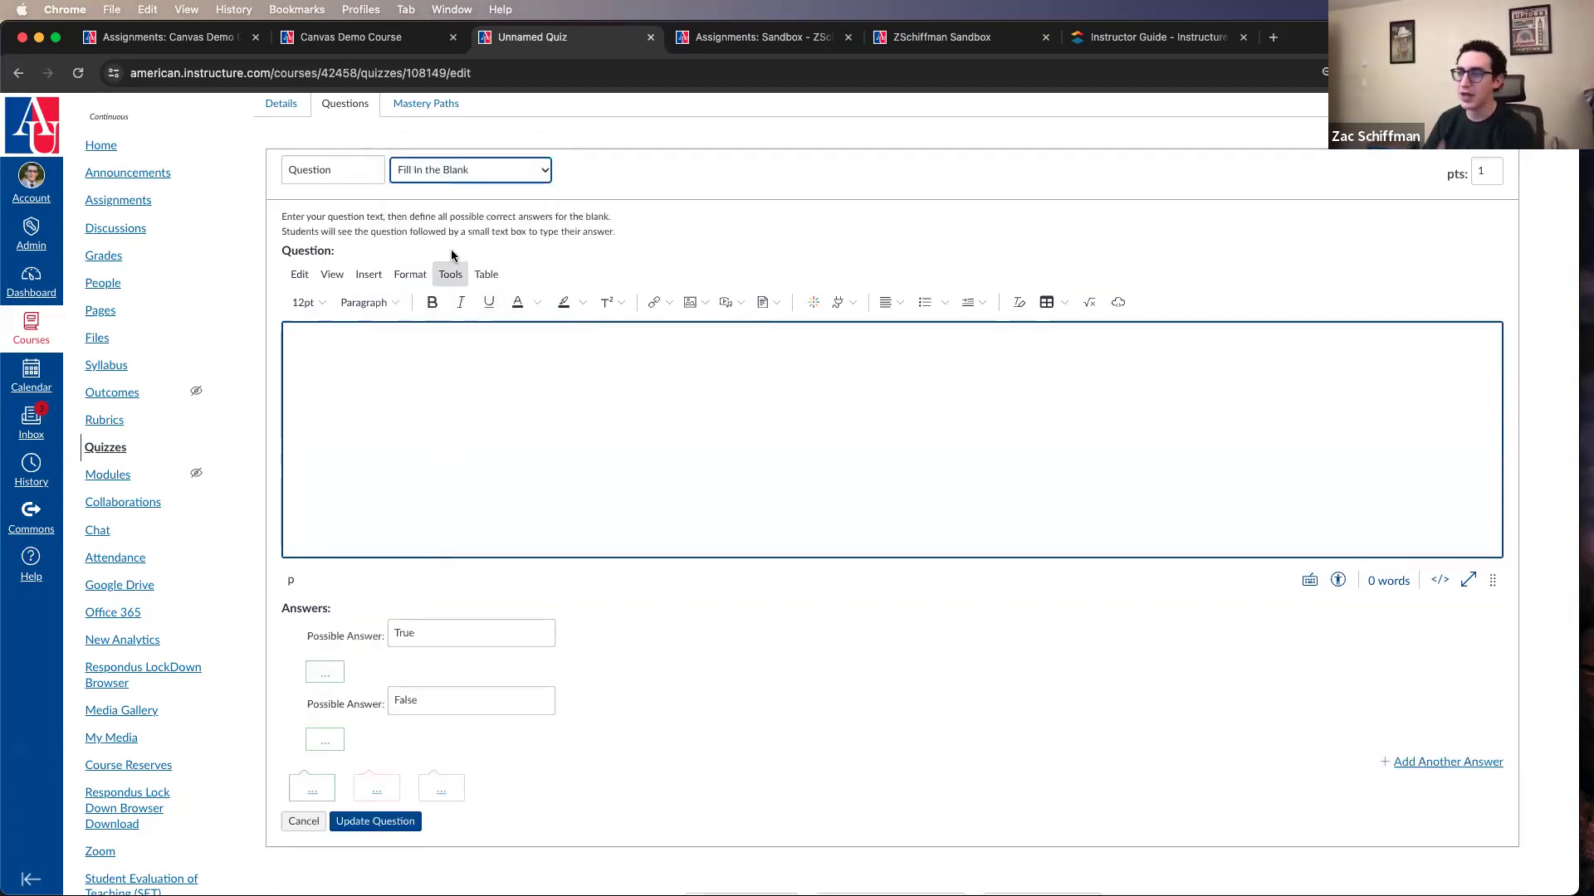
pyautogui.click(433, 168)
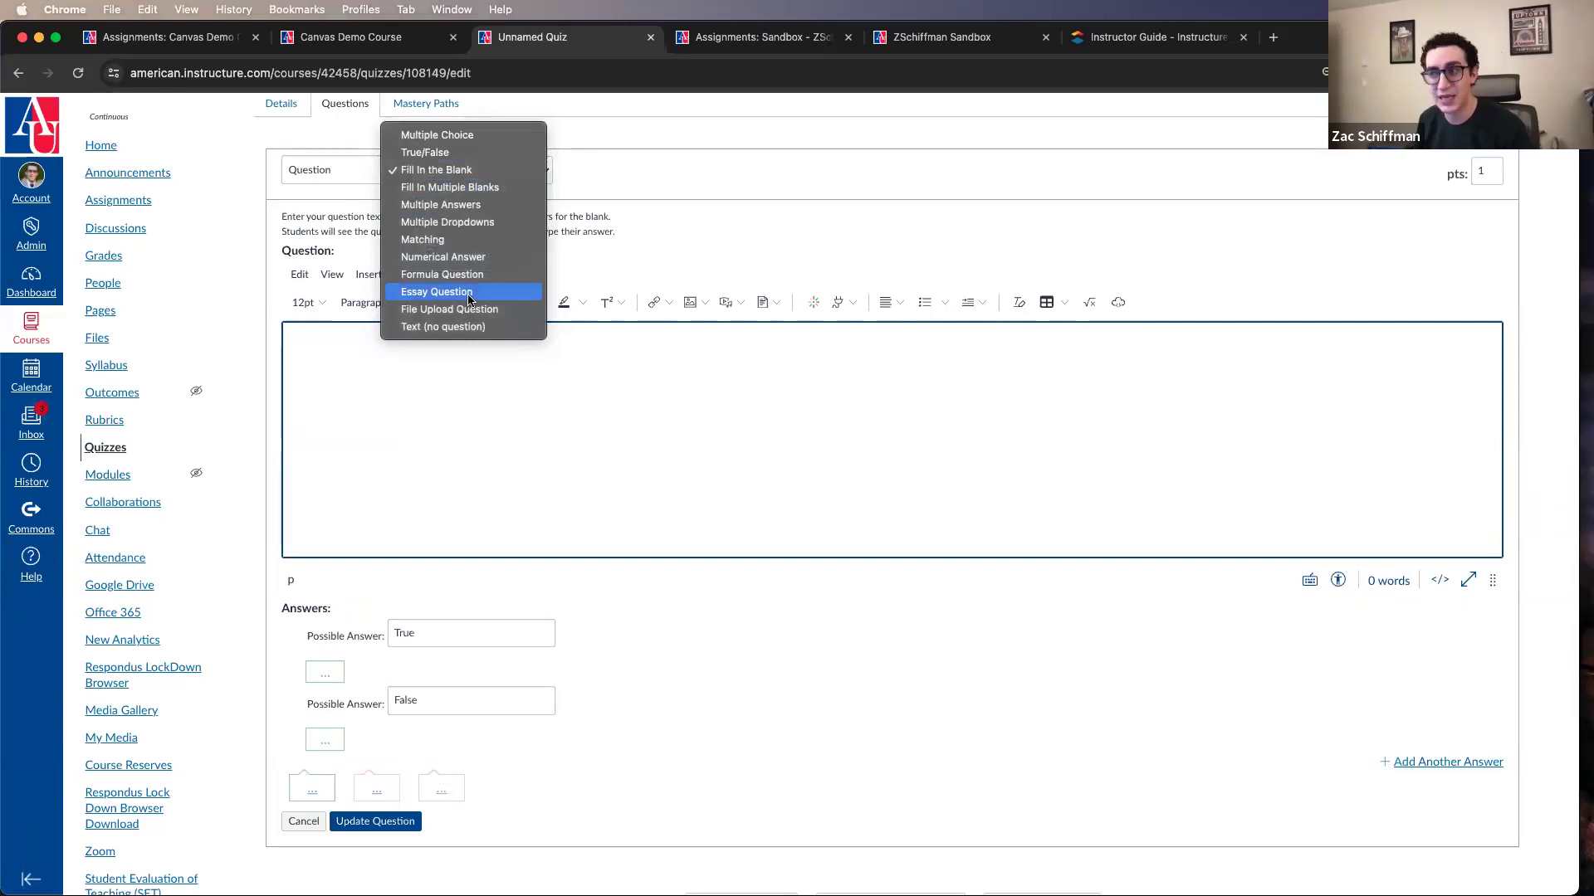
pyautogui.click(465, 327)
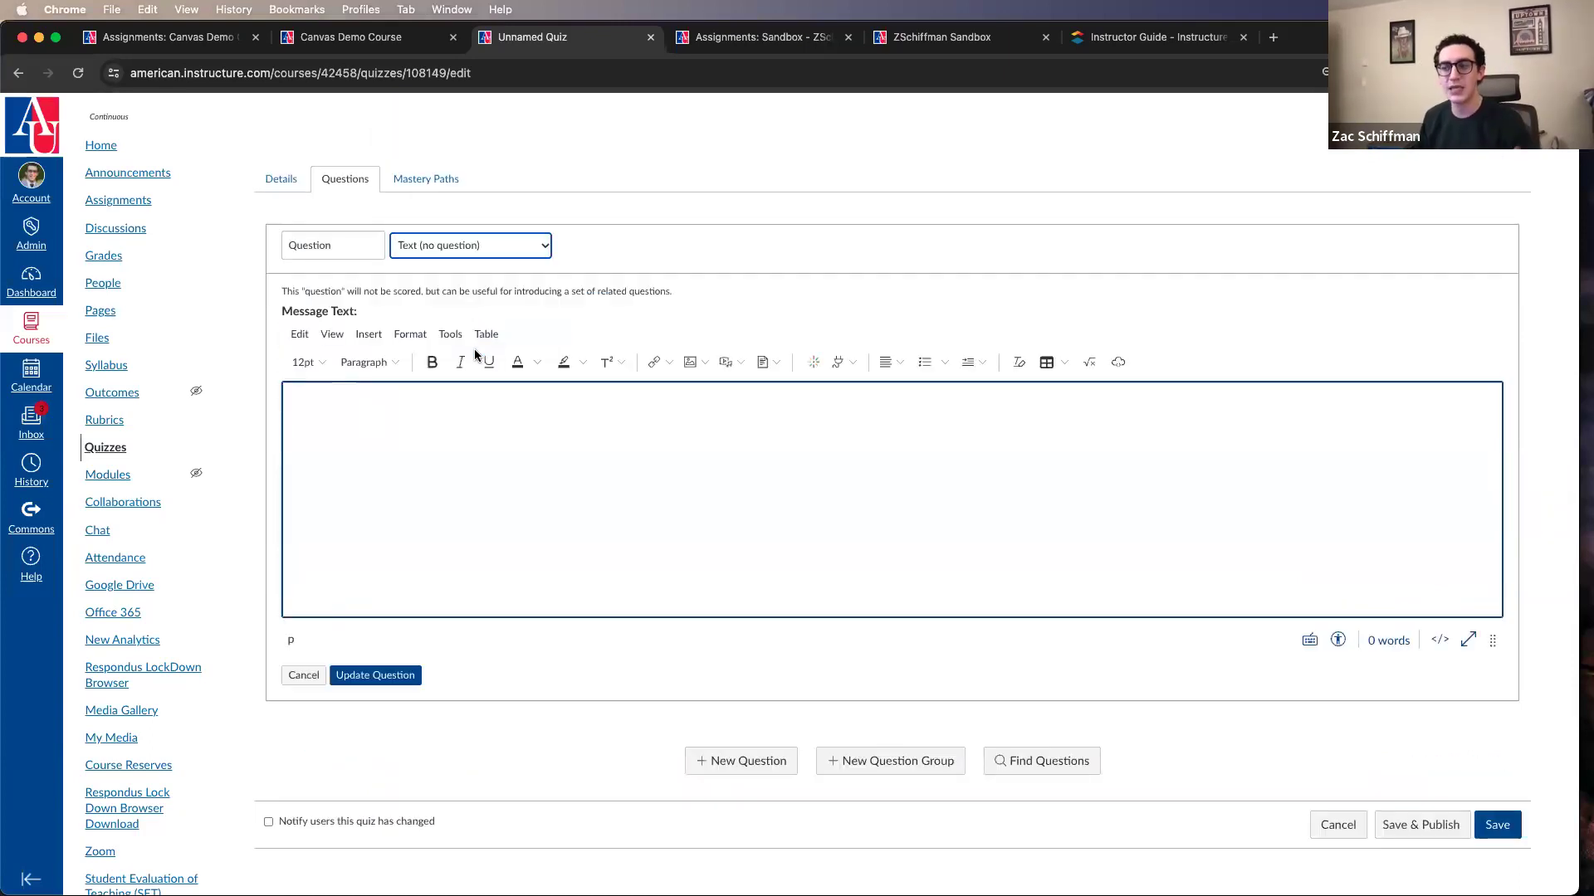
pyautogui.click(368, 495)
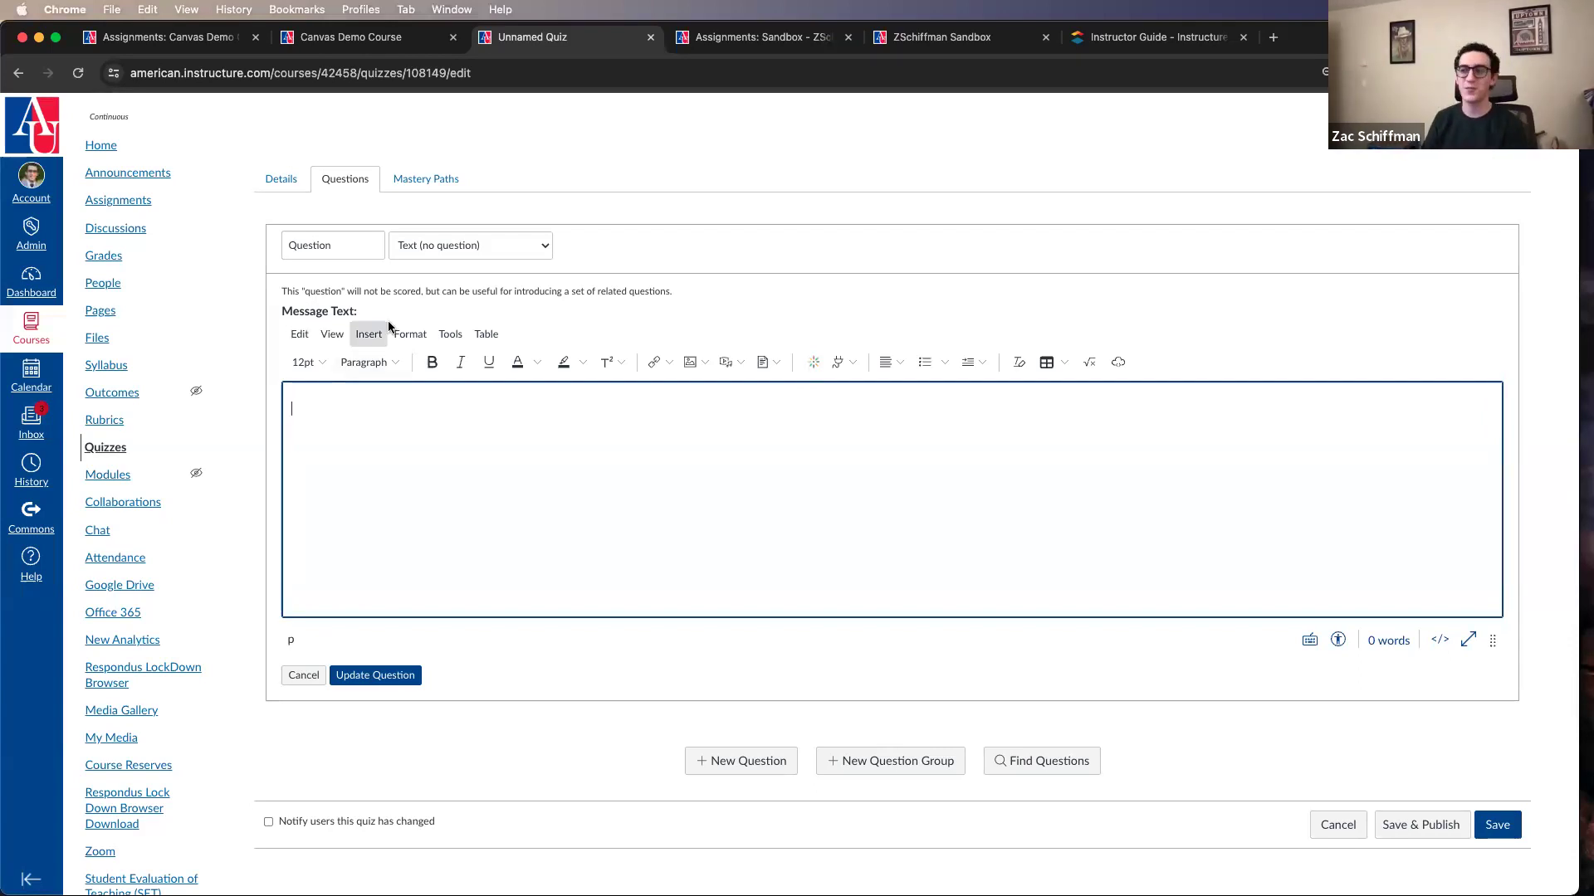
# Step: Set the question to Multiple Choice worth 5 points, and look over the quiz details before returning to the questions
pyautogui.click(412, 242)
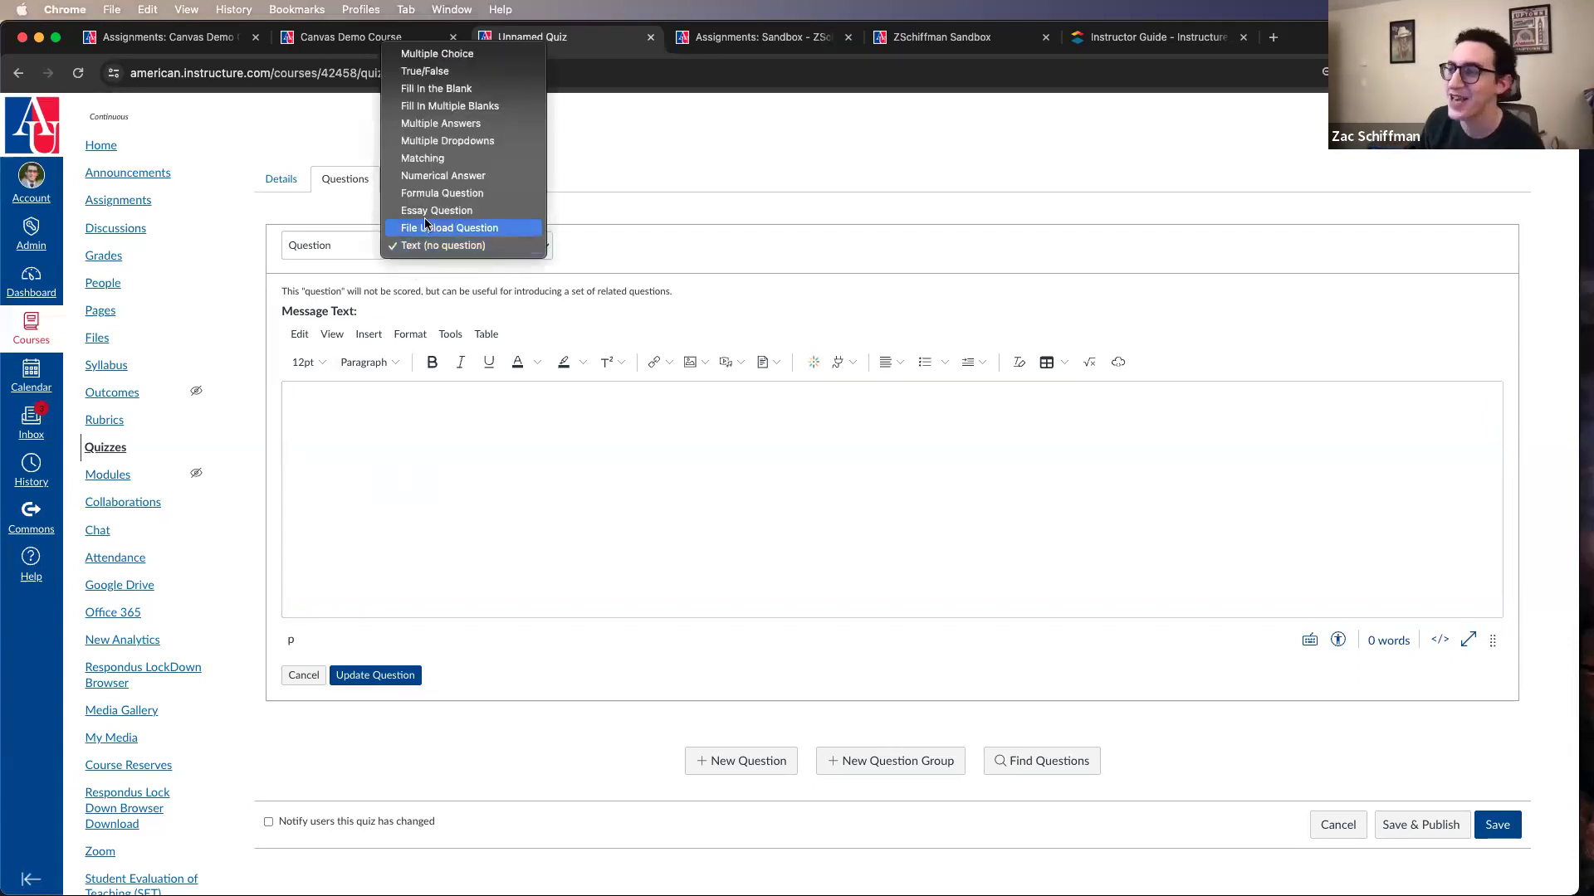
pyautogui.click(438, 55)
pyautogui.click(1487, 242)
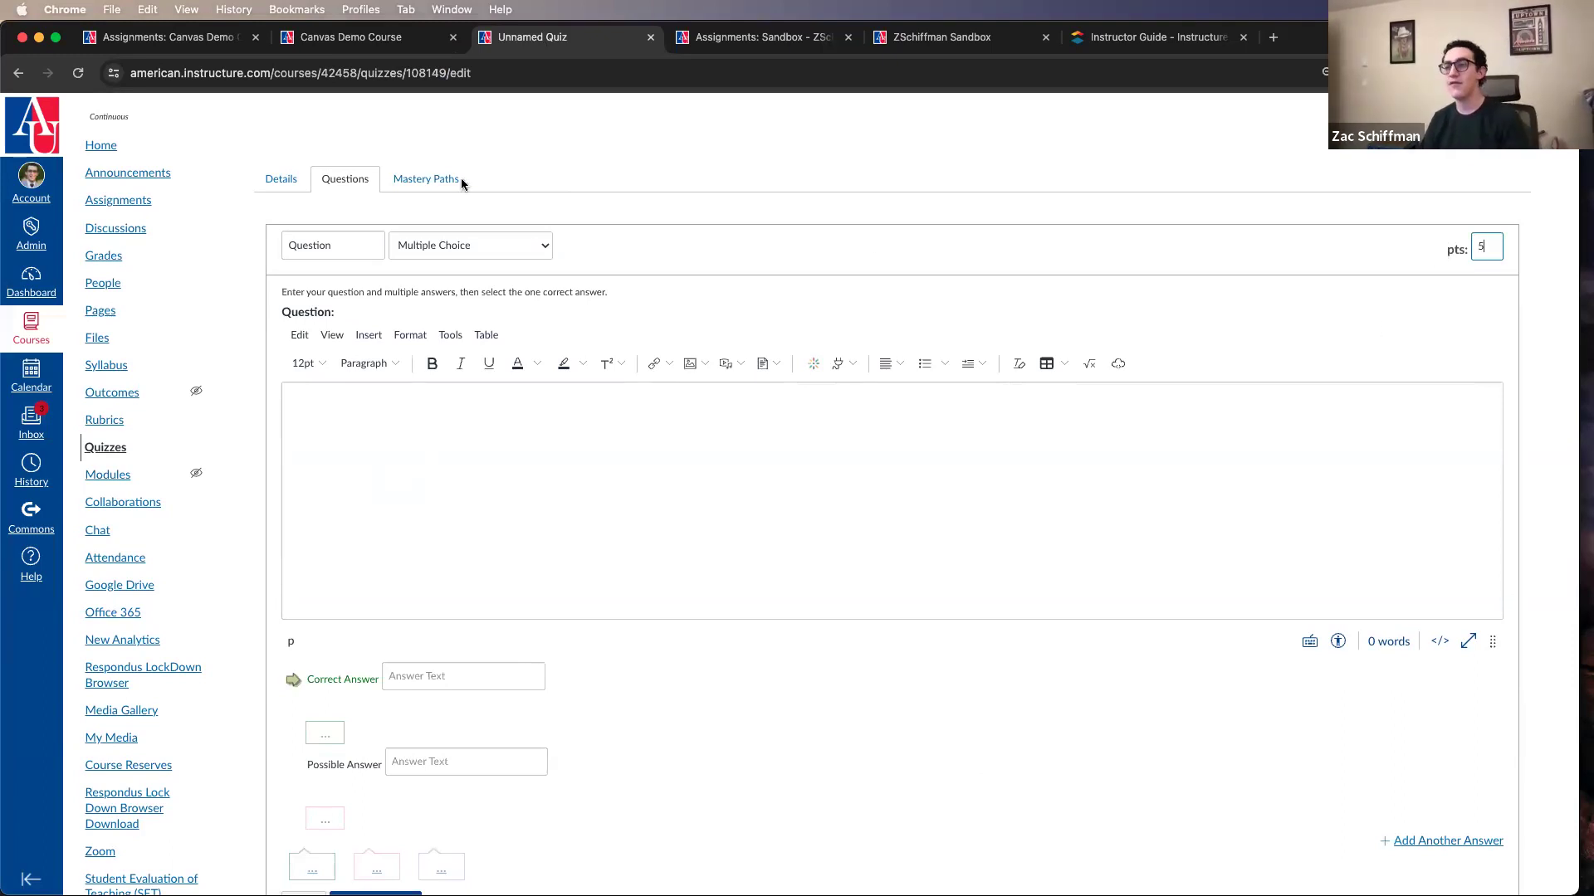
pyautogui.click(259, 177)
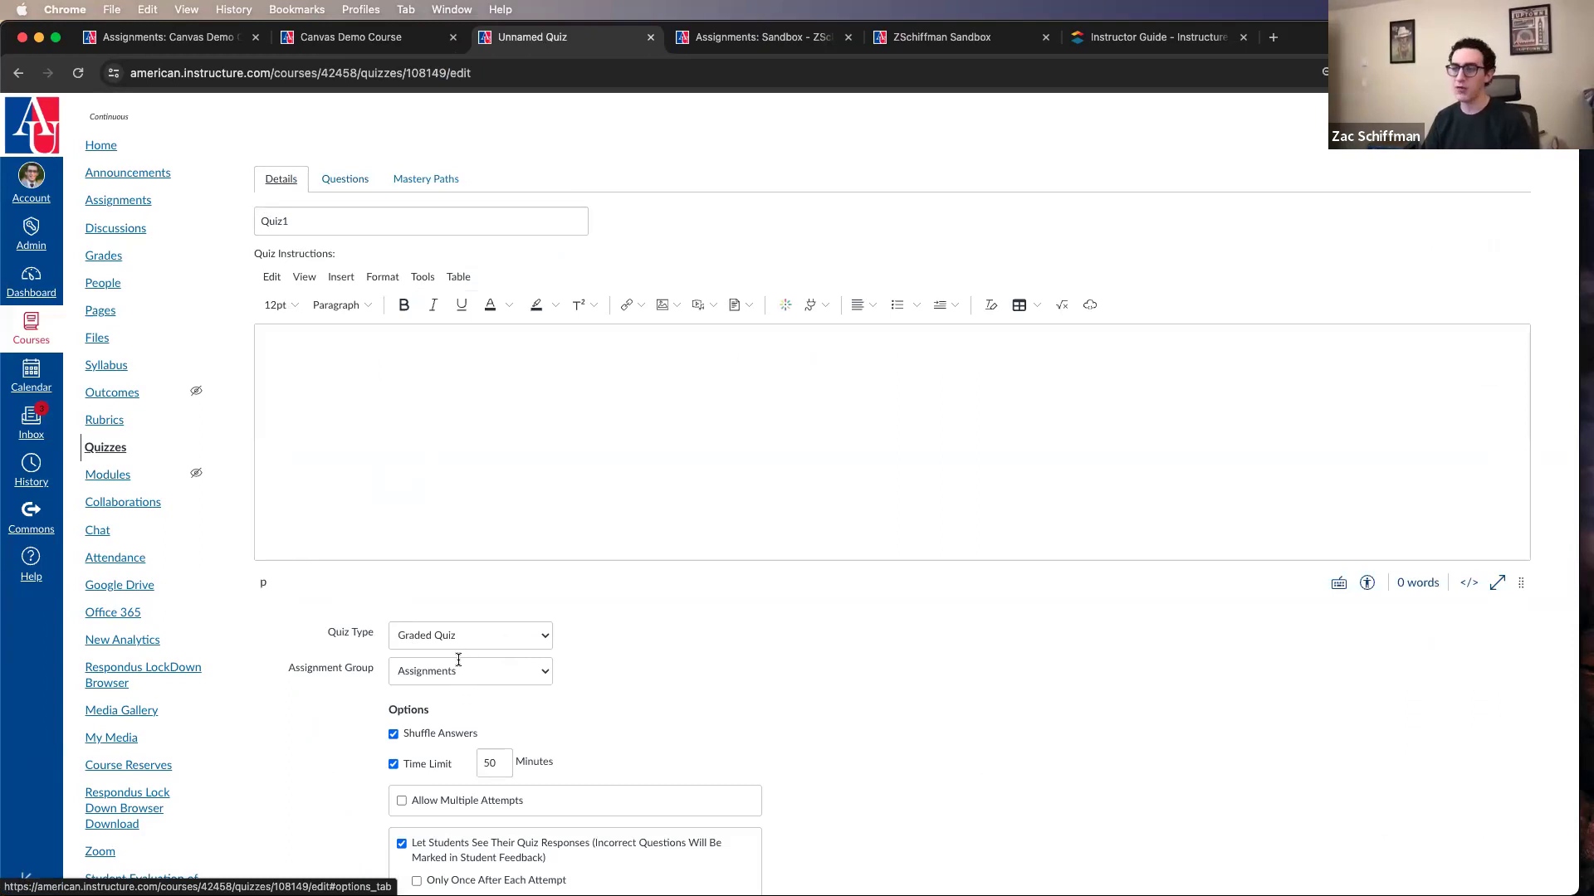
pyautogui.click(344, 175)
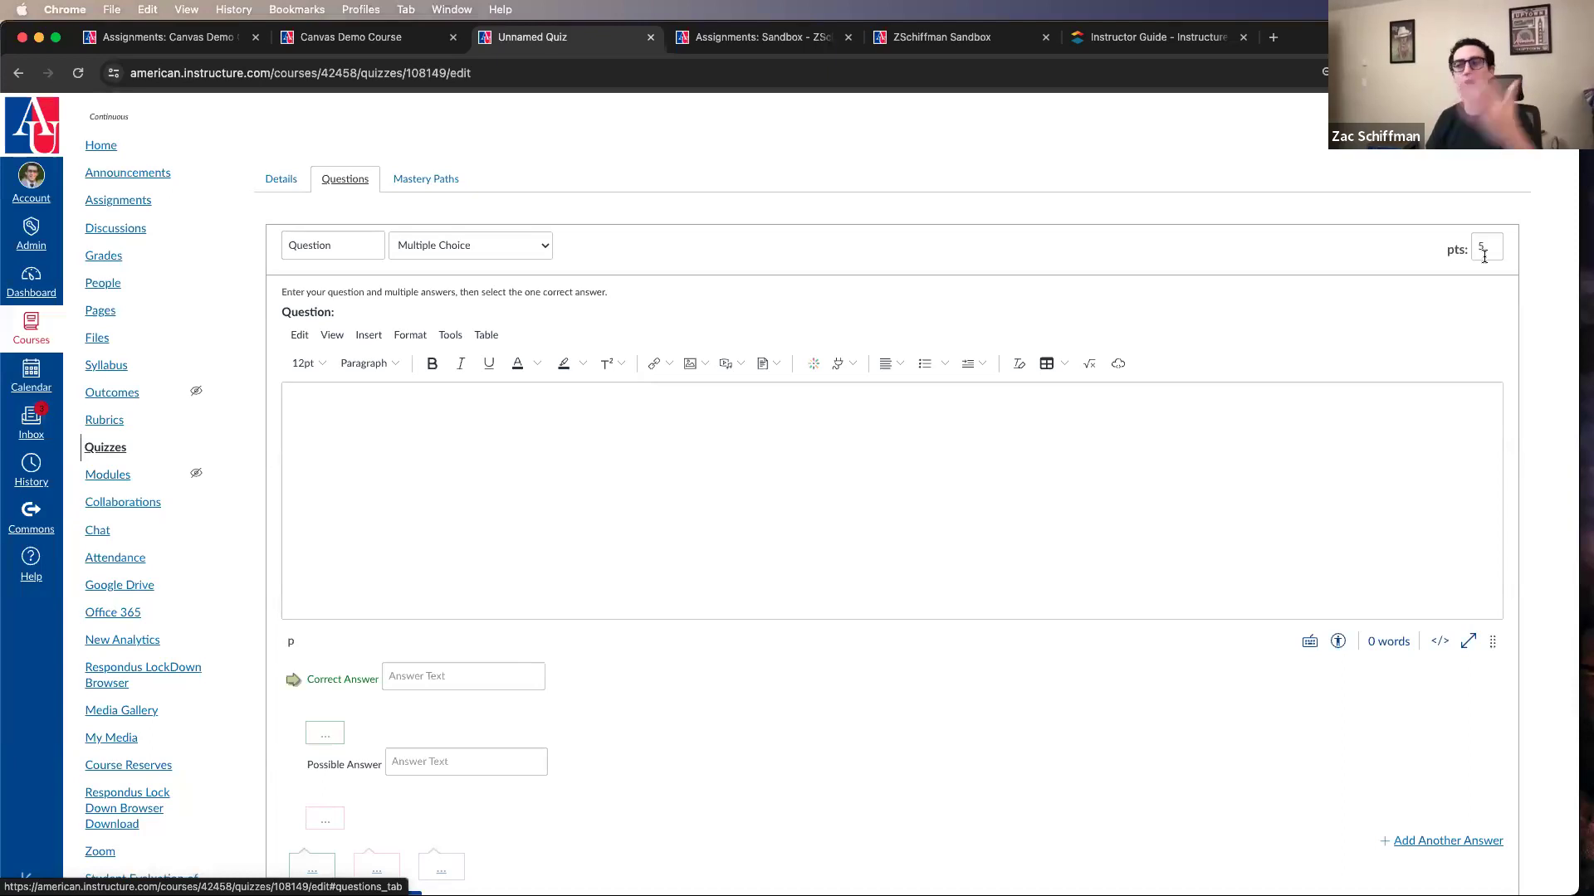
# Step: Fill in the question text "sdfgsdfg", correct answer "sdfg" and possible answer "sdf", save the question, and check the quiz's total points
pyautogui.click(1234, 531)
pyautogui.write('sdfgsdfg')
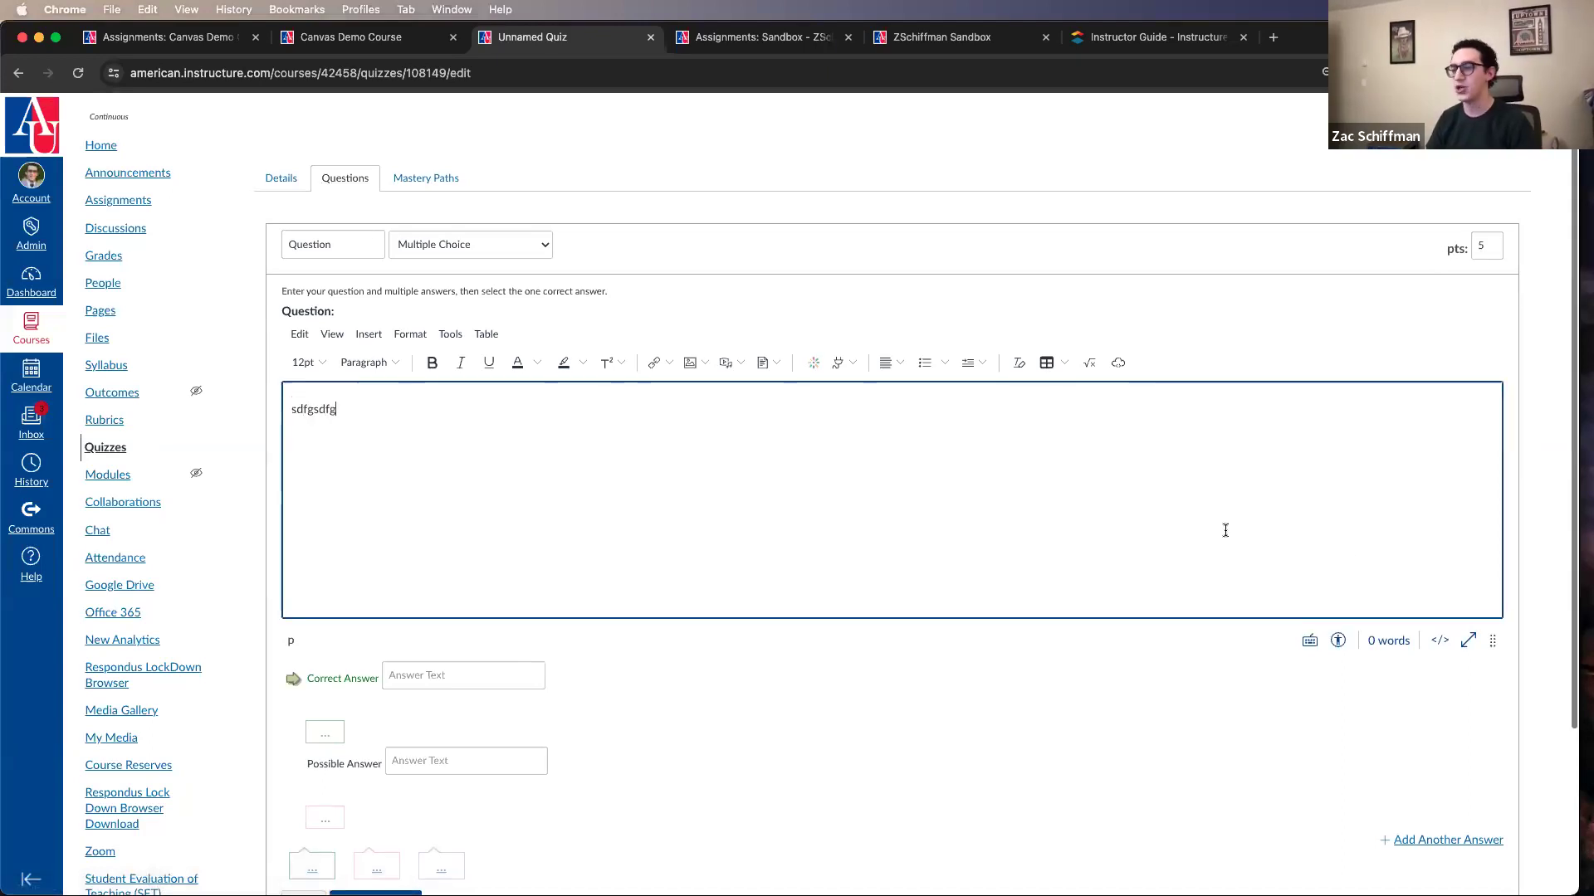
pyautogui.scroll(-3, 540, 494)
pyautogui.click(486, 450)
pyautogui.write('sdfg')
pyautogui.click(420, 535)
pyautogui.write('sdf')
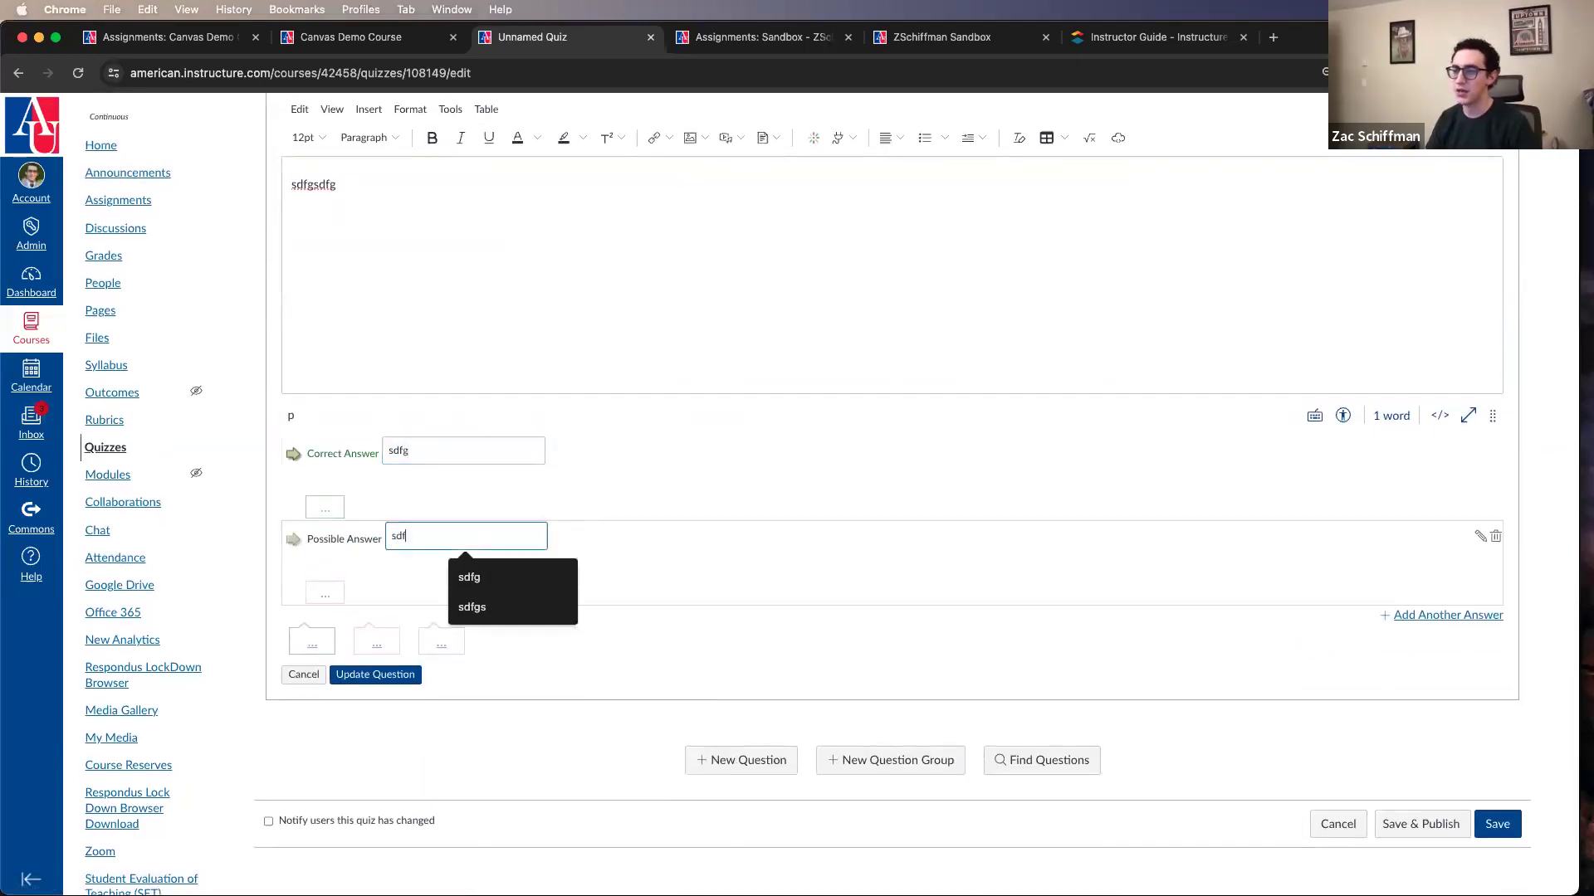
pyautogui.click(381, 679)
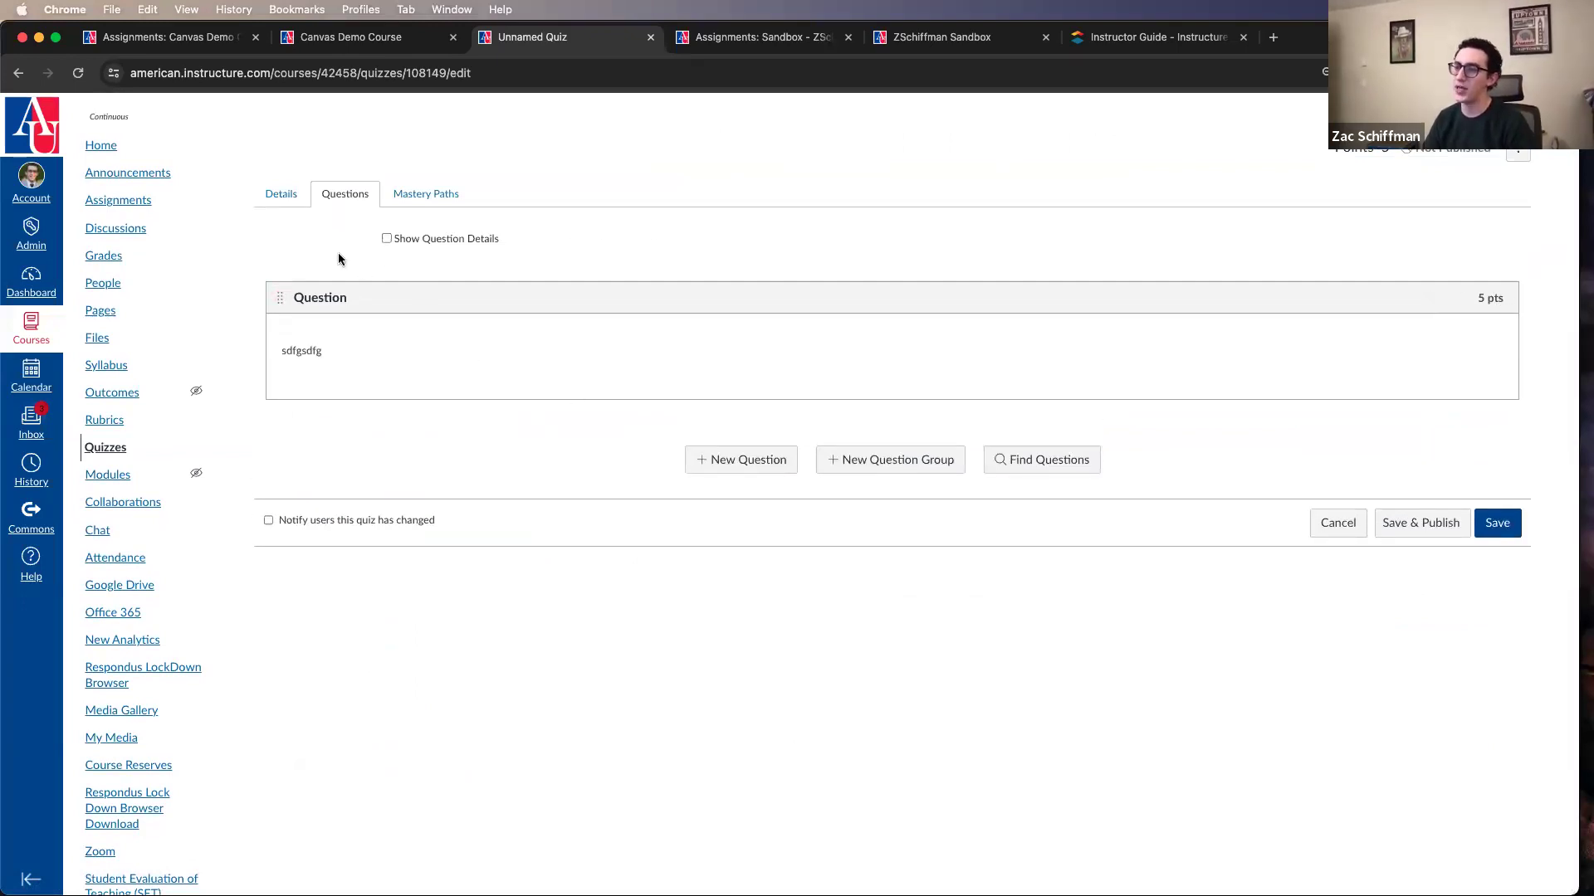
pyautogui.moveTo(1391, 155); pyautogui.dragTo(1318, 158)
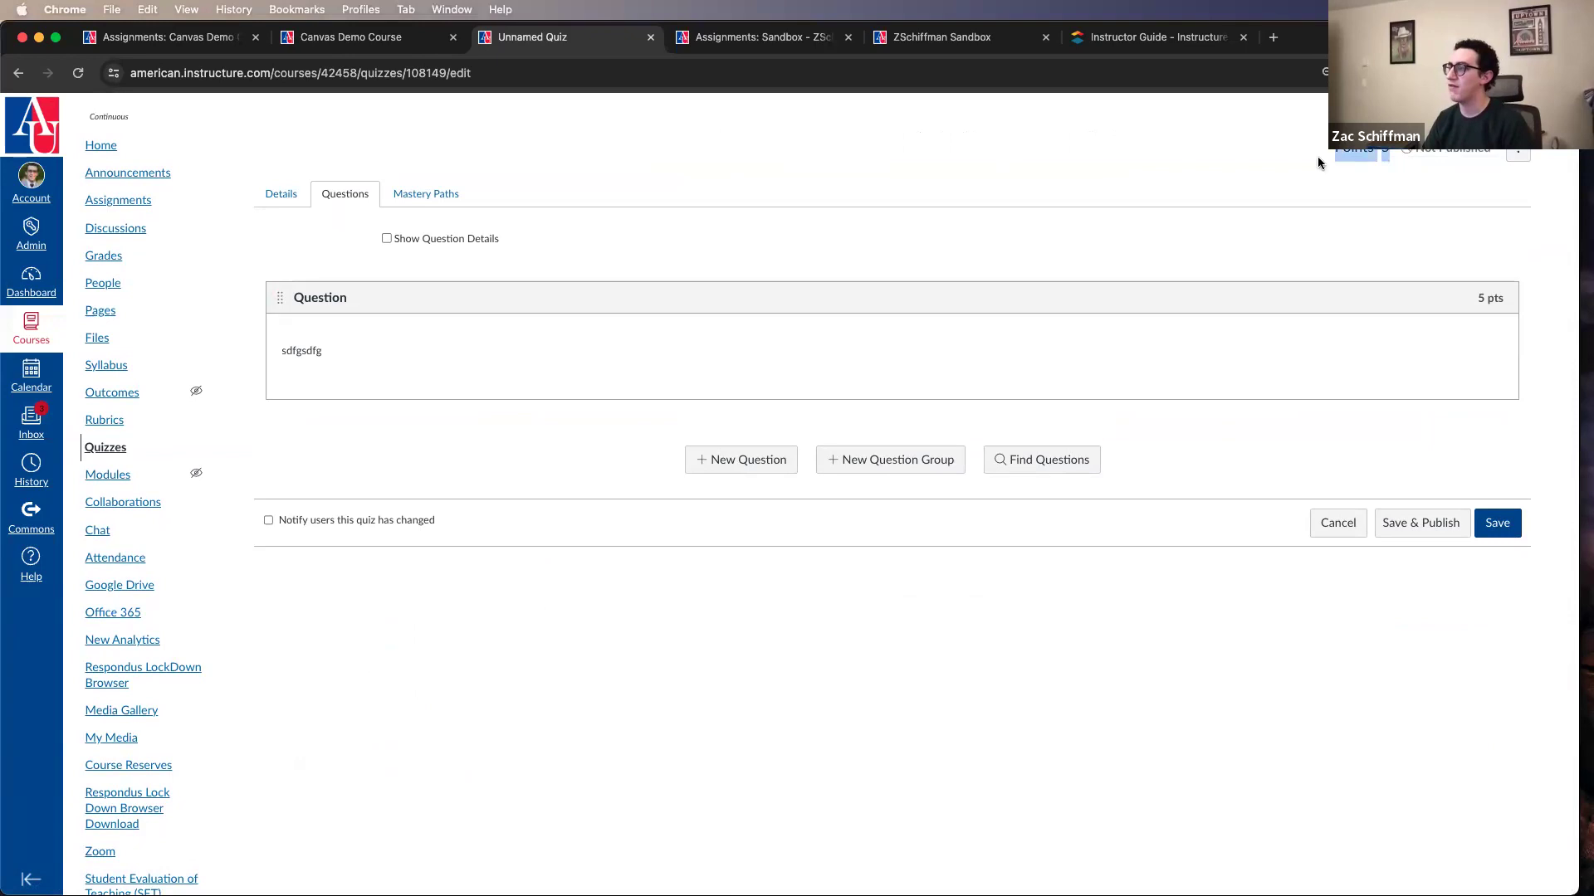
pyautogui.click(595, 544)
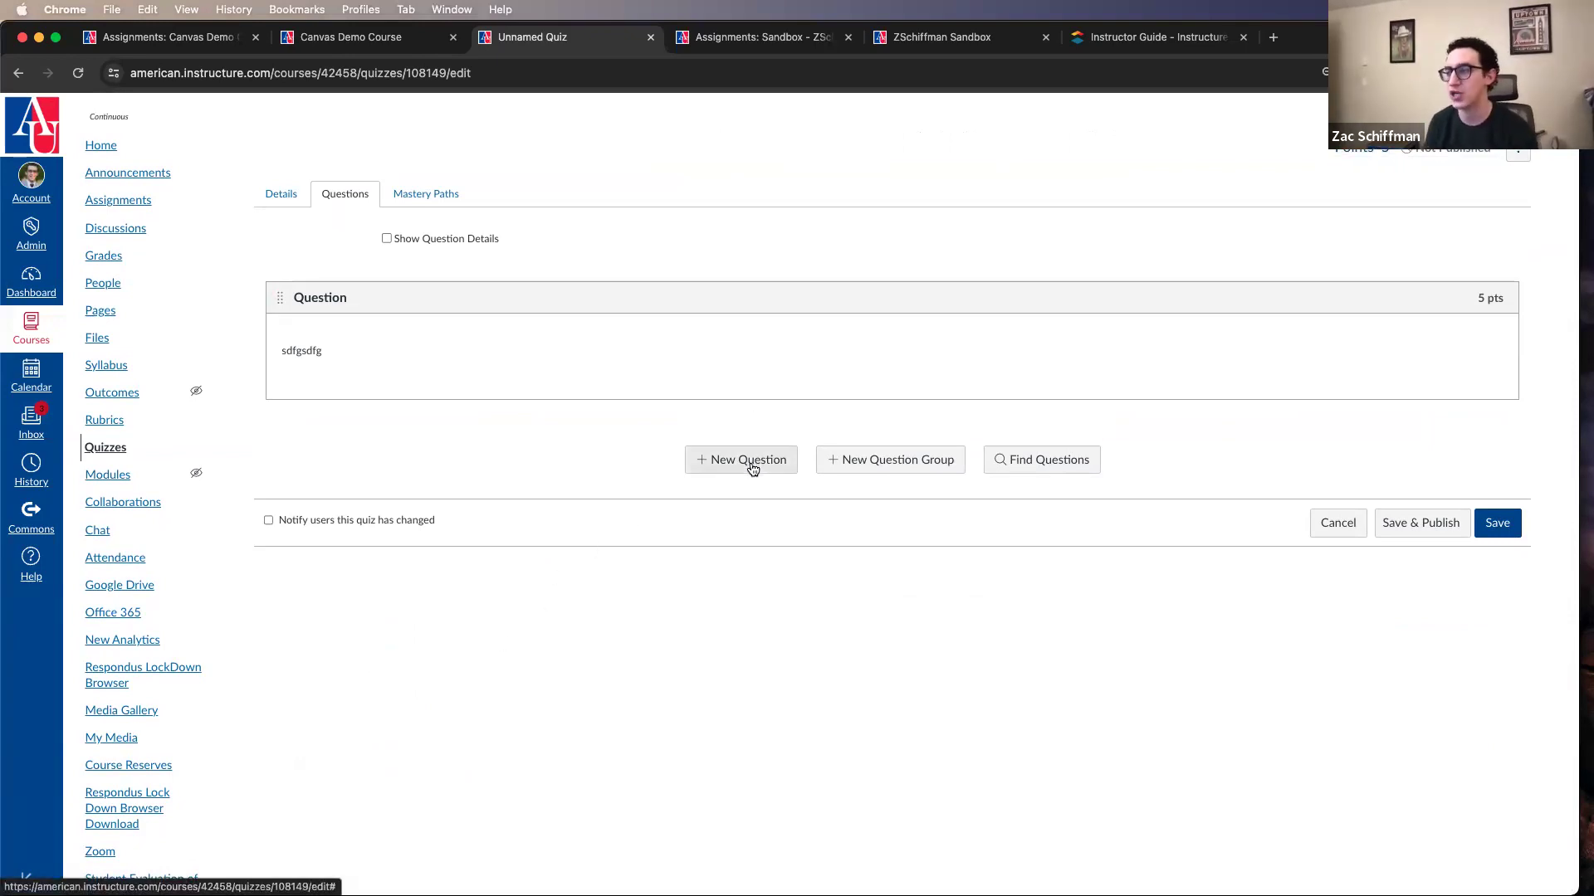
# Step: Start a new question group below the existing question
pyautogui.click(869, 459)
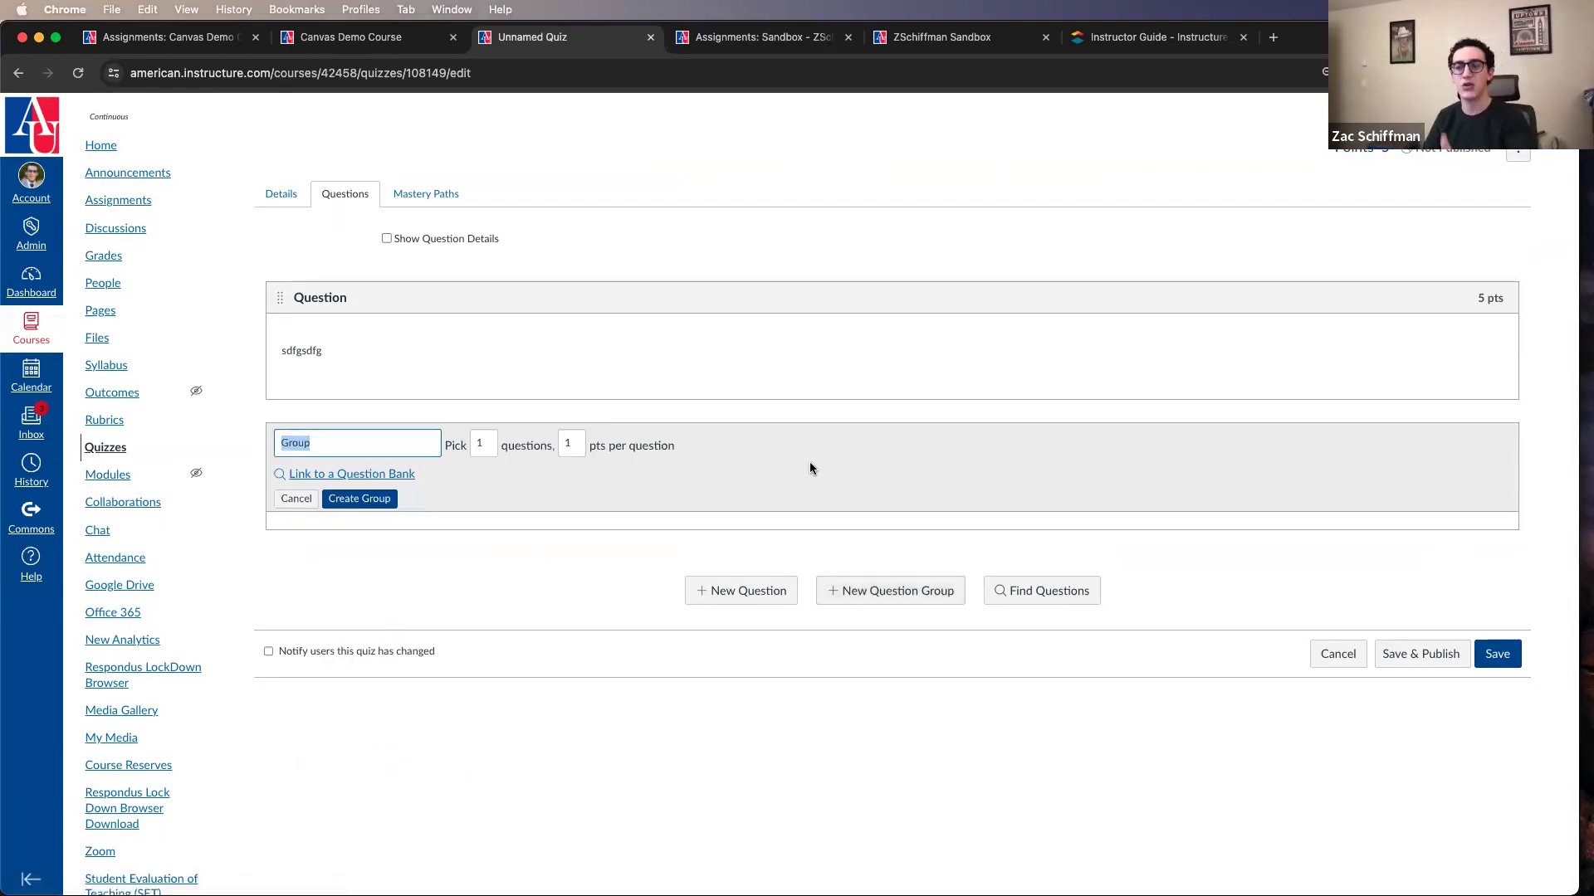
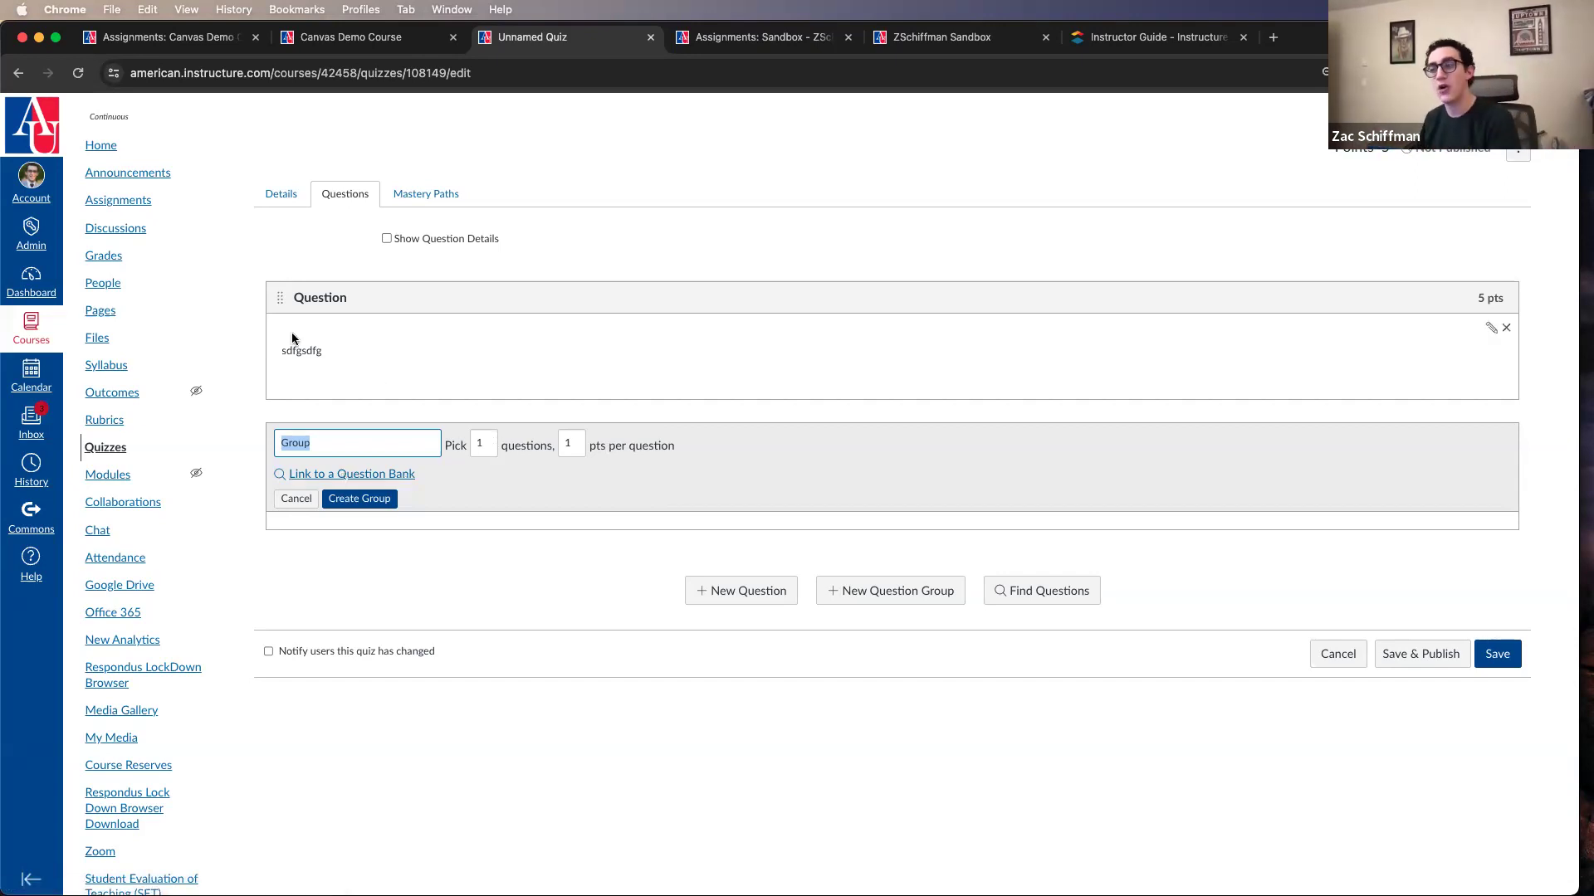
# Step: Create the question group with the name "1Group" and move the existing "sdfgsdfg" question into it
pyautogui.moveTo(279, 299); pyautogui.dragTo(297, 491)
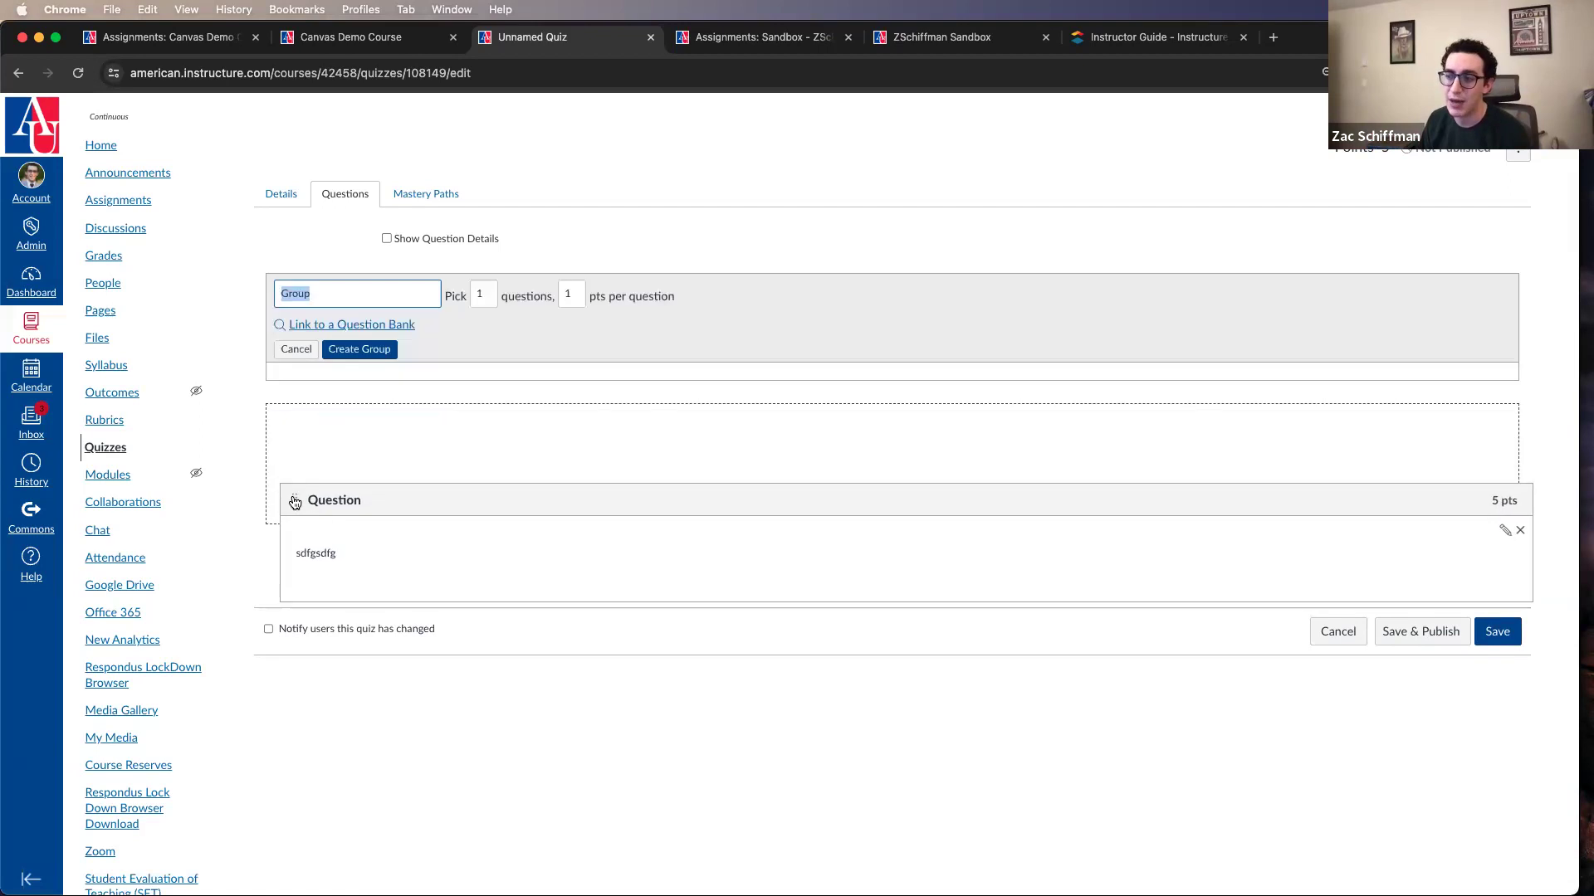
pyautogui.moveTo(281, 430); pyautogui.dragTo(282, 498)
pyautogui.click(341, 283)
pyautogui.write('1')
pyautogui.doubleClick(344, 296)
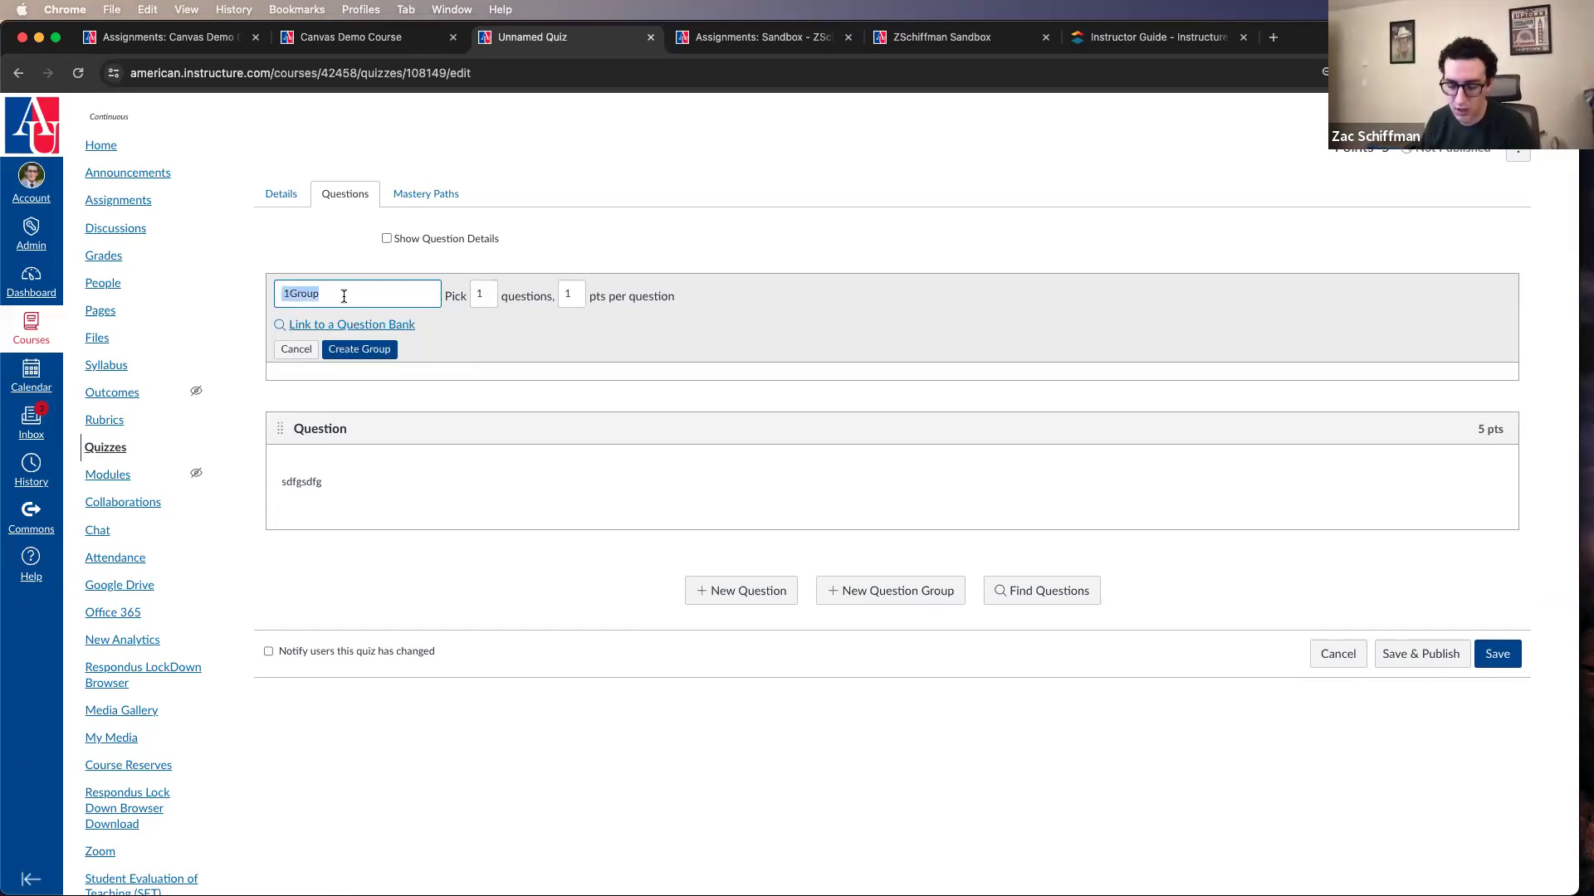
pyautogui.click(331, 350)
pyautogui.moveTo(278, 407); pyautogui.dragTo(286, 349)
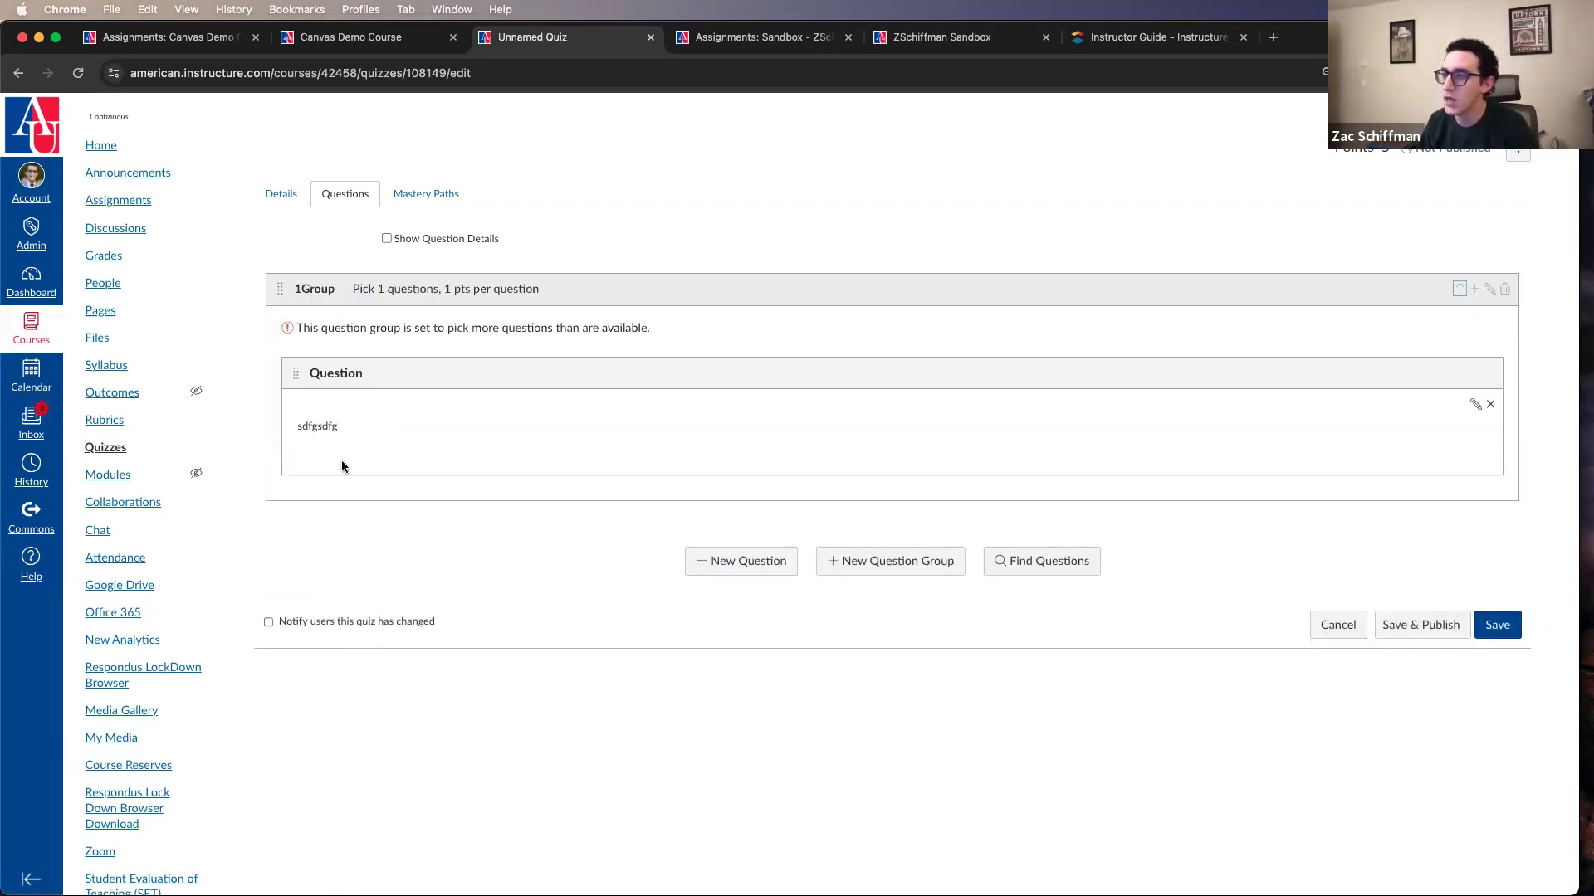
# Step: Add a Multiple Choice question "asdf asdf" with "asdf" as both correct and possible answer, and move it into the 1Group question group
pyautogui.click(734, 572)
pyautogui.write('asdf asdf')
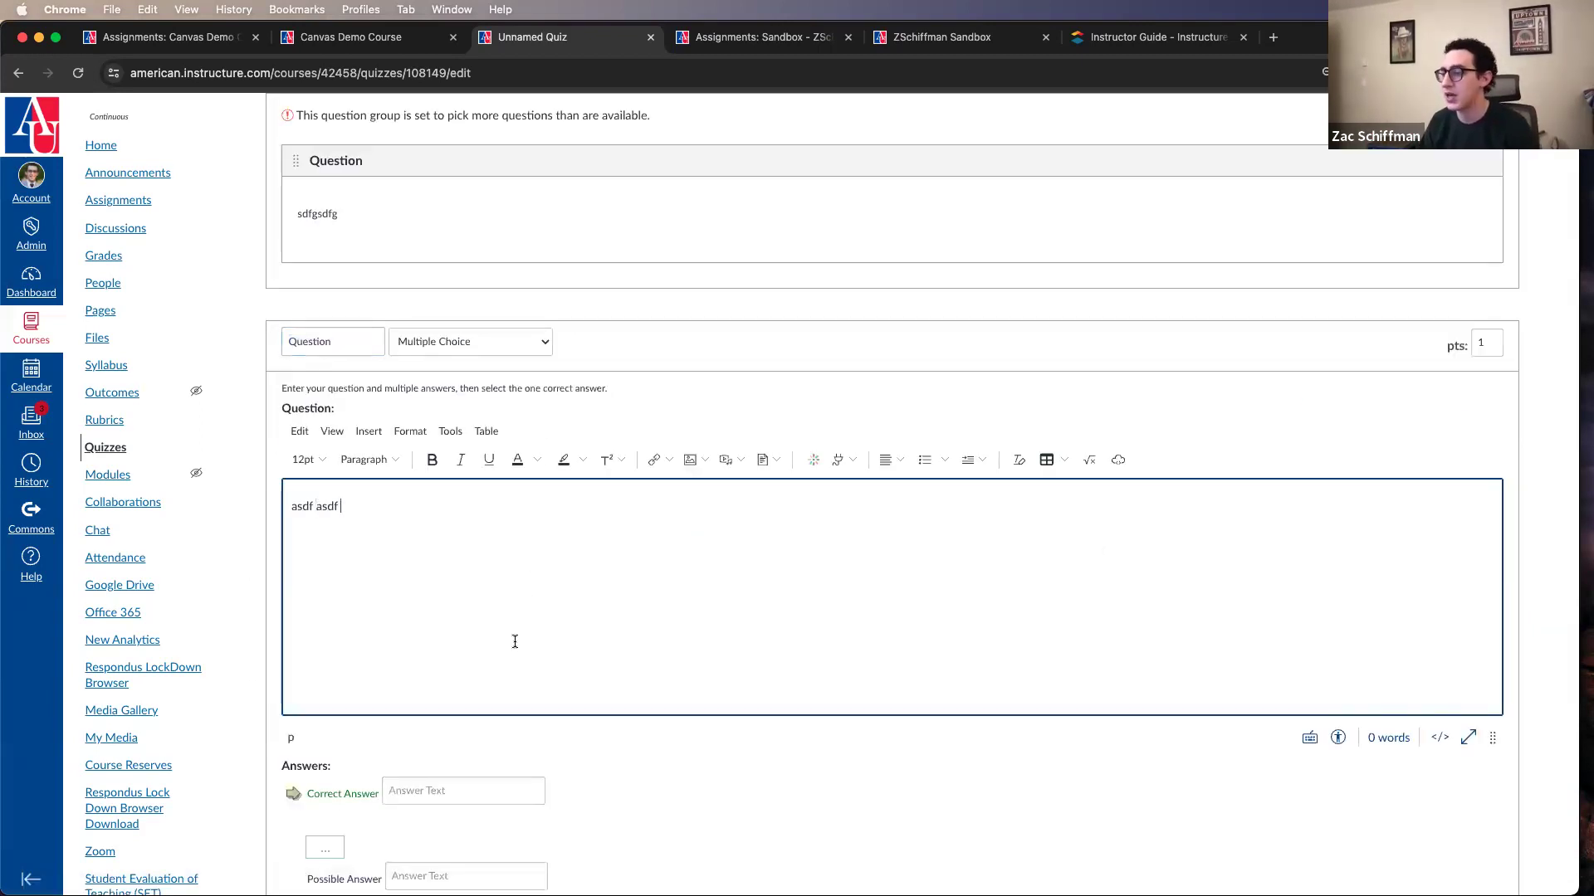
pyautogui.scroll(-4, 516, 640)
pyautogui.click(478, 539)
pyautogui.write('asdf')
pyautogui.click(465, 451)
pyautogui.write('asdf')
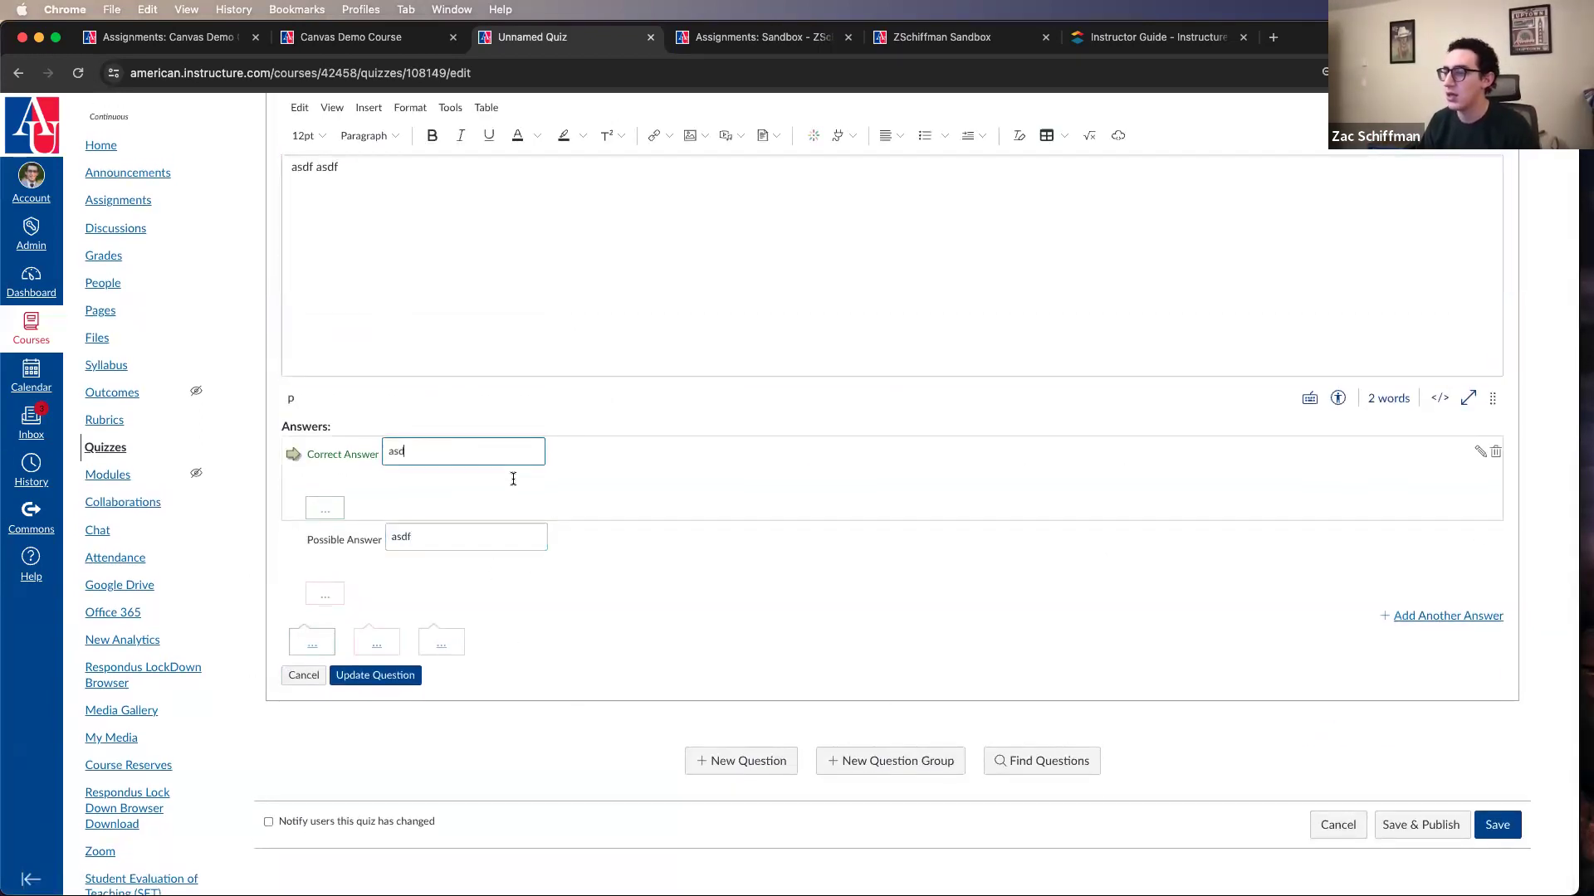
pyautogui.click(366, 682)
pyautogui.moveTo(280, 548); pyautogui.dragTo(282, 383)
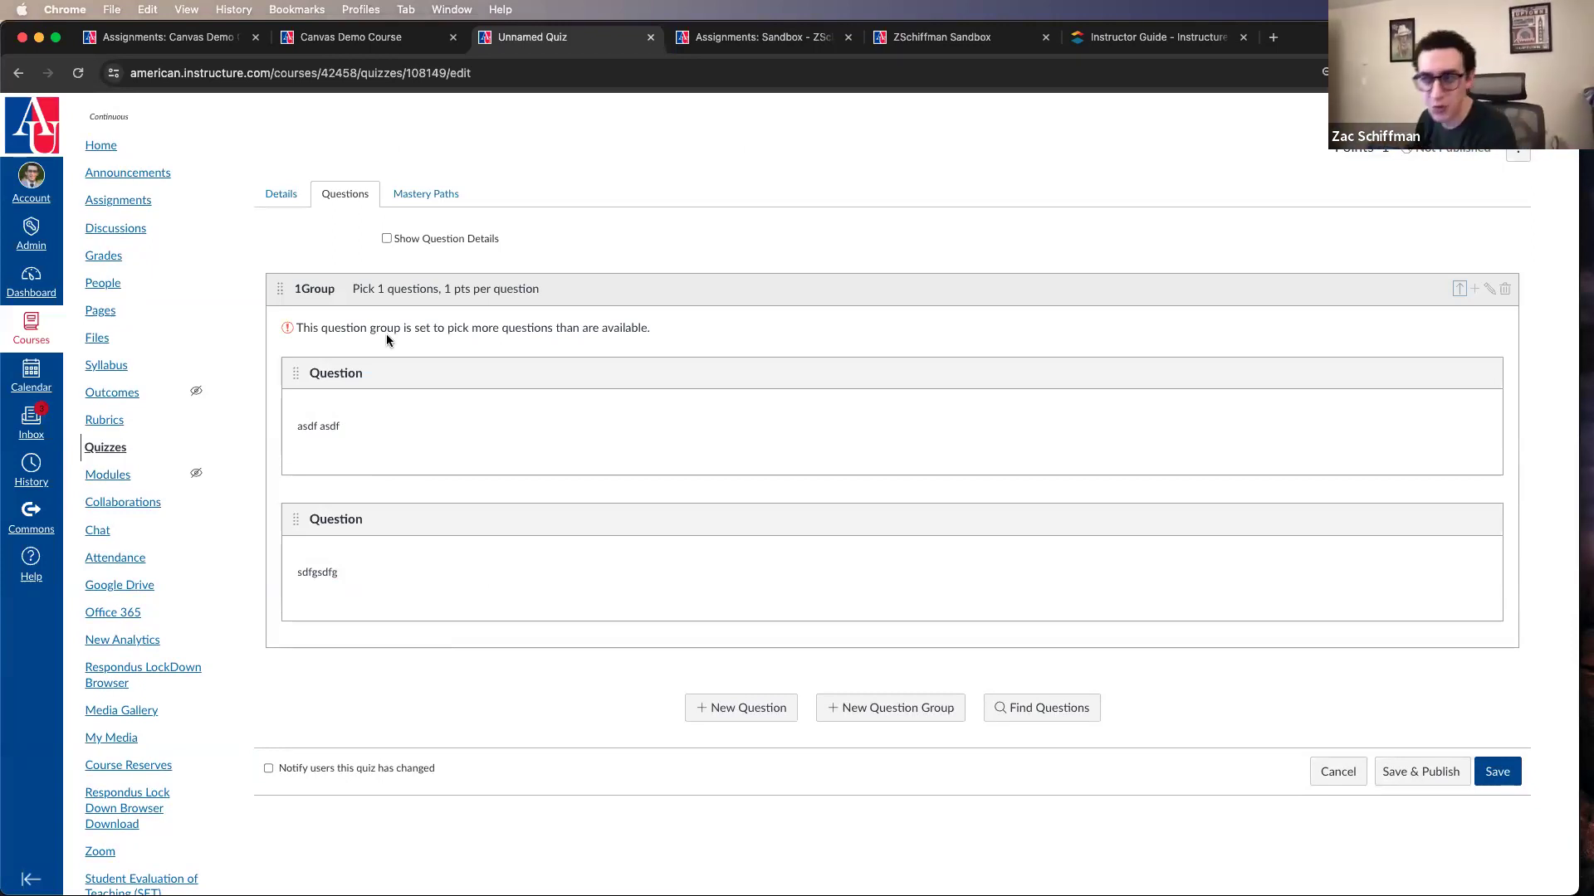
# Step: Set the 1Group question group to pick 2 questions and save the group
pyautogui.scroll(2, 390, 349)
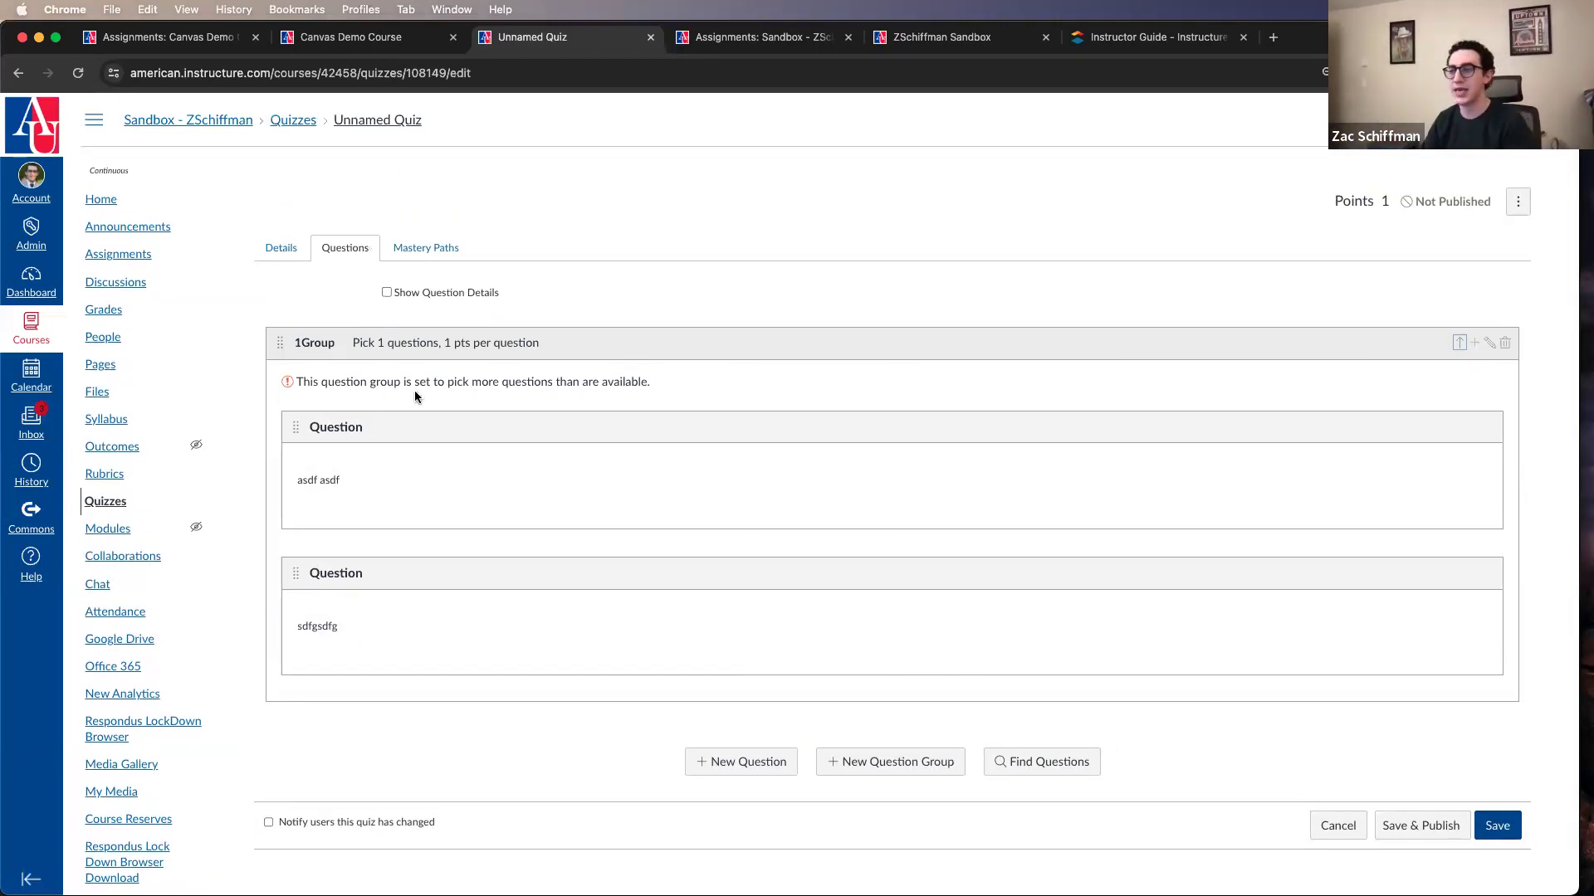
pyautogui.click(1486, 342)
pyautogui.click(479, 348)
pyautogui.press('BackSpace')
pyautogui.write('2')
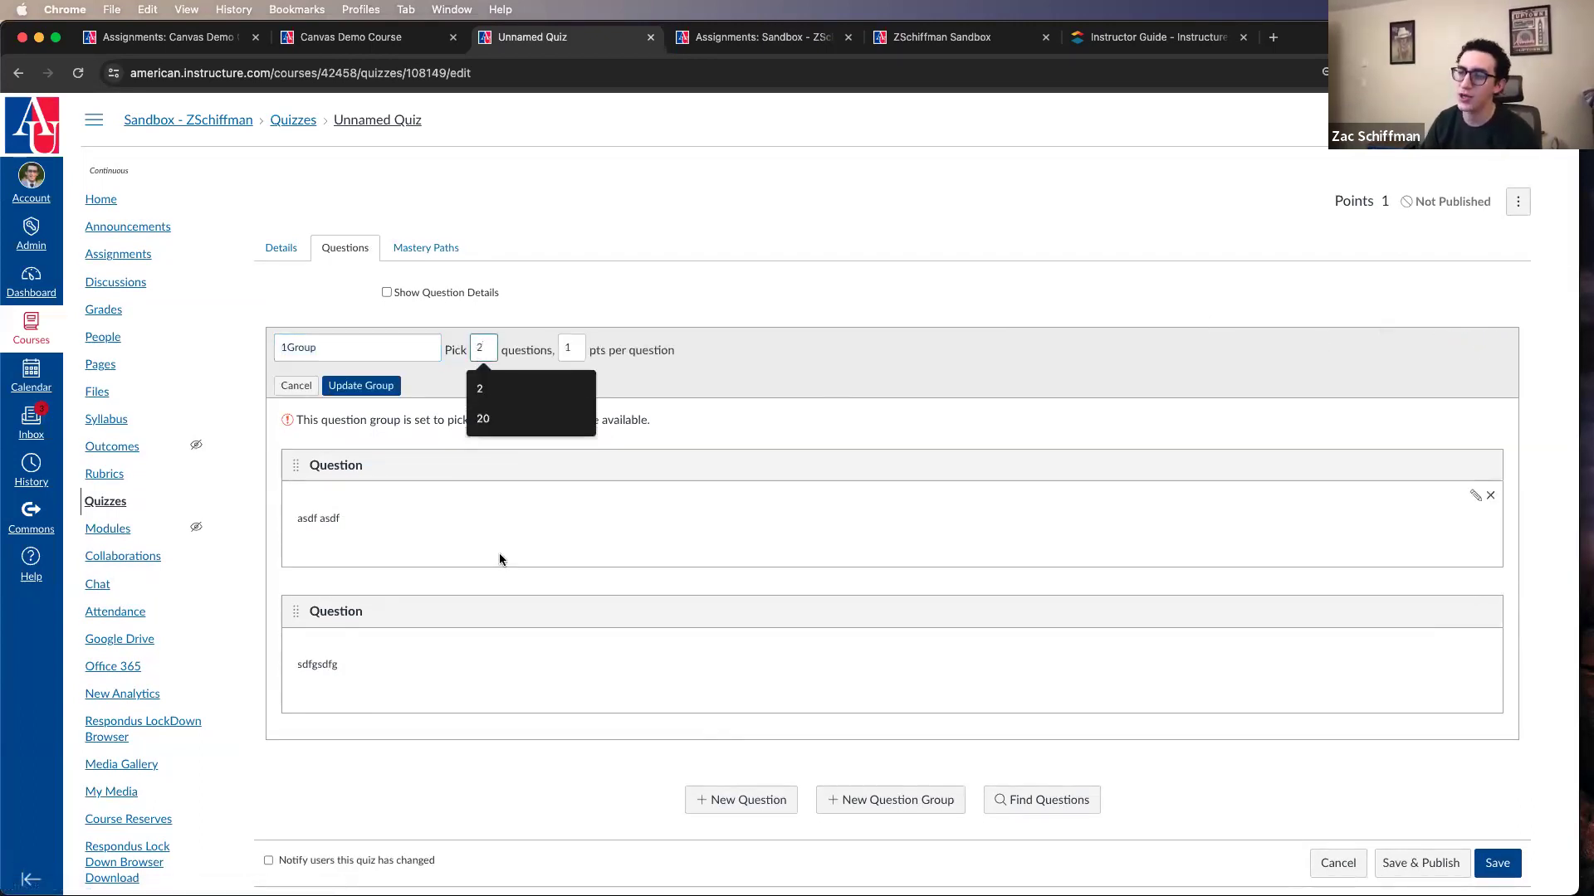
pyautogui.click(365, 387)
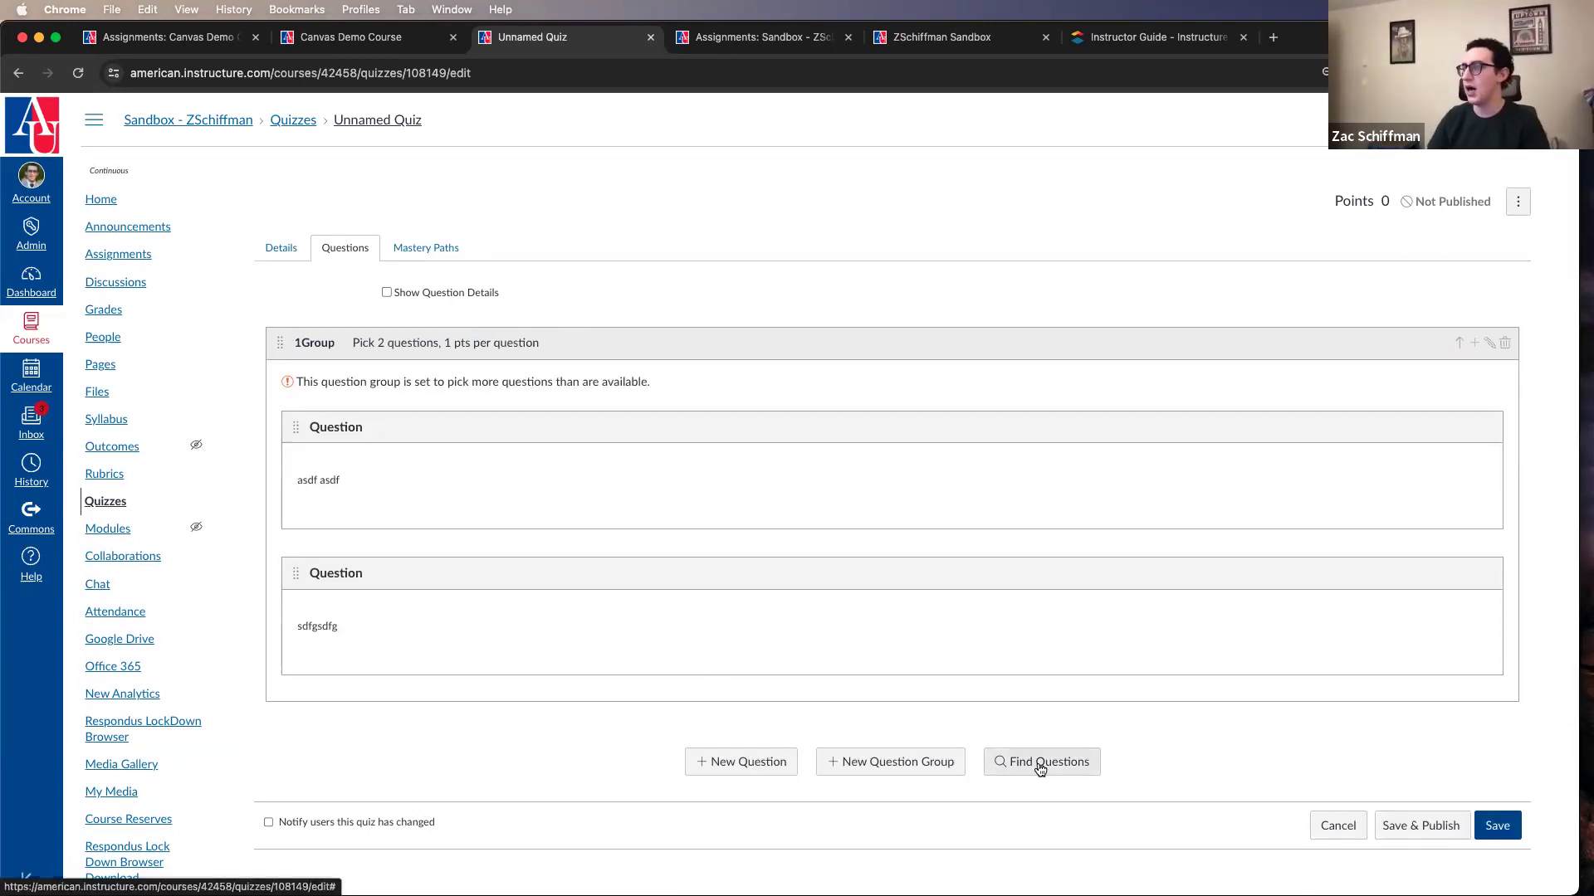
pyautogui.scroll(-1, 1021, 759)
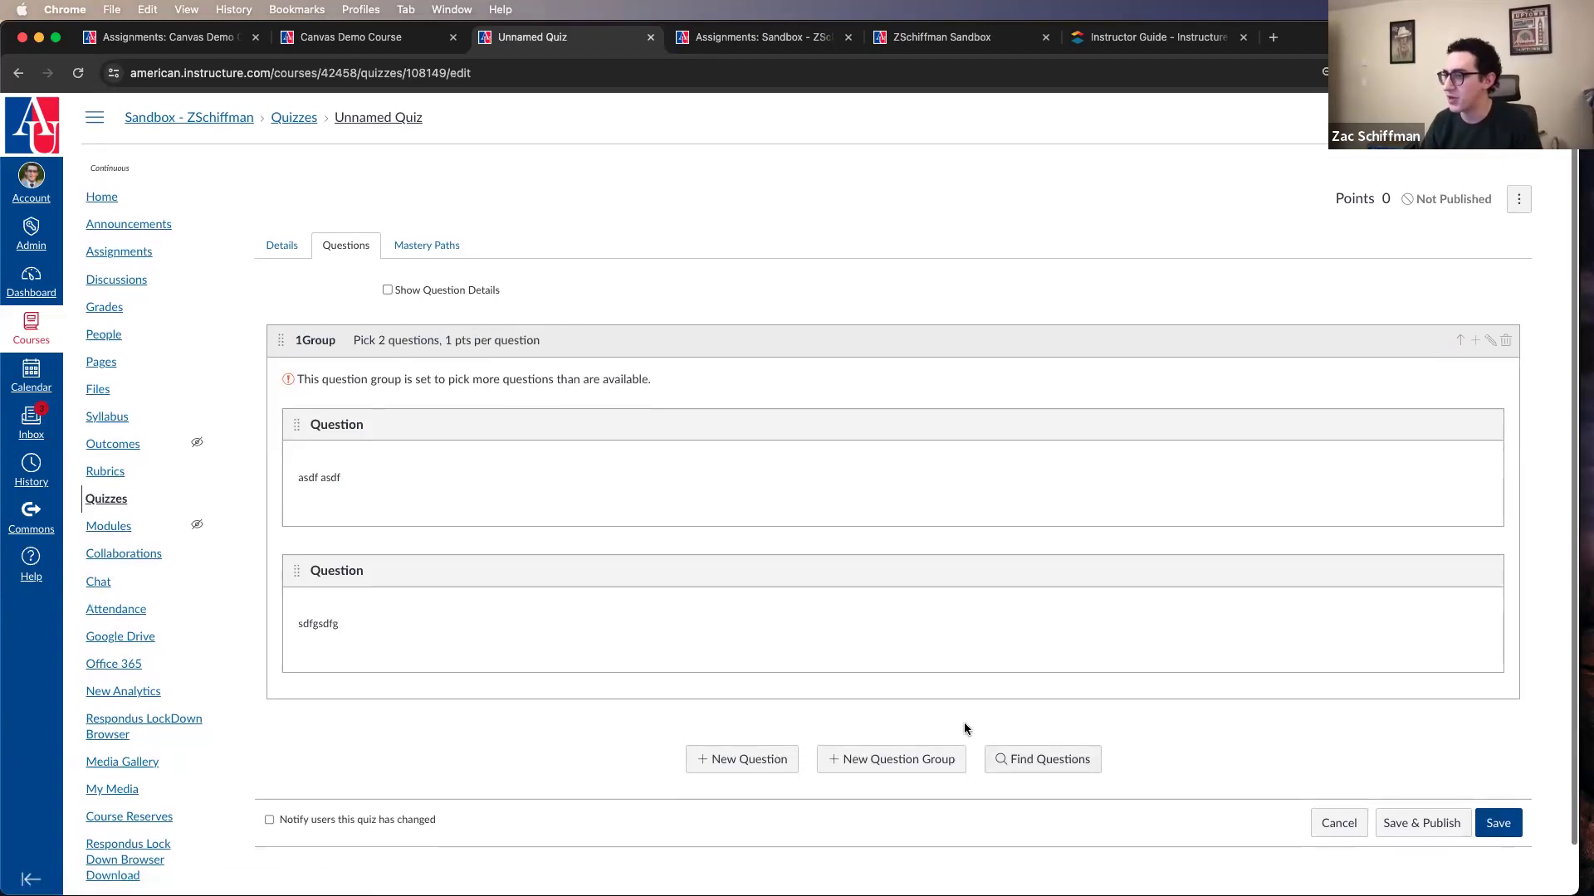
pyautogui.scroll(-1, 457, 274)
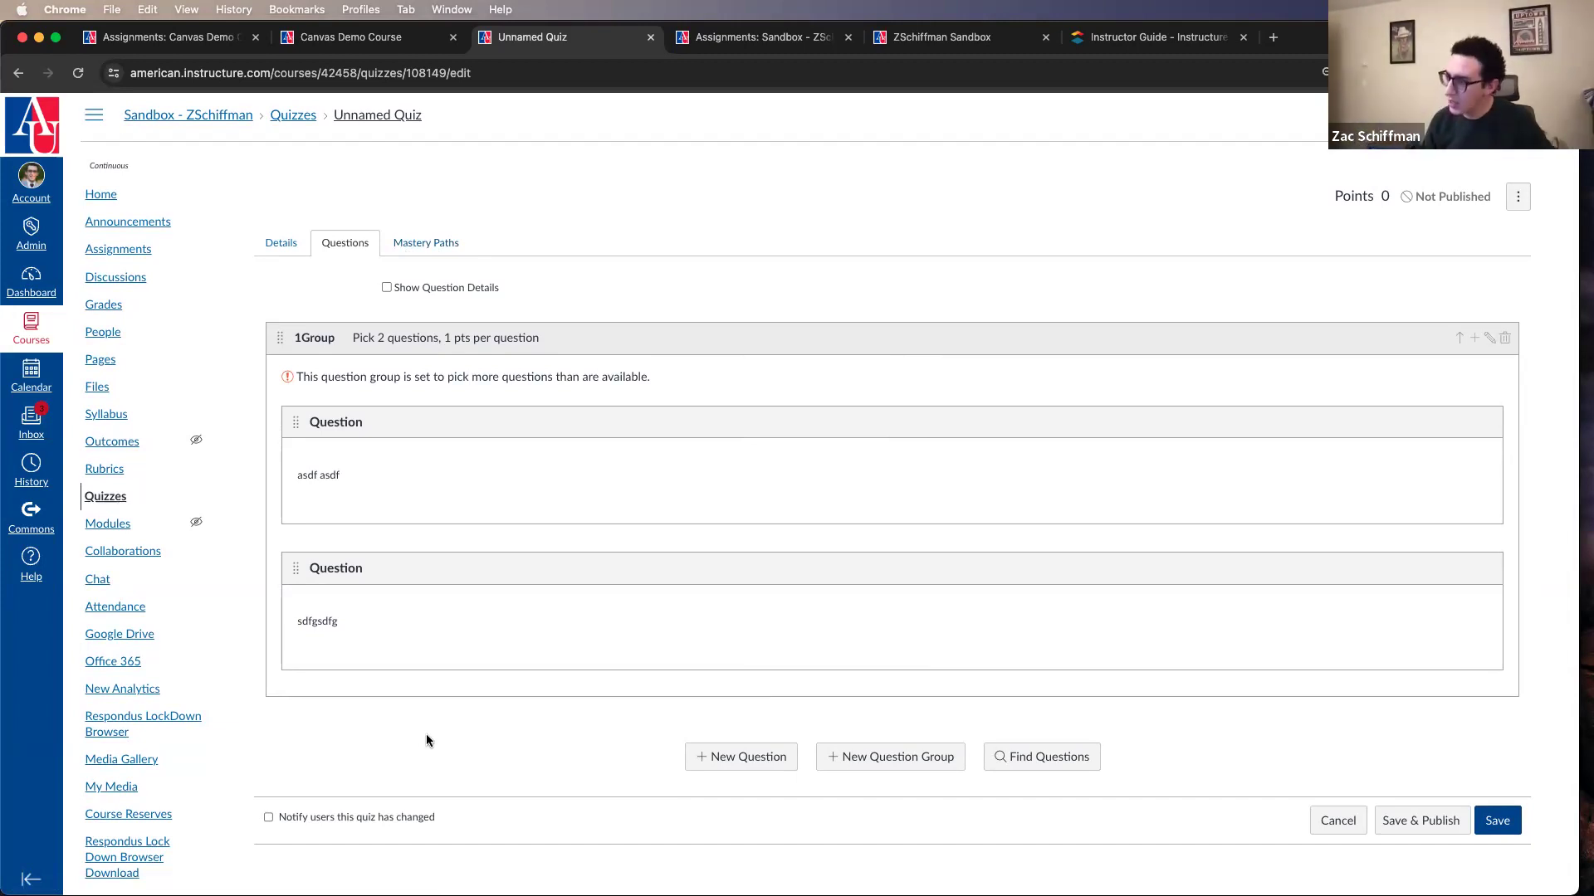
pyautogui.scroll(1, 426, 734)
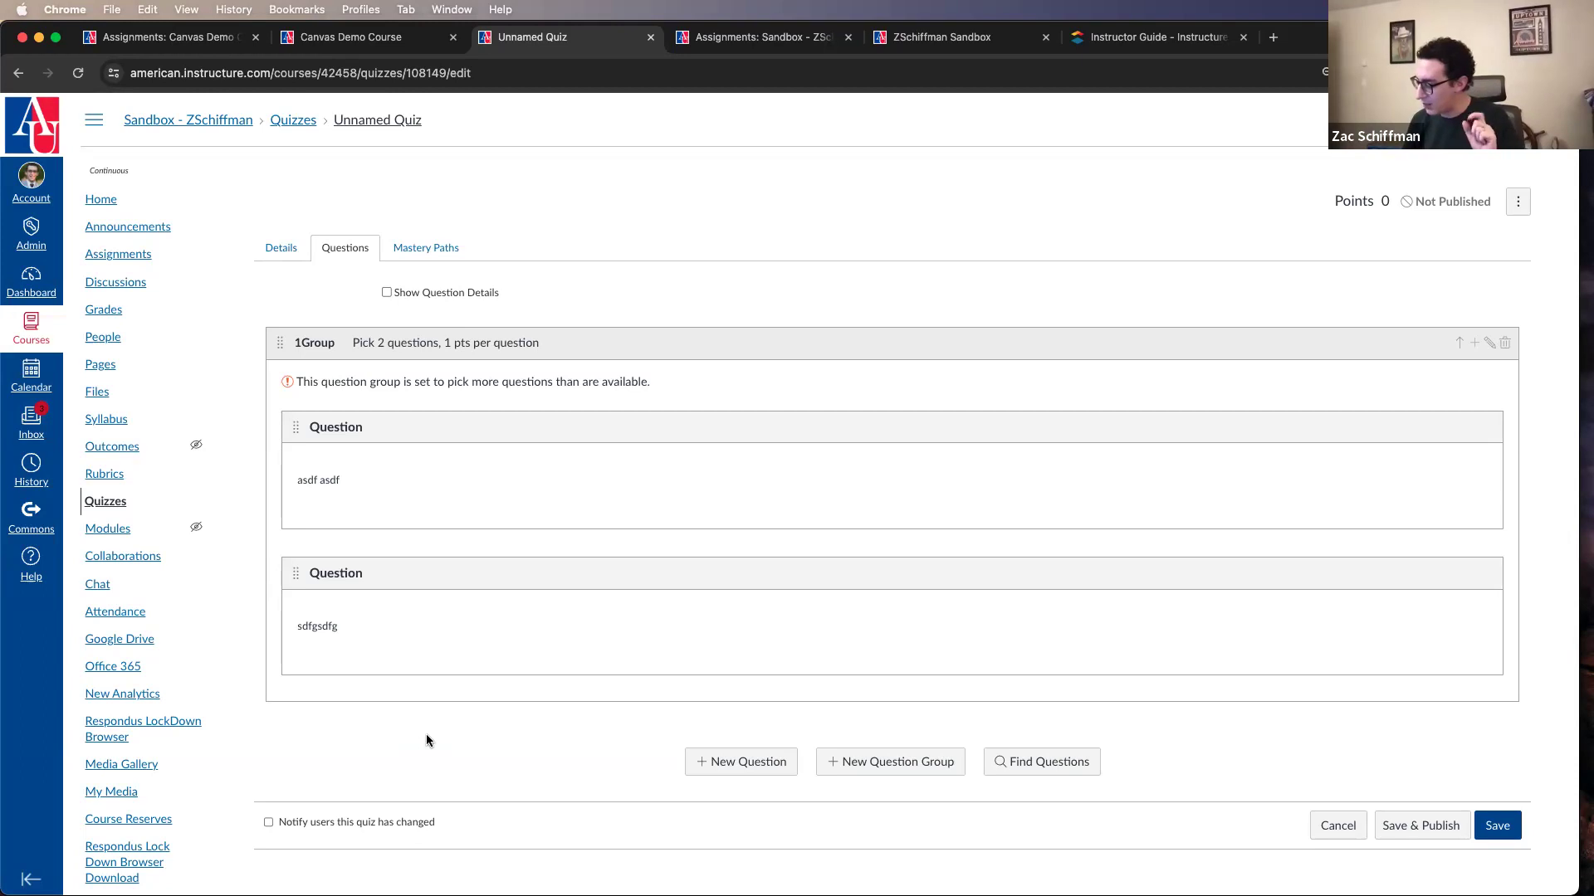
# Step: Open the course page "test 35345235" for editing and place the cursor in its body text
pyautogui.click(106, 369)
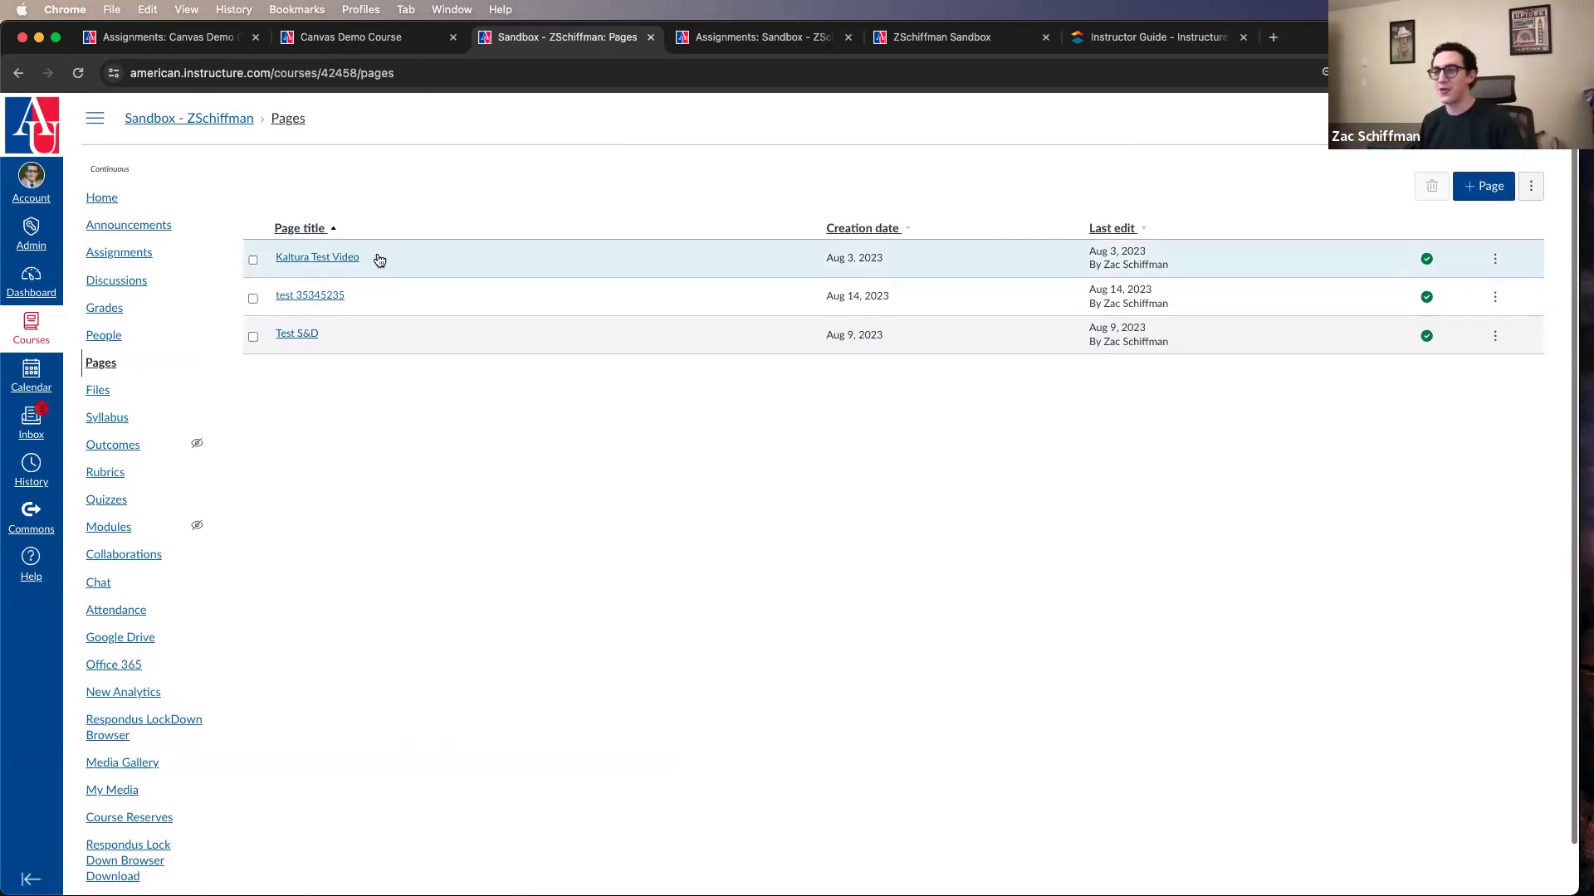
pyautogui.click(326, 299)
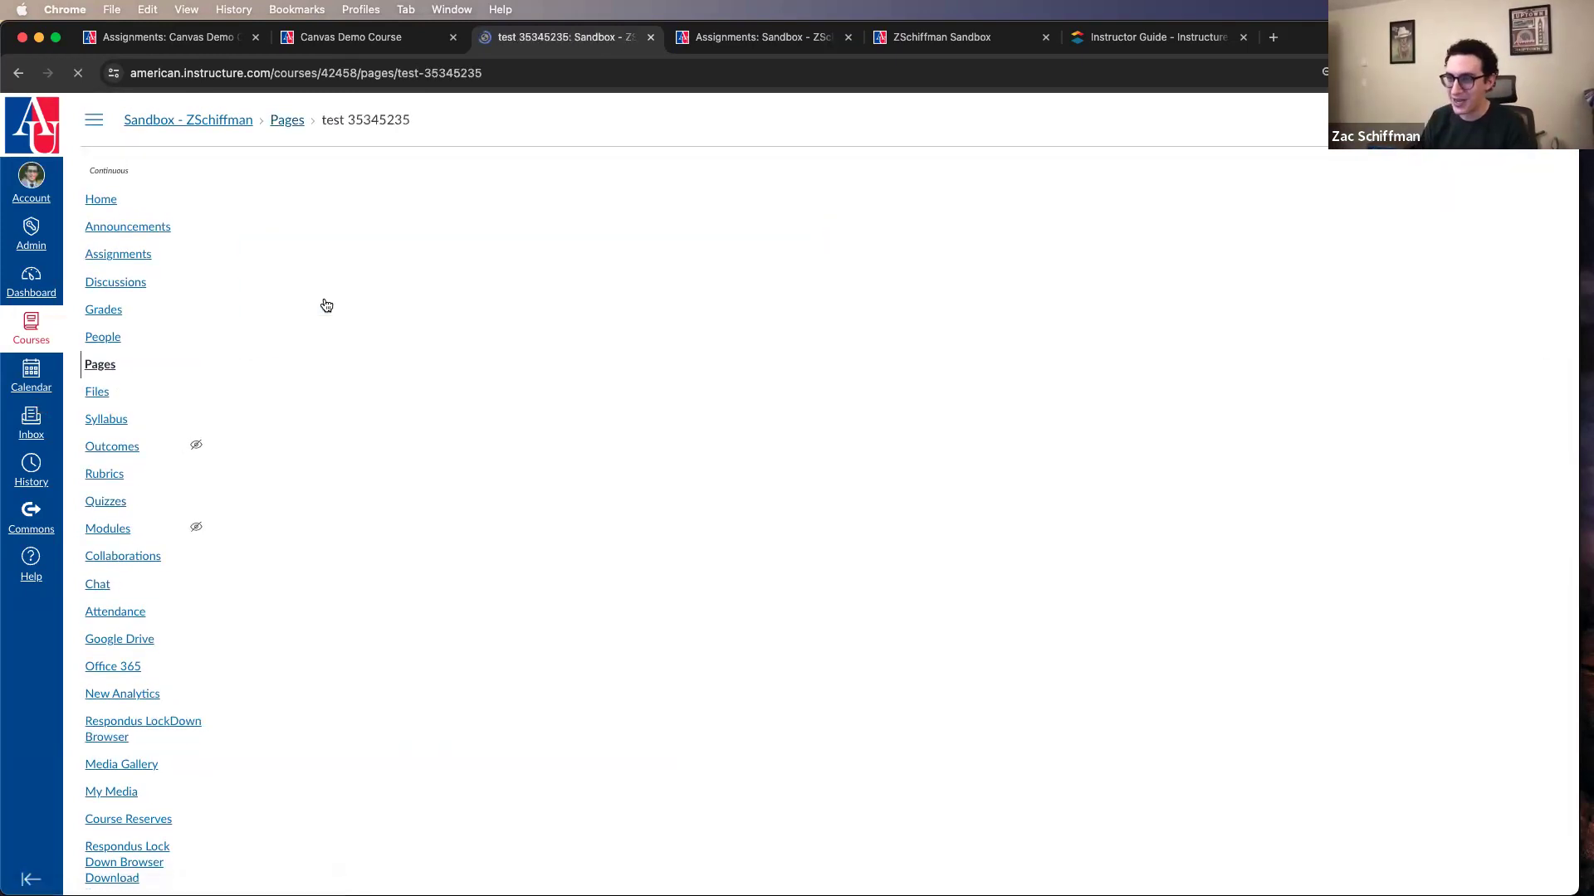
pyautogui.click(1477, 191)
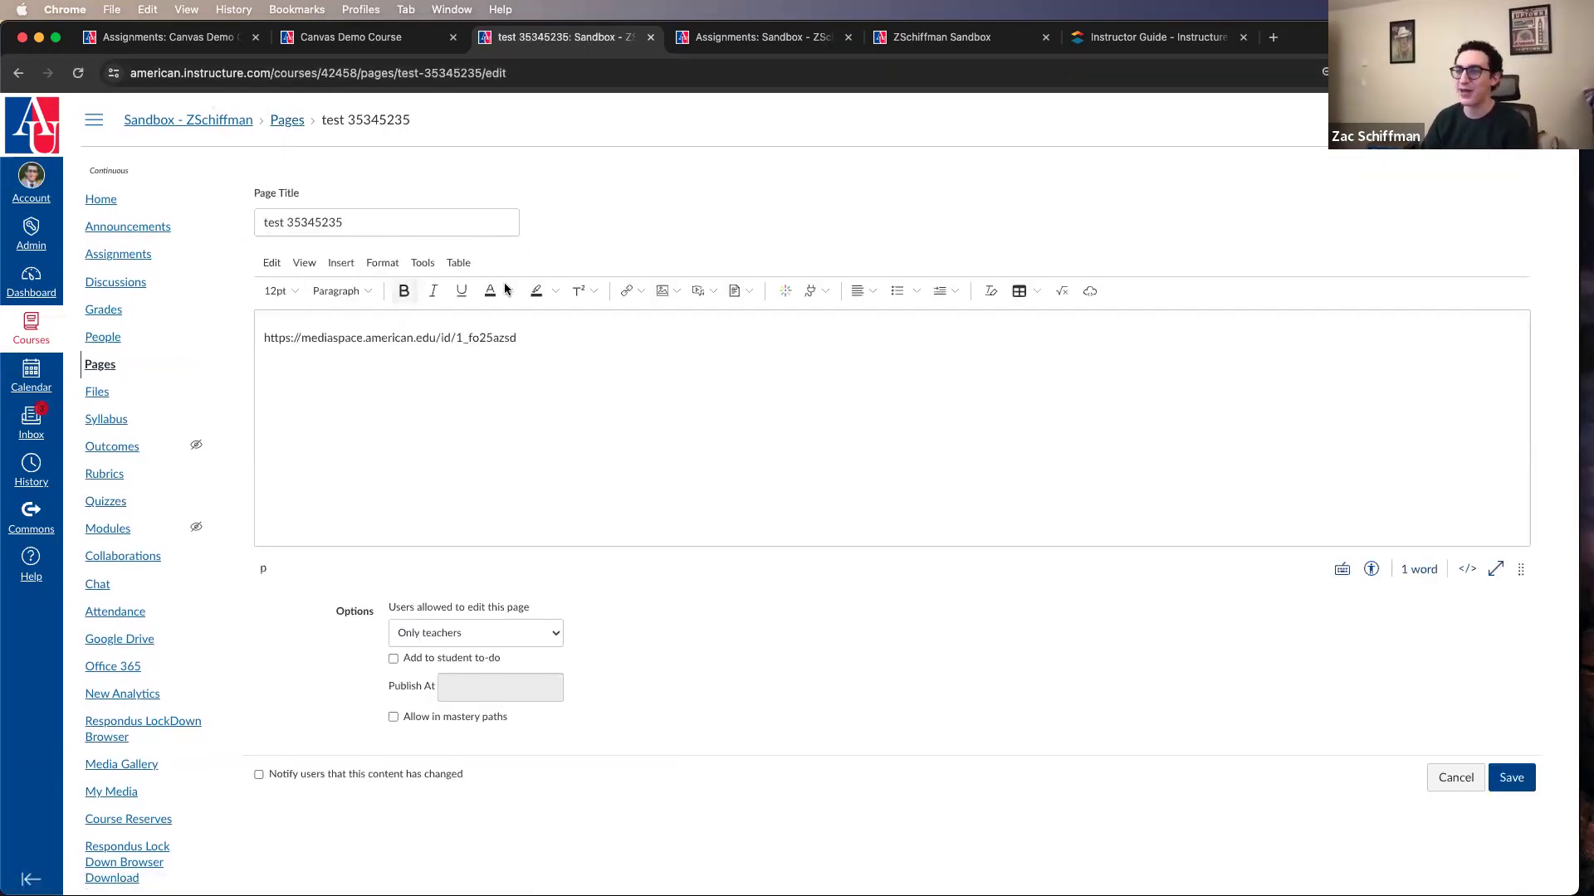
pyautogui.click(591, 403)
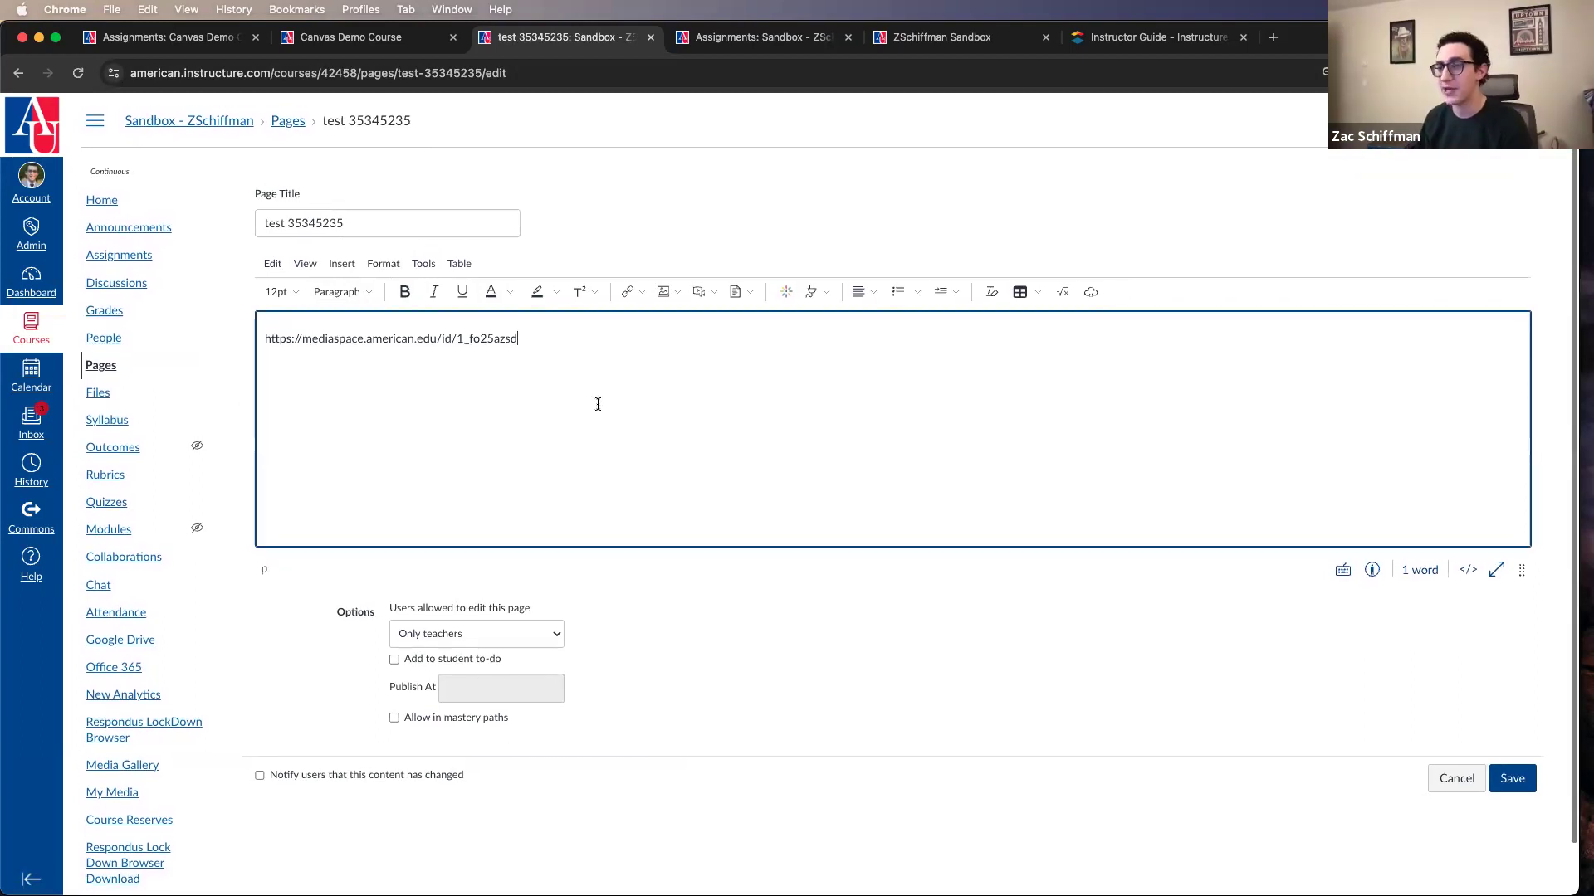
# Step: Go to the course modules and look over the management options available for Module 1
pyautogui.click(137, 540)
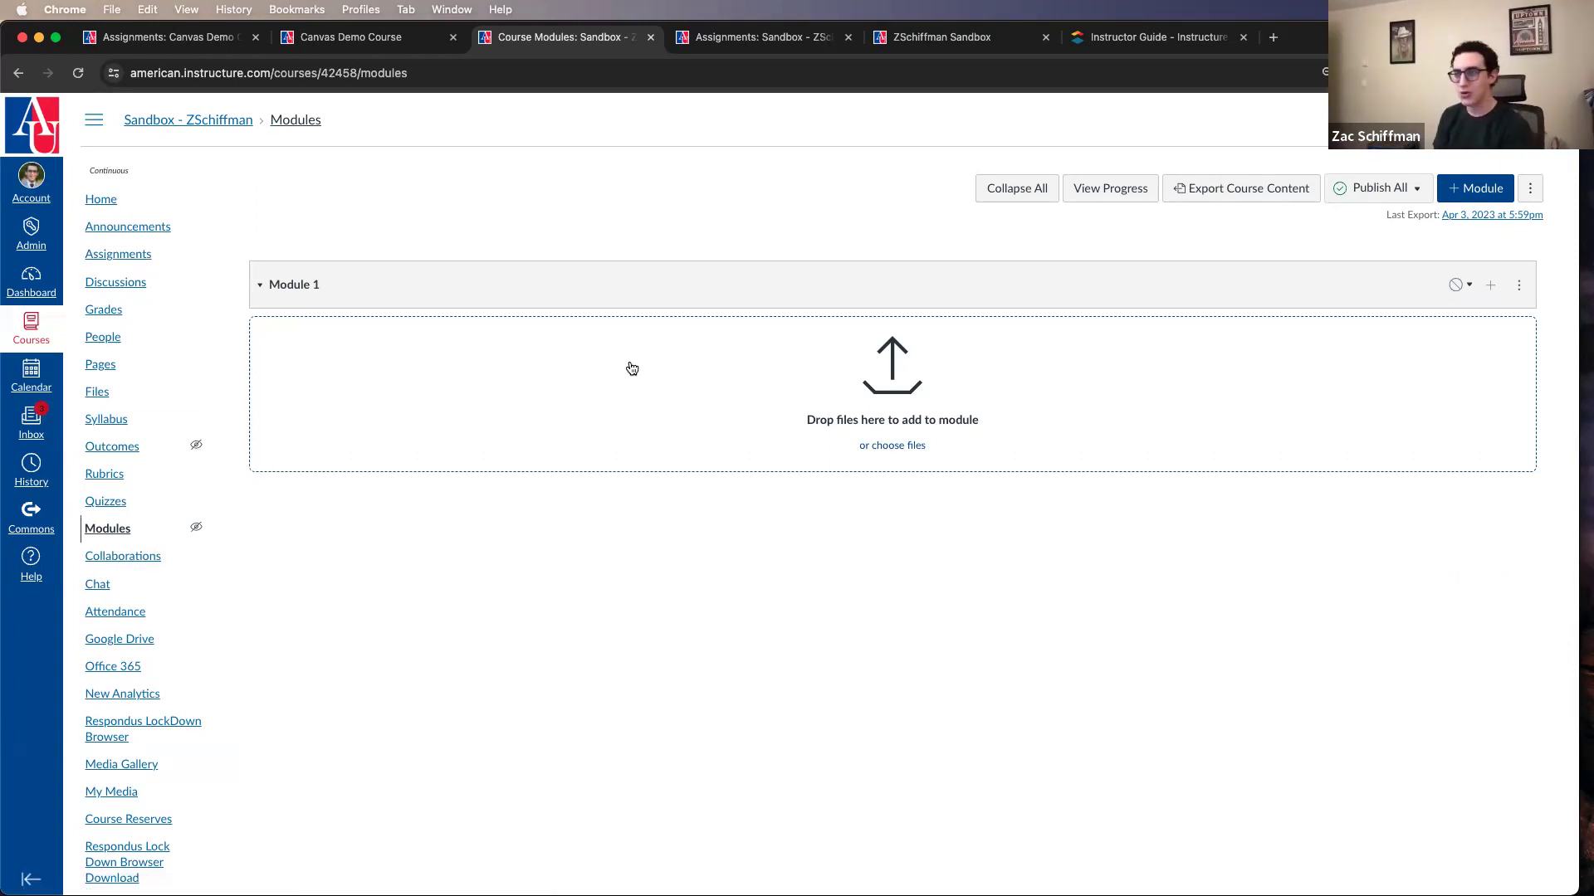
pyautogui.click(1519, 284)
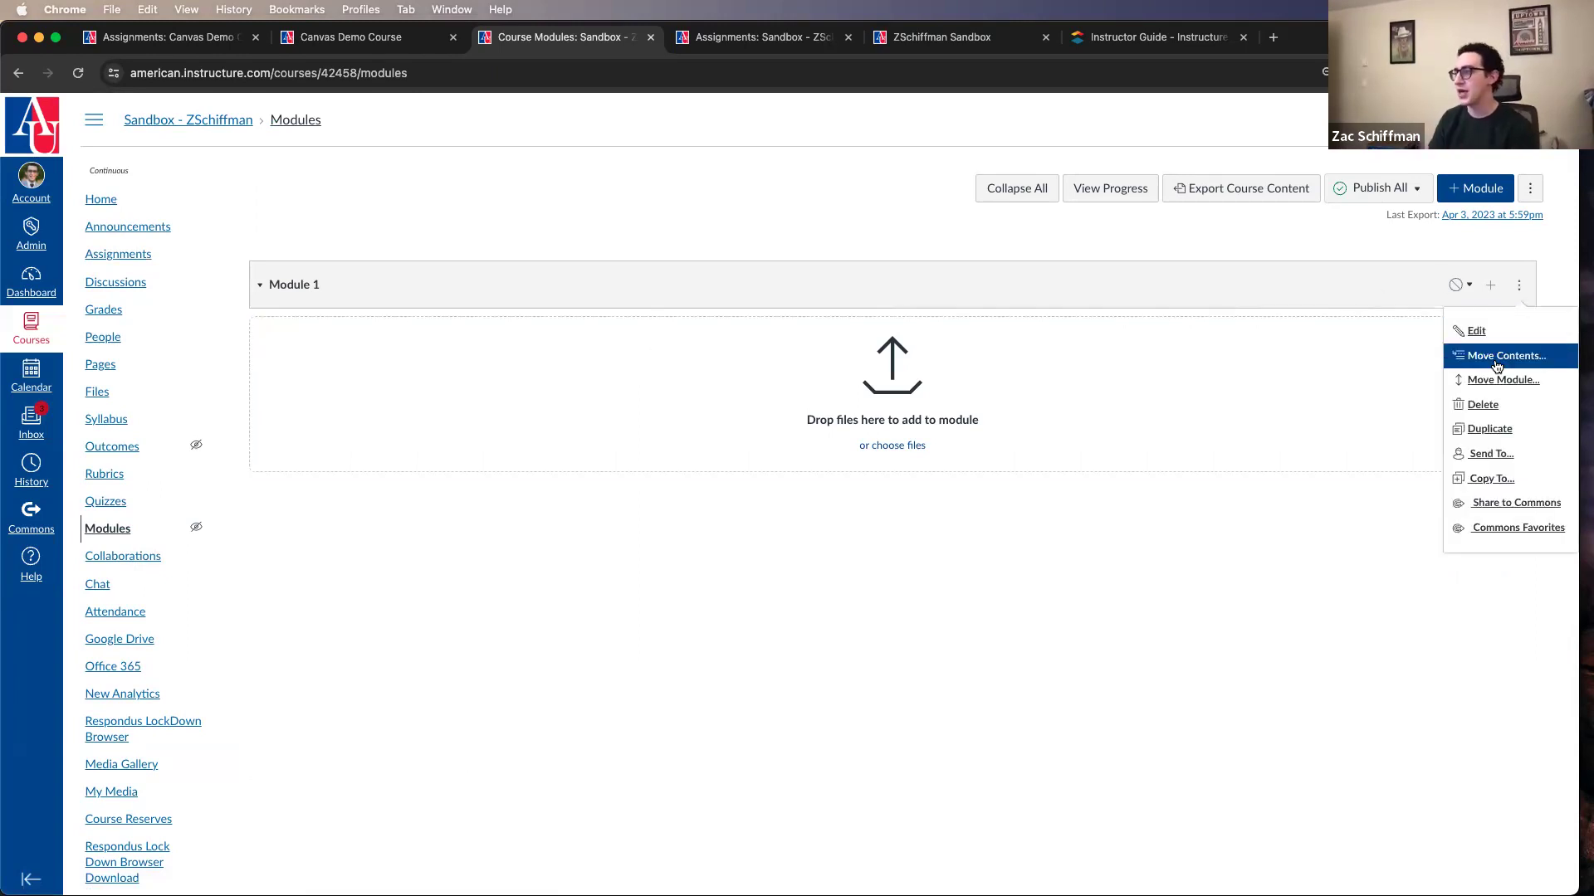
pyautogui.click(1004, 475)
# Step: Add the existing page "test 35345235" to Module 1 without indentation
pyautogui.click(1489, 284)
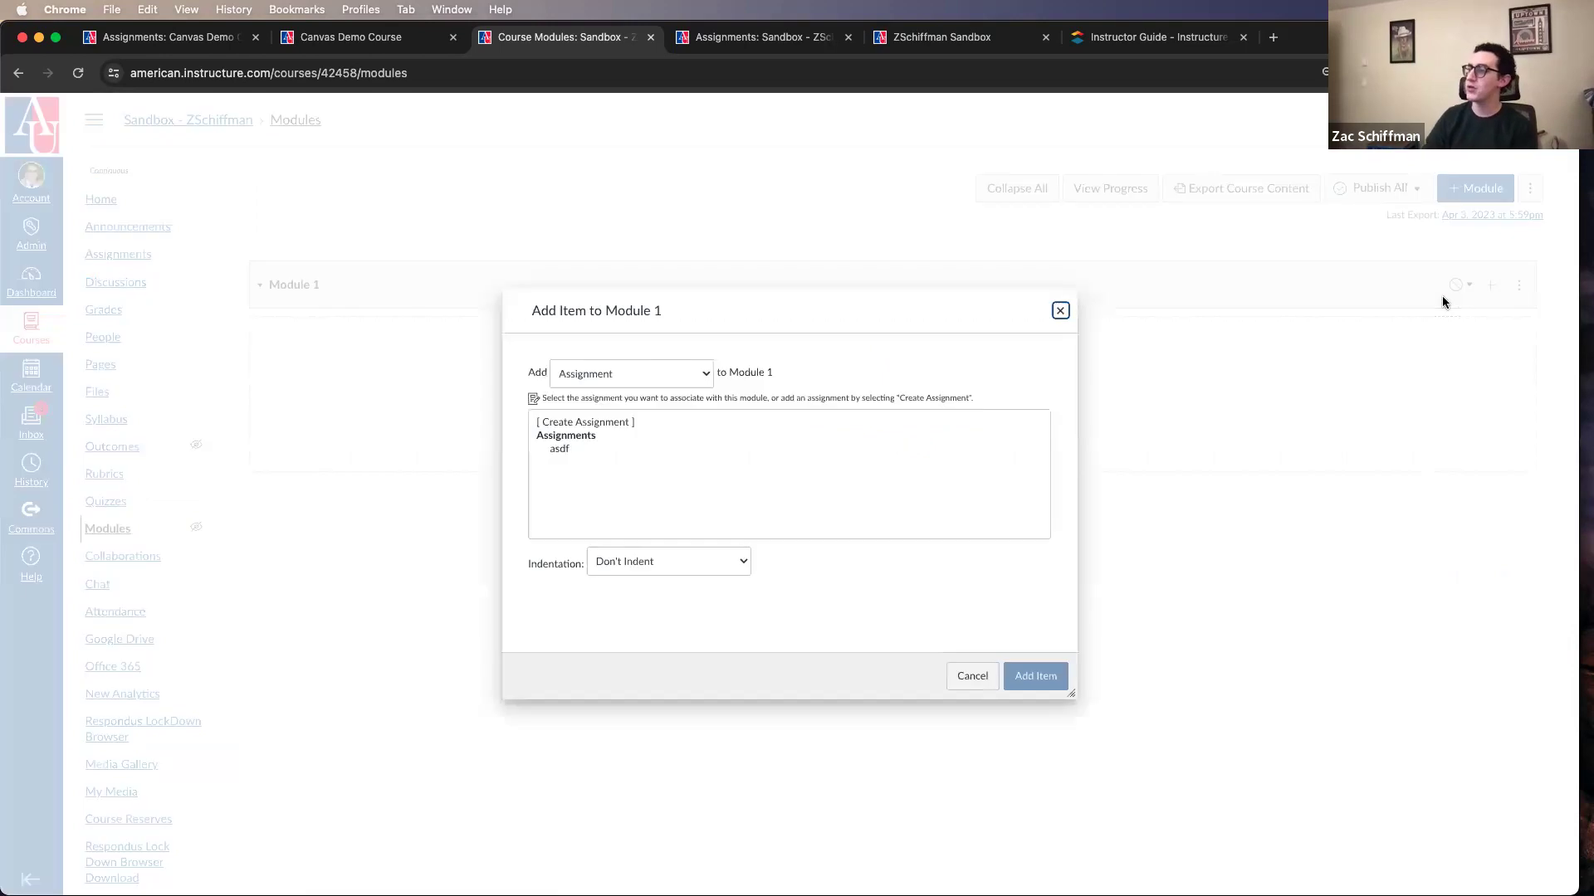
pyautogui.click(699, 379)
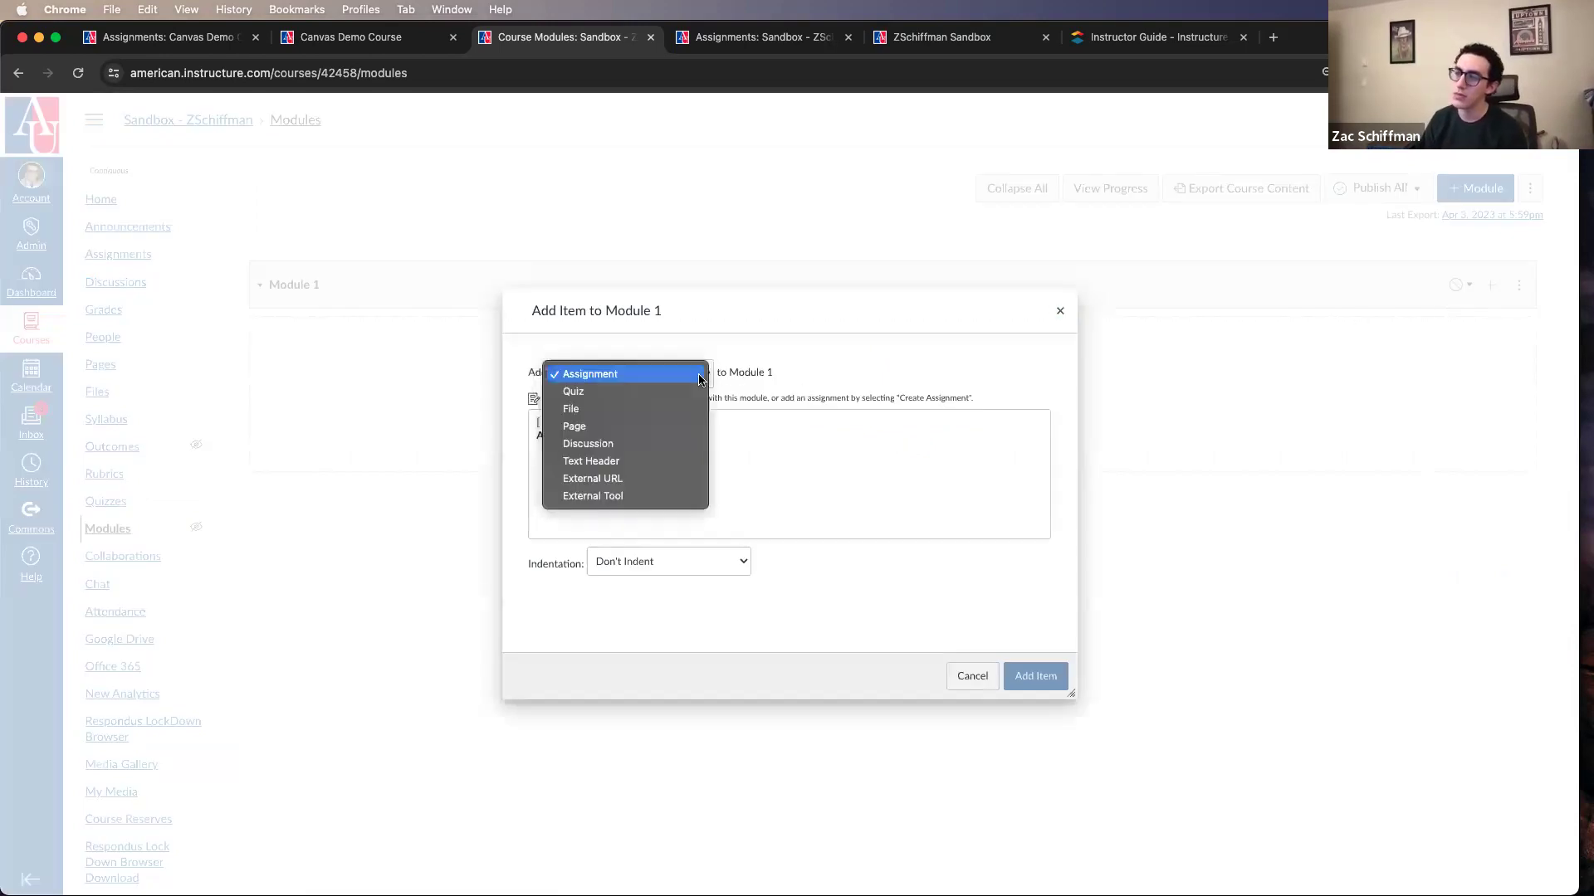
pyautogui.click(685, 432)
pyautogui.click(571, 462)
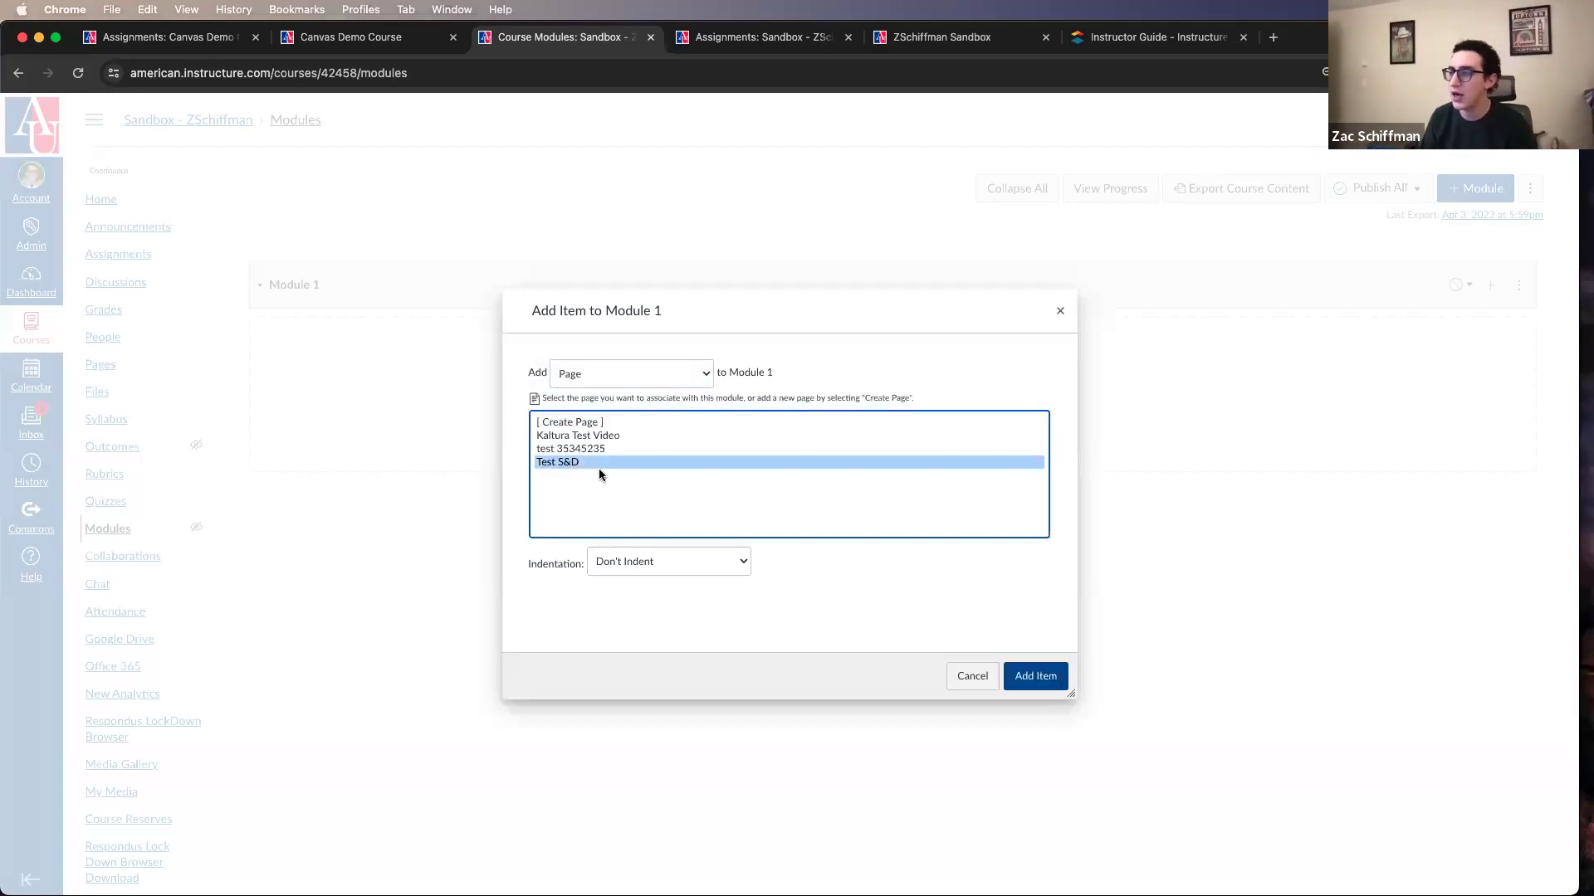
pyautogui.click(581, 448)
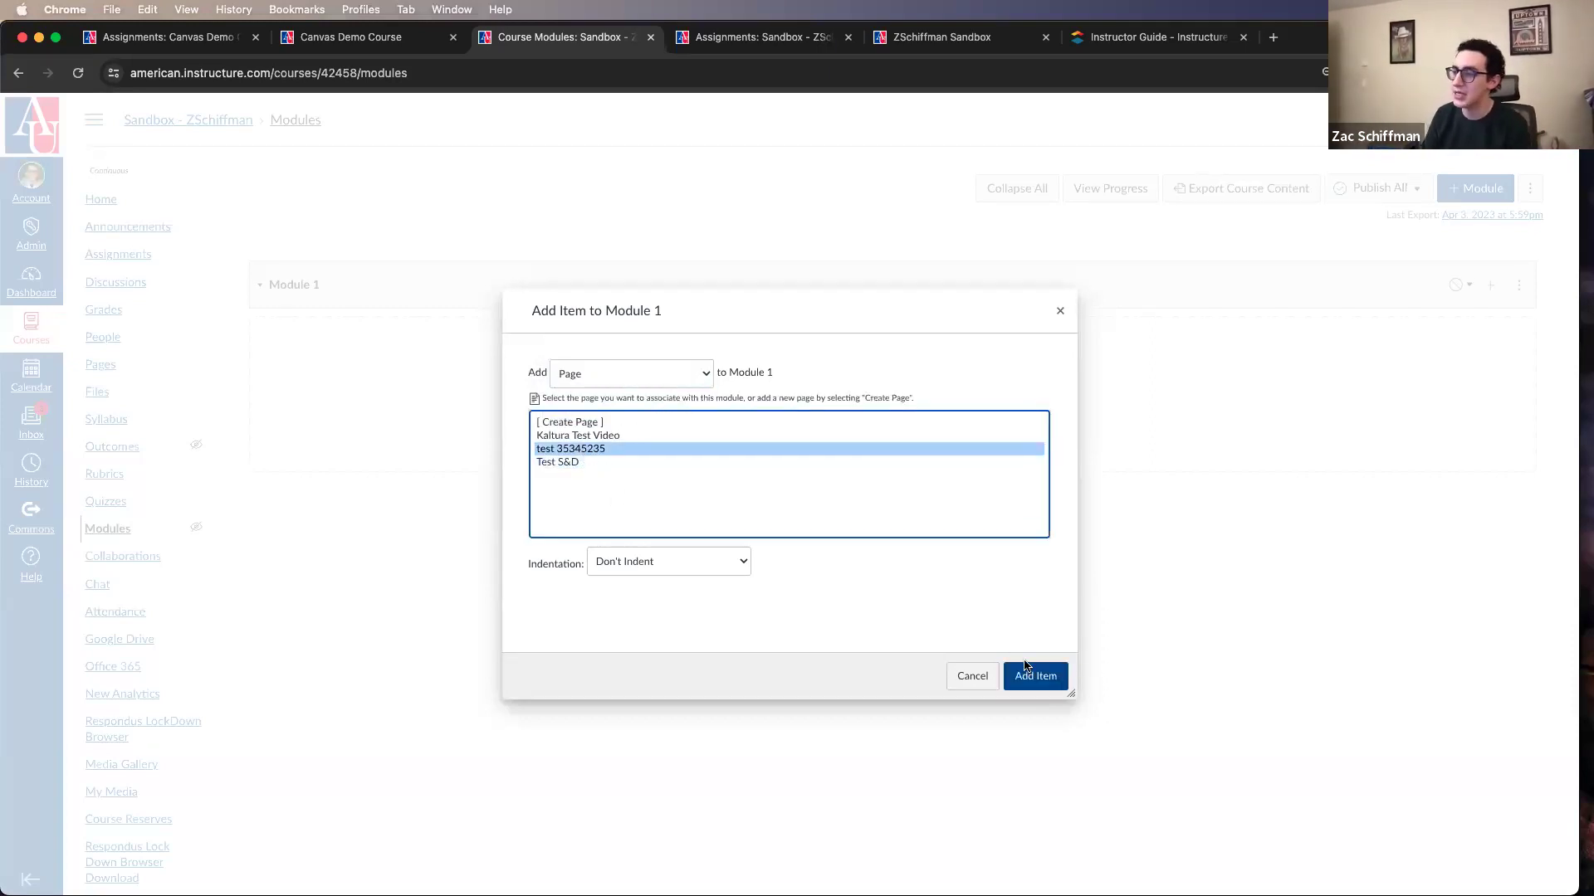
pyautogui.click(1038, 675)
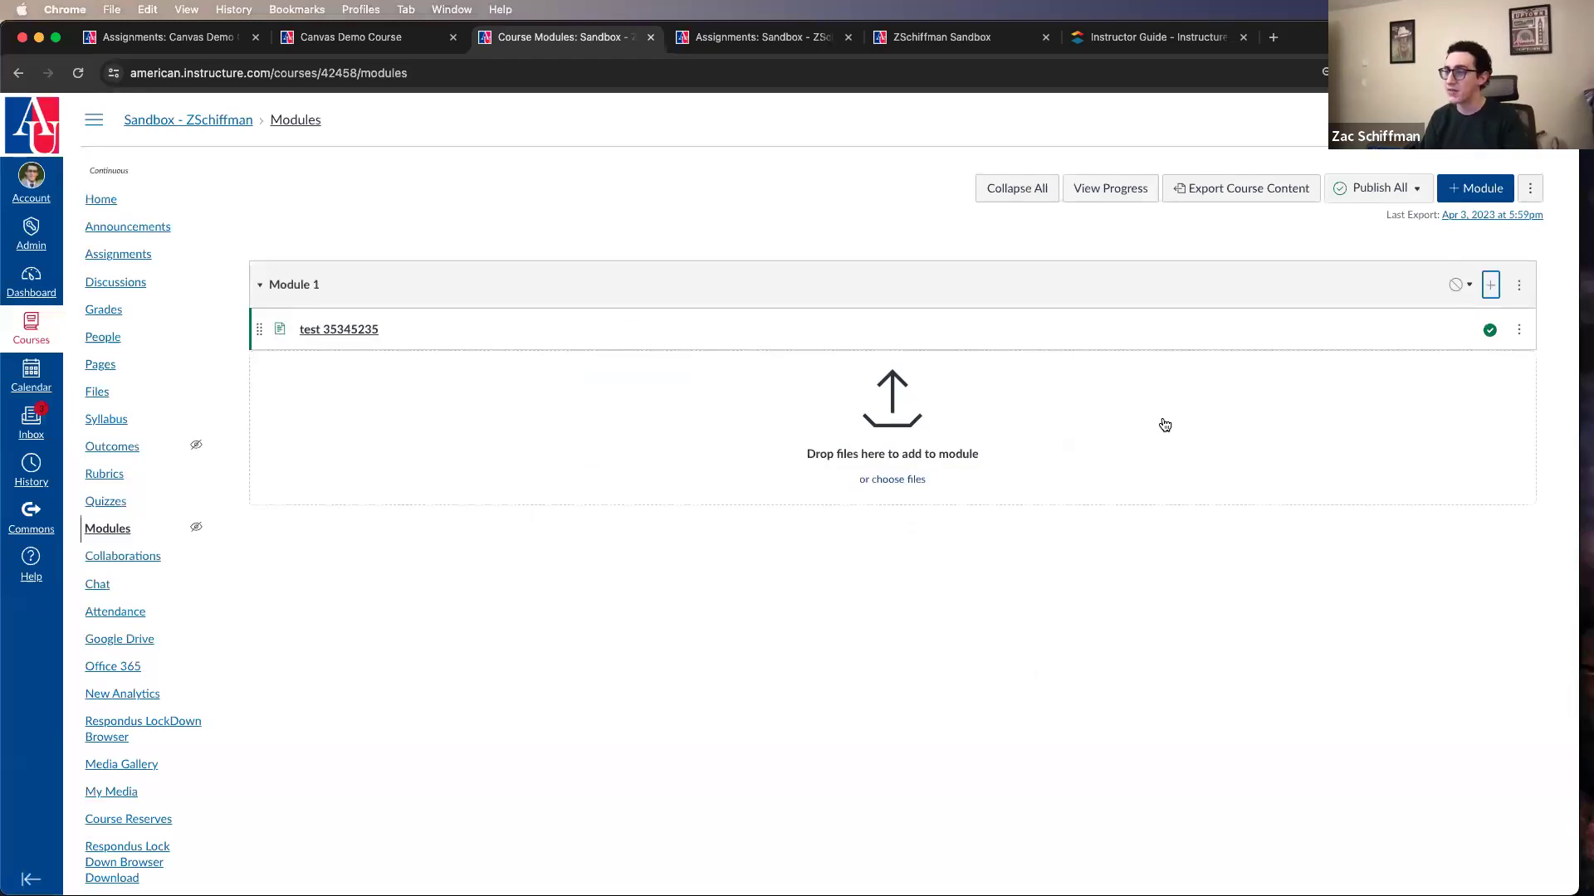
# Step: Add the existing assignment "asdf" to Module 1 below the page
pyautogui.click(1490, 287)
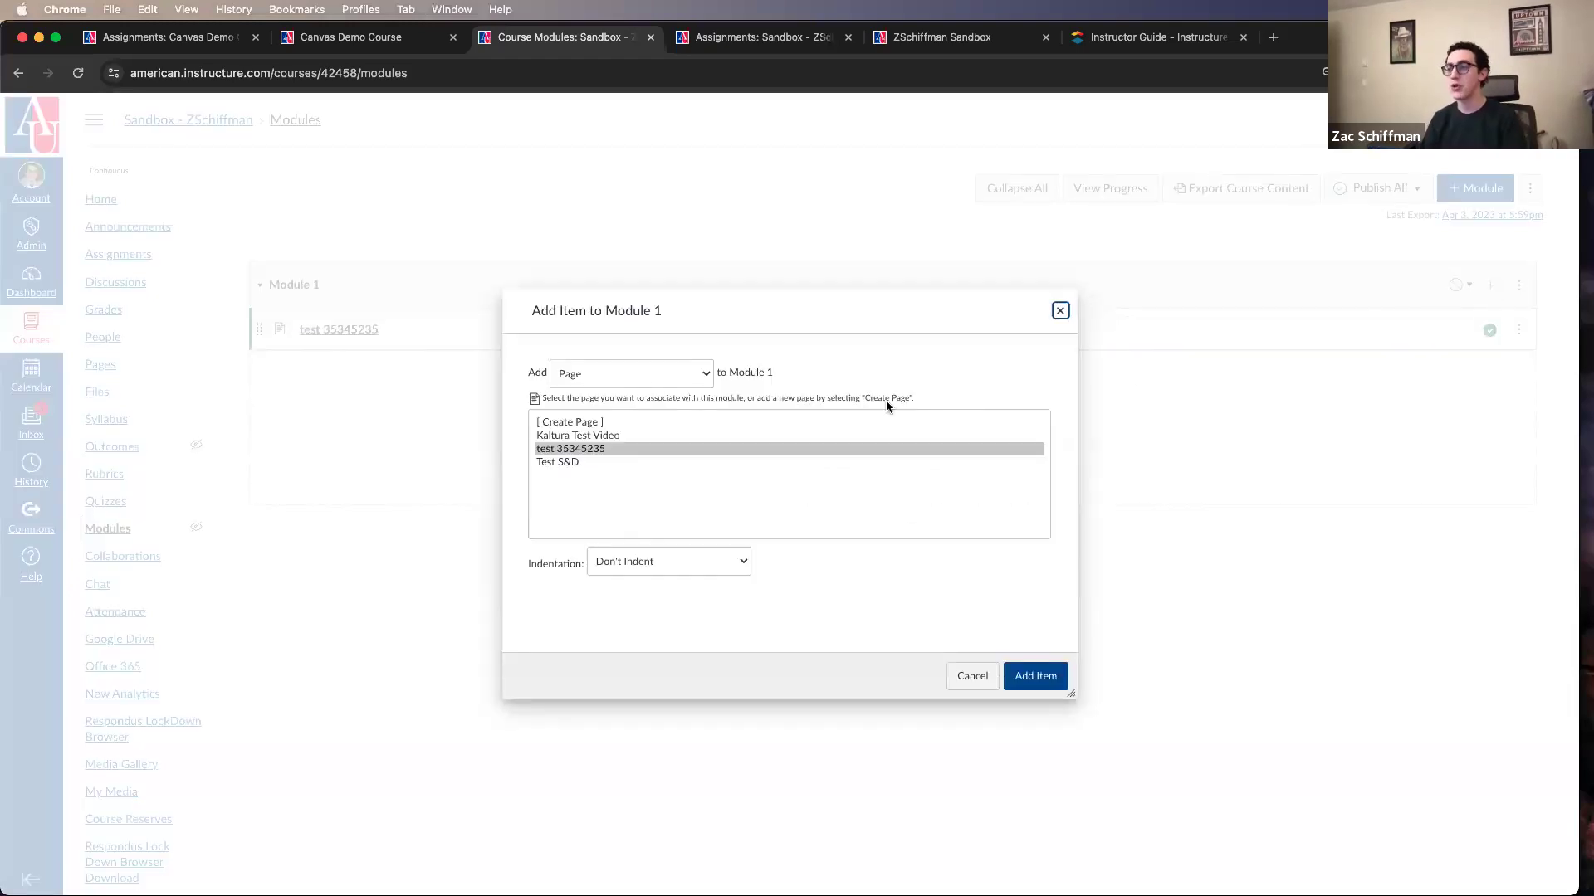
pyautogui.click(618, 371)
pyautogui.click(602, 331)
pyautogui.click(574, 448)
pyautogui.click(1033, 673)
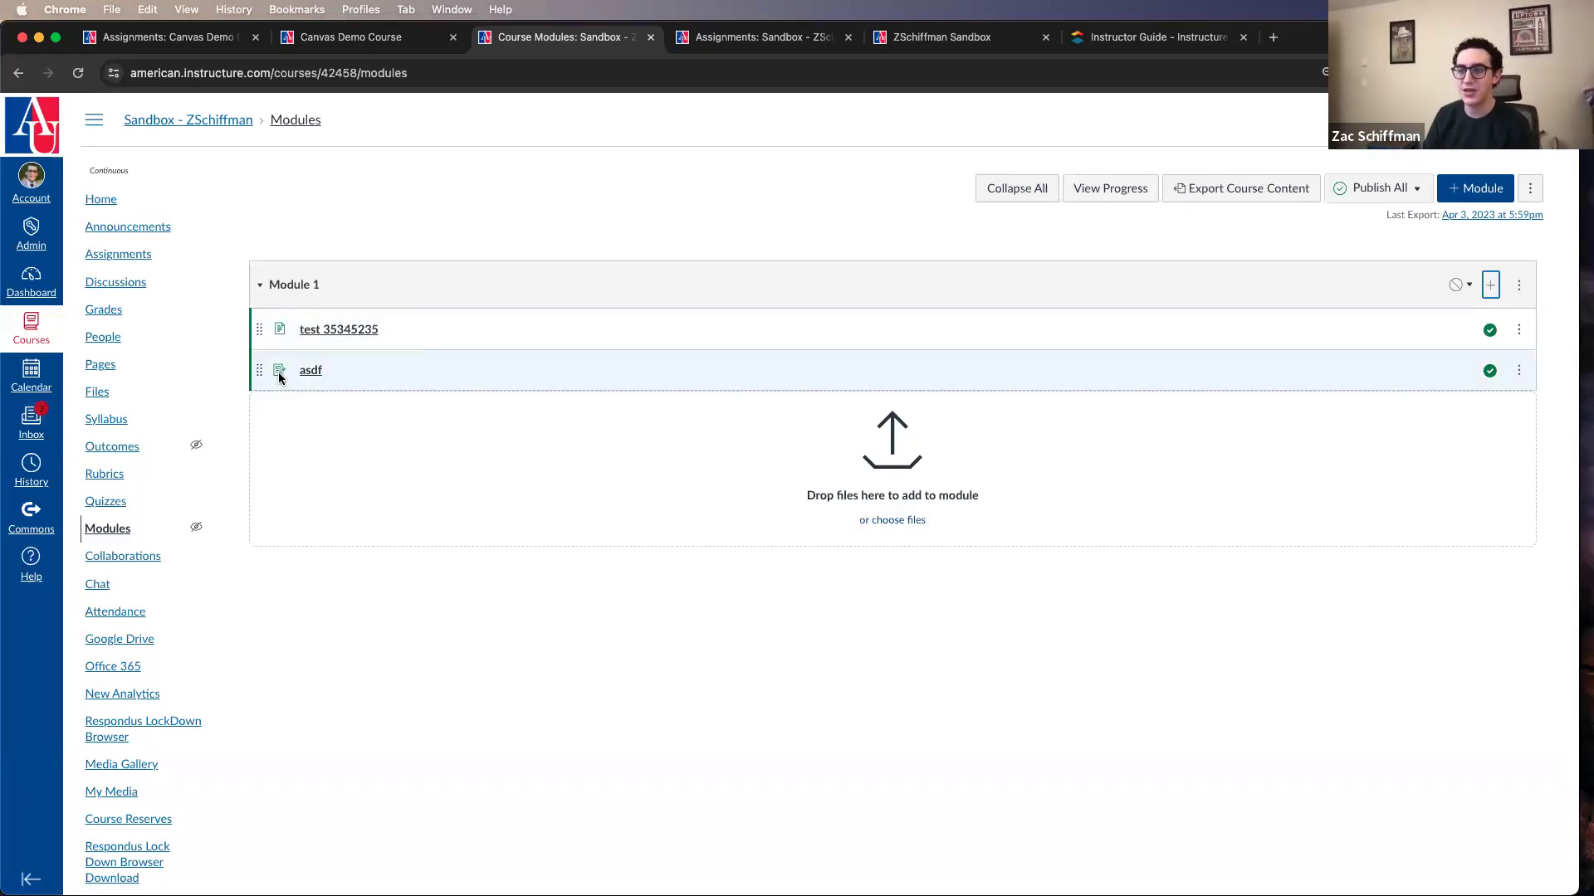
# Step: Add the existing quiz "Unnamed Quiz" to Module 1 below the assignment
pyautogui.click(1490, 285)
pyautogui.click(601, 384)
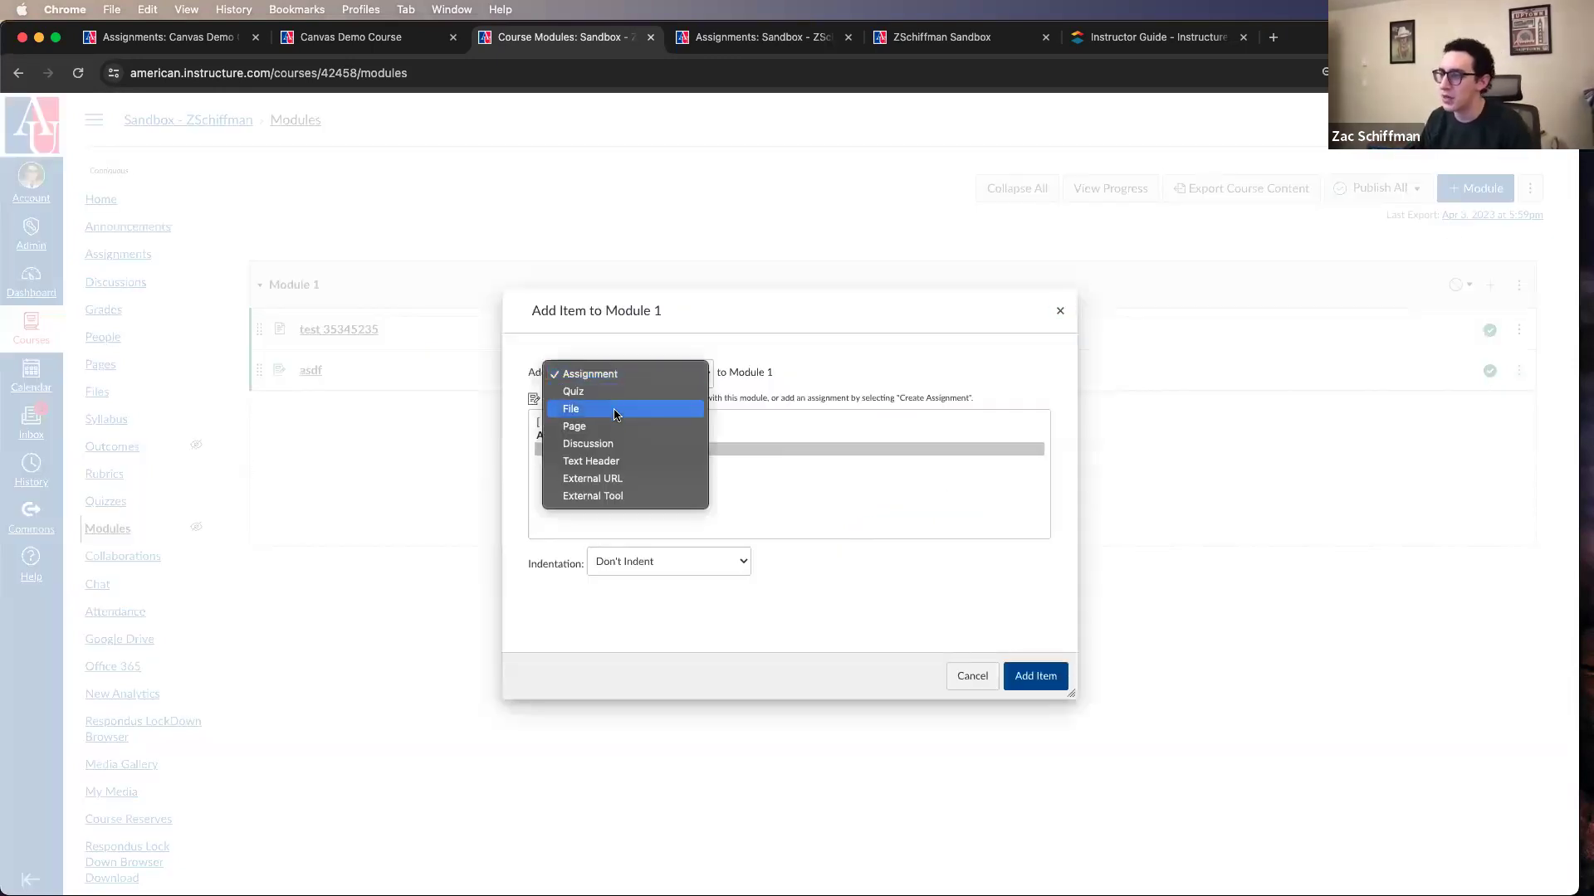
pyautogui.click(603, 394)
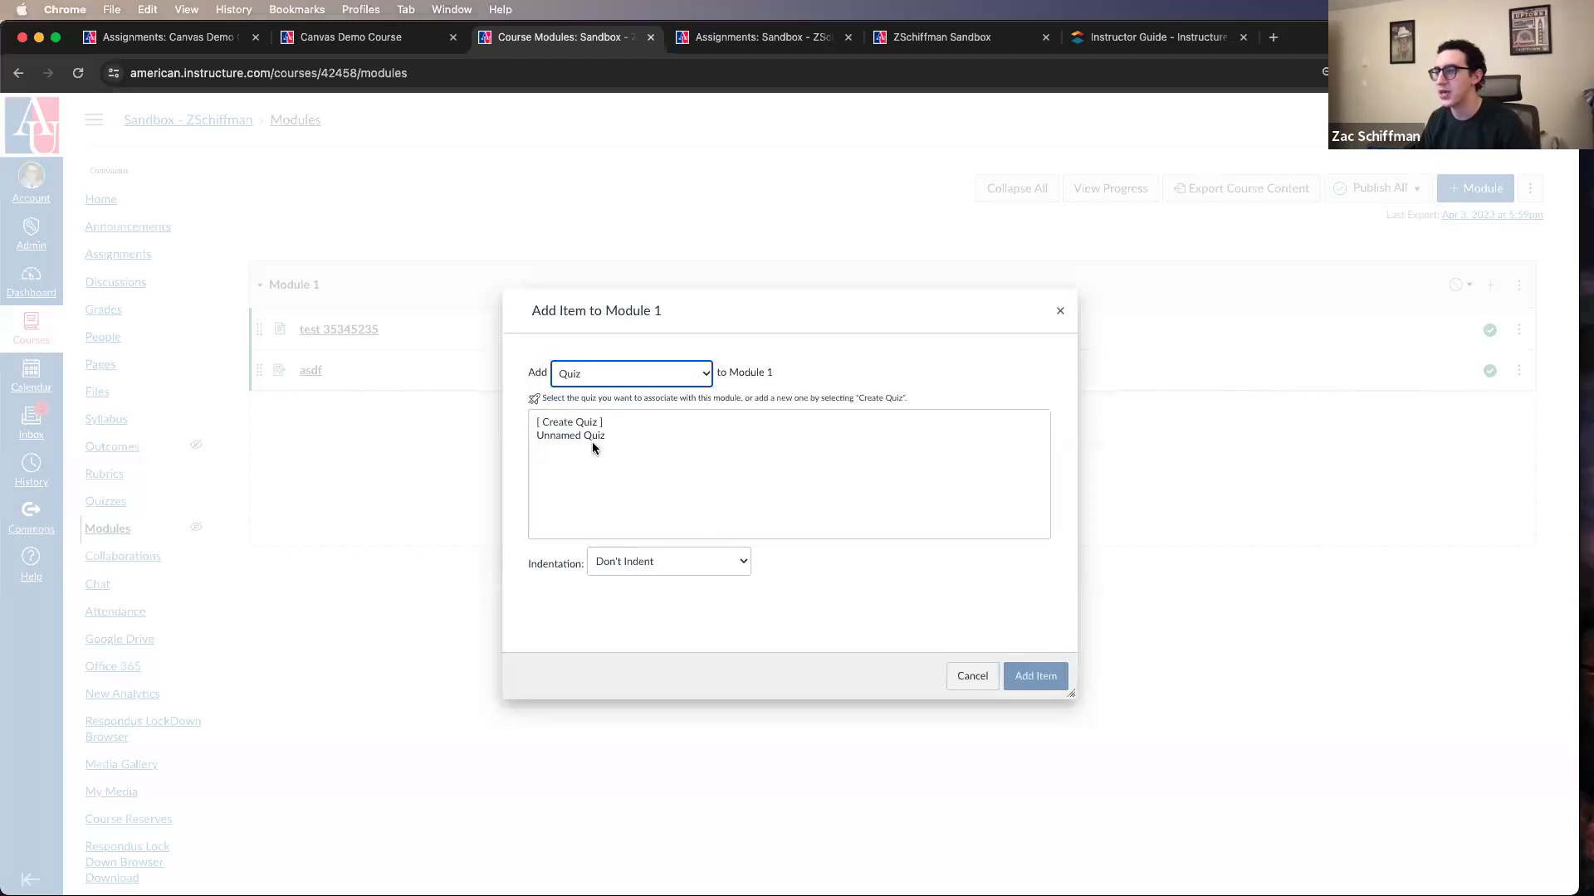
pyautogui.click(594, 441)
pyautogui.click(1031, 674)
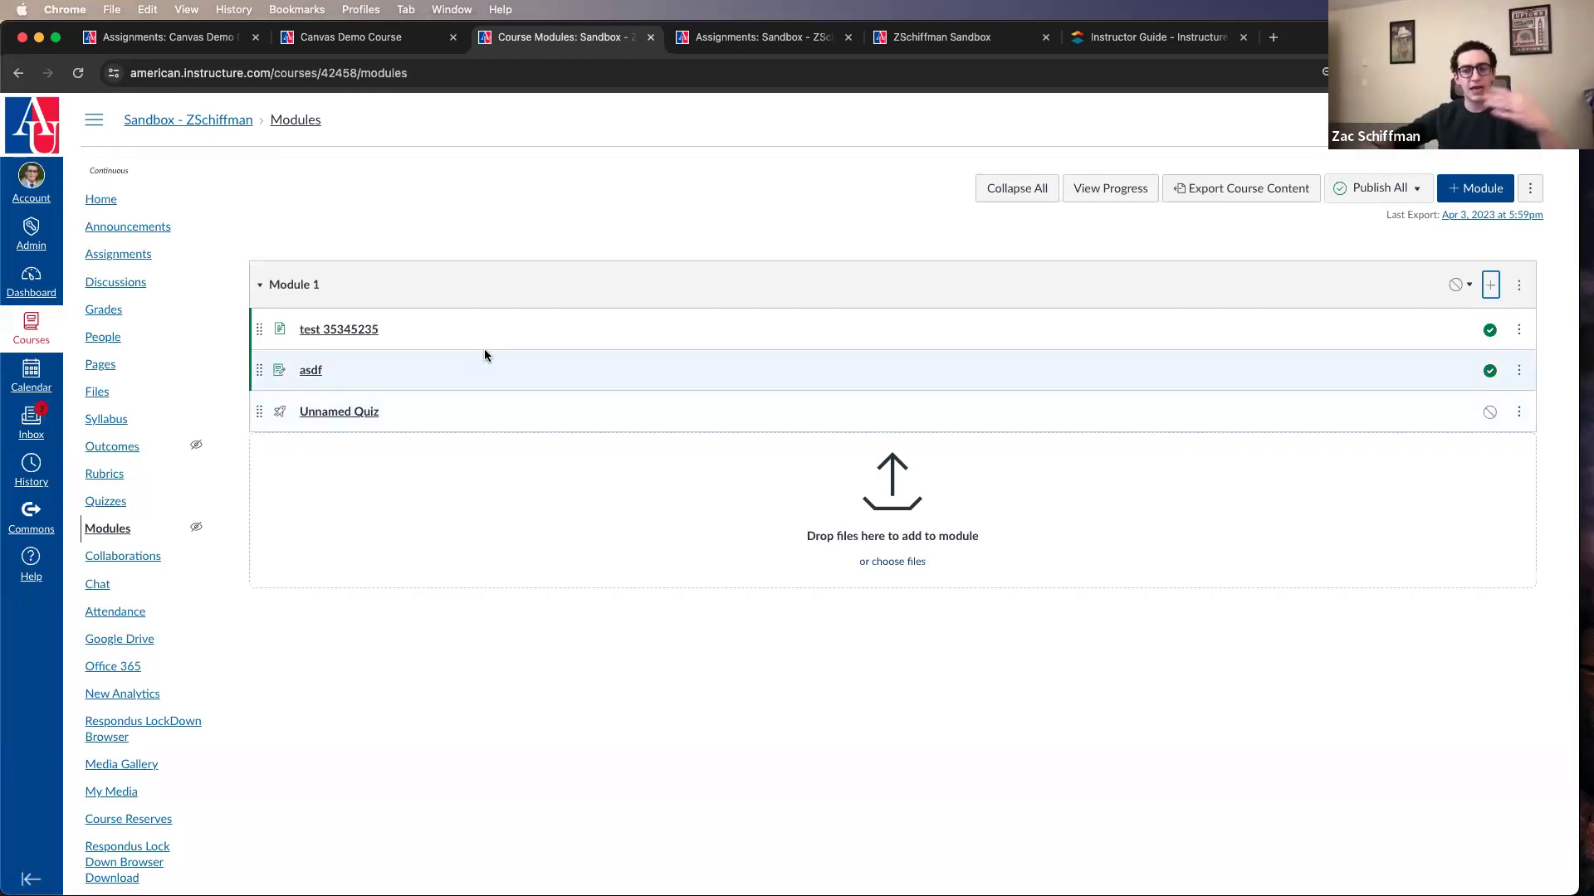
# Step: Create a new module named "Module 2" without a lock date or prerequisites
pyautogui.click(1474, 187)
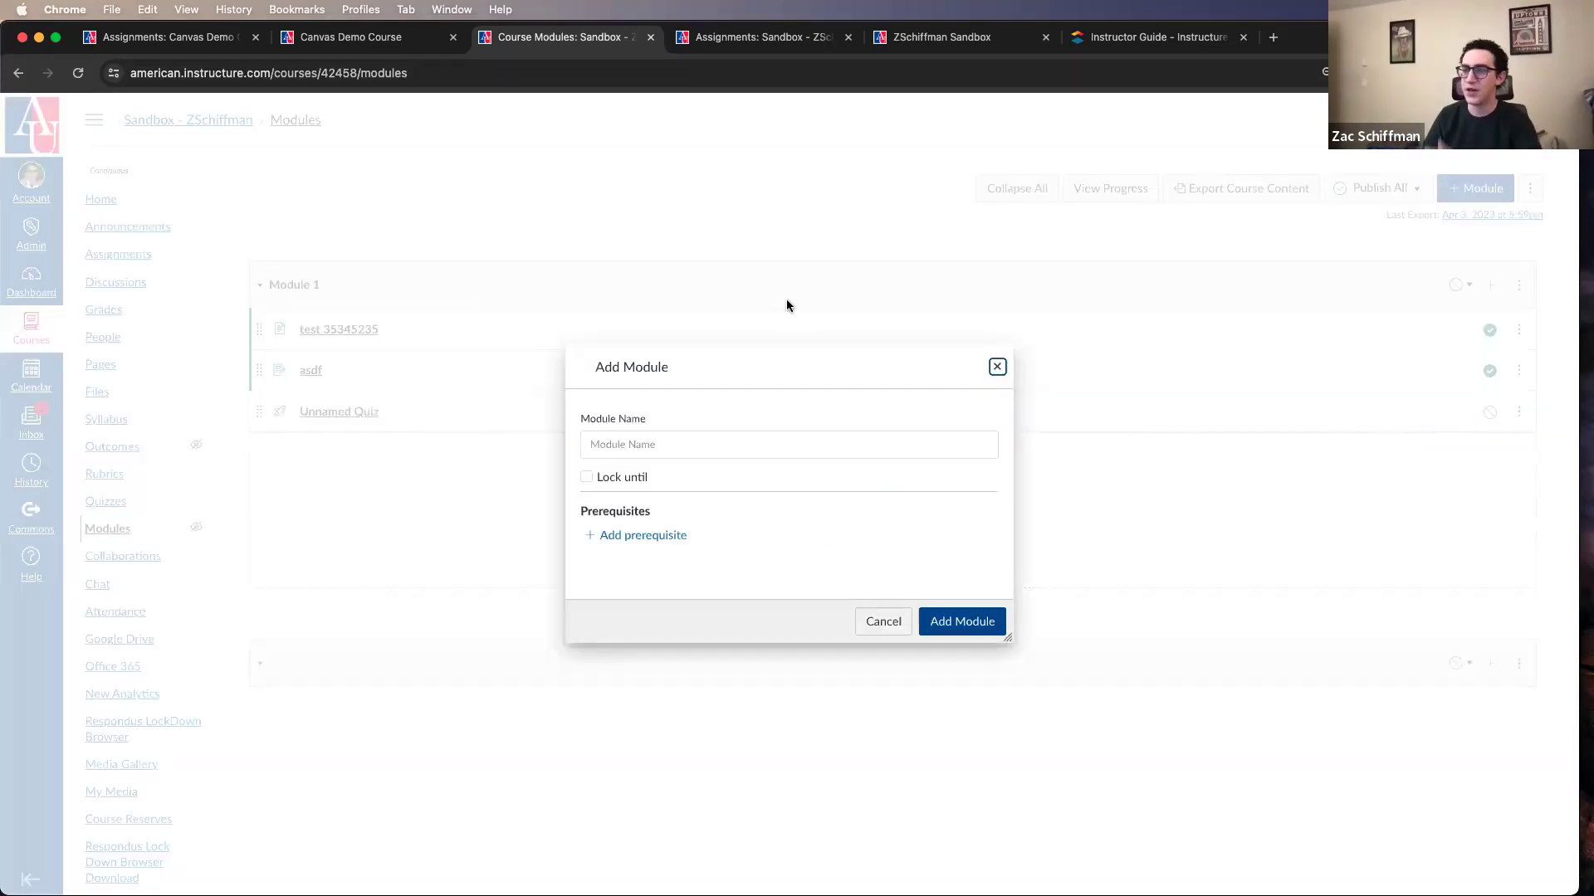
pyautogui.click(800, 443)
pyautogui.write('Modul')
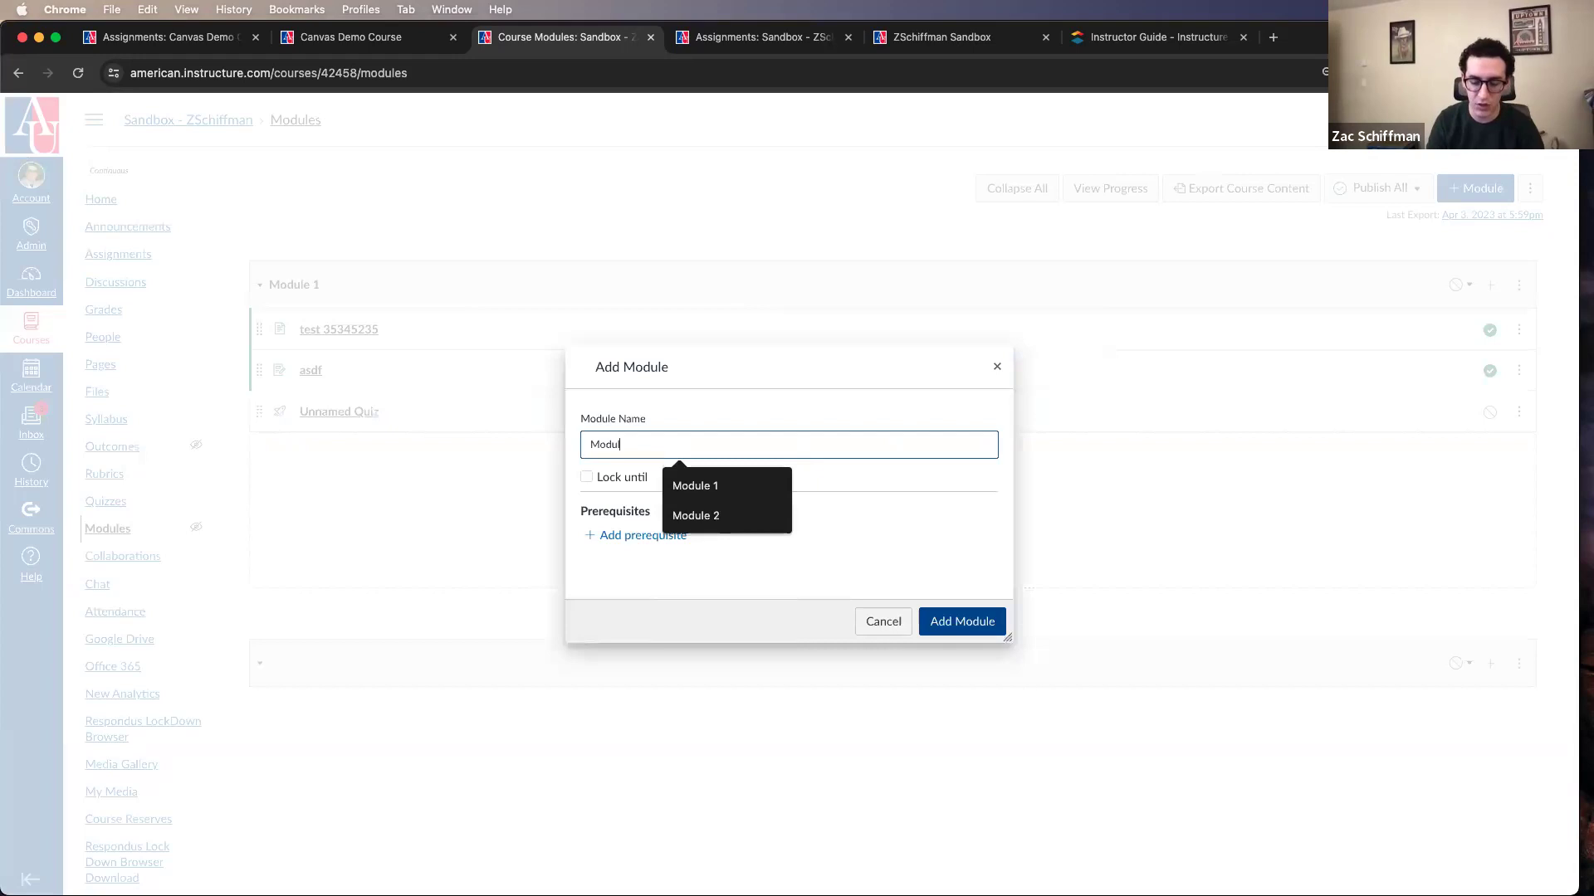
pyautogui.write('e 2')
pyautogui.click(944, 621)
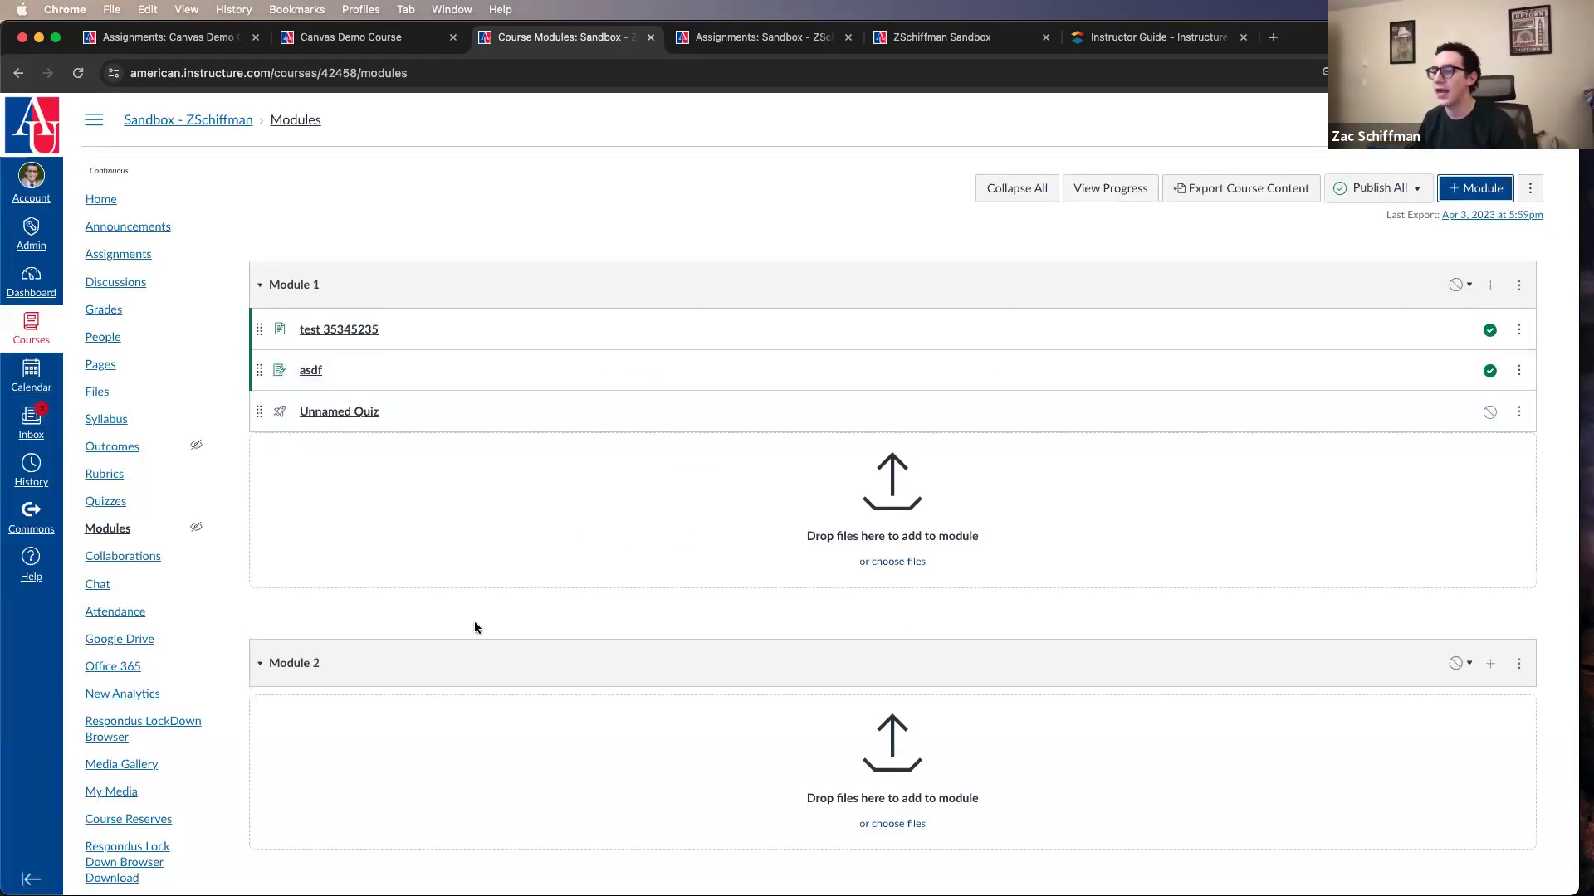
# Step: Look over the remaining course navigation items and open the course settings at the course details
pyautogui.scroll(-2, 457, 589)
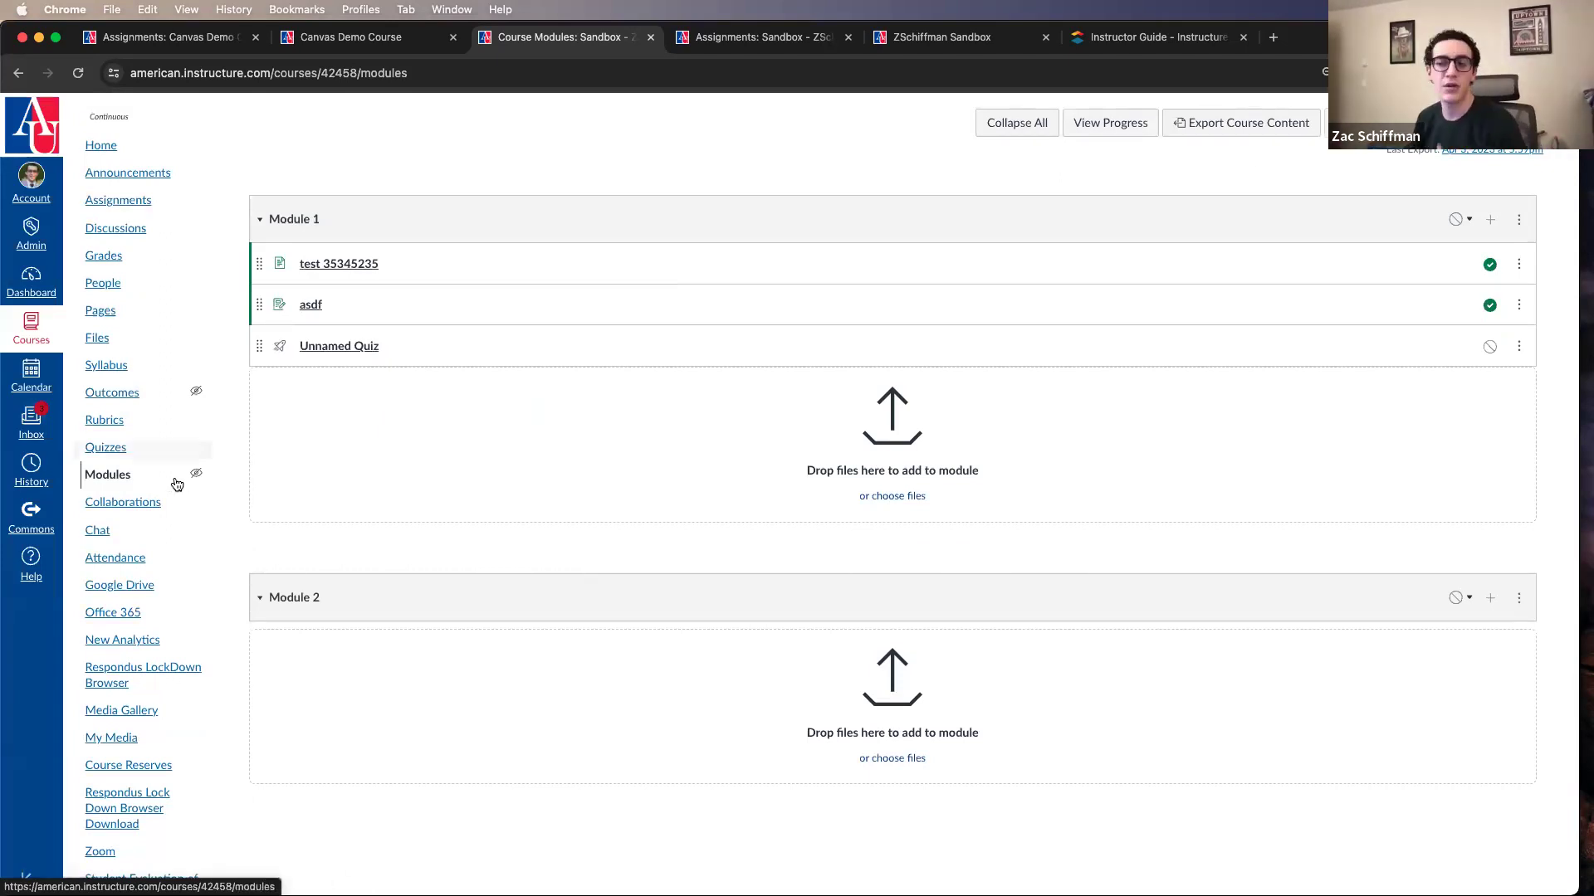
pyautogui.moveTo(175, 482)
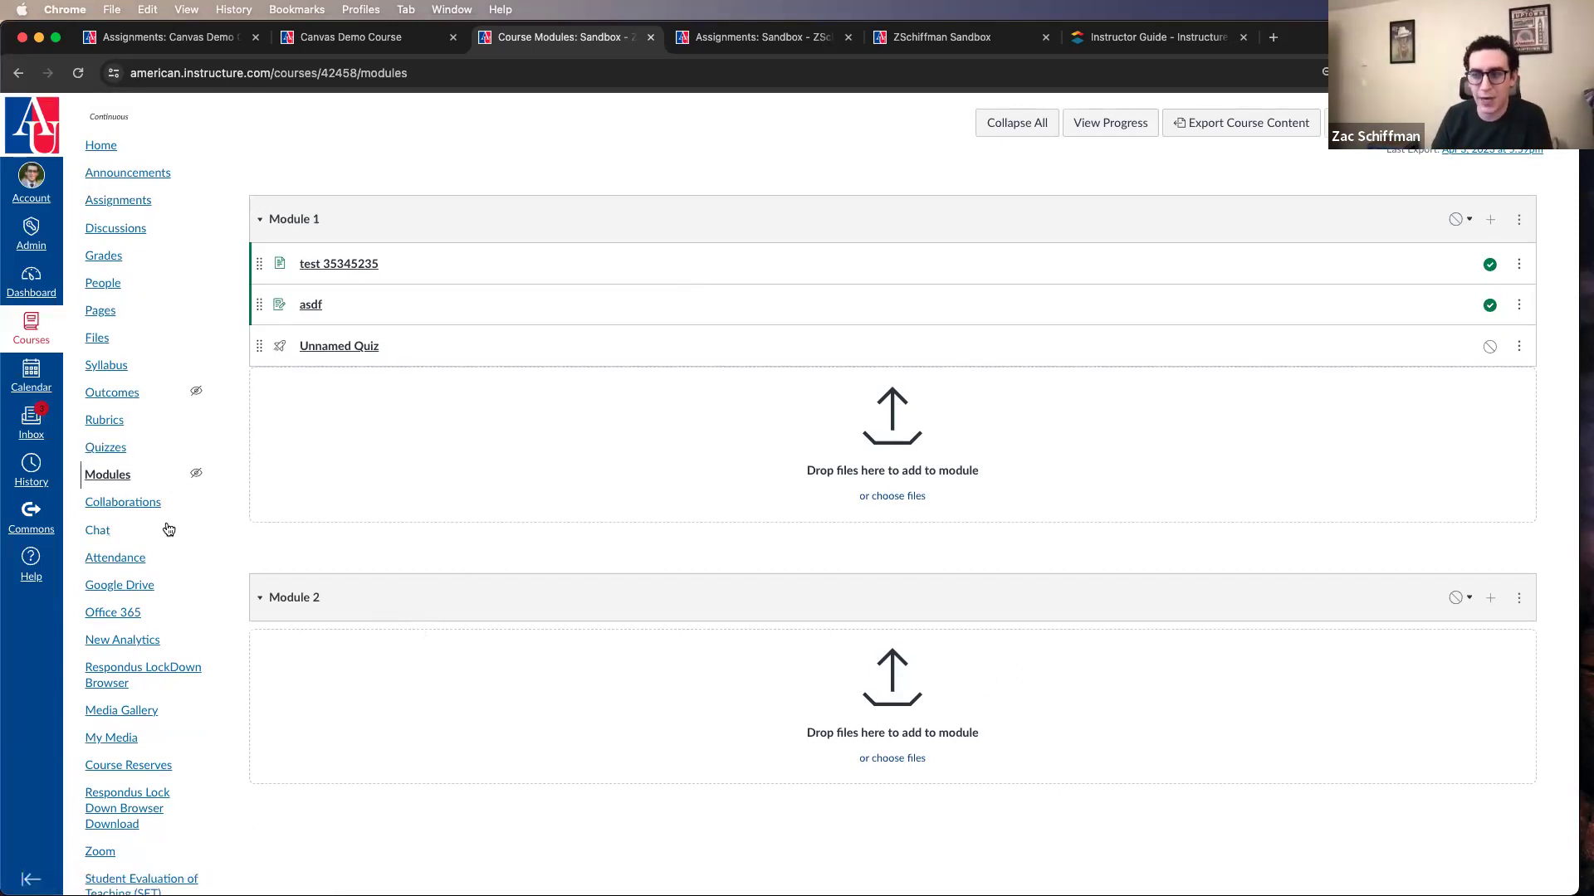
pyautogui.scroll(-3, 168, 531)
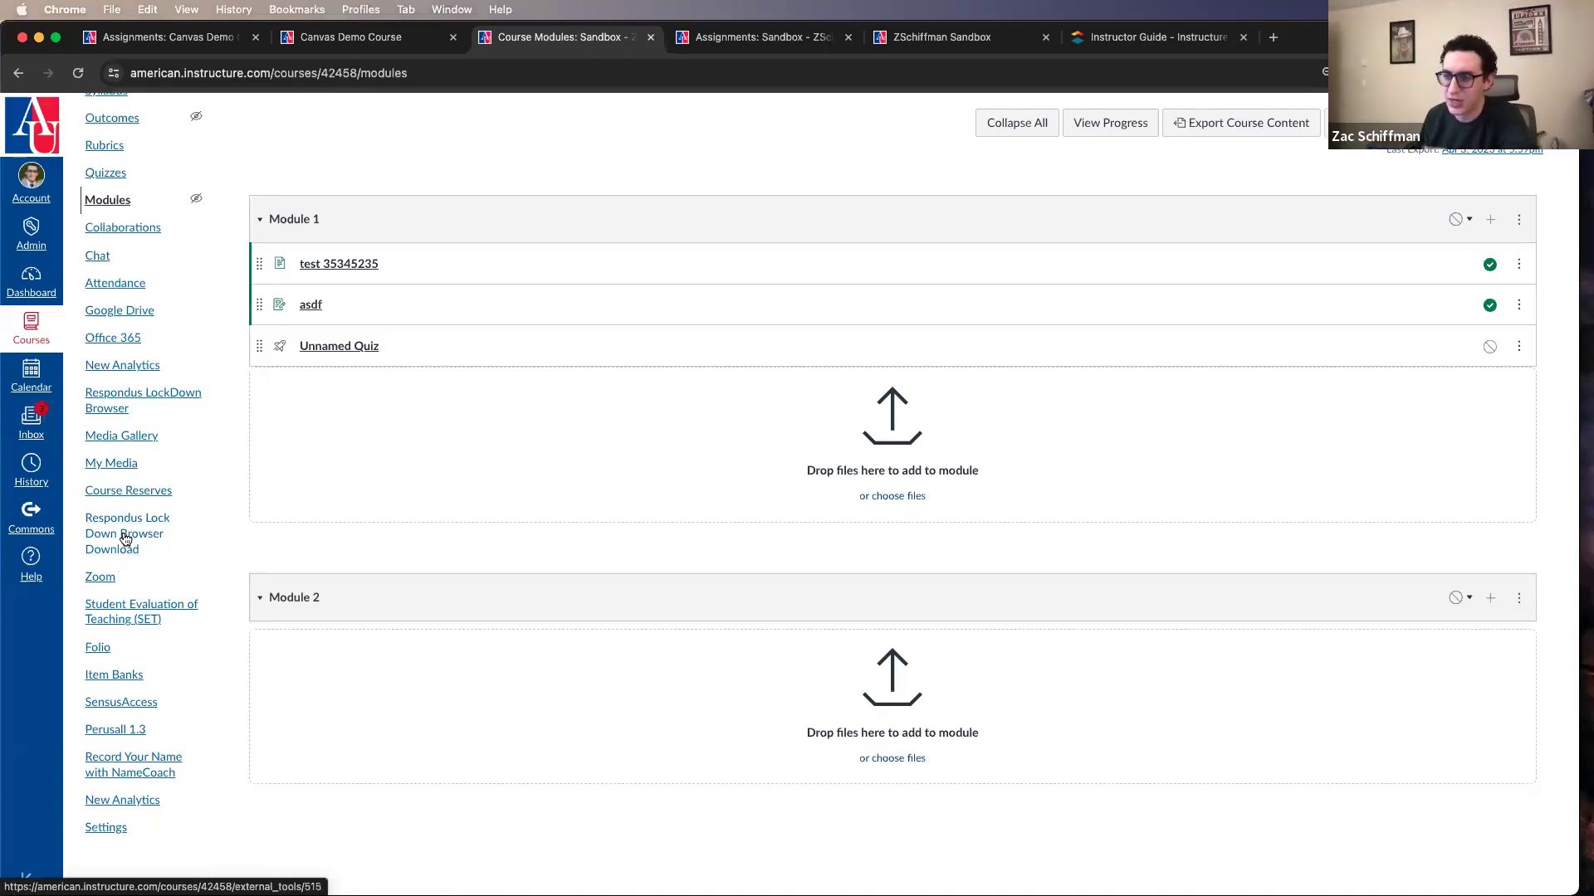
pyautogui.click(110, 829)
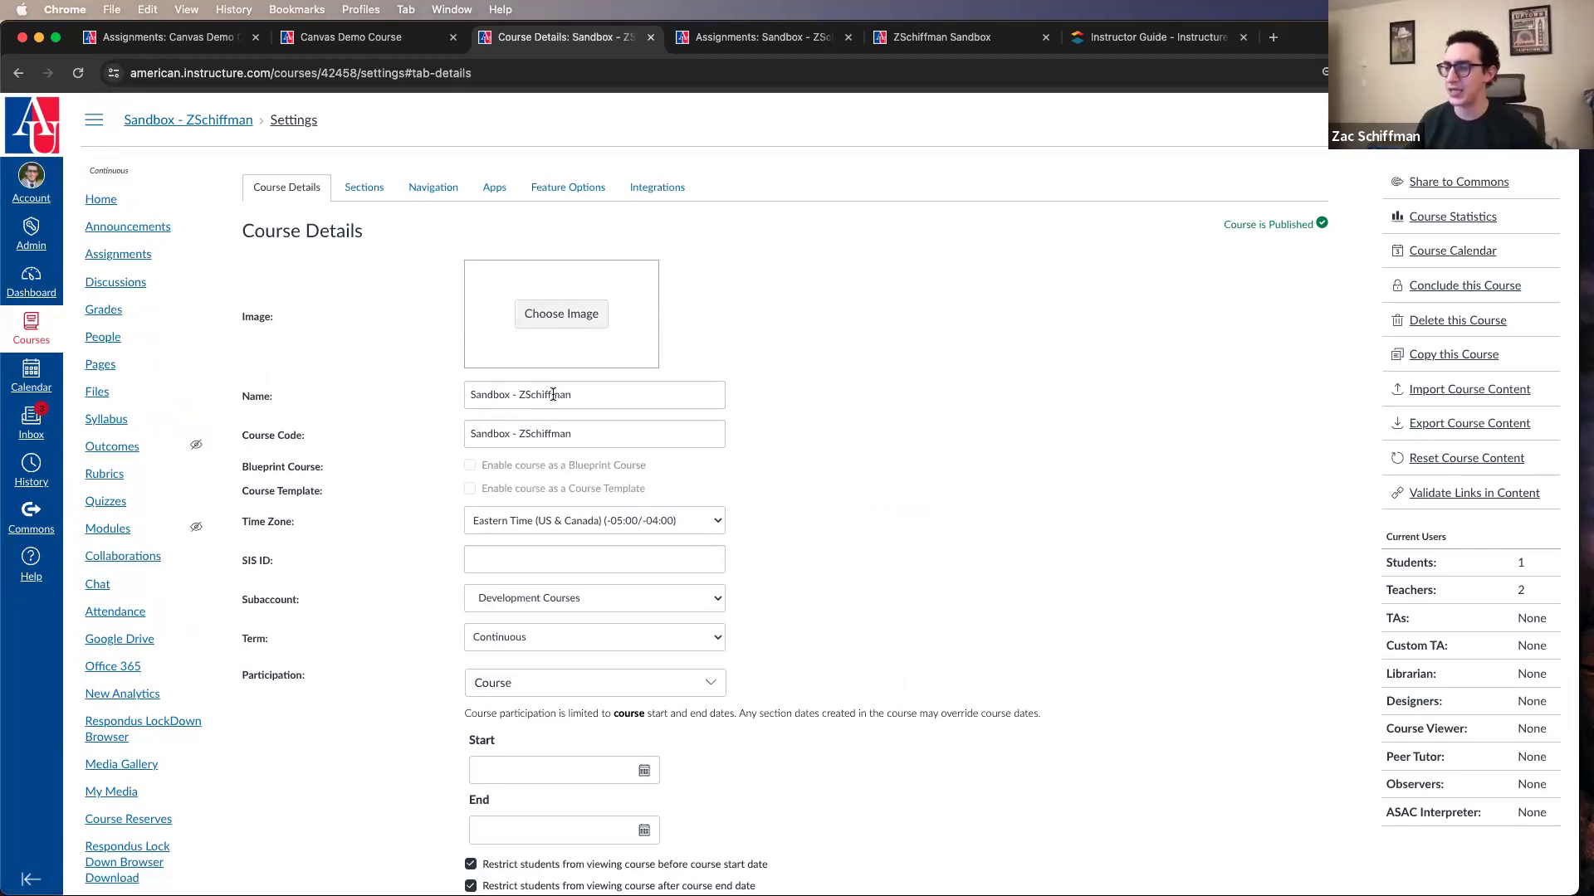
# Step: Set the course term to Spring 2024 Semester and limit course participation to the term dates
pyautogui.scroll(-5, 552, 395)
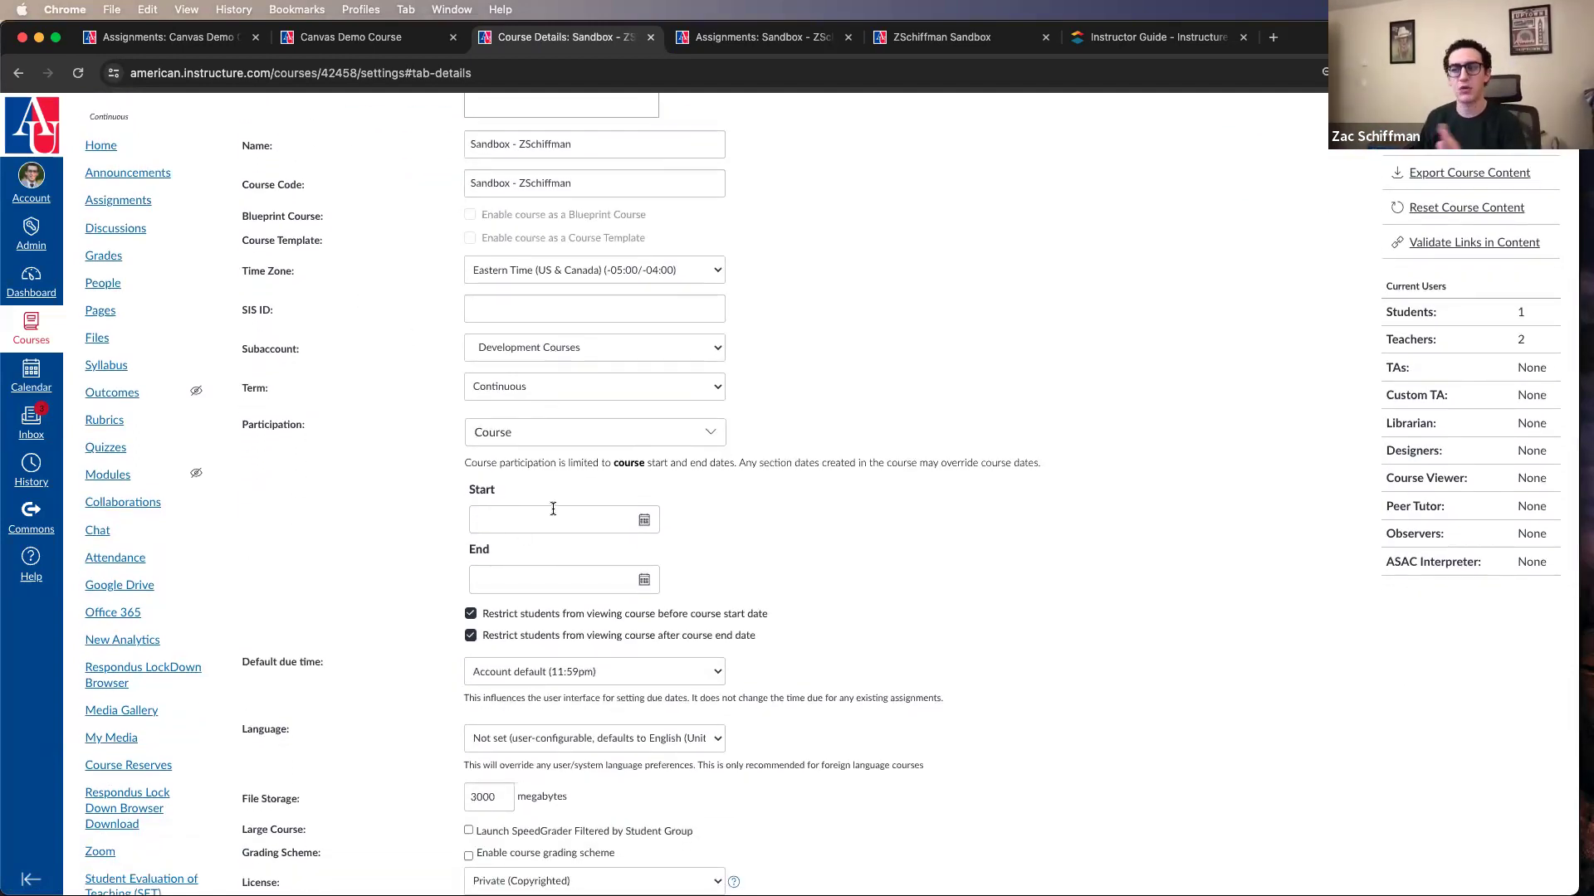
pyautogui.click(558, 435)
pyautogui.click(550, 459)
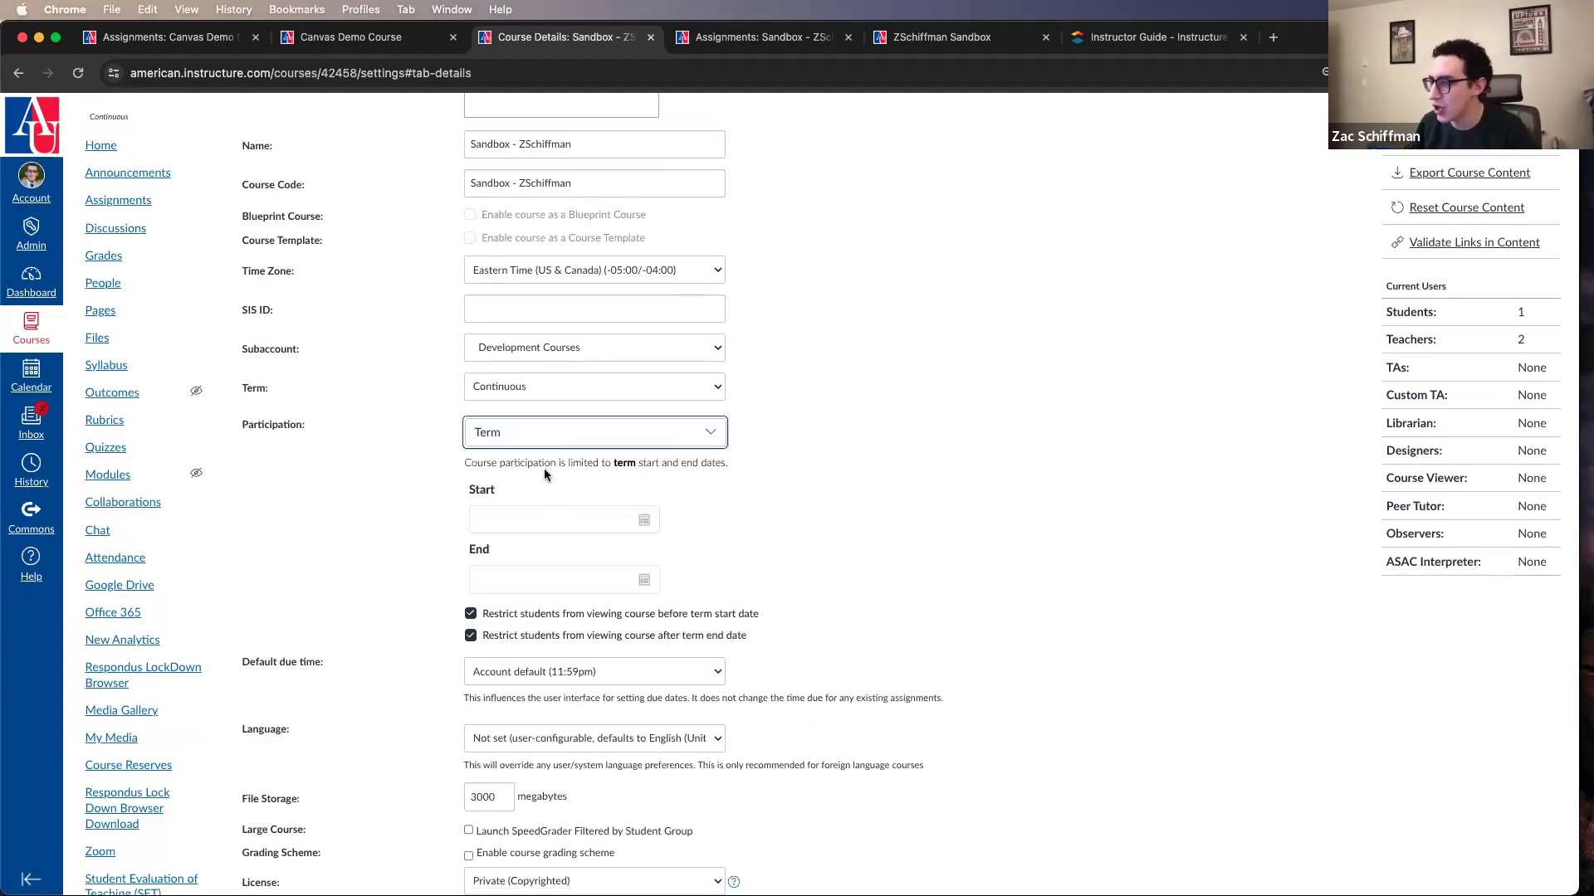
pyautogui.click(581, 387)
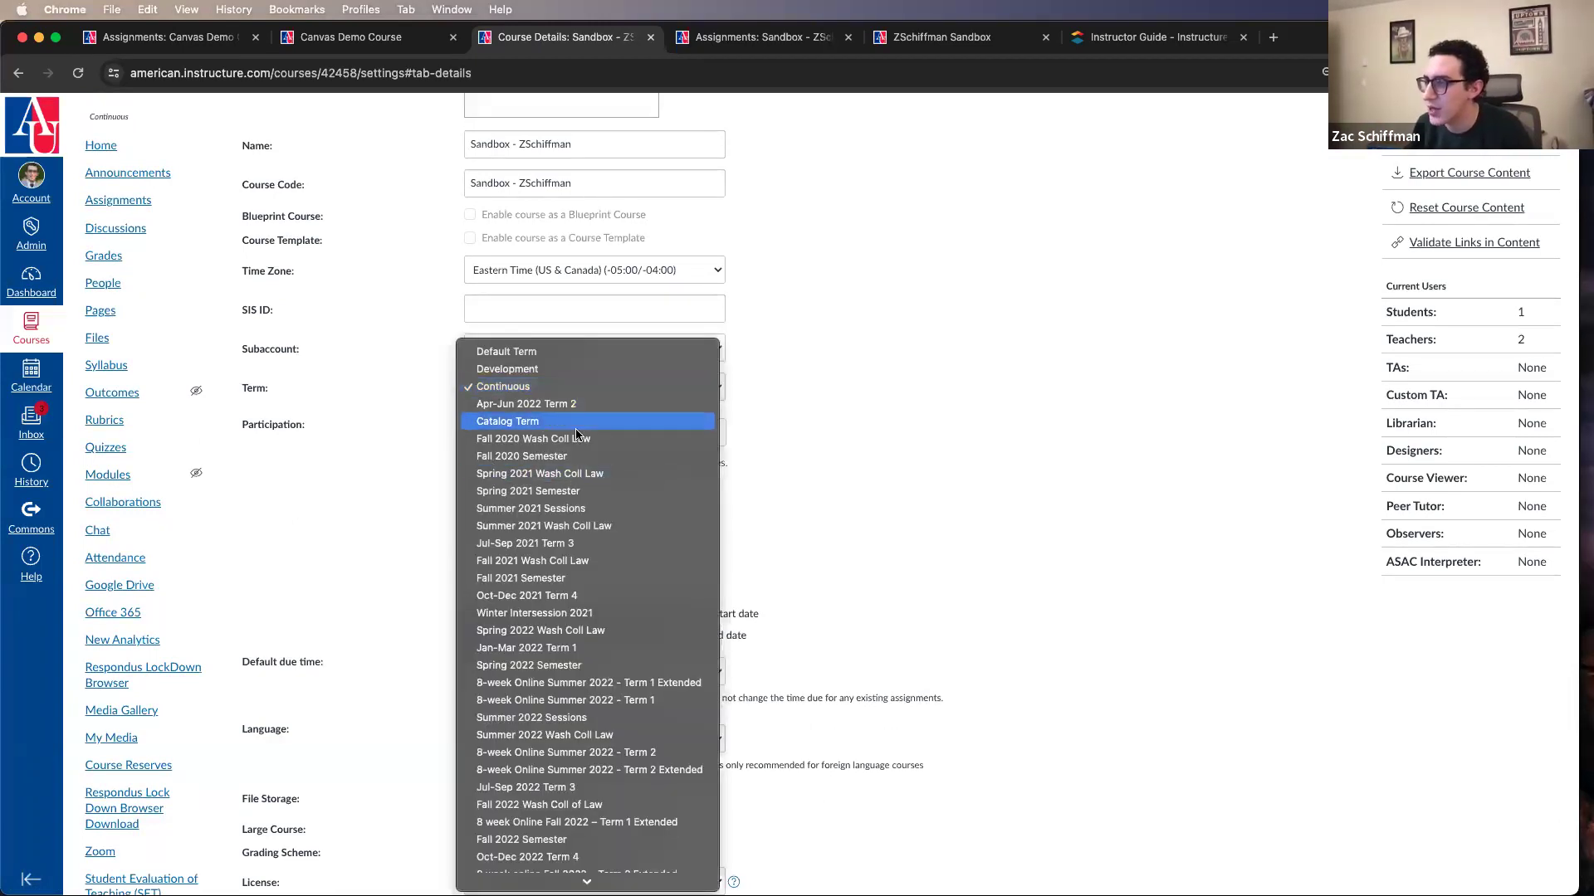
pyautogui.scroll(-5, 586, 523)
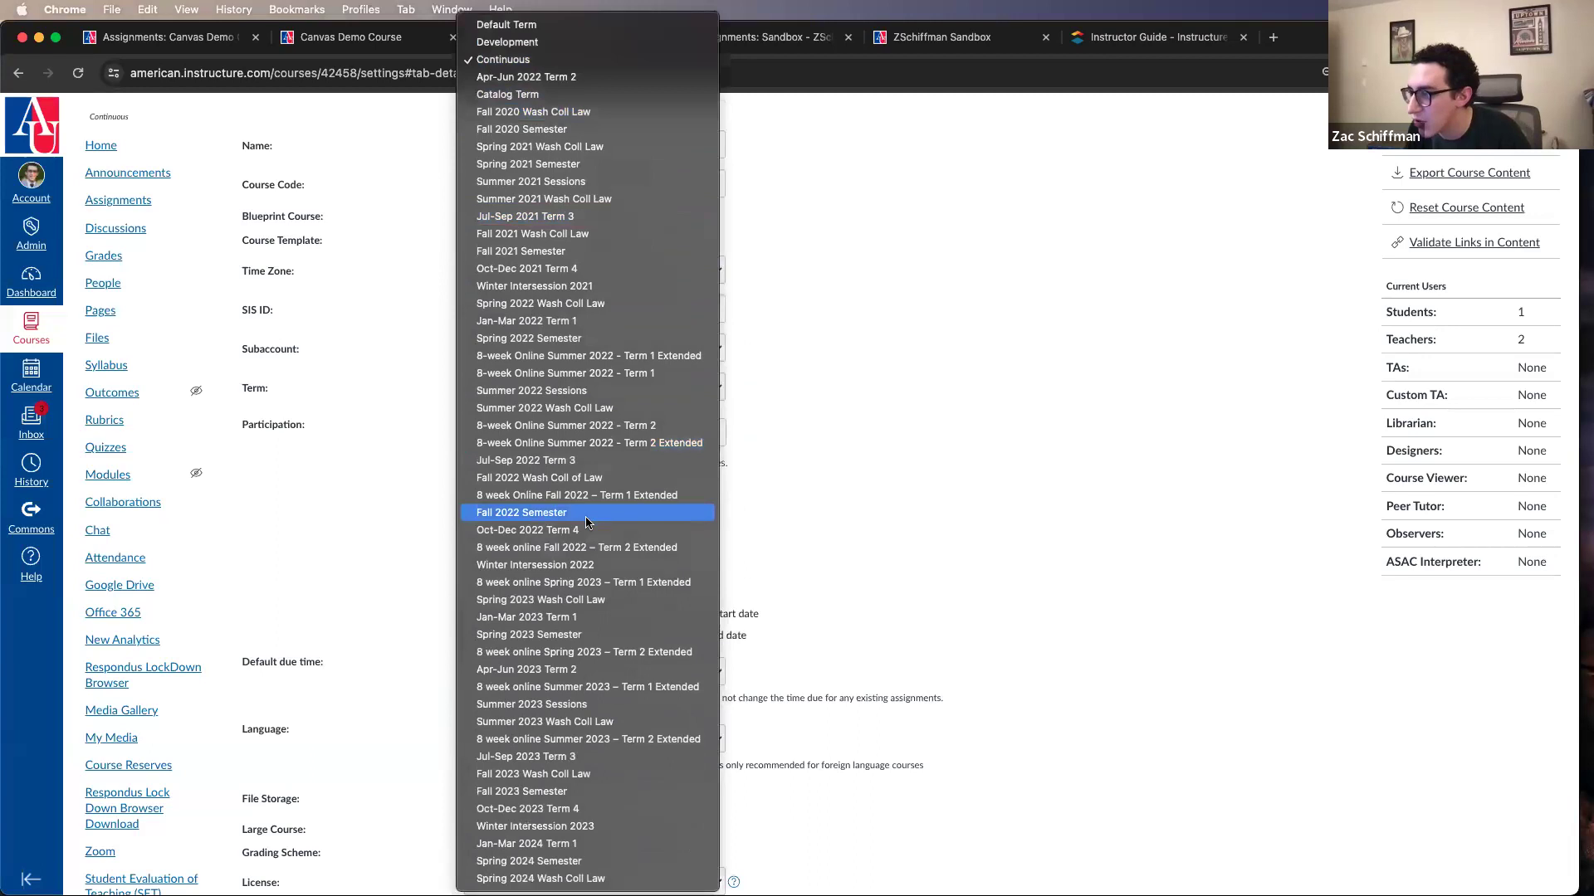
pyautogui.click(594, 859)
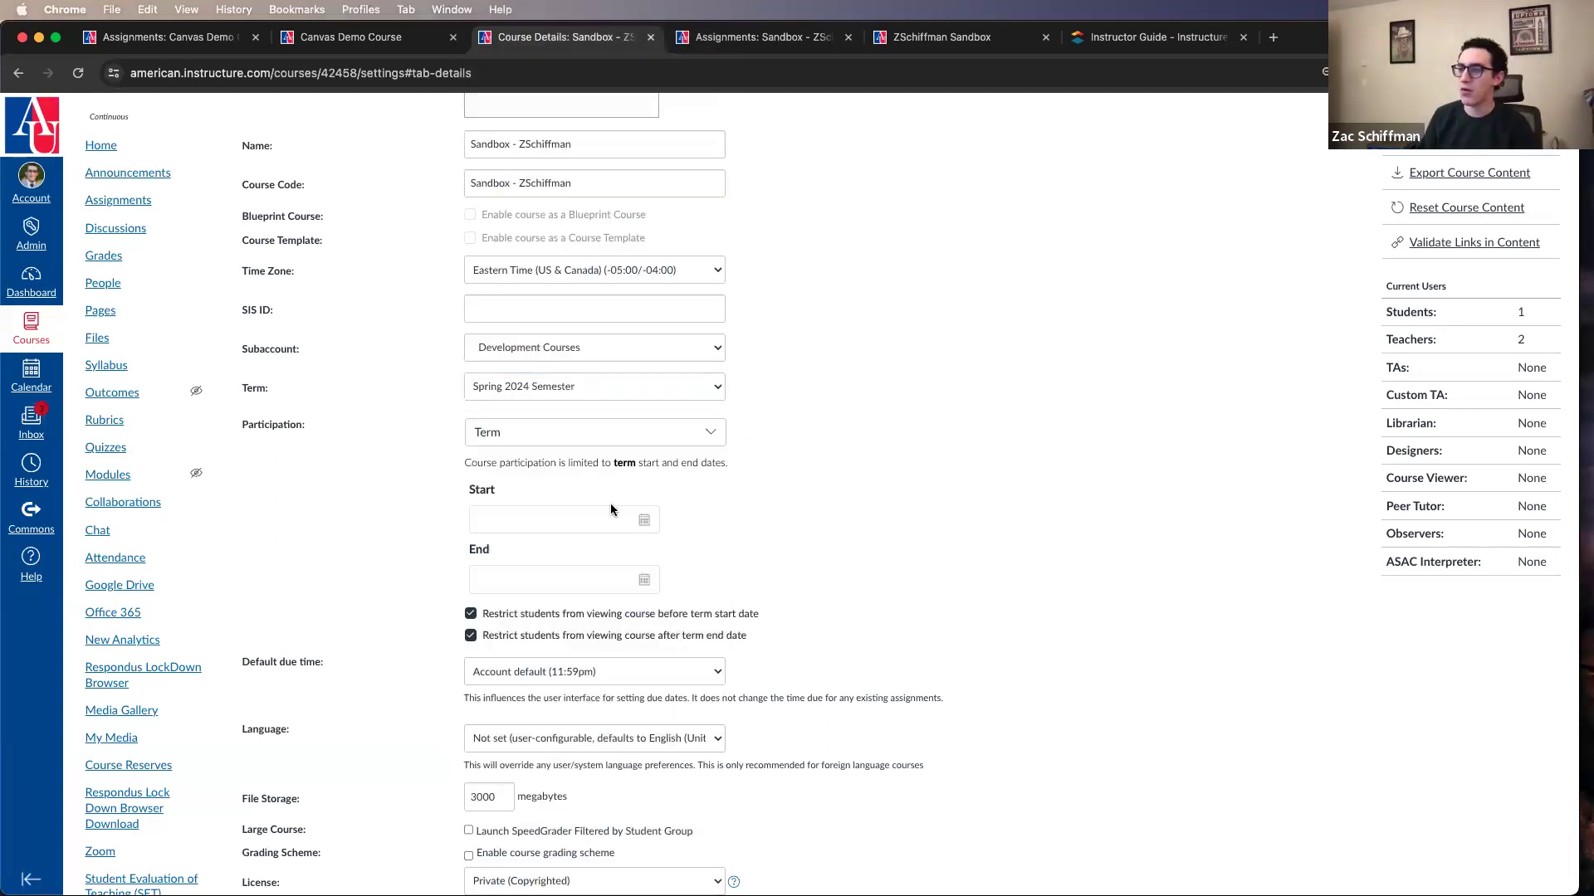
pyautogui.click(620, 431)
pyautogui.click(864, 461)
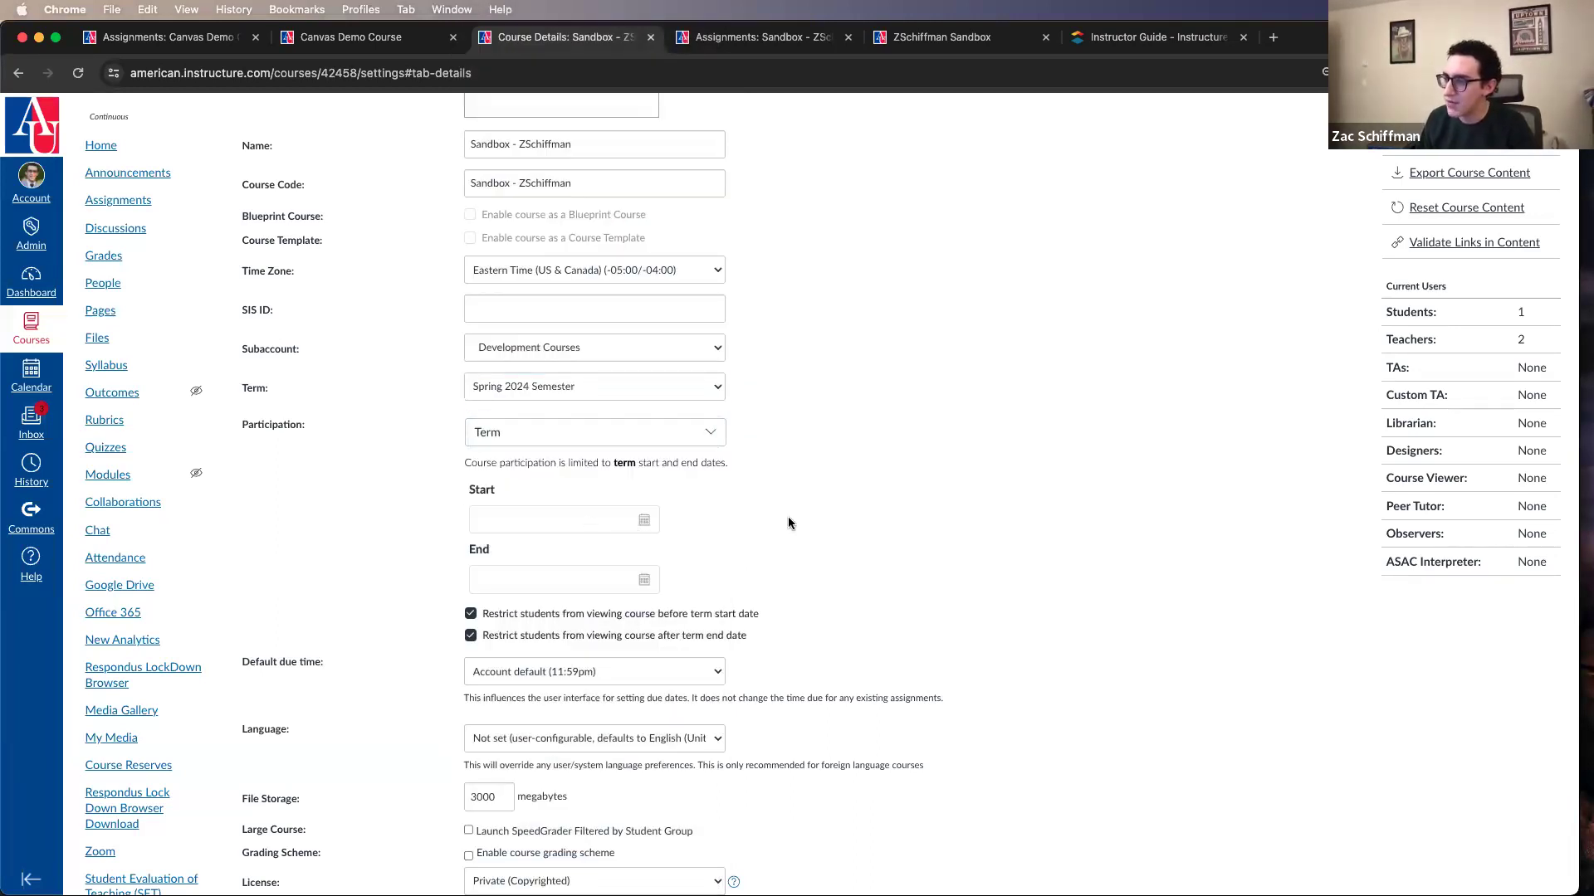
pyautogui.click(721, 439)
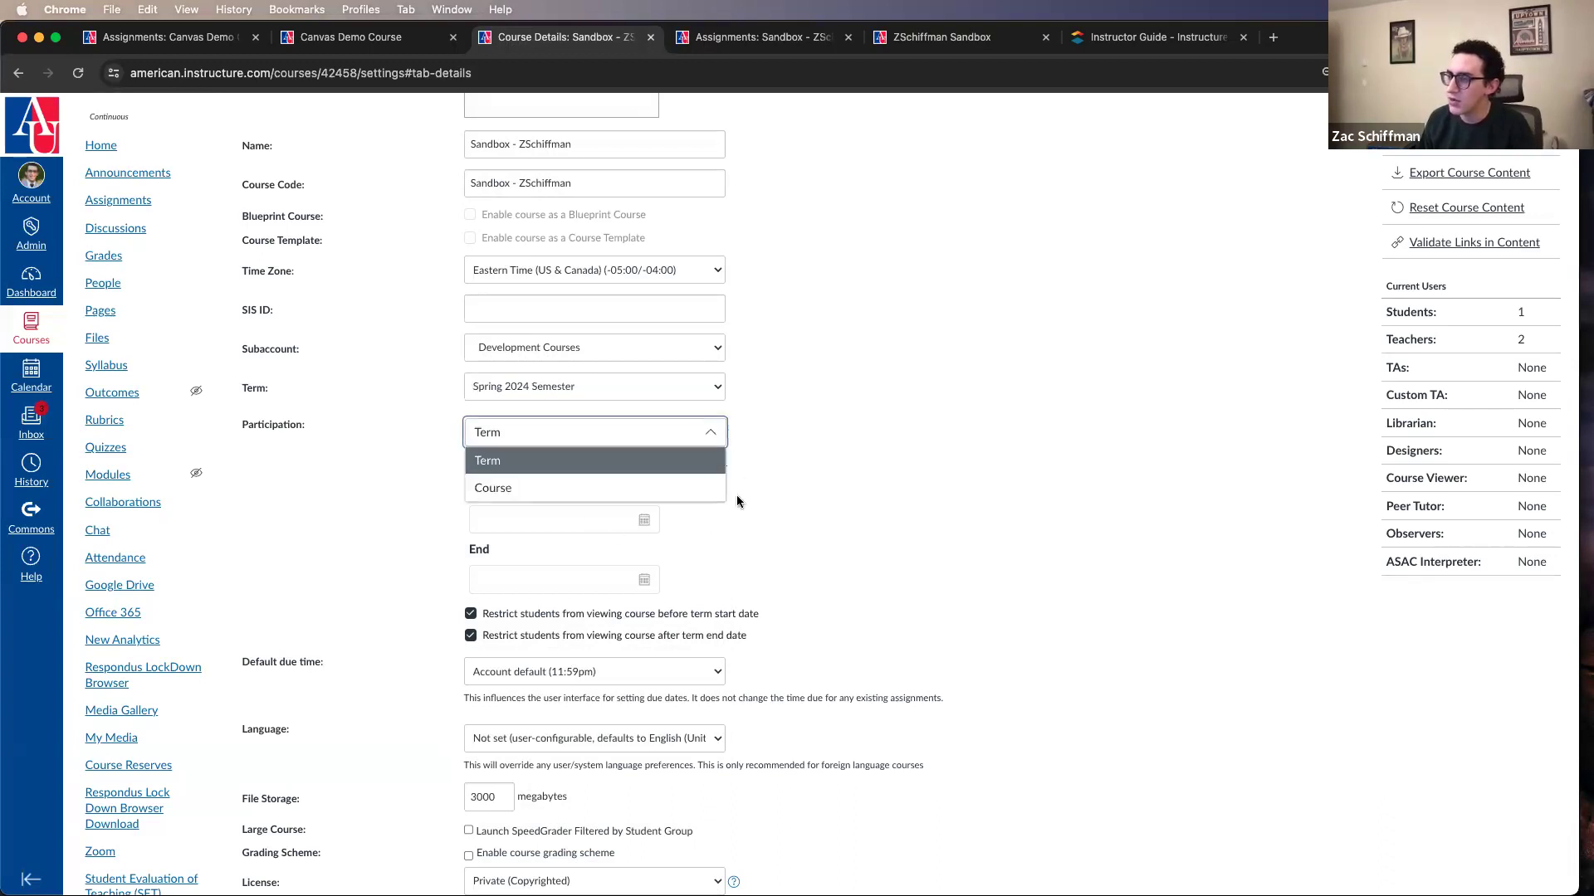
pyautogui.click(687, 458)
pyautogui.click(793, 434)
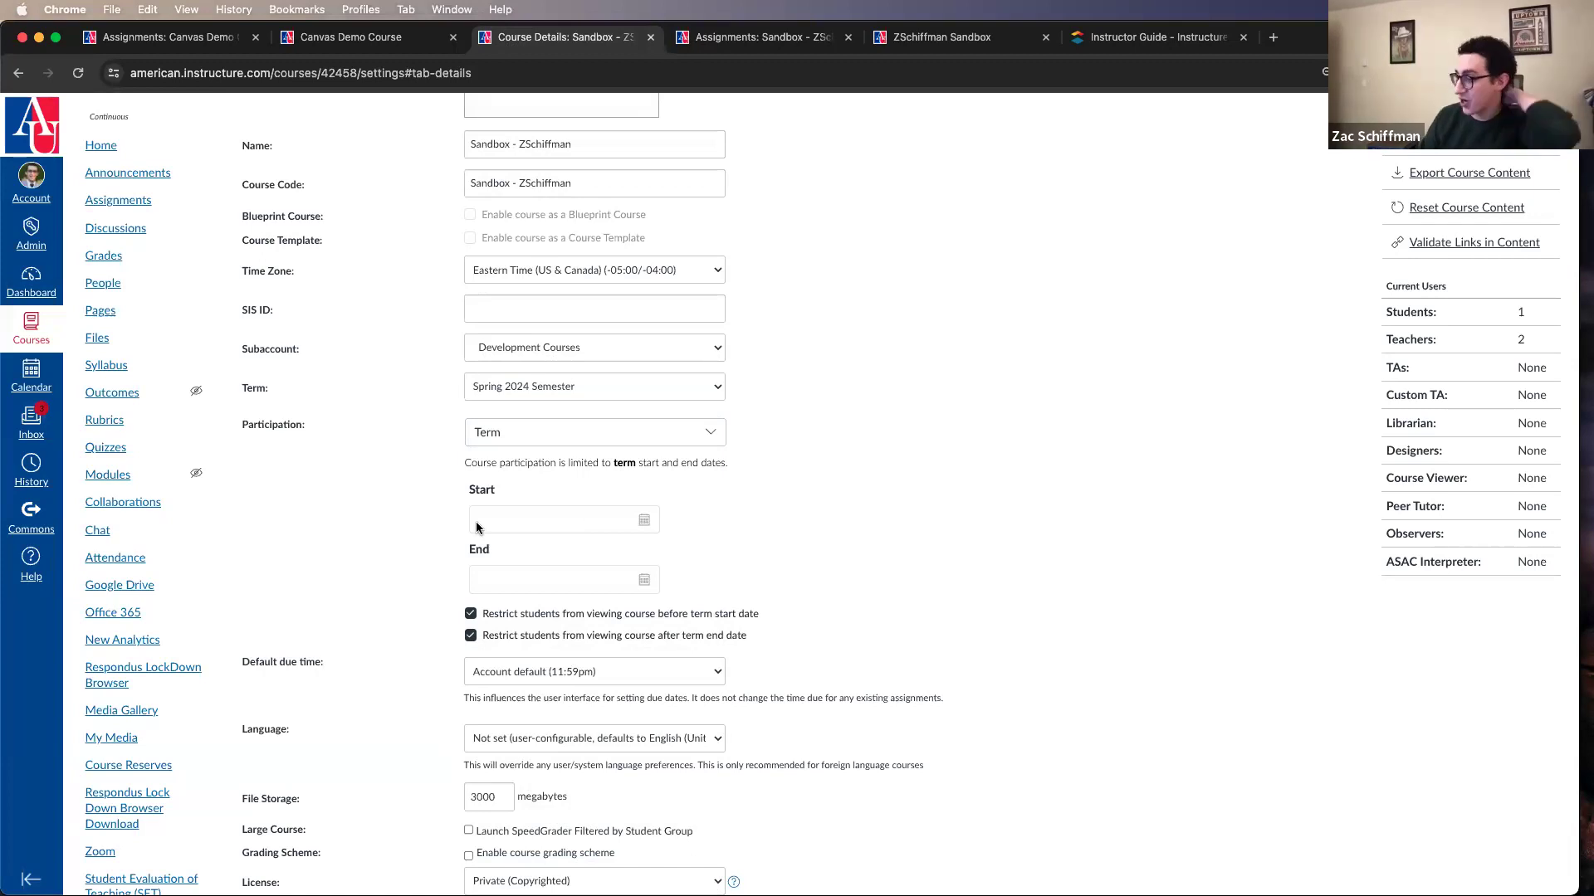
# Step: Look over the remaining course details down to the description and expand the additional course options
pyautogui.scroll(1, 574, 385)
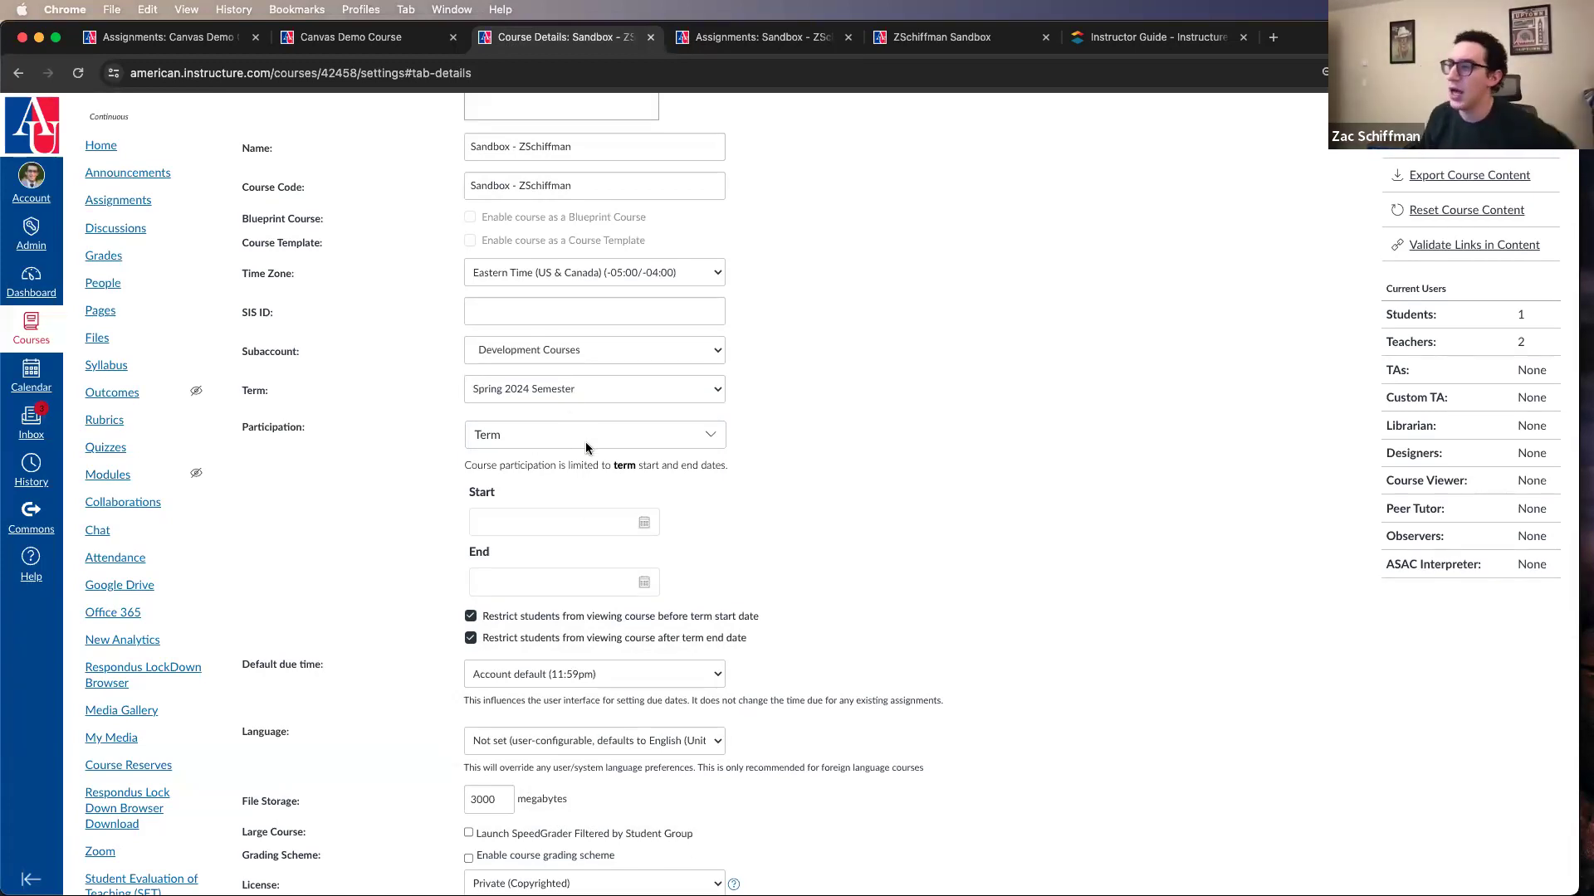
pyautogui.scroll(-1, 585, 446)
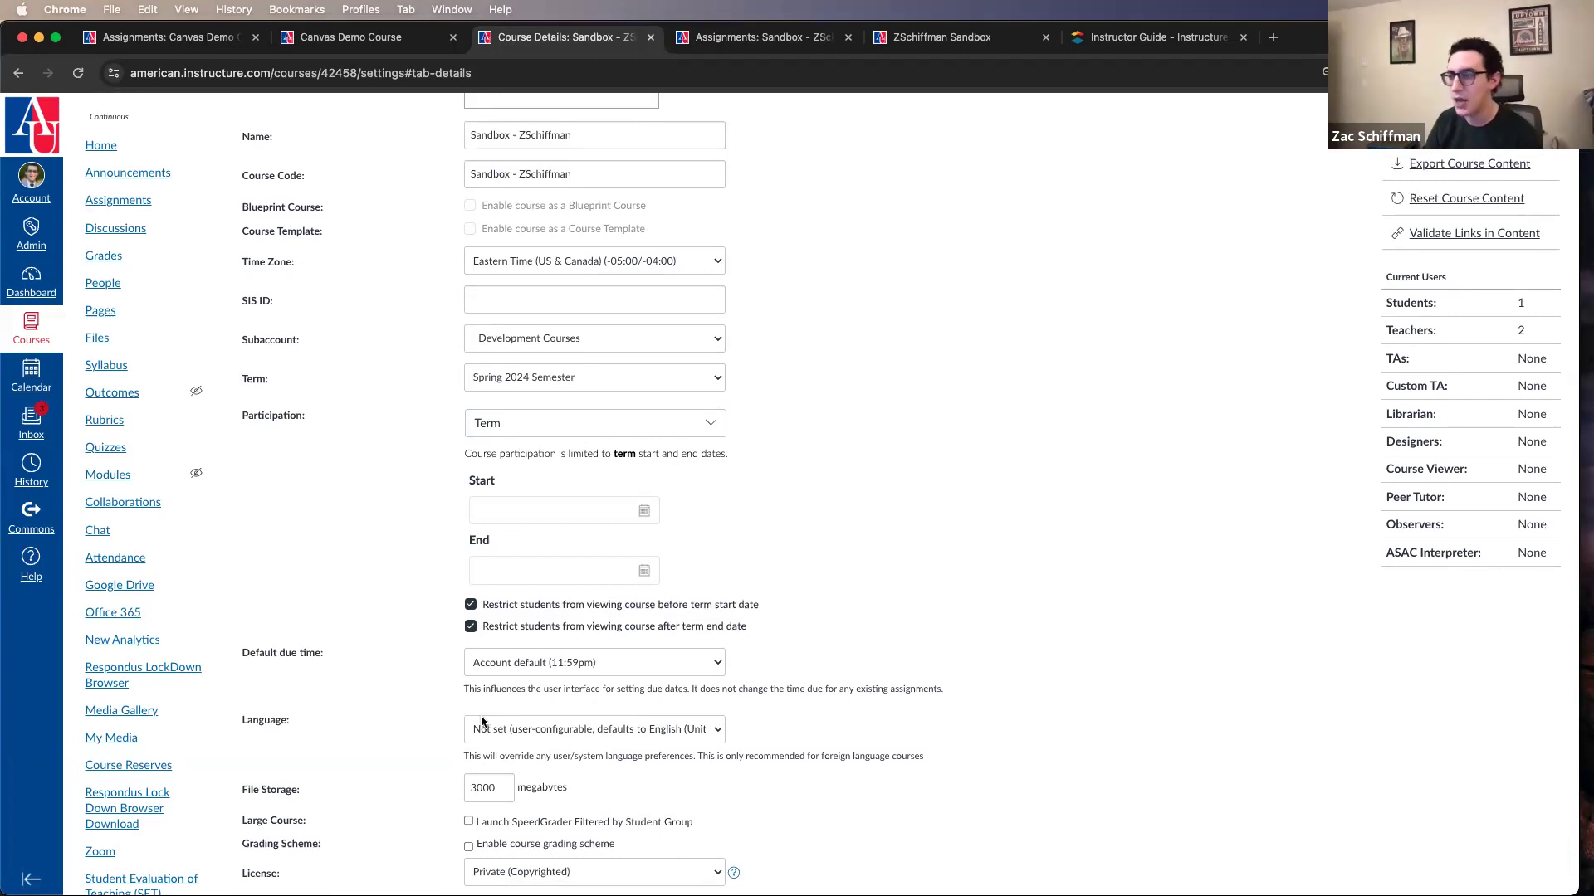
pyautogui.scroll(-5, 482, 722)
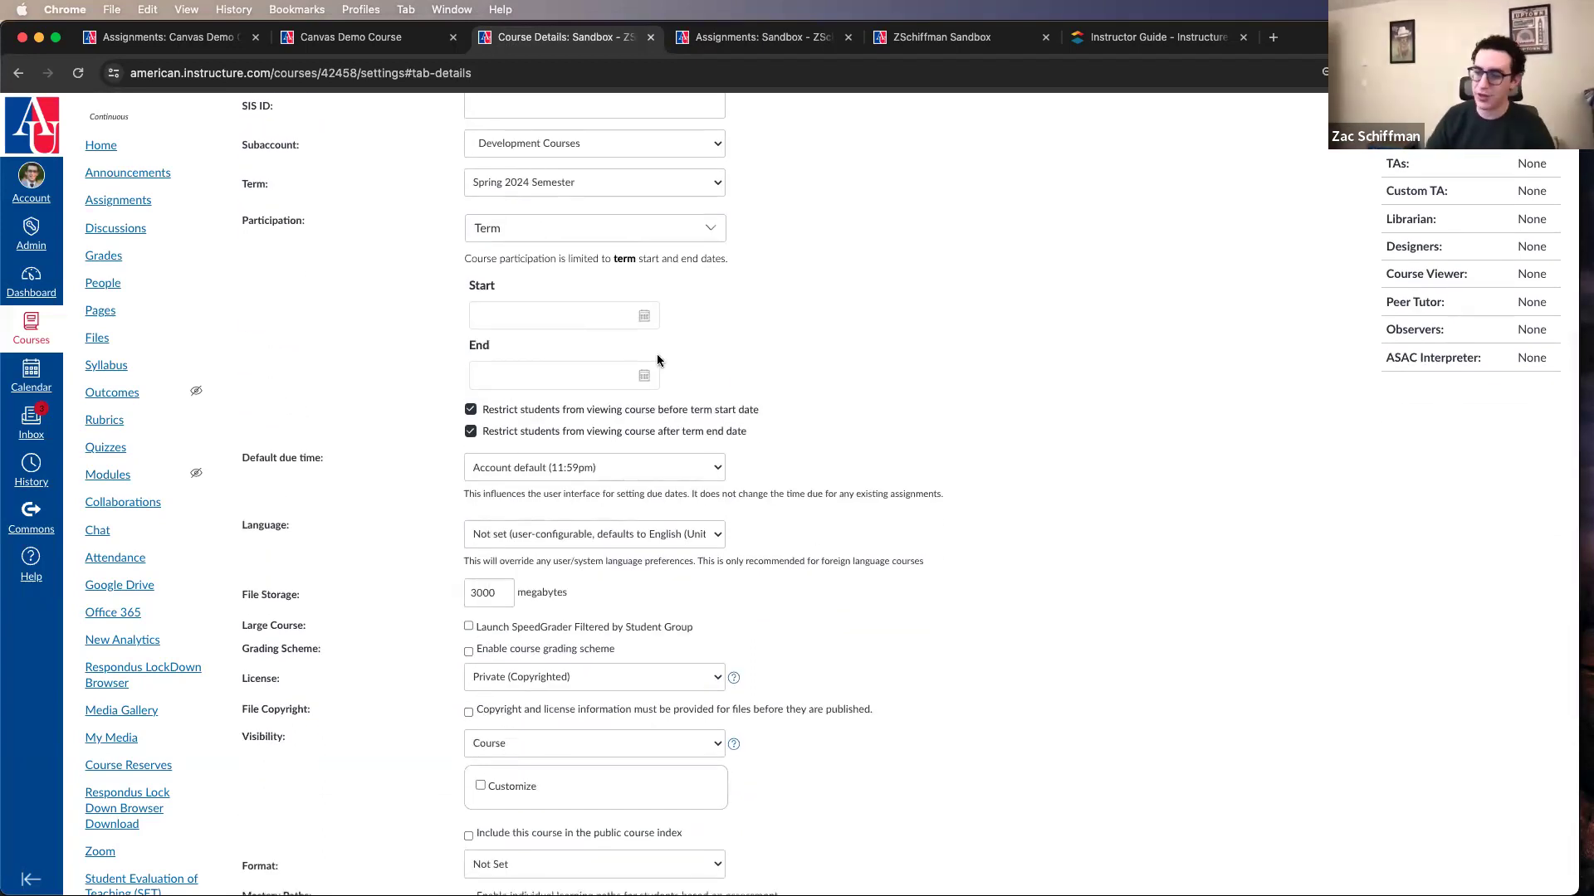
pyautogui.scroll(-7, 657, 361)
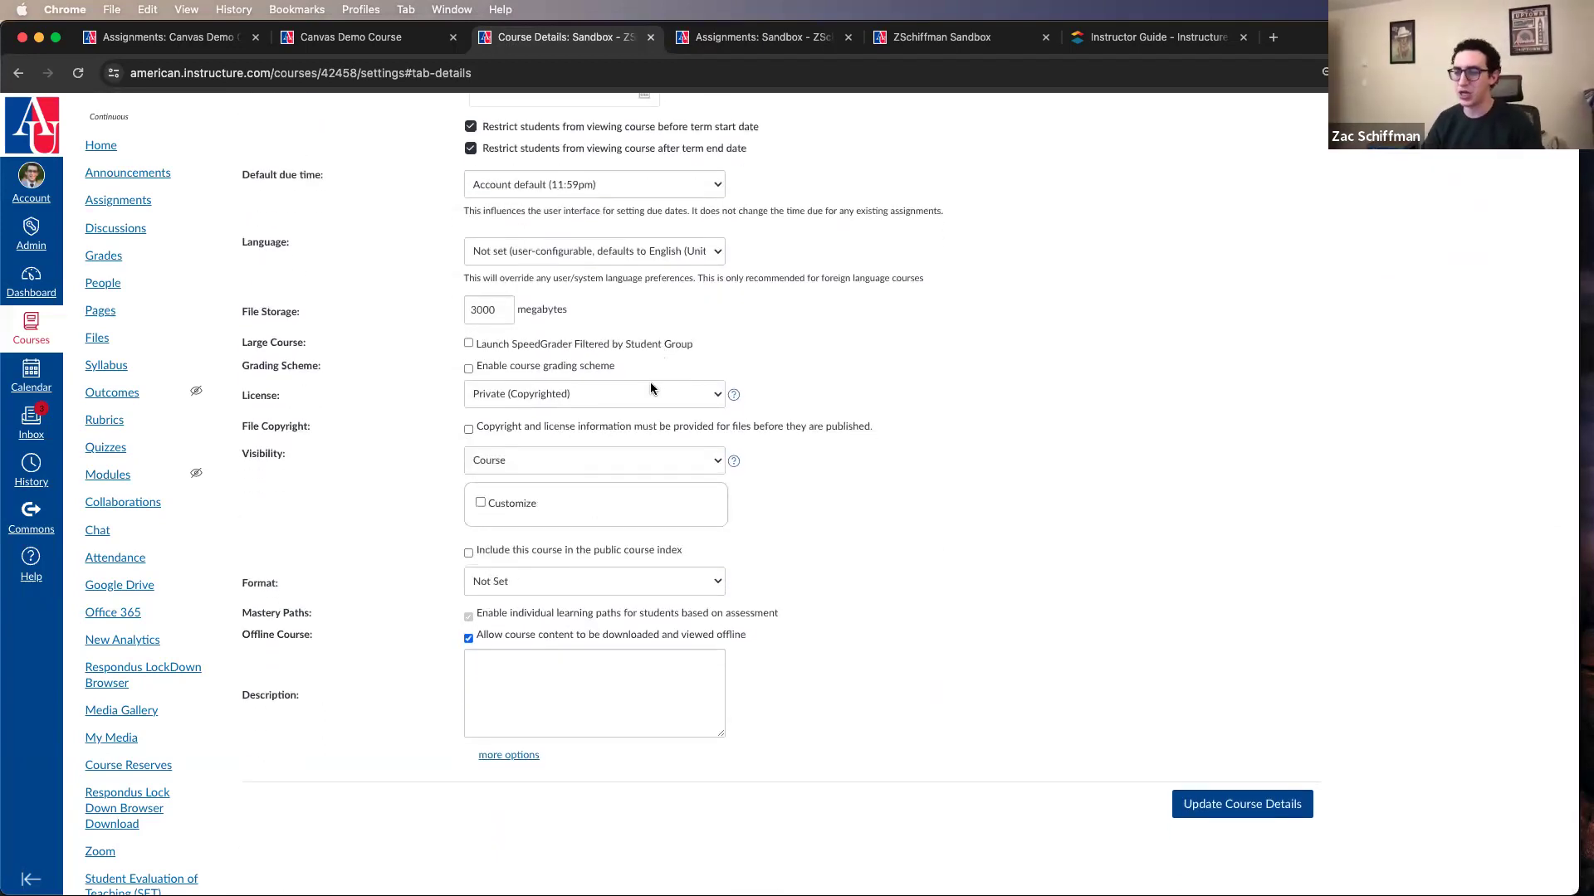
pyautogui.click(519, 756)
pyautogui.scroll(-7, 521, 761)
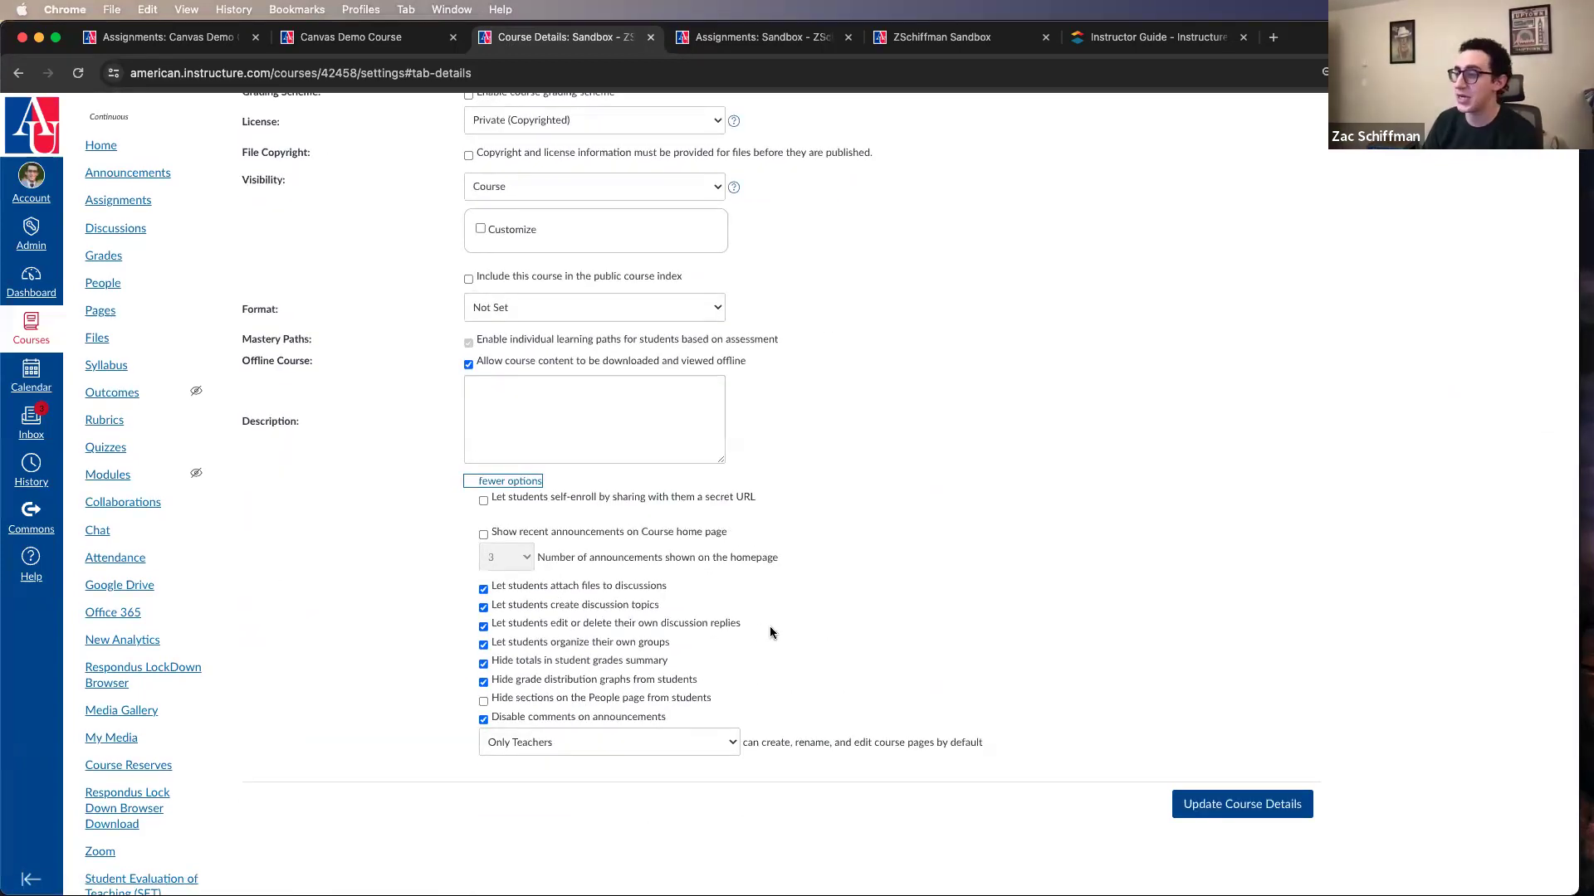
# Step: Turn off hiding grade distribution graphs from students after highlighting the options for discussion replies and grade distribution
pyautogui.moveTo(750, 621); pyautogui.dragTo(489, 632)
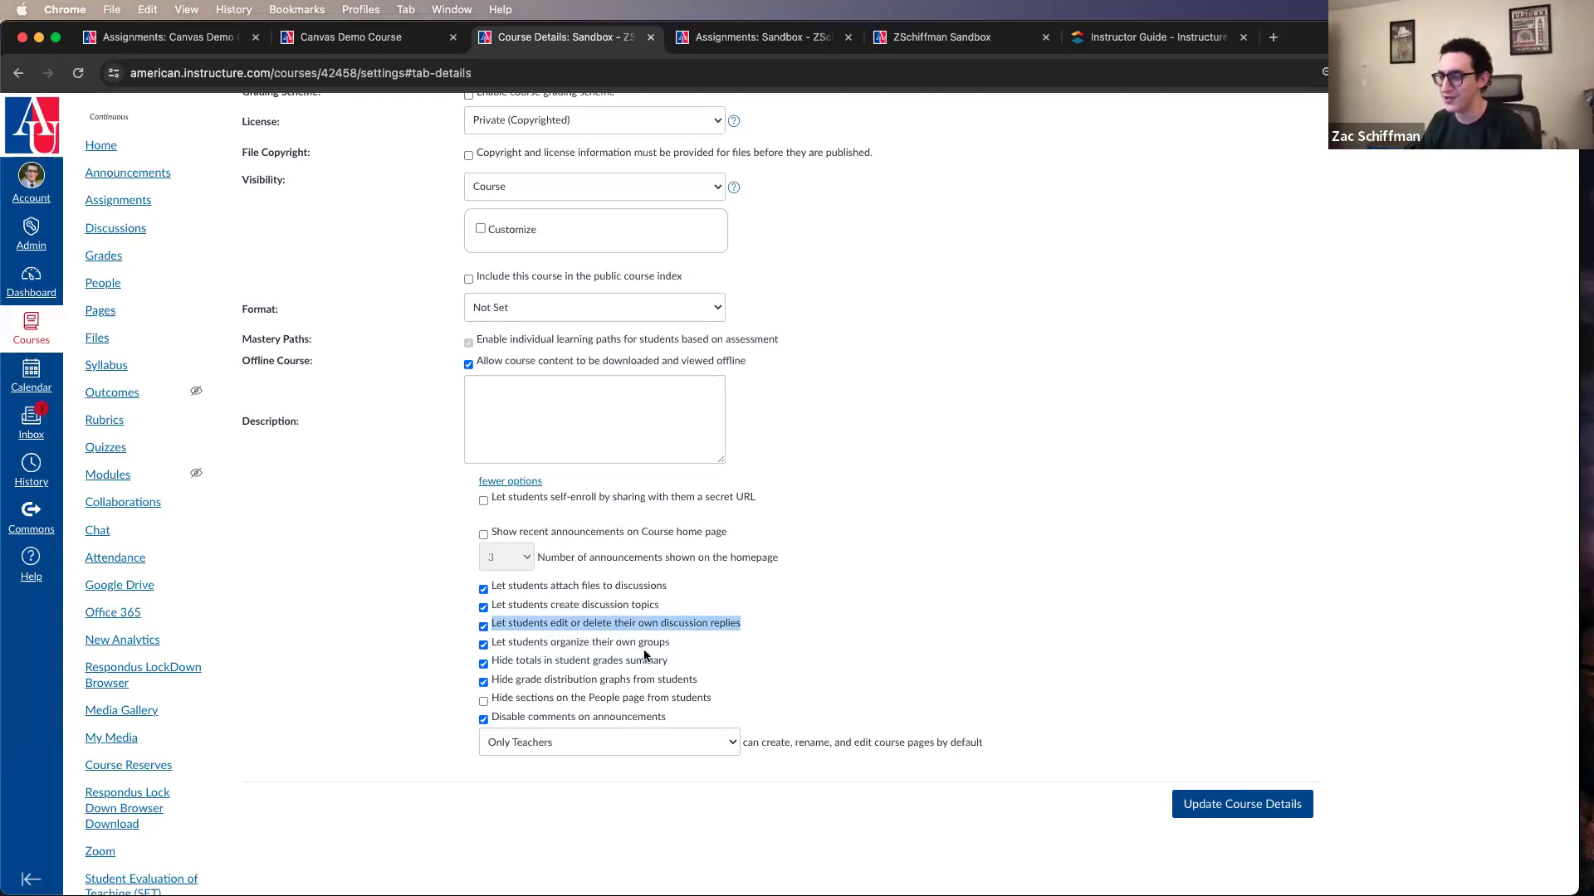
pyautogui.moveTo(710, 680); pyautogui.dragTo(488, 688)
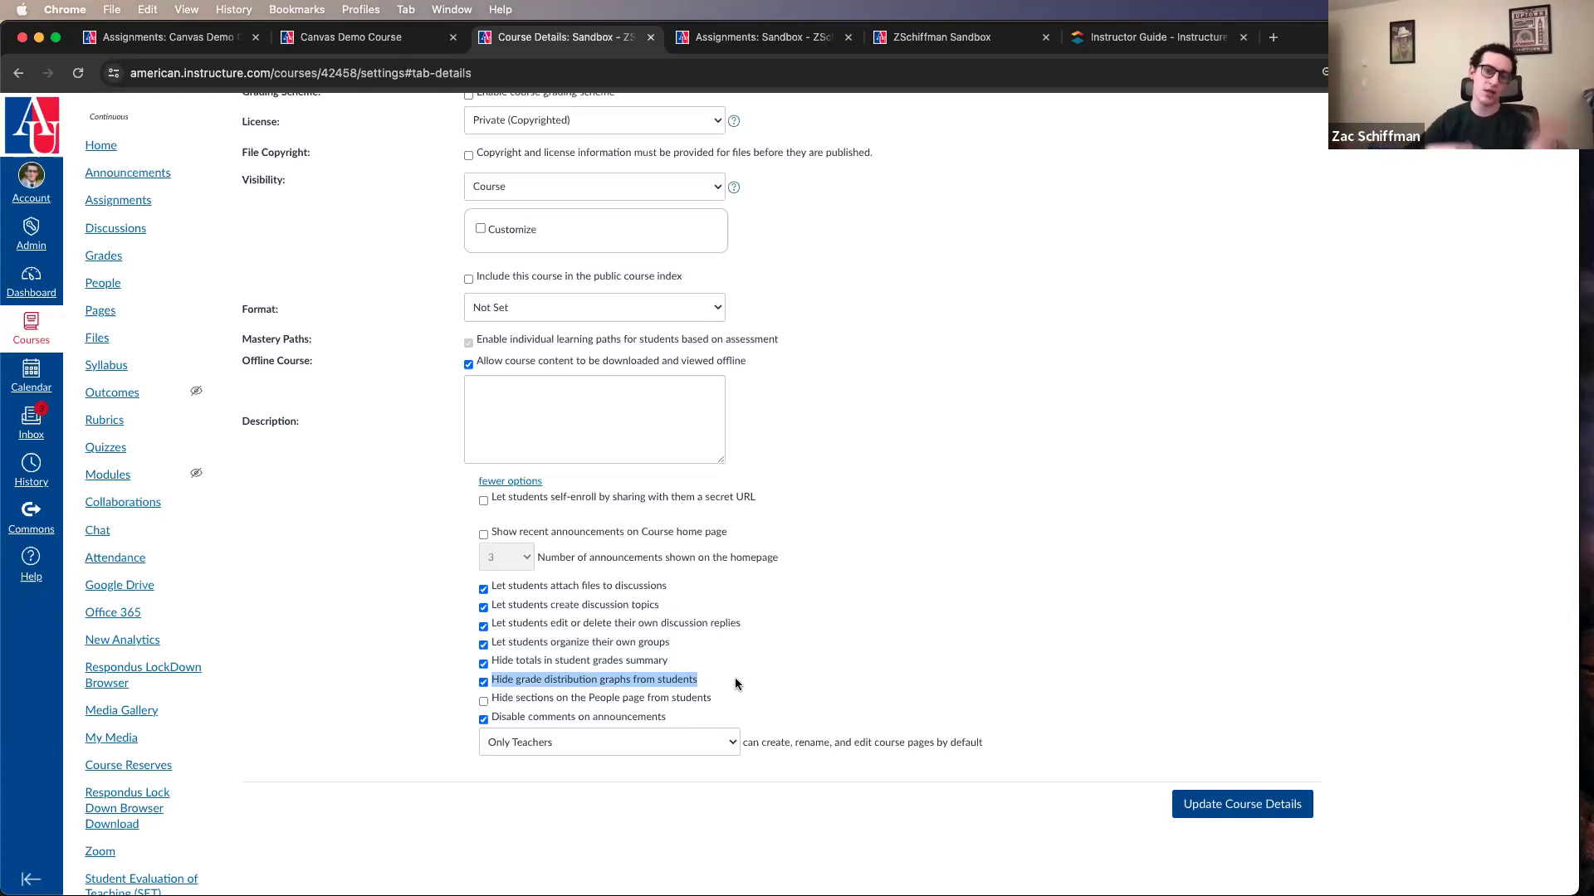
pyautogui.click(673, 683)
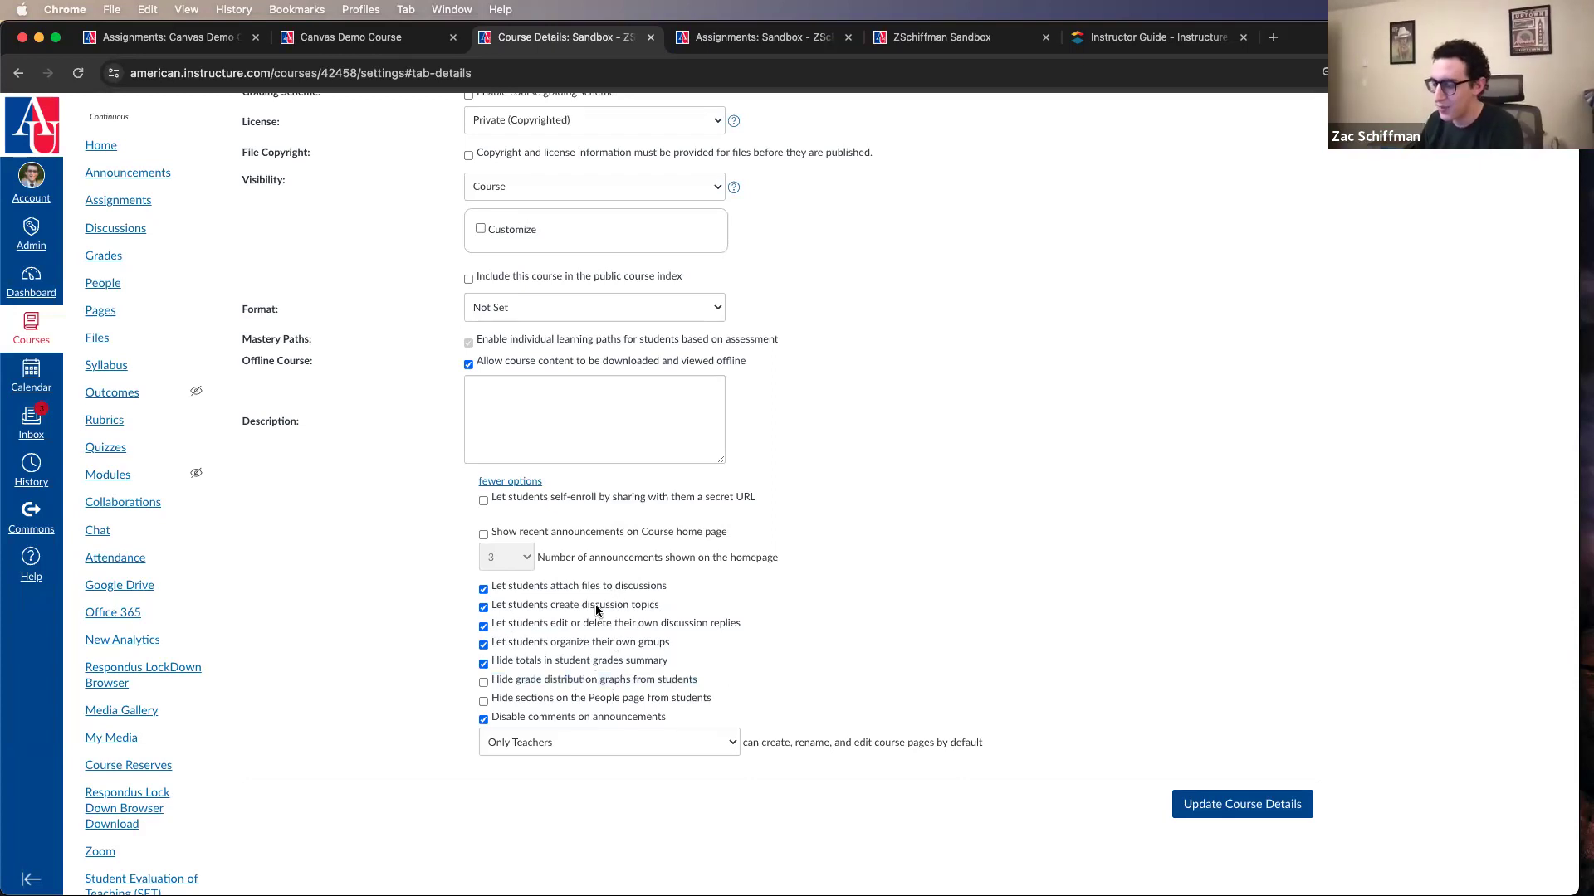
pyautogui.scroll(15, 586, 669)
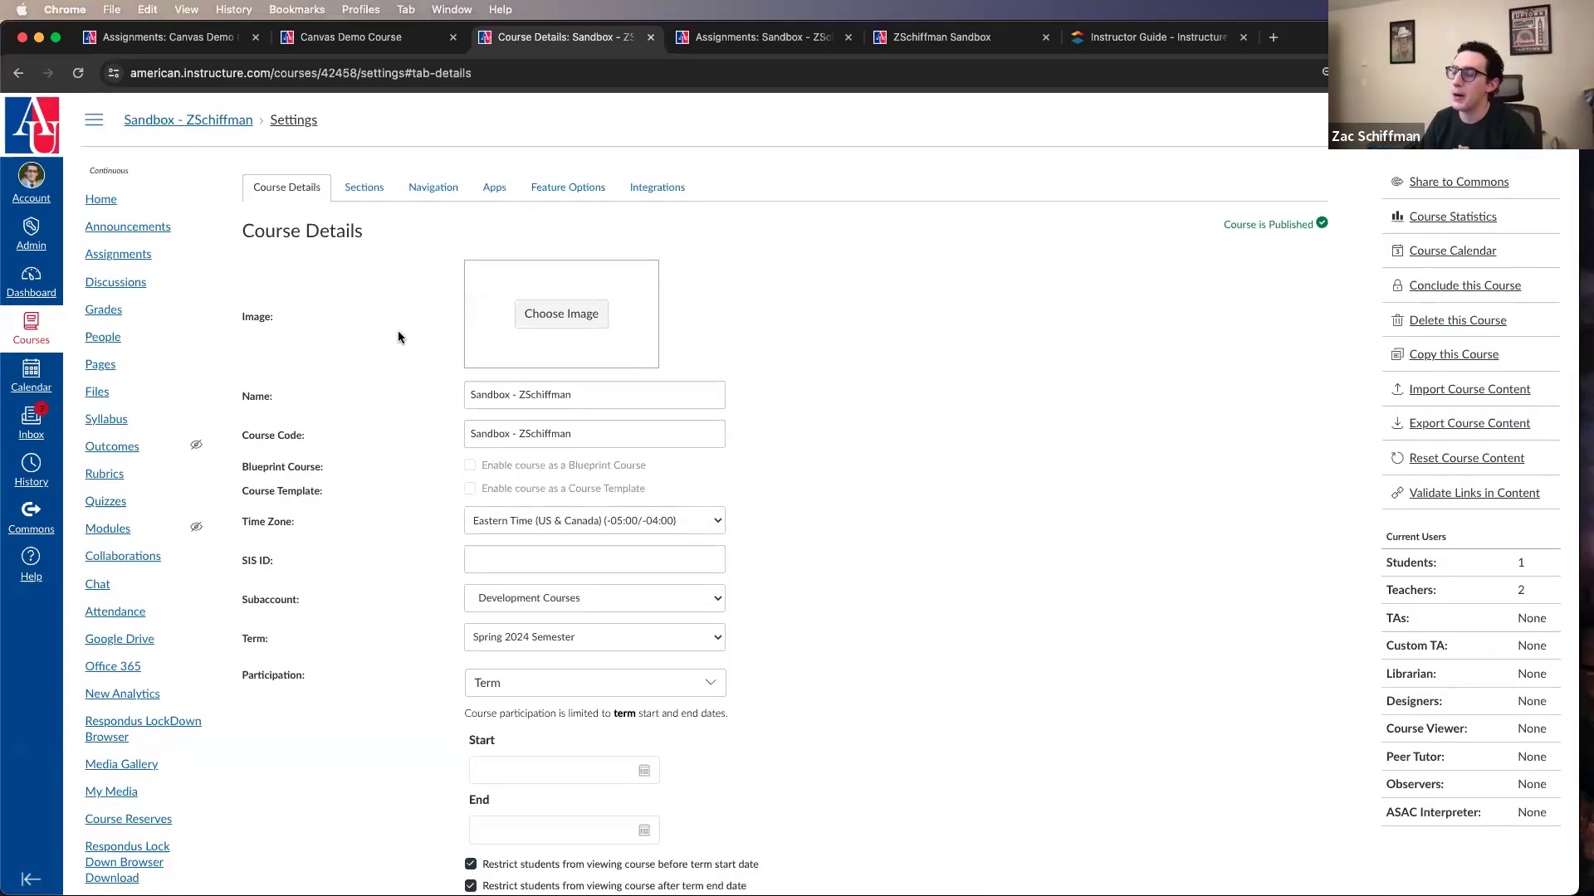
# Step: Look over the course sections and the lists of visible and hidden course navigation items
pyautogui.click(374, 182)
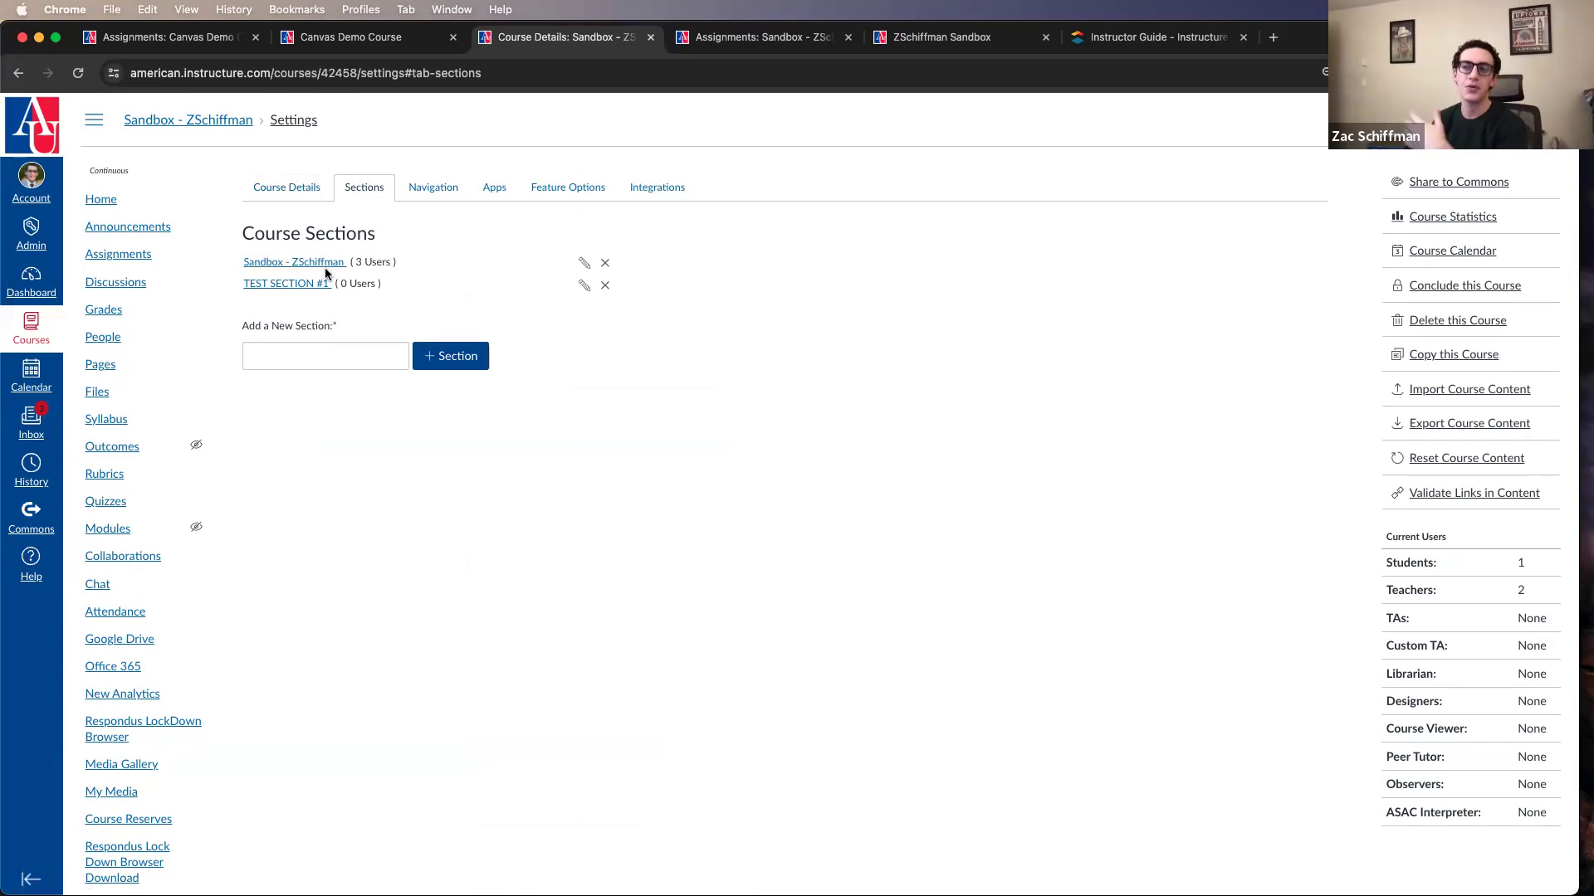
pyautogui.click(430, 185)
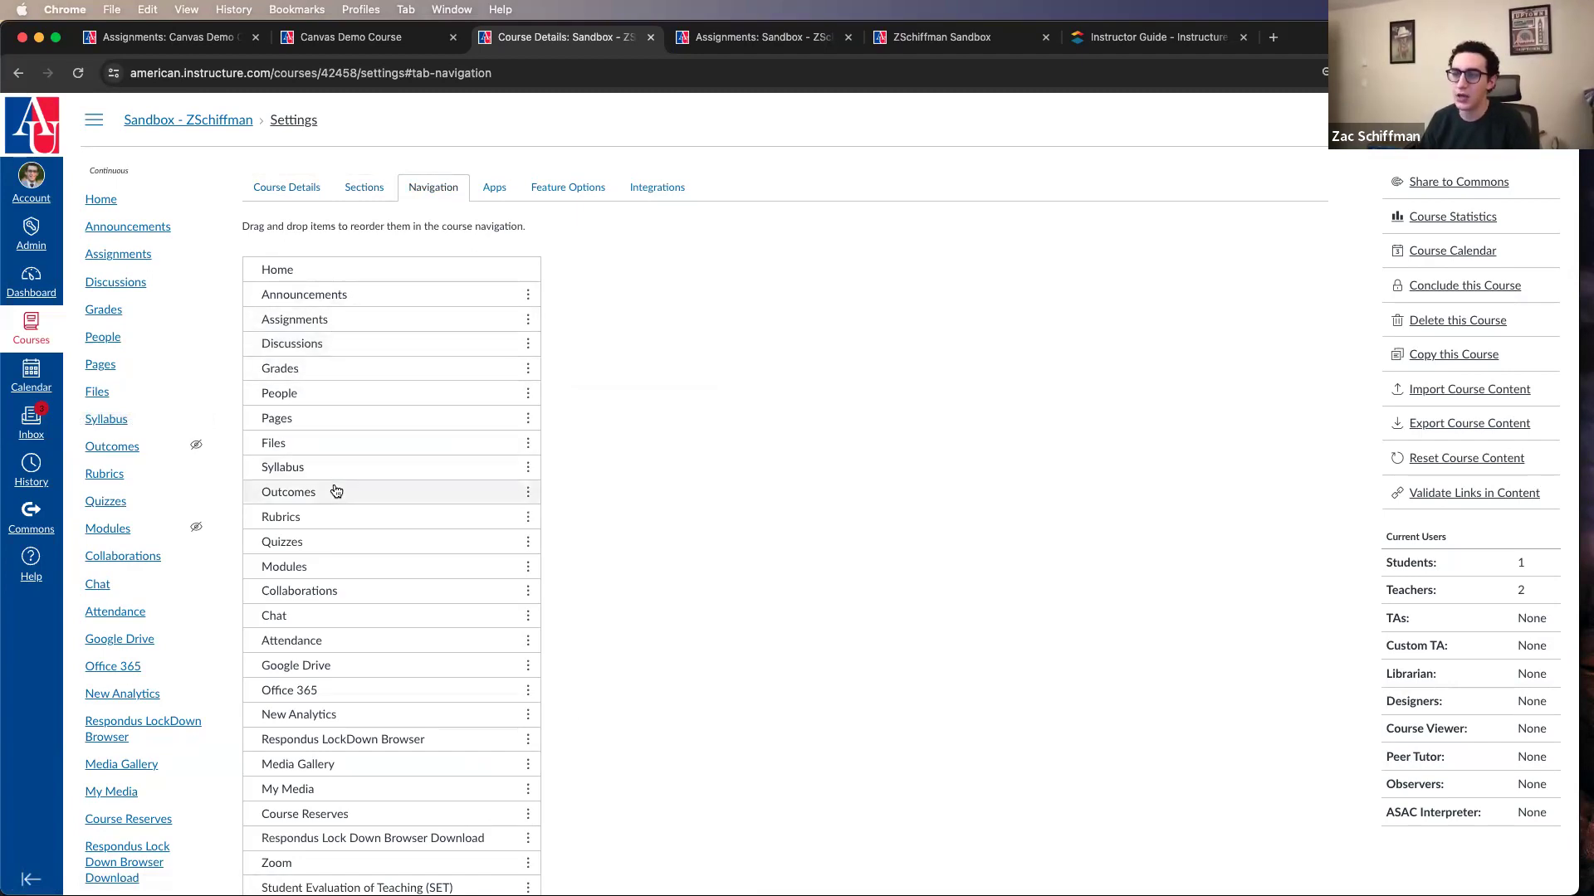
pyautogui.scroll(-5, 736, 423)
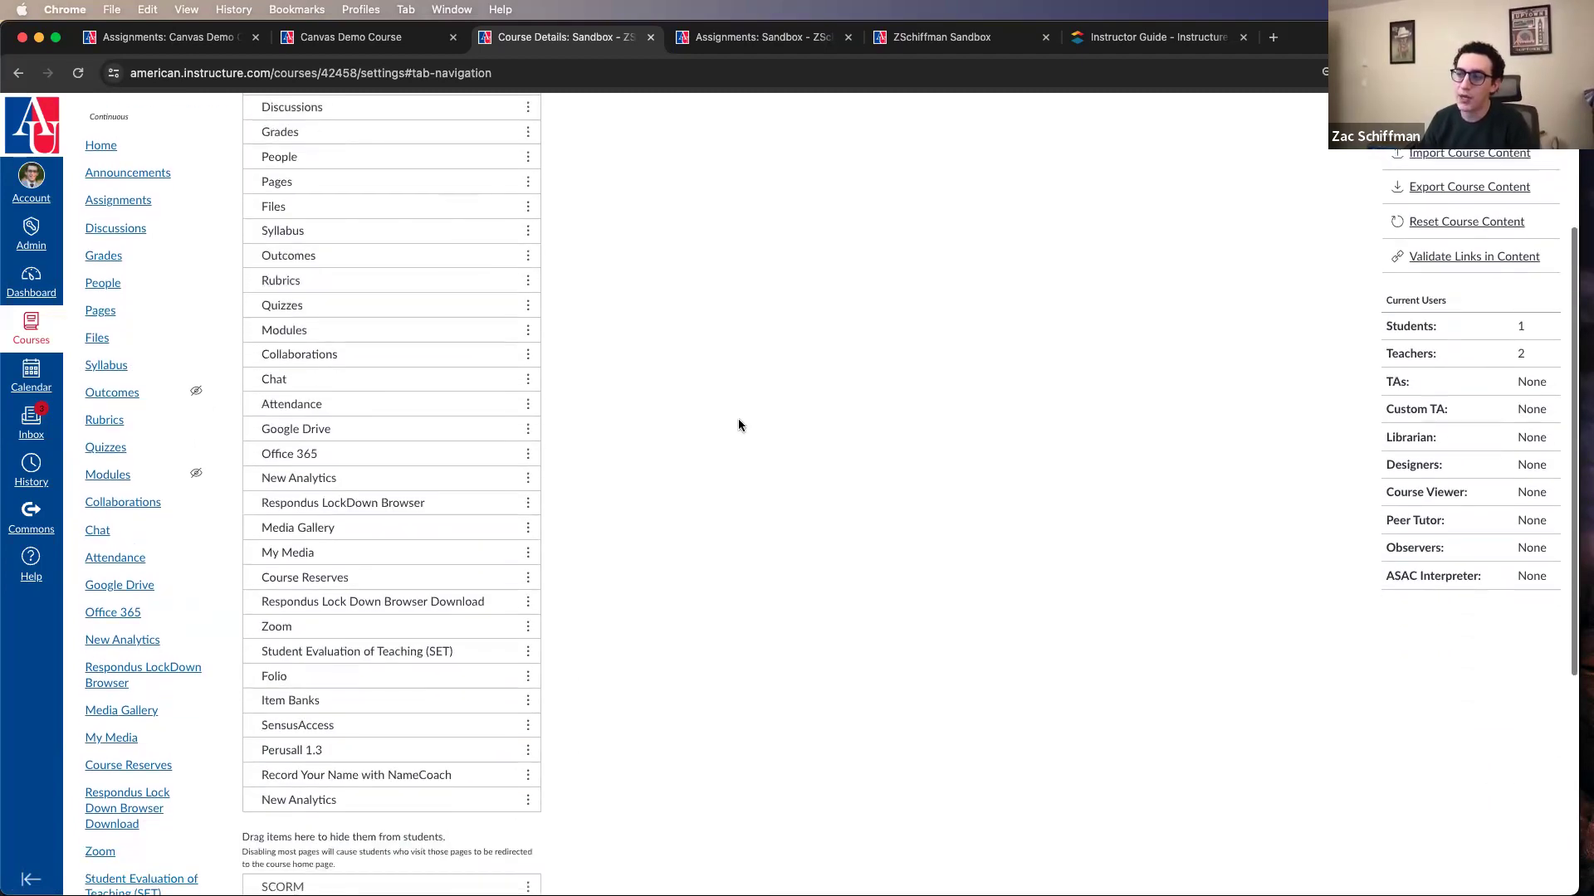
pyautogui.scroll(-3, 407, 573)
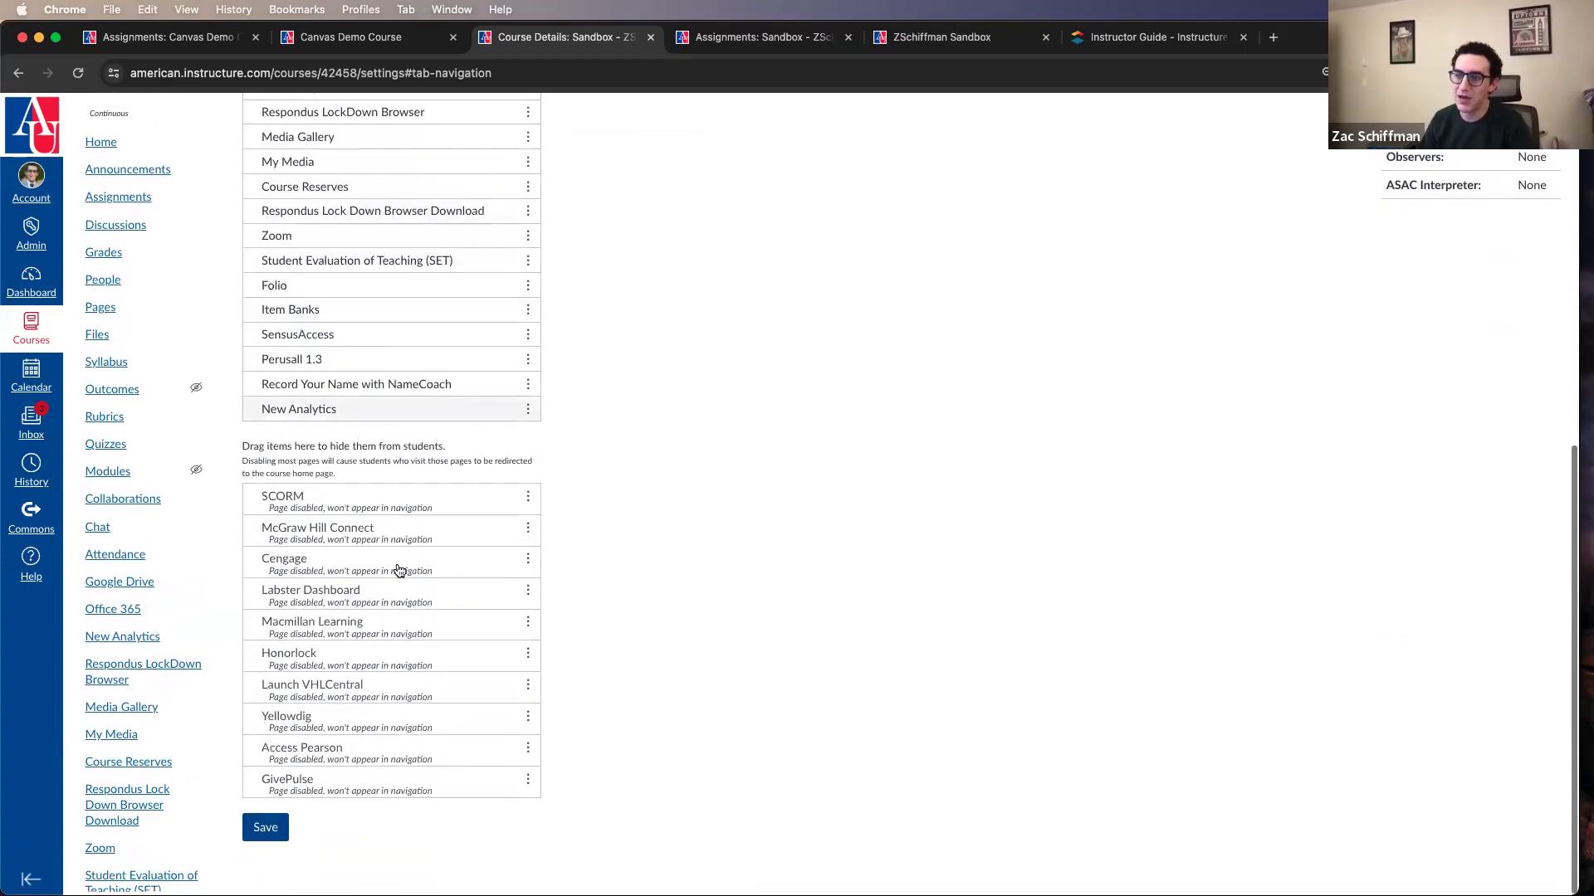
pyautogui.scroll(4, 382, 601)
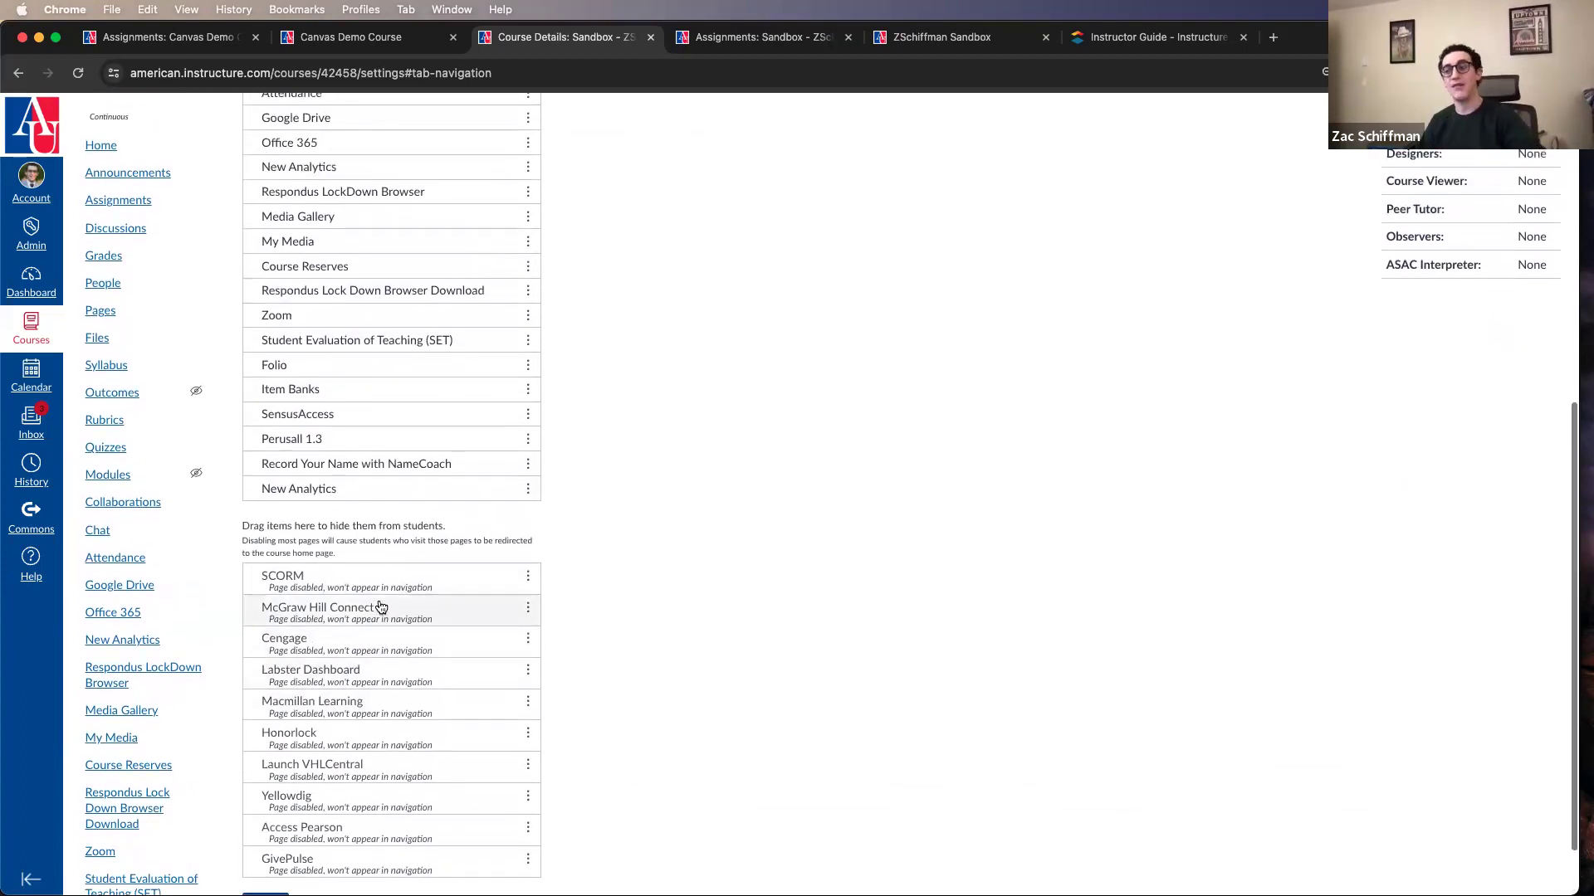
# Step: Move Quizzes to the hidden course navigation items and disable Files
pyautogui.scroll(3, 414, 474)
pyautogui.moveTo(366, 408); pyautogui.dragTo(345, 754)
pyautogui.scroll(4, 346, 753)
pyautogui.scroll(1, 346, 753)
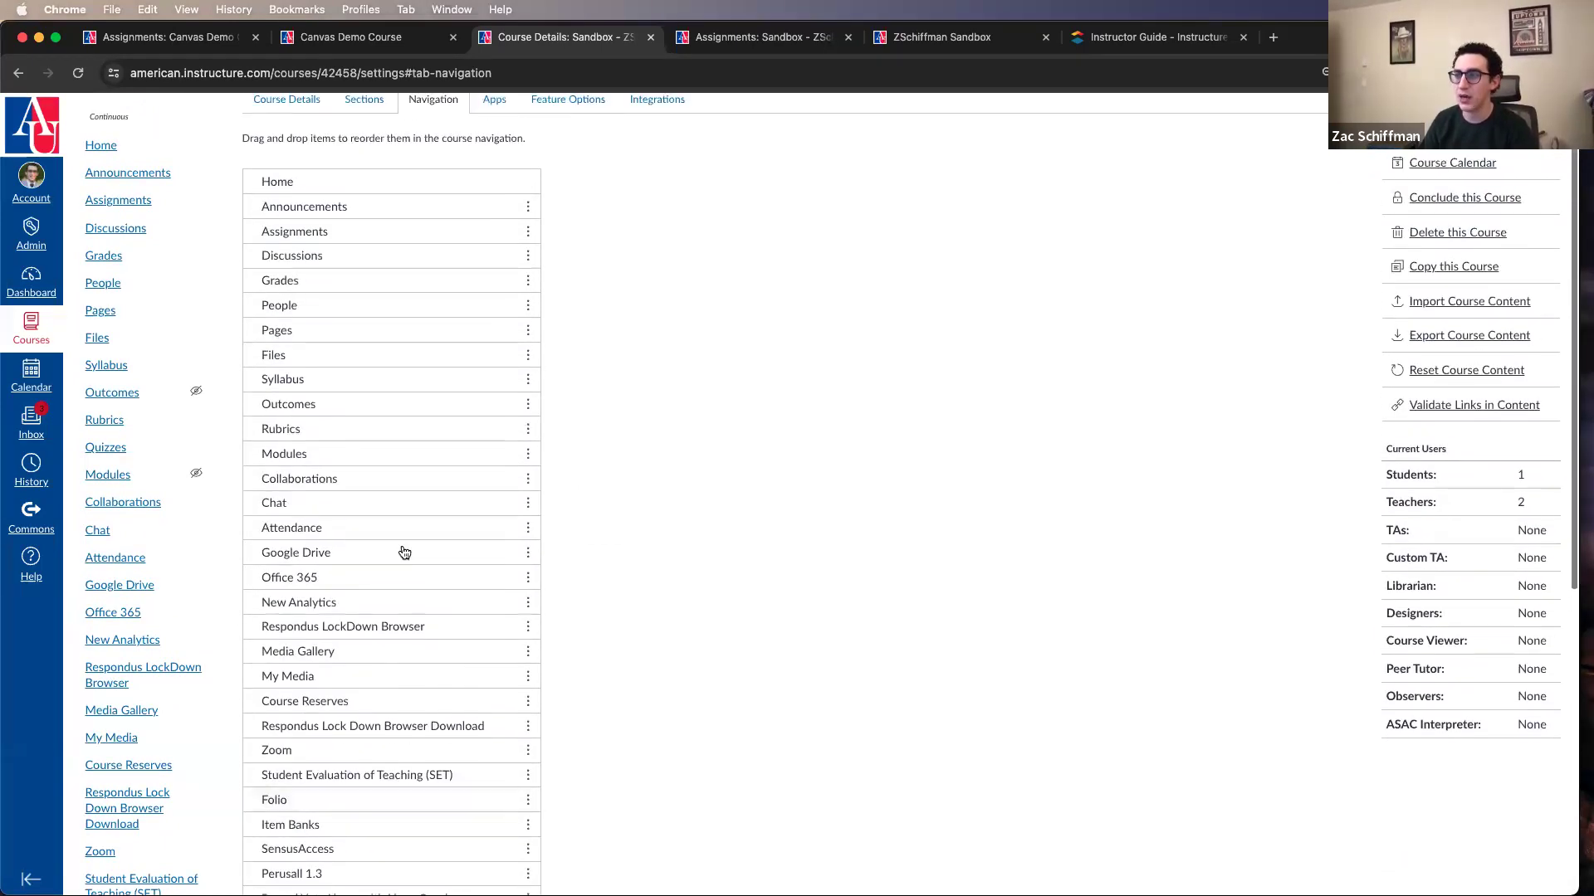
pyautogui.click(528, 358)
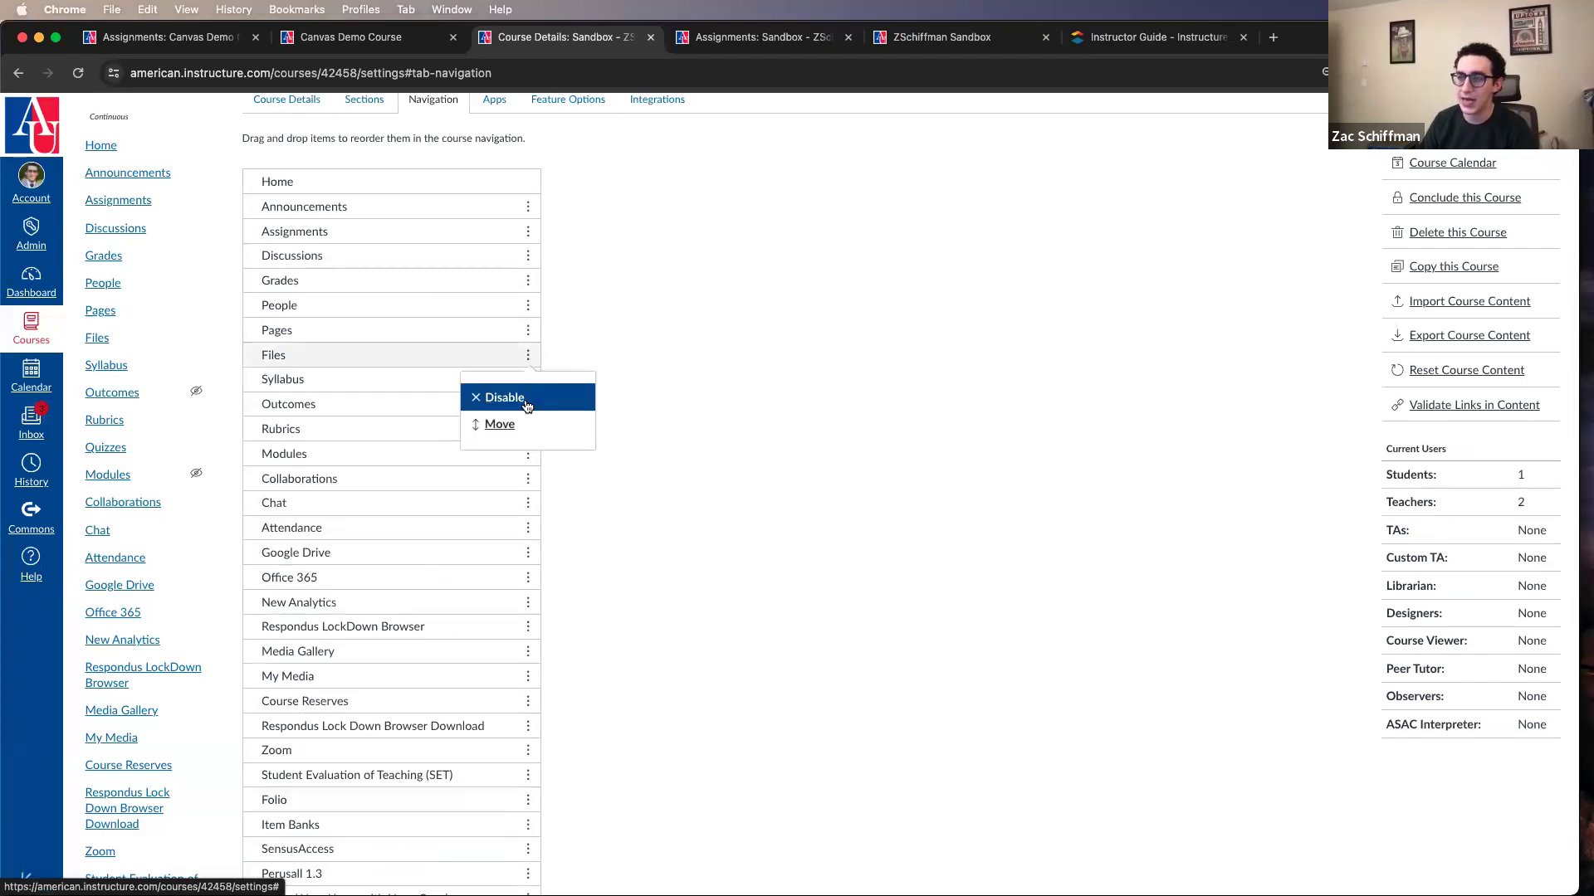
pyautogui.click(530, 396)
# Step: Hide the navigation items from Media Gallery through Record Your Name with NameCoach, plus one New Analytics entry, from students
pyautogui.scroll(-4, 399, 469)
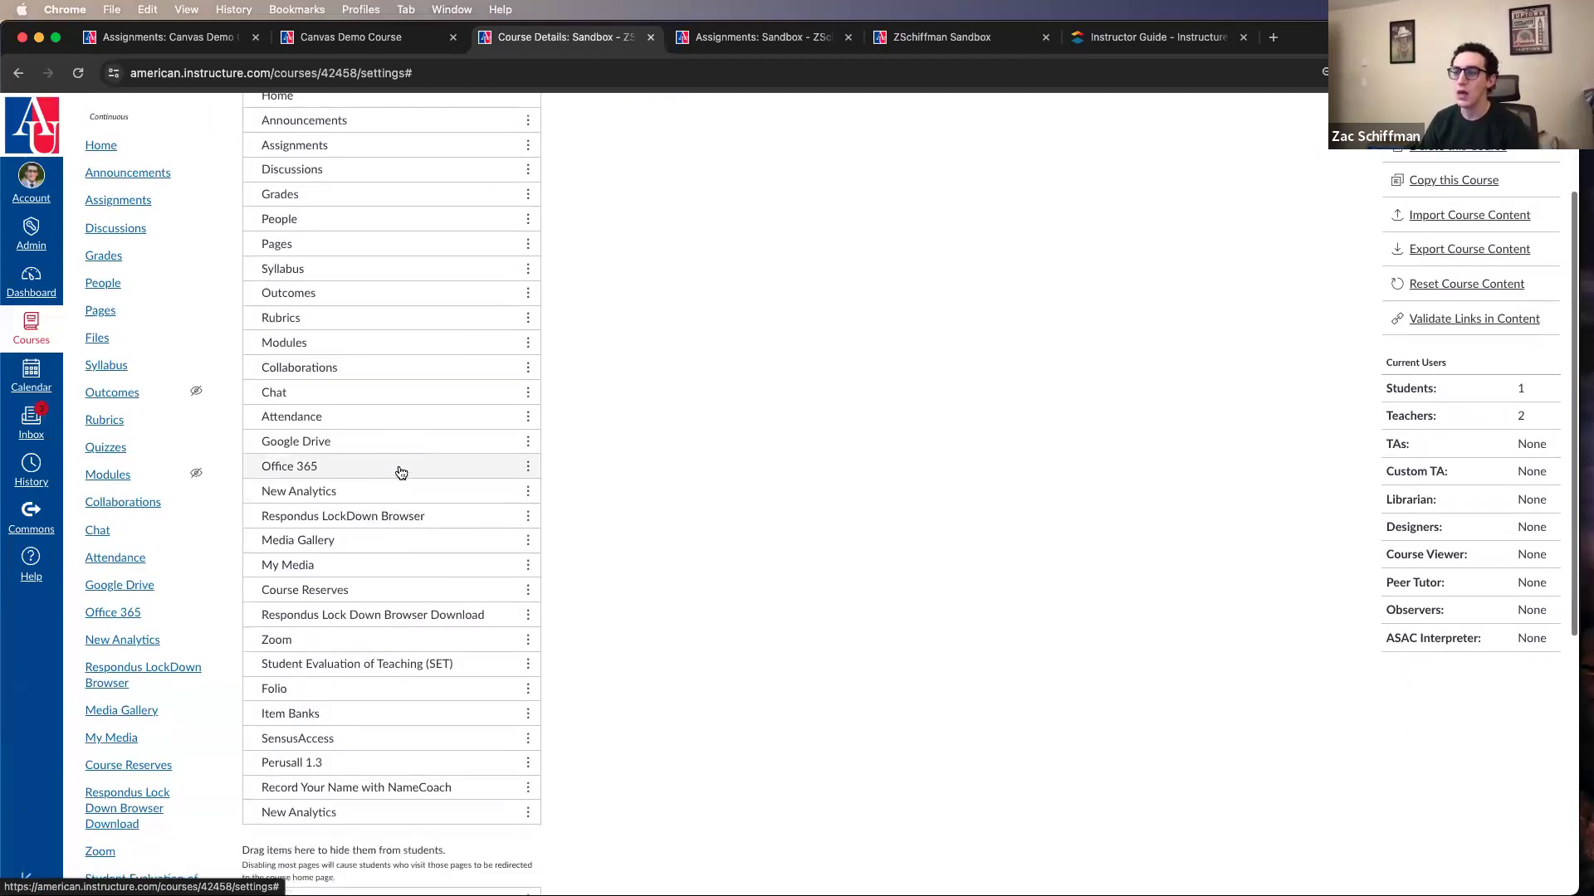
pyautogui.moveTo(379, 790); pyautogui.dragTo(375, 828)
pyautogui.moveTo(357, 579); pyautogui.dragTo(316, 819)
pyautogui.moveTo(314, 555); pyautogui.dragTo(310, 846)
pyautogui.moveTo(299, 506); pyautogui.dragTo(290, 766)
pyautogui.moveTo(305, 478); pyautogui.dragTo(373, 736)
pyautogui.moveTo(299, 379); pyautogui.dragTo(337, 662)
pyautogui.moveTo(282, 429); pyautogui.dragTo(332, 672)
pyautogui.moveTo(357, 428); pyautogui.dragTo(352, 651)
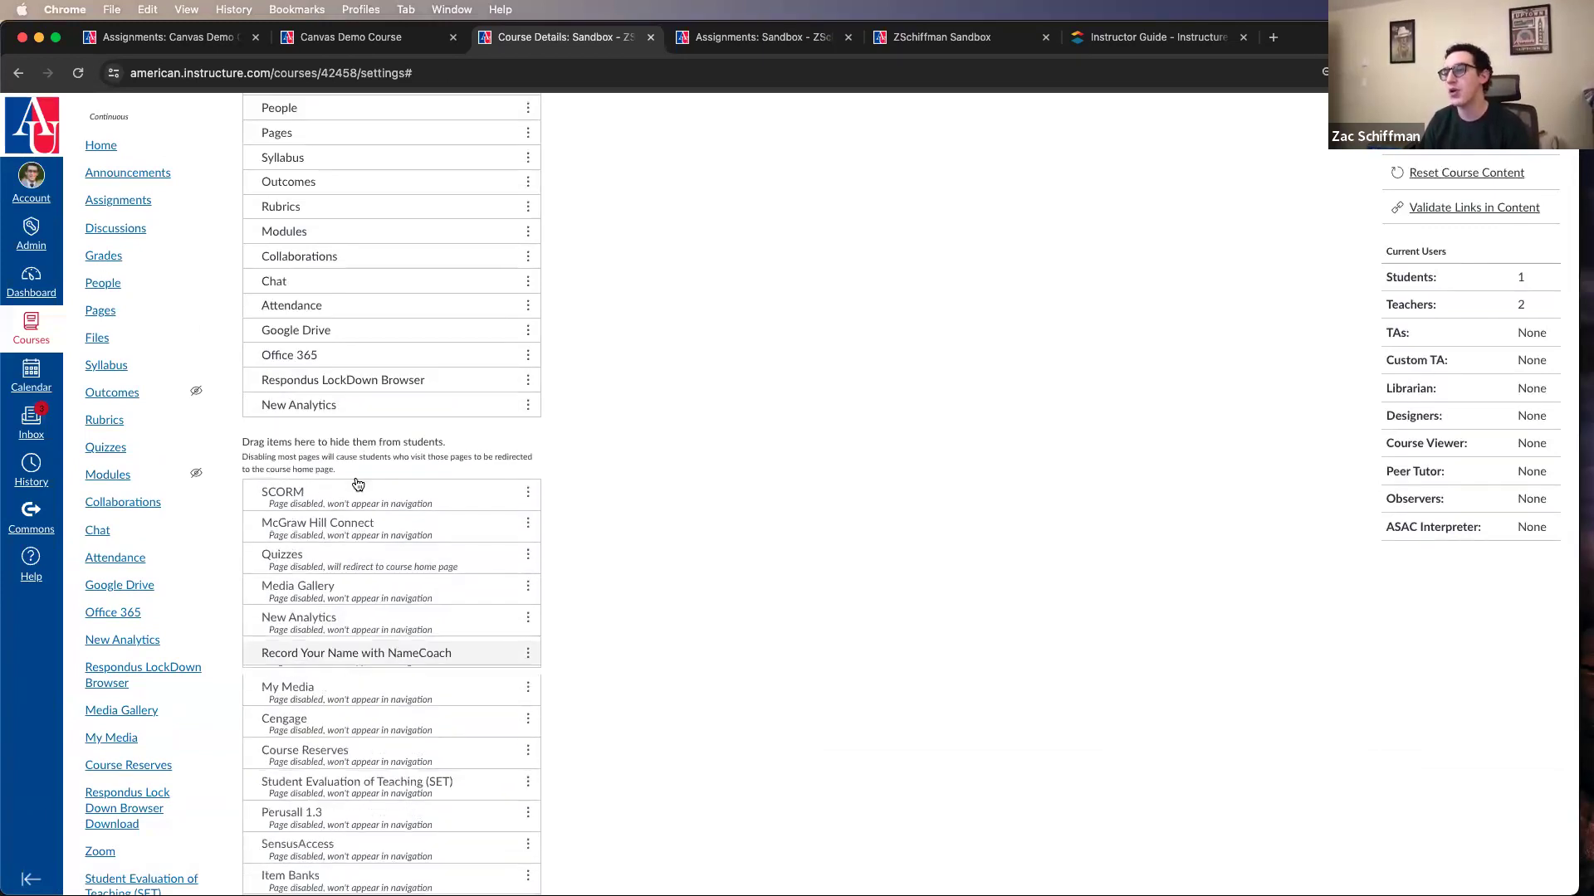
# Step: Hide Pages, Outcomes, Collaborations, Chat, Attendance, Google Drive, Office 365, Respondus LockDown Browser and the remaining New Analytics item from students
pyautogui.moveTo(276, 132); pyautogui.dragTo(348, 585)
pyautogui.moveTo(360, 301); pyautogui.dragTo(349, 573)
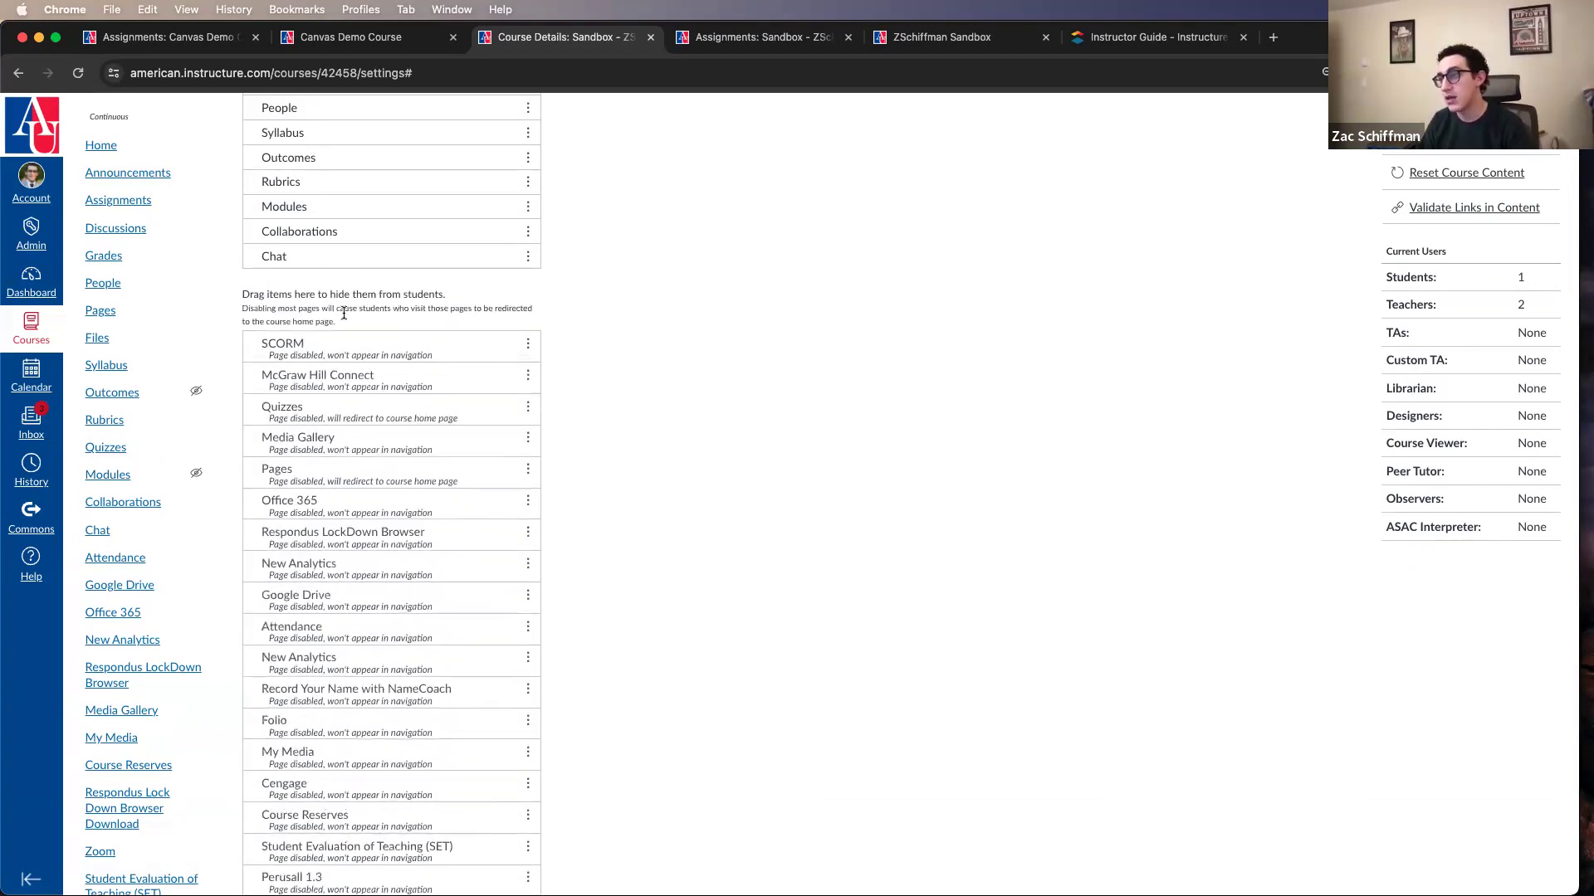
pyautogui.moveTo(336, 232); pyautogui.dragTo(357, 498)
pyautogui.scroll(3, 318, 363)
pyautogui.moveTo(318, 363); pyautogui.dragTo(316, 532)
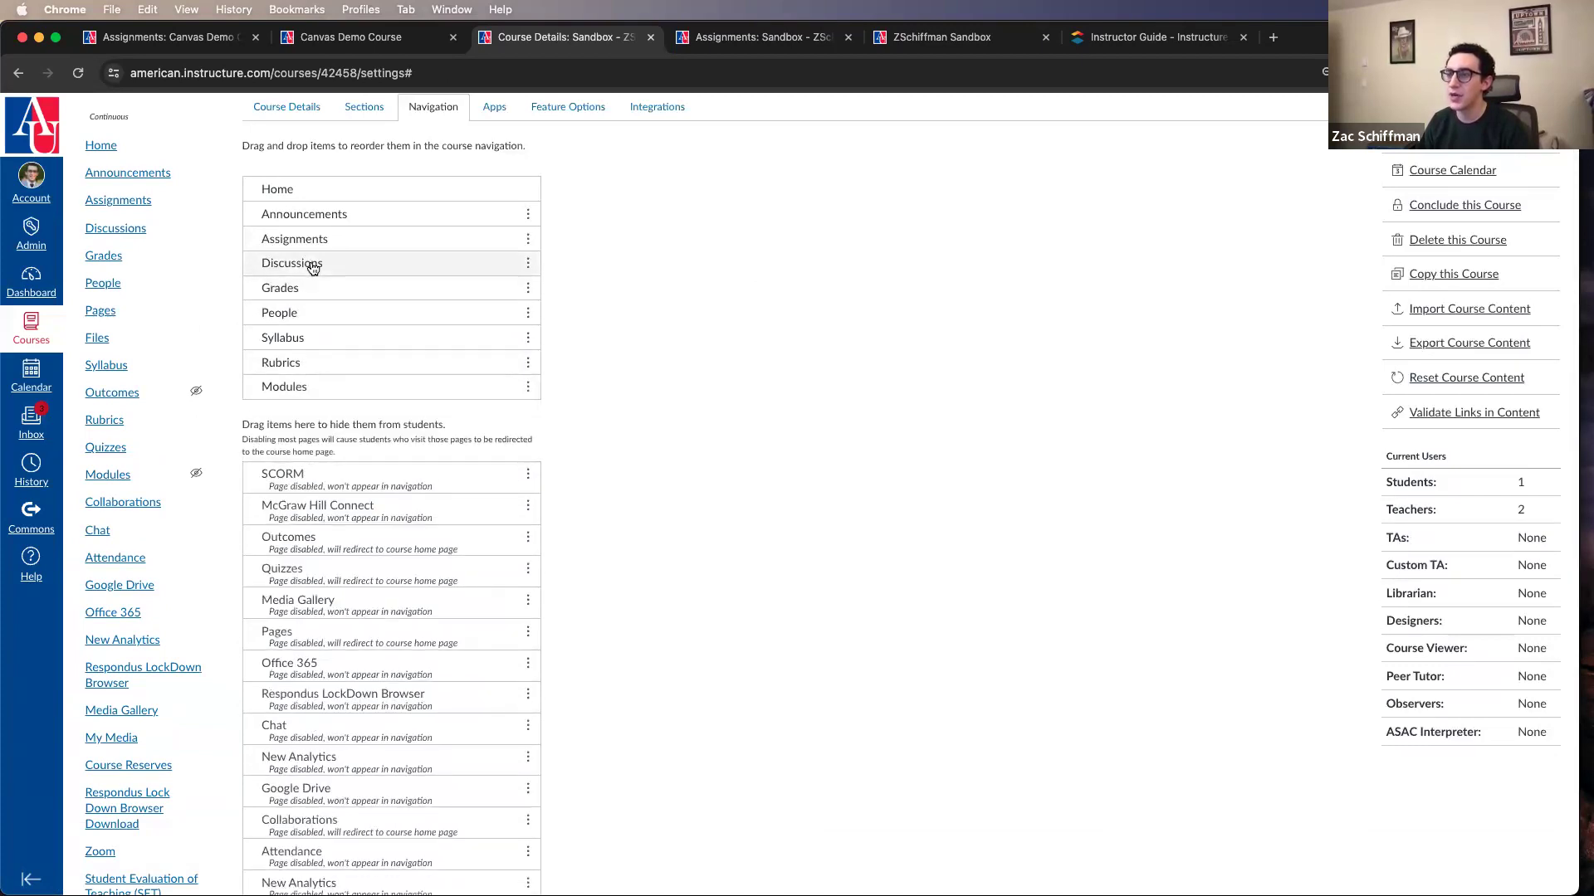
# Step: Hide Discussions, Announcements and Rubrics from students and save the course navigation
pyautogui.moveTo(318, 263); pyautogui.dragTo(324, 647)
pyautogui.moveTo(324, 216); pyautogui.dragTo(320, 519)
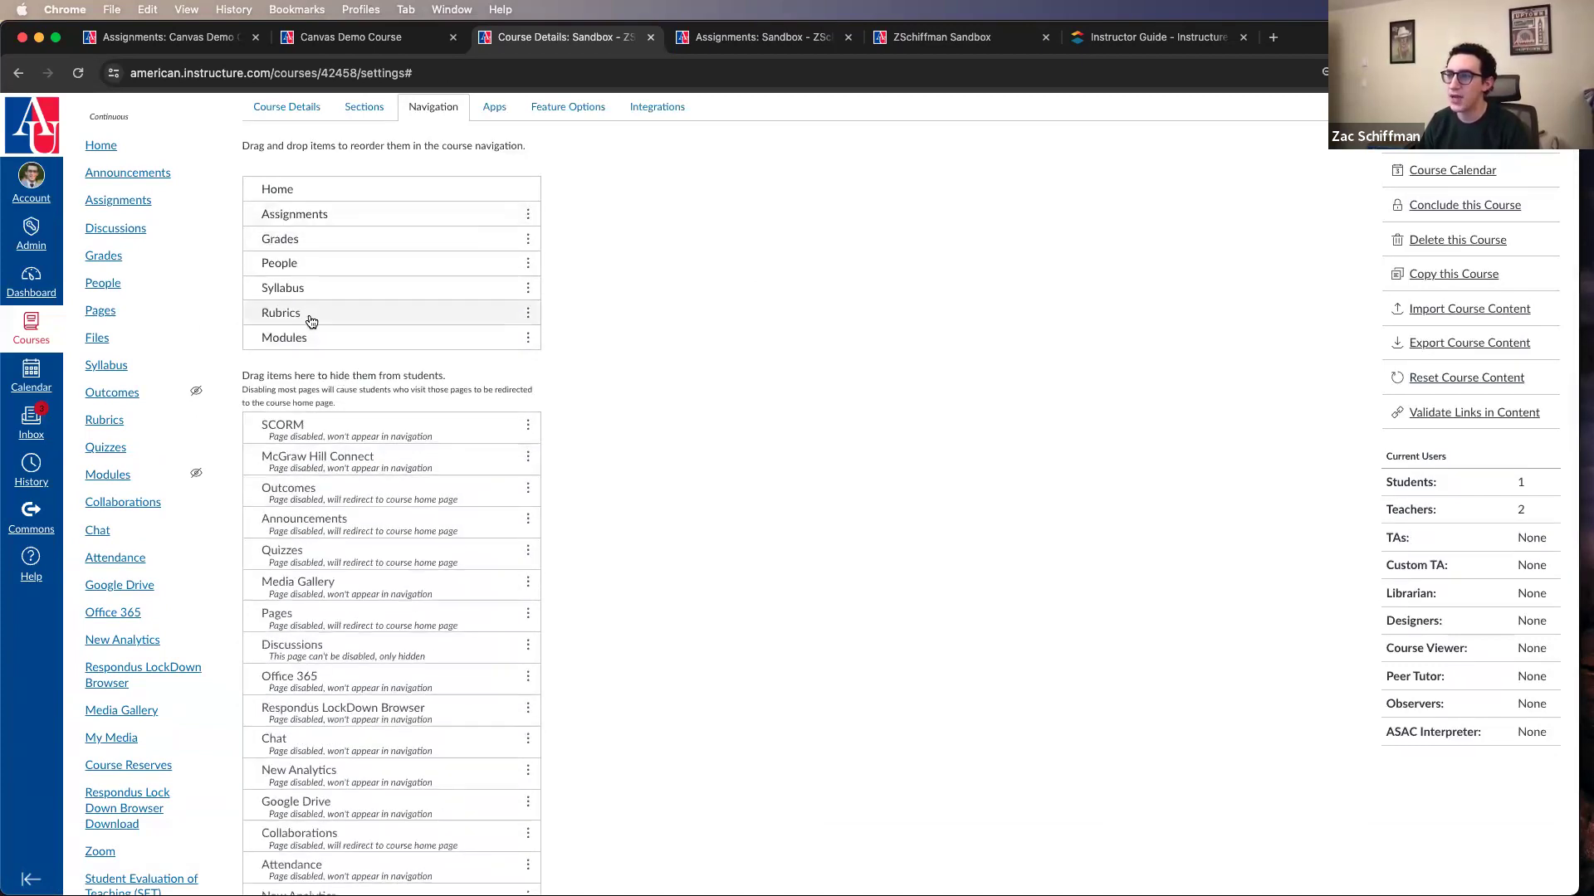
pyautogui.moveTo(318, 312); pyautogui.dragTo(320, 498)
pyautogui.scroll(-10, 509, 712)
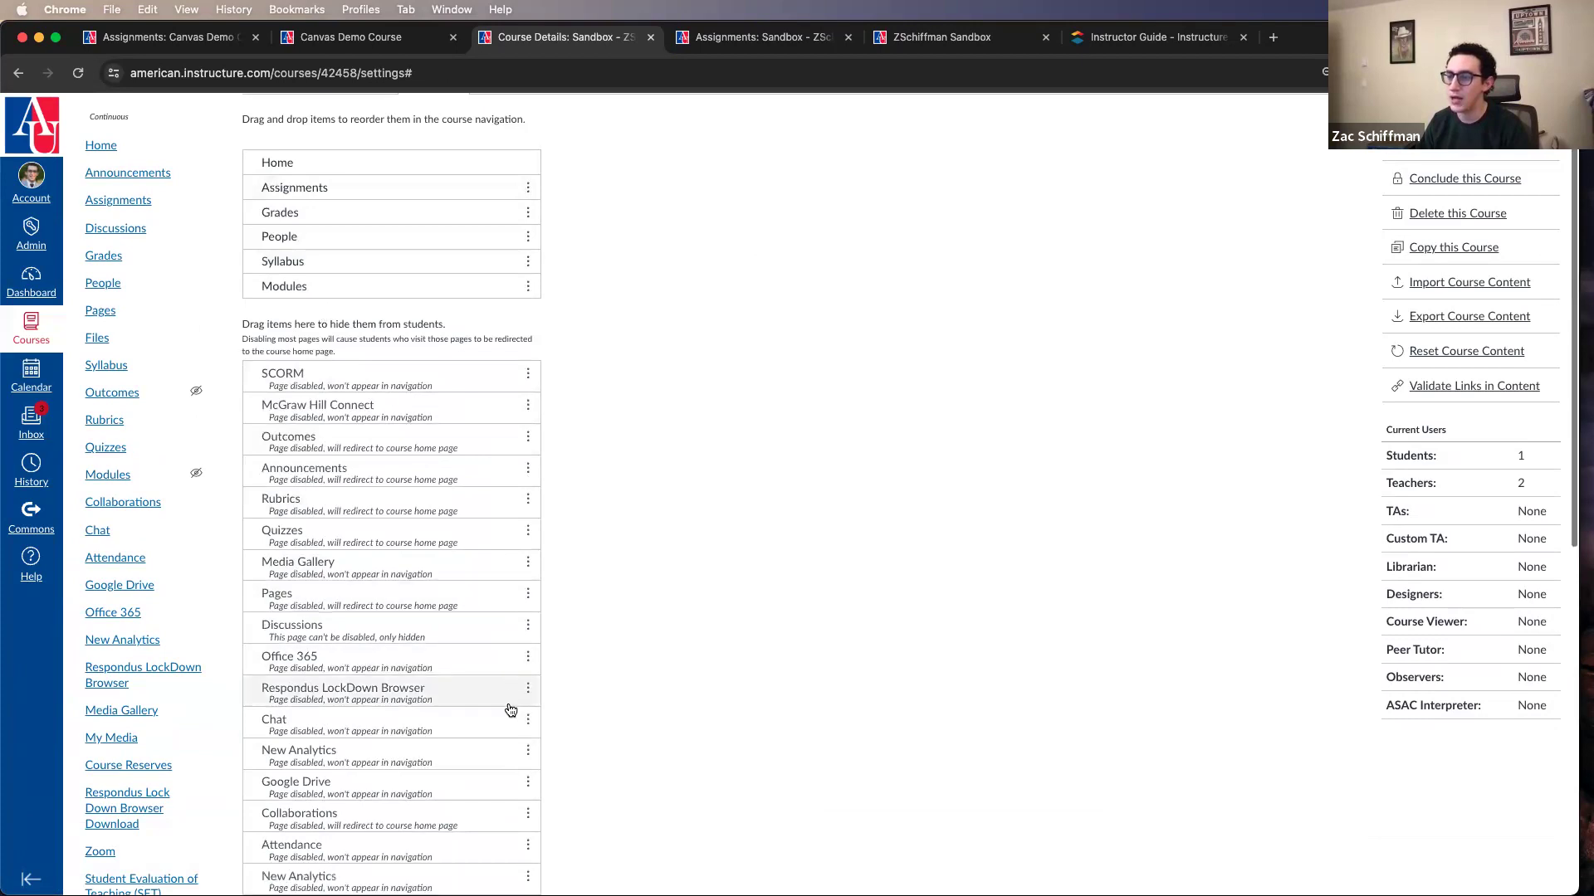
pyautogui.click(264, 830)
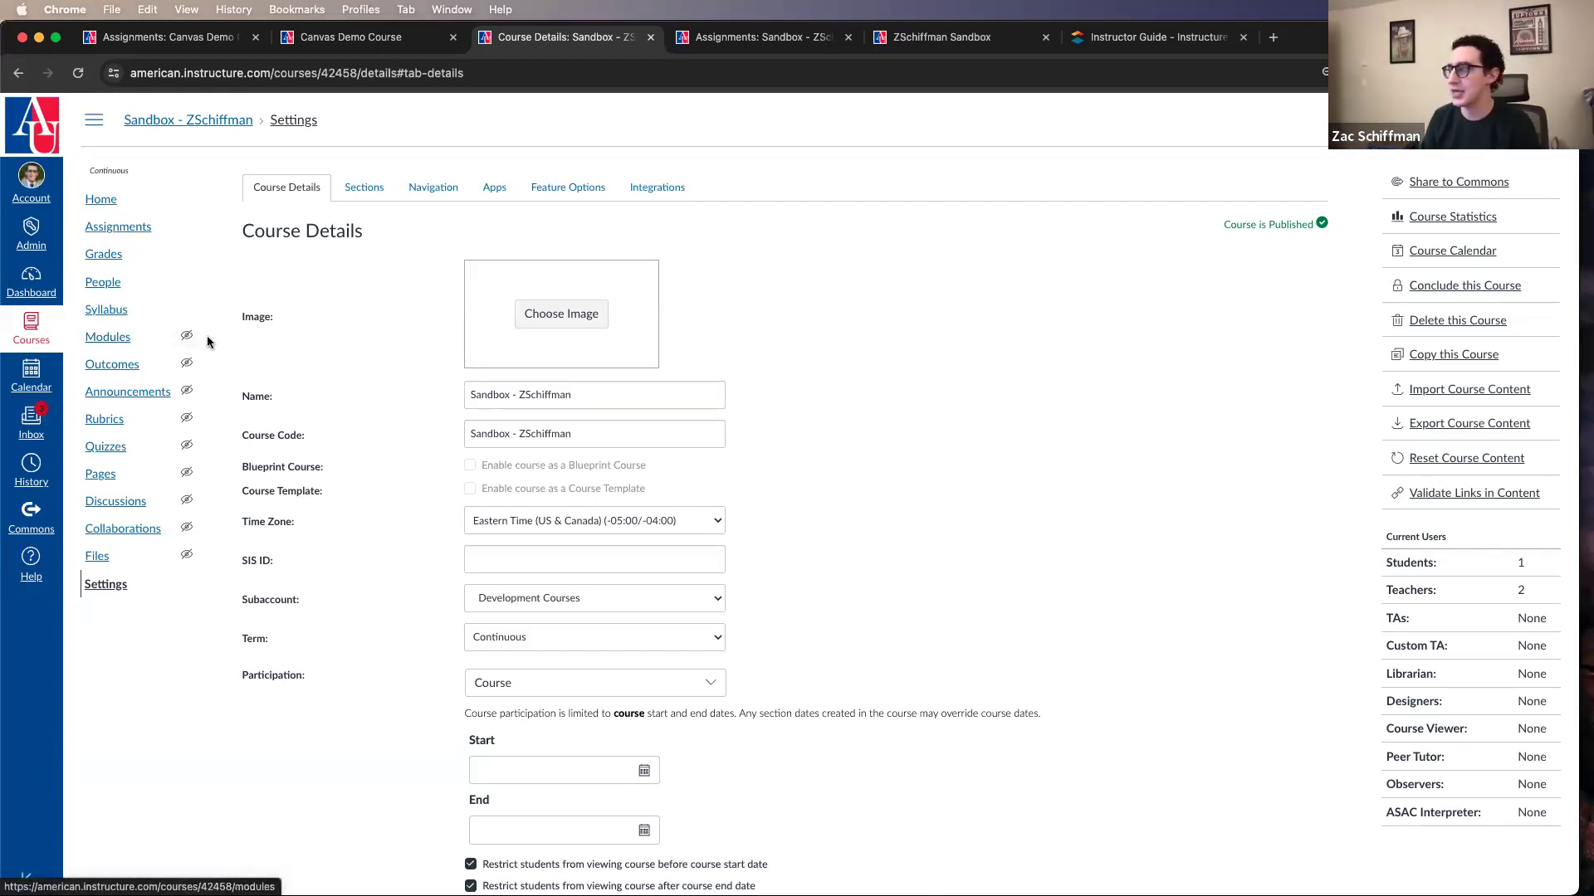
# Step: Check the course navigation settings again and open the course's Modules page
pyautogui.click(120, 201)
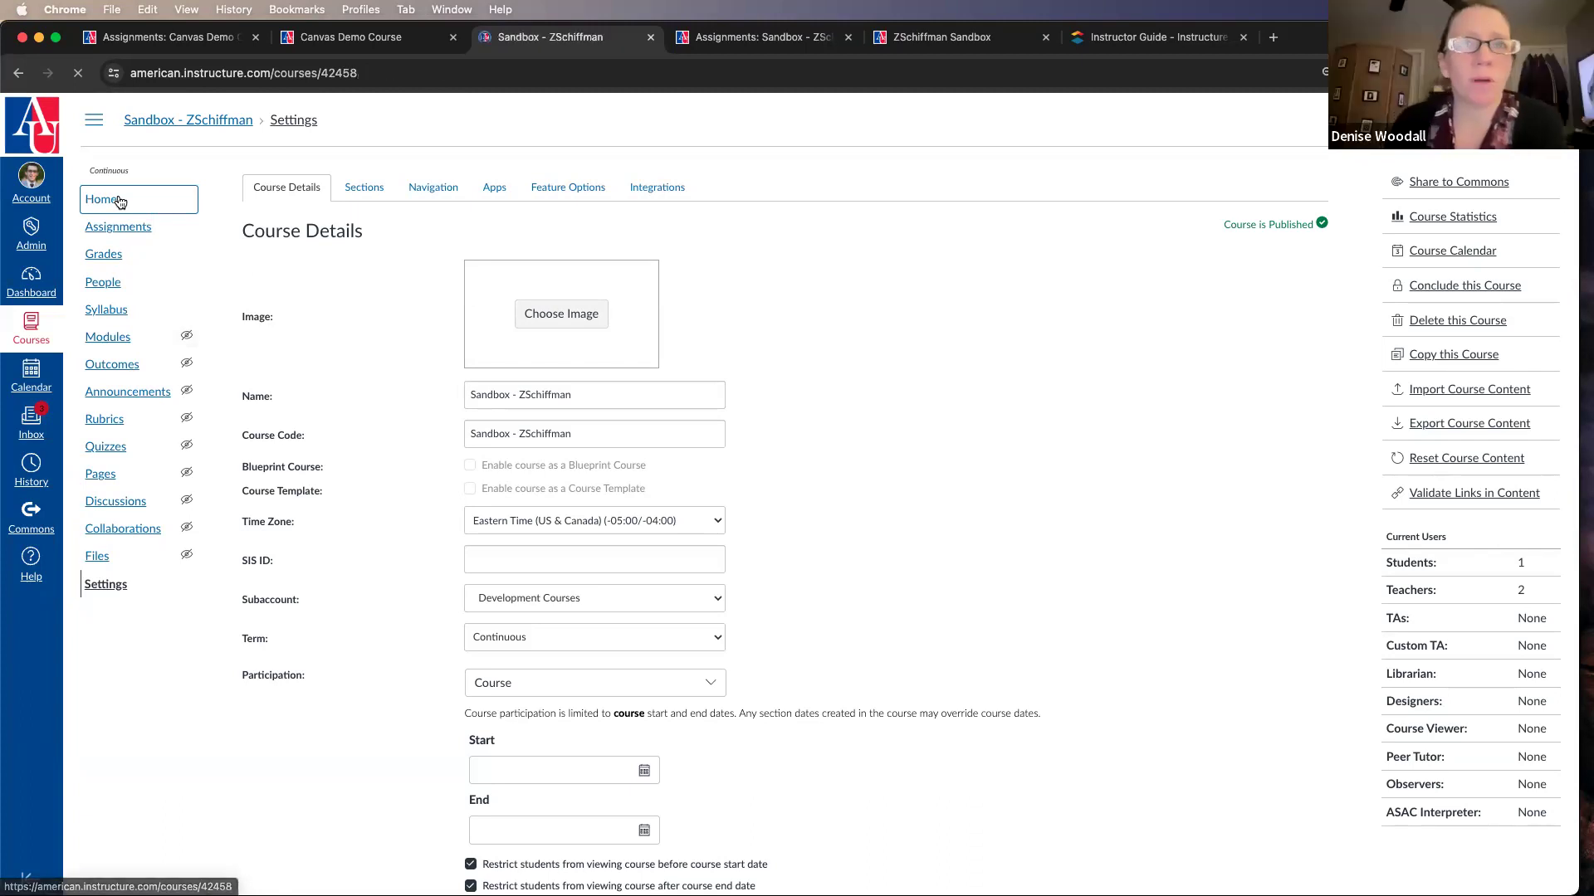
pyautogui.click(104, 586)
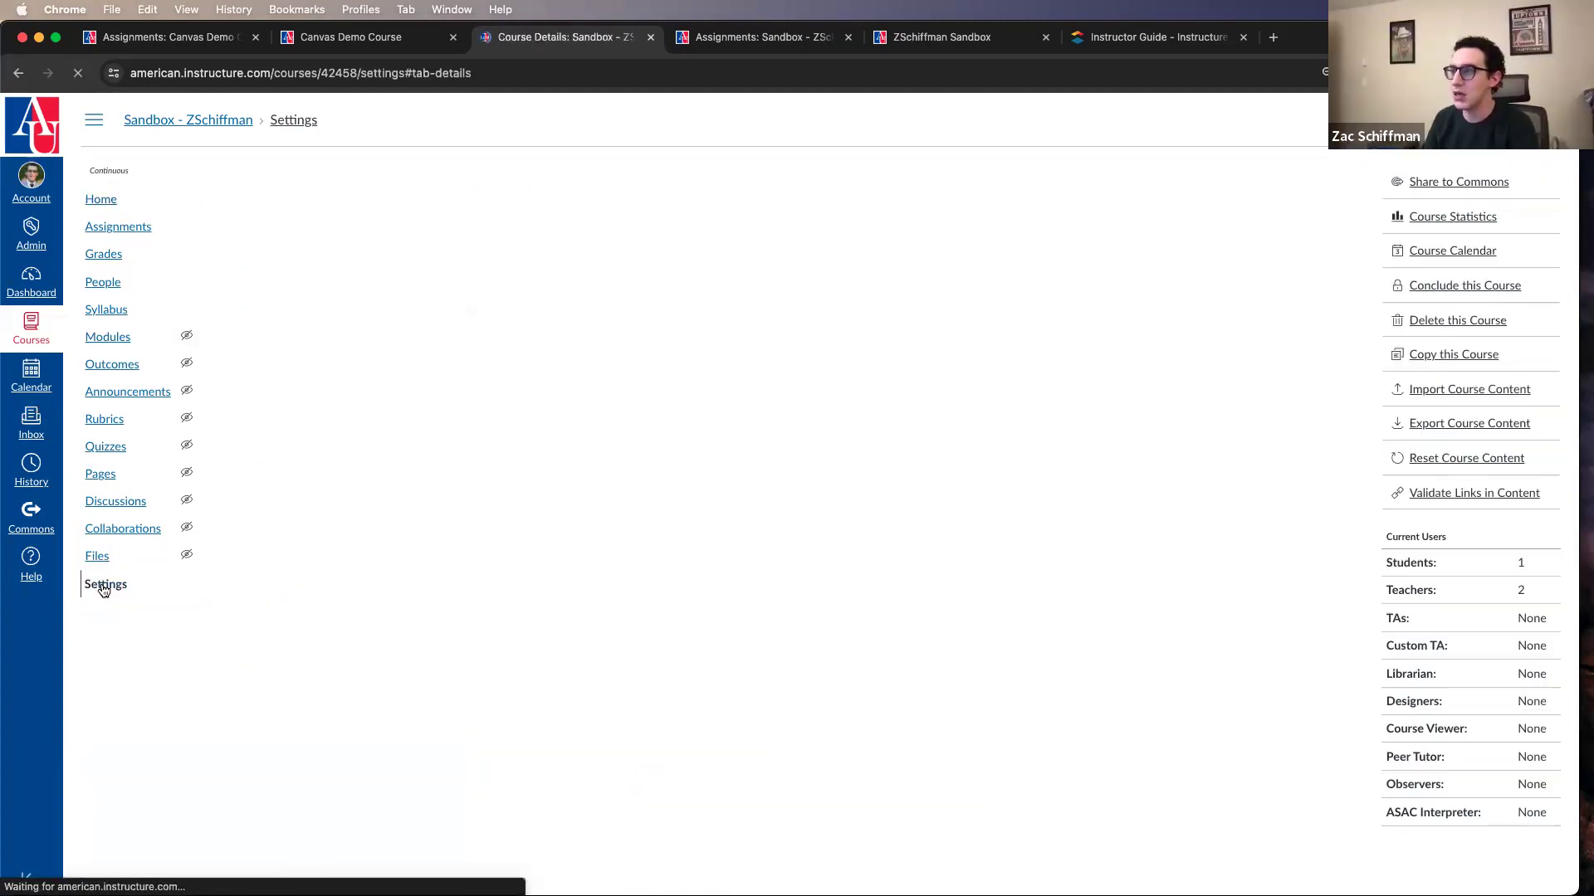
pyautogui.click(433, 190)
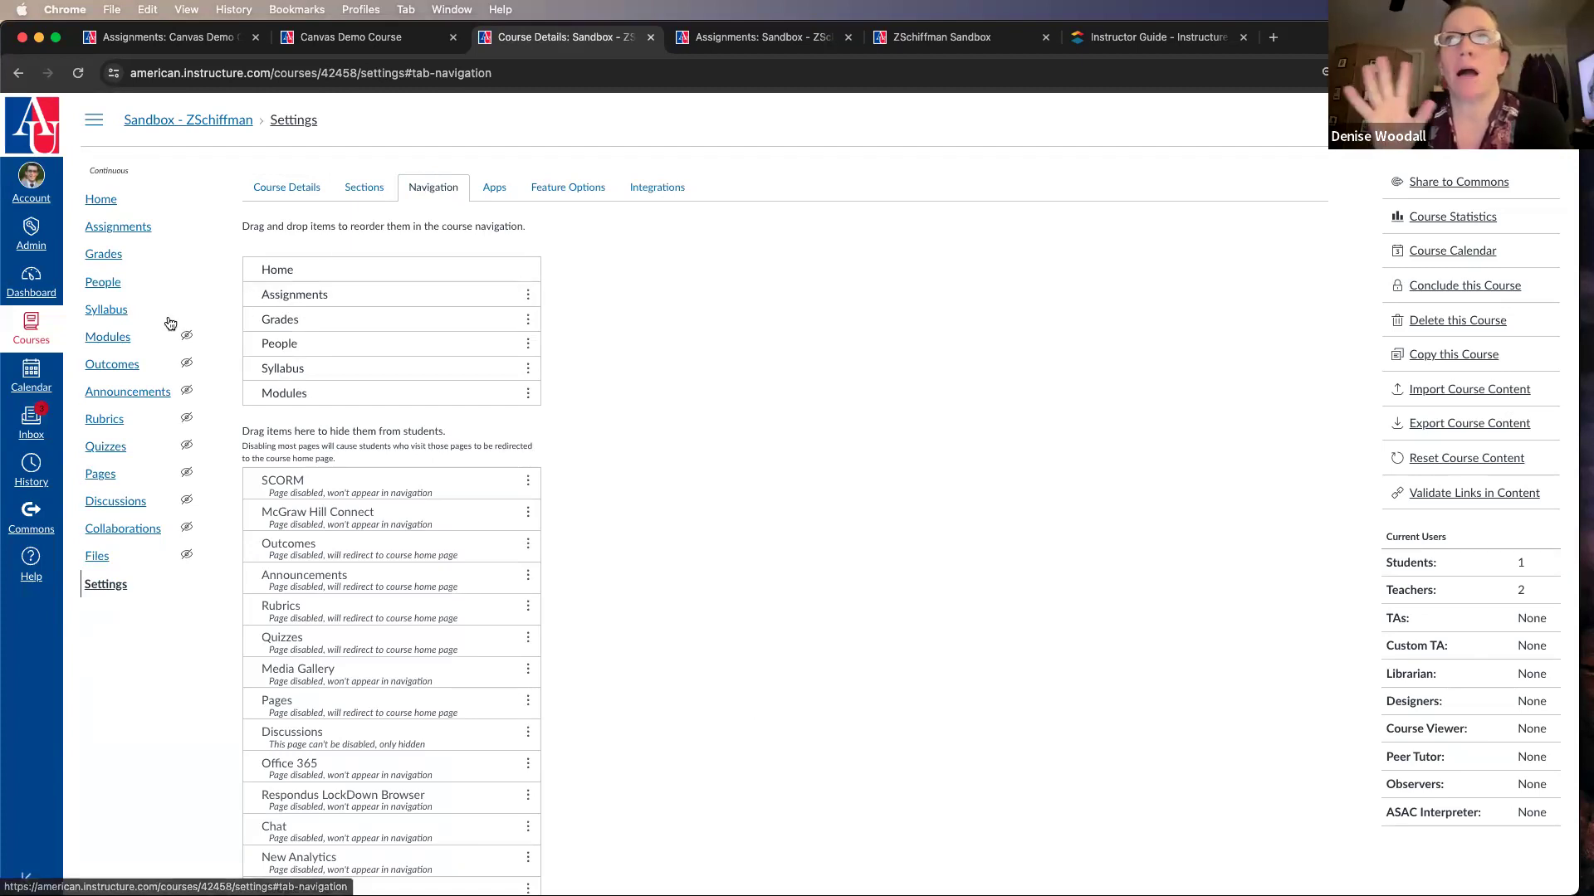
pyautogui.click(126, 340)
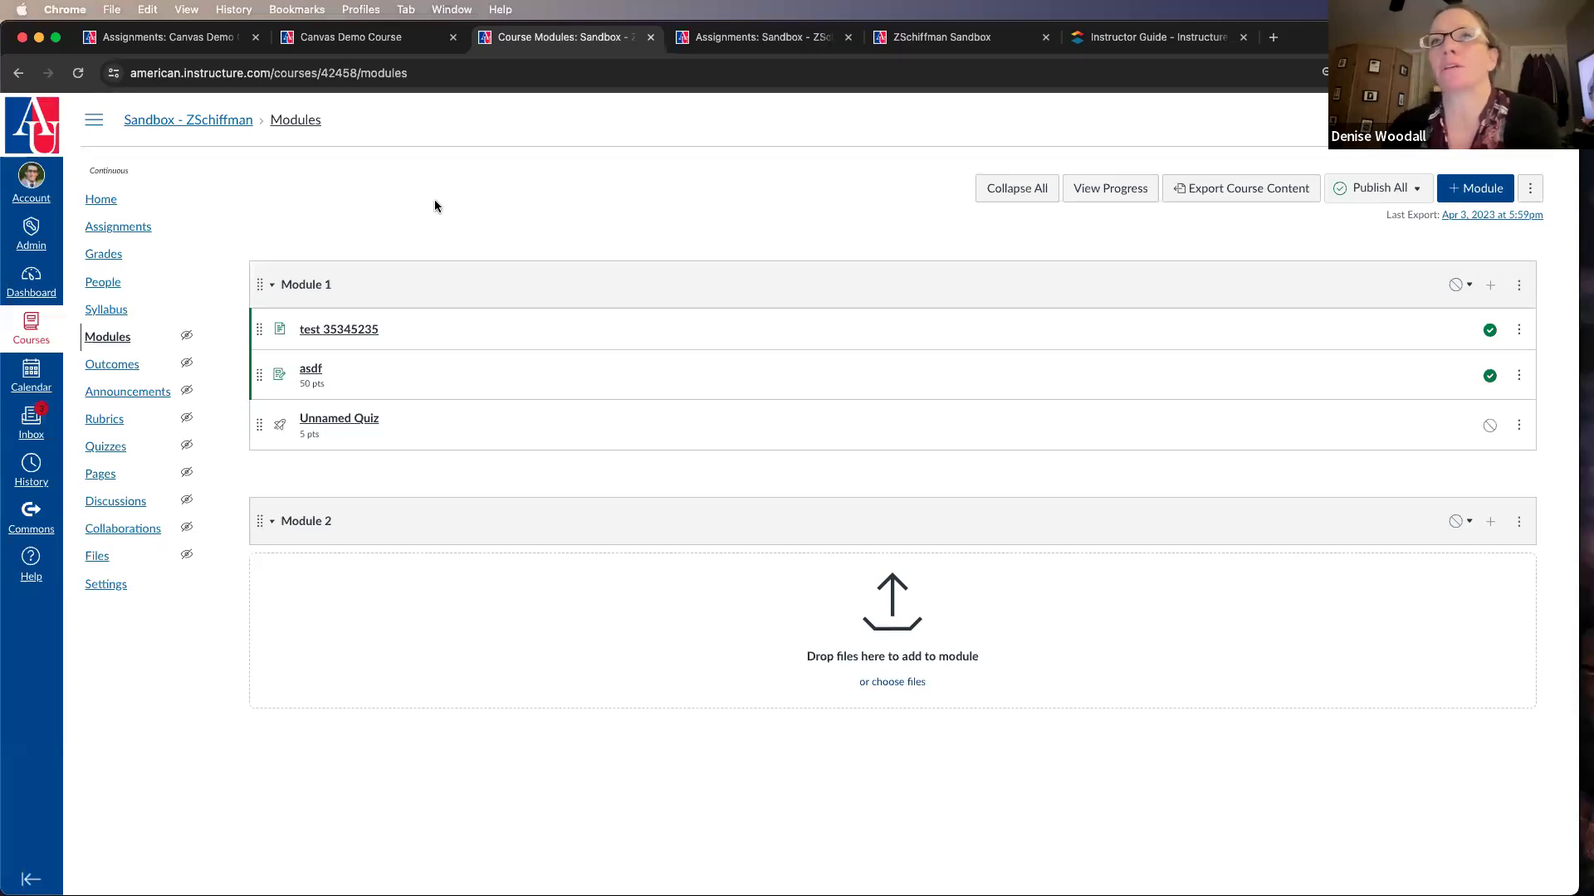
# Step: Review Module 1's editing settings, including its name, lock date and requirements options, and close them without changes
pyautogui.click(1520, 286)
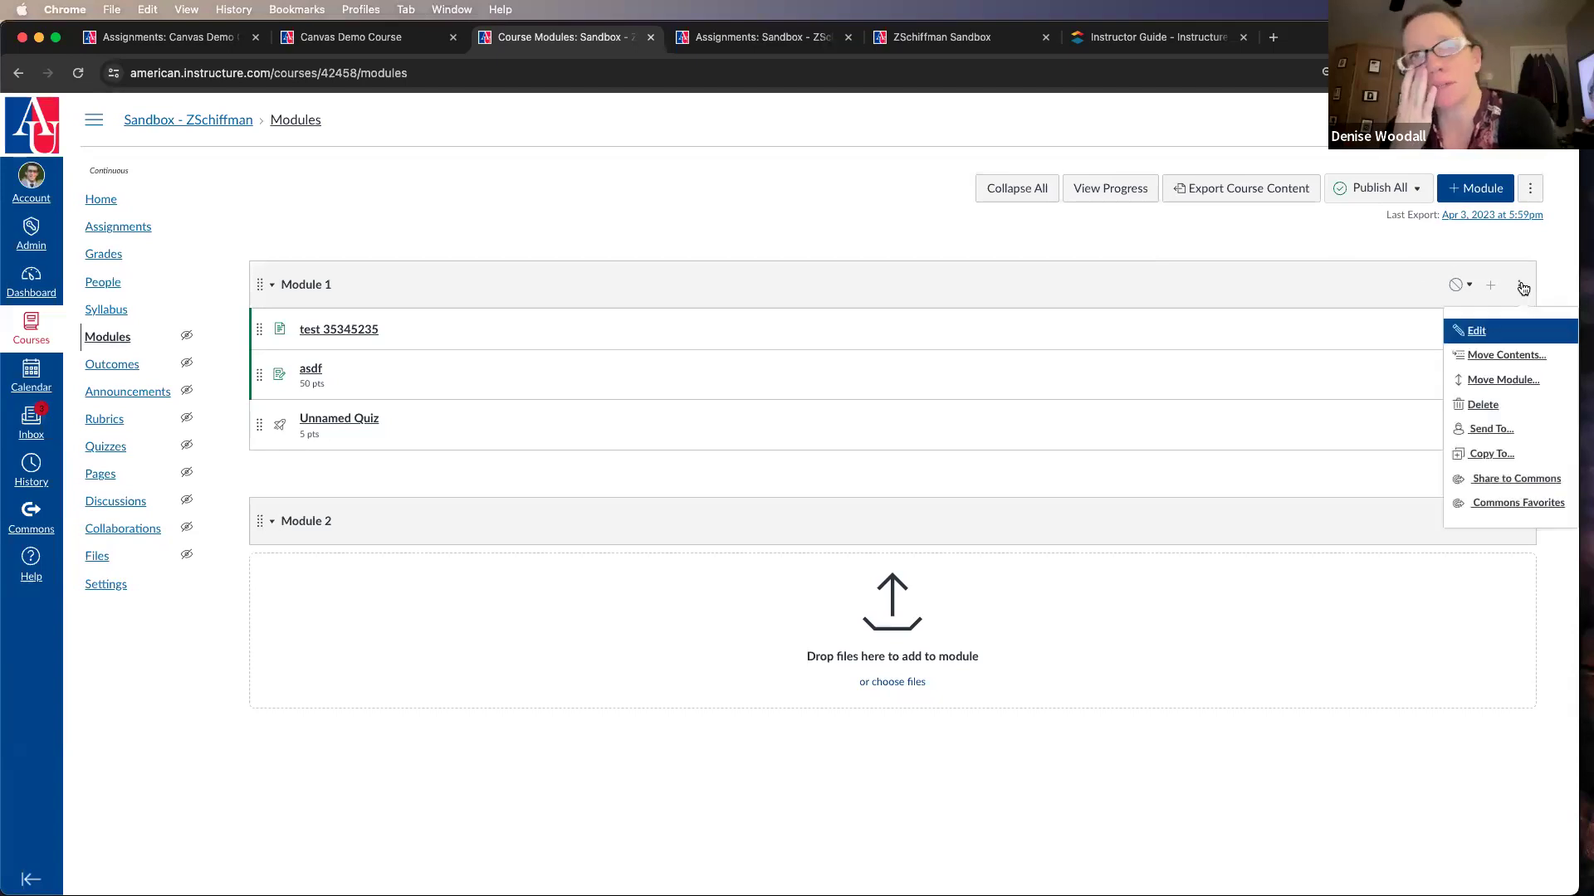
pyautogui.click(1498, 329)
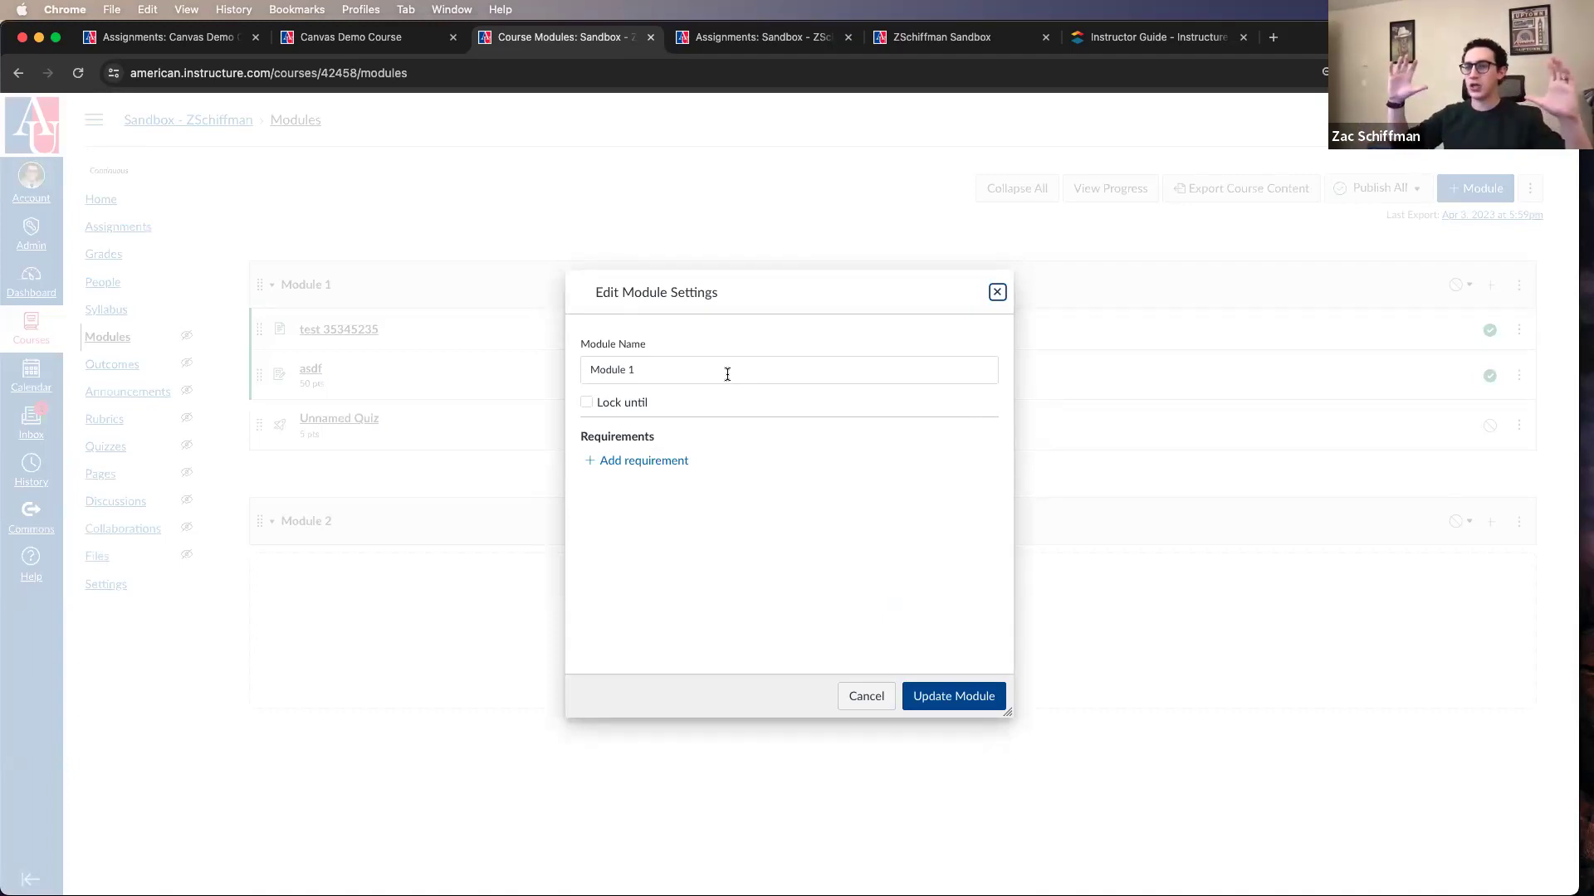
pyautogui.click(997, 292)
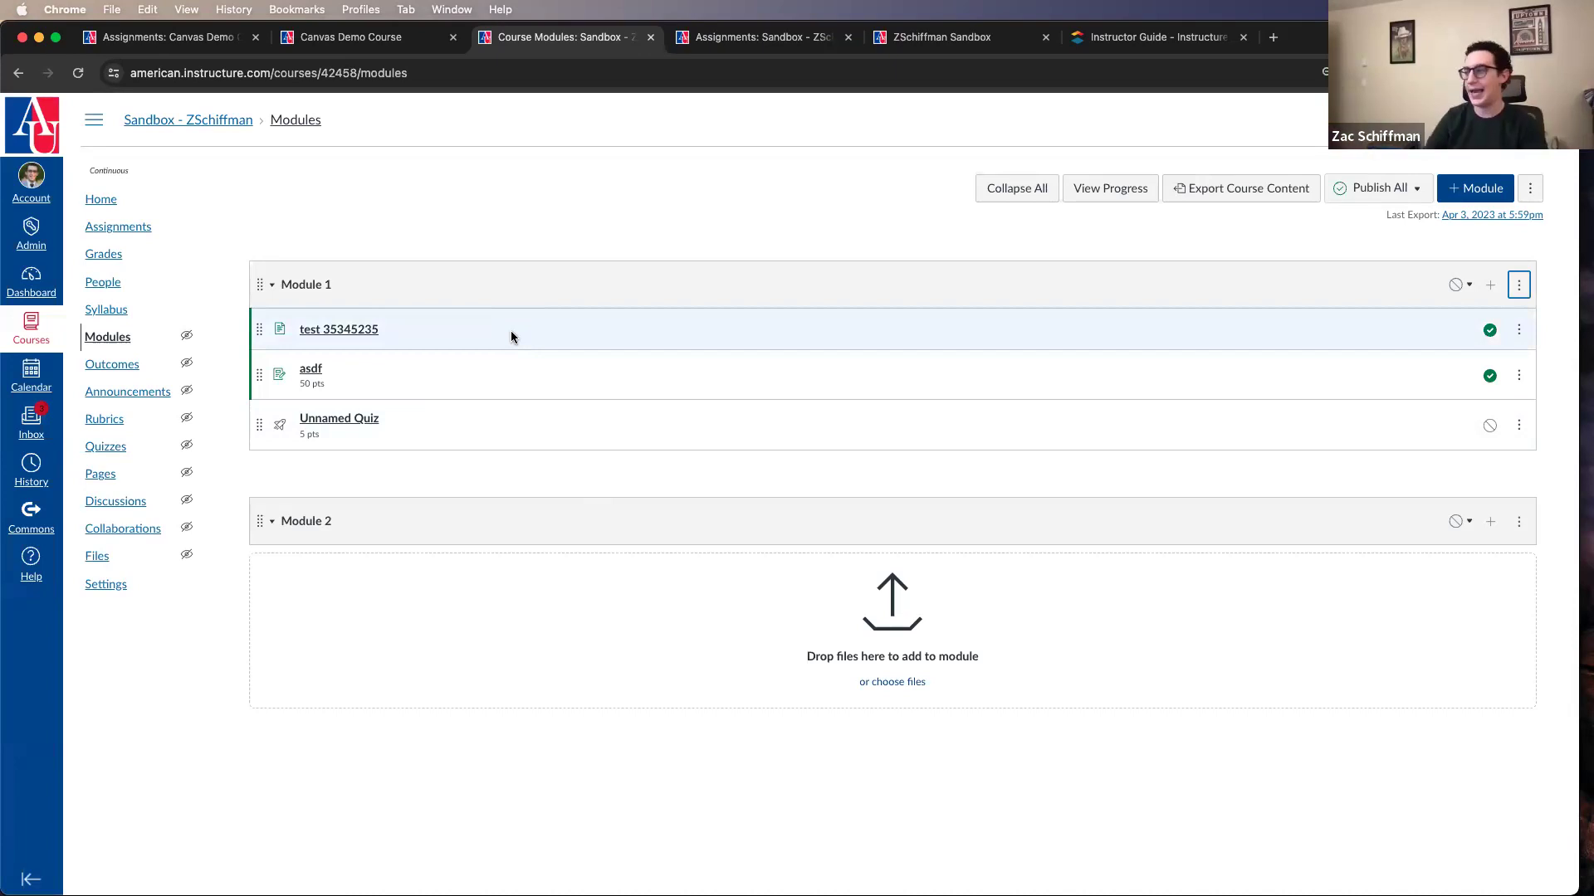
# Step: Add the existing Kaltura Test Video page to Module 1 with no indentation
pyautogui.click(1494, 292)
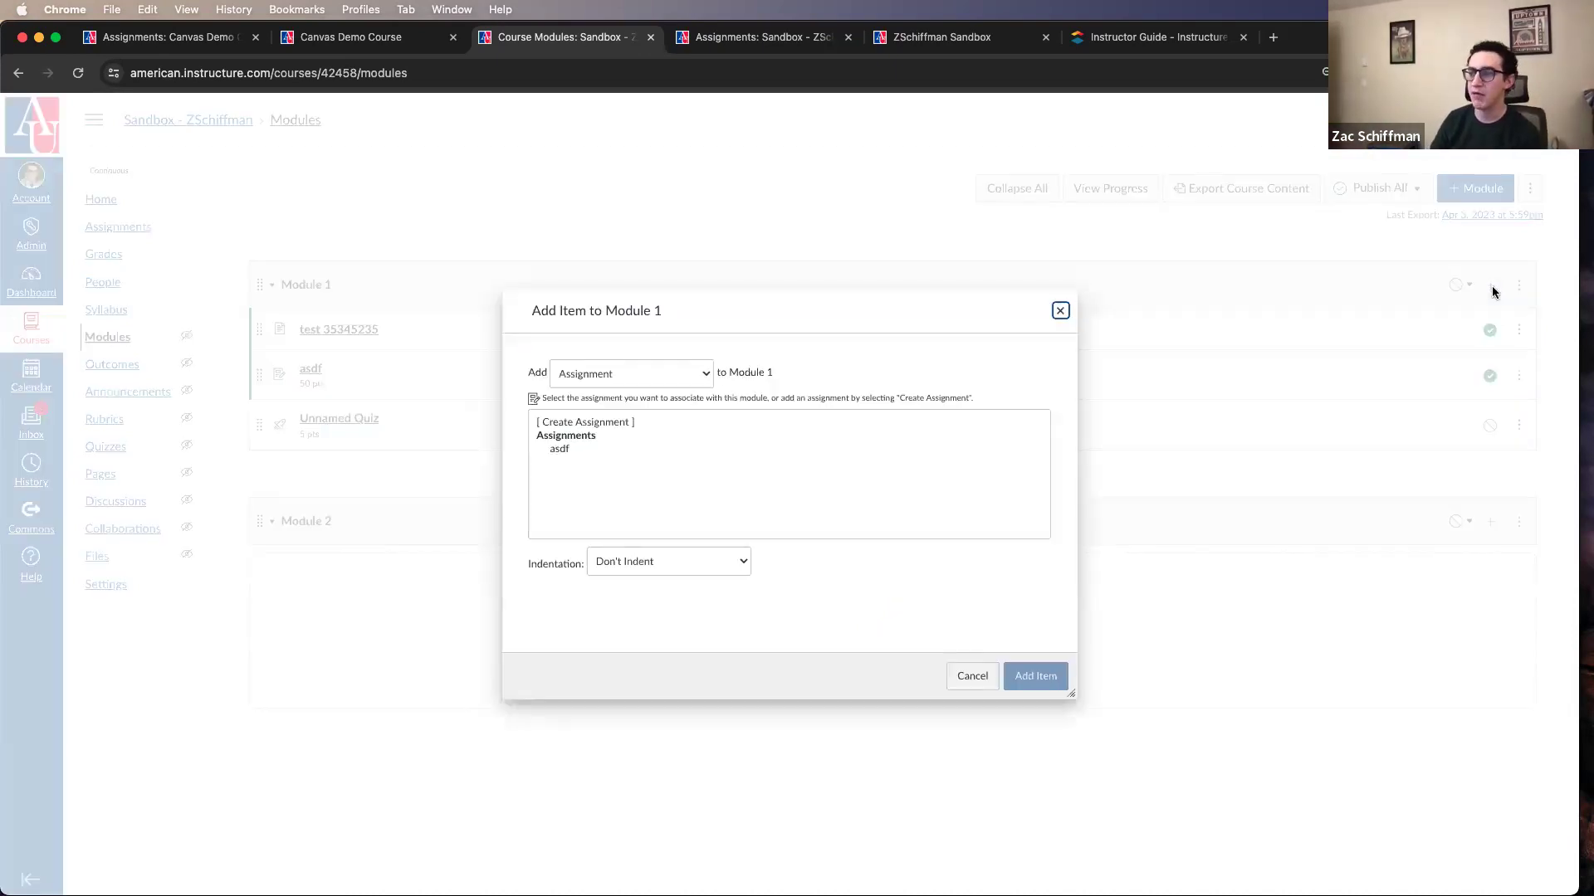
pyautogui.click(701, 381)
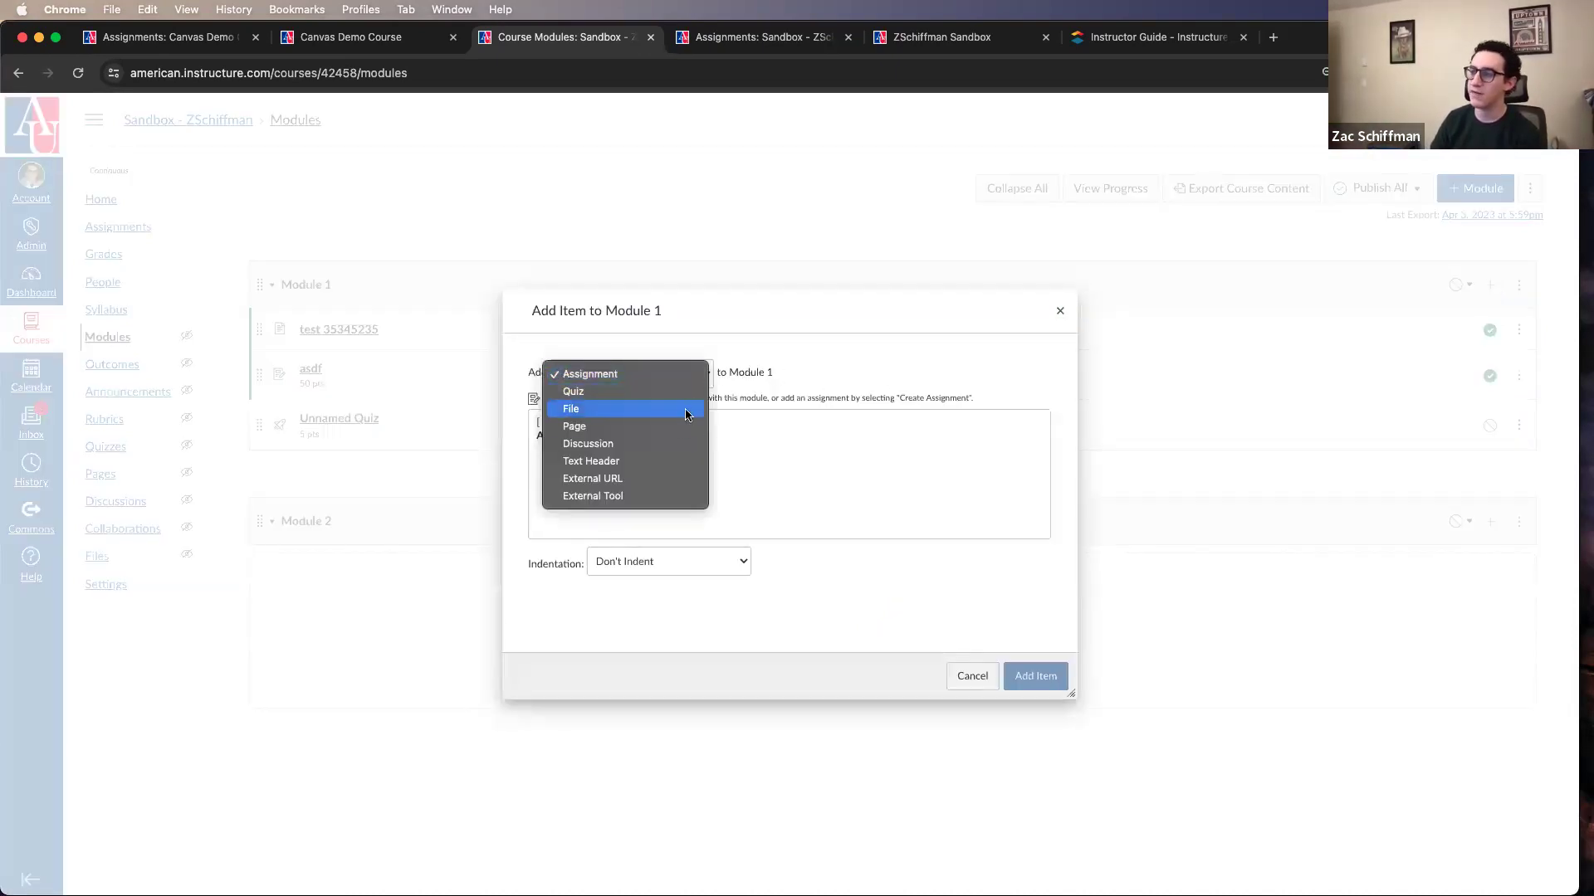
pyautogui.click(656, 444)
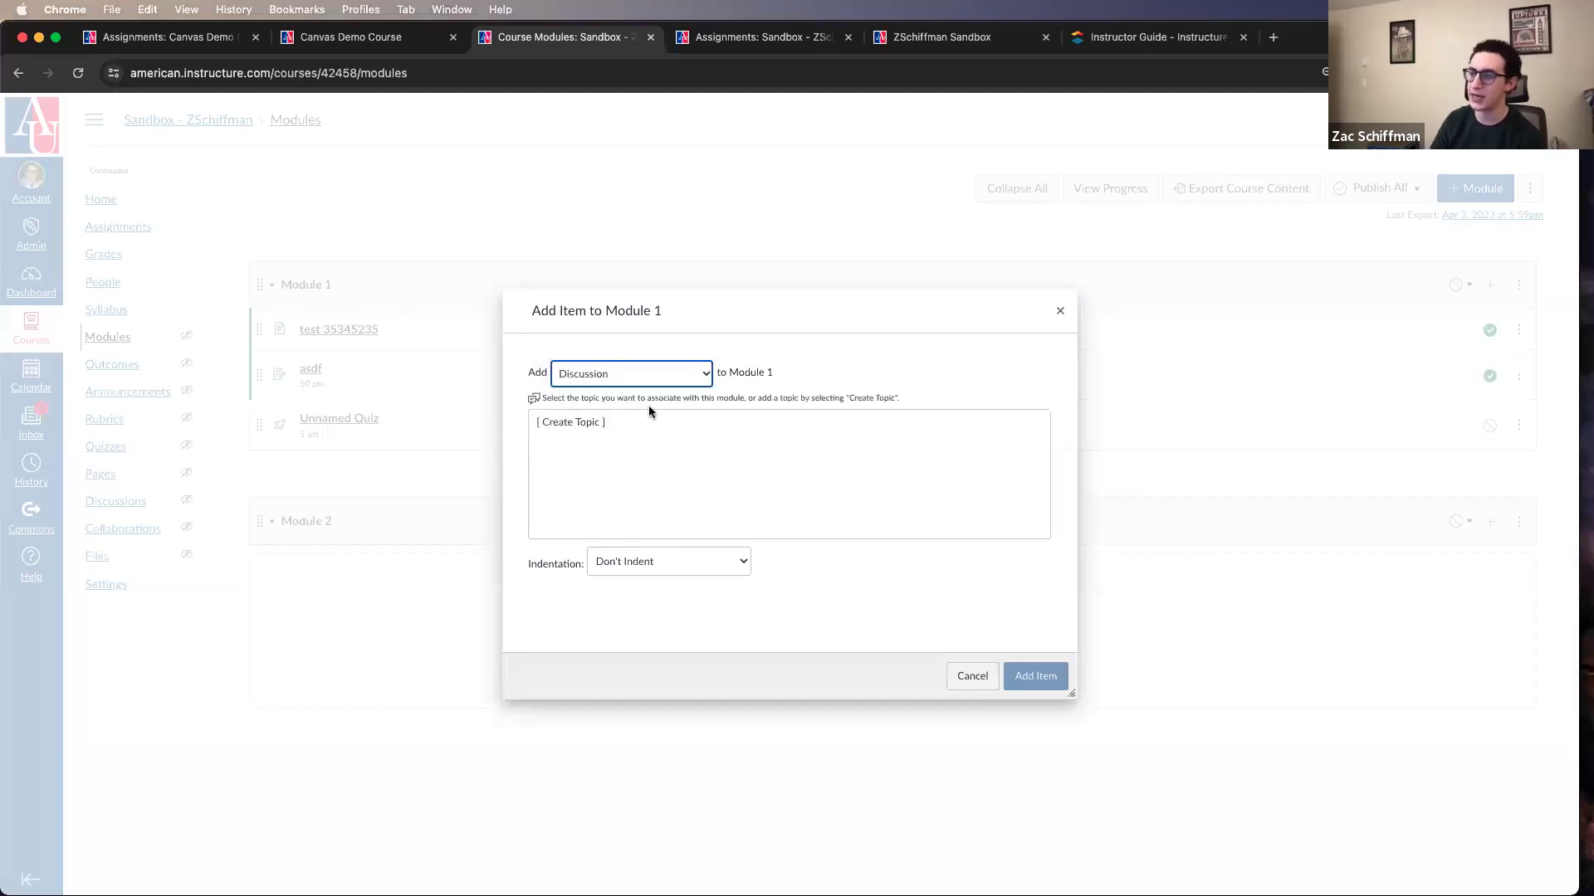
pyautogui.click(649, 373)
pyautogui.click(651, 352)
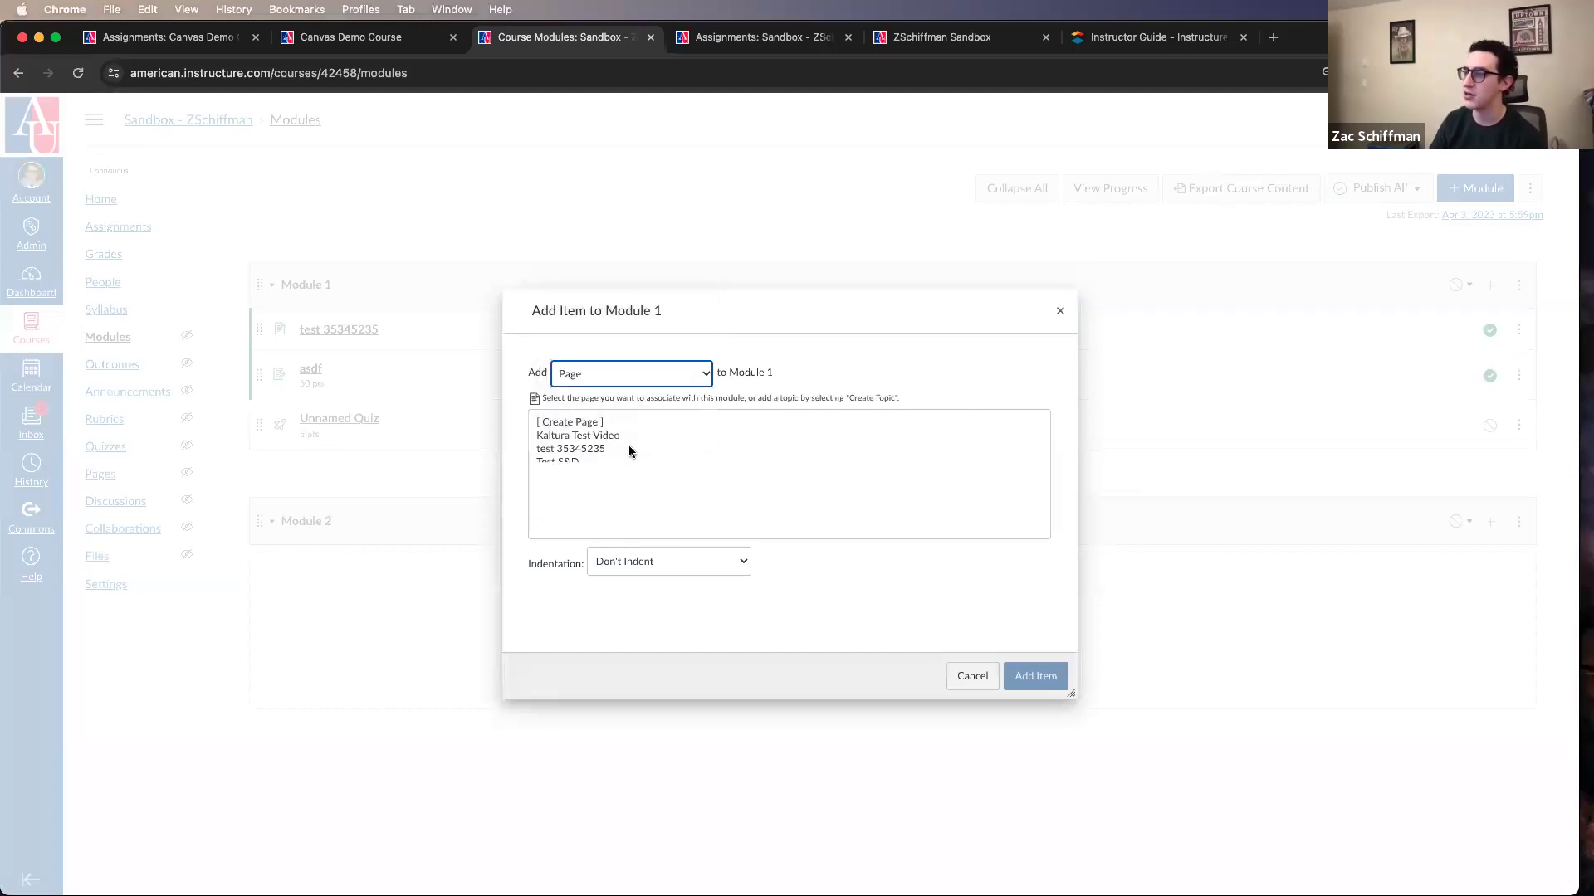
pyautogui.click(577, 437)
pyautogui.click(1021, 675)
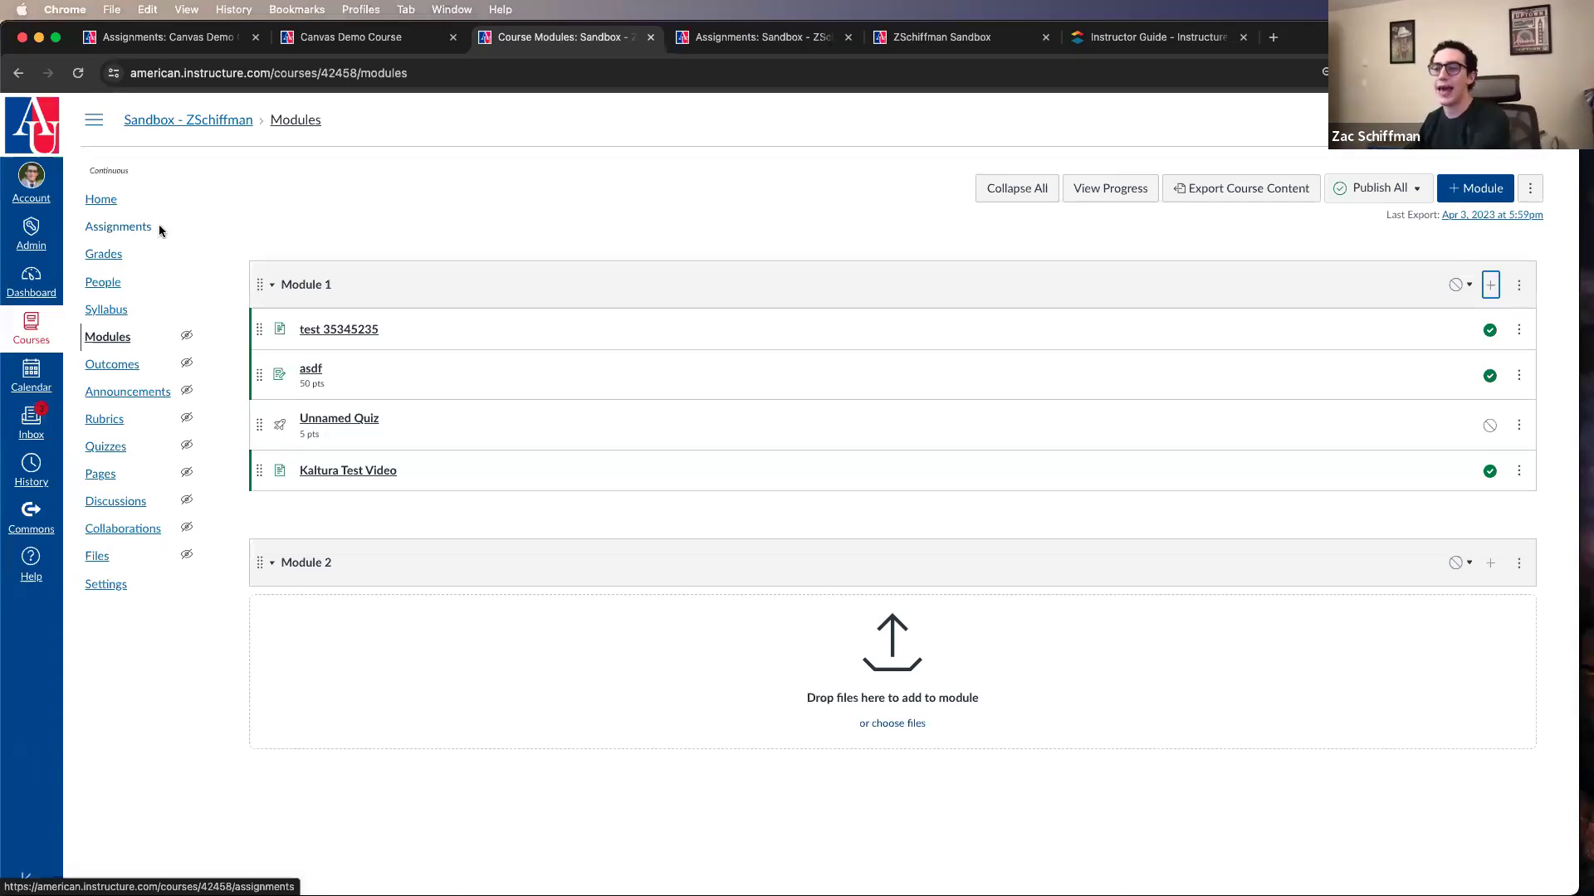
pyautogui.click(1491, 285)
pyautogui.click(679, 372)
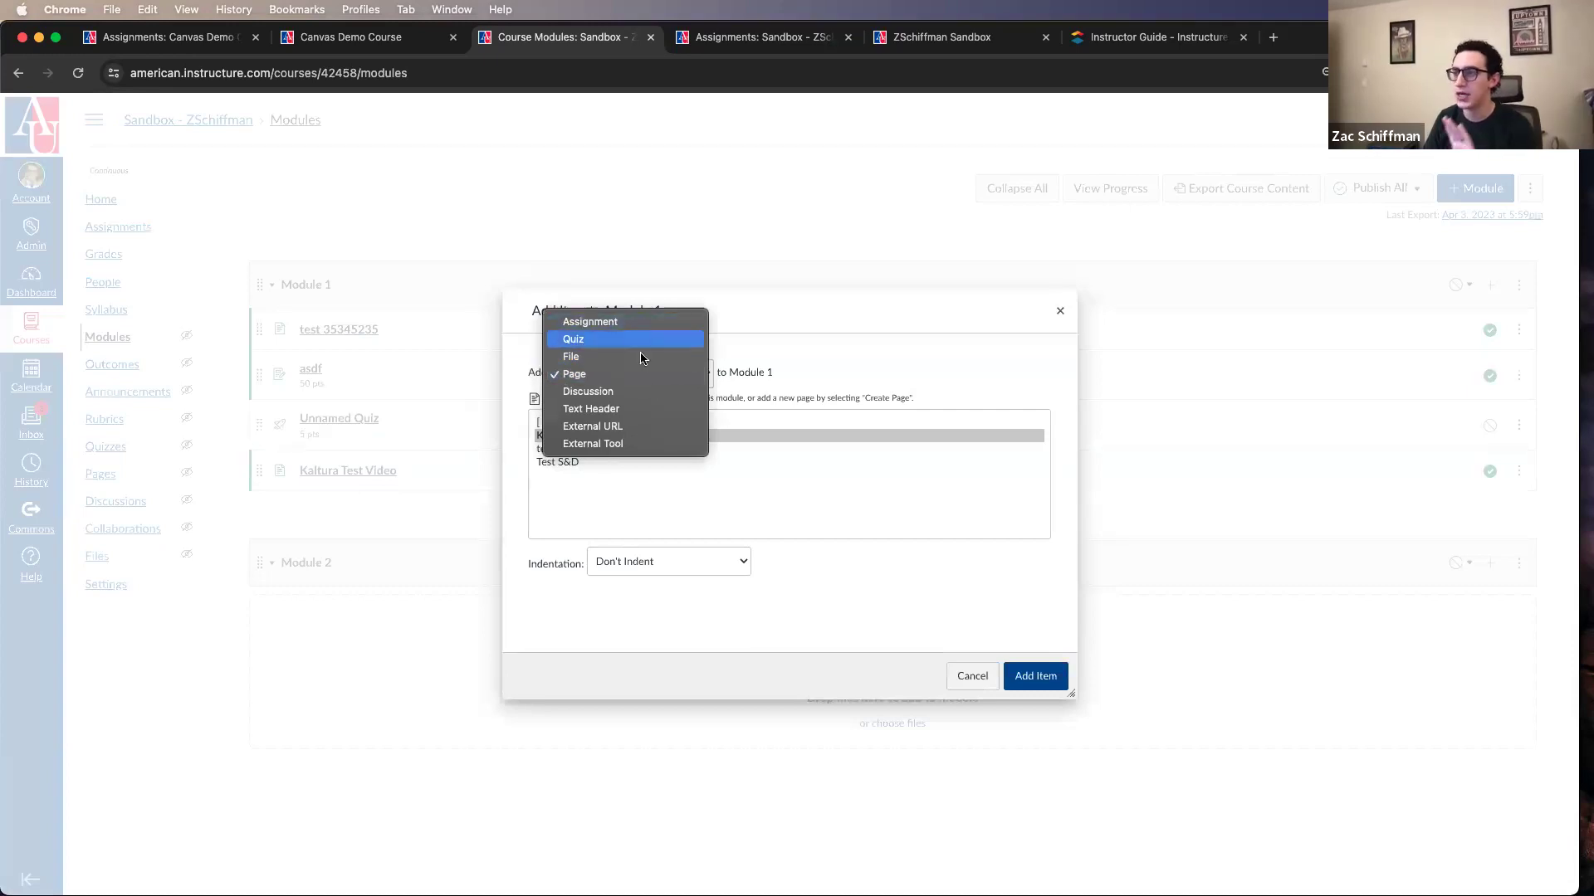
pyautogui.click(647, 410)
pyautogui.click(622, 418)
pyautogui.write('alksdhjfalkjsdhflaksjdhlkdjhal')
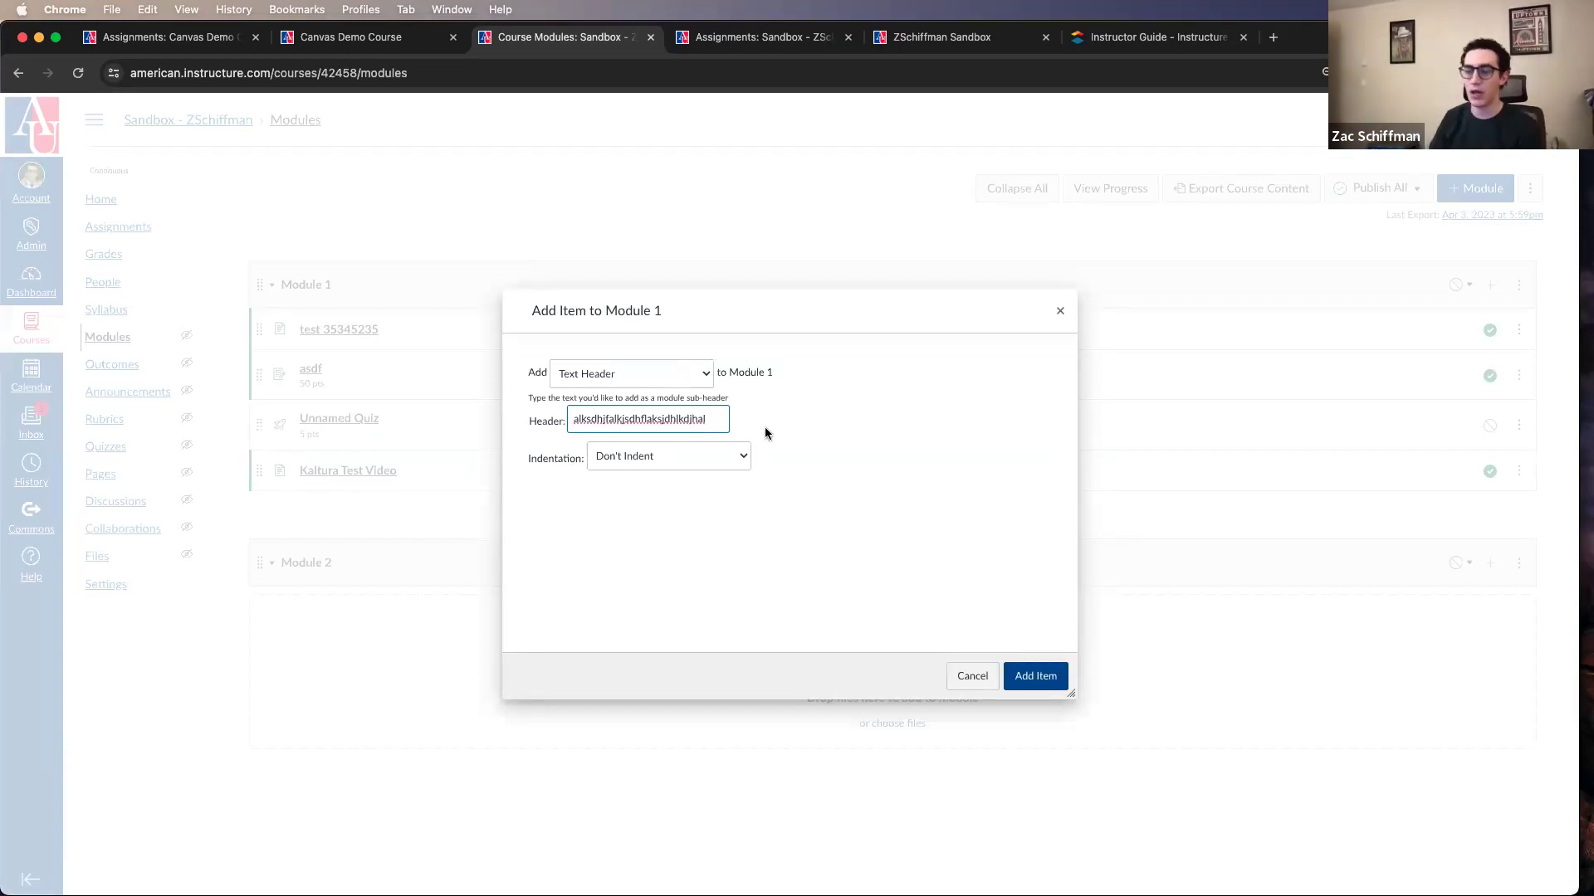
pyautogui.press('super+BackSpace')
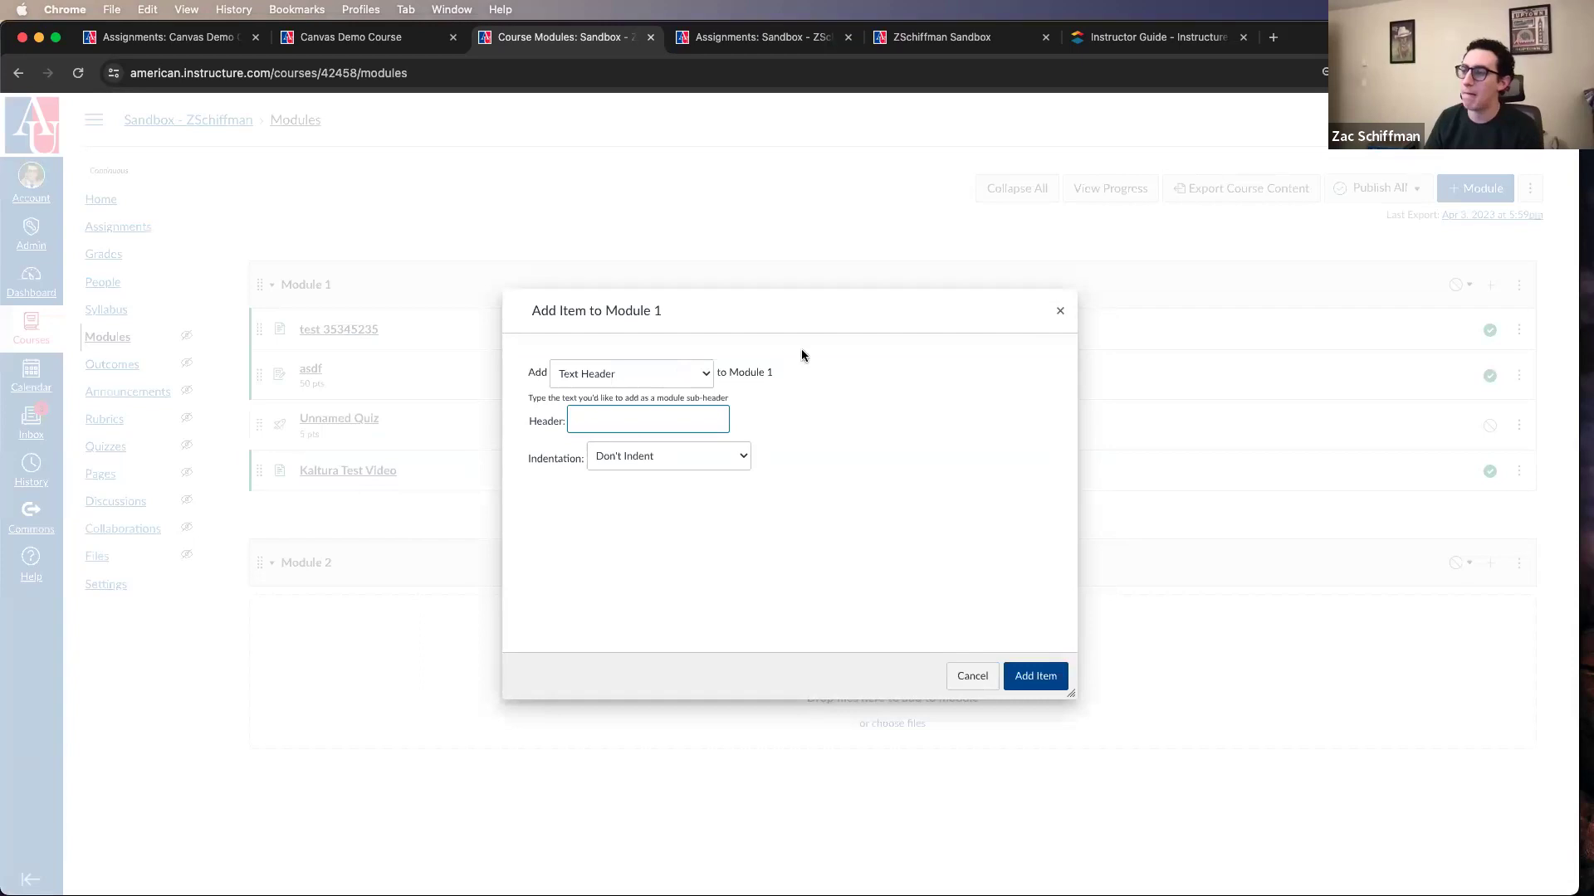
pyautogui.click(1060, 310)
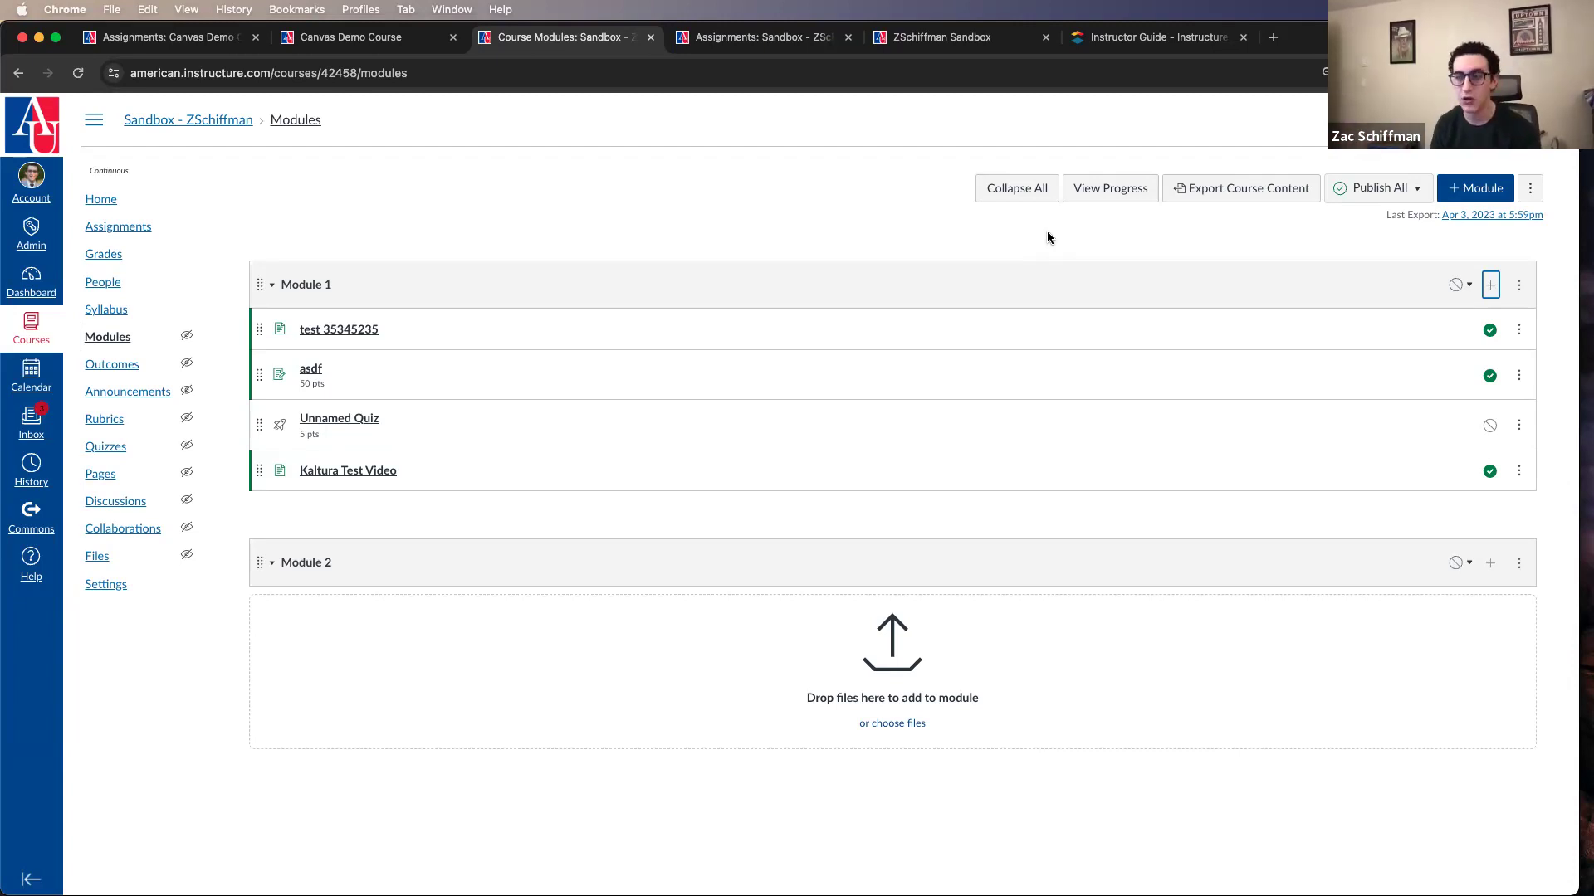
# Step: Check the course's Assignments page and, back in Modules, move the asdf assignment above test 35345235 in Module 1
pyautogui.click(140, 228)
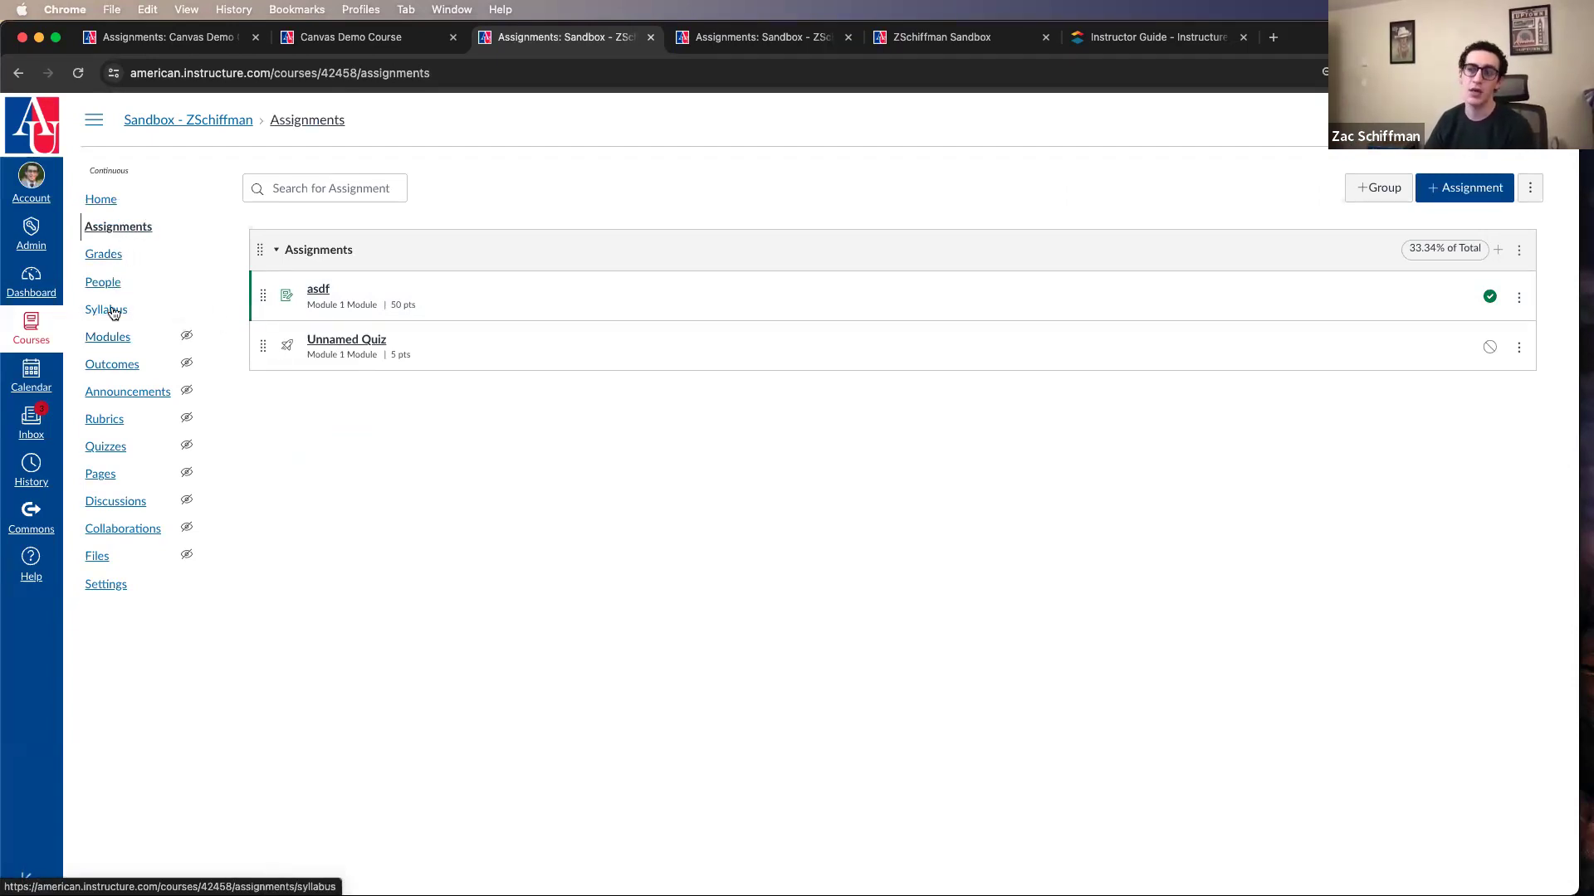
pyautogui.click(131, 233)
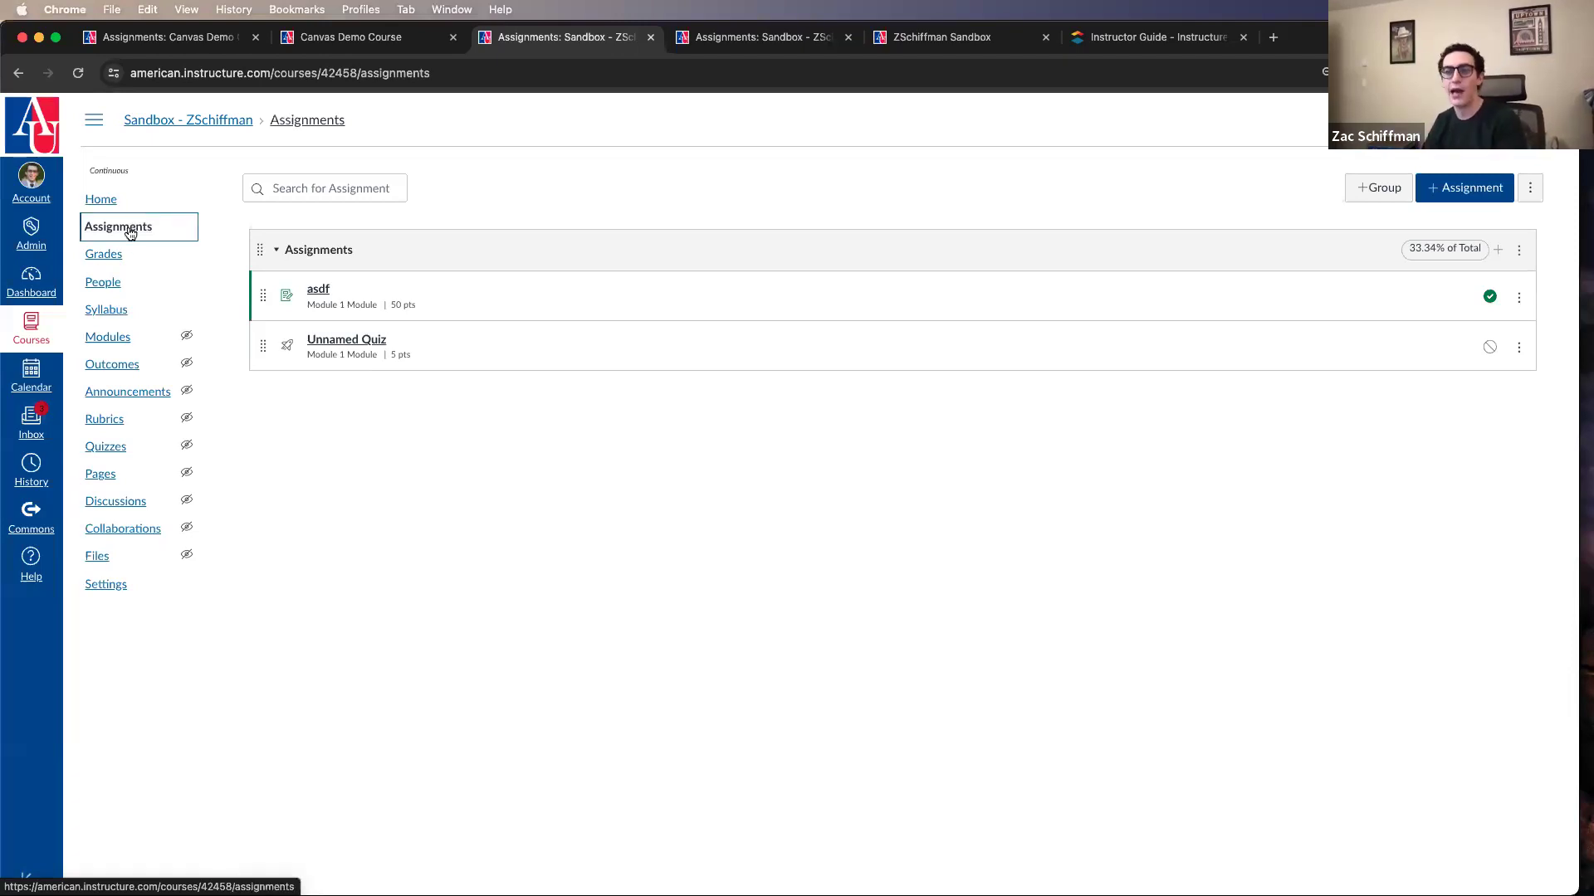
pyautogui.click(129, 347)
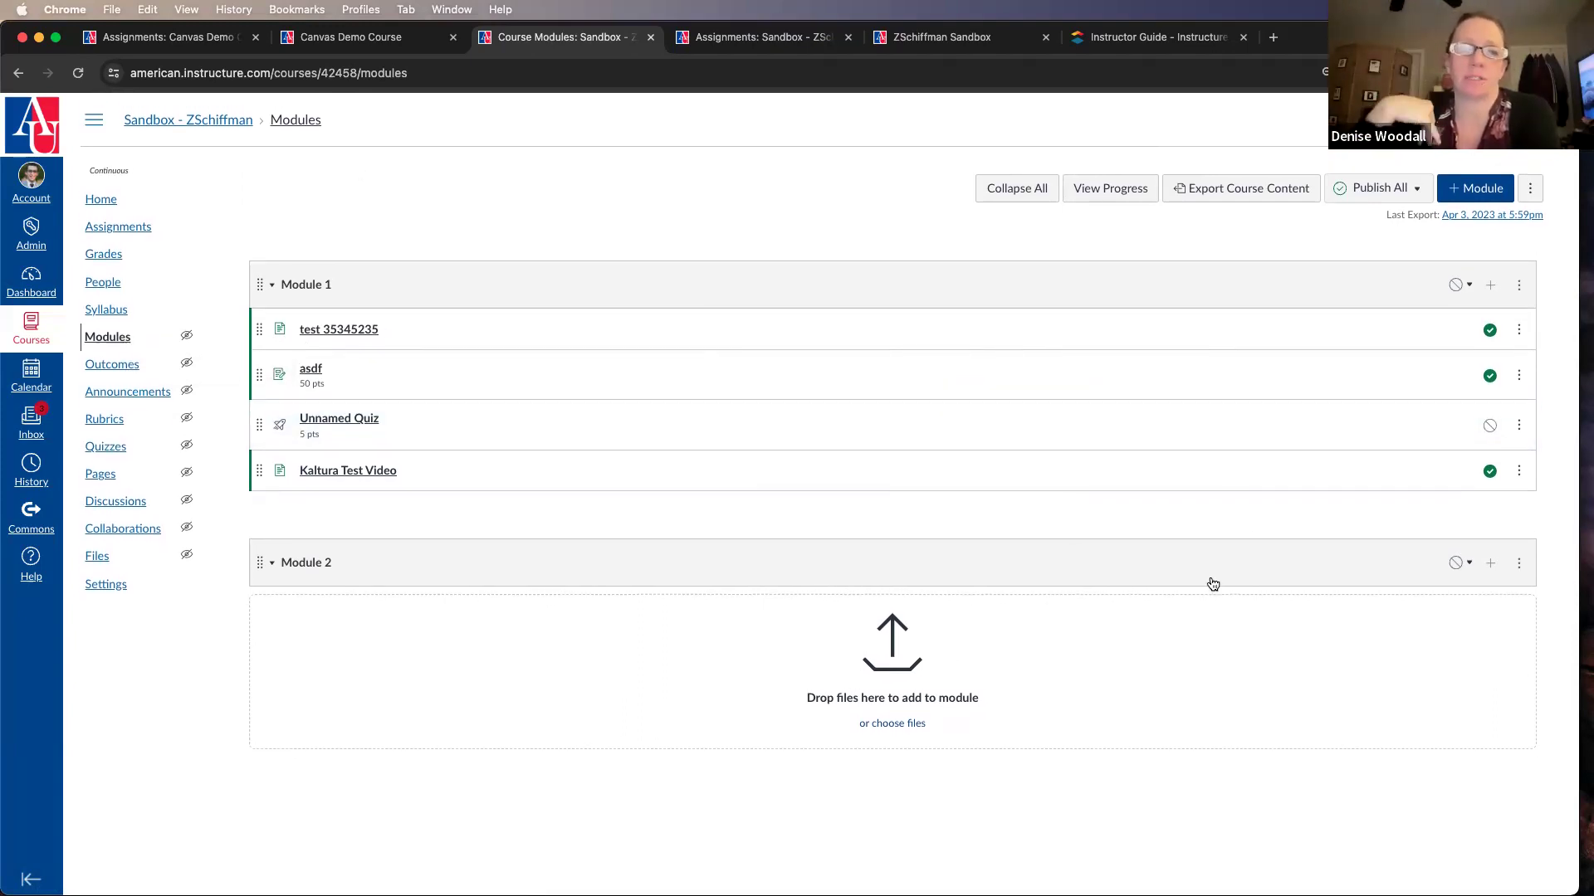
pyautogui.moveTo(266, 359); pyautogui.dragTo(260, 330)
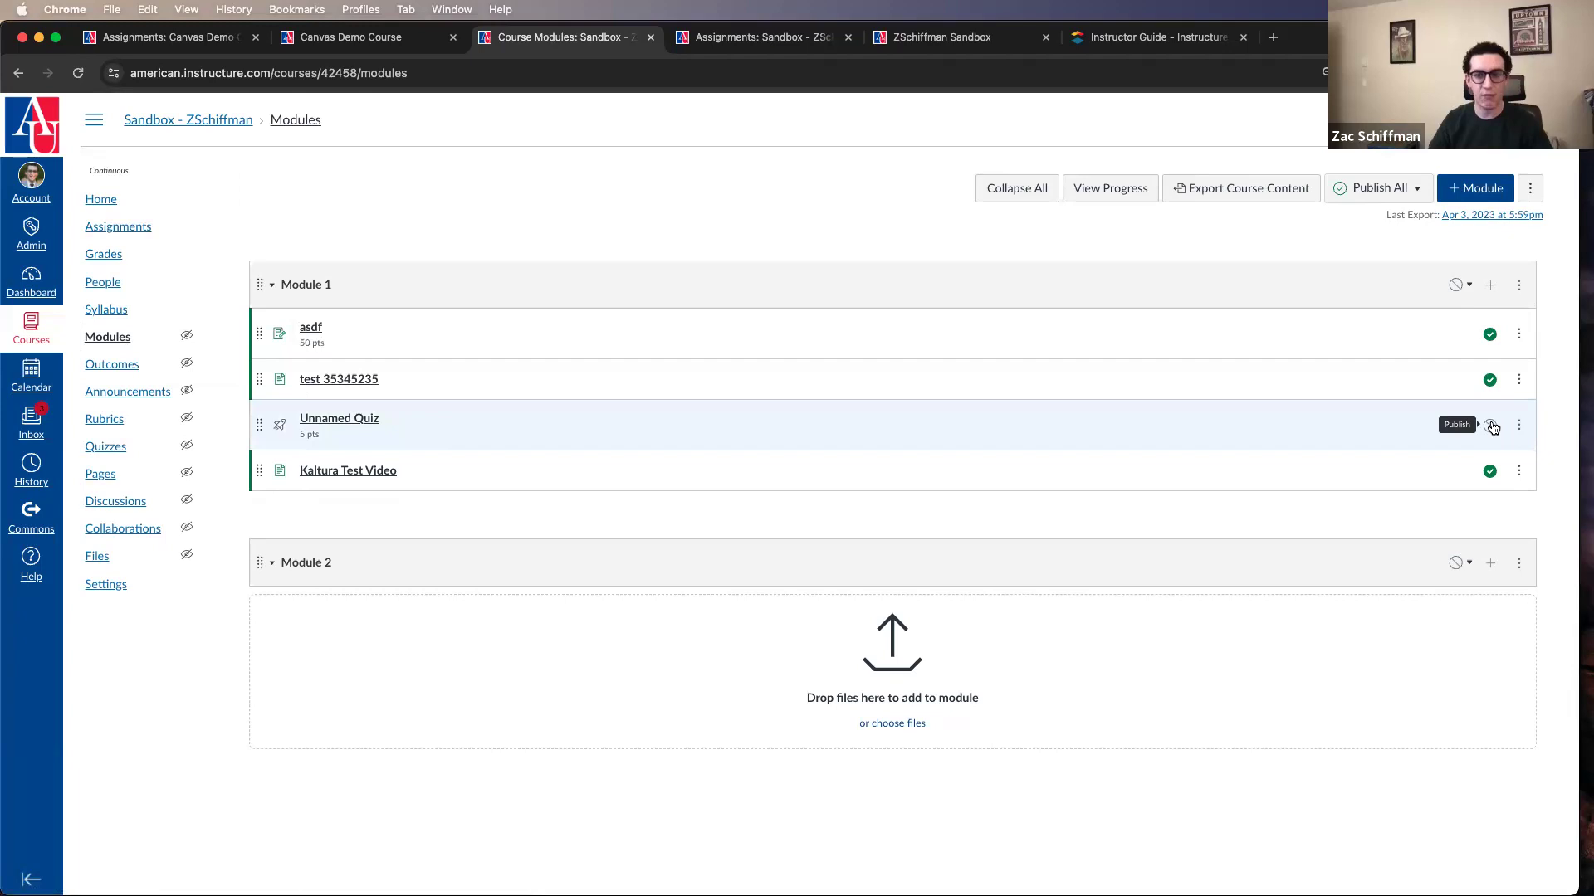
# Step: Publish Module 1 and Module 2 with the module-only option, leaving out their items
pyautogui.click(1456, 290)
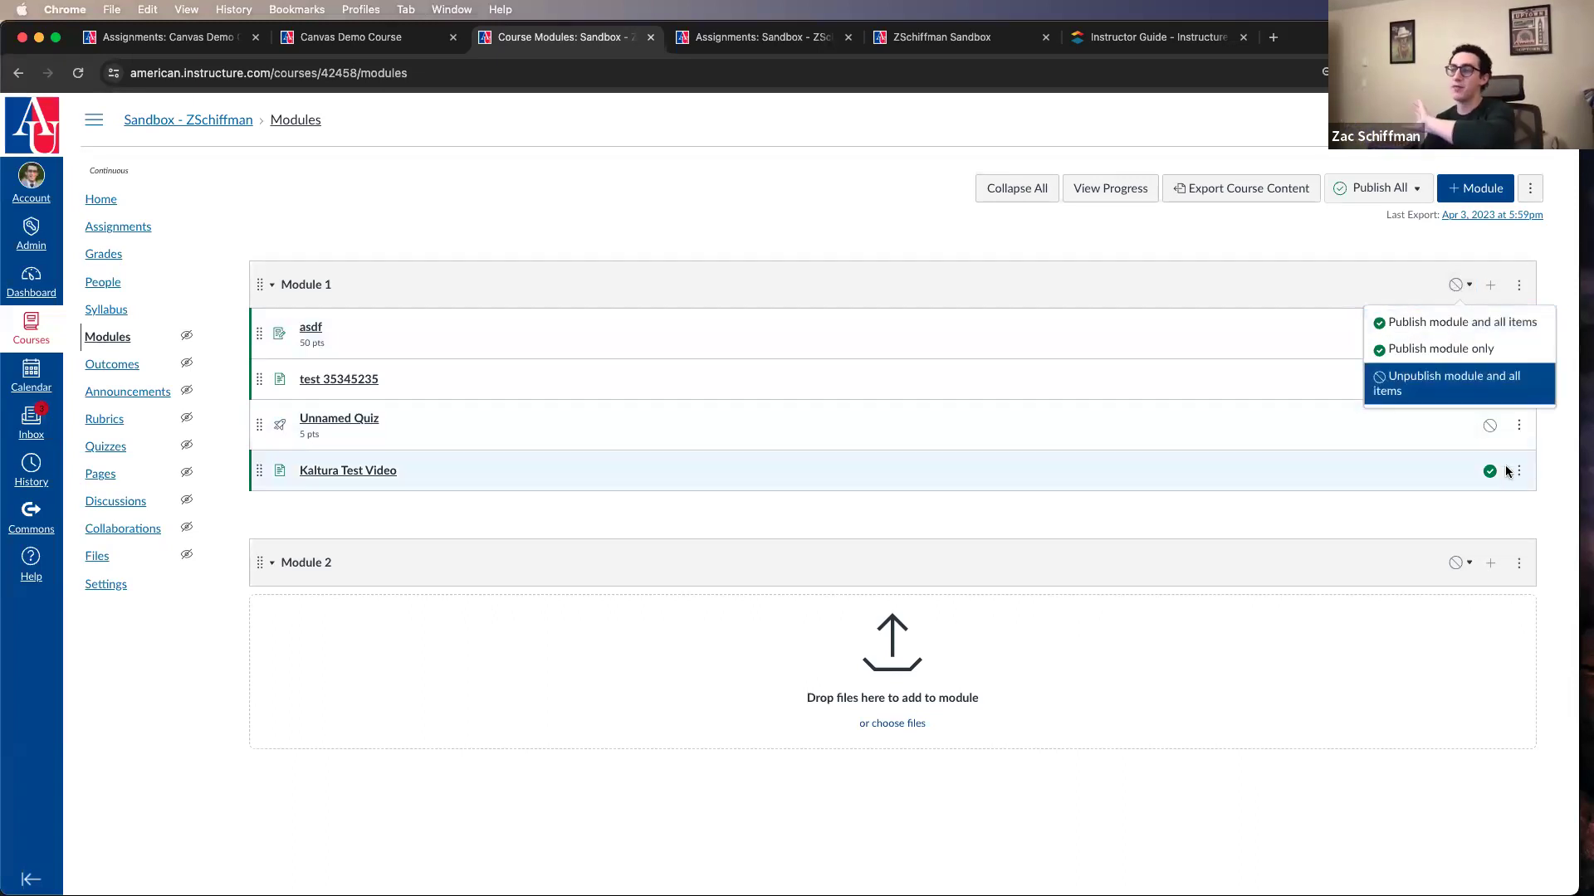
pyautogui.click(1516, 351)
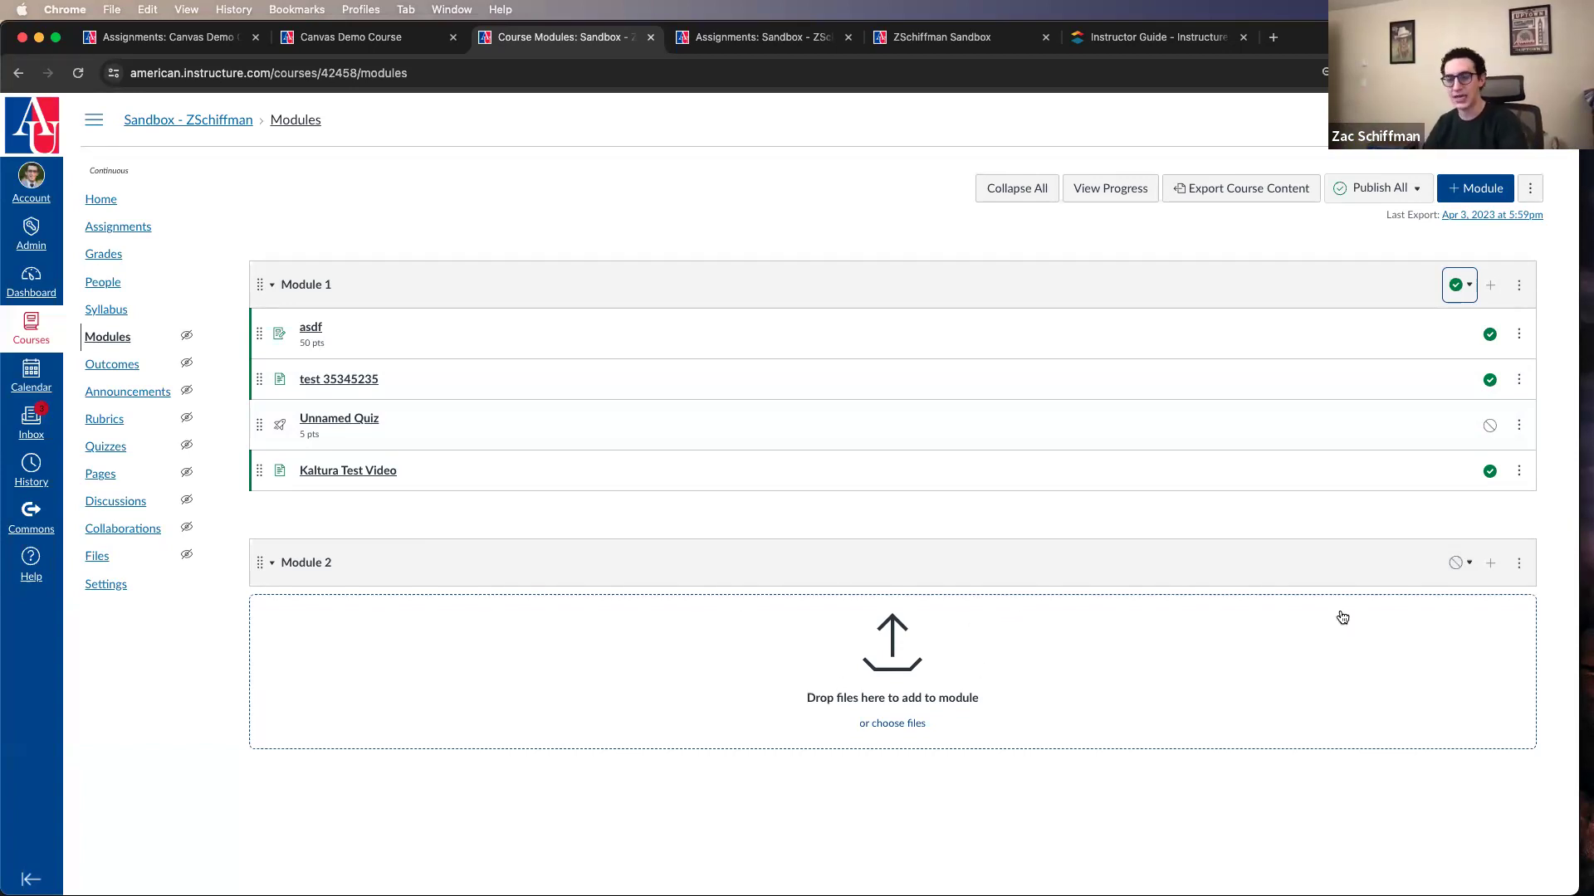
pyautogui.click(1452, 571)
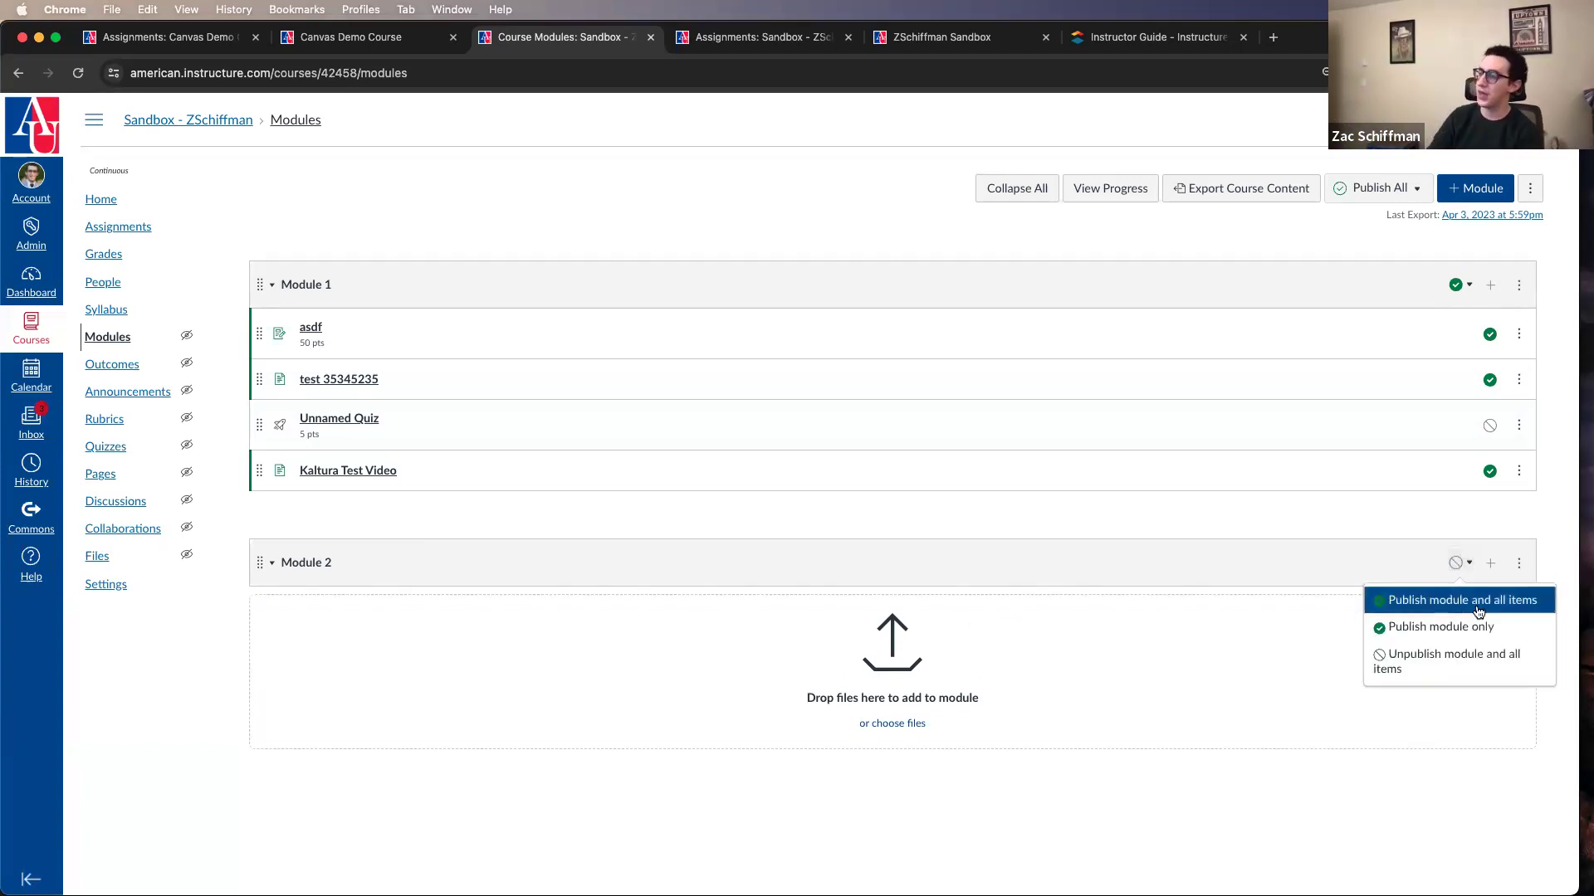
pyautogui.click(1512, 627)
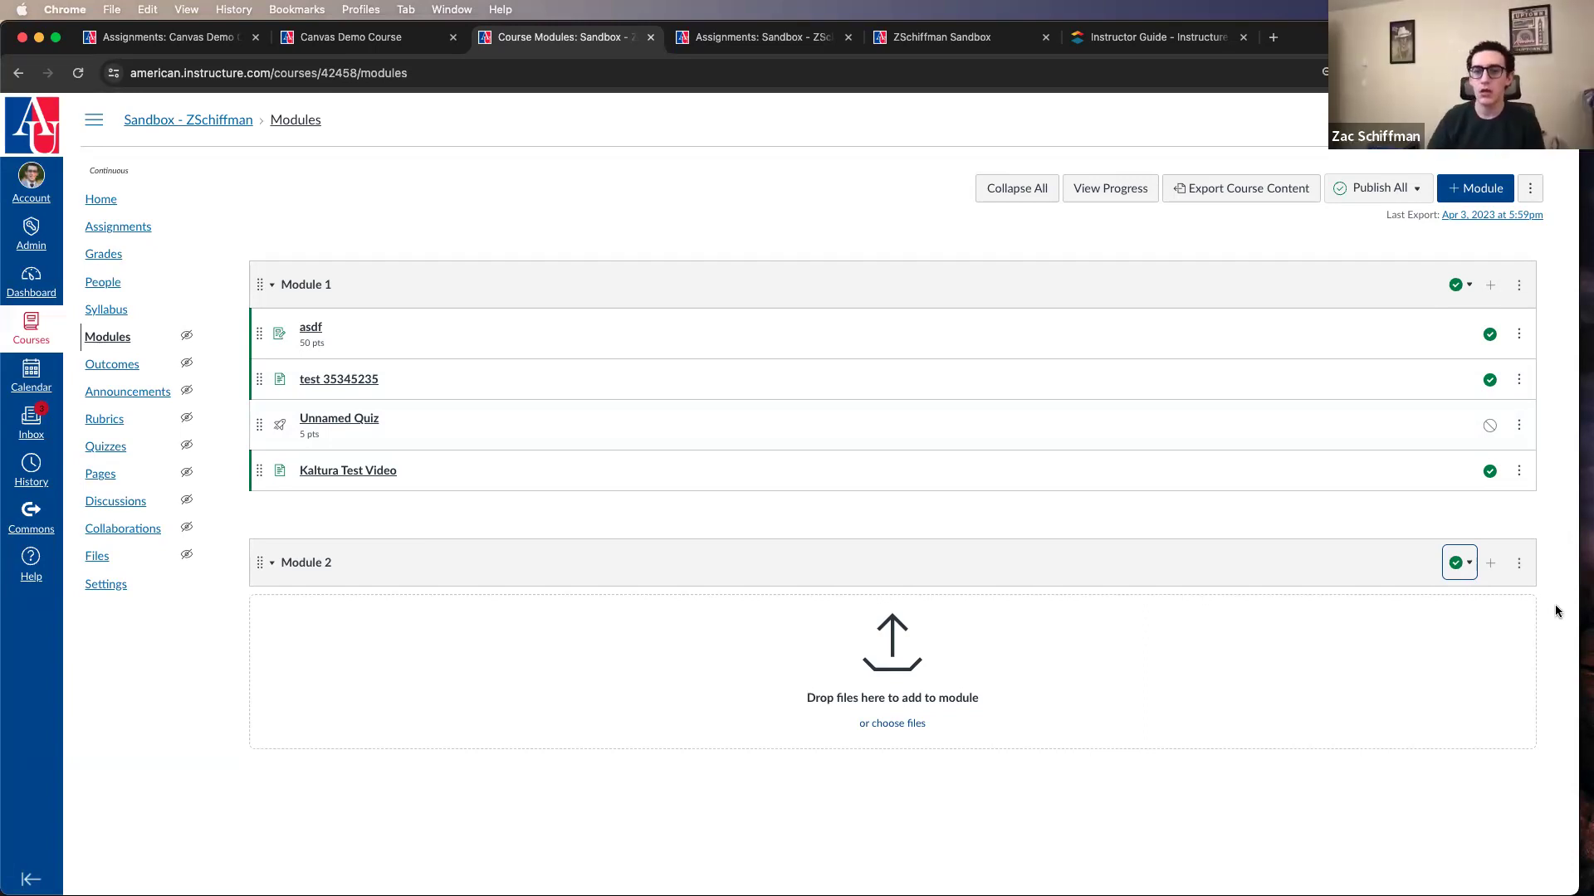
# Step: Look over the course Home page and, from the Modules page, view the AU support team's contact details in Help
pyautogui.click(99, 203)
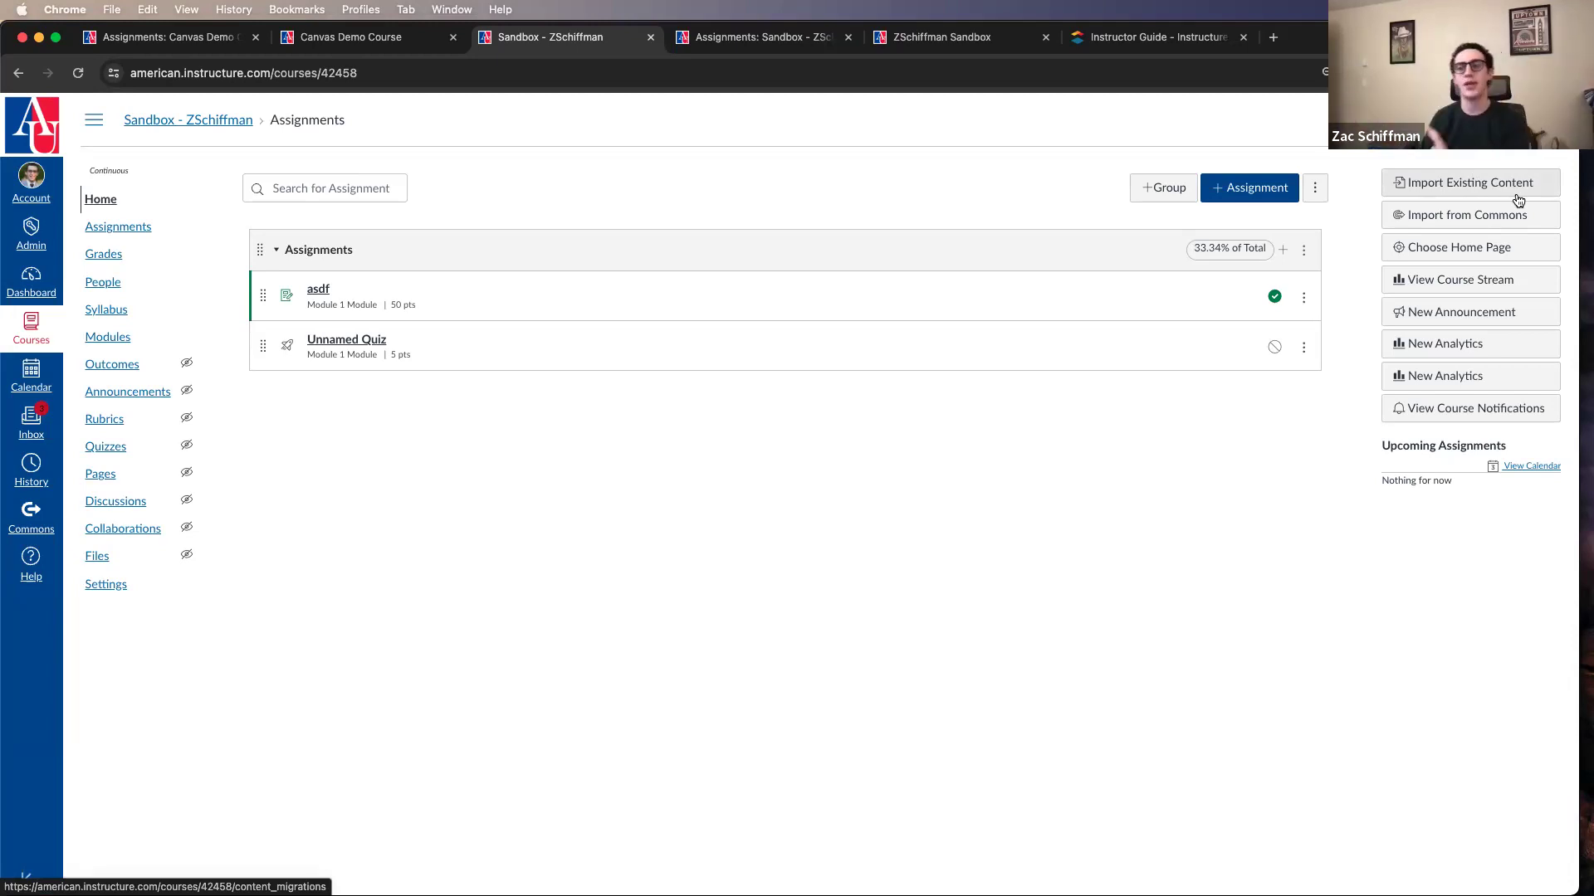
pyautogui.click(113, 337)
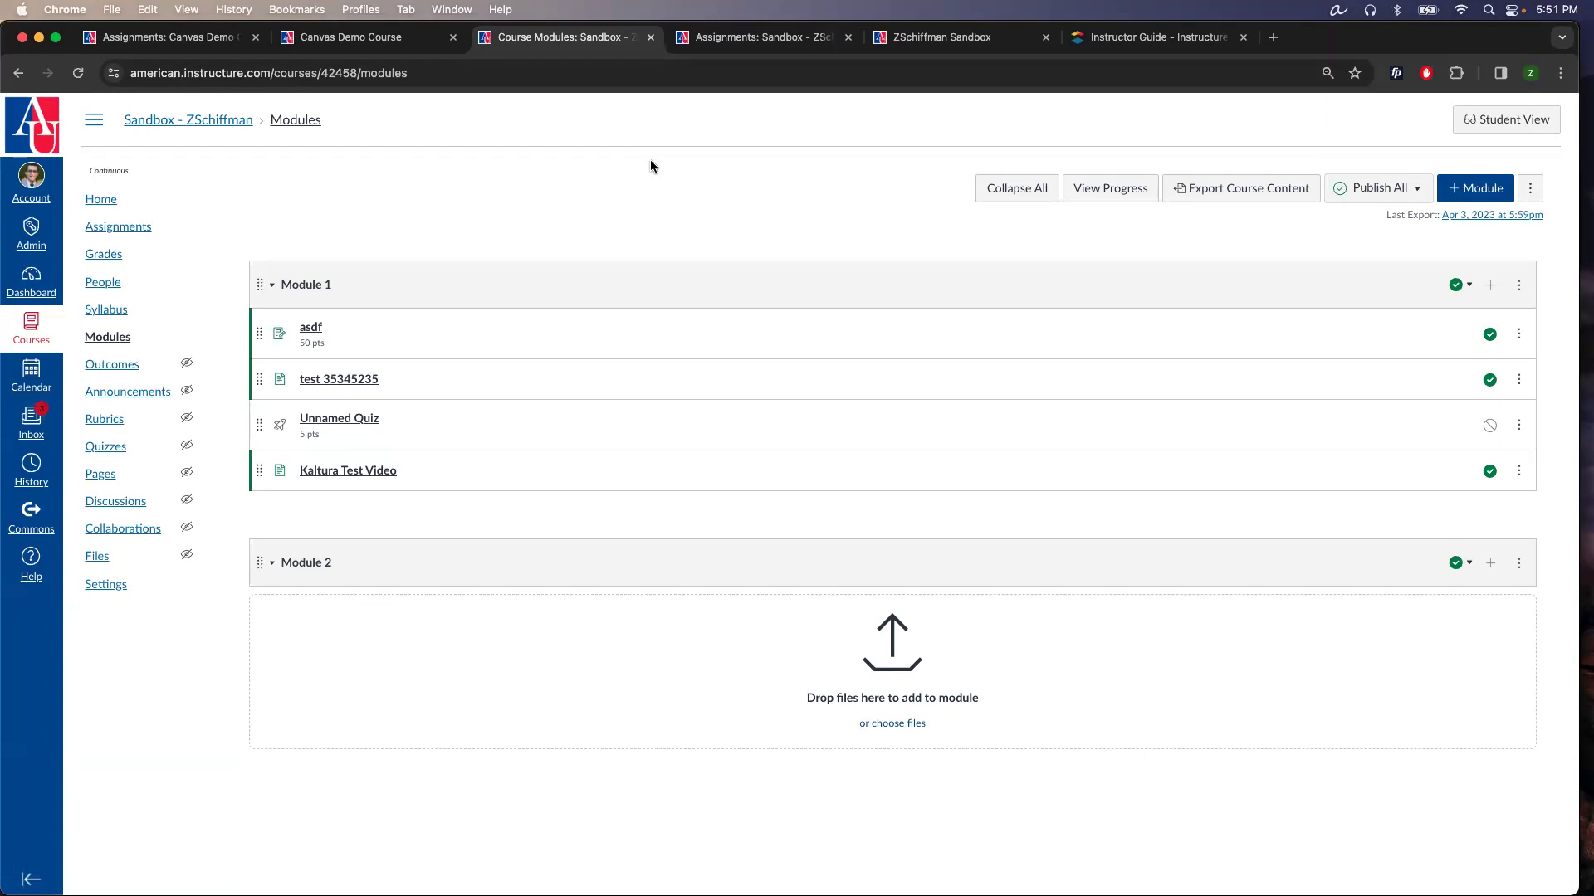
pyautogui.click(33, 572)
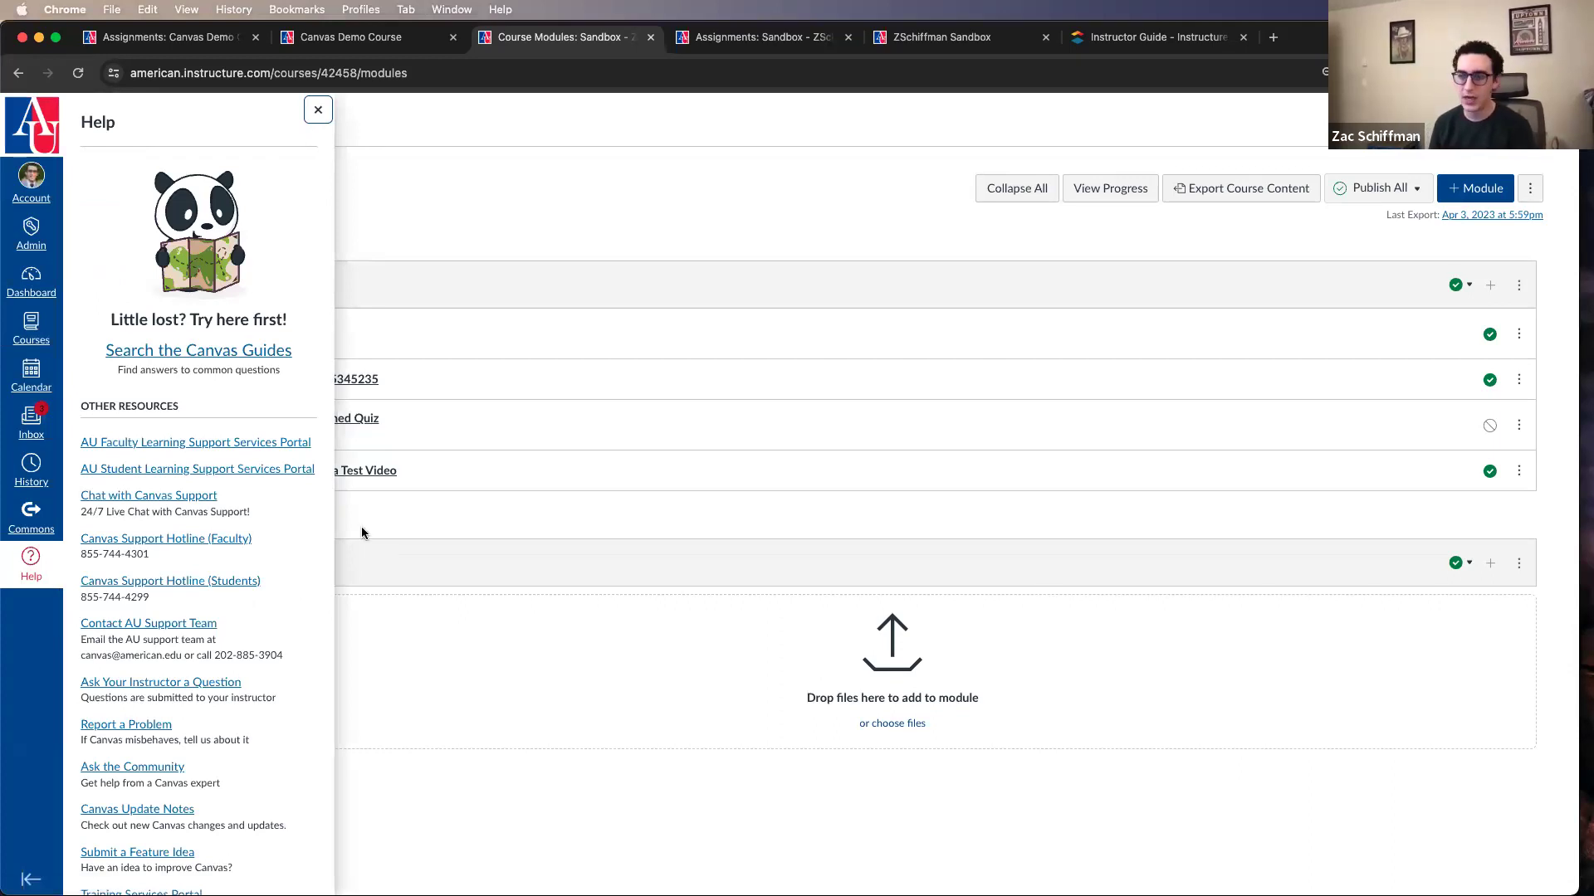
pyautogui.moveTo(81, 656); pyautogui.dragTo(285, 661)
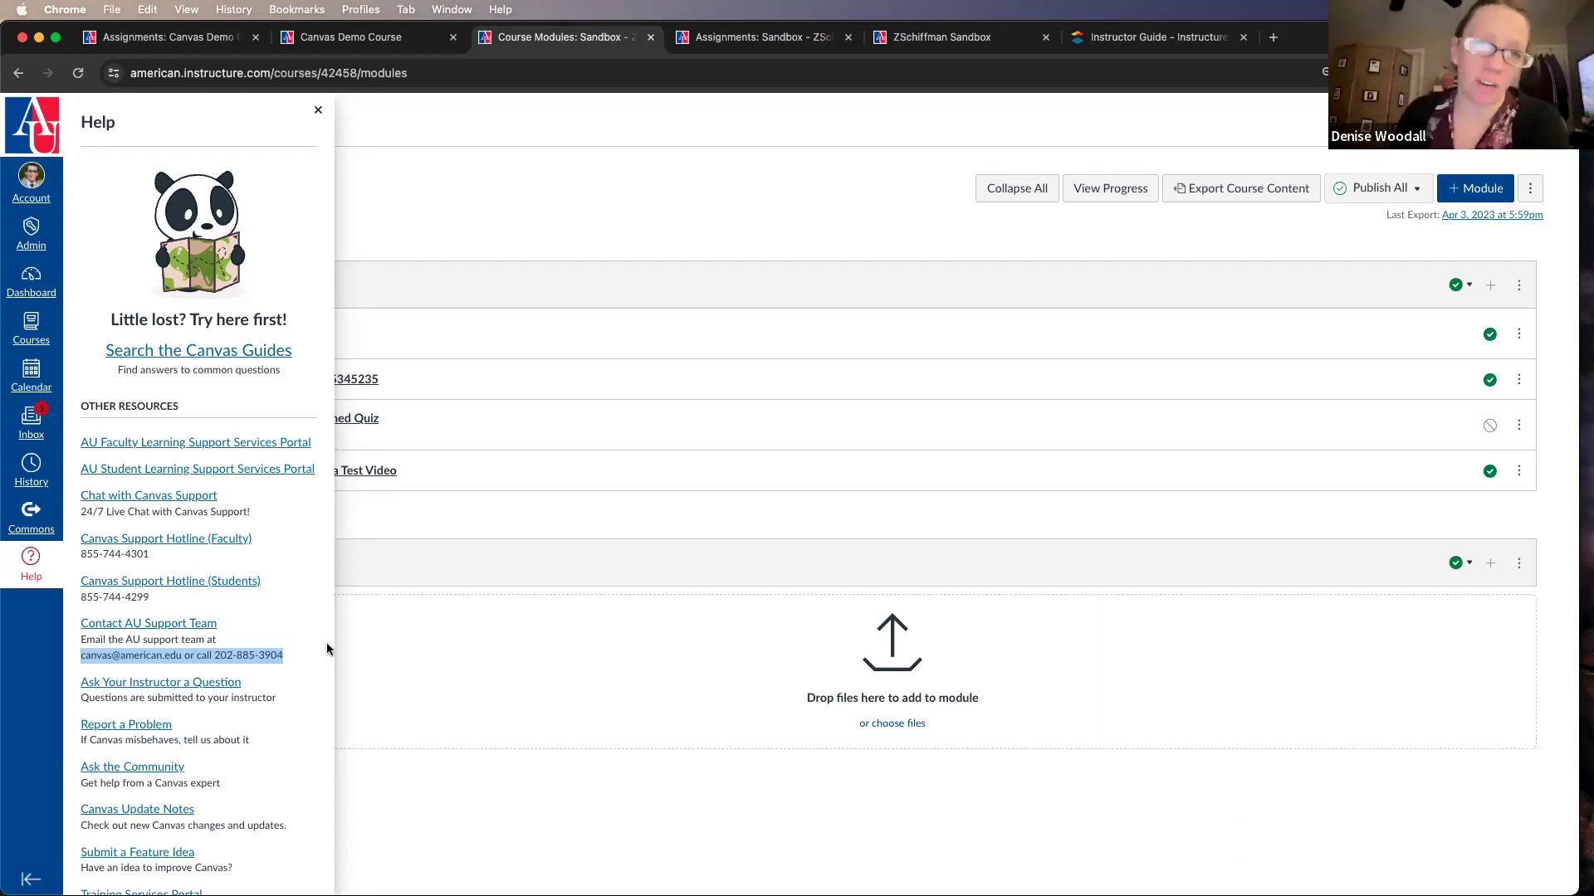
pyautogui.click(461, 211)
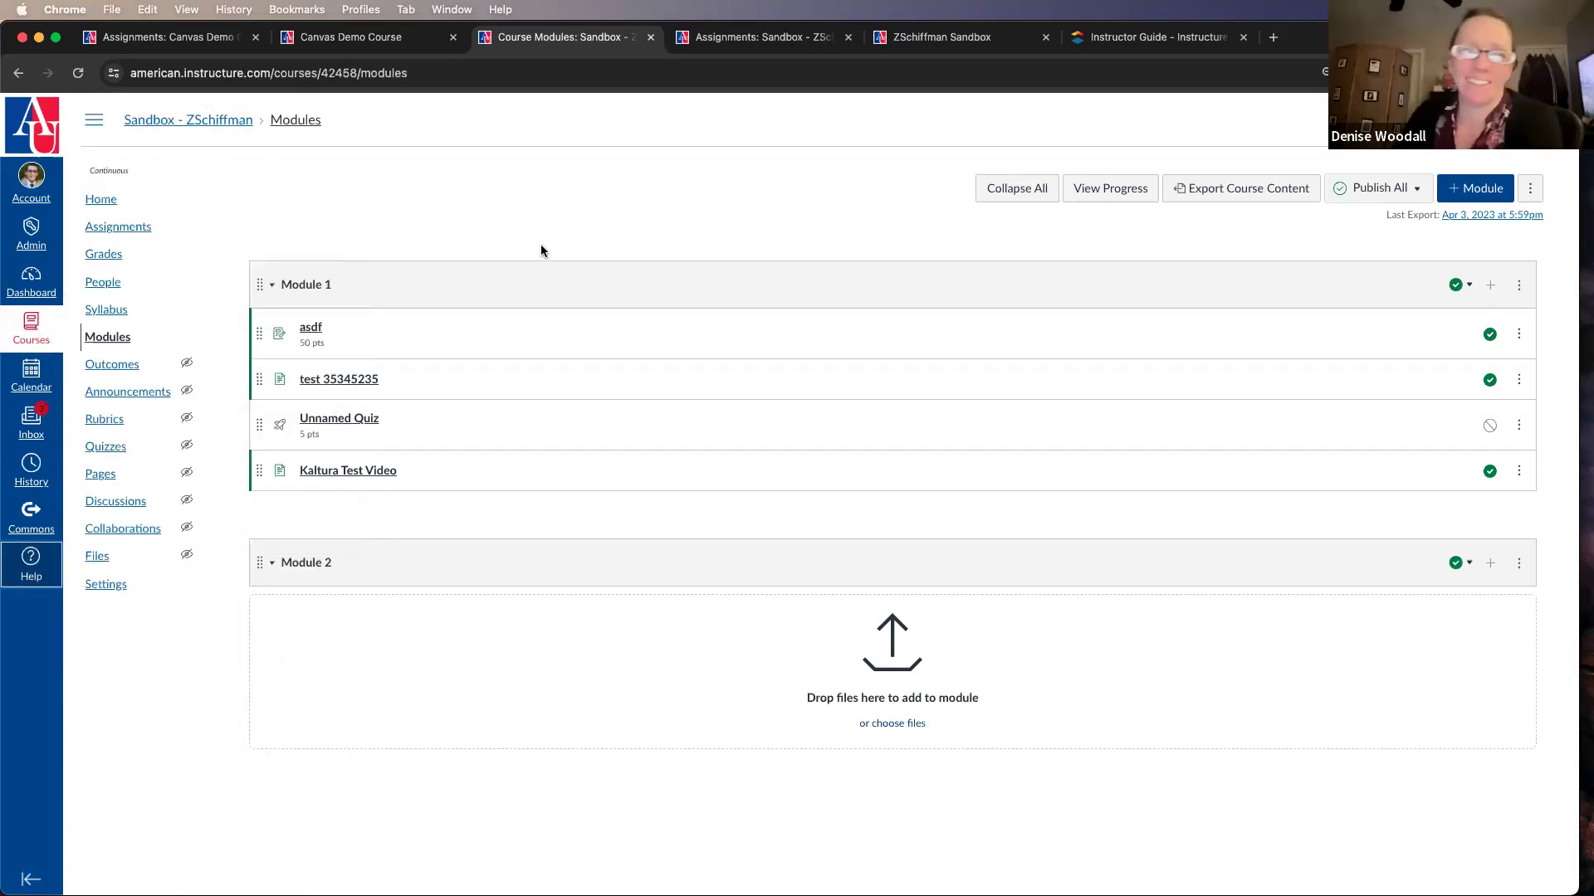
# Step: Copy the AU support team's e-mail and phone line from the Help resources and close Help
pyautogui.click(31, 563)
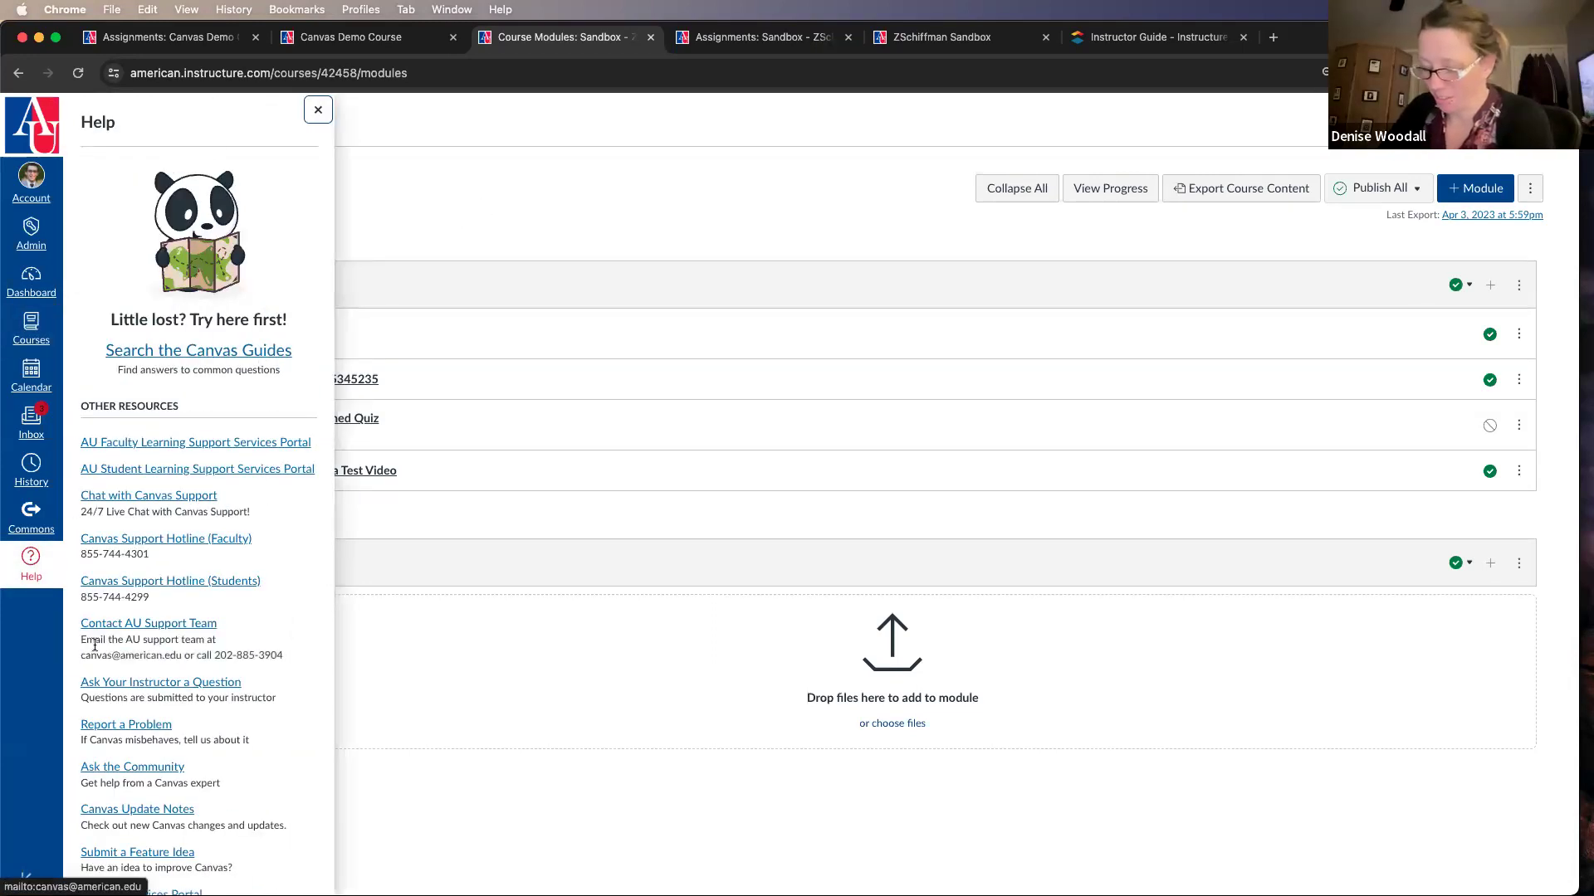
pyautogui.moveTo(79, 656); pyautogui.dragTo(303, 664)
pyautogui.press('super+c')
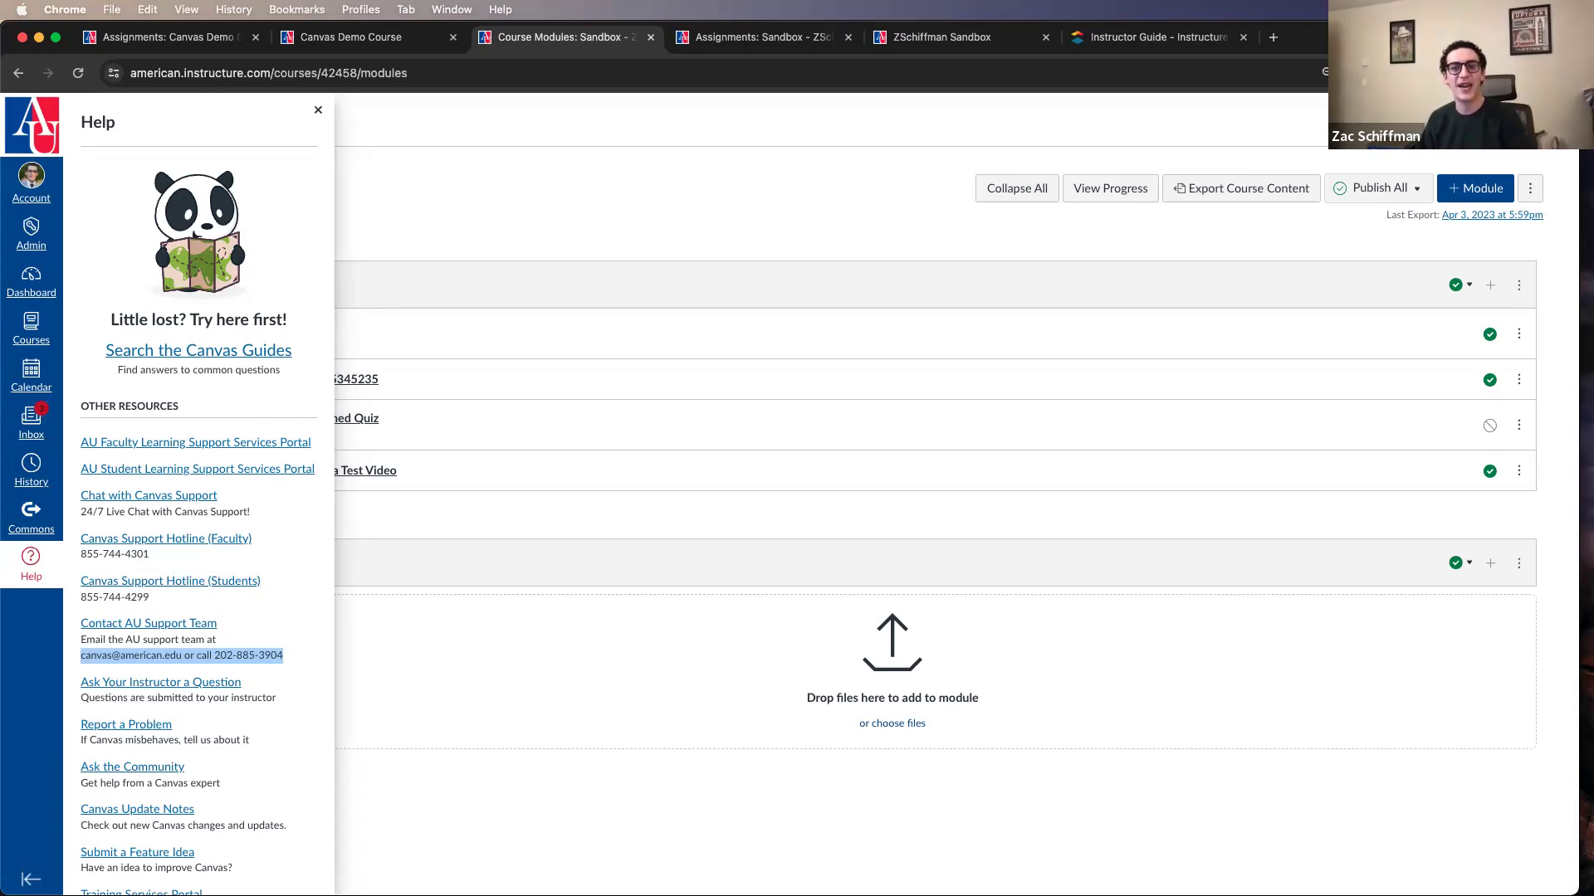
pyautogui.click(1118, 117)
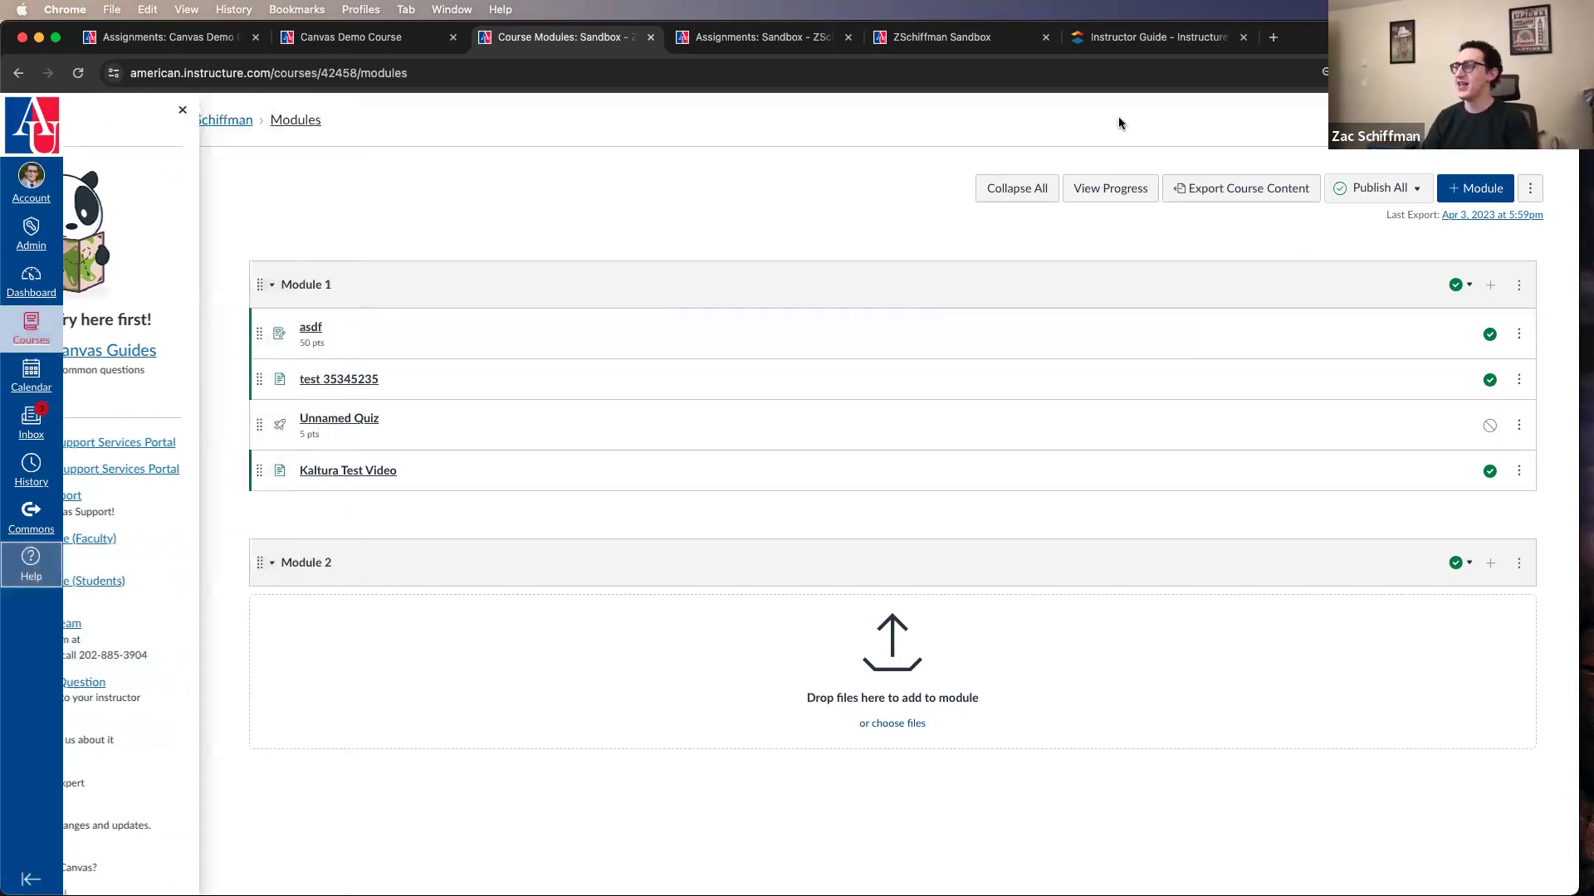